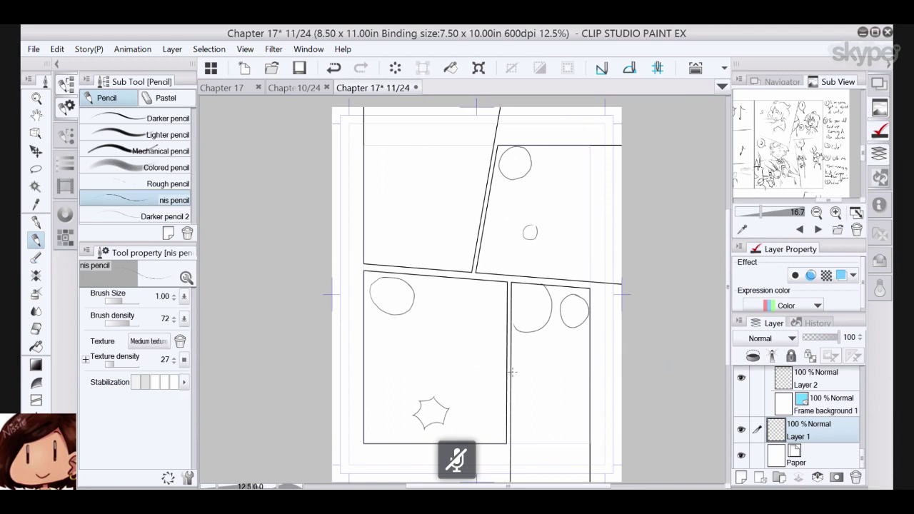
- Handwrite "Hello!" in the page's upper-left panel with the nis pencil
mouse_move(388, 171)
left_mouse_down()
mouse_move(389, 202)
mouse_move(398, 184)
left_mouse_up()
mouse_move(399, 166)
left_mouse_down()
mouse_move(400, 203)
mouse_move(415, 200)
left_mouse_up()
mouse_move(424, 155)
left_mouse_down()
mouse_move(420, 202)
mouse_move(429, 200)
left_mouse_up()
left_click_drag(445, 179, 458, 178)
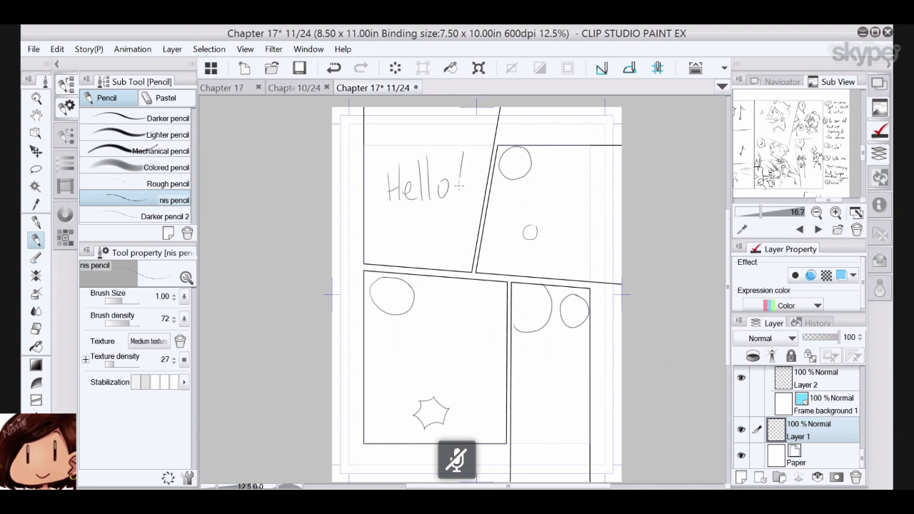
left_click(457, 199)
- Lasso the handwritten "Hello!", delete it and clear the selection
left_click(36, 168)
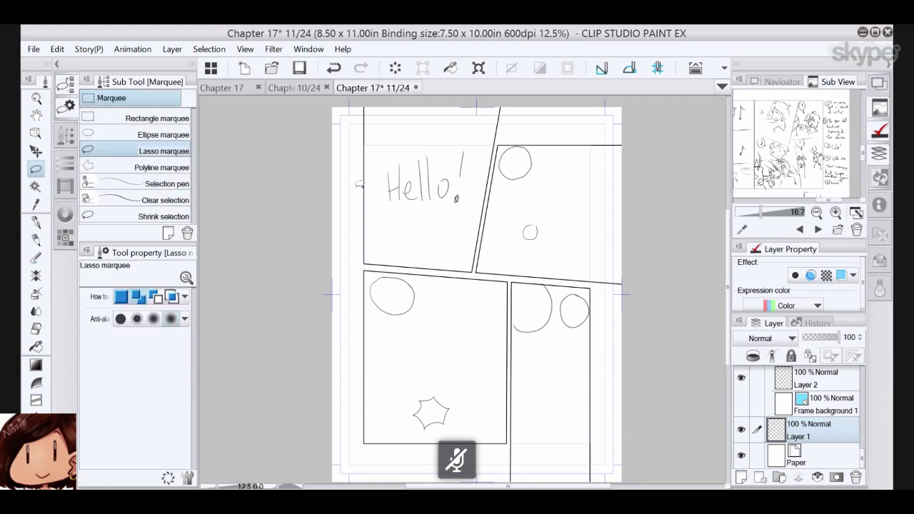
mouse_move(406, 138)
left_mouse_down()
mouse_move(402, 224)
mouse_move(492, 192)
mouse_move(430, 130)
left_mouse_up()
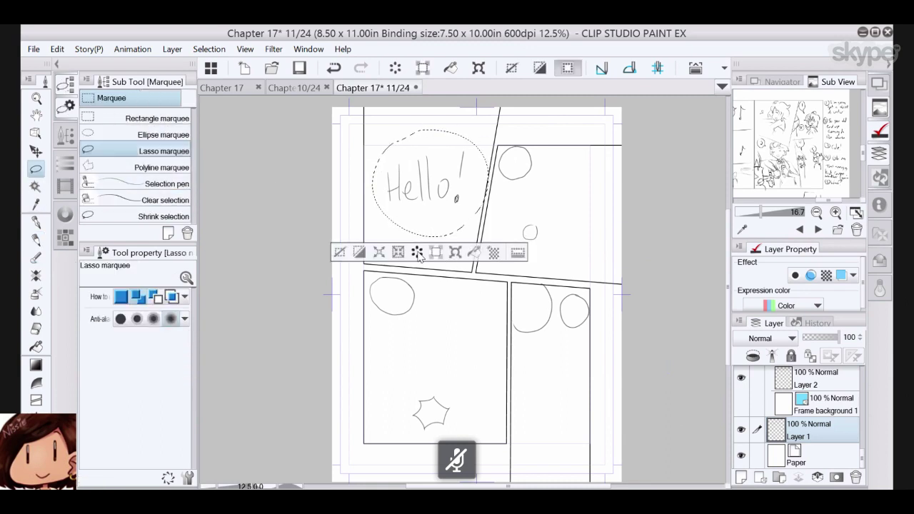
left_click(418, 255)
left_click(341, 253)
- Rough in the figure's head circle, neck and shoulder guidelines in the upper-left panel with the nis pencil
left_click(36, 223)
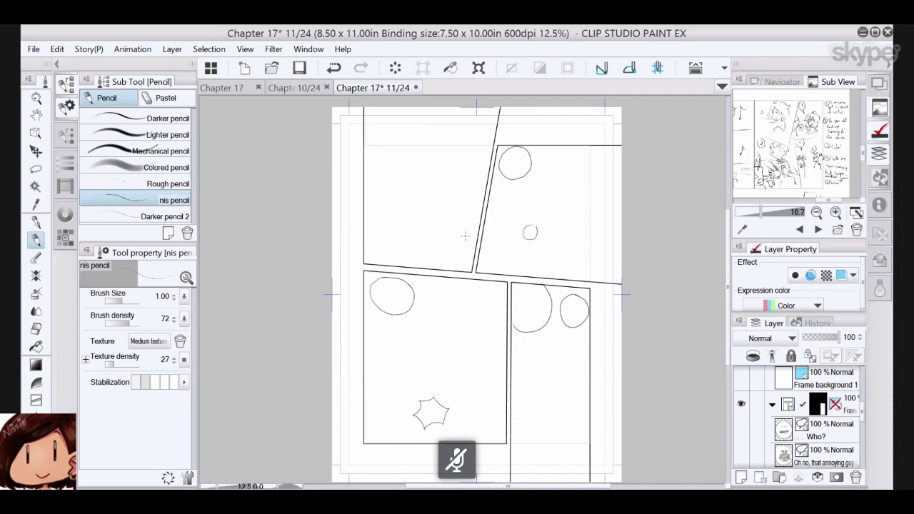
mouse_move(465, 236)
left_mouse_down()
mouse_move(466, 278)
mouse_move(493, 251)
mouse_move(488, 297)
mouse_move(483, 251)
left_mouse_up()
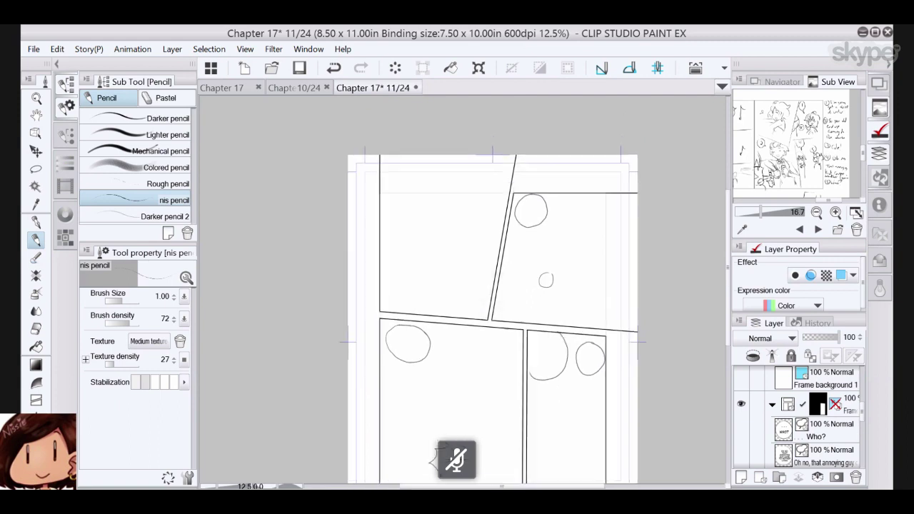
scroll(500, 180, "up", 3)
scroll(502, 180, "down", 3)
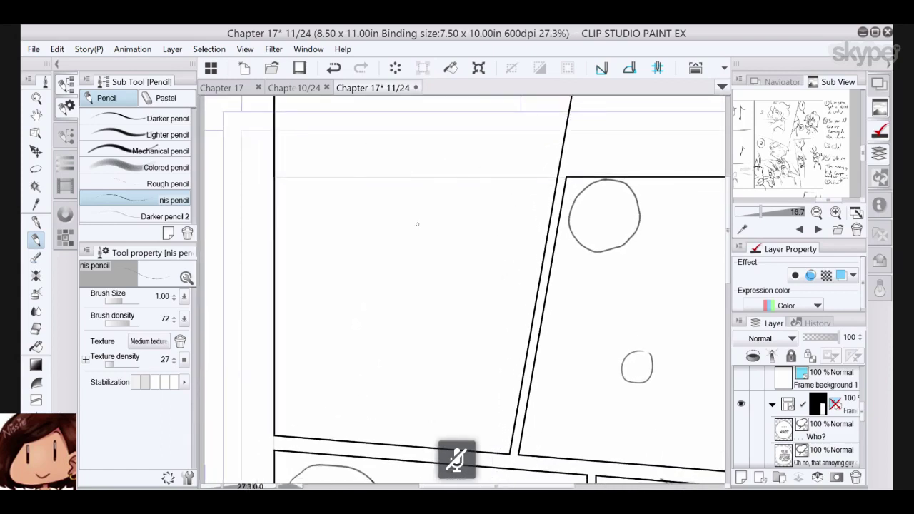
left_click(318, 89)
left_click(378, 87)
mouse_move(437, 185)
left_mouse_down()
mouse_move(417, 187)
mouse_move(479, 286)
mouse_move(429, 182)
mouse_move(464, 285)
mouse_move(449, 304)
mouse_move(466, 301)
mouse_move(412, 306)
mouse_move(440, 298)
mouse_move(513, 377)
left_mouse_up()
mouse_move(511, 302)
left_mouse_down()
mouse_move(405, 343)
mouse_move(489, 308)
mouse_move(343, 383)
left_mouse_up()
left_click_drag(457, 306, 350, 301)
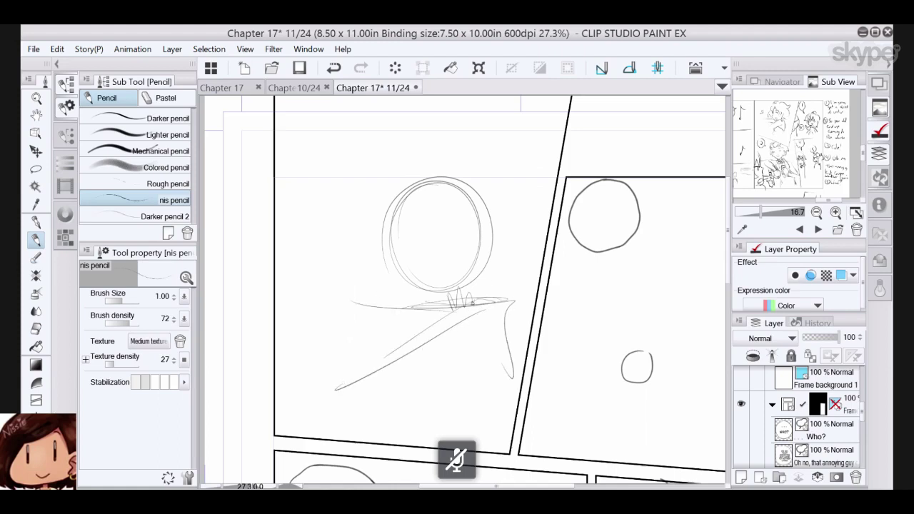
mouse_move(453, 309)
left_mouse_down()
mouse_move(324, 287)
mouse_move(308, 302)
left_mouse_up()
- Sketch the torso's sides and waist below the shoulders, with the lower edge of the outstretched arm crossing it
mouse_move(498, 305)
left_mouse_down()
mouse_move(503, 395)
mouse_move(489, 446)
left_mouse_up()
left_click_drag(511, 379, 491, 428)
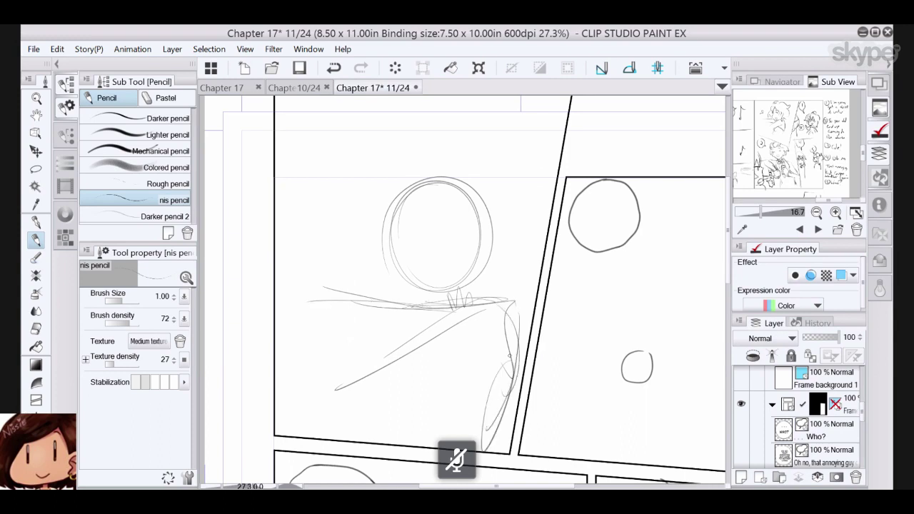
left_click_drag(490, 373, 381, 428)
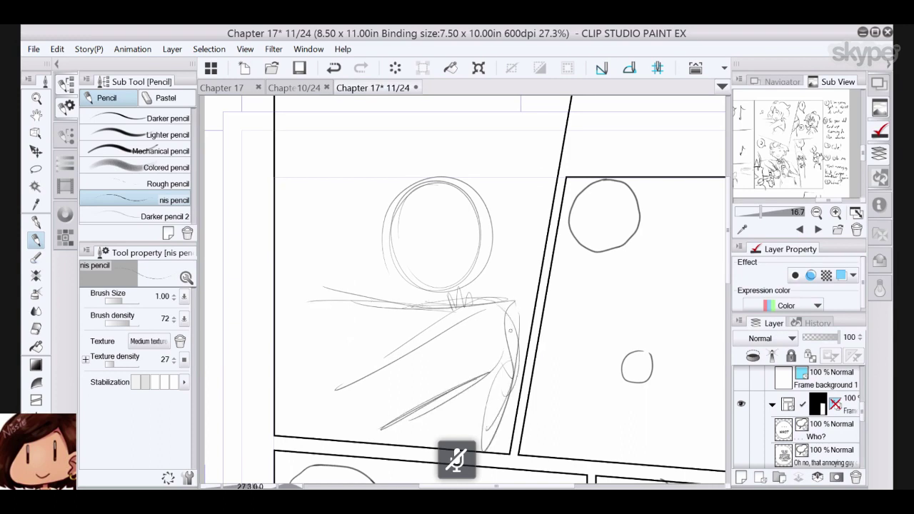
left_click_drag(498, 357, 374, 427)
mouse_move(422, 315)
left_mouse_down()
mouse_move(398, 346)
mouse_move(402, 337)
mouse_move(418, 447)
left_mouse_up()
mouse_move(433, 378)
left_mouse_down()
mouse_move(391, 429)
mouse_move(400, 454)
left_mouse_up()
left_click_drag(513, 337, 500, 450)
left_click_drag(413, 379, 392, 433)
mouse_move(425, 407)
left_mouse_down()
mouse_move(398, 451)
mouse_move(499, 423)
left_mouse_up()
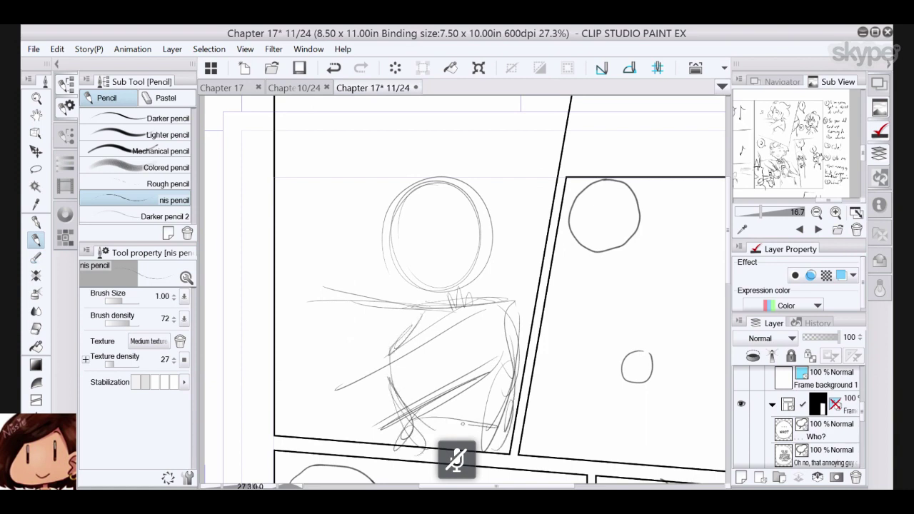
- Add a scalloped edge along the figure's waist and reinforce the outstretched arm's lines
mouse_move(413, 430)
left_mouse_down()
mouse_move(506, 395)
mouse_move(503, 460)
mouse_move(462, 411)
mouse_move(491, 428)
left_mouse_up()
left_click_drag(438, 431, 509, 423)
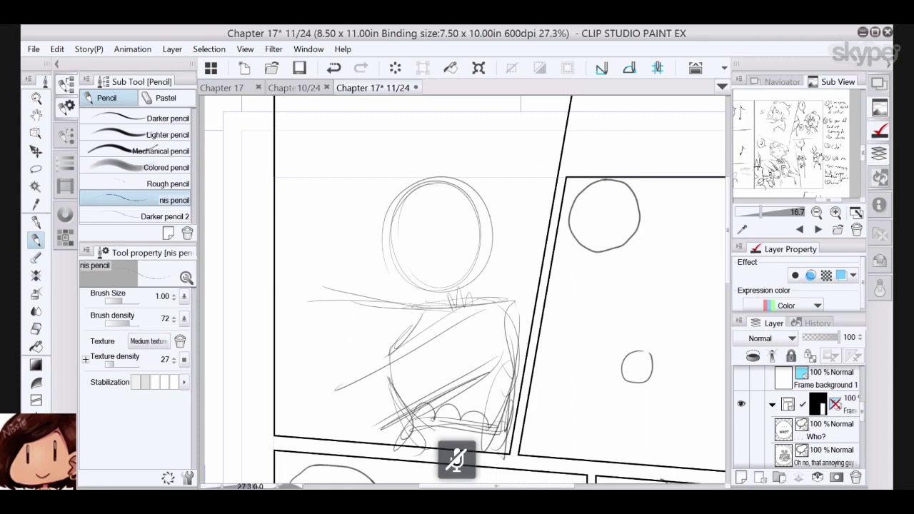
left_click_drag(397, 426, 434, 427)
left_click_drag(504, 307, 386, 366)
left_click_drag(500, 351, 433, 396)
left_click_drag(476, 370, 364, 426)
left_click_drag(484, 366, 374, 419)
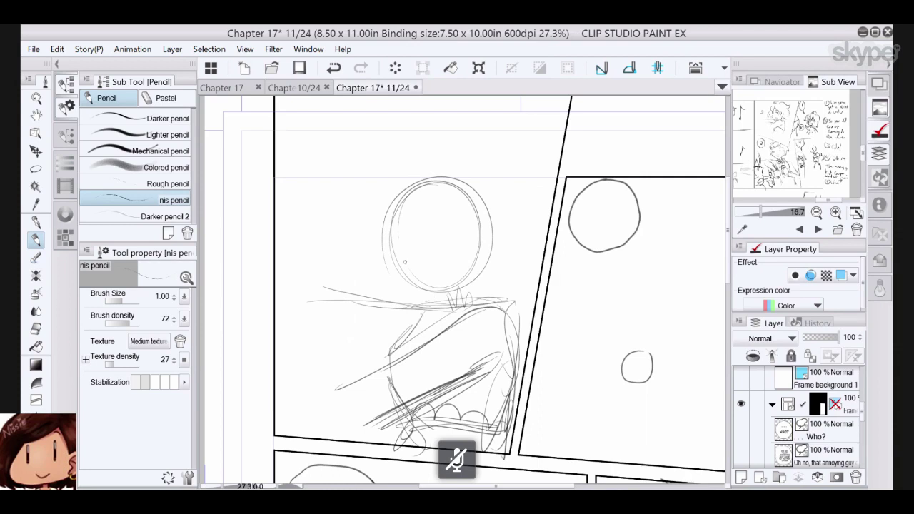
- Try to sketch the face's front contour along the left side of the head circle
left_click_drag(410, 195, 449, 303)
mouse_move(398, 233)
left_mouse_down()
mouse_move(444, 303)
mouse_move(405, 186)
mouse_move(438, 299)
left_mouse_up()
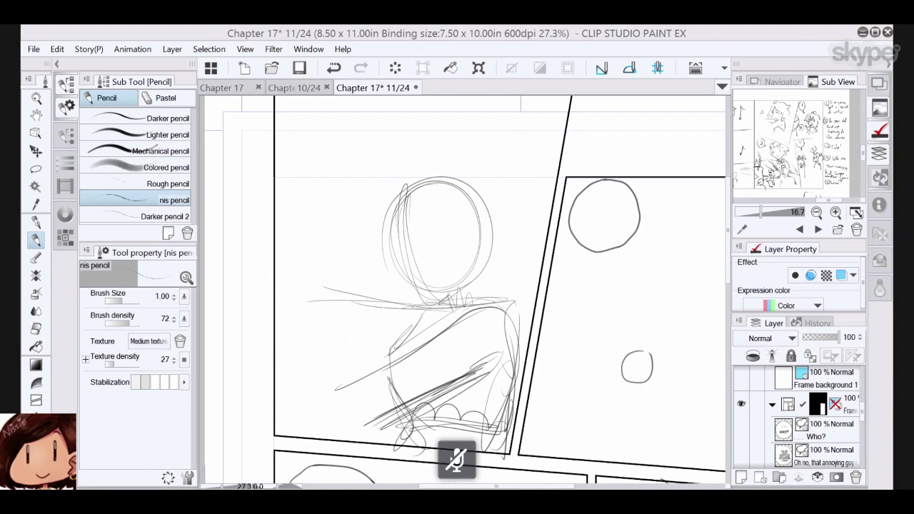
mouse_move(400, 193)
left_mouse_down()
mouse_move(389, 221)
mouse_move(401, 214)
mouse_move(389, 245)
left_mouse_up()
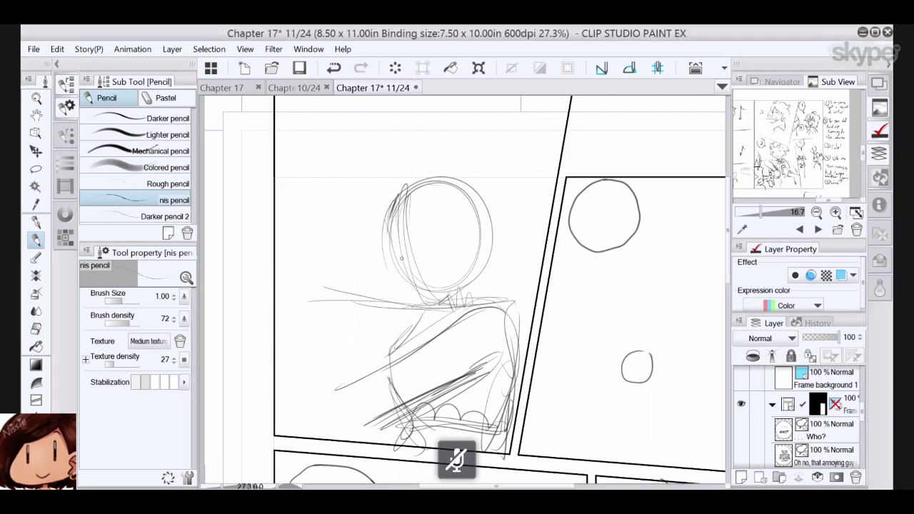
left_click_drag(404, 189, 397, 250)
left_click_drag(407, 213, 405, 259)
left_click_drag(418, 181, 404, 275)
left_click_drag(411, 219, 397, 294)
- Erase parts of the rough face contour with the hard eraser and redraw the forehead, nose and mouth profile
left_click(36, 329)
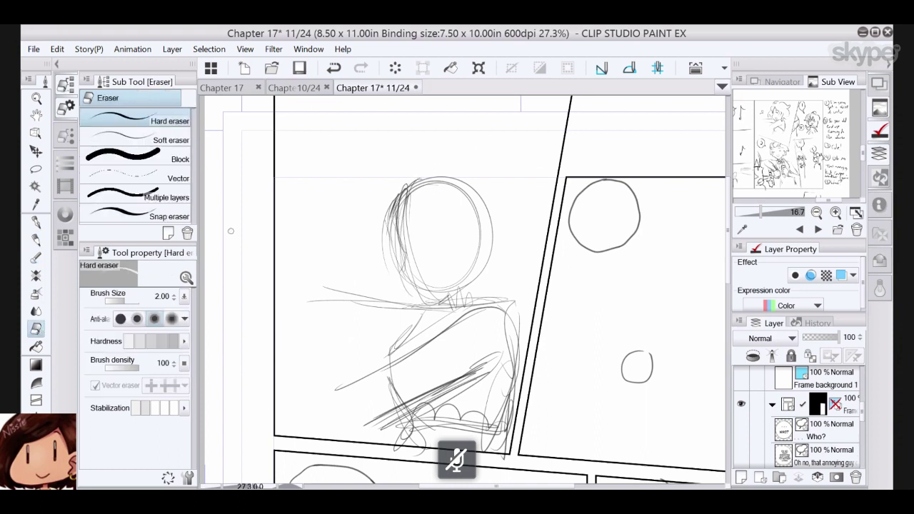
mouse_move(395, 260)
left_mouse_down()
mouse_move(407, 276)
mouse_move(396, 211)
left_mouse_up()
left_click_drag(408, 278, 409, 229)
left_click(36, 239)
mouse_move(420, 180)
left_mouse_down()
mouse_move(393, 245)
mouse_move(405, 285)
left_mouse_up()
mouse_move(410, 184)
left_mouse_down()
mouse_move(393, 273)
mouse_move(464, 297)
mouse_move(391, 240)
mouse_move(394, 215)
mouse_move(381, 259)
left_mouse_up()
left_click_drag(397, 210, 379, 280)
mouse_move(393, 233)
left_mouse_down()
mouse_move(381, 274)
mouse_move(398, 285)
mouse_move(425, 283)
left_mouse_up()
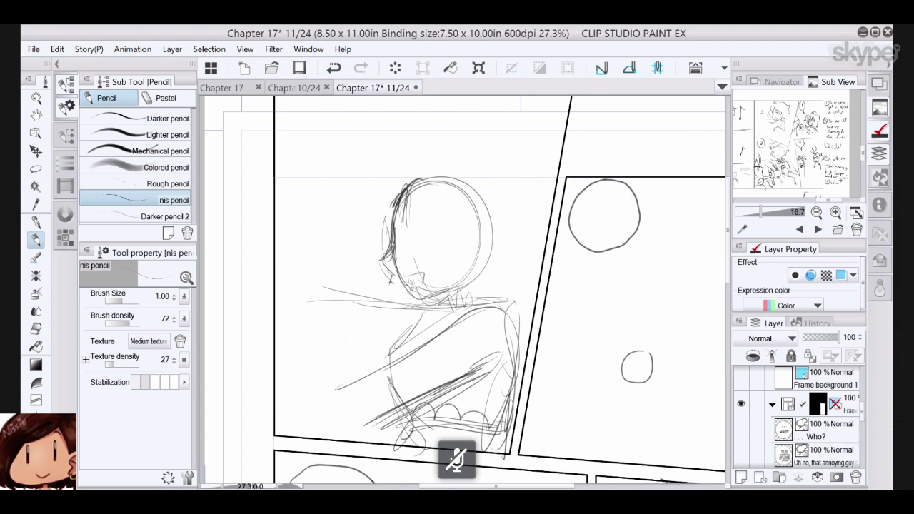
- Try to define the chin, jawline and pointed nose on the left-facing profile
mouse_move(393, 252)
left_mouse_down()
mouse_move(409, 277)
mouse_move(399, 281)
mouse_move(405, 291)
mouse_move(445, 293)
left_mouse_up()
left_click_drag(443, 271, 432, 302)
left_click_drag(468, 256, 458, 272)
left_click_drag(396, 208, 393, 254)
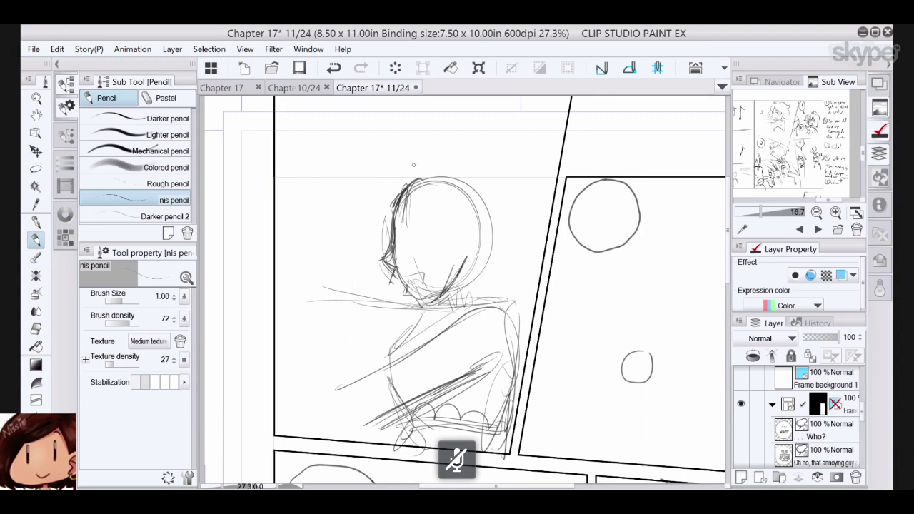
left_click_drag(393, 248, 384, 258)
left_click_drag(385, 259, 402, 276)
- Erase the face profile and jaw lines on the left side of the head with the hard eraser
left_click(36, 329)
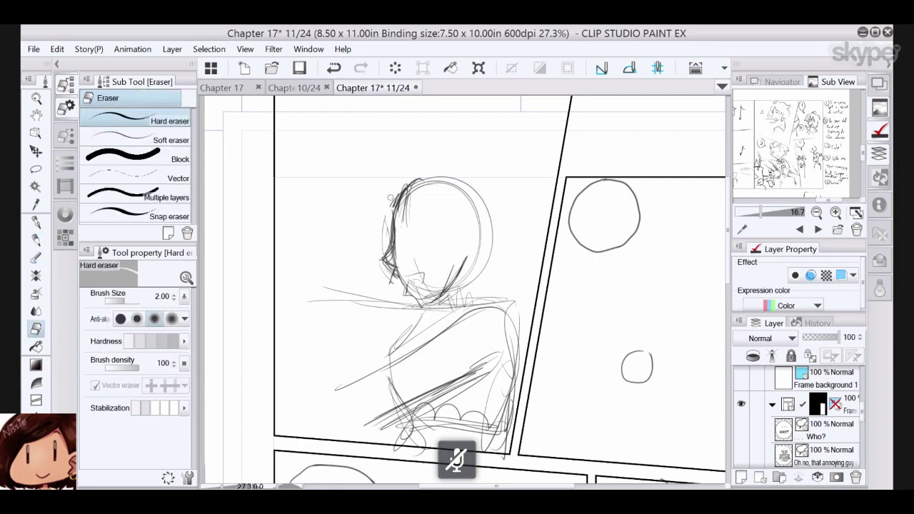
left_click_drag(384, 218, 386, 278)
mouse_move(389, 243)
left_mouse_down()
mouse_move(406, 289)
mouse_move(473, 262)
mouse_move(425, 302)
left_mouse_up()
mouse_move(409, 225)
left_mouse_down()
mouse_move(398, 202)
mouse_move(384, 224)
left_mouse_up()
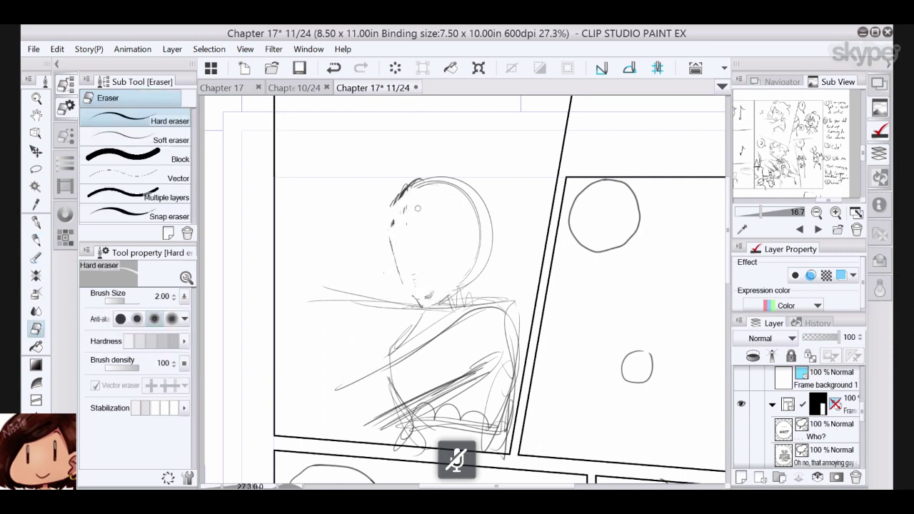
- Redraw the head's front contour and jaw with the nis pencil, adding a tilted eye guideline across the face
left_click(37, 240)
mouse_move(431, 177)
left_mouse_down()
mouse_move(390, 240)
mouse_move(419, 298)
left_mouse_up()
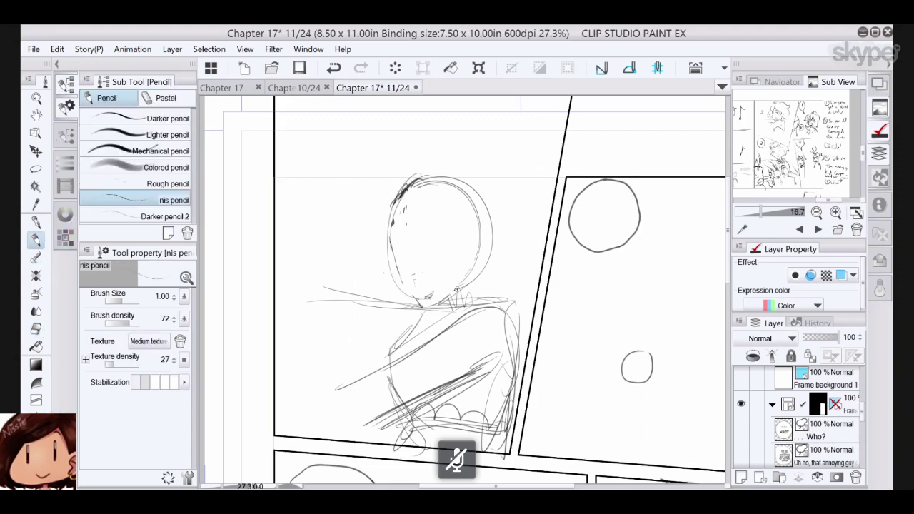
mouse_move(389, 214)
left_mouse_down()
mouse_move(471, 281)
mouse_move(435, 160)
left_mouse_up()
left_click_drag(391, 207, 477, 223)
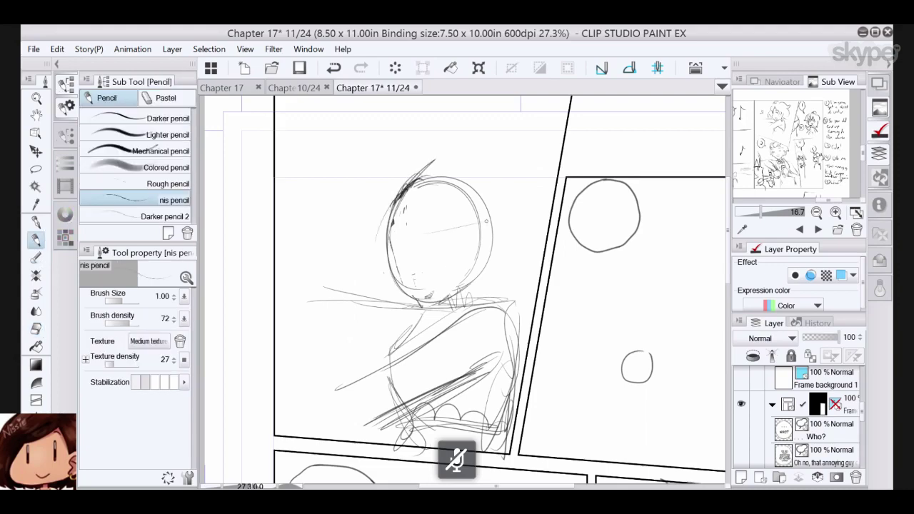
left_click_drag(377, 240, 481, 223)
left_click_drag(399, 190, 395, 276)
mouse_move(391, 207)
left_mouse_down()
mouse_move(418, 297)
mouse_move(403, 300)
mouse_move(456, 293)
left_mouse_up()
left_click_drag(432, 167, 393, 283)
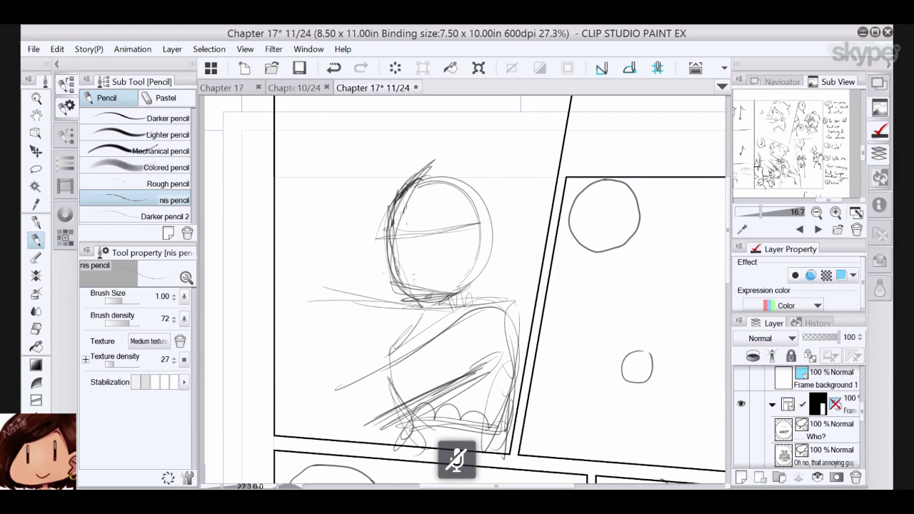
- Add further eye guidelines and sketch the forehead, nose and chin of the left-facing profile
left_click_drag(383, 229, 469, 237)
mouse_move(386, 238)
left_mouse_down()
mouse_move(433, 236)
mouse_move(463, 249)
left_mouse_up()
left_click_drag(403, 189, 387, 246)
mouse_move(394, 212)
left_mouse_down()
mouse_move(376, 248)
mouse_move(384, 275)
mouse_move(372, 247)
mouse_move(399, 300)
mouse_move(461, 266)
mouse_move(419, 302)
left_mouse_up()
- Sketch the neck beneath the jaw and the collar lines where it meets the near shoulder
mouse_move(450, 279)
left_mouse_down()
mouse_move(407, 299)
mouse_move(441, 323)
mouse_move(407, 336)
left_mouse_up()
left_click_drag(424, 303, 405, 331)
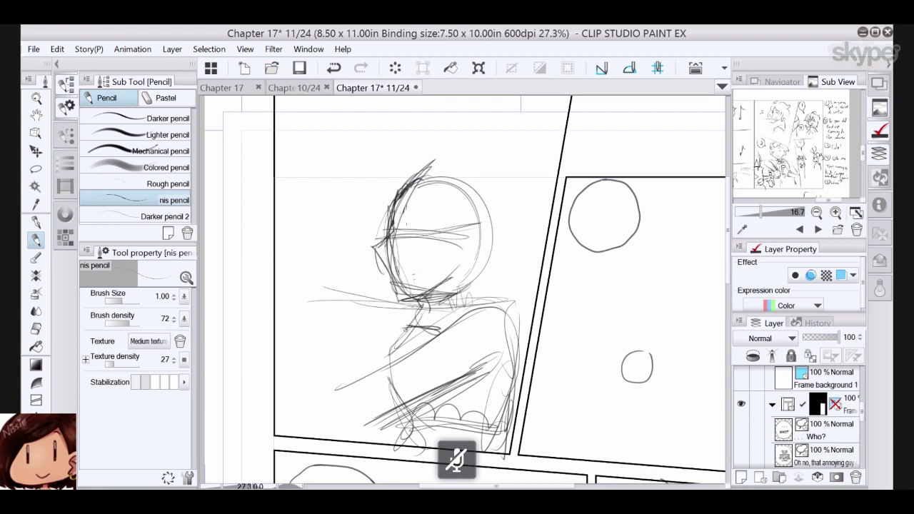
left_click_drag(456, 316, 441, 330)
mouse_move(480, 305)
left_mouse_down()
mouse_move(436, 335)
mouse_move(441, 328)
left_mouse_up()
- Rough in the far arm reaching left from the shoulder and bending upward at the elbow
left_click_drag(313, 272, 397, 306)
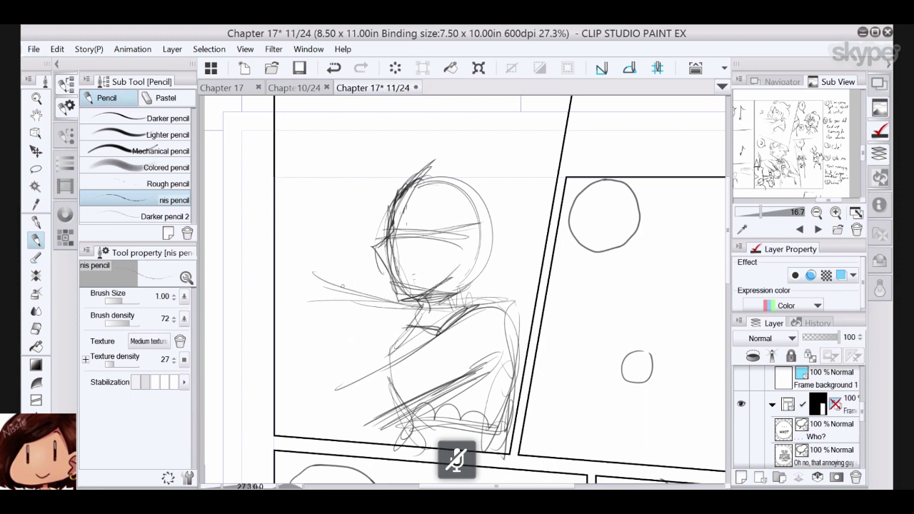
left_click_drag(339, 252, 320, 290)
left_click_drag(348, 205, 322, 290)
left_click_drag(420, 307, 319, 286)
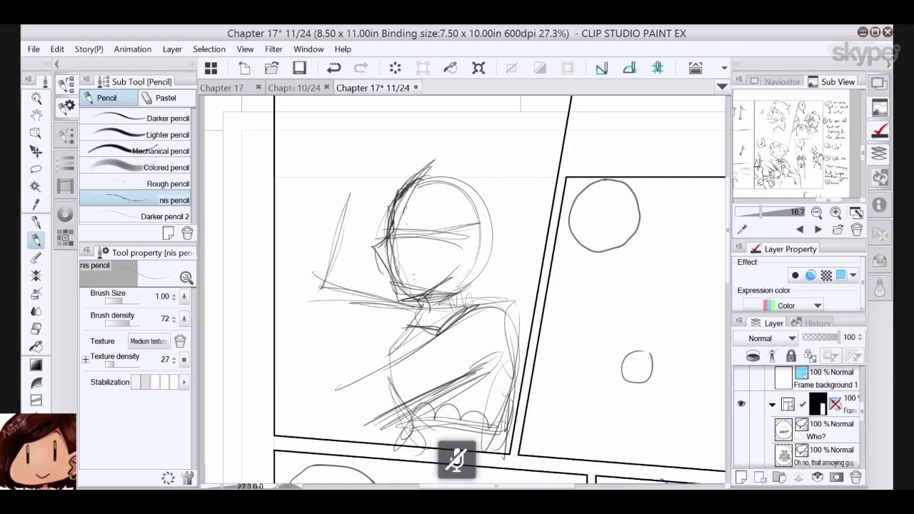
left_click_drag(342, 251, 318, 290)
left_click_drag(350, 198, 316, 305)
- Build up the raised forearm's contours and extend the outstretched near arm toward the panel's left border
left_click_drag(360, 175, 323, 240)
left_click_drag(351, 181, 298, 297)
left_click_drag(327, 206, 302, 288)
left_click_drag(360, 198, 338, 311)
left_click_drag(341, 213, 324, 313)
left_click_drag(323, 221, 299, 323)
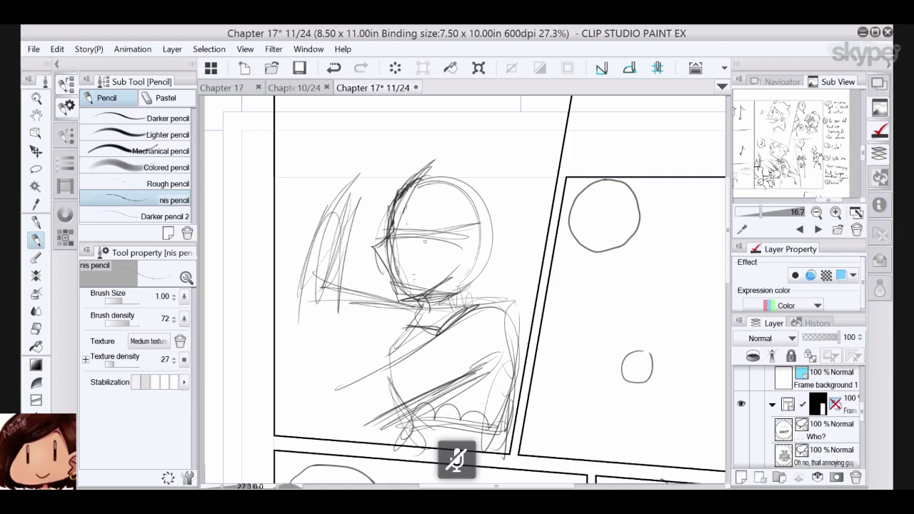
left_click_drag(331, 394, 276, 411)
left_click_drag(414, 408, 313, 439)
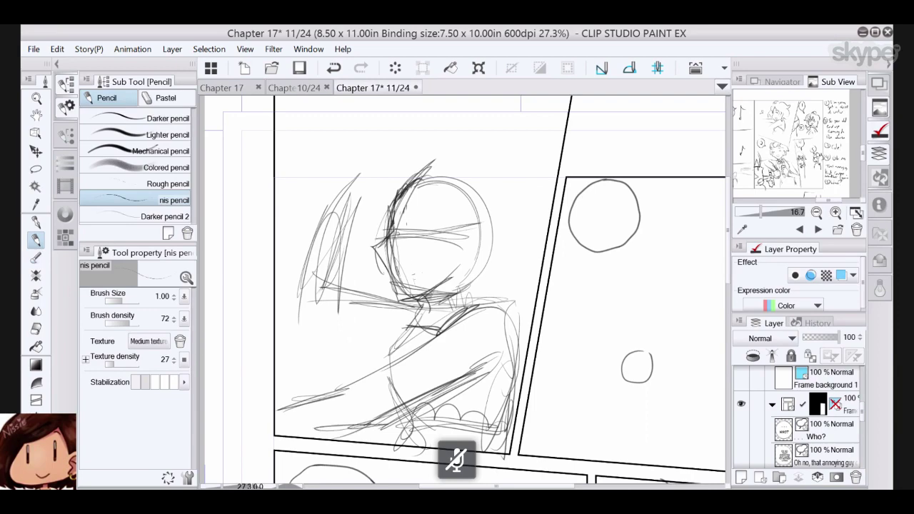
- Mark the eye on the profile and sketch curved locks of hair in front of the forehead
left_click_drag(400, 230, 417, 232)
mouse_move(396, 232)
left_mouse_down()
mouse_move(417, 232)
mouse_move(424, 215)
left_mouse_up()
left_click_drag(392, 182, 365, 224)
mouse_move(398, 179)
left_mouse_down()
mouse_move(358, 208)
mouse_move(356, 228)
left_mouse_up()
left_click_drag(423, 195, 383, 231)
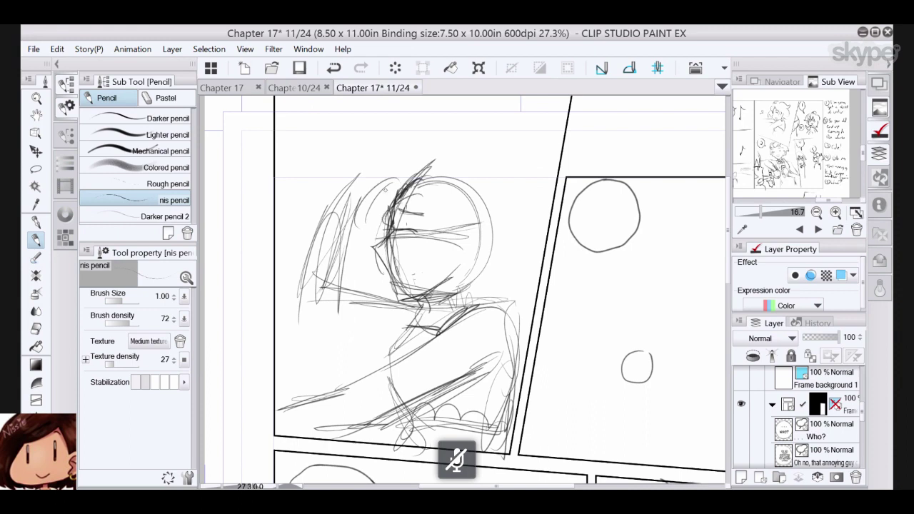
- Refine the eyebrow area and draw curved hair strands across the temple and cheek
mouse_move(386, 186)
left_mouse_down()
mouse_move(360, 230)
mouse_move(400, 229)
left_mouse_up()
left_click_drag(393, 211, 425, 193)
mouse_move(427, 190)
left_mouse_down()
mouse_move(413, 243)
mouse_move(434, 255)
left_mouse_up()
left_click_drag(457, 226, 443, 250)
left_click_drag(459, 198, 440, 243)
left_click_drag(459, 240, 427, 256)
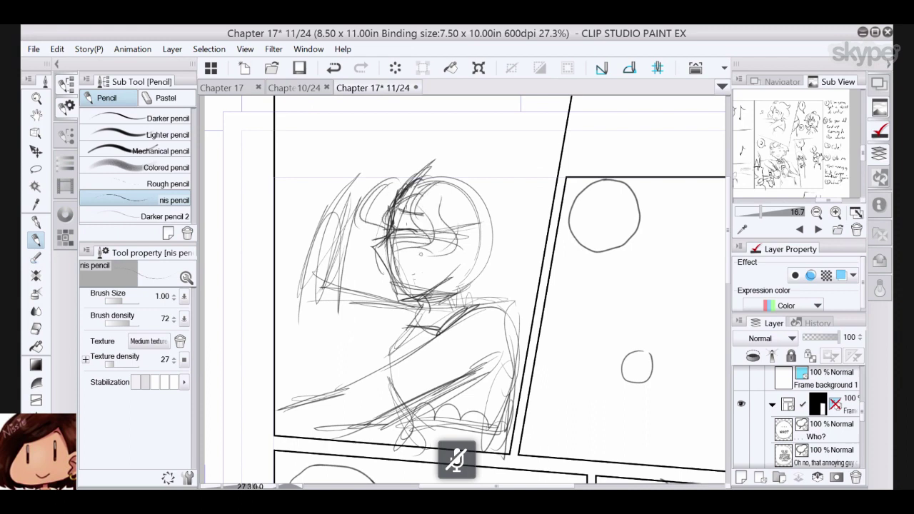
- Draw the profile's nose, open mouth and chin, then sketch the jawline and ear
mouse_move(387, 224)
left_mouse_down()
mouse_move(376, 252)
mouse_move(386, 274)
mouse_move(417, 270)
mouse_move(397, 285)
mouse_move(413, 283)
mouse_move(409, 267)
mouse_move(419, 272)
mouse_move(407, 283)
left_mouse_up()
mouse_move(400, 276)
left_mouse_down()
mouse_move(415, 279)
mouse_move(390, 270)
mouse_move(400, 299)
mouse_move(427, 306)
left_mouse_up()
left_click_drag(433, 280, 448, 293)
left_click_drag(423, 299, 428, 313)
left_click_drag(458, 286, 456, 310)
mouse_move(459, 248)
left_mouse_down()
mouse_move(455, 276)
mouse_move(464, 269)
mouse_move(454, 256)
mouse_move(455, 266)
left_mouse_up()
- Sketch voluminous wavy hair over the crown and down the back of the head
mouse_move(417, 172)
left_mouse_down()
mouse_move(411, 150)
mouse_move(425, 147)
left_mouse_up()
mouse_move(414, 159)
left_mouse_down()
mouse_move(447, 137)
mouse_move(443, 146)
left_mouse_up()
left_click_drag(436, 164, 467, 143)
mouse_move(406, 161)
left_mouse_down()
mouse_move(461, 135)
mouse_move(458, 143)
mouse_move(504, 156)
mouse_move(436, 138)
mouse_move(469, 142)
mouse_move(494, 166)
left_mouse_up()
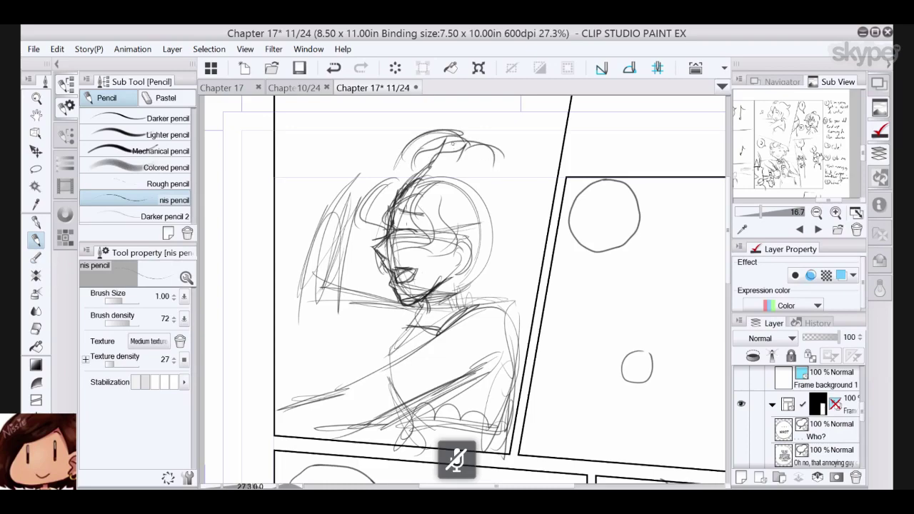
mouse_move(453, 144)
left_mouse_down()
mouse_move(527, 175)
mouse_move(503, 165)
left_mouse_up()
mouse_move(481, 165)
left_mouse_down()
mouse_move(521, 165)
mouse_move(518, 226)
mouse_move(531, 252)
mouse_move(509, 303)
left_mouse_up()
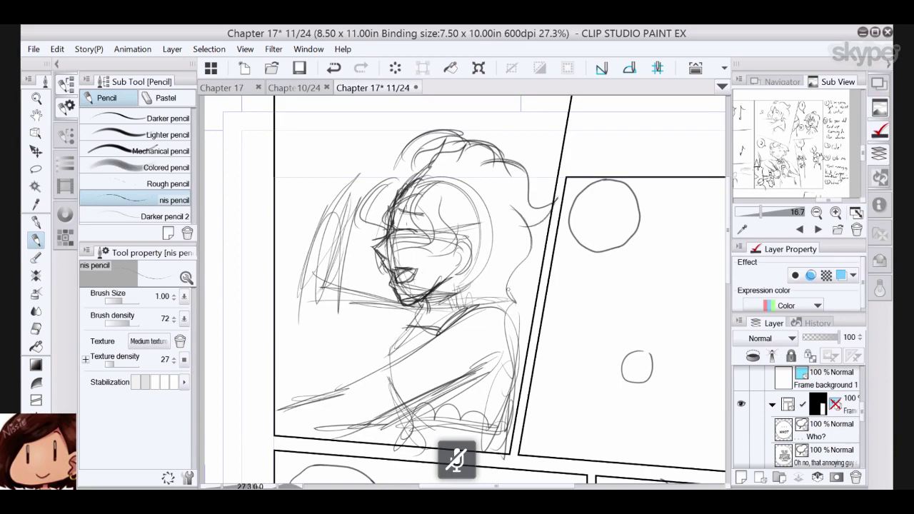
- Add pointed hair ends around the nape and shoulder, and close the hair's outline above the forehead
left_click_drag(510, 261, 496, 296)
left_click_drag(471, 266, 433, 319)
left_click_drag(463, 289, 459, 313)
left_click_drag(499, 279, 505, 299)
left_click_drag(530, 241, 513, 306)
left_click_drag(514, 285, 489, 311)
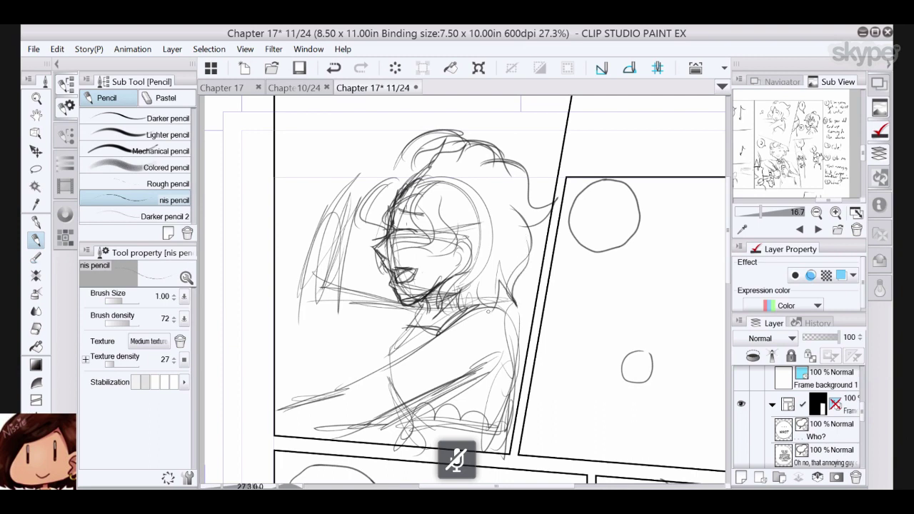
left_click_drag(397, 152, 375, 180)
left_click_drag(377, 179, 373, 193)
- Sketch the lower edge of the raised arm from the elbow back to the chest
mouse_move(407, 356)
left_mouse_down()
mouse_move(341, 327)
mouse_move(410, 353)
left_mouse_up()
left_click_drag(299, 318, 409, 351)
left_click_drag(420, 304, 406, 320)
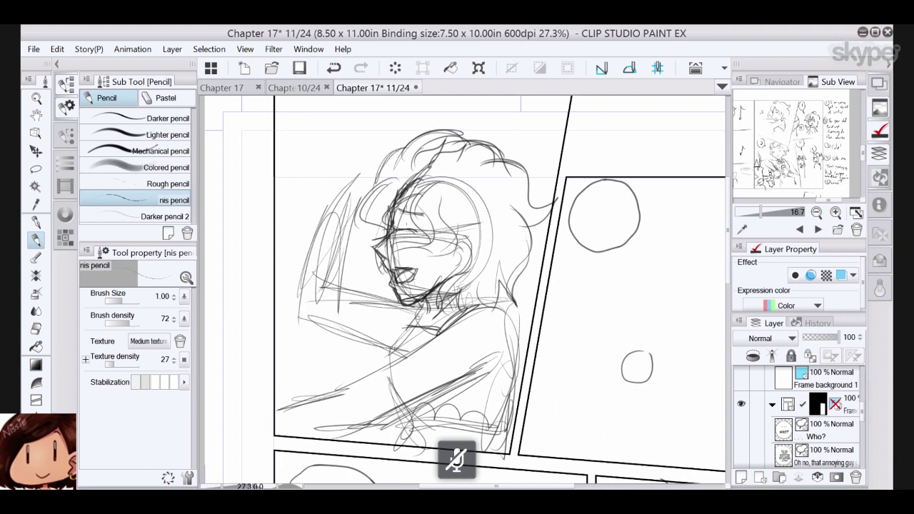
left_click_drag(307, 320, 407, 349)
- Draw the curled hand with its fingers and wrist at the end of the raised forearm
mouse_move(350, 193)
left_mouse_down()
mouse_move(338, 307)
mouse_move(307, 262)
mouse_move(321, 214)
left_mouse_up()
mouse_move(327, 182)
left_mouse_down()
mouse_move(350, 135)
mouse_move(366, 151)
left_mouse_up()
mouse_move(355, 187)
left_mouse_down()
mouse_move(377, 135)
mouse_move(345, 197)
left_mouse_up()
mouse_move(341, 143)
left_mouse_down()
mouse_move(363, 127)
mouse_move(355, 169)
mouse_move(330, 180)
mouse_move(336, 197)
mouse_move(367, 124)
mouse_move(380, 130)
mouse_move(382, 147)
left_mouse_up()
left_click_drag(378, 140, 366, 170)
left_click_drag(369, 141, 375, 131)
left_click_drag(375, 139, 330, 212)
left_click_drag(329, 159, 323, 199)
left_click_drag(326, 197, 313, 233)
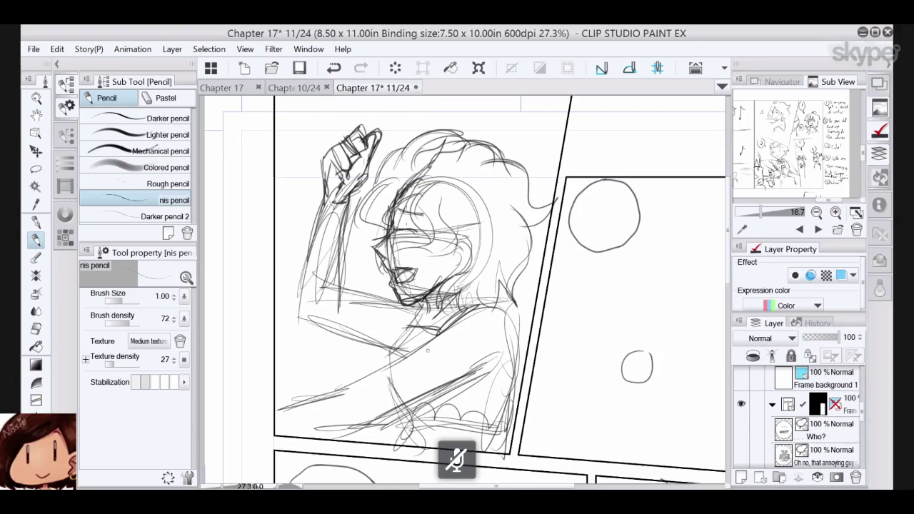
- Reinforce the upper and lower edges of the outstretched arm running to the panel's left border
mouse_move(457, 319)
left_mouse_down()
mouse_move(357, 382)
mouse_move(333, 383)
left_mouse_up()
mouse_move(371, 393)
left_mouse_down()
mouse_move(367, 402)
mouse_move(268, 393)
left_mouse_up()
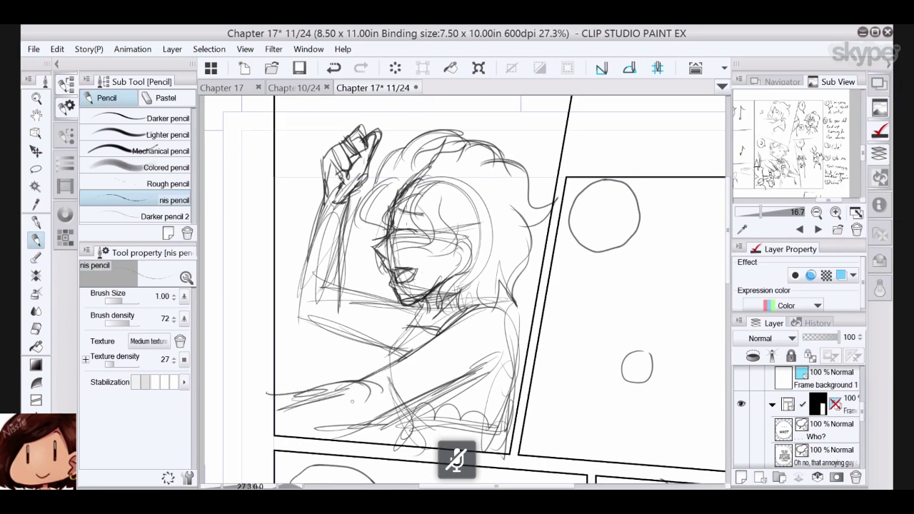
left_click_drag(403, 409, 306, 428)
mouse_move(373, 420)
left_mouse_down()
mouse_move(285, 428)
mouse_move(324, 423)
left_mouse_up()
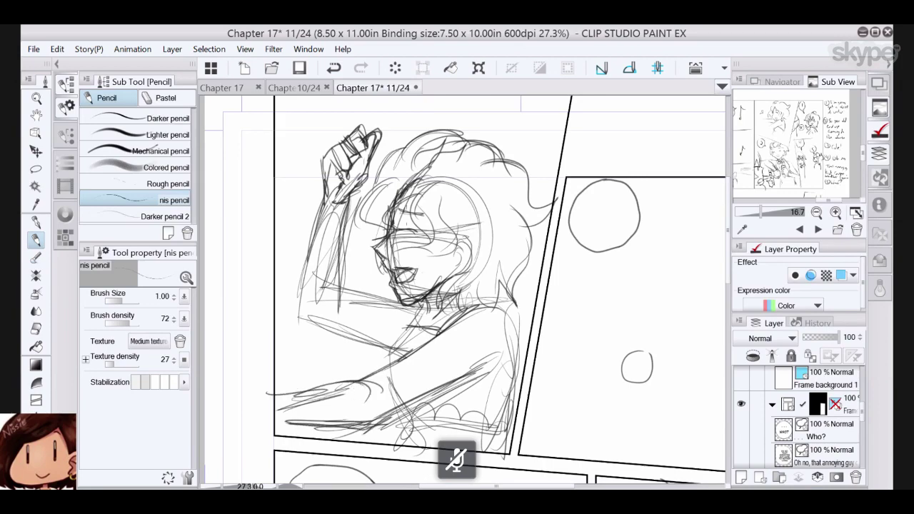
- Darken the neck and chest lines between the chin and the armpit with heavy overlapping strokes
left_click_drag(424, 319, 382, 372)
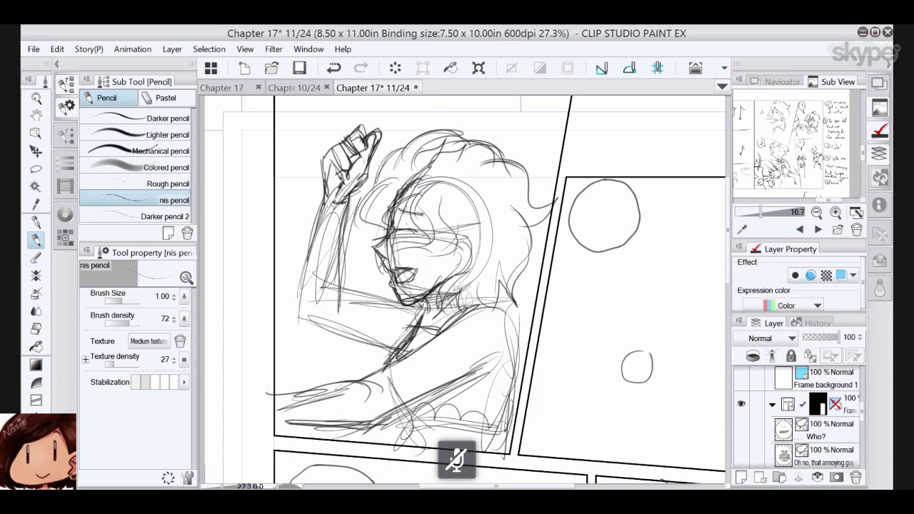
left_click_drag(436, 342, 397, 346)
left_click_drag(421, 322, 393, 352)
left_click_drag(430, 304, 394, 353)
left_click_drag(431, 306, 398, 344)
left_click_drag(471, 309, 431, 340)
left_click_drag(473, 307, 437, 338)
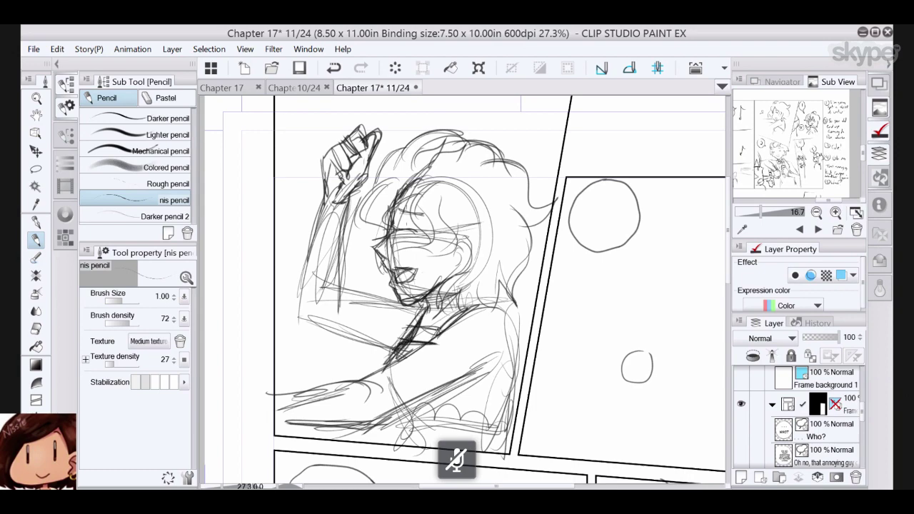
- Sketch a beaded choker around the character's neck below the jaw
left_click_drag(423, 298, 415, 316)
left_click_drag(427, 306, 420, 317)
left_click_drag(433, 312, 423, 322)
mouse_move(443, 315)
left_mouse_down()
mouse_move(427, 322)
mouse_move(463, 300)
left_mouse_up()
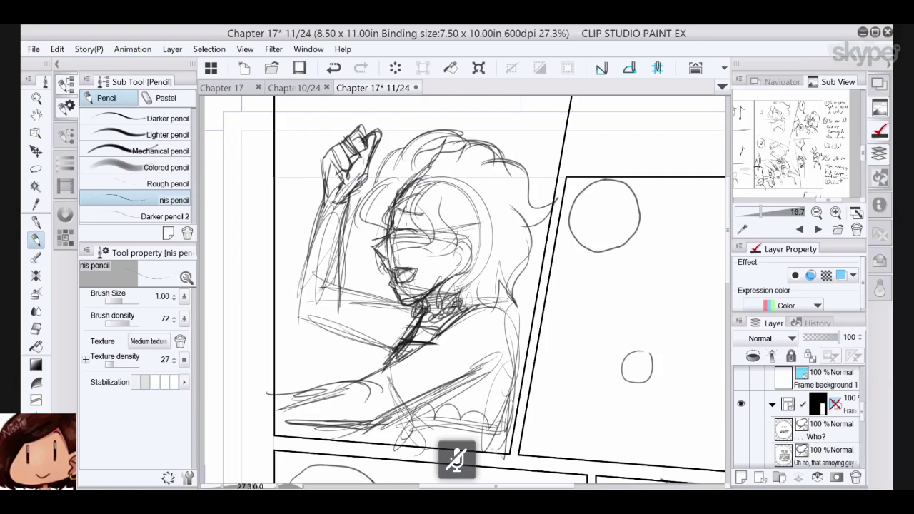
- Strengthen the outline of the raised arm from the wrist around the elbow to the armpit
left_click_drag(321, 213, 297, 309)
left_click_drag(303, 270, 295, 302)
left_click_drag(293, 300, 399, 346)
mouse_move(345, 210)
left_mouse_down()
mouse_move(341, 299)
mouse_move(420, 312)
left_mouse_up()
- Darken the back line and the edges of the top at the bottom of the torso
mouse_move(501, 312)
left_mouse_down()
mouse_move(515, 379)
mouse_move(498, 437)
left_mouse_up()
mouse_move(476, 386)
left_mouse_down()
mouse_move(516, 373)
mouse_move(492, 451)
left_mouse_up()
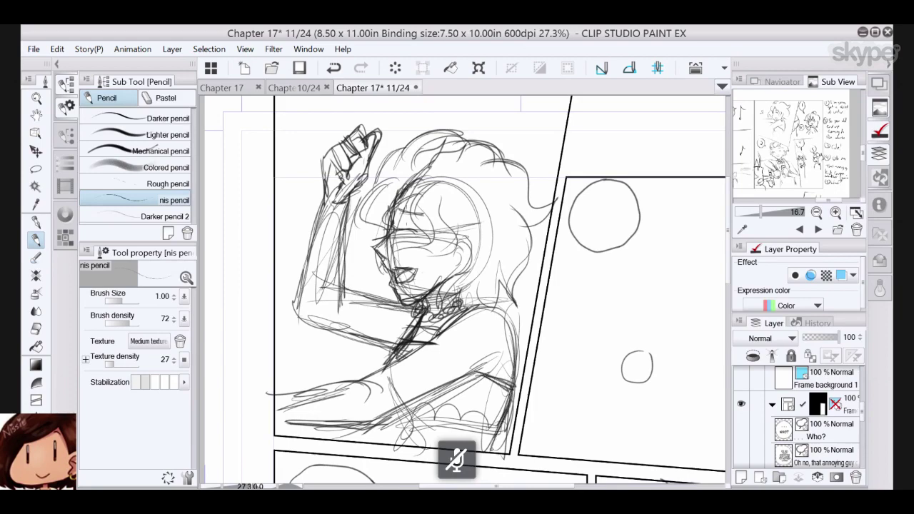
left_click_drag(505, 416, 490, 450)
left_click_drag(410, 410, 392, 453)
- Draw the closed eye, firm up the nose, and add curved hair strands over the forehead
left_click_drag(446, 368, 446, 393)
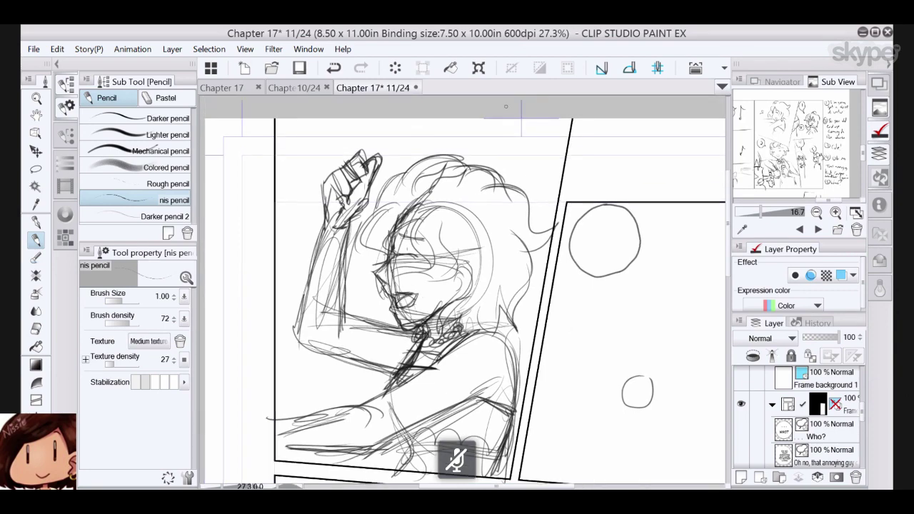
mouse_move(409, 249)
left_mouse_down()
mouse_move(418, 204)
mouse_move(418, 232)
mouse_move(431, 243)
mouse_move(405, 229)
left_mouse_up()
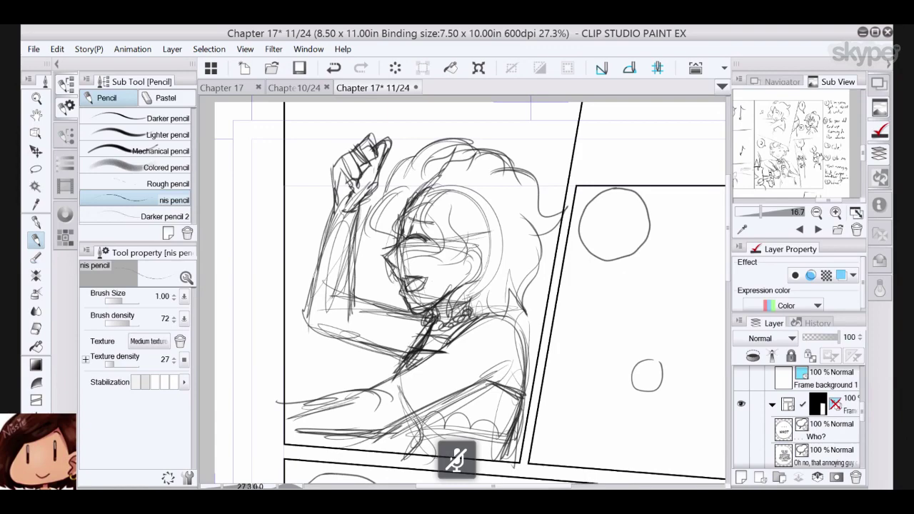
left_click_drag(390, 269, 400, 283)
mouse_move(431, 209)
left_mouse_down()
mouse_move(436, 237)
mouse_move(417, 262)
left_mouse_up()
mouse_move(412, 262)
left_mouse_down()
mouse_move(469, 253)
mouse_move(472, 238)
left_mouse_up()
mouse_move(453, 194)
left_mouse_down()
mouse_move(470, 214)
mouse_move(459, 241)
left_mouse_up()
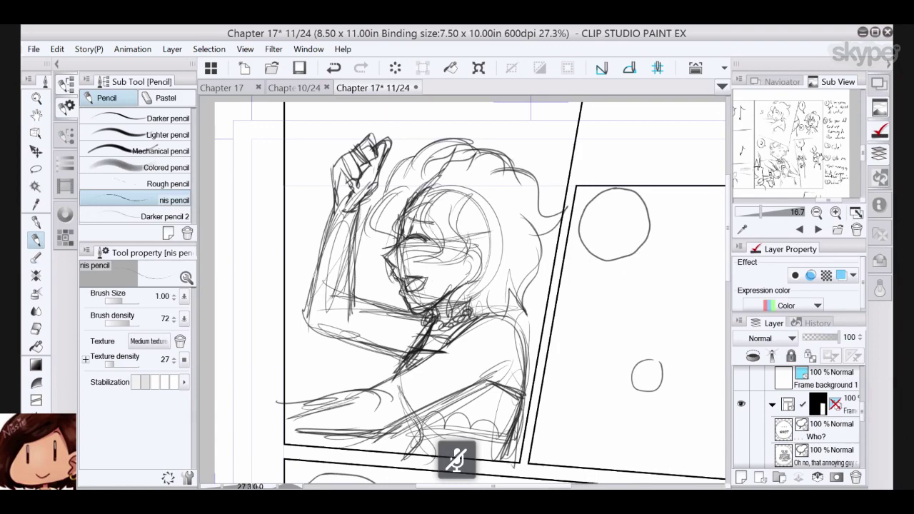
- Define the ear with a dangling earring, and add short emphasis lines beside the raised forearm
mouse_move(463, 280)
left_mouse_down()
mouse_move(473, 293)
mouse_move(461, 297)
mouse_move(471, 281)
mouse_move(459, 286)
left_mouse_up()
mouse_move(466, 249)
left_mouse_down()
mouse_move(478, 253)
mouse_move(474, 285)
mouse_move(463, 275)
mouse_move(474, 263)
left_mouse_up()
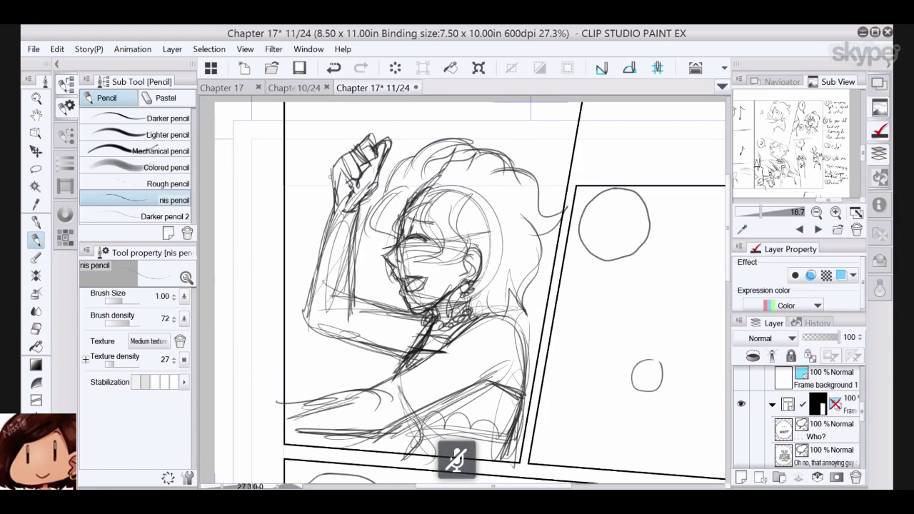
left_click_drag(319, 200, 314, 216)
left_click_drag(317, 211, 299, 231)
left_click_drag(308, 234, 299, 238)
- Sketch a round head guide of overlapping circles at the right side of the upper-right panel
left_click_drag(513, 203, 485, 152)
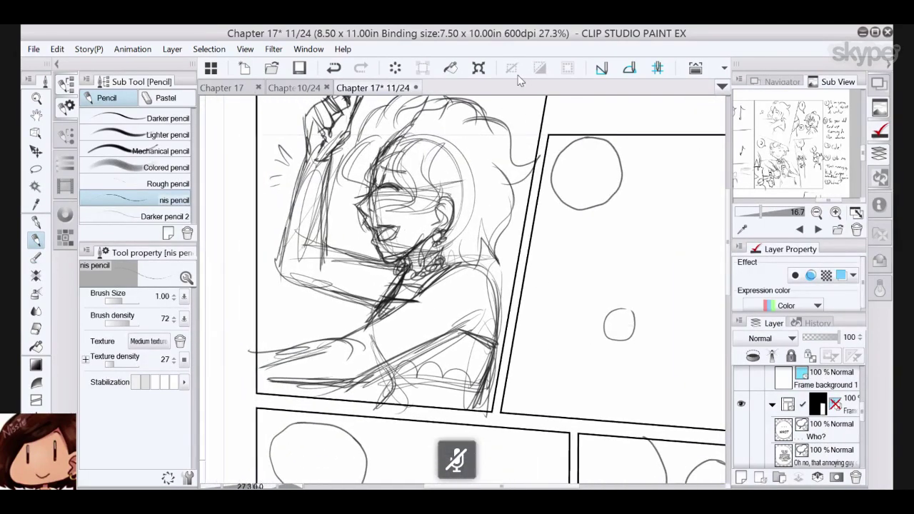
left_click_drag(612, 255, 404, 220)
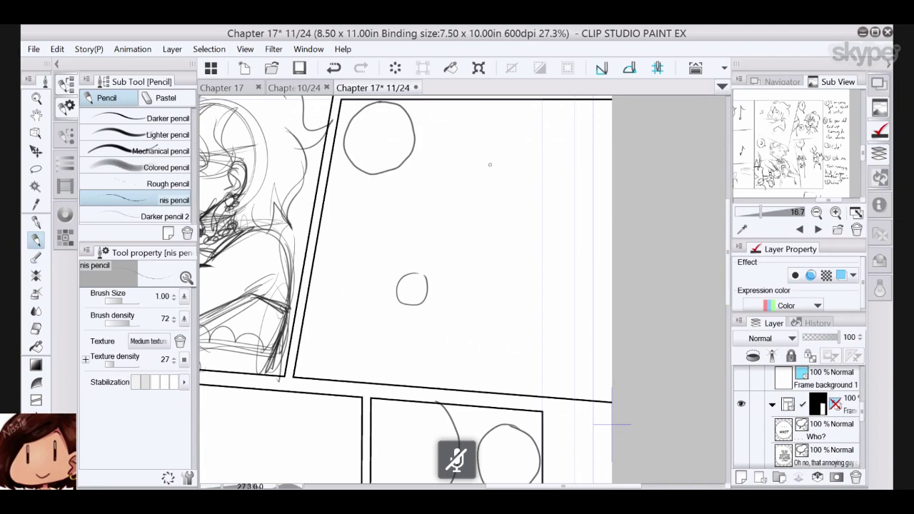
mouse_move(490, 162)
left_mouse_down()
mouse_move(506, 121)
mouse_move(565, 140)
mouse_move(512, 203)
mouse_move(486, 158)
mouse_move(481, 172)
mouse_move(465, 132)
mouse_move(482, 133)
mouse_move(500, 180)
left_mouse_up()
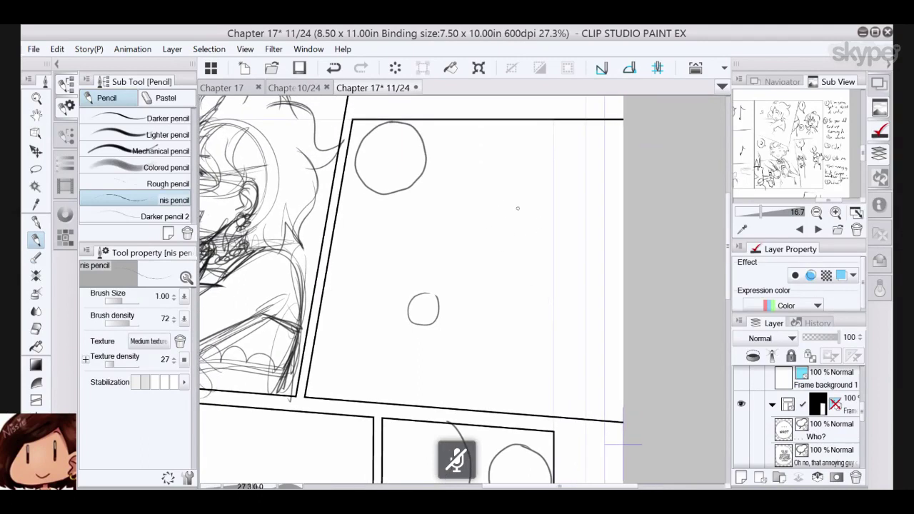
mouse_move(533, 229)
left_mouse_down()
mouse_move(493, 301)
mouse_move(465, 260)
mouse_move(533, 203)
mouse_move(551, 293)
mouse_move(461, 231)
left_mouse_up()
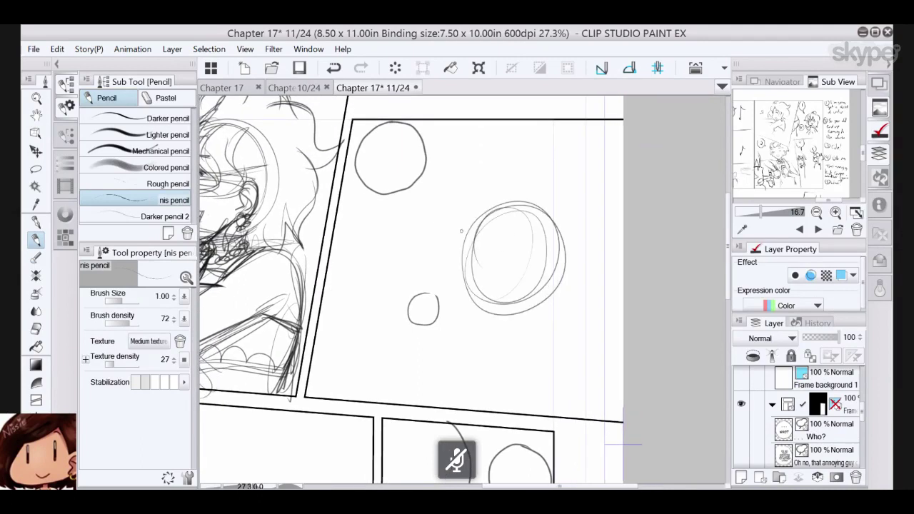
- Sketch the curved head and face profile of a second character at the panel's left edge
left_click_drag(366, 229, 386, 307)
left_click_drag(355, 210, 383, 314)
left_click_drag(377, 267, 398, 328)
mouse_move(347, 213)
left_mouse_down()
mouse_move(365, 234)
mouse_move(406, 330)
left_mouse_up()
mouse_move(381, 253)
left_mouse_down()
mouse_move(389, 320)
mouse_move(386, 265)
mouse_move(363, 217)
mouse_move(386, 373)
mouse_move(379, 234)
mouse_move(392, 258)
left_mouse_up()
mouse_move(379, 227)
left_mouse_down()
mouse_move(397, 307)
mouse_move(413, 335)
mouse_move(401, 278)
mouse_move(410, 329)
mouse_move(381, 398)
left_mouse_up()
left_click_drag(386, 391, 372, 397)
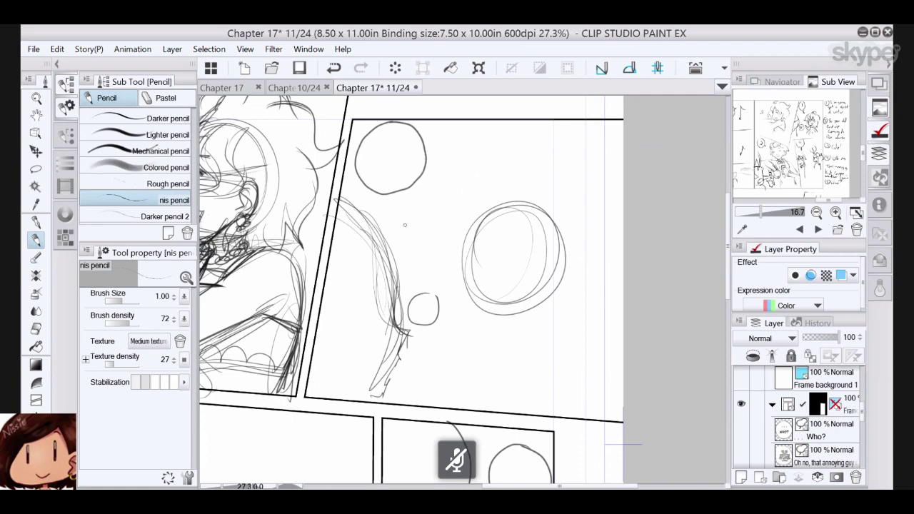
- Define the second character's nose, lips and closed eye, and start the hair over the forehead
mouse_move(407, 314)
left_mouse_down()
mouse_move(399, 359)
mouse_move(378, 384)
mouse_move(388, 393)
mouse_move(383, 400)
left_mouse_up()
left_click_drag(387, 321, 362, 337)
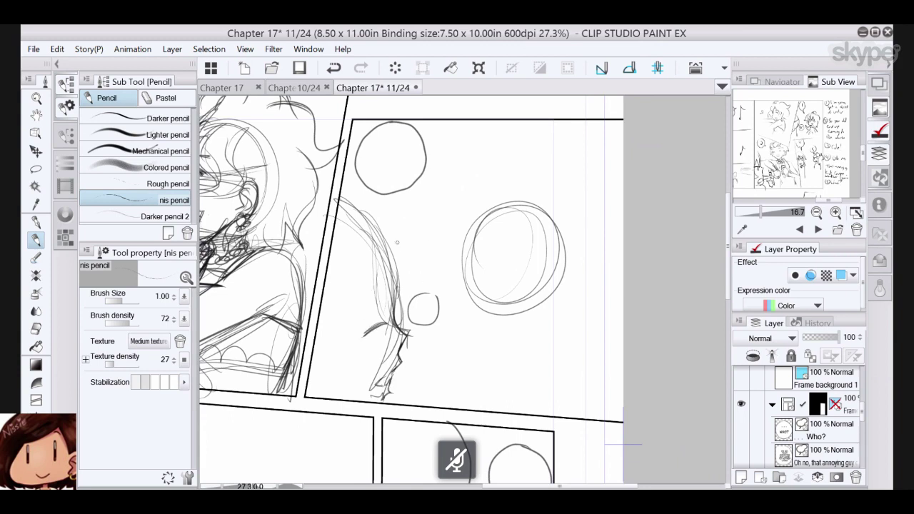
left_click_drag(405, 241, 387, 314)
left_click_drag(393, 267, 376, 321)
left_click_drag(384, 262, 381, 294)
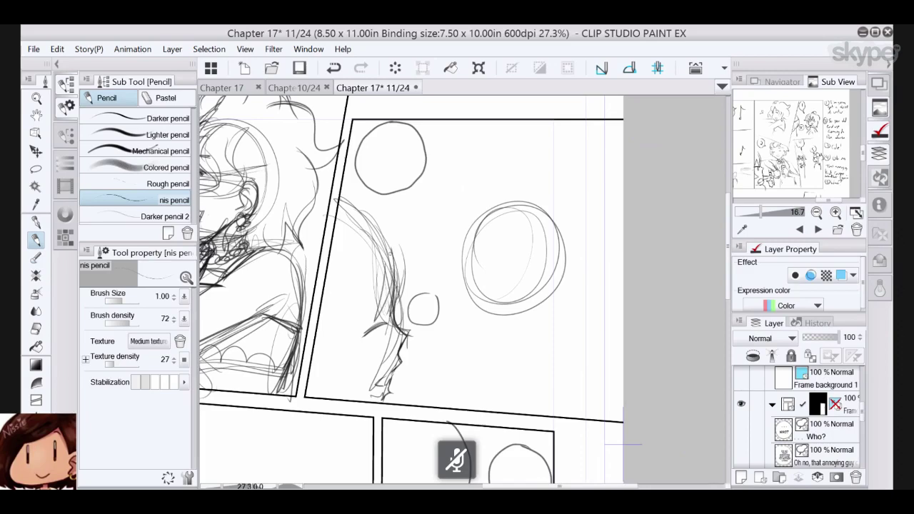
- Sketch the parted front hair sweeping from the forehead down past the temple of the profile character
left_click_drag(386, 262, 323, 328)
left_click_drag(357, 296, 345, 398)
mouse_move(403, 254)
left_mouse_down()
mouse_move(343, 182)
mouse_move(389, 240)
mouse_move(408, 298)
left_mouse_up()
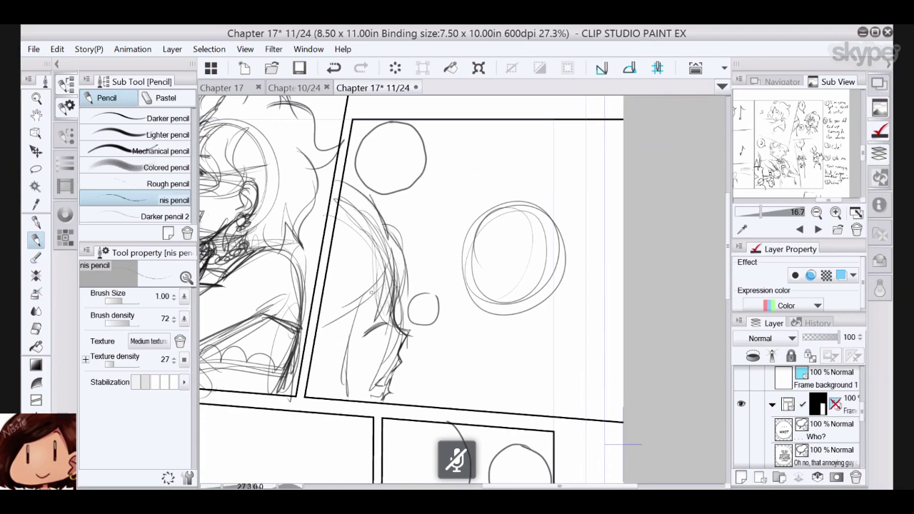
- Draw the ear and surrounding hair strands in the lower-left corner of the upper-right panel
mouse_move(334, 340)
left_mouse_down()
mouse_move(347, 398)
mouse_move(311, 363)
mouse_move(319, 377)
left_mouse_up()
left_click_drag(330, 345, 324, 373)
left_click_drag(322, 355, 322, 396)
left_click_drag(333, 394, 343, 398)
left_click_drag(330, 363, 315, 401)
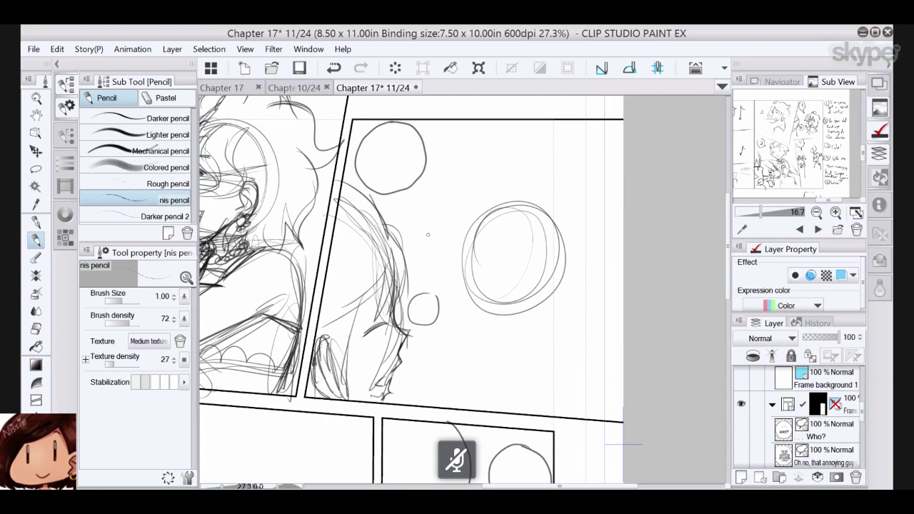
- Add side strands to the profile character's hair, firm up the crown, and darken the brow and eye
mouse_move(332, 320)
left_mouse_down()
mouse_move(327, 365)
mouse_move(346, 400)
left_mouse_up()
left_click_drag(358, 300, 360, 394)
left_click_drag(394, 252, 353, 316)
left_click_drag(374, 292, 324, 329)
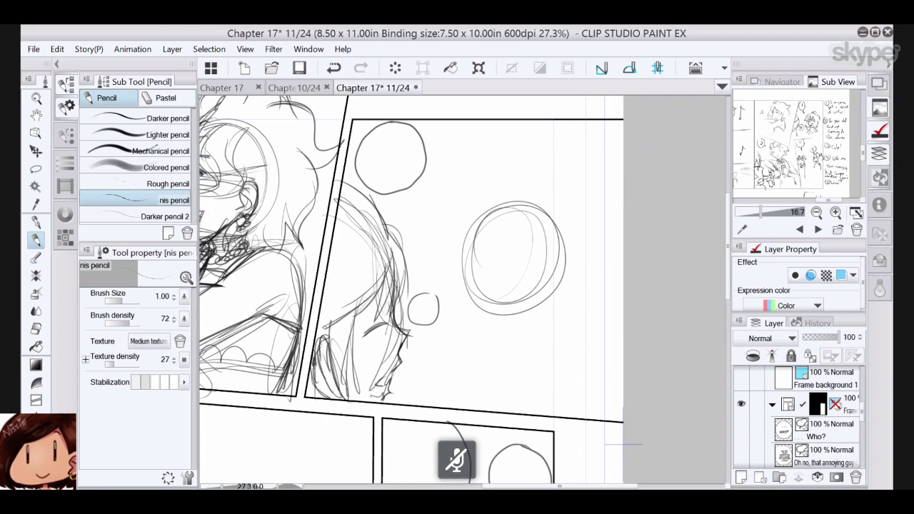
left_click_drag(371, 207, 380, 219)
left_click_drag(356, 184, 376, 213)
mouse_move(379, 294)
left_mouse_down()
mouse_move(363, 307)
mouse_move(363, 334)
left_mouse_up()
left_click_drag(361, 341, 370, 330)
- Outline the cheek and jaw on the round head guide and draw two large oval eyes
mouse_move(480, 219)
left_mouse_down()
mouse_move(473, 293)
mouse_move(510, 314)
left_mouse_up()
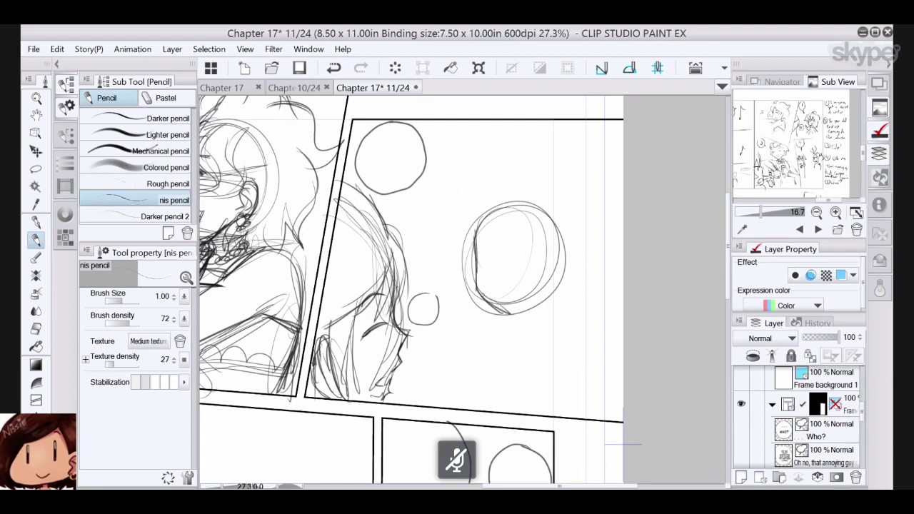
mouse_move(472, 230)
left_mouse_down()
mouse_move(475, 286)
mouse_move(519, 313)
mouse_move(555, 294)
left_mouse_up()
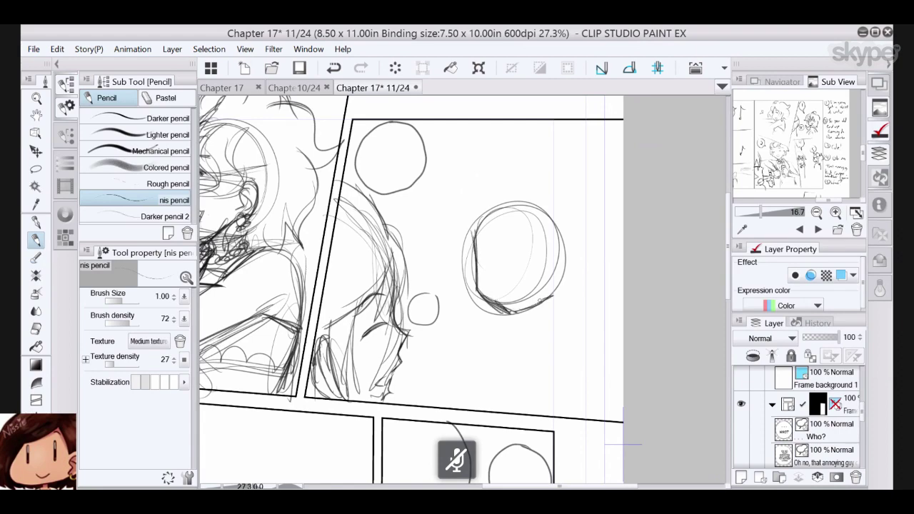
mouse_move(477, 258)
left_mouse_down()
mouse_move(486, 247)
mouse_move(496, 257)
mouse_move(537, 249)
mouse_move(548, 263)
left_mouse_up()
mouse_move(489, 271)
left_mouse_down()
mouse_move(487, 250)
mouse_move(496, 273)
mouse_move(535, 252)
mouse_move(534, 267)
left_mouse_up()
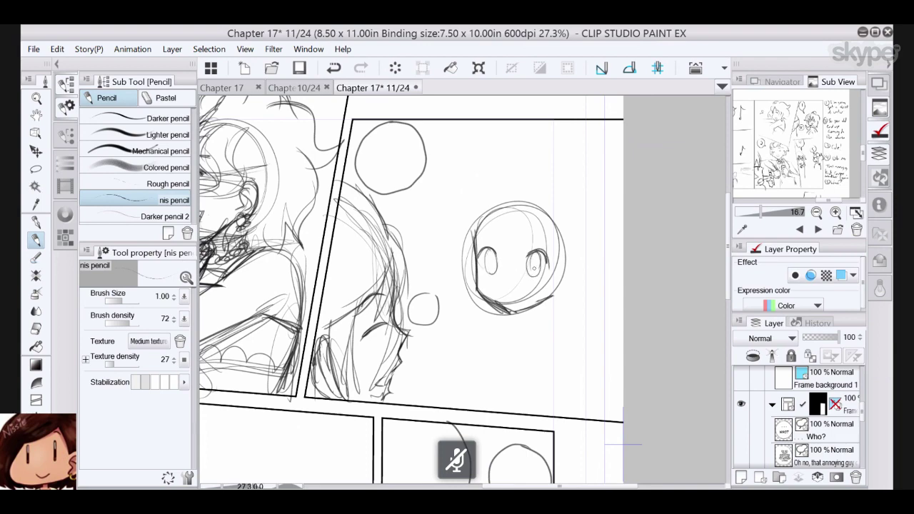
- Draw parted bangs, a small nose, worried eyebrows and a small open mouth on the round face
mouse_move(502, 206)
left_mouse_down()
mouse_move(493, 223)
mouse_move(508, 274)
left_mouse_up()
mouse_move(533, 210)
left_mouse_down()
mouse_move(523, 262)
mouse_move(554, 258)
mouse_move(563, 237)
left_mouse_up()
mouse_move(496, 215)
left_mouse_down()
mouse_move(477, 255)
mouse_move(488, 283)
left_mouse_up()
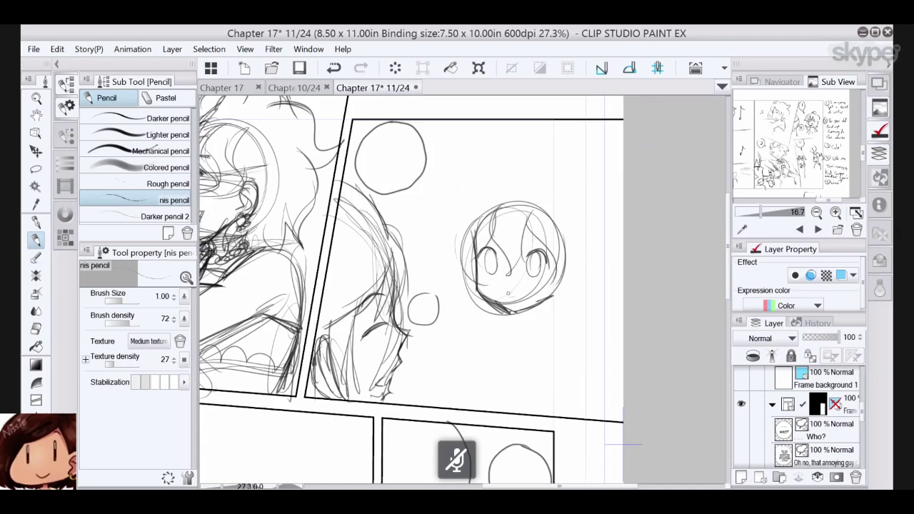
mouse_move(502, 293)
left_mouse_down()
mouse_move(520, 292)
mouse_move(515, 303)
left_mouse_up()
- Sketch the wavy hair outline around the round face, with tufts on the crown and curled ends
mouse_move(511, 203)
left_mouse_down()
mouse_move(510, 187)
mouse_move(521, 180)
mouse_move(531, 191)
left_mouse_up()
mouse_move(535, 165)
left_mouse_down()
mouse_move(463, 223)
mouse_move(500, 241)
mouse_move(556, 245)
left_mouse_up()
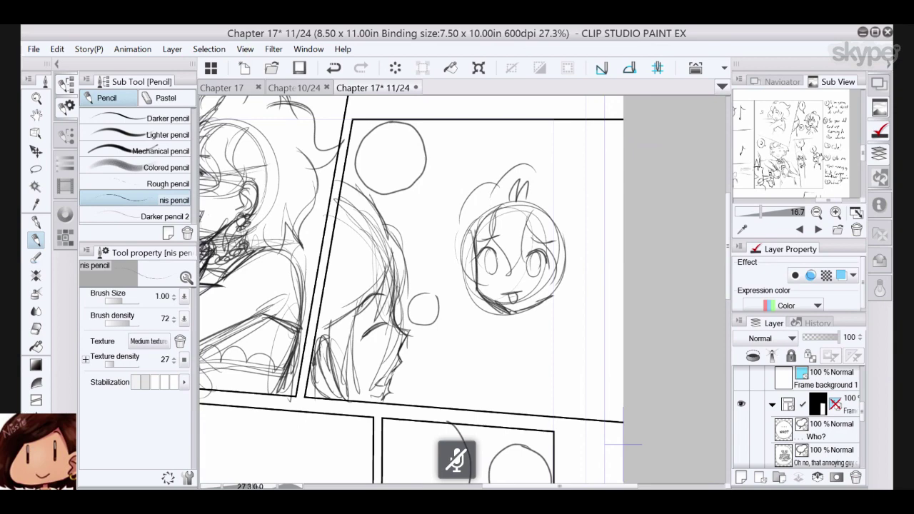
mouse_move(468, 217)
left_mouse_down()
mouse_move(424, 263)
mouse_move(468, 330)
left_mouse_up()
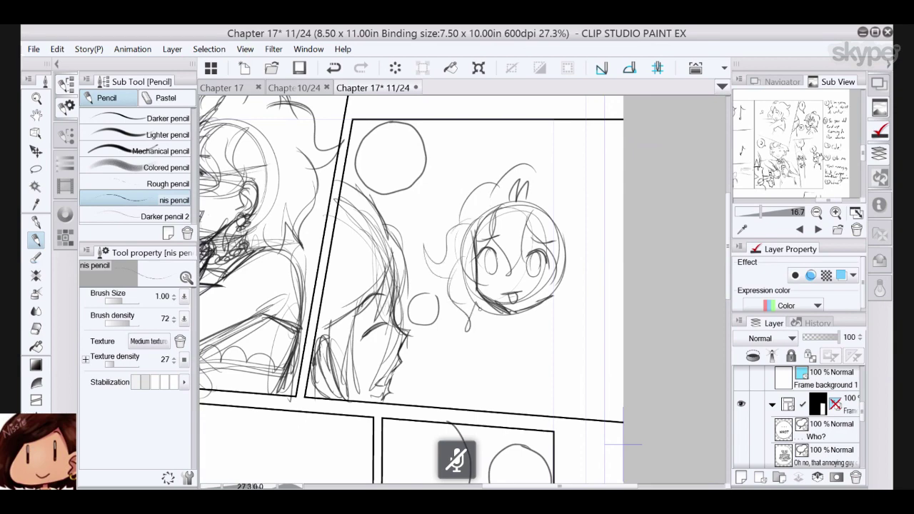
mouse_move(534, 170)
left_mouse_down()
mouse_move(496, 187)
mouse_move(554, 171)
mouse_move(596, 273)
left_mouse_up()
mouse_move(566, 218)
left_mouse_down()
mouse_move(597, 285)
mouse_move(572, 291)
left_mouse_up()
mouse_move(599, 267)
left_mouse_down()
mouse_move(584, 314)
mouse_move(595, 330)
left_mouse_up()
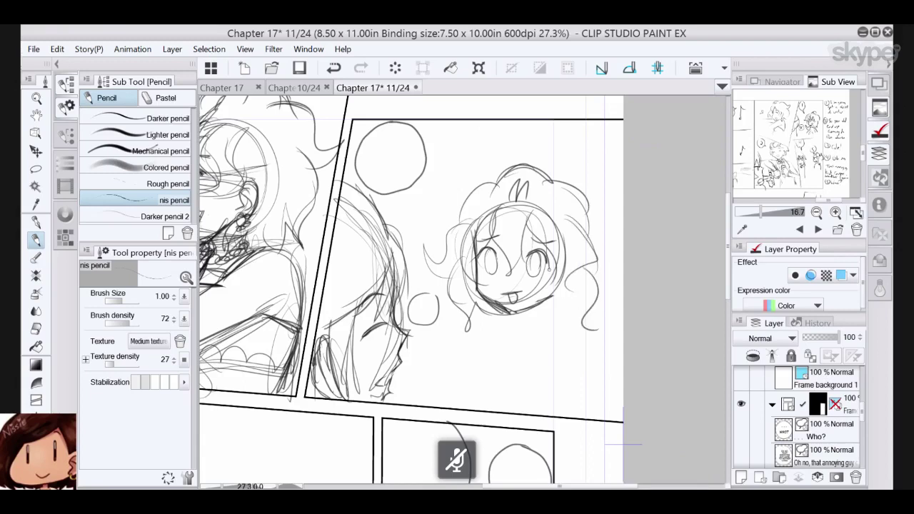
- Draw the ear, neck and shoulder line, and block in the chest with an oval below
mouse_move(570, 270)
left_mouse_down()
mouse_move(550, 293)
mouse_move(566, 285)
left_mouse_up()
left_click_drag(563, 242, 572, 280)
left_click_drag(571, 243, 570, 272)
mouse_move(510, 313)
left_mouse_down()
mouse_move(512, 321)
mouse_move(529, 315)
left_mouse_up()
mouse_move(529, 310)
left_mouse_down()
mouse_move(555, 289)
mouse_move(509, 315)
left_mouse_up()
mouse_move(512, 311)
left_mouse_down()
mouse_move(512, 325)
mouse_move(567, 322)
left_mouse_up()
mouse_move(567, 322)
left_mouse_down()
mouse_move(492, 327)
mouse_move(528, 330)
left_mouse_up()
mouse_move(500, 333)
left_mouse_down()
mouse_move(531, 329)
mouse_move(560, 342)
mouse_move(481, 323)
left_mouse_up()
mouse_move(496, 322)
left_mouse_down()
mouse_move(474, 329)
mouse_move(468, 343)
left_mouse_up()
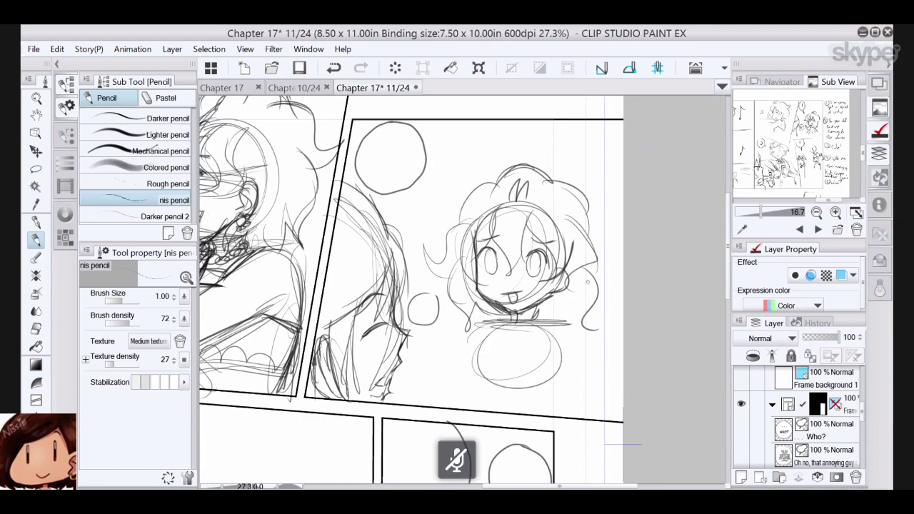
- Darken the curled hair ends beside the face down to the shoulders
left_click_drag(598, 263, 581, 330)
mouse_move(585, 303)
left_mouse_down()
mouse_move(554, 329)
mouse_move(538, 325)
left_mouse_up()
left_click_drag(452, 280, 469, 326)
mouse_move(468, 327)
left_mouse_down()
mouse_move(478, 303)
mouse_move(487, 326)
left_mouse_up()
- Sketch the straight-edged neckline and two vertical straps across the upper chest
mouse_move(487, 323)
left_mouse_down()
mouse_move(494, 308)
mouse_move(504, 323)
mouse_move(473, 356)
mouse_move(478, 364)
left_mouse_up()
left_click_drag(493, 340, 549, 349)
mouse_move(496, 344)
left_mouse_down()
mouse_move(550, 356)
mouse_move(528, 349)
left_mouse_up()
left_click_drag(498, 316, 488, 347)
left_click_drag(533, 322, 535, 353)
left_click_drag(542, 322, 538, 352)
left_click_drag(480, 343, 514, 341)
left_click_drag(520, 343, 540, 350)
- Draw the torso's left side and the lowered arm hanging from the left shoulder
left_click_drag(483, 342, 470, 394)
left_click_drag(488, 370, 478, 407)
left_click_drag(487, 321, 465, 370)
left_click_drag(473, 339, 459, 375)
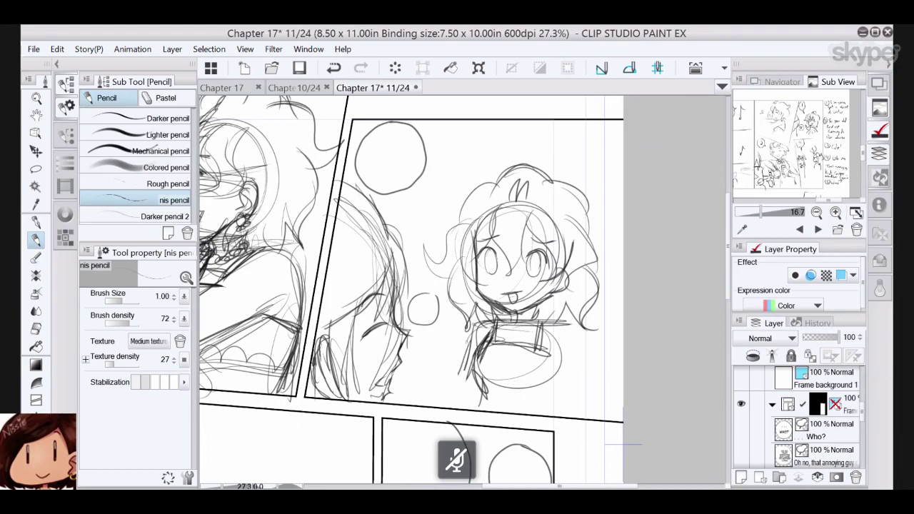
left_click_drag(475, 321, 448, 377)
left_click_drag(454, 364, 440, 392)
- Sketch the right shoulder and upper arm beneath the hair ends
left_click_drag(547, 321, 571, 336)
left_click_drag(567, 333, 575, 389)
left_click_drag(579, 352, 569, 402)
left_click_drag(583, 323, 574, 357)
left_click_drag(583, 316, 574, 374)
left_click_drag(588, 338, 586, 353)
left_click_drag(590, 333, 583, 401)
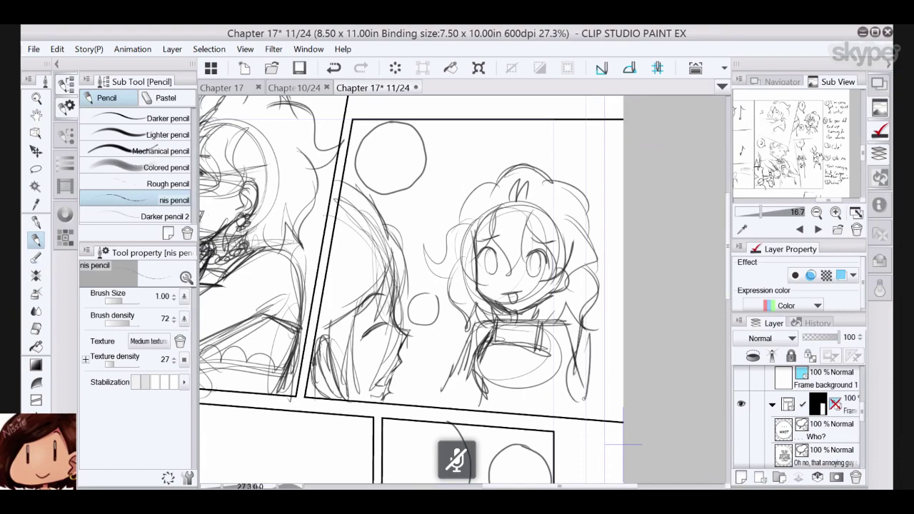
- Sketch the torso's right side and the bent forearm rising from the elbow toward the chest
left_click_drag(564, 351, 549, 405)
left_click_drag(569, 369, 555, 412)
left_click_drag(573, 378, 564, 412)
mouse_move(562, 323)
left_mouse_down()
mouse_move(596, 405)
mouse_move(568, 407)
left_mouse_up()
left_click_drag(572, 342, 553, 382)
left_click_drag(578, 350, 552, 385)
left_click_drag(538, 356, 581, 421)
left_click_drag(539, 356, 568, 414)
mouse_move(564, 411)
left_mouse_down()
mouse_move(593, 420)
mouse_move(591, 390)
left_mouse_up()
left_click_drag(584, 366, 598, 412)
- Draw the hand with its fingers held up to the chest and reinforce the forearm's inner edge
left_click_drag(550, 357, 543, 376)
mouse_move(554, 330)
left_mouse_down()
mouse_move(556, 353)
mouse_move(554, 330)
left_mouse_up()
mouse_move(533, 324)
left_mouse_down()
mouse_move(547, 344)
mouse_move(528, 356)
left_mouse_up()
left_click_drag(525, 353, 540, 364)
mouse_move(554, 314)
left_mouse_down()
mouse_move(549, 330)
mouse_move(554, 324)
left_mouse_up()
left_click_drag(541, 318, 548, 333)
left_click_drag(538, 367, 553, 374)
left_click_drag(547, 359, 563, 368)
mouse_move(553, 350)
left_mouse_down()
mouse_move(565, 356)
mouse_move(532, 362)
mouse_move(550, 378)
left_mouse_up()
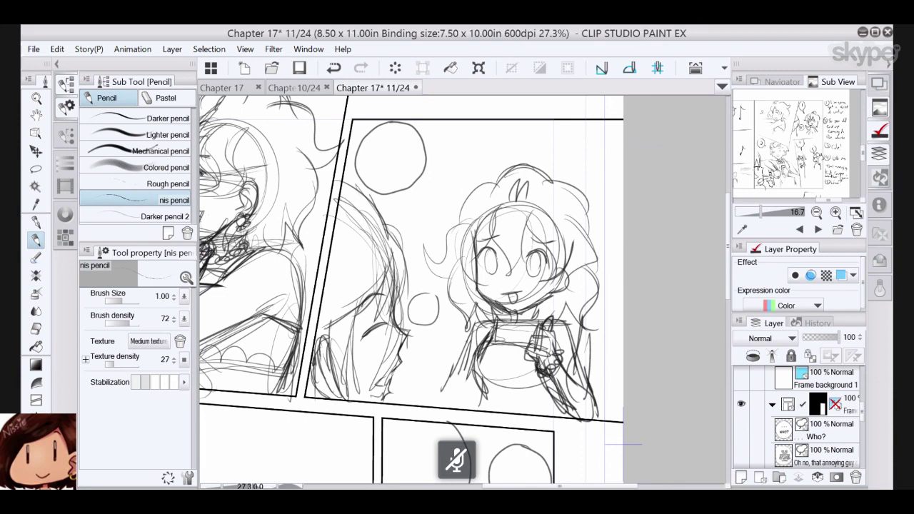
left_click_drag(527, 350, 569, 416)
key("ctrl+z")
key("ctrl+y")
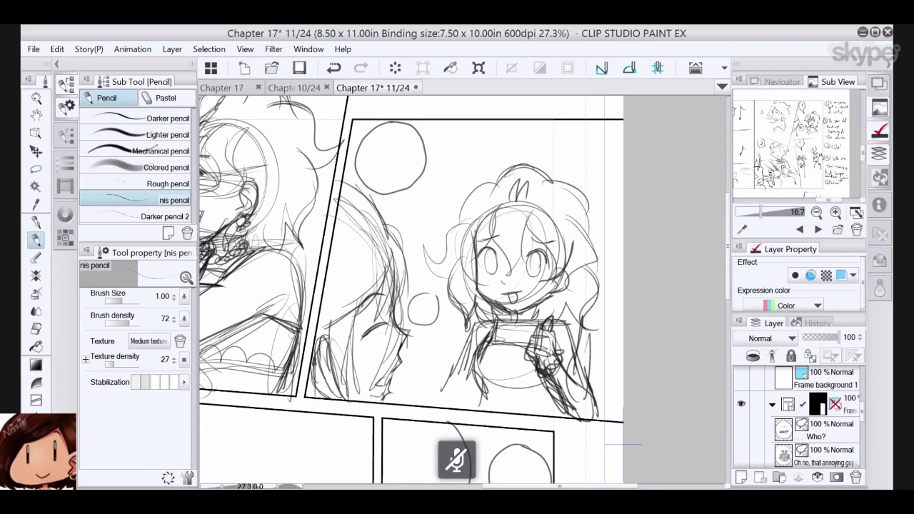
- Add a beaded choker and a scalloped hem on the cropped top, and reinforce the lowered arm
mouse_move(500, 319)
left_mouse_down()
mouse_move(528, 325)
mouse_move(541, 314)
left_mouse_up()
left_click_drag(522, 395, 549, 391)
mouse_move(492, 389)
left_mouse_down()
mouse_move(548, 395)
mouse_move(550, 417)
left_mouse_up()
left_click_drag(549, 392, 557, 416)
left_click_drag(481, 382, 481, 394)
mouse_move(482, 386)
left_mouse_down()
mouse_move(551, 391)
mouse_move(550, 402)
left_mouse_up()
left_click_drag(483, 393, 547, 404)
mouse_move(489, 319)
left_mouse_down()
mouse_move(469, 336)
mouse_move(450, 390)
left_mouse_up()
left_click_drag(462, 364, 445, 406)
left_click_drag(478, 382, 470, 412)
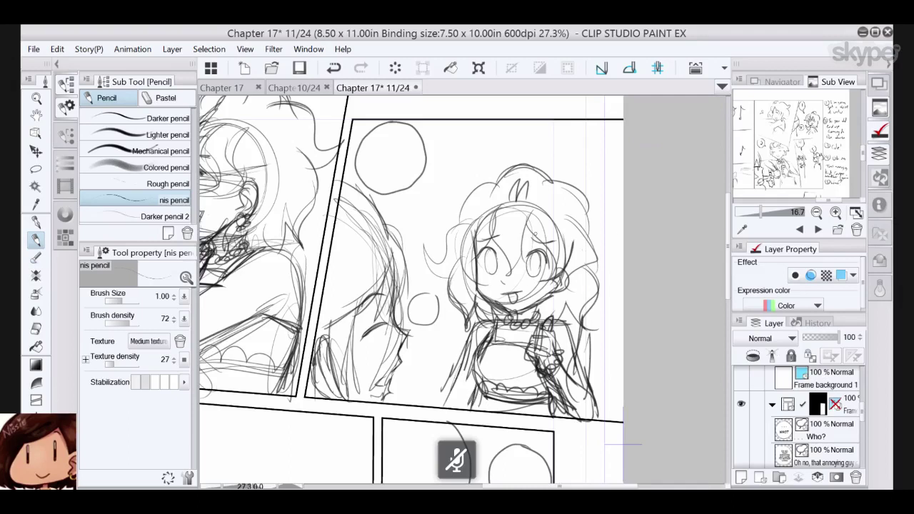
- Erase the small open mouth from the round face and switch back to the pencil
key("e")
mouse_move(507, 286)
left_mouse_down()
mouse_move(521, 295)
mouse_move(497, 302)
left_mouse_up()
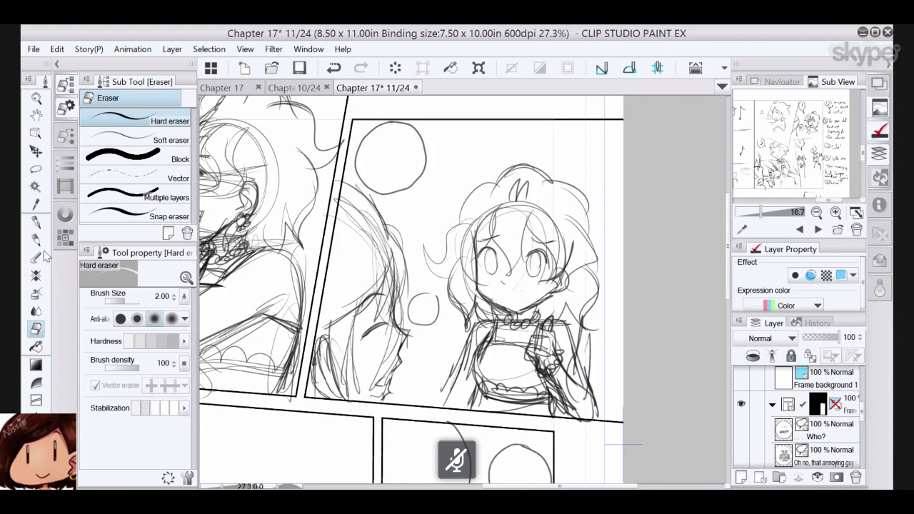
left_click(36, 239)
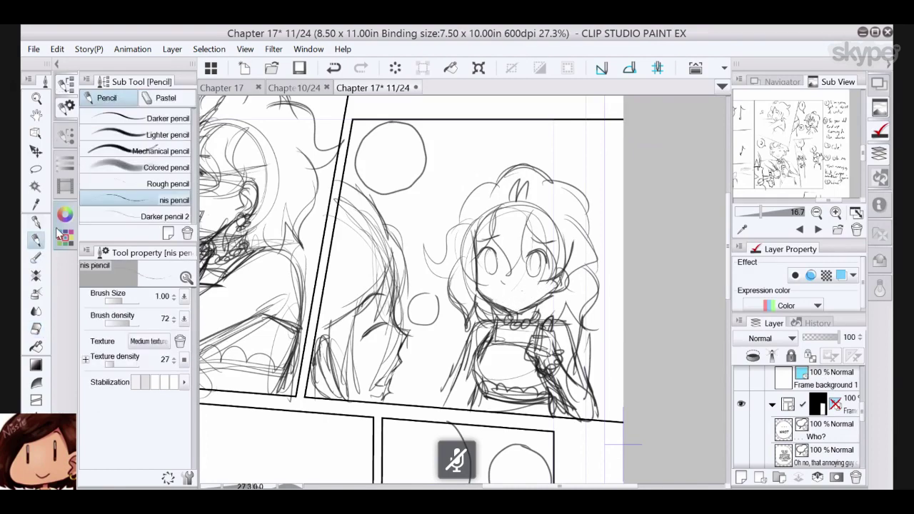
- Draw an open mouth and a detailed iris on the round face, and reinforce the neighbouring profile's closed eye and lips
mouse_move(507, 292)
left_mouse_down()
mouse_move(527, 293)
mouse_move(520, 303)
left_mouse_up()
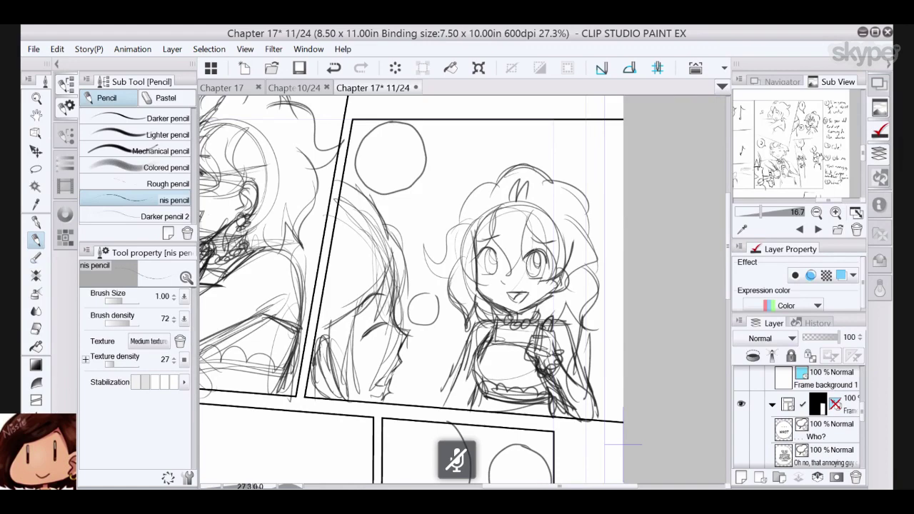
left_click_drag(477, 257, 490, 247)
mouse_move(361, 333)
left_mouse_down()
mouse_move(384, 321)
mouse_move(406, 340)
left_mouse_up()
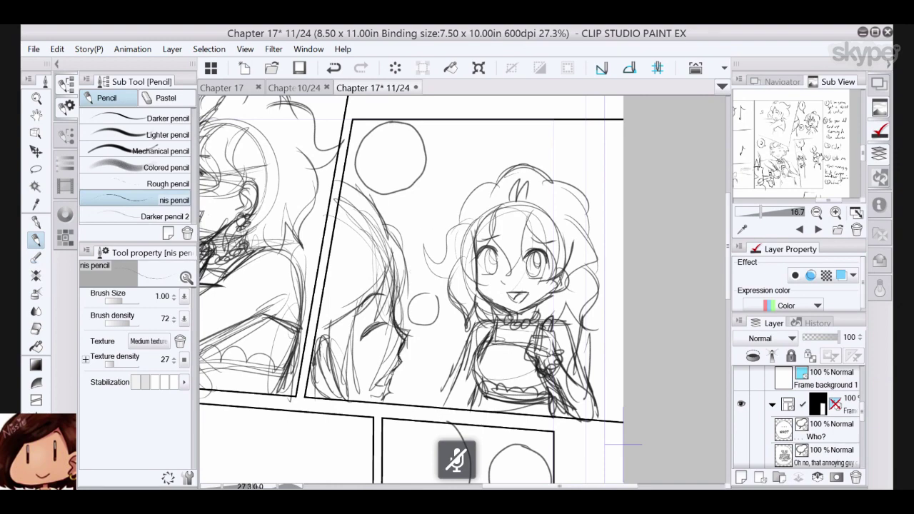
left_click_drag(376, 378, 392, 370)
left_click_drag(351, 396, 364, 402)
left_click_drag(418, 309, 353, 328)
- Reinforce the wavy hair on the right side of the round-faced character, from the crown down to the shoulder
left_click_drag(400, 300, 452, 263)
mouse_move(543, 165)
left_mouse_down()
mouse_move(580, 205)
mouse_move(581, 236)
mouse_move(573, 195)
left_mouse_up()
left_click_drag(553, 185, 580, 217)
mouse_move(555, 182)
left_mouse_down()
mouse_move(583, 236)
mouse_move(562, 265)
left_mouse_up()
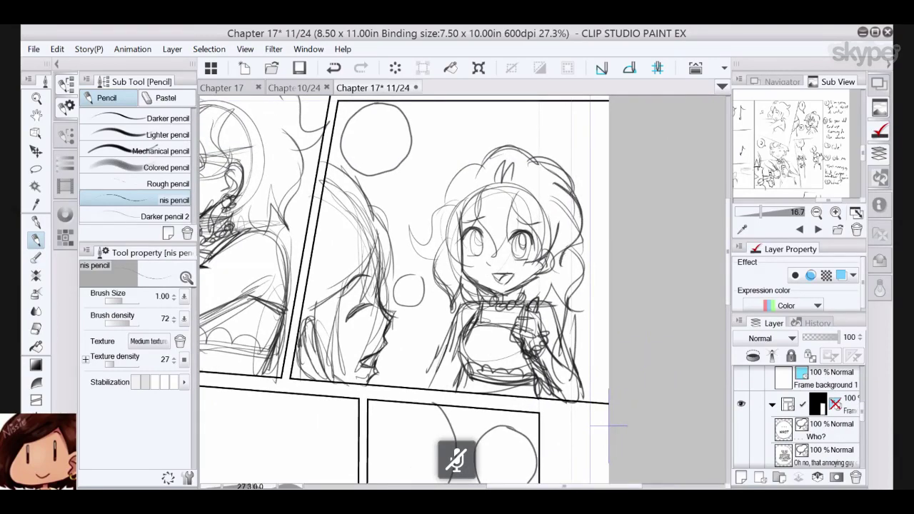
left_click_drag(583, 192, 564, 254)
left_click_drag(556, 181, 574, 194)
left_click_drag(585, 240, 563, 310)
left_click_drag(565, 276, 543, 309)
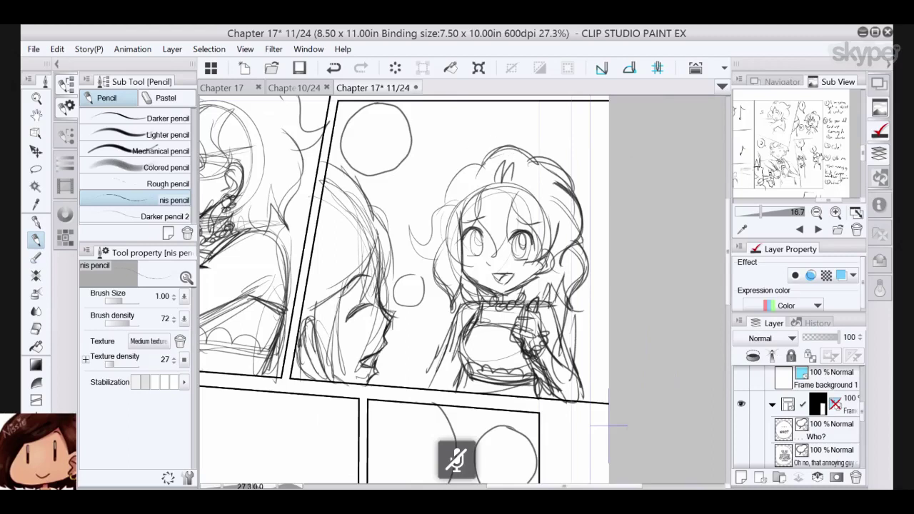
- Darken the outline of the same character's hair over the crown and down its left side
mouse_move(466, 175)
left_mouse_down()
mouse_move(487, 156)
mouse_move(542, 148)
left_mouse_up()
mouse_move(484, 162)
left_mouse_down()
mouse_move(459, 168)
mouse_move(425, 242)
mouse_move(435, 254)
left_mouse_up()
mouse_move(446, 233)
left_mouse_down()
mouse_move(431, 274)
mouse_move(440, 314)
left_mouse_up()
left_click_drag(461, 282, 443, 311)
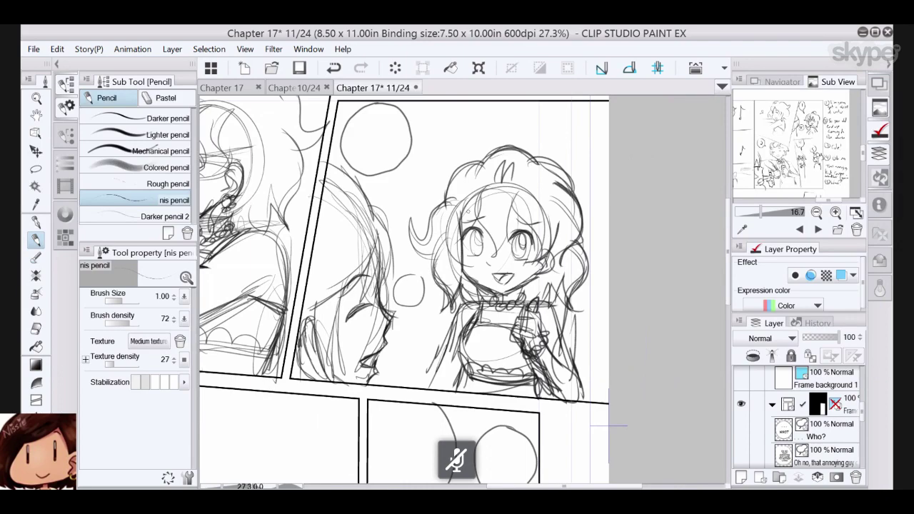
- Define the bangs and side locks framing the round face and touch up the small tuft at the crown
left_click_drag(469, 212, 471, 263)
left_click_drag(479, 202, 464, 268)
left_click_drag(460, 230, 450, 267)
mouse_move(486, 182)
left_mouse_down()
mouse_move(477, 225)
mouse_move(495, 257)
mouse_move(507, 213)
mouse_move(500, 246)
left_mouse_up()
mouse_move(525, 190)
left_mouse_down()
mouse_move(516, 217)
mouse_move(522, 266)
mouse_move(552, 265)
left_mouse_up()
left_click_drag(555, 215, 545, 256)
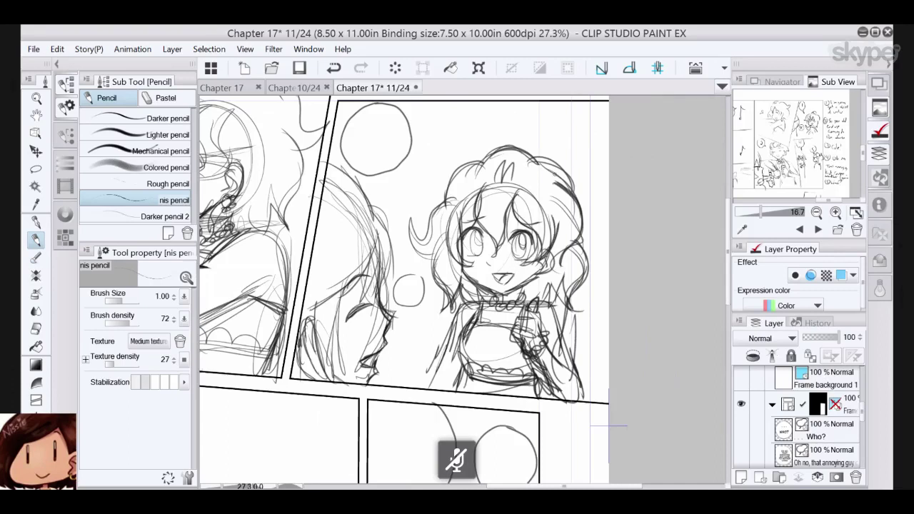
mouse_move(499, 168)
left_mouse_down()
mouse_move(493, 184)
mouse_move(496, 172)
mouse_move(504, 181)
mouse_move(508, 170)
mouse_move(513, 181)
left_mouse_up()
left_click_drag(516, 177, 512, 185)
- Sketch a round head with curved face guidelines in the upper middle of the lower-left panel
left_click_drag(485, 379, 671, 88)
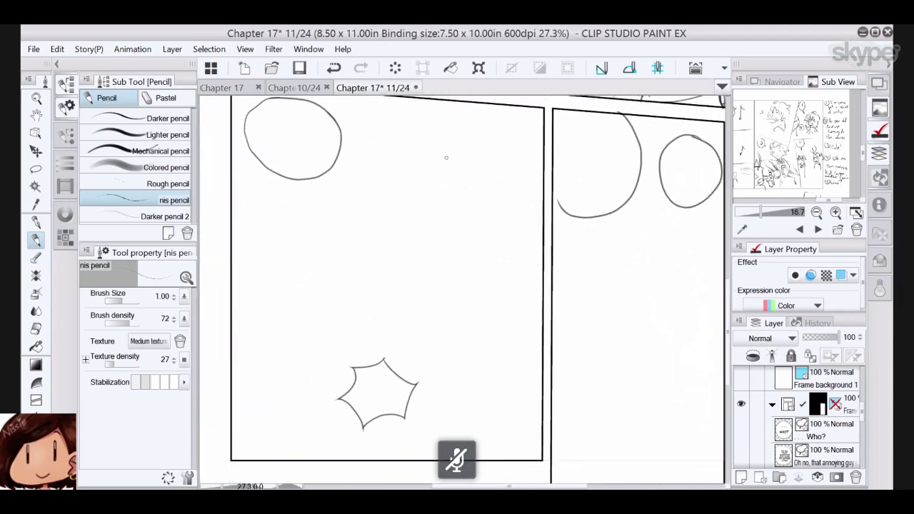
mouse_move(423, 140)
left_mouse_down()
mouse_move(374, 175)
mouse_move(479, 195)
left_mouse_up()
mouse_move(430, 285)
left_mouse_down()
mouse_move(504, 222)
mouse_move(361, 213)
left_mouse_up()
mouse_move(491, 228)
left_mouse_down()
mouse_move(440, 128)
mouse_move(359, 213)
left_mouse_up()
mouse_move(428, 281)
left_mouse_down()
mouse_move(438, 128)
mouse_move(361, 214)
left_mouse_up()
left_click_drag(501, 164, 372, 243)
left_click_drag(361, 200, 505, 185)
left_click_drag(361, 208, 486, 268)
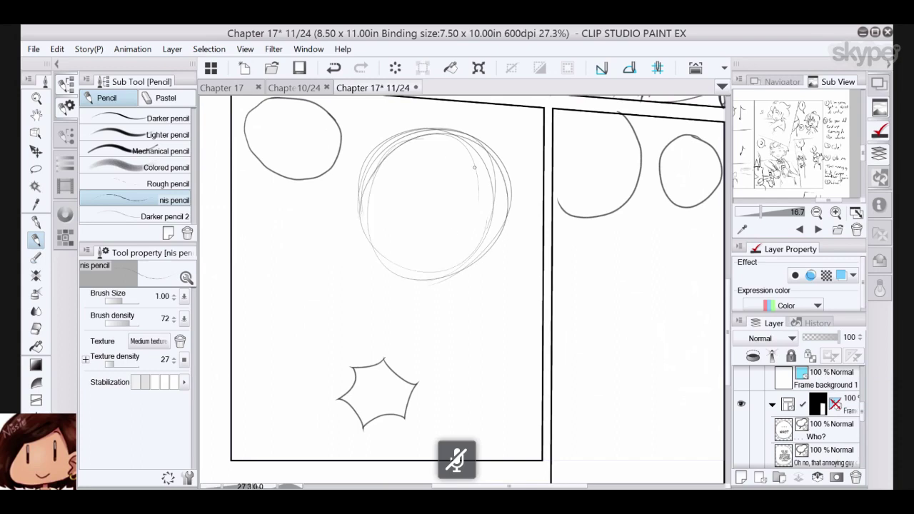
left_click_drag(415, 133, 421, 239)
left_click_drag(367, 217, 511, 179)
mouse_move(495, 191)
left_mouse_down()
mouse_move(367, 226)
mouse_move(482, 200)
left_mouse_up()
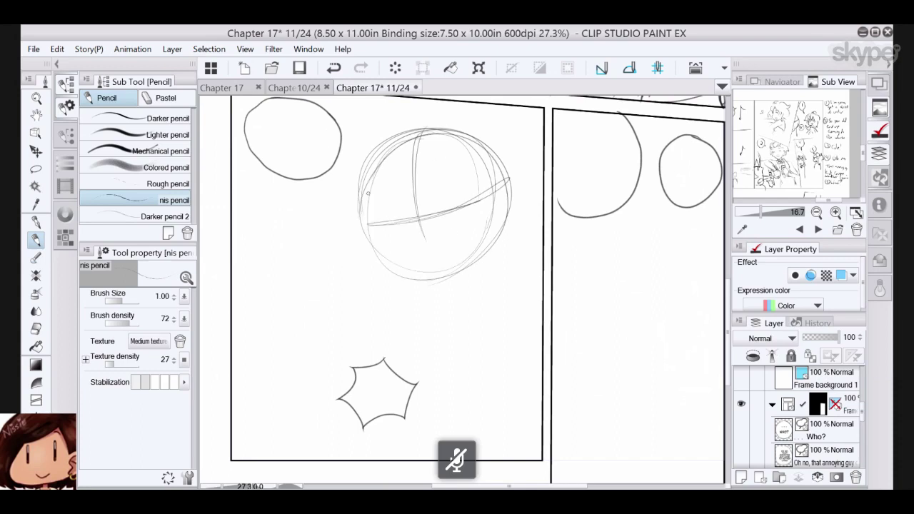
- Rough in the side of the face, jaw and chin below the head circle in the lower-left panel
mouse_move(387, 141)
left_mouse_down()
mouse_move(360, 165)
mouse_move(365, 235)
left_mouse_up()
mouse_move(356, 148)
left_mouse_down()
mouse_move(384, 245)
mouse_move(376, 210)
mouse_move(414, 276)
left_mouse_up()
left_click_drag(363, 213, 422, 282)
left_click_drag(513, 218, 455, 279)
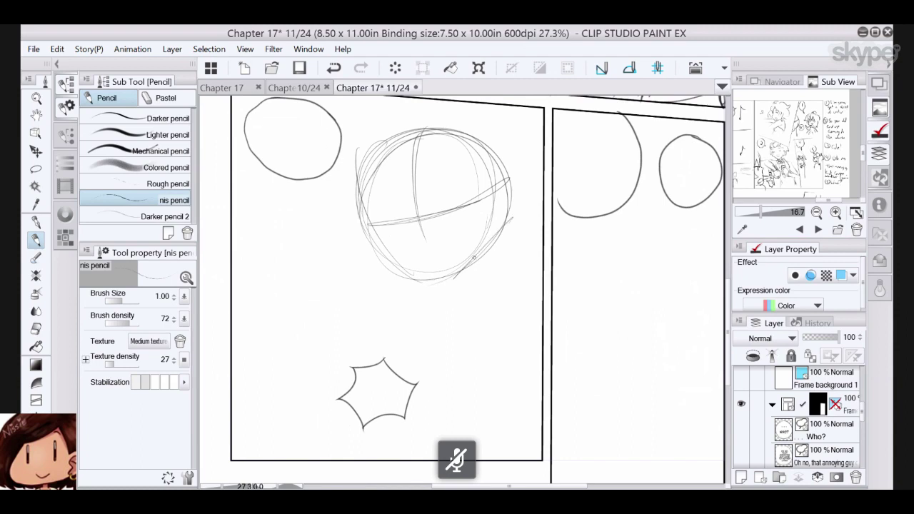
left_click_drag(488, 253, 435, 290)
mouse_move(382, 255)
left_mouse_down()
mouse_move(438, 289)
mouse_move(493, 281)
left_mouse_up()
left_click_drag(528, 237, 465, 299)
mouse_move(513, 221)
left_mouse_down()
mouse_move(477, 274)
mouse_move(390, 267)
left_mouse_up()
left_click_drag(503, 265, 437, 300)
left_click_drag(443, 300, 392, 256)
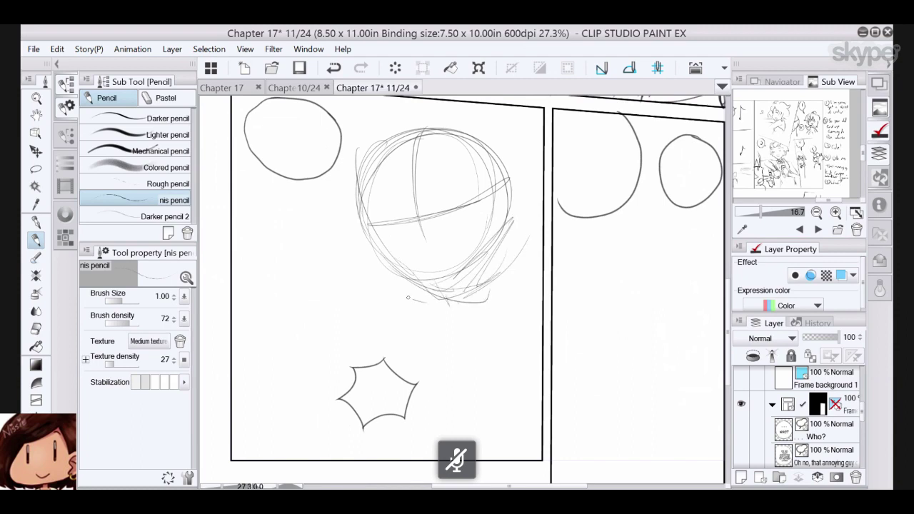
mouse_move(408, 297)
left_mouse_down()
mouse_move(293, 272)
mouse_move(341, 266)
left_mouse_up()
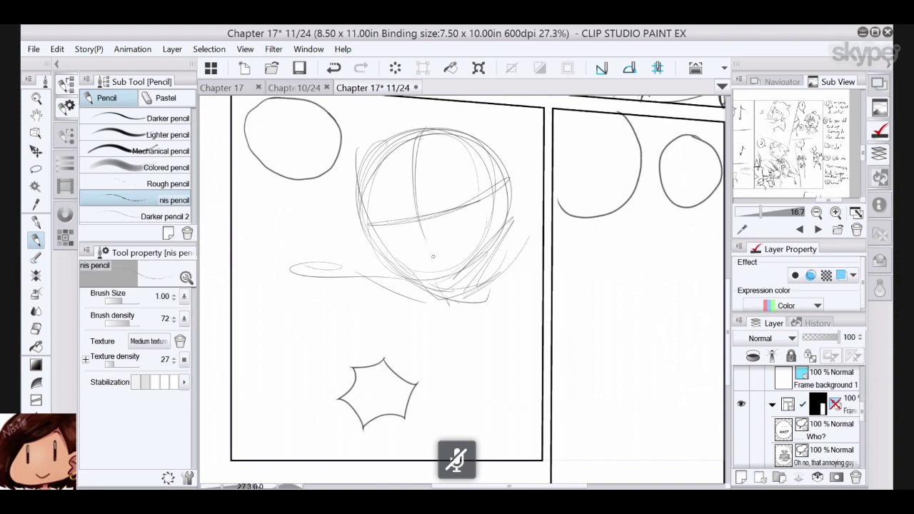
- Lasso the head sketch in the lower-left panel, delete it, and return to the pencil
left_click(35, 168)
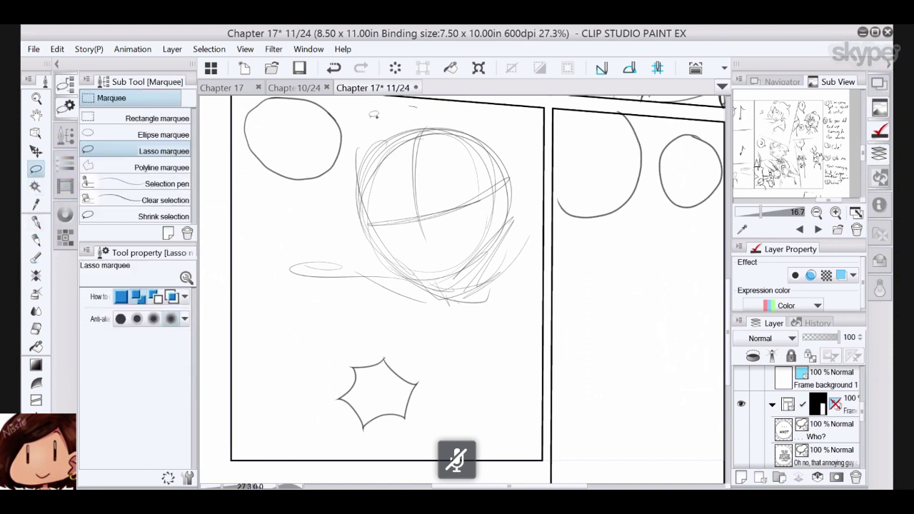
mouse_move(373, 115)
left_mouse_down()
mouse_move(475, 357)
mouse_move(509, 110)
left_mouse_up()
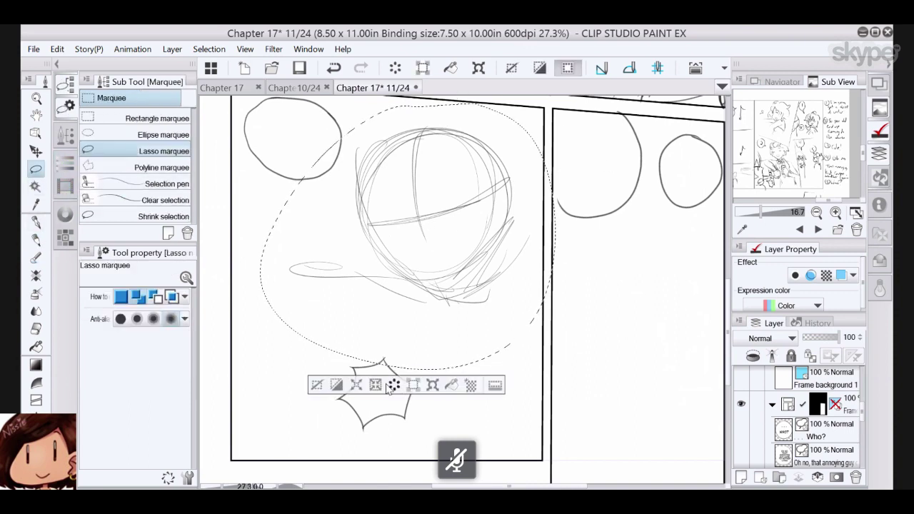
key("Delete")
key("ctrl+d")
key("p")
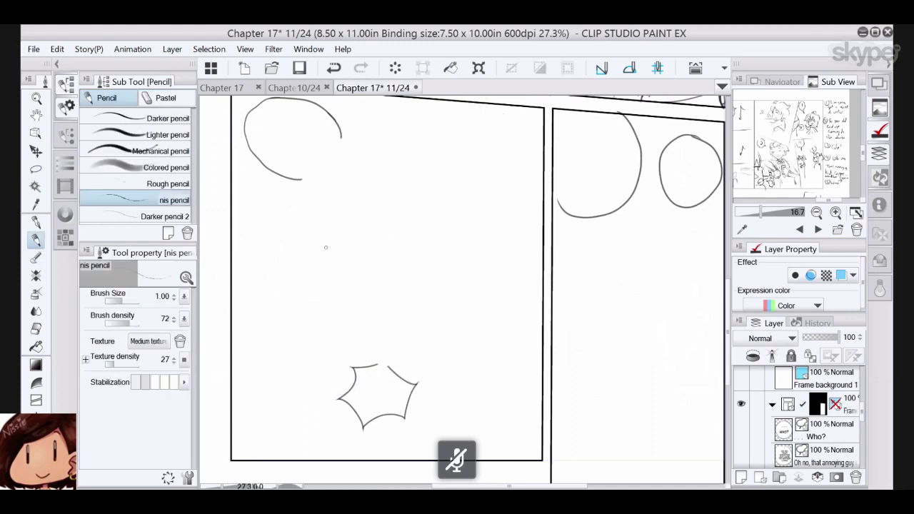
- Sketch a large head circle at the left edge of the lower-left panel and start the profile's brow
mouse_move(309, 343)
left_mouse_down()
mouse_move(286, 189)
mouse_move(225, 249)
mouse_move(344, 227)
left_mouse_up()
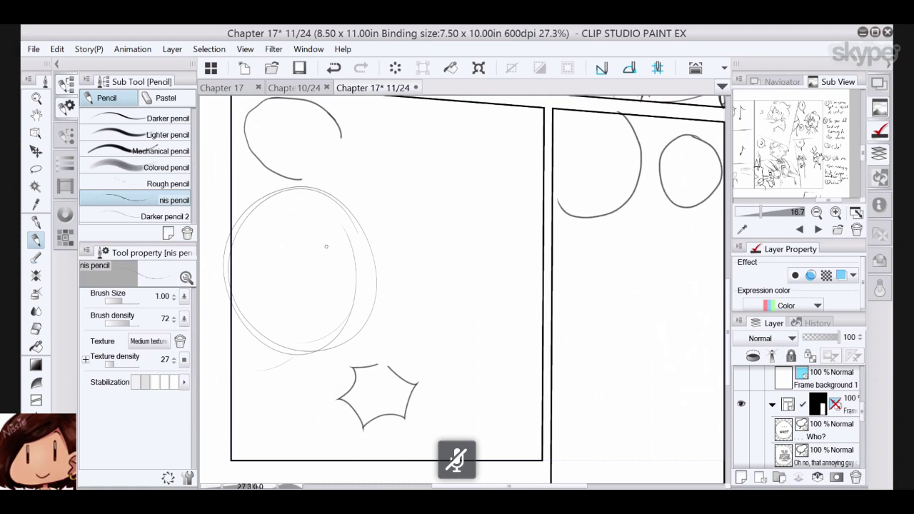
mouse_move(215, 237)
left_mouse_down()
mouse_move(350, 266)
mouse_move(300, 360)
left_mouse_up()
mouse_move(319, 204)
left_mouse_down()
mouse_move(336, 285)
mouse_move(362, 293)
left_mouse_up()
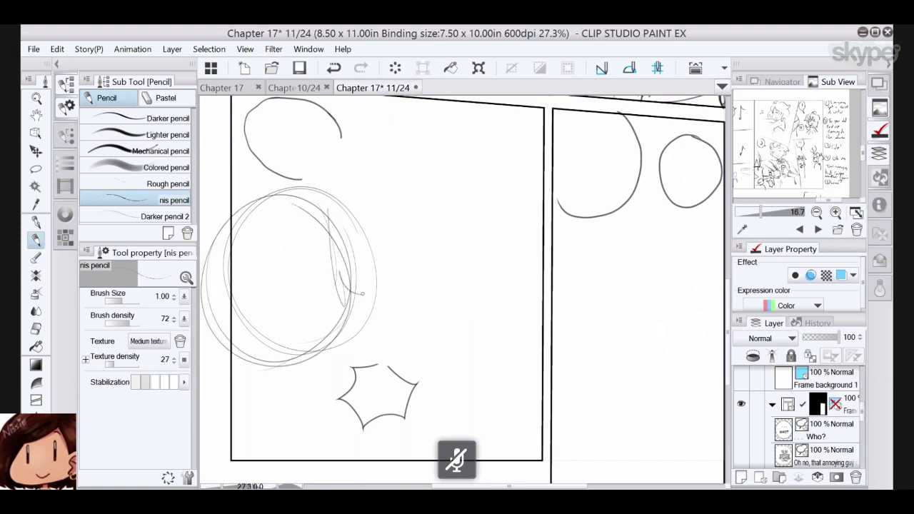
- Sketch the profile's nose, lips and chin, and add a mouth line and a half-lidded eye
mouse_move(333, 262)
left_mouse_down()
mouse_move(358, 301)
mouse_move(358, 357)
left_mouse_up()
left_click_drag(370, 309, 359, 360)
mouse_move(333, 280)
left_mouse_down()
mouse_move(363, 307)
mouse_move(342, 420)
mouse_move(283, 420)
left_mouse_up()
left_click_drag(340, 378, 294, 393)
left_click_drag(261, 295, 327, 283)
left_click_drag(317, 284, 304, 305)
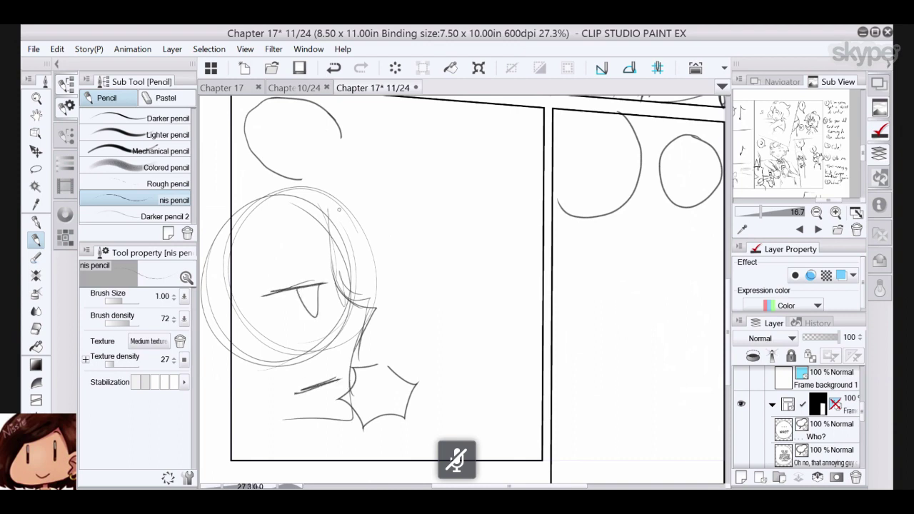
- Draw the hair strands over the forehead and cheek, and rough in the jaw and collar beneath the profile
left_click_drag(330, 186, 336, 301)
mouse_move(293, 211)
left_mouse_down()
mouse_move(329, 293)
mouse_move(307, 350)
left_mouse_up()
mouse_move(229, 295)
left_mouse_down()
mouse_move(290, 354)
mouse_move(231, 337)
left_mouse_up()
left_click_drag(337, 196, 216, 174)
left_click_drag(455, 288, 483, 208)
mouse_move(275, 306)
left_mouse_down()
mouse_move(307, 336)
mouse_move(362, 346)
left_mouse_up()
mouse_move(363, 337)
left_mouse_down()
mouse_move(350, 340)
mouse_move(342, 374)
mouse_move(345, 349)
left_mouse_up()
left_click_drag(288, 359, 380, 377)
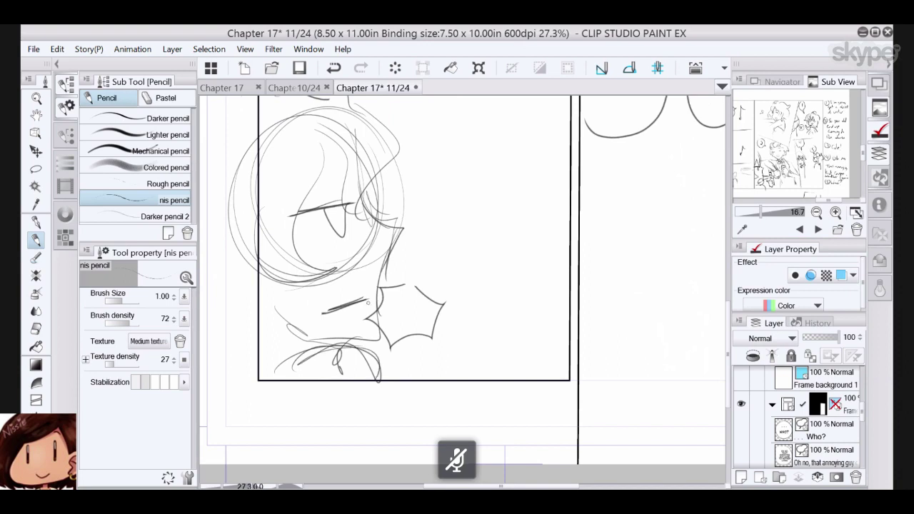
- Add a slanted angry eyebrow and reinforce the profile line along the nose, lips and chin
mouse_move(301, 187)
left_mouse_down()
mouse_move(354, 203)
mouse_move(389, 228)
left_mouse_up()
mouse_move(362, 194)
left_mouse_down()
mouse_move(392, 230)
mouse_move(383, 248)
left_mouse_up()
left_click_drag(389, 233, 377, 255)
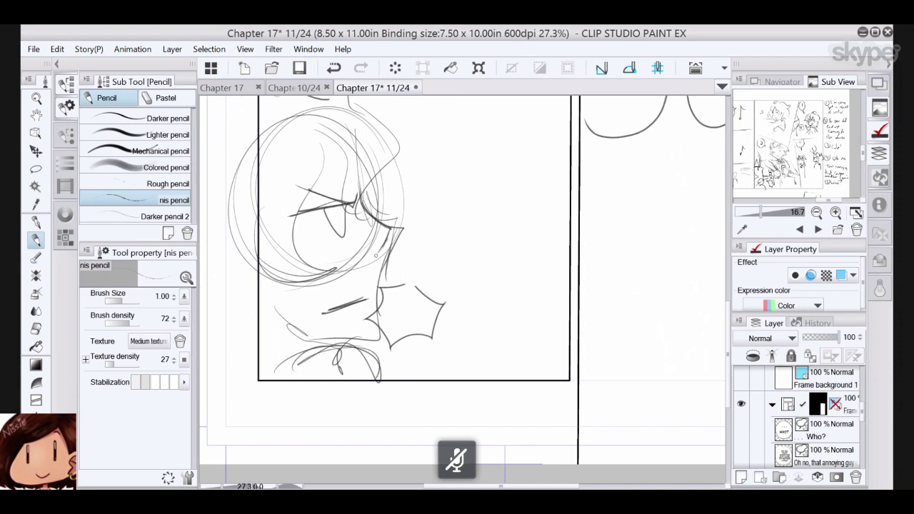
left_click_drag(368, 209, 391, 231)
mouse_move(359, 172)
left_mouse_down()
mouse_move(393, 240)
mouse_move(379, 267)
left_mouse_up()
left_click_drag(396, 233, 380, 268)
mouse_move(373, 216)
left_mouse_down()
mouse_move(392, 235)
mouse_move(380, 276)
mouse_move(337, 310)
mouse_move(372, 313)
left_mouse_up()
left_click_drag(376, 305, 371, 331)
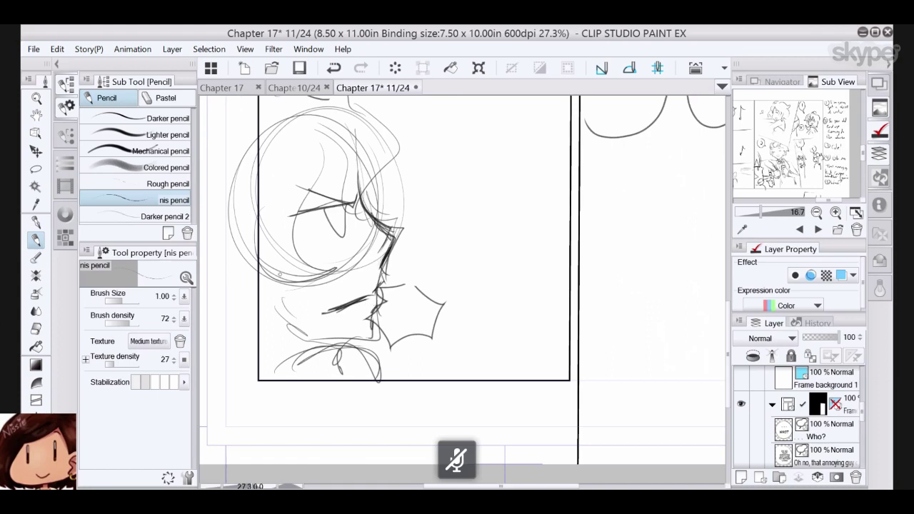
- Draw the curved neck line from behind the jaw down to the collar at the panel's lower border
left_click_drag(280, 274, 326, 390)
left_click_drag(300, 309, 315, 361)
left_click_drag(307, 379, 284, 359)
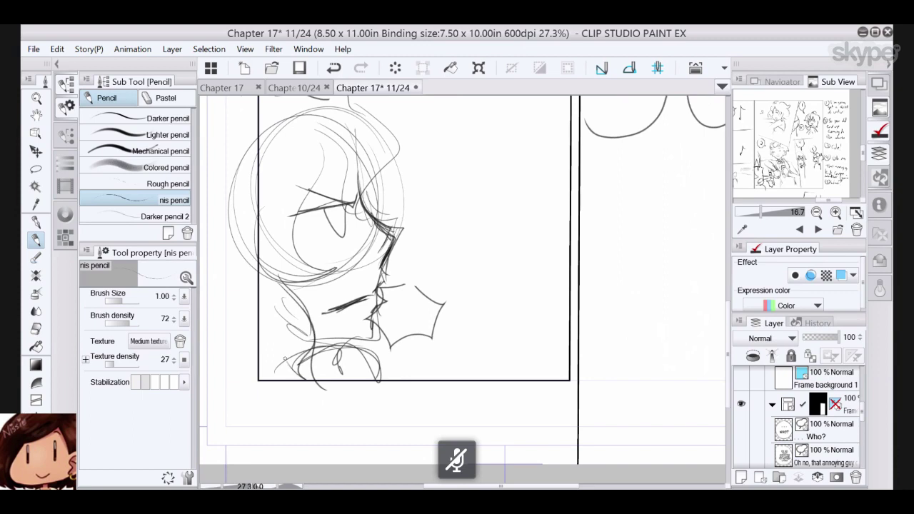
- Erase the upper lip area beneath the profile's nose and redraw its contour with the pencil
left_click(37, 346)
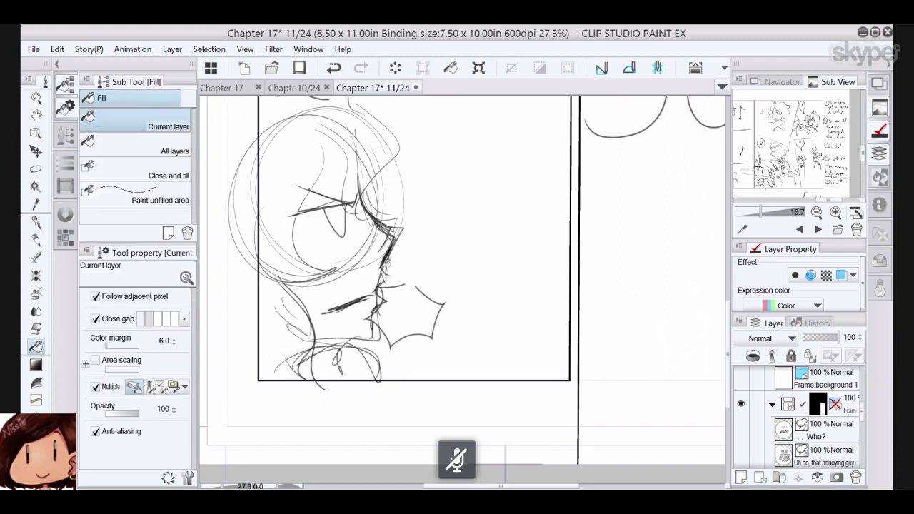
left_click(36, 329)
mouse_move(386, 280)
left_mouse_down()
mouse_move(374, 283)
mouse_move(372, 297)
mouse_move(391, 297)
mouse_move(376, 292)
left_mouse_up()
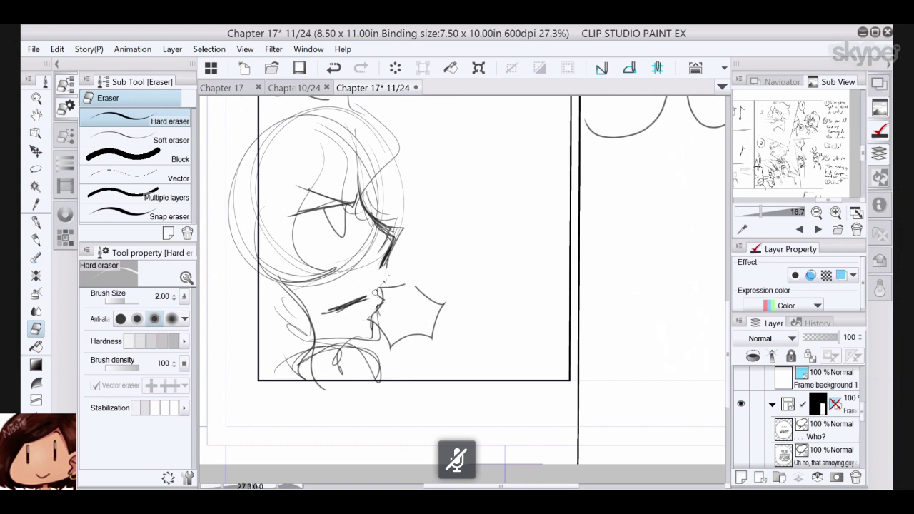
key("p")
mouse_move(390, 247)
left_mouse_down()
mouse_move(383, 281)
mouse_move(343, 306)
mouse_move(386, 308)
left_mouse_up()
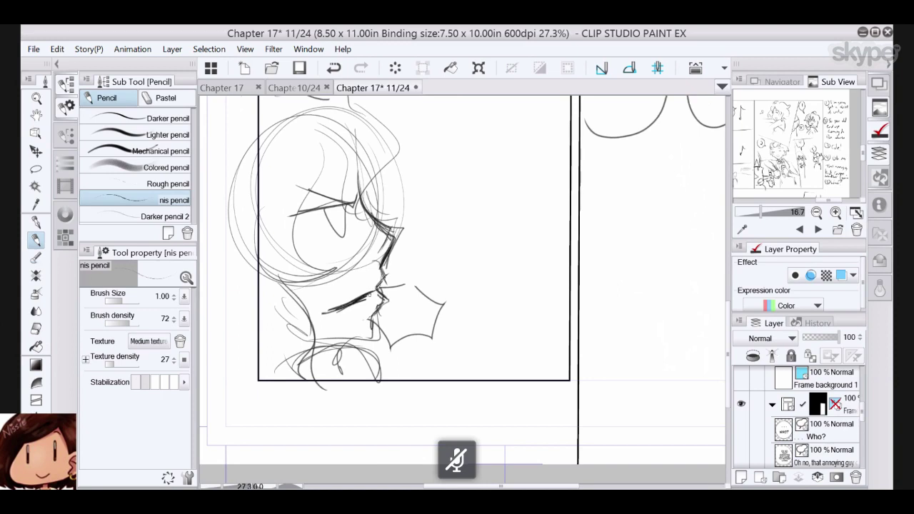
left_click(65, 239)
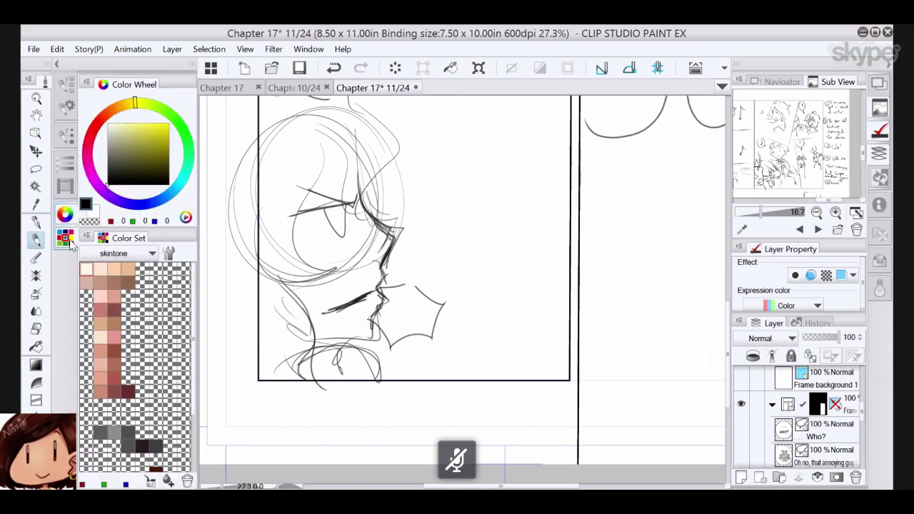
left_click(66, 108)
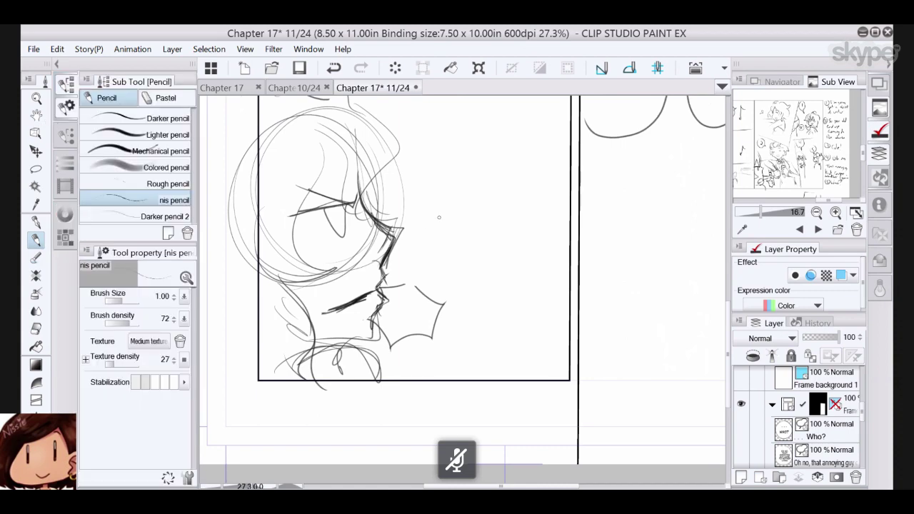
mouse_move(419, 231)
left_mouse_down()
mouse_move(486, 251)
mouse_move(466, 325)
mouse_move(511, 316)
left_mouse_up()
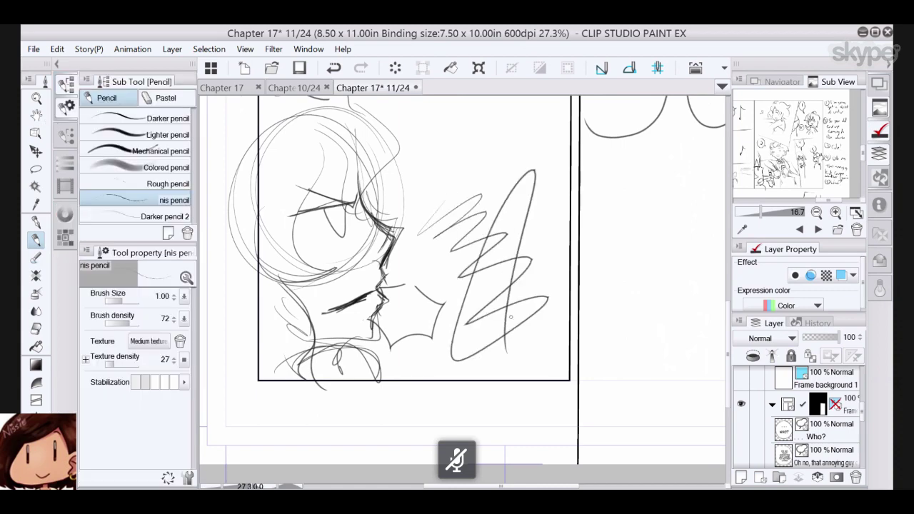
mouse_move(477, 174)
left_mouse_down()
mouse_move(481, 263)
mouse_move(502, 277)
mouse_move(500, 259)
mouse_move(512, 262)
mouse_move(506, 244)
left_mouse_up()
left_click(333, 67)
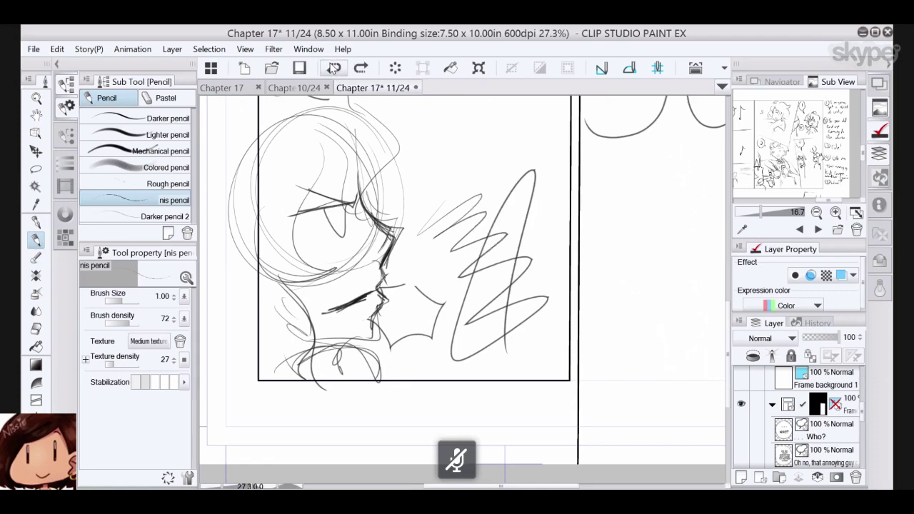
left_click(333, 68)
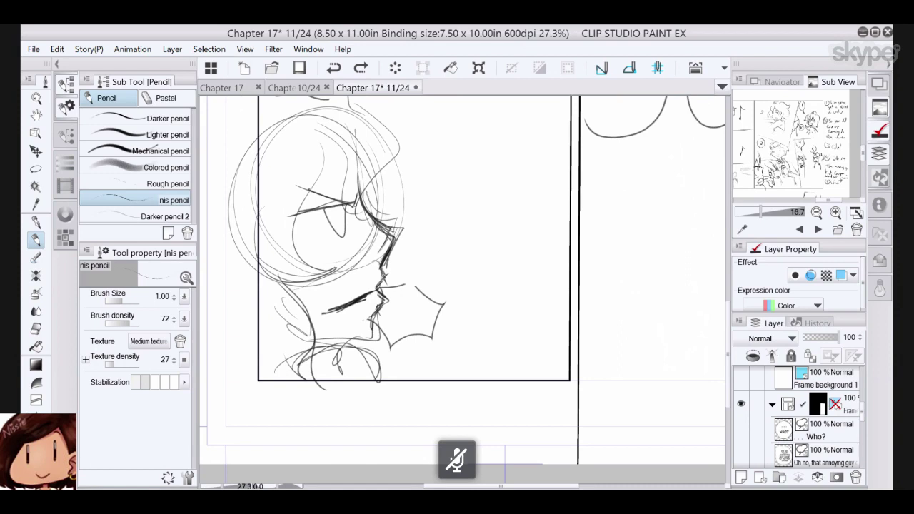
- Add the iris edge and lower lid to the profile's eye, and erase the inner end of the mouth line to shorten it
mouse_move(325, 209)
left_mouse_down()
mouse_move(337, 234)
mouse_move(350, 231)
left_mouse_up()
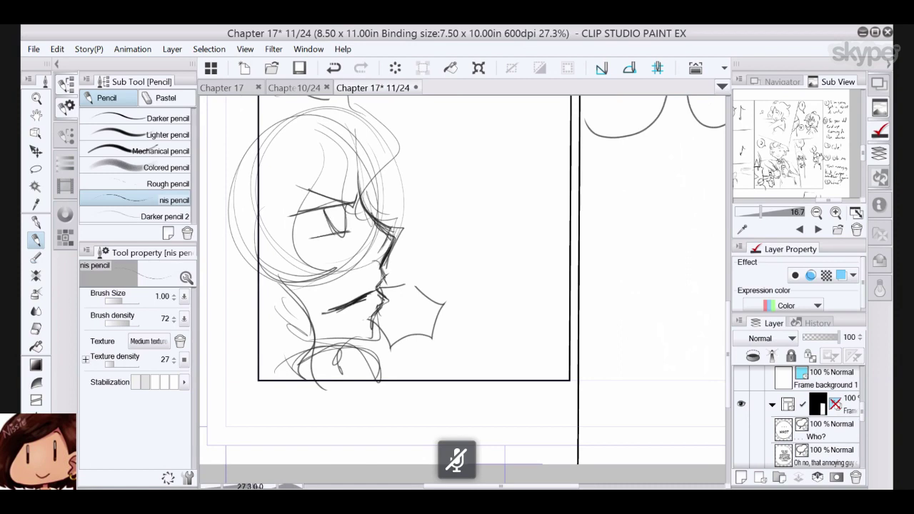
left_click(36, 329)
mouse_move(326, 312)
left_mouse_down()
mouse_move(364, 300)
mouse_move(342, 312)
left_mouse_up()
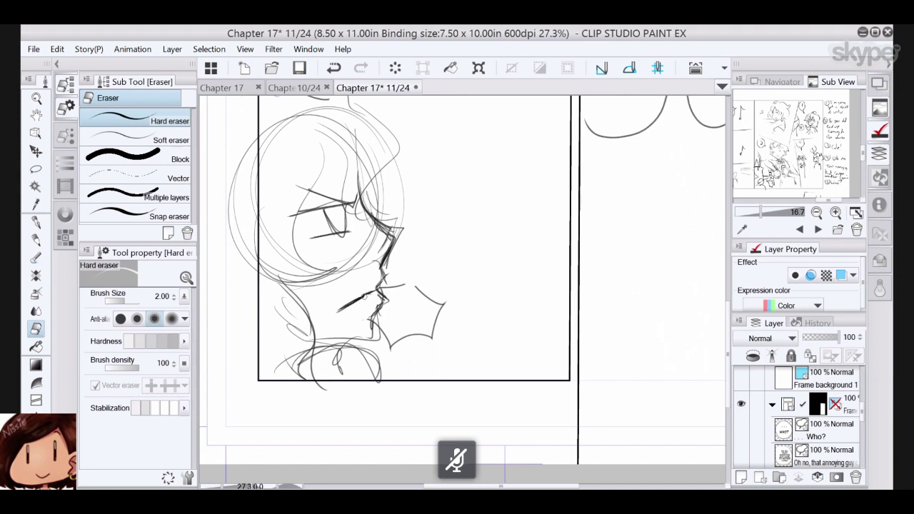
left_click(36, 239)
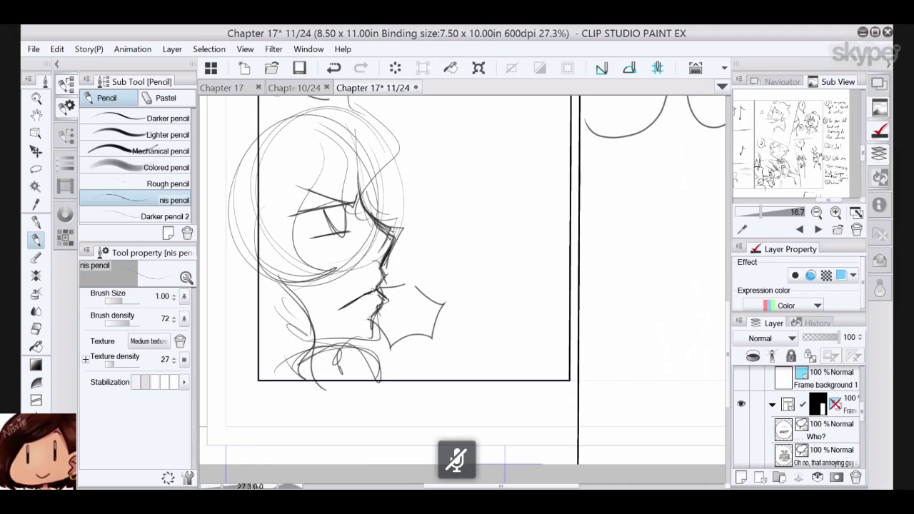
mouse_move(365, 295)
left_mouse_down()
mouse_move(344, 312)
mouse_move(355, 300)
left_mouse_up()
key("e")
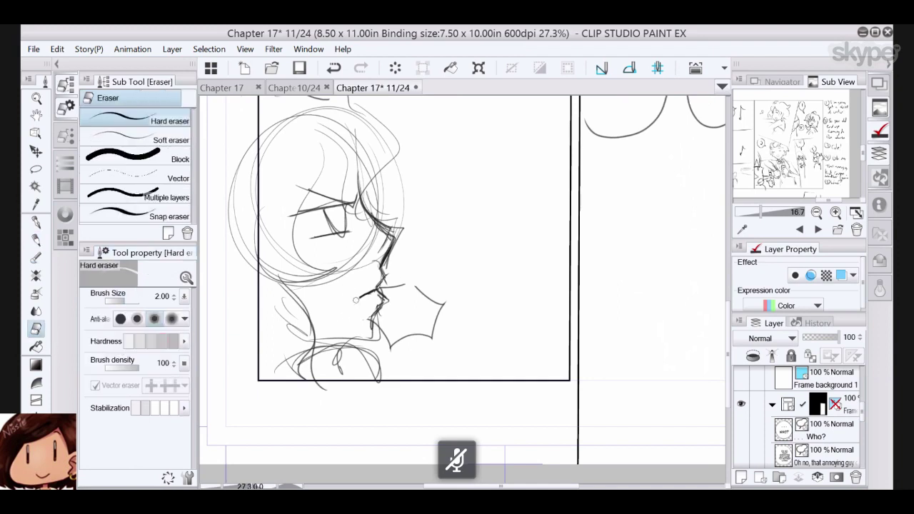
key("p")
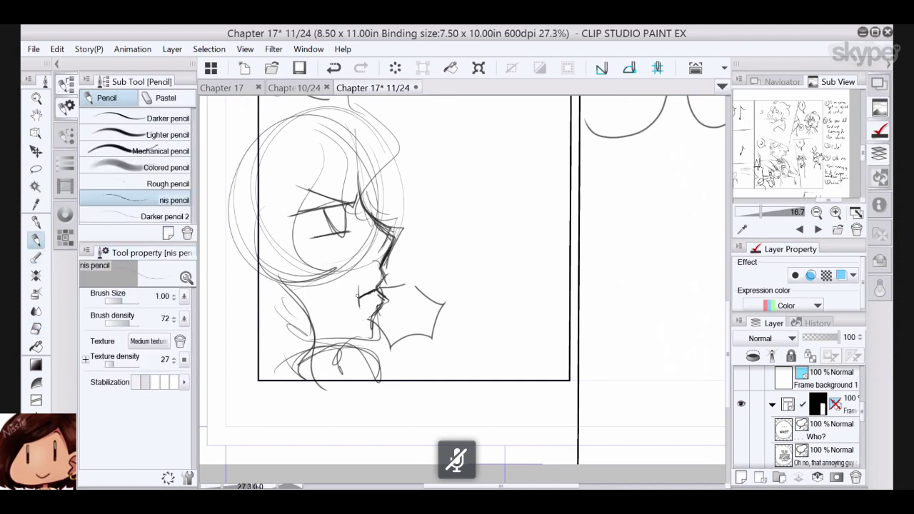
- Scribble test strokes in the panel's empty area with nis pencil, Darker pencil, Lighter pencil, Mechanical pencil and Darker pencil 2
left_click(182, 186)
mouse_move(449, 168)
left_mouse_down()
mouse_move(437, 220)
mouse_move(482, 215)
mouse_move(486, 261)
left_mouse_up()
left_click(187, 205)
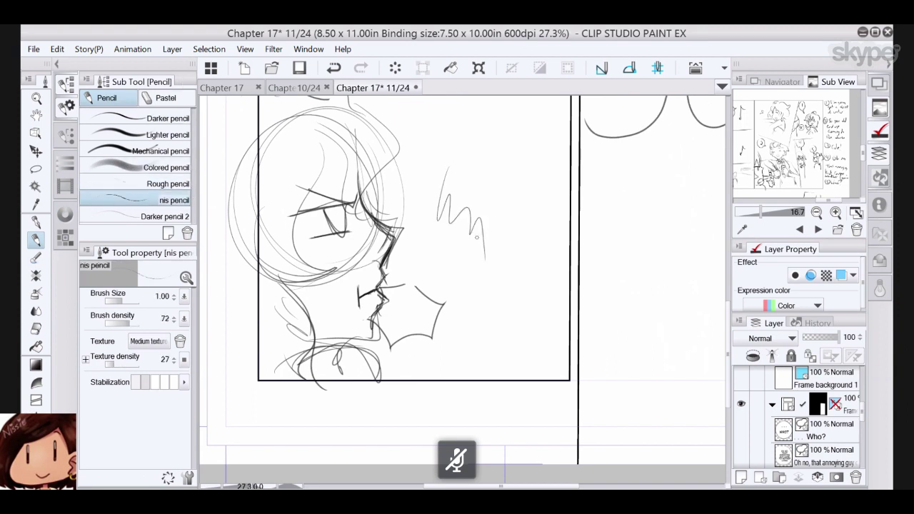
left_click(175, 216)
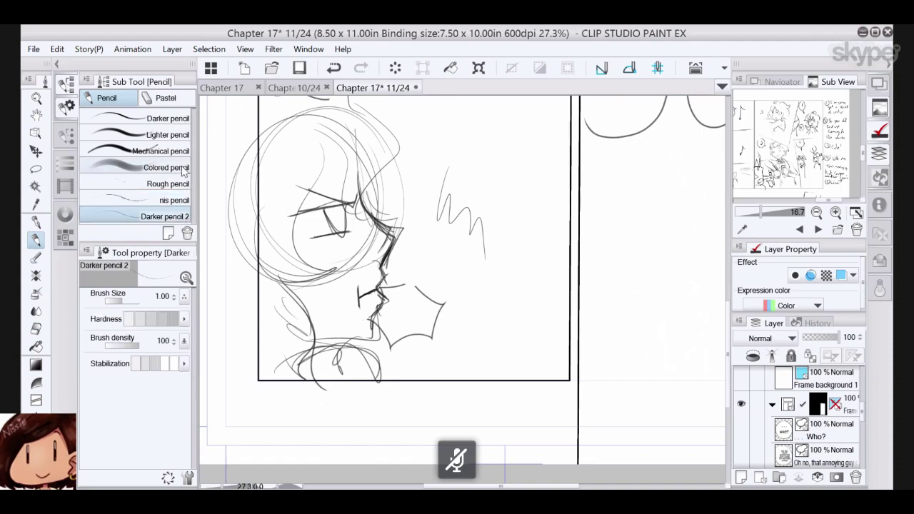
left_click(171, 118)
left_click_drag(481, 151, 520, 246)
left_click(168, 135)
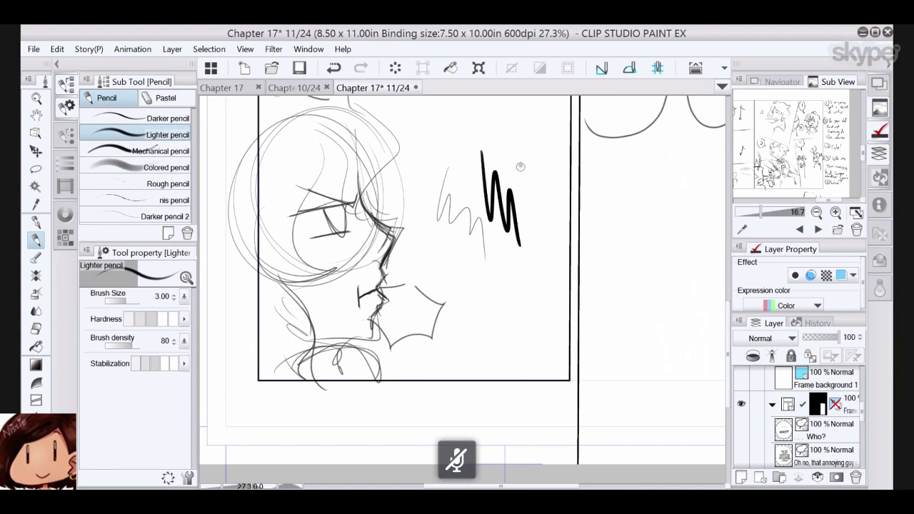
mouse_move(520, 167)
left_mouse_down()
mouse_move(550, 215)
mouse_move(563, 270)
left_mouse_up()
left_click(182, 153)
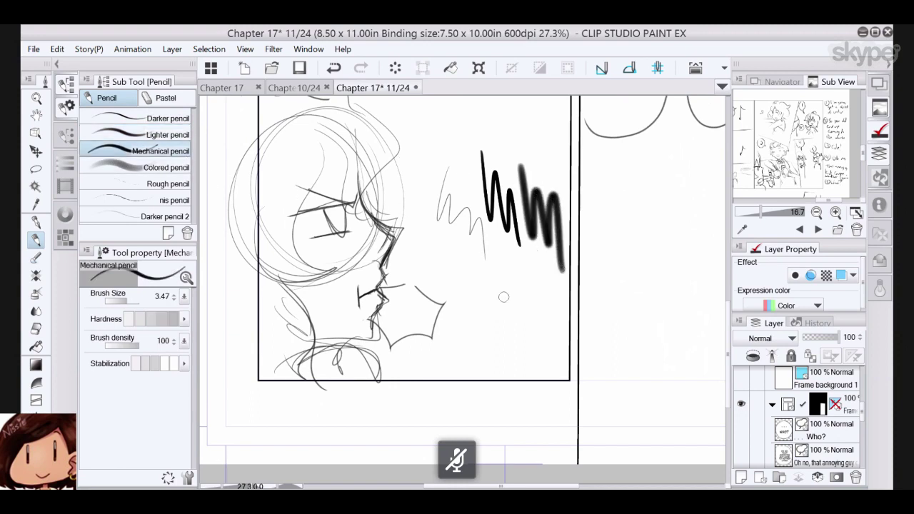
mouse_move(502, 282)
left_mouse_down()
mouse_move(523, 314)
mouse_move(553, 331)
mouse_move(559, 349)
left_mouse_up()
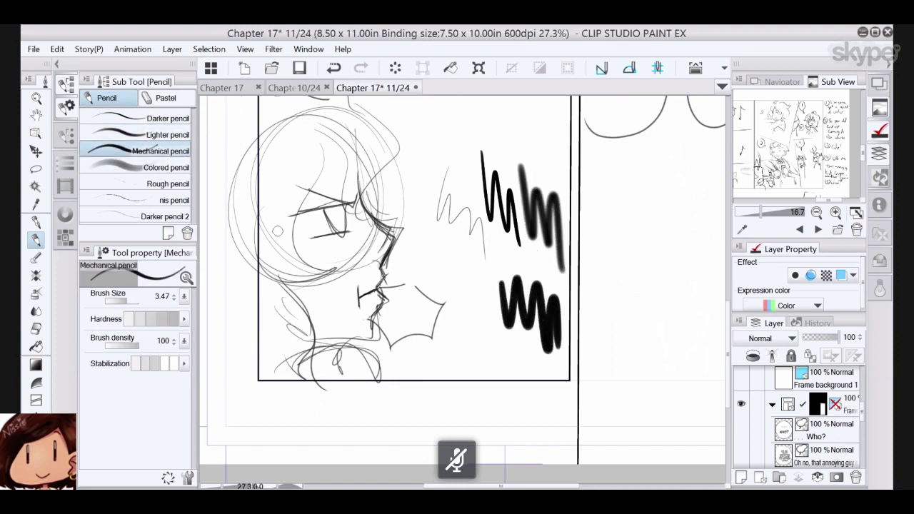
left_click(187, 218)
mouse_move(450, 270)
left_mouse_down()
mouse_move(488, 315)
mouse_move(498, 349)
left_mouse_up()
- Lasso all the test scribbles beside the profile and delete them
key("m")
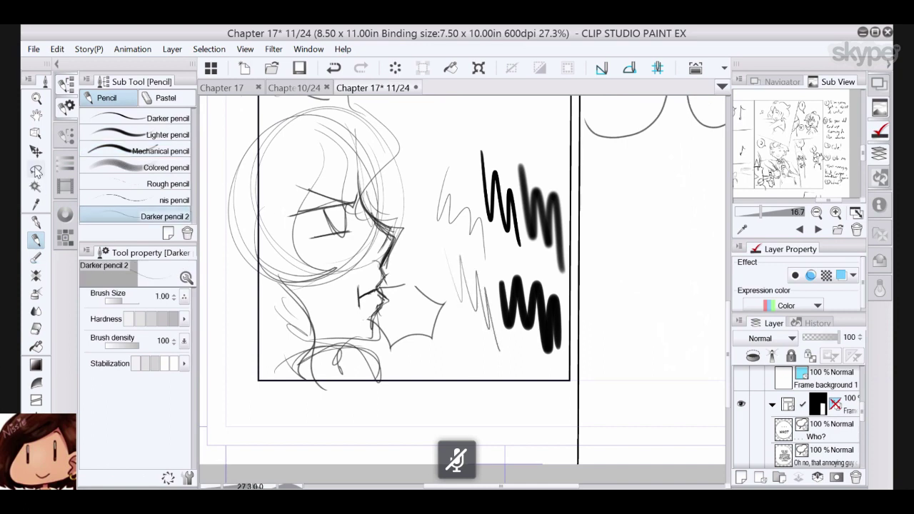
mouse_move(529, 123)
left_mouse_down()
mouse_move(490, 119)
mouse_move(450, 301)
mouse_move(570, 147)
mouse_move(550, 118)
left_mouse_up()
key("Delete")
left_click(416, 395)
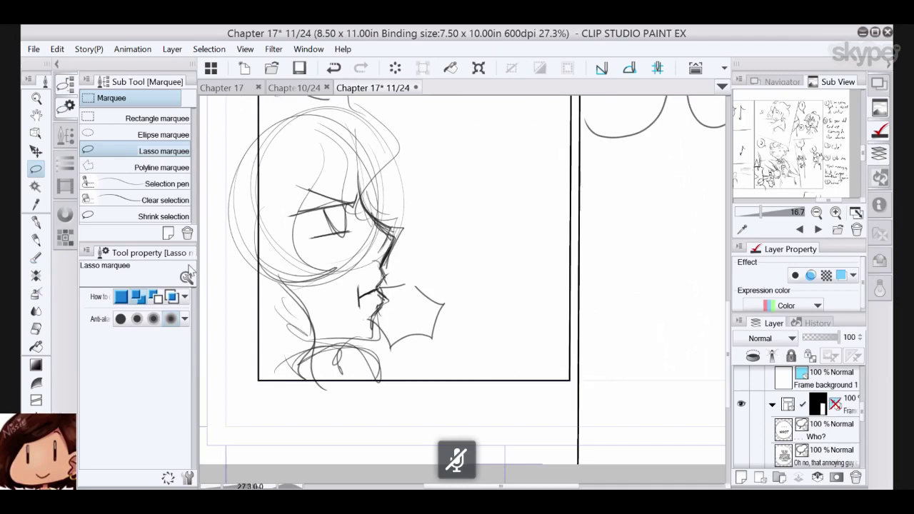
- With the nis pencil, darken the profile's fringe strand down to the eyebrow and the hair outline in front of the forehead
left_click(36, 239)
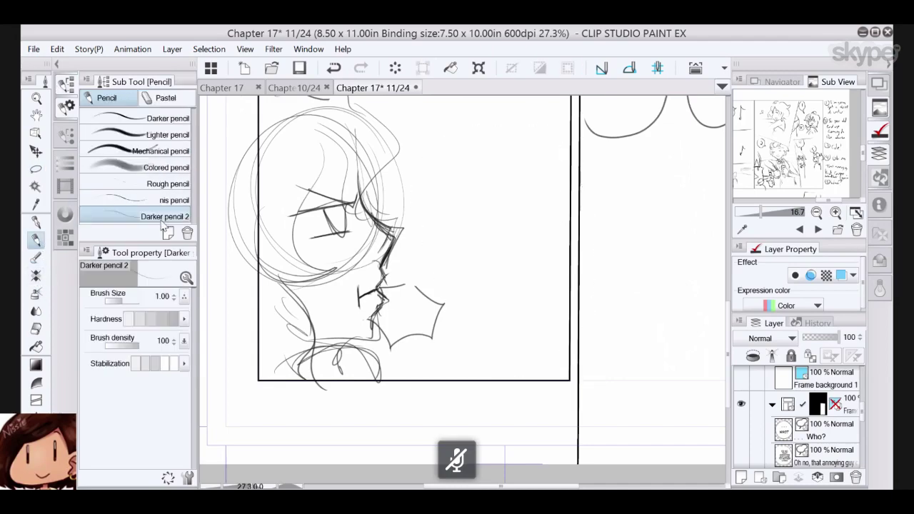
left_click(164, 200)
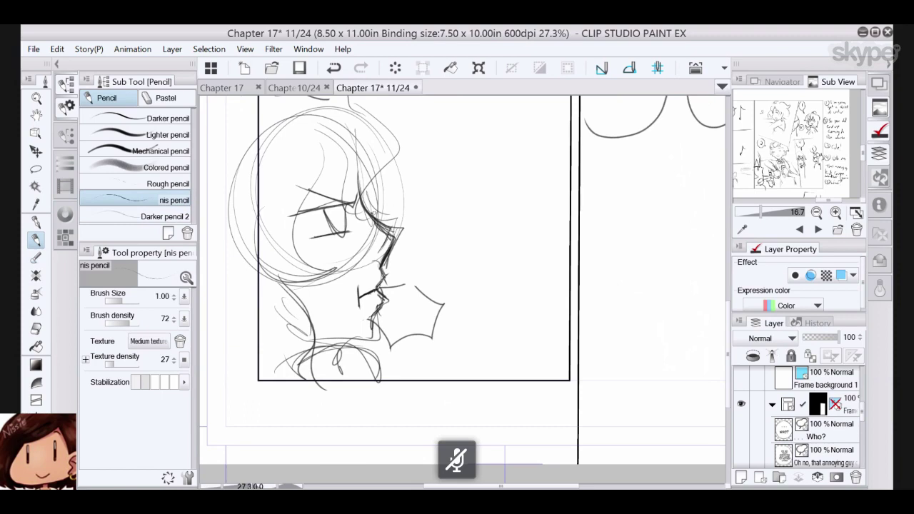
mouse_move(374, 214)
left_mouse_down()
mouse_move(391, 240)
mouse_move(382, 261)
mouse_move(392, 238)
mouse_move(369, 210)
left_mouse_up()
left_click_drag(319, 140, 363, 213)
mouse_move(348, 98)
left_mouse_down()
mouse_move(397, 153)
mouse_move(373, 215)
left_mouse_up()
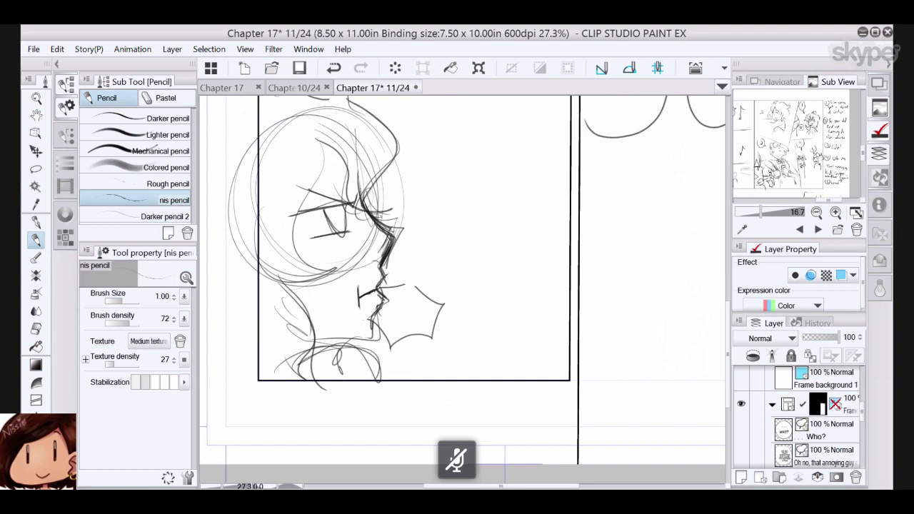
- Draw the hair lock falling behind the profile's eye and darken the hair's lower edge above the neck
left_click_drag(318, 159, 295, 207)
left_click_drag(315, 138, 307, 205)
mouse_move(320, 153)
left_mouse_down()
mouse_move(339, 270)
mouse_move(254, 273)
mouse_move(301, 296)
left_mouse_up()
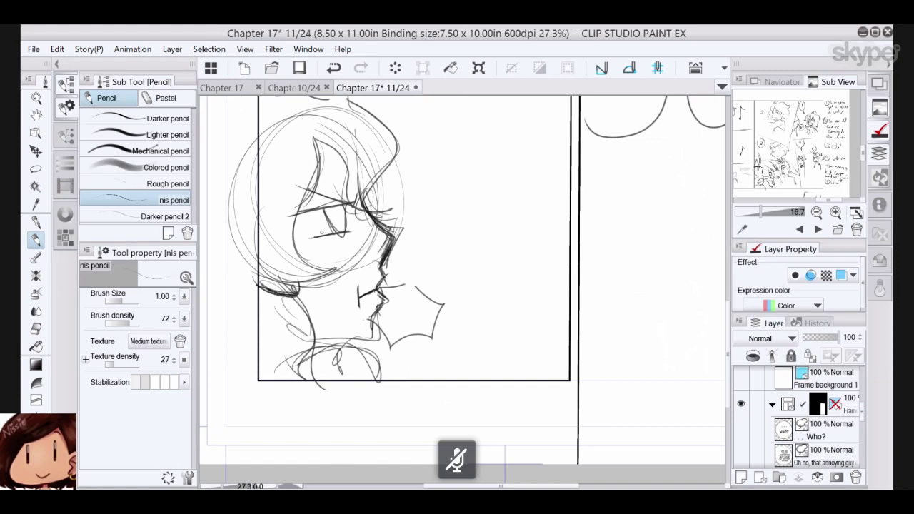
left_click_drag(322, 232, 318, 285)
mouse_move(299, 304)
left_mouse_down()
mouse_move(306, 318)
mouse_move(333, 324)
left_mouse_up()
left_click_drag(309, 336, 331, 323)
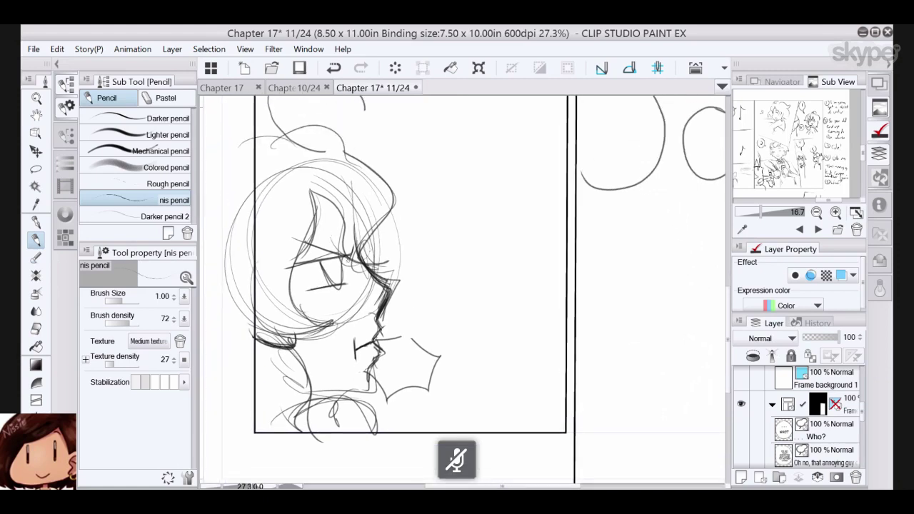
- Sketch a second head circle in the panel's empty upper right, with a vertical centre line and a slanted horizontal eye guideline
mouse_move(377, 101)
left_mouse_down()
mouse_move(348, 127)
mouse_move(327, 127)
left_mouse_up()
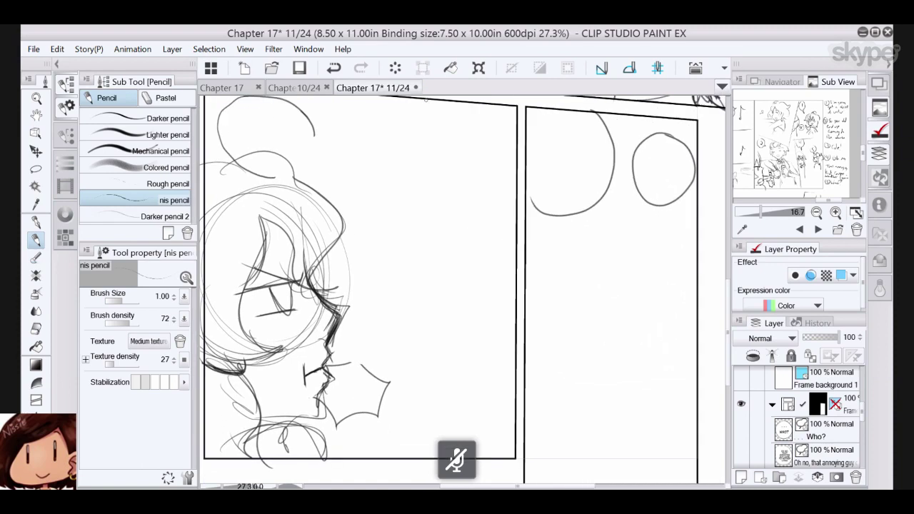
mouse_move(392, 133)
left_mouse_down()
mouse_move(436, 120)
mouse_move(500, 229)
mouse_move(357, 207)
mouse_move(385, 264)
mouse_move(459, 266)
left_mouse_up()
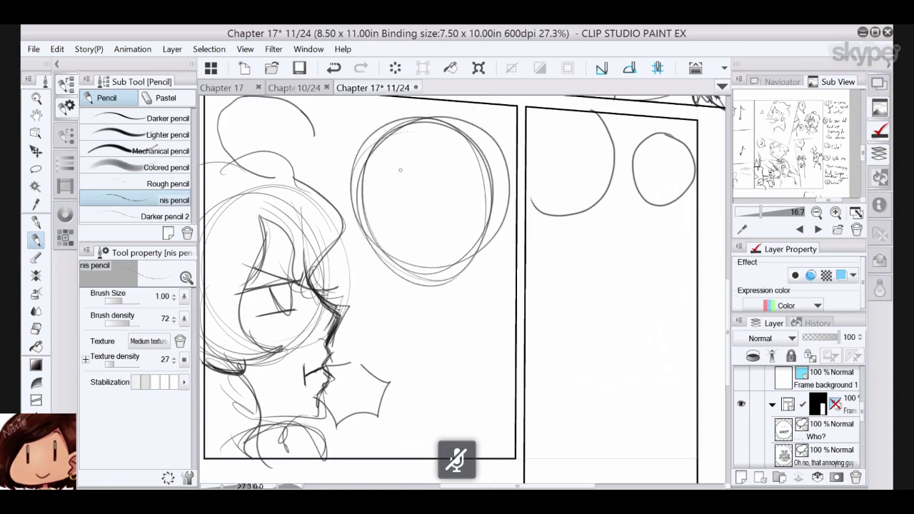
left_click_drag(410, 129, 422, 250)
left_click_drag(379, 214, 500, 200)
left_click_drag(412, 212, 488, 193)
- Draw the second character's jaw tapering to the chin, with neck strokes and a shoulder line reaching toward the profile's nose
mouse_move(353, 200)
left_mouse_down()
mouse_move(391, 273)
mouse_move(437, 292)
left_mouse_up()
left_click_drag(373, 251, 446, 295)
mouse_move(492, 253)
left_mouse_down()
mouse_move(442, 301)
mouse_move(450, 293)
left_mouse_up()
mouse_move(466, 284)
left_mouse_down()
mouse_move(437, 311)
mouse_move(466, 294)
mouse_move(471, 317)
mouse_move(474, 291)
mouse_move(482, 318)
mouse_move(438, 335)
mouse_move(428, 316)
mouse_move(339, 307)
left_mouse_up()
mouse_move(341, 306)
left_mouse_down()
mouse_move(390, 302)
mouse_move(439, 327)
left_mouse_up()
left_click_drag(485, 259, 483, 323)
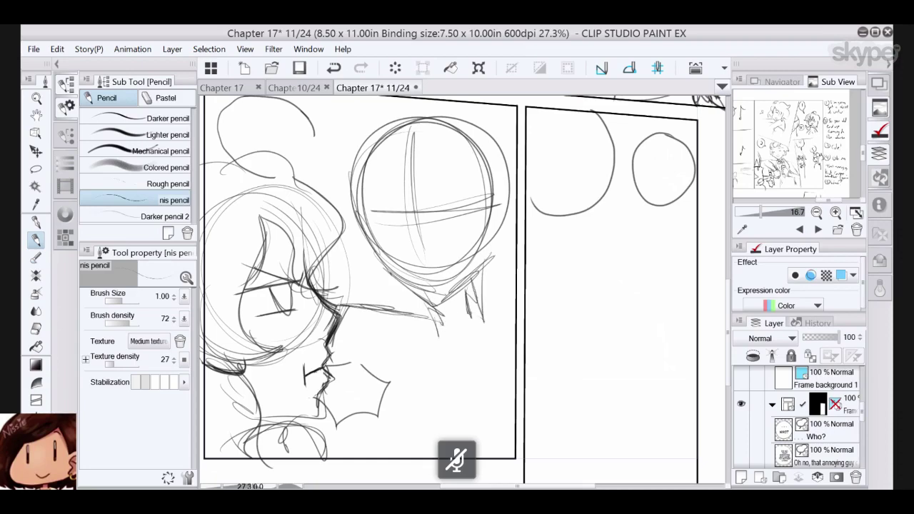
left_click_drag(386, 278, 446, 308)
mouse_move(493, 263)
left_mouse_down()
mouse_move(444, 308)
mouse_move(459, 299)
mouse_move(341, 307)
left_mouse_up()
mouse_move(435, 309)
left_mouse_down()
mouse_move(374, 322)
mouse_move(342, 316)
left_mouse_up()
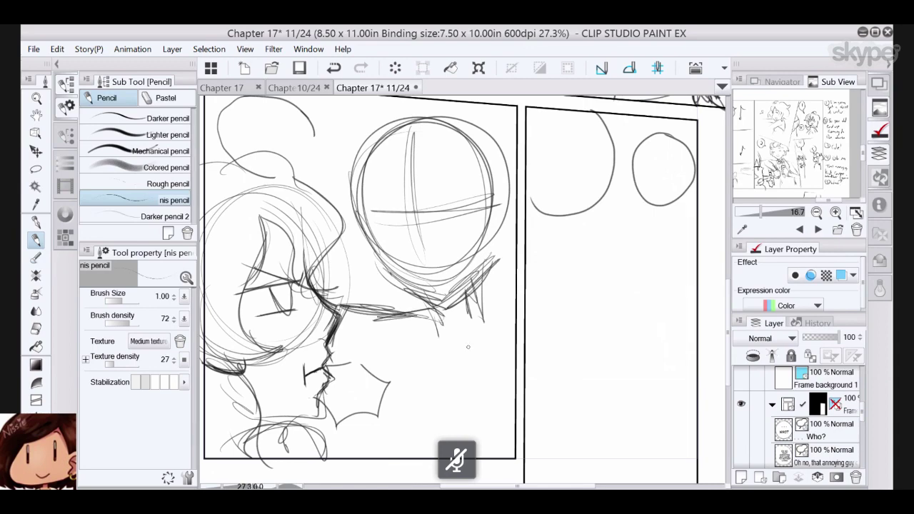
left_click_drag(500, 384, 476, 352)
mouse_move(506, 394)
left_mouse_down()
mouse_move(468, 362)
mouse_move(415, 353)
mouse_move(435, 381)
mouse_move(414, 361)
mouse_move(404, 371)
mouse_move(426, 417)
left_mouse_up()
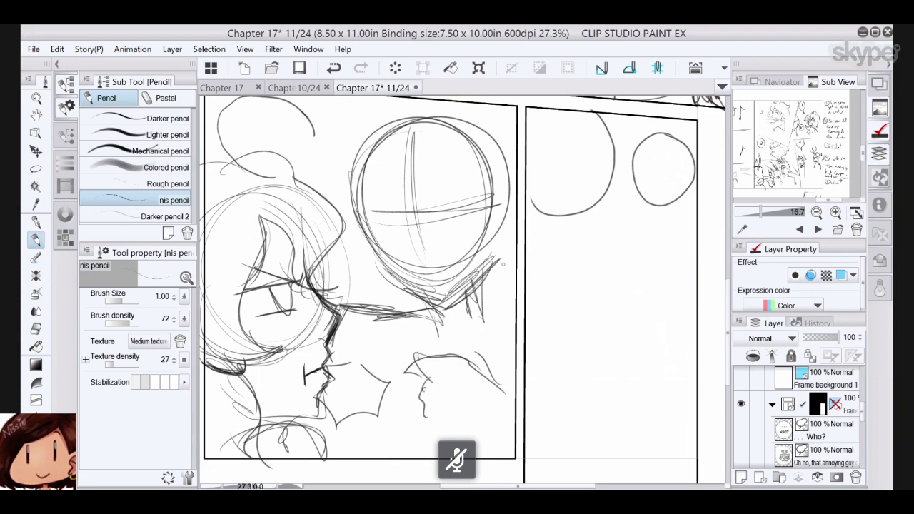
left_click(333, 68)
left_click(333, 68)
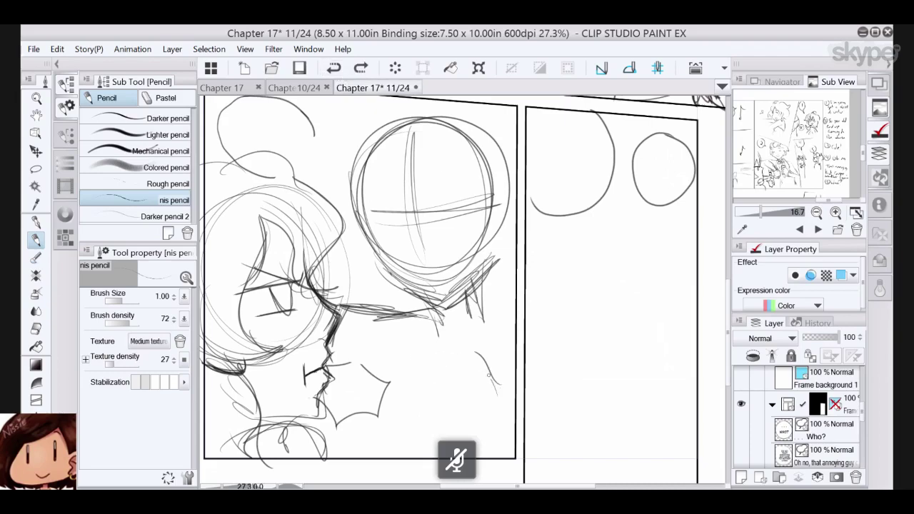
- Sketch a tapered cup with an elliptical rim below the second character's neck, including its sides and base
mouse_move(488, 375)
left_mouse_down()
mouse_move(429, 414)
mouse_move(471, 429)
mouse_move(400, 344)
mouse_move(433, 367)
mouse_move(464, 354)
left_mouse_up()
mouse_move(389, 348)
left_mouse_down()
mouse_move(457, 364)
mouse_move(400, 418)
left_mouse_up()
left_click_drag(459, 356, 455, 400)
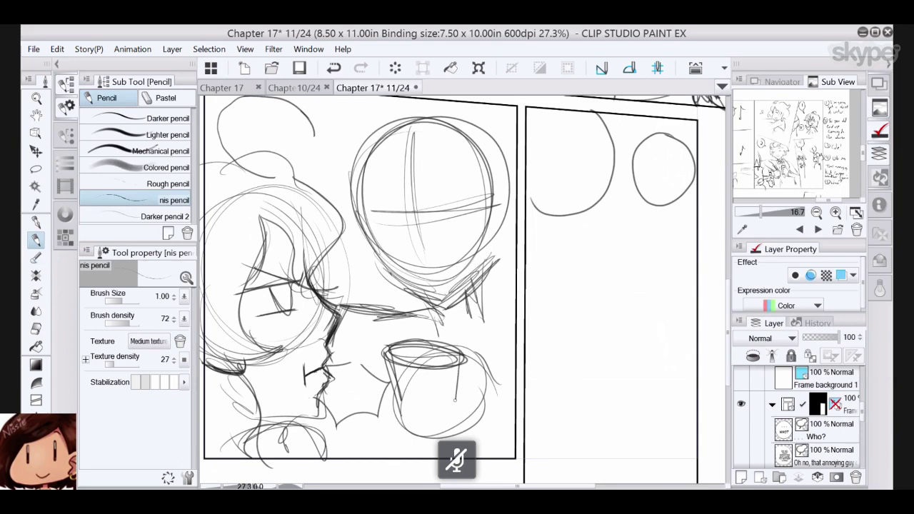
left_click_drag(389, 343, 399, 429)
left_click_drag(465, 363, 452, 429)
left_click_drag(454, 396, 436, 433)
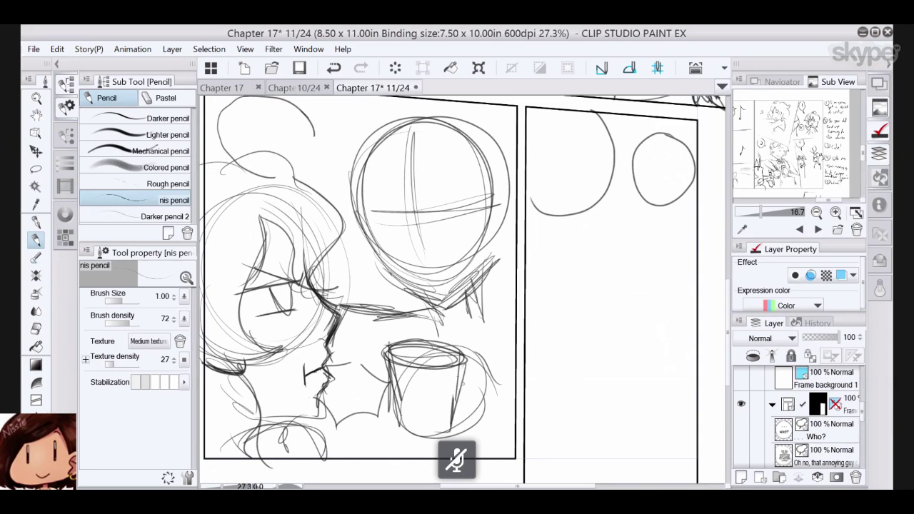
mouse_move(468, 380)
left_mouse_down()
mouse_move(398, 358)
mouse_move(377, 372)
mouse_move(410, 390)
mouse_move(377, 393)
mouse_move(380, 420)
mouse_move(417, 437)
left_mouse_up()
mouse_move(399, 403)
left_mouse_down()
mouse_move(420, 444)
mouse_move(454, 443)
left_mouse_up()
mouse_move(451, 402)
left_mouse_down()
mouse_move(453, 441)
mouse_move(438, 451)
left_mouse_up()
left_click_drag(436, 444, 401, 446)
- Draw the fingers wrapping around the cup's left side, stacked from the rim down to the base
left_click_drag(397, 395, 394, 446)
left_click_drag(390, 344, 391, 367)
mouse_move(388, 349)
left_mouse_down()
mouse_move(449, 343)
mouse_move(366, 380)
mouse_move(379, 389)
left_mouse_up()
mouse_move(368, 378)
left_mouse_down()
mouse_move(401, 377)
mouse_move(369, 377)
left_mouse_up()
mouse_move(370, 379)
left_mouse_down()
mouse_move(404, 368)
mouse_move(378, 399)
left_mouse_up()
mouse_move(378, 400)
left_mouse_down()
mouse_move(396, 400)
mouse_move(378, 406)
mouse_move(379, 415)
left_mouse_up()
mouse_move(378, 416)
left_mouse_down()
mouse_move(398, 418)
mouse_move(416, 437)
mouse_move(461, 433)
mouse_move(467, 420)
left_mouse_up()
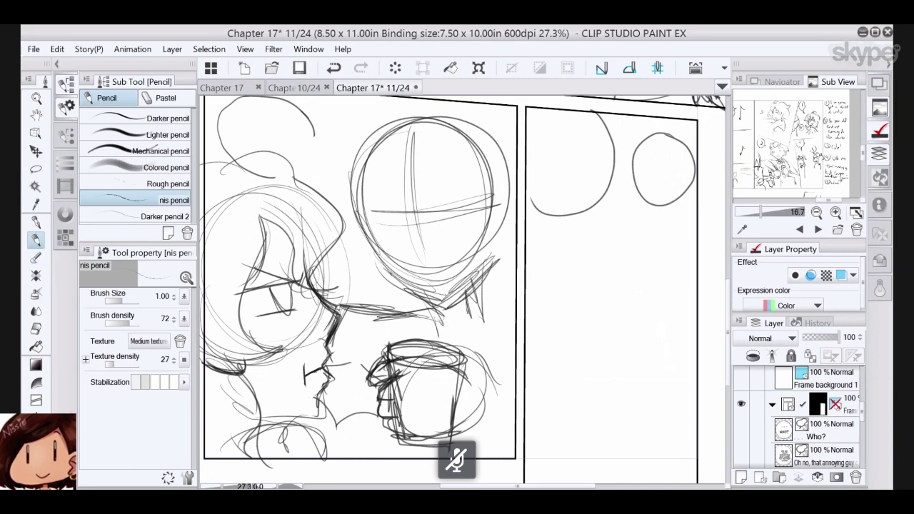
- Sketch the hand over the cup's rim and right side, with wrist lines to the panel border and the right shoulder line
mouse_move(393, 358)
left_mouse_down()
mouse_move(458, 364)
mouse_move(472, 393)
left_mouse_up()
mouse_move(434, 360)
left_mouse_down()
mouse_move(473, 391)
mouse_move(472, 428)
left_mouse_up()
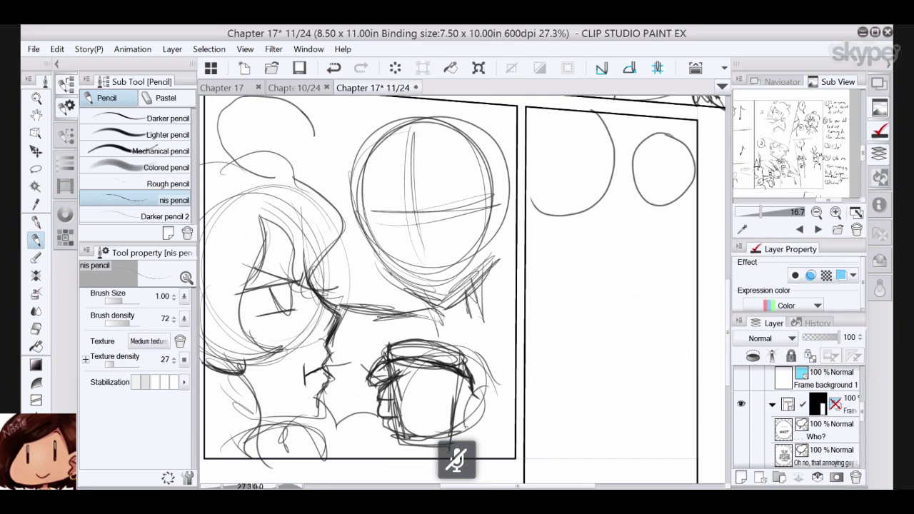
mouse_move(463, 389)
left_mouse_down()
mouse_move(475, 437)
mouse_move(493, 397)
mouse_move(473, 454)
mouse_move(497, 451)
left_mouse_up()
left_click_drag(494, 391, 521, 409)
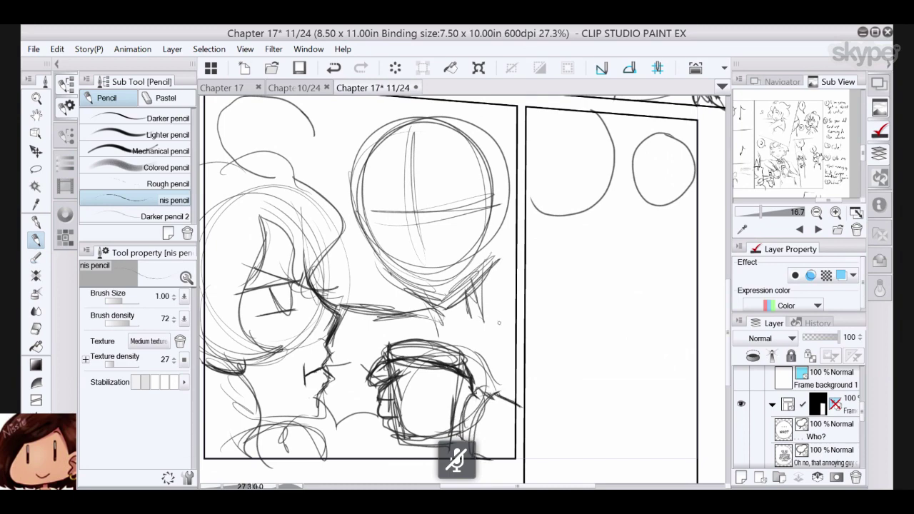
left_click_drag(481, 312, 518, 322)
- Following the reference sketch, draw the collar points and a bow with a small round centre beneath the second character's chin
left_click(837, 214)
left_click(837, 214)
left_click(836, 214)
left_click_drag(823, 167, 803, 172)
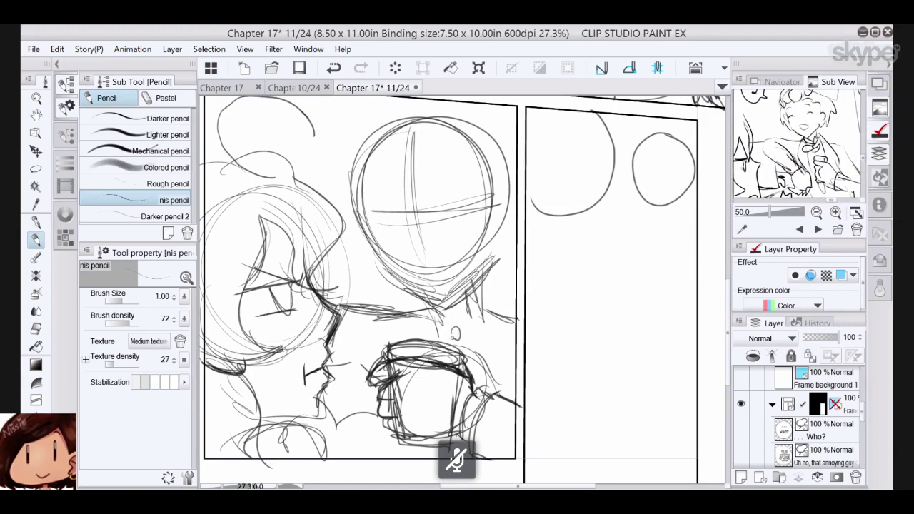
mouse_move(459, 330)
left_mouse_down()
mouse_move(477, 318)
mouse_move(459, 339)
mouse_move(484, 316)
mouse_move(468, 343)
mouse_move(424, 325)
left_mouse_up()
mouse_move(420, 323)
left_mouse_down()
mouse_move(433, 335)
mouse_move(493, 309)
left_mouse_up()
mouse_move(466, 313)
left_mouse_down()
mouse_move(503, 293)
mouse_move(493, 327)
mouse_move(433, 324)
mouse_move(416, 304)
mouse_move(432, 327)
left_mouse_up()
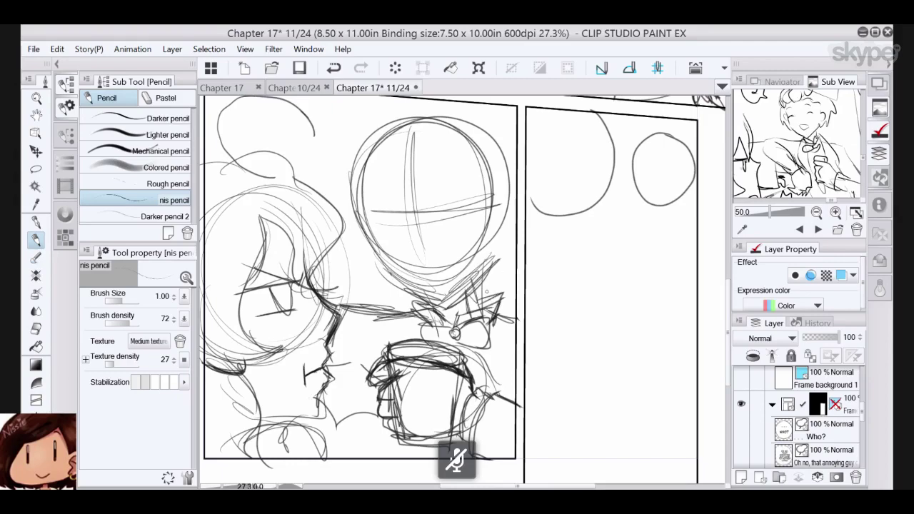
- Draw the lapel edge to the right of the bow and a dark sleeve line along the panel's right border
left_click_drag(501, 313, 480, 373)
left_click_drag(493, 343, 480, 373)
left_click_drag(502, 301, 483, 364)
mouse_move(505, 295)
left_mouse_down()
mouse_move(498, 313)
mouse_move(521, 338)
mouse_move(514, 394)
left_mouse_up()
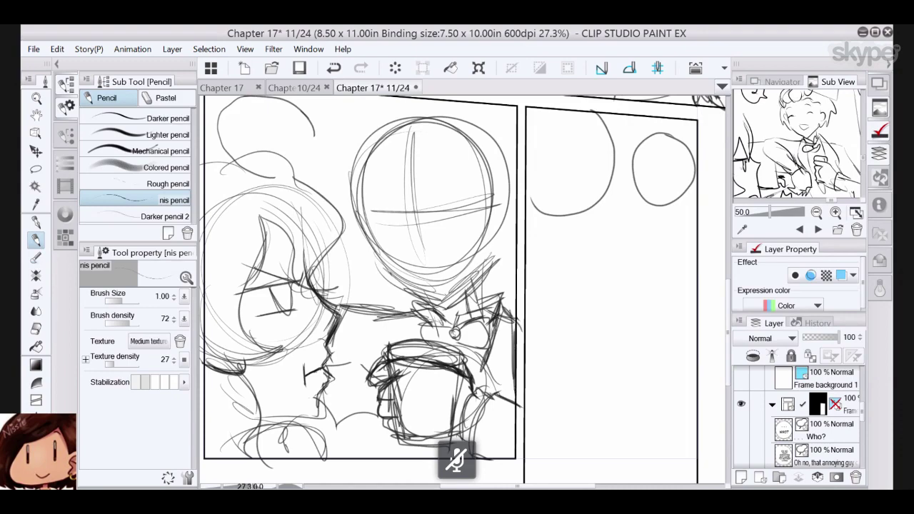
- Reinforce the bow and left collar edge, and add the left shoulder with short sleeve and torso lines beside the cup
mouse_move(417, 310)
left_mouse_down()
mouse_move(421, 343)
mouse_move(492, 321)
left_mouse_up()
left_click_drag(472, 326, 492, 345)
left_click_drag(423, 310, 419, 340)
mouse_move(420, 313)
left_mouse_down()
mouse_move(399, 347)
mouse_move(401, 310)
mouse_move(356, 307)
left_mouse_up()
left_click_drag(359, 309, 358, 338)
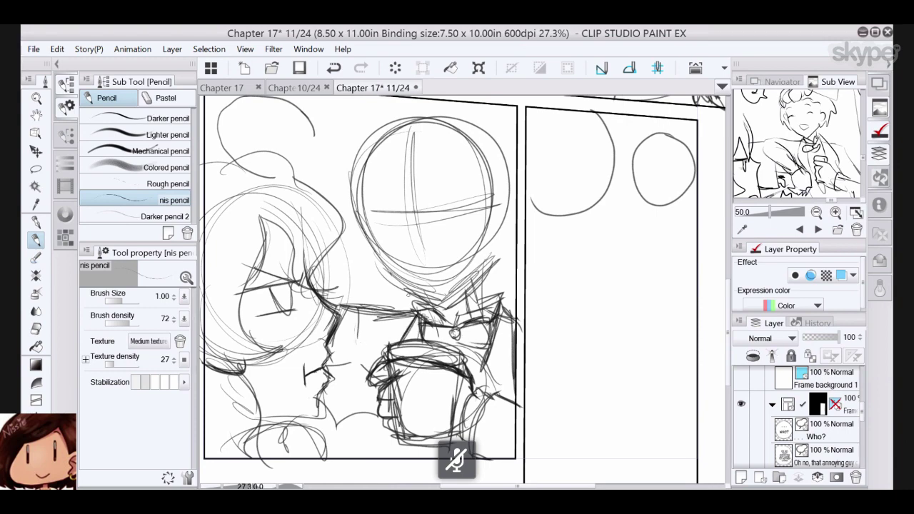
mouse_move(434, 309)
left_mouse_down()
mouse_move(362, 313)
mouse_move(362, 375)
left_mouse_up()
left_click_drag(367, 424, 378, 455)
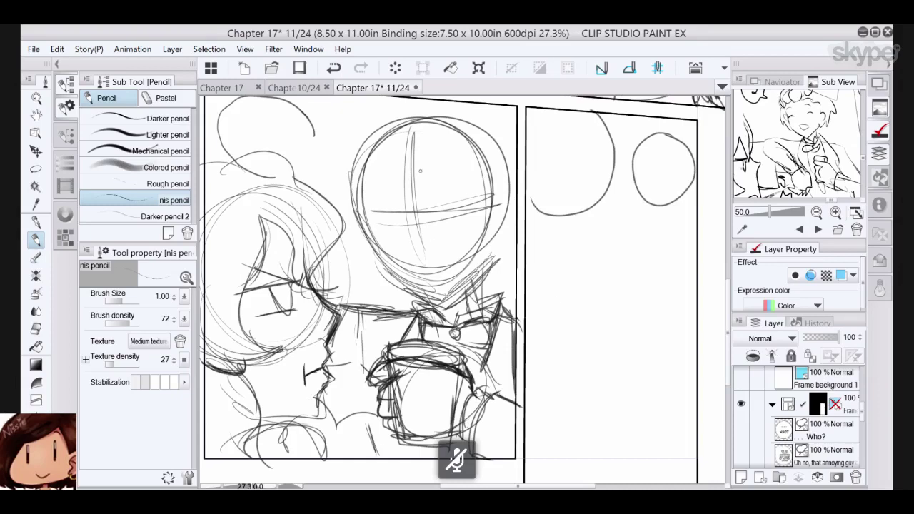
- Draw two curved, closed smiling eyes below the second head's horizontal guideline
left_click_drag(421, 172, 411, 200)
left_click_drag(365, 266, 390, 254)
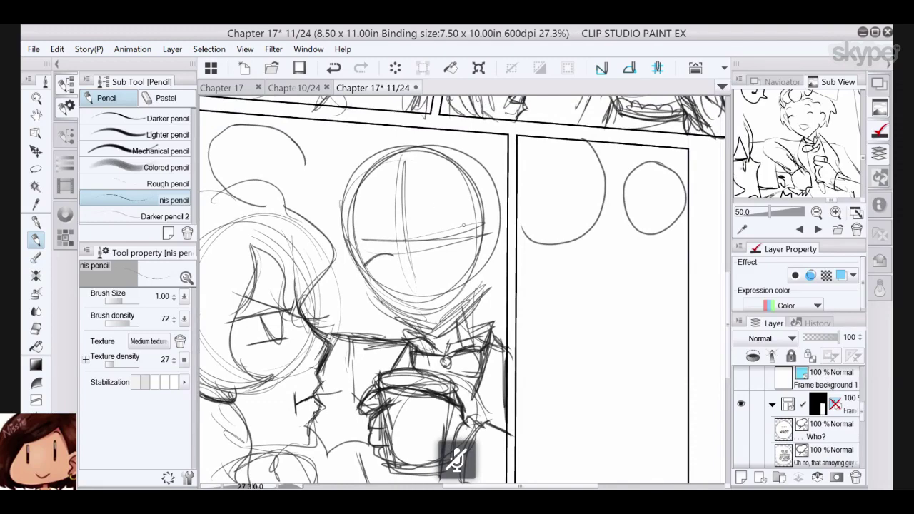
left_click_drag(431, 251, 459, 247)
- Draw a jagged fringe across the second character's forehead and continue the hairline down the right side to the ear
left_click_drag(405, 198, 398, 203)
left_click_drag(400, 181, 386, 208)
left_click_drag(386, 166, 387, 180)
mouse_move(371, 210)
left_mouse_down()
mouse_move(390, 201)
mouse_move(376, 192)
left_mouse_up()
left_click_drag(353, 163, 350, 197)
mouse_move(418, 201)
left_mouse_down()
mouse_move(473, 206)
mouse_move(493, 277)
left_mouse_up()
- Darken the right closed eyelid and add the eyebrows, nose and open smiling mouth to the second character's face
mouse_move(429, 250)
left_mouse_down()
mouse_move(461, 252)
mouse_move(468, 264)
left_mouse_up()
left_click_drag(435, 247, 464, 249)
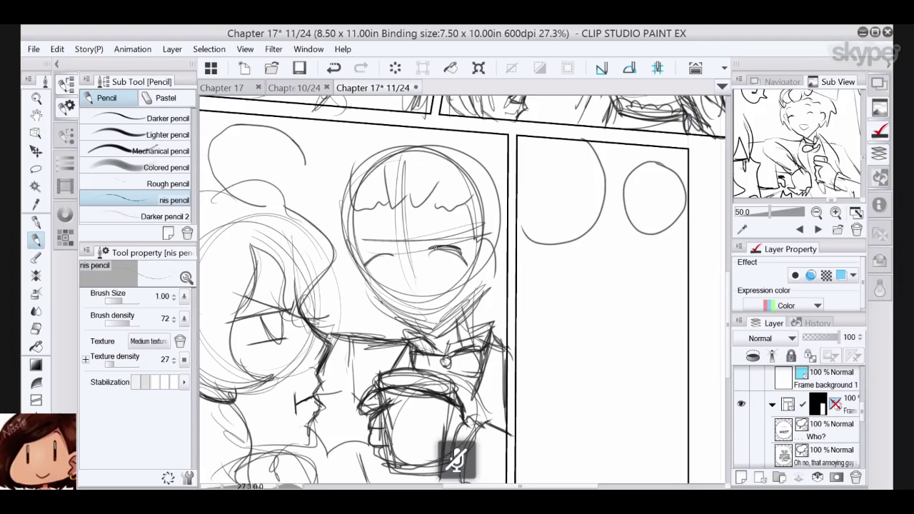
left_click_drag(435, 221, 462, 233)
left_click_drag(398, 263, 406, 295)
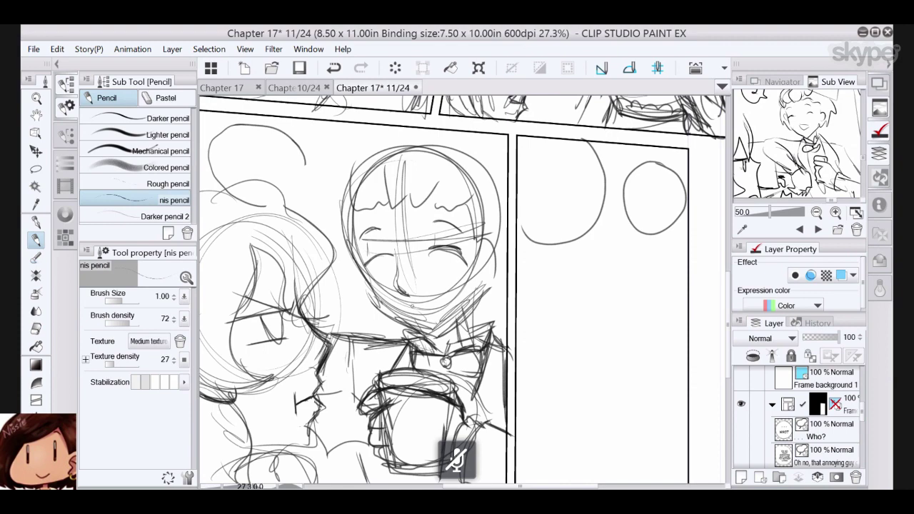
mouse_move(409, 307)
left_mouse_down()
mouse_move(440, 304)
mouse_move(426, 322)
mouse_move(447, 303)
mouse_move(434, 319)
left_mouse_up()
- Detail the second character's right-hand ear and sketch hair strands down the left side of the head to the jaw
mouse_move(493, 238)
left_mouse_down()
mouse_move(491, 287)
mouse_move(493, 274)
left_mouse_up()
mouse_move(483, 248)
left_mouse_down()
mouse_move(480, 280)
mouse_move(492, 279)
left_mouse_up()
mouse_move(354, 216)
left_mouse_down()
mouse_move(338, 182)
mouse_move(338, 129)
mouse_move(343, 208)
mouse_move(331, 233)
left_mouse_up()
left_click_drag(337, 162, 339, 265)
mouse_move(337, 223)
left_mouse_down()
mouse_move(346, 286)
mouse_move(393, 326)
left_mouse_up()
left_click_drag(368, 283, 381, 310)
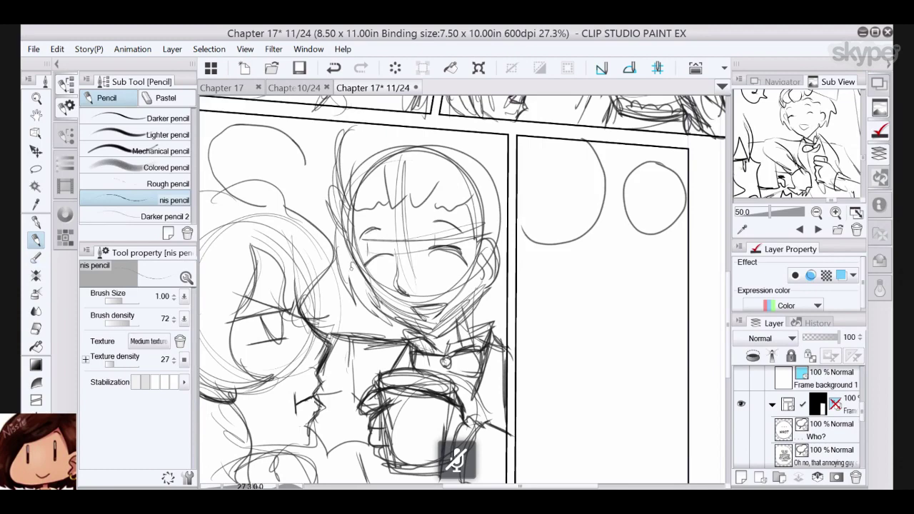
left_click_drag(351, 266, 375, 301)
left_click_drag(350, 248, 363, 288)
- Sketch the tufted hair over the top of the second head and down its right side to the collar
mouse_move(333, 217)
left_mouse_down()
mouse_move(339, 154)
mouse_move(360, 119)
mouse_move(363, 180)
mouse_move(400, 121)
left_mouse_up()
left_click_drag(419, 168, 417, 128)
mouse_move(461, 179)
left_mouse_down()
mouse_move(492, 204)
mouse_move(478, 153)
mouse_move(476, 162)
left_mouse_up()
left_click_drag(473, 165, 507, 154)
mouse_move(440, 153)
left_mouse_down()
mouse_move(500, 129)
mouse_move(516, 146)
left_mouse_up()
mouse_move(514, 220)
left_mouse_down()
mouse_move(500, 291)
mouse_move(469, 333)
left_mouse_up()
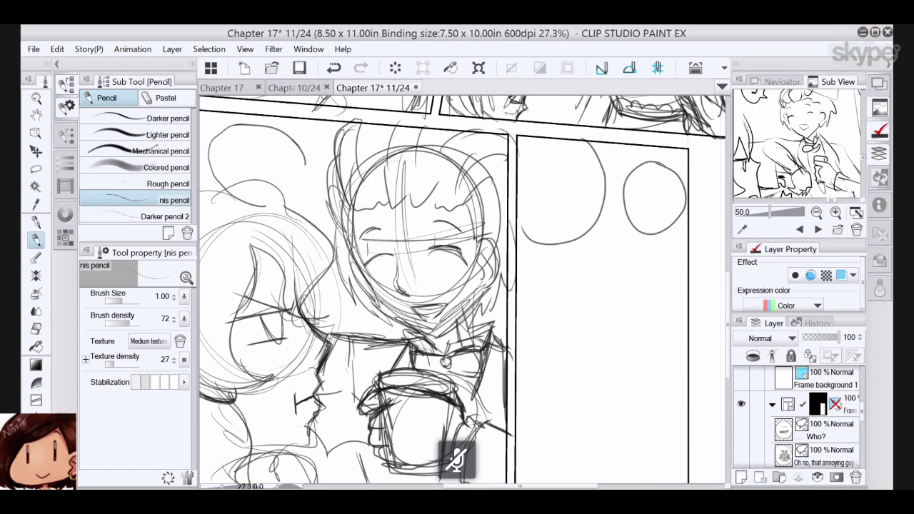
- Darken the second character's jawline from both cheeks down to the pointed chin
left_click_drag(355, 255, 378, 306)
left_click_drag(377, 303, 429, 334)
left_click_drag(368, 281, 373, 297)
left_click_drag(371, 294, 435, 335)
left_click_drag(480, 296, 441, 333)
left_click_drag(476, 302, 439, 336)
left_click_drag(455, 324, 421, 333)
- Erase the construction lines crossing the second character's lower face around the mouth and cheeks with the Hard eraser
left_click(36, 328)
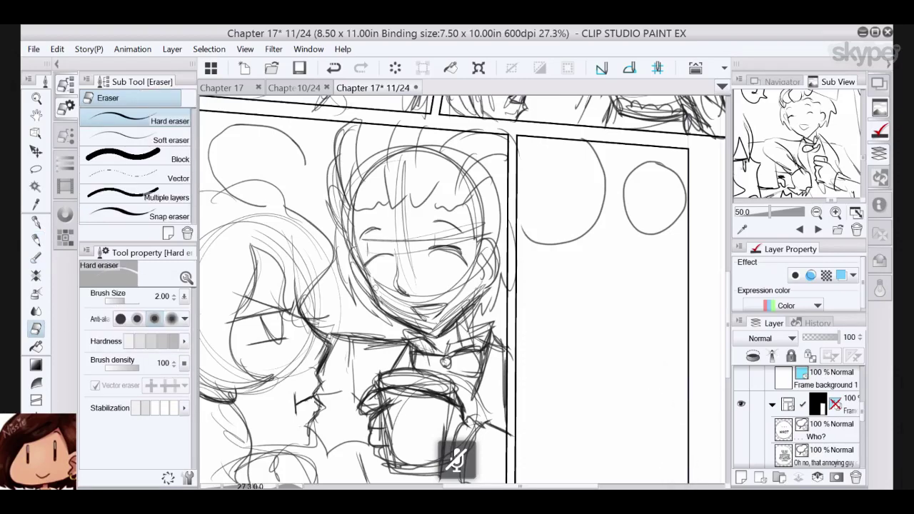
mouse_move(379, 284)
left_mouse_down()
mouse_move(420, 326)
mouse_move(389, 293)
mouse_move(456, 304)
mouse_move(470, 296)
mouse_move(437, 323)
mouse_move(453, 333)
mouse_move(435, 336)
mouse_move(472, 297)
mouse_move(449, 286)
mouse_move(477, 275)
mouse_move(429, 297)
mouse_move(427, 323)
mouse_move(394, 313)
mouse_move(418, 326)
mouse_move(451, 318)
left_mouse_up()
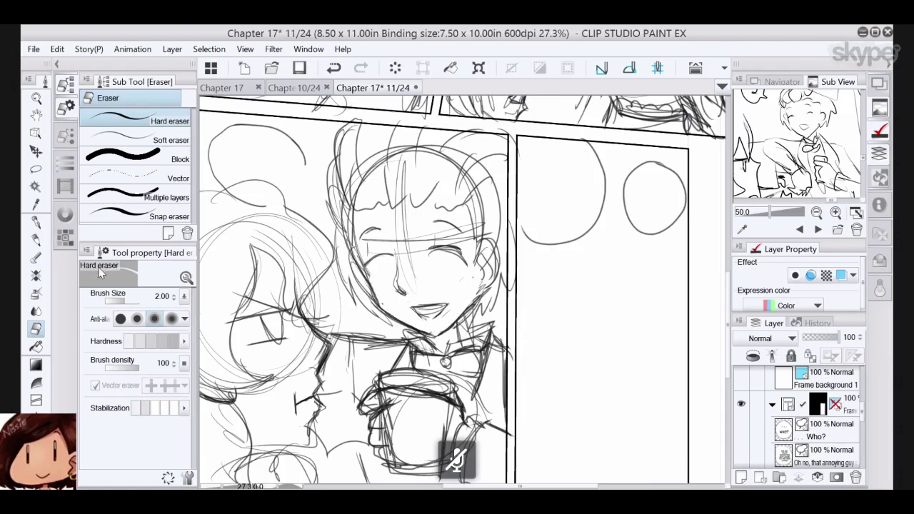
- Pencil over the second character's closed eyes with the nis pencil and erase the stray marks beside the right-hand eye
left_click(36, 240)
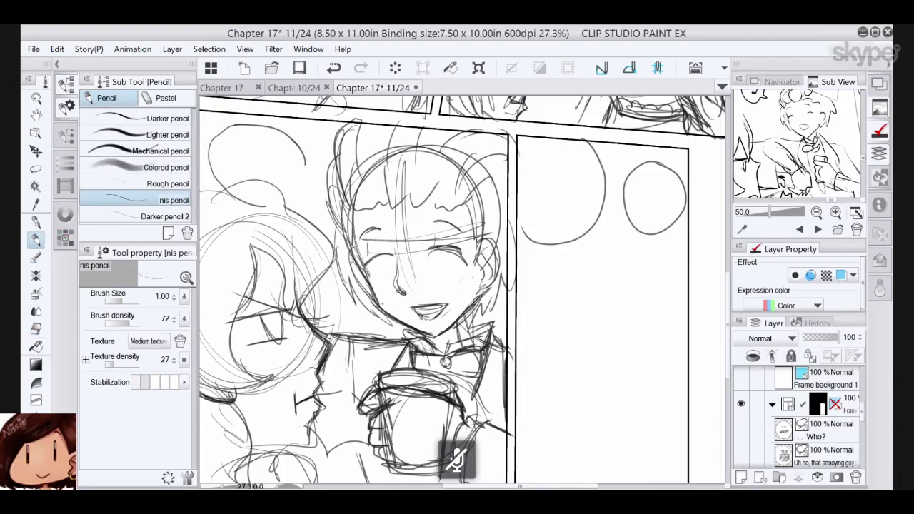
mouse_move(425, 252)
left_mouse_down()
mouse_move(451, 248)
mouse_move(465, 259)
left_mouse_up()
mouse_move(365, 260)
left_mouse_down()
mouse_move(393, 255)
mouse_move(371, 255)
left_mouse_up()
left_click_drag(368, 259, 452, 253)
left_click(35, 329)
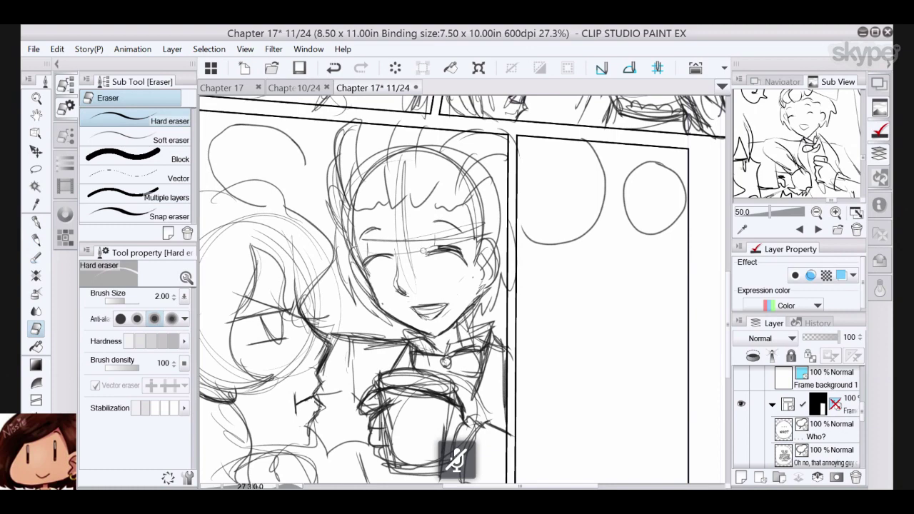
mouse_move(429, 247)
left_mouse_down()
mouse_move(461, 249)
mouse_move(428, 256)
left_mouse_up()
- Sketch the jacket edge and sleeve folds between the cup and the right border of the lower-left panel
left_click(36, 241)
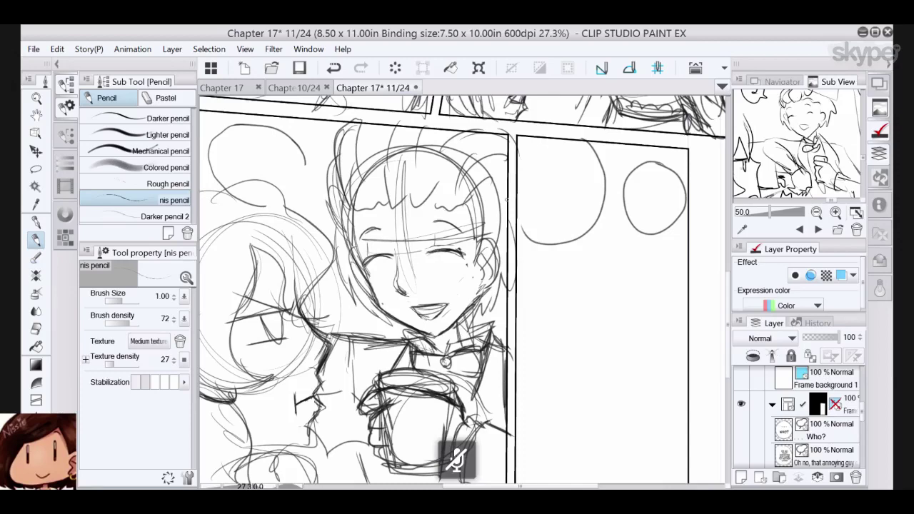
scroll(507, 201, "down", 3)
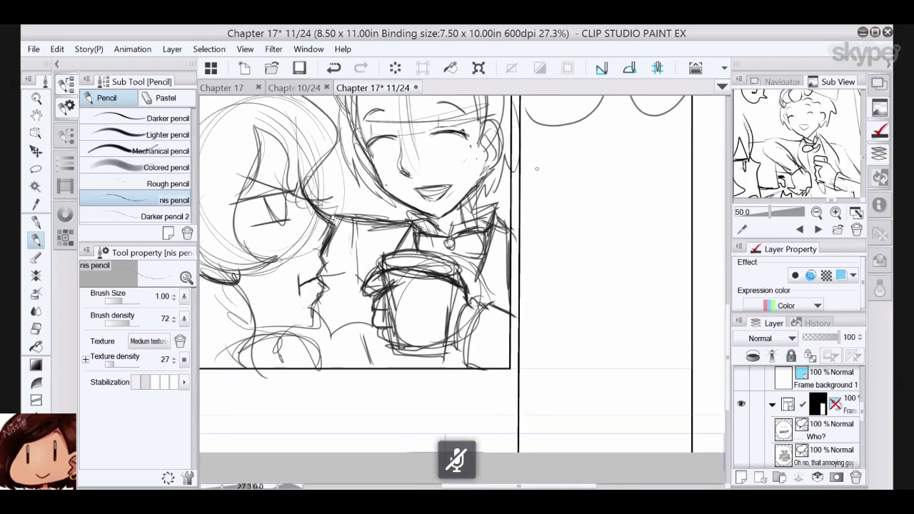
mouse_move(480, 258)
left_mouse_down()
mouse_move(474, 296)
mouse_move(501, 301)
left_mouse_up()
mouse_move(508, 260)
left_mouse_down()
mouse_move(504, 304)
mouse_move(487, 307)
left_mouse_up()
mouse_move(476, 274)
left_mouse_down()
mouse_move(470, 297)
mouse_move(503, 305)
left_mouse_up()
left_click_drag(506, 302, 484, 308)
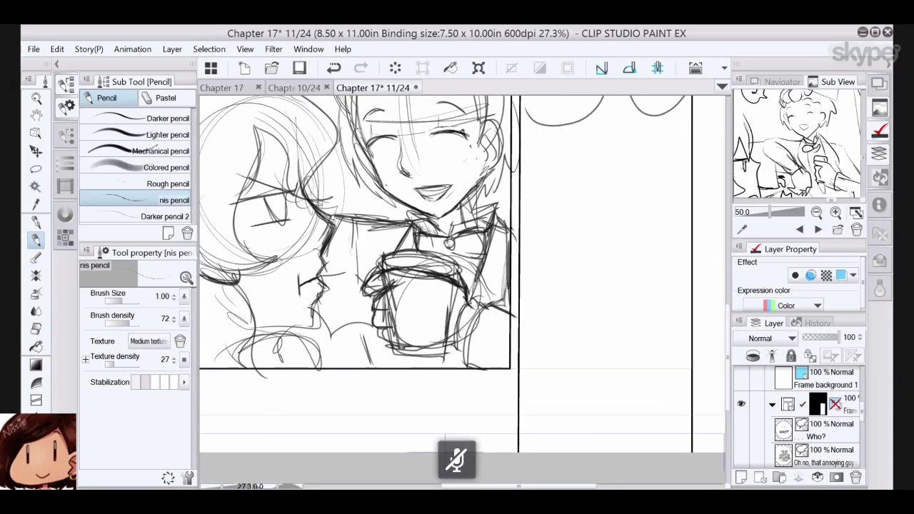
- Darken the cup's base and the hand below it, and strengthen the curved collar of the left-hand character
left_click_drag(450, 348, 436, 369)
left_click_drag(462, 346, 440, 375)
left_click_drag(450, 355, 438, 376)
mouse_move(451, 338)
left_mouse_down()
mouse_move(443, 358)
mouse_move(391, 356)
mouse_move(481, 356)
left_mouse_up()
mouse_move(310, 380)
left_mouse_down()
mouse_move(383, 347)
mouse_move(418, 379)
left_mouse_up()
mouse_move(353, 347)
left_mouse_down()
mouse_move(417, 375)
mouse_move(405, 346)
mouse_move(416, 383)
left_mouse_up()
left_click_drag(376, 274, 371, 321)
mouse_move(500, 290)
left_mouse_down()
mouse_move(477, 332)
mouse_move(530, 285)
left_mouse_up()
left_click(36, 330)
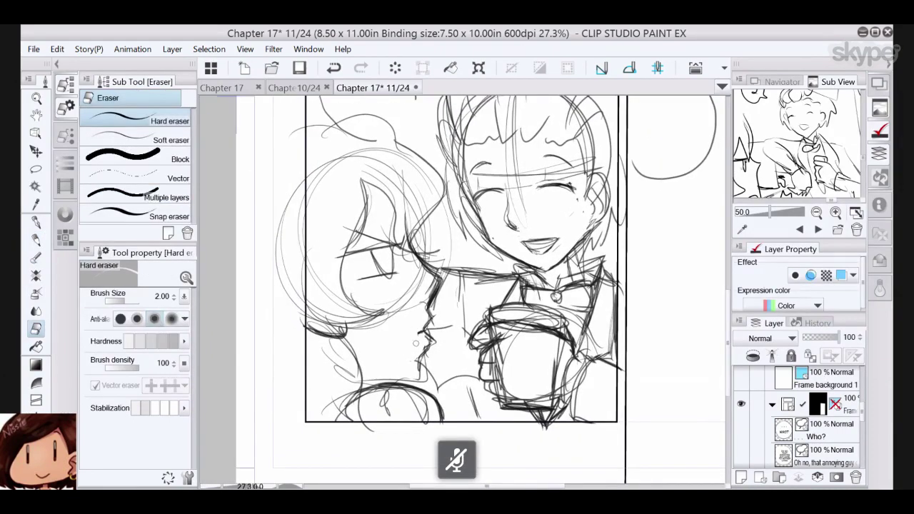
left_click(36, 240)
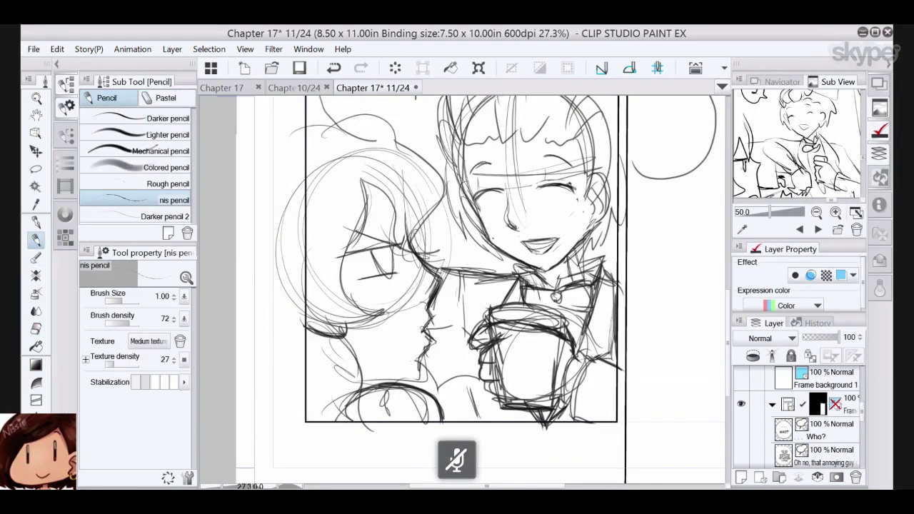
- Redraw the left-hand character's mouth as a frown, shade the eye and add outlines to the hair above the head
mouse_move(402, 342)
left_mouse_down()
mouse_move(423, 329)
mouse_move(396, 346)
left_mouse_up()
mouse_move(393, 252)
left_mouse_down()
mouse_move(377, 274)
mouse_move(355, 255)
mouse_move(330, 256)
left_mouse_up()
mouse_move(367, 228)
left_mouse_down()
mouse_move(286, 289)
mouse_move(266, 248)
mouse_move(335, 294)
left_mouse_up()
mouse_move(364, 206)
left_mouse_down()
mouse_move(303, 214)
mouse_move(318, 209)
left_mouse_up()
left_click_drag(308, 187, 272, 171)
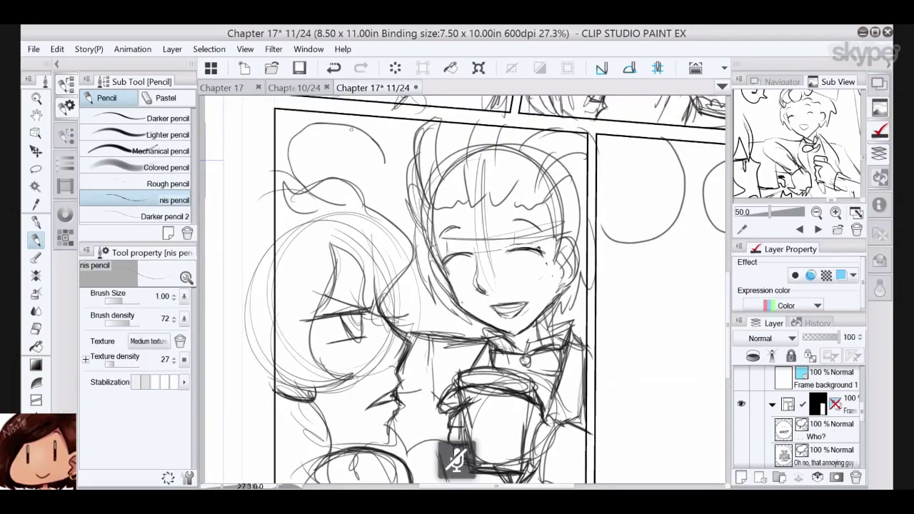
- Rough in two oval heads side by side in the lower-right panel and outline the left head's jaw, following the thumbnail reference
left_click_drag(501, 286, 325, 278)
mouse_move(832, 146)
left_mouse_down()
mouse_move(804, 129)
mouse_move(758, 132)
mouse_move(790, 154)
left_mouse_up()
left_click_drag(533, 328, 563, 297)
left_click_drag(458, 256, 441, 238)
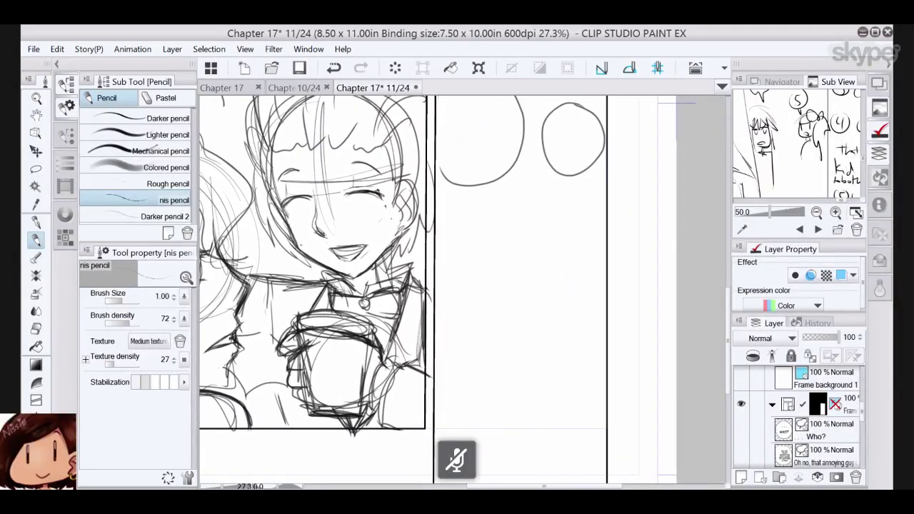
left_click_drag(569, 321, 571, 296)
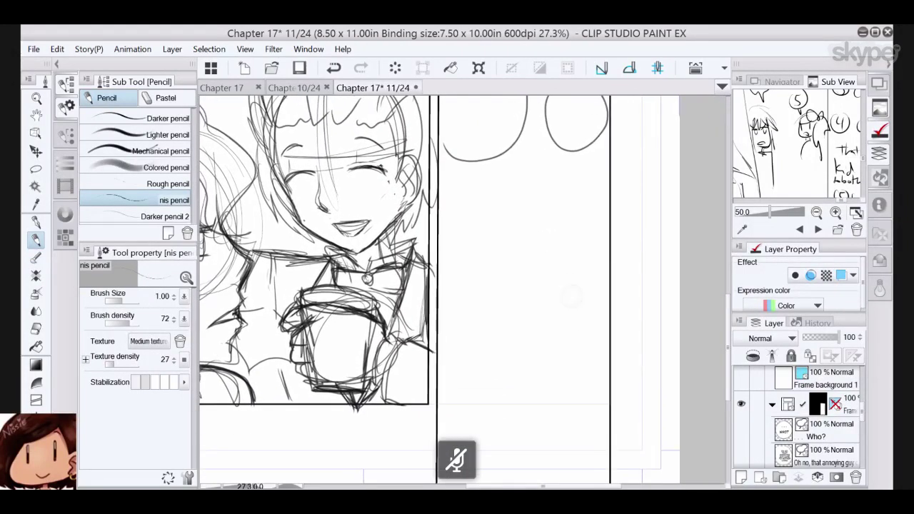
mouse_move(441, 258)
left_mouse_down()
mouse_move(485, 298)
mouse_move(510, 225)
mouse_move(434, 236)
left_mouse_up()
mouse_move(550, 279)
left_mouse_down()
mouse_move(567, 190)
mouse_move(594, 291)
mouse_move(575, 188)
mouse_move(617, 220)
left_mouse_up()
mouse_move(500, 210)
left_mouse_down()
mouse_move(513, 285)
mouse_move(486, 318)
left_mouse_up()
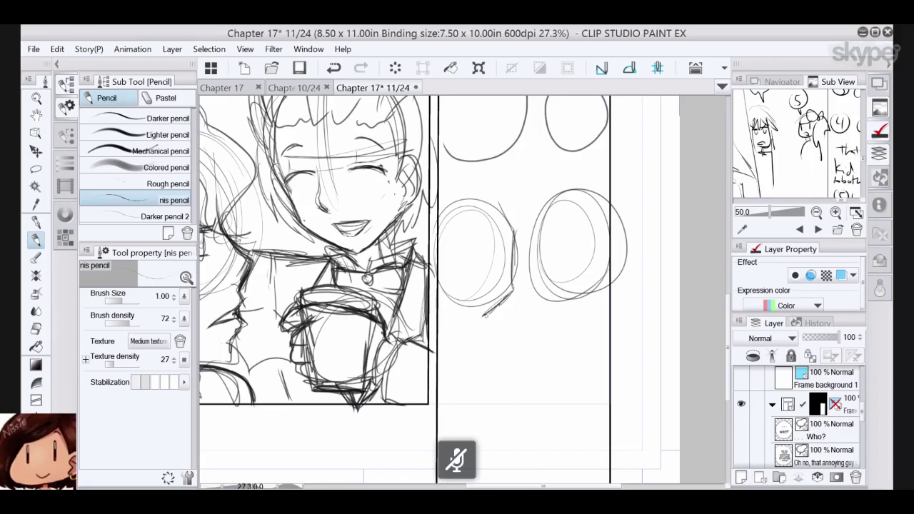
mouse_move(514, 241)
left_mouse_down()
mouse_move(480, 319)
mouse_move(440, 303)
mouse_move(466, 319)
left_mouse_up()
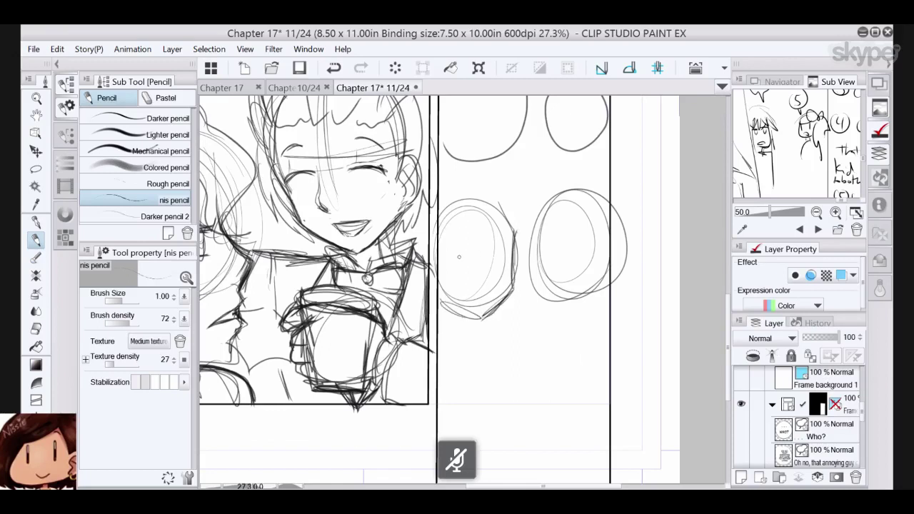
- Draw the upper eyelids and eye corners on the left head and clean up the inner eye area with the Hard eraser
mouse_move(442, 257)
left_mouse_down()
mouse_move(465, 260)
mouse_move(444, 275)
left_mouse_up()
mouse_move(486, 254)
left_mouse_down()
mouse_move(510, 253)
mouse_move(511, 268)
left_mouse_up()
left_click_drag(493, 255, 513, 253)
left_click_drag(467, 254, 439, 255)
key("e")
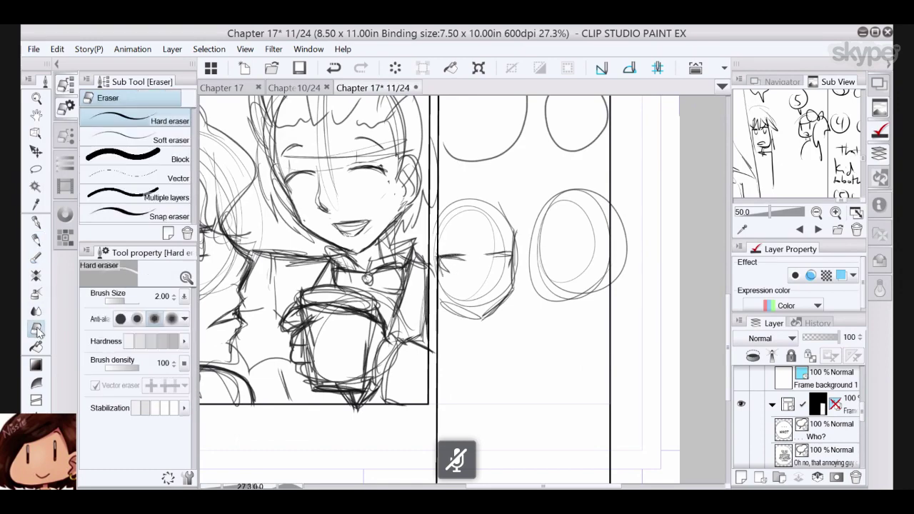
left_click_drag(455, 259, 449, 261)
- Pencil the left head's irises, slanted angry eyebrows, nose and mouth
left_click(36, 241)
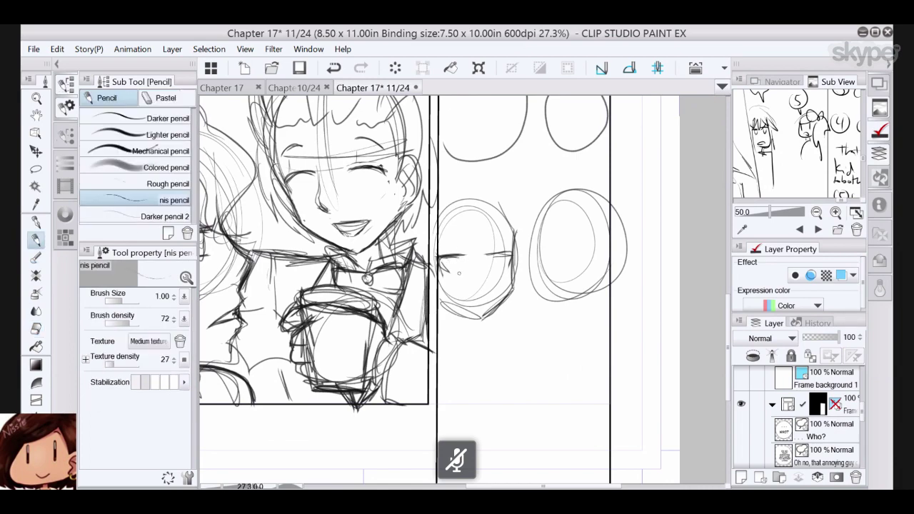
mouse_move(453, 258)
left_mouse_down()
mouse_move(462, 269)
mouse_move(440, 245)
left_mouse_up()
mouse_move(517, 241)
left_mouse_down()
mouse_move(492, 251)
mouse_move(498, 271)
left_mouse_up()
left_click_drag(503, 254, 505, 266)
left_click_drag(494, 297, 484, 306)
left_click_drag(463, 304, 493, 301)
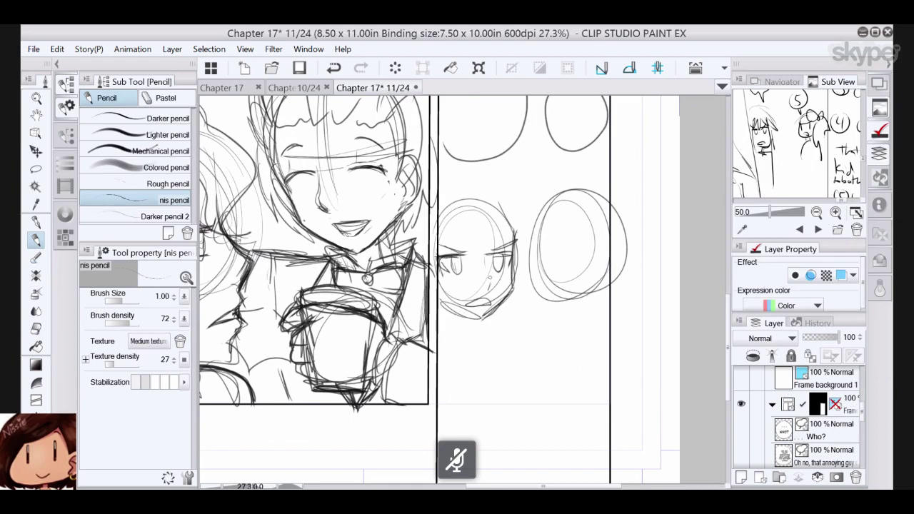
- Sketch the left figure's spiky bangs, side strands and hair tie, and arc the hair outline over the head
mouse_move(488, 217)
left_mouse_down()
mouse_move(479, 266)
mouse_move(441, 242)
mouse_move(496, 236)
mouse_move(503, 250)
left_mouse_up()
left_click_drag(488, 210, 522, 233)
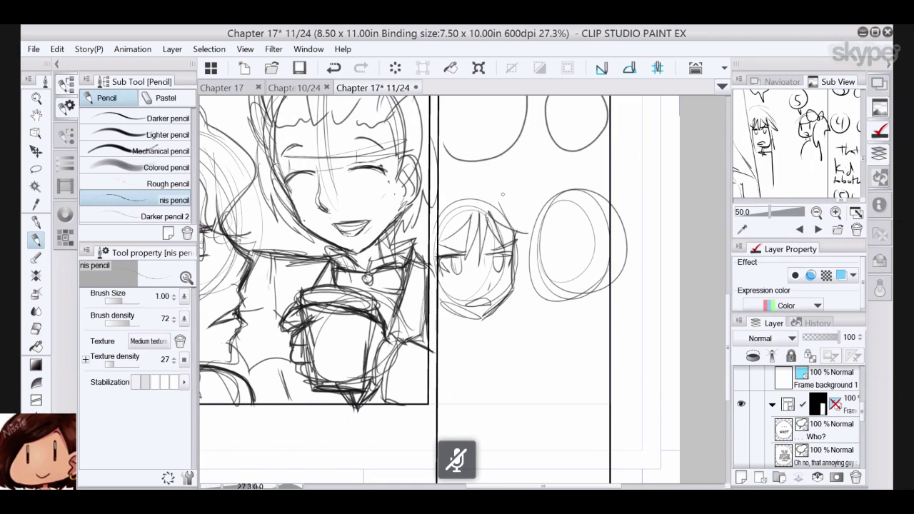
left_click_drag(491, 192, 534, 244)
mouse_move(499, 219)
left_mouse_down()
mouse_move(521, 287)
mouse_move(502, 311)
left_mouse_up()
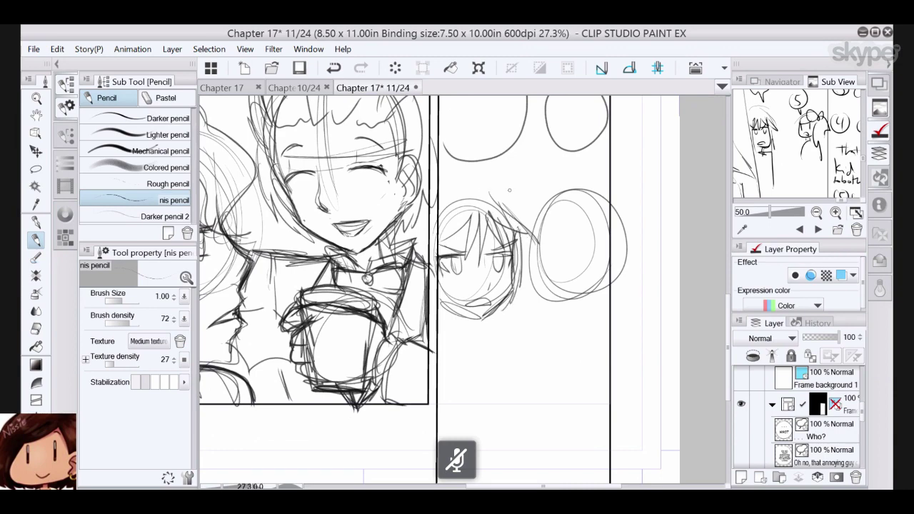
left_click_drag(522, 202, 519, 218)
mouse_move(520, 206)
left_mouse_down()
mouse_move(444, 169)
mouse_move(516, 188)
left_mouse_up()
mouse_move(431, 177)
left_mouse_down()
mouse_move(490, 172)
mouse_move(527, 221)
mouse_move(530, 213)
mouse_move(516, 214)
left_mouse_up()
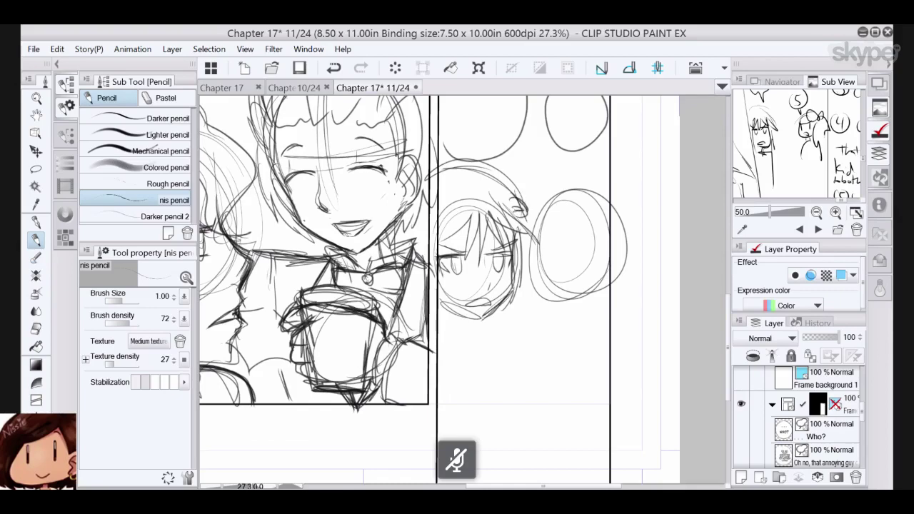
- Firm up the left figure's chin and sketch the neck, collar line and start of the shoulder
mouse_move(304, 496)
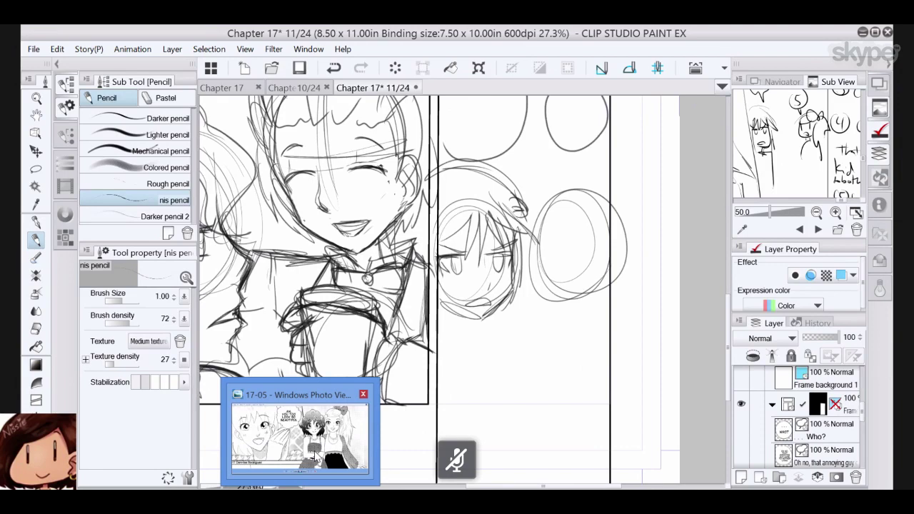
mouse_move(317, 453)
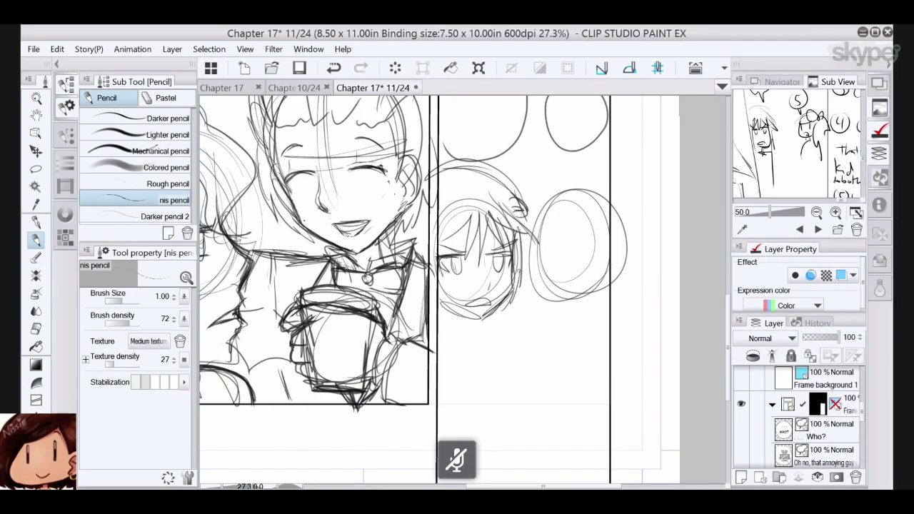
mouse_move(520, 261)
left_mouse_down()
mouse_move(513, 302)
mouse_move(478, 320)
left_mouse_up()
left_click_drag(440, 301, 485, 327)
mouse_move(486, 319)
left_mouse_down()
mouse_move(484, 328)
mouse_move(460, 330)
left_mouse_up()
mouse_move(456, 317)
left_mouse_down()
mouse_move(458, 330)
mouse_move(519, 327)
mouse_move(442, 326)
mouse_move(523, 321)
mouse_move(524, 359)
left_mouse_up()
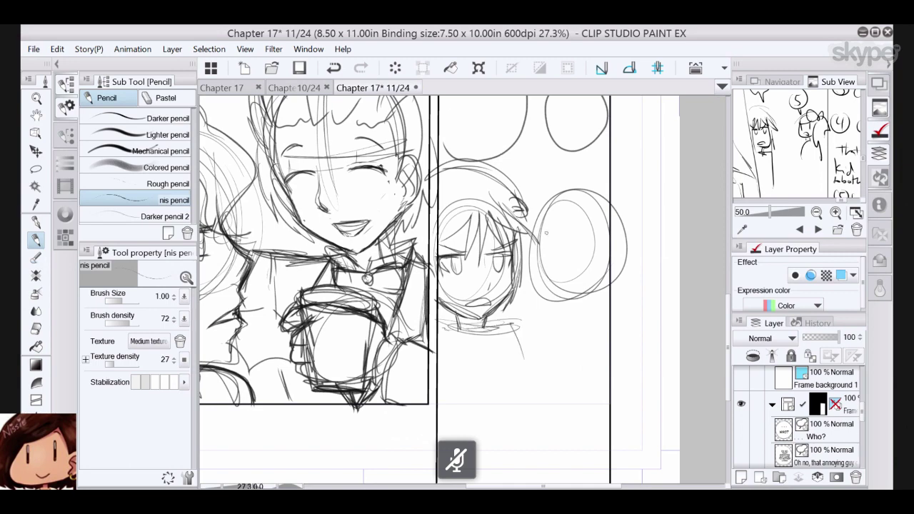
- Outline the right head's cheek and jaw down to the chin and up to the panel border
mouse_move(535, 223)
left_mouse_down()
mouse_move(542, 283)
mouse_move(554, 290)
left_mouse_up()
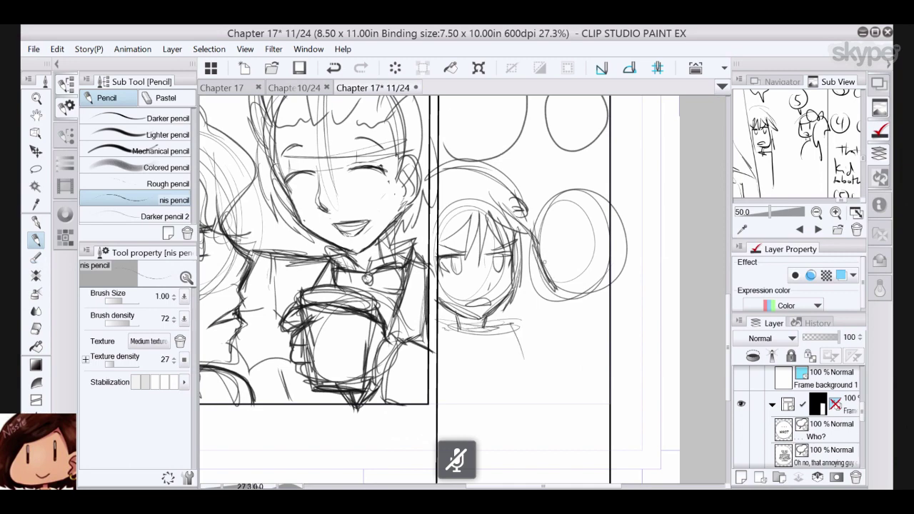
mouse_move(536, 221)
left_mouse_down()
mouse_move(545, 267)
mouse_move(583, 310)
left_mouse_up()
mouse_move(532, 214)
left_mouse_down()
mouse_move(572, 308)
mouse_move(609, 300)
left_mouse_up()
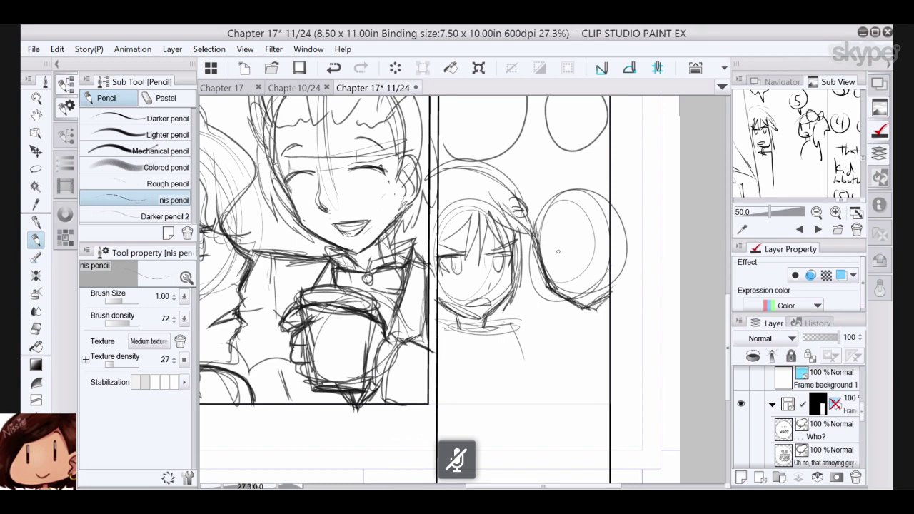
- Draw two large open eyes with dark upper lids on the right head, erasing and reworking the right-hand eye
left_click_drag(543, 259, 612, 240)
left_click_drag(546, 266, 553, 270)
mouse_move(595, 246)
left_mouse_down()
mouse_move(603, 269)
mouse_move(589, 250)
mouse_move(612, 240)
left_mouse_up()
mouse_move(537, 252)
left_mouse_down()
mouse_move(567, 250)
mouse_move(553, 271)
left_mouse_up()
left_click(36, 329)
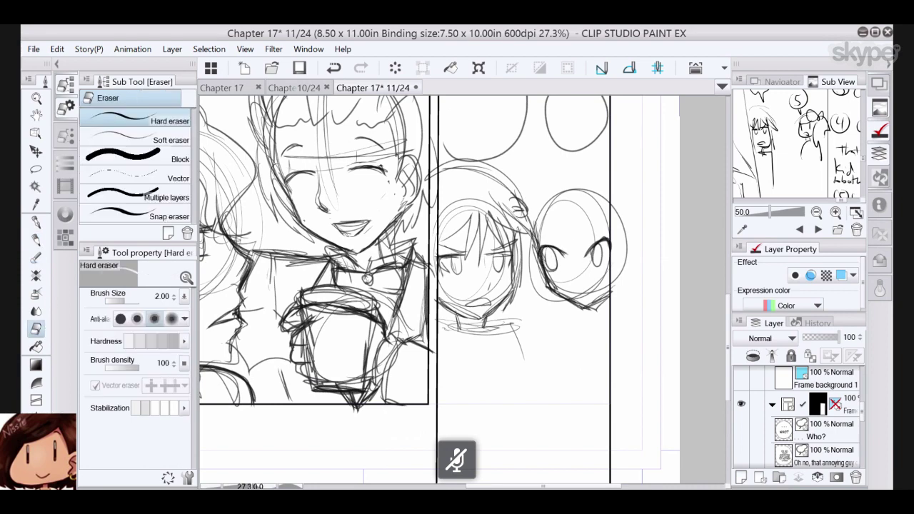
mouse_move(591, 270)
left_mouse_down()
mouse_move(597, 239)
mouse_move(600, 260)
mouse_move(601, 241)
mouse_move(615, 252)
mouse_move(589, 252)
mouse_move(616, 240)
mouse_move(607, 235)
mouse_move(598, 268)
left_mouse_up()
left_click(36, 240)
left_click_drag(603, 242, 603, 264)
left_click_drag(592, 248, 604, 239)
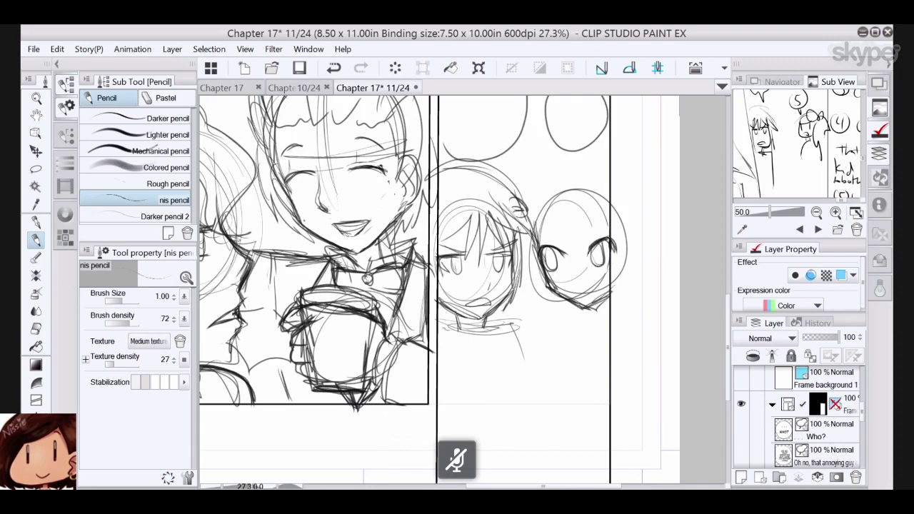
- Add the eyebrows, nose and small mouth to the right head
left_click_drag(537, 241, 613, 227)
left_click_drag(568, 250, 575, 283)
left_click_drag(575, 289, 599, 296)
- Sketch the right head's fringe line, rounded crown and hair strands down the left side of the face
left_click_drag(540, 230, 610, 225)
mouse_move(571, 184)
left_mouse_down()
mouse_move(533, 217)
mouse_move(597, 204)
left_mouse_up()
mouse_move(540, 213)
left_mouse_down()
mouse_move(604, 179)
mouse_move(535, 195)
left_mouse_up()
left_click_drag(587, 163, 529, 286)
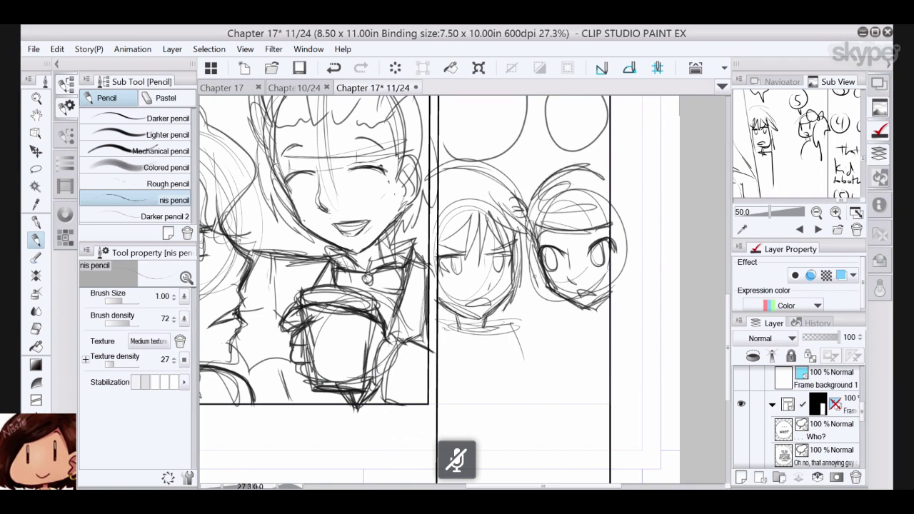
mouse_move(533, 239)
left_mouse_down()
mouse_move(548, 306)
mouse_move(560, 317)
mouse_move(529, 305)
left_mouse_up()
left_click_drag(539, 247, 526, 282)
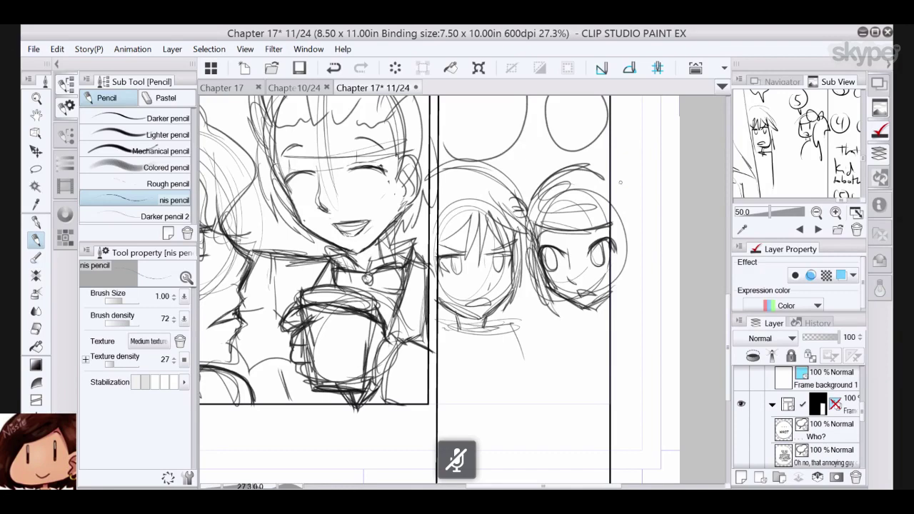
- Sketch the right figure's loose hair volume extending beyond the panel's right border
left_click_drag(620, 182, 609, 175)
mouse_move(593, 214)
left_mouse_down()
mouse_move(615, 178)
mouse_move(648, 162)
mouse_move(652, 200)
mouse_move(674, 190)
left_mouse_up()
mouse_move(669, 215)
left_mouse_down()
mouse_move(679, 256)
mouse_move(643, 293)
left_mouse_up()
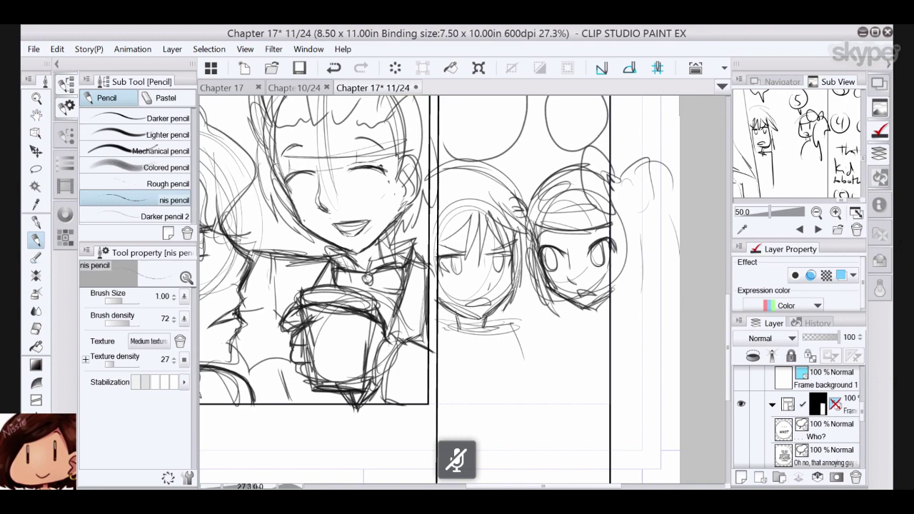
- Add short strokes beneath the right figure's chin and darken the fringe line across the forehead
left_click_drag(587, 307, 589, 317)
left_click_drag(600, 302, 606, 322)
mouse_move(558, 235)
left_mouse_down()
mouse_move(539, 234)
mouse_move(608, 228)
left_mouse_up()
left_click_drag(551, 217, 608, 225)
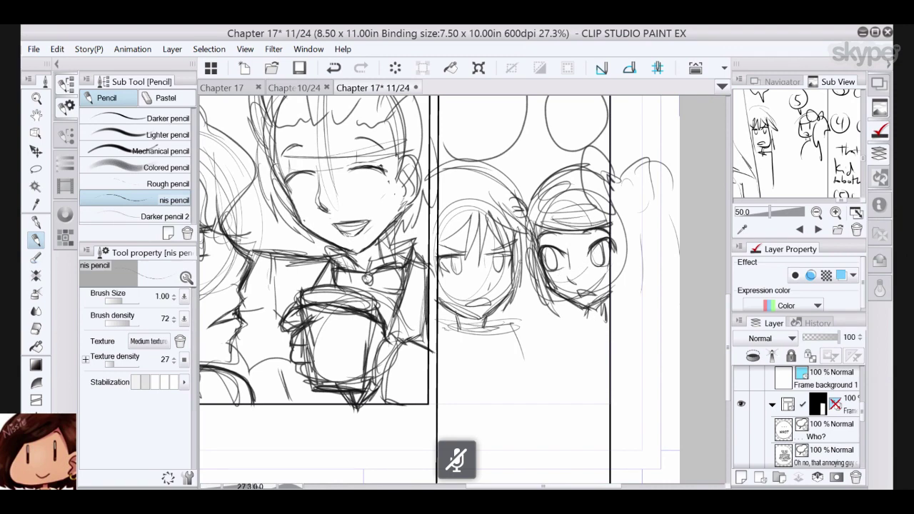
- Sketch the left figure's shoulder and the long outer line of the arm down the lower-right panel
left_click_drag(524, 358, 507, 272)
mouse_move(468, 235)
left_mouse_down()
mouse_move(522, 312)
mouse_move(510, 233)
mouse_move(538, 341)
left_mouse_up()
left_click_drag(523, 284, 537, 356)
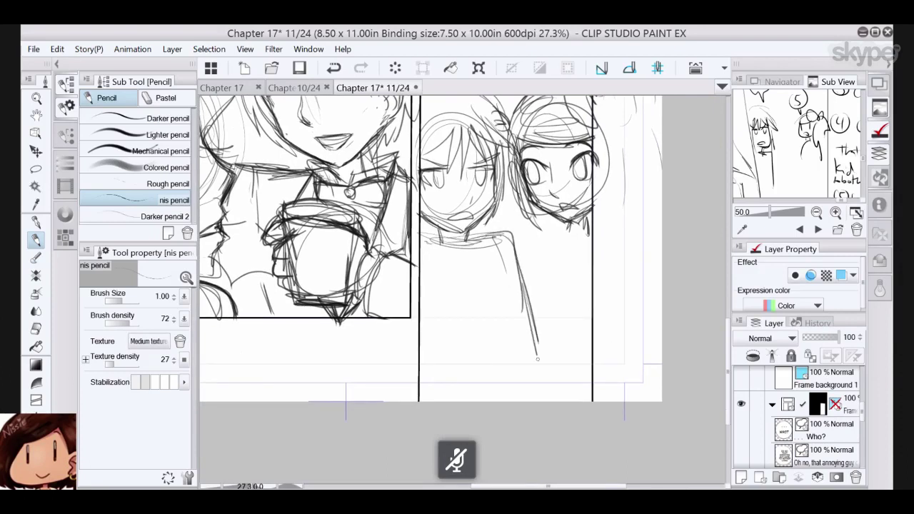
- Sketch the right figure's ear, chin strokes and layered hair strands along the right side of the head
left_click_drag(572, 217, 573, 243)
left_click_drag(597, 193, 584, 216)
left_click_drag(601, 164, 606, 191)
left_click_drag(596, 143, 600, 224)
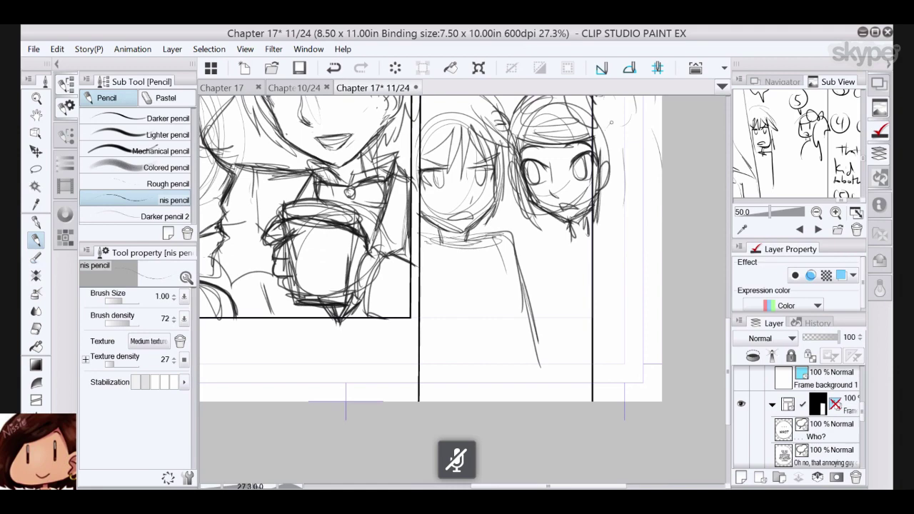
mouse_move(611, 121)
left_mouse_down()
mouse_move(627, 200)
mouse_move(597, 205)
mouse_move(620, 191)
left_mouse_up()
left_click_drag(600, 104, 621, 200)
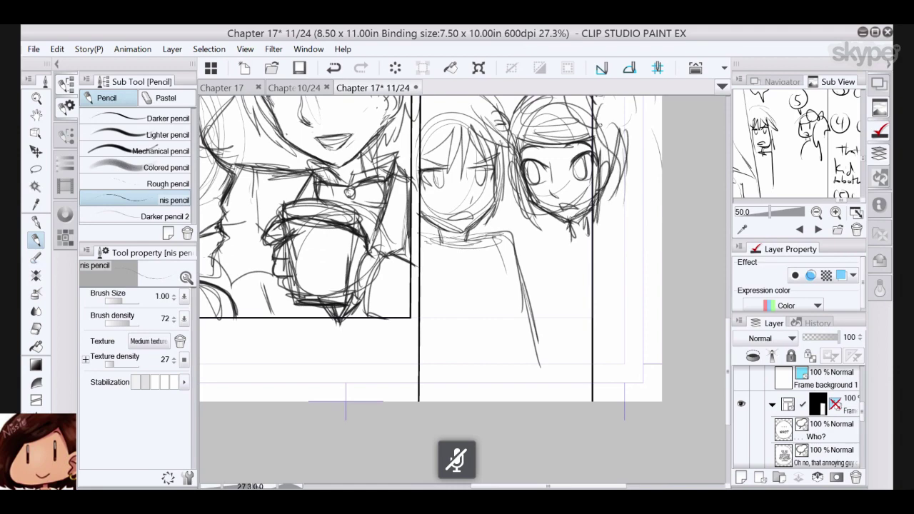
left_click_drag(599, 124, 612, 215)
- Sketch the right figure's shoulder and upper arm, with a rounded neckline and scalloped necklace below the chin
mouse_move(540, 229)
left_mouse_down()
mouse_move(574, 235)
mouse_move(523, 250)
mouse_move(526, 277)
mouse_move(564, 336)
left_mouse_up()
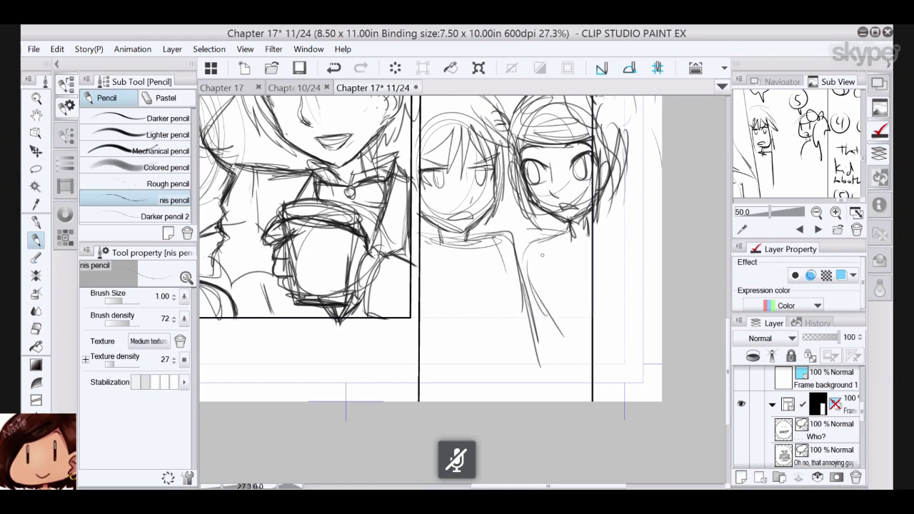
mouse_move(562, 239)
left_mouse_down()
mouse_move(590, 255)
mouse_move(568, 238)
mouse_move(590, 250)
mouse_move(593, 243)
mouse_move(590, 258)
mouse_move(569, 250)
left_mouse_up()
- Sketch the left figure's V-shaped neck cord, the sides of the torso and the lower arms
mouse_move(441, 250)
left_mouse_down()
mouse_move(459, 307)
mouse_move(469, 257)
mouse_move(445, 271)
mouse_move(470, 274)
mouse_move(463, 336)
mouse_move(469, 304)
mouse_move(500, 285)
mouse_move(513, 389)
left_mouse_up()
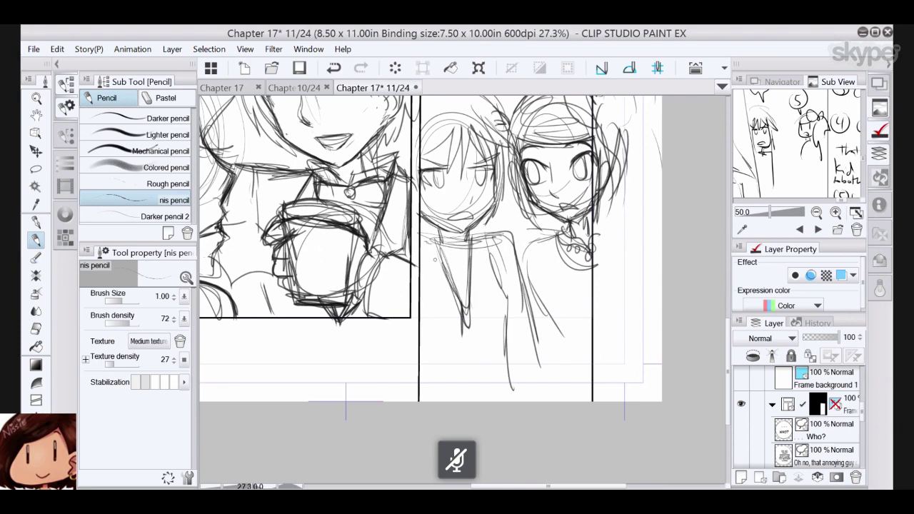
left_click_drag(425, 316, 440, 395)
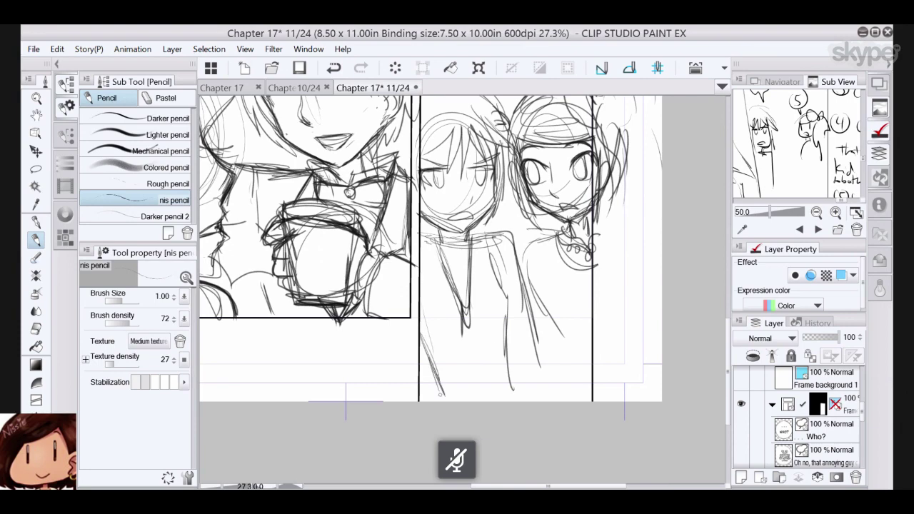
left_click_drag(423, 354, 440, 400)
mouse_move(484, 237)
left_mouse_down()
mouse_move(507, 298)
mouse_move(507, 351)
mouse_move(537, 402)
left_mouse_up()
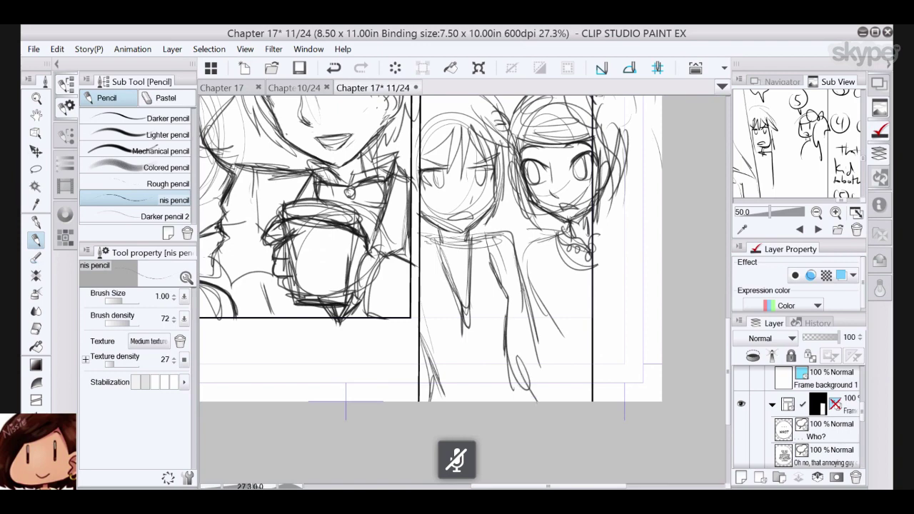
left_click_drag(521, 286, 531, 322)
- Darken the left figure's eye line, neck cord and shoulder lines, and add a diamond-shaped pendant on the chest
left_click_drag(432, 167, 447, 168)
left_click_drag(438, 230, 464, 303)
left_click_drag(443, 253, 465, 303)
mouse_move(471, 236)
left_mouse_down()
mouse_move(463, 323)
mouse_move(481, 325)
left_mouse_up()
mouse_move(457, 323)
left_mouse_down()
mouse_move(475, 348)
mouse_move(464, 295)
mouse_move(480, 316)
left_mouse_up()
mouse_move(430, 237)
left_mouse_down()
mouse_move(422, 306)
mouse_move(424, 233)
mouse_move(442, 233)
mouse_move(472, 267)
left_mouse_up()
mouse_move(493, 239)
left_mouse_down()
mouse_move(485, 268)
mouse_move(469, 241)
mouse_move(522, 299)
left_mouse_up()
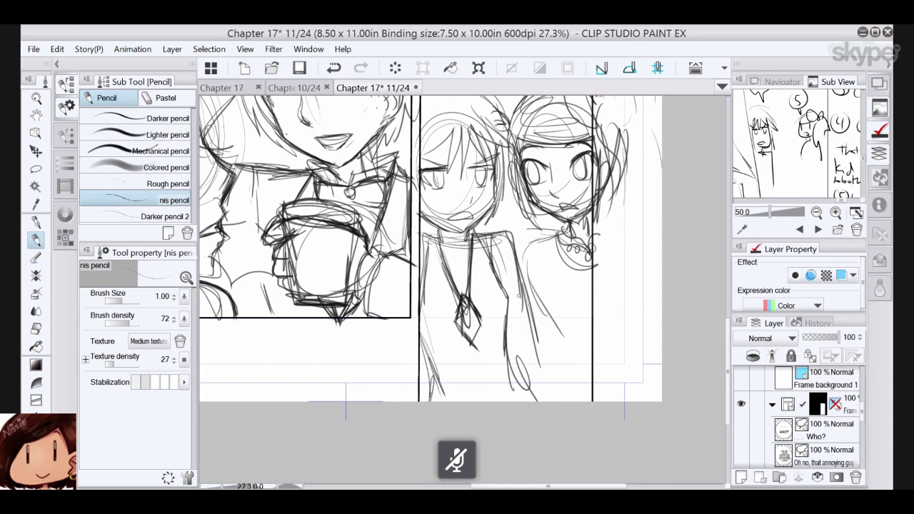
- Sketch the overlapping forearms between the two figures and the left figure's outer arm near the panel's lower edge
left_click_drag(509, 333, 531, 382)
mouse_move(520, 295)
left_mouse_down()
mouse_move(522, 371)
mouse_move(537, 350)
mouse_move(570, 401)
left_mouse_up()
left_click_drag(417, 333, 432, 403)
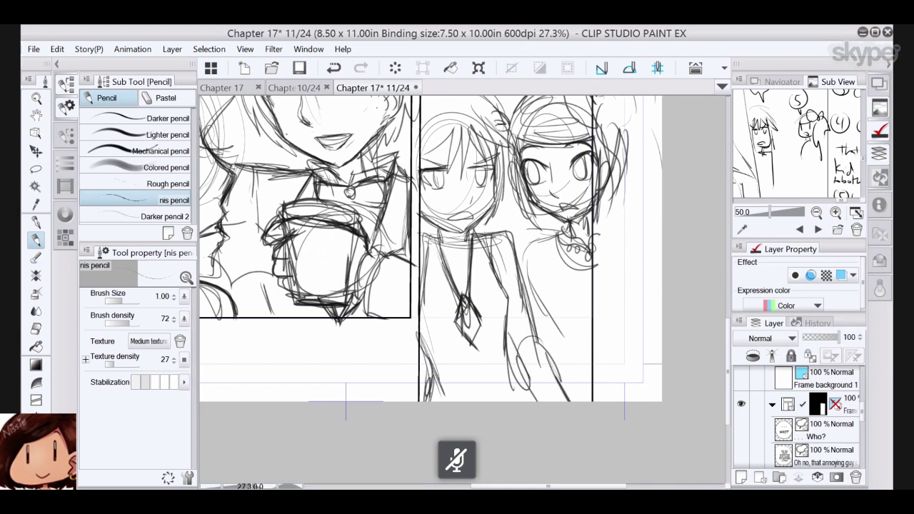
left_click_drag(419, 307, 428, 350)
- Draw a small anger mark on the upper part of the left figure's hair
scroll(433, 309, "up", 3)
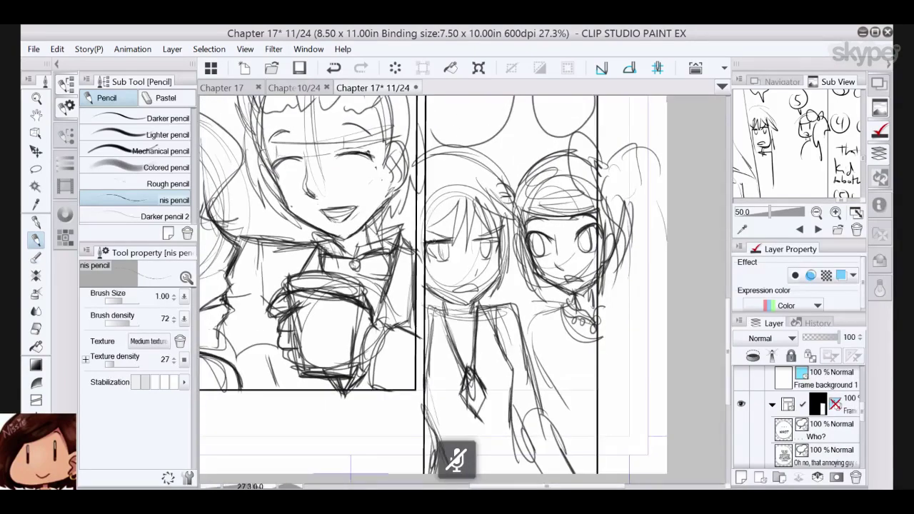
left_click(443, 161)
left_click_drag(431, 162, 450, 170)
left_click_drag(433, 173, 455, 182)
- Sketch the right figure's inner arm line, elbow, chest contour and torso down the panel
left_click_drag(476, 149, 418, 105)
left_click_drag(466, 270, 478, 345)
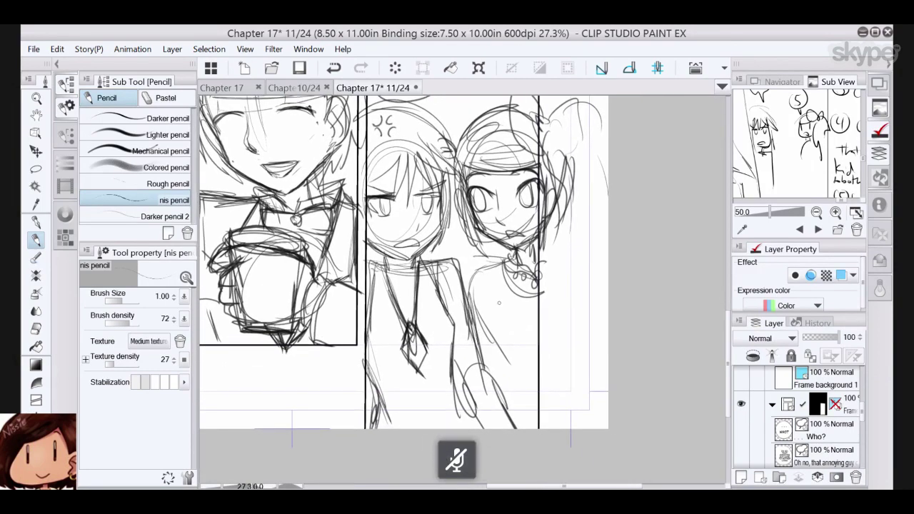
mouse_move(500, 303)
left_mouse_down()
mouse_move(510, 345)
mouse_move(533, 363)
left_mouse_up()
left_click_drag(492, 269, 507, 318)
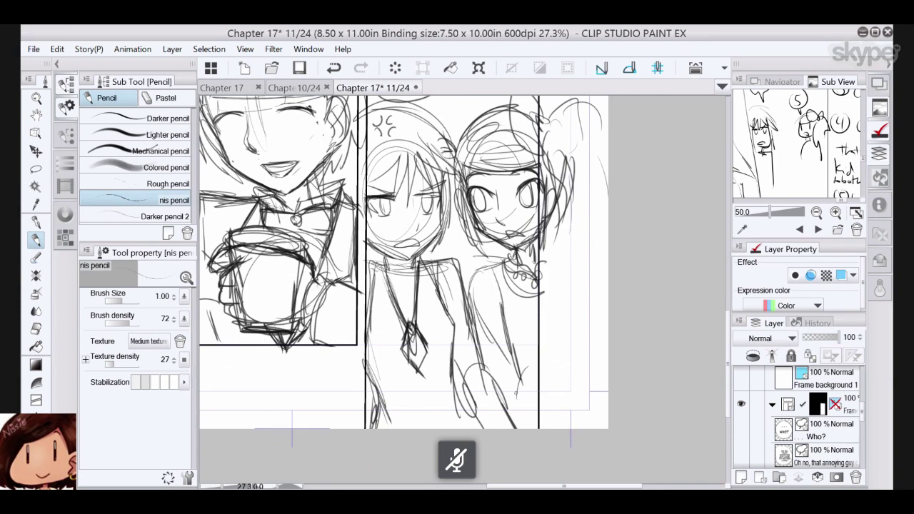
left_click_drag(511, 394, 536, 314)
mouse_move(522, 319)
left_mouse_down()
mouse_move(543, 316)
mouse_move(536, 312)
left_mouse_up()
mouse_move(528, 317)
left_mouse_down()
mouse_move(541, 301)
mouse_move(529, 314)
left_mouse_up()
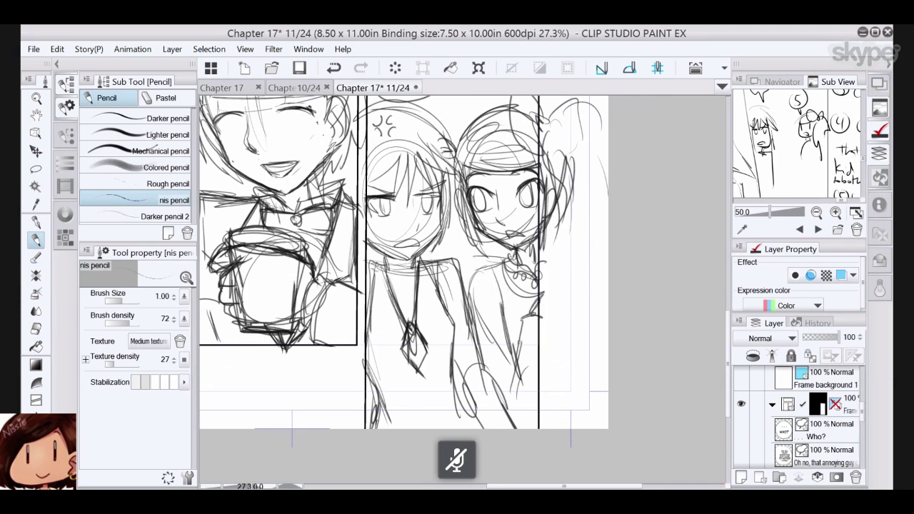
left_click_drag(479, 327, 490, 387)
mouse_move(501, 336)
left_mouse_down()
mouse_move(528, 396)
mouse_move(514, 426)
mouse_move(528, 431)
left_mouse_up()
- Tint page 11's sketch layer blue with the Layer color effect and save the page
left_click_drag(516, 189, 632, 289)
scroll(544, 277, "down", 4)
scroll(550, 275, "down", 4)
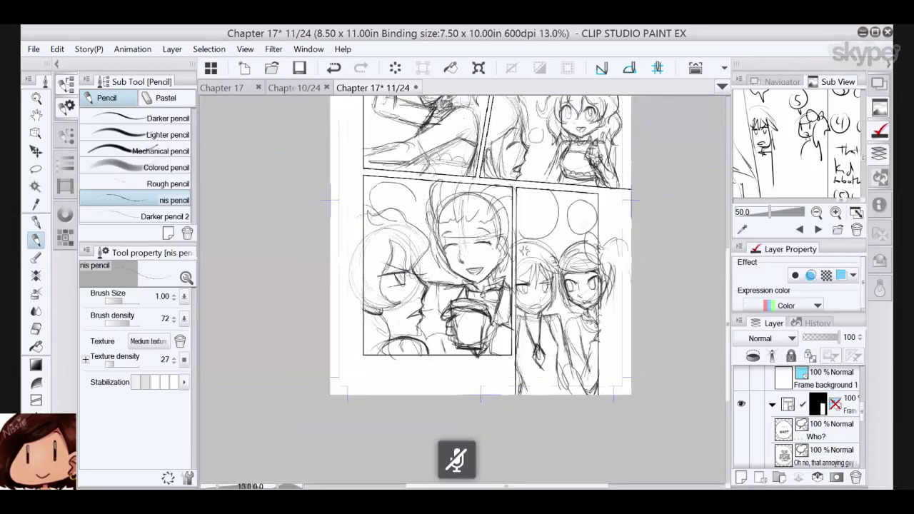
left_click_drag(548, 357, 493, 448)
scroll(493, 457, "up", 2)
left_click_drag(457, 300, 438, 327)
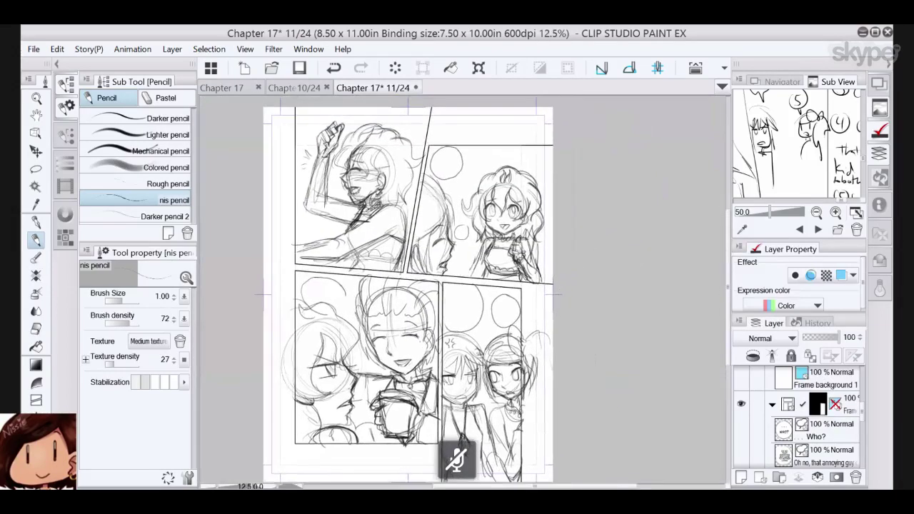
left_click(303, 67)
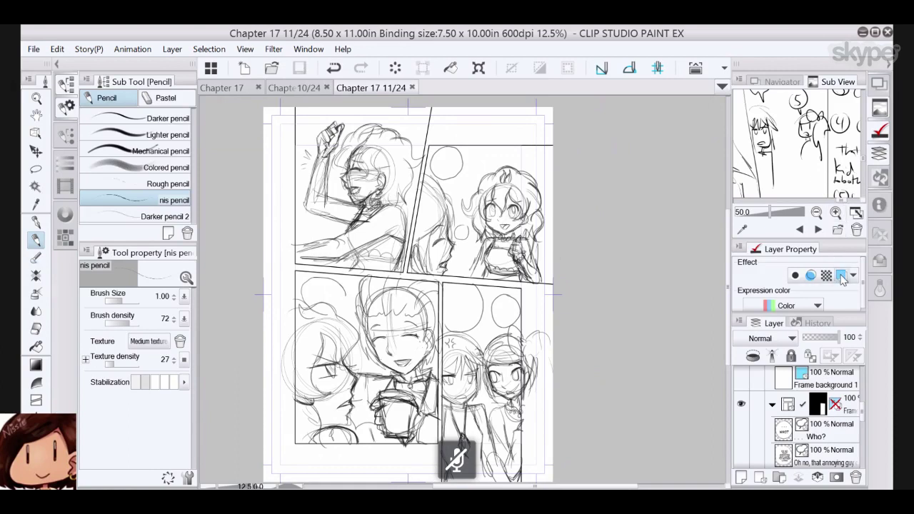
left_click(842, 275)
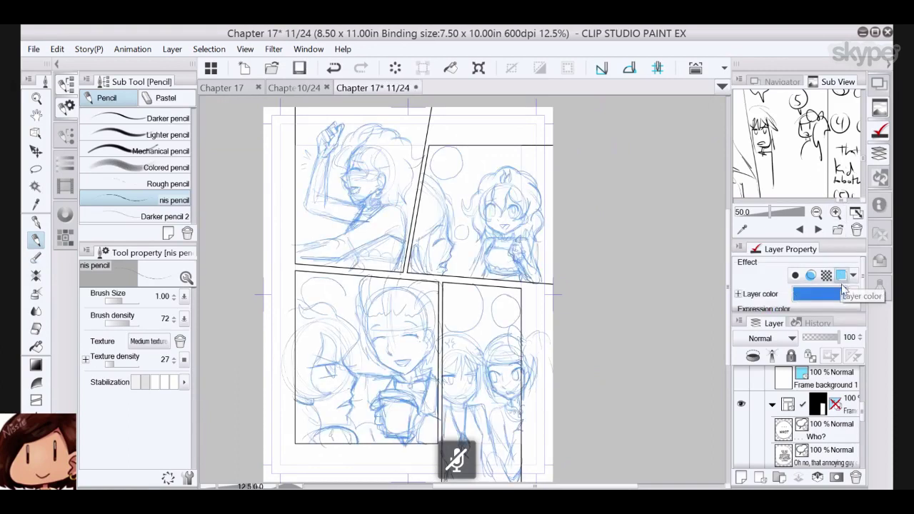
left_click(300, 68)
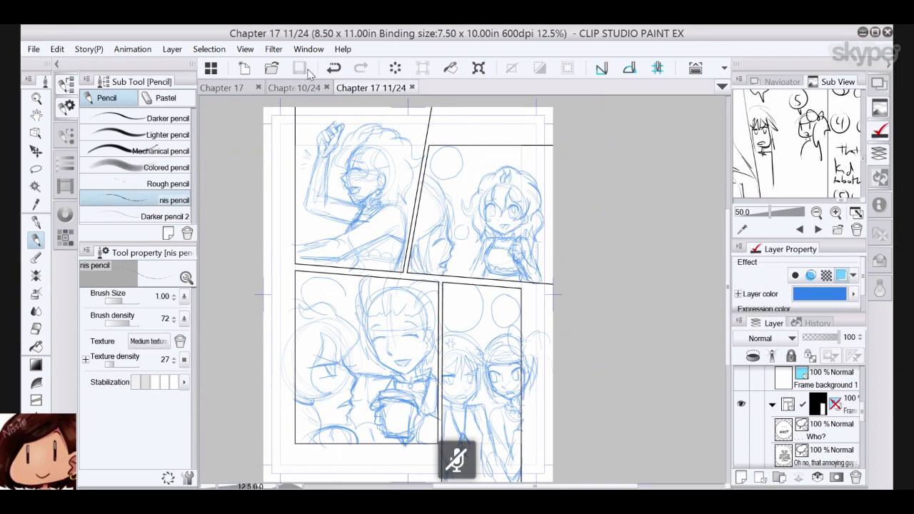
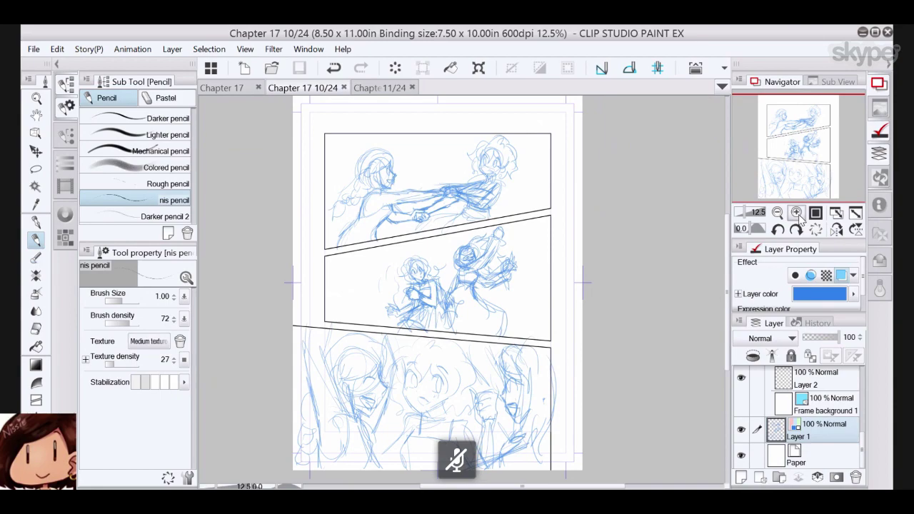
- On page 10, add a new vector layer above Layer 2 in the first panel's frame folder
left_click(798, 214)
left_click(798, 213)
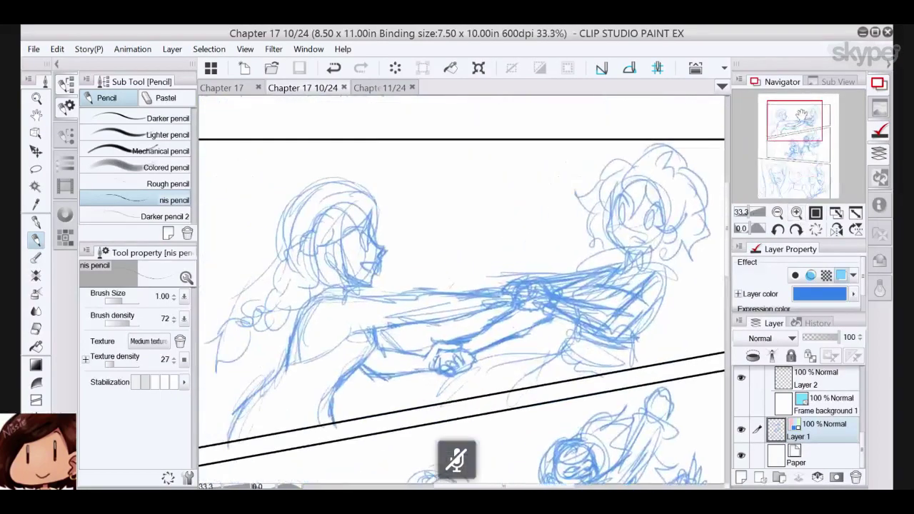
left_click(801, 214)
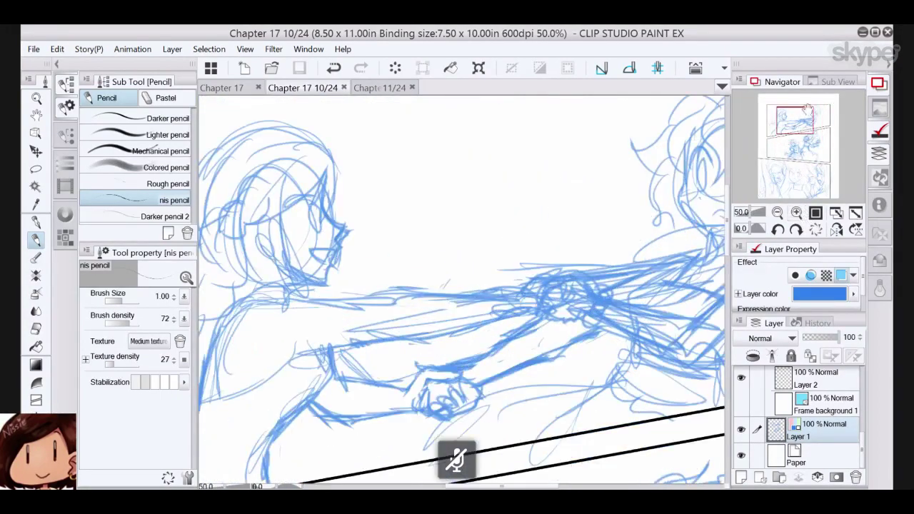
left_click_drag(801, 127, 790, 124)
left_click(797, 214)
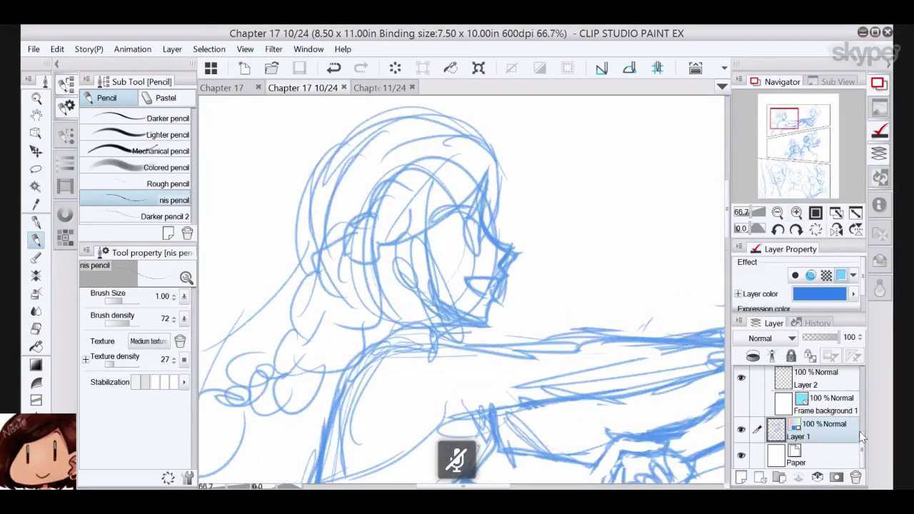
scroll(850, 429, "up", 3)
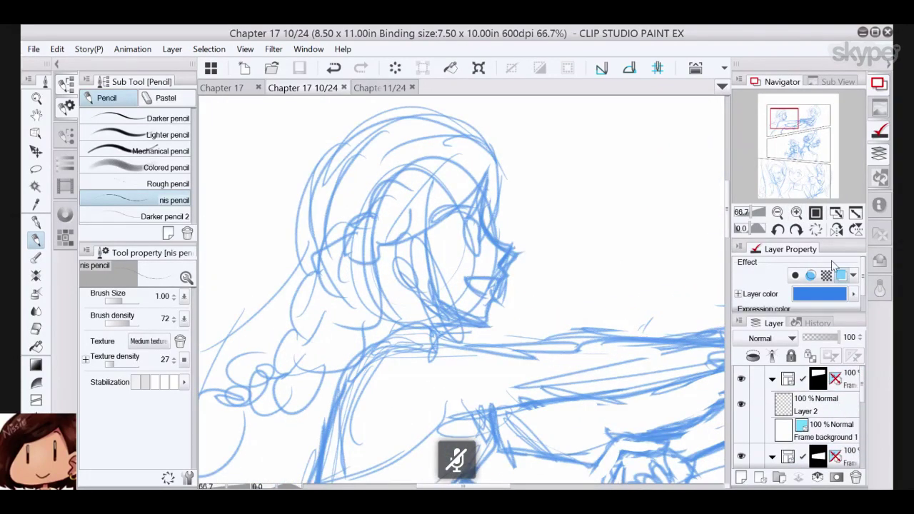
left_click(806, 418)
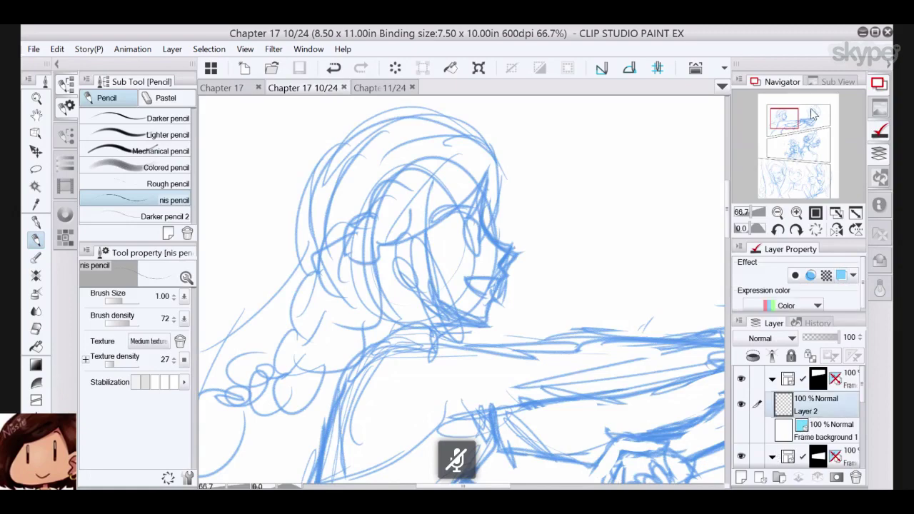
left_click_drag(783, 121, 782, 120)
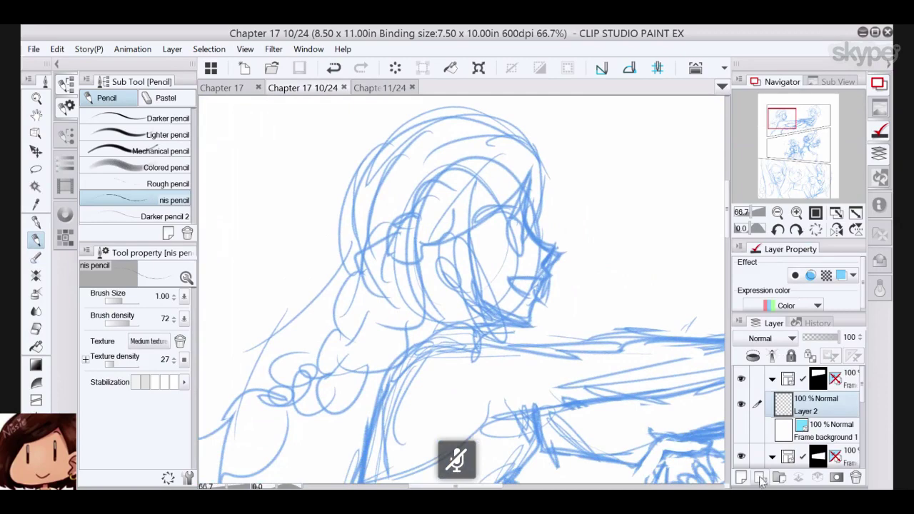
left_click(760, 476)
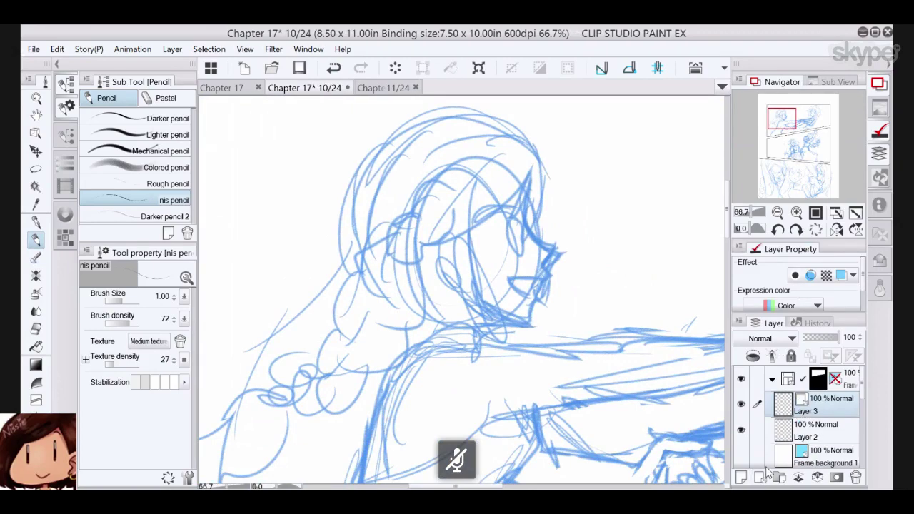
- Ink the left character's pointed fringe strands and side-swept bangs over the blue sketch with the maru pen
key("p")
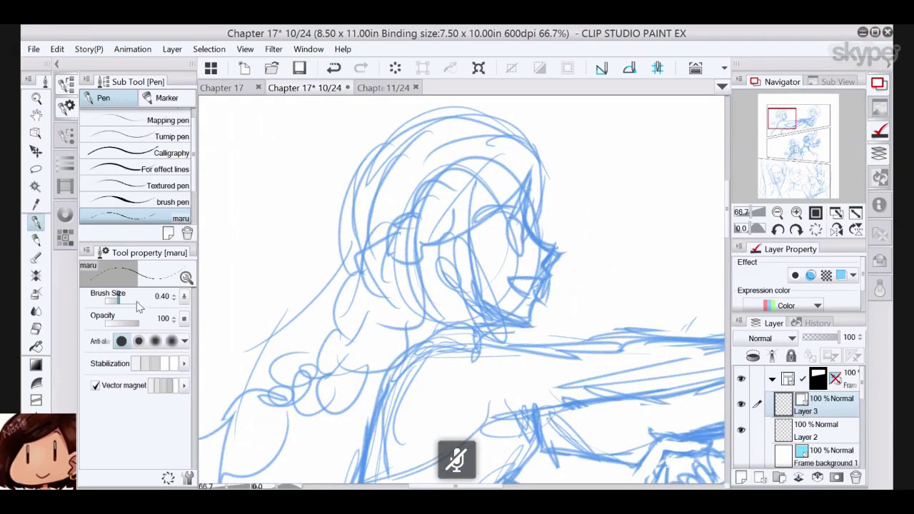
left_click_drag(785, 120, 787, 119)
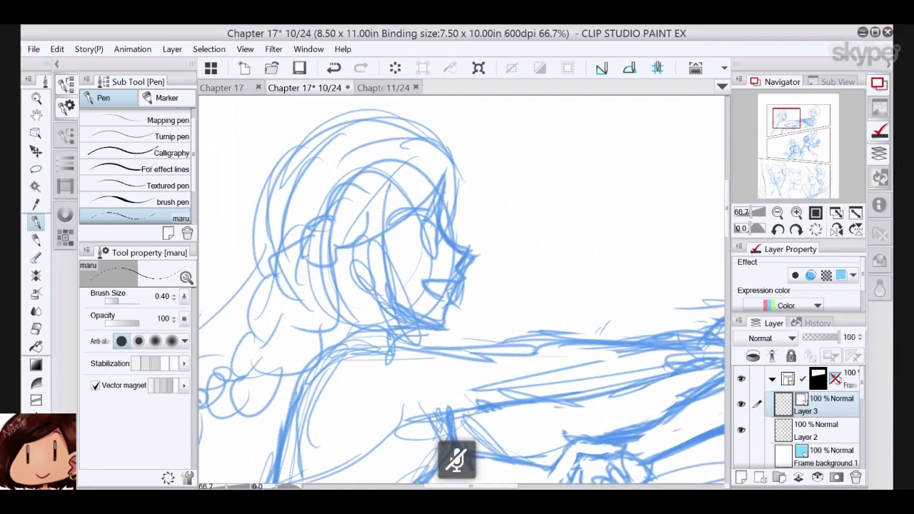
left_click(798, 213)
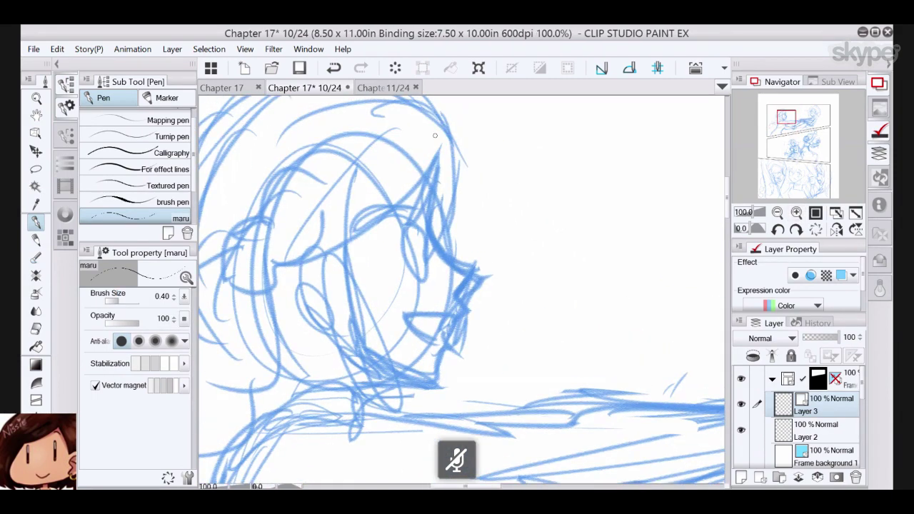
left_click_drag(435, 135, 452, 154)
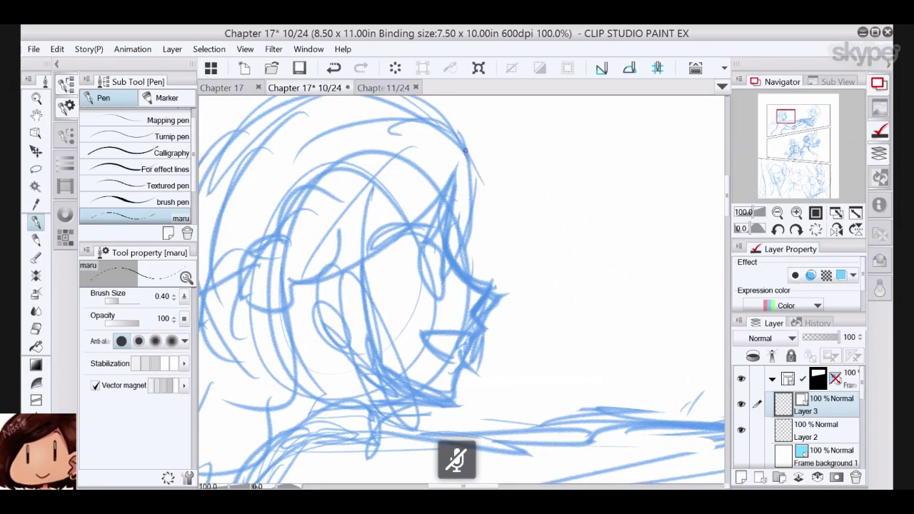
left_click_drag(465, 151, 443, 263)
mouse_move(455, 171)
left_mouse_down()
mouse_move(449, 275)
mouse_move(444, 207)
left_mouse_up()
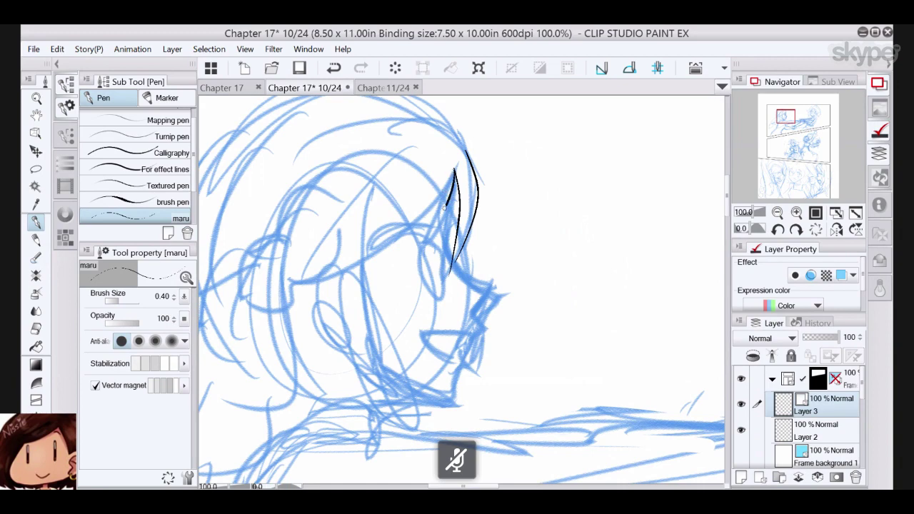
mouse_move(420, 253)
left_mouse_down()
mouse_move(435, 178)
mouse_move(393, 236)
mouse_move(291, 282)
left_mouse_up()
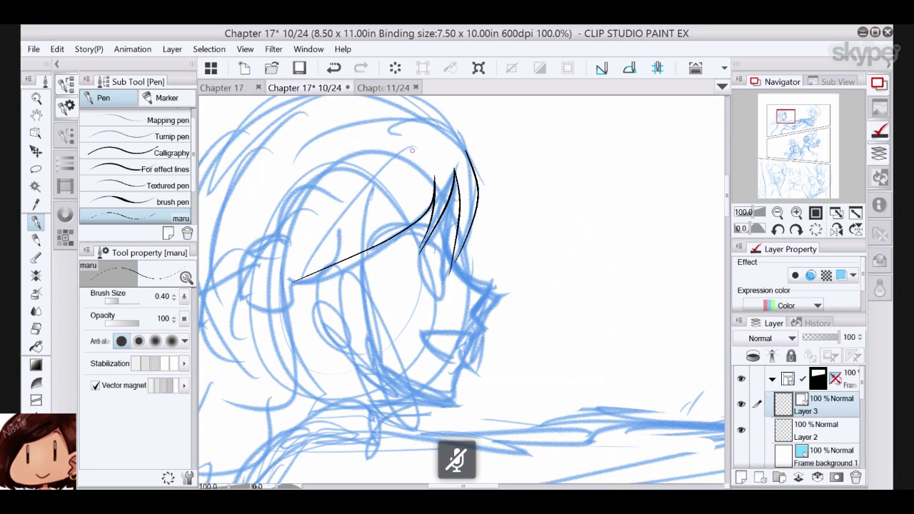
mouse_move(409, 149)
left_mouse_down()
mouse_move(373, 176)
mouse_move(293, 280)
left_mouse_up()
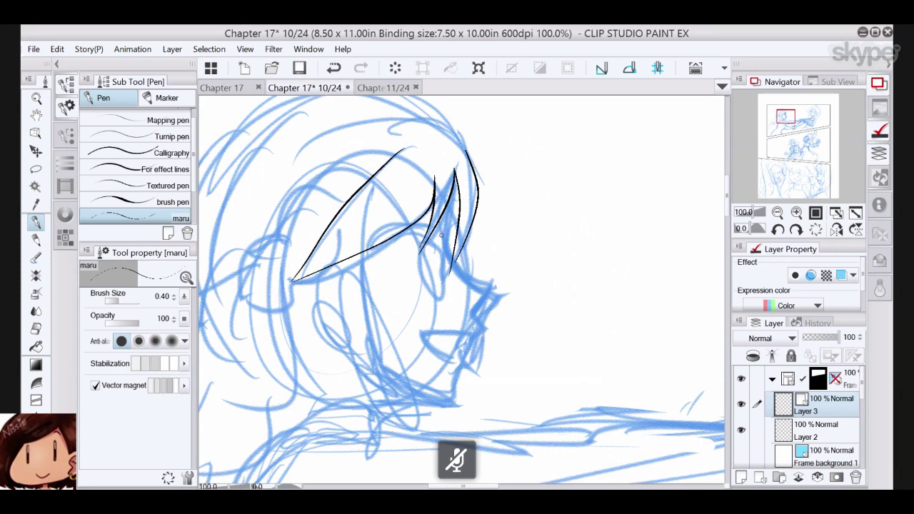
- Ink the left character's eyebrow, thick upper lashes, lower lid and iris, undoing unwanted strokes
mouse_move(440, 240)
left_mouse_down()
mouse_move(397, 257)
mouse_move(441, 241)
mouse_move(425, 234)
mouse_move(397, 258)
mouse_move(397, 239)
mouse_move(450, 238)
mouse_move(393, 227)
mouse_move(367, 244)
mouse_move(401, 260)
mouse_move(382, 278)
mouse_move(444, 283)
left_mouse_up()
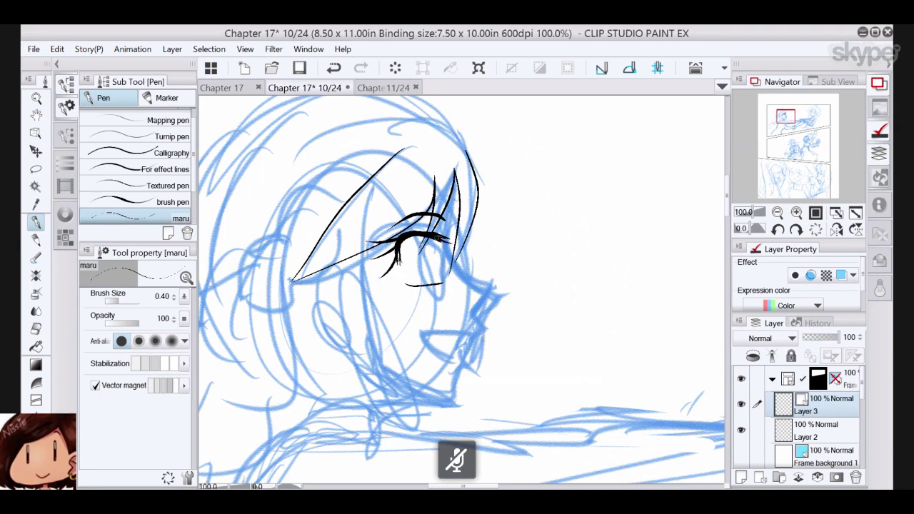
mouse_move(441, 243)
left_mouse_down()
mouse_move(425, 283)
mouse_move(417, 237)
mouse_move(428, 279)
mouse_move(418, 238)
mouse_move(439, 258)
mouse_move(425, 250)
left_mouse_up()
key("ctrl+z")
key("ctrl+z")
- Ink the face profile from forehead to nose, replace the first nose line with a shorter one, and outline the open mouth
mouse_move(458, 202)
left_mouse_down()
mouse_move(451, 250)
mouse_move(484, 288)
mouse_move(470, 312)
left_mouse_up()
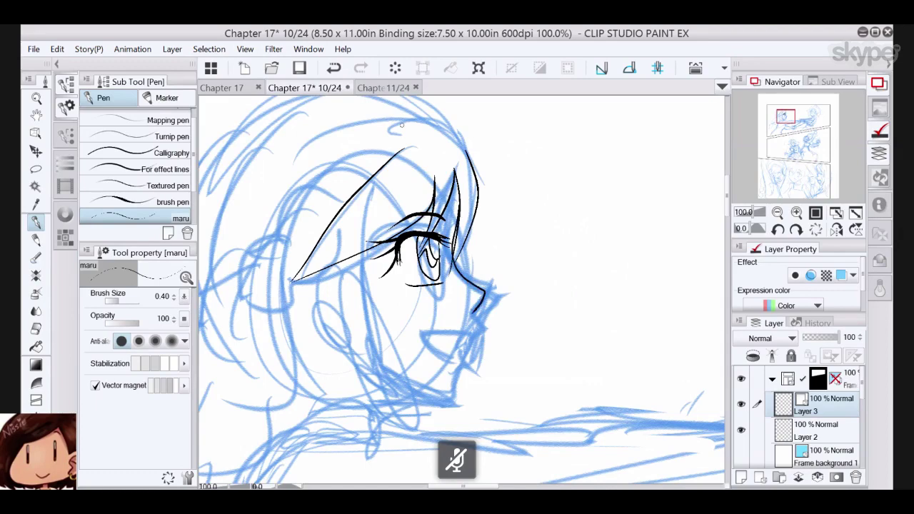
left_click(334, 67)
mouse_move(452, 221)
left_mouse_down()
mouse_move(471, 307)
mouse_move(459, 323)
mouse_move(426, 327)
mouse_move(444, 357)
mouse_move(420, 329)
left_mouse_up()
- Ink the lower lip, chin and jawline, undoing the first attempt and redrawing it
mouse_move(460, 350)
left_mouse_down()
mouse_move(448, 381)
mouse_move(385, 386)
mouse_move(366, 372)
left_mouse_up()
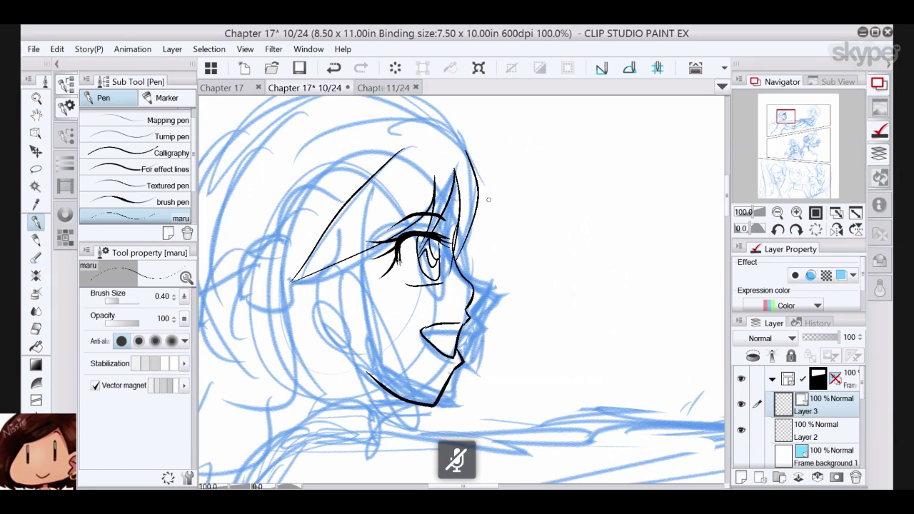
left_click(334, 67)
mouse_move(460, 350)
left_mouse_down()
mouse_move(442, 402)
mouse_move(367, 372)
left_mouse_up()
- Ink the long side lock of hair in front of the ear and the ear with its inner lines
left_click_drag(377, 247, 369, 364)
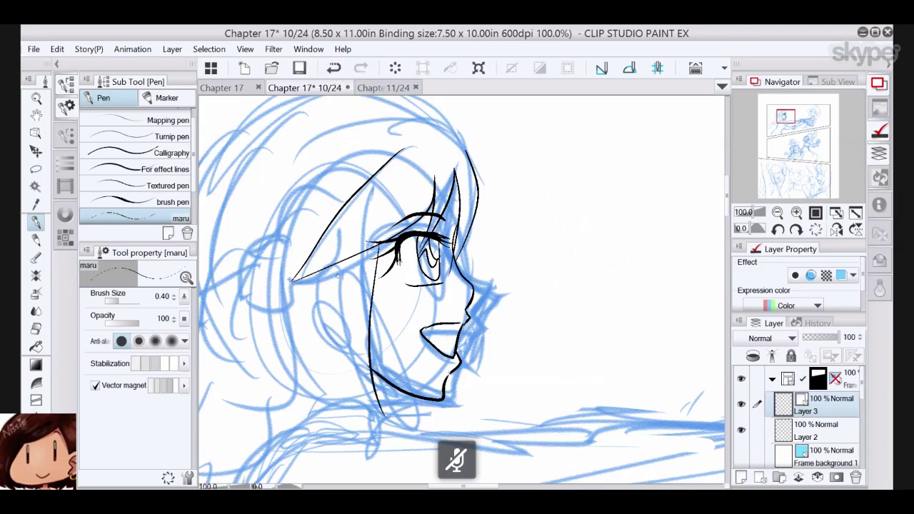
left_click_drag(338, 269, 389, 429)
mouse_move(337, 284)
left_mouse_down()
mouse_move(335, 334)
mouse_move(329, 301)
mouse_move(335, 315)
left_mouse_up()
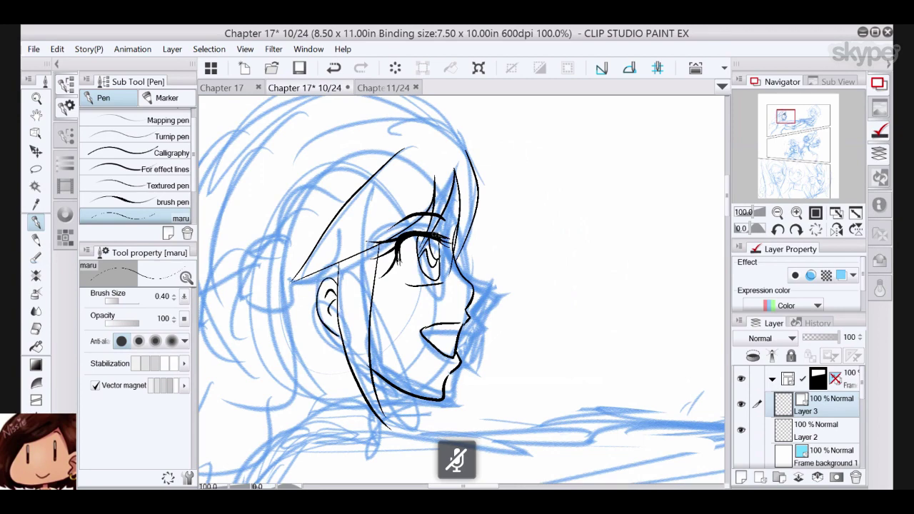
- Ink the left character's outer hair contour from the forehead over the crown to the nape, plus the first braid curves near the temple
mouse_move(426, 231)
left_mouse_down()
mouse_move(400, 232)
mouse_move(393, 252)
left_mouse_up()
mouse_move(464, 301)
left_mouse_down()
mouse_move(443, 329)
mouse_move(424, 327)
mouse_move(455, 346)
left_mouse_up()
mouse_move(457, 292)
left_mouse_down()
mouse_move(504, 343)
mouse_move(536, 398)
left_mouse_up()
mouse_move(544, 266)
left_mouse_down()
mouse_move(478, 195)
mouse_move(265, 345)
mouse_move(271, 403)
mouse_move(323, 326)
left_mouse_up()
mouse_move(447, 230)
left_mouse_down()
mouse_move(435, 249)
mouse_move(406, 266)
mouse_move(383, 265)
mouse_move(364, 304)
left_mouse_up()
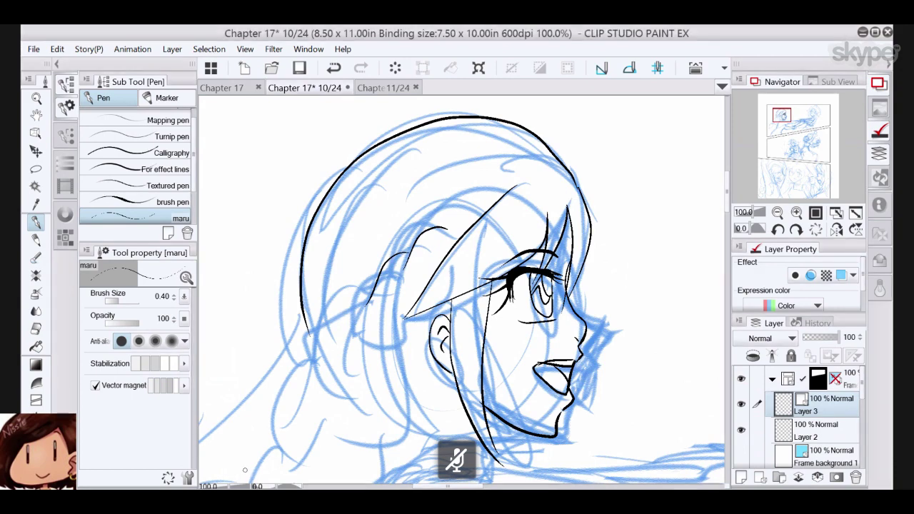
- Ink the crossing strands of the braid's start above the ear and the hair locks at the back of the head
left_click_drag(245, 470, 264, 383)
mouse_move(453, 163)
left_mouse_down()
mouse_move(435, 189)
mouse_move(449, 186)
mouse_move(442, 205)
mouse_move(403, 214)
mouse_move(419, 181)
mouse_move(406, 229)
mouse_move(380, 233)
left_mouse_up()
mouse_move(395, 199)
left_mouse_down()
mouse_move(376, 205)
mouse_move(366, 226)
mouse_move(388, 245)
left_mouse_up()
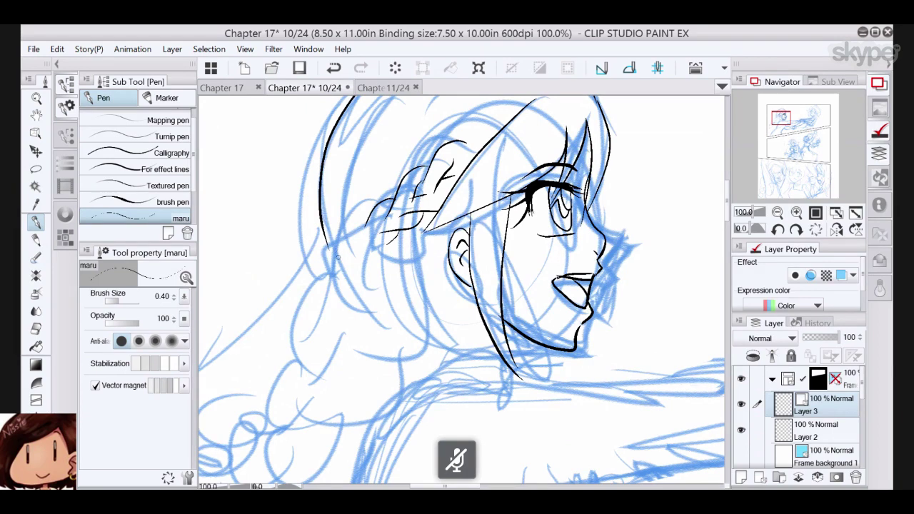
left_click_drag(327, 239, 344, 276)
mouse_move(351, 190)
left_mouse_down()
mouse_move(351, 256)
mouse_move(328, 249)
mouse_move(334, 318)
left_mouse_up()
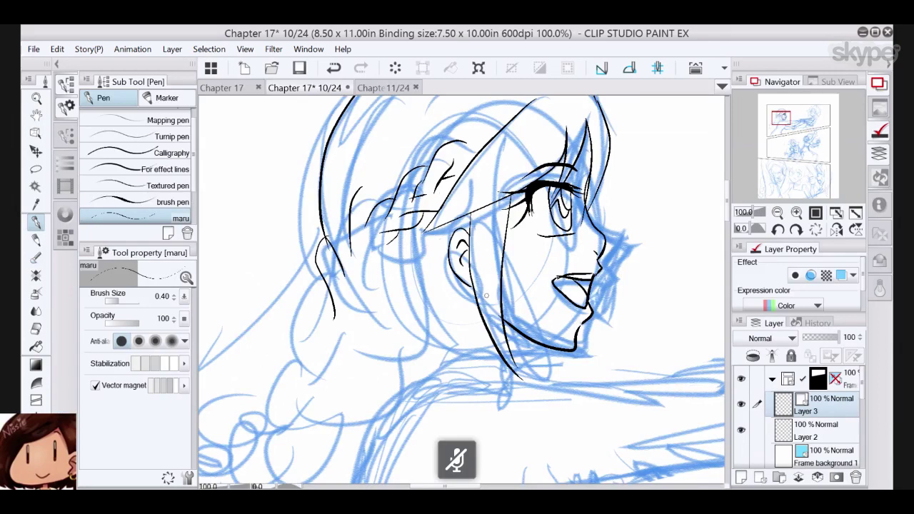
- Ink the upper braid segments from below the ear to the shoulder, with inner strand lines
mouse_move(641, 181)
left_mouse_down()
mouse_move(633, 288)
mouse_move(602, 255)
mouse_move(590, 293)
mouse_move(641, 210)
mouse_move(676, 121)
left_mouse_up()
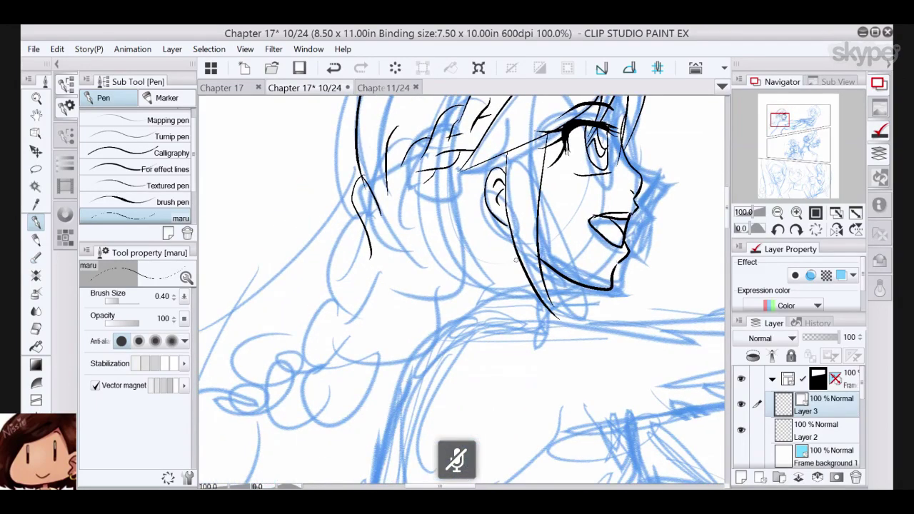
mouse_move(516, 260)
left_mouse_down()
mouse_move(456, 298)
mouse_move(387, 297)
left_mouse_up()
left_click_drag(462, 207, 398, 277)
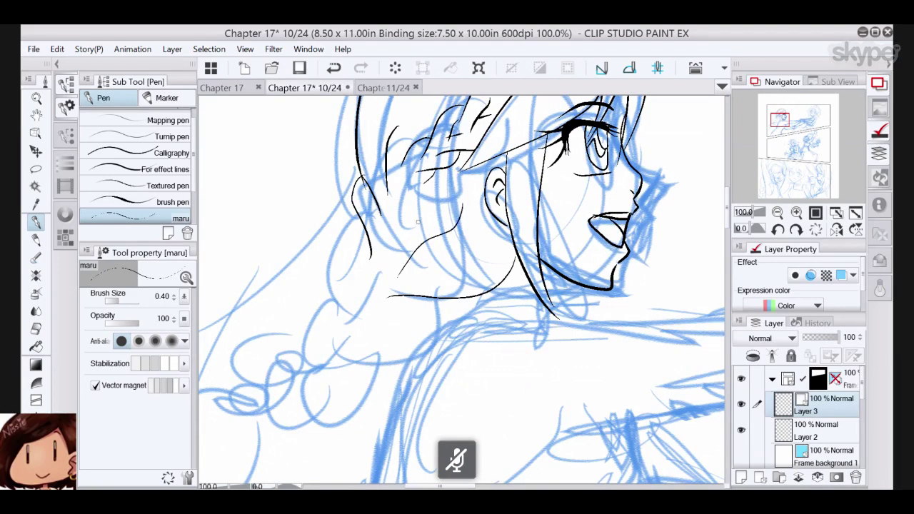
mouse_move(427, 202)
left_mouse_down()
mouse_move(413, 240)
mouse_move(389, 214)
mouse_move(386, 269)
left_mouse_up()
mouse_move(448, 299)
left_mouse_down()
mouse_move(442, 323)
mouse_move(347, 352)
left_mouse_up()
mouse_move(365, 227)
left_mouse_down()
mouse_move(346, 239)
mouse_move(344, 333)
left_mouse_up()
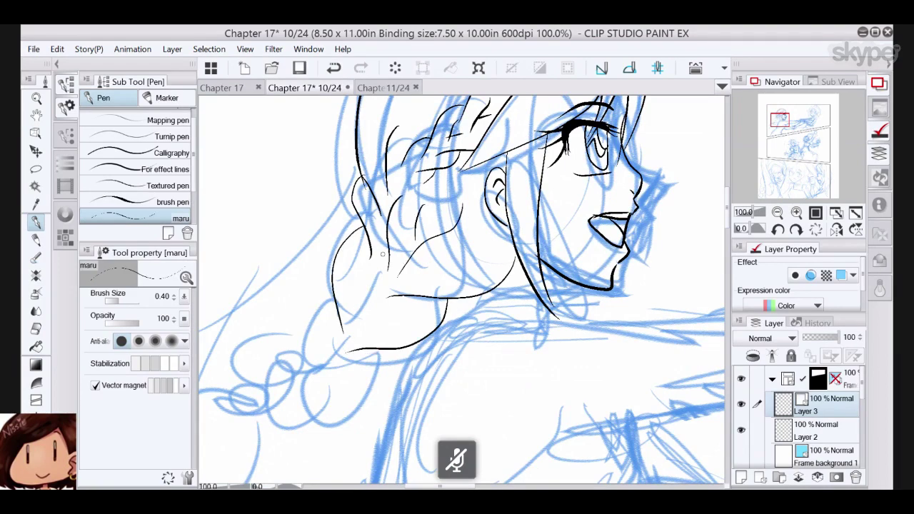
- Ink the overlapping lower segments of the braid, tapering towards its end
mouse_move(366, 256)
left_mouse_down()
mouse_move(364, 321)
mouse_move(326, 359)
left_mouse_up()
mouse_move(386, 350)
left_mouse_down()
mouse_move(382, 362)
mouse_move(308, 391)
left_mouse_up()
mouse_move(334, 310)
left_mouse_down()
mouse_move(310, 324)
mouse_move(301, 372)
left_mouse_up()
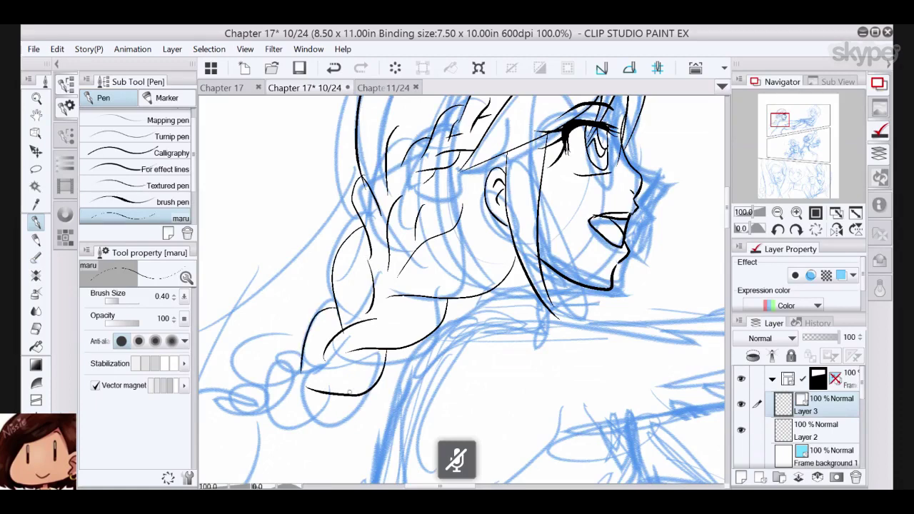
mouse_move(351, 397)
left_mouse_down()
mouse_move(287, 405)
mouse_move(278, 387)
left_mouse_up()
mouse_move(304, 349)
left_mouse_down()
mouse_move(273, 415)
mouse_move(297, 415)
left_mouse_up()
- Ink the hair tie and the loose, curved tail at the end of the braid
left_click_drag(288, 377, 496, 257)
mouse_move(435, 280)
left_mouse_down()
mouse_move(439, 298)
mouse_move(418, 261)
mouse_move(363, 285)
left_mouse_up()
mouse_move(433, 301)
left_mouse_down()
mouse_move(446, 358)
mouse_move(317, 428)
left_mouse_up()
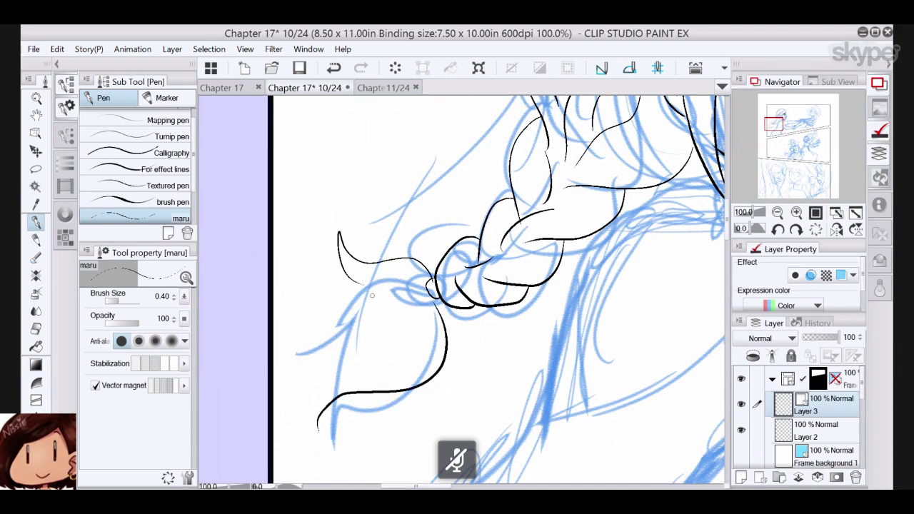
mouse_move(382, 285)
left_mouse_down()
mouse_move(307, 347)
mouse_move(355, 333)
mouse_move(320, 374)
mouse_move(315, 443)
left_mouse_up()
left_click_drag(346, 378, 174, 482)
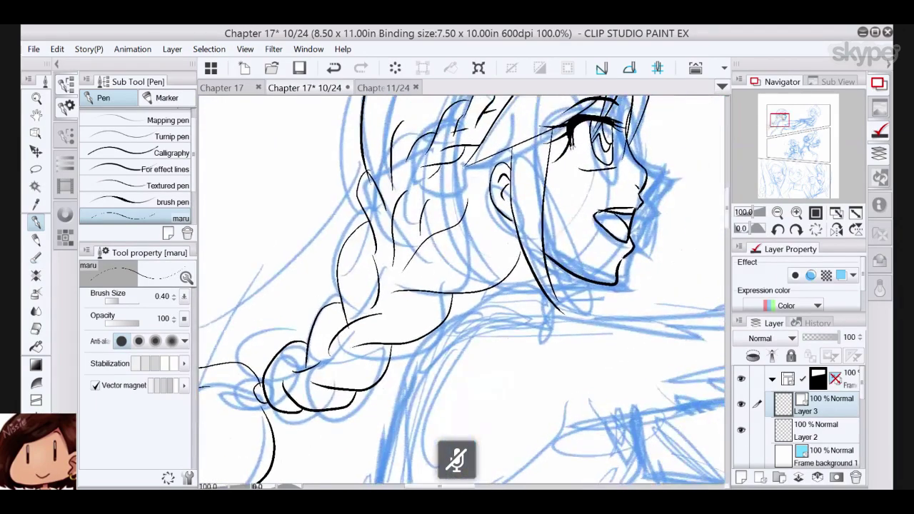
- Add short strand lines where the braid segments overlap, undoing an unwanted stroke
left_click_drag(375, 303, 390, 283)
left_click_drag(355, 317, 359, 305)
mouse_move(329, 348)
left_mouse_down()
mouse_move(356, 332)
mouse_move(308, 370)
mouse_move(332, 379)
mouse_move(311, 387)
mouse_move(298, 354)
left_mouse_up()
mouse_move(266, 388)
left_mouse_down()
mouse_move(274, 368)
mouse_move(277, 379)
left_mouse_up()
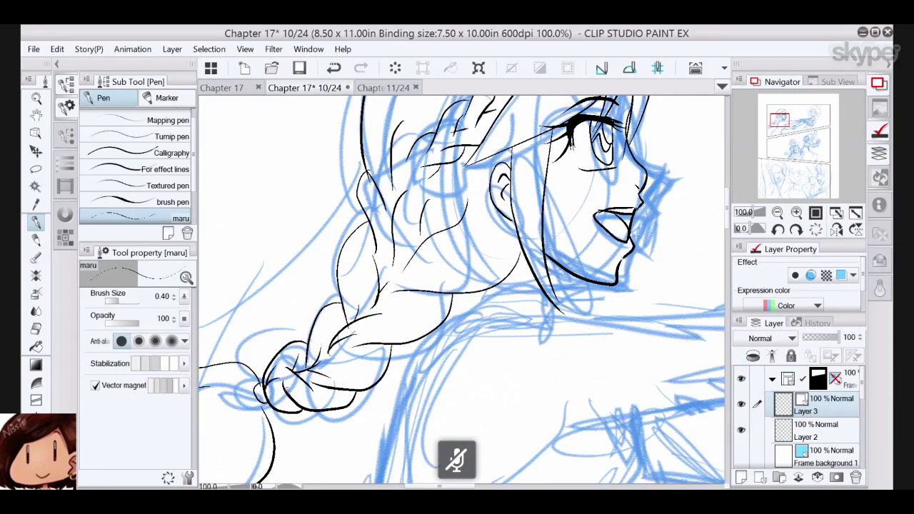
left_click(333, 68)
mouse_move(305, 403)
left_mouse_down()
mouse_move(297, 390)
mouse_move(267, 412)
left_mouse_up()
- Ink the left character's neck line under the jaw and the upper contour of the shoulder and upper arm
mouse_move(520, 305)
left_mouse_down()
mouse_move(477, 364)
mouse_move(404, 307)
mouse_move(423, 223)
mouse_move(414, 265)
left_mouse_up()
left_click_drag(342, 237, 330, 262)
left_click_drag(443, 286, 426, 280)
left_click_drag(320, 245, 267, 231)
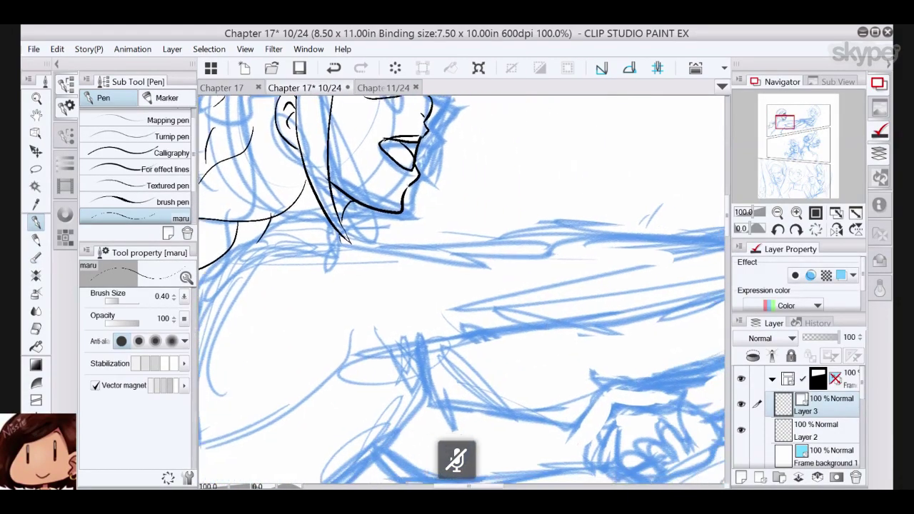
mouse_move(218, 283)
left_mouse_down()
mouse_move(320, 247)
mouse_move(467, 252)
left_mouse_up()
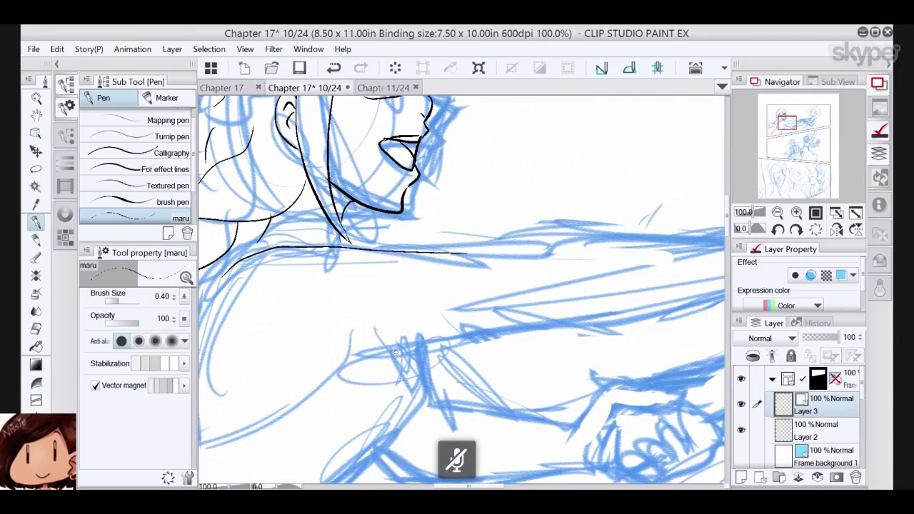
- Ink the underside of the outstretched arm and continue its upper contour to the wrist
left_click_drag(339, 366, 577, 315)
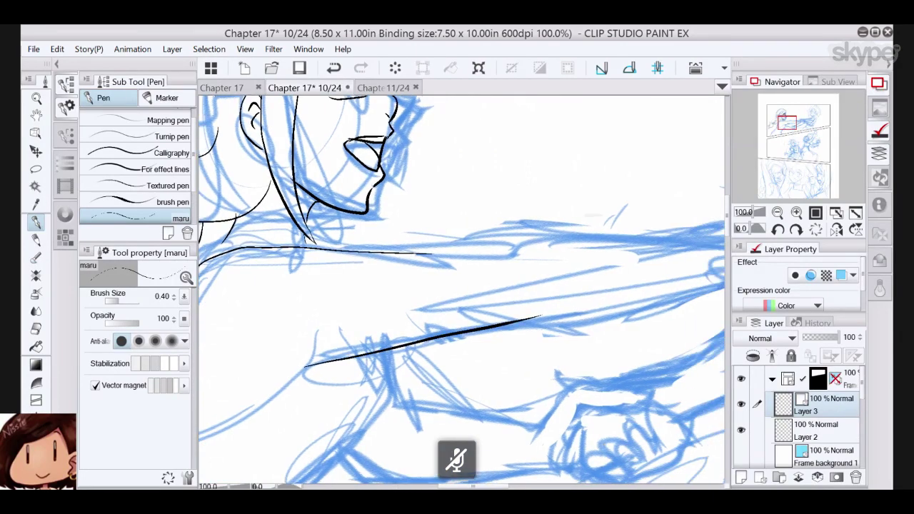
left_click_drag(545, 319, 463, 334)
left_click_drag(349, 270, 694, 248)
mouse_move(456, 333)
left_mouse_down()
mouse_move(690, 287)
mouse_move(616, 256)
mouse_move(417, 277)
left_mouse_up()
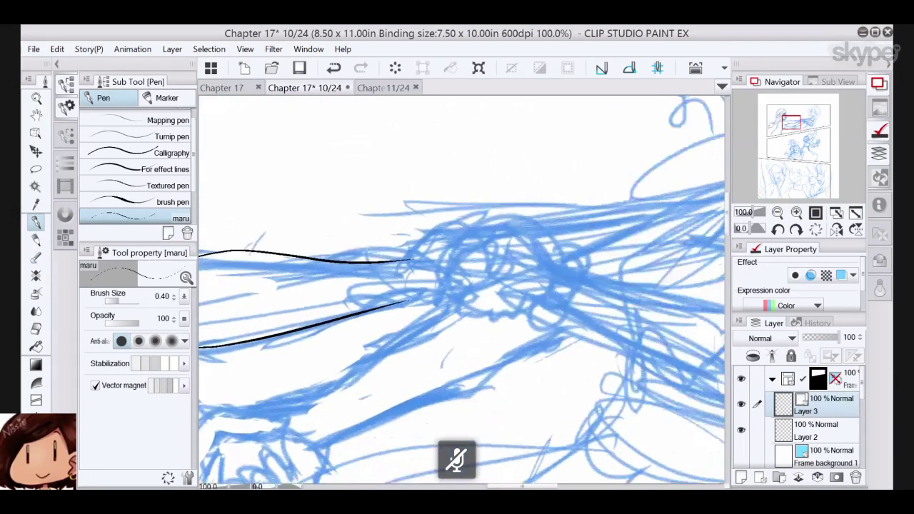
left_click_drag(487, 234, 433, 305)
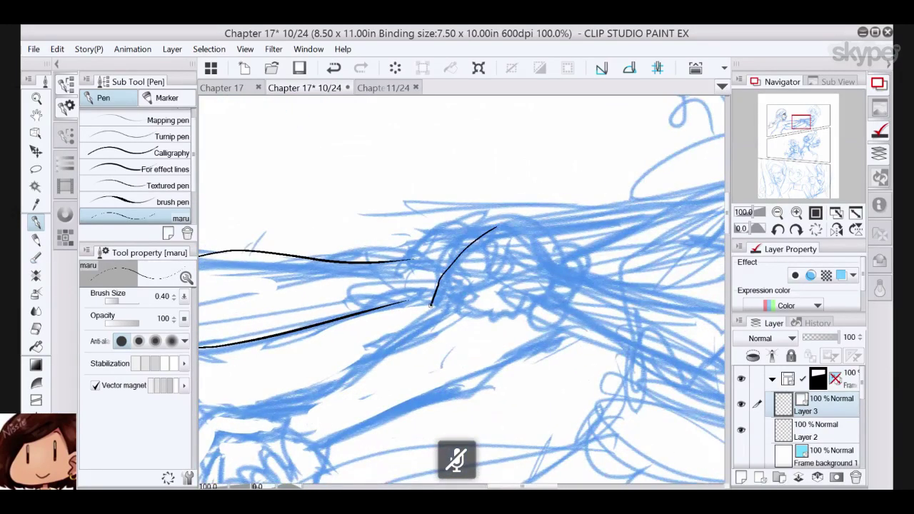
left_click(334, 67)
mouse_move(484, 227)
left_mouse_down()
mouse_move(442, 276)
mouse_move(433, 310)
mouse_move(457, 305)
left_mouse_up()
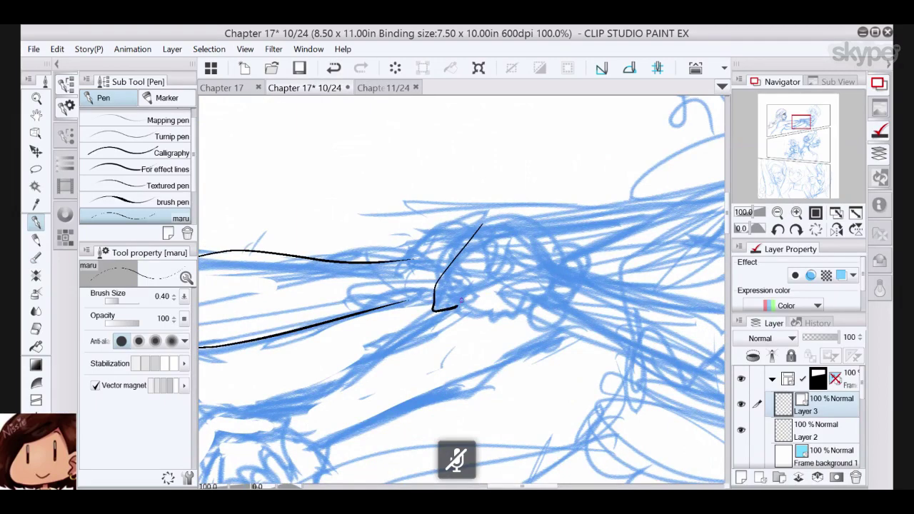
left_click(334, 68)
- Ink the left character's hand with its thumb and lower palm edge, then use the vector eraser at the thumb's overlapping lines
mouse_move(482, 226)
left_mouse_down()
mouse_move(425, 308)
mouse_move(451, 300)
mouse_move(456, 312)
mouse_move(493, 318)
mouse_move(543, 293)
left_mouse_up()
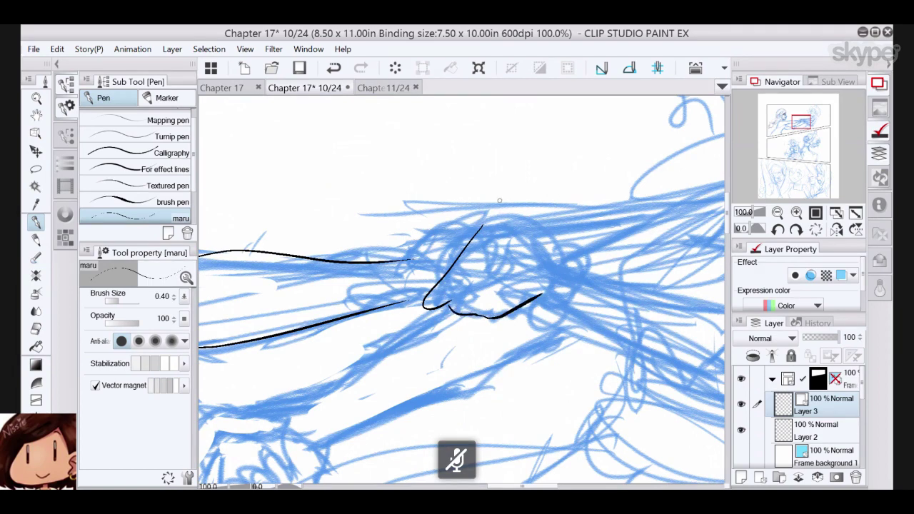
mouse_move(407, 261)
left_mouse_down()
mouse_move(413, 243)
mouse_move(484, 208)
mouse_move(480, 229)
mouse_move(456, 243)
left_mouse_up()
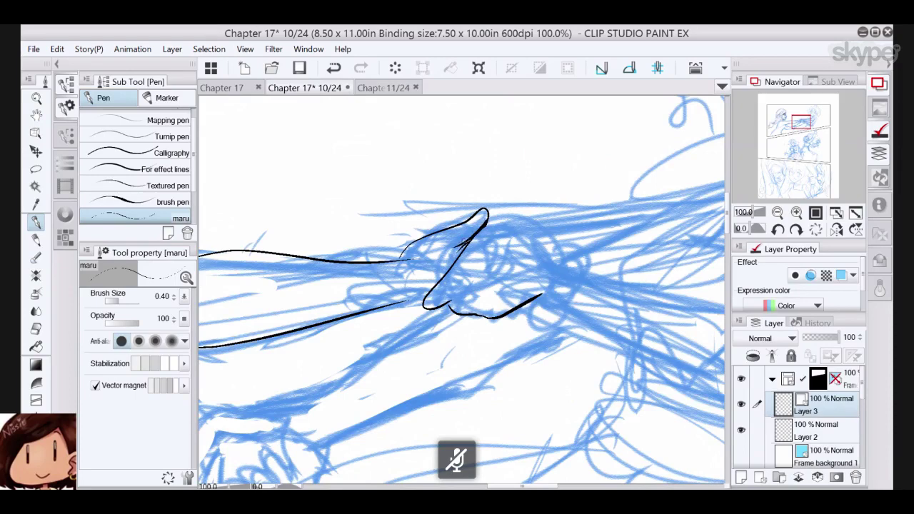
left_click(35, 329)
left_click(132, 178)
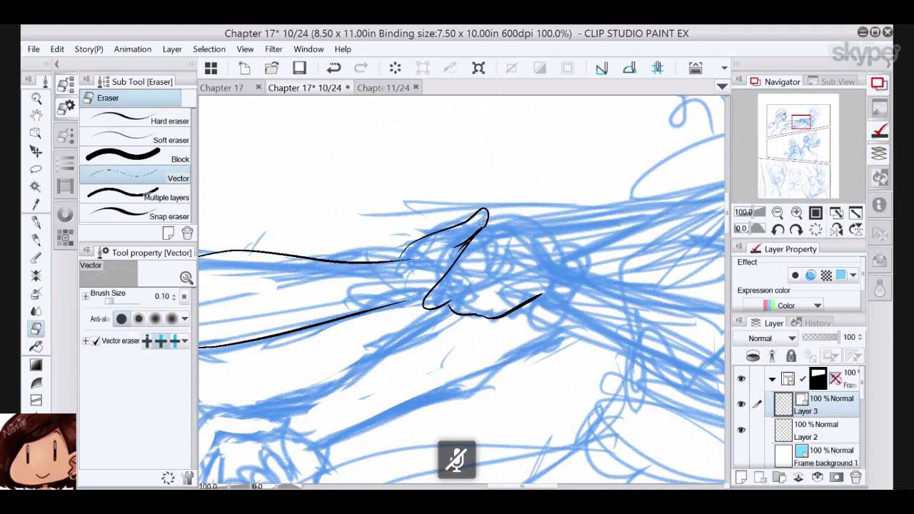
left_click(471, 235)
left_click(36, 222)
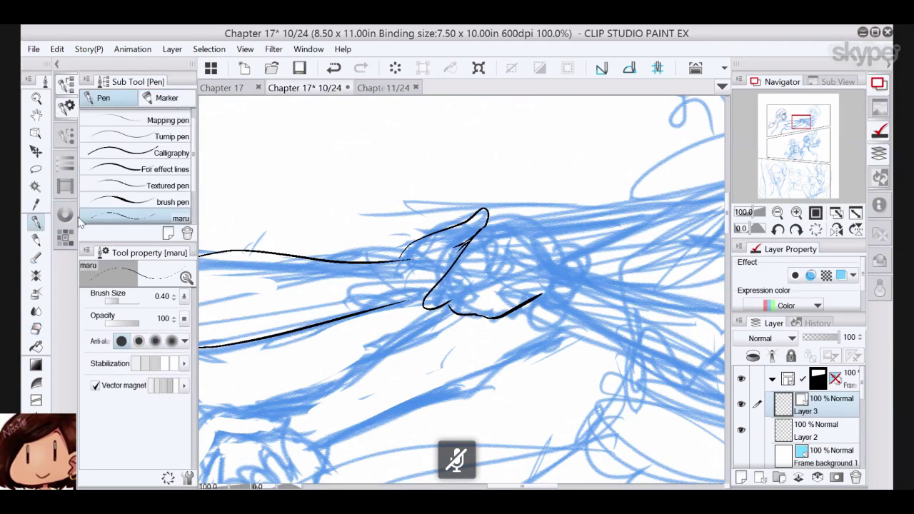
- Ink the upper edge of the clasped hand and a beaded bracelet around the right character's wrist
left_click_drag(493, 223, 360, 215)
left_click_drag(354, 215, 421, 256)
mouse_move(406, 291)
left_mouse_down()
mouse_move(438, 282)
mouse_move(414, 280)
mouse_move(438, 254)
mouse_move(423, 241)
left_mouse_up()
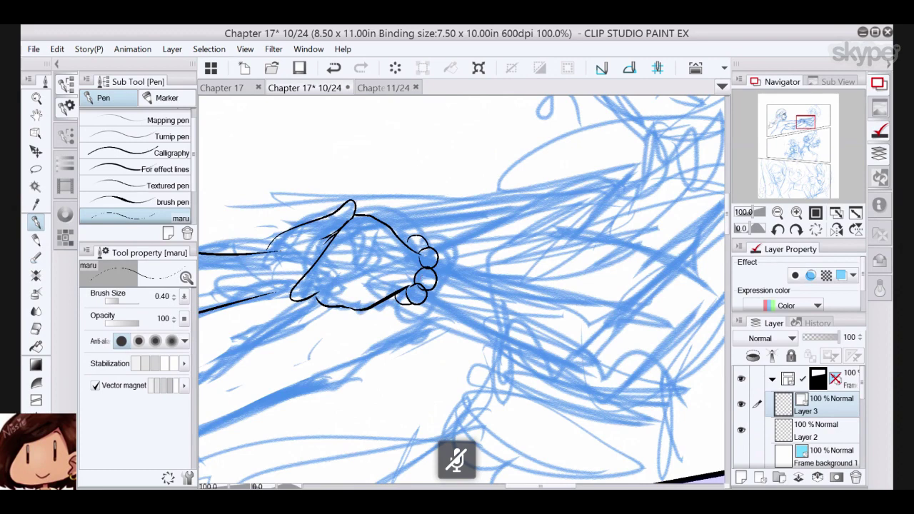
- Ink the right character's near arm from the bracelet through the bent elbow up to the rounded shoulder
left_click_drag(564, 164, 538, 162)
left_click_drag(404, 298, 275, 269)
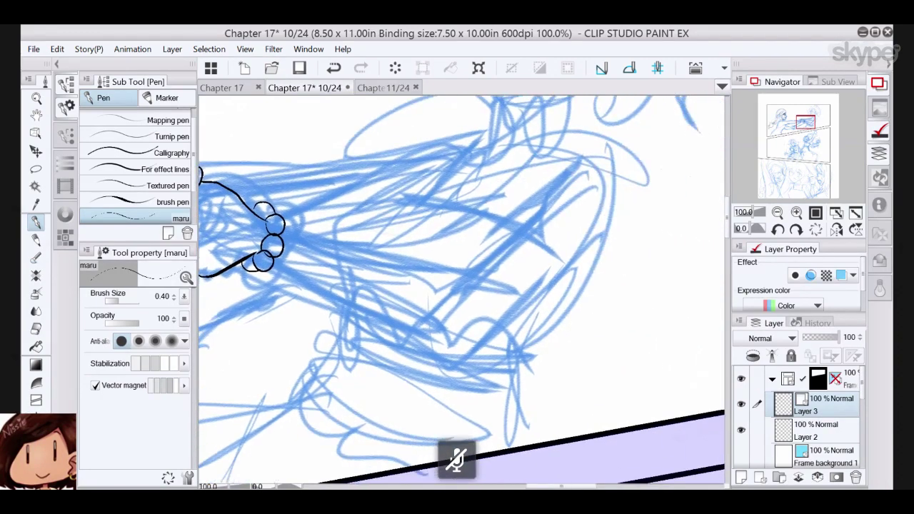
left_click_drag(282, 228, 463, 277)
left_click_drag(273, 266, 473, 348)
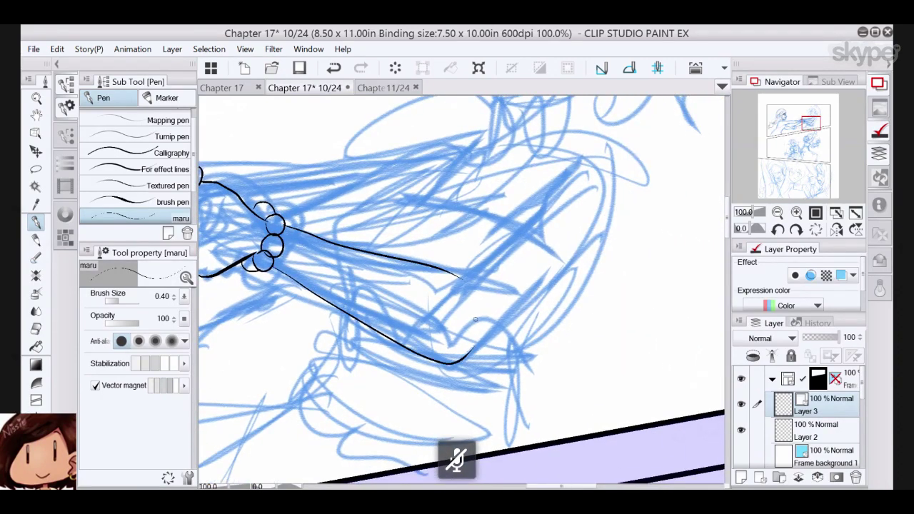
left_click_drag(457, 275, 523, 207)
mouse_move(542, 142)
left_mouse_down()
mouse_move(601, 165)
mouse_move(602, 208)
mouse_move(560, 269)
mouse_move(461, 360)
left_mouse_up()
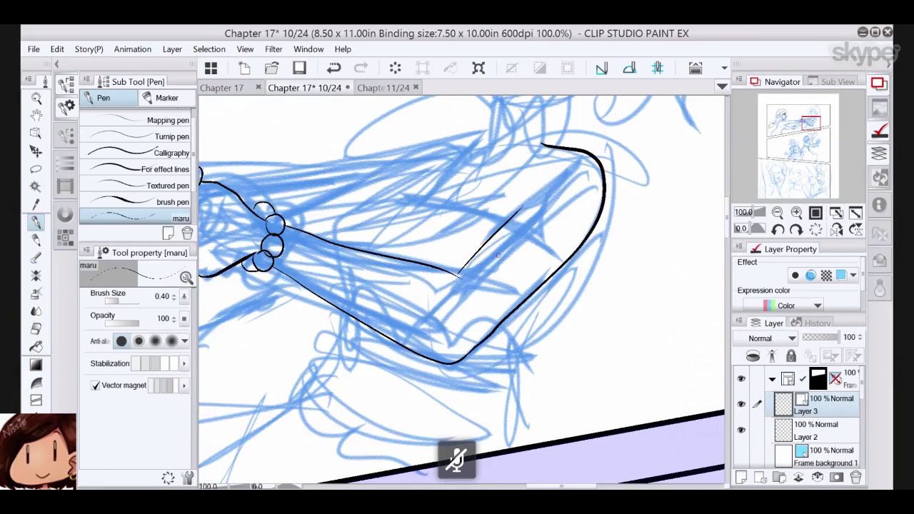
- Ink the right character's chest contour and neckline between the arms, redrawing the first chest curve
left_click_drag(498, 255, 553, 285)
mouse_move(501, 203)
left_mouse_down()
mouse_move(429, 235)
mouse_move(412, 286)
left_mouse_up()
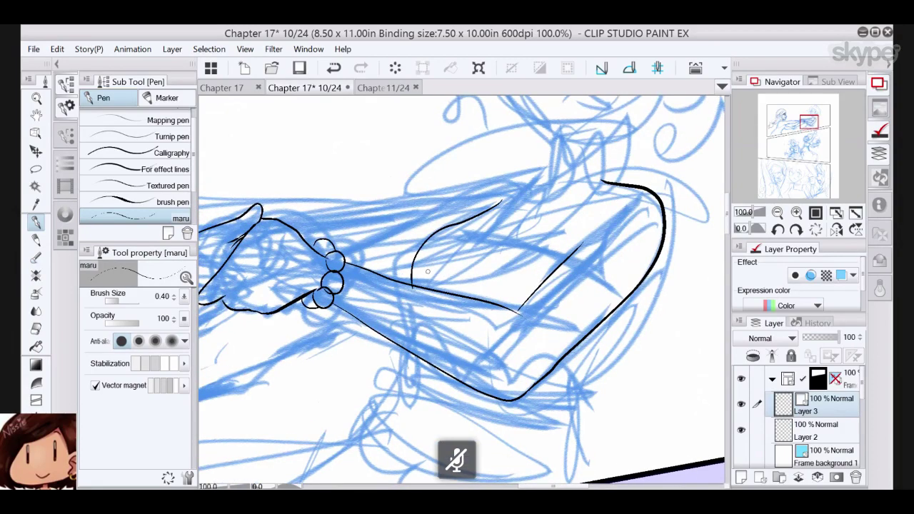
key("ctrl+z")
left_click_drag(502, 205, 419, 286)
left_click_drag(574, 262, 463, 224)
left_click_drag(604, 185, 556, 245)
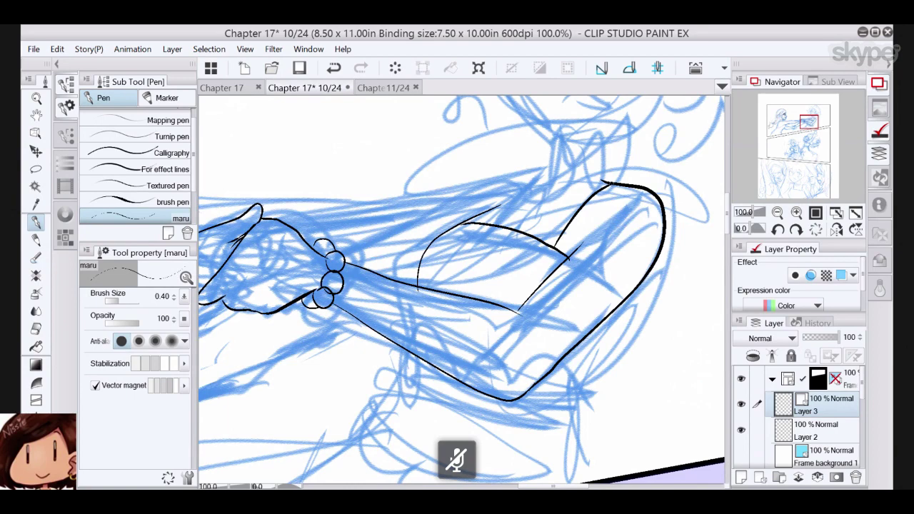
- Ink the right character's face outline from the temple around the chin to the far jaw, replacing the first attempt
left_click_drag(580, 155, 494, 313)
mouse_move(422, 133)
left_mouse_down()
mouse_move(412, 251)
mouse_move(474, 322)
left_mouse_up()
left_click(334, 67)
mouse_move(422, 122)
left_mouse_down()
mouse_move(411, 225)
mouse_move(457, 307)
mouse_move(507, 307)
mouse_move(578, 260)
left_mouse_up()
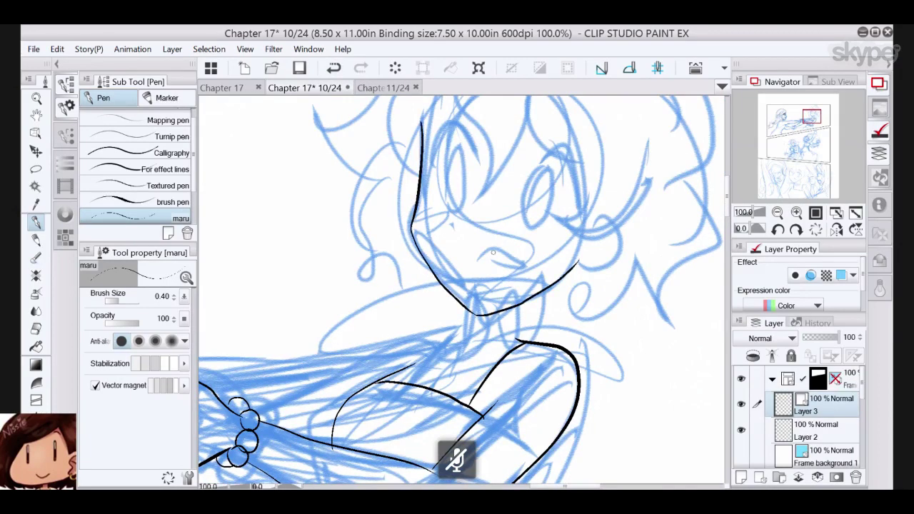
- Ink the right character's neck, far shoulder and far arm down to the bracelet, and double the neckline edge
left_click_drag(466, 313, 463, 346)
left_click_drag(528, 301, 519, 341)
left_click_drag(462, 327, 405, 370)
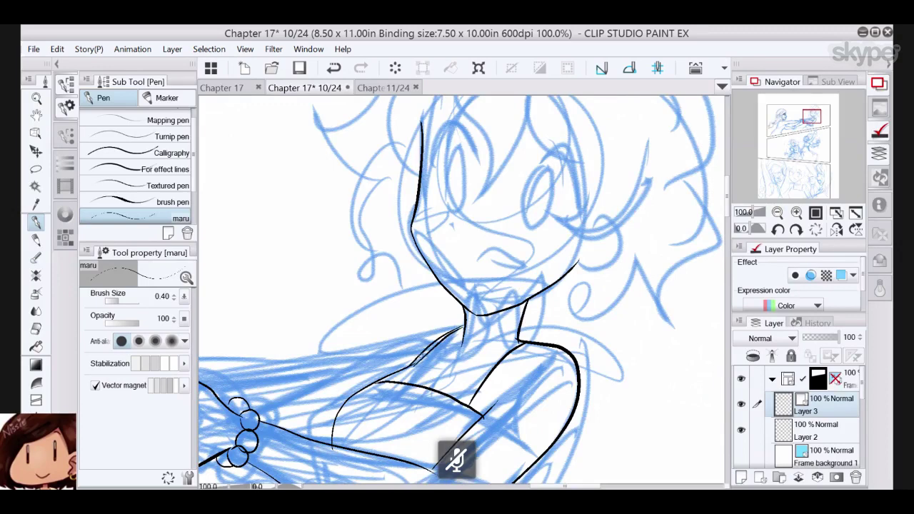
left_click_drag(526, 343, 471, 410)
mouse_move(485, 339)
left_mouse_down()
mouse_move(534, 310)
mouse_move(652, 283)
mouse_move(469, 357)
left_mouse_up()
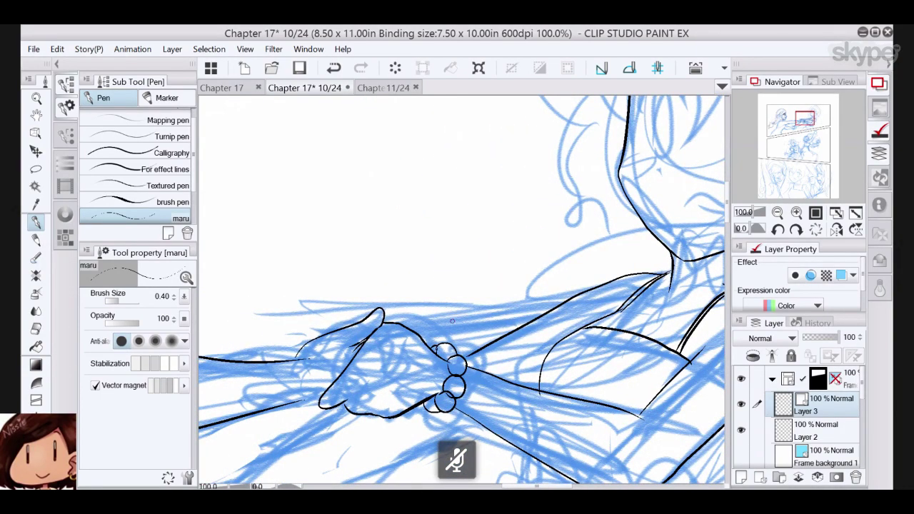
- Ink the right character's back and the front of the waist and hip below the arm, down to the panel border
mouse_move(451, 321)
left_mouse_down()
mouse_move(423, 322)
mouse_move(380, 290)
mouse_move(414, 181)
mouse_move(378, 220)
mouse_move(435, 157)
left_mouse_up()
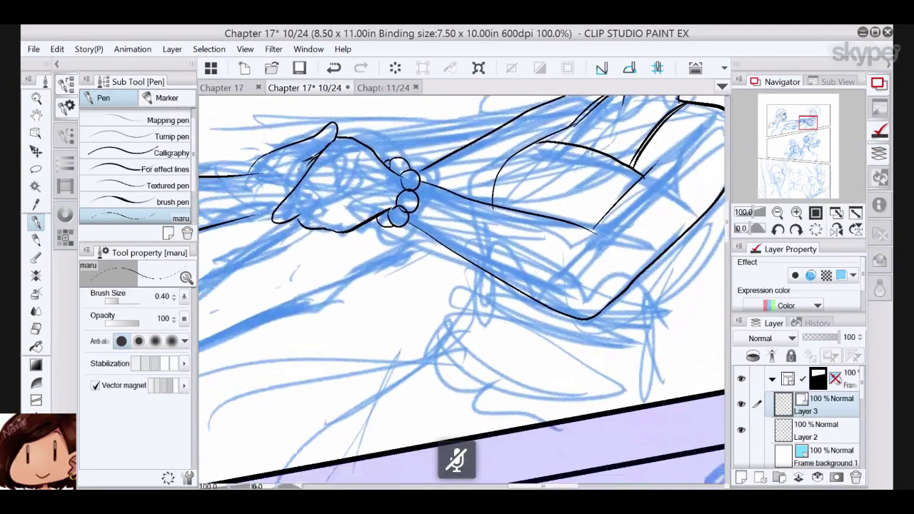
left_click_drag(572, 300, 421, 254)
mouse_move(551, 172)
left_mouse_down()
mouse_move(503, 357)
mouse_move(536, 332)
left_mouse_up()
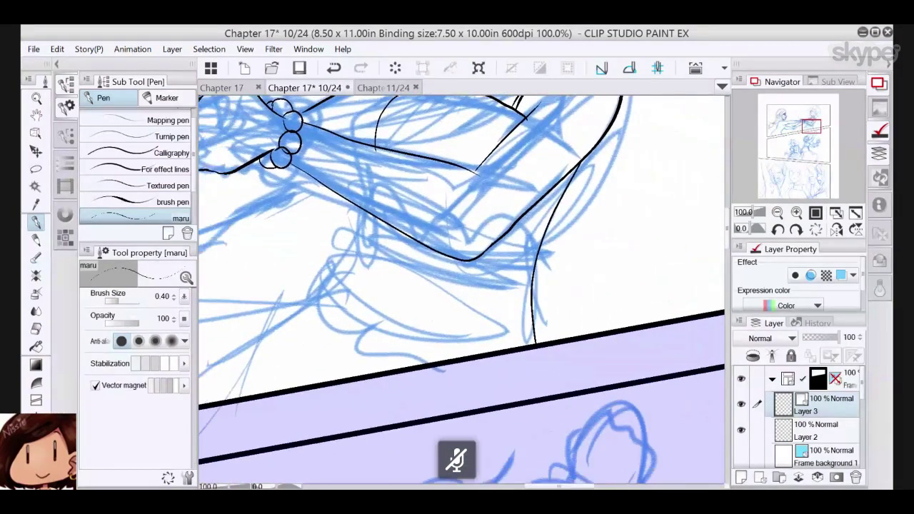
left_click_drag(429, 322, 551, 309)
mouse_move(483, 199)
left_mouse_down()
mouse_move(483, 211)
mouse_move(245, 408)
left_mouse_up()
left_click_drag(428, 300, 416, 310)
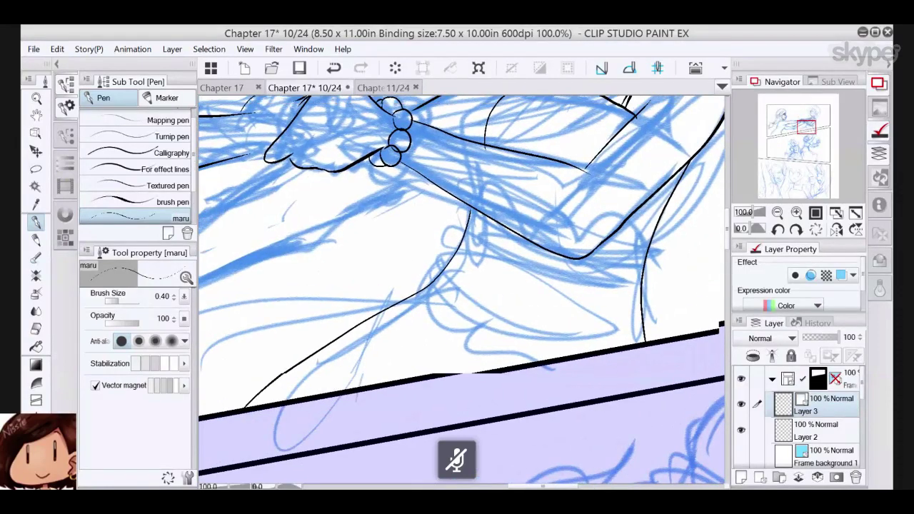
- Add short crease lines on the right character's chest and ink a beaded necklace around the neck
mouse_move(457, 272)
left_mouse_down()
mouse_move(379, 377)
mouse_move(420, 340)
left_mouse_up()
left_click_drag(420, 249, 392, 280)
left_click_drag(430, 255, 406, 291)
mouse_move(498, 187)
left_mouse_down()
mouse_move(484, 200)
mouse_move(498, 189)
left_mouse_up()
left_click_drag(483, 204, 496, 201)
mouse_move(496, 211)
left_mouse_down()
mouse_move(493, 223)
mouse_move(500, 209)
mouse_move(533, 220)
mouse_move(542, 203)
mouse_move(553, 207)
mouse_move(553, 187)
mouse_move(562, 200)
left_mouse_up()
- Trim the lines crossing the necklace beads with the vector eraser and return to the maru pen
left_click(36, 328)
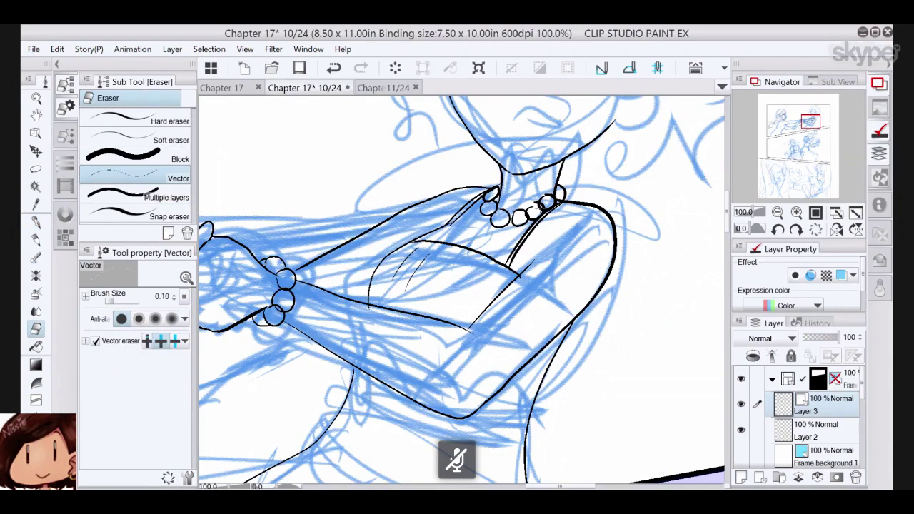
left_click_drag(540, 205, 540, 210)
left_click_drag(488, 195, 494, 189)
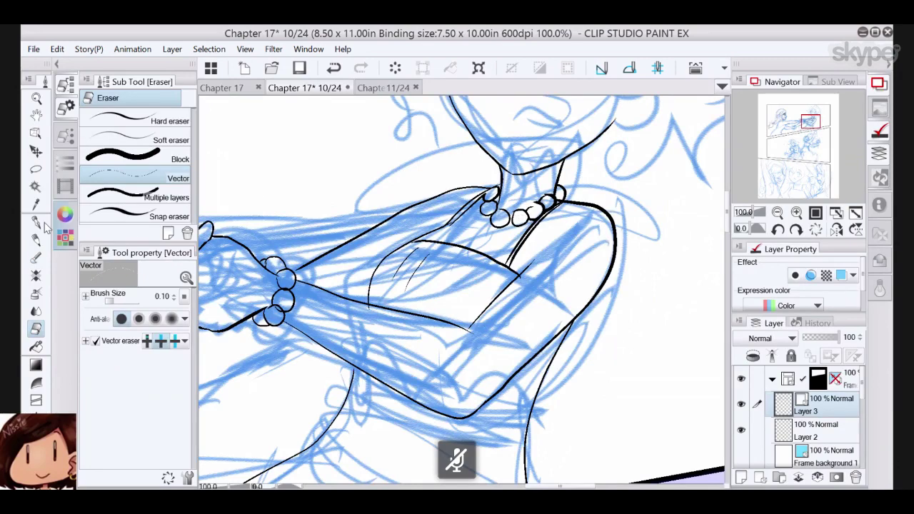
key("p")
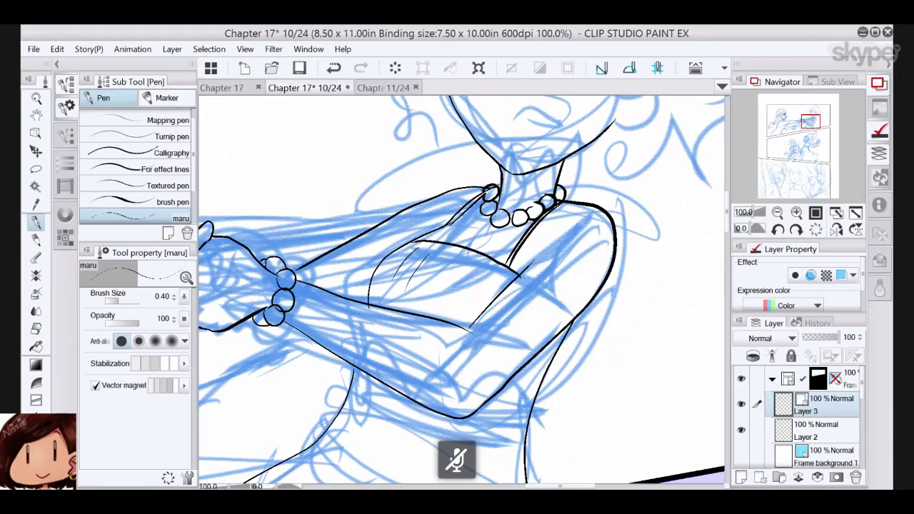
- Clean up the line crossing the bead beside the far shoulder with the vector eraser, and return to the maru pen
left_click(36, 329)
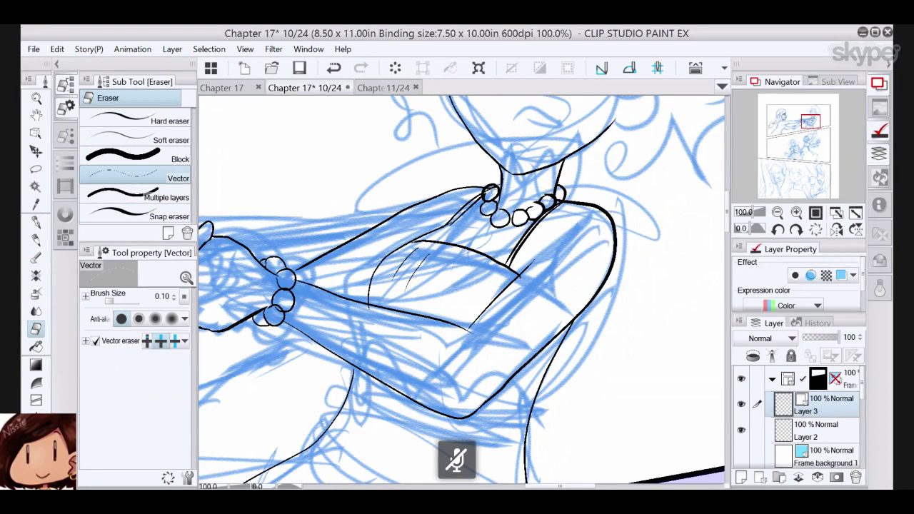
left_click_drag(489, 194, 492, 190)
key("p")
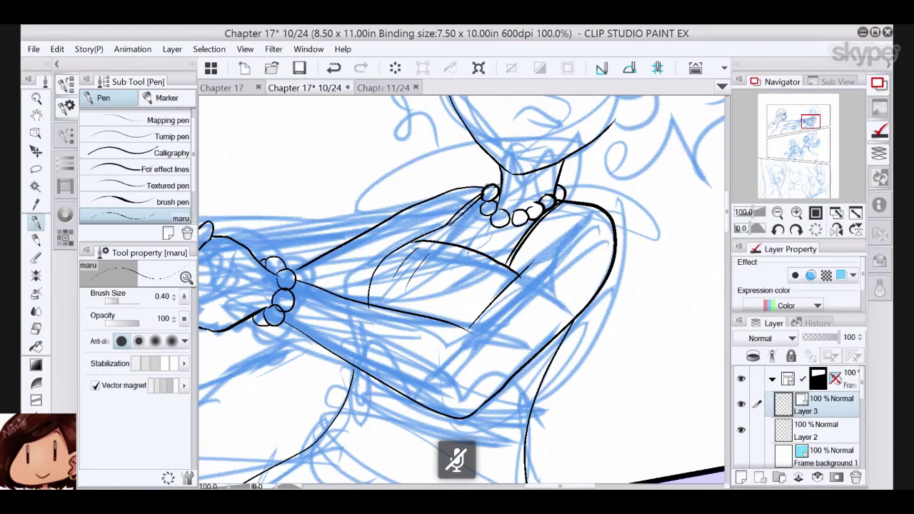
- Ink thick, tapered upper lash lines over both of the right character's eyes
mouse_move(491, 184)
left_mouse_down()
mouse_move(503, 173)
mouse_move(433, 272)
left_mouse_up()
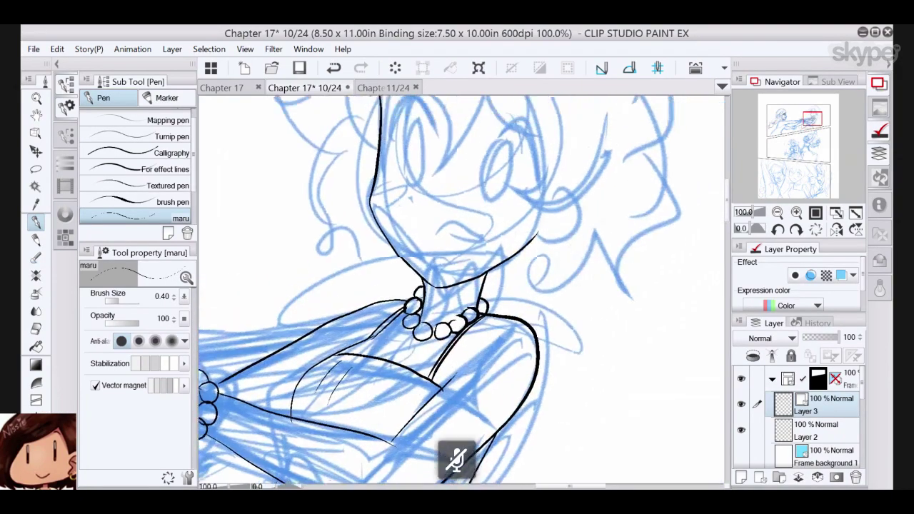
left_click_drag(405, 197, 370, 321)
left_click_drag(348, 256, 389, 240)
mouse_move(346, 256)
left_mouse_down()
mouse_move(360, 229)
mouse_move(391, 240)
mouse_move(367, 223)
left_mouse_up()
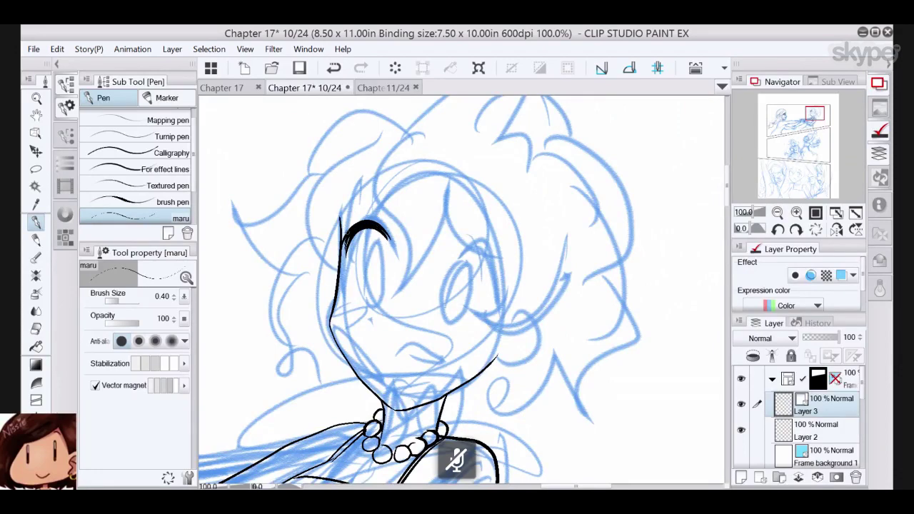
mouse_move(449, 250)
left_mouse_down()
mouse_move(499, 285)
mouse_move(473, 243)
mouse_move(487, 246)
mouse_move(501, 283)
left_mouse_up()
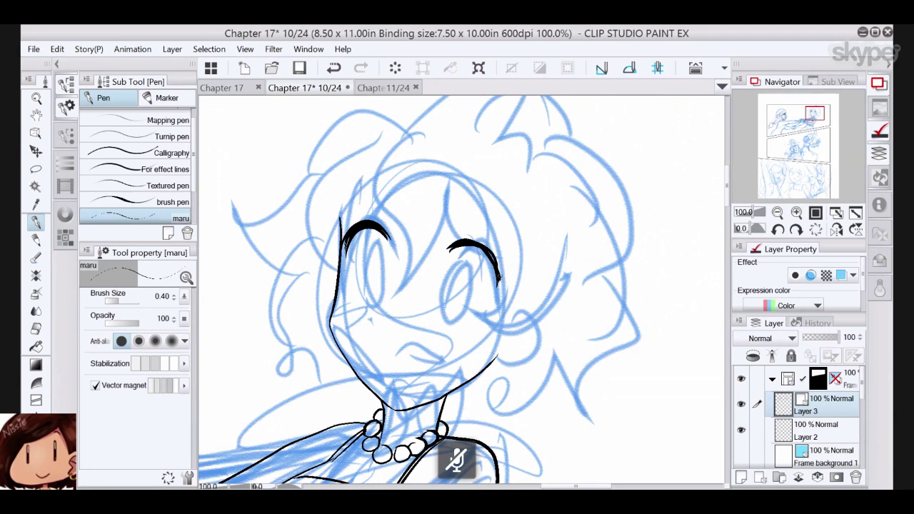
left_click_drag(477, 240, 501, 277)
mouse_move(465, 239)
left_mouse_down()
mouse_move(486, 242)
mouse_move(503, 288)
left_mouse_up()
- Flick short lashes from the outer corners of both eyes and add a thin curved line above each eye
mouse_move(361, 225)
left_mouse_down()
mouse_move(341, 230)
mouse_move(330, 262)
left_mouse_up()
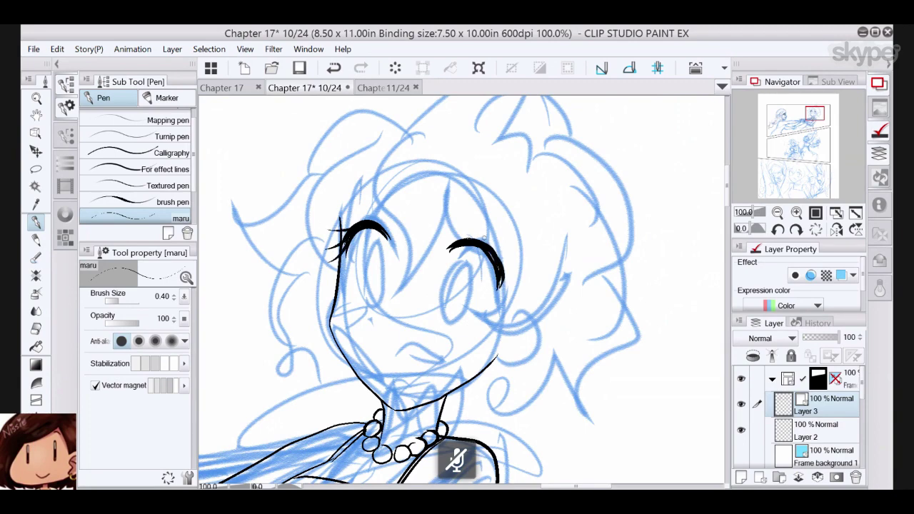
mouse_move(503, 270)
left_mouse_down()
mouse_move(526, 270)
mouse_move(524, 288)
left_mouse_up()
left_click_drag(500, 283, 522, 308)
left_click_drag(498, 257, 525, 264)
left_click_drag(392, 206, 334, 207)
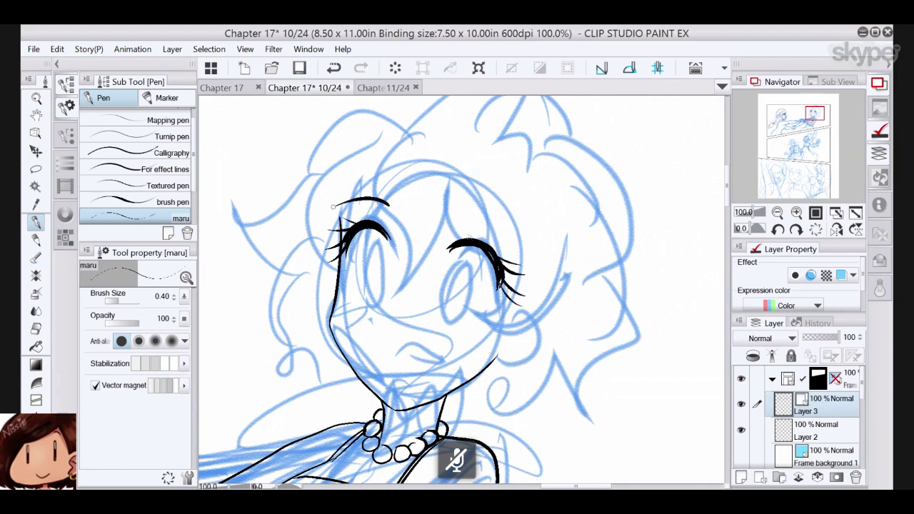
left_click_drag(461, 216, 514, 246)
- Ink the lower lid lines and the oval iris outlines of both eyes
mouse_move(342, 293)
left_mouse_down()
mouse_move(385, 300)
mouse_move(336, 293)
left_mouse_up()
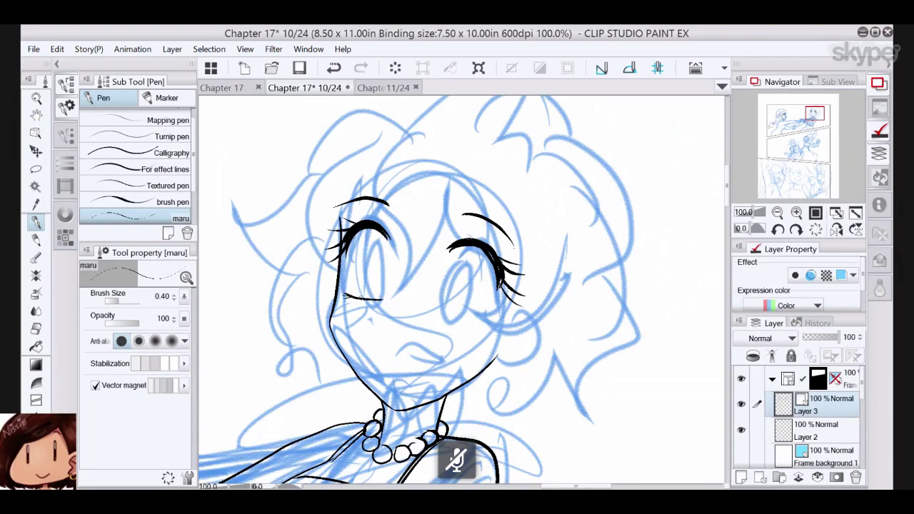
left_click_drag(438, 310, 487, 318)
mouse_move(353, 287)
left_mouse_down()
mouse_move(361, 244)
mouse_move(379, 280)
mouse_move(352, 295)
left_mouse_up()
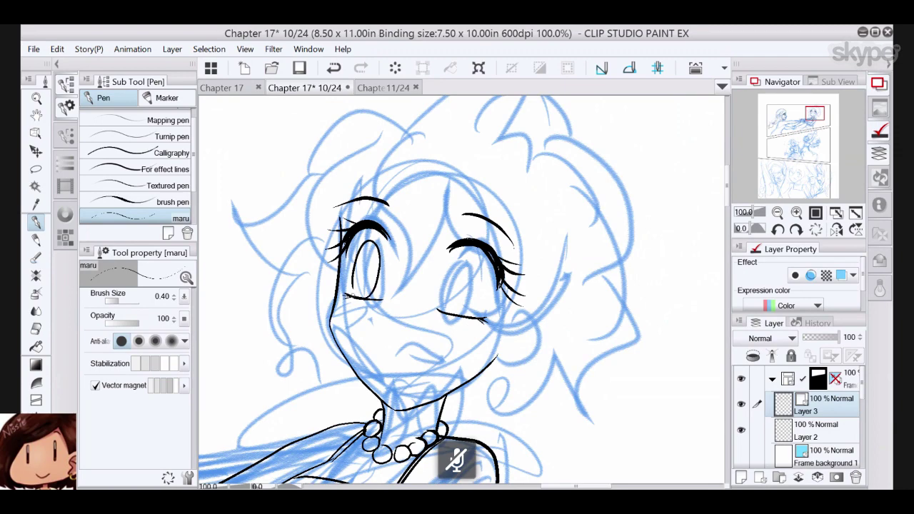
left_click_drag(361, 252, 353, 297)
mouse_move(452, 311)
left_mouse_down()
mouse_move(441, 304)
mouse_move(468, 253)
mouse_move(456, 312)
left_mouse_up()
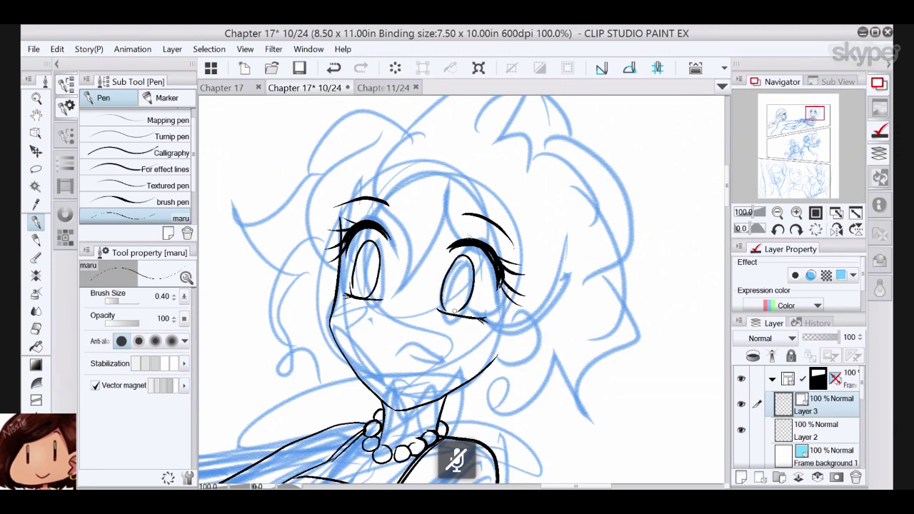
- Ink the right character's nose and small open mouth, and add short blush strokes under both eyes
mouse_move(370, 321)
left_mouse_down()
mouse_move(377, 366)
mouse_move(409, 377)
mouse_move(378, 374)
left_mouse_up()
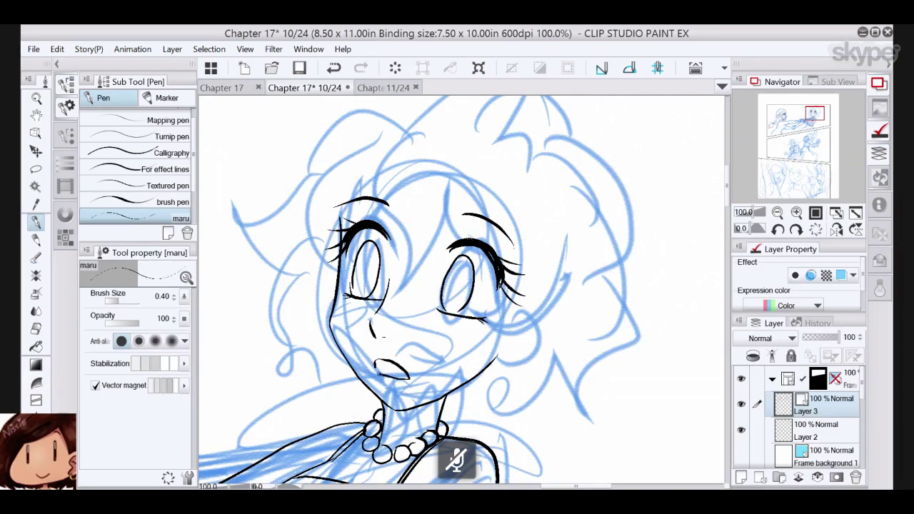
left_click_drag(344, 313, 355, 323)
mouse_move(450, 331)
left_mouse_down()
mouse_move(448, 345)
mouse_move(463, 337)
left_mouse_up()
- Draw the oval highlights and small inner curves inside both irises
mouse_move(376, 248)
left_mouse_down()
mouse_move(370, 242)
mouse_move(368, 267)
mouse_move(380, 267)
mouse_move(353, 276)
mouse_move(351, 294)
left_mouse_up()
mouse_move(465, 256)
left_mouse_down()
mouse_move(460, 288)
mouse_move(473, 273)
mouse_move(466, 265)
left_mouse_up()
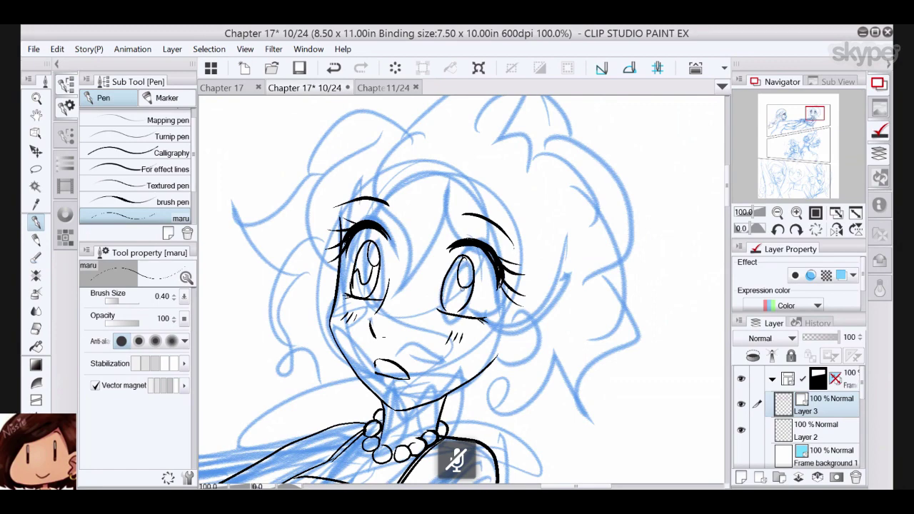
mouse_move(463, 298)
left_mouse_down()
mouse_move(451, 285)
mouse_move(443, 293)
left_mouse_up()
- Ink the fringe strands over the forehead, the side locks framing the face, and the ear below the near lock
left_click_drag(389, 159, 400, 285)
mouse_move(448, 193)
left_mouse_down()
mouse_move(427, 214)
mouse_move(400, 283)
left_mouse_up()
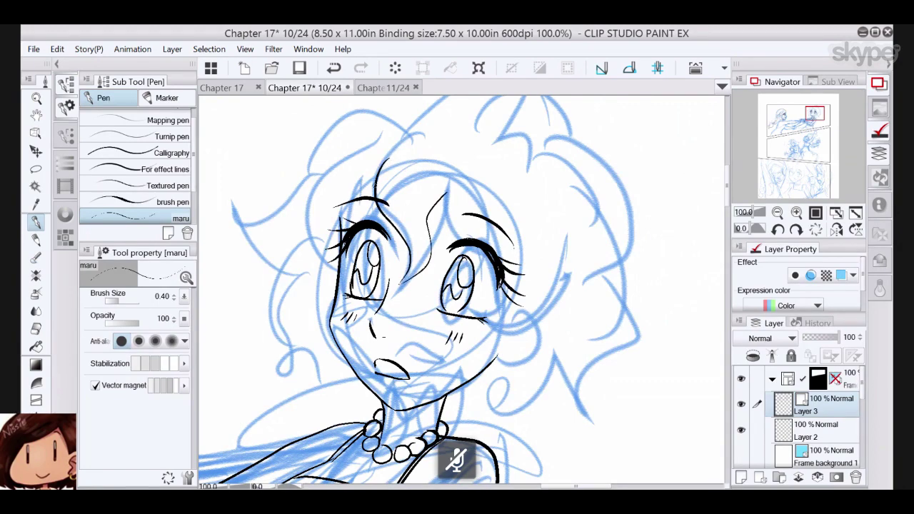
left_click_drag(375, 200, 360, 222)
left_click_drag(341, 160, 335, 297)
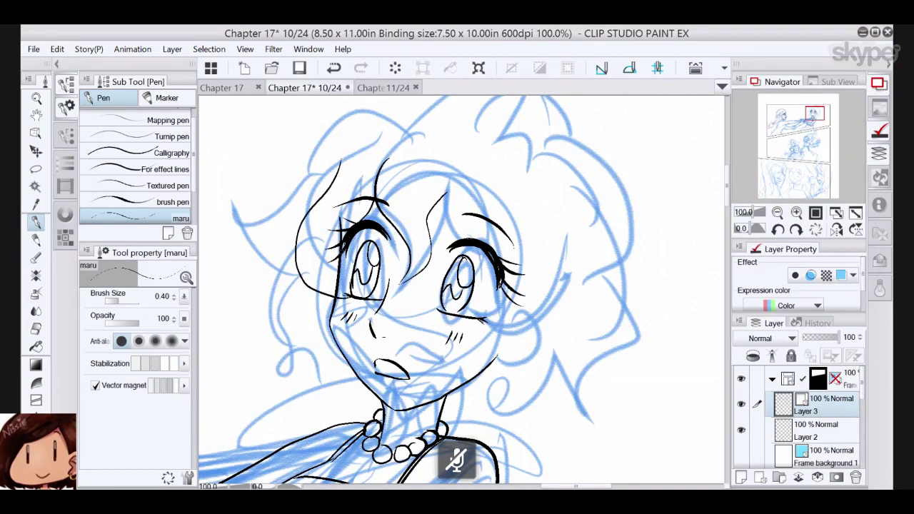
mouse_move(444, 183)
left_mouse_down()
mouse_move(442, 204)
mouse_move(457, 239)
left_mouse_up()
mouse_move(464, 338)
left_mouse_down()
mouse_move(559, 286)
mouse_move(542, 210)
left_mouse_up()
mouse_move(534, 319)
left_mouse_down()
mouse_move(494, 361)
mouse_move(500, 353)
left_mouse_up()
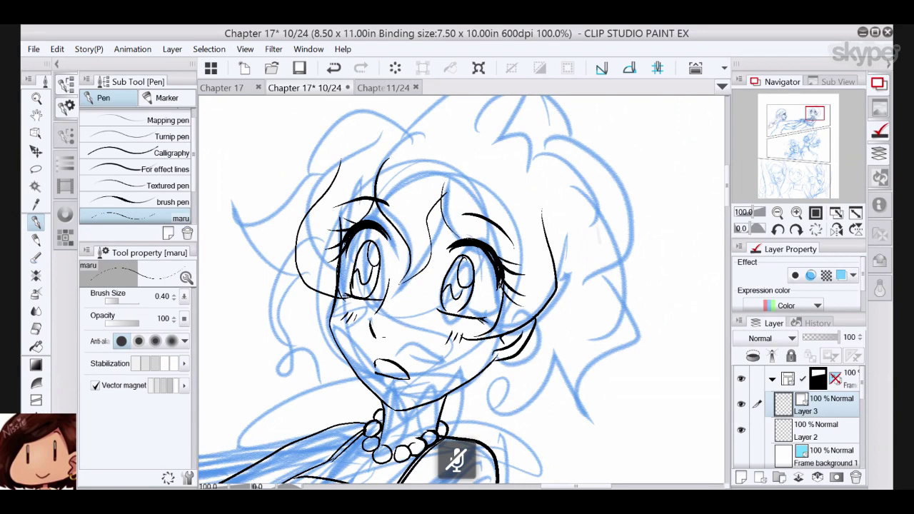
- Ink the crown of the hair with its pointed tufts and the flicked lock on the far side of the head
mouse_move(437, 127)
left_mouse_down()
mouse_move(444, 226)
mouse_move(472, 178)
mouse_move(463, 212)
left_mouse_up()
left_click_drag(444, 236, 506, 184)
left_click_drag(506, 185, 490, 231)
mouse_move(547, 204)
left_mouse_down()
mouse_move(417, 215)
mouse_move(332, 265)
mouse_move(375, 166)
mouse_move(316, 259)
mouse_move(292, 233)
left_mouse_up()
mouse_move(292, 235)
left_mouse_down()
mouse_move(312, 297)
mouse_move(354, 307)
left_mouse_up()
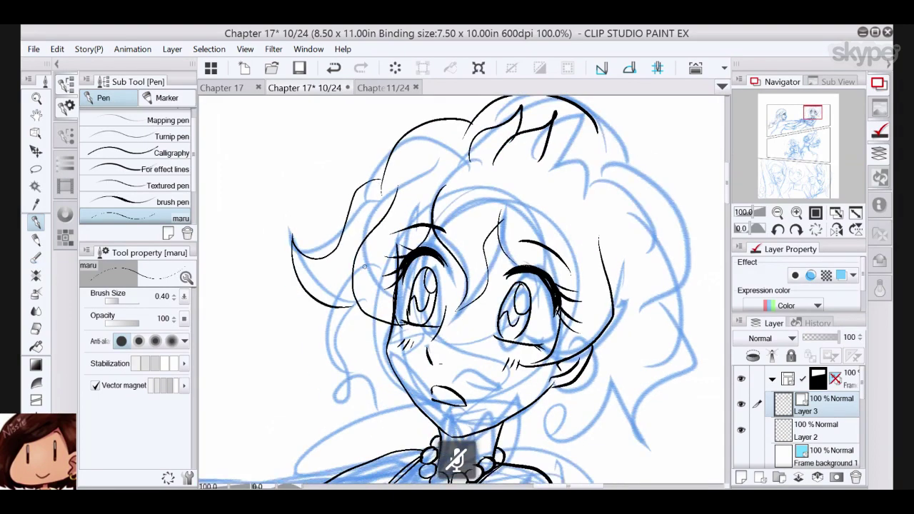
mouse_move(365, 265)
left_mouse_down()
mouse_move(226, 266)
mouse_move(197, 293)
left_mouse_up()
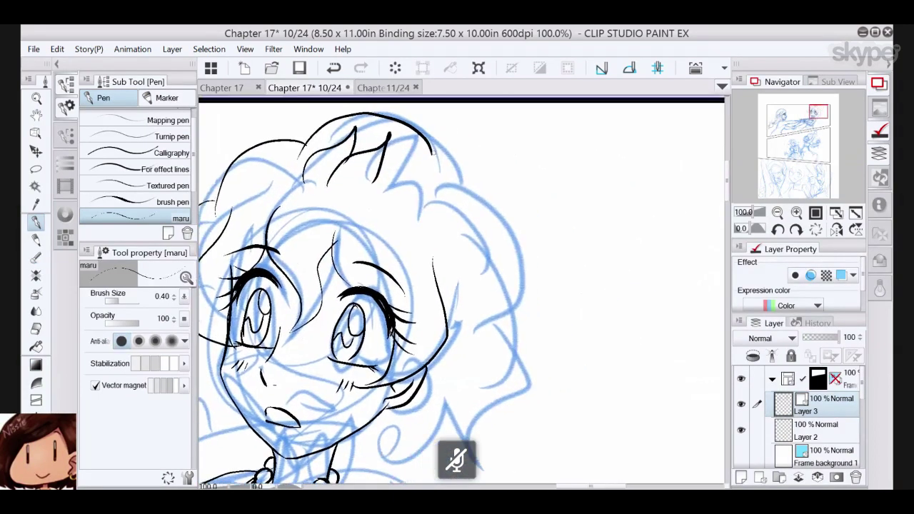
- Ink the outer hair outline down both sides of the head, ending in pointed tips around the neck and shoulder
mouse_move(432, 149)
left_mouse_down()
mouse_move(509, 239)
mouse_move(462, 386)
left_mouse_up()
left_click_drag(457, 311, 558, 181)
mouse_move(284, 199)
left_mouse_down()
mouse_move(269, 329)
mouse_move(308, 273)
mouse_move(293, 334)
left_mouse_up()
mouse_move(294, 334)
left_mouse_down()
mouse_move(334, 300)
mouse_move(334, 341)
left_mouse_up()
left_click_drag(585, 218, 539, 390)
mouse_move(516, 310)
left_mouse_down()
mouse_move(540, 390)
mouse_move(474, 372)
left_mouse_up()
mouse_move(472, 312)
left_mouse_down()
mouse_move(476, 362)
mouse_move(472, 354)
left_mouse_up()
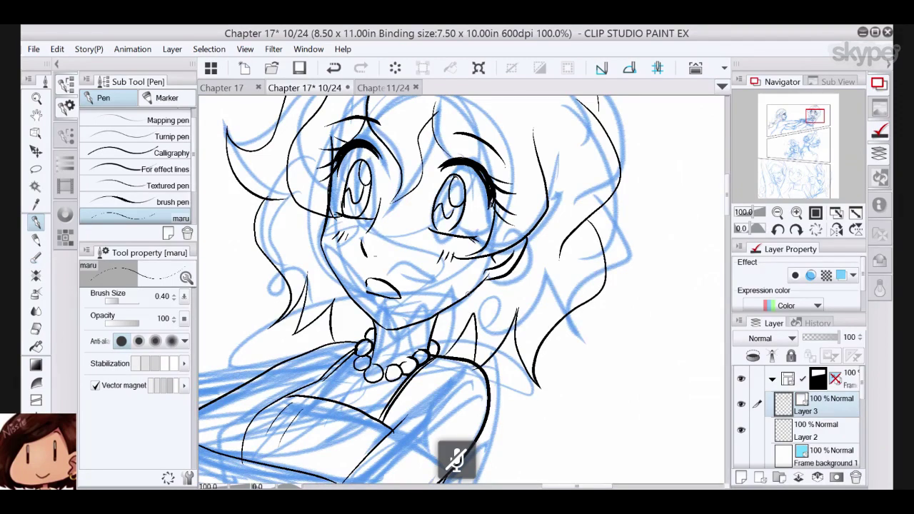
- Ink the curved hem of the right character's top with a scalloped lace edge, plus lace scallops at the back behind the elbow
mouse_move(469, 294)
left_mouse_down()
mouse_move(473, 353)
mouse_move(417, 357)
mouse_move(568, 255)
mouse_move(595, 167)
left_mouse_up()
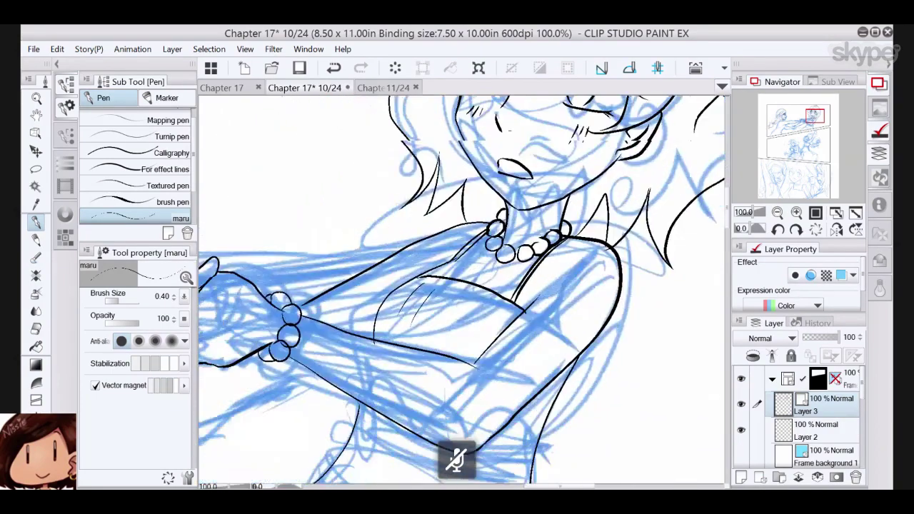
mouse_move(429, 343)
left_mouse_down()
mouse_move(534, 229)
mouse_move(488, 220)
left_mouse_up()
mouse_move(630, 232)
left_mouse_down()
mouse_move(565, 231)
mouse_move(629, 207)
mouse_move(578, 219)
left_mouse_up()
left_click_drag(523, 270, 556, 261)
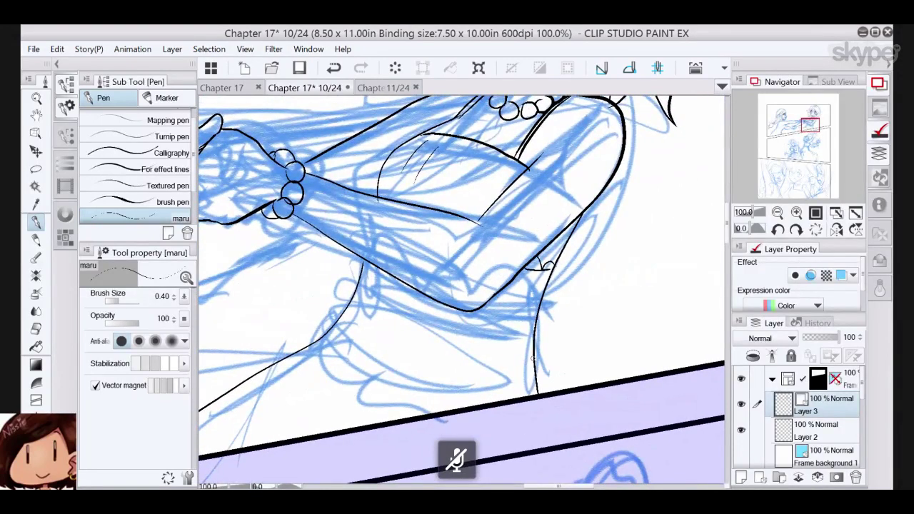
mouse_move(537, 364)
left_mouse_down()
mouse_move(529, 377)
mouse_move(406, 374)
mouse_move(339, 314)
mouse_move(344, 342)
mouse_move(366, 363)
left_mouse_up()
mouse_move(372, 379)
left_mouse_down()
mouse_move(397, 375)
mouse_move(409, 392)
mouse_move(465, 388)
mouse_move(483, 400)
mouse_move(489, 390)
mouse_move(506, 403)
mouse_move(535, 392)
left_mouse_up()
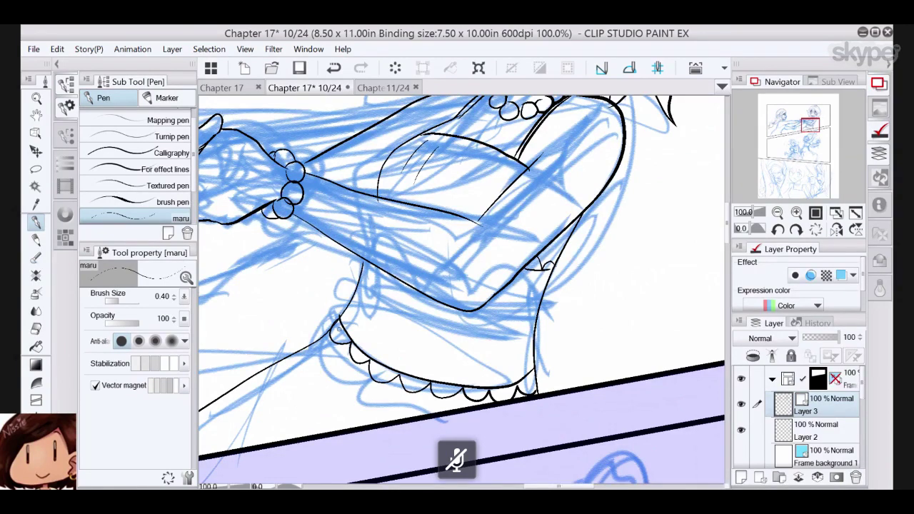
- Dot small black holes into the lace scallops along the hem and at the back behind the elbow
left_click(338, 335)
left_click(355, 352)
left_click(380, 371)
left_click(376, 368)
left_click(409, 381)
left_click(420, 385)
left_click(411, 389)
left_click(501, 397)
left_click_drag(537, 221, 527, 267)
left_click(525, 312)
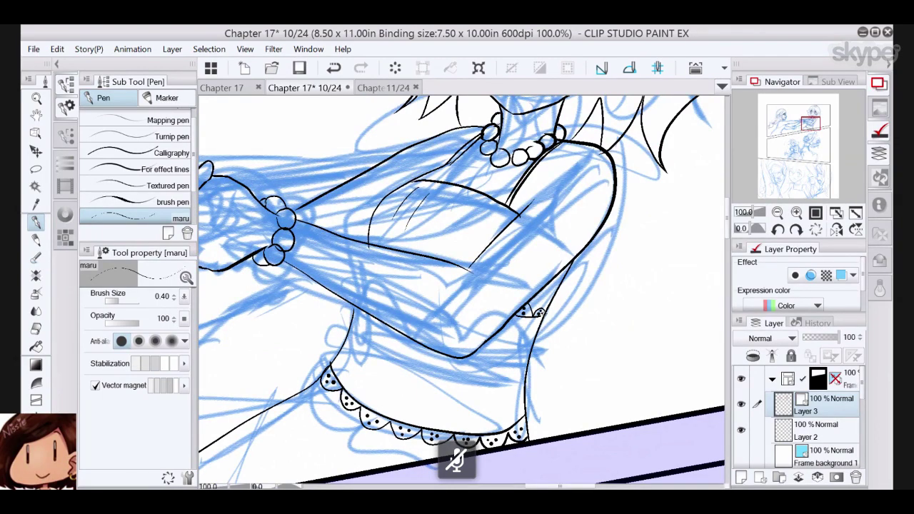
- Ink curved stripes across the waist of the top between the arm and the scalloped hem, redrawing the uneven one
mouse_move(539, 323)
left_mouse_down()
mouse_move(504, 323)
mouse_move(481, 350)
left_mouse_up()
mouse_move(527, 380)
left_mouse_down()
mouse_move(455, 373)
mouse_move(351, 325)
left_mouse_up()
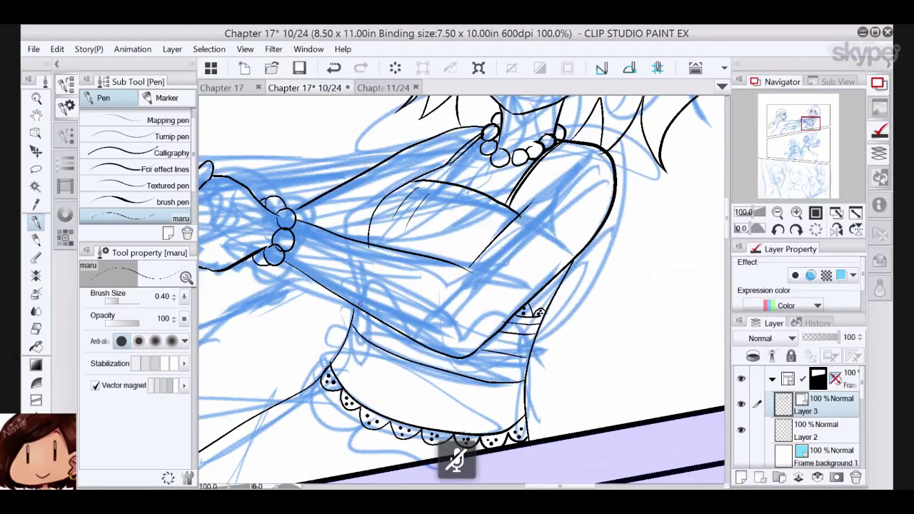
left_click(334, 67)
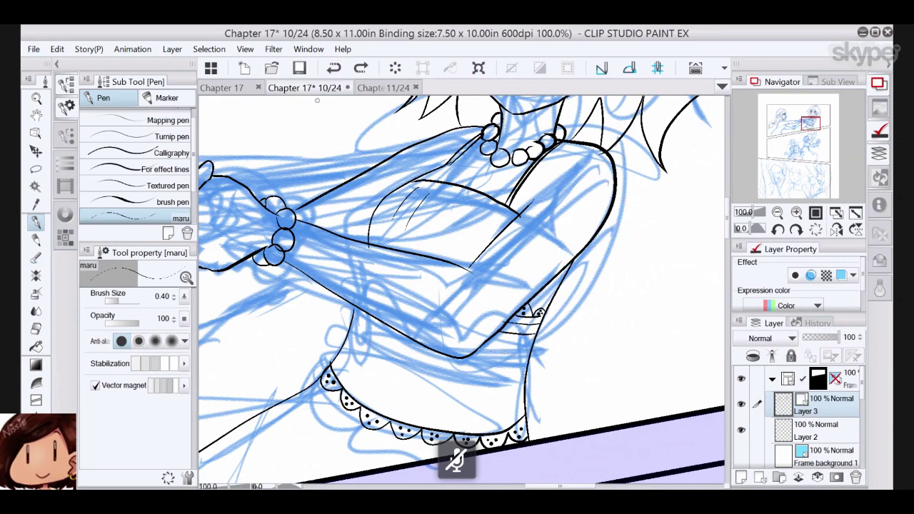
mouse_move(350, 324)
left_mouse_down()
mouse_move(408, 367)
mouse_move(463, 383)
mouse_move(516, 383)
left_mouse_up()
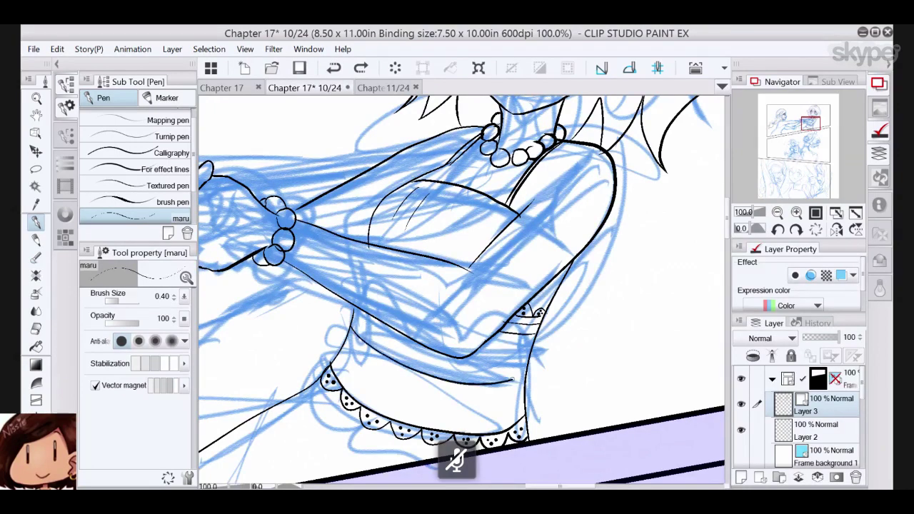
left_click_drag(471, 352, 514, 351)
mouse_move(339, 356)
left_mouse_down()
mouse_move(366, 388)
mouse_move(421, 412)
mouse_move(525, 409)
left_mouse_up()
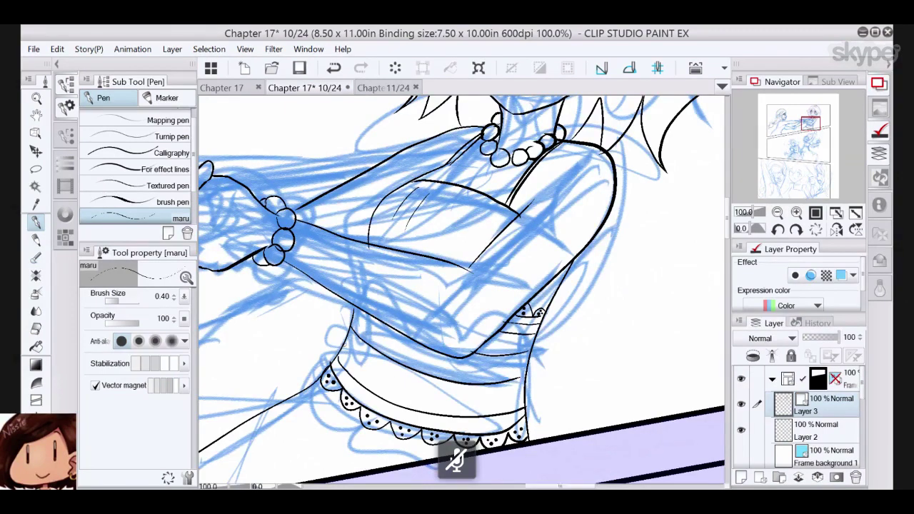
mouse_move(342, 344)
left_mouse_down()
mouse_move(378, 374)
mouse_move(473, 400)
mouse_move(528, 396)
left_mouse_up()
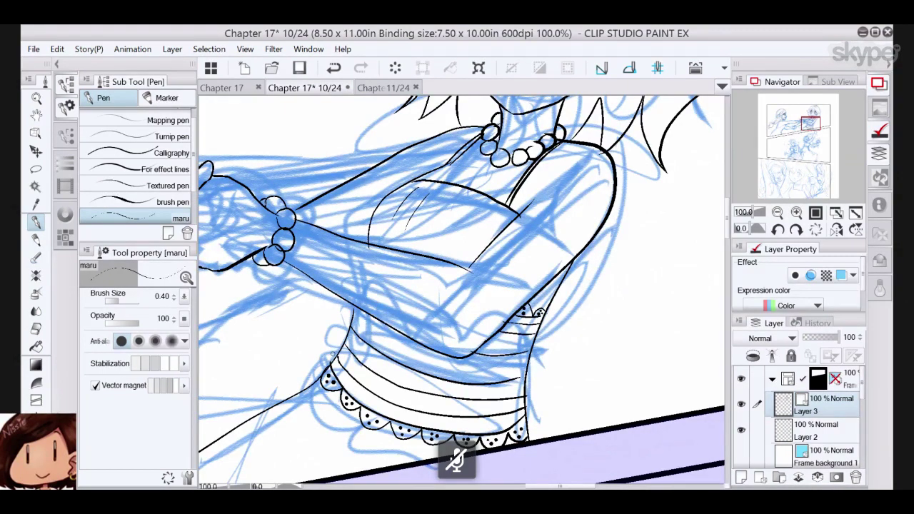
- Ink both edges of the right character's lower forearm, reaching from below the bracelet to the clasped hands
mouse_move(333, 355)
left_mouse_down()
mouse_move(442, 419)
mouse_move(695, 315)
left_mouse_up()
left_click_drag(535, 219, 374, 318)
left_click_drag(671, 236, 409, 358)
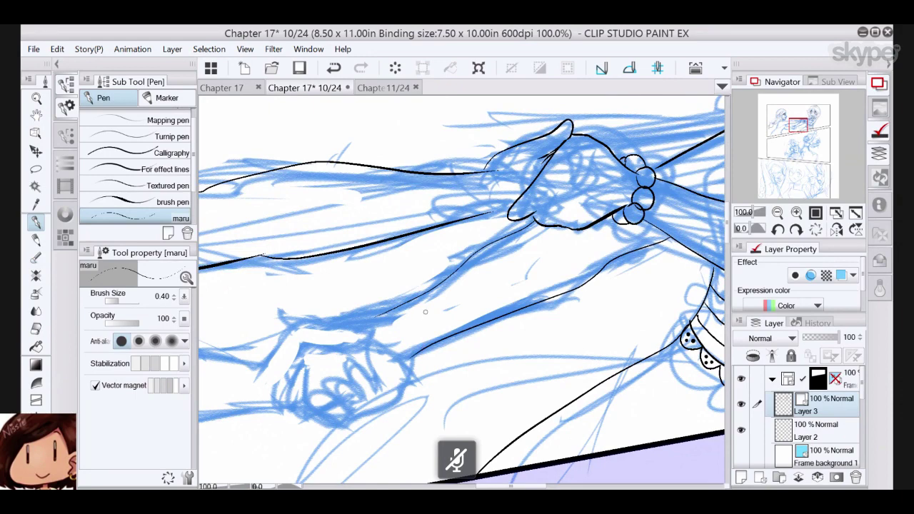
- Ink the lower pair of clasped hands, with the gripping thumb, curled fingers, fingertips and palm edge, redrawing the palm curve once
left_click_drag(425, 312, 475, 290)
mouse_move(307, 341)
left_mouse_down()
mouse_move(355, 299)
mouse_move(393, 320)
mouse_move(327, 349)
left_mouse_up()
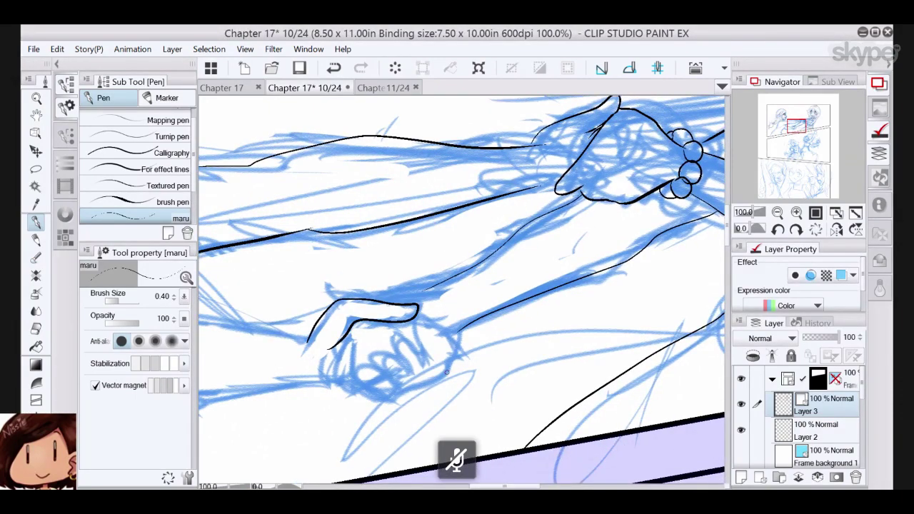
mouse_move(447, 373)
left_mouse_down()
mouse_move(452, 332)
mouse_move(418, 322)
left_mouse_up()
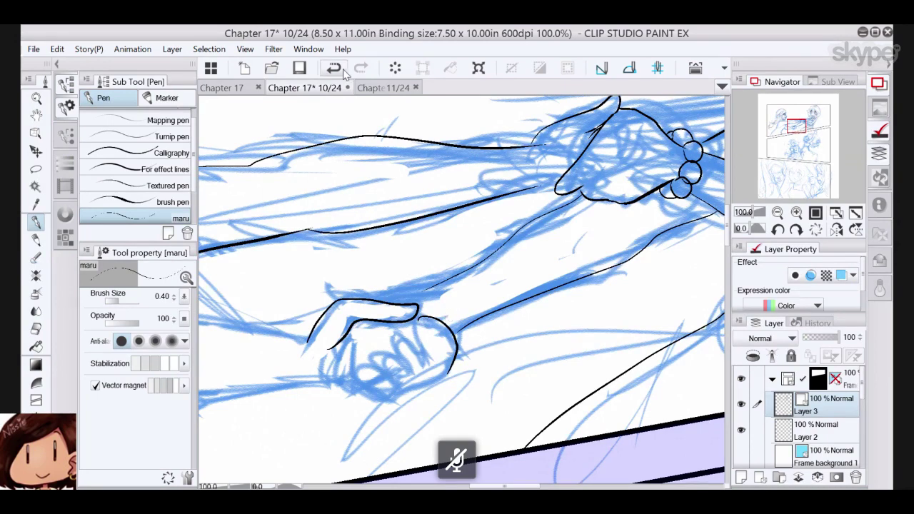
key("ctrl+z")
mouse_move(447, 372)
left_mouse_down()
mouse_move(457, 341)
mouse_move(429, 308)
mouse_move(433, 368)
left_mouse_up()
mouse_move(390, 327)
left_mouse_down()
mouse_move(413, 371)
mouse_move(367, 355)
left_mouse_up()
mouse_move(367, 355)
left_mouse_down()
mouse_move(395, 377)
mouse_move(350, 365)
mouse_move(380, 390)
left_mouse_up()
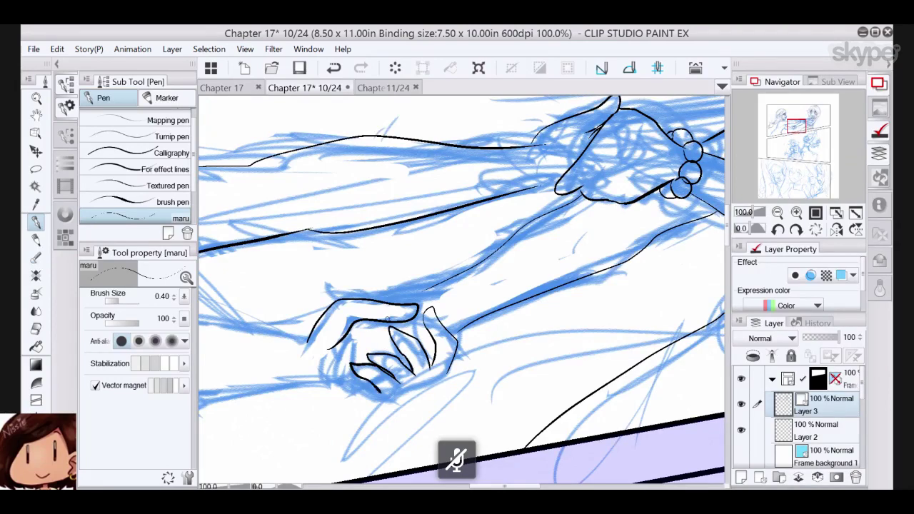
mouse_move(335, 347)
left_mouse_down()
mouse_move(321, 369)
mouse_move(329, 389)
mouse_move(336, 386)
left_mouse_up()
mouse_move(350, 355)
left_mouse_down()
mouse_move(336, 387)
mouse_move(373, 399)
mouse_move(376, 388)
mouse_move(397, 402)
mouse_move(452, 371)
left_mouse_up()
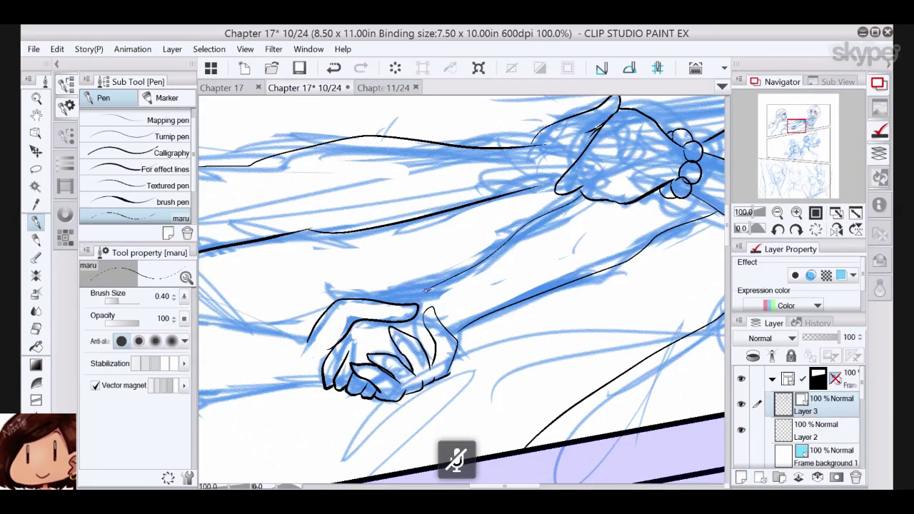
- Ink the front of the left character's torso from beneath the outstretched arm down to the panel border
mouse_move(426, 289)
left_mouse_down()
mouse_move(371, 302)
mouse_move(604, 275)
mouse_move(663, 326)
left_mouse_up()
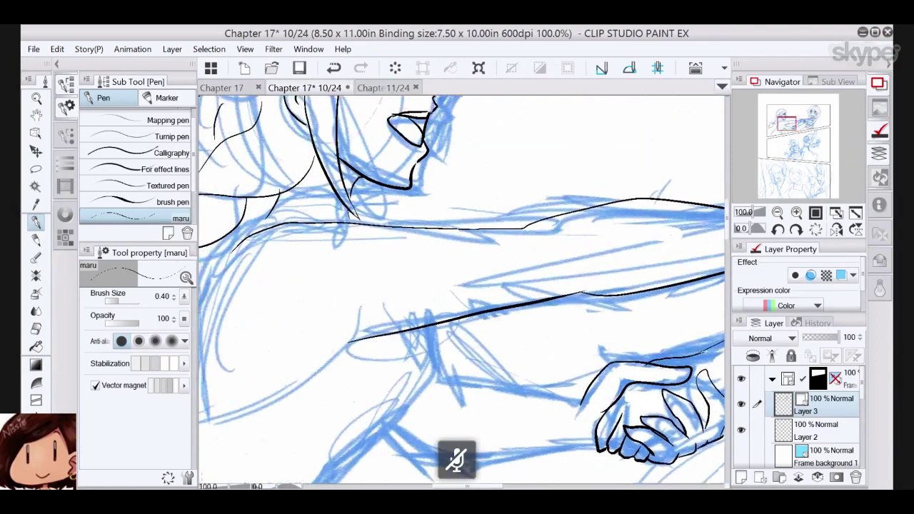
scroll(493, 343, "down", 2)
left_click_drag(422, 400, 493, 254)
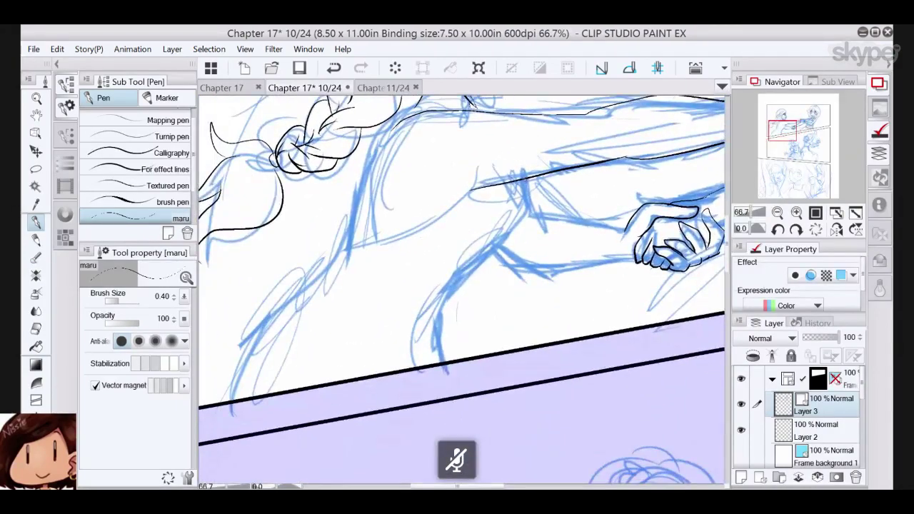
mouse_move(525, 178)
left_mouse_down()
mouse_move(498, 243)
mouse_move(445, 304)
mouse_move(439, 361)
left_mouse_up()
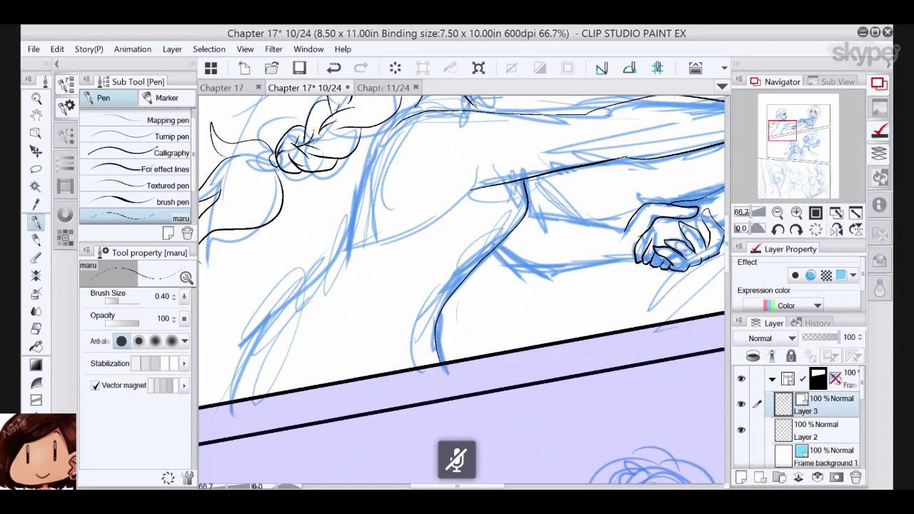
- Ink the left character's back down to the panel border and the sleeve opening curve from the underarm to the back
mouse_move(418, 103)
left_mouse_down()
mouse_move(378, 143)
mouse_move(345, 233)
mouse_move(275, 318)
mouse_move(243, 396)
left_mouse_up()
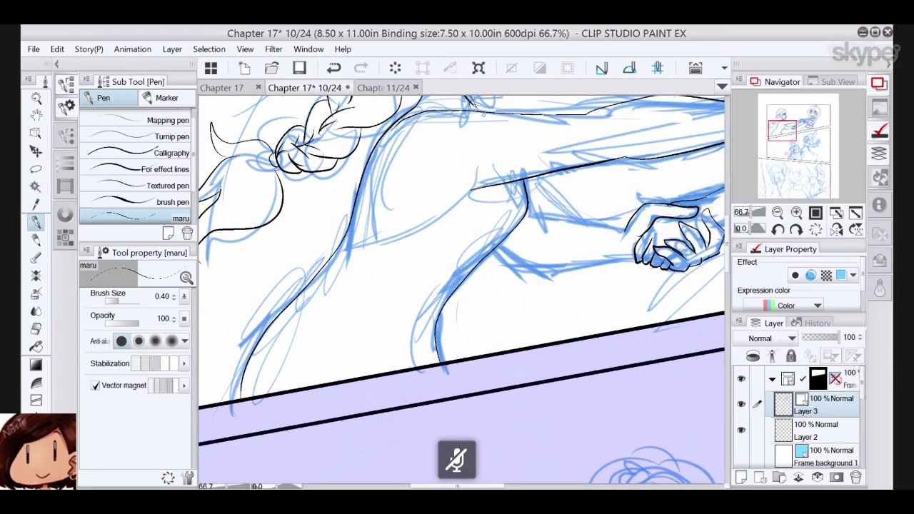
mouse_move(484, 115)
left_mouse_down()
mouse_move(469, 133)
mouse_move(457, 214)
left_mouse_up()
left_click_drag(395, 198, 412, 204)
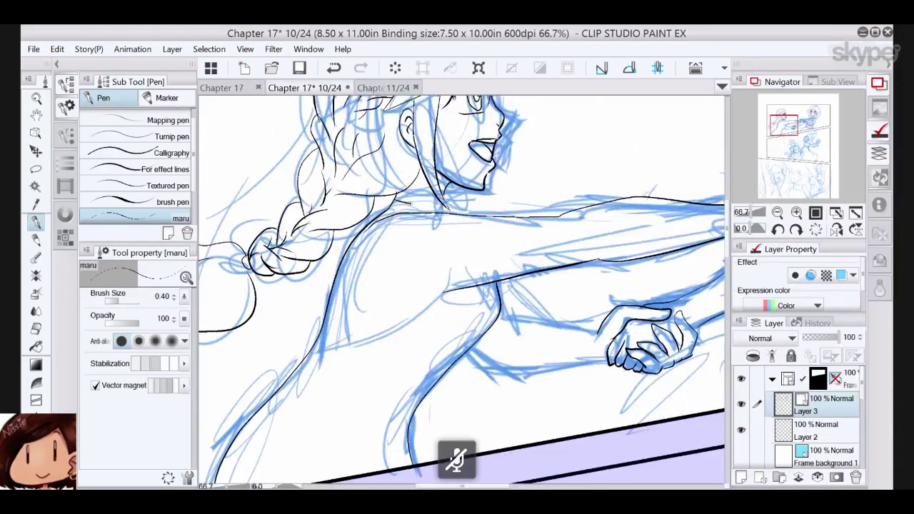
mouse_move(454, 291)
left_mouse_down()
mouse_move(333, 352)
mouse_move(324, 327)
left_mouse_up()
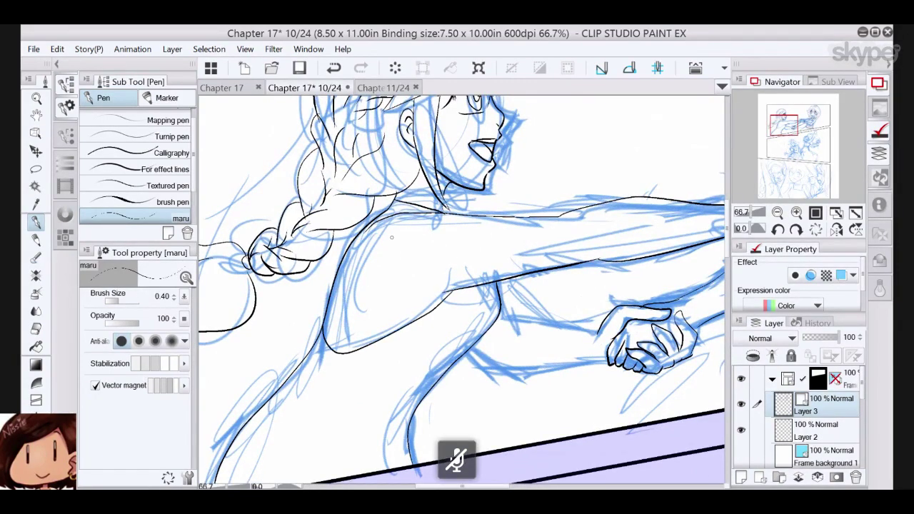
- Ink the left character's shoulder and far arm, drawing the underarm sleeve edge and both forearm edges down to the lower clasped hands
left_click_drag(400, 213, 358, 235)
mouse_move(477, 288)
left_mouse_down()
mouse_move(492, 310)
mouse_move(498, 305)
left_mouse_up()
mouse_move(529, 300)
left_mouse_down()
mouse_move(367, 297)
mouse_move(357, 280)
mouse_move(341, 301)
mouse_move(428, 312)
left_mouse_up()
mouse_move(428, 344)
left_mouse_down()
mouse_move(344, 352)
mouse_move(296, 335)
left_mouse_up()
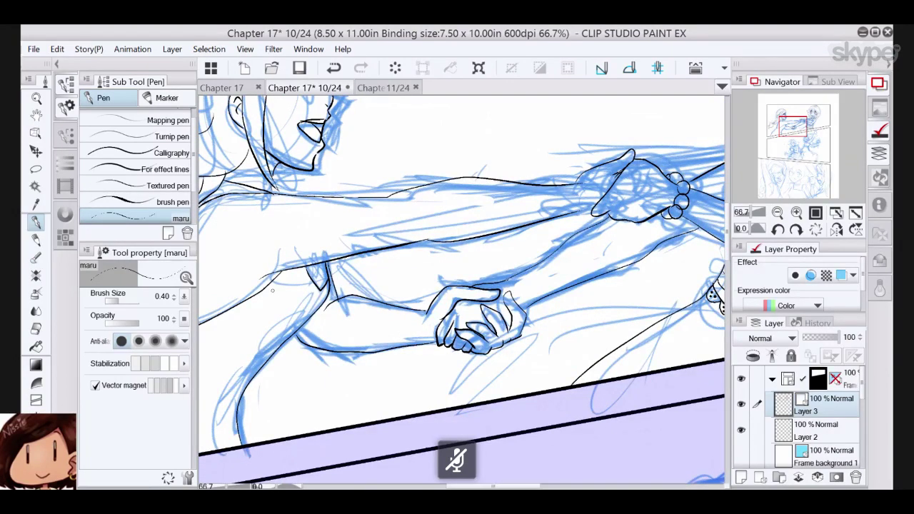
- Reshape the upper and lower edges of the left character's far arm with Pinch vector line, adjusting how the line ends are fixed
left_click(36, 417)
left_click(171, 136)
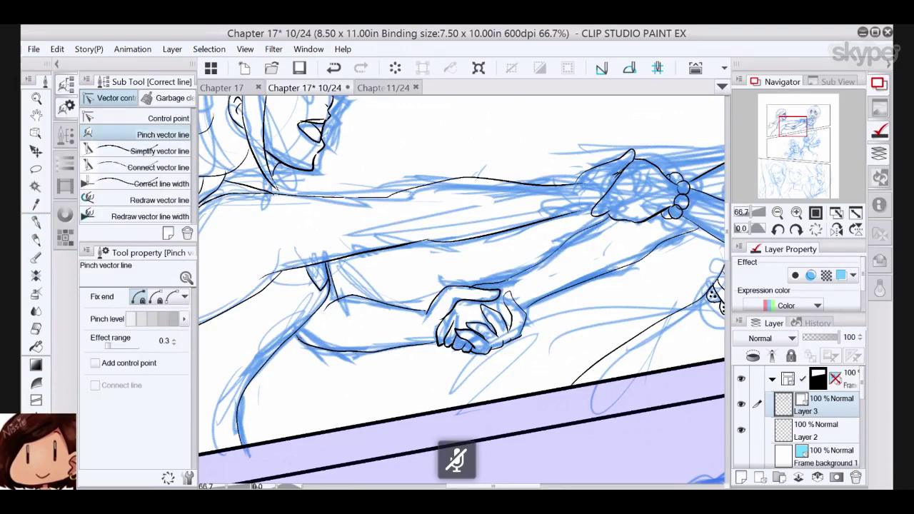
left_click(156, 297)
left_click_drag(303, 340, 295, 334)
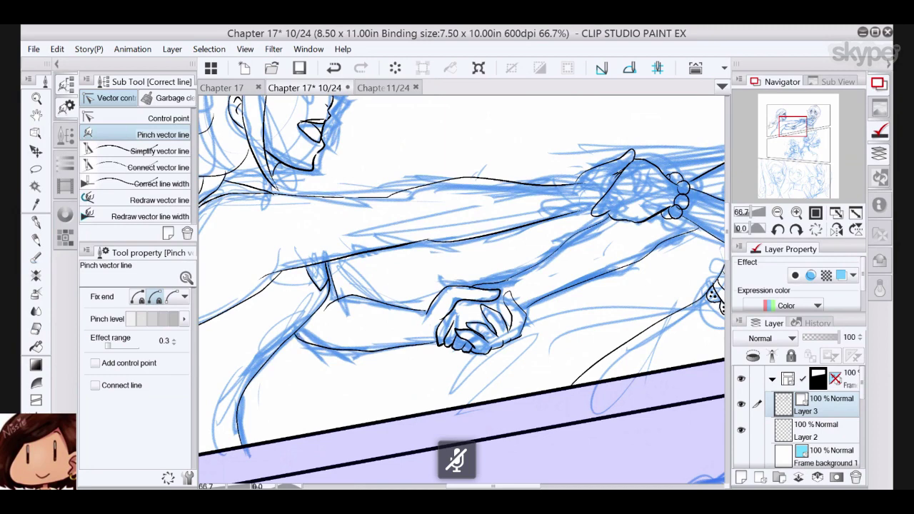
left_click_drag(377, 350, 375, 351)
left_click(177, 152)
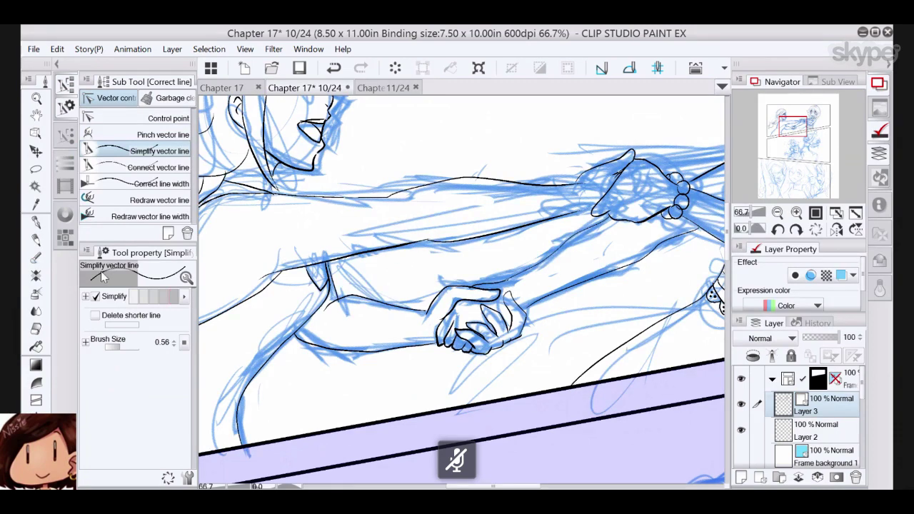
left_click(147, 134)
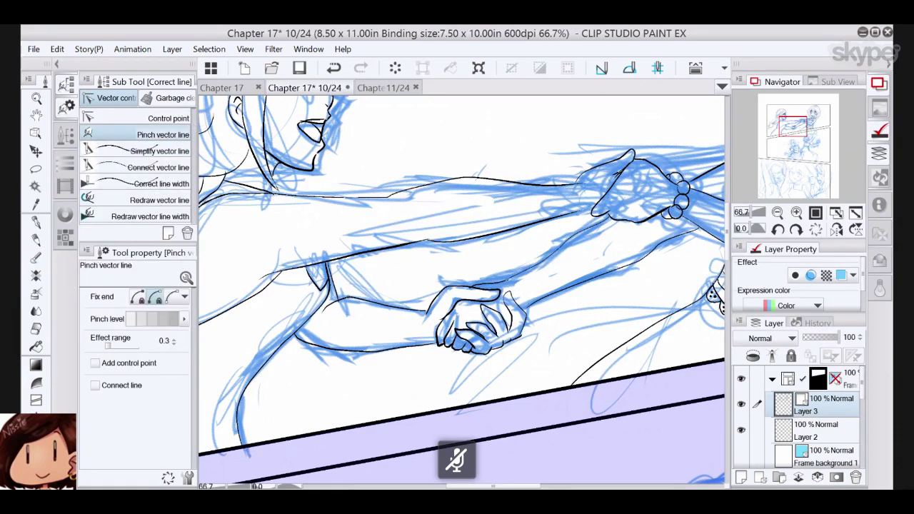
left_click(138, 296)
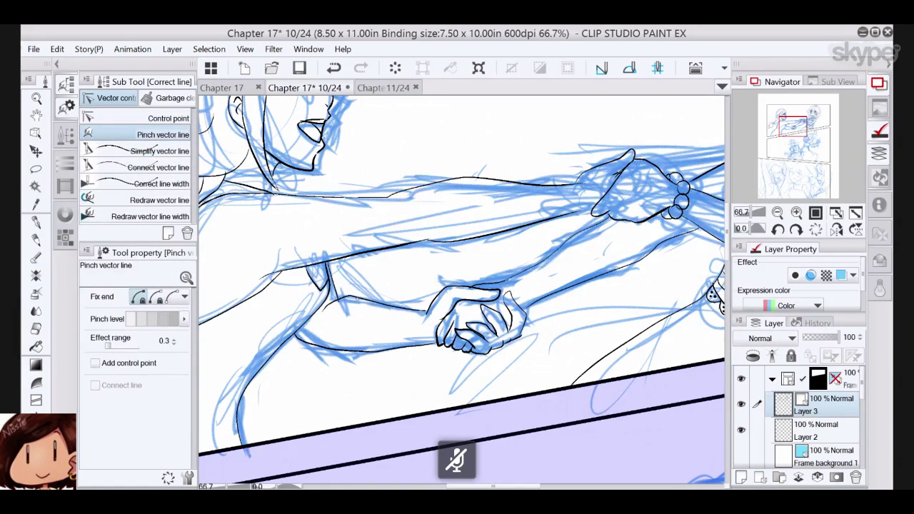
left_click_drag(360, 298, 357, 302)
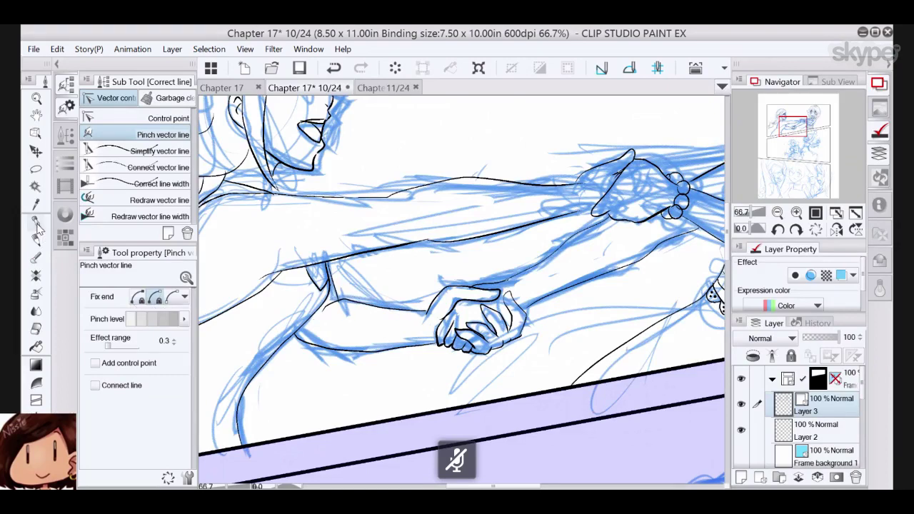
- Show the Frame background 1 layer to cover the blue sketch, with the inked first panel in view
left_click(37, 223)
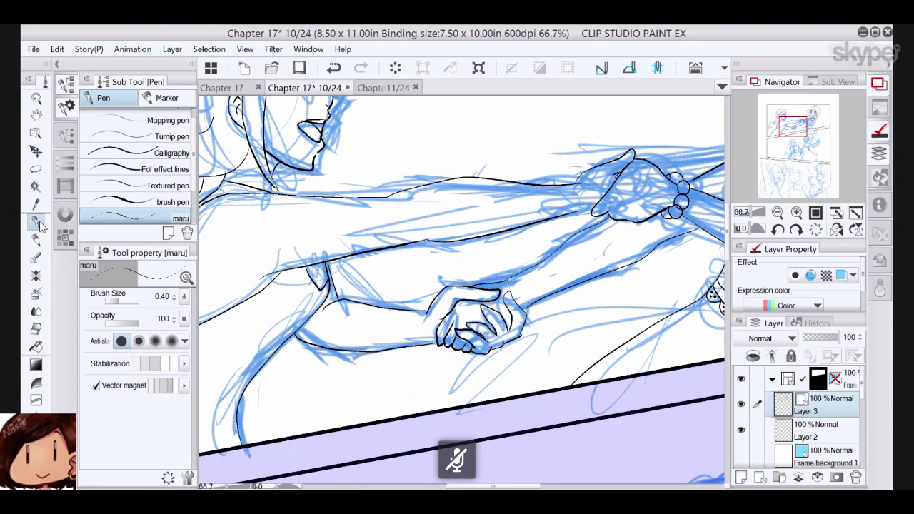
mouse_move(551, 307)
left_mouse_down()
mouse_move(371, 279)
mouse_move(310, 290)
left_mouse_up()
left_click_drag(468, 297, 388, 344)
mouse_move(468, 308)
left_mouse_down()
mouse_move(401, 331)
mouse_move(435, 344)
left_mouse_up()
left_click_drag(503, 317, 478, 342)
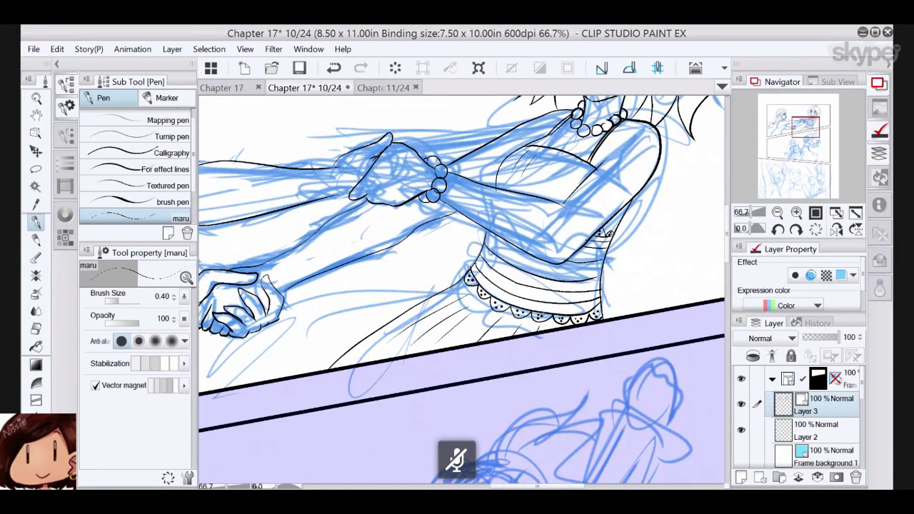
left_click_drag(443, 228, 539, 439)
key("ctrl+minus")
key("ctrl+minus")
left_click_drag(443, 336, 465, 258)
left_click(743, 456)
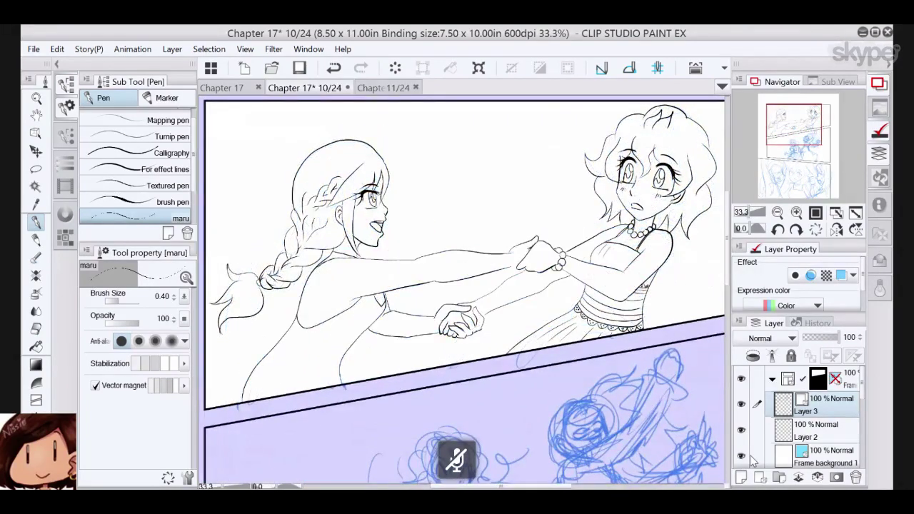
left_click_drag(464, 264, 457, 290)
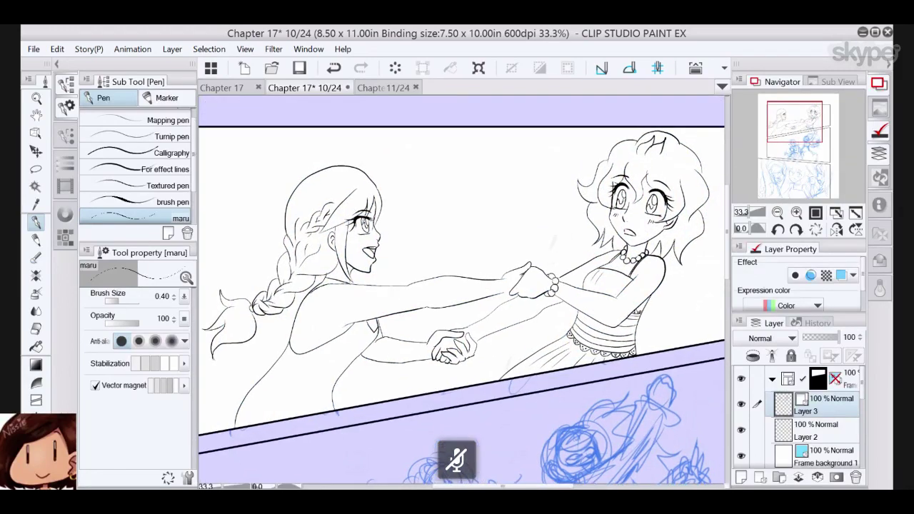
- Extend the left character's wrist line at the upper clasped hands and the right character's wrist line at the lower pair
scroll(424, 294, "up", 4)
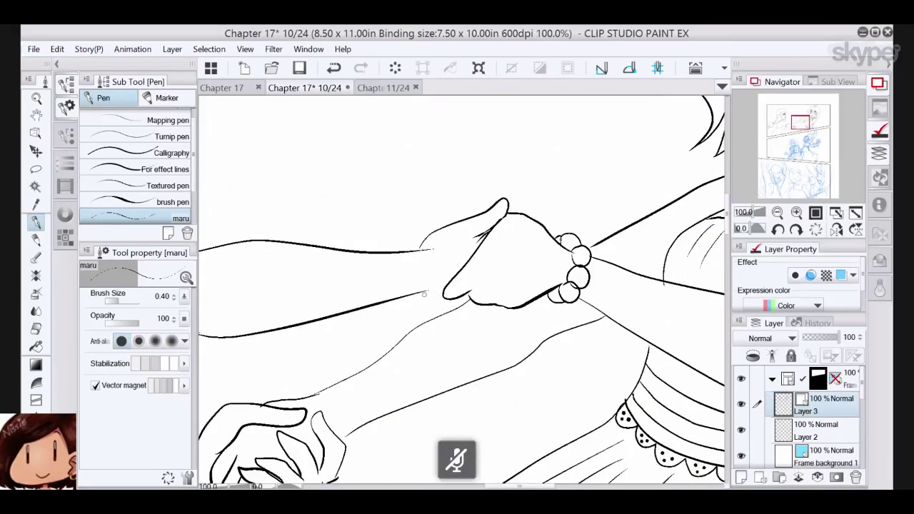
left_click_drag(424, 294, 440, 295)
left_click_drag(350, 433, 344, 437)
- Try redrawing the upper gripping thumb bent over the other hand, erasing the old thumb and overlapping lines and reconnecting the hand's outline
mouse_move(466, 219)
left_mouse_down()
mouse_move(505, 237)
mouse_move(511, 252)
mouse_move(459, 247)
left_mouse_up()
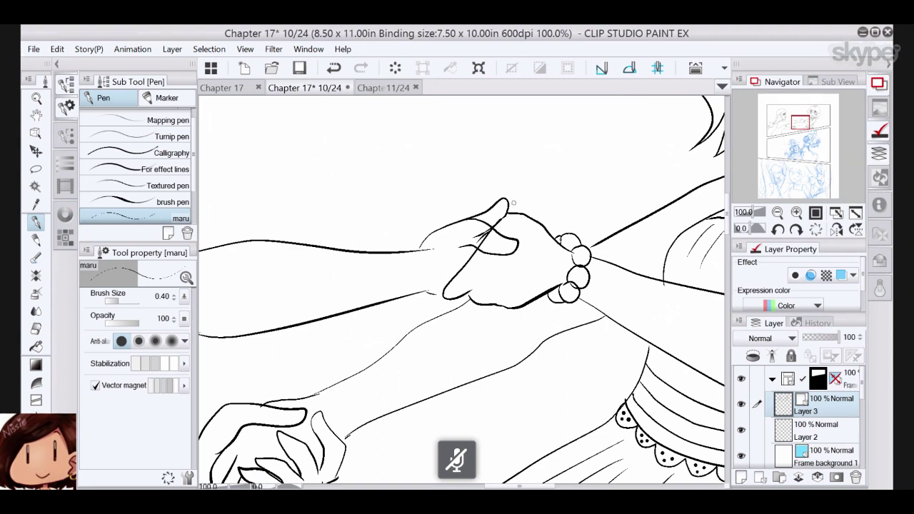
left_click(36, 329)
left_click(502, 206)
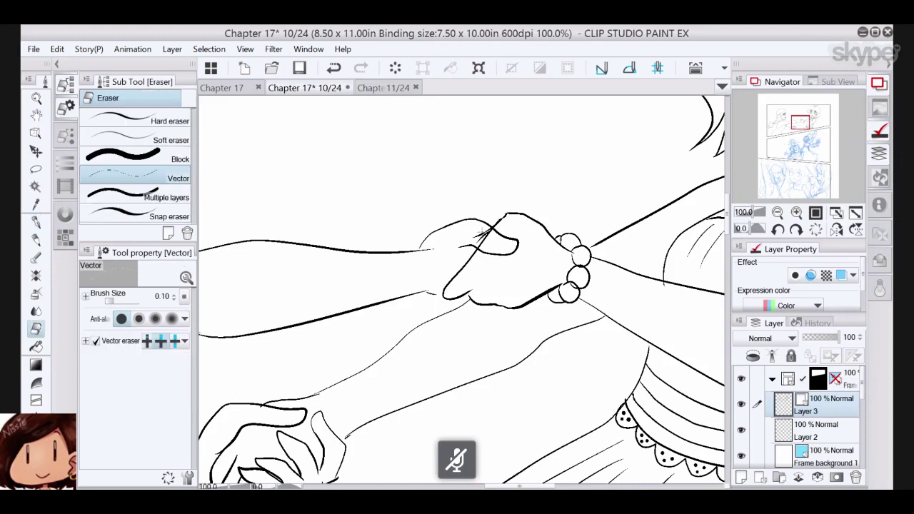
left_click(481, 234)
left_click(485, 237)
left_click(37, 222)
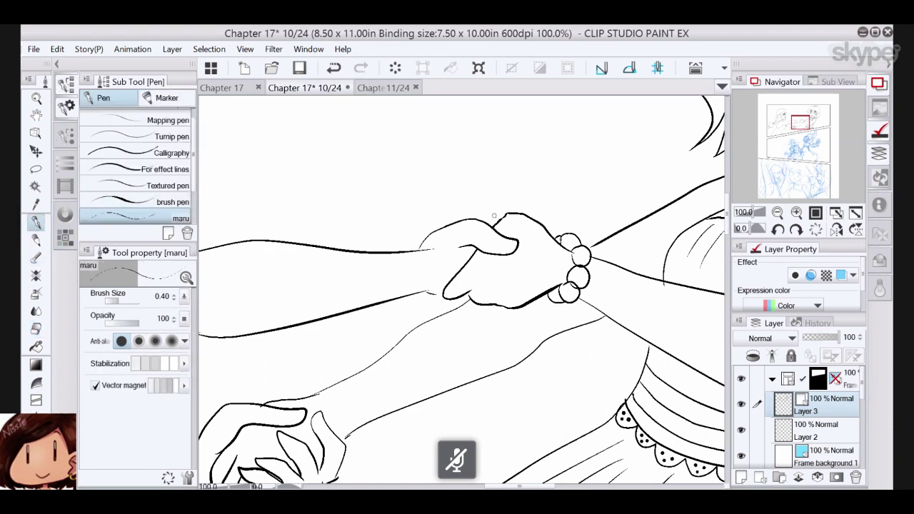
left_click_drag(525, 214, 480, 222)
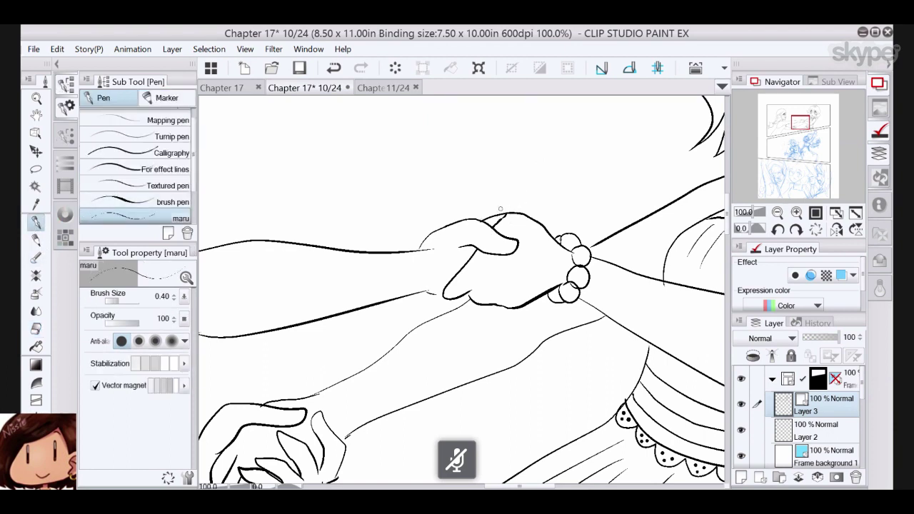
- Erase the stray line behind the upper thumb with the Hard eraser, and try another stroke on the back of the hand
left_click(36, 329)
left_click(128, 122)
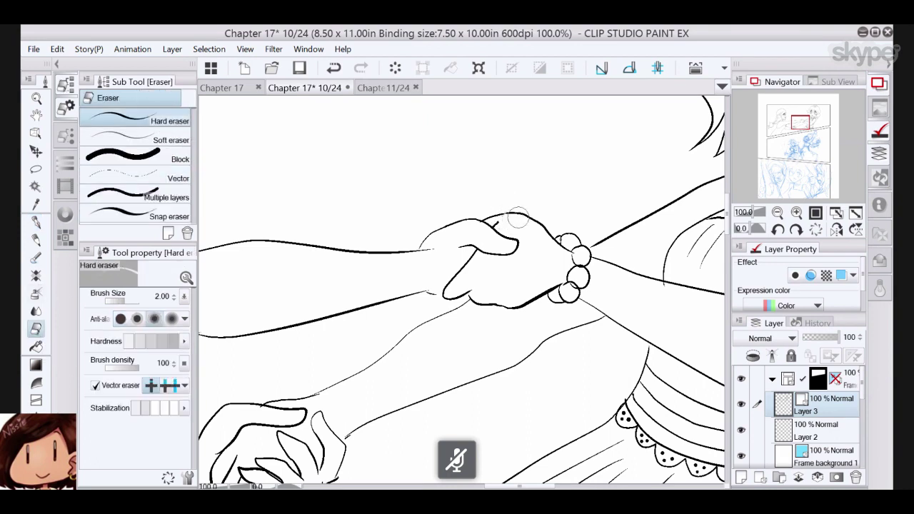
left_click(35, 223)
mouse_move(517, 211)
left_mouse_down()
mouse_move(542, 229)
mouse_move(532, 243)
left_mouse_up()
left_click(333, 67)
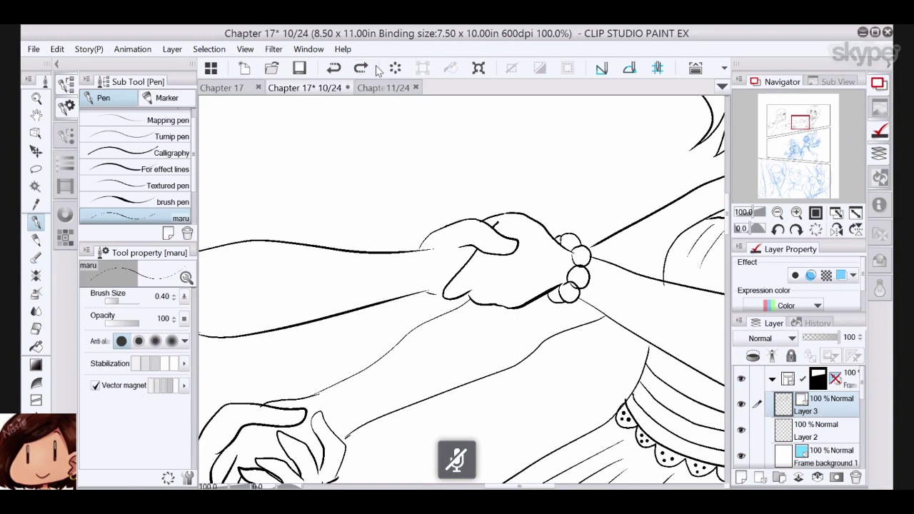
- Try inking curled fingers wrapping around the lower edge of the upper clasped hand beside the bracelet, restarting the first attempt
mouse_move(551, 302)
left_mouse_down()
mouse_move(533, 266)
mouse_move(537, 294)
mouse_move(529, 284)
mouse_move(504, 291)
left_mouse_up()
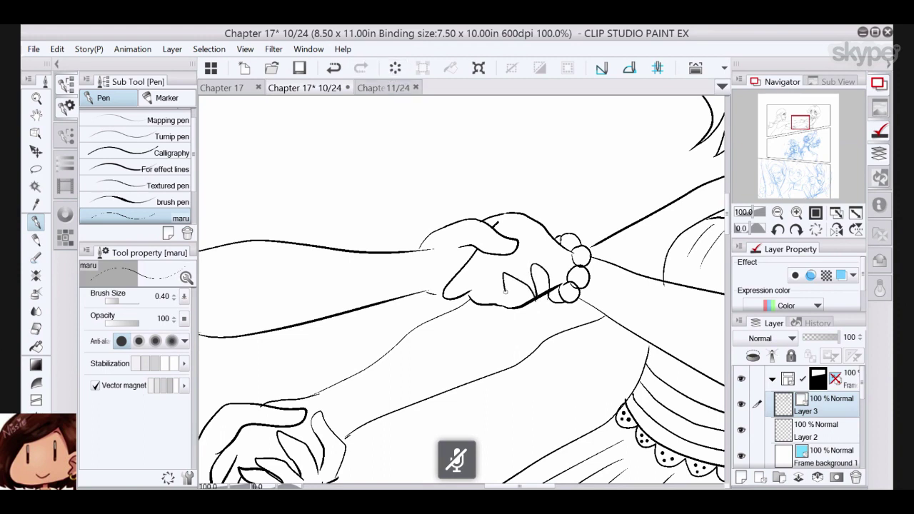
left_click(334, 71)
left_click(340, 72)
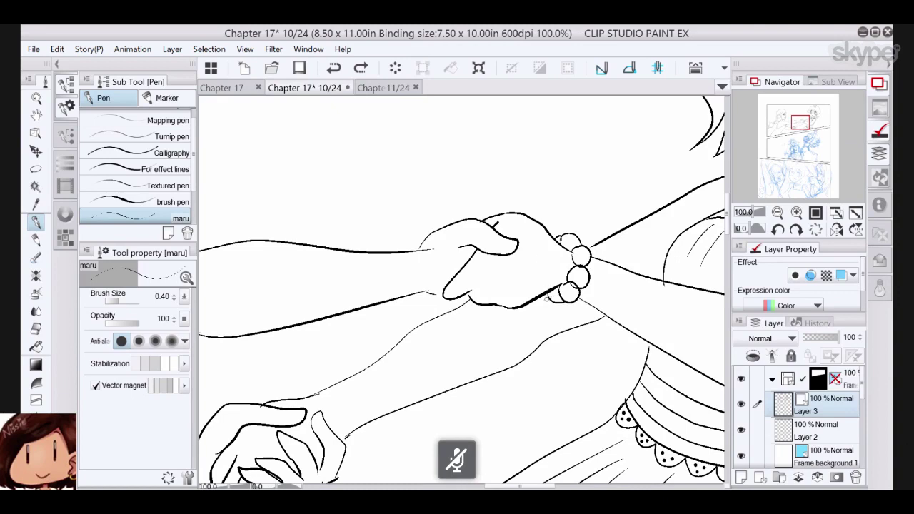
mouse_move(549, 302)
left_mouse_down()
mouse_move(552, 281)
mouse_move(535, 279)
mouse_move(539, 293)
mouse_move(522, 266)
mouse_move(524, 300)
left_mouse_up()
left_click_drag(500, 272, 513, 314)
mouse_move(481, 286)
left_mouse_down()
mouse_move(493, 318)
mouse_move(510, 323)
mouse_move(548, 300)
left_mouse_up()
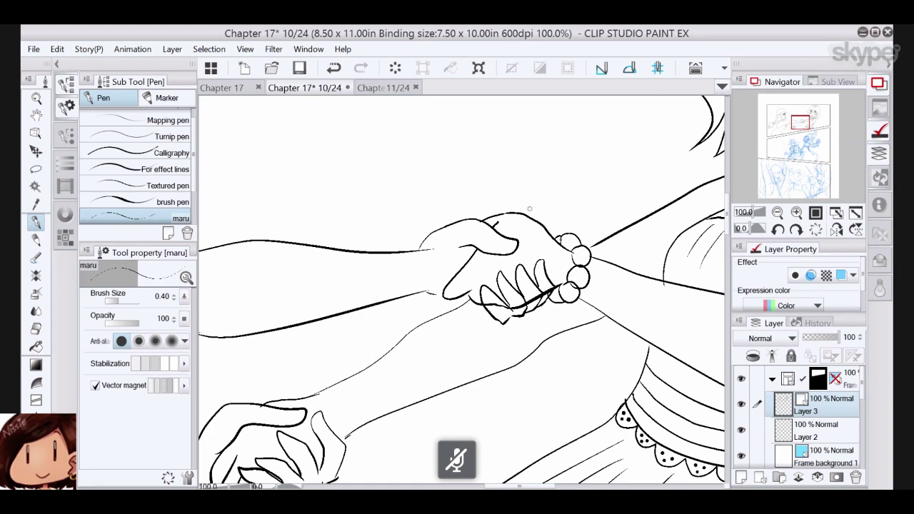
left_click_drag(530, 209, 474, 196)
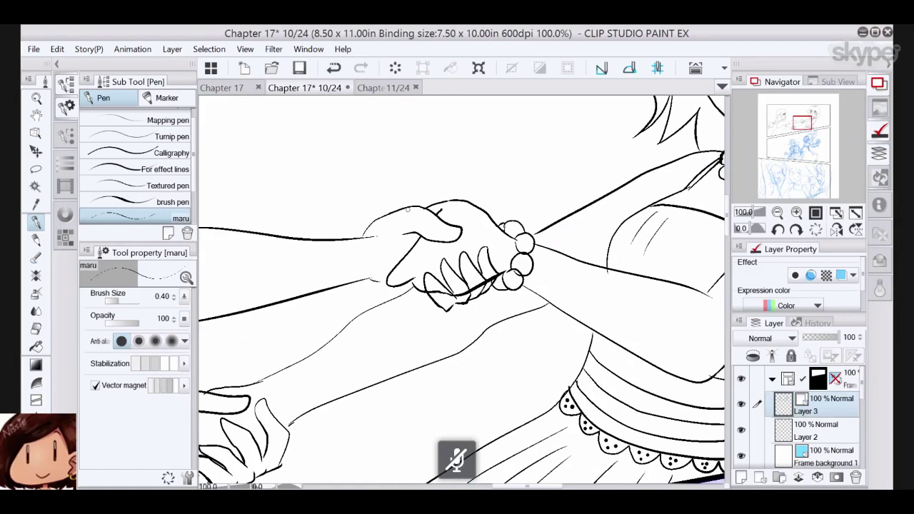
mouse_move(408, 210)
left_mouse_down()
mouse_move(533, 236)
mouse_move(499, 259)
mouse_move(510, 172)
mouse_move(491, 186)
left_mouse_up()
- Undo the curled finger strokes on the upper clasped hands
left_click(329, 70)
left_click(328, 70)
left_click(328, 70)
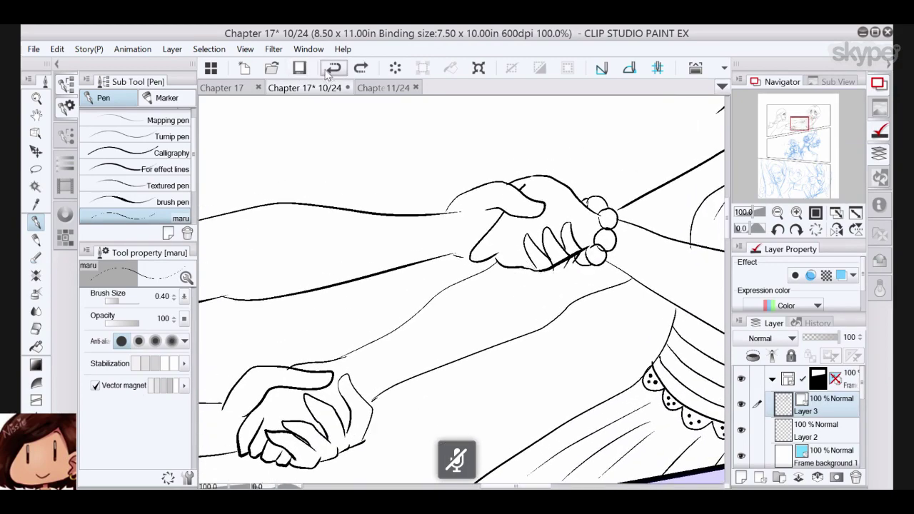
left_click(326, 71)
left_click(325, 71)
left_click(325, 75)
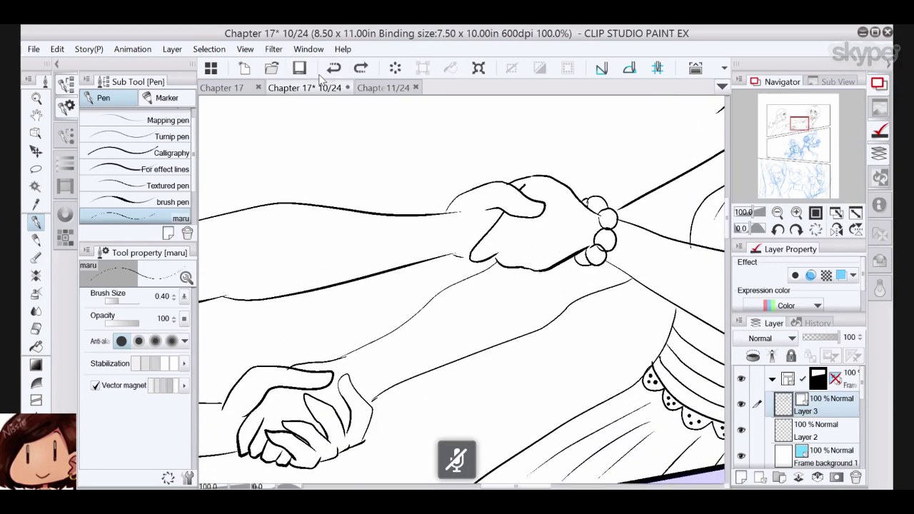
- Undo the redrawn upper thumb and its erasures, restoring the original thumb outline
left_click(35, 133)
left_click(500, 187)
left_click(334, 68)
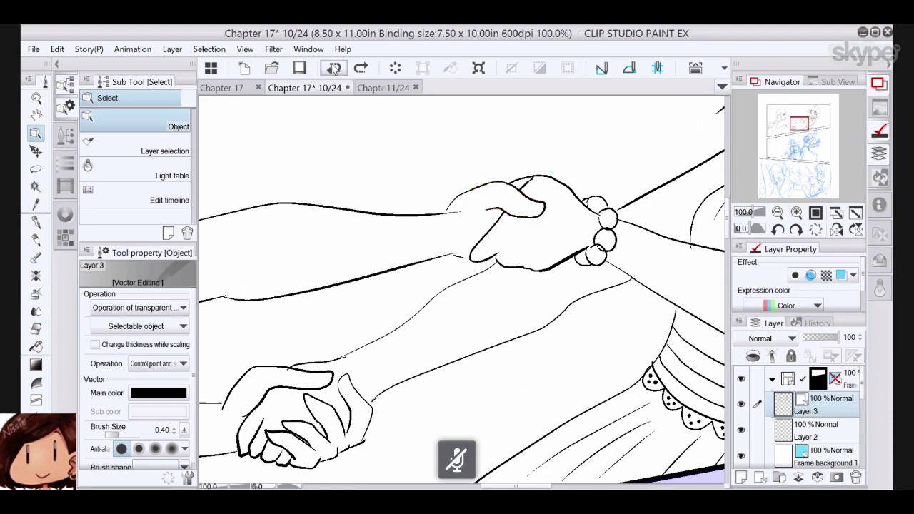
left_click(334, 68)
left_click(333, 67)
left_click(334, 68)
left_click(334, 68)
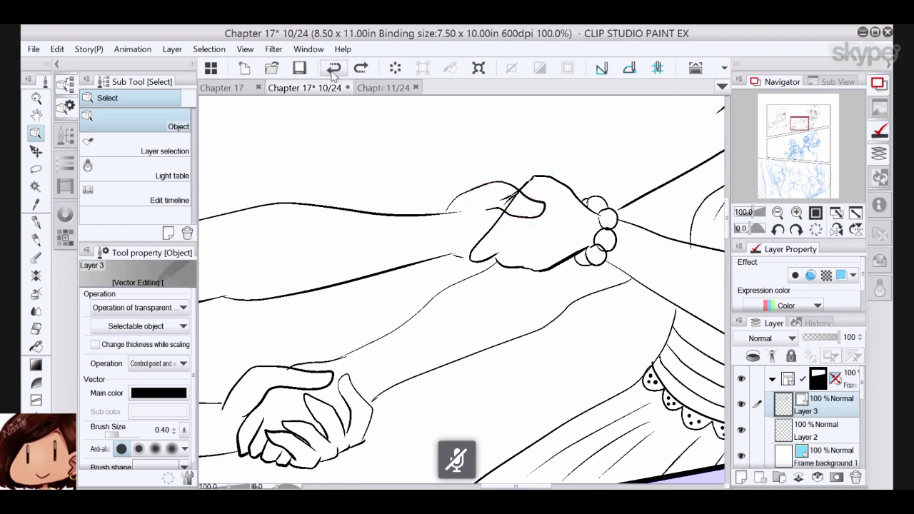
left_click(333, 68)
left_click(334, 68)
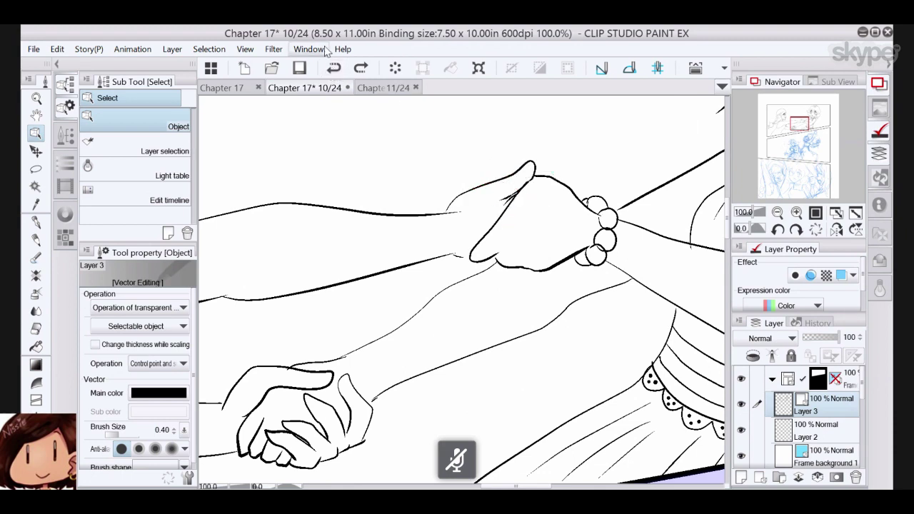
scroll(462, 293, "down", 2)
scroll(462, 293, "left", 1)
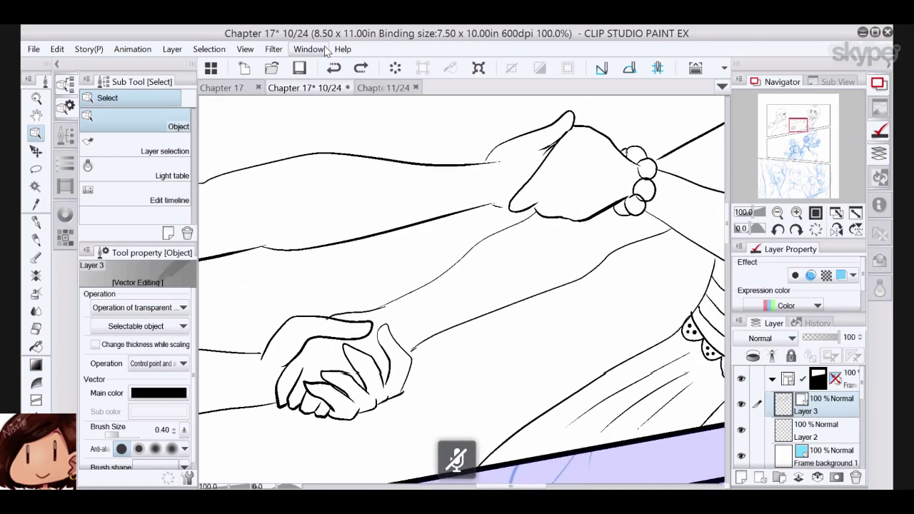
scroll(462, 292, "up", 2)
scroll(462, 293, "right", 2)
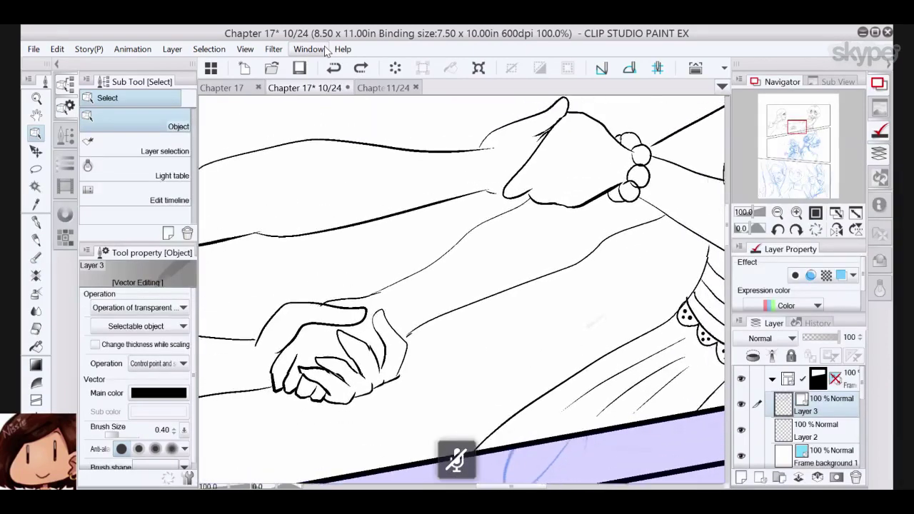
scroll(462, 293, "down", 2)
scroll(462, 293, "left", 1)
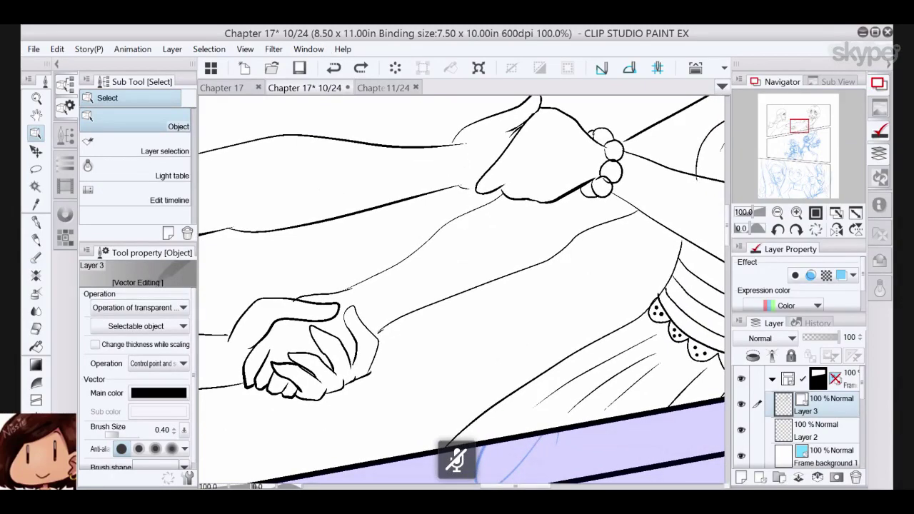
scroll(462, 293, "left", 1)
left_click_drag(627, 315, 633, 315)
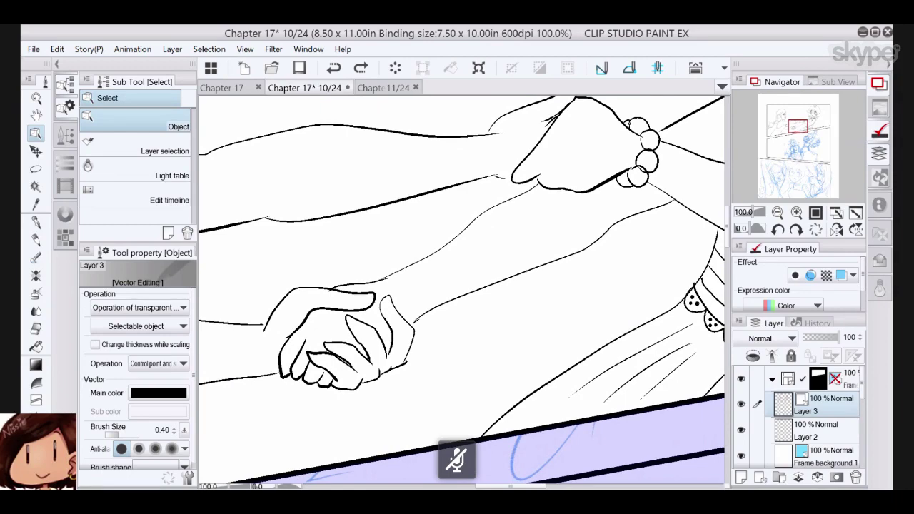
scroll(462, 293, "up", 2)
scroll(462, 293, "right", 1)
scroll(462, 293, "down", 1)
scroll(462, 293, "left", 2)
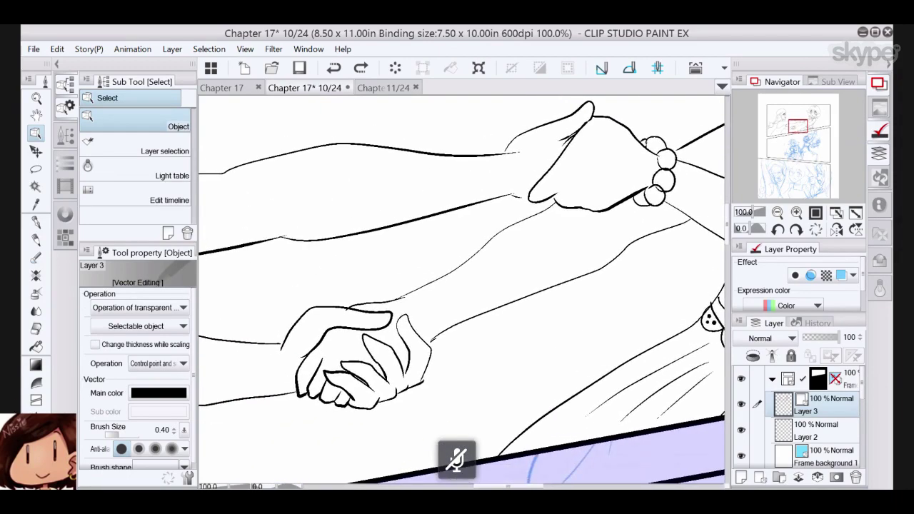
scroll(462, 293, "up", 2)
scroll(462, 293, "left", 1)
scroll(462, 293, "right", 5)
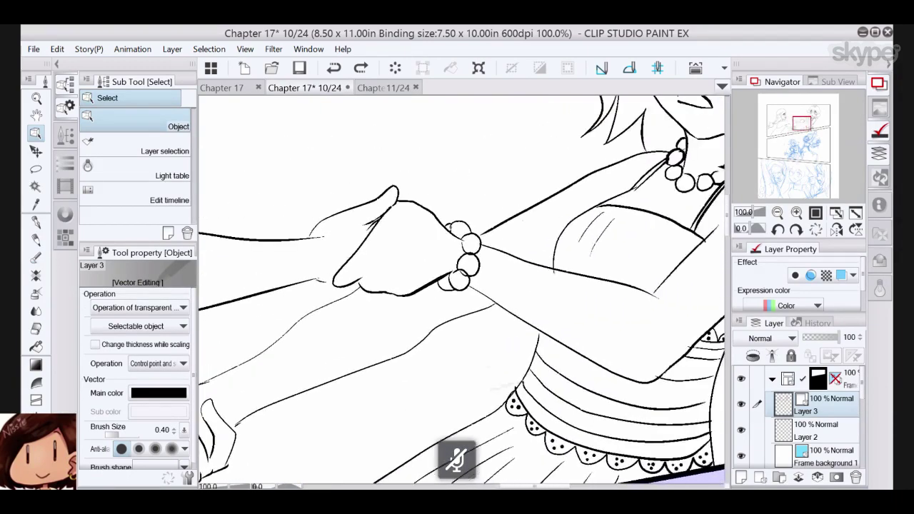
scroll(462, 293, "right", 1)
scroll(462, 293, "up", 1)
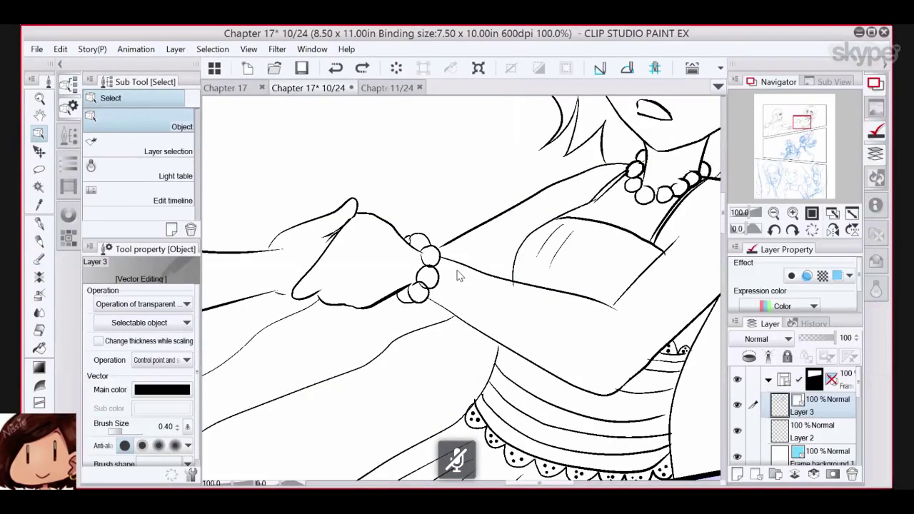
left_click_drag(428, 186, 526, 194)
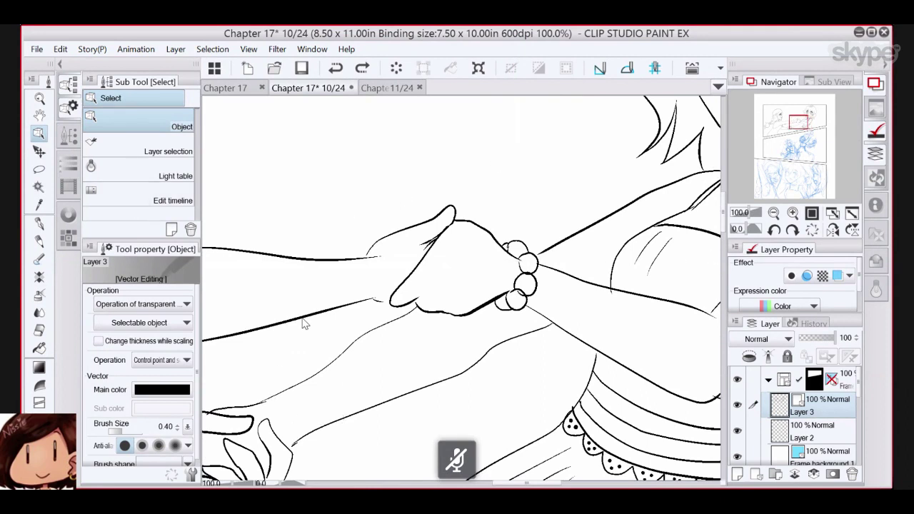
double_click(486, 41)
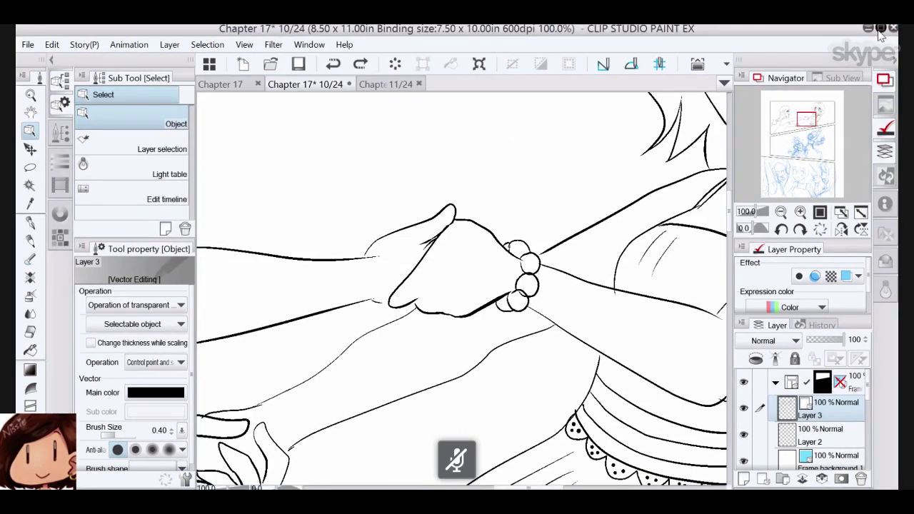
left_click(881, 29)
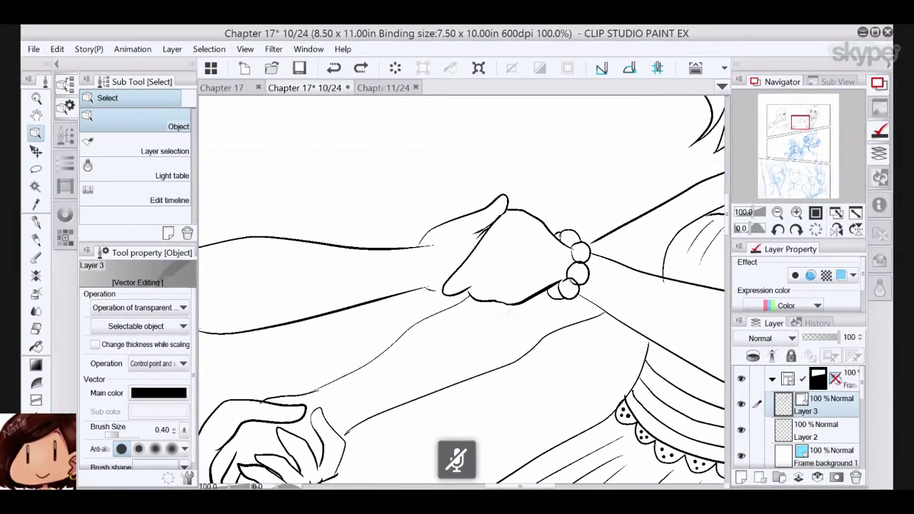
- Delete the vector strokes forming the thumb outline and its crease lines on the upper clasped hand on Layer 3
scroll(511, 259, "up", 1)
left_click_drag(511, 259, 506, 300)
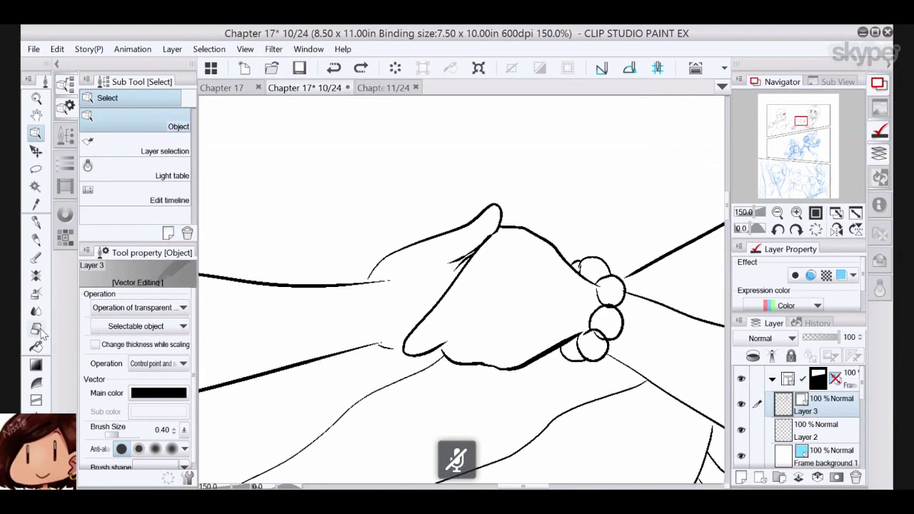
left_click(491, 215)
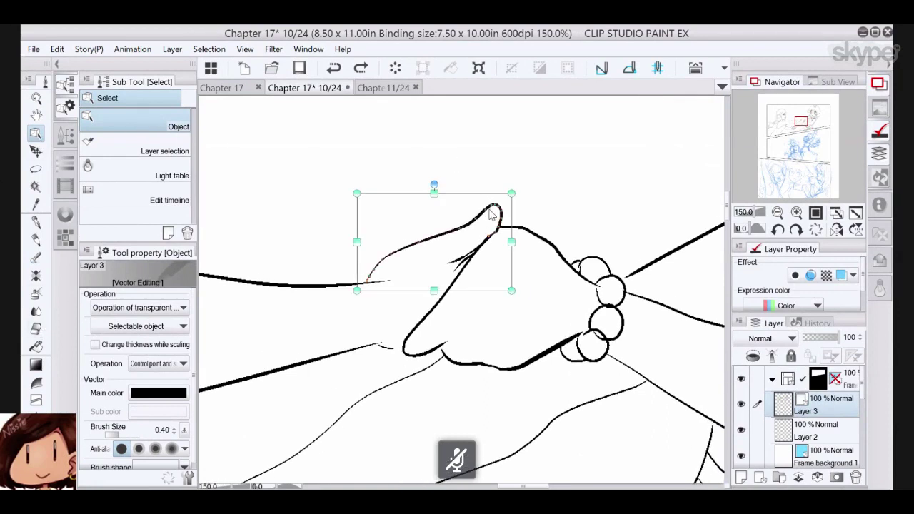
left_click(395, 68)
left_click(462, 263)
left_click(397, 68)
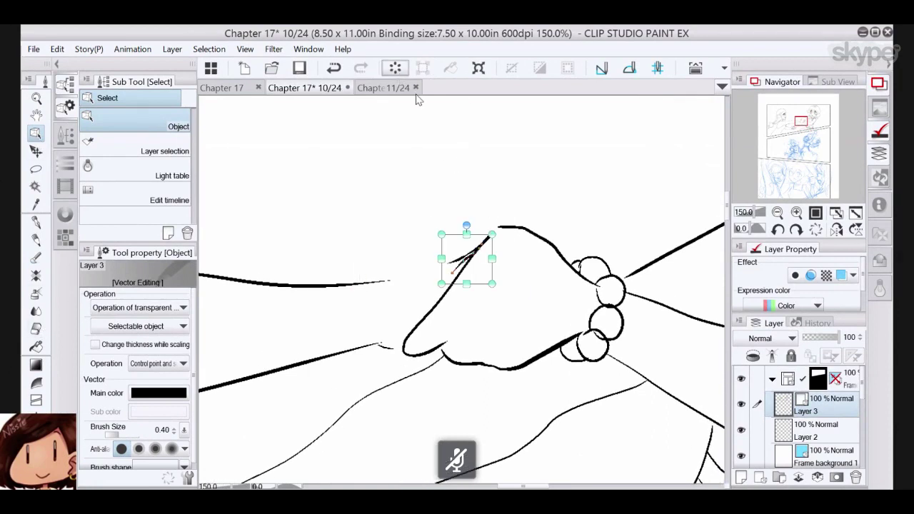
left_click(466, 261)
left_click(395, 68)
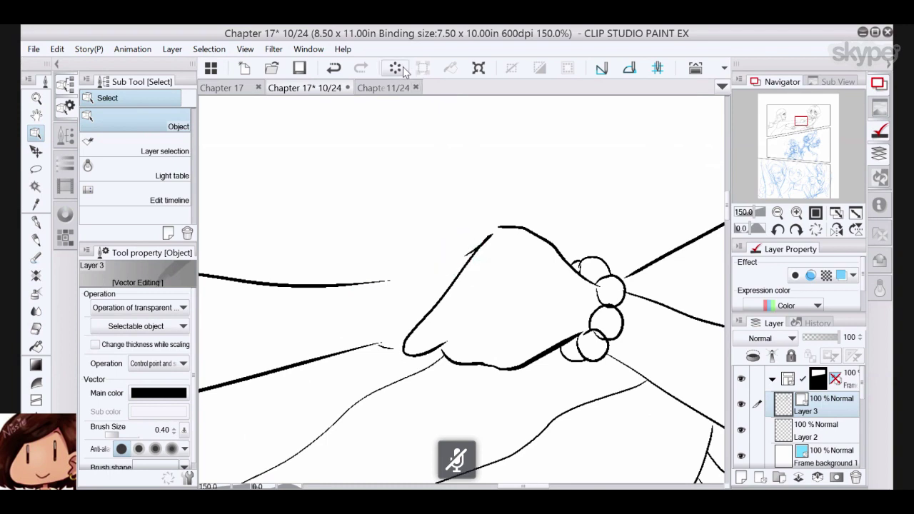
- On Layer 2, rough out a new thumb over the top of the upper clasped hand with the nis pencil, undoing stray strokes
left_click(816, 431)
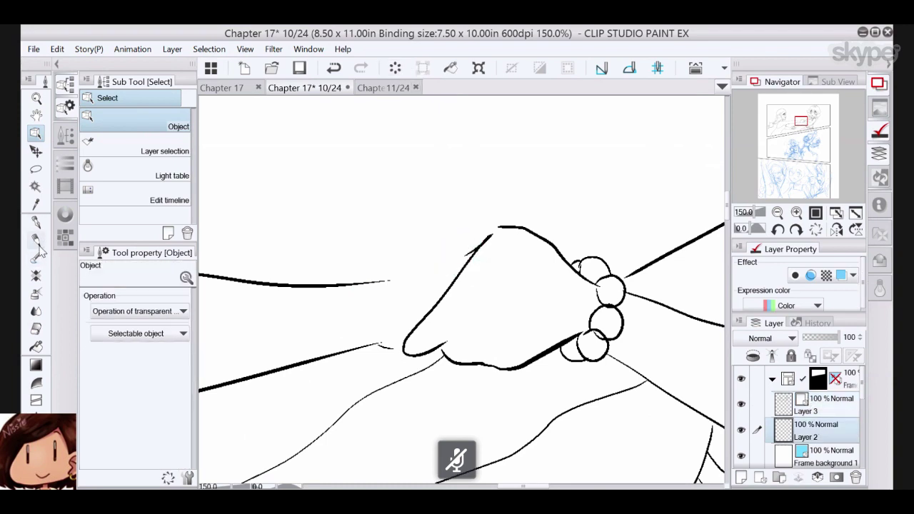
left_click(36, 242)
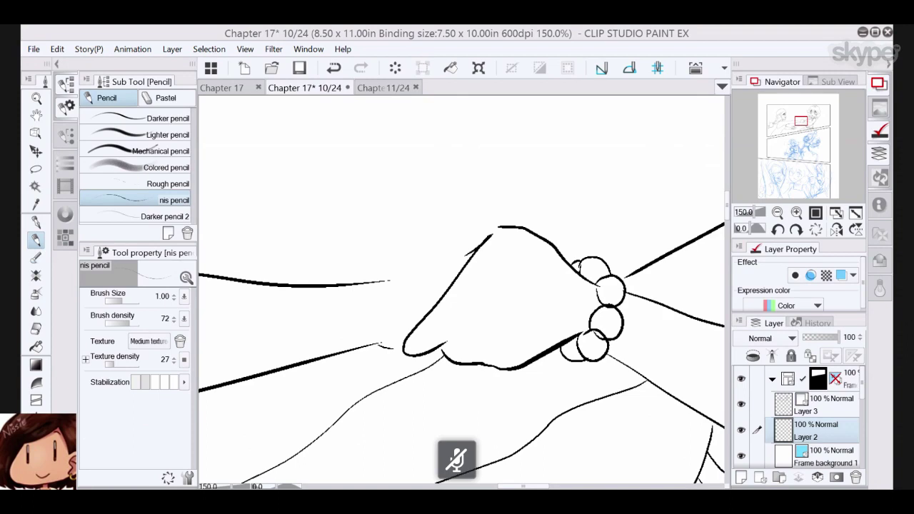
mouse_move(380, 345)
left_mouse_down()
mouse_move(400, 364)
mouse_move(482, 389)
mouse_move(490, 356)
left_mouse_up()
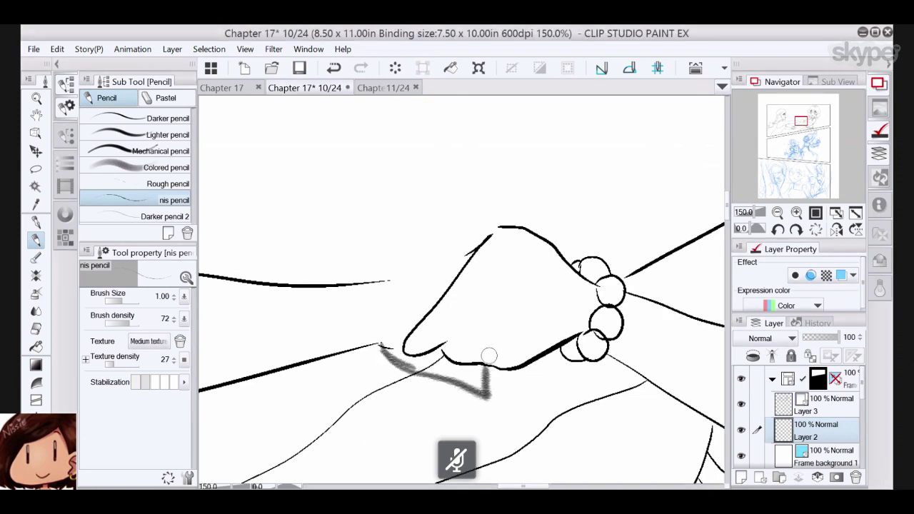
left_click(334, 68)
left_click(335, 68)
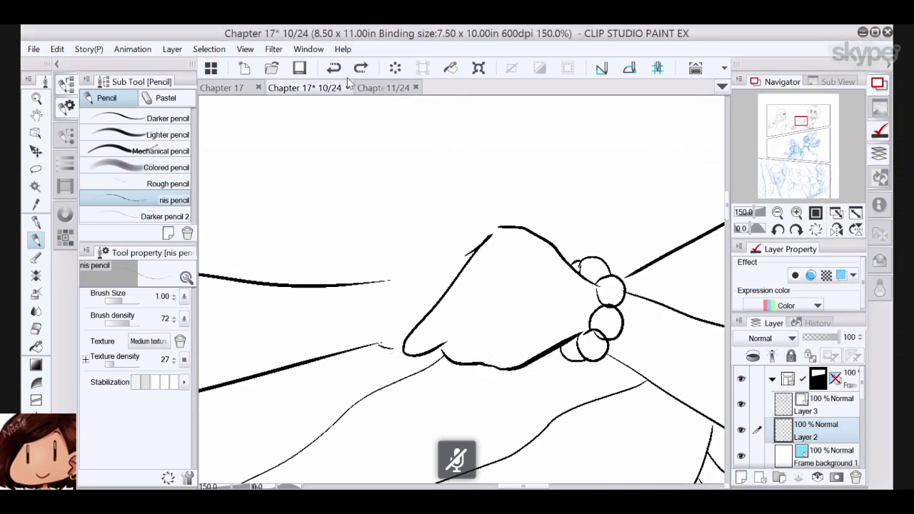
mouse_move(518, 227)
left_mouse_down()
mouse_move(414, 239)
mouse_move(491, 251)
mouse_move(408, 252)
mouse_move(473, 249)
mouse_move(537, 227)
mouse_move(504, 192)
mouse_move(530, 267)
mouse_move(540, 252)
mouse_move(513, 190)
mouse_move(488, 252)
left_mouse_up()
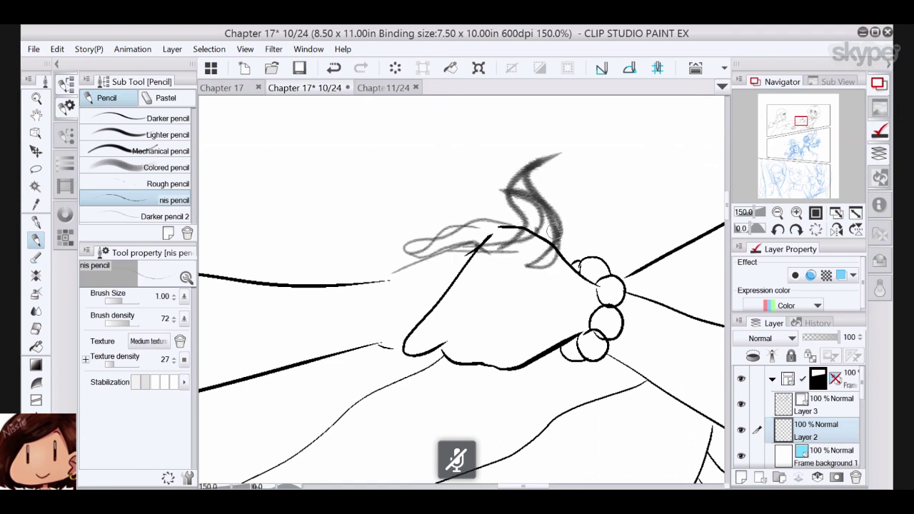
left_click(334, 67)
left_click(334, 68)
left_click(334, 68)
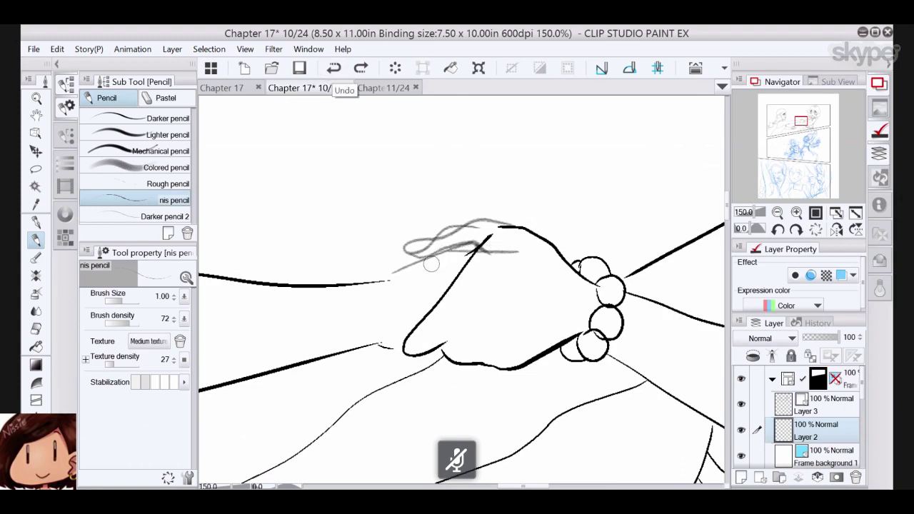
left_click_drag(412, 271, 474, 244)
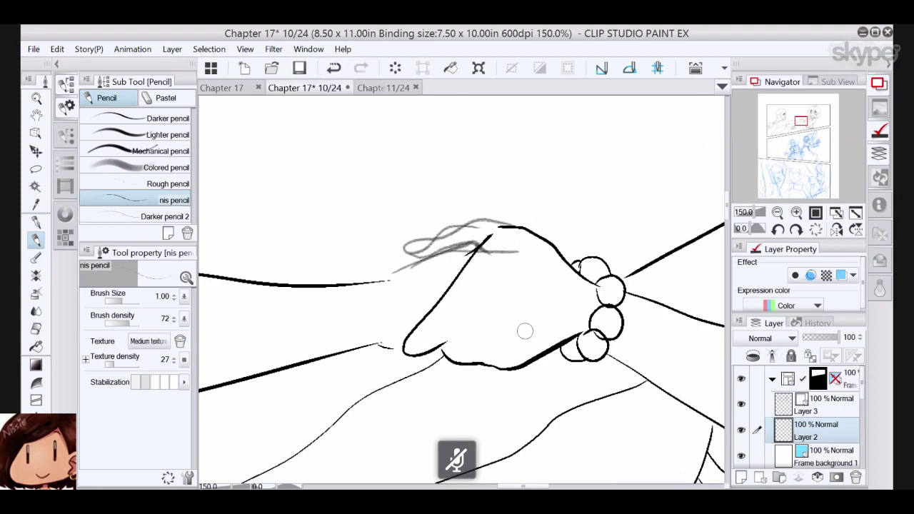
- Sketch the fingers wrapping under the upper clasped hand with the nis pencil, and darken the upper wrist line leading to the thumb
mouse_move(380, 344)
left_mouse_down()
mouse_move(453, 377)
mouse_move(516, 352)
left_mouse_up()
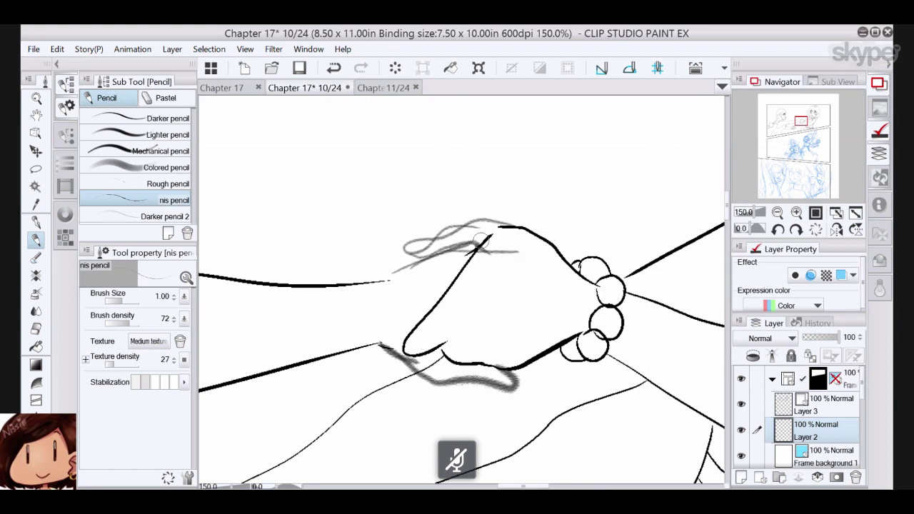
mouse_move(483, 241)
left_mouse_down()
mouse_move(704, 244)
mouse_move(575, 249)
mouse_move(418, 293)
left_mouse_up()
mouse_move(413, 365)
left_mouse_down()
mouse_move(492, 395)
mouse_move(538, 382)
mouse_move(509, 388)
mouse_move(559, 390)
mouse_move(560, 375)
mouse_move(548, 369)
mouse_move(577, 390)
mouse_move(612, 393)
mouse_move(600, 386)
mouse_move(559, 409)
mouse_move(518, 405)
mouse_move(503, 367)
left_mouse_up()
key("e")
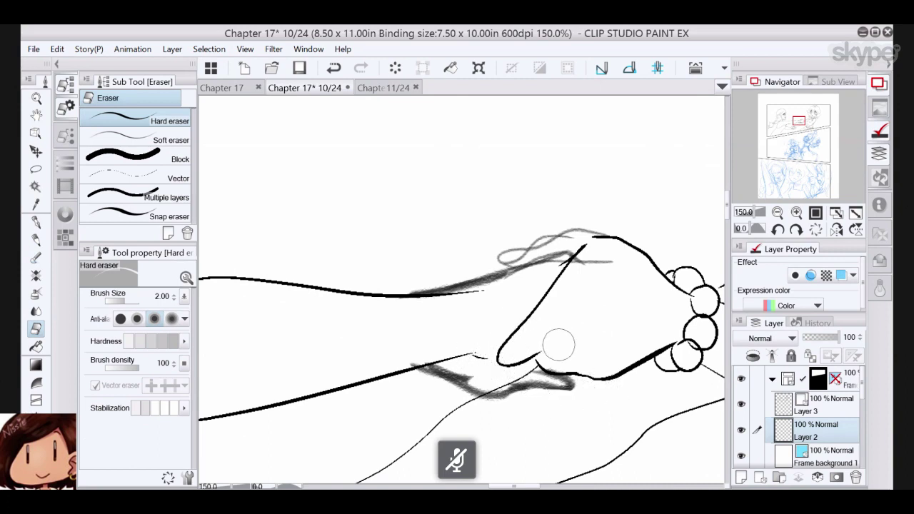
left_click(43, 241)
mouse_move(475, 389)
left_mouse_down()
mouse_move(511, 399)
mouse_move(582, 391)
mouse_move(504, 355)
left_mouse_up()
mouse_move(574, 383)
left_mouse_down()
mouse_move(502, 370)
mouse_move(516, 372)
mouse_move(486, 376)
mouse_move(488, 389)
mouse_move(437, 360)
left_mouse_up()
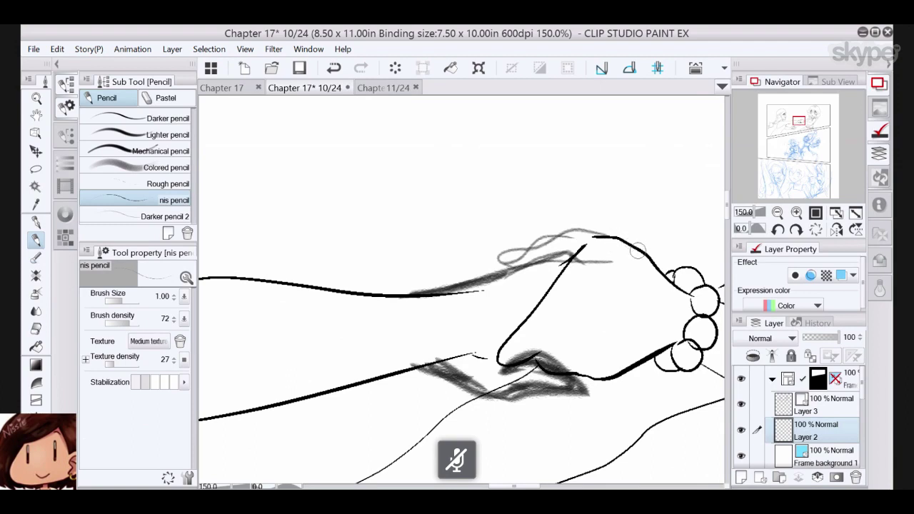
- Strengthen the rough thumb contour over the upper hand, and erase shading inside the lower finger sketch with the Hard eraser
mouse_move(639, 252)
left_mouse_down()
mouse_move(530, 236)
mouse_move(519, 272)
mouse_move(572, 262)
mouse_move(578, 248)
mouse_move(556, 240)
left_mouse_up()
mouse_move(502, 349)
left_mouse_down()
mouse_move(513, 375)
mouse_move(443, 367)
left_mouse_up()
left_click(35, 329)
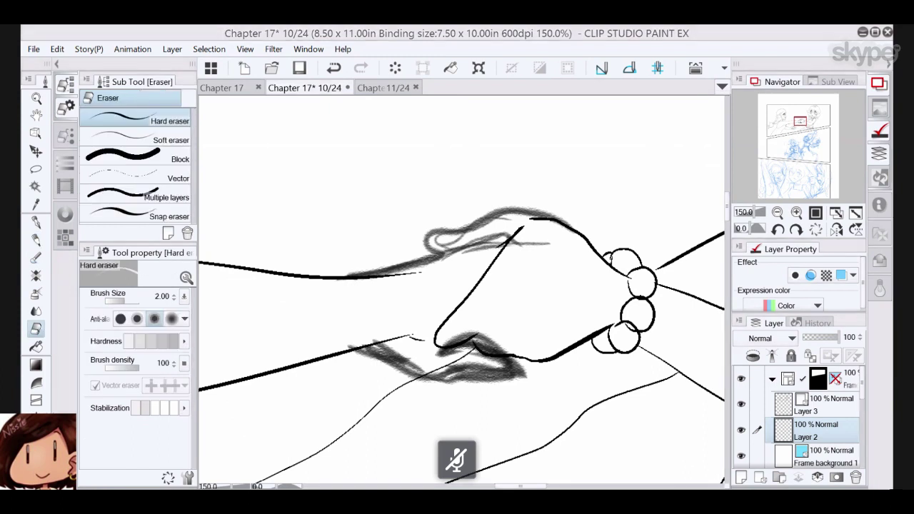
mouse_move(503, 375)
left_mouse_down()
mouse_move(489, 360)
mouse_move(458, 366)
mouse_move(475, 363)
mouse_move(400, 350)
left_mouse_up()
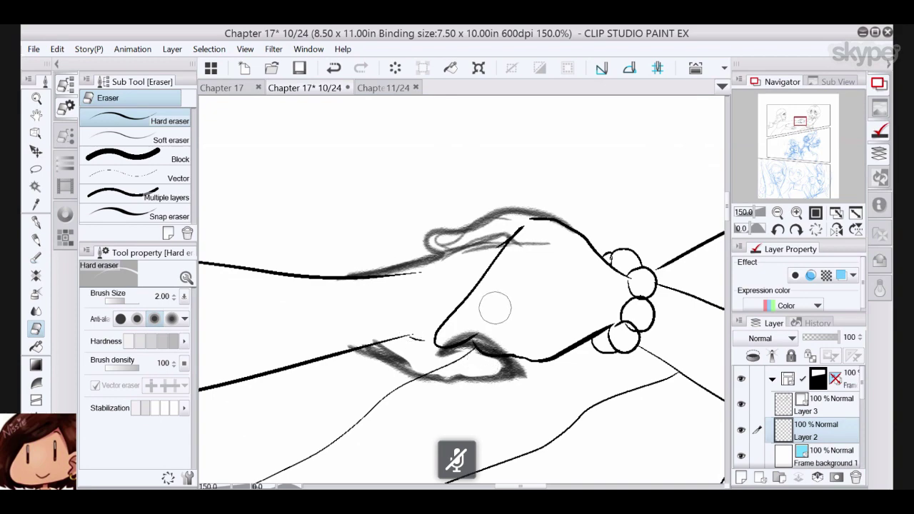
- Try pencilling finger and wrist guides over the lower clasped hands, and erase the marks with the Hard eraser
scroll(495, 309, "down", 4)
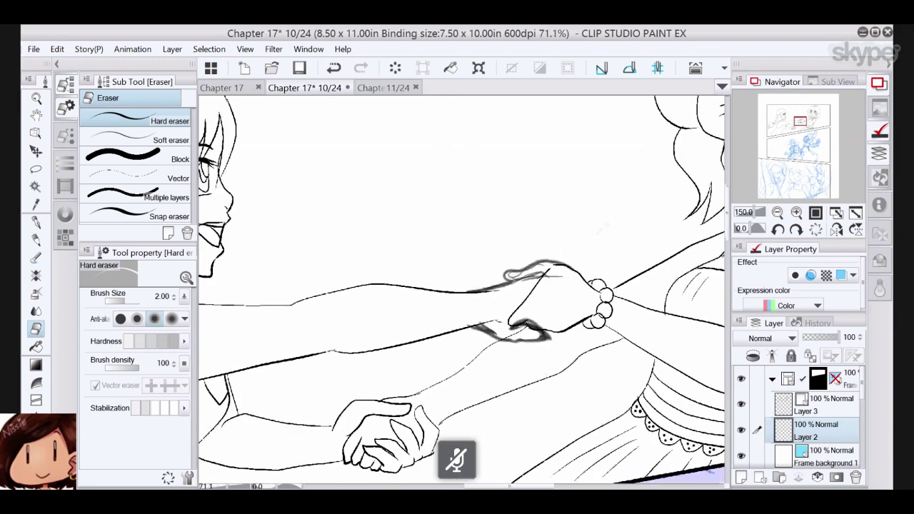
scroll(450, 429, "up", 3)
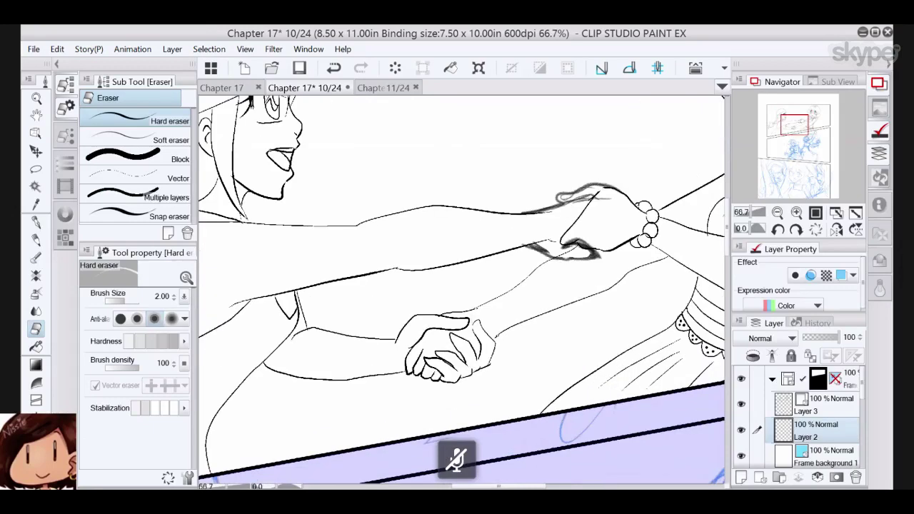
left_click_drag(457, 286, 446, 307)
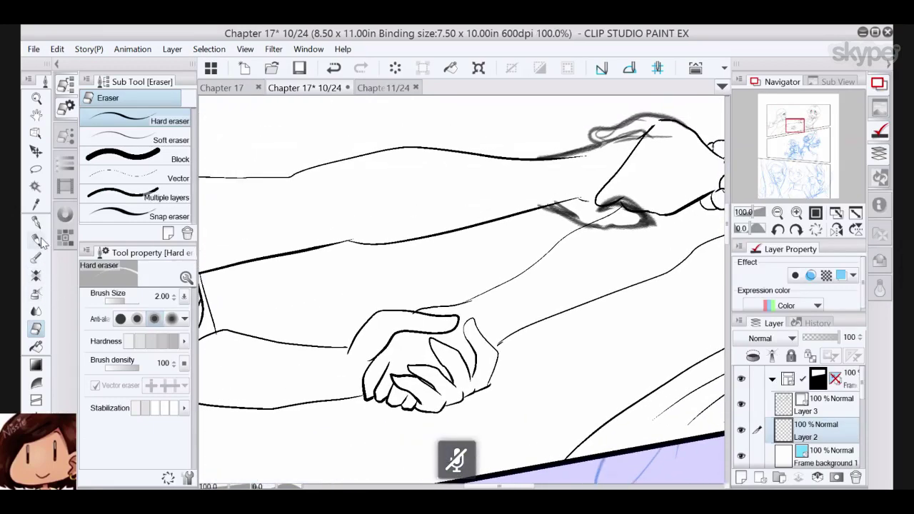
left_click(37, 240)
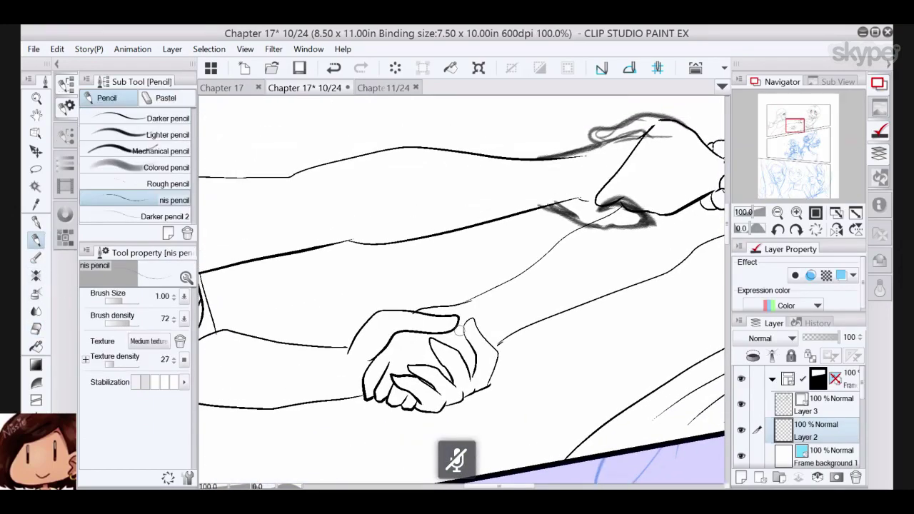
mouse_move(365, 377)
left_mouse_down()
mouse_move(382, 354)
mouse_move(391, 362)
mouse_move(382, 383)
mouse_move(394, 358)
mouse_move(410, 366)
mouse_move(418, 358)
mouse_move(403, 344)
mouse_move(437, 361)
left_mouse_up()
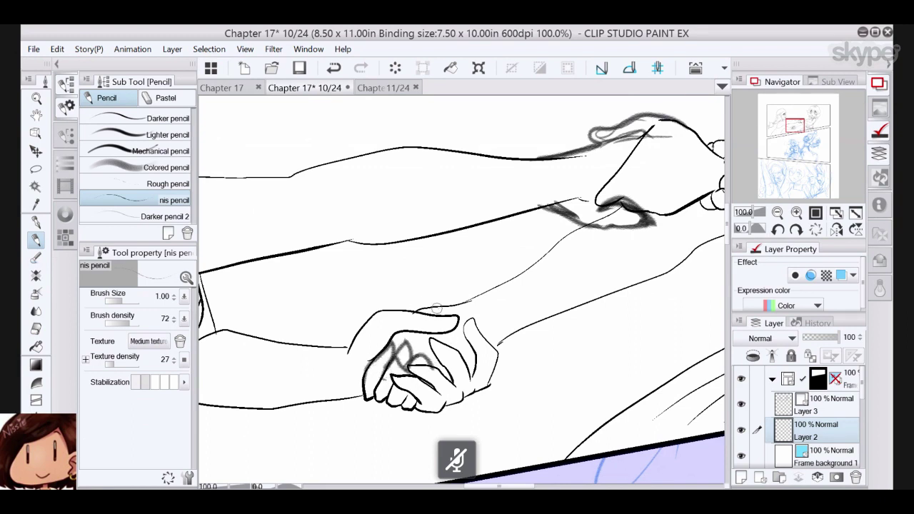
left_click_drag(438, 308, 374, 314)
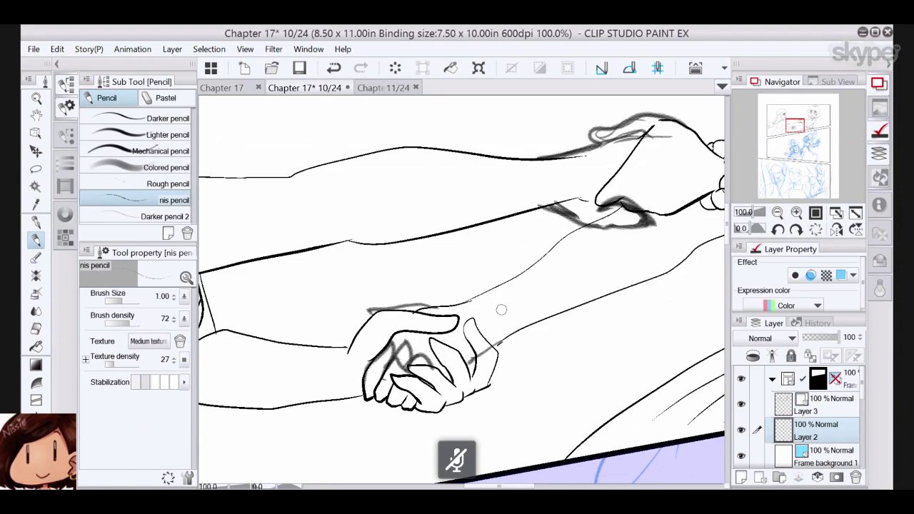
left_click(37, 328)
left_click_drag(430, 307, 373, 311)
mouse_move(397, 346)
left_mouse_down()
mouse_move(375, 356)
mouse_move(425, 361)
mouse_move(489, 350)
mouse_move(471, 389)
mouse_move(482, 379)
left_mouse_up()
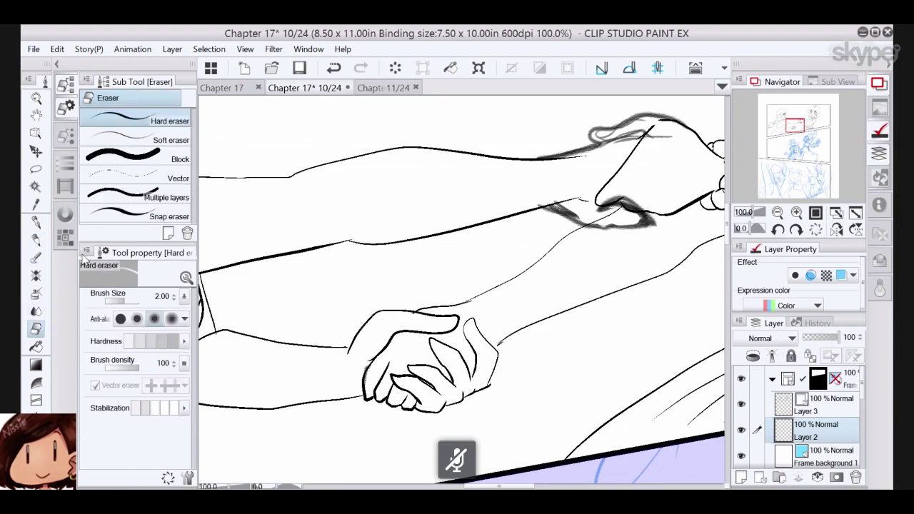
- Draw a tilted oval guide around the lower clasped hands on Layer 2 with the nis pencil
left_click(37, 243)
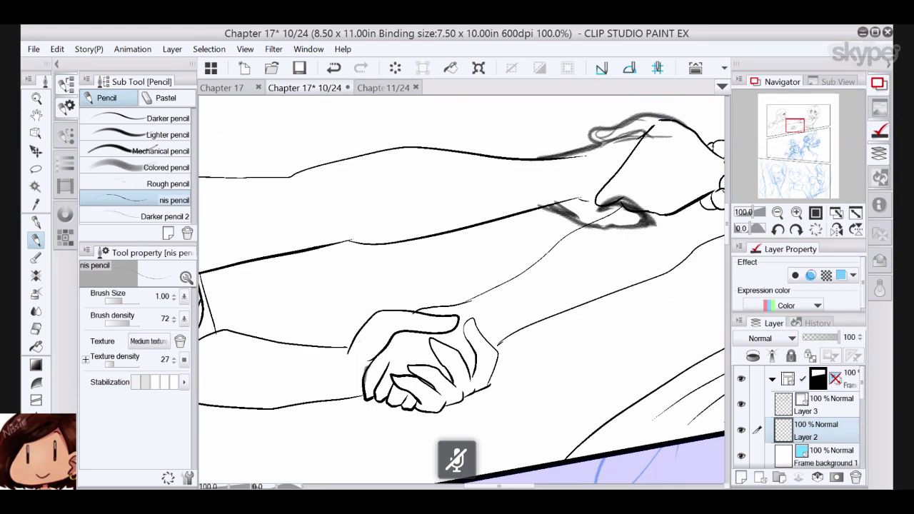
mouse_move(425, 278)
left_mouse_down()
mouse_move(557, 375)
mouse_move(621, 407)
mouse_move(596, 398)
mouse_move(593, 384)
mouse_move(463, 266)
left_mouse_up()
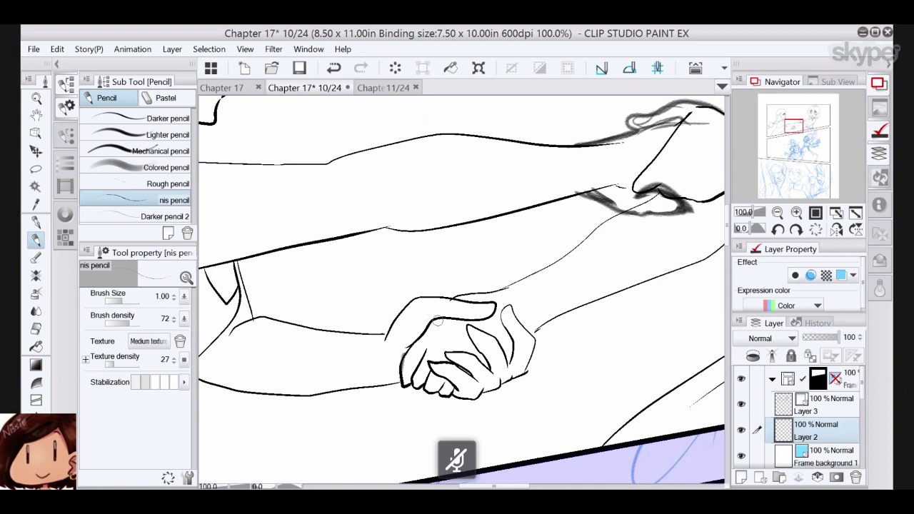
mouse_move(476, 296)
left_mouse_down()
mouse_move(390, 336)
mouse_move(493, 299)
left_mouse_up()
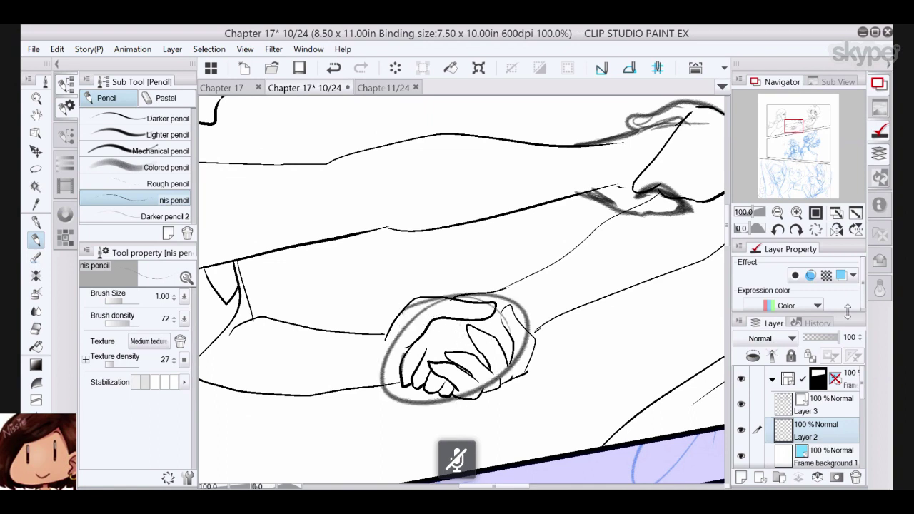
- Lasso the lower clasped hands on Layer 3 and hide the rough sketch on Layer 2
left_click(832, 412)
left_click(36, 170)
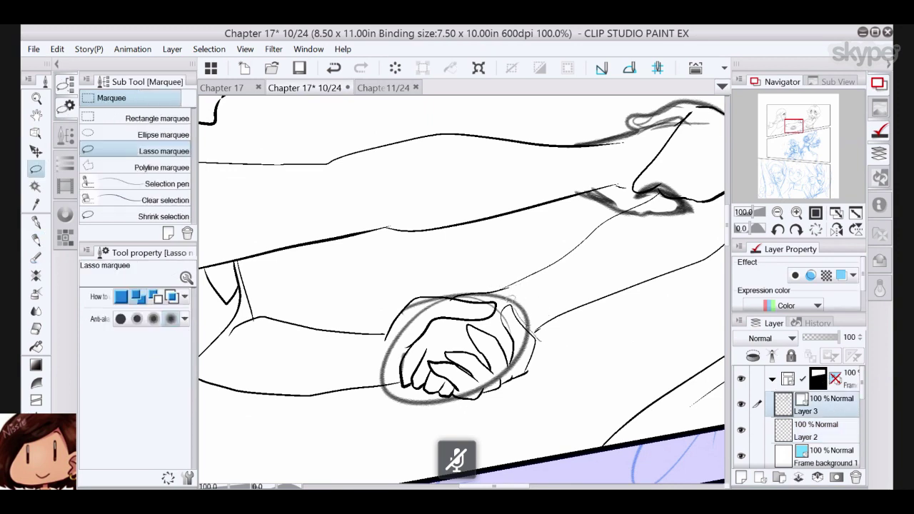
mouse_move(427, 288)
left_mouse_down()
mouse_move(386, 348)
mouse_move(418, 402)
mouse_move(509, 405)
mouse_move(534, 389)
mouse_move(551, 344)
left_mouse_up()
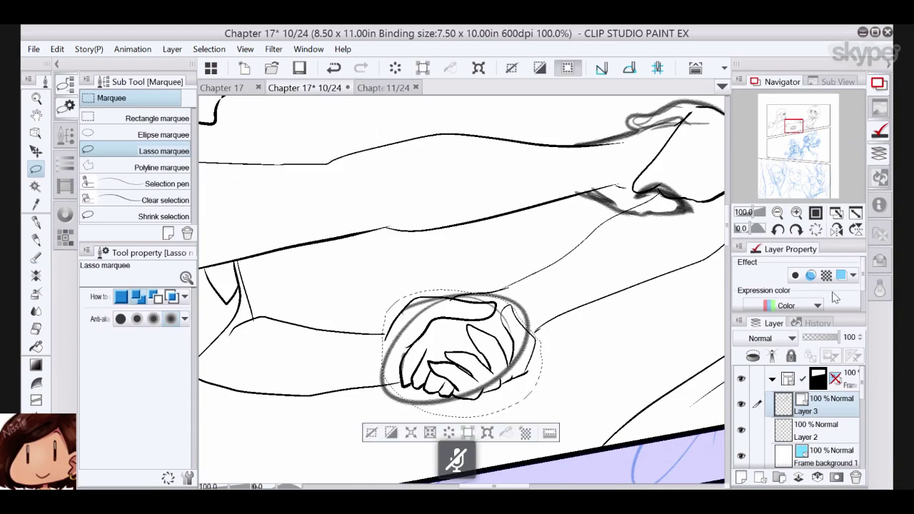
left_click(741, 429)
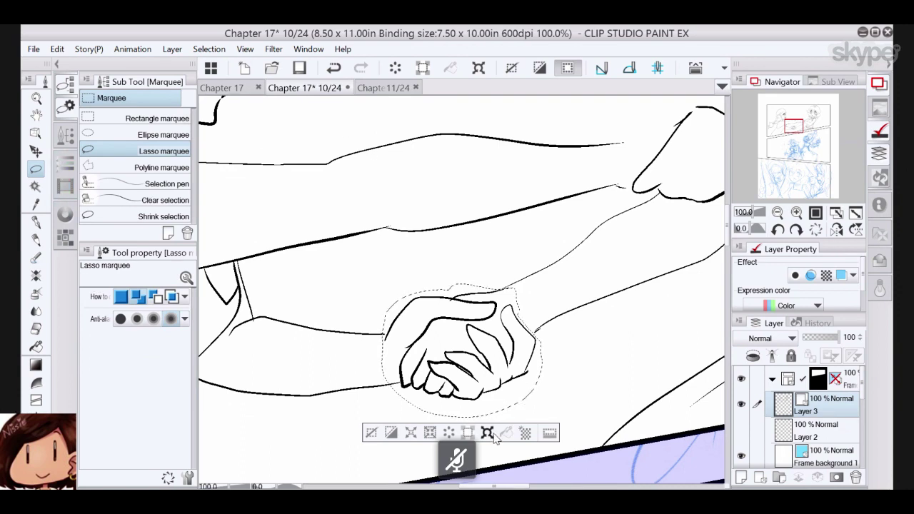
- Flip the selected clasped hands horizontally, rotate them to -37.9 degrees between the forearms, apply the transform and deselect
key("ctrl+t")
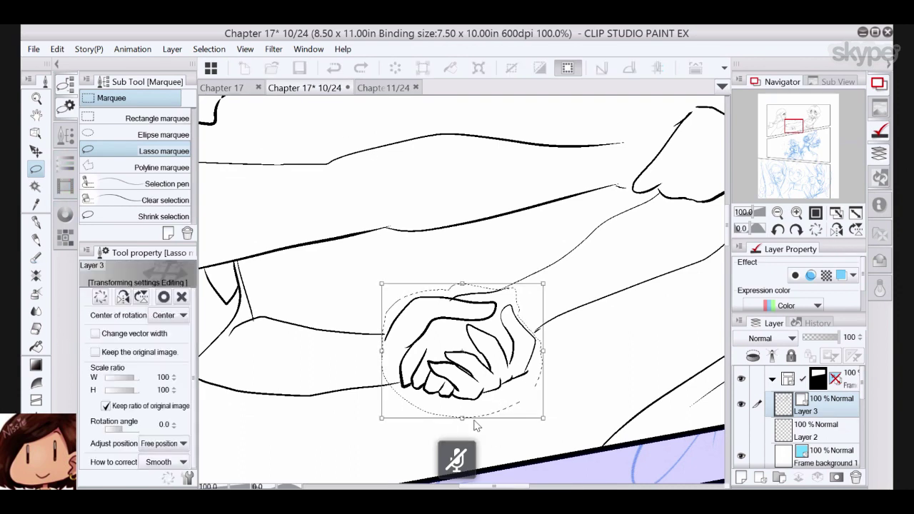
left_click(122, 298)
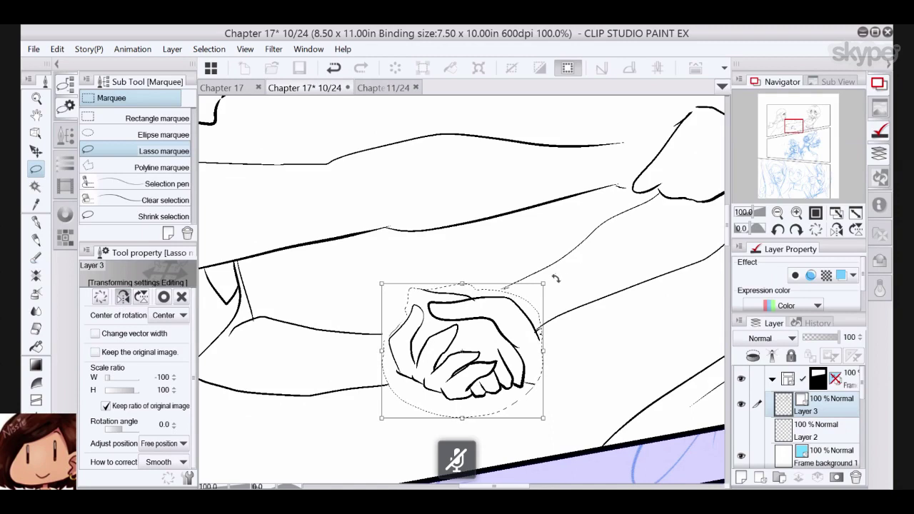
left_click_drag(504, 247, 481, 247)
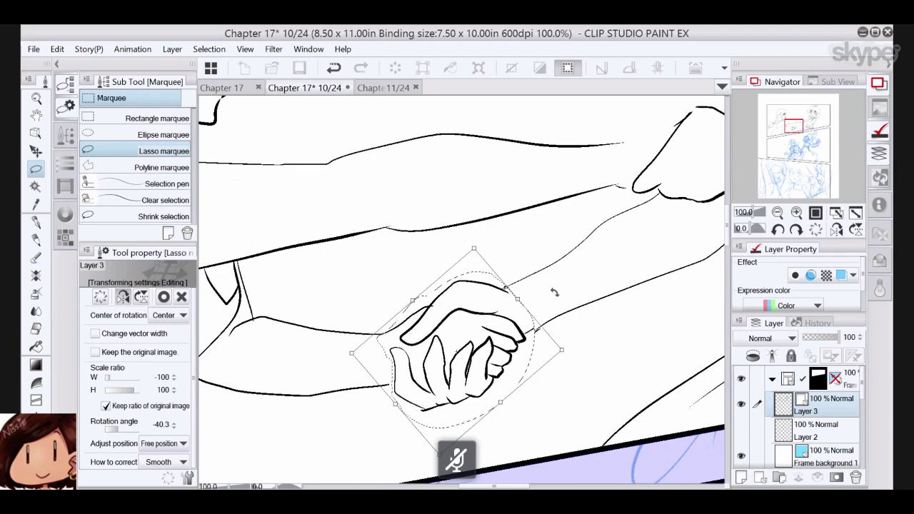
left_click_drag(555, 290, 558, 297)
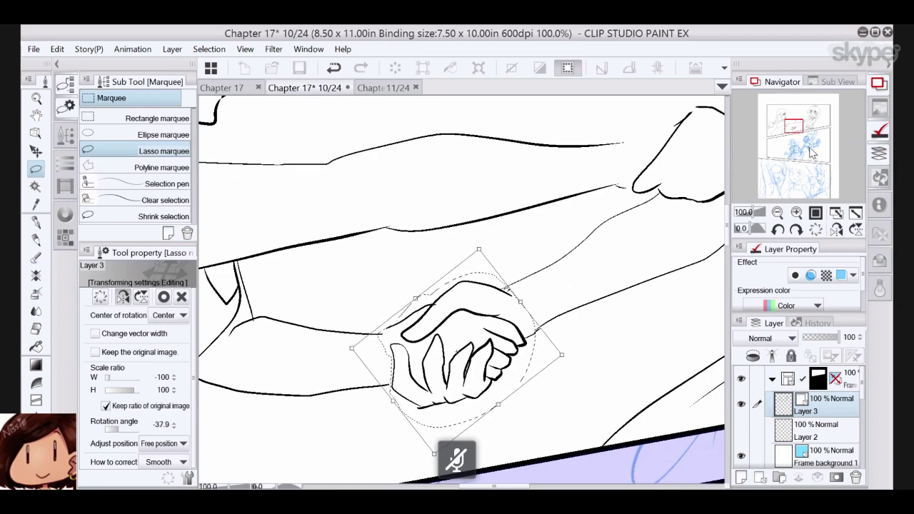
mouse_move(796, 126)
left_mouse_down()
mouse_move(803, 124)
mouse_move(795, 127)
left_mouse_up()
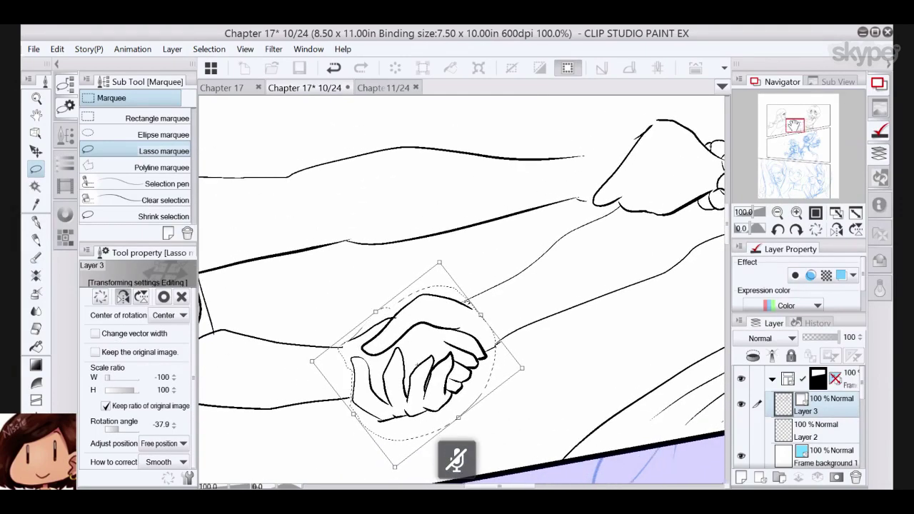
left_click(163, 297)
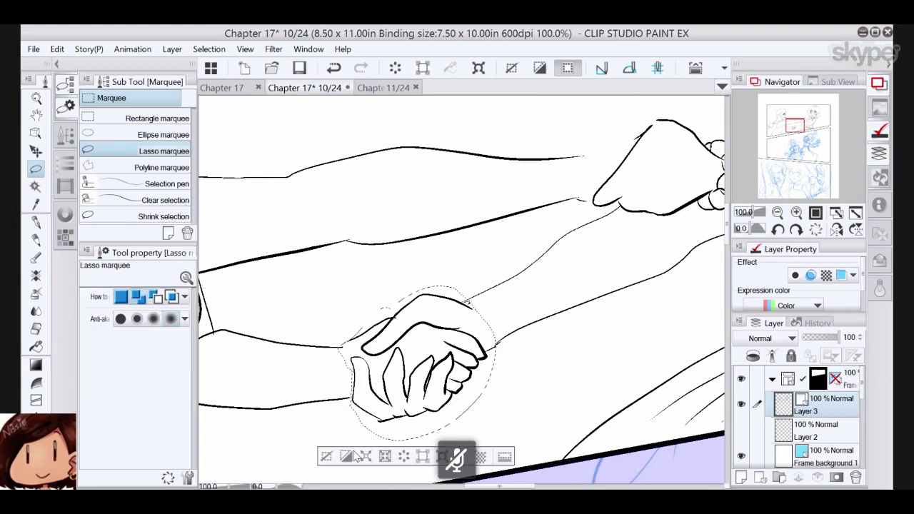
left_click(328, 456)
- Select the lower hand's upright finger and palm lines together as vector objects, narrow and shorten them, and rotate them slightly clockwise
left_click(35, 134)
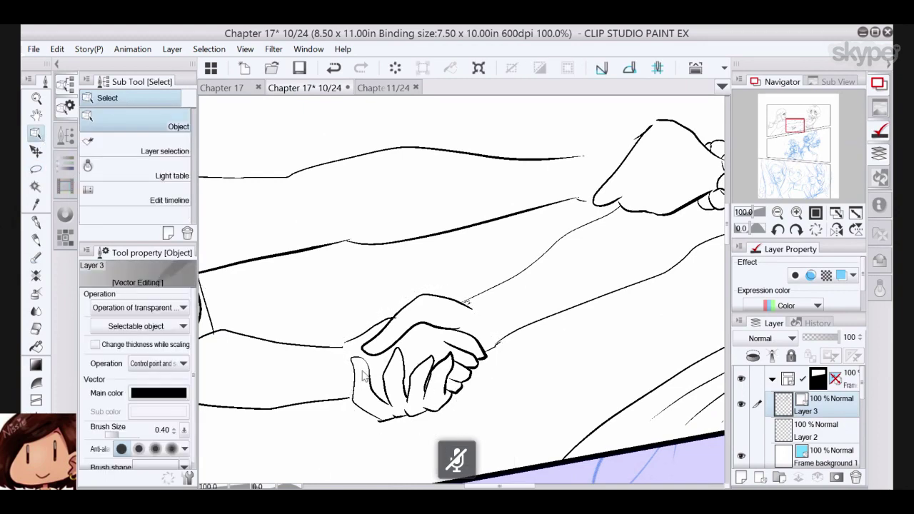
left_click(363, 373)
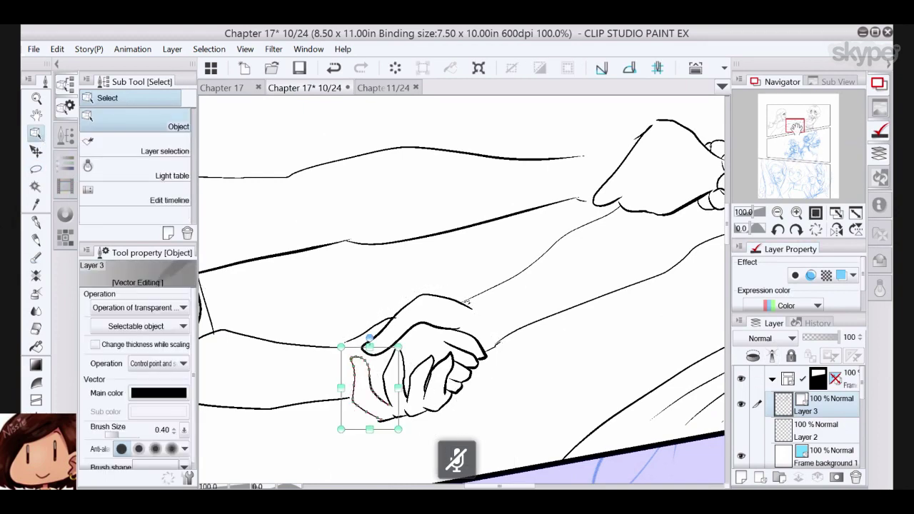
left_click_drag(797, 128, 796, 134)
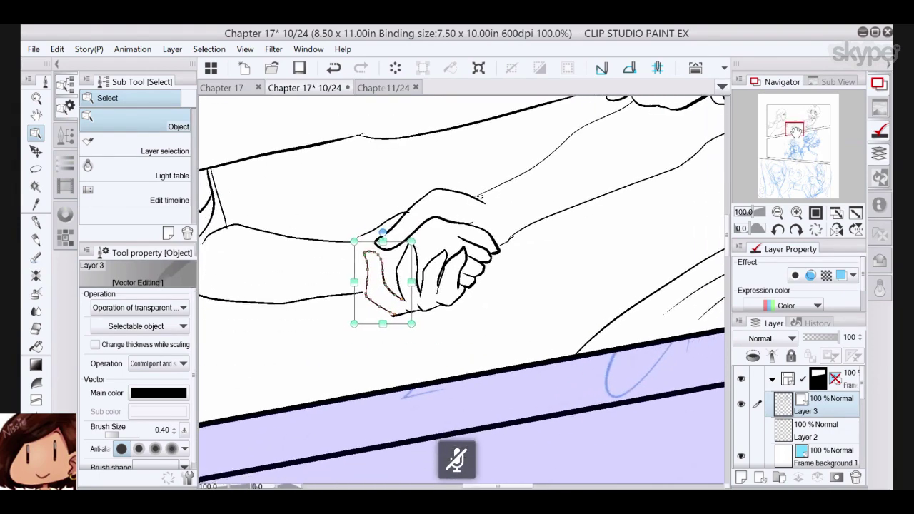
left_click(751, 495)
left_click_drag(665, 313, 411, 355)
left_click_drag(280, 355, 151, 325)
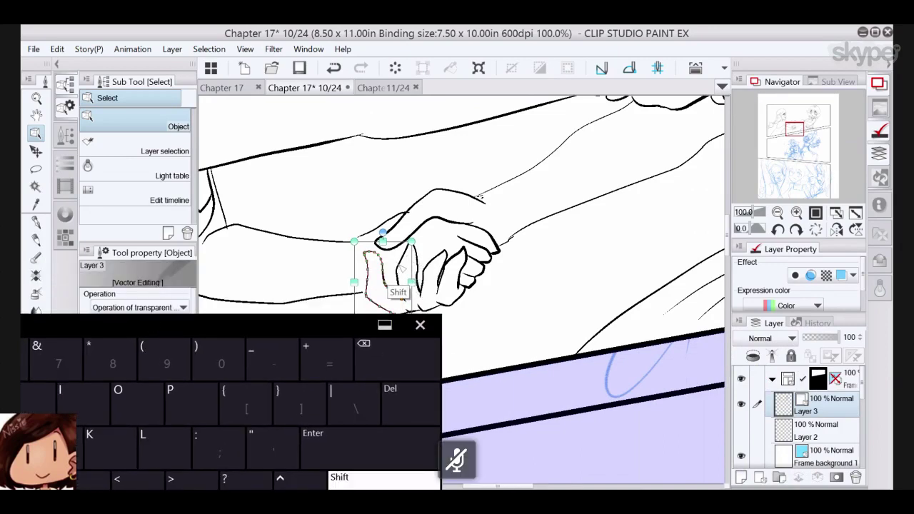
left_click_drag(412, 280, 472, 266)
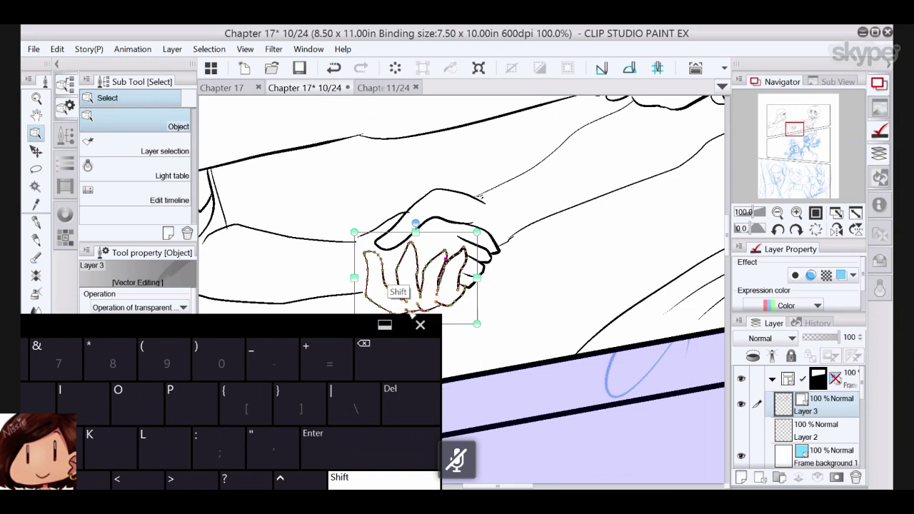
left_click_drag(341, 334, 338, 349)
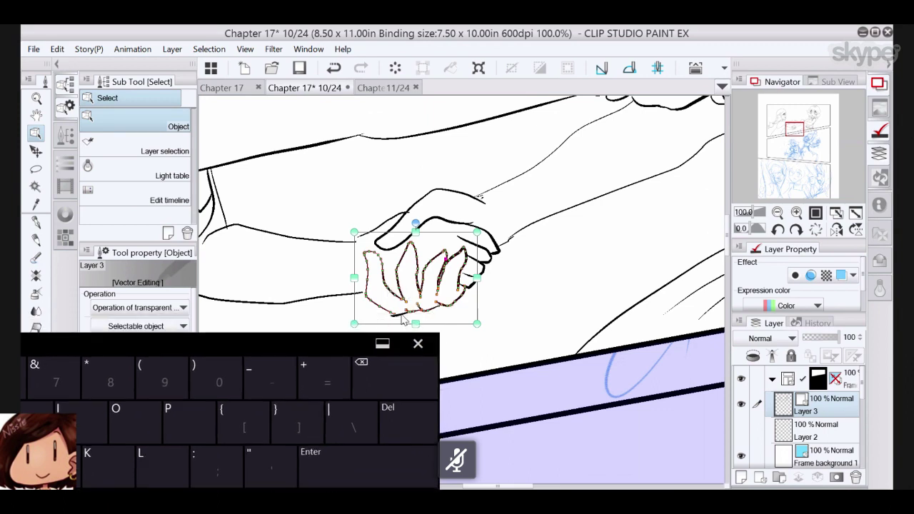
left_click_drag(406, 321, 407, 323)
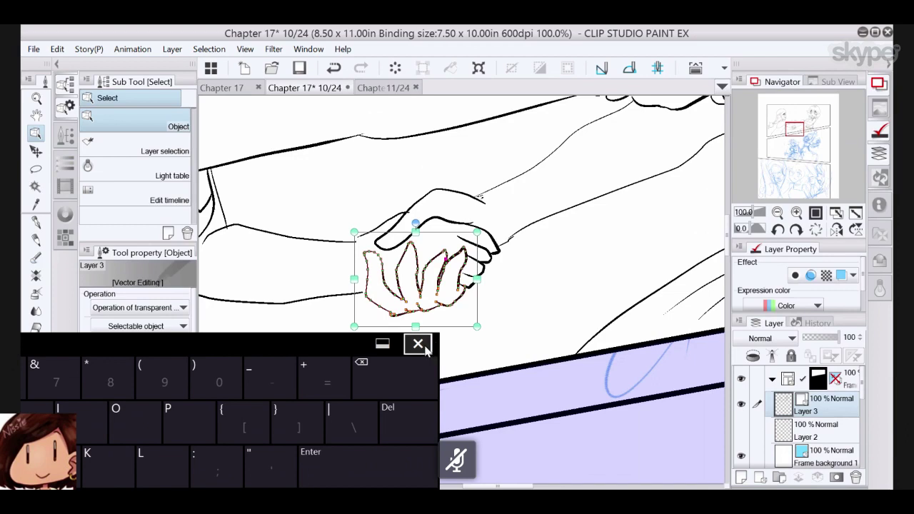
left_click(418, 343)
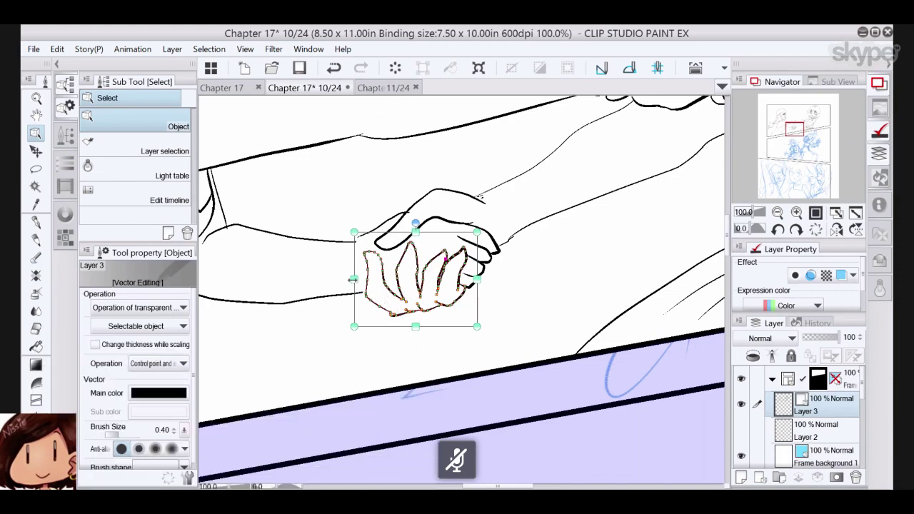
left_click_drag(353, 279, 368, 279)
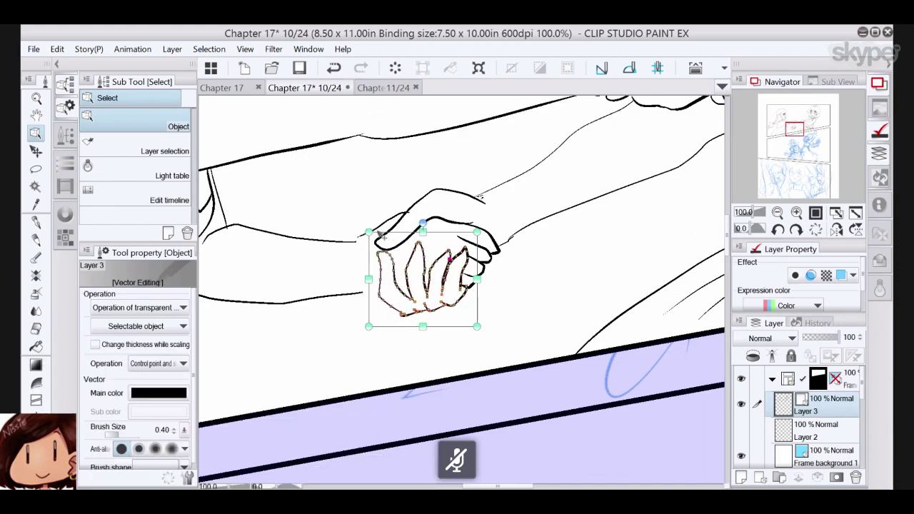
left_click_drag(369, 232, 371, 240)
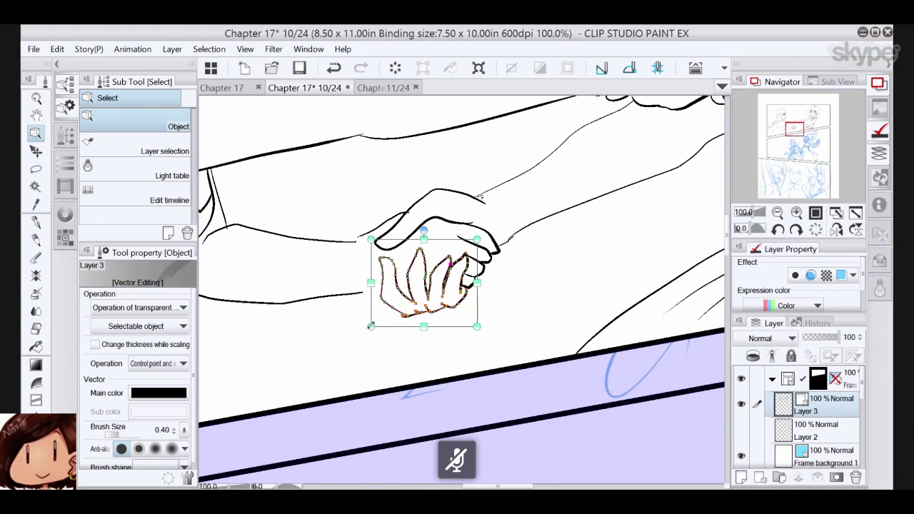
left_click_drag(372, 333, 363, 328)
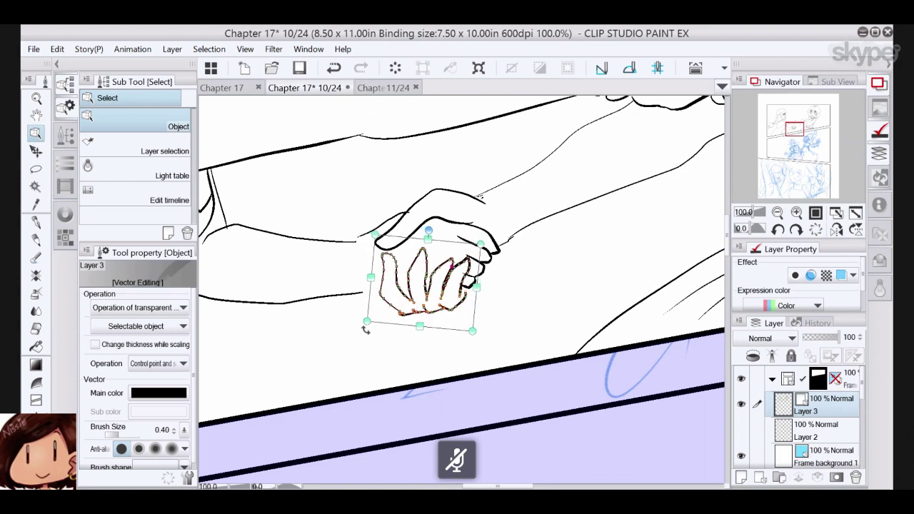
left_click(425, 294)
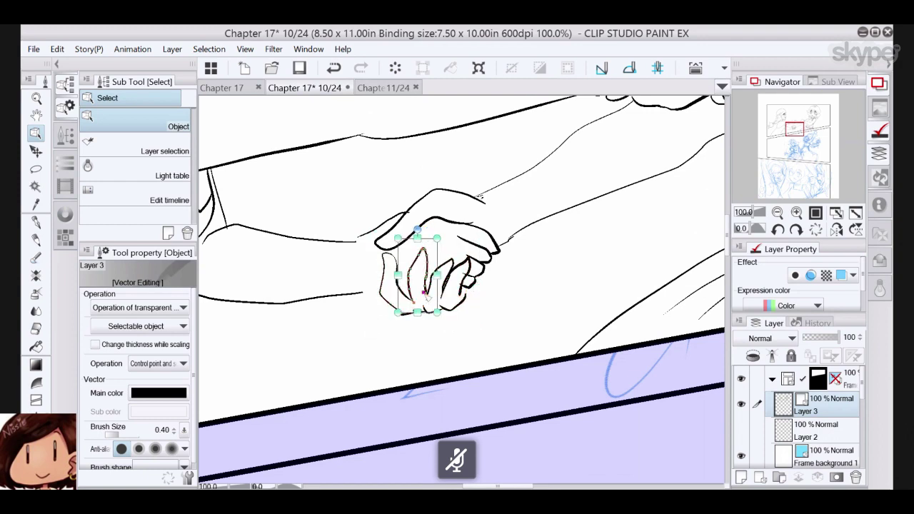
left_click(435, 342)
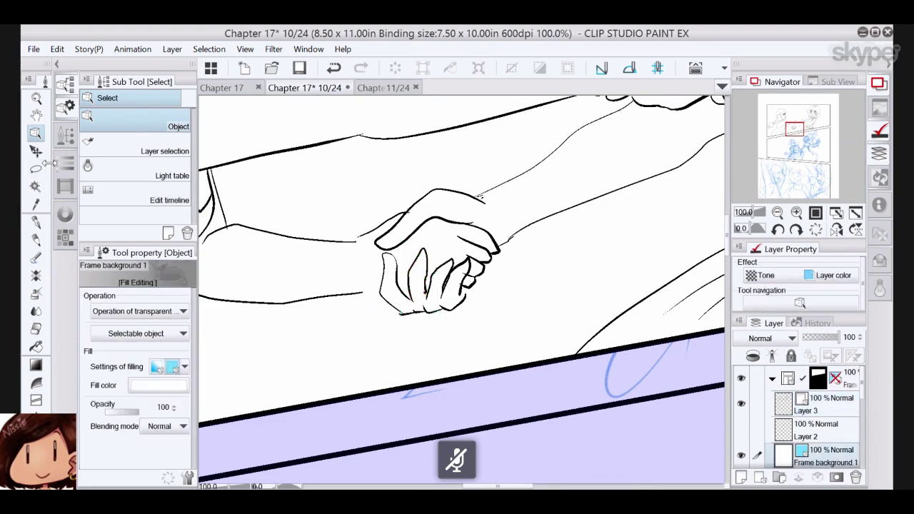
- Select all the lower hand's finger and palm lines together and shift them slightly toward the left forearm
key("ctrl+plus")
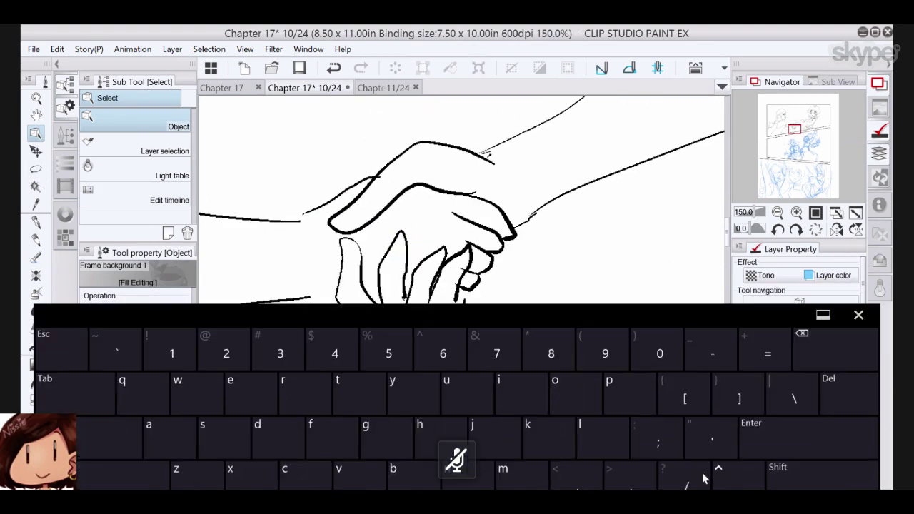
left_click_drag(672, 295, 62, 297)
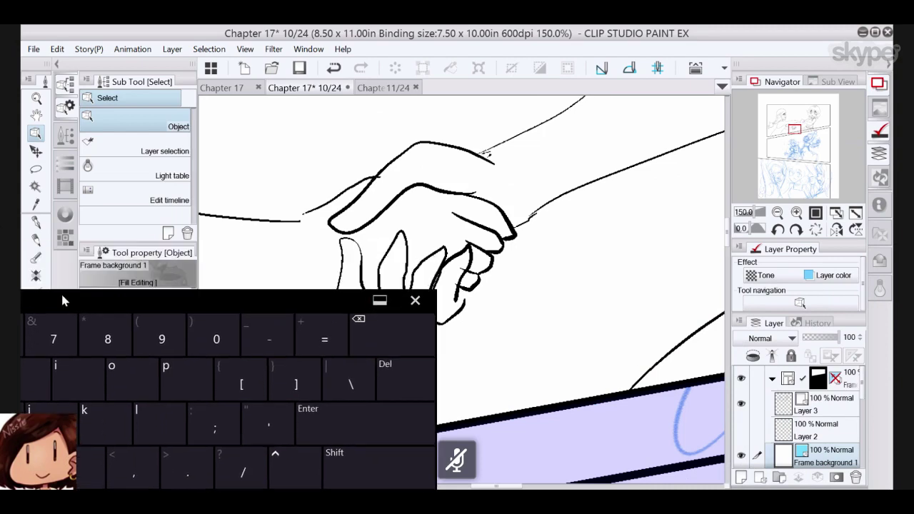
key("shift")
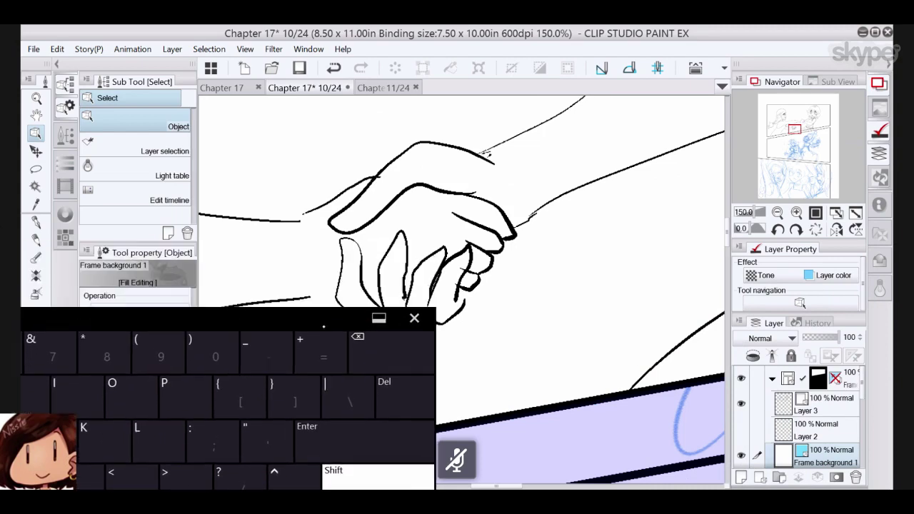
left_click(380, 331)
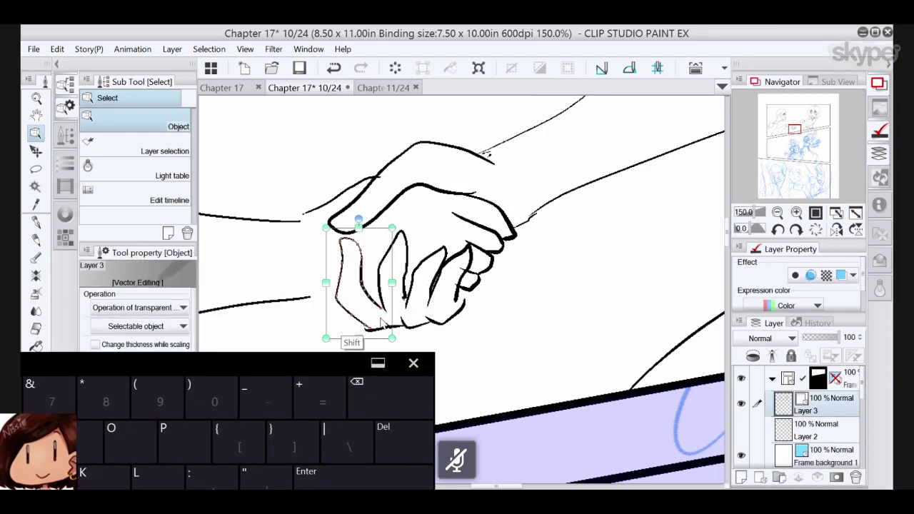
left_click_drag(392, 338, 400, 341)
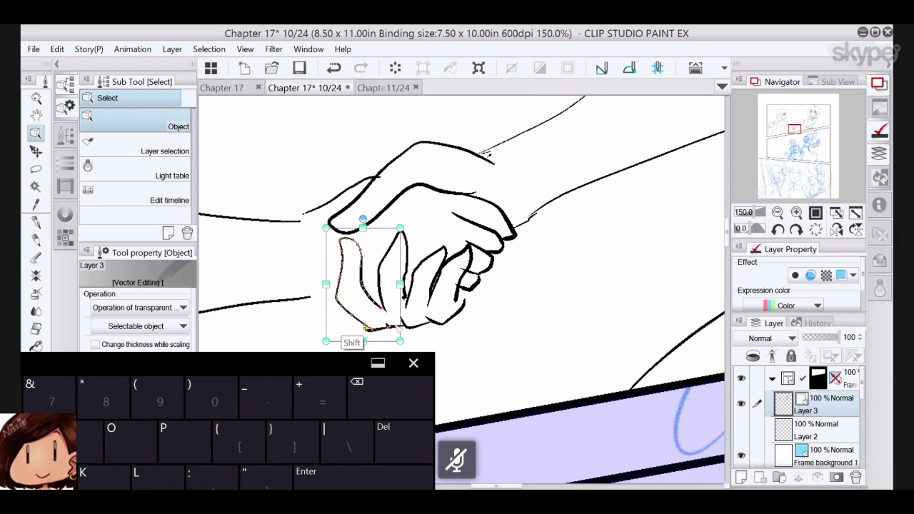
left_click(398, 327, "shift")
left_click(456, 317, "shift")
left_click(421, 325, "shift")
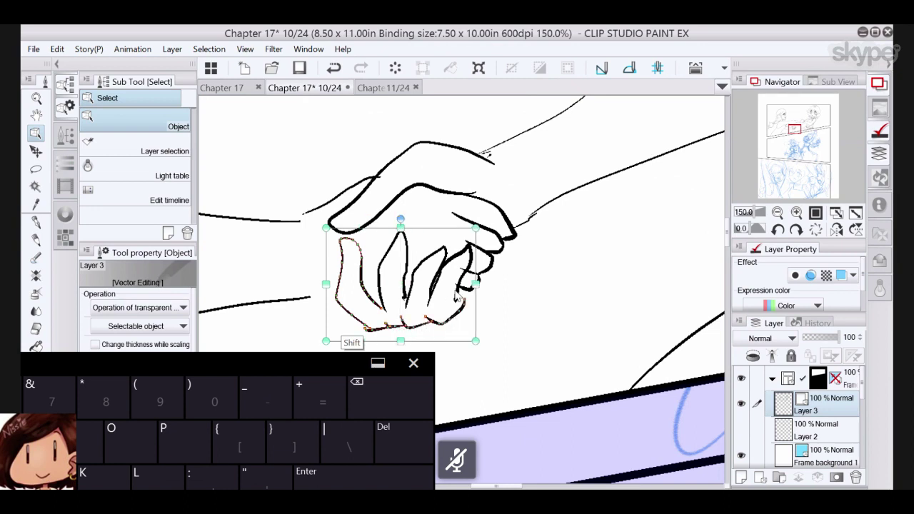
left_click_drag(476, 284, 482, 284)
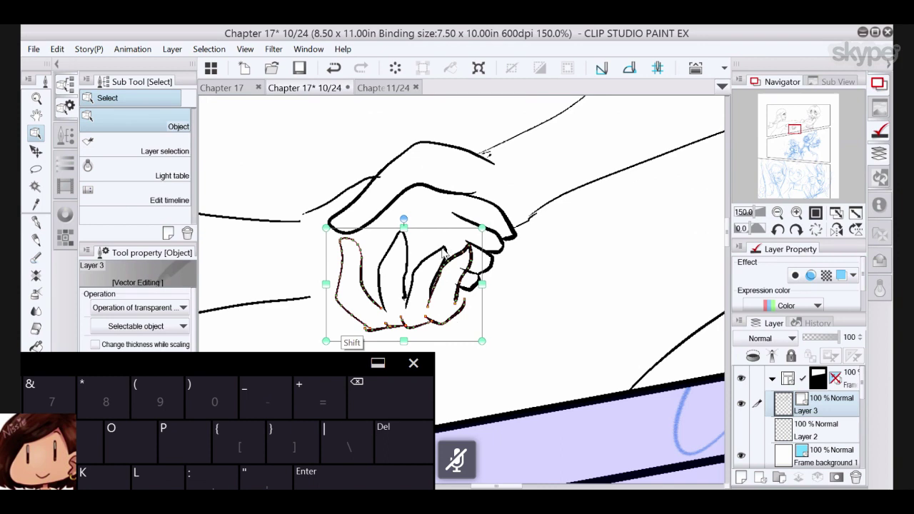
left_click(444, 249, "shift")
left_click(407, 244, "shift")
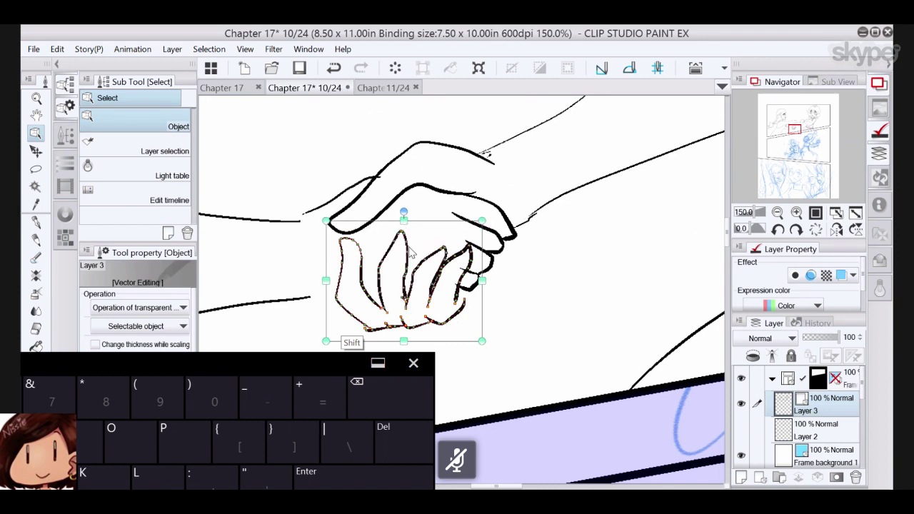
left_click_drag(485, 241, 475, 235)
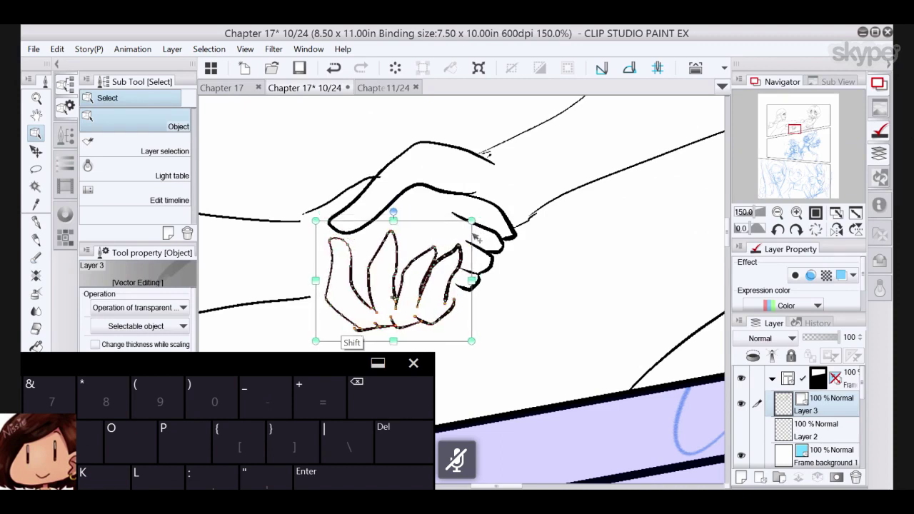
left_click(414, 363)
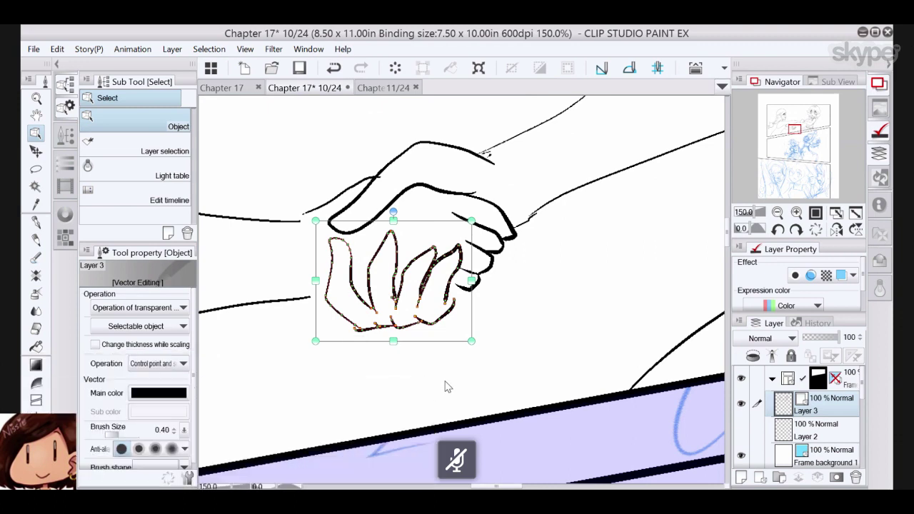
- Reshape the small curled fingertip lines on the right of the clasped hands with Pinch vector line
left_click(504, 328)
left_click(473, 294)
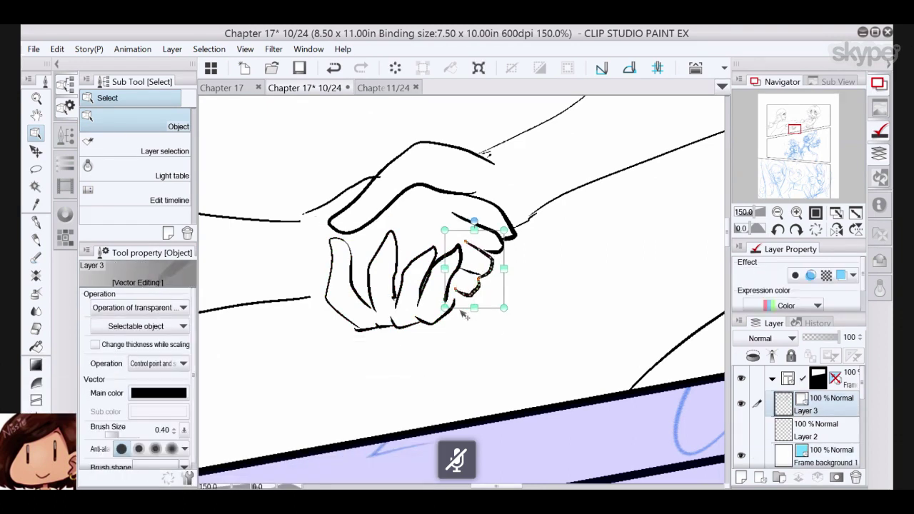
key("y")
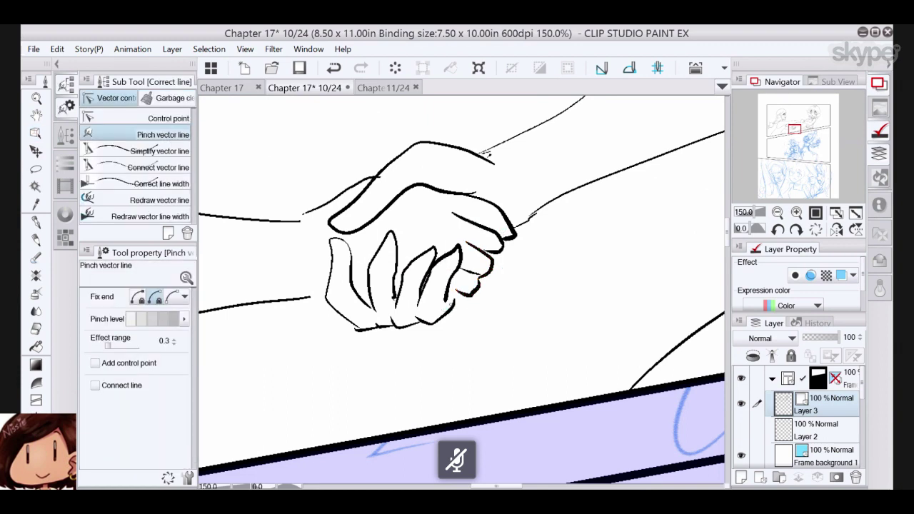
left_click_drag(471, 294, 469, 276)
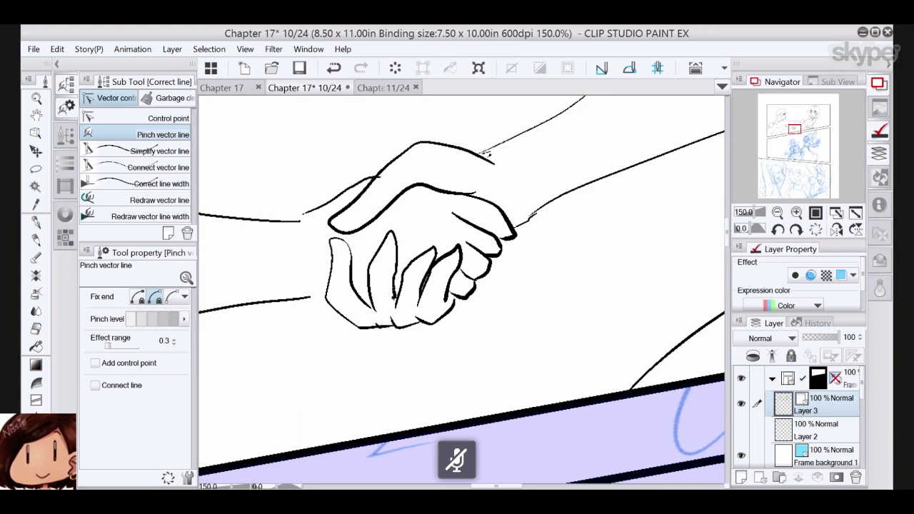
- Pull the stray overlapping line fragment off the left forearm's upper wrist line with Pinch vector line, select it as an object and delete it
mouse_move(363, 284)
left_mouse_down()
mouse_move(396, 270)
mouse_move(397, 241)
mouse_move(464, 255)
left_mouse_up()
left_click(172, 321)
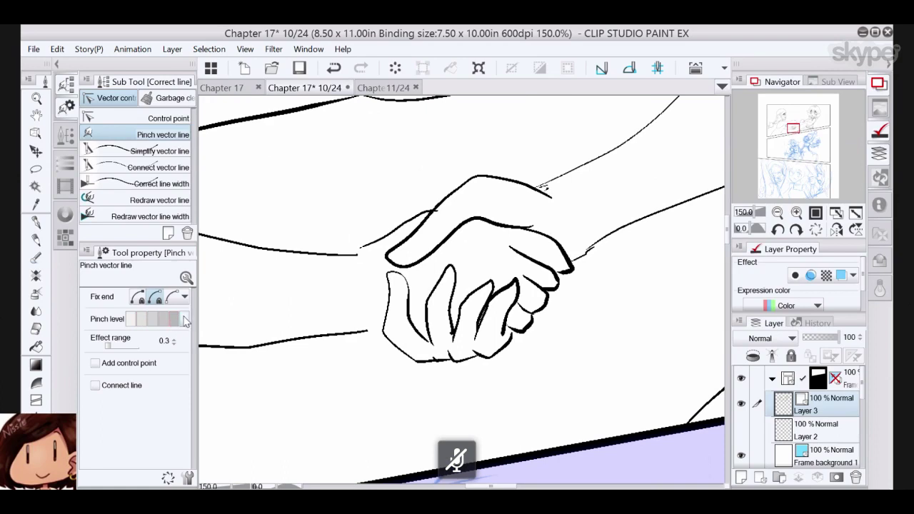
left_click_drag(360, 253, 363, 247)
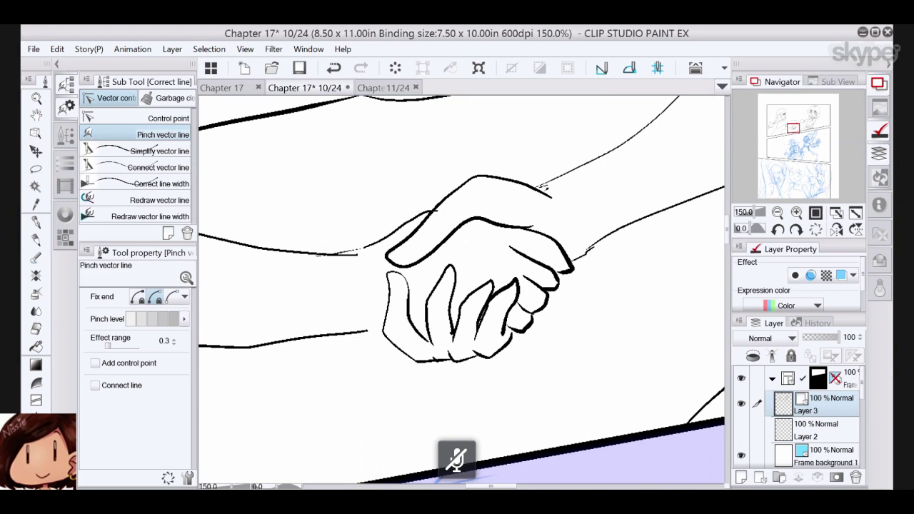
left_click_drag(322, 254, 326, 200)
left_click(36, 134)
left_click(349, 229)
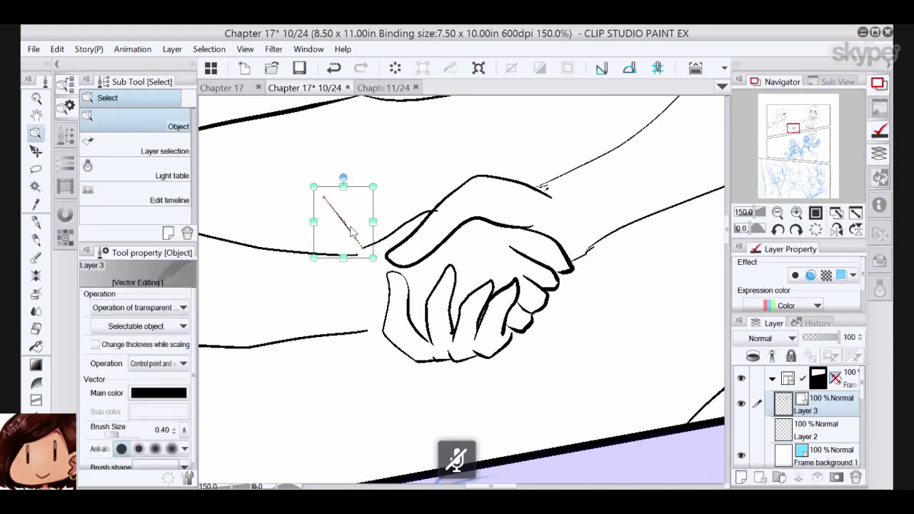
left_click(395, 68)
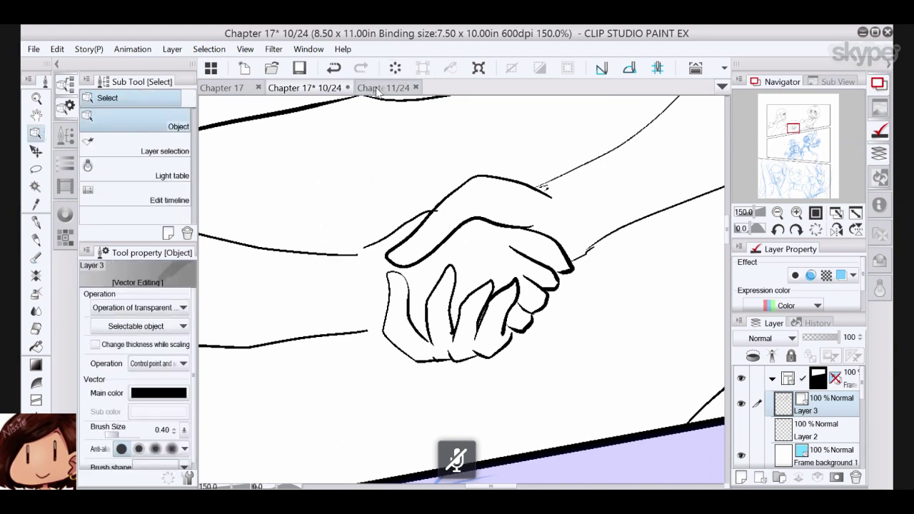
- Pinch the left forearm's upper and lower lines to meet the clasped hands, and pull in the upper hand's thumb tip
left_click(36, 400)
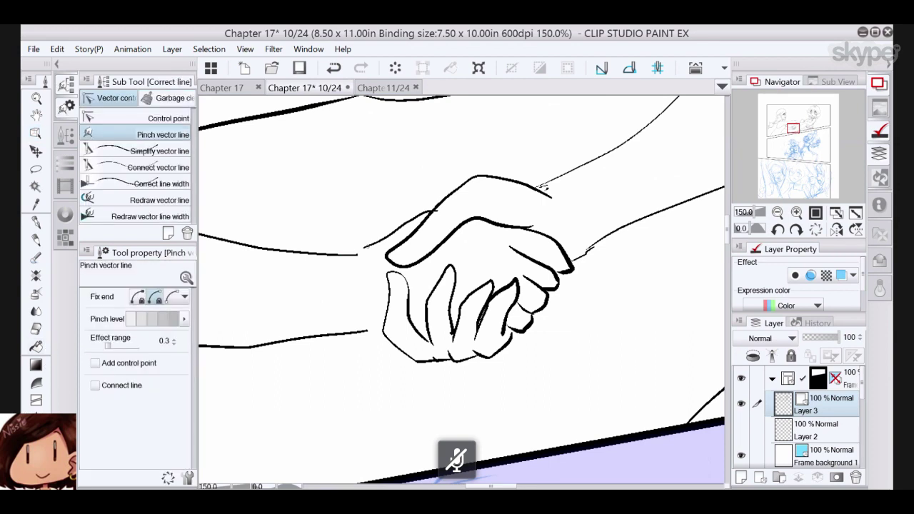
mouse_move(361, 248)
left_mouse_down()
mouse_move(422, 248)
mouse_move(529, 228)
left_mouse_up()
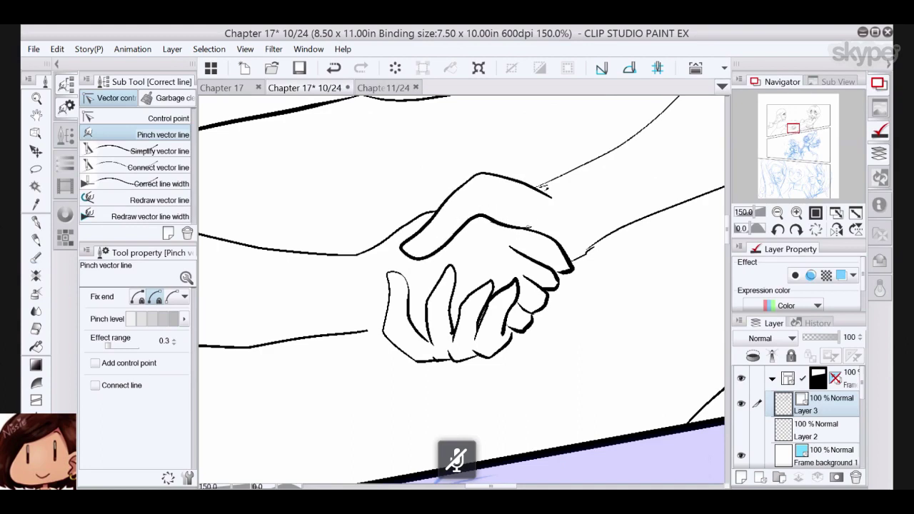
left_click_drag(368, 330, 584, 308)
- Smooth the kink in the left forearm's lower line by pinching it upward with both ends fixed and adjusting its control point
scroll(461, 293, "right", 1)
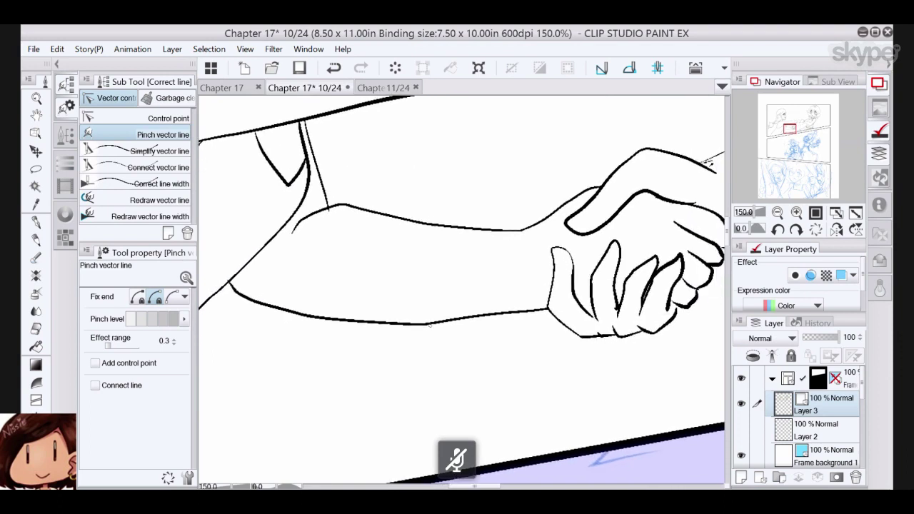
left_click_drag(430, 327, 442, 328)
left_click(138, 297)
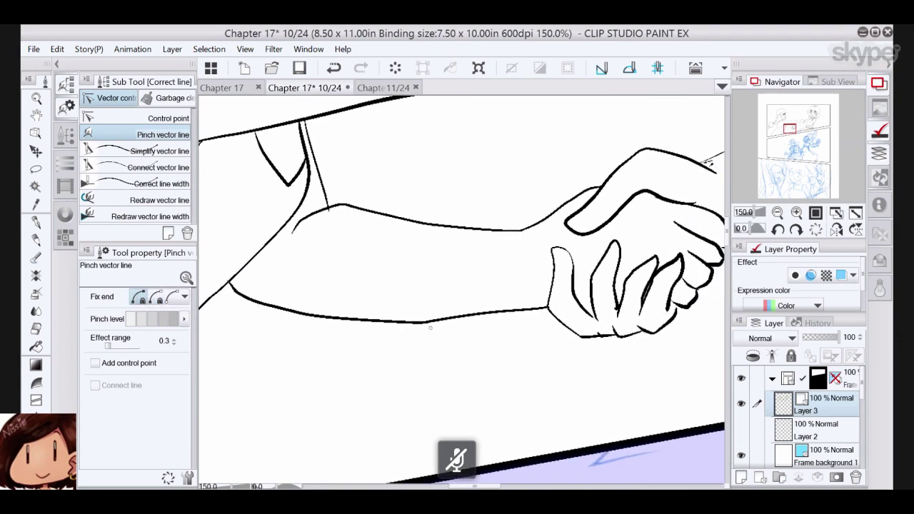
left_click_drag(427, 322, 430, 318)
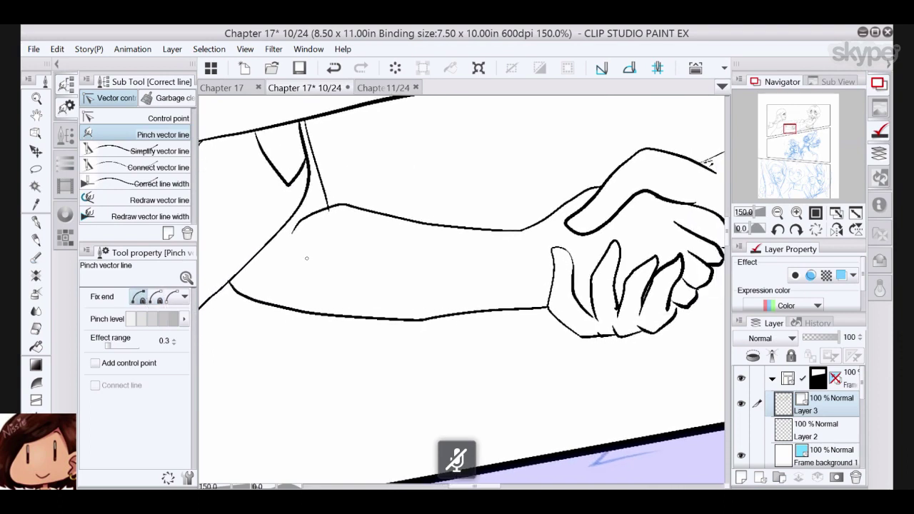
left_click(36, 134)
left_click(427, 320)
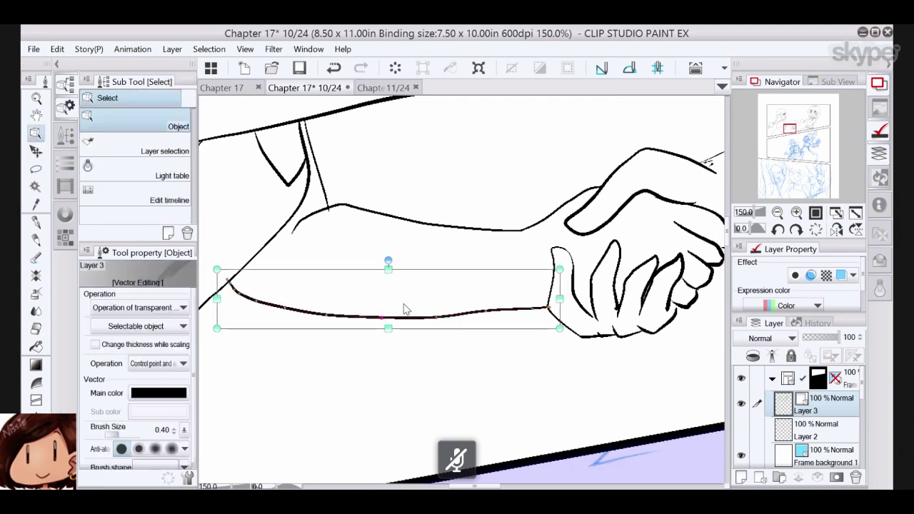
- Select the left forearm's upper line and reduce its control points near the elbow with Simplify vector line
left_click(404, 308)
left_click_drag(403, 309, 383, 332)
left_click(333, 231)
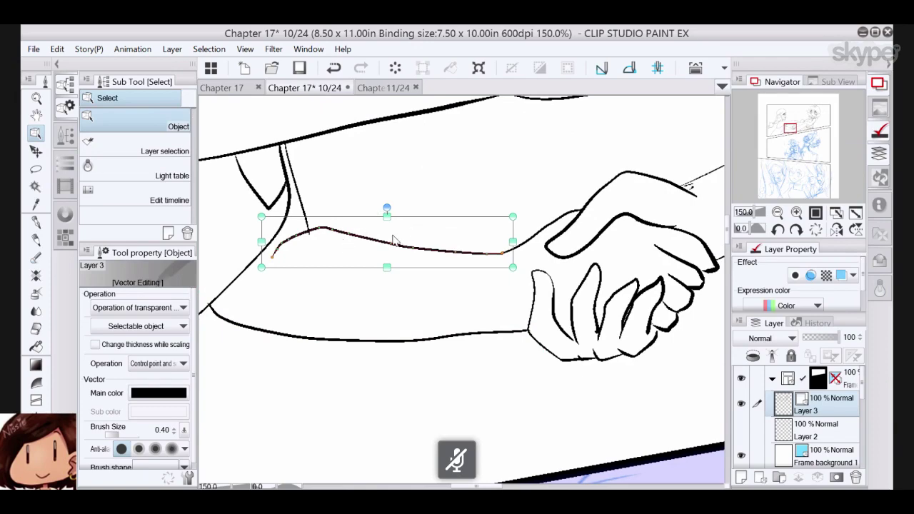
left_click(36, 454)
left_click(168, 151)
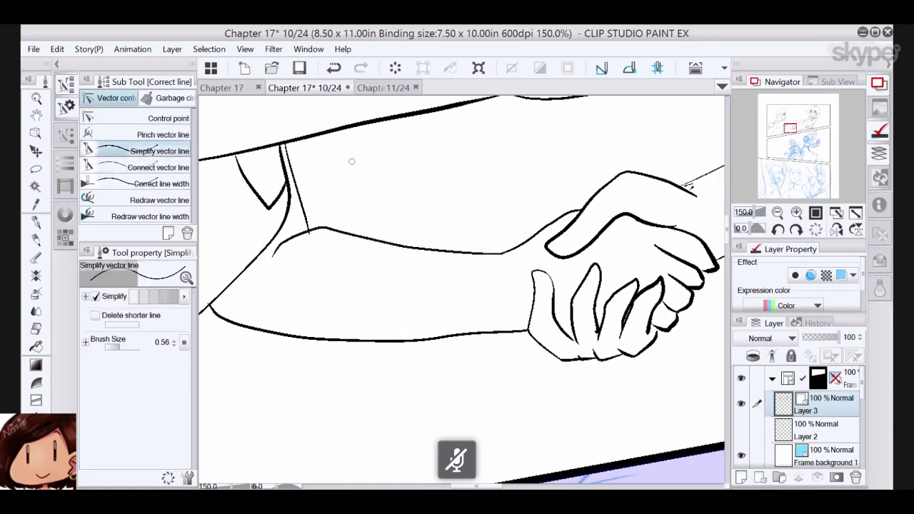
left_click_drag(321, 228, 361, 252)
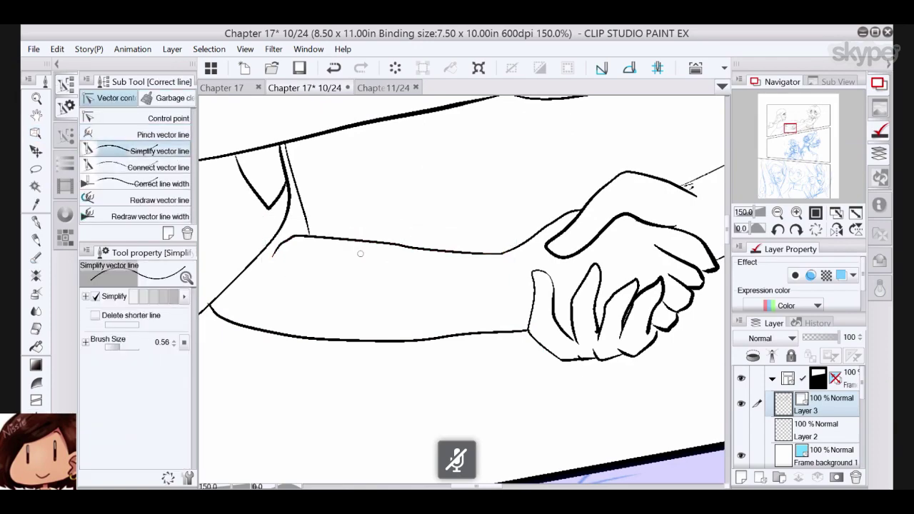
- Reshape the forearm's upper vector line by raising its control points into a smoother, rounder curve
left_click(35, 133)
left_click(350, 241)
left_click_drag(390, 245, 353, 232)
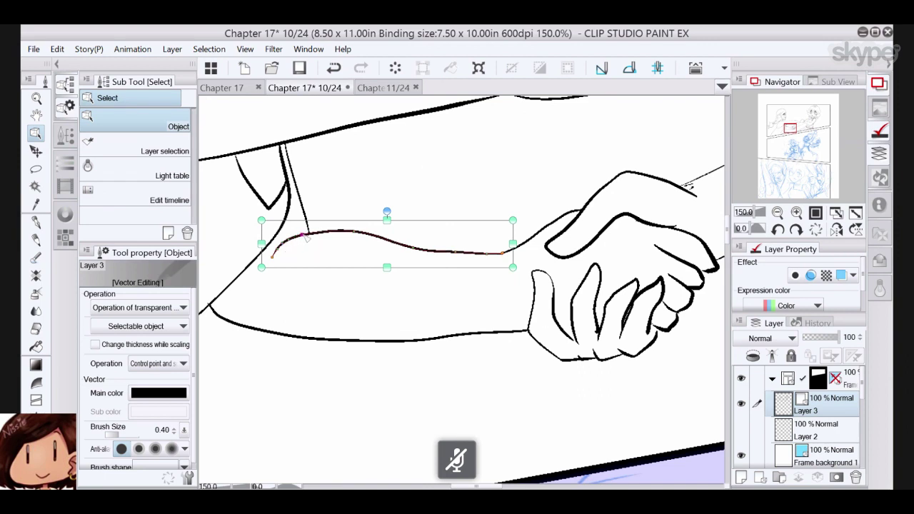
left_click_drag(317, 241, 292, 245)
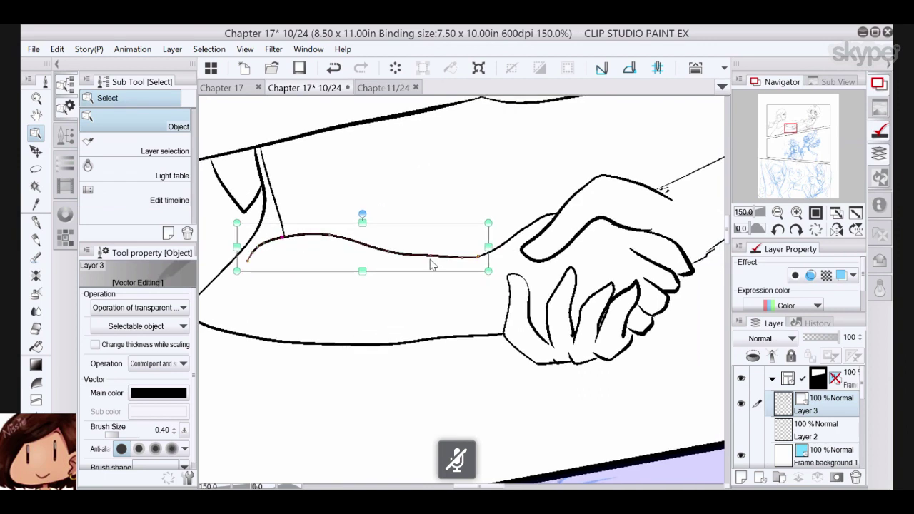
- Show the sketch on Layer 2, tint it with the blue layer colour, and make Layer 3 active for inking
mouse_move(431, 265)
left_mouse_down()
mouse_move(289, 279)
mouse_move(252, 347)
mouse_move(230, 433)
mouse_move(84, 473)
left_mouse_up()
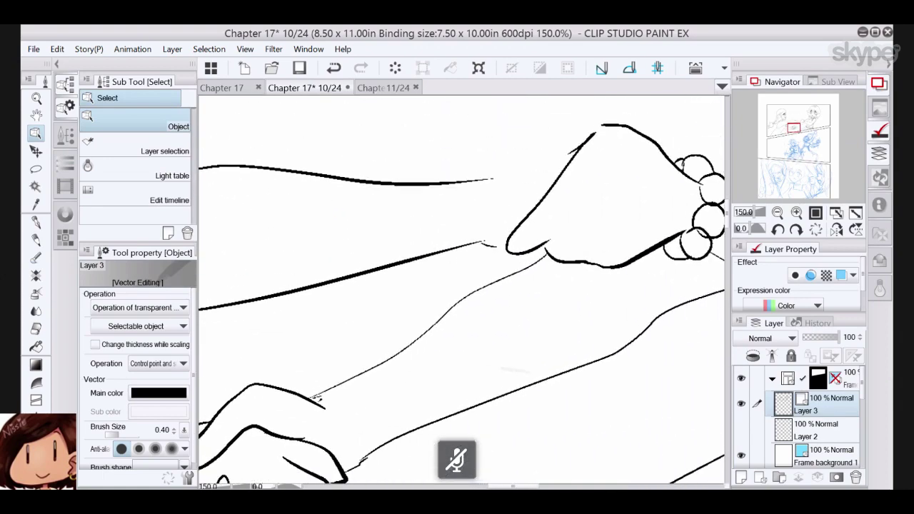
left_click_drag(287, 418, 246, 408)
left_click(742, 429)
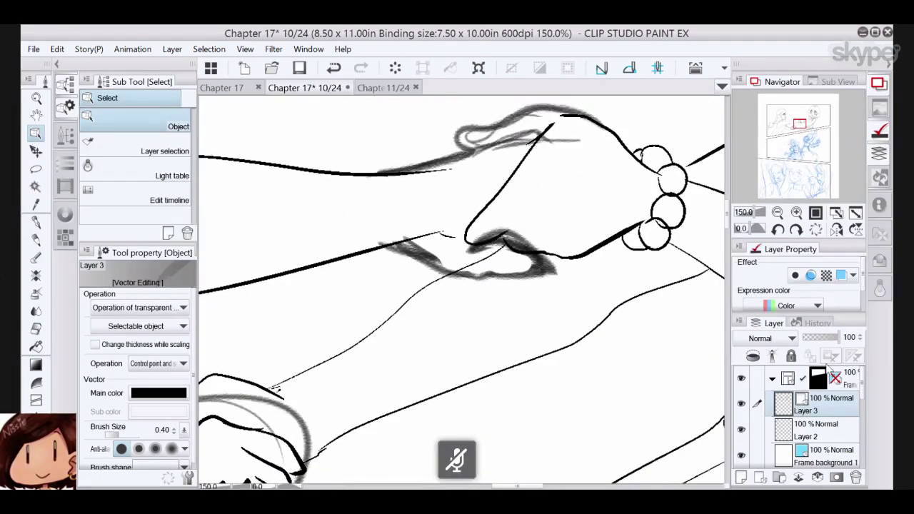
left_click(833, 429)
left_click(841, 277)
left_click(833, 409)
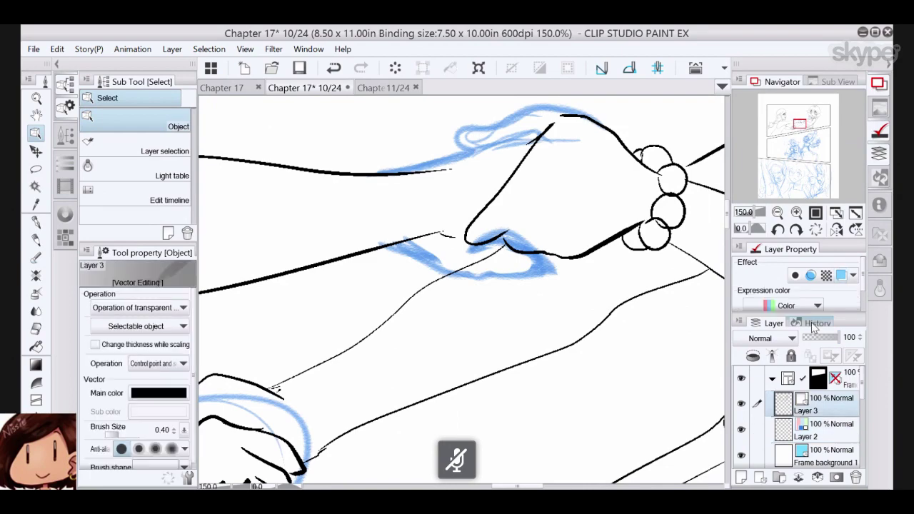
- Ink the upper finger and wrist outline of the gripping hand over the blue sketch with the maru pen at 0.40
left_click_drag(500, 285, 420, 364)
left_click(39, 223)
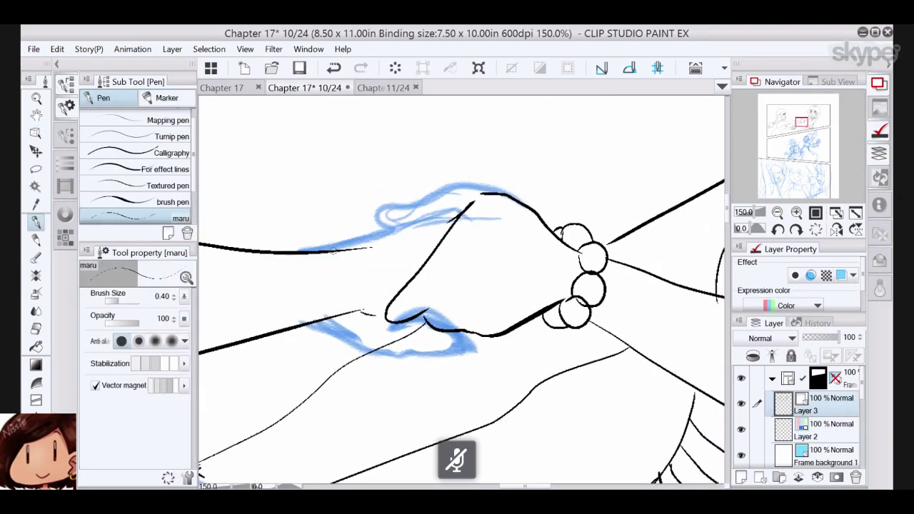
left_click_drag(333, 250, 457, 214)
mouse_move(510, 193)
left_mouse_down()
mouse_move(454, 187)
mouse_move(383, 212)
mouse_move(391, 227)
left_mouse_up()
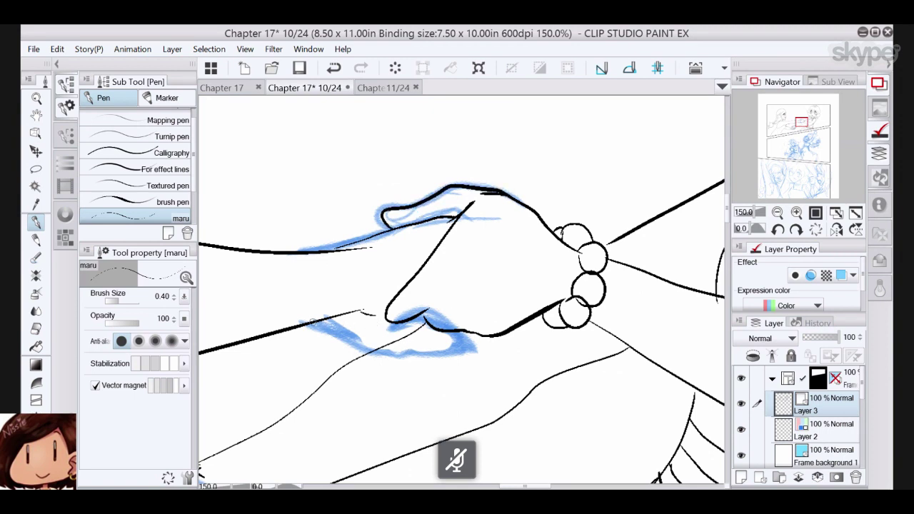
- Ink the gripping hand's lower thumb outline along the sketch and add a short crease stroke beside the overlapping hand
left_click_drag(315, 320, 419, 347)
key("ctrl+z")
mouse_move(325, 319)
left_mouse_down()
mouse_move(400, 353)
mouse_move(473, 355)
mouse_move(472, 330)
left_mouse_up()
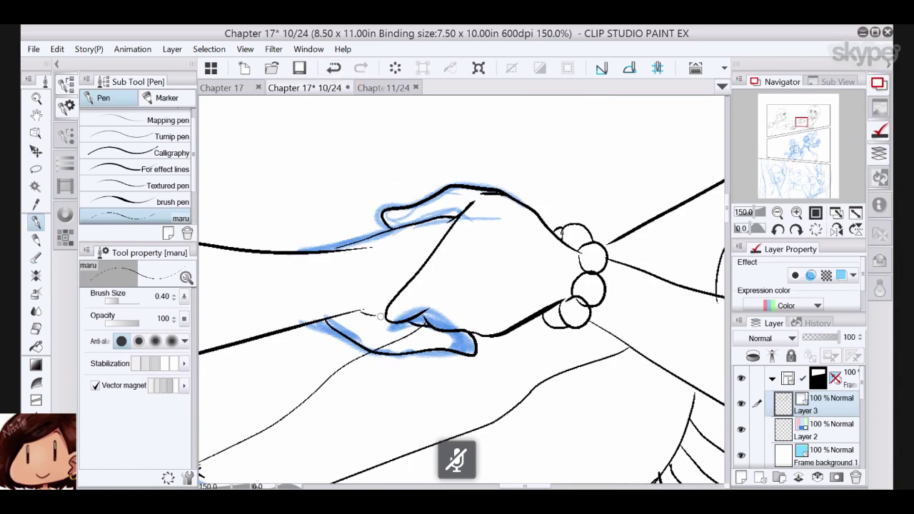
left_click_drag(380, 316, 377, 296)
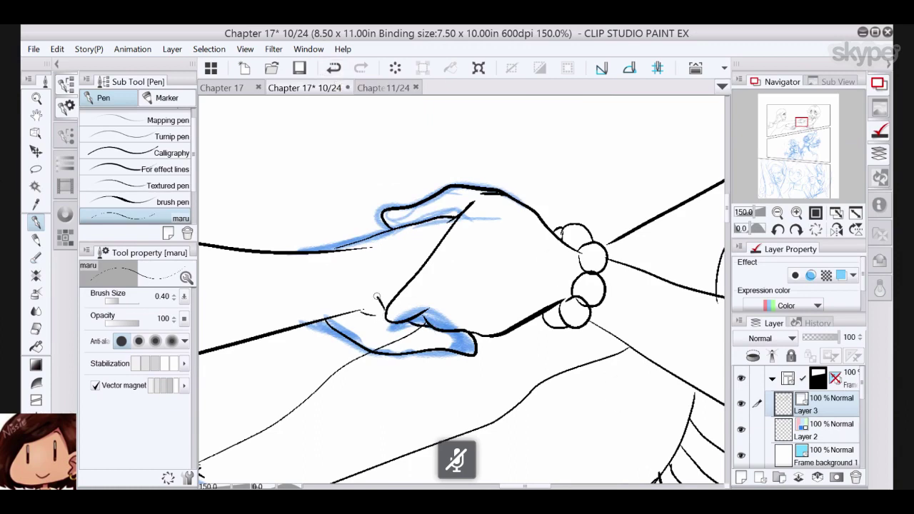
- Trim the stray tail at the end of the forearm's lower line with the Vector eraser
left_click(36, 329)
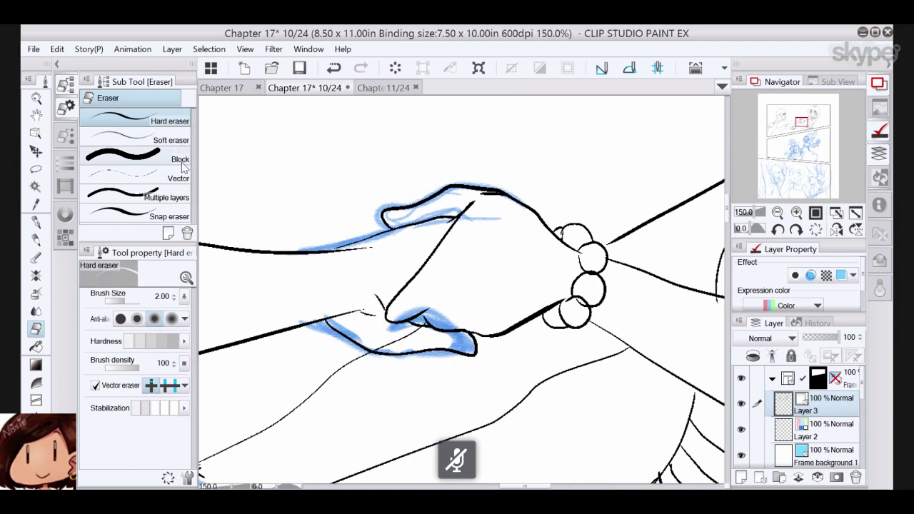
left_click(136, 175)
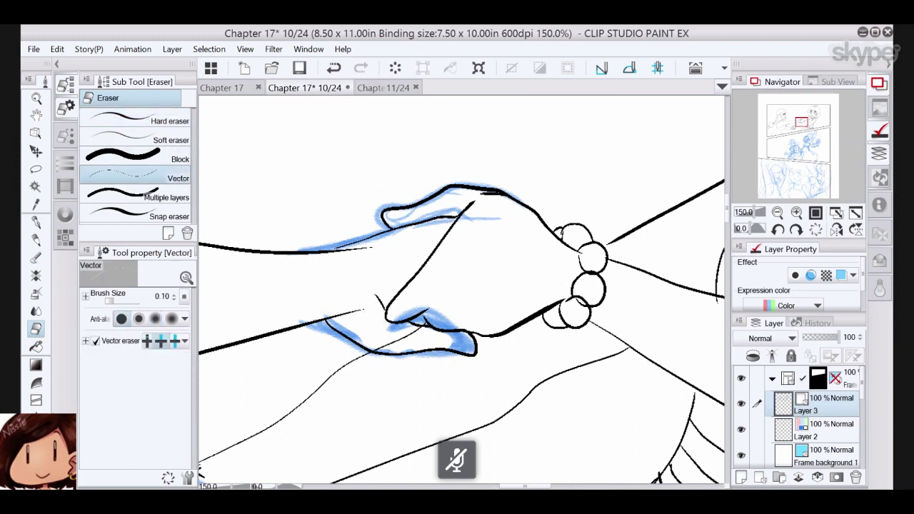
left_click_drag(540, 205, 530, 217)
left_click(333, 67)
- Move the end points of the back-of-hand line and the wrist line so they meet the neighbouring outlines
left_click(36, 135)
left_click(489, 199)
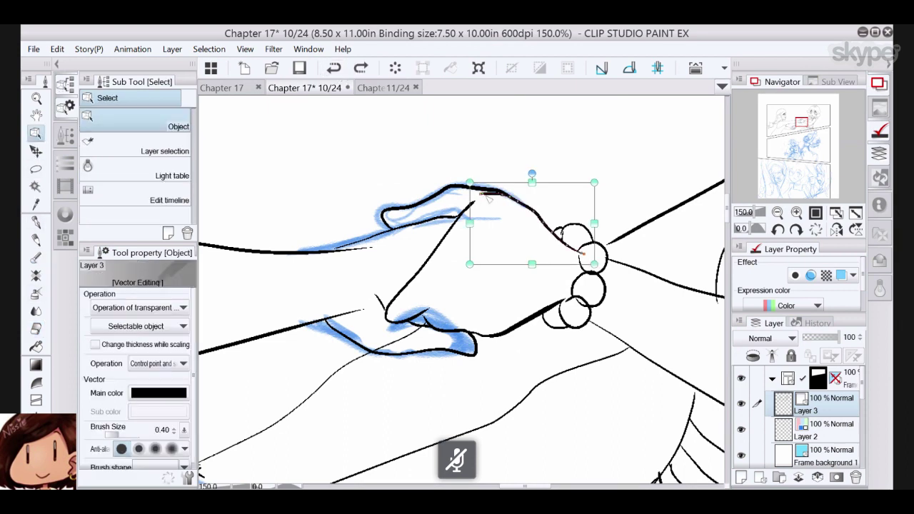
left_click_drag(482, 194, 487, 190)
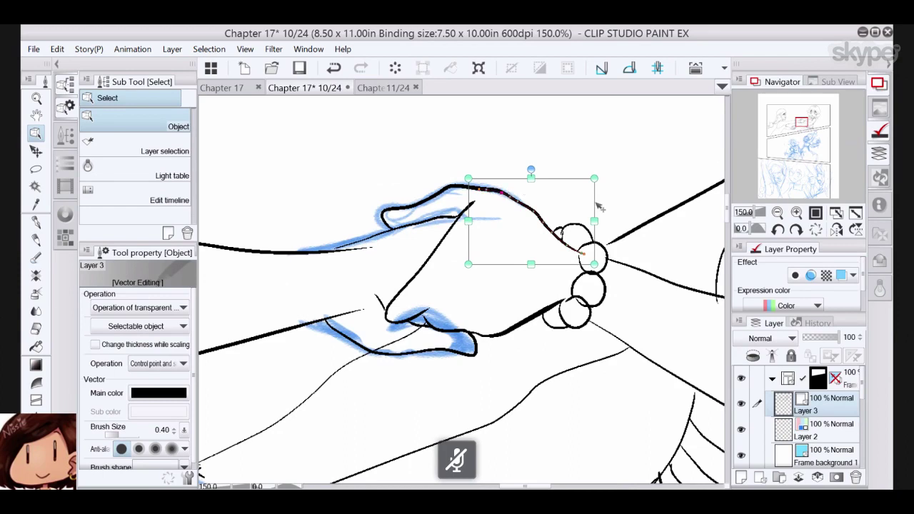
left_click(349, 249)
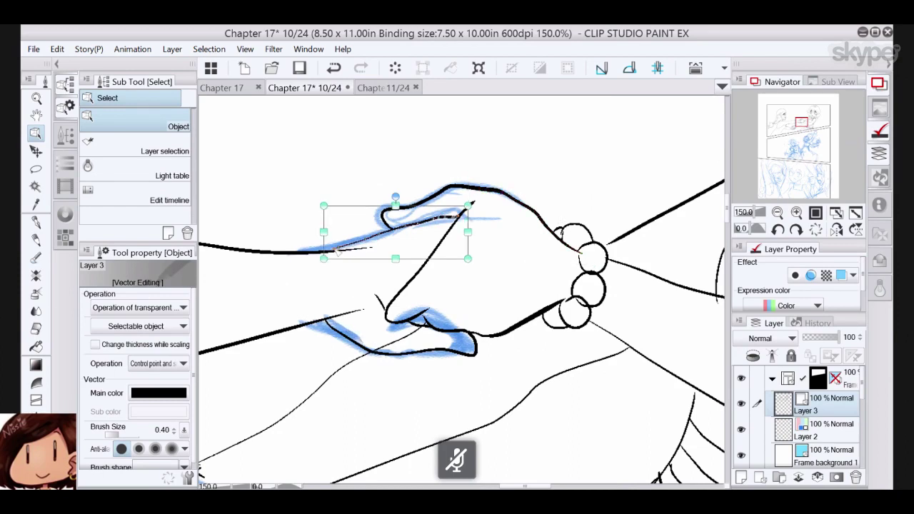
- Erase the overshooting line ends at the wrist and the line crossing the thumb with the Vector eraser
left_click(36, 328)
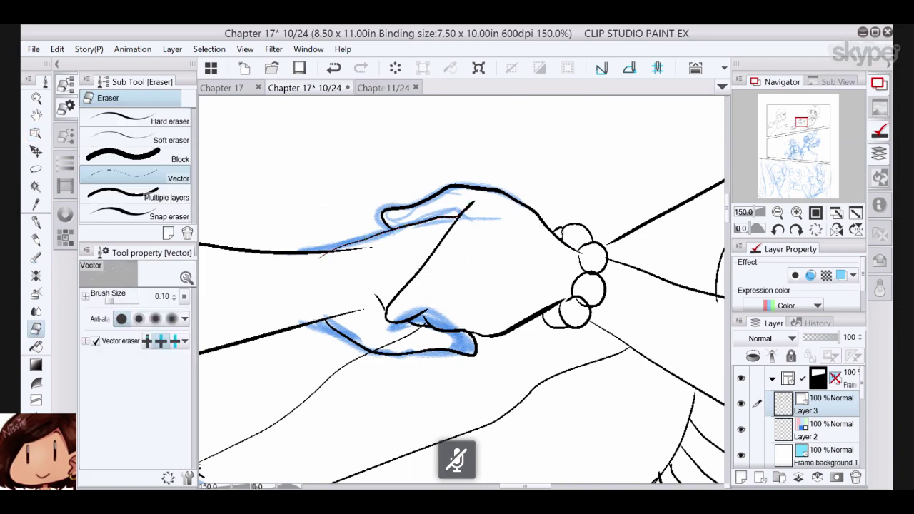
left_click(368, 244)
left_click(360, 312)
left_click(425, 329)
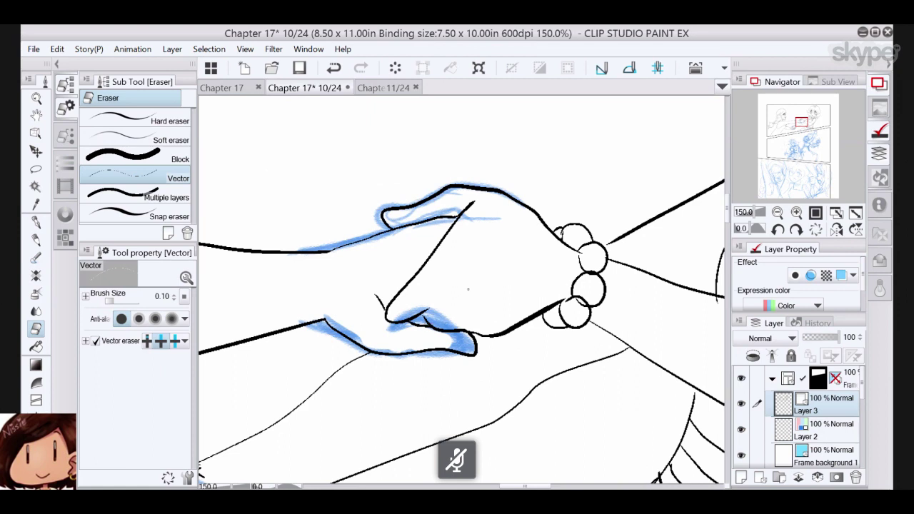
- Draw thin crease lines across the gripping hand's palm with the maru pen
left_click(36, 224)
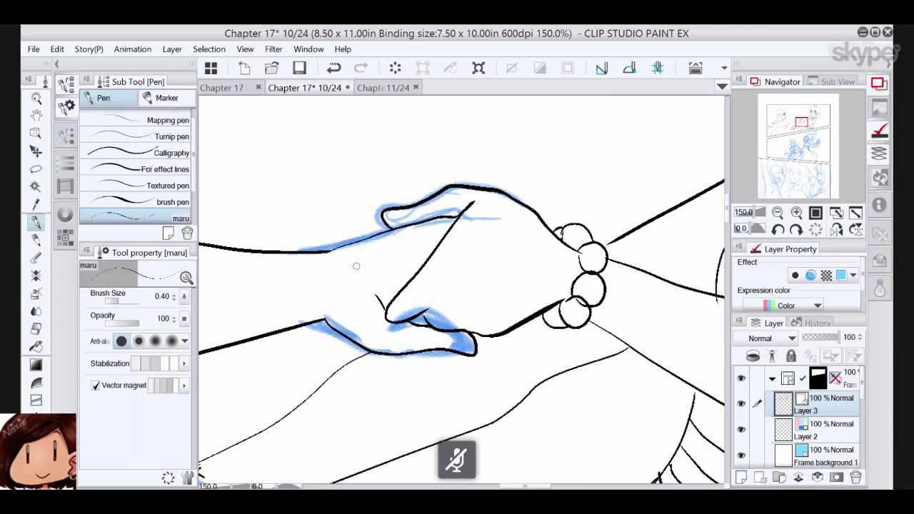
mouse_move(331, 298)
left_mouse_down()
mouse_move(379, 295)
mouse_move(422, 262)
left_mouse_up()
left_click_drag(431, 240, 487, 249)
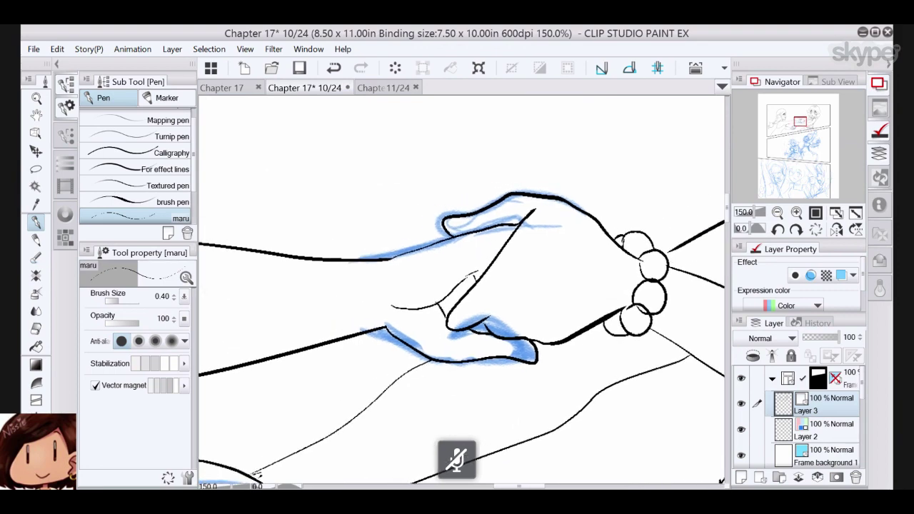
- Turn off the layer colour on Layer 2 and clear its sketch
scroll(561, 299, "down", 3)
left_click(826, 436)
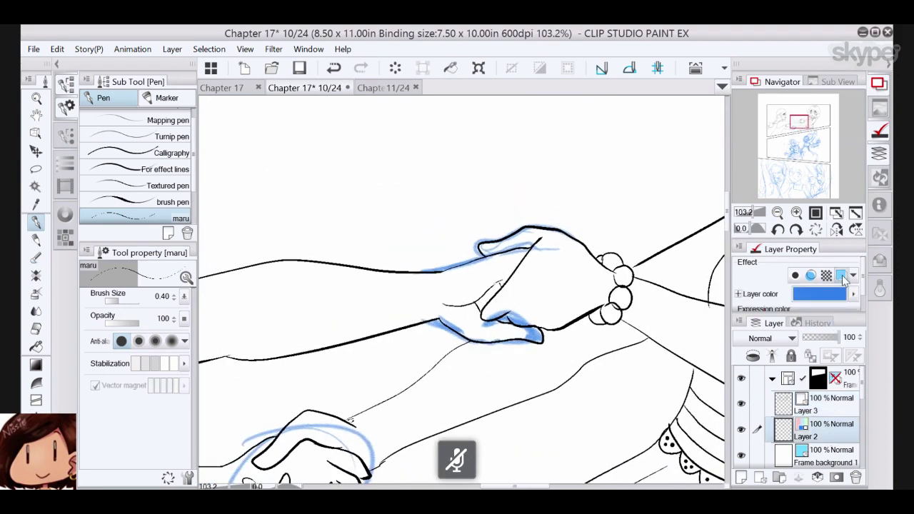
left_click(841, 275)
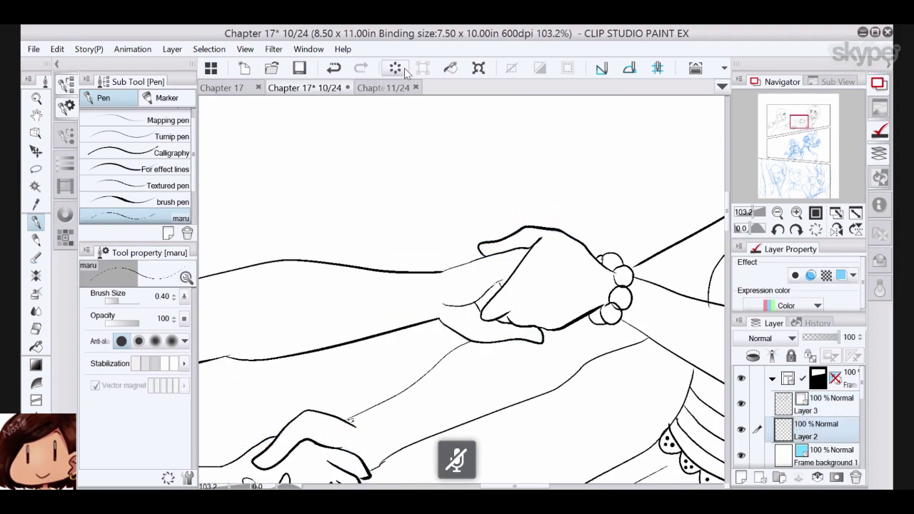
scroll(463, 290, "down", 1)
scroll(463, 289, "down", 1)
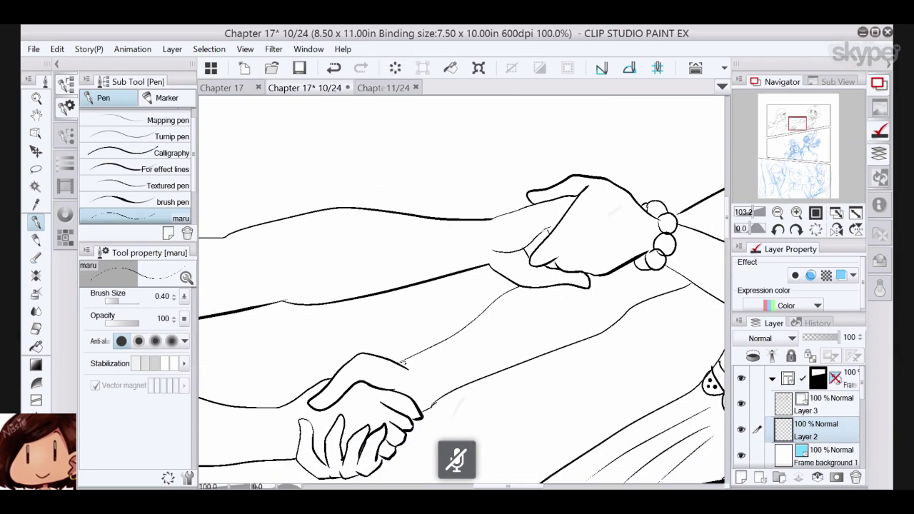
scroll(404, 363, "down", 4)
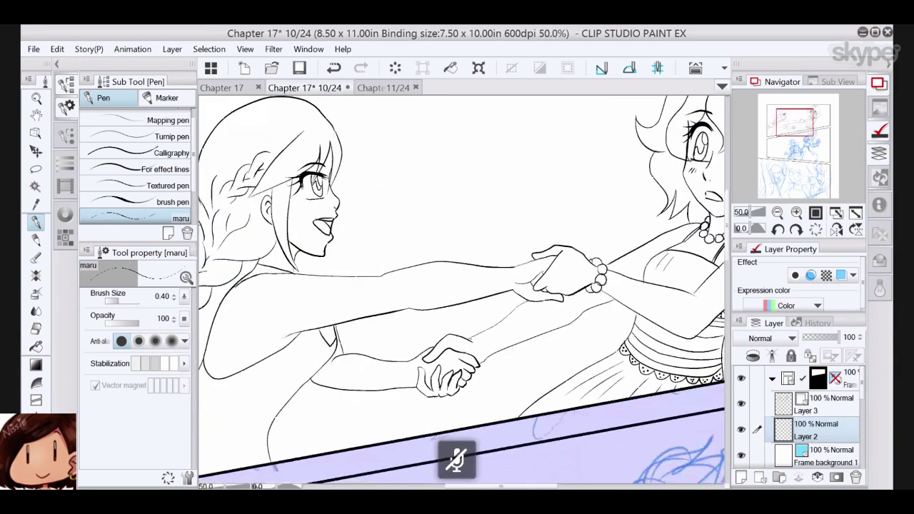
scroll(463, 289, "right", 1)
- Thicken the thin line joining the forearm to the upper finger on Layer 3 using Correct line width, Thicken width 0.05
scroll(497, 321, "up", 4)
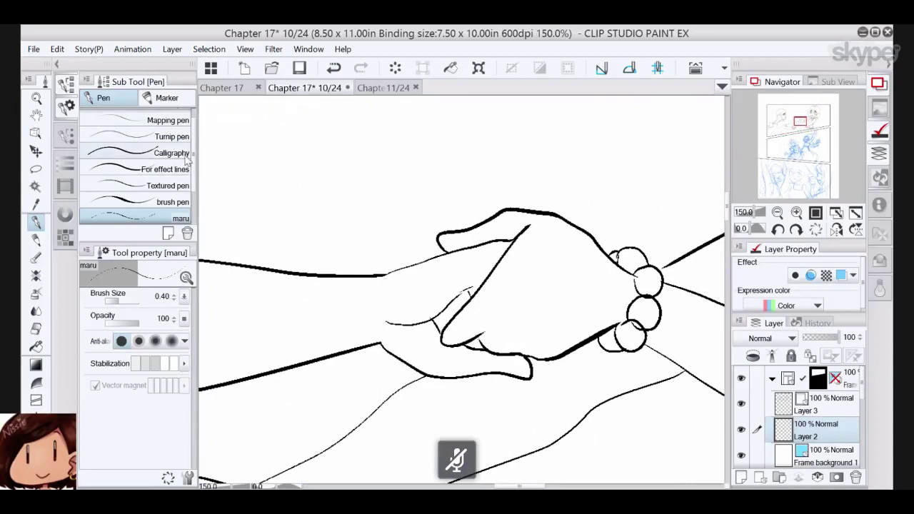
scroll(189, 177, "down", 2)
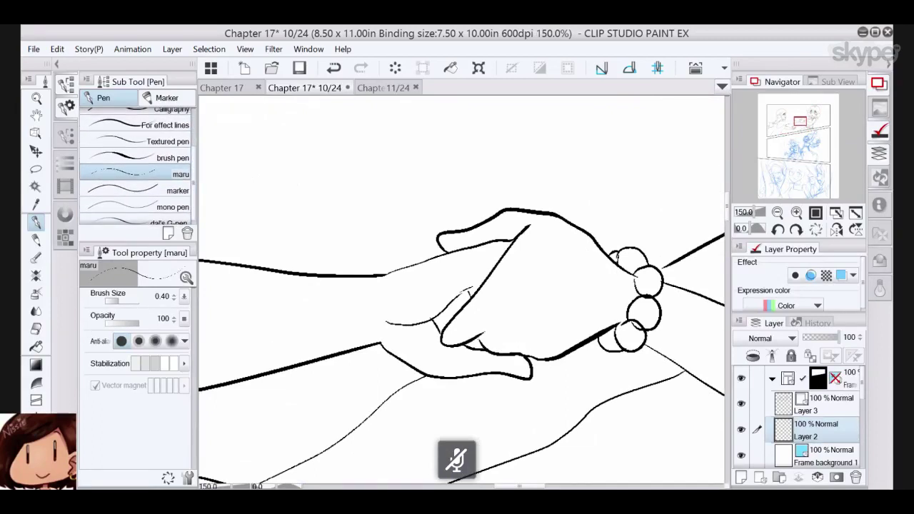
left_click(36, 454)
left_click(181, 184)
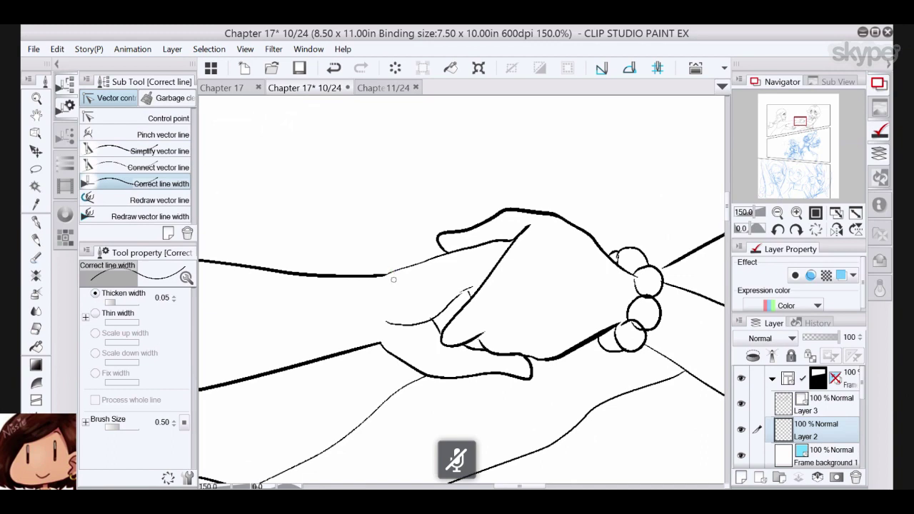
mouse_move(393, 282)
left_mouse_down()
mouse_move(392, 266)
mouse_move(393, 290)
left_mouse_up()
left_click(131, 315)
left_click(832, 411)
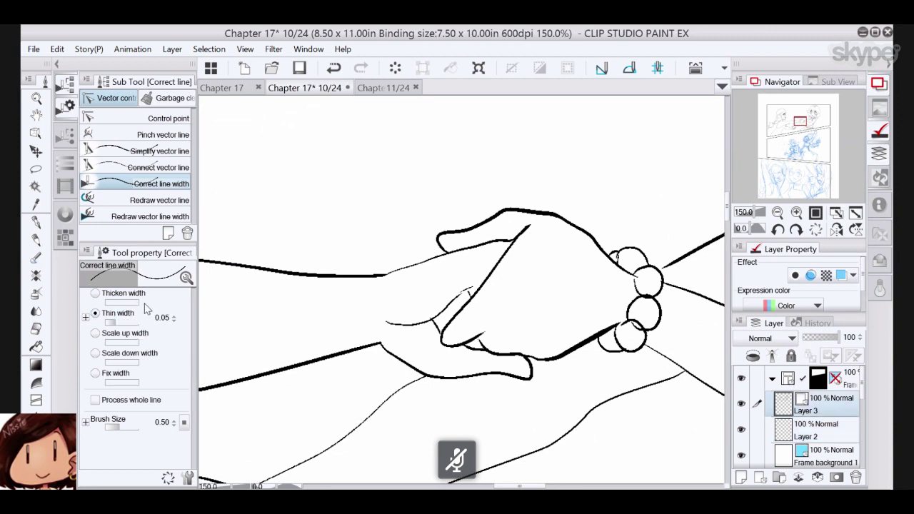
left_click(147, 297)
mouse_move(393, 267)
left_mouse_down()
mouse_move(395, 282)
mouse_move(368, 278)
left_mouse_up()
- Switch the line correction to Thin width 0.05 and thin the forearm's lower line where it meets the wrist
left_click(95, 313)
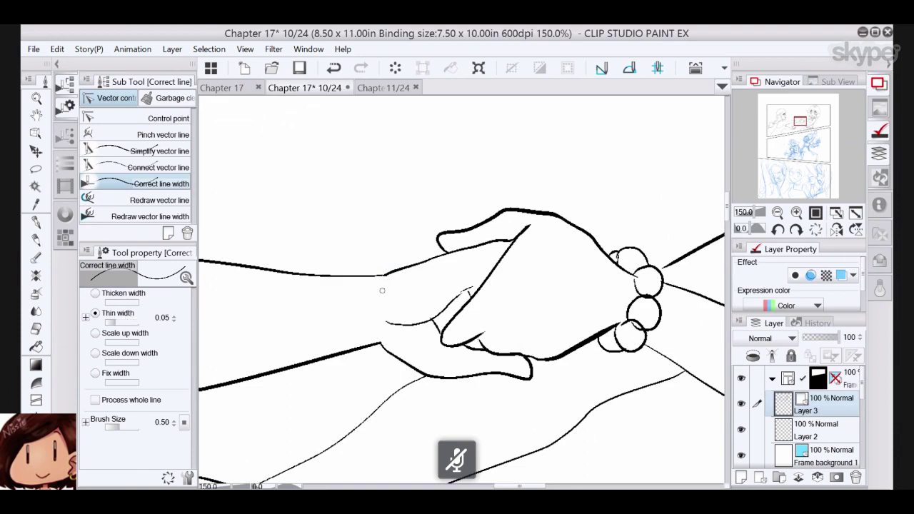
left_click(333, 68)
left_click_drag(373, 335, 375, 350)
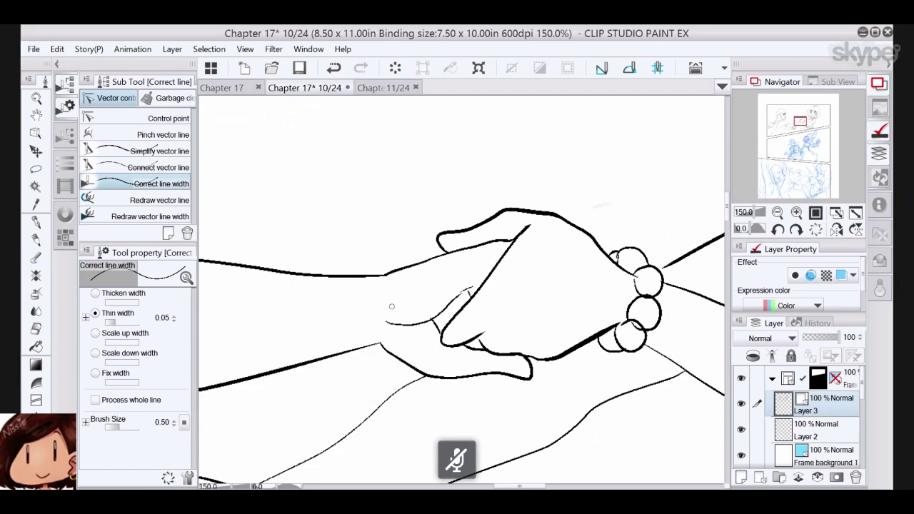
- Examine the inked panel as a whole, checking both characters, their linked hands and the braided girl's face
scroll(392, 306, "down", 5)
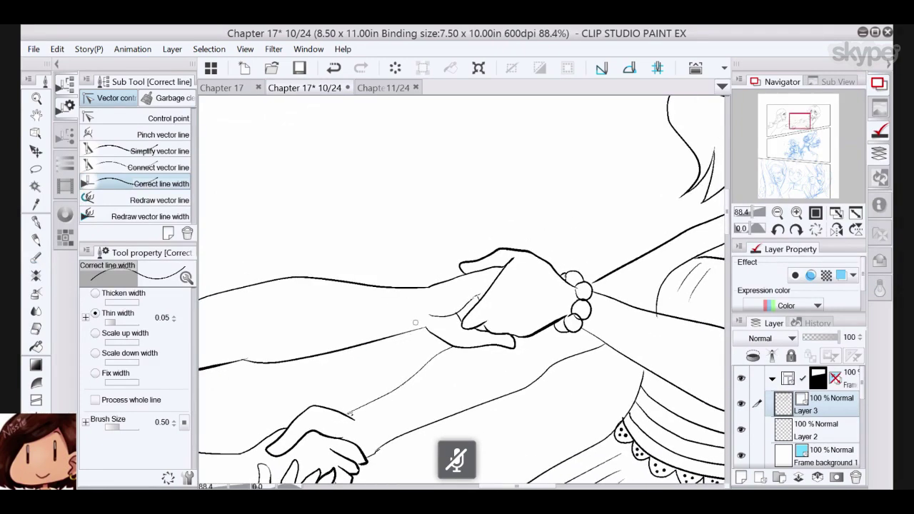
mouse_move(440, 251)
left_mouse_down()
mouse_move(380, 253)
mouse_move(457, 251)
mouse_move(434, 252)
left_mouse_up()
left_click_drag(464, 293, 424, 272)
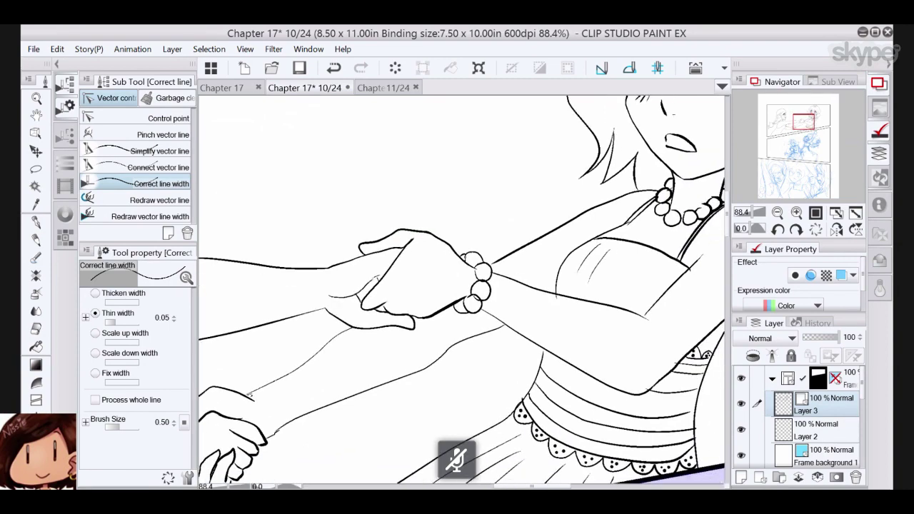
scroll(462, 303, "down", 4)
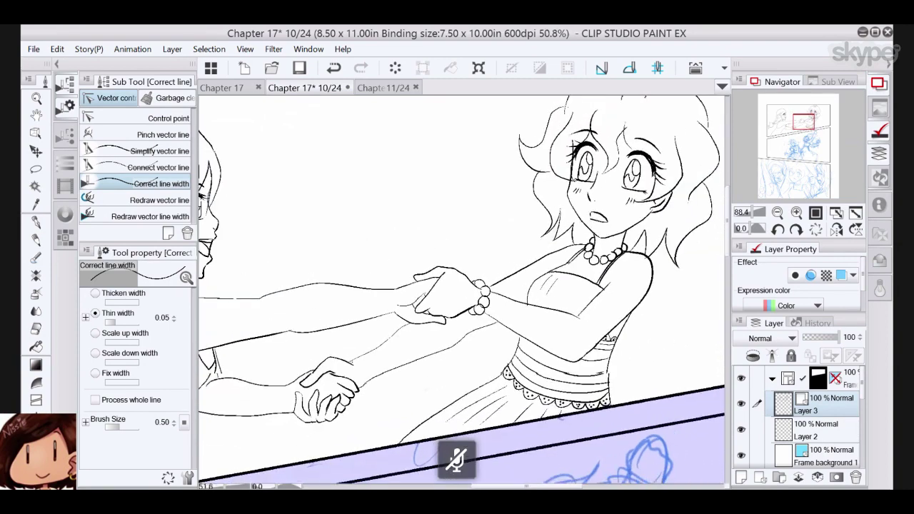
scroll(463, 304, "down", 3)
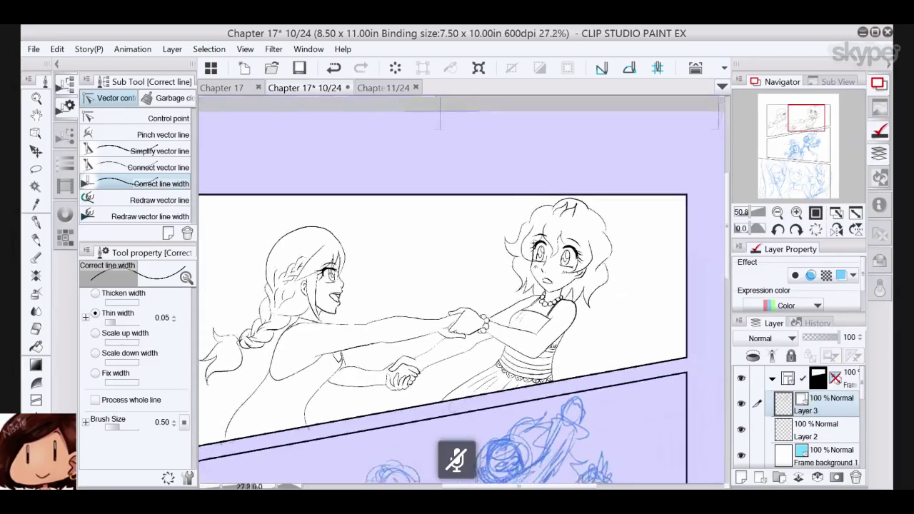
scroll(463, 303, "up", 1)
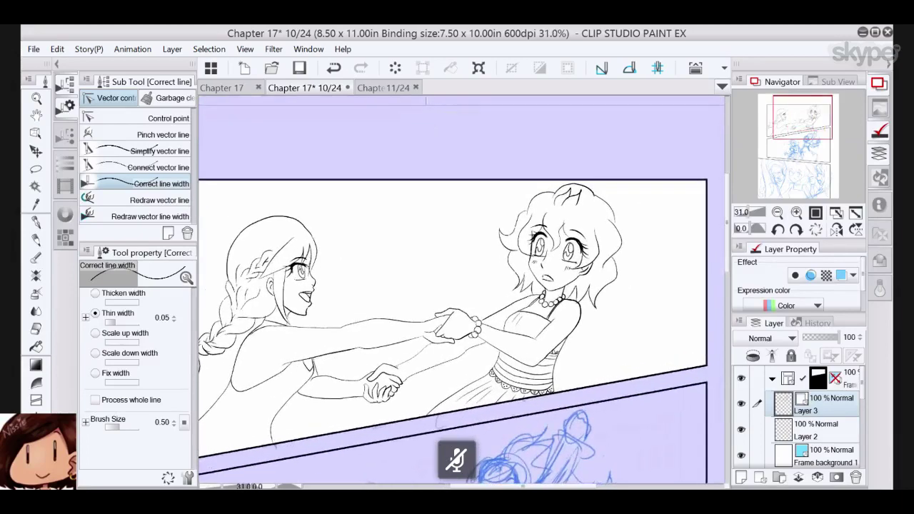
left_click_drag(457, 307, 508, 306)
scroll(390, 273, "up", 4)
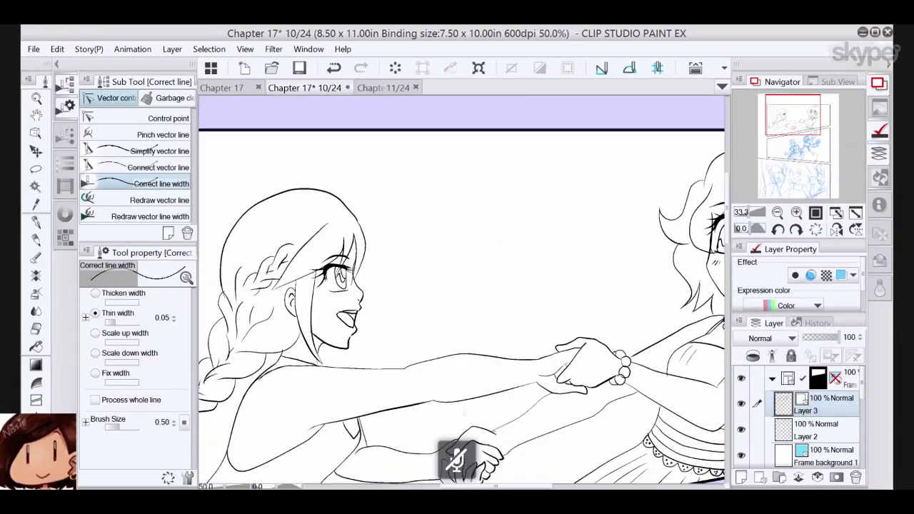
left_click_drag(401, 300, 497, 323)
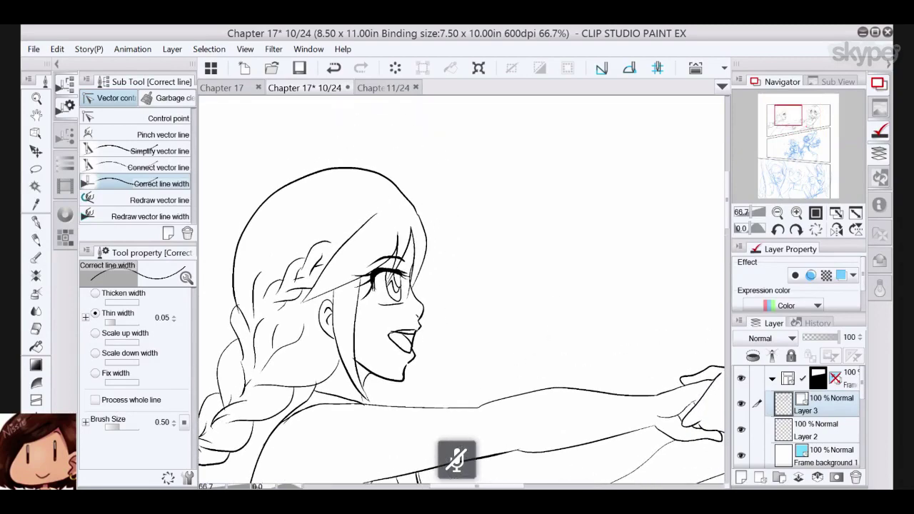
- Try to pull the braided girl's mouth and lower lip inward with Pinch vector line, keeping both ends fixed
left_click(36, 169)
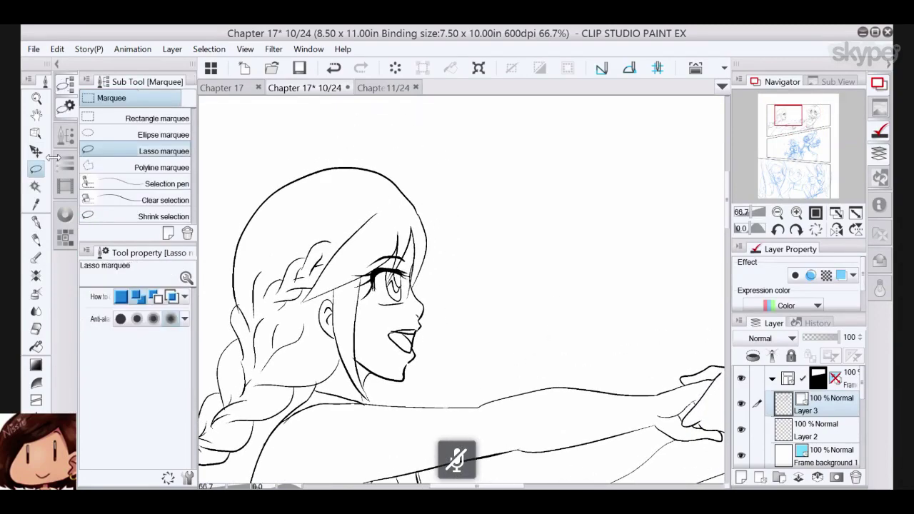
scroll(484, 296, "up", 4)
scroll(484, 296, "down", 3)
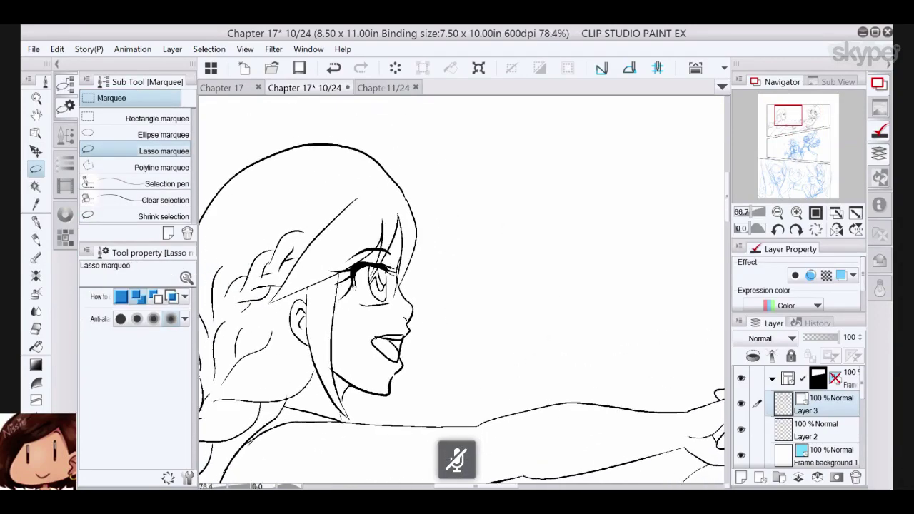
scroll(461, 286, "up", 1)
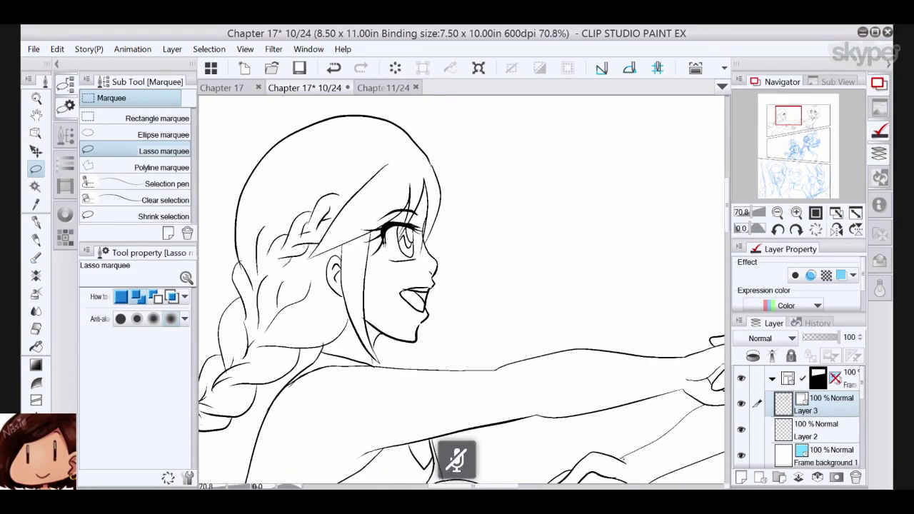
scroll(461, 286, "up", 2)
left_click_drag(461, 290, 473, 297)
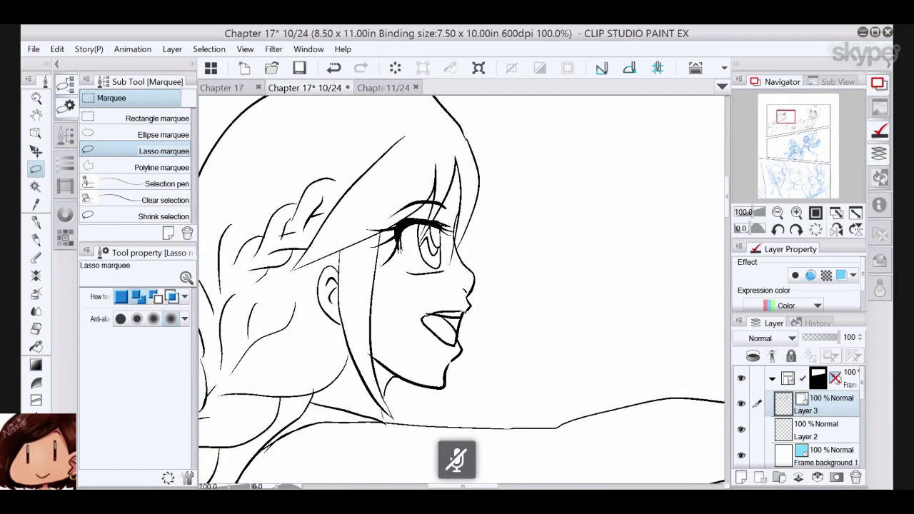
key("y")
left_click(152, 136)
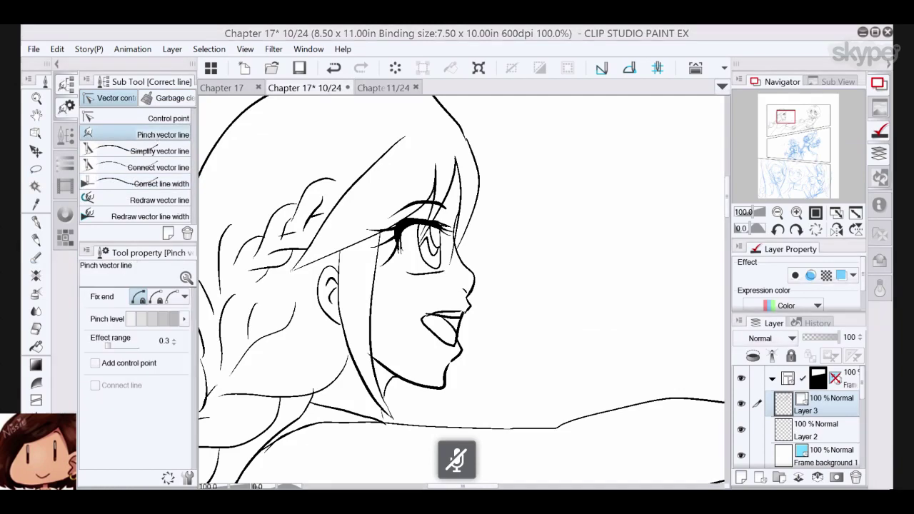
left_click_drag(463, 335, 457, 341)
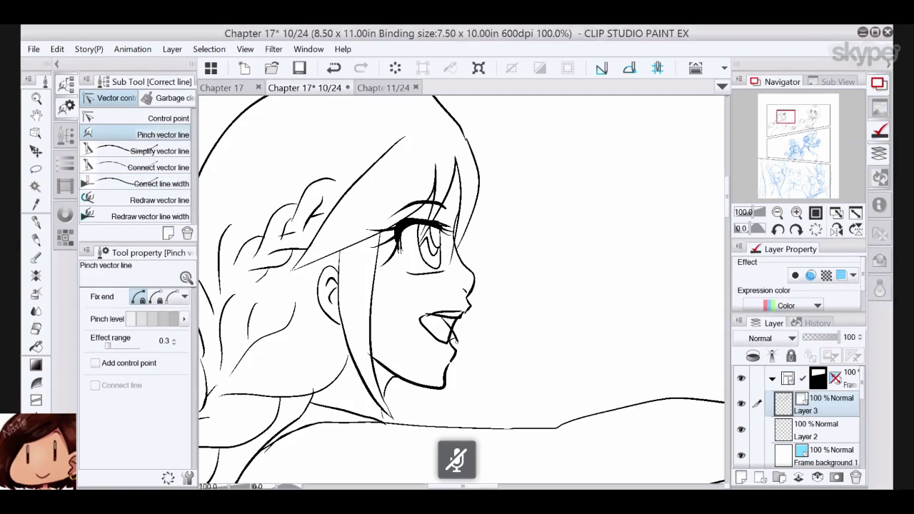
left_click(333, 67)
left_click(334, 67)
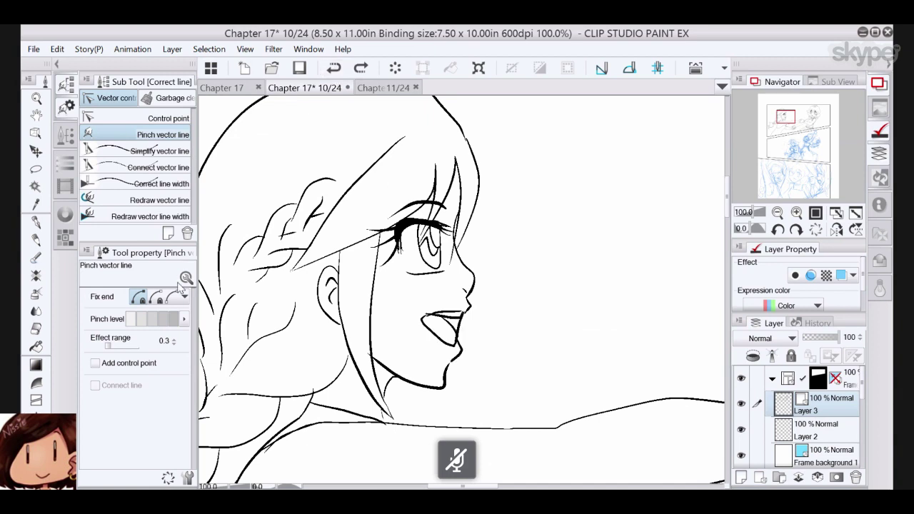
- Pull the braided girl's lower lip line inward with Pinch vector line, fixing either end, and undo the last pinch
left_click(156, 297)
mouse_move(462, 347)
left_mouse_down()
mouse_move(425, 329)
mouse_move(458, 323)
mouse_move(441, 331)
left_mouse_up()
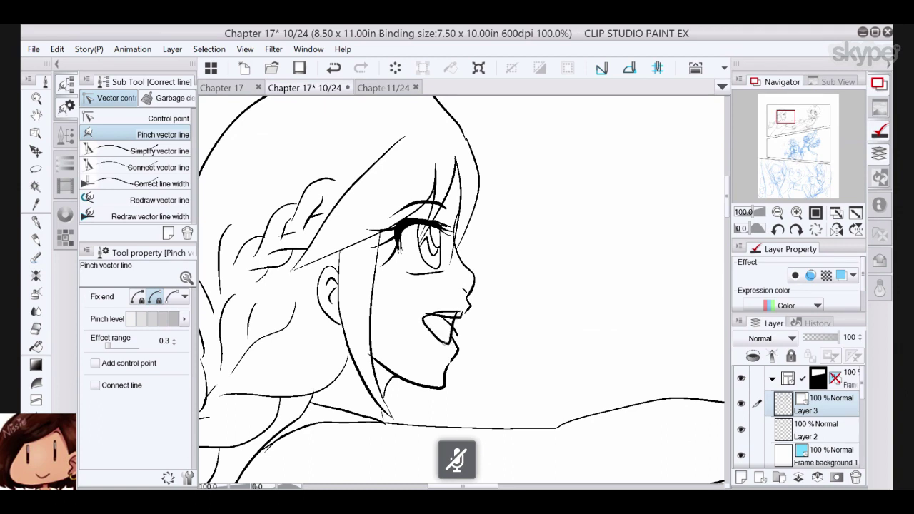
left_click(334, 68)
- Select the braided girl's mouth outline as an object on Layer 3 and adjust its angle and position to fit the profile
left_click(42, 135)
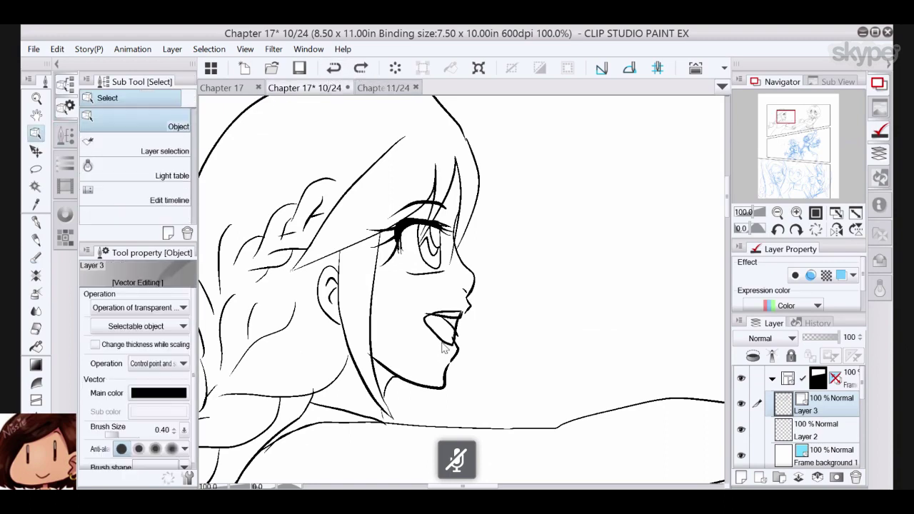
left_click(427, 317)
left_click_drag(444, 293, 451, 292)
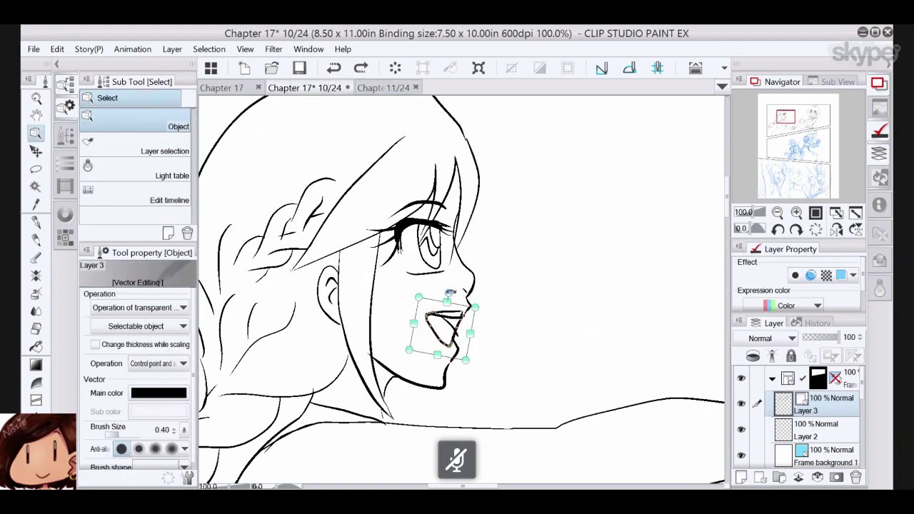
left_click_drag(471, 333, 445, 304)
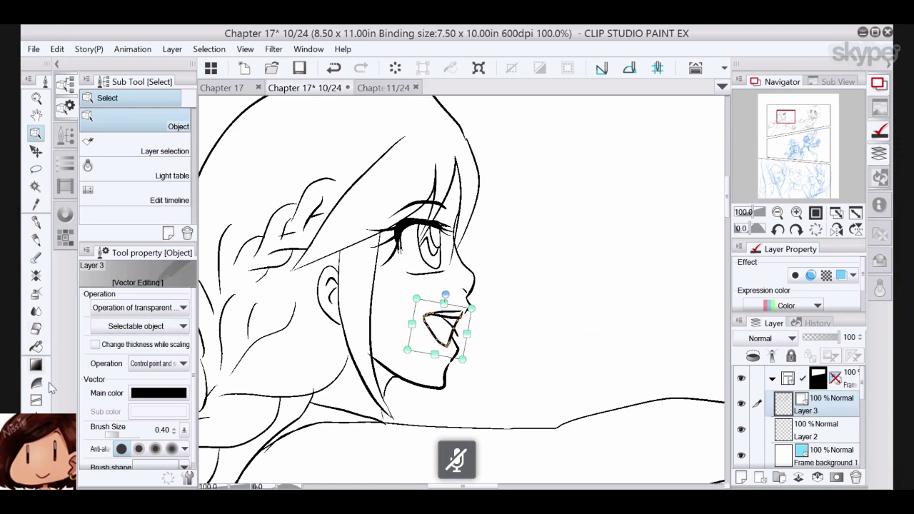
- Pinch the braided girl's chin back and up and her nose tip slightly outward, then set Pinch vector line to fix both ends
left_click(36, 468)
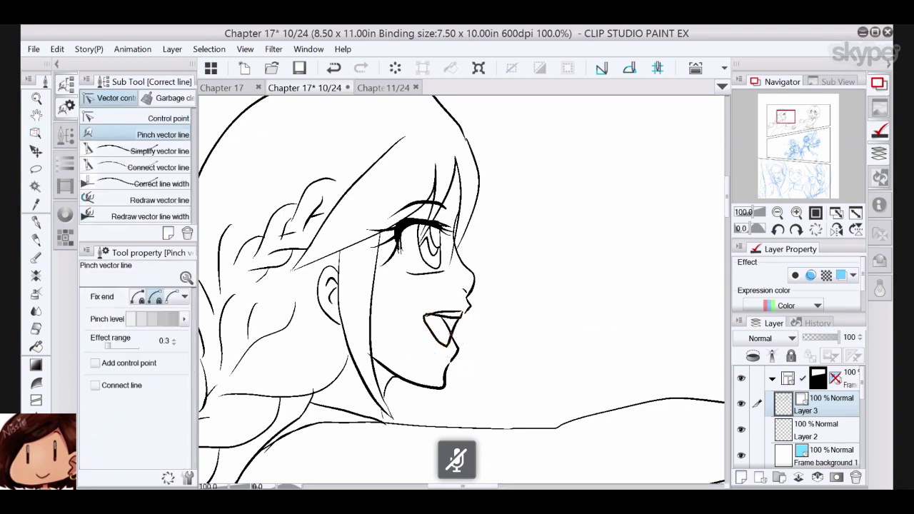
mouse_move(430, 386)
left_mouse_down()
mouse_move(420, 383)
mouse_move(452, 353)
mouse_move(441, 365)
left_mouse_up()
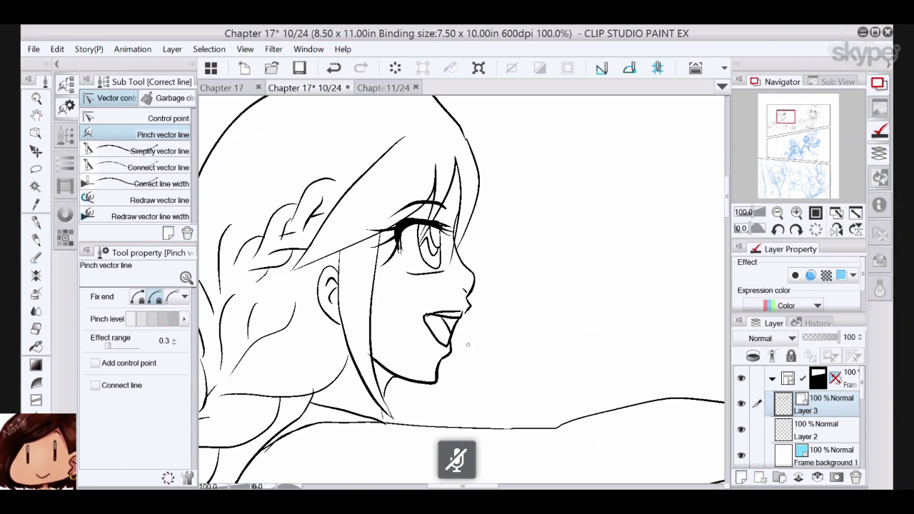
left_click_drag(469, 307, 477, 277)
left_click(141, 298)
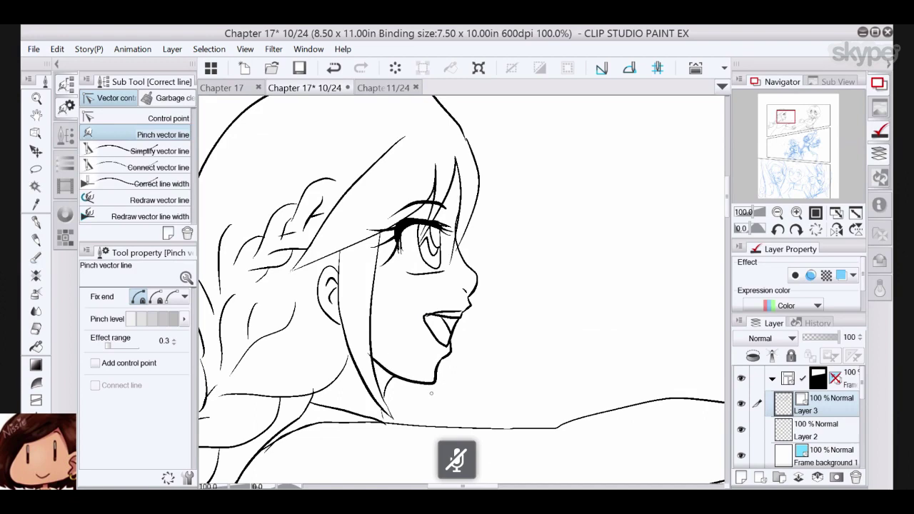
- Select the braided girl's jaw line as an object and refine its chin and lip contour through its control points
key("o")
left_click(430, 390)
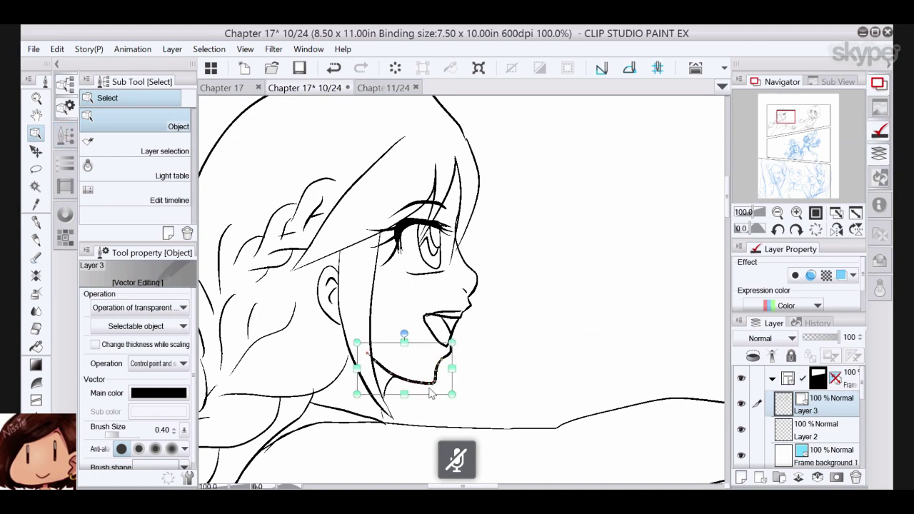
left_click_drag(433, 384, 454, 339)
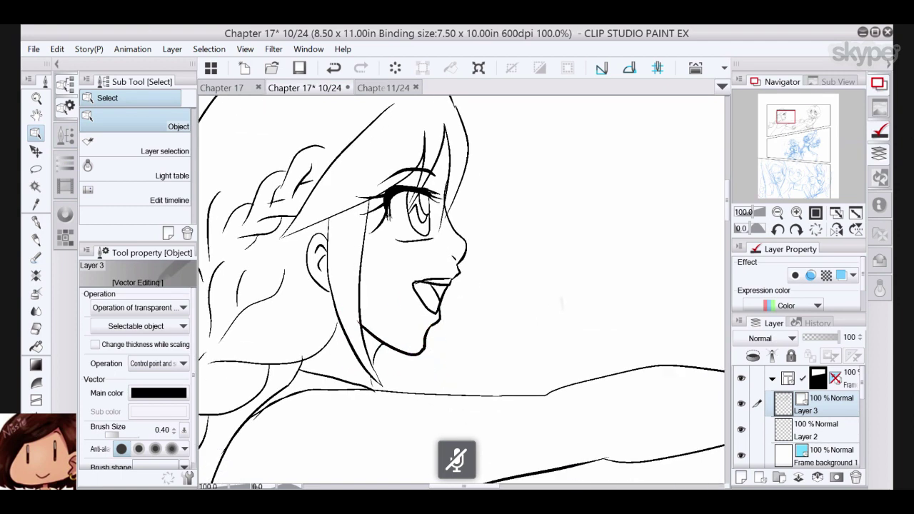
- Move the lower eyelid line of the braided girl's eye on Layer 3 slightly up toward the iris
left_click(831, 422)
left_click(832, 411)
left_click(411, 241)
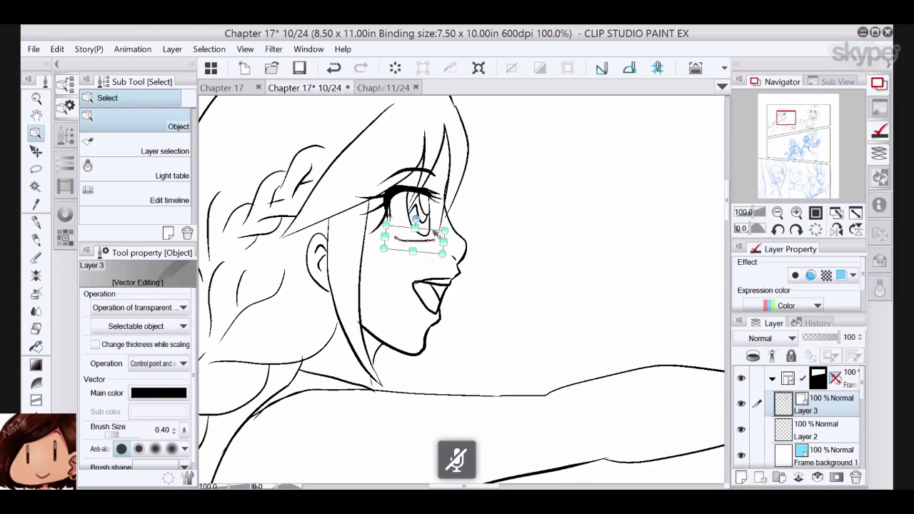
mouse_move(423, 240)
left_mouse_down()
mouse_move(426, 219)
mouse_move(435, 227)
left_mouse_up()
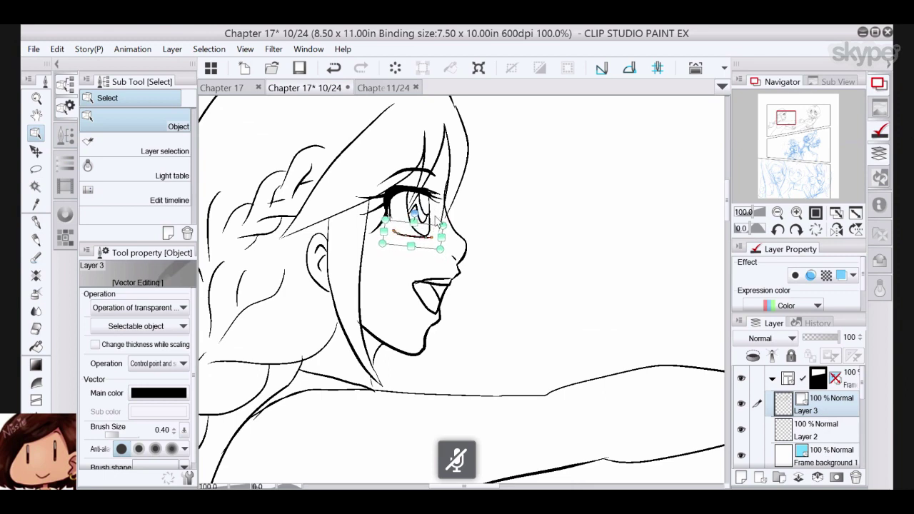
- Touch up the braided girl's upper lash line and draw a small angular earring below her ear with the maru pen
left_click(37, 223)
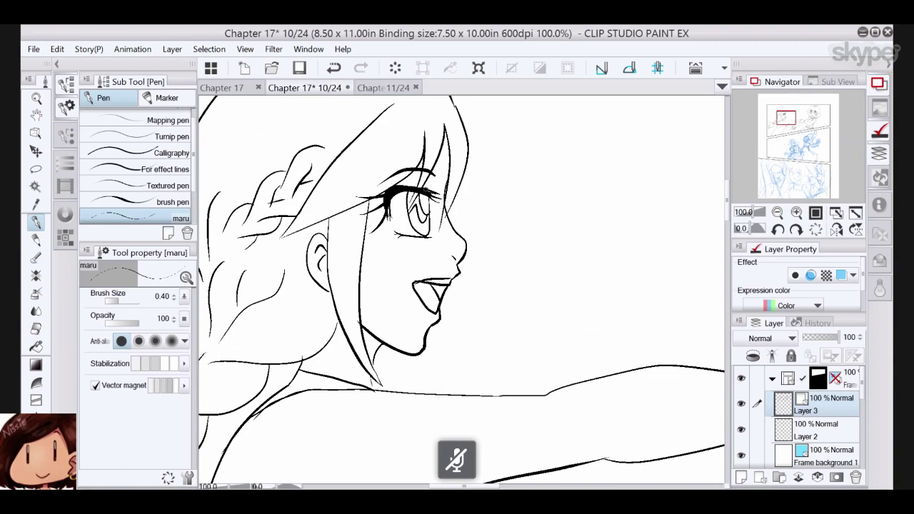
left_click_drag(422, 188, 399, 183)
left_click_drag(461, 153, 421, 168)
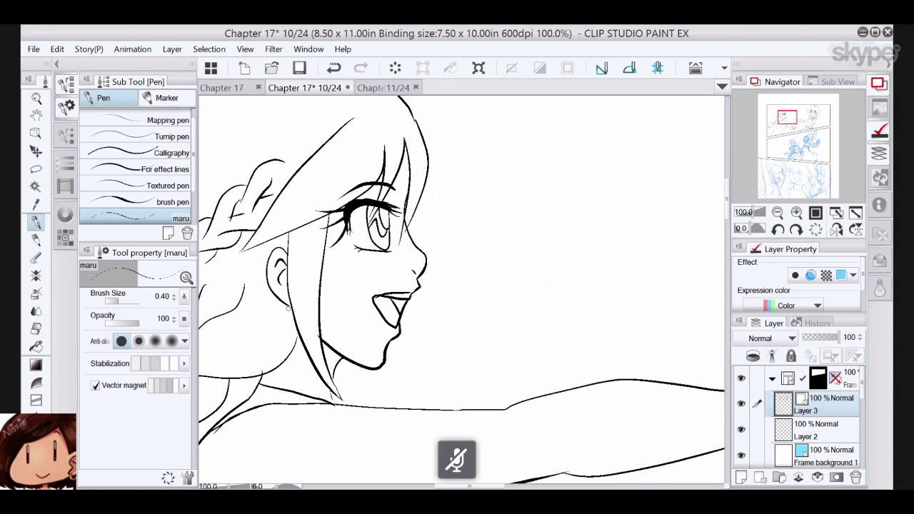
mouse_move(284, 308)
left_mouse_down()
mouse_move(275, 330)
mouse_move(293, 321)
mouse_move(292, 304)
mouse_move(300, 331)
mouse_move(410, 339)
left_mouse_up()
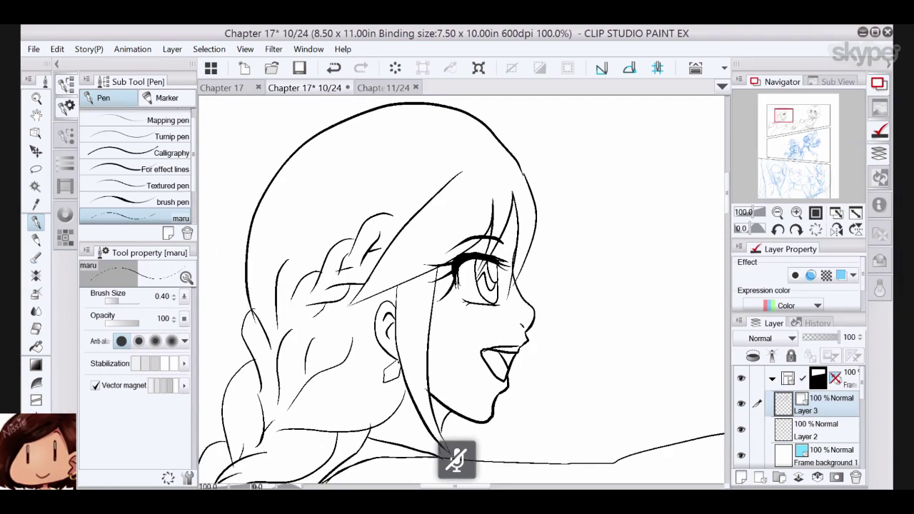
- Erase the cluttered centre of the short-haired girl's flower earring with the Vector eraser and redraw it as a small spiral
left_click_drag(557, 307, 284, 202)
left_click_drag(701, 279, 136, 331)
mouse_move(547, 238)
left_mouse_down()
mouse_move(555, 240)
mouse_move(548, 259)
mouse_move(540, 257)
left_mouse_up()
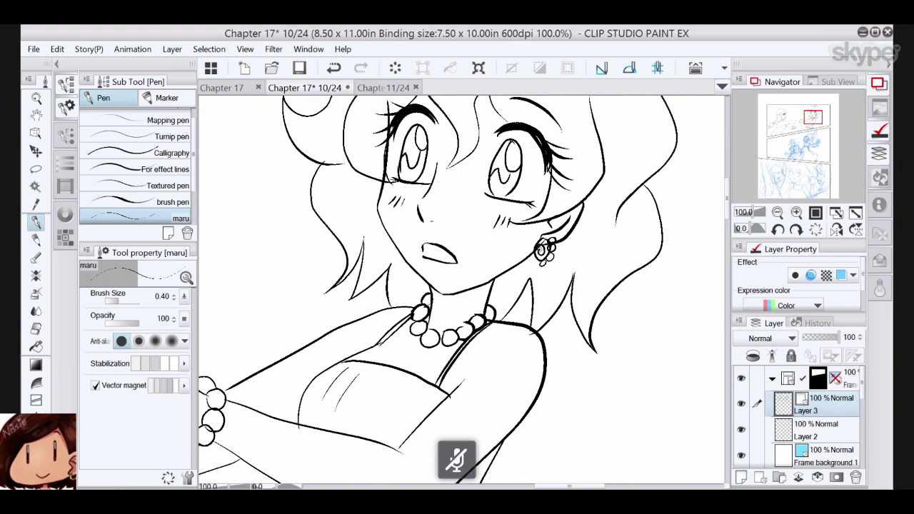
left_click(36, 330)
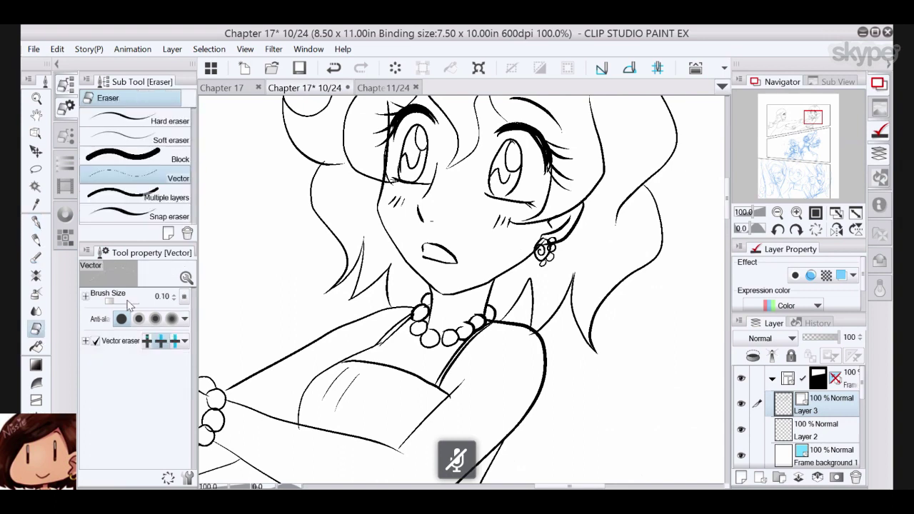
mouse_move(543, 241)
left_mouse_down()
mouse_move(549, 253)
mouse_move(539, 250)
left_mouse_up()
left_click(37, 222)
mouse_move(464, 236)
left_mouse_down()
mouse_move(463, 291)
mouse_move(427, 346)
left_mouse_up()
- Erase the stray line segments overlapping the outer edge of the short-haired girl's far eye with the Vector eraser
left_click(36, 330)
left_click_drag(356, 219, 349, 218)
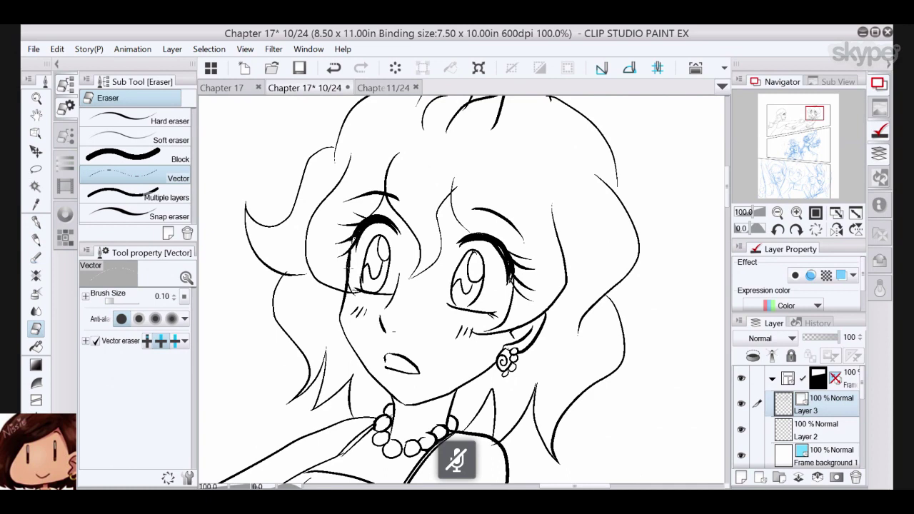
left_click_drag(344, 282, 353, 287)
- Touch up the corner of the short-haired girl's mouth with a short maru pen stroke
key("y")
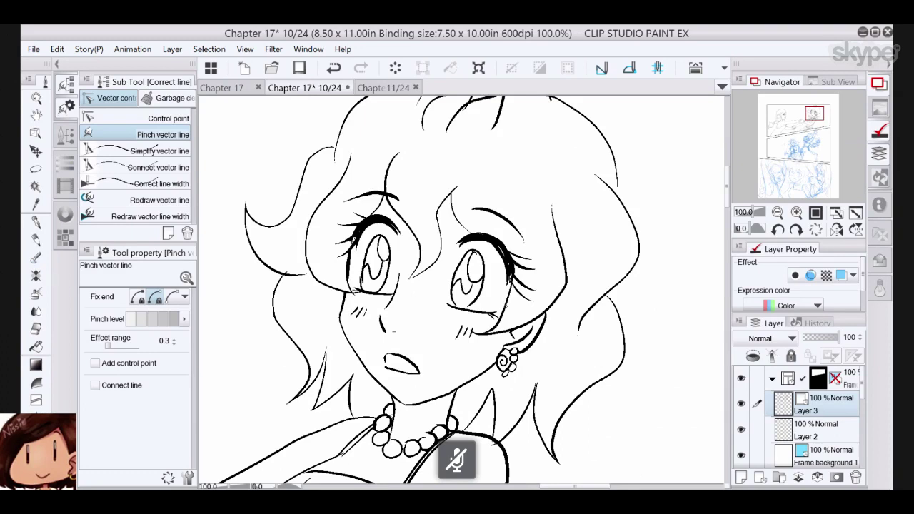
left_click(138, 296)
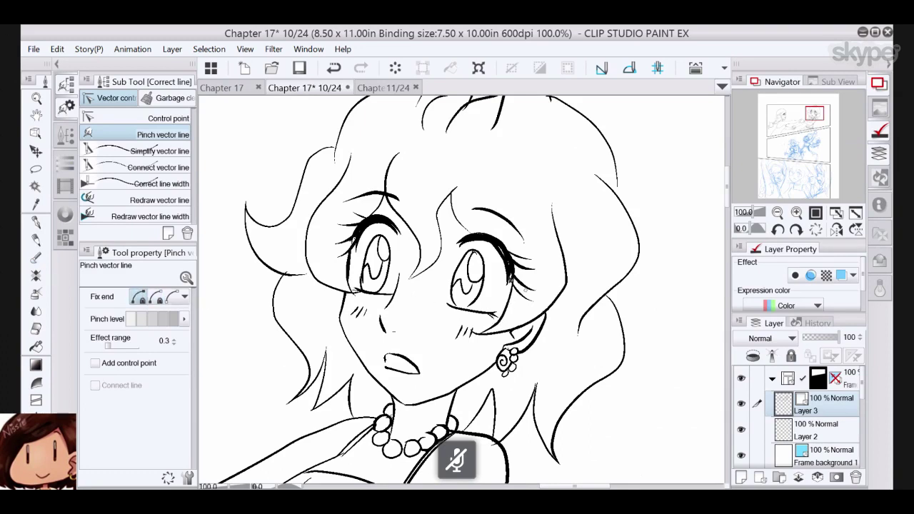
left_click(155, 298)
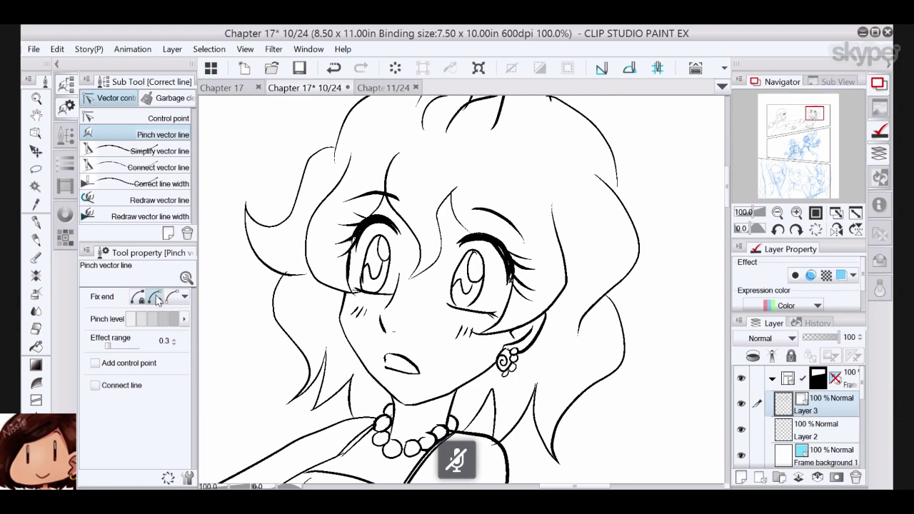
scroll(540, 346, "down", 6)
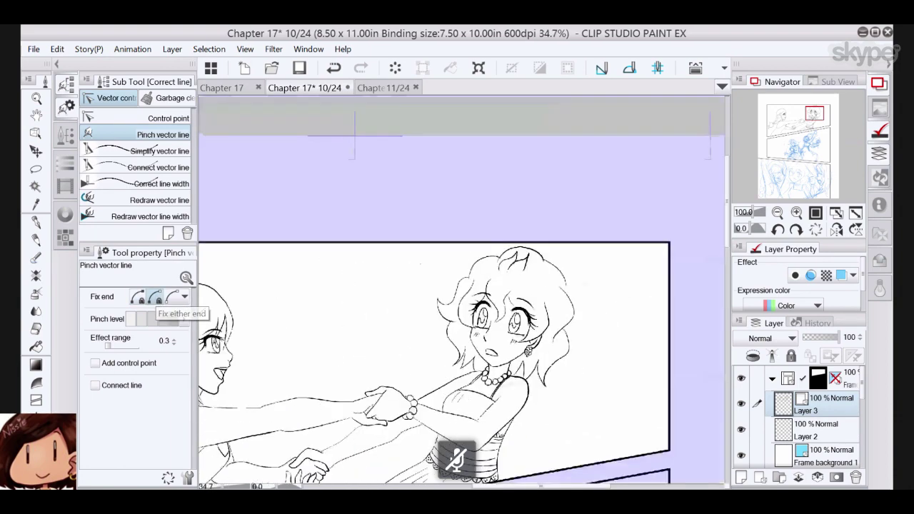
key("ctrl+plus")
key("ctrl+plus")
key("ctrl+plus")
left_click(37, 223)
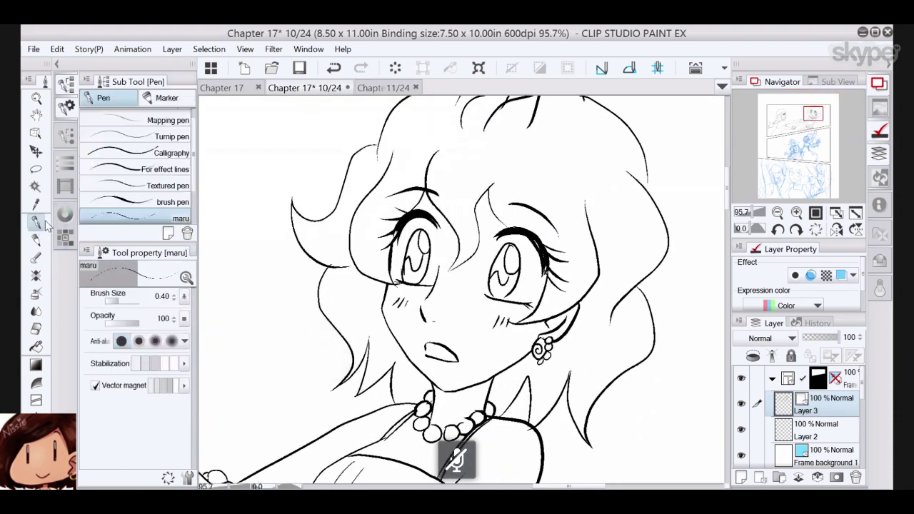
mouse_move(423, 344)
left_mouse_down()
mouse_move(455, 353)
mouse_move(437, 356)
left_mouse_up()
key("ctrl+minus")
key("ctrl+minus")
key("ctrl+minus")
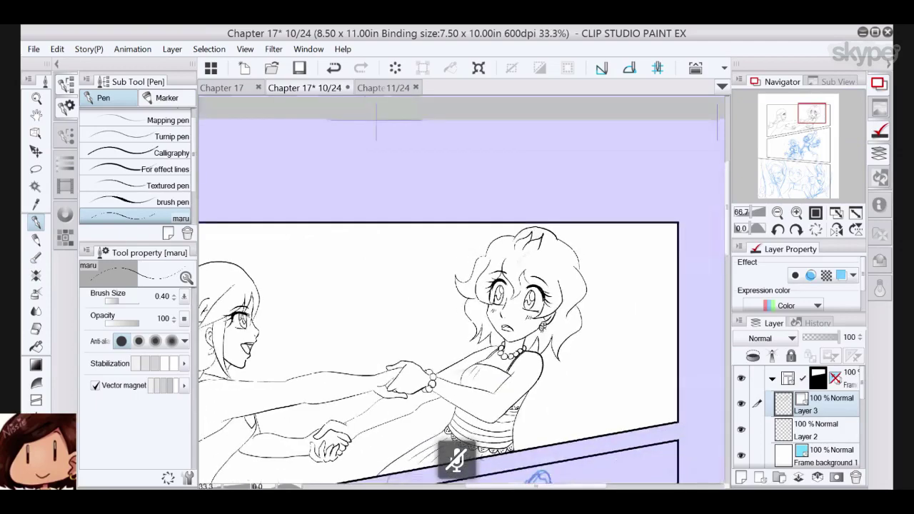
- Examine the inked first panel as a whole, checking both characters' faces, their earrings and the linked arms
scroll(536, 309, "down", 1)
left_click_drag(606, 358, 567, 318)
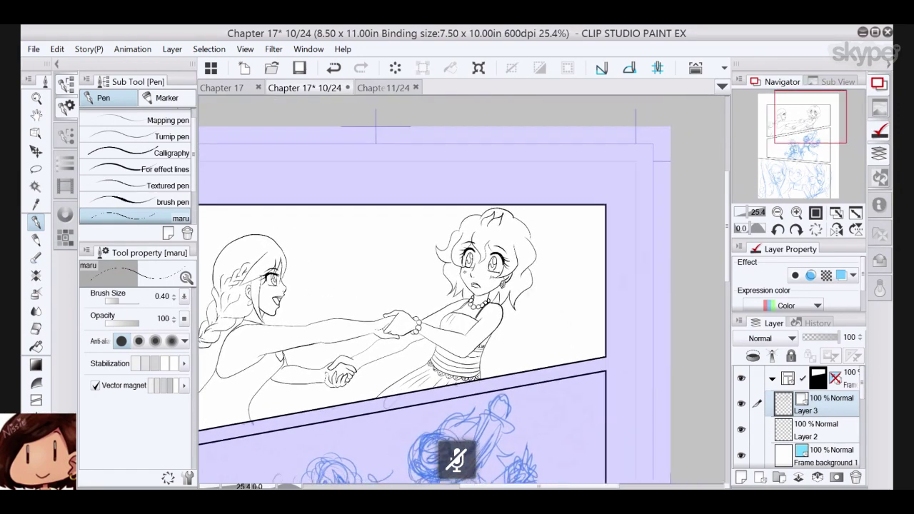
key("asciicircum")
key("asciicircum")
key("asciicircum")
key("minus")
key("minus")
key("minus")
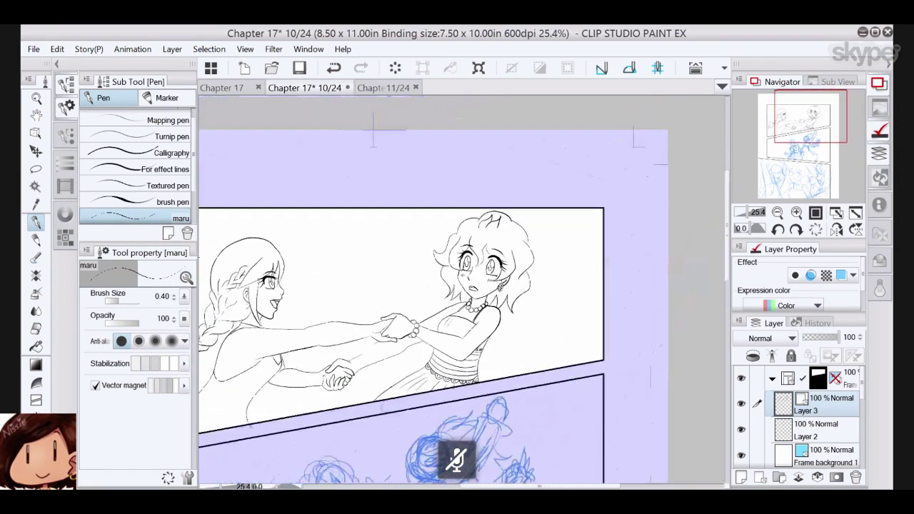
- Reshape the side line of the short-haired girl's waist with Pinch vector line, keeping both line ends fixed
scroll(533, 327, "up", 2)
left_click_drag(534, 327, 540, 305)
left_click(36, 454)
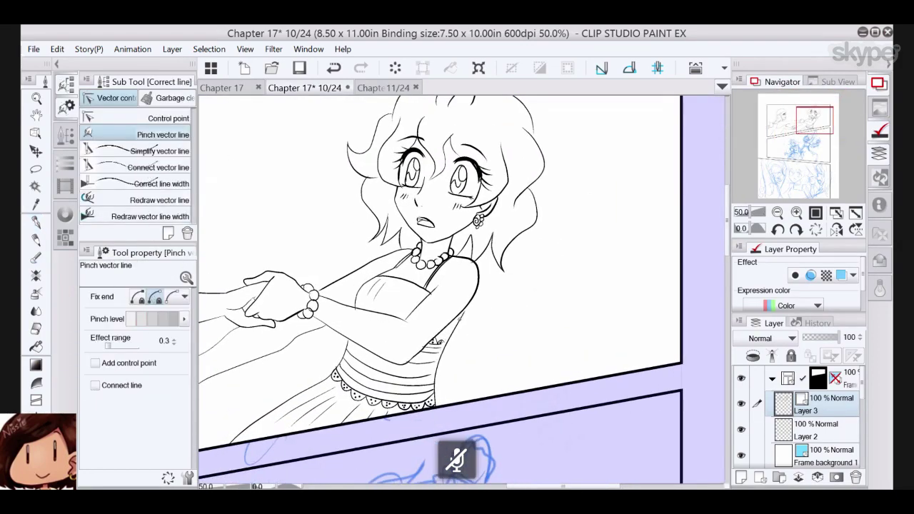
left_click(138, 297)
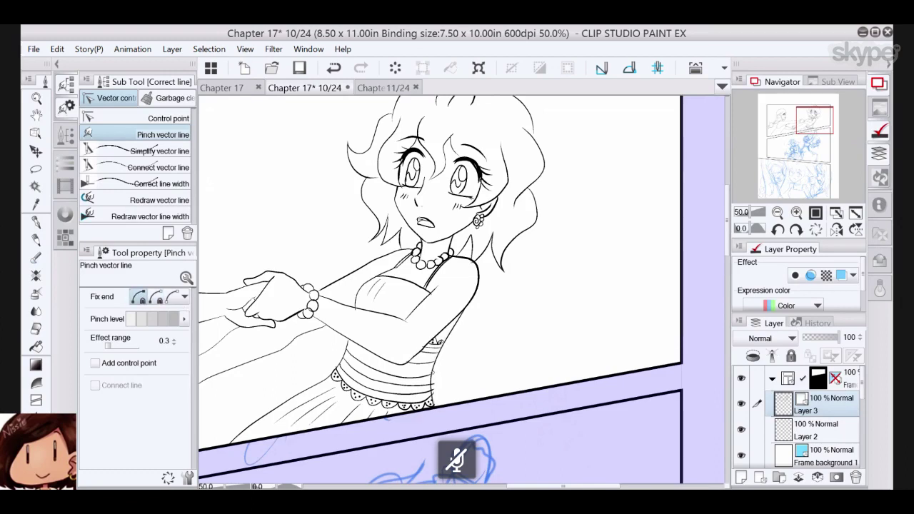
left_click(36, 329)
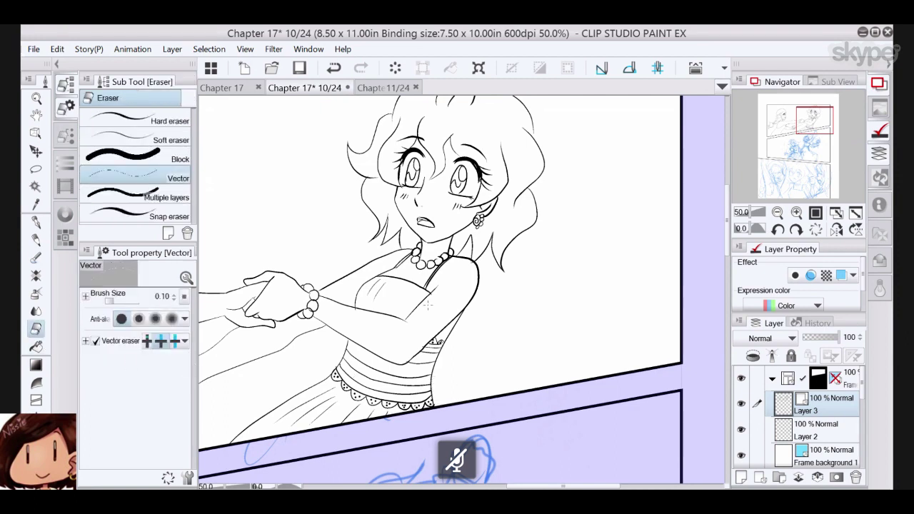
scroll(427, 306, "down", 5)
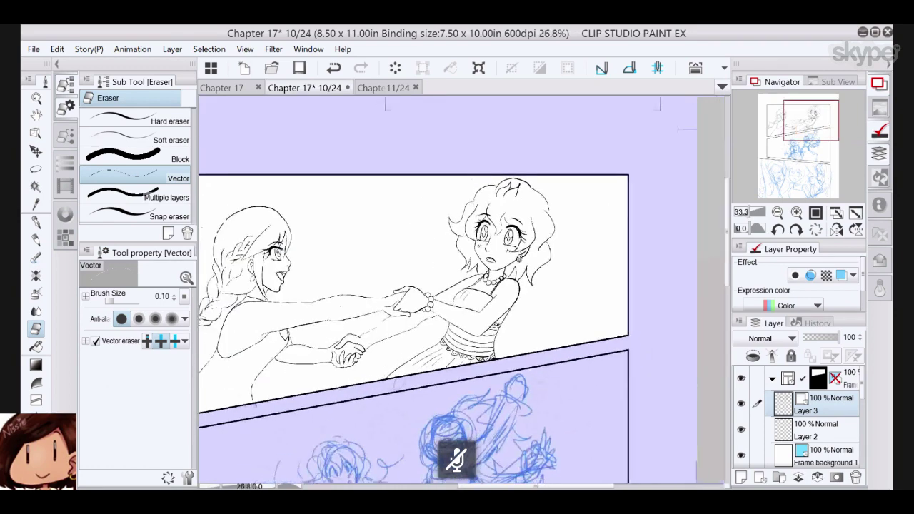
- Select the sketch layer (Layer 2) in the second panel's frame folder and save the page
left_click_drag(427, 306, 488, 217)
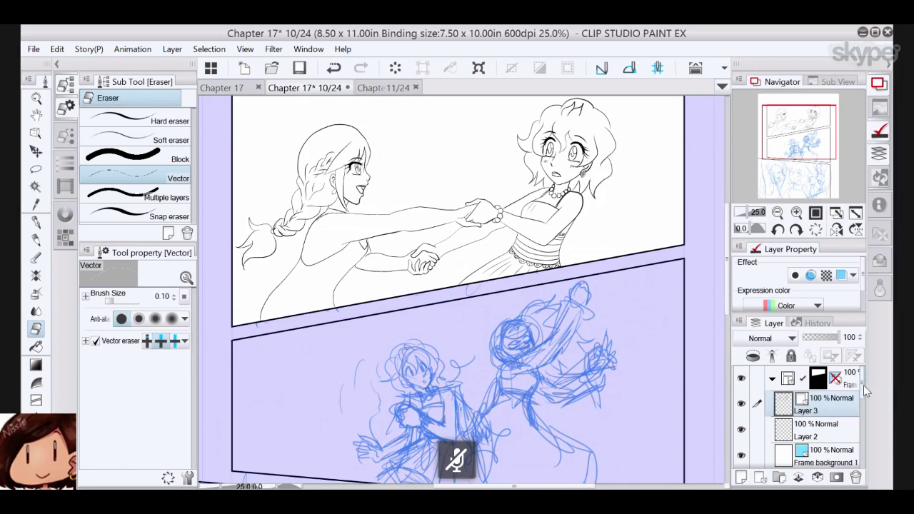
scroll(857, 393, "down", 10)
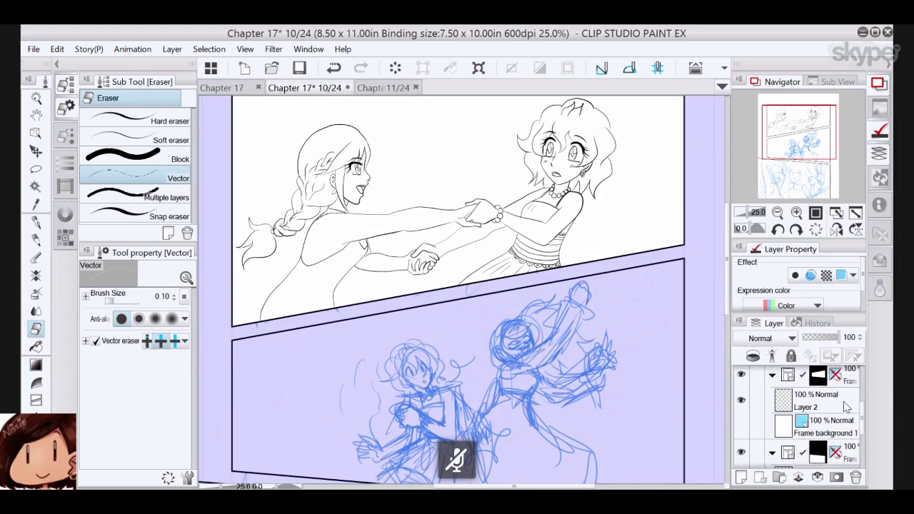
left_click(844, 401)
scroll(458, 285, "down", 1)
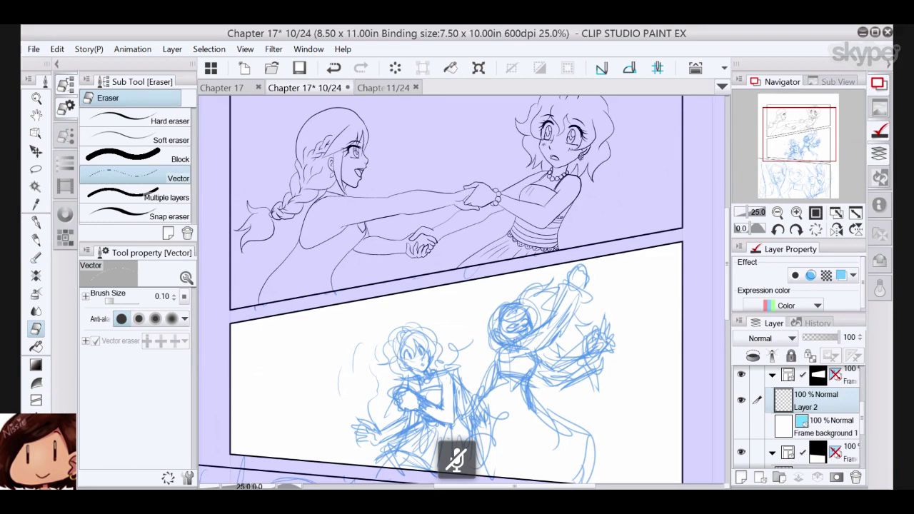
scroll(464, 291, "down", 3)
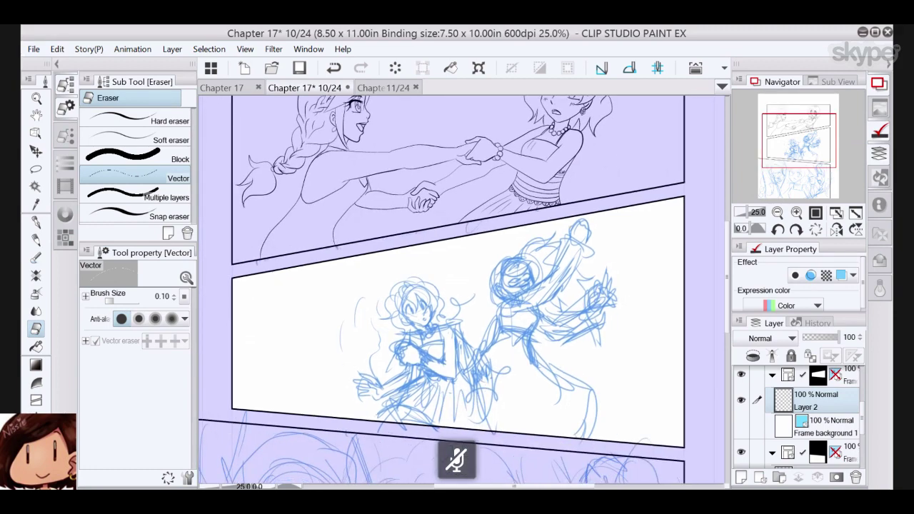
scroll(465, 290, "up", 5)
scroll(464, 291, "down", 3)
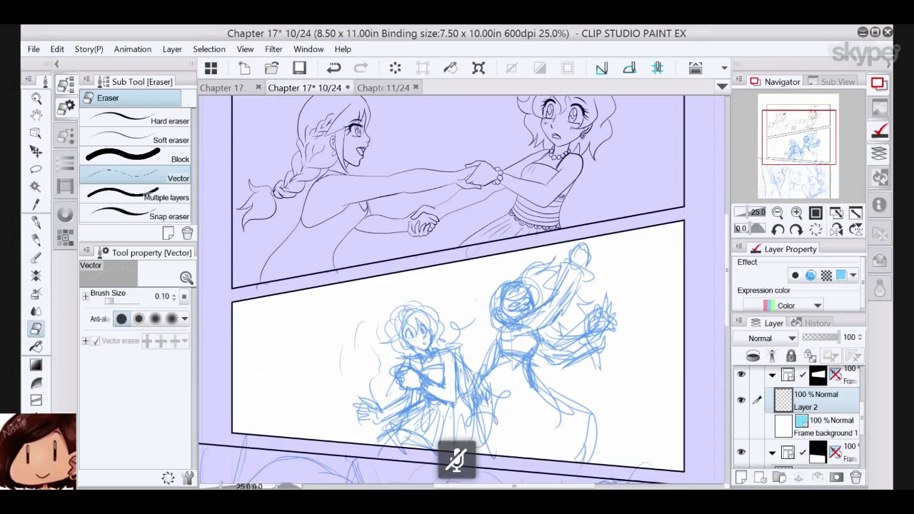
scroll(492, 361, "up", 2)
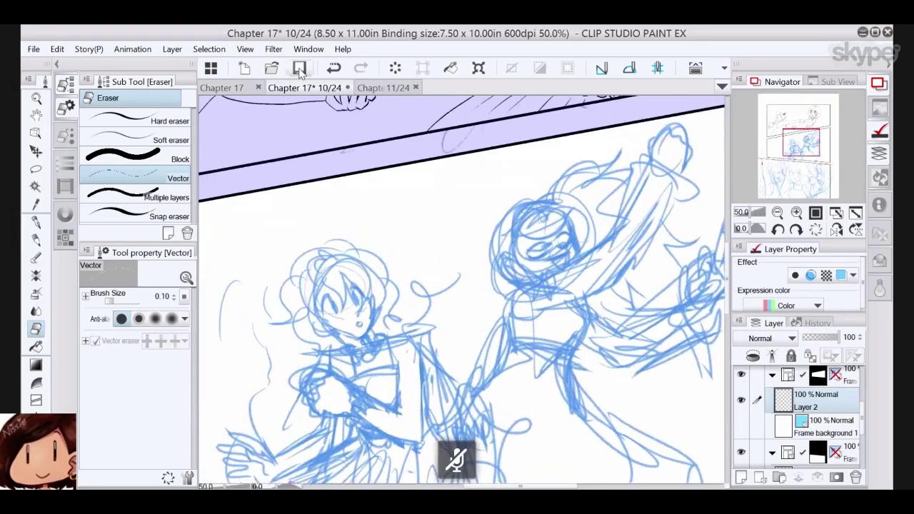
left_click(300, 73)
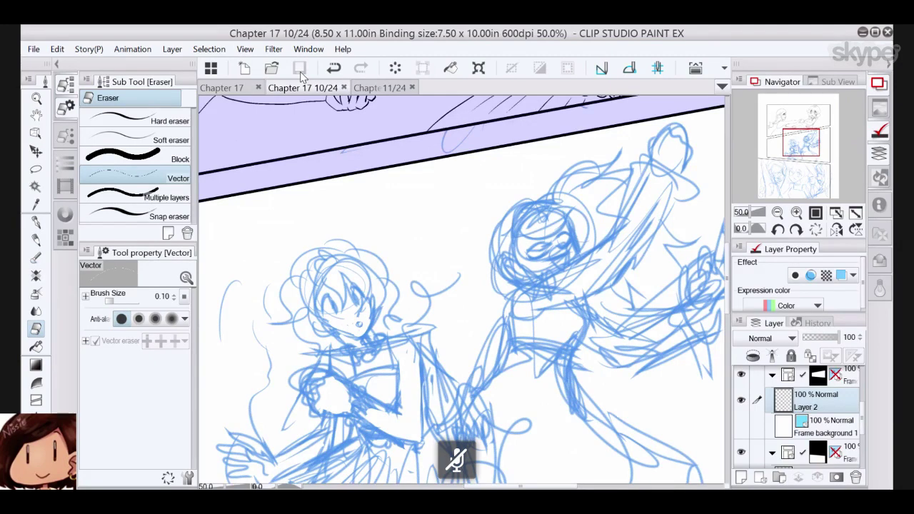
- Add a new vector layer above the sketch in the second panel's frame folder
left_click_drag(510, 403, 551, 310)
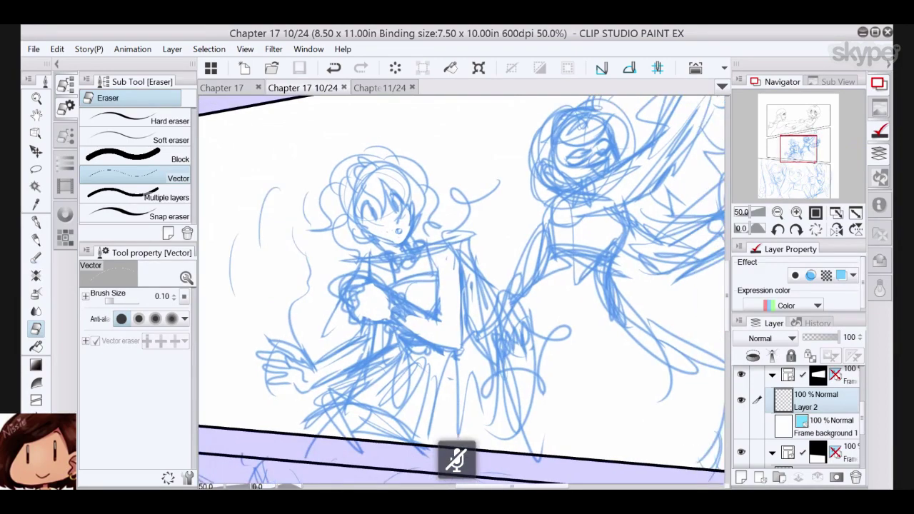
scroll(403, 222, "up", 4)
left_click_drag(392, 243, 435, 326)
left_click(761, 478)
- Ink the short-haired girl's eyebrows, upper lids, lashes and lower lid lines in the second panel with the maru pen at size 0.40
left_click(36, 222)
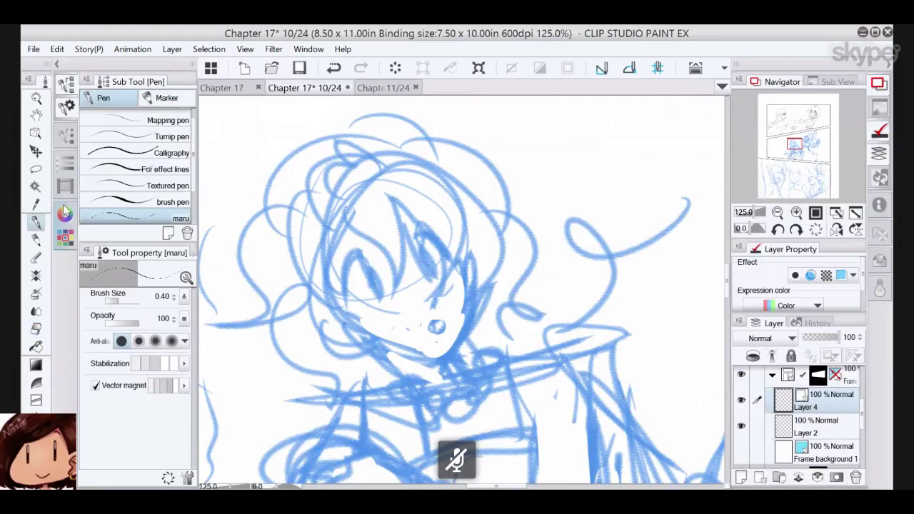
left_click_drag(370, 255, 343, 300)
left_click(335, 68)
mouse_move(372, 247)
left_mouse_down()
mouse_move(358, 251)
mouse_move(346, 292)
mouse_move(373, 249)
mouse_move(342, 293)
left_mouse_up()
left_click_drag(357, 224, 328, 258)
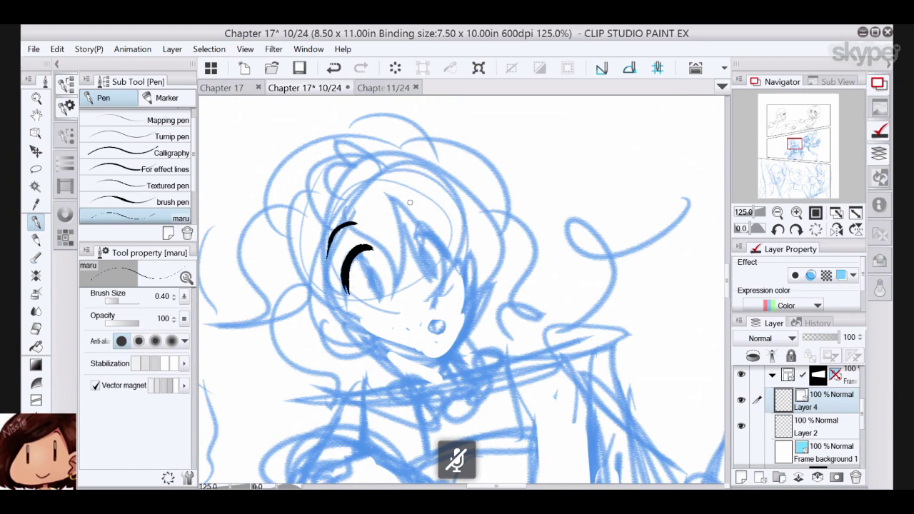
mouse_move(404, 208)
left_mouse_down()
mouse_move(437, 205)
mouse_move(454, 236)
mouse_move(450, 227)
left_mouse_up()
mouse_move(355, 249)
left_mouse_down()
mouse_move(324, 274)
mouse_move(339, 300)
mouse_move(390, 299)
left_mouse_up()
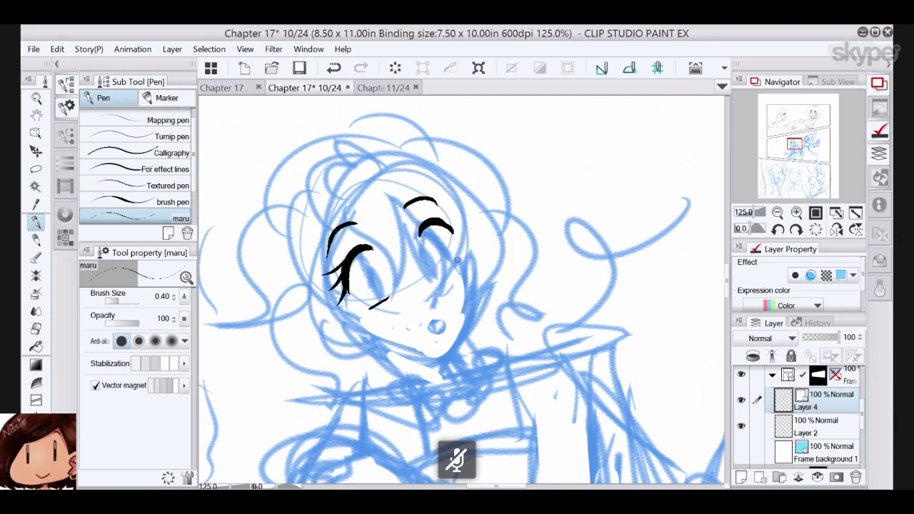
left_click_drag(460, 260, 440, 271)
mouse_move(446, 224)
left_mouse_down()
mouse_move(462, 212)
mouse_move(466, 229)
mouse_move(457, 219)
left_mouse_up()
- Ink the short-haired girl's oval irises, nose mark and small round open mouth over the sketch
mouse_move(373, 286)
left_mouse_down()
mouse_move(365, 250)
mouse_move(382, 284)
mouse_move(373, 286)
left_mouse_up()
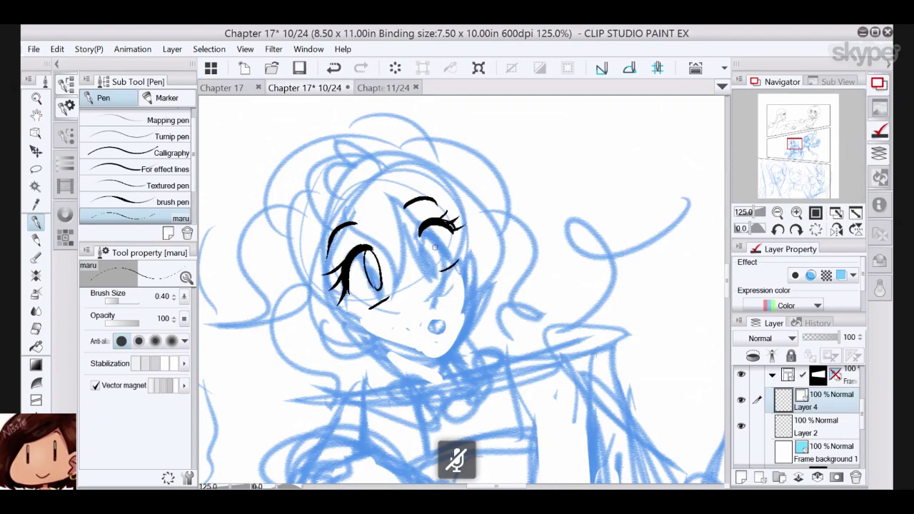
left_click_drag(438, 253, 435, 226)
mouse_move(437, 226)
left_mouse_down()
mouse_move(448, 241)
mouse_move(438, 260)
mouse_move(440, 227)
left_mouse_up()
mouse_move(426, 263)
left_mouse_down()
mouse_move(441, 286)
mouse_move(440, 334)
left_mouse_up()
- Ink the short-haired girl's bangs, the locks framing both sides of her face and her jaw line
mouse_move(374, 170)
left_mouse_down()
mouse_move(394, 181)
mouse_move(411, 259)
left_mouse_up()
left_click_drag(337, 202, 401, 258)
mouse_move(337, 201)
left_mouse_down()
mouse_move(345, 309)
mouse_move(384, 316)
left_mouse_up()
mouse_move(291, 259)
left_mouse_down()
mouse_move(306, 317)
mouse_move(386, 323)
left_mouse_up()
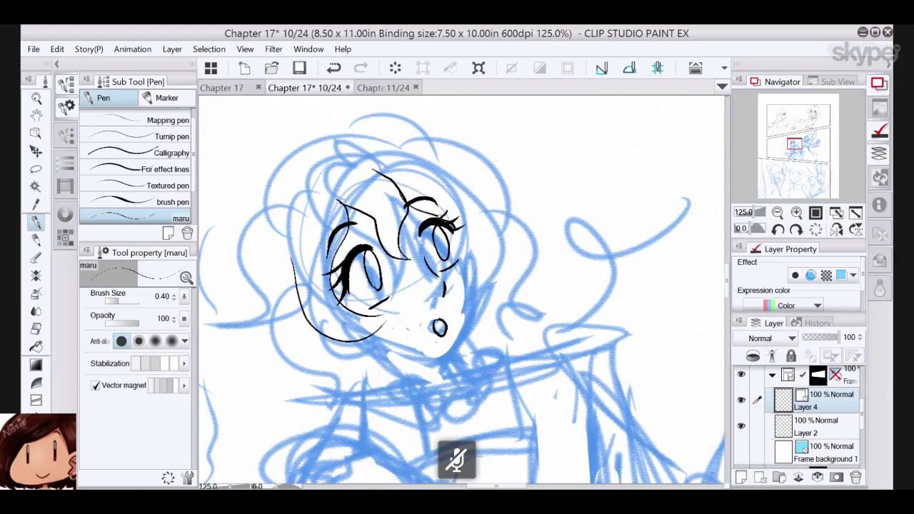
mouse_move(426, 162)
left_mouse_down()
mouse_move(492, 229)
mouse_move(478, 266)
left_mouse_up()
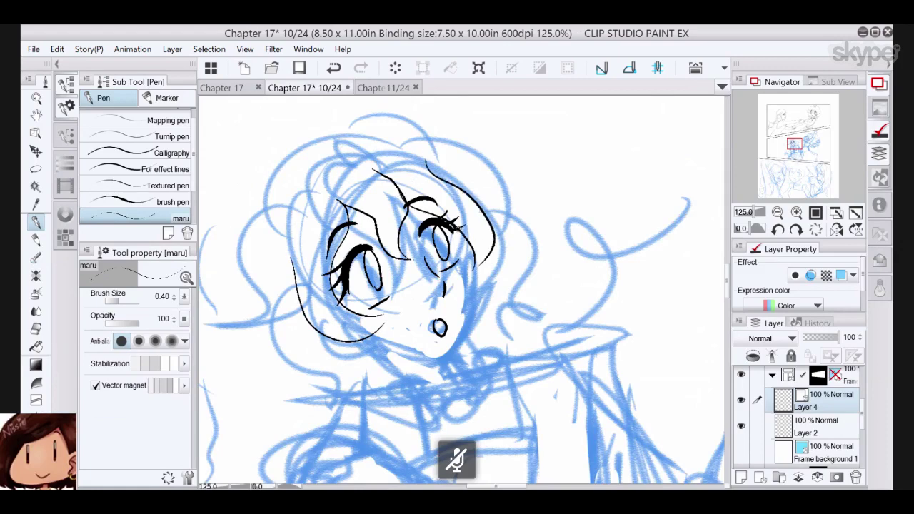
mouse_move(457, 227)
left_mouse_down()
mouse_move(478, 270)
mouse_move(455, 350)
mouse_move(444, 359)
mouse_move(370, 334)
left_mouse_up()
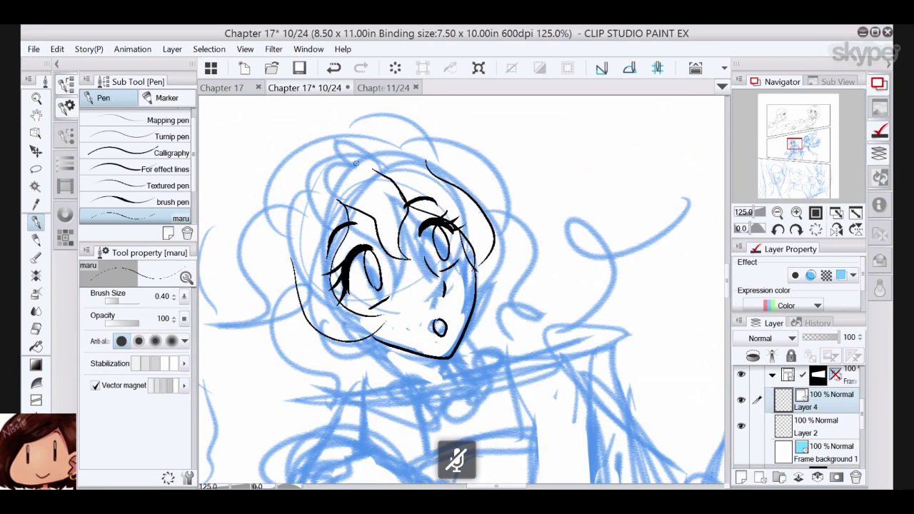
- Ink the short-haired girl's tiara, the wavy hair outline on her earring side and her flower earring
mouse_move(357, 164)
left_mouse_down()
mouse_move(307, 146)
mouse_move(325, 170)
left_mouse_up()
left_click_drag(373, 152, 318, 135)
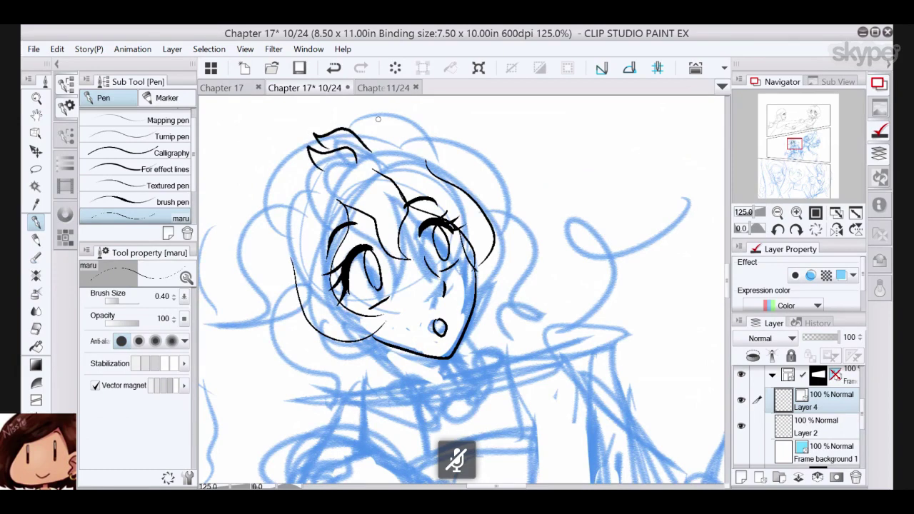
mouse_move(374, 123)
left_mouse_down()
mouse_move(336, 111)
mouse_move(284, 162)
mouse_move(219, 282)
mouse_move(278, 313)
mouse_move(338, 299)
left_mouse_up()
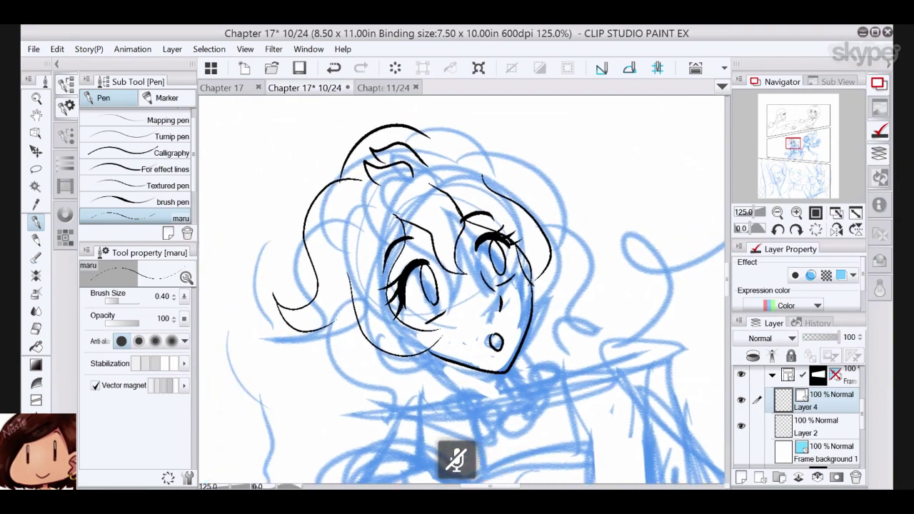
mouse_move(422, 346)
left_mouse_down()
mouse_move(415, 219)
mouse_move(421, 237)
mouse_move(429, 231)
mouse_move(426, 242)
mouse_move(437, 239)
left_mouse_up()
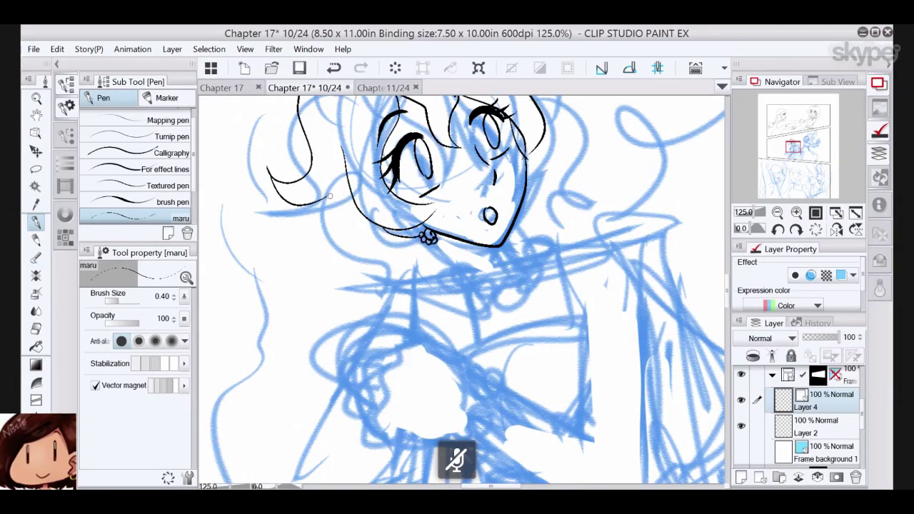
mouse_move(314, 198)
left_mouse_down()
mouse_move(314, 227)
mouse_move(332, 284)
mouse_move(369, 241)
mouse_move(397, 270)
left_mouse_up()
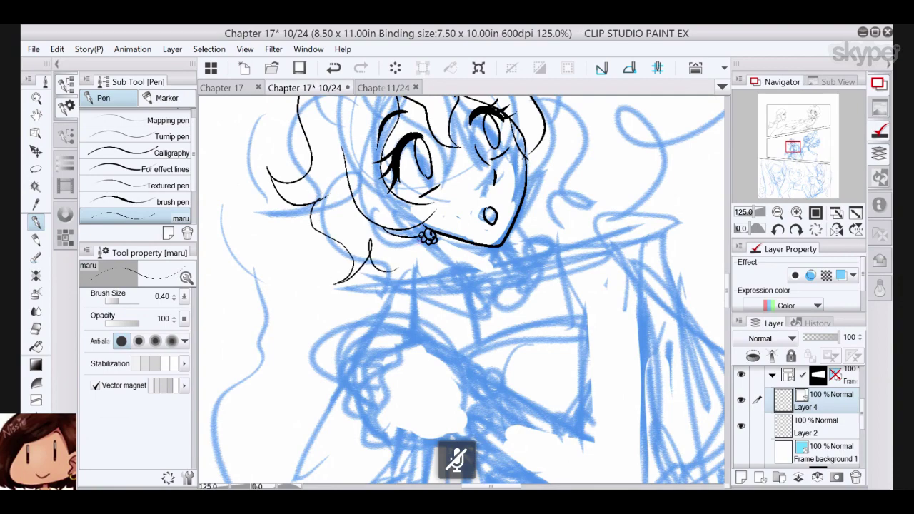
- Ink the short-haired girl's neck, her hand and fingers held at the chest, the beaded bracelet and the forearm
left_click_drag(514, 220, 520, 259)
left_click_drag(465, 270, 467, 249)
mouse_move(475, 377)
left_mouse_down()
mouse_move(440, 279)
mouse_move(477, 285)
mouse_move(485, 299)
mouse_move(431, 260)
mouse_move(362, 280)
mouse_move(373, 308)
mouse_move(353, 304)
mouse_move(386, 361)
mouse_move(464, 365)
left_mouse_up()
mouse_move(484, 299)
left_mouse_down()
mouse_move(503, 290)
mouse_move(496, 313)
mouse_move(519, 321)
mouse_move(493, 326)
mouse_move(485, 345)
mouse_move(509, 335)
mouse_move(477, 375)
mouse_move(494, 358)
mouse_move(478, 368)
left_mouse_up()
mouse_move(520, 319)
left_mouse_down()
mouse_move(606, 352)
mouse_move(513, 324)
mouse_move(415, 270)
left_mouse_up()
left_click_drag(336, 303, 495, 359)
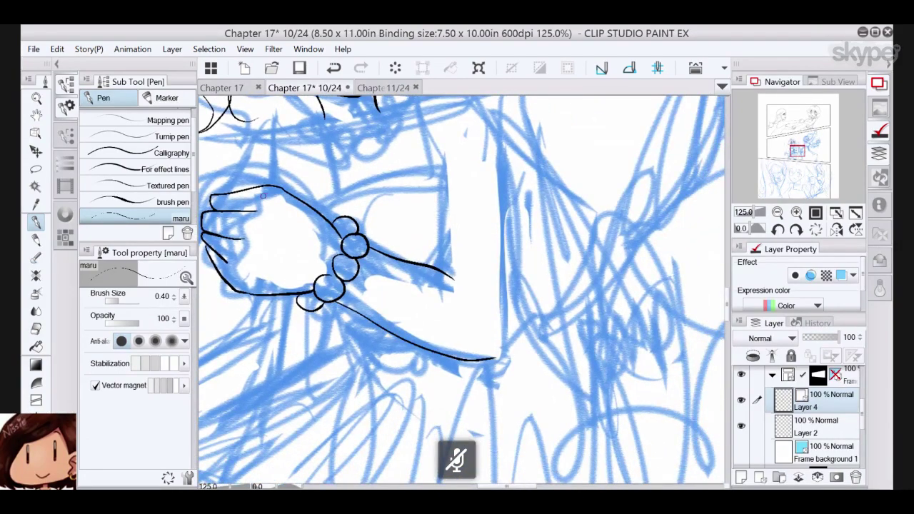
mouse_move(258, 195)
left_mouse_down()
mouse_move(241, 265)
mouse_move(297, 325)
mouse_move(294, 339)
left_mouse_up()
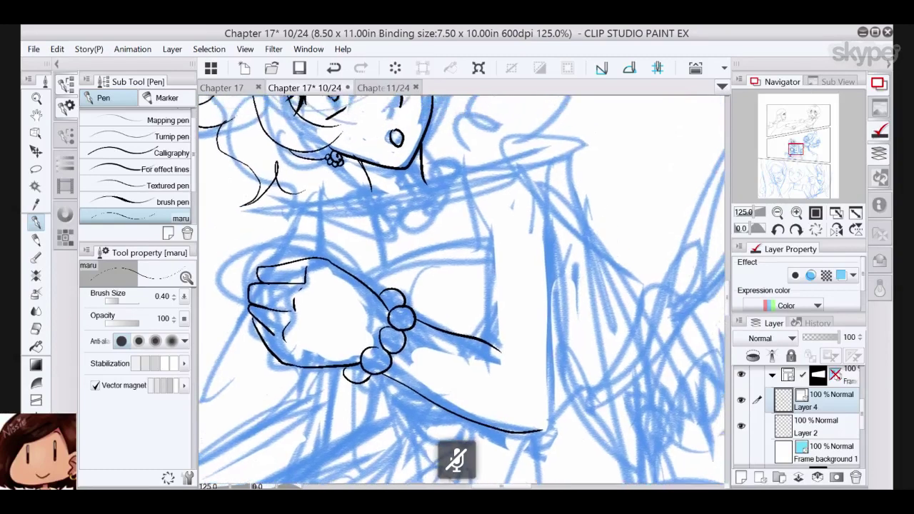
- Ink the short-haired girl's shoulders and upper arms, joining the near arm to the forearm at the elbow
mouse_move(429, 171)
left_mouse_down()
mouse_move(514, 157)
mouse_move(548, 181)
mouse_move(557, 293)
mouse_move(547, 427)
left_mouse_up()
left_click_drag(476, 200, 494, 344)
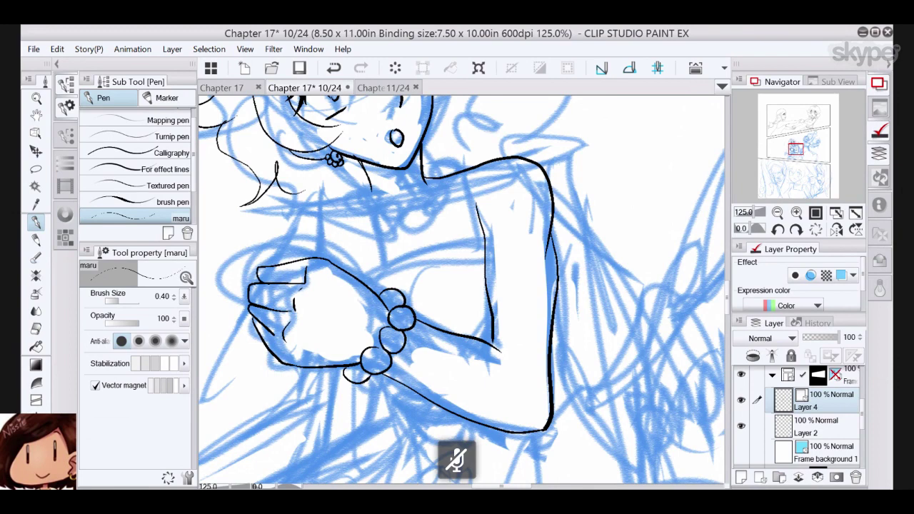
left_click_drag(443, 272, 513, 322)
left_click_drag(375, 244, 442, 237)
left_click_drag(361, 247, 364, 319)
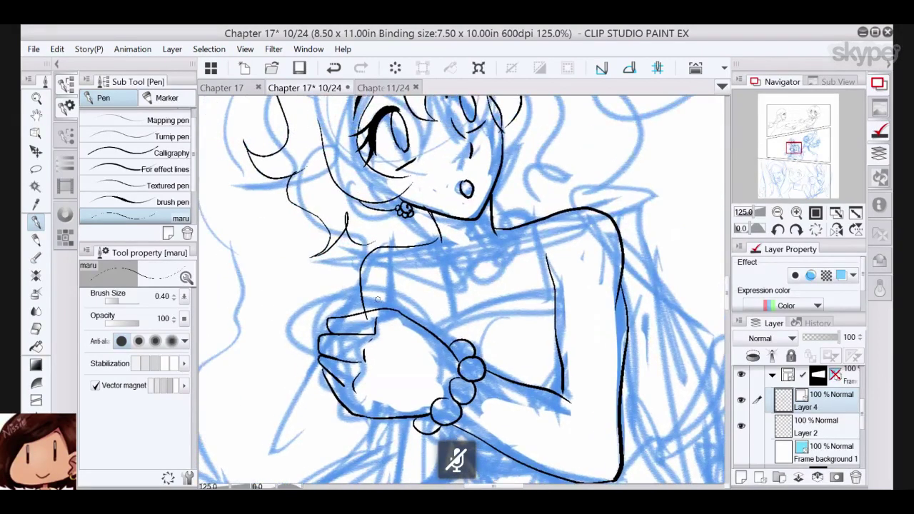
- Ink the dress's neckline and shoulder straps and draw the beaded necklace around the short-haired girl's neck
mouse_move(423, 321)
left_mouse_down()
mouse_move(515, 303)
mouse_move(554, 307)
left_mouse_up()
left_click_drag(418, 243, 426, 323)
mouse_move(537, 226)
left_mouse_down()
mouse_move(543, 293)
mouse_move(529, 289)
left_mouse_up()
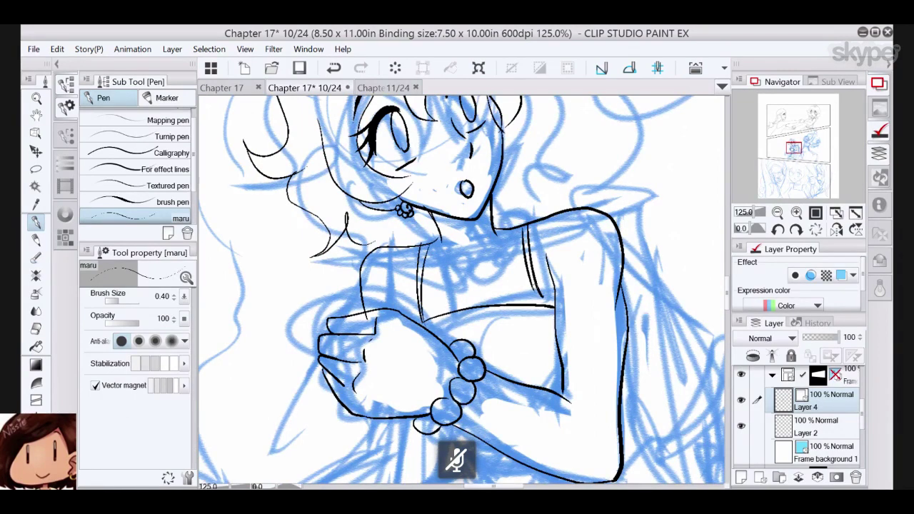
mouse_move(432, 224)
left_mouse_down()
mouse_move(435, 250)
mouse_move(467, 258)
mouse_move(493, 248)
mouse_move(492, 231)
mouse_move(505, 226)
left_mouse_up()
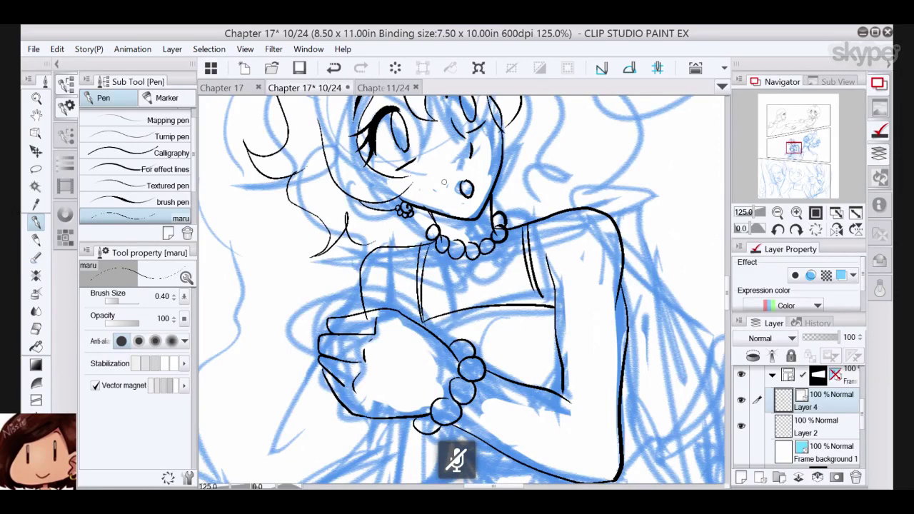
- Complete the short-haired girl's hair with a tuft by the shoulder, the top outline and pointed locks on the far side
left_click_drag(442, 174, 457, 234)
mouse_move(364, 280)
left_mouse_down()
mouse_move(381, 315)
mouse_move(403, 309)
left_mouse_up()
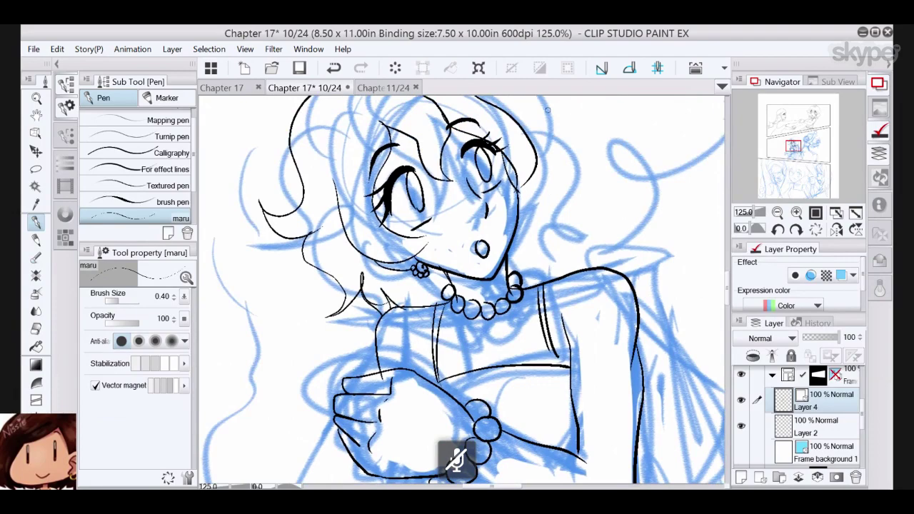
left_click_drag(548, 110, 528, 193)
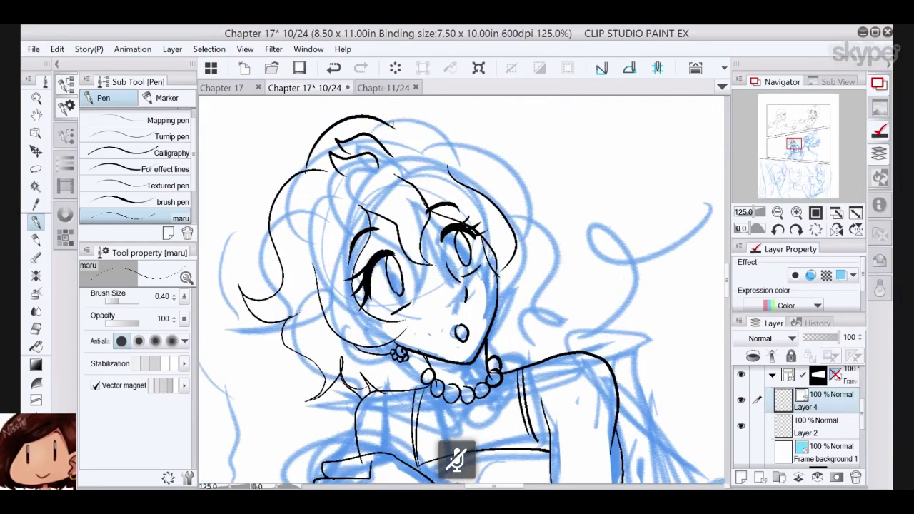
mouse_move(389, 128)
left_mouse_down()
mouse_move(463, 149)
mouse_move(523, 226)
left_mouse_up()
mouse_move(521, 204)
left_mouse_down()
mouse_move(541, 218)
mouse_move(564, 328)
mouse_move(525, 337)
mouse_move(503, 372)
left_mouse_up()
left_click_drag(503, 225, 473, 163)
- Clean up the line near the short-haired girl's neck with the Vector eraser and ink the pupils inside her irises
left_click(37, 328)
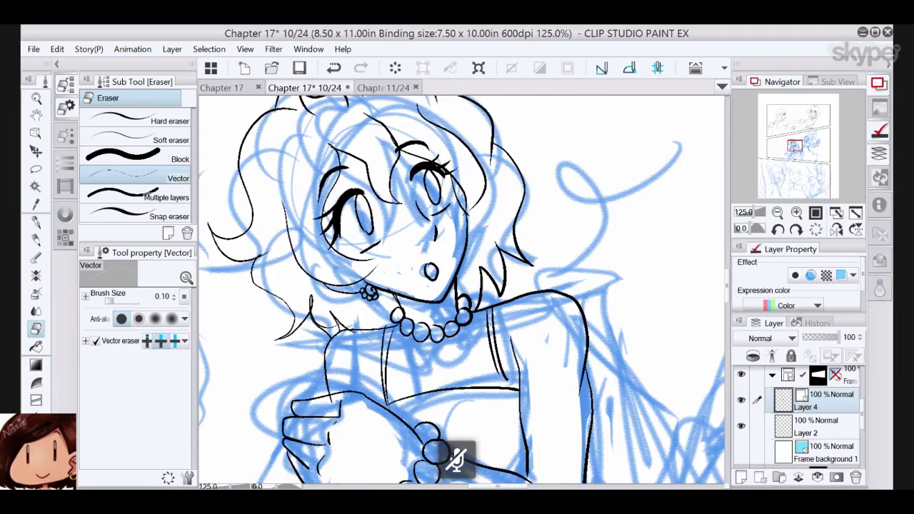
left_click_drag(404, 301, 401, 284)
left_click(36, 222)
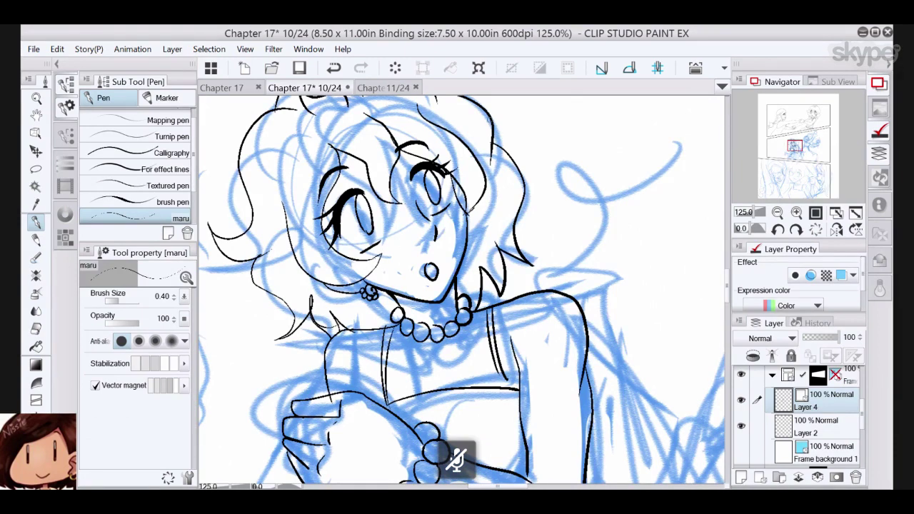
mouse_move(389, 246)
left_mouse_down()
mouse_move(405, 254)
mouse_move(440, 247)
mouse_move(406, 228)
left_mouse_up()
mouse_move(378, 178)
left_mouse_down()
mouse_move(386, 190)
mouse_move(383, 204)
mouse_move(375, 200)
left_mouse_up()
left_click(334, 68)
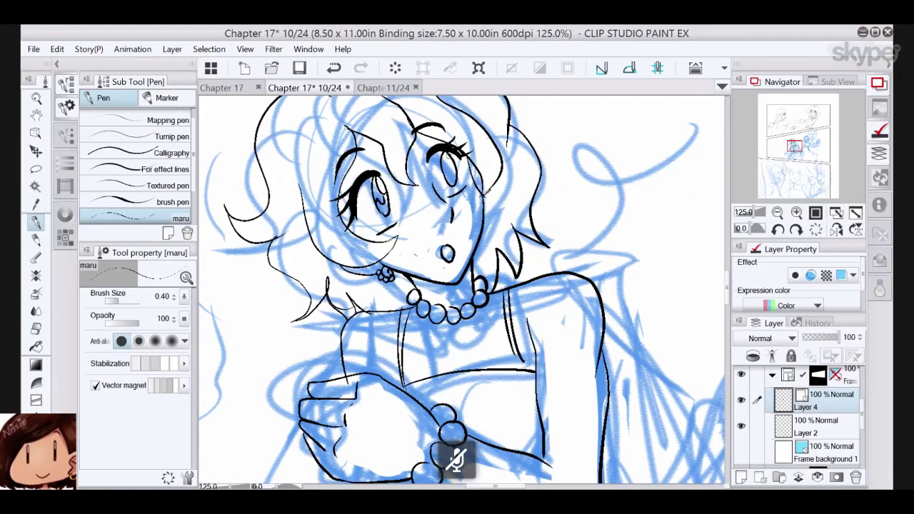
mouse_move(445, 152)
left_mouse_down()
mouse_move(457, 215)
mouse_move(444, 129)
mouse_move(408, 130)
mouse_move(416, 59)
left_mouse_up()
mouse_move(506, 403)
left_mouse_down()
mouse_move(546, 307)
mouse_move(537, 272)
mouse_move(516, 272)
mouse_move(523, 296)
mouse_move(561, 296)
mouse_move(483, 265)
mouse_move(480, 254)
left_mouse_up()
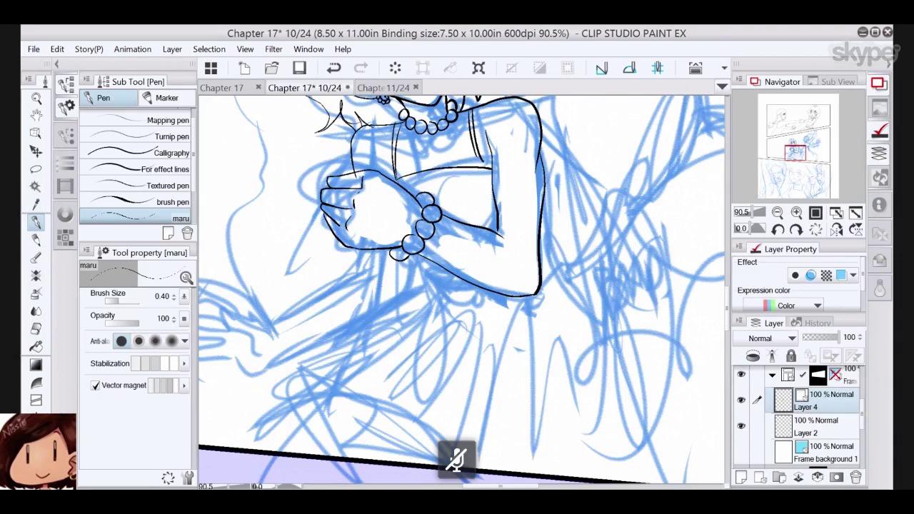
- Adjust the elbow's line with Pinch vector line and ink the skirt's side outlines and ruffled hem down to the panel border
left_click(35, 454)
left_click_drag(539, 292, 543, 293)
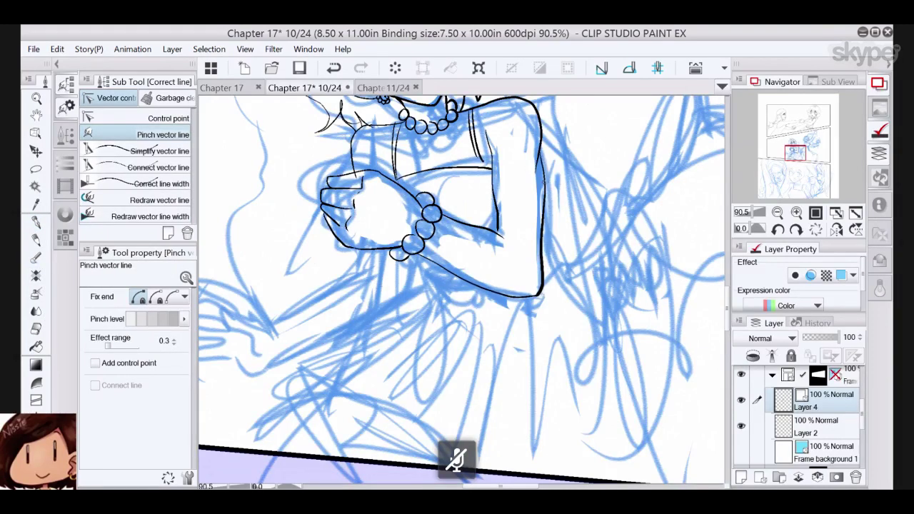
left_click(39, 223)
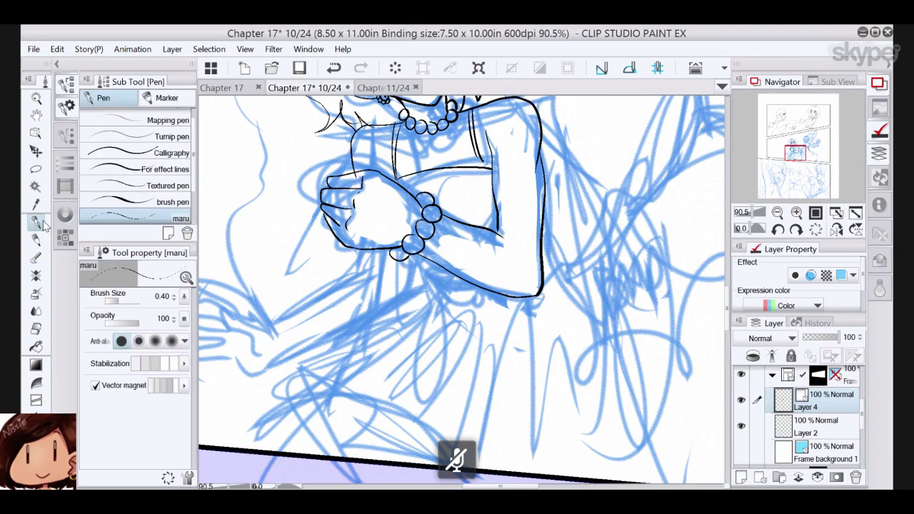
mouse_move(550, 230)
left_mouse_down()
mouse_move(501, 186)
mouse_move(541, 255)
mouse_move(574, 438)
left_mouse_up()
mouse_move(366, 211)
left_mouse_down()
mouse_move(389, 263)
mouse_move(217, 359)
mouse_move(314, 376)
mouse_move(311, 385)
mouse_move(328, 392)
mouse_move(390, 407)
left_mouse_up()
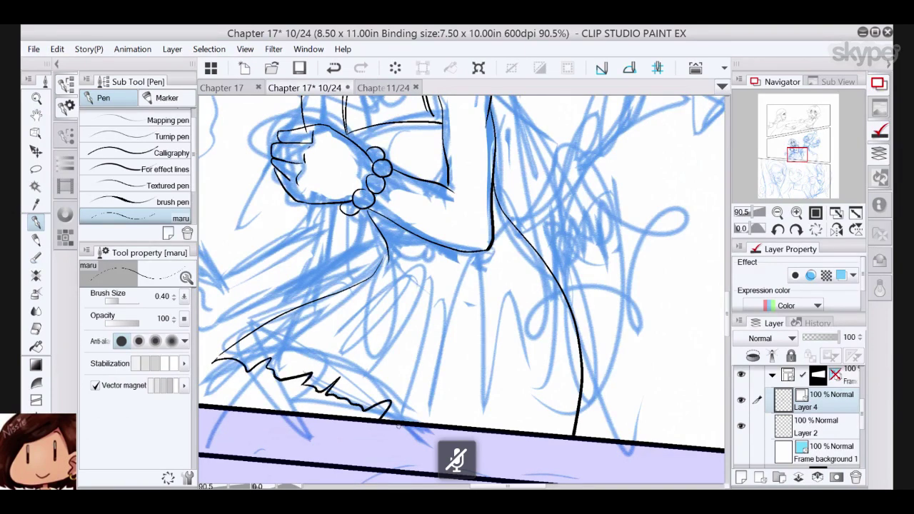
mouse_move(227, 360)
left_mouse_down()
mouse_move(234, 378)
mouse_move(297, 413)
left_mouse_up()
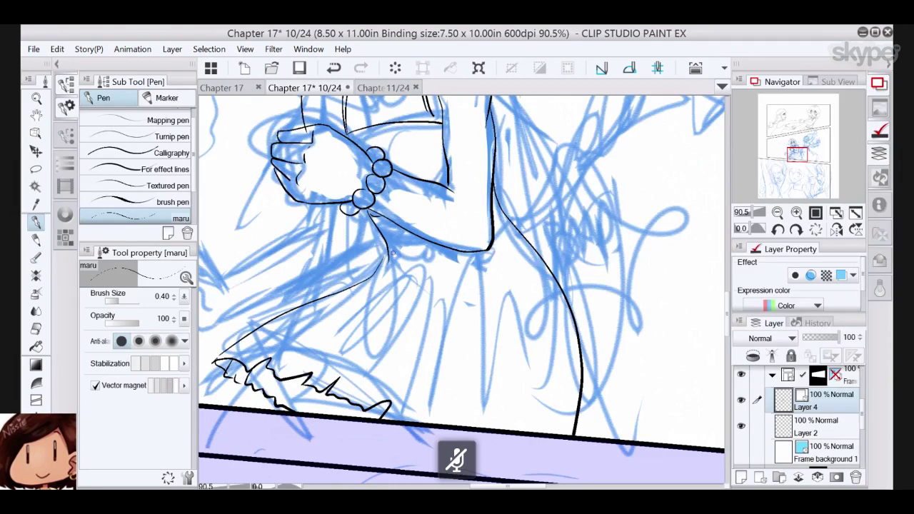
- Draw the scalloped trim at the dress's waist and ink tapering fold lines across the whole skirt
mouse_move(392, 252)
left_mouse_down()
mouse_move(404, 259)
mouse_move(442, 242)
left_mouse_up()
mouse_move(386, 254)
left_mouse_down()
mouse_move(421, 268)
mouse_move(456, 251)
left_mouse_up()
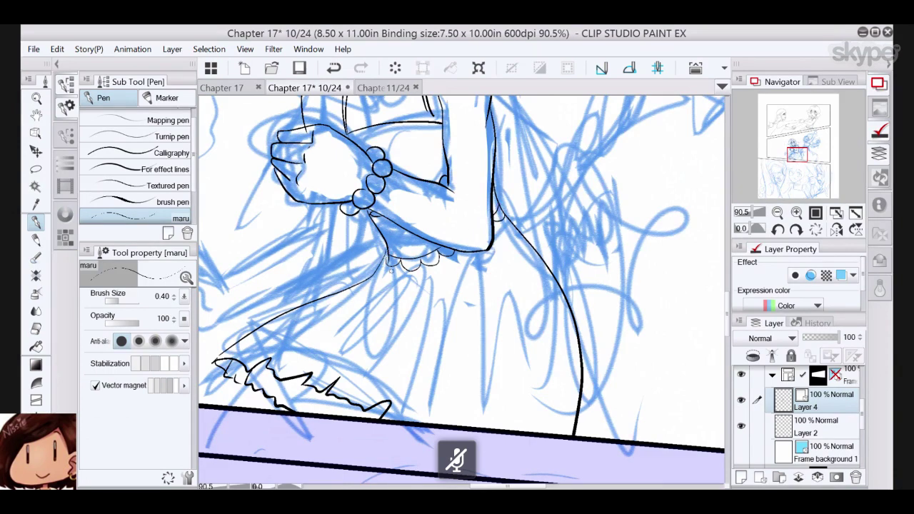
left_click_drag(392, 270, 342, 326)
mouse_move(363, 294)
left_mouse_down()
mouse_move(292, 339)
mouse_move(278, 336)
left_mouse_up()
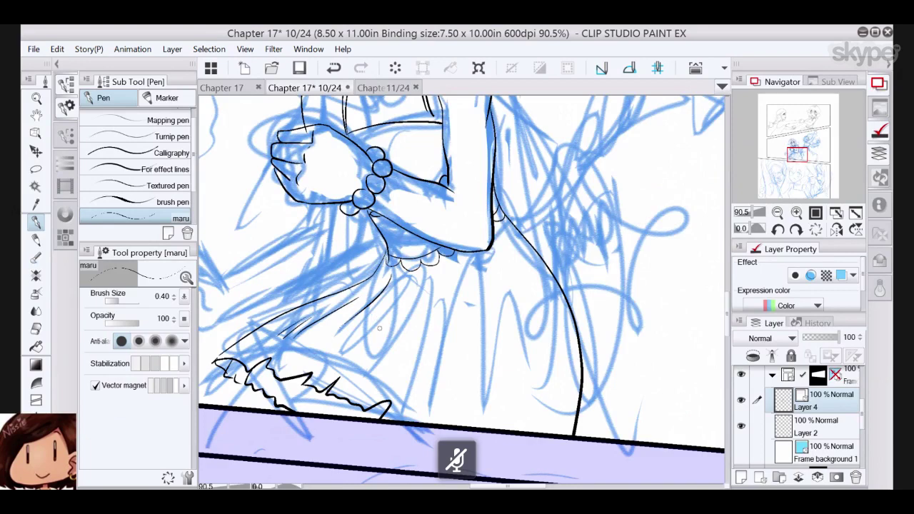
mouse_move(389, 307)
left_mouse_down()
mouse_move(343, 349)
mouse_move(355, 354)
left_mouse_up()
left_click_drag(419, 300, 386, 369)
left_click_drag(417, 342, 418, 383)
left_click_drag(458, 328, 453, 395)
mouse_move(467, 357)
left_mouse_down()
mouse_move(463, 392)
mouse_move(473, 390)
left_mouse_up()
left_click_drag(486, 369, 483, 390)
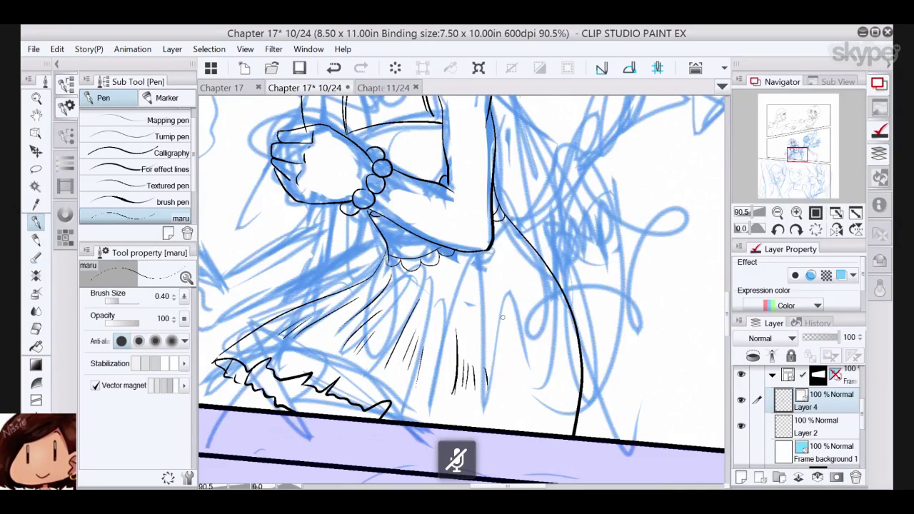
left_click_drag(498, 323, 506, 393)
left_click_drag(509, 346, 513, 385)
mouse_move(519, 353)
left_mouse_down()
mouse_move(525, 386)
mouse_move(527, 378)
left_mouse_up()
mouse_move(520, 299)
left_mouse_down()
mouse_move(542, 333)
mouse_move(551, 386)
left_mouse_up()
left_click_drag(556, 326, 567, 361)
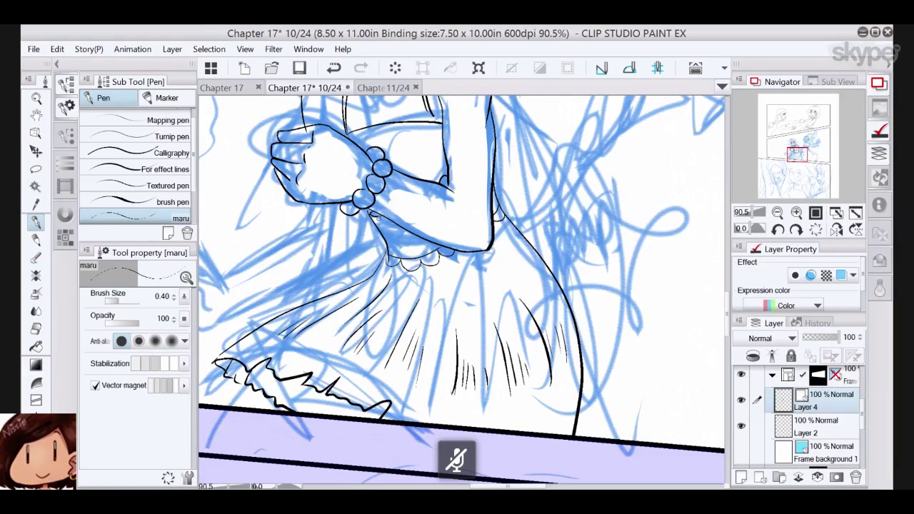
- Ink gathered fold lines across the dress's waist beneath the short-haired girl's forearm
left_click_drag(370, 218, 390, 221)
left_click(334, 67)
mouse_move(372, 222)
left_mouse_down()
mouse_move(422, 242)
mouse_move(415, 249)
mouse_move(434, 248)
left_mouse_up()
left_click_drag(416, 244, 434, 246)
- Correct the ends of the waist fold lines beneath the forearm using Pinch vector line with another fix-end option and the Object tool
key("y")
mouse_move(438, 243)
left_mouse_down()
mouse_move(428, 239)
mouse_move(436, 236)
left_mouse_up()
left_click(333, 67)
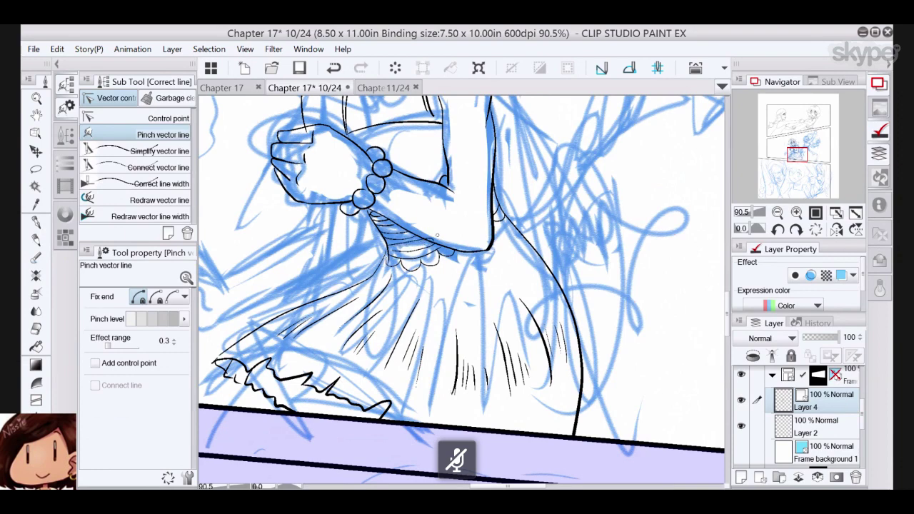
left_click(333, 67)
left_click_drag(425, 245, 438, 239)
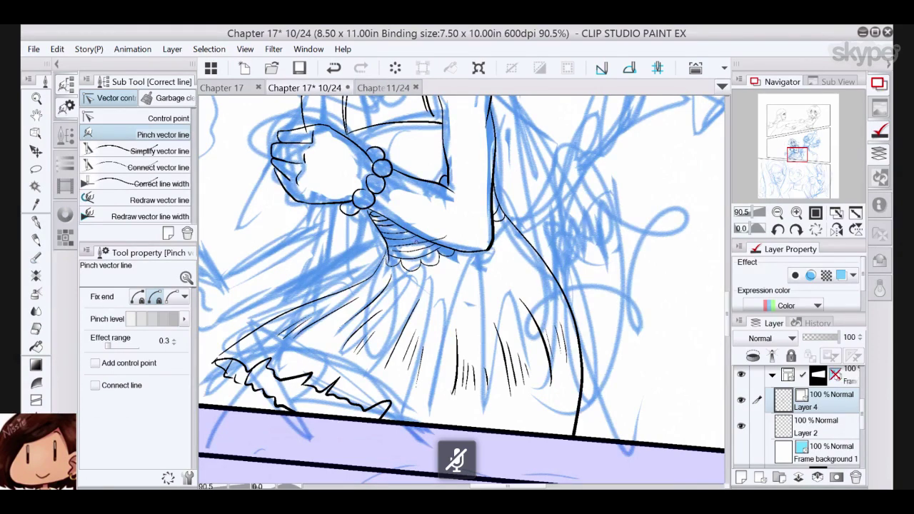
left_click(138, 297)
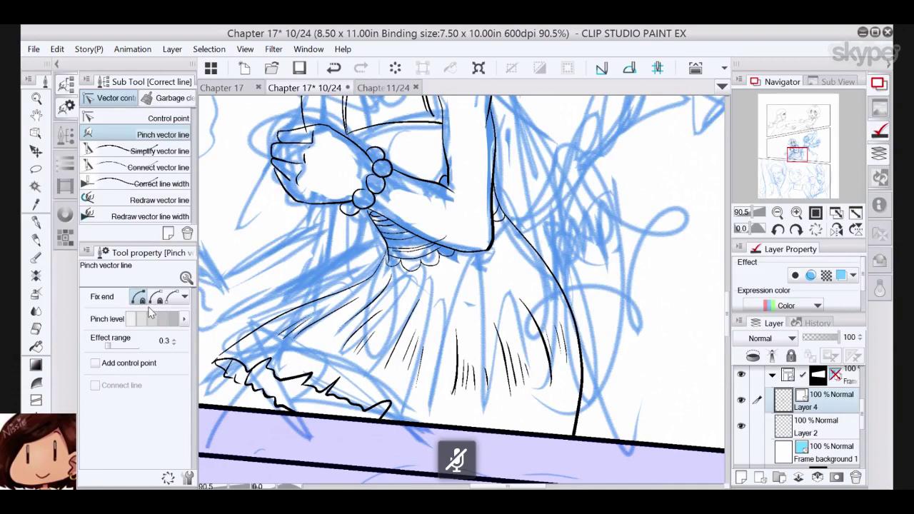
left_click(155, 297)
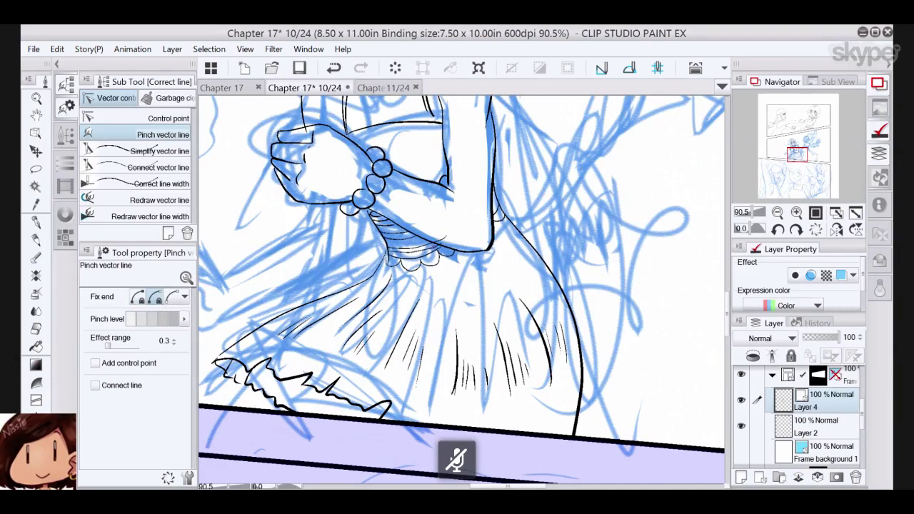
key("k")
key("o")
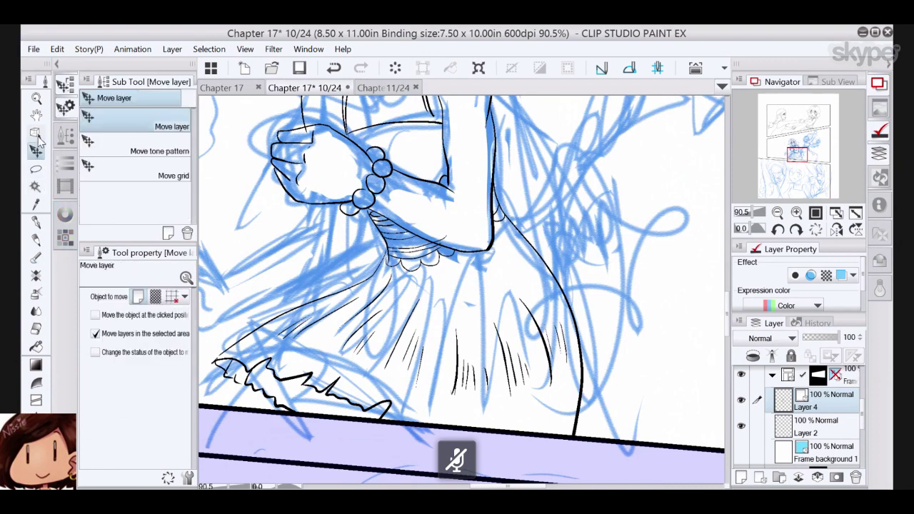
left_click(425, 258)
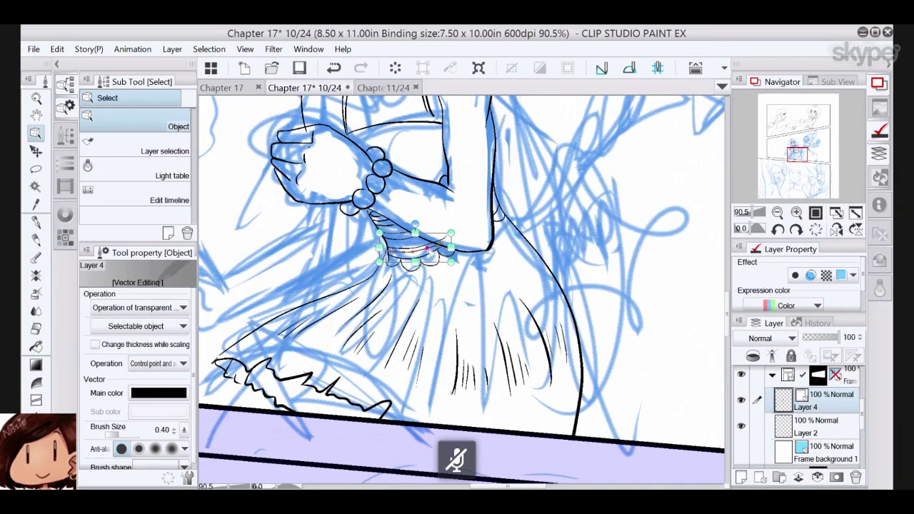
key("e")
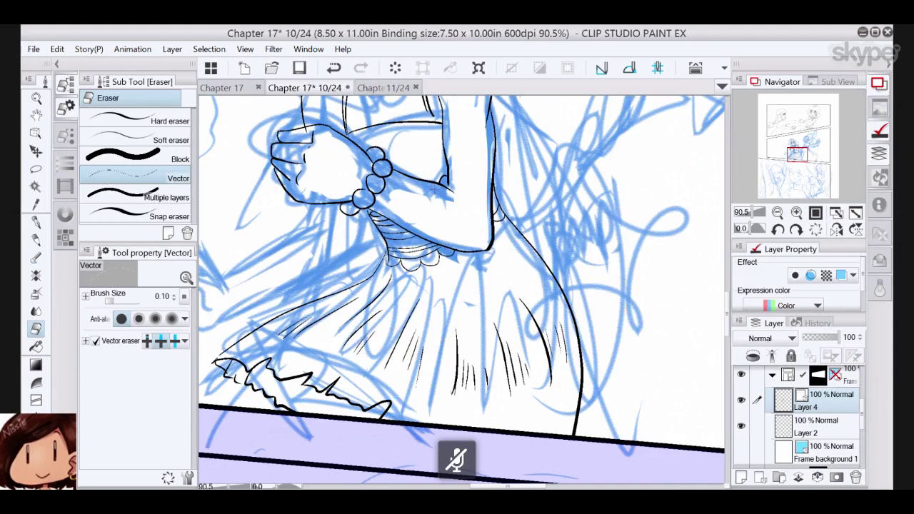
- Ink the short-haired girl's outstretched far forearm and its open hand with spread fingers, thumb and palm creases
left_click(36, 223)
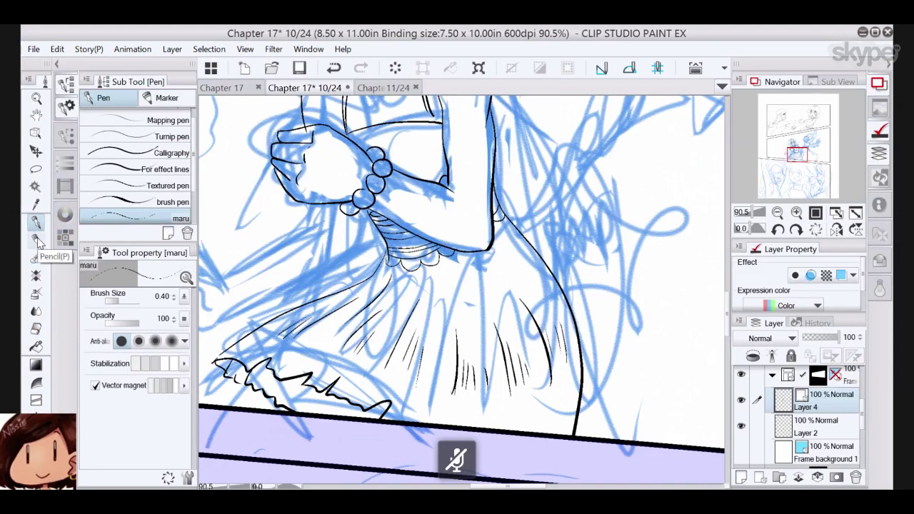
mouse_move(429, 250)
left_mouse_down()
mouse_move(422, 272)
mouse_move(473, 344)
mouse_move(565, 290)
left_mouse_up()
left_click_drag(459, 260, 366, 315)
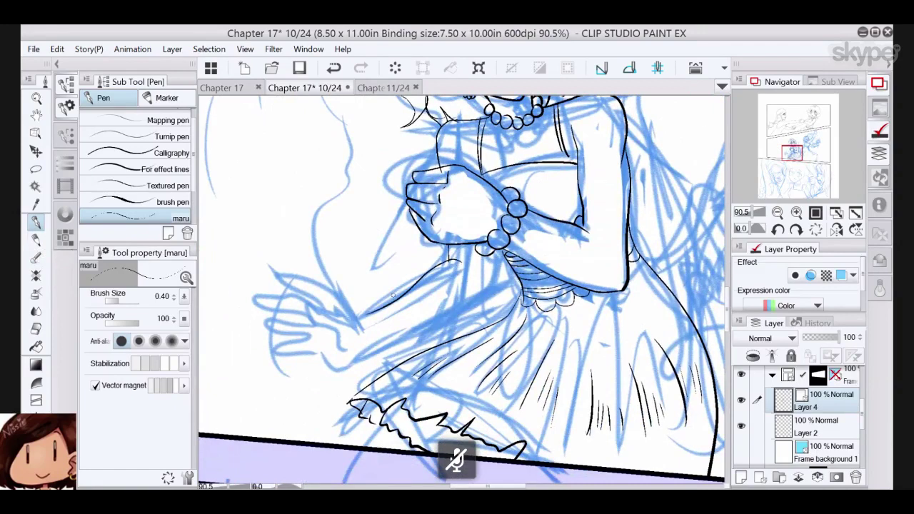
mouse_move(490, 251)
left_mouse_down()
mouse_move(458, 314)
mouse_move(367, 350)
mouse_move(338, 316)
mouse_move(327, 328)
mouse_move(329, 289)
mouse_move(279, 274)
mouse_move(316, 309)
mouse_move(315, 283)
mouse_move(280, 273)
mouse_move(326, 310)
mouse_move(259, 303)
mouse_move(300, 314)
mouse_move(270, 330)
mouse_move(313, 334)
mouse_move(284, 348)
mouse_move(323, 353)
left_mouse_up()
left_click(334, 69)
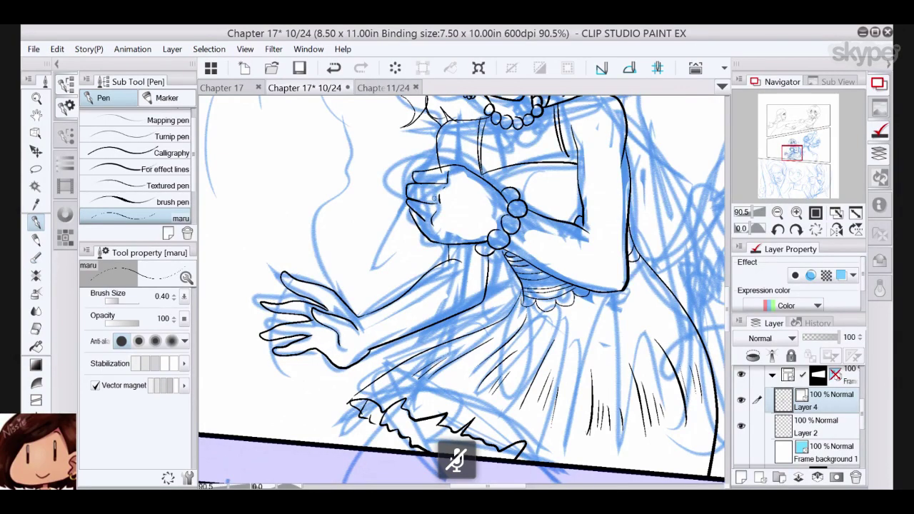
left_click_drag(434, 198, 418, 217)
left_click_drag(311, 346, 335, 286)
- Redraw the edges of the open hand's middle and ring fingers to reshape them
scroll(301, 314, "up", 3)
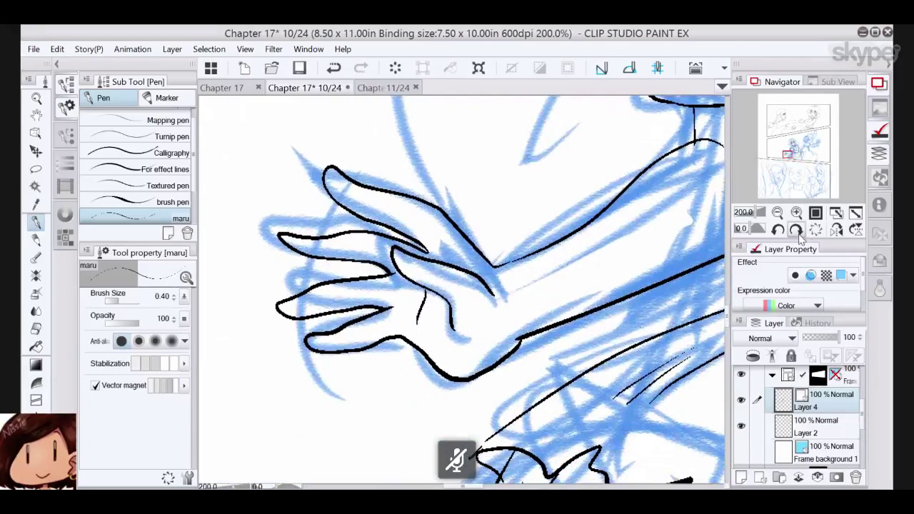
left_click(796, 230)
left_click(797, 230)
left_click(797, 230)
left_click(796, 230)
left_click_drag(458, 243, 438, 310)
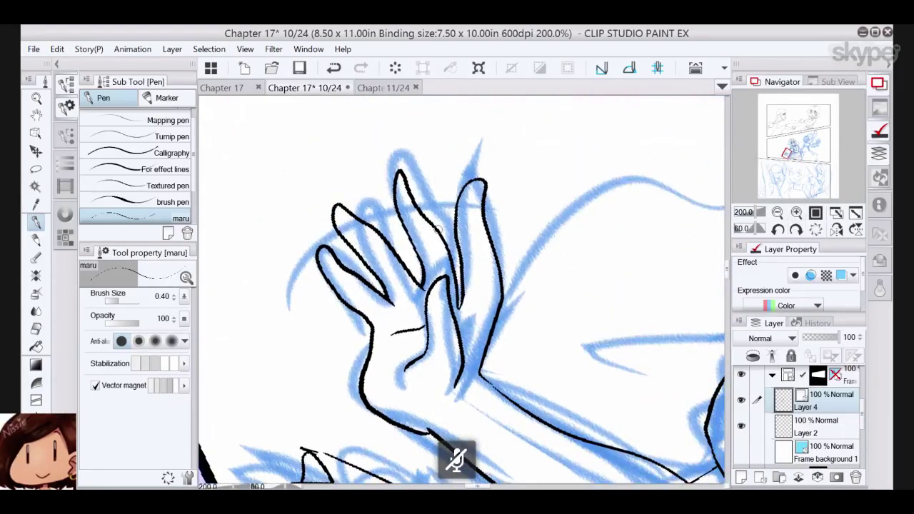
mouse_move(436, 227)
left_mouse_down()
mouse_move(410, 182)
mouse_move(393, 171)
mouse_move(397, 184)
left_mouse_up()
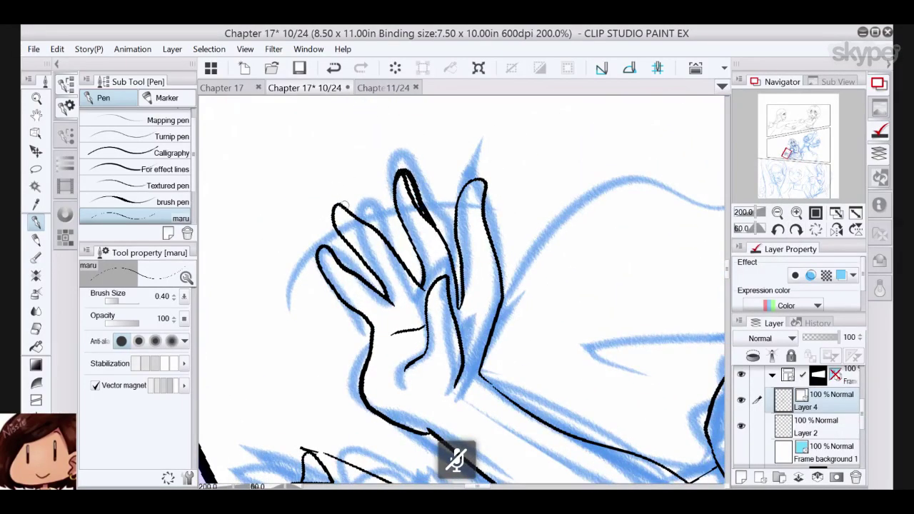
mouse_move(337, 218)
left_mouse_down()
mouse_move(368, 258)
mouse_move(349, 278)
mouse_move(374, 294)
mouse_move(320, 243)
left_mouse_up()
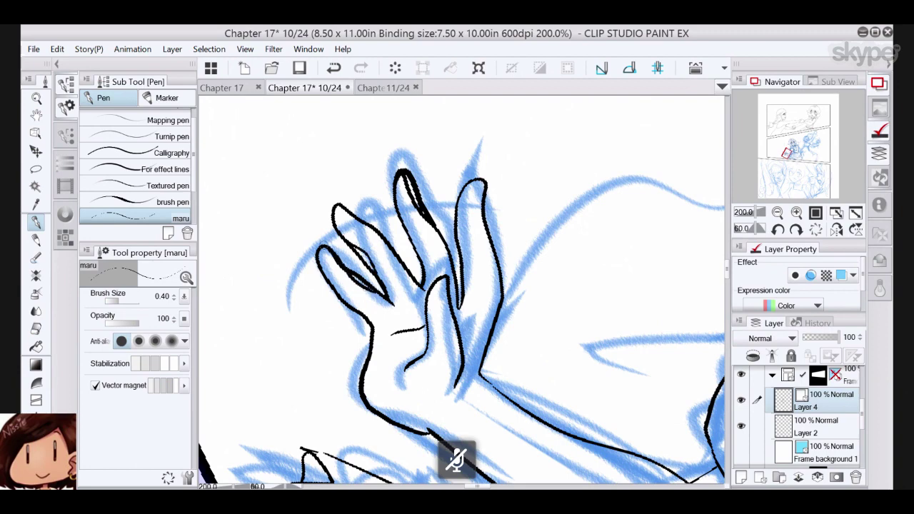
- Erase the surplus line between the open hand's ring and little fingers with the Hard eraser
left_click(36, 329)
left_click_drag(340, 306, 376, 287)
left_click_drag(366, 266, 373, 260)
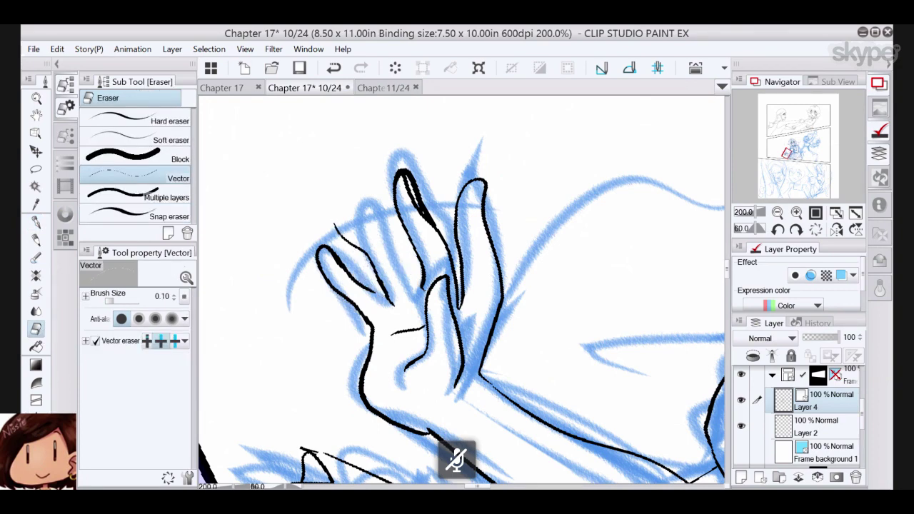
left_click(333, 70)
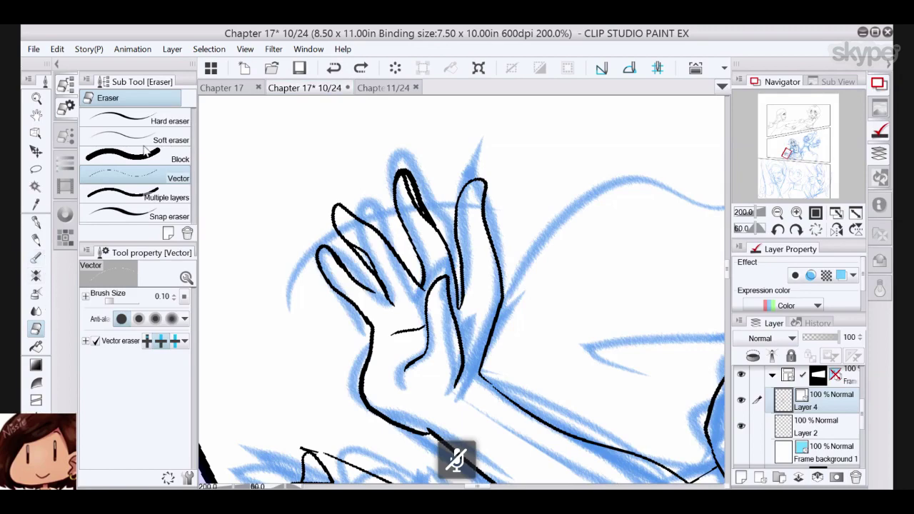
left_click(146, 121)
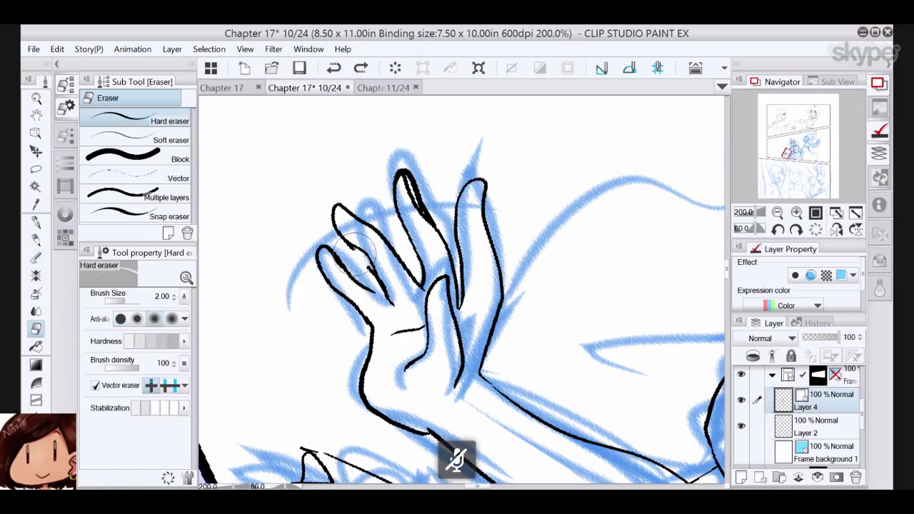
mouse_move(353, 260)
left_mouse_down()
mouse_move(338, 242)
mouse_move(366, 271)
left_mouse_up()
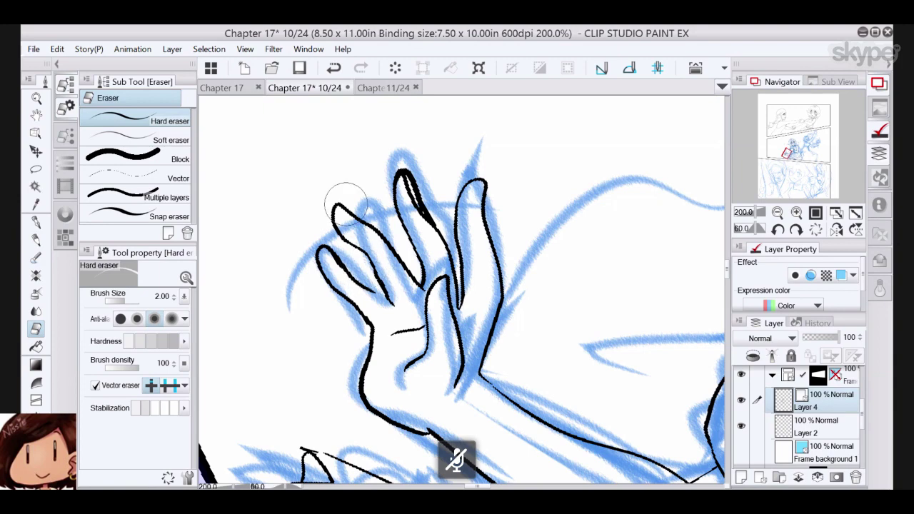
- Remove the doubled line inside the open hand's middle finger with the Vector eraser
left_click(36, 223)
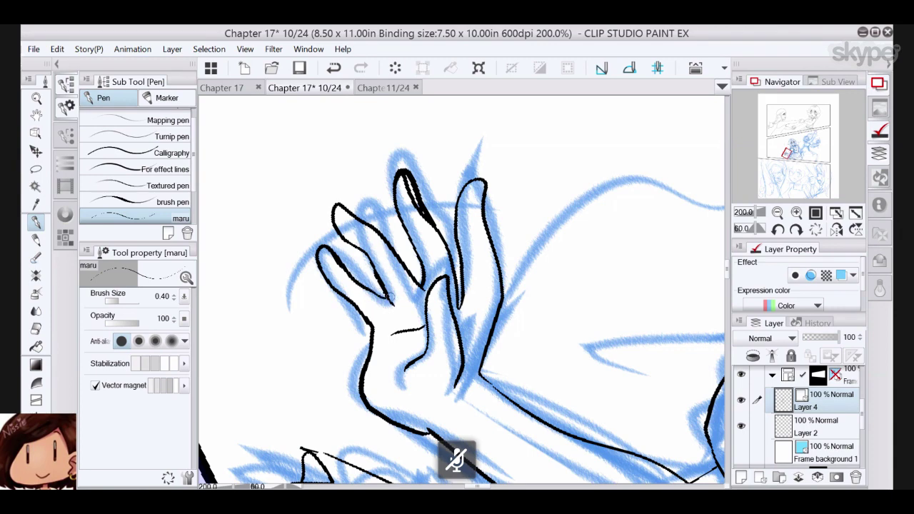
left_click(35, 329)
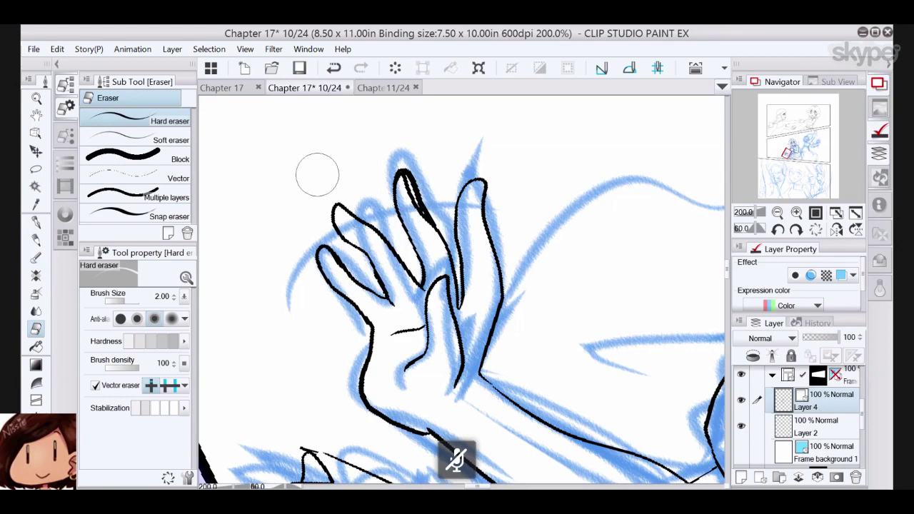
left_click(132, 178)
left_click_drag(409, 193, 418, 203)
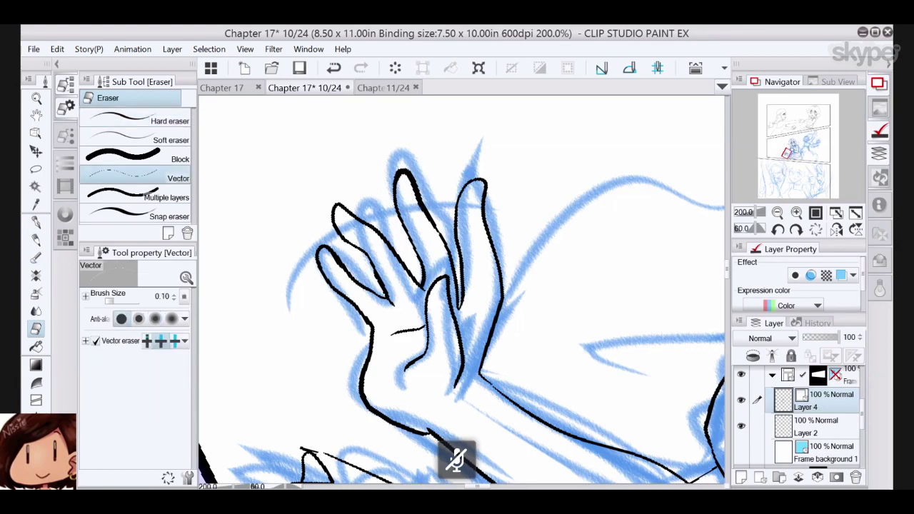
left_click_drag(461, 300, 439, 273)
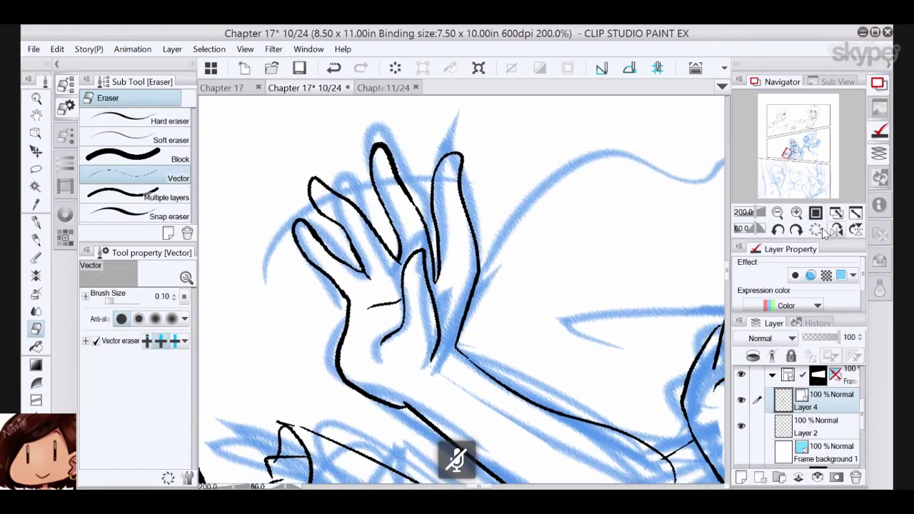
- Lasso the short-haired girl's closed hand up to the bead bracelet and scale it down to 80 percent
left_click(778, 213)
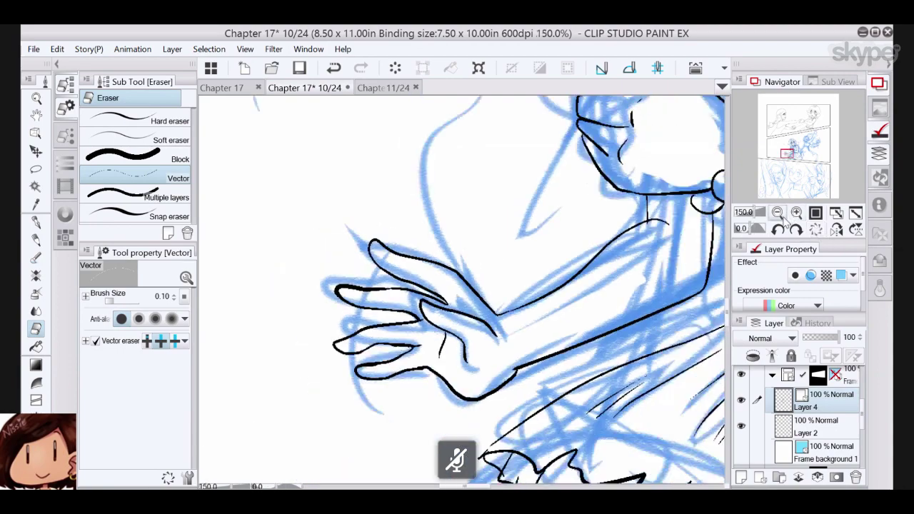
left_click(778, 213)
left_click(778, 213)
mouse_move(588, 186)
left_mouse_down()
mouse_move(507, 243)
mouse_move(556, 267)
mouse_move(581, 232)
mouse_move(589, 266)
mouse_move(578, 234)
left_mouse_up()
scroll(462, 289, "up", 3)
left_click(36, 134)
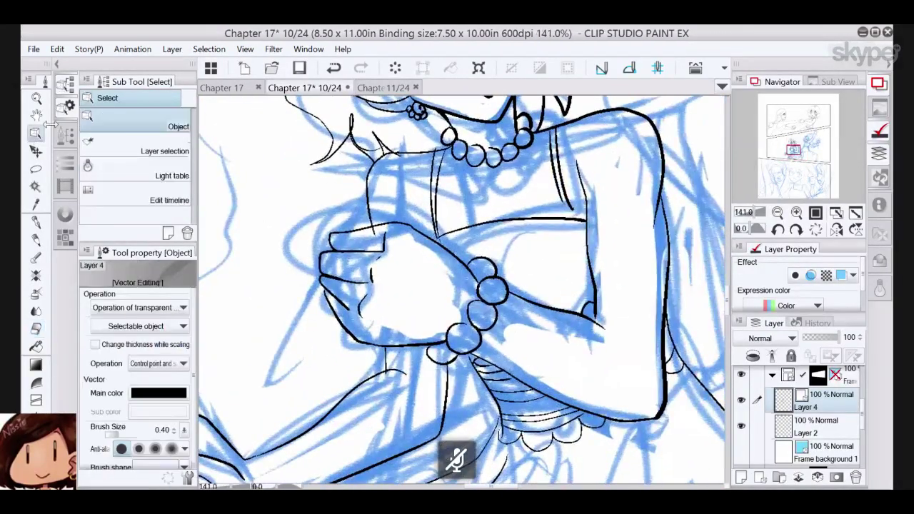
left_click(443, 249)
mouse_move(441, 203)
left_mouse_down()
mouse_move(485, 173)
mouse_move(474, 120)
mouse_move(468, 158)
left_mouse_up()
left_click(36, 170)
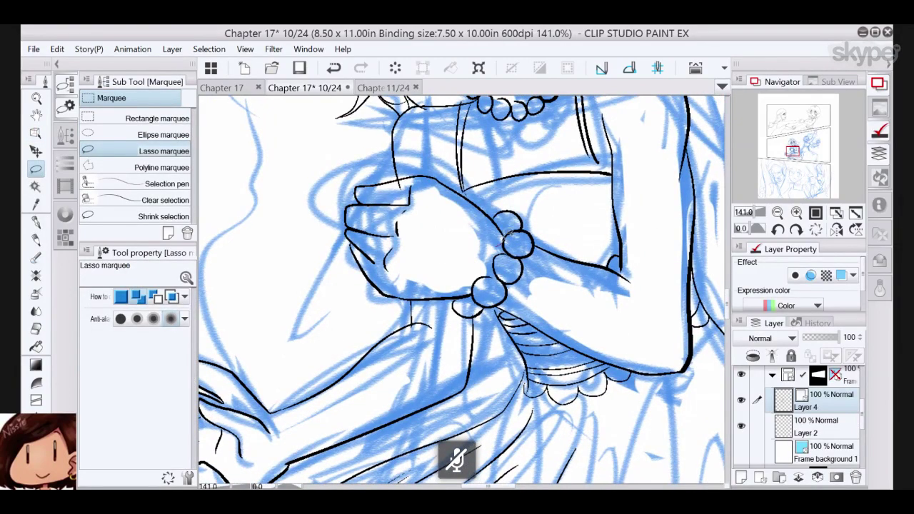
mouse_move(446, 177)
left_mouse_down()
mouse_move(381, 173)
mouse_move(332, 214)
mouse_move(340, 290)
mouse_move(381, 312)
left_mouse_up()
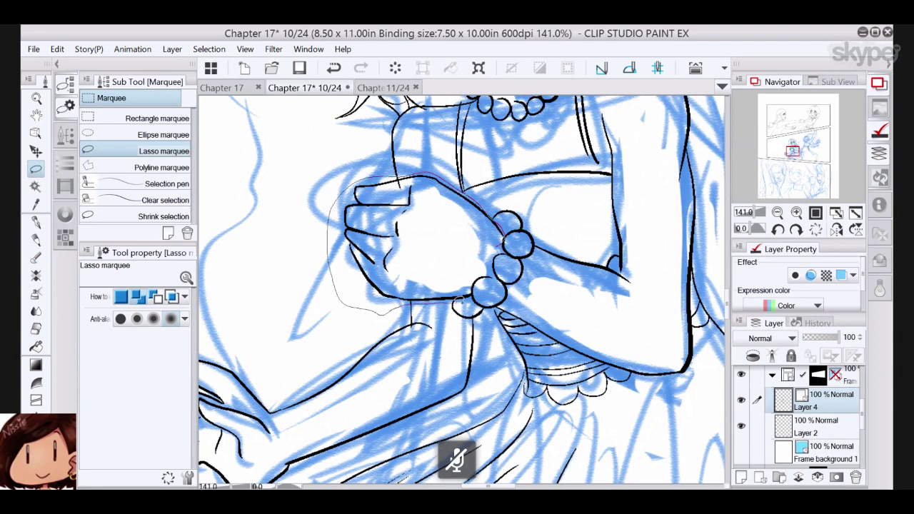
left_click_drag(487, 258, 503, 241)
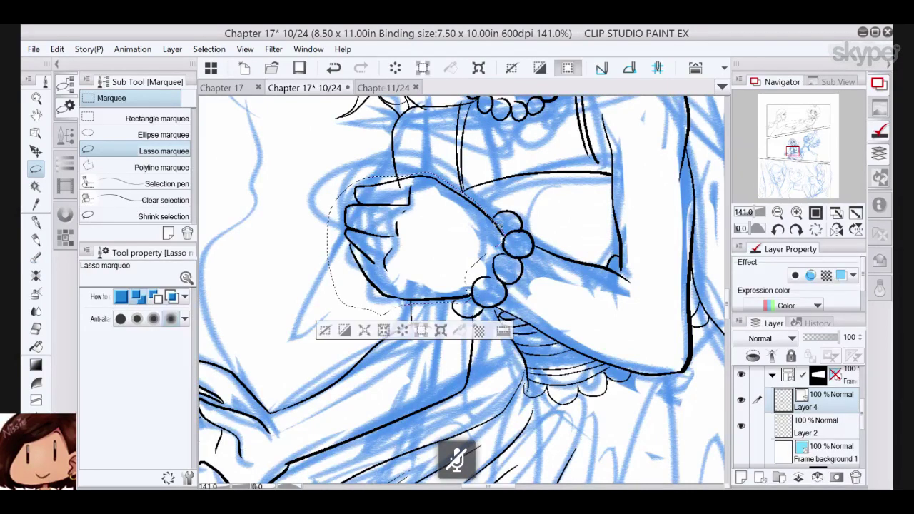
left_click(440, 331)
left_click_drag(329, 242, 353, 243)
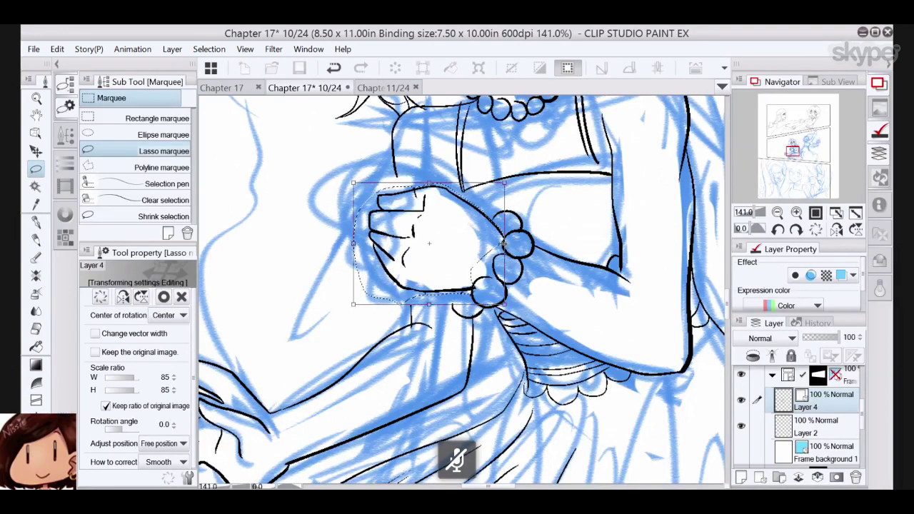
left_click_drag(503, 243, 497, 243)
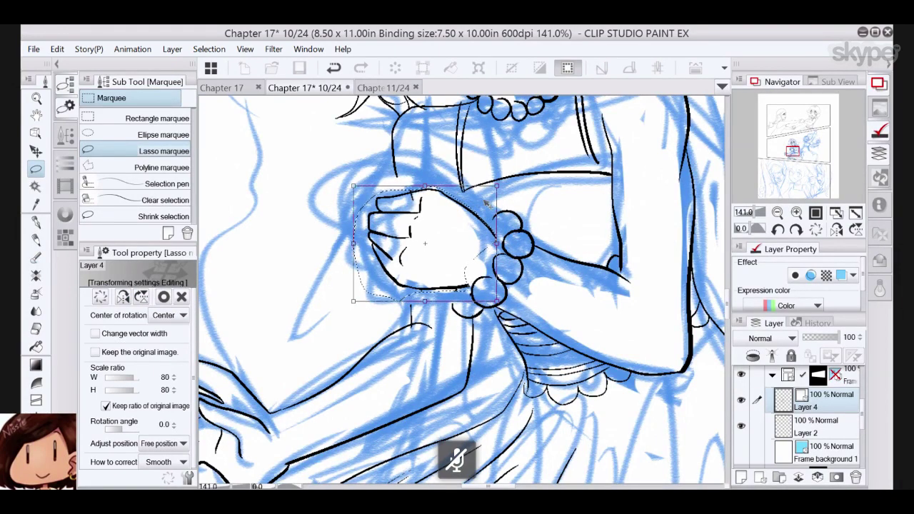
- Shift the scaled closed hand slightly toward the bracelet, apply the transformation and clear the selection
left_click(778, 213)
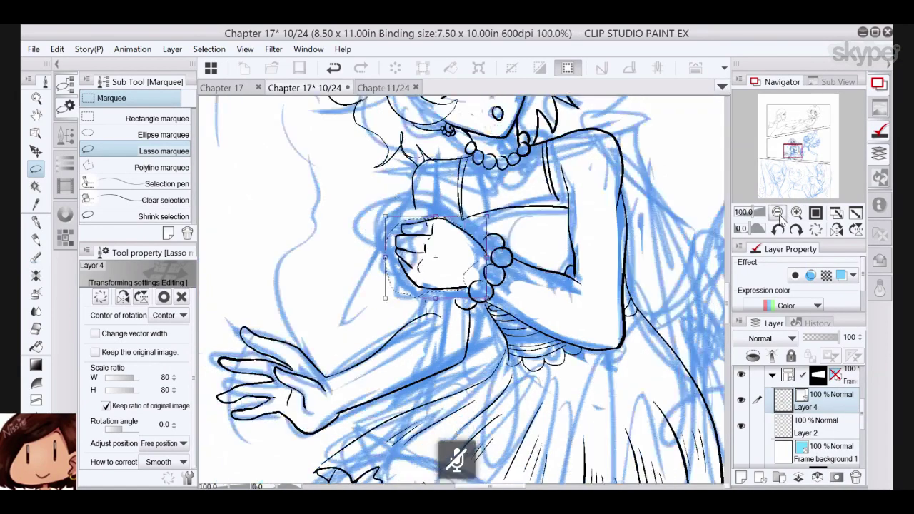
left_click(779, 214)
left_click(797, 214)
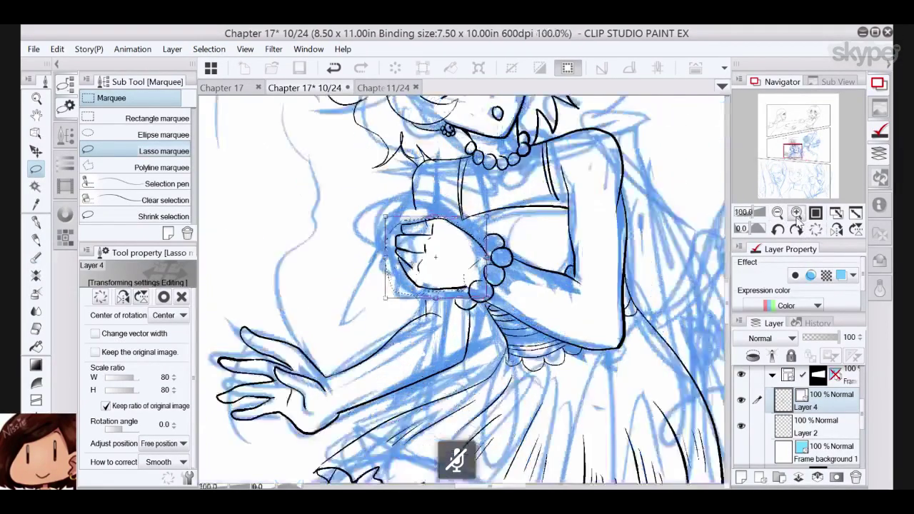
left_click(797, 214)
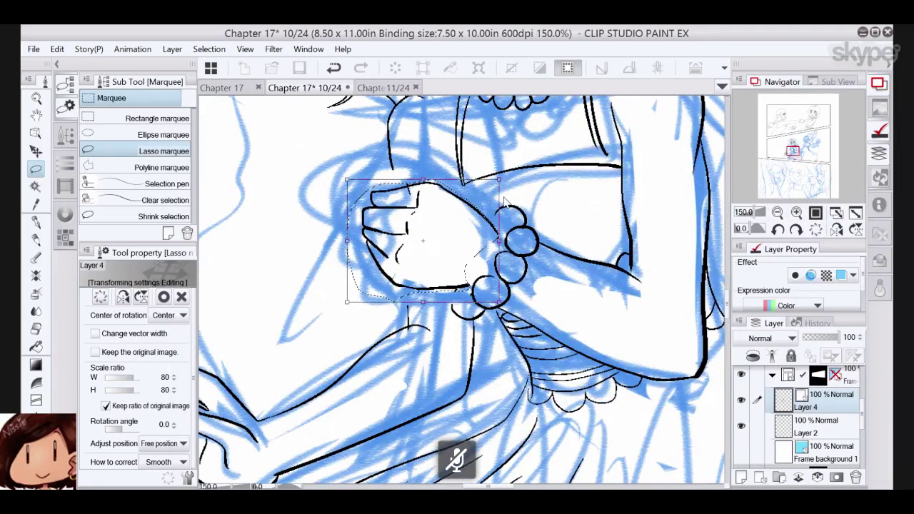
left_click_drag(485, 219, 491, 218)
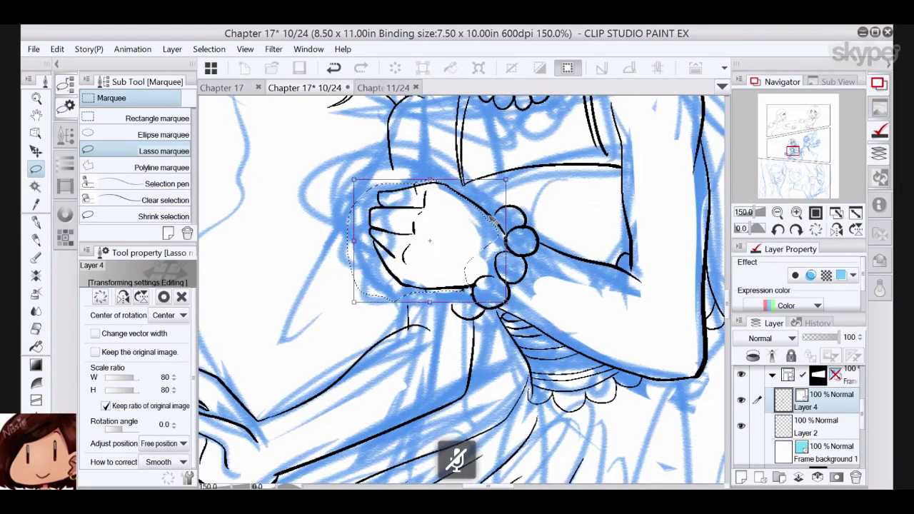
left_click(165, 297)
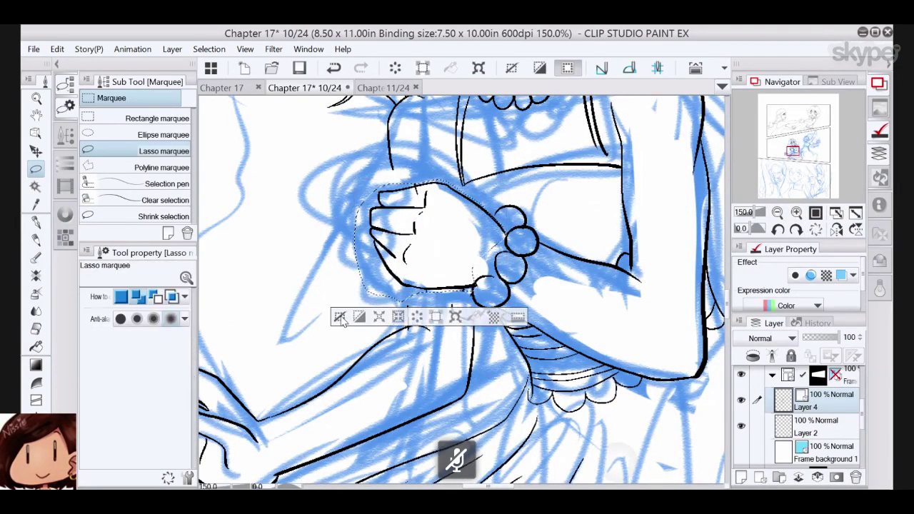
key("ctrl+d")
- Reshape the closed hand's lower edge and finger lines with the Pinch vector line tool, adjusting the end fixing and pinch level
key("y")
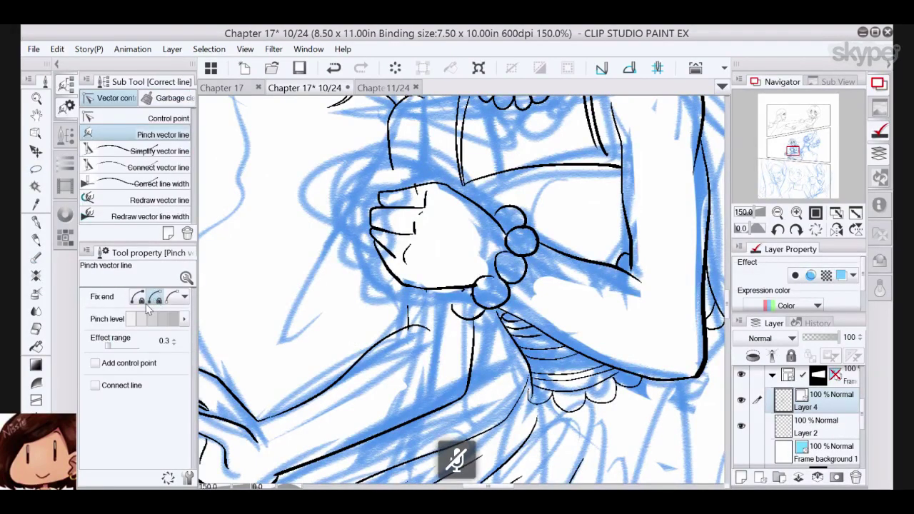
left_click(139, 297)
left_click_drag(404, 285, 416, 290)
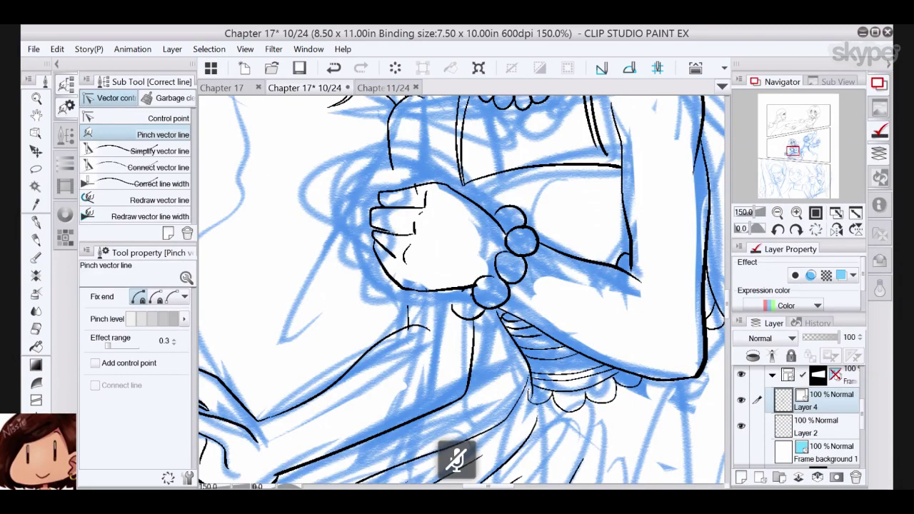
left_click_drag(393, 233, 408, 192)
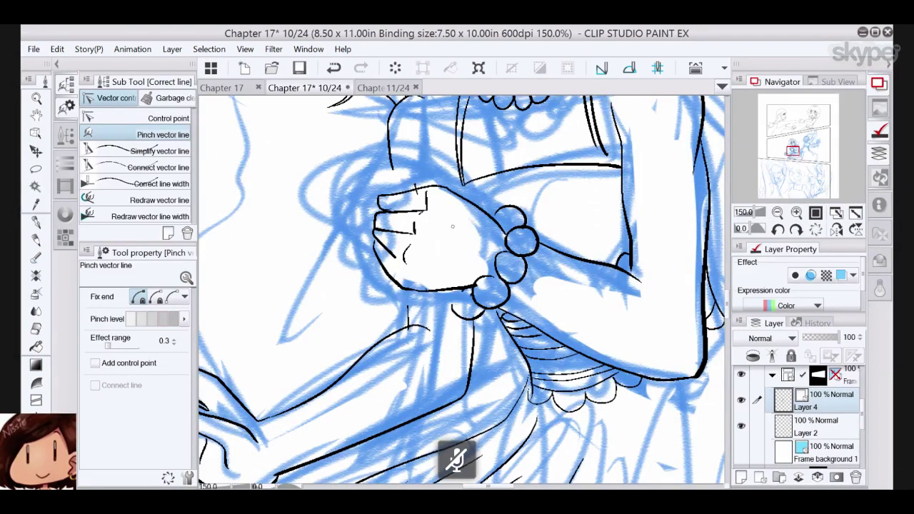
left_click(153, 321)
left_click_drag(390, 195, 397, 192)
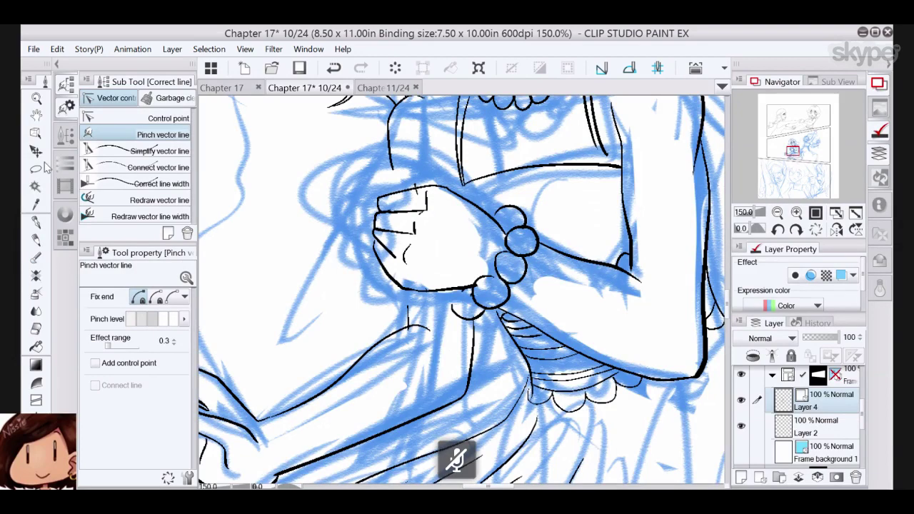
- Adjust the control point on the closed hand's top finger edge and delete the stray tick crossing that edge
left_click(36, 133)
left_click(400, 196)
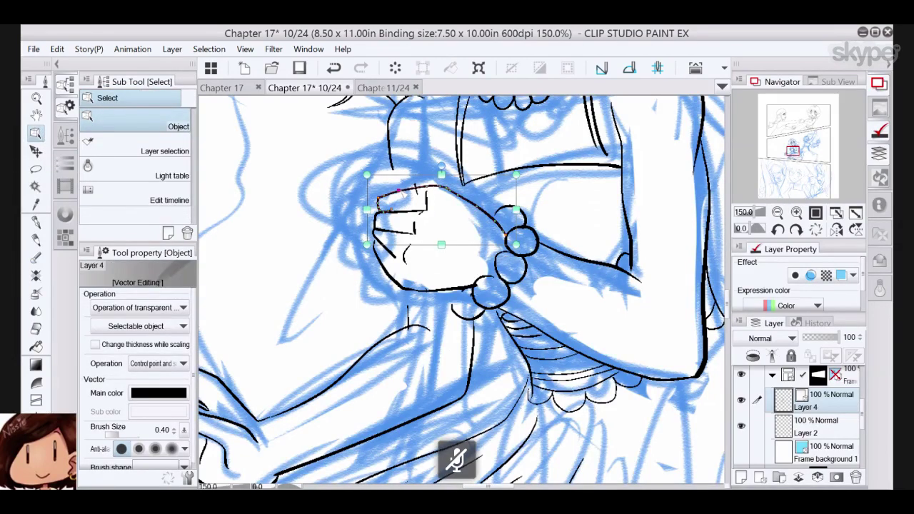
left_click_drag(399, 190, 386, 194)
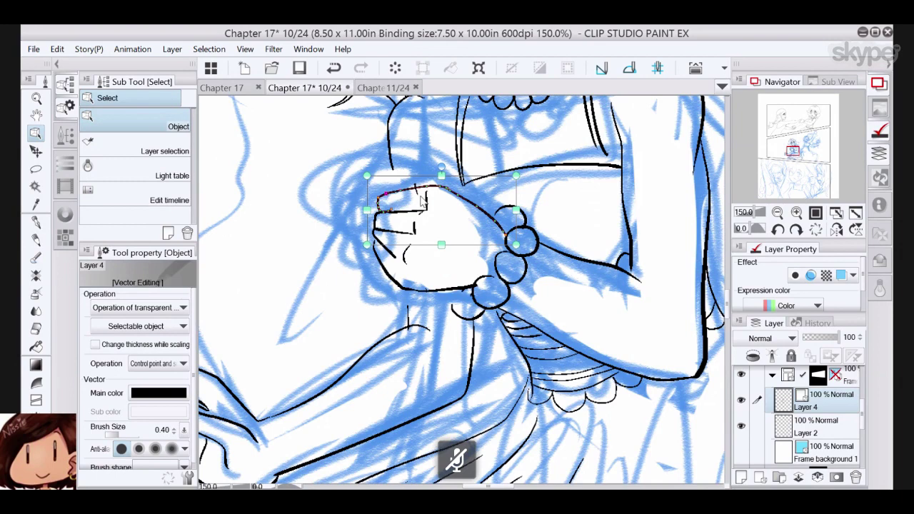
left_click(417, 192)
left_click(396, 70)
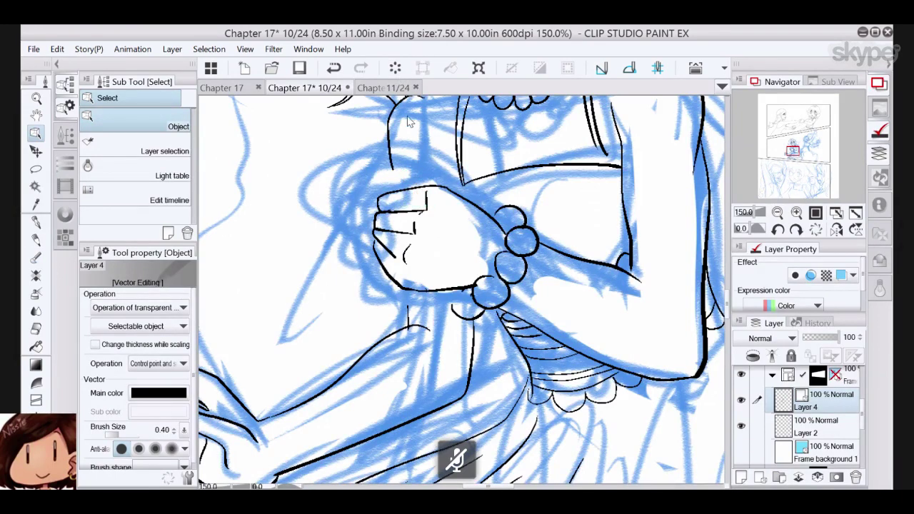
- Nudge the small knuckle mark beside the closed hand's upper fingers slightly downward
left_click(421, 223)
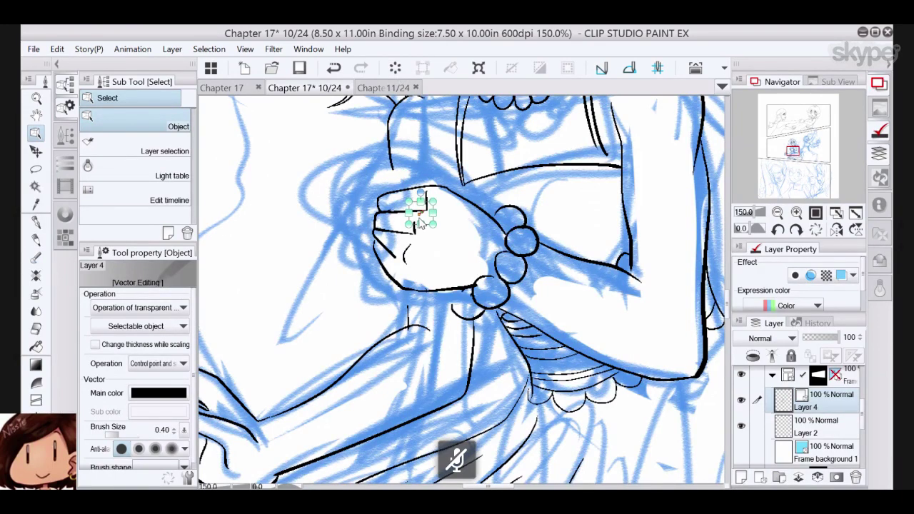
left_click(406, 259)
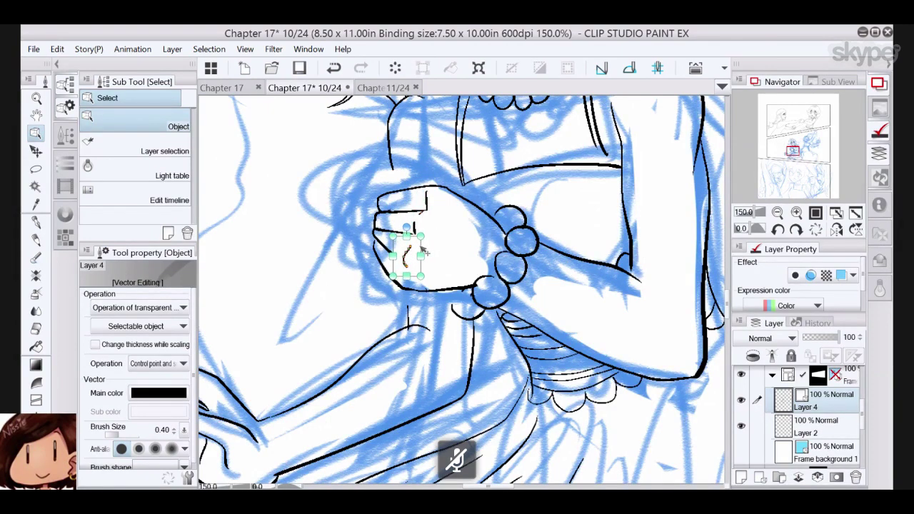
left_click(423, 218)
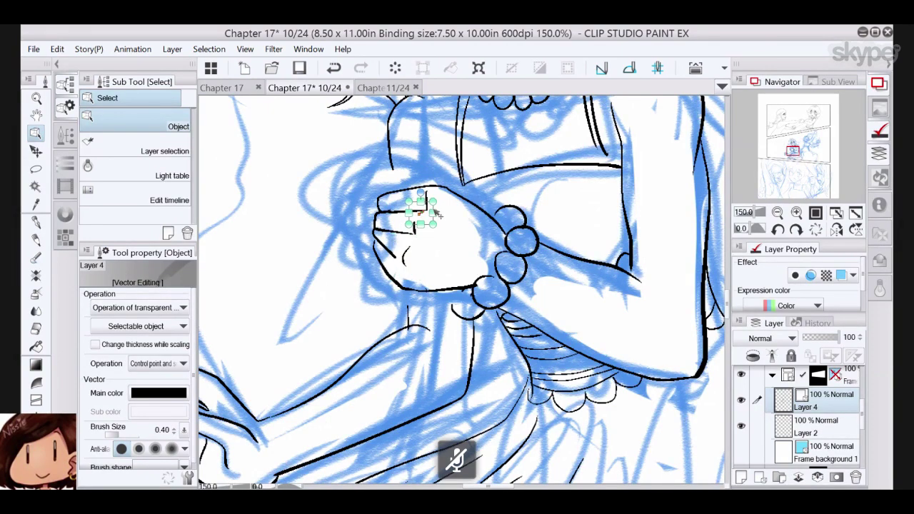
left_click_drag(434, 211, 433, 215)
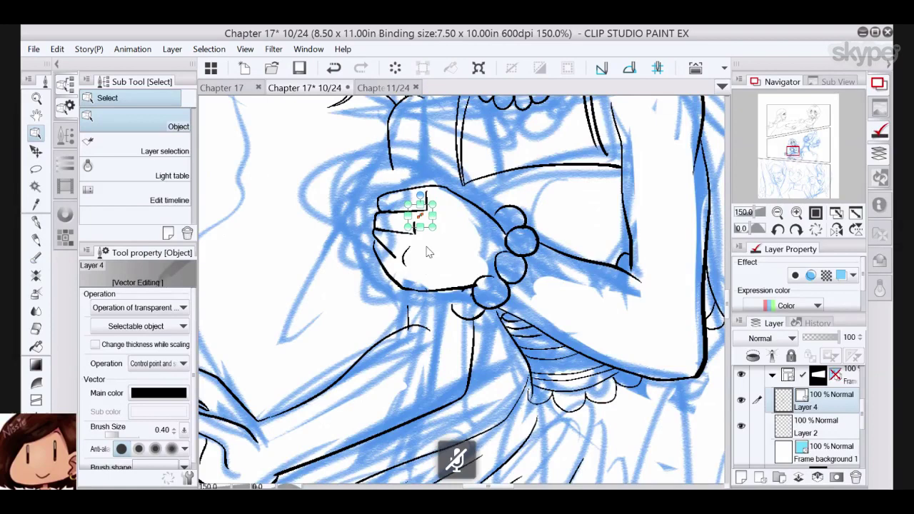
- Extend the far arm's vertical lines above and below the closed hand until they meet its outline
left_click(411, 313)
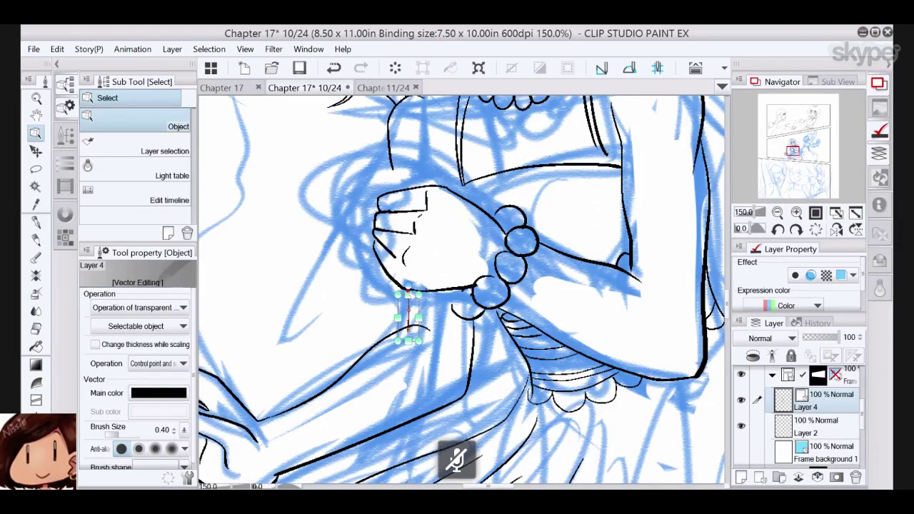
left_click_drag(409, 294, 409, 279)
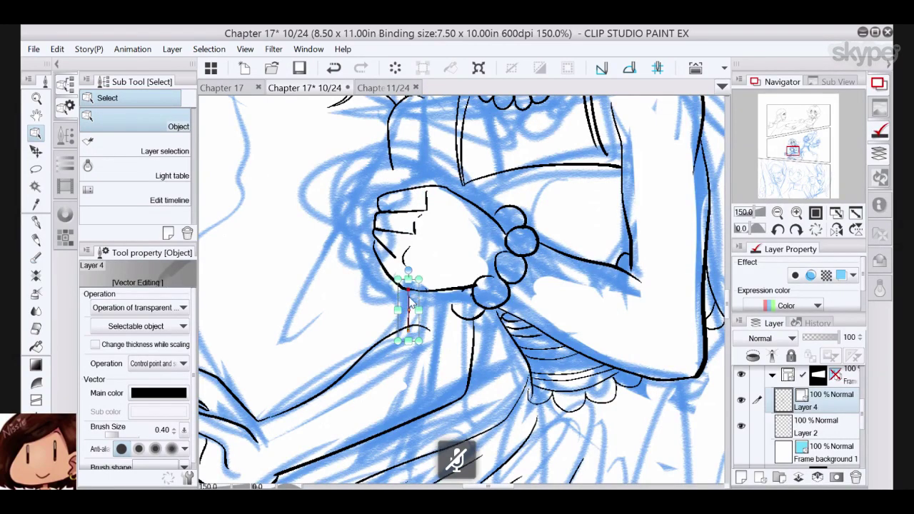
left_click(394, 175)
left_click_drag(395, 173, 399, 191)
- Ink a short bodice fold and a partly hidden bracelet bead above the wrist, and pull the lowest bead's arc up to the hand
key("p")
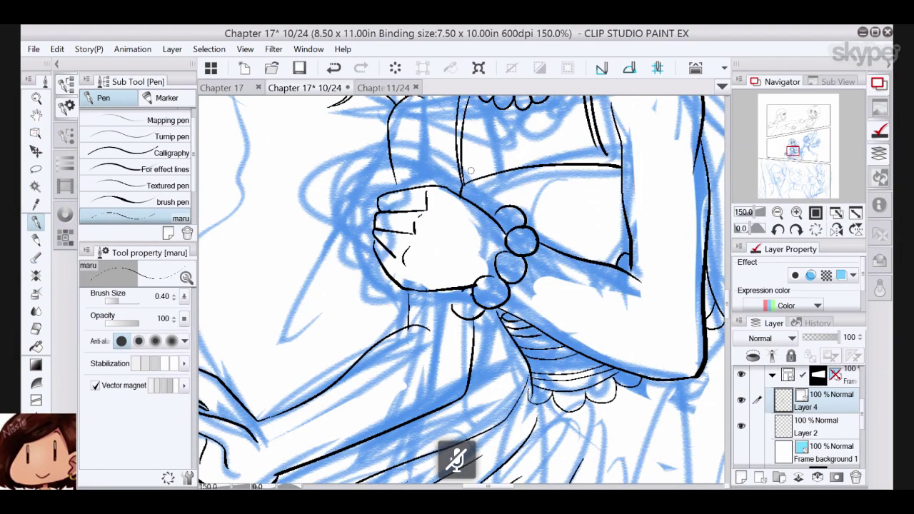
left_click_drag(487, 183, 485, 203)
left_click(37, 454)
left_click(158, 297)
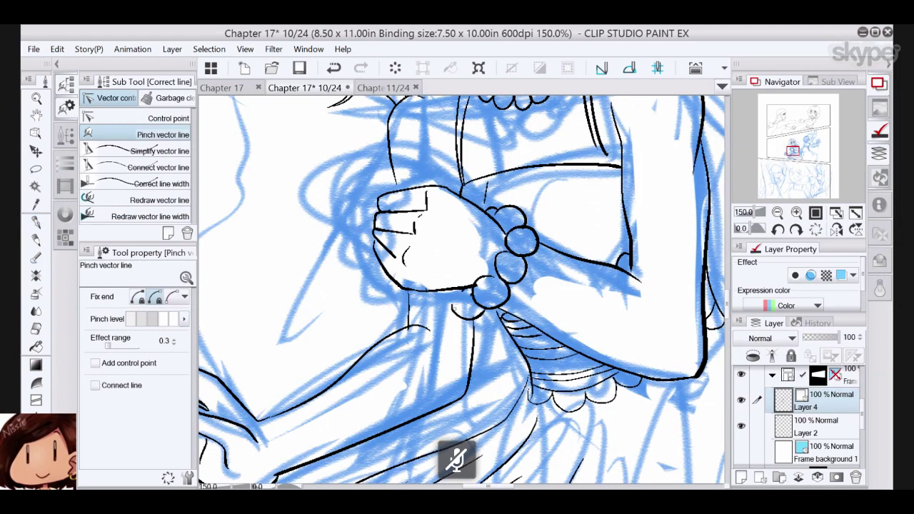
left_click_drag(476, 316, 457, 308)
left_click(36, 133)
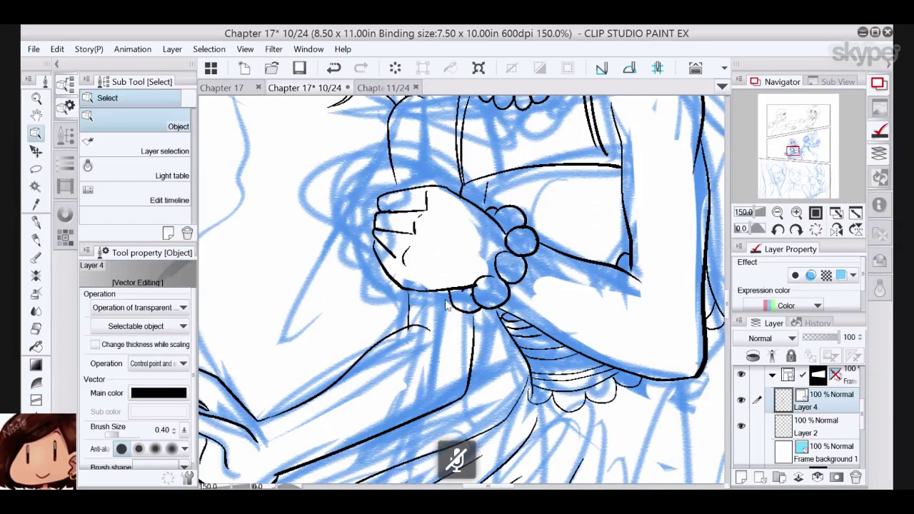
left_click(450, 306)
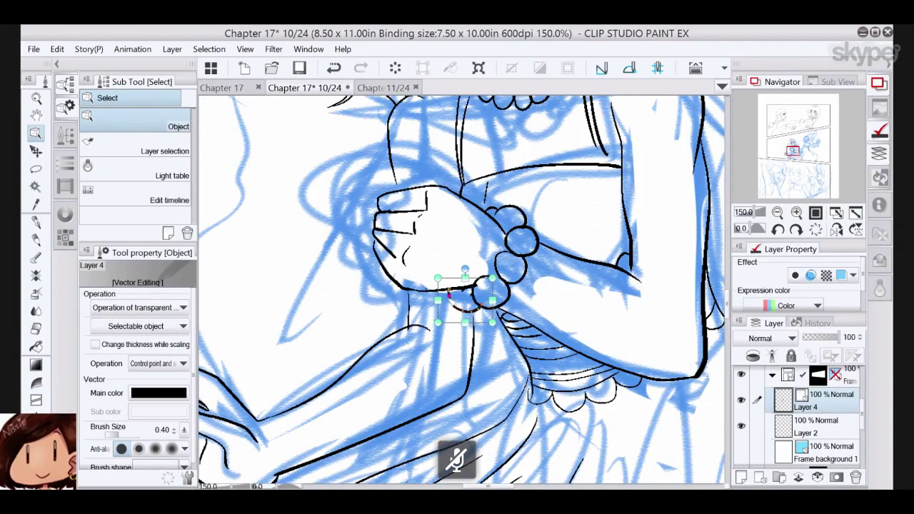
- Delete the stray line fragments inside the lowest bracelet bead beneath the wrist
left_click(466, 290)
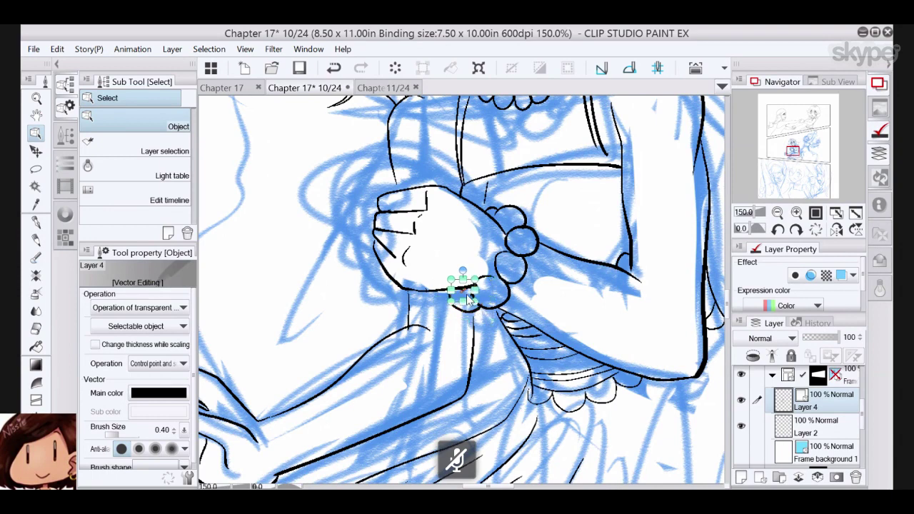
left_click(401, 74)
left_click(473, 296)
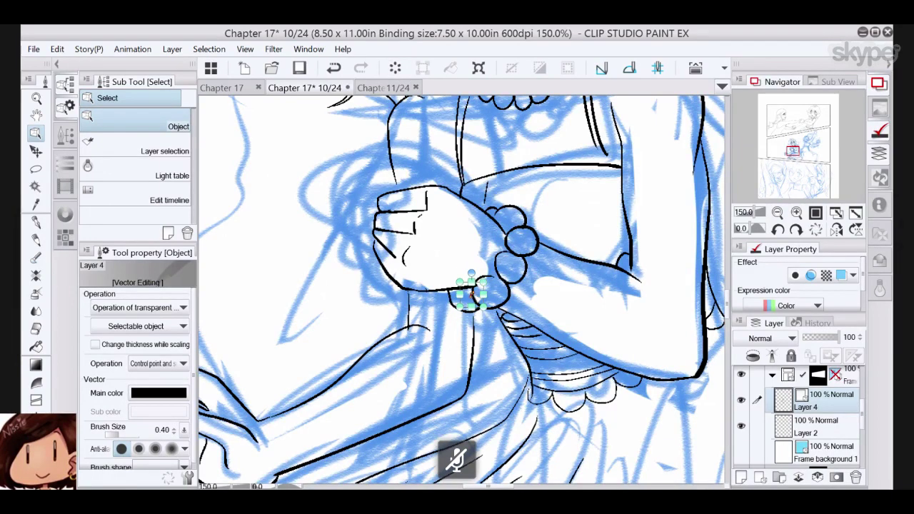
left_click(399, 74)
left_click(37, 329)
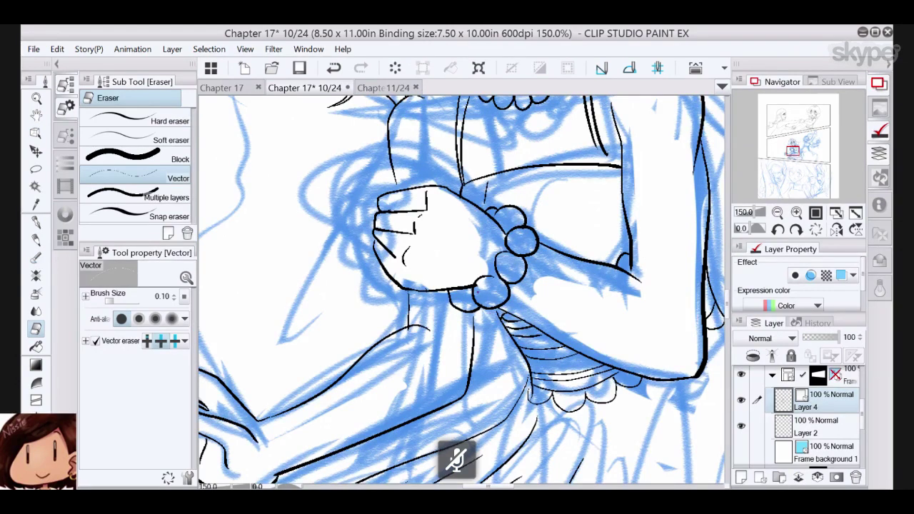
- Ink short vertical fold lines across the dress bodice below the neckline with the maru pen and lengthen the near strap to the neckline
left_click(37, 224)
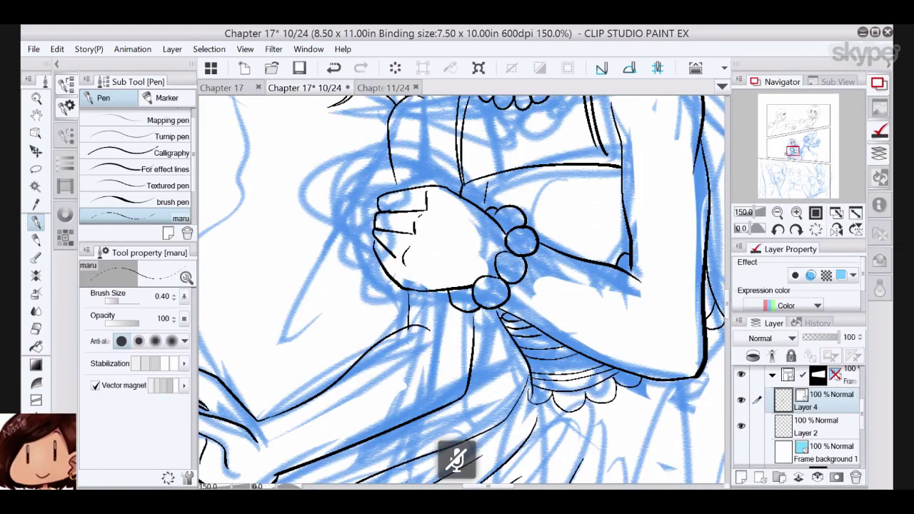
left_click_drag(524, 136, 494, 166)
left_click_drag(504, 212, 500, 235)
left_click_drag(499, 219, 497, 233)
mouse_move(493, 220)
left_mouse_down()
mouse_move(492, 232)
mouse_move(480, 231)
left_mouse_up()
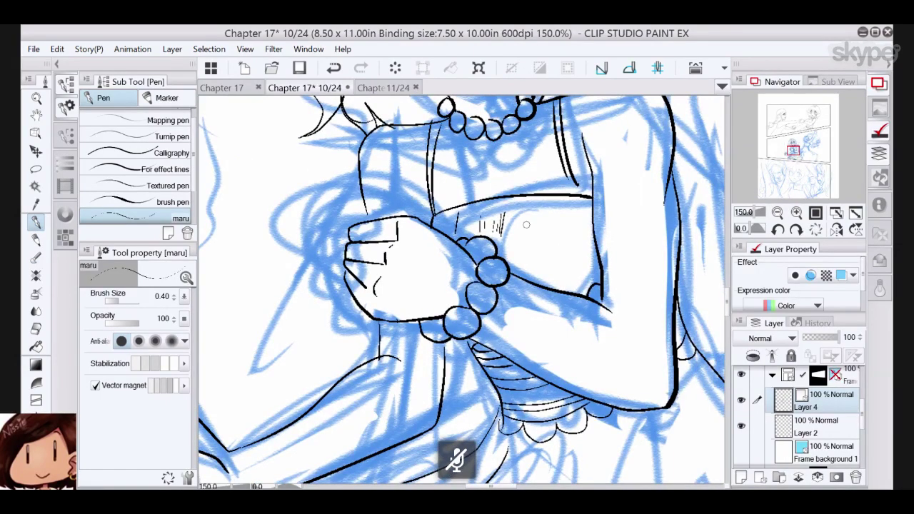
mouse_move(521, 208)
left_mouse_down()
mouse_move(519, 246)
mouse_move(533, 260)
left_mouse_up()
left_click_drag(539, 241, 539, 249)
mouse_move(566, 170)
left_mouse_down()
mouse_move(583, 194)
mouse_move(565, 271)
left_mouse_up()
left_click_drag(567, 239, 571, 265)
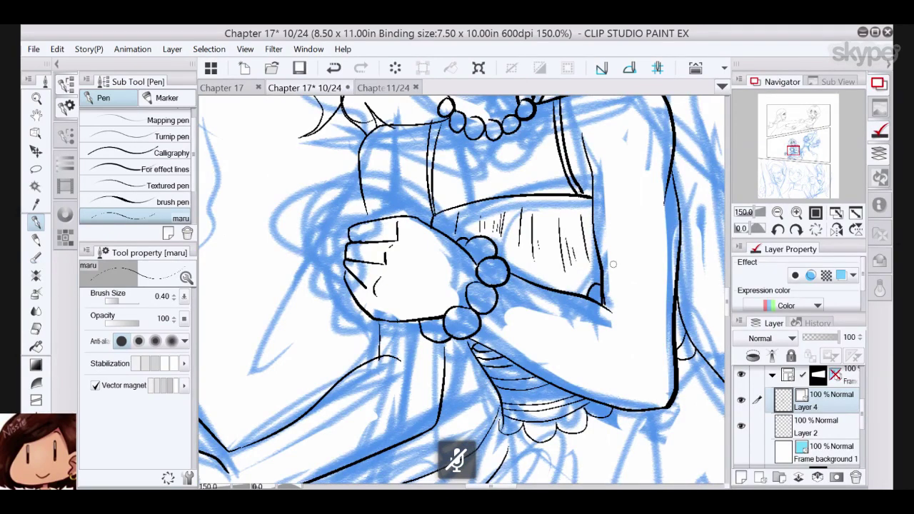
- Rework the short line at the bodice's lower corner and ink the collarbone lines below the bead necklace
left_click(333, 67)
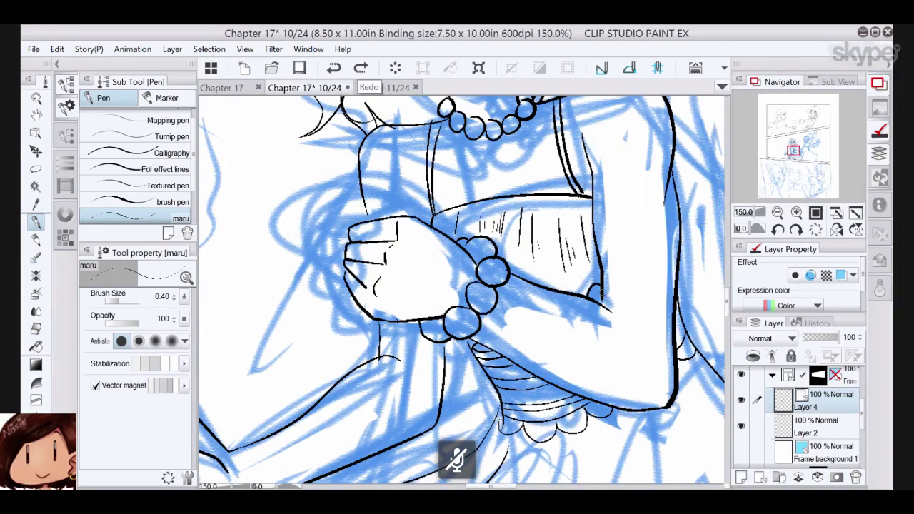
left_click_drag(602, 292, 604, 303)
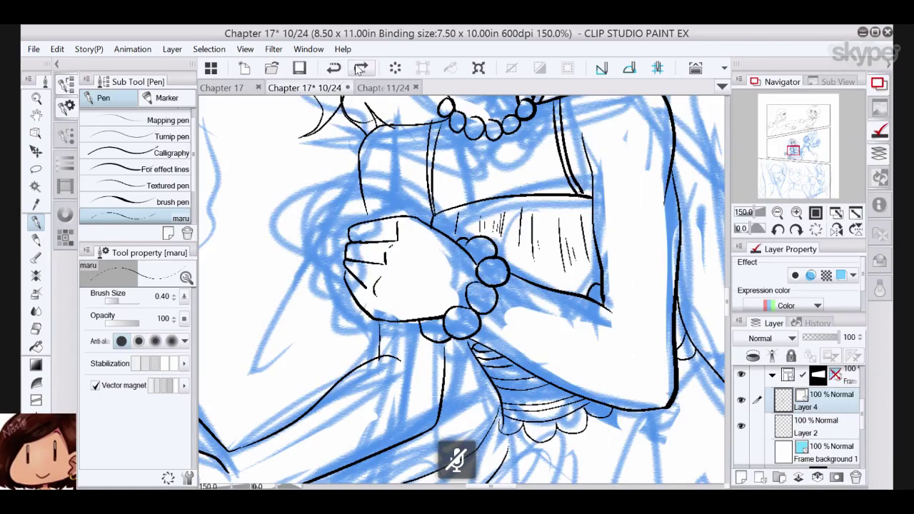
scroll(463, 290, "up", 1)
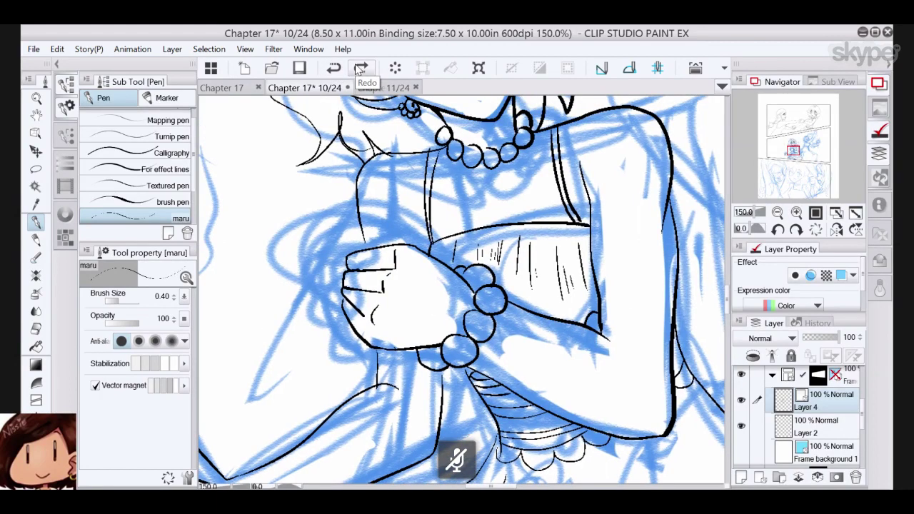
scroll(463, 290, "up", 1)
scroll(463, 291, "up", 1)
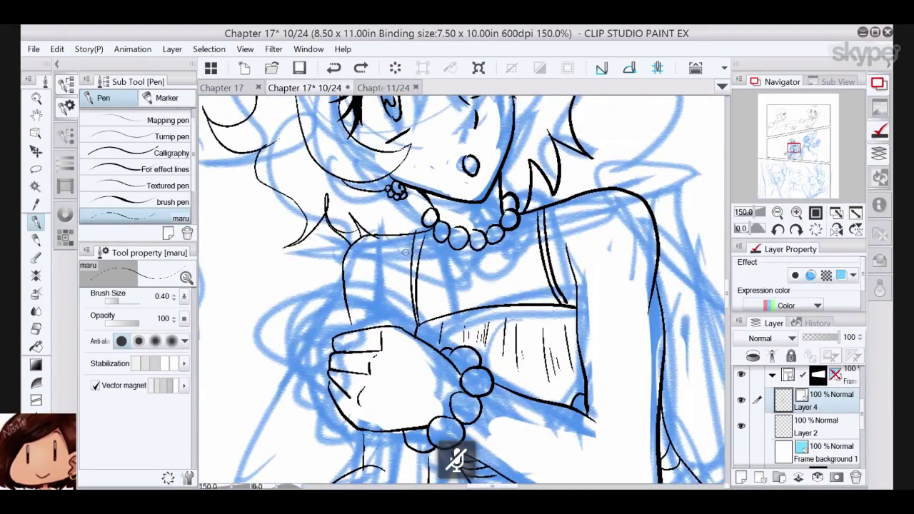
left_click_drag(430, 261, 500, 273)
left_click_drag(511, 255, 567, 223)
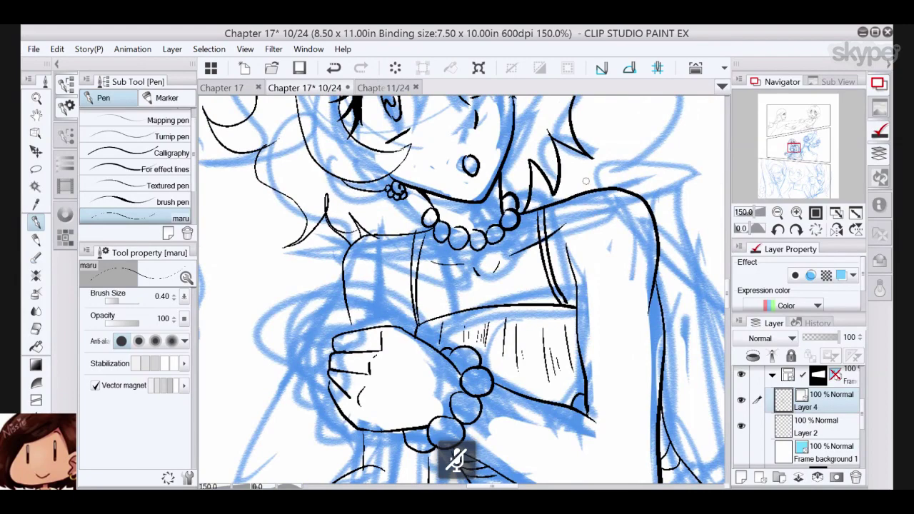
- Ink the face side, jawline and ear with its inner folds on the second figure, whose arm is raised
scroll(586, 180, "up", 3)
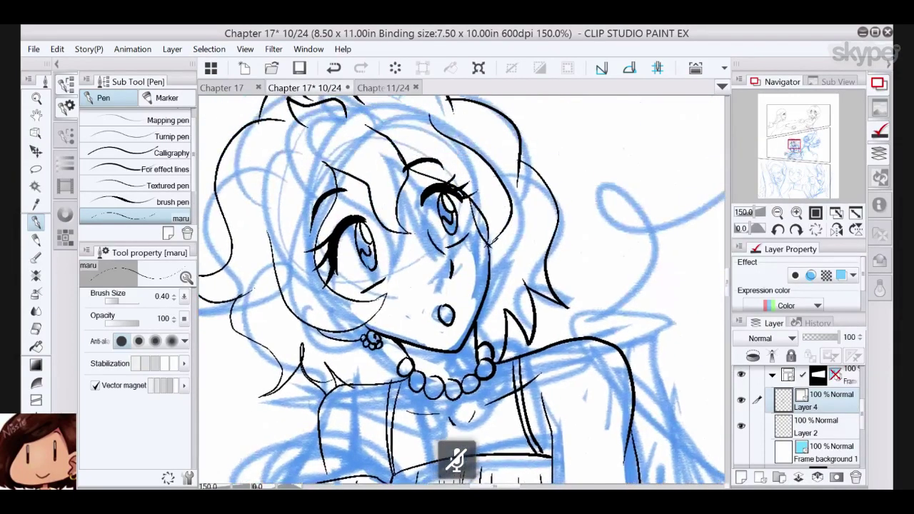
scroll(580, 303, "down", 1)
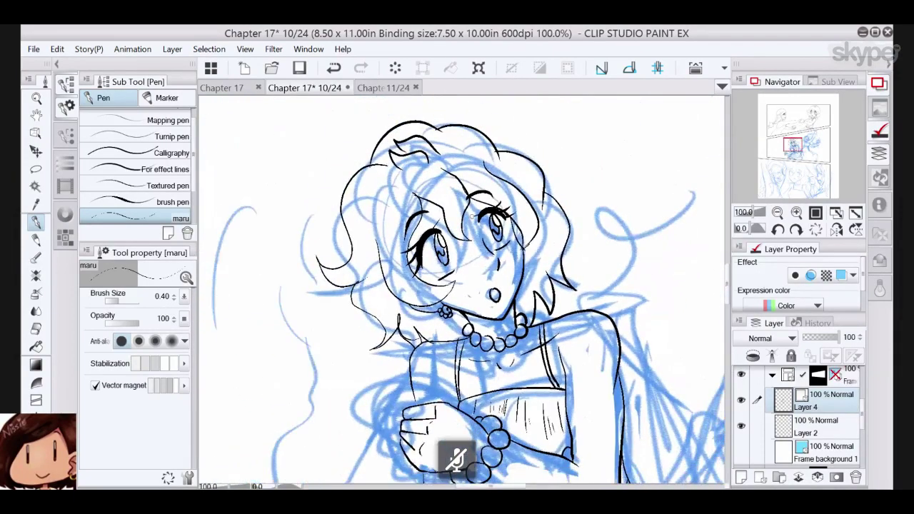
scroll(491, 237, "up", 1)
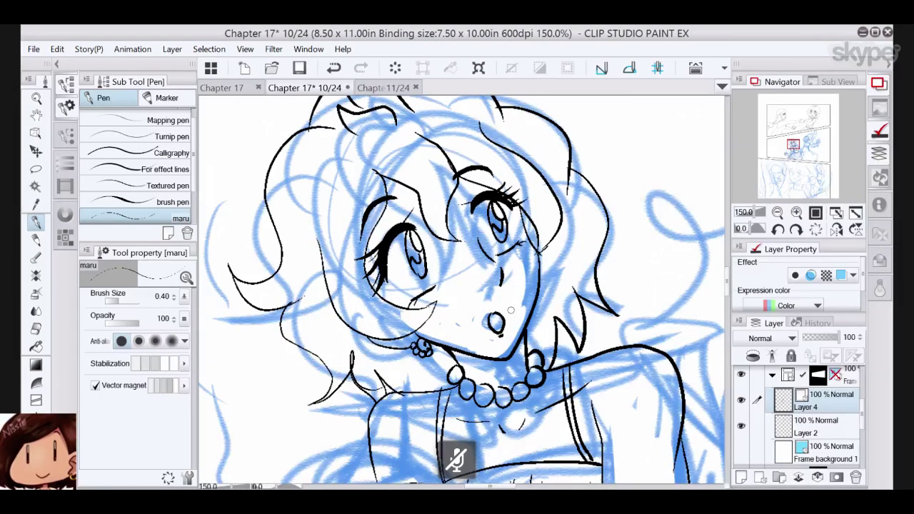
scroll(511, 310, "down", 6)
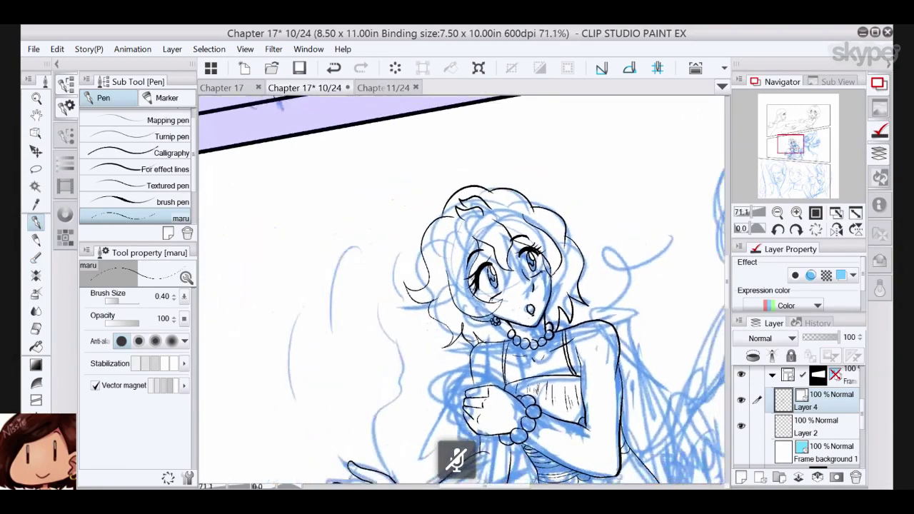
mouse_move(510, 310)
left_mouse_down()
mouse_move(438, 283)
mouse_move(378, 143)
mouse_move(211, 332)
left_mouse_up()
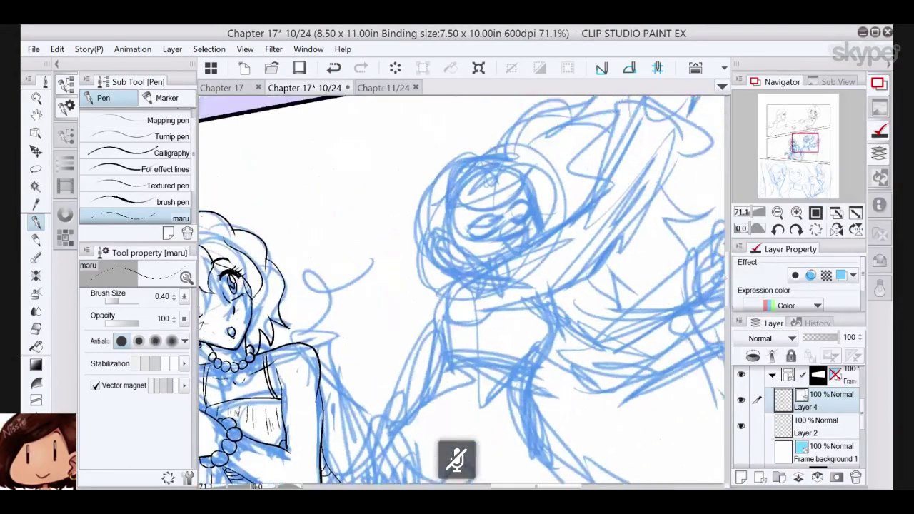
scroll(513, 183, "up", 6)
scroll(503, 186, "down", 2)
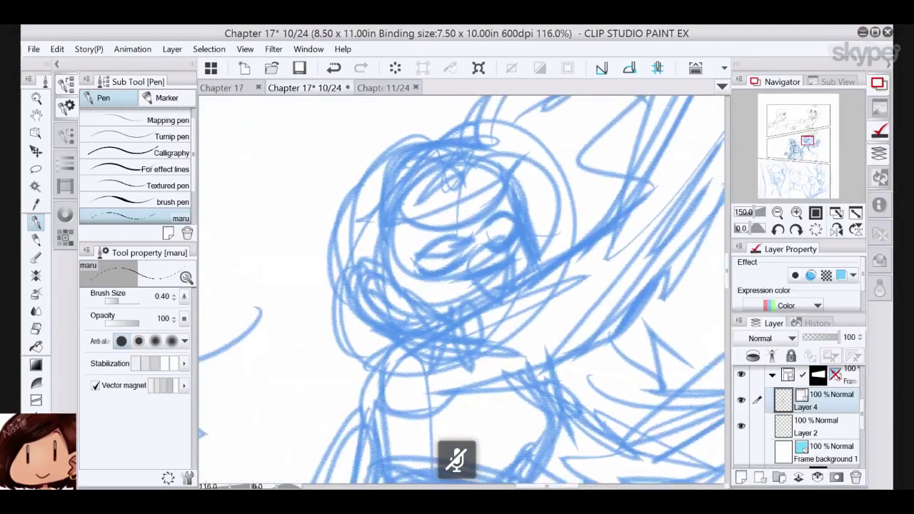
mouse_move(489, 169)
left_mouse_down()
mouse_move(518, 204)
mouse_move(531, 277)
left_mouse_up()
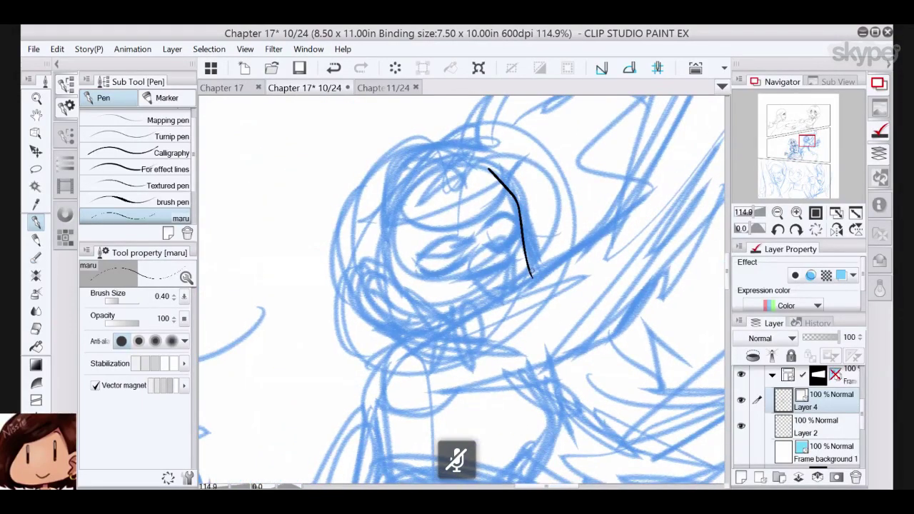
mouse_move(386, 250)
left_mouse_down()
mouse_move(454, 318)
mouse_move(437, 316)
left_mouse_up()
mouse_move(389, 283)
left_mouse_down()
mouse_move(375, 312)
mouse_move(409, 332)
mouse_move(394, 298)
mouse_move(410, 318)
mouse_move(404, 326)
mouse_move(416, 322)
left_mouse_up()
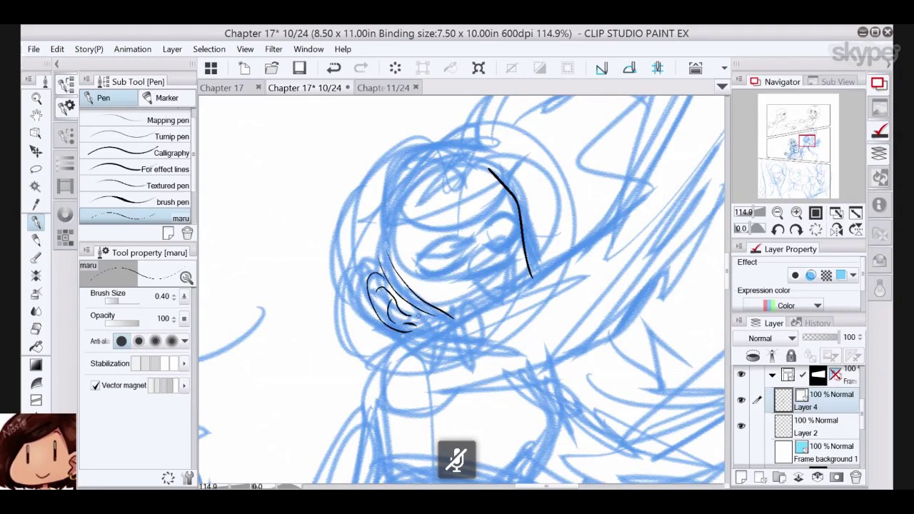
- Ink the raised arm's outline from the shoulder up around the bent elbow and back down to the chest, redrawing the lower edge
mouse_move(384, 463)
left_mouse_down()
mouse_move(373, 379)
mouse_move(557, 255)
left_mouse_up()
mouse_move(453, 396)
left_mouse_down()
mouse_move(609, 340)
mouse_move(682, 251)
left_mouse_up()
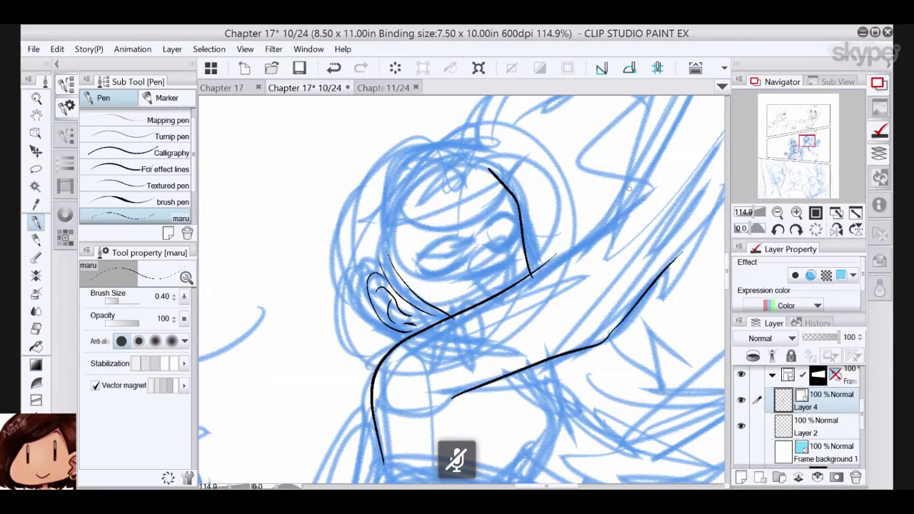
mouse_move(500, 321)
left_mouse_down()
mouse_move(471, 353)
mouse_move(417, 322)
mouse_move(423, 302)
left_mouse_up()
key("ctrl+z")
left_click_drag(363, 379, 528, 313)
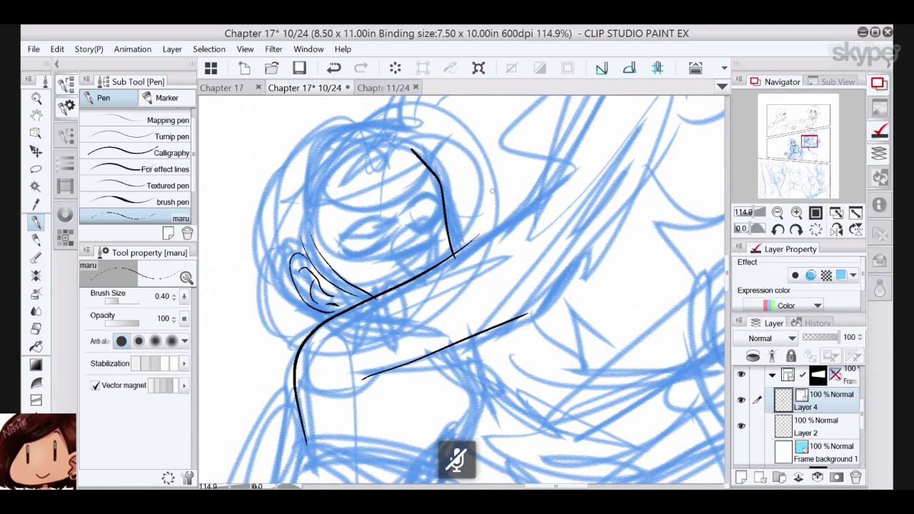
left_click_drag(492, 191, 437, 283)
mouse_move(424, 330)
left_mouse_down()
mouse_move(510, 189)
mouse_move(609, 209)
left_mouse_up()
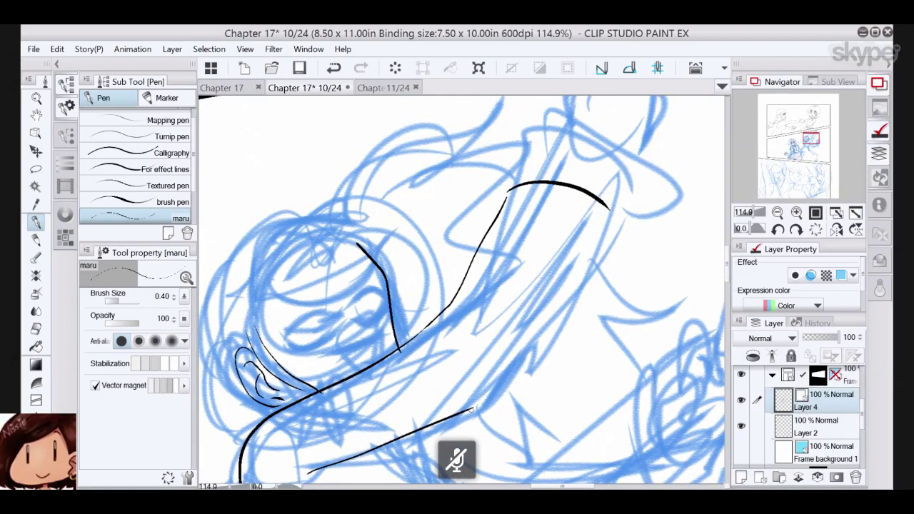
mouse_move(470, 409)
left_mouse_down()
mouse_move(564, 298)
mouse_move(608, 206)
mouse_move(689, 143)
left_mouse_up()
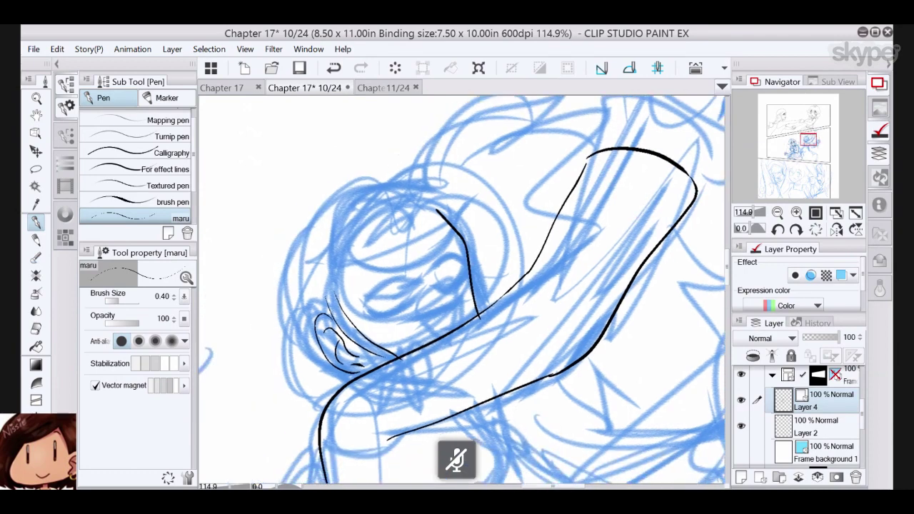
- Ink the second figure's curved fringe edge, the crown of the hair and small bumpy strands beside the forehead
mouse_move(333, 254)
left_mouse_down()
mouse_move(397, 265)
mouse_move(463, 218)
left_mouse_up()
mouse_move(341, 254)
left_mouse_down()
mouse_move(321, 234)
mouse_move(335, 197)
mouse_move(418, 180)
left_mouse_up()
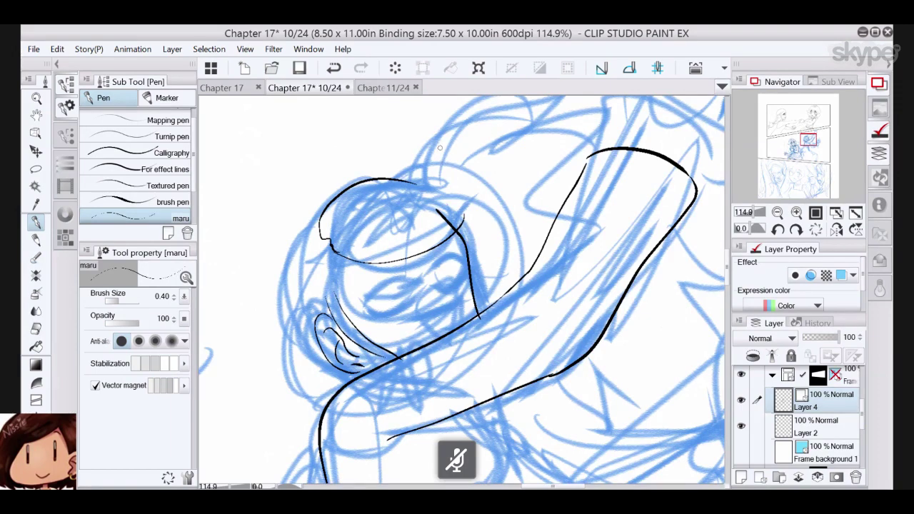
mouse_move(460, 227)
left_mouse_down()
mouse_move(434, 216)
mouse_move(431, 203)
mouse_move(405, 208)
left_mouse_up()
mouse_move(447, 211)
left_mouse_down()
mouse_move(423, 187)
mouse_move(378, 183)
left_mouse_up()
left_click_drag(380, 184, 375, 179)
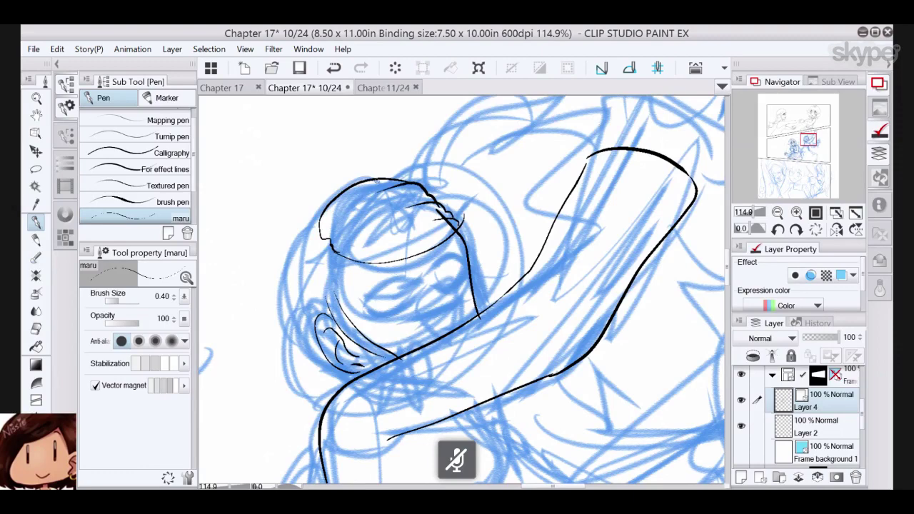
- Ink the outer hair contour from the fringe down behind the ear and the hairline in front of the ear
left_click_drag(320, 228, 292, 343)
left_click_drag(348, 256, 333, 307)
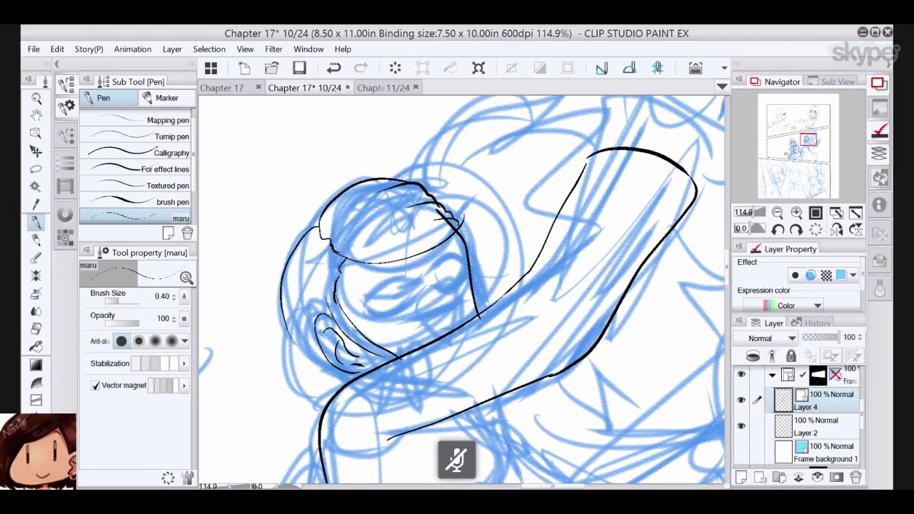
left_click_drag(435, 237, 413, 186)
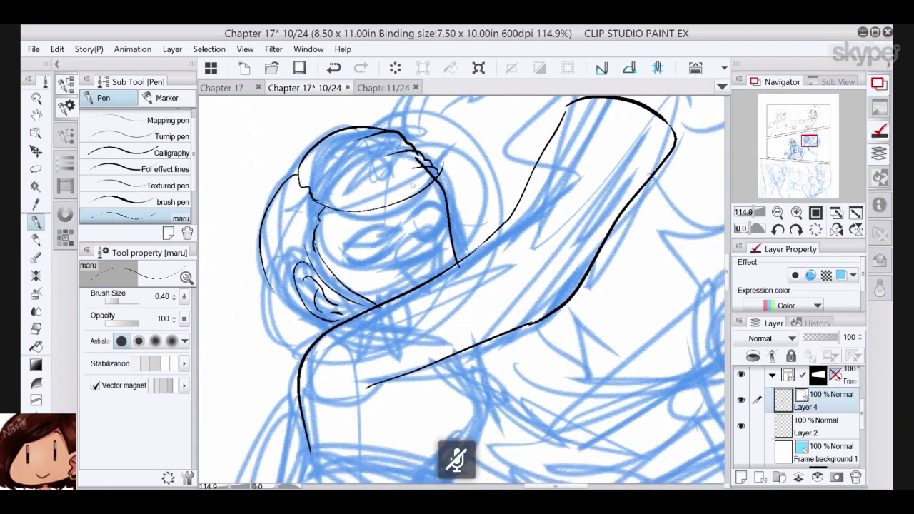
mouse_move(268, 259)
left_mouse_down()
mouse_move(335, 327)
mouse_move(283, 300)
left_mouse_up()
left_click_drag(262, 232, 266, 254)
- Ink strand lines inside the fringe and a pointed two-loop bow with a small knot on top of the head
mouse_move(310, 187)
left_mouse_down()
mouse_move(334, 169)
mouse_move(403, 199)
mouse_move(409, 214)
mouse_move(409, 184)
left_mouse_up()
mouse_move(410, 178)
left_mouse_down()
mouse_move(465, 147)
mouse_move(452, 217)
left_mouse_up()
mouse_move(399, 175)
left_mouse_down()
mouse_move(356, 139)
mouse_move(341, 175)
left_mouse_up()
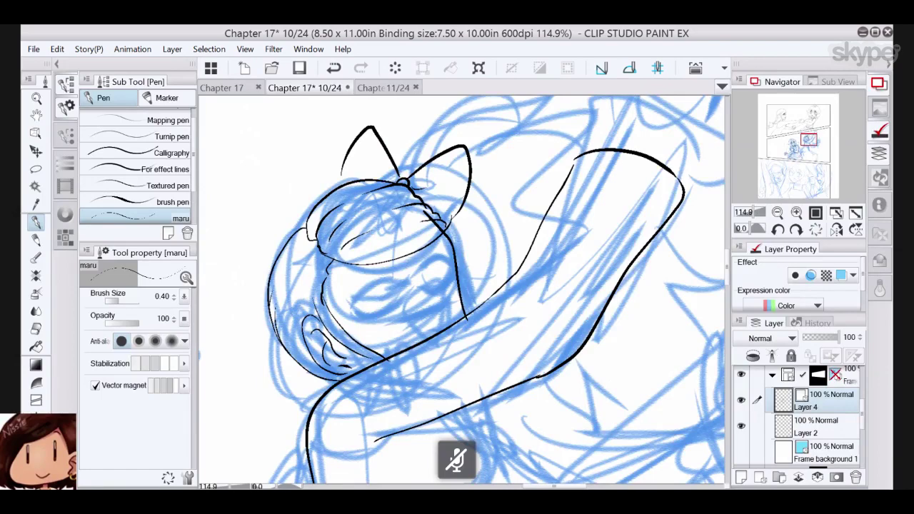
- Ink the second figure's closed eyes with thick lashes, the curved brow lines above them and the small nose
left_click_drag(401, 233, 362, 201)
mouse_move(332, 287)
left_mouse_down()
mouse_move(415, 259)
mouse_move(409, 264)
left_mouse_up()
left_click_drag(344, 248, 311, 267)
left_click_drag(382, 235, 410, 228)
left_click_drag(388, 266, 401, 295)
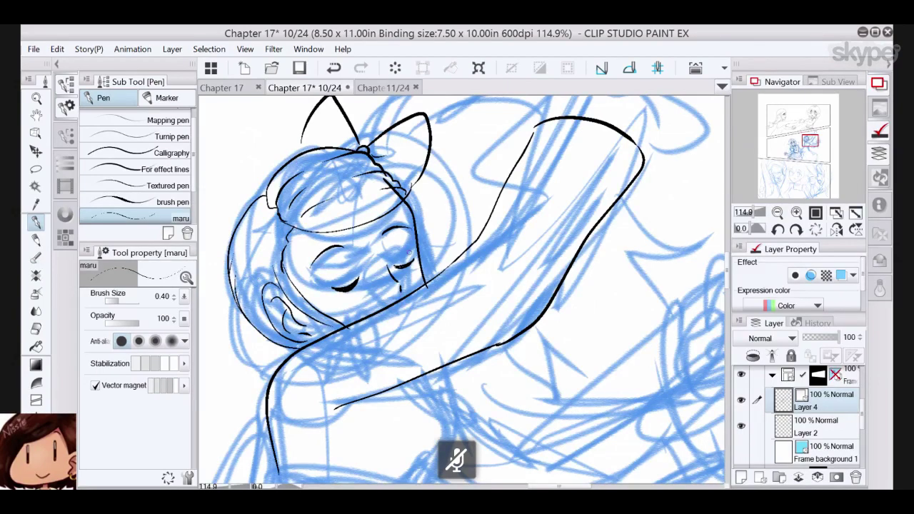
- Ink both sides of the second figure's torso and extend the lower-body outlines from the waist outward and down to the panel border
scroll(409, 252, "down", 6)
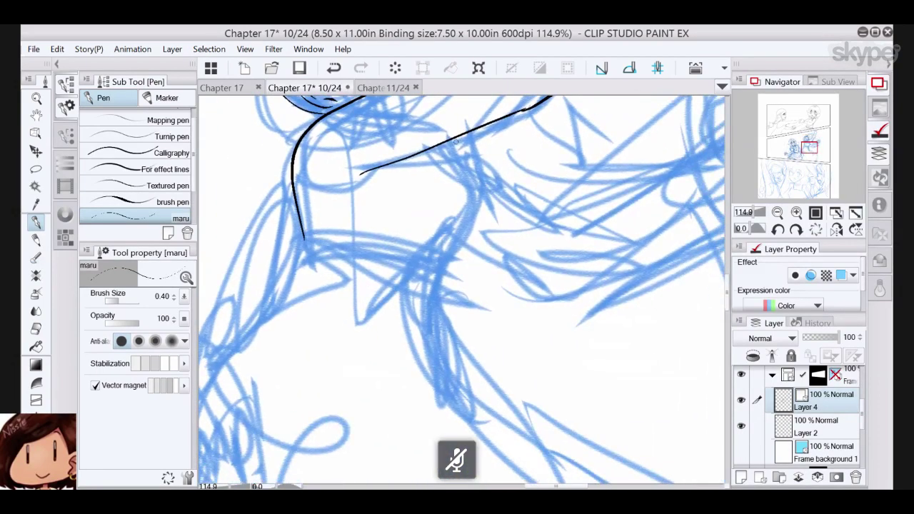
left_click_drag(453, 142, 429, 291)
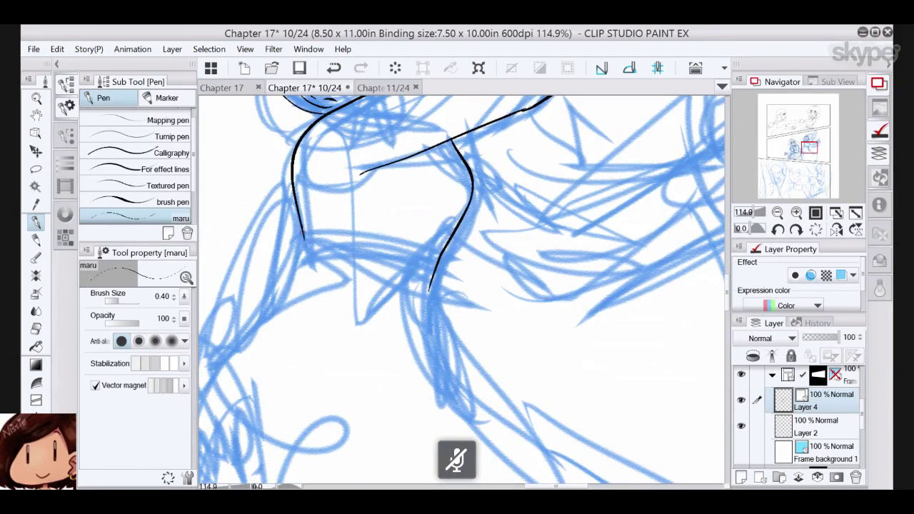
mouse_move(304, 230)
left_mouse_down()
mouse_move(256, 321)
mouse_move(318, 260)
mouse_move(382, 222)
left_mouse_up()
scroll(525, 310, "down", 3)
left_click_drag(493, 335, 466, 285)
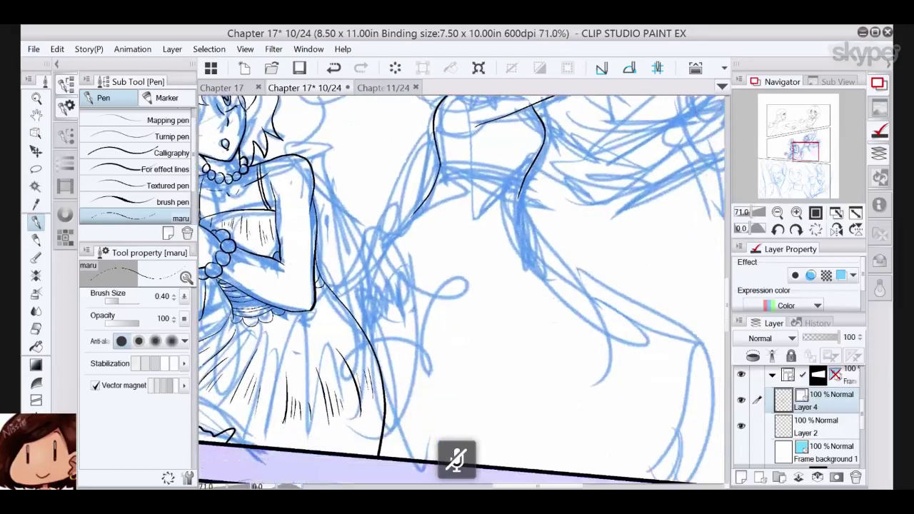
left_click_drag(413, 214, 346, 306)
left_click_drag(501, 286, 334, 251)
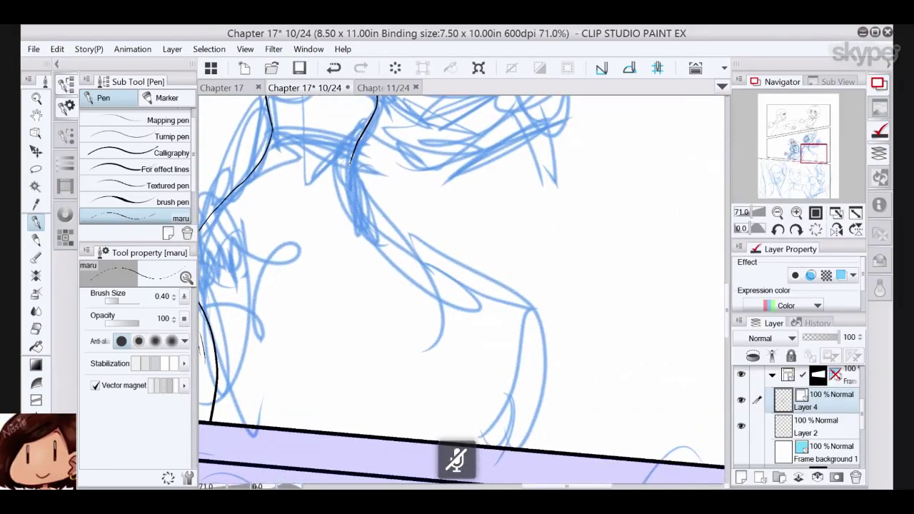
mouse_move(353, 158)
left_mouse_down()
mouse_move(371, 208)
mouse_move(532, 305)
mouse_move(554, 450)
left_mouse_up()
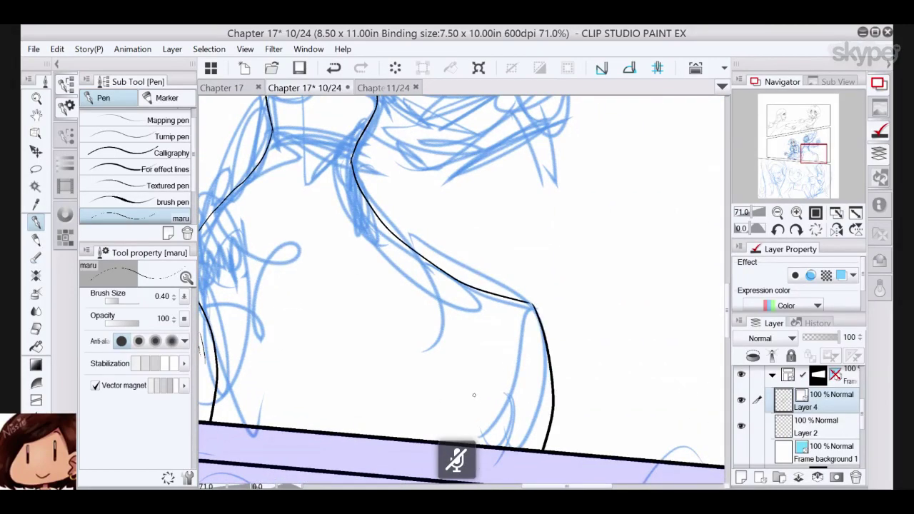
- Ink the waistline across the second figure's torso and the rounded curve beneath the raised arm's shoulder
left_click_drag(471, 398, 484, 411)
mouse_move(457, 271)
left_mouse_down()
mouse_move(480, 301)
mouse_move(506, 393)
left_mouse_up()
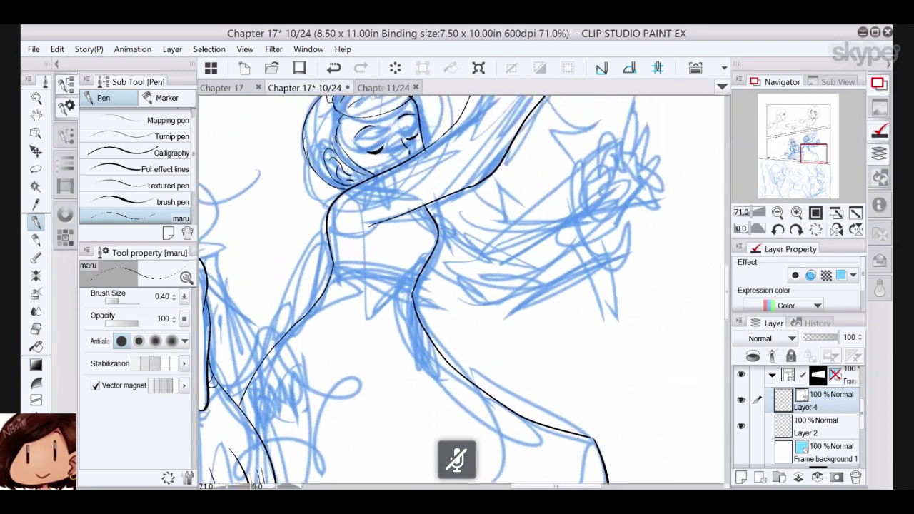
left_click_drag(418, 277, 333, 266)
left_click_drag(375, 226, 330, 234)
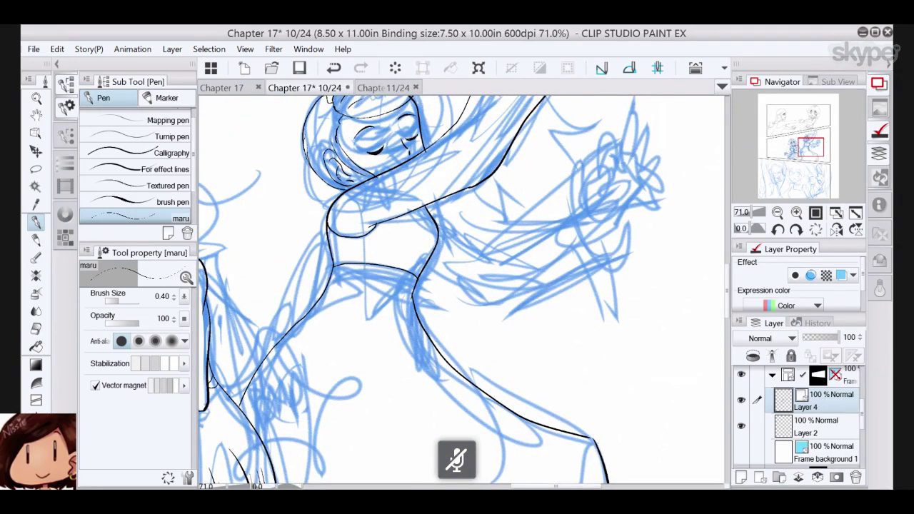
- Ink a small trim with tiny loops where the underside of the raised arm meets the side of the torso
left_click_drag(457, 271, 428, 328)
scroll(429, 301, "down", 1)
scroll(407, 283, "up", 3)
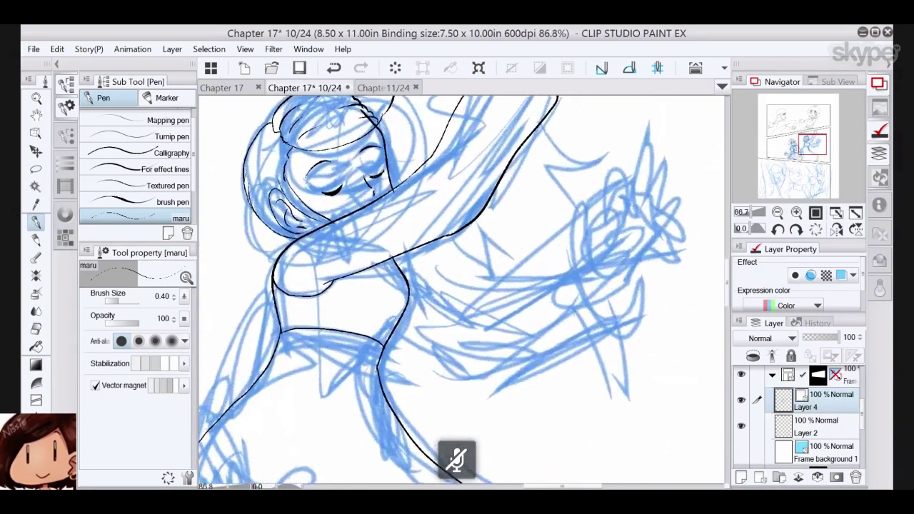
scroll(420, 256, "up", 3)
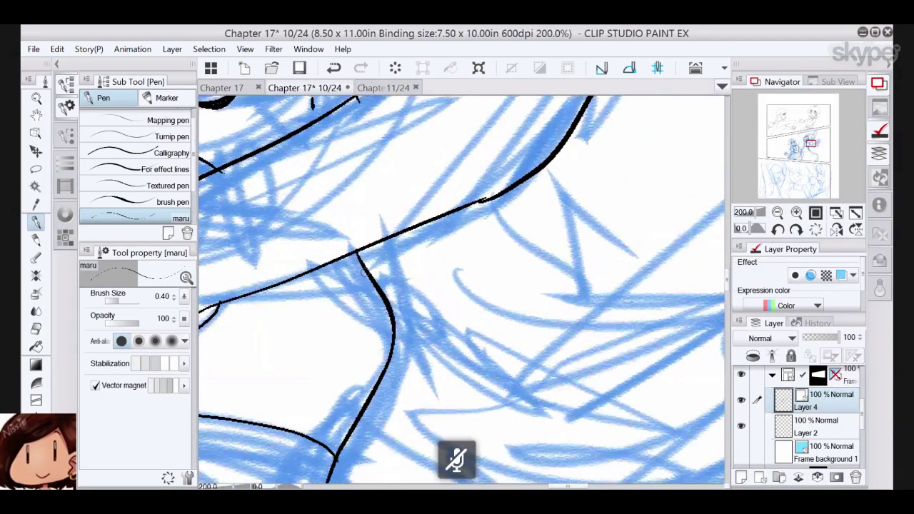
mouse_move(365, 273)
left_mouse_down()
mouse_move(315, 270)
mouse_move(348, 263)
mouse_move(363, 279)
mouse_move(334, 265)
mouse_move(364, 251)
left_mouse_up()
left_click(334, 68)
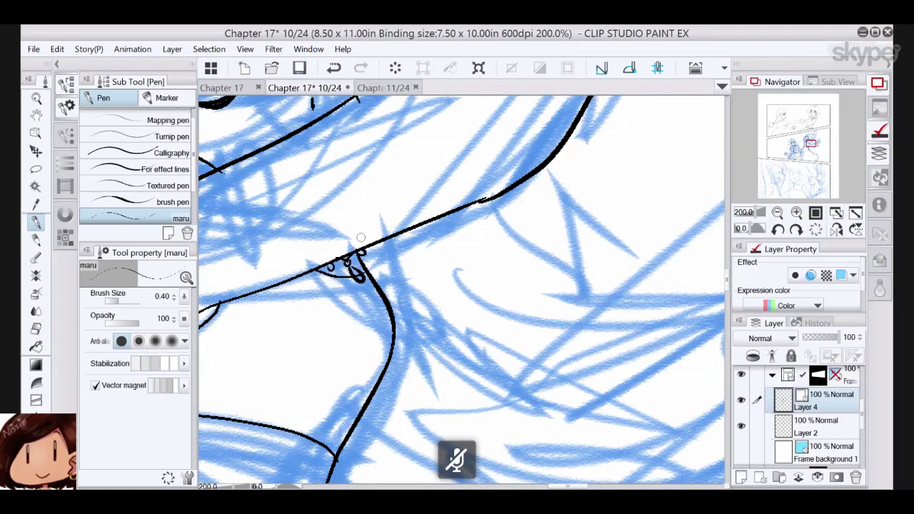
left_click(36, 329)
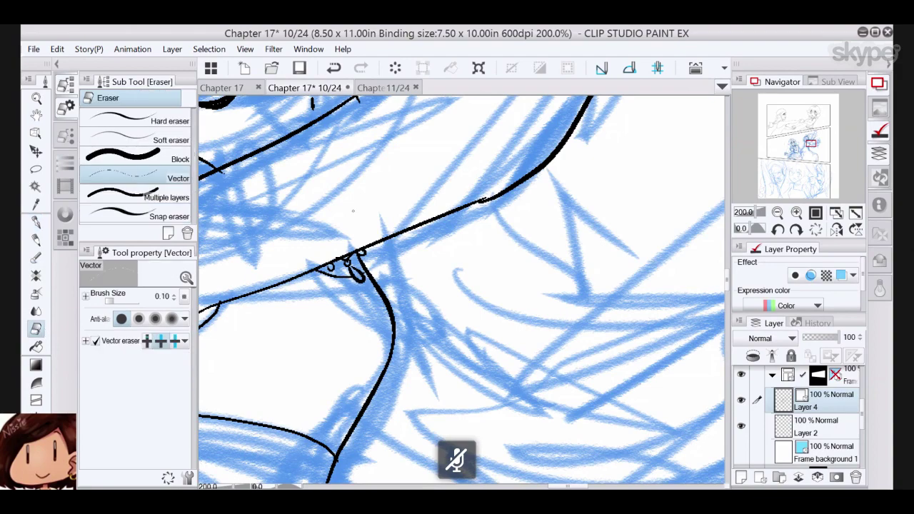
left_click_drag(353, 211, 439, 292)
left_click(36, 222)
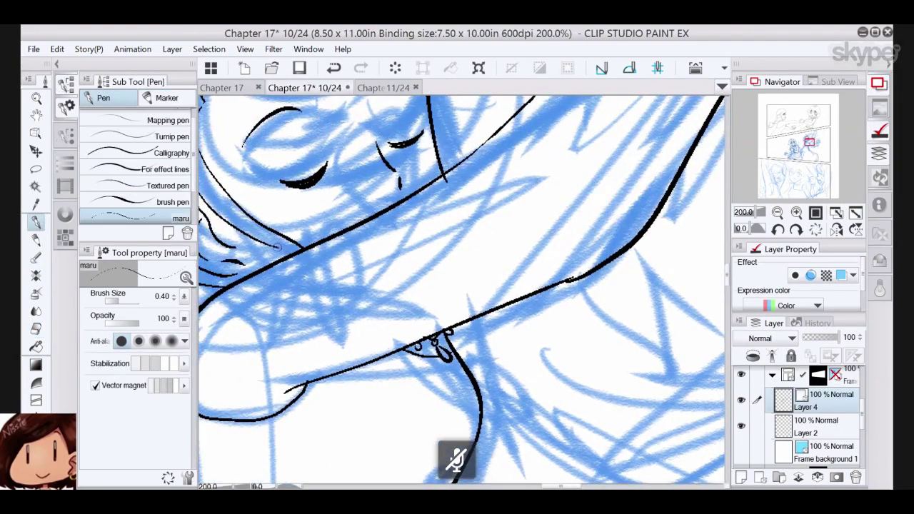
- Ink lashes on both of the second figure's closed eyes and a short line between each eye and its brow
left_click_drag(321, 265, 411, 295)
left_click_drag(329, 306, 355, 297)
left_click(333, 68)
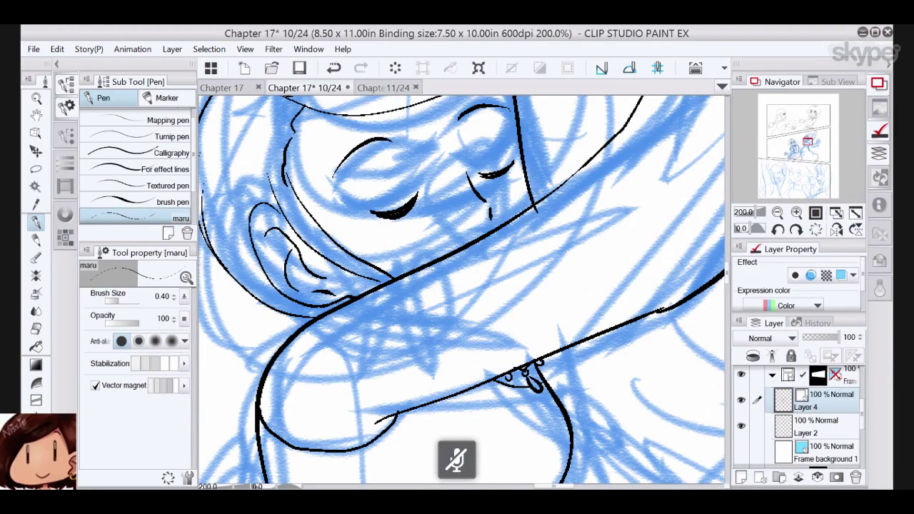
left_click_drag(429, 236, 458, 287)
left_click_drag(410, 266, 403, 273)
mouse_move(416, 268)
left_mouse_down()
mouse_move(411, 275)
mouse_move(425, 273)
left_mouse_up()
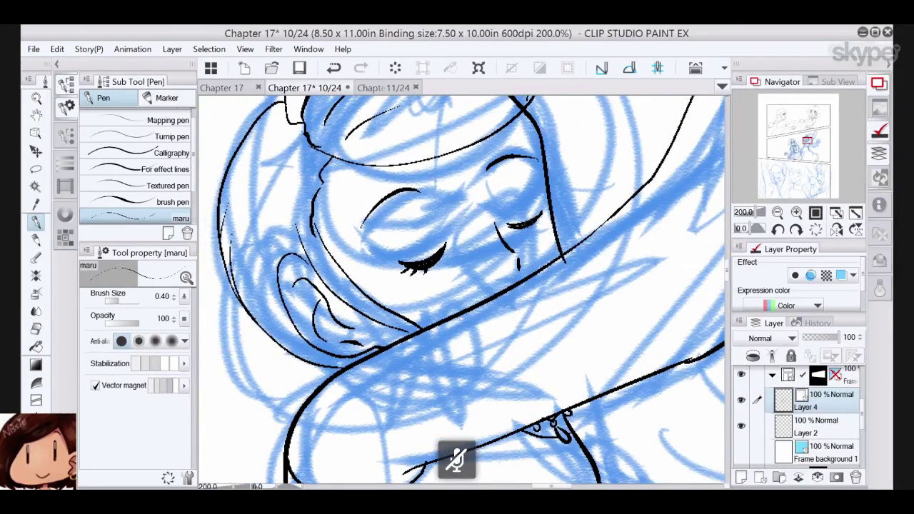
mouse_move(528, 226)
left_mouse_down()
mouse_move(543, 214)
mouse_move(544, 227)
mouse_move(547, 210)
left_mouse_up()
left_click_drag(435, 219, 440, 234)
left_click_drag(537, 200, 533, 178)
left_click_drag(515, 157, 481, 261)
- Erase the overlapping end of the second figure's face outline where it runs up into the rolled fringe
key("e")
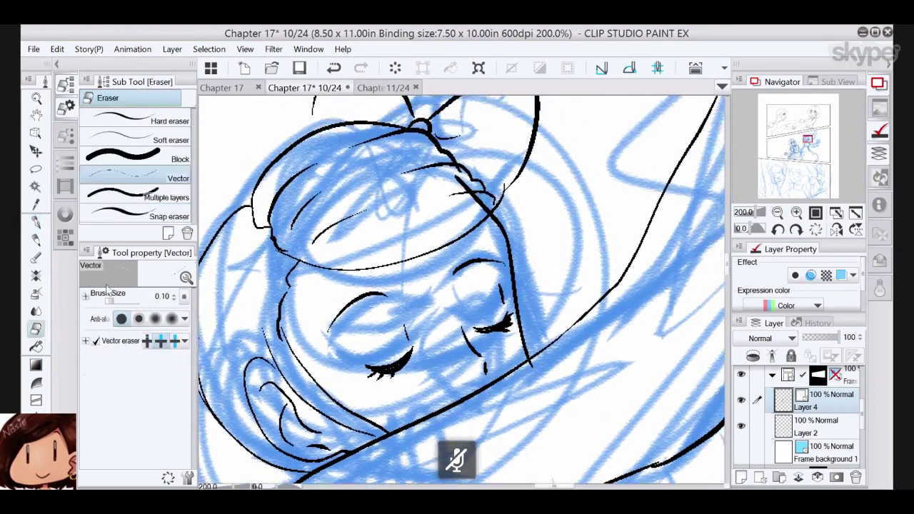
mouse_move(477, 209)
left_mouse_down()
mouse_move(487, 203)
mouse_move(466, 186)
left_mouse_up()
left_click_drag(461, 168, 456, 173)
left_click_drag(480, 130, 472, 207)
- Ink small fold lines on both sides of the knot of the second figure's hair bow
key("p")
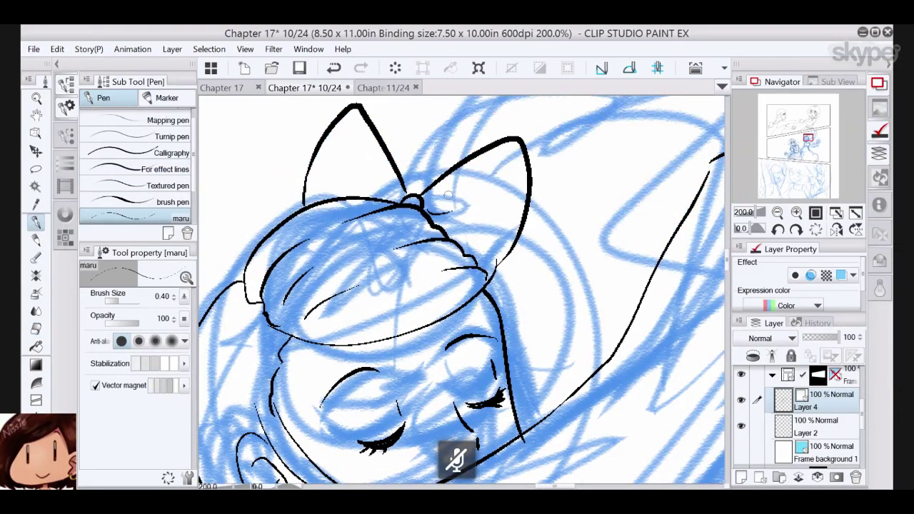
left_click_drag(406, 196, 364, 183)
mouse_move(459, 211)
left_mouse_down()
mouse_move(468, 191)
mouse_move(447, 168)
mouse_move(362, 168)
left_mouse_up()
key("ctrl+minus")
key("ctrl+minus")
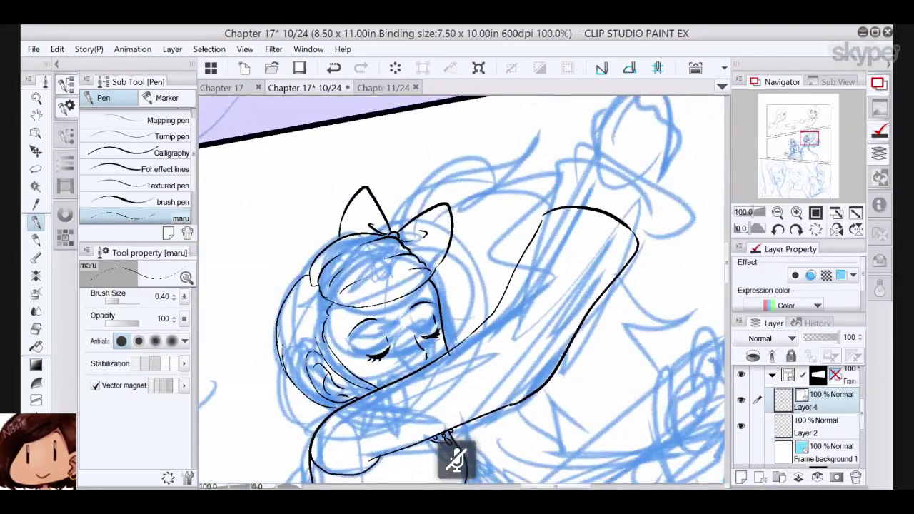
- Ink the closed hand above the raised arm's sleeve cuff, undoing and redrawing the fingers and outer edge slimmer
scroll(509, 227, "down", 2)
mouse_move(497, 227)
left_mouse_down()
mouse_move(502, 197)
mouse_move(541, 166)
mouse_move(568, 182)
mouse_move(587, 216)
mouse_move(587, 233)
mouse_move(570, 249)
left_mouse_up()
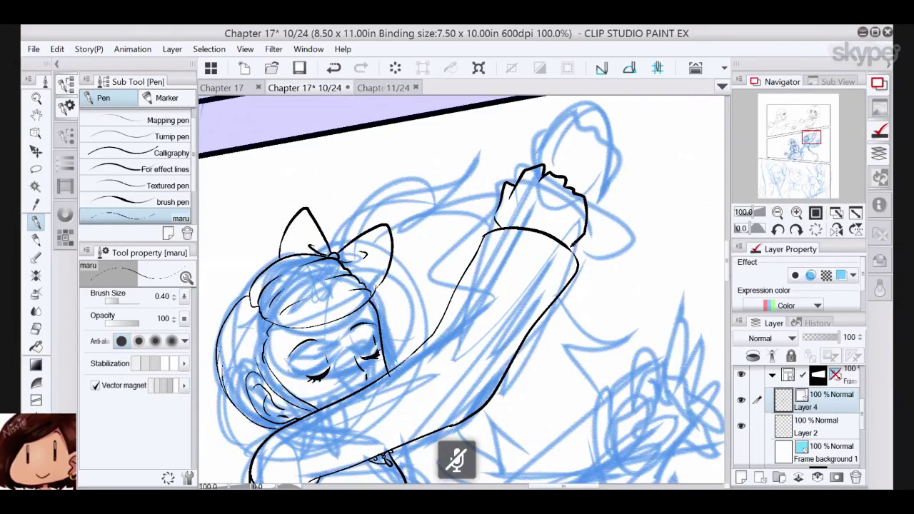
left_click(334, 68)
mouse_move(515, 193)
left_mouse_down()
mouse_move(543, 172)
mouse_move(541, 190)
mouse_move(557, 189)
mouse_move(576, 206)
mouse_move(571, 242)
left_mouse_up()
left_click_drag(518, 188, 509, 205)
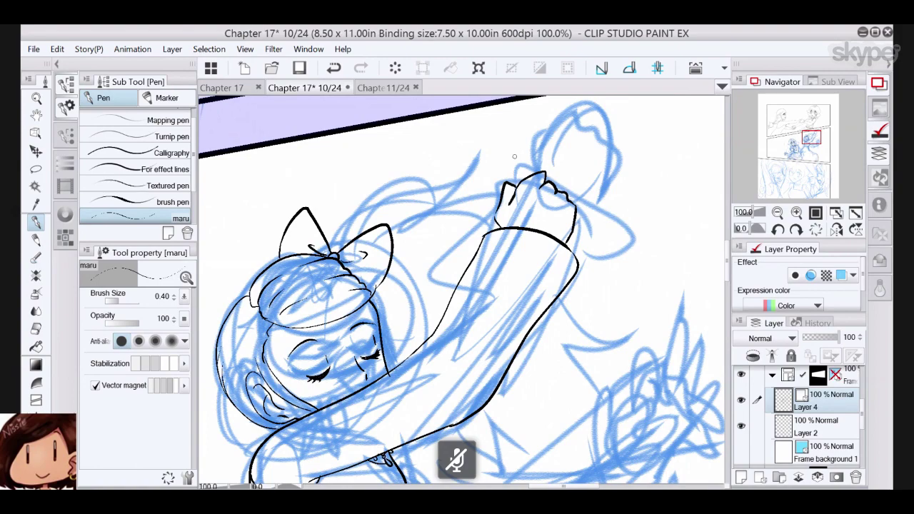
- Ink the flowing hair from the bow to a pointed tip and back to the raised hand, plus a pointed lock beyond it
left_click_drag(337, 251, 474, 150)
mouse_move(473, 151)
left_mouse_down()
mouse_move(435, 205)
mouse_move(503, 204)
left_mouse_up()
scroll(462, 291, "down", 4)
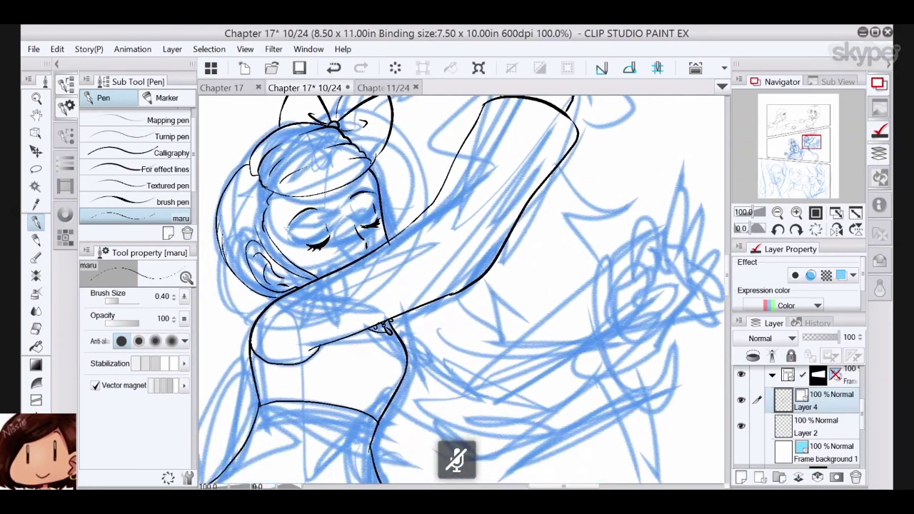
left_click_drag(462, 292, 418, 400)
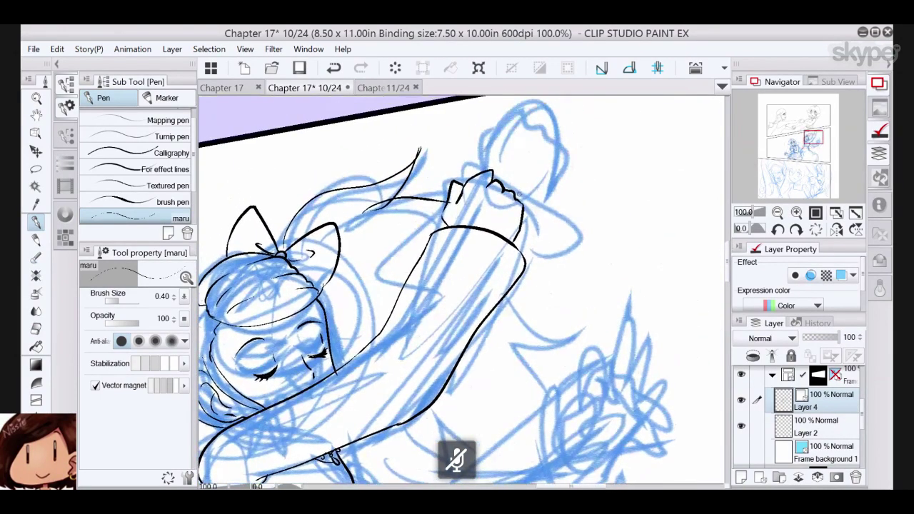
left_click_drag(520, 195, 548, 153)
mouse_move(548, 154)
left_mouse_down()
mouse_move(537, 232)
mouse_move(531, 143)
left_mouse_up()
- Ink the hair line between the second figure's face and raised arm, and the pointed hair locks emerging beyond the arm
left_click_drag(353, 241, 398, 269)
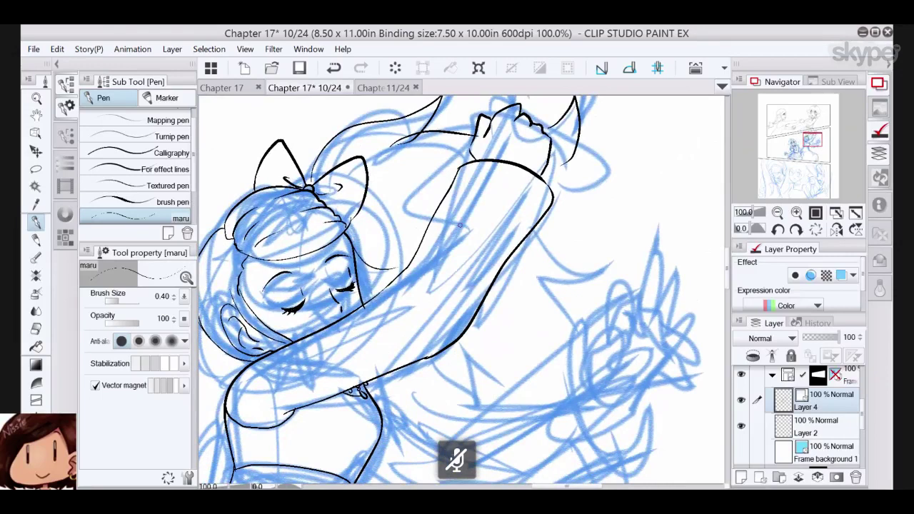
left_click(334, 69)
mouse_move(353, 245)
left_mouse_down()
mouse_move(384, 270)
mouse_move(405, 273)
left_mouse_up()
left_click_drag(491, 309, 503, 353)
left_click_drag(500, 327, 561, 357)
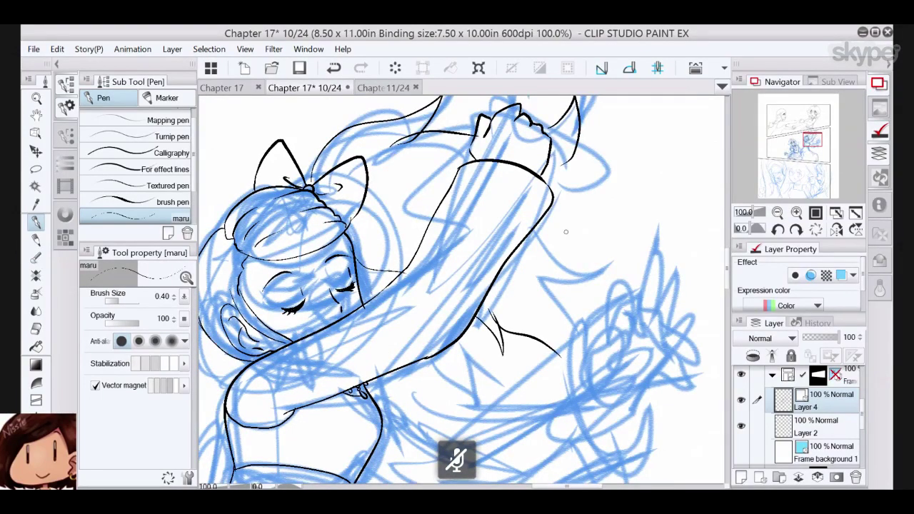
left_click_drag(566, 161, 544, 170)
mouse_move(532, 227)
left_mouse_down()
mouse_move(611, 268)
mouse_move(538, 283)
left_mouse_up()
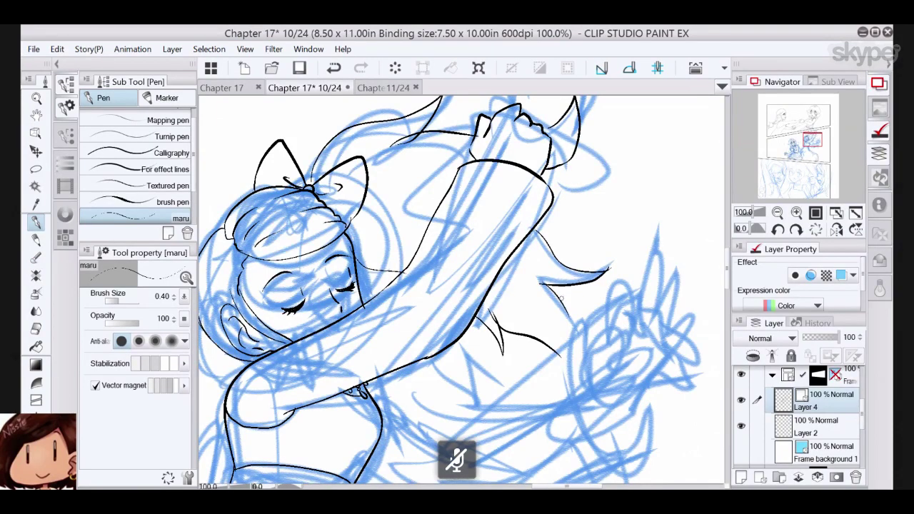
mouse_move(562, 299)
left_mouse_down()
mouse_move(528, 202)
mouse_move(546, 217)
mouse_move(499, 216)
left_mouse_up()
- Ink the outstretched arm's open hand with spread fingers and the oval sleeve cuff around its wrist
mouse_move(525, 304)
left_mouse_down()
mouse_move(557, 250)
mouse_move(546, 293)
left_mouse_up()
left_click(334, 68)
mouse_move(524, 300)
left_mouse_down()
mouse_move(522, 276)
mouse_move(548, 257)
mouse_move(550, 274)
mouse_move(538, 257)
mouse_move(570, 194)
left_mouse_up()
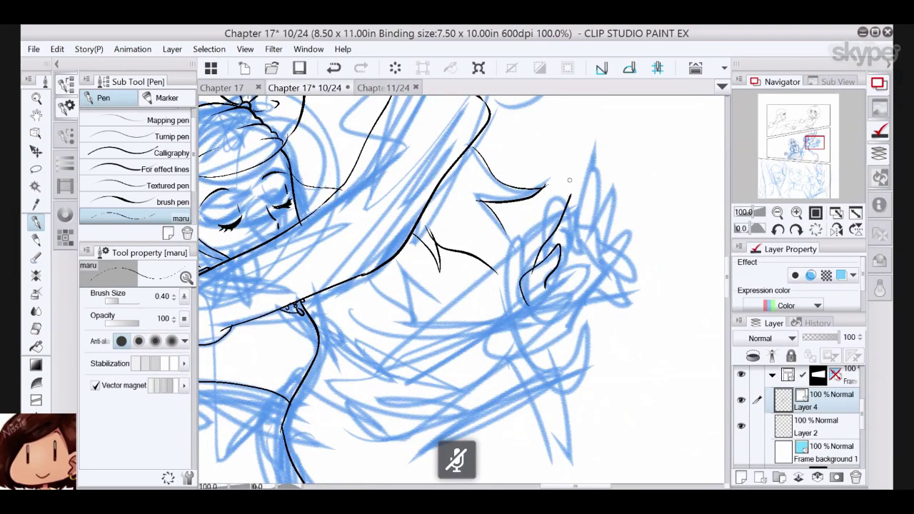
left_click(333, 68)
mouse_move(533, 273)
left_mouse_down()
mouse_move(559, 205)
mouse_move(572, 200)
mouse_move(553, 237)
mouse_move(605, 201)
mouse_move(574, 244)
mouse_move(592, 228)
mouse_move(606, 235)
mouse_move(586, 255)
mouse_move(615, 243)
mouse_move(589, 269)
mouse_move(579, 311)
mouse_move(547, 328)
left_mouse_up()
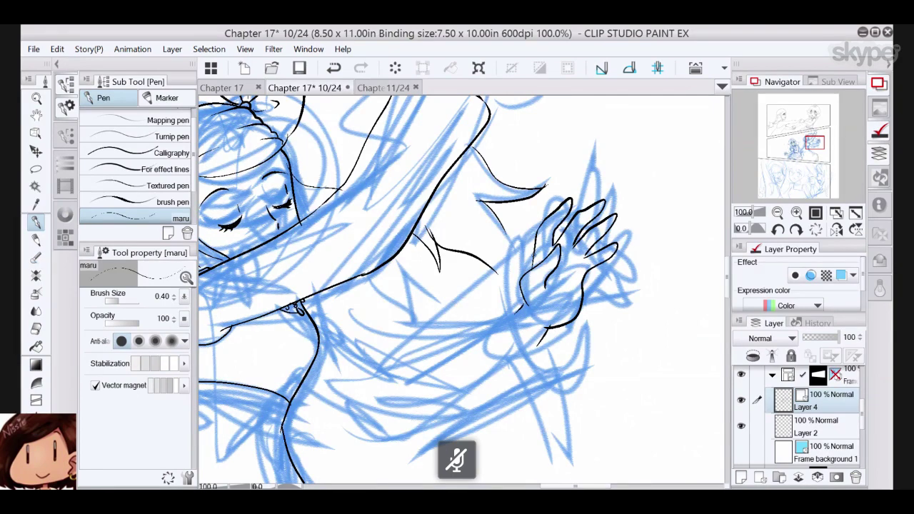
mouse_move(535, 246)
left_mouse_down()
mouse_move(529, 354)
mouse_move(575, 336)
left_mouse_up()
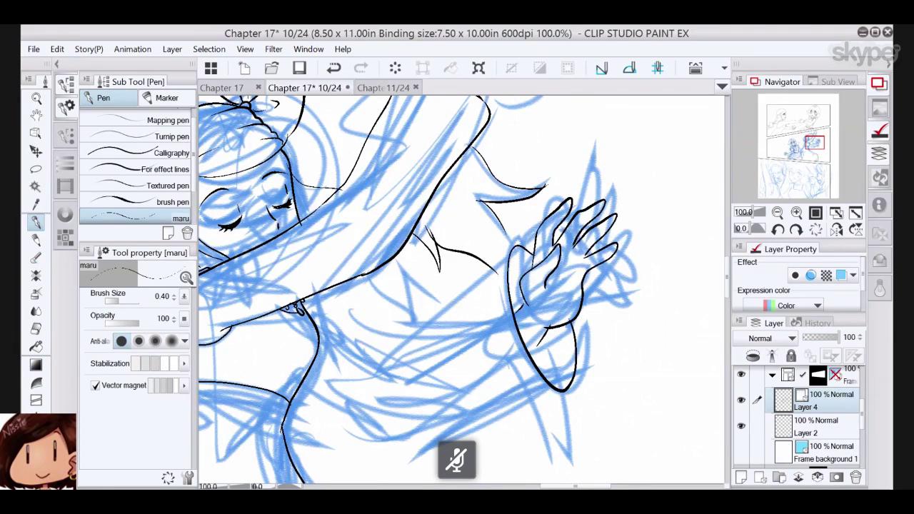
left_click_drag(500, 322, 530, 291)
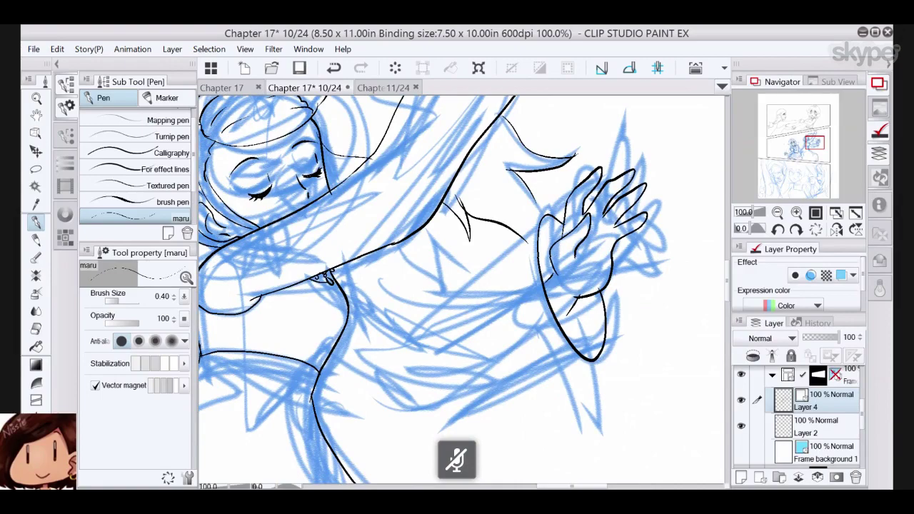
- Ink the outstretched sleeve's straight upper edge and pull the lower tip of the cuff inward with Pinch vector line
left_click_drag(437, 311, 541, 226)
left_click_drag(457, 321, 465, 238)
key("y")
left_click(140, 300)
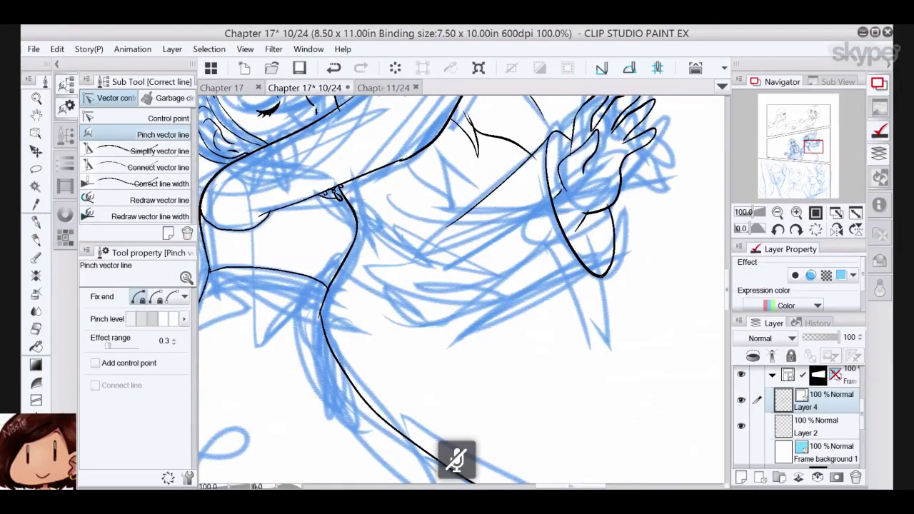
left_click(334, 67)
left_click(174, 320)
left_click_drag(601, 277, 590, 252)
- Ink the sleeve's long curved lower edge from the cuff to the torso and its short upper edge from the underarm
key("p")
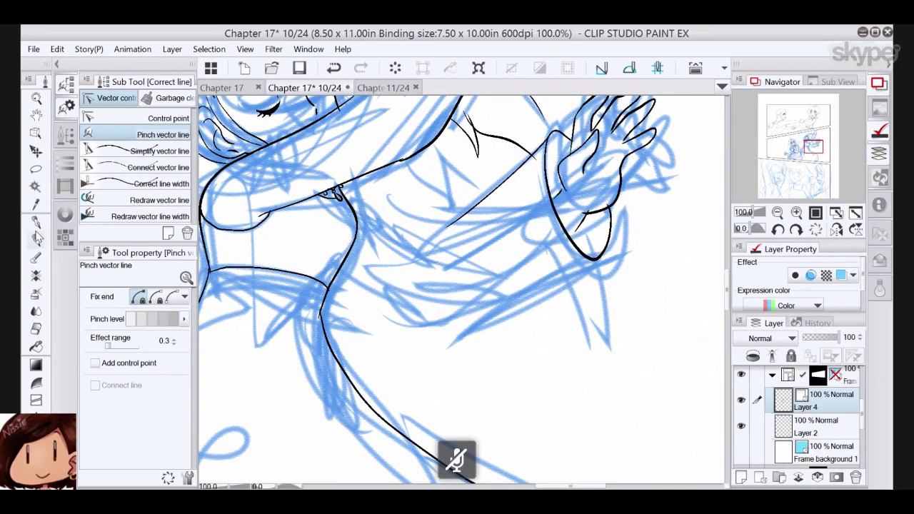
key("p")
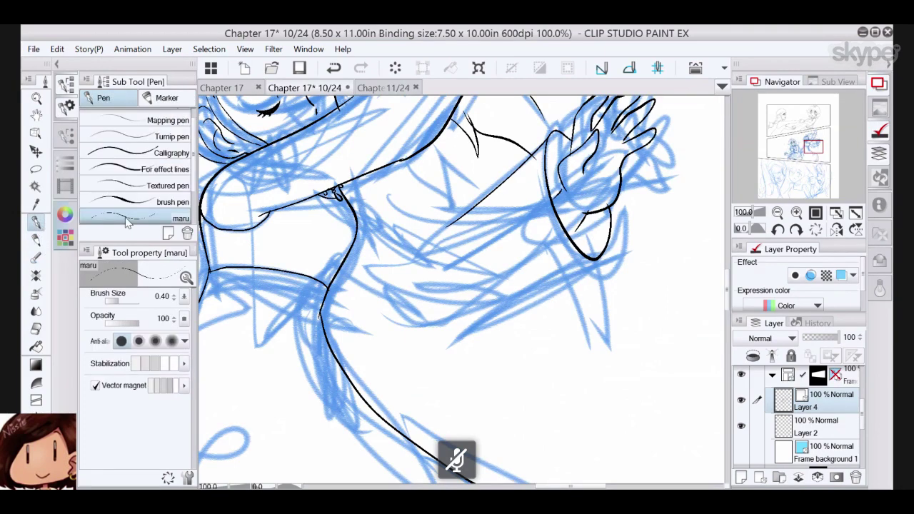
mouse_move(592, 260)
left_mouse_down()
mouse_move(457, 311)
mouse_move(385, 308)
mouse_move(335, 281)
left_mouse_up()
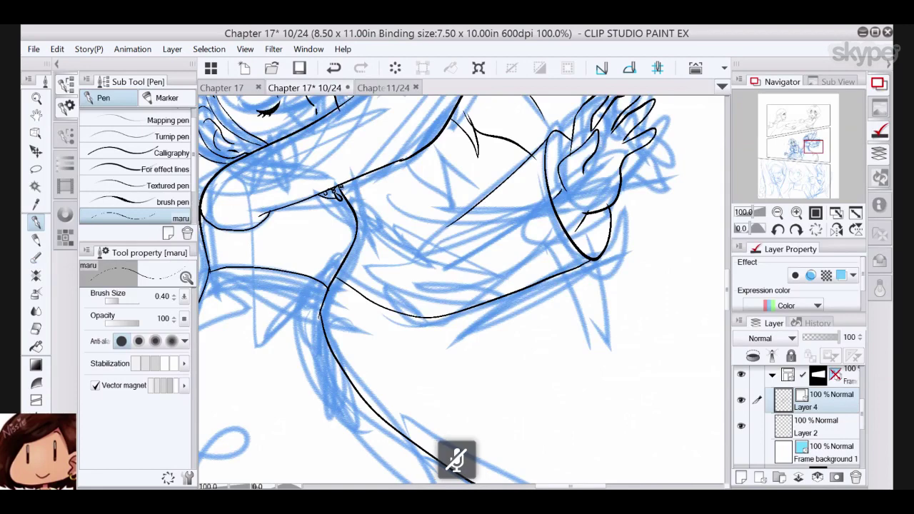
left_click_drag(341, 187, 420, 250)
- Pinch the short underarm edge to meet the sleeve's upper line and pull the long lower edge upward for a slimmer sleeve
left_click(36, 470)
left_click(155, 297)
left_click_drag(426, 245, 431, 239)
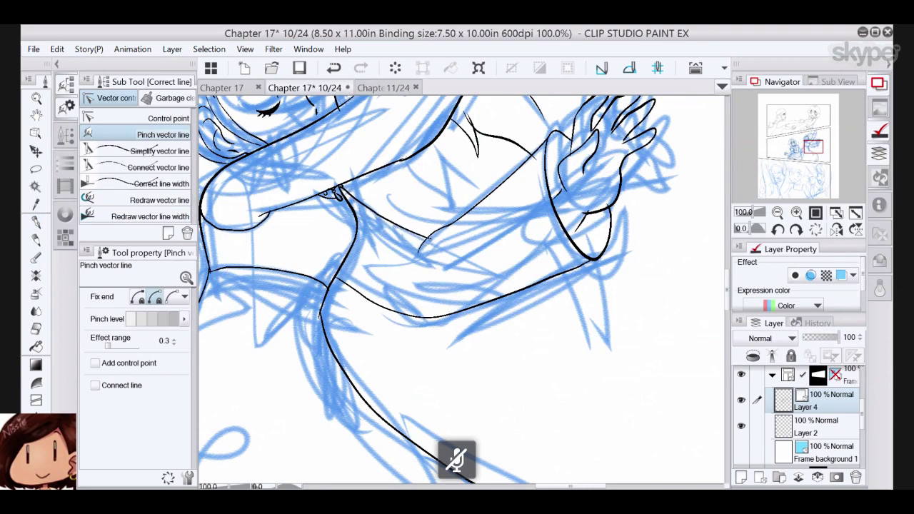
left_click_drag(369, 297, 366, 272)
left_click_drag(473, 296, 474, 291)
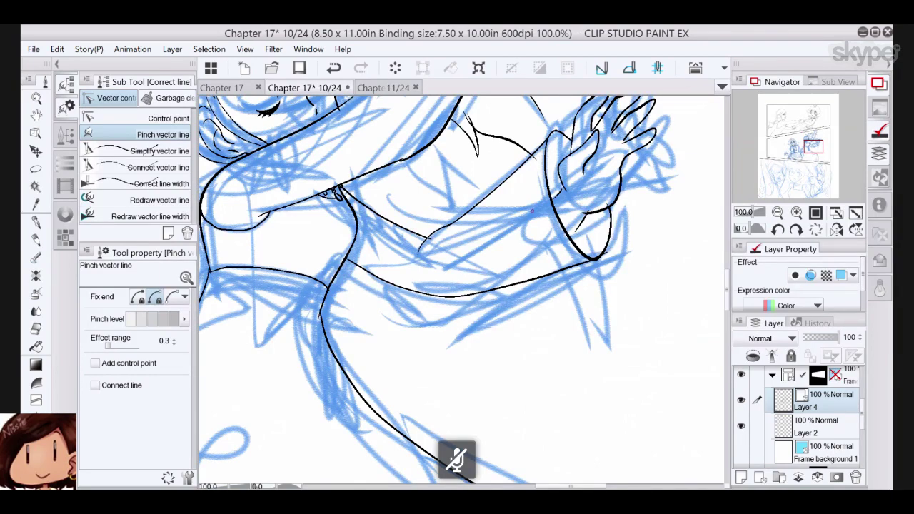
mouse_move(532, 211)
left_mouse_down()
mouse_move(544, 264)
mouse_move(593, 354)
mouse_move(607, 340)
left_mouse_up()
left_click(36, 239)
left_click(36, 221)
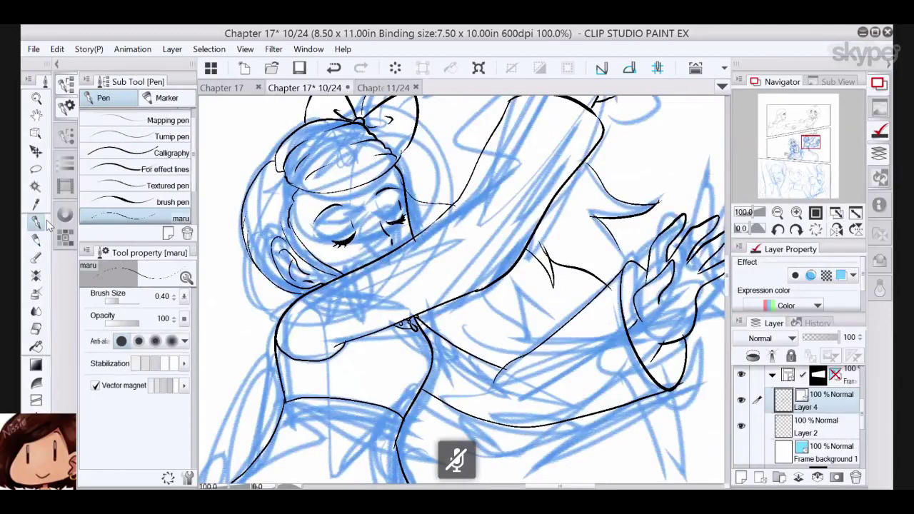
mouse_move(465, 235)
left_mouse_down()
mouse_move(475, 306)
mouse_move(427, 333)
mouse_move(415, 299)
mouse_move(463, 289)
left_mouse_up()
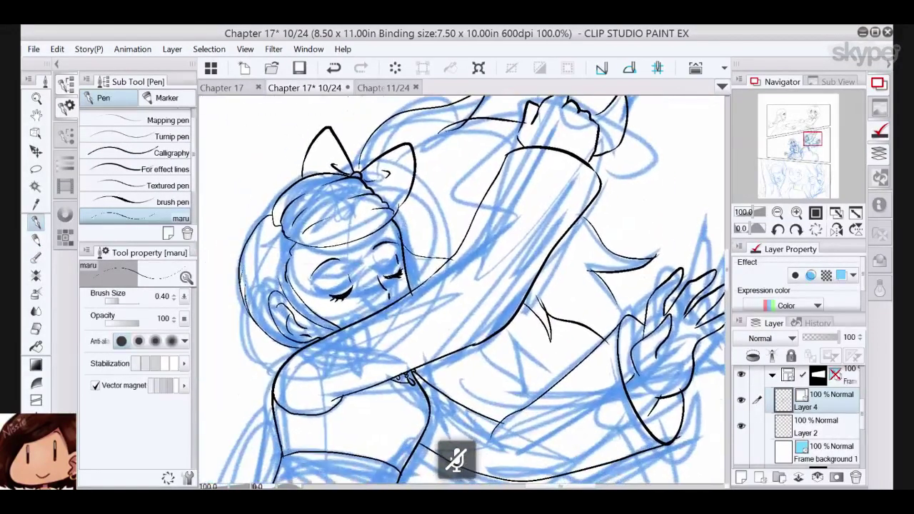
left_click_drag(362, 295, 362, 294)
left_click(334, 70)
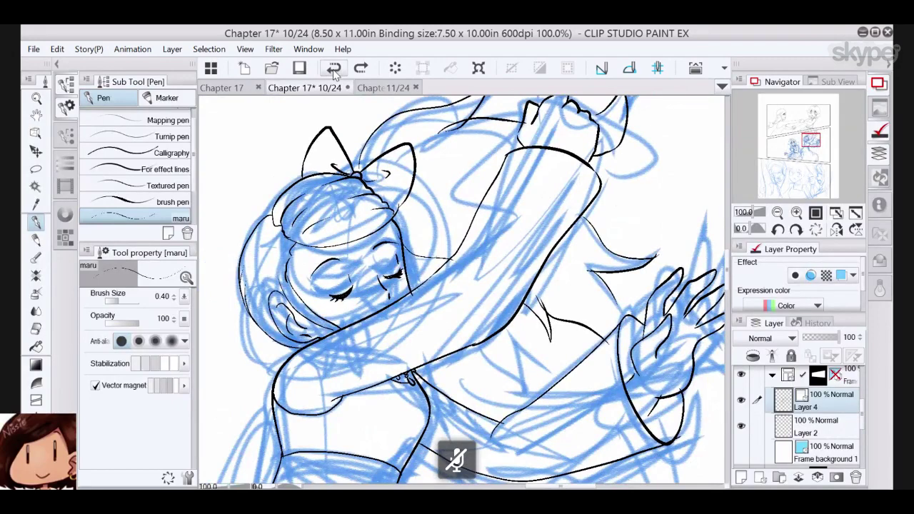
left_click_drag(462, 289, 429, 242)
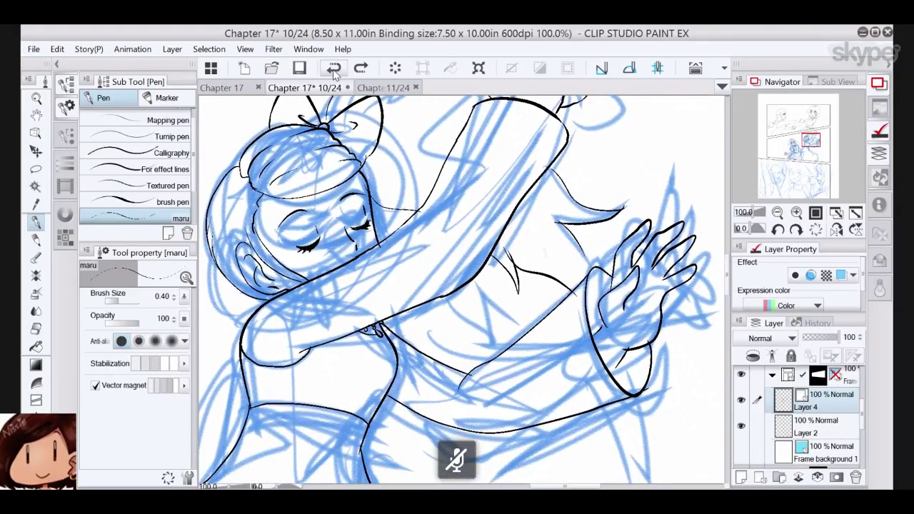
- Ink a six-pointed shape with curved sides beside the first figure's elbow and adjust its line near the elbow
left_click_drag(462, 290, 669, 177)
mouse_move(351, 254)
left_mouse_down()
mouse_move(363, 233)
mouse_move(447, 341)
mouse_move(376, 406)
mouse_move(325, 296)
left_mouse_up()
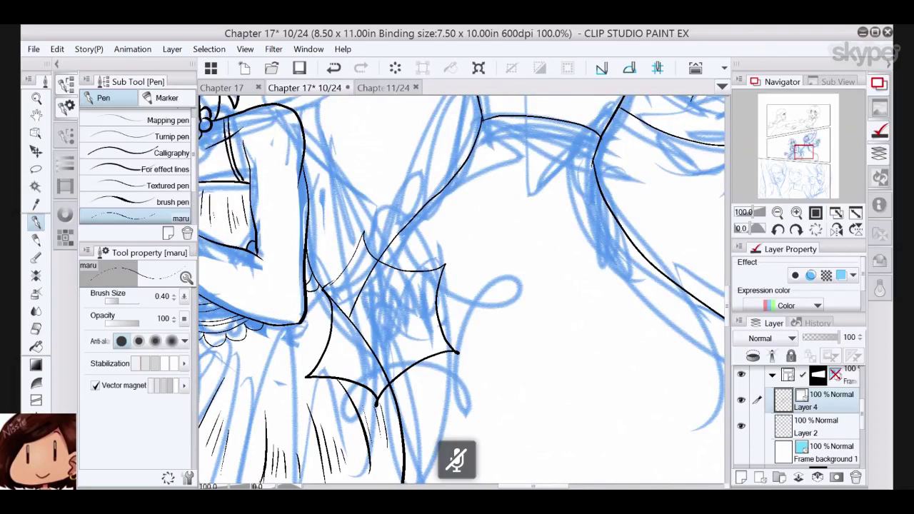
key("y")
left_click_drag(332, 285, 339, 274)
left_click(35, 135)
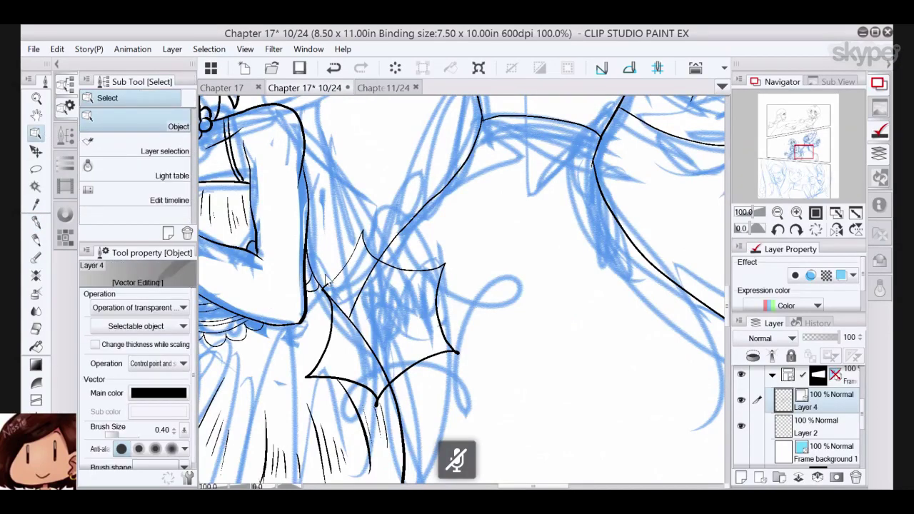
left_click(349, 259)
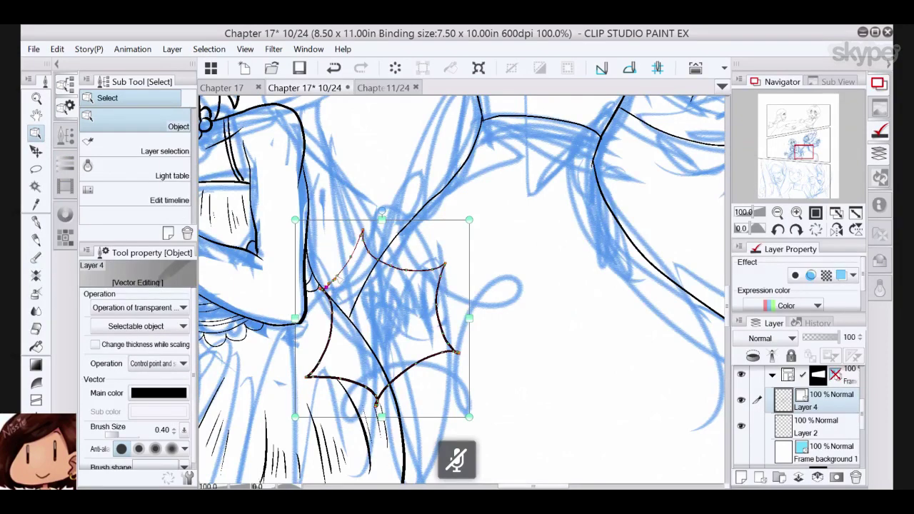
mouse_move(339, 278)
left_mouse_down()
mouse_move(317, 285)
mouse_move(252, 367)
mouse_move(349, 281)
left_mouse_up()
- Erase the skirt and body outlines crossing the inside of the six-pointed shape and trim its overshooting tips
key("e")
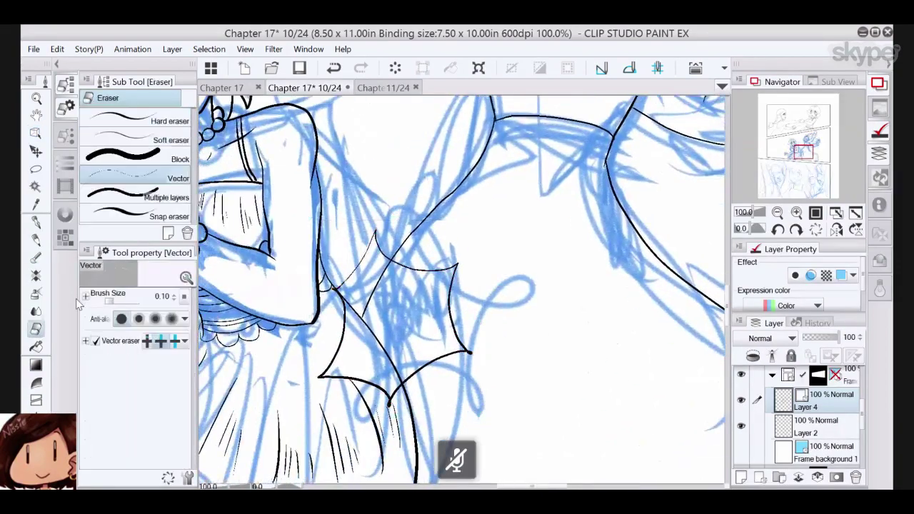
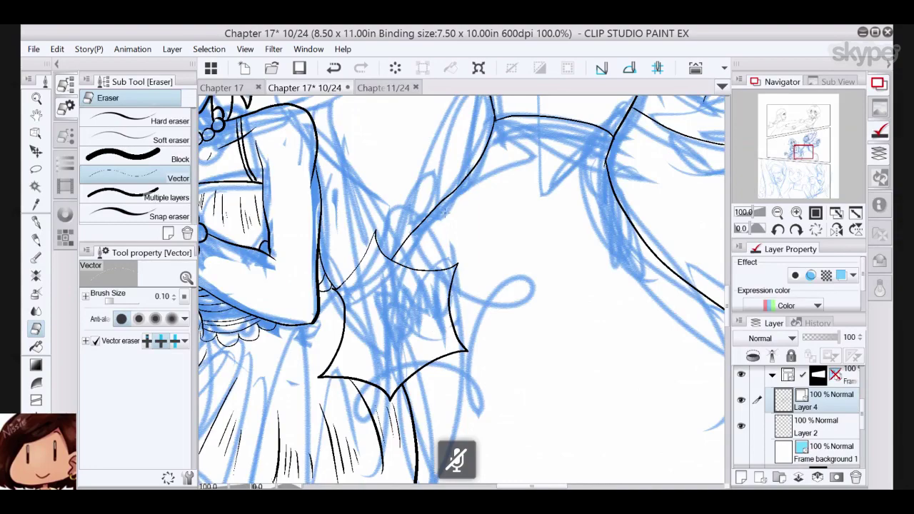
left_click_drag(445, 212, 381, 313)
left_click_drag(571, 313, 513, 313)
- Ink a short crease from the thumb across the palm of the second figure's open hand
scroll(462, 290, "down", 4)
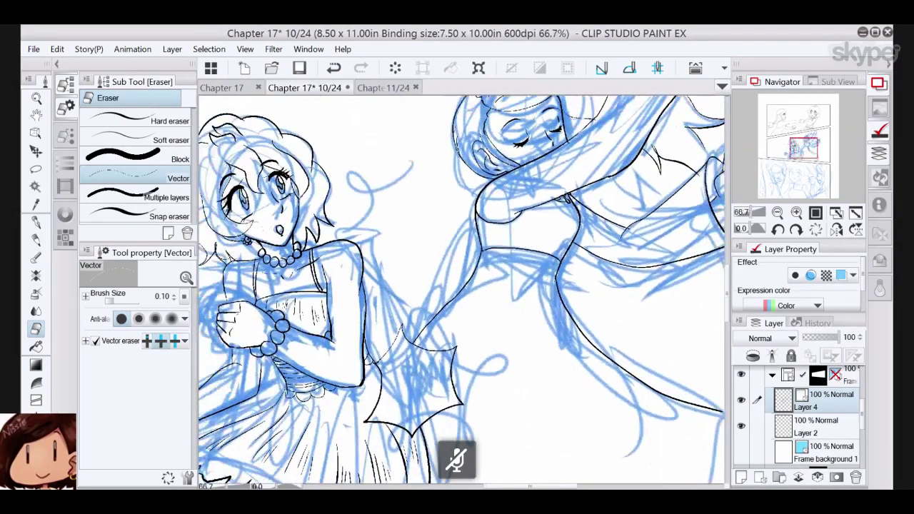
left_click_drag(634, 161, 539, 152)
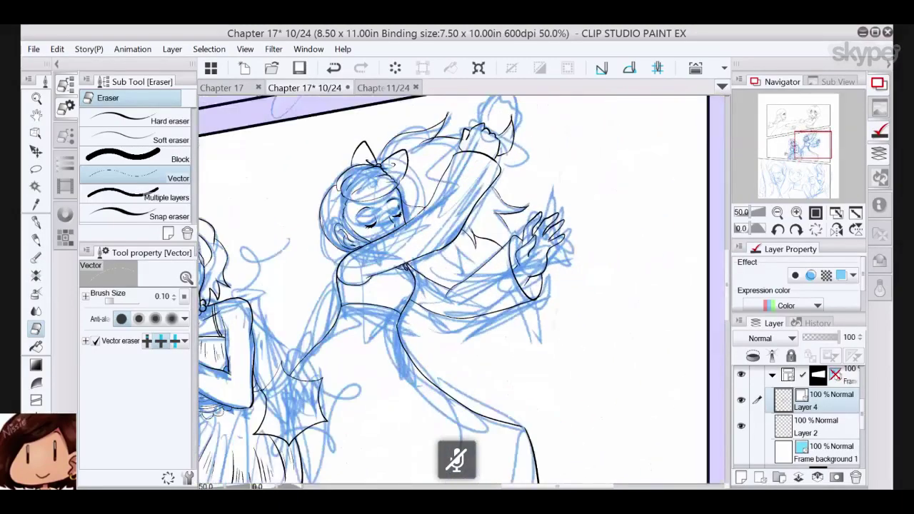
scroll(515, 236, "up", 4)
left_click(38, 220)
mouse_move(493, 240)
left_mouse_down()
mouse_move(523, 248)
mouse_move(504, 256)
mouse_move(516, 259)
left_mouse_up()
key("ctrl+z")
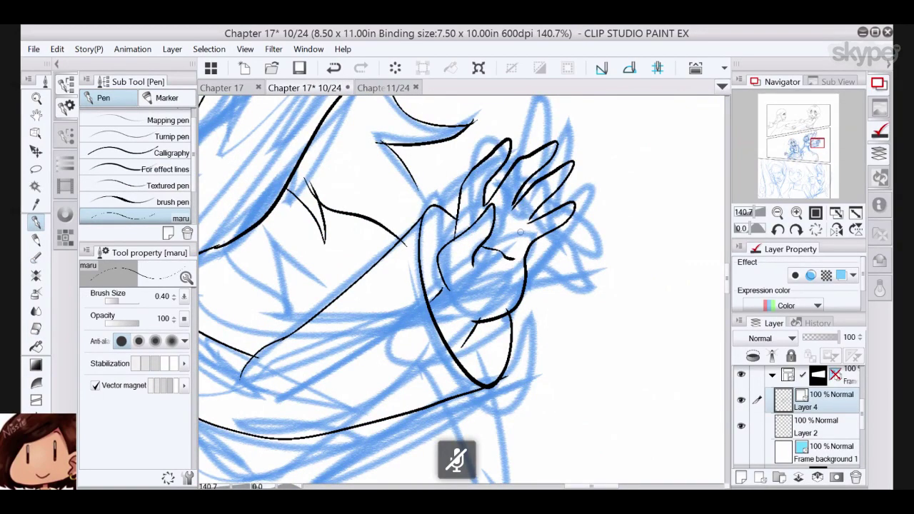
scroll(521, 232, "down", 1)
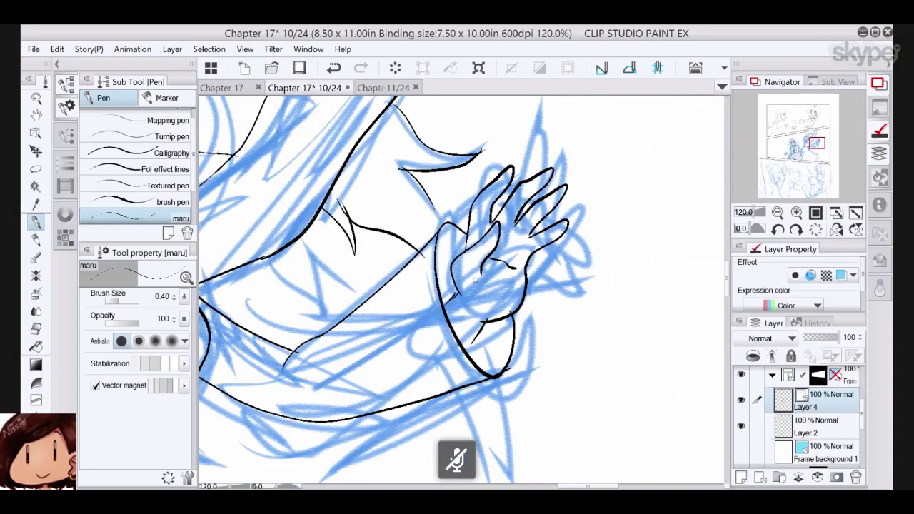
- Ink long fold lines just inside both edges of the second figure's raised sleeve
mouse_move(475, 280)
left_mouse_down()
mouse_move(497, 281)
mouse_move(539, 368)
mouse_move(584, 375)
mouse_move(667, 416)
mouse_move(687, 403)
left_mouse_up()
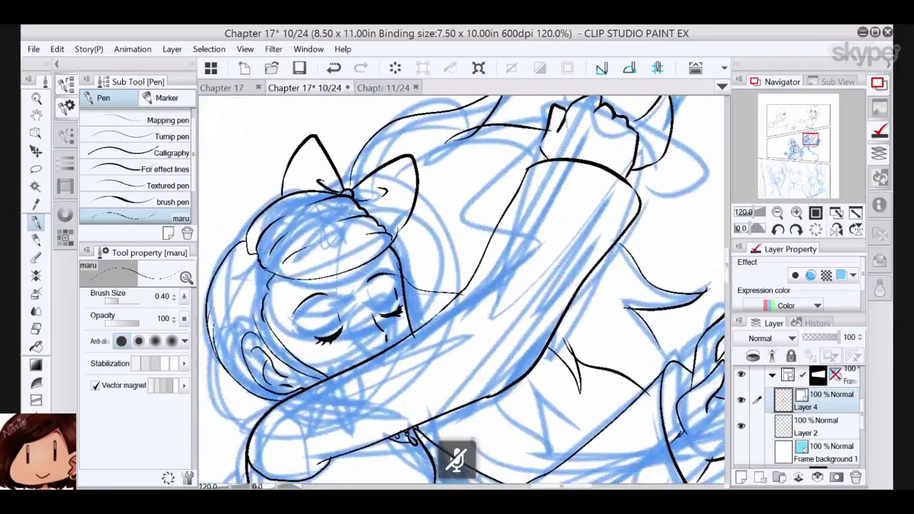
mouse_move(547, 158)
left_mouse_down()
mouse_move(514, 247)
mouse_move(433, 325)
left_mouse_up()
mouse_move(622, 183)
left_mouse_down()
mouse_move(601, 194)
mouse_move(527, 370)
mouse_move(473, 386)
mouse_move(452, 307)
mouse_move(372, 207)
left_mouse_up()
- Ink two fold lines on the outstretched sleeve, running from the cuff toward the elbow and the lower edge
mouse_move(561, 270)
left_mouse_down()
mouse_move(428, 330)
mouse_move(424, 318)
left_mouse_up()
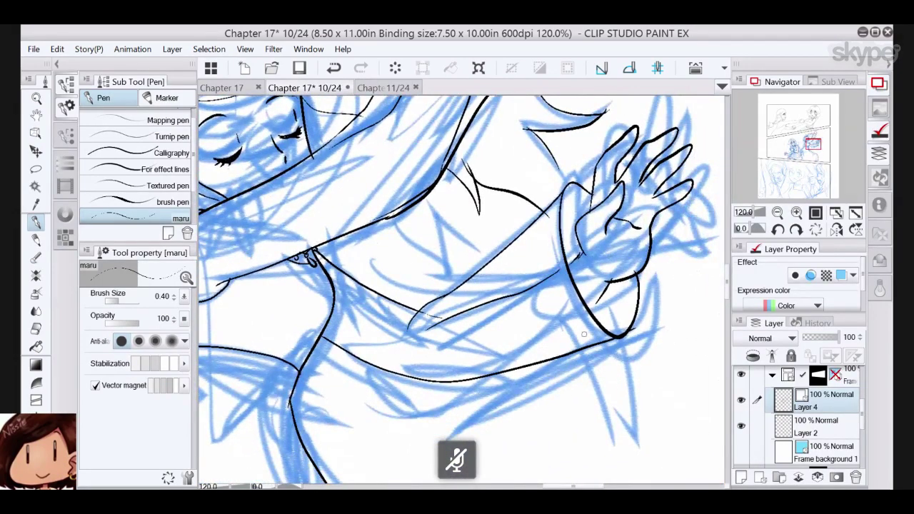
left_click_drag(586, 313, 495, 374)
left_click_drag(543, 307, 534, 315)
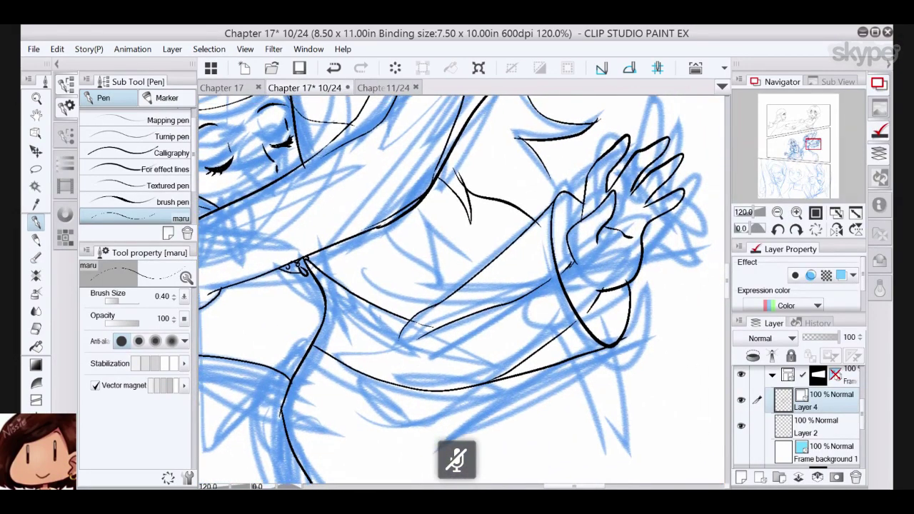
- Show the panel's frame background layer so the blue sketch is hidden behind the inked lines
left_click_drag(559, 241, 608, 228)
scroll(548, 281, "down", 4)
scroll(548, 282, "down", 1)
scroll(608, 228, "down", 1)
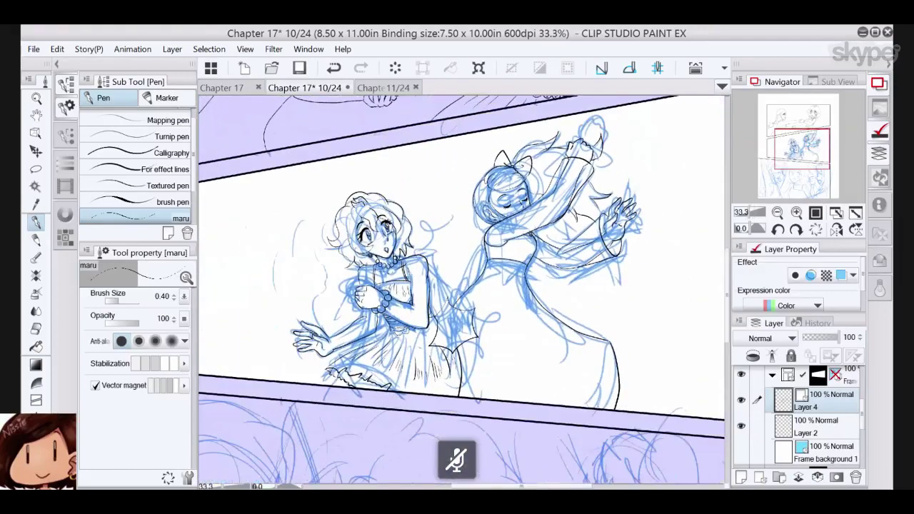
left_click(742, 452)
left_click_drag(500, 265, 508, 317)
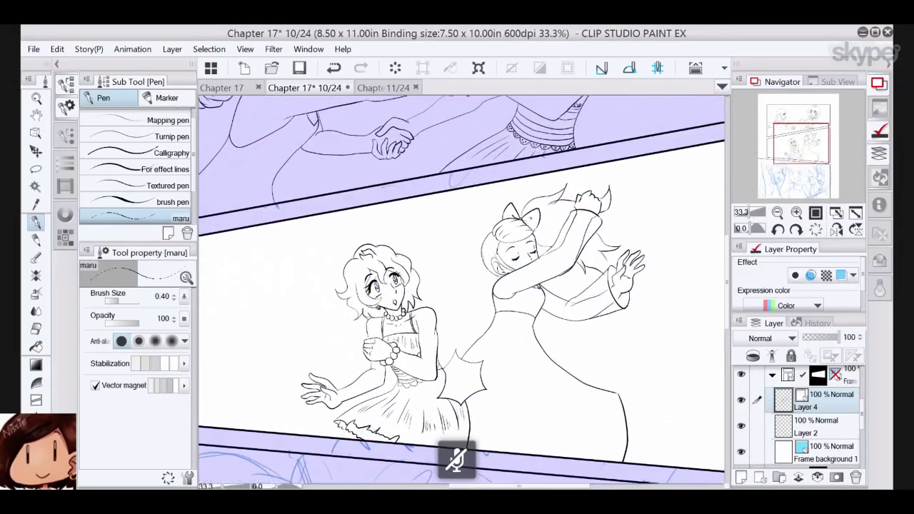
- Trim the overshooting end of the hair line at the outstretched sleeve's upper edge with the vector eraser
left_click(35, 328)
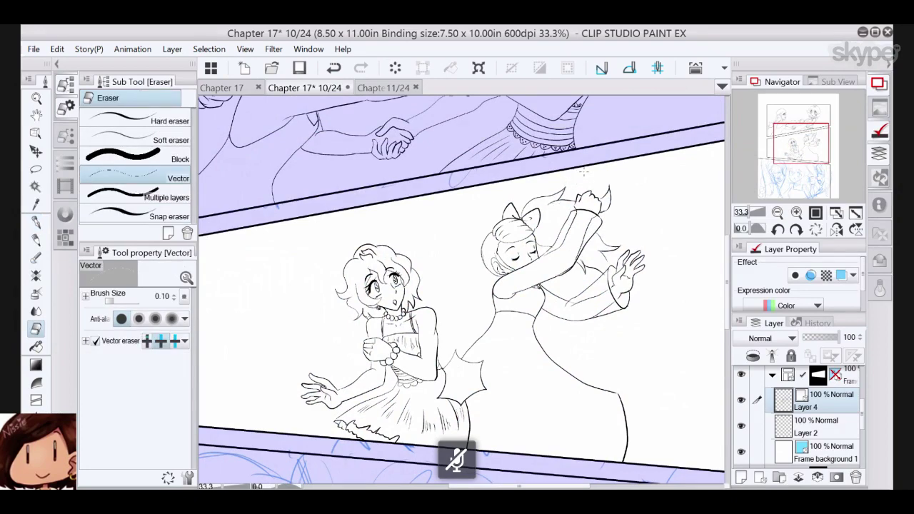
left_click_drag(584, 172, 550, 195)
scroll(606, 285, "up", 4)
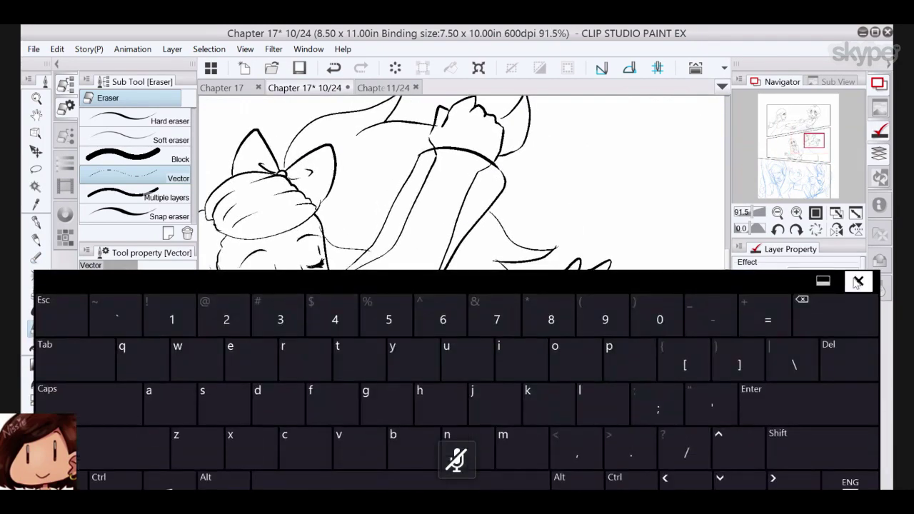
left_click(861, 282)
left_click_drag(515, 325, 511, 333)
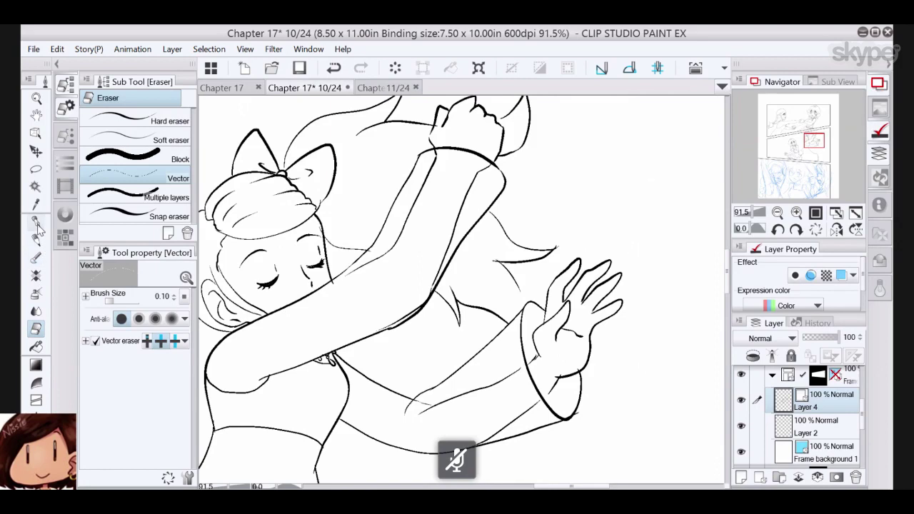
- Ink a curved hair strand beside the second figure's face, from the fringe down to the raised arm
left_click(36, 222)
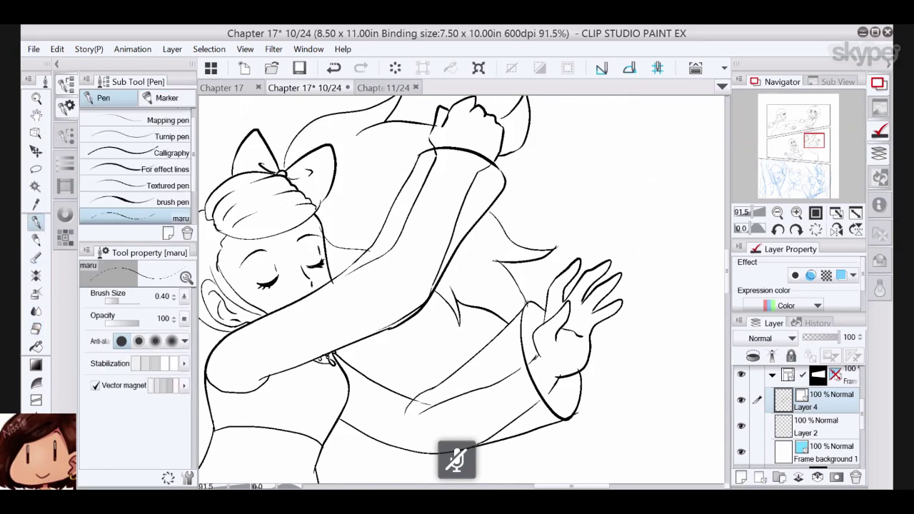
left_click_drag(551, 175, 635, 159)
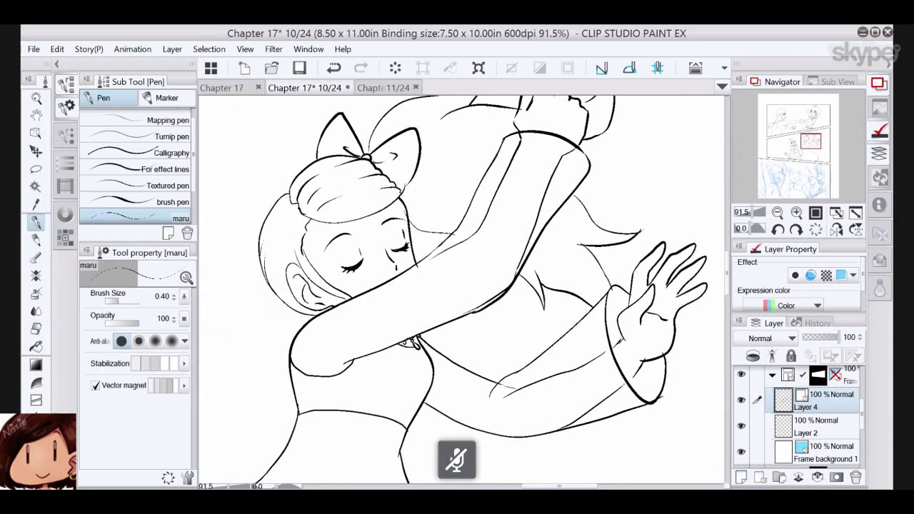
left_click(37, 328)
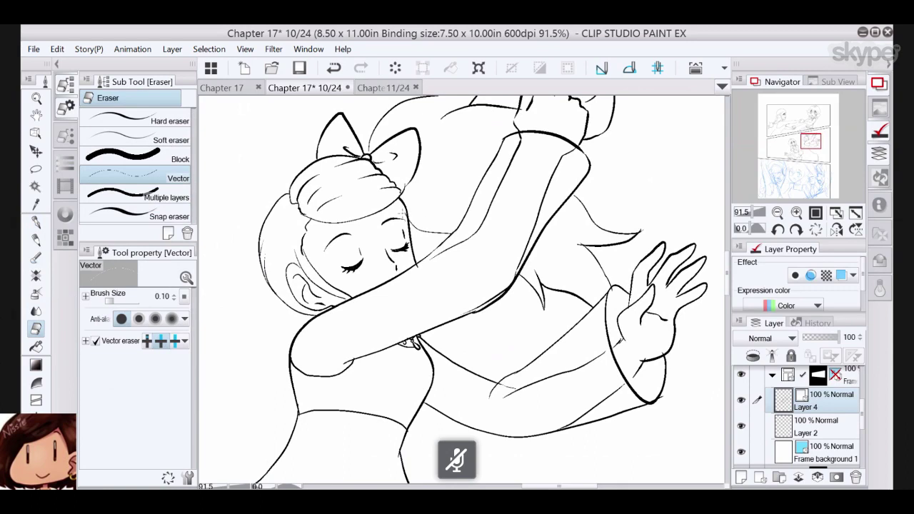
left_click(36, 222)
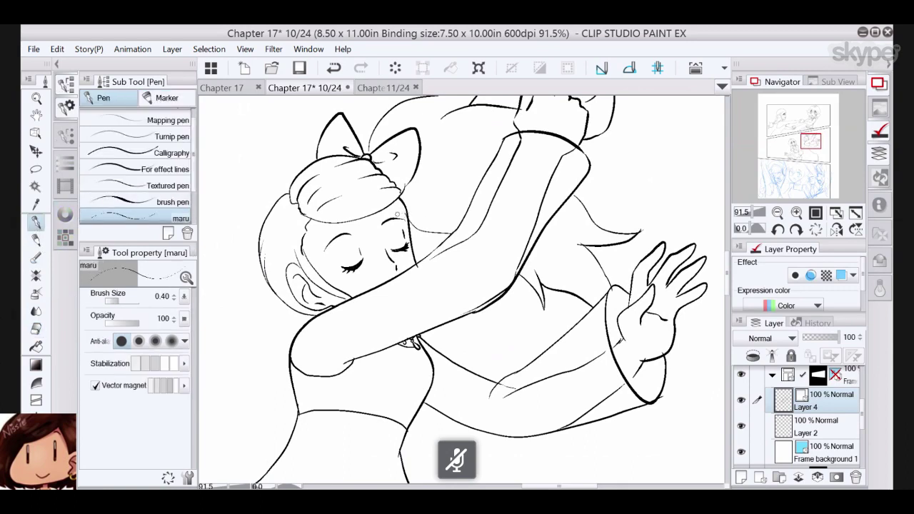
mouse_move(388, 206)
left_mouse_down()
mouse_move(411, 220)
mouse_move(424, 260)
left_mouse_up()
left_click(36, 329)
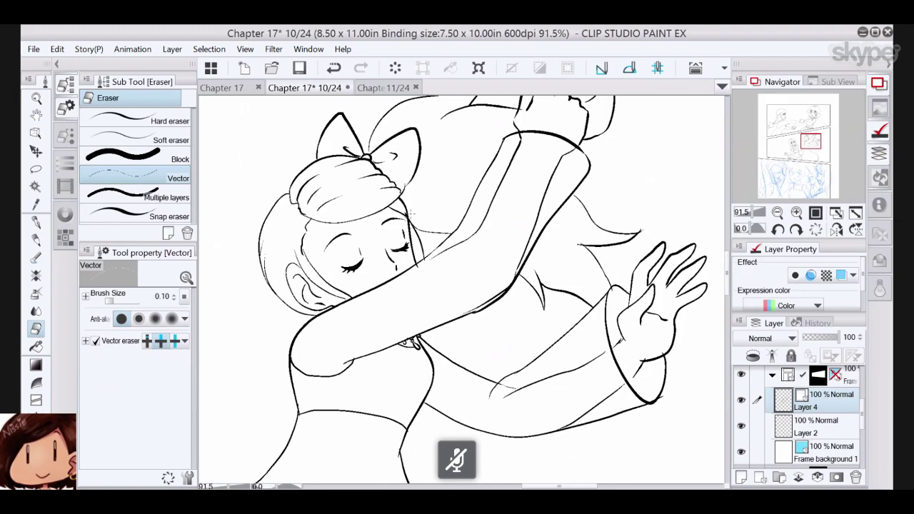
left_click(36, 222)
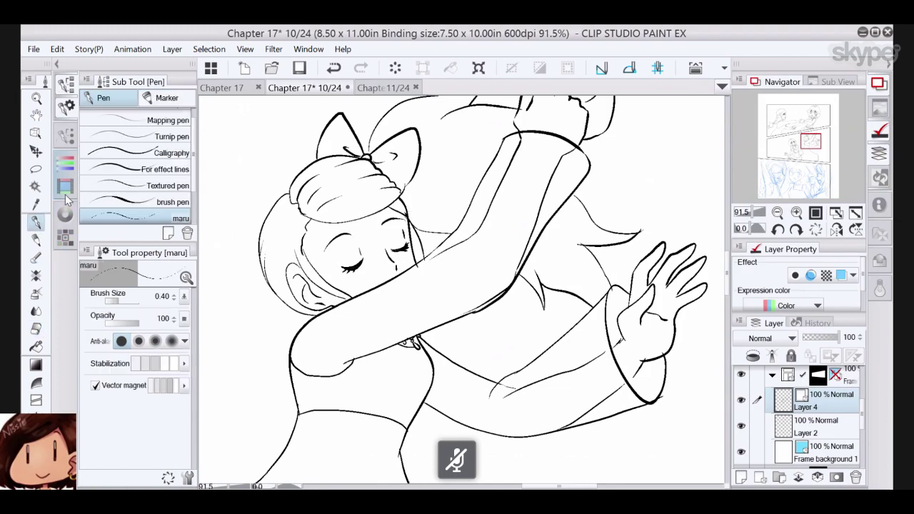
- Thicken and extend the lash lines of the second figure's closed eyes with the maru pen
scroll(400, 286, "up", 5)
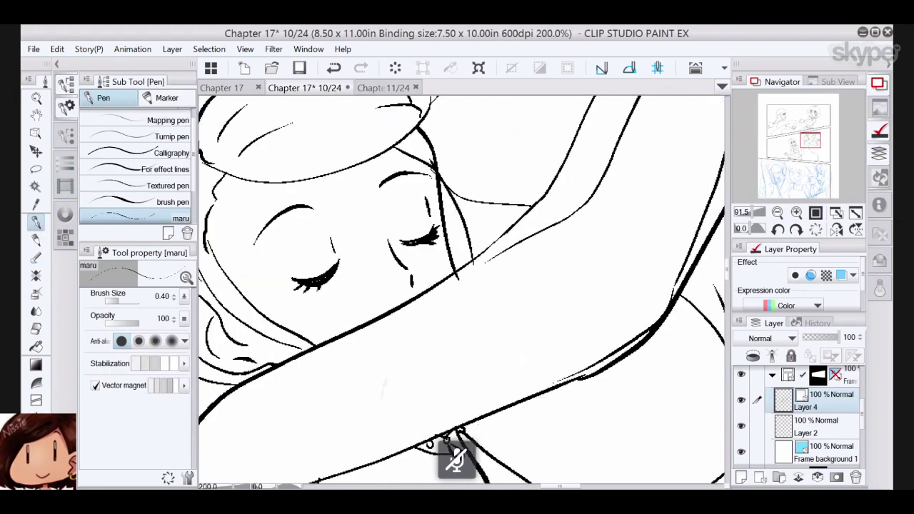
mouse_move(308, 241)
left_mouse_down()
mouse_move(282, 262)
mouse_move(298, 259)
left_mouse_up()
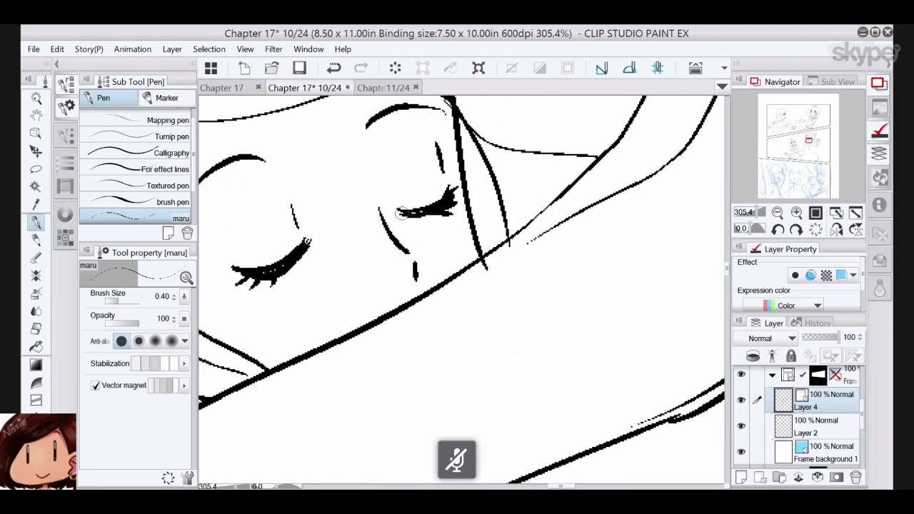
mouse_move(390, 214)
left_mouse_down()
mouse_move(425, 208)
mouse_move(395, 215)
left_mouse_up()
left_click_drag(446, 203, 428, 213)
- Doodle a small chibi with spiky hair, an open mouth, raised hands and feet in the empty space beside the second figure's head
scroll(441, 175, "down", 5)
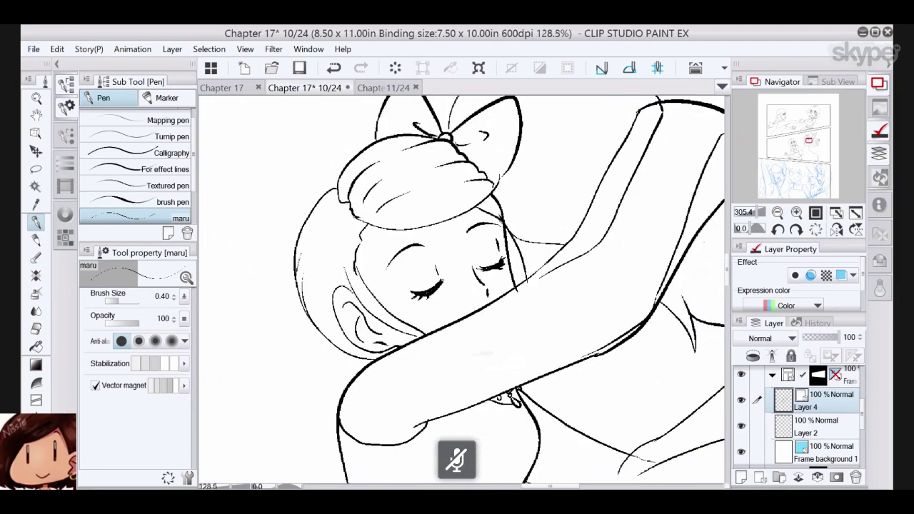
mouse_move(265, 193)
left_mouse_down()
mouse_move(299, 183)
mouse_move(299, 214)
mouse_move(251, 222)
mouse_move(234, 203)
left_mouse_up()
mouse_move(269, 172)
left_mouse_down()
mouse_move(253, 190)
mouse_move(247, 177)
mouse_move(281, 176)
mouse_move(287, 186)
mouse_move(294, 163)
left_mouse_up()
mouse_move(261, 135)
left_mouse_down()
mouse_move(236, 142)
mouse_move(203, 187)
mouse_move(213, 220)
mouse_move(224, 227)
mouse_move(274, 128)
mouse_move(300, 143)
mouse_move(323, 218)
left_mouse_up()
mouse_move(249, 213)
left_mouse_down()
mouse_move(247, 240)
mouse_move(259, 238)
left_mouse_up()
mouse_move(287, 207)
left_mouse_down()
mouse_move(291, 238)
mouse_move(225, 248)
mouse_move(307, 247)
mouse_move(303, 224)
left_mouse_up()
left_click(334, 68)
left_click(334, 68)
mouse_move(253, 237)
left_mouse_down()
mouse_move(240, 265)
mouse_move(306, 268)
mouse_move(293, 227)
left_mouse_up()
left_click_drag(278, 285, 307, 289)
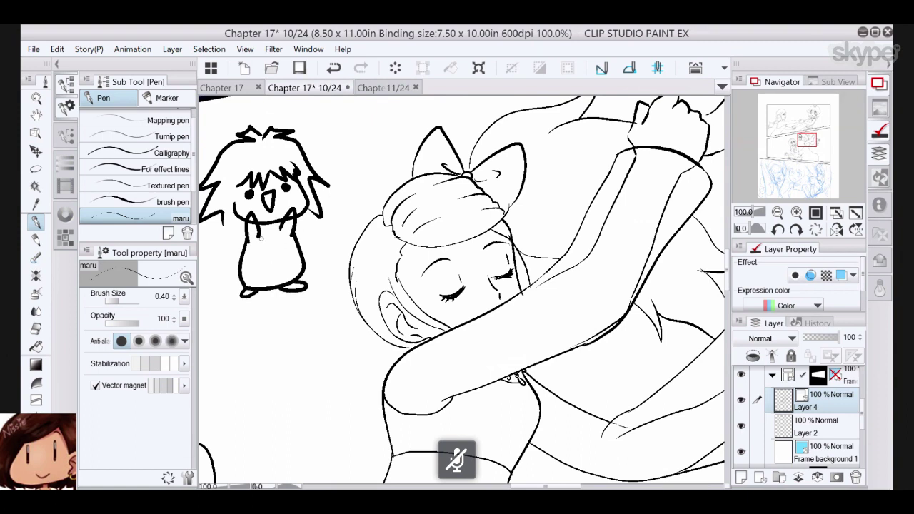
- Add horizontal stripes across the chibi's body and a long pointed hair lock down one side
mouse_move(251, 240)
left_mouse_down()
mouse_move(294, 236)
mouse_move(293, 248)
left_mouse_up()
mouse_move(243, 272)
left_mouse_down()
mouse_move(300, 261)
mouse_move(293, 273)
left_mouse_up()
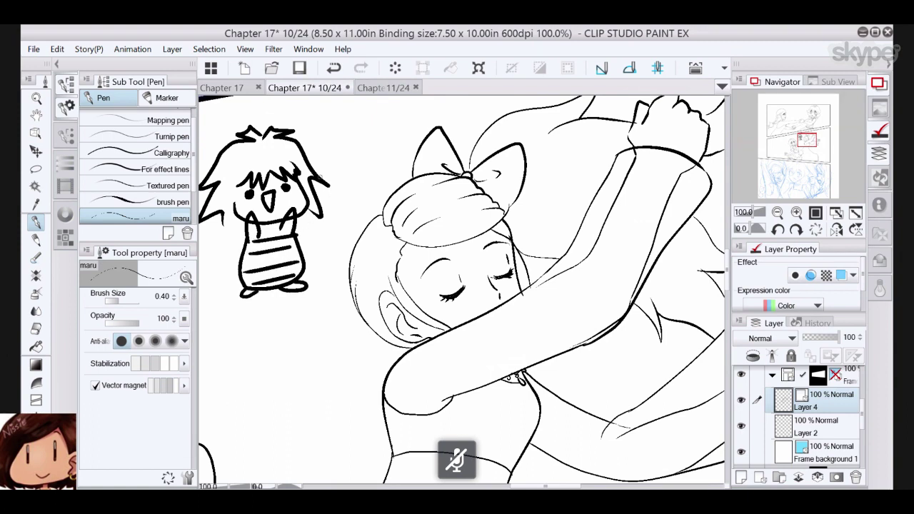
left_click_drag(222, 213, 213, 266)
left_click_drag(214, 236, 240, 269)
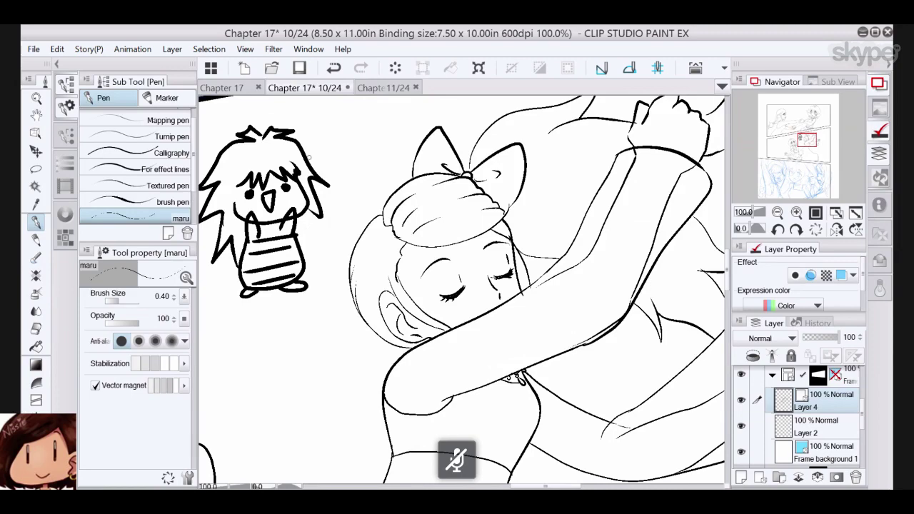
- Handwrite "Shut up!" above the chibi doodle
left_click_drag(309, 157, 371, 204)
left_click_drag(384, 143, 370, 160)
left_click_drag(392, 142, 408, 158)
left_click_drag(412, 133, 412, 160)
left_click_drag(406, 145, 418, 142)
left_click_drag(389, 184, 405, 187)
mouse_move(406, 175)
left_mouse_down()
mouse_move(405, 203)
mouse_move(407, 190)
left_mouse_up()
left_click_drag(421, 165, 420, 184)
left_click(422, 190)
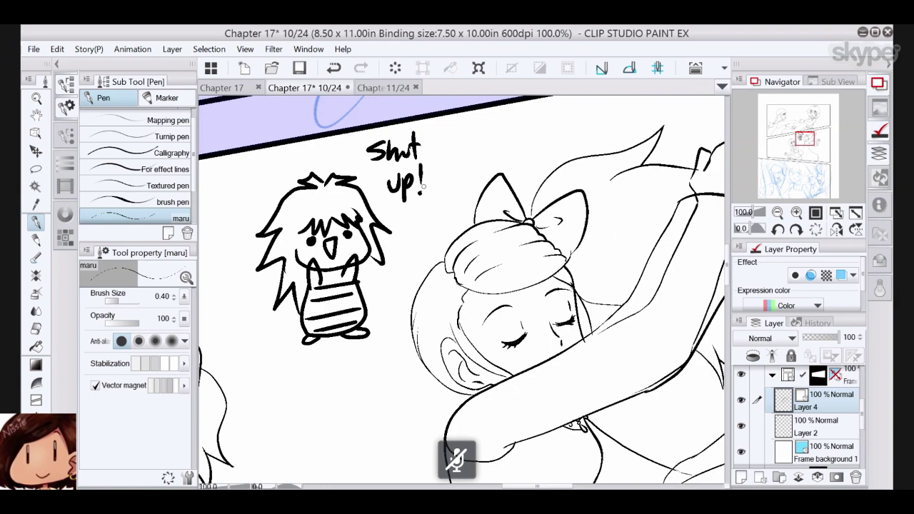
- Select the chibi doodle and its handwritten caption with a freehand lasso
left_click_drag(460, 317, 492, 246)
scroll(492, 246, "down", 4)
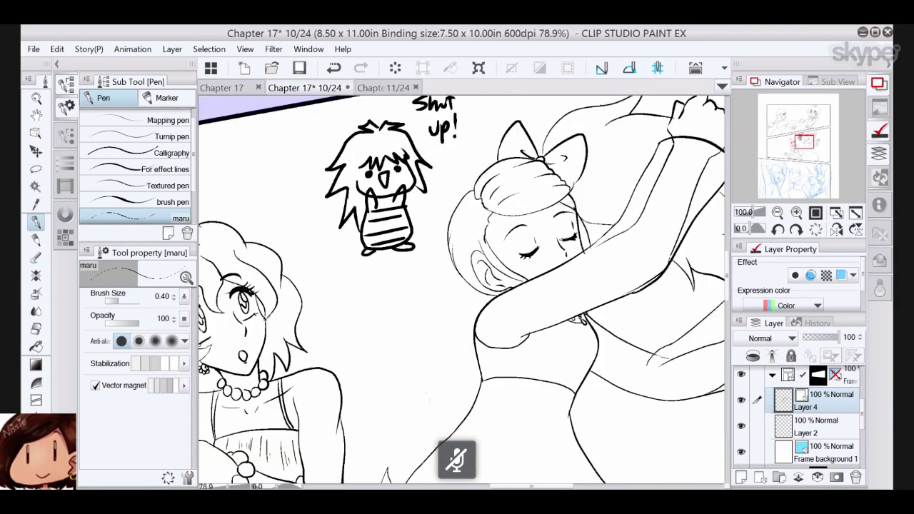
scroll(495, 275, "down", 3)
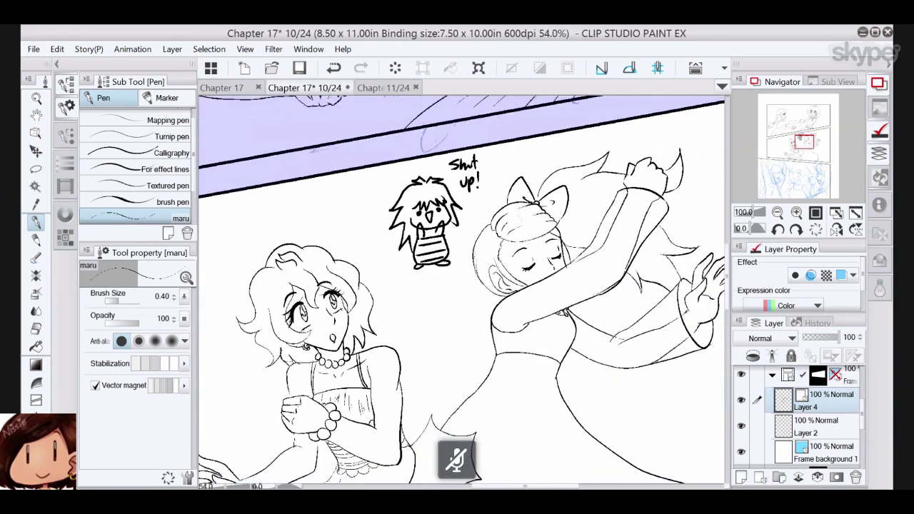
left_click_drag(494, 275, 474, 230)
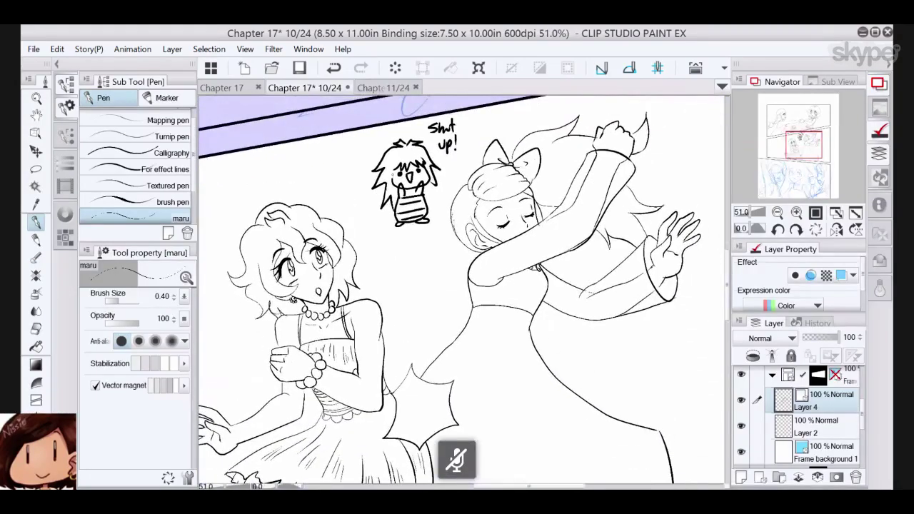
scroll(464, 286, "up", 2)
left_click(37, 169)
mouse_move(456, 162)
left_mouse_down()
mouse_move(437, 235)
mouse_move(408, 293)
mouse_move(357, 187)
mouse_move(449, 159)
left_mouse_up()
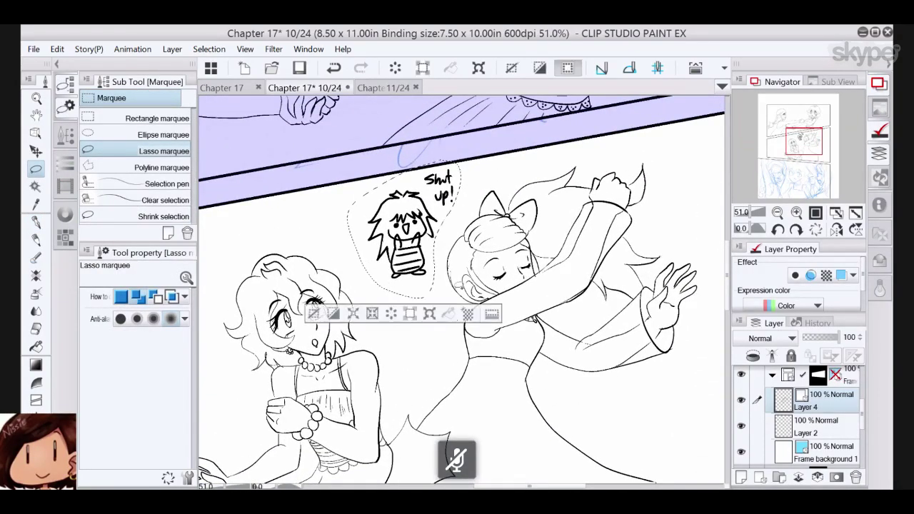
left_click(313, 314)
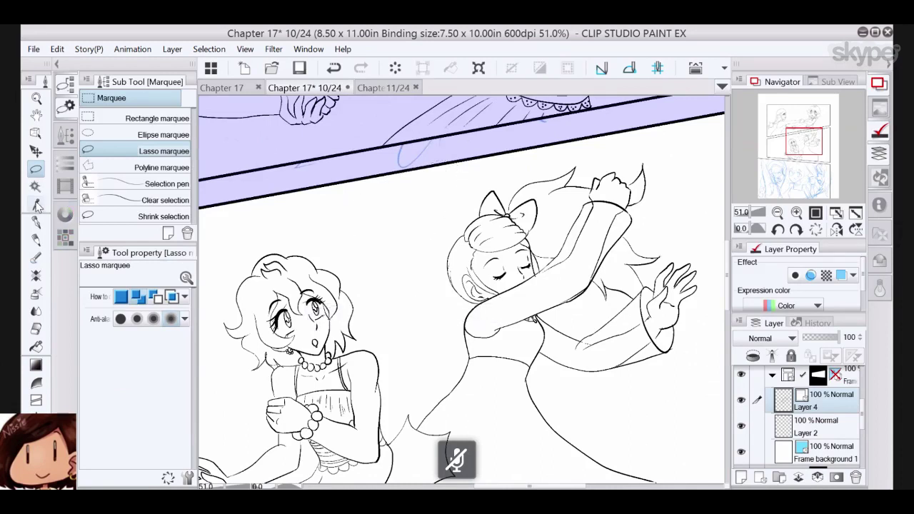
left_click(334, 68)
left_click(333, 68)
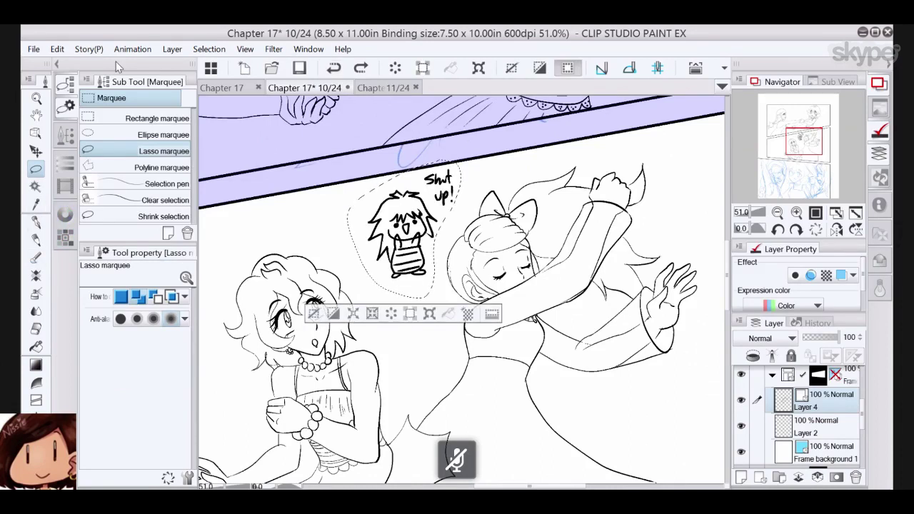
- Cut the selected doodle and caption from the comic page and paste them into a new 8.50 x 11.00 in, 600 dpi canvas
key("Delete")
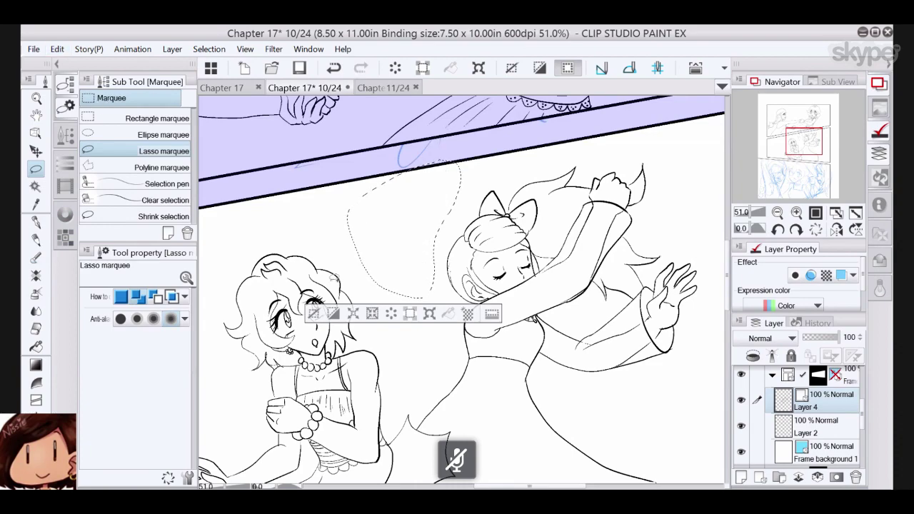
left_click(313, 314)
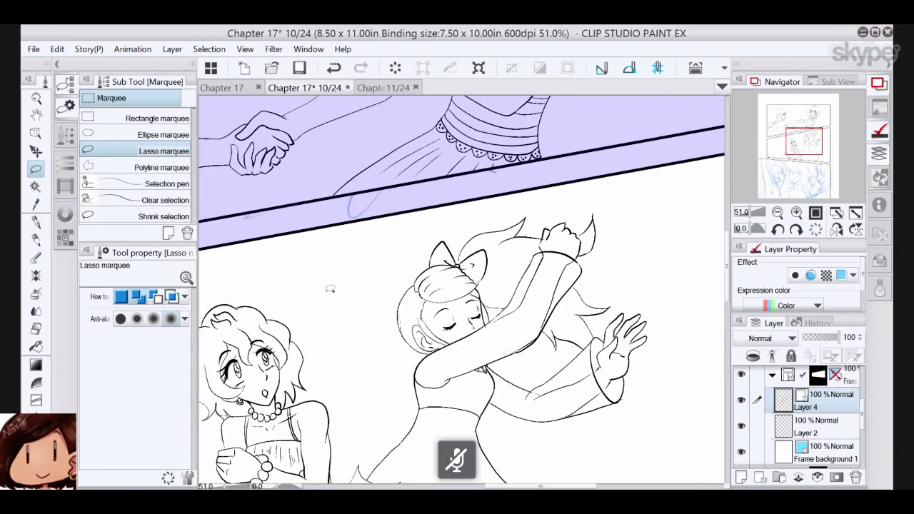
mouse_move(330, 289)
left_mouse_down()
mouse_move(337, 166)
mouse_move(277, 174)
mouse_move(307, 175)
mouse_move(312, 193)
left_mouse_up()
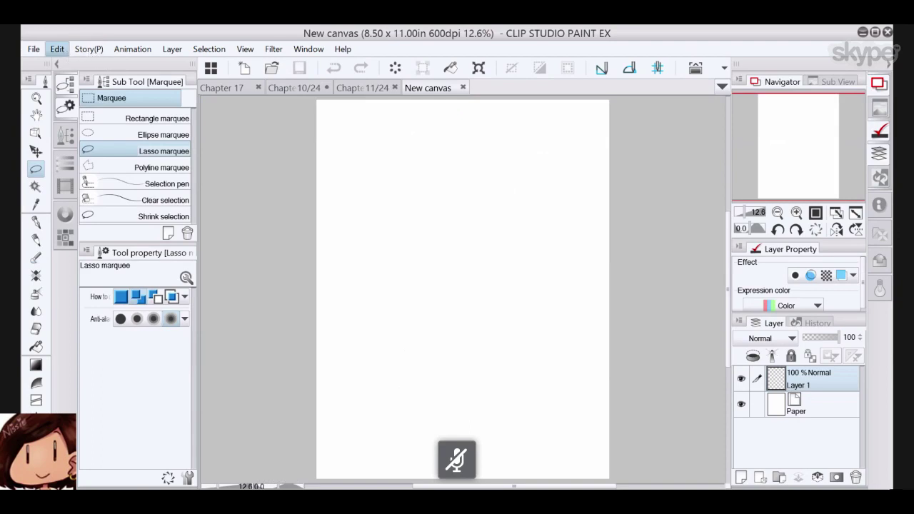
left_click(57, 48)
left_click(100, 126)
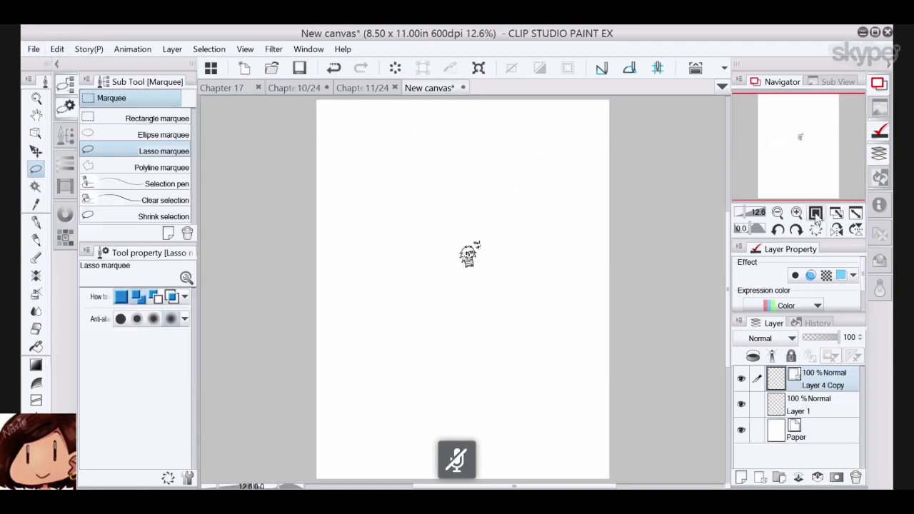
left_click(815, 213)
mouse_move(550, 143)
left_mouse_down()
mouse_move(518, 286)
mouse_move(504, 426)
left_mouse_up()
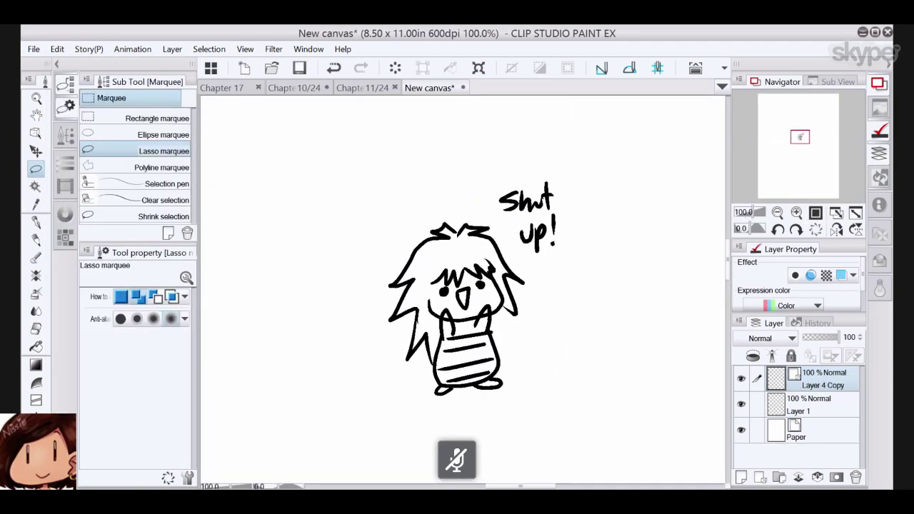
- Return to page 10 of Chapter 17 and take up the maru pen at the first figure's skirt
left_click(366, 88)
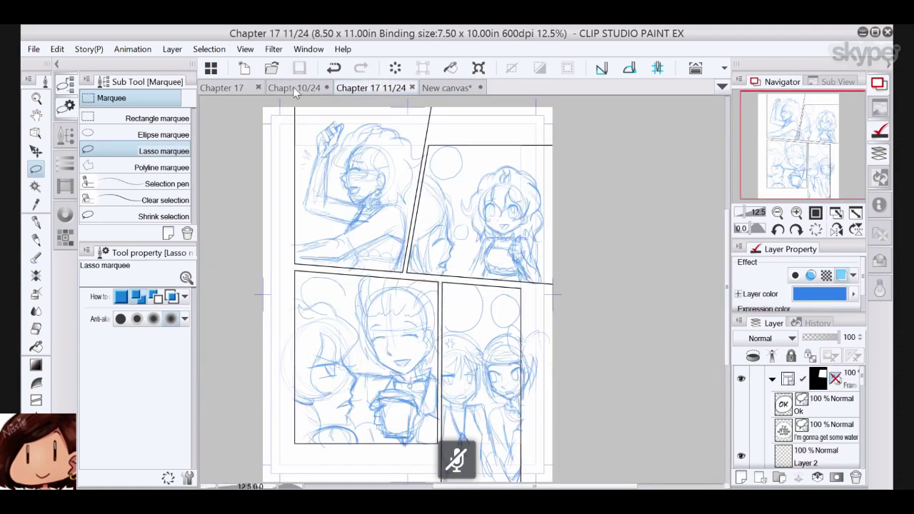
left_click(298, 87)
mouse_move(436, 221)
left_mouse_down()
mouse_move(441, 265)
mouse_move(361, 372)
mouse_move(450, 313)
mouse_move(487, 299)
mouse_move(539, 298)
mouse_move(605, 272)
mouse_move(663, 155)
mouse_move(608, 170)
left_mouse_up()
left_click(37, 223)
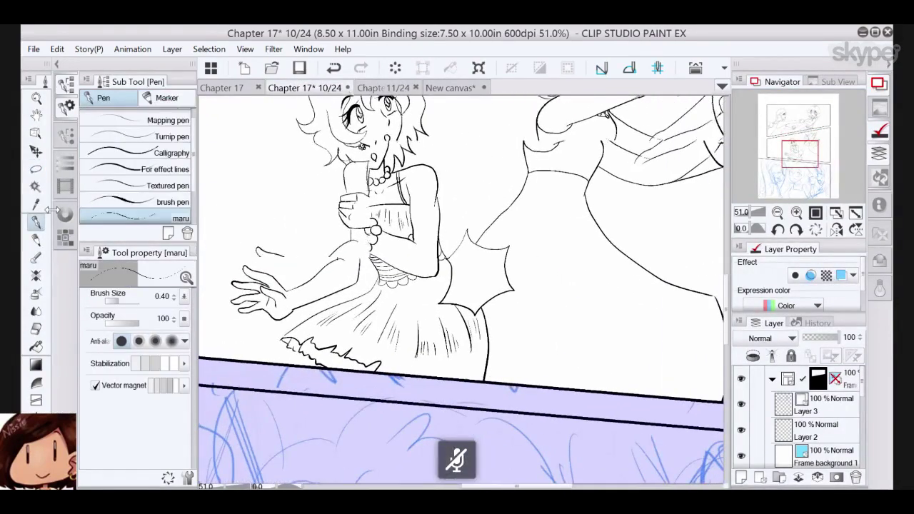
left_click_drag(339, 298, 361, 269)
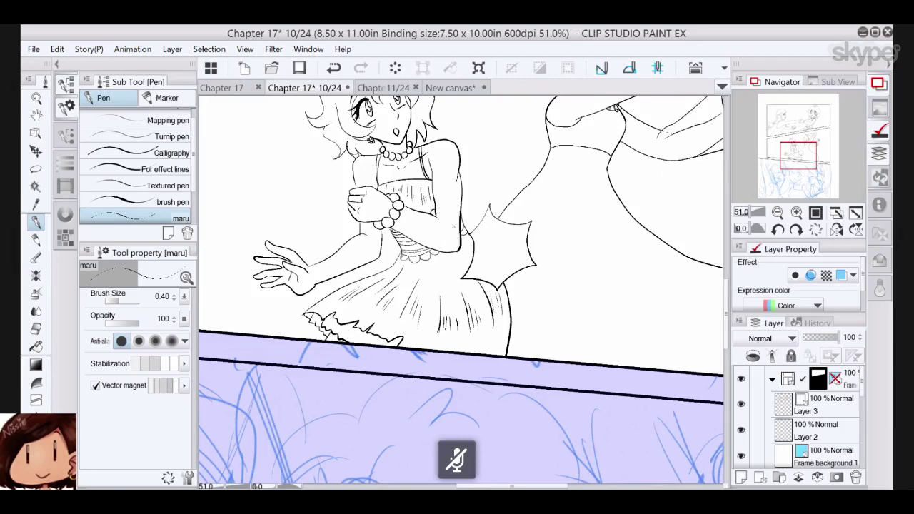
- Examine the second panel's two figures, from the seated figure's skirt to both faces and the outstretched arms
left_click_drag(453, 227, 459, 316)
left_click_drag(583, 312, 477, 389)
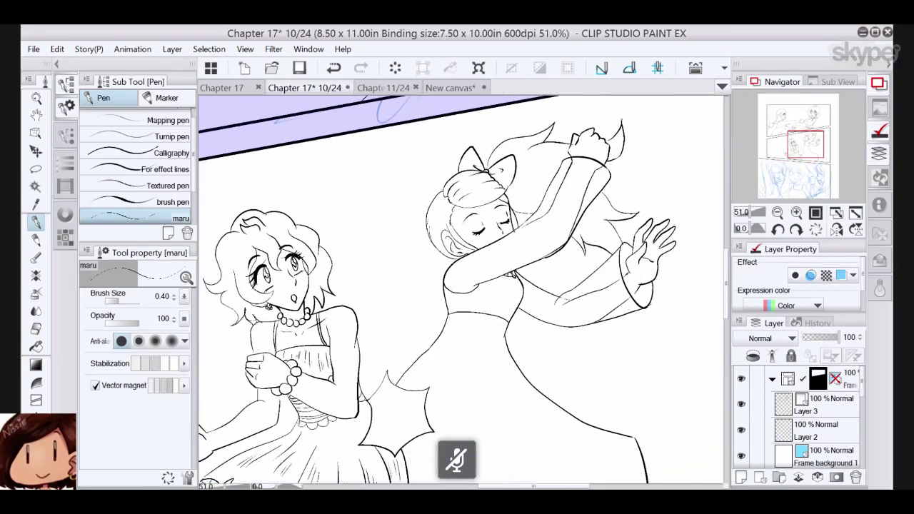
left_click_drag(633, 359, 494, 399)
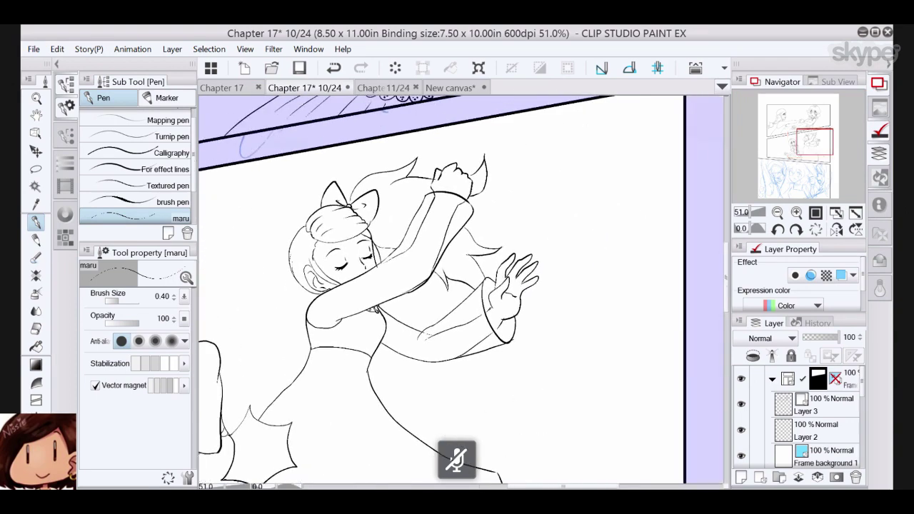
left_click_drag(622, 391, 638, 373)
scroll(638, 373, "left", 5)
scroll(638, 373, "left", 5)
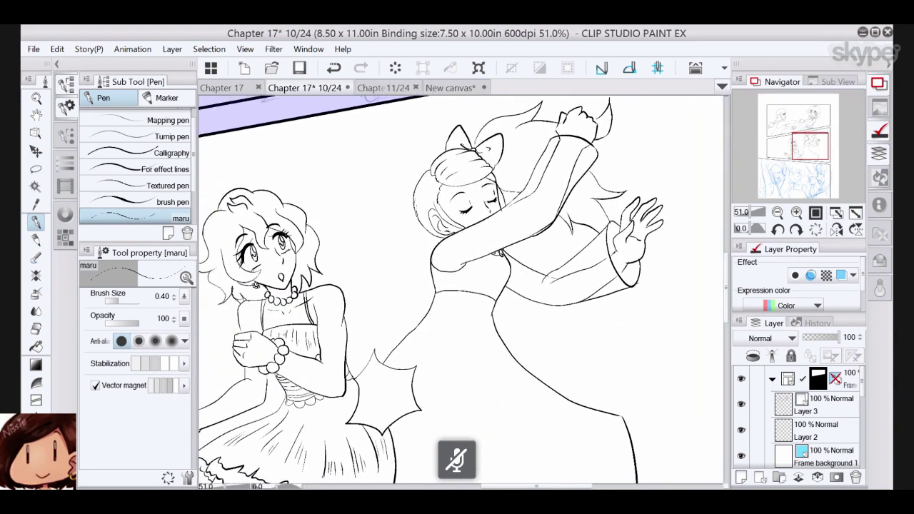
scroll(464, 290, "left", 2)
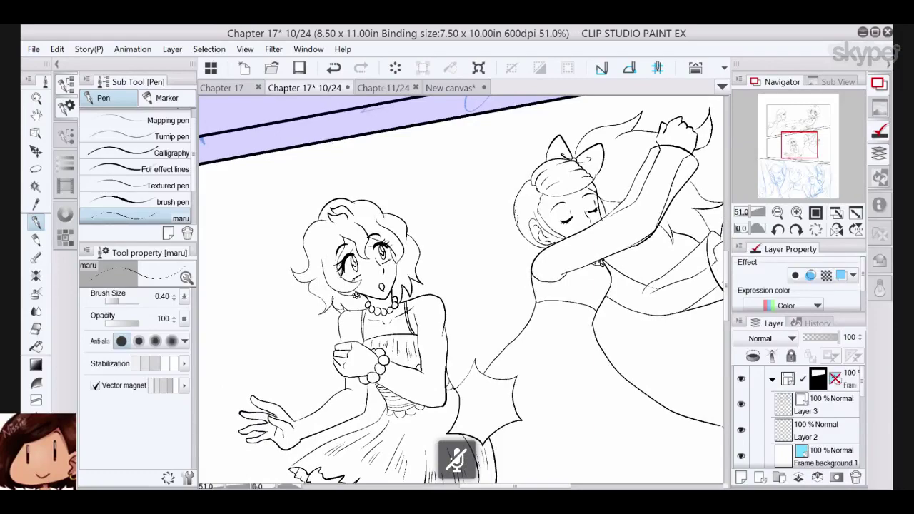
left_click_drag(500, 285, 394, 343)
scroll(464, 289, "down", 6)
scroll(464, 289, "left", 5)
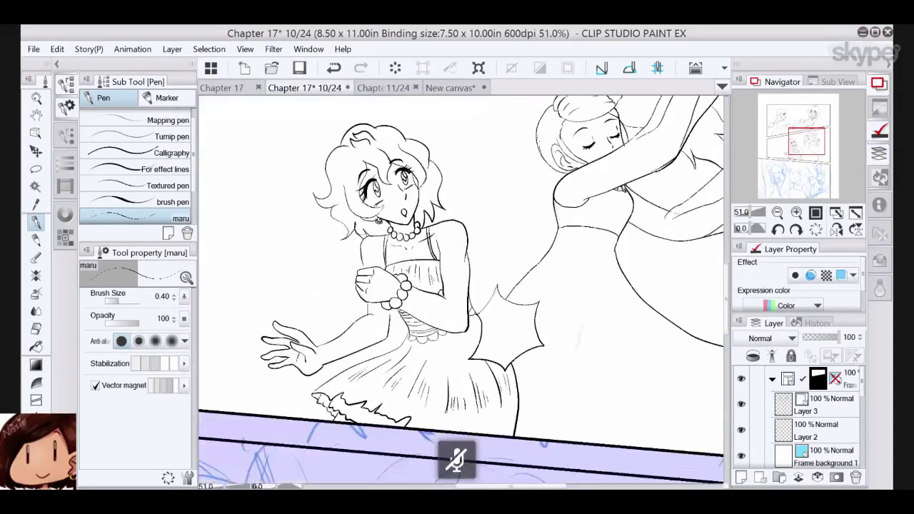
left_click_drag(464, 264, 439, 394)
key("ctrl+plus")
scroll(417, 259, "up", 4)
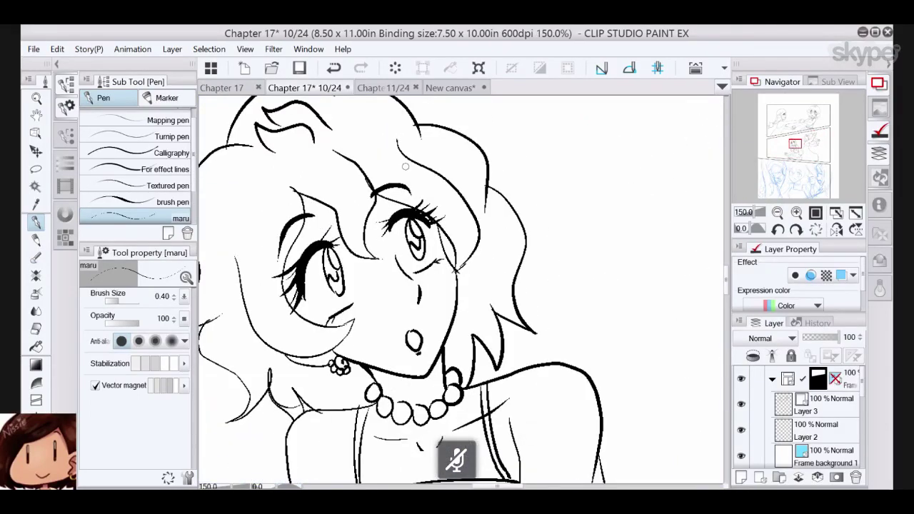
scroll(405, 166, "down", 3)
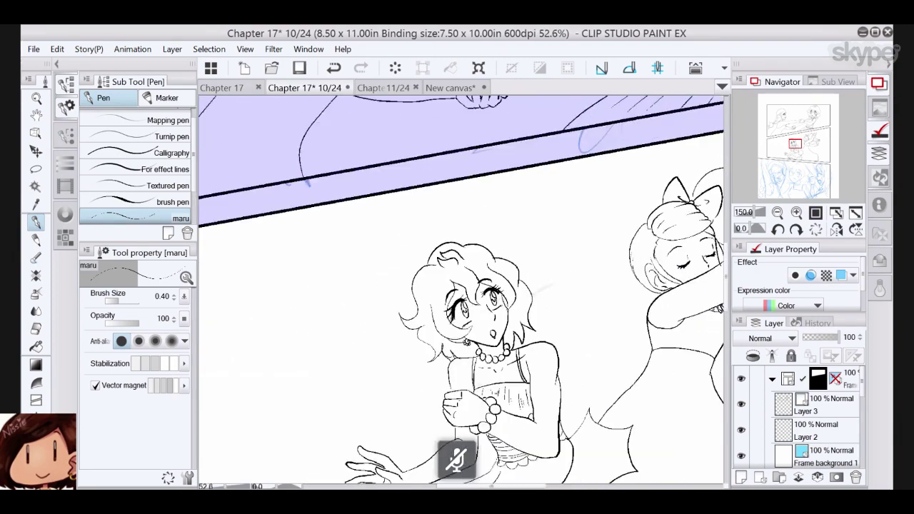
left_click_drag(493, 236, 408, 313)
scroll(400, 286, "up", 2)
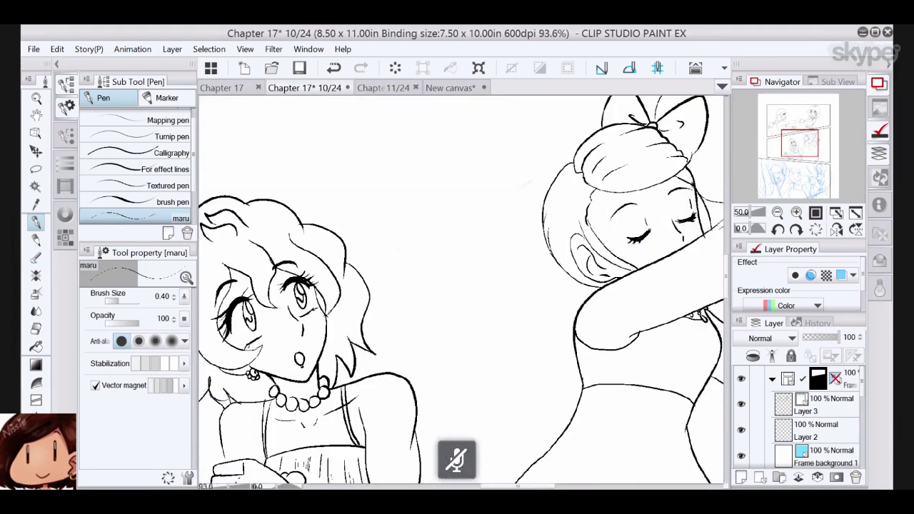
- Reshape the outer curls on the crown and side of the short-haired figure's hair with Pinch vector line
left_click(36, 471)
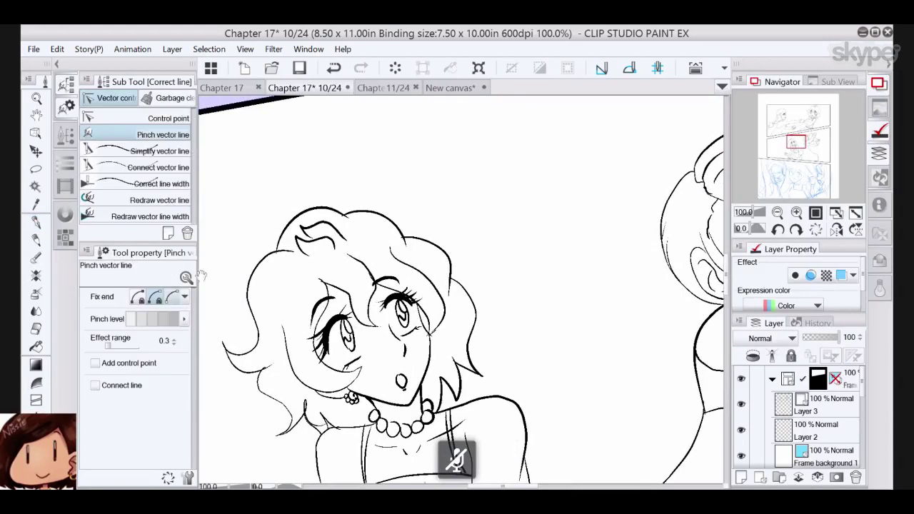
left_click(799, 230)
left_click(798, 231)
left_click(798, 231)
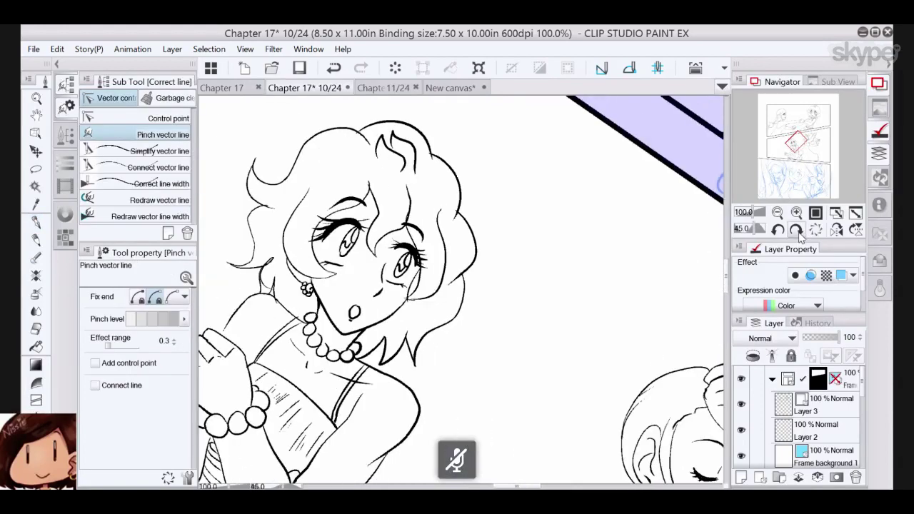
left_click(780, 232)
left_click(780, 232)
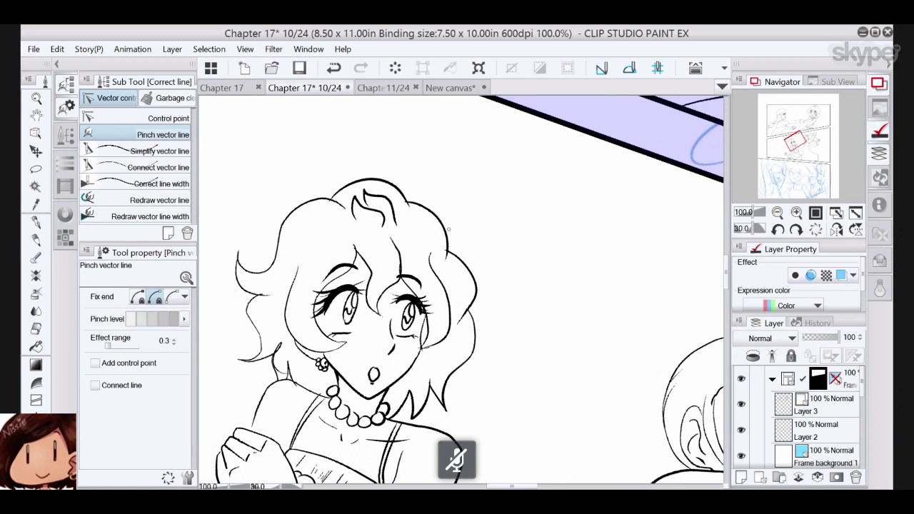
left_click_drag(448, 230, 458, 230)
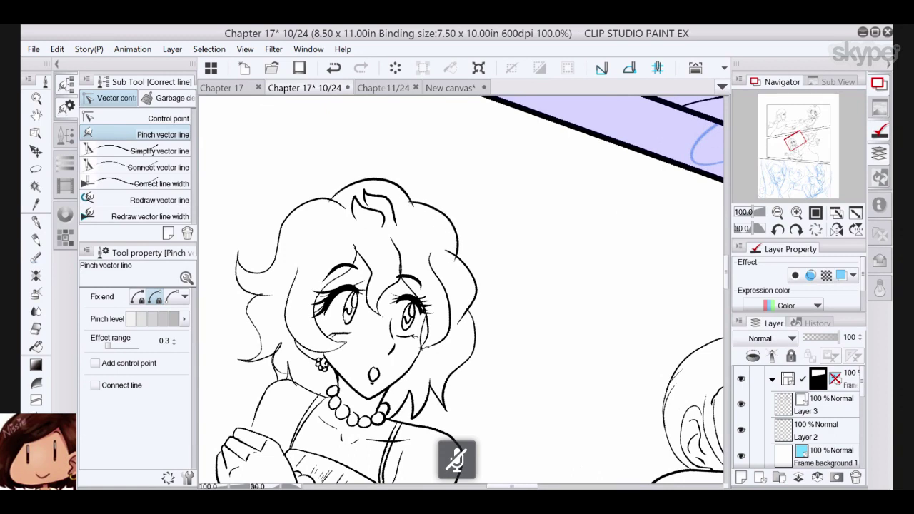
left_click_drag(412, 203, 417, 205)
left_click_drag(334, 199, 339, 197)
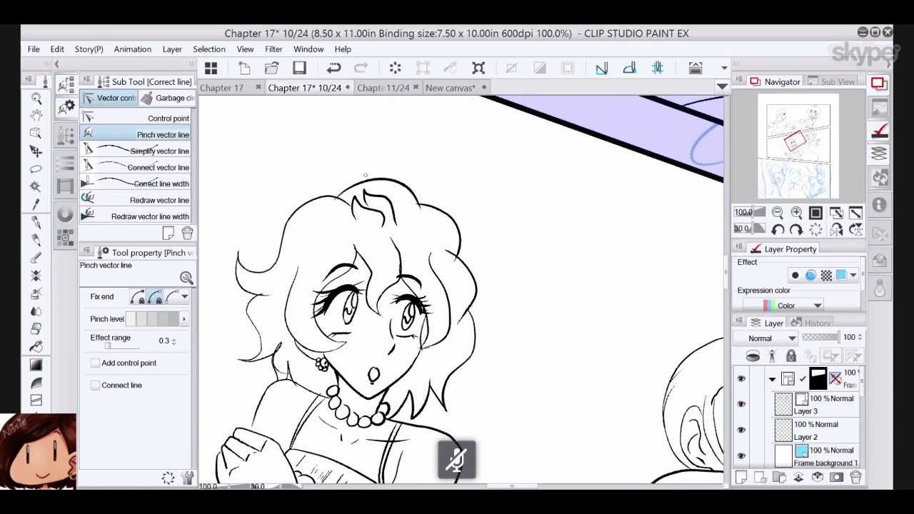
- Pinch the short-haired figure's forelock and bangs into place and adjust the side hair and jaw lines
left_click_drag(397, 213, 368, 204)
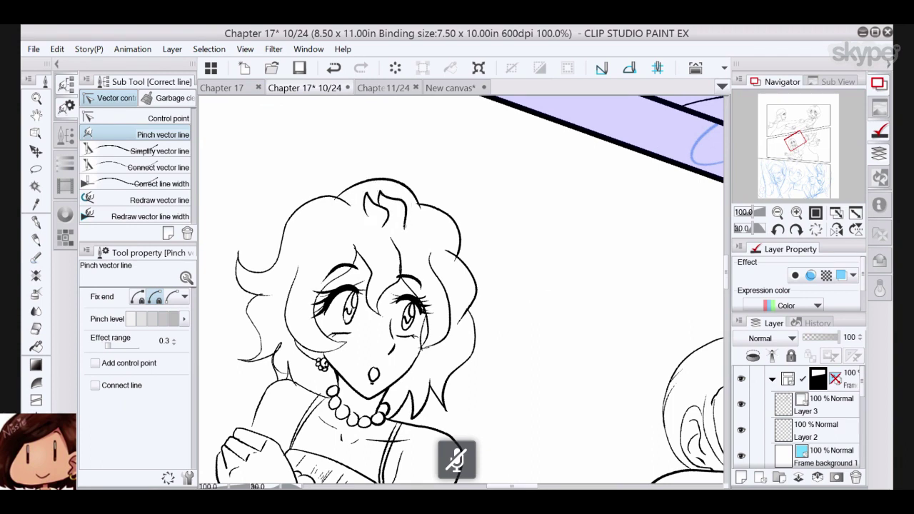
mouse_move(410, 233)
left_mouse_down()
mouse_move(399, 280)
mouse_move(365, 291)
left_mouse_up()
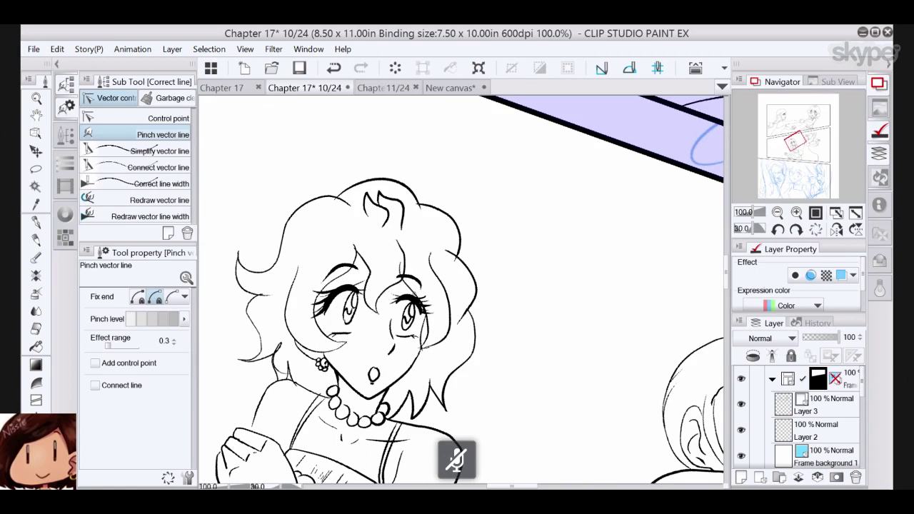
left_click_drag(435, 342, 439, 344)
left_click_drag(395, 379, 398, 375)
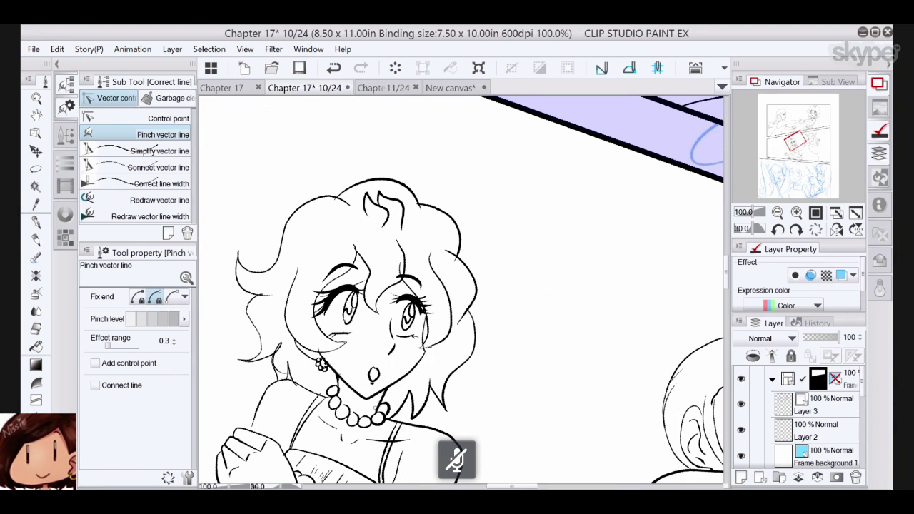
- Clean up the short-haired figure's chin by erasing the heavy overlapping line and redrawing it with the maru pen
left_click(40, 222)
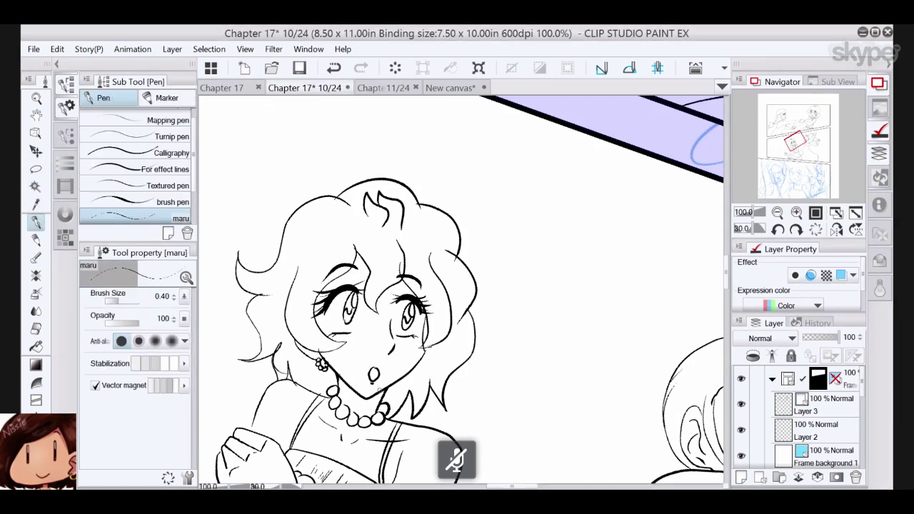
left_click_drag(397, 338, 449, 187)
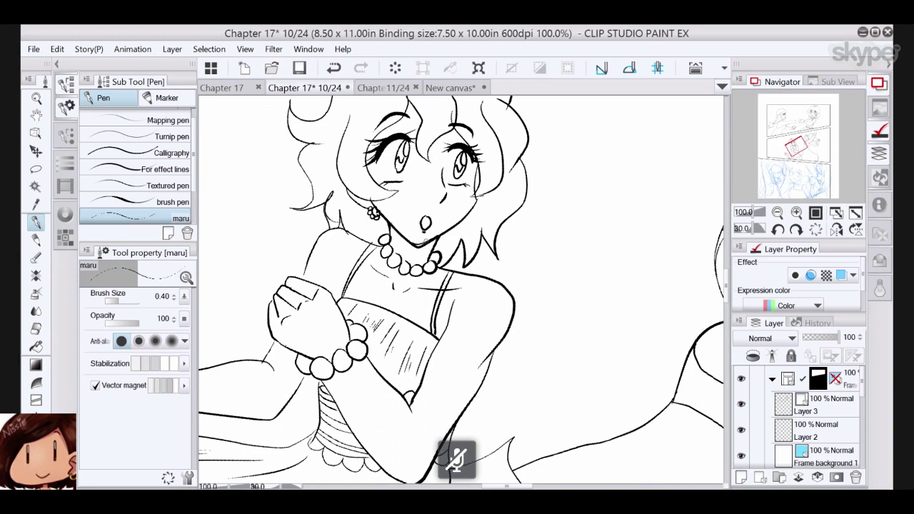
left_click(36, 328)
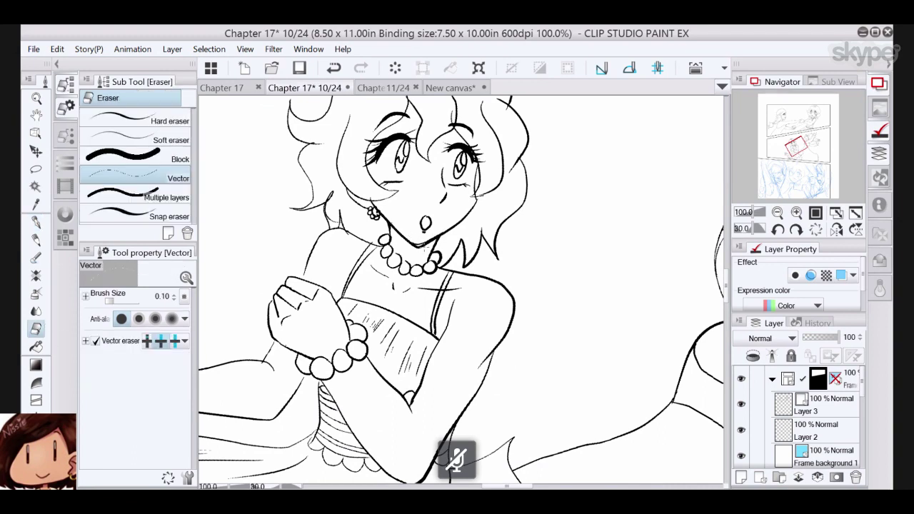
left_click_drag(424, 247, 418, 248)
left_click(334, 67)
left_click(37, 222)
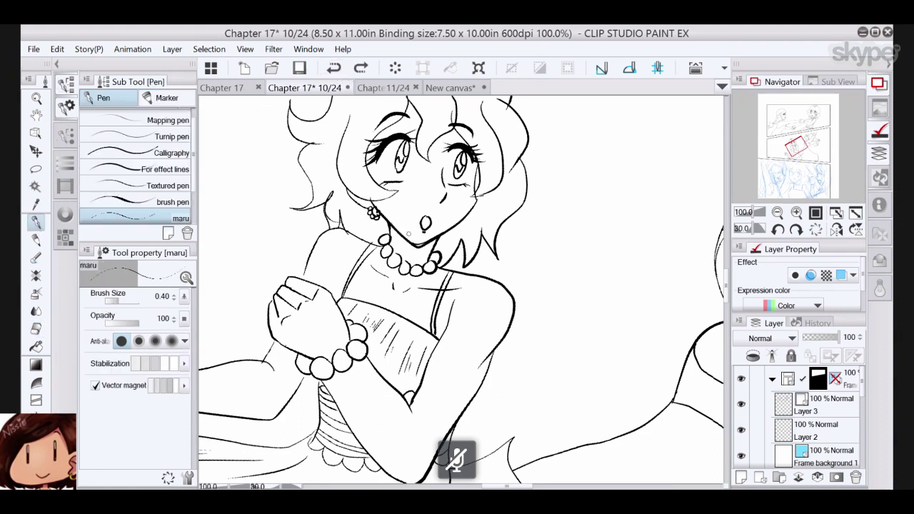
left_click_drag(402, 237, 414, 249)
left_click(36, 329)
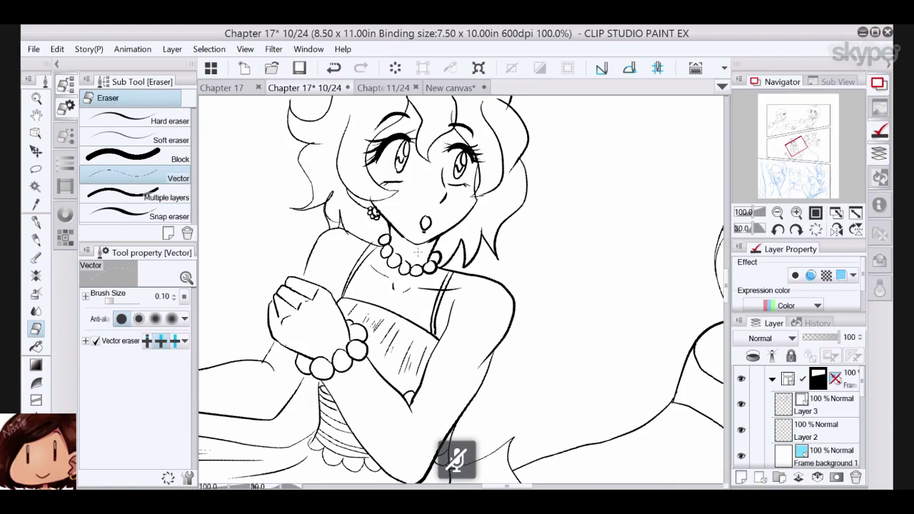
left_click(36, 221)
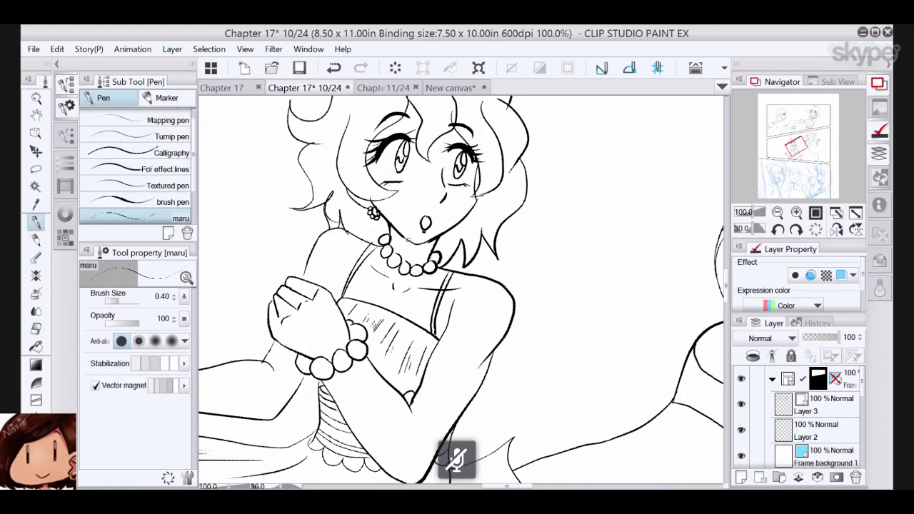
left_click_drag(396, 231, 413, 241)
- Trim the overlapping line beside the short-haired figure's eye with the vector eraser where the cheek meets the hair
mouse_move(427, 174)
left_mouse_down()
mouse_move(471, 261)
mouse_move(521, 282)
left_mouse_up()
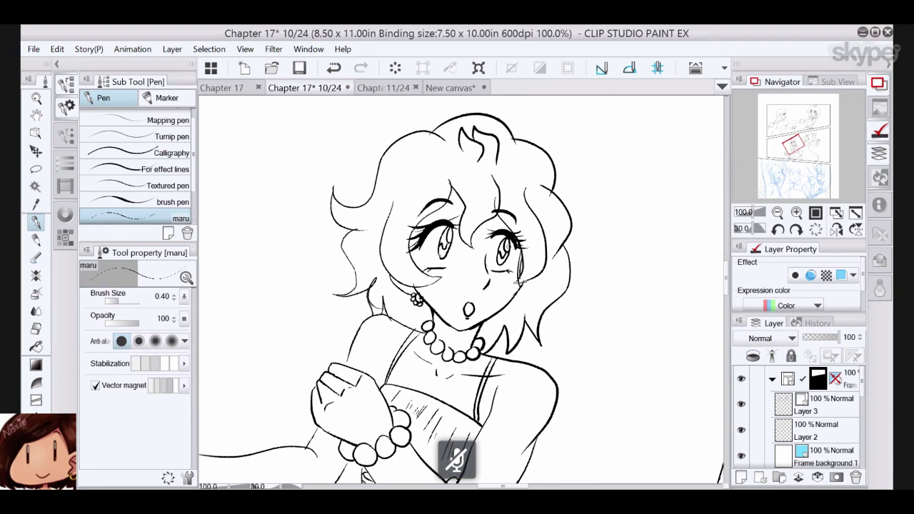
left_click(35, 329)
left_click(520, 264)
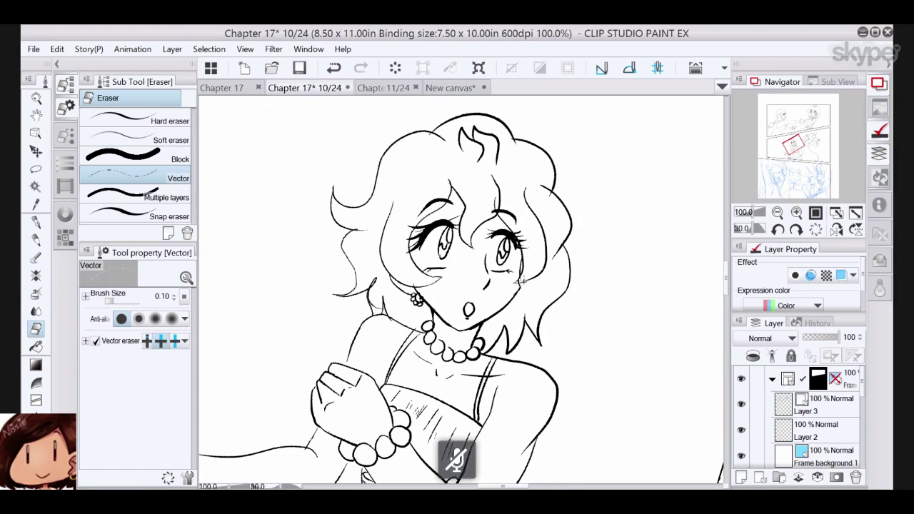
left_click(335, 68)
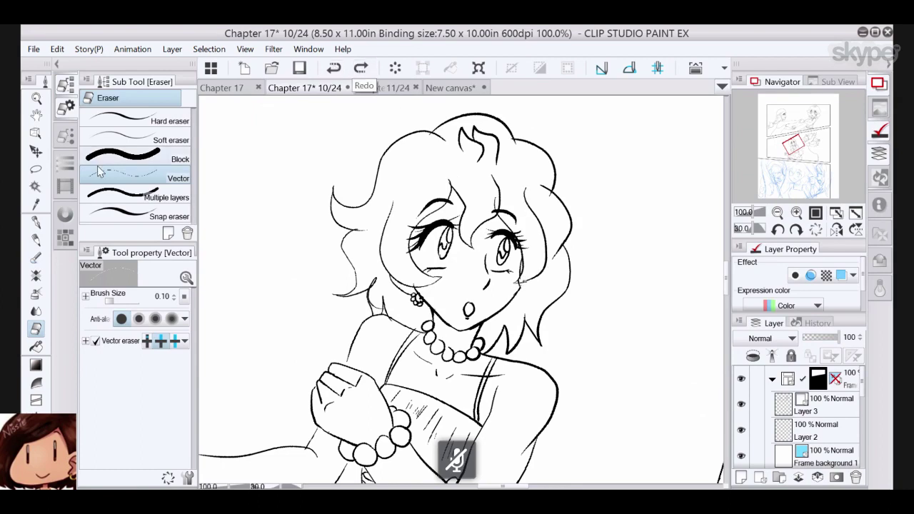
left_click(520, 282)
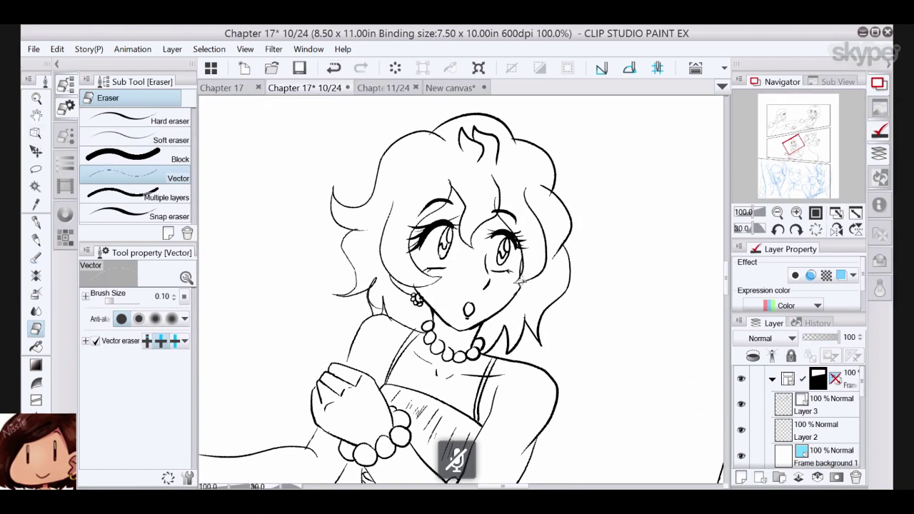
left_click(525, 280)
key("ctrl+z")
- Select the small stray vector stroke at the lower end of the hair strand by the cheek and delete it
key("o")
left_click(526, 284)
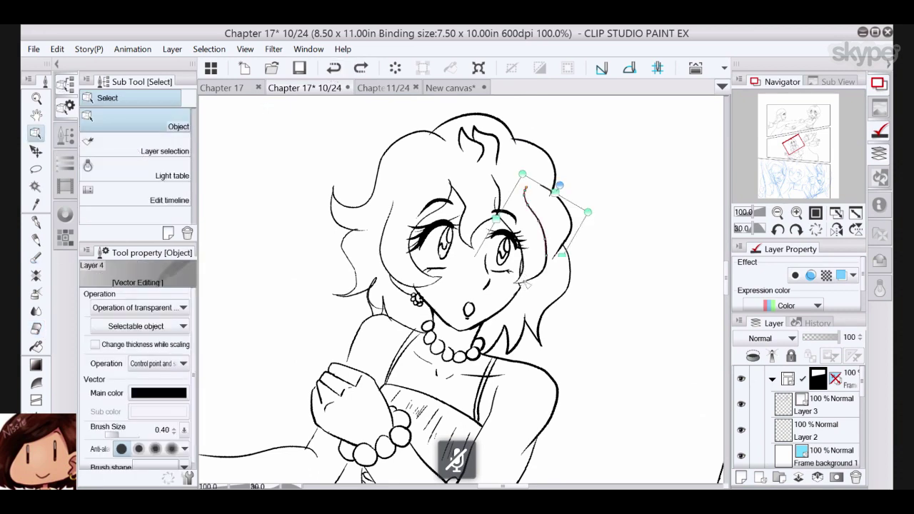
left_click(530, 285, "shift")
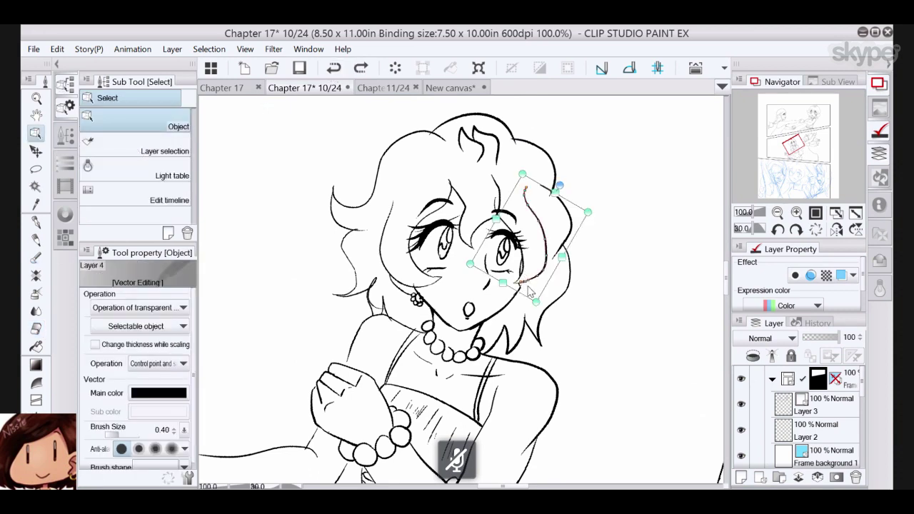
left_click(797, 213)
left_click(796, 213)
left_click(797, 213)
left_click(796, 213)
left_click_drag(714, 257, 545, 266)
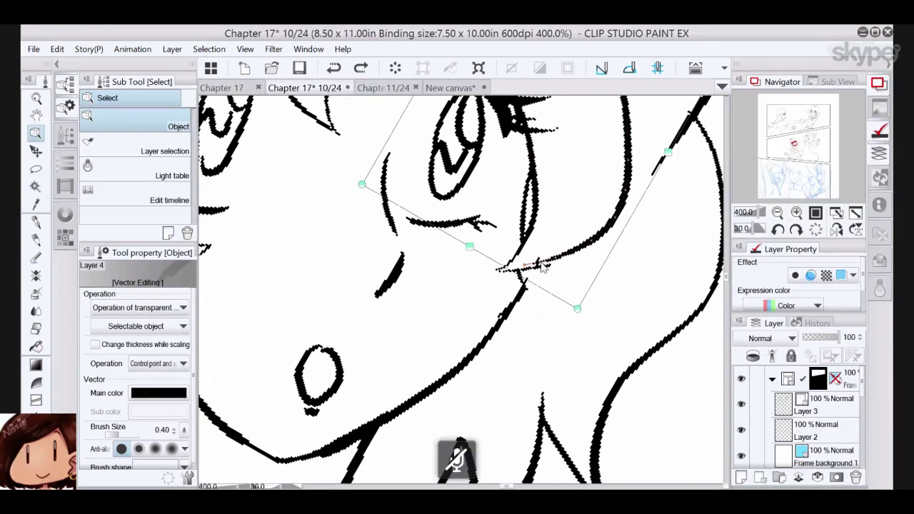
left_click(544, 261)
left_click(395, 68)
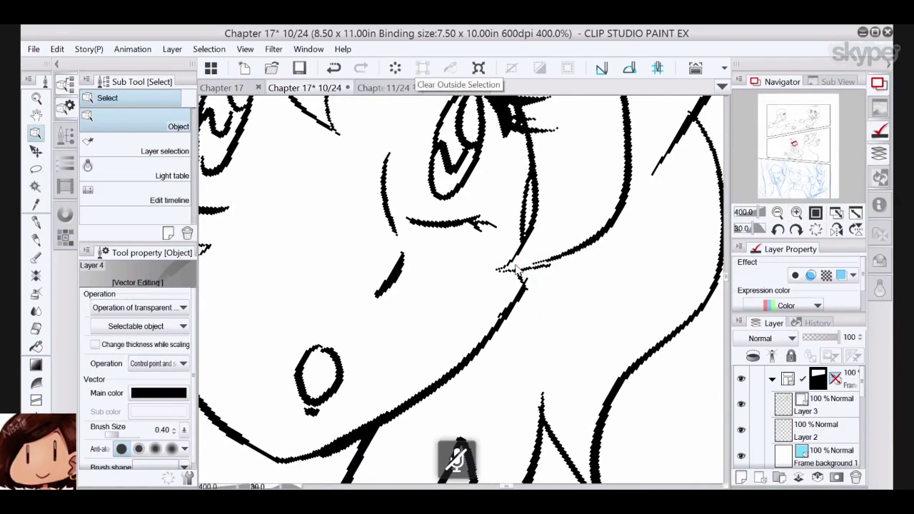
- Pinch the lower hair strand and the upper end of the cheek line so that they join cleanly below the eye
key("y")
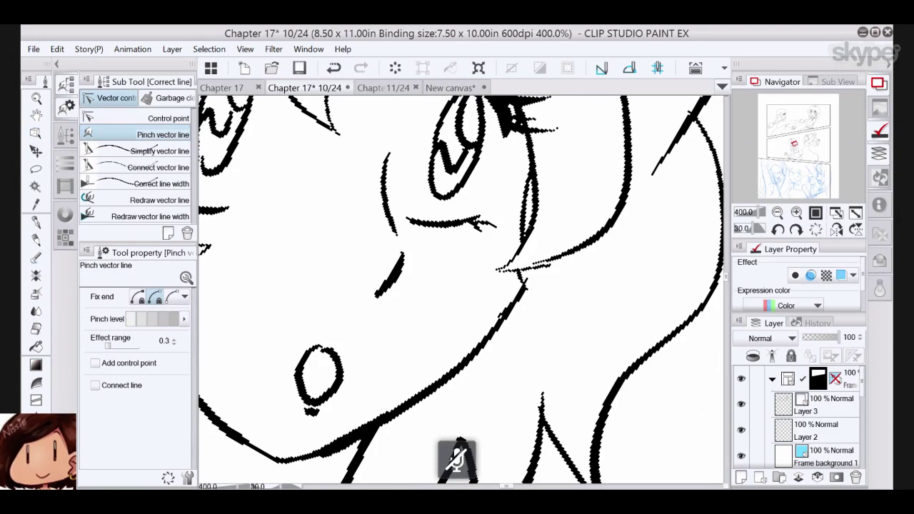
left_click_drag(578, 250, 582, 256)
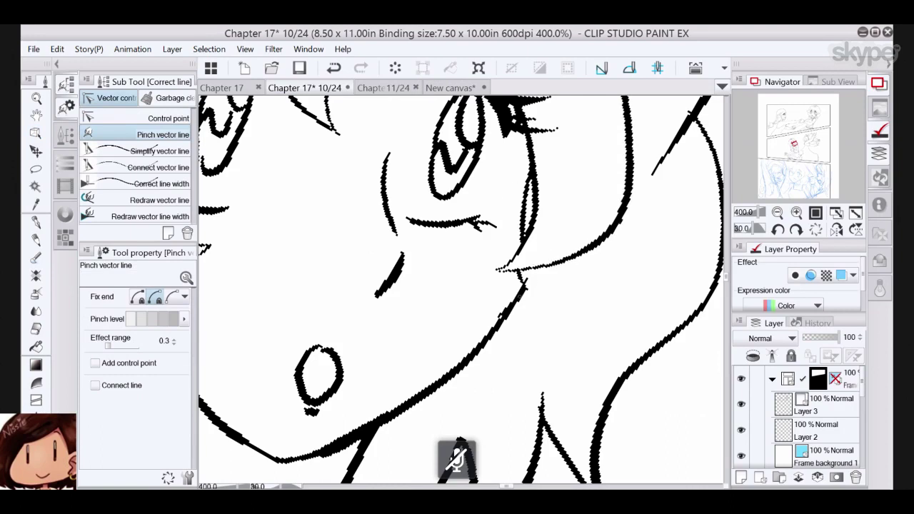
mouse_move(517, 295)
left_mouse_down()
mouse_move(501, 318)
mouse_move(516, 308)
mouse_move(507, 298)
mouse_move(517, 298)
left_mouse_up()
left_click(138, 296)
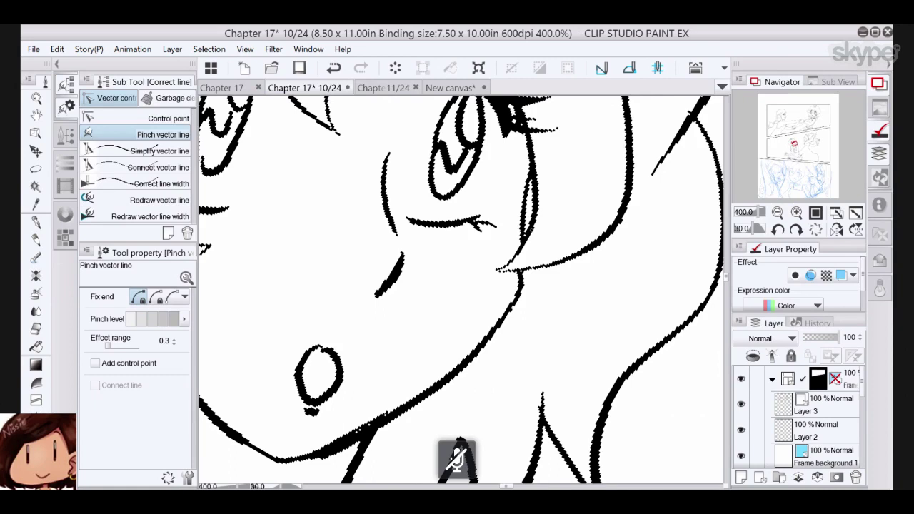
- Pinch the jawline into alignment with the overlapping chin line above the neck, using a different fixed-end setting
left_click_drag(457, 321, 535, 271)
left_click(156, 298)
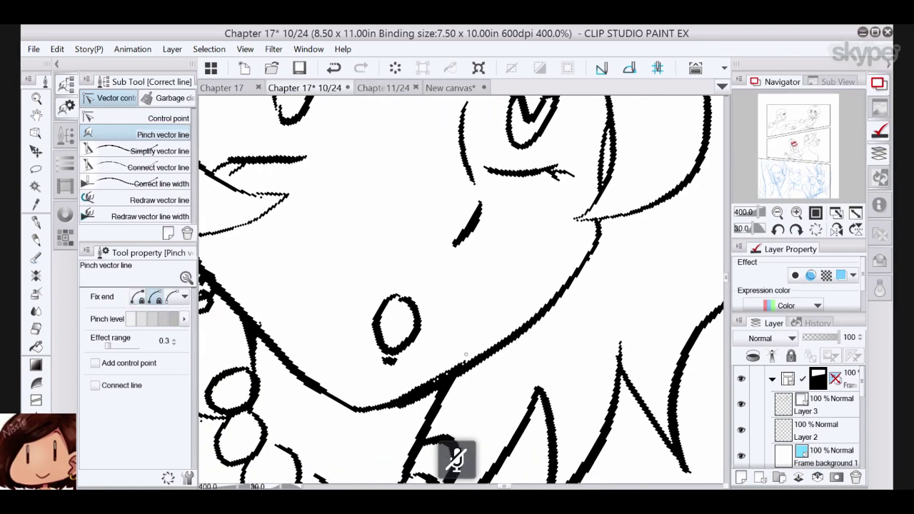
left_click_drag(466, 358, 460, 368)
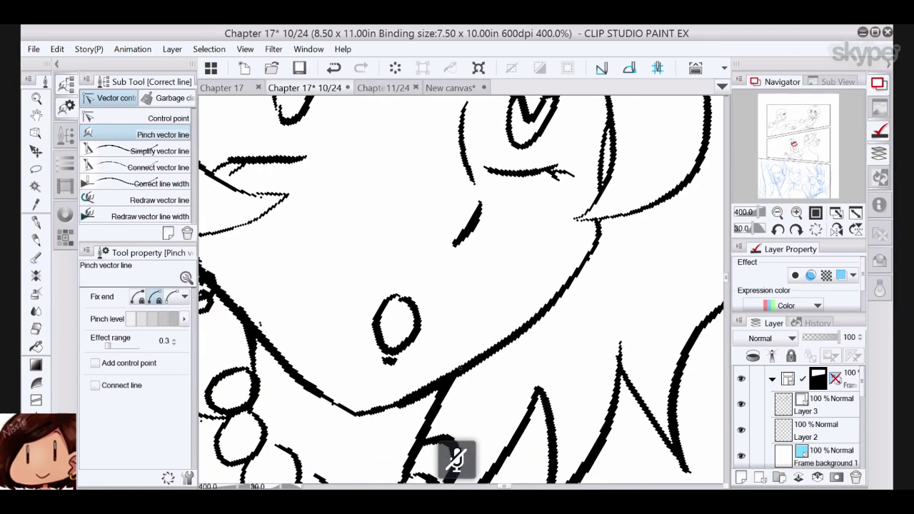
- Trim the overlapping line segments inside the short-haired figure's beaded earring with the vector eraser
left_click_drag(372, 343, 421, 381)
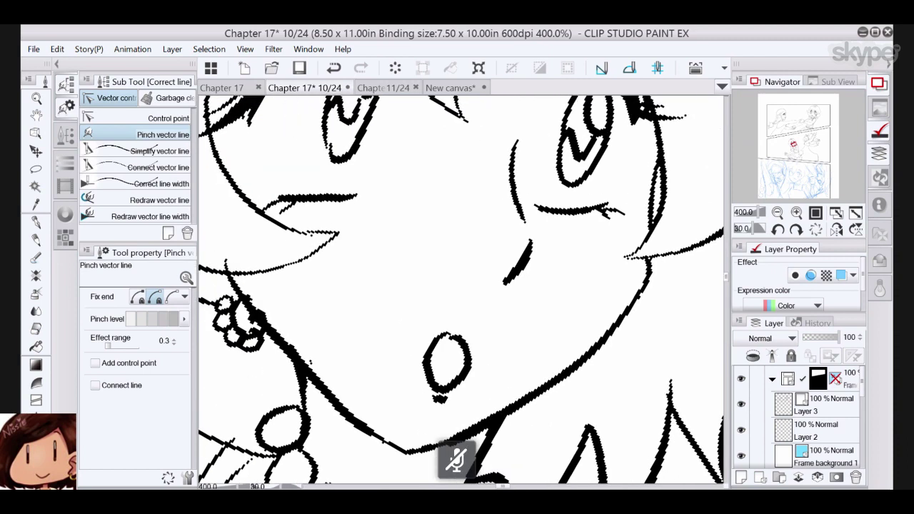
left_click(36, 329)
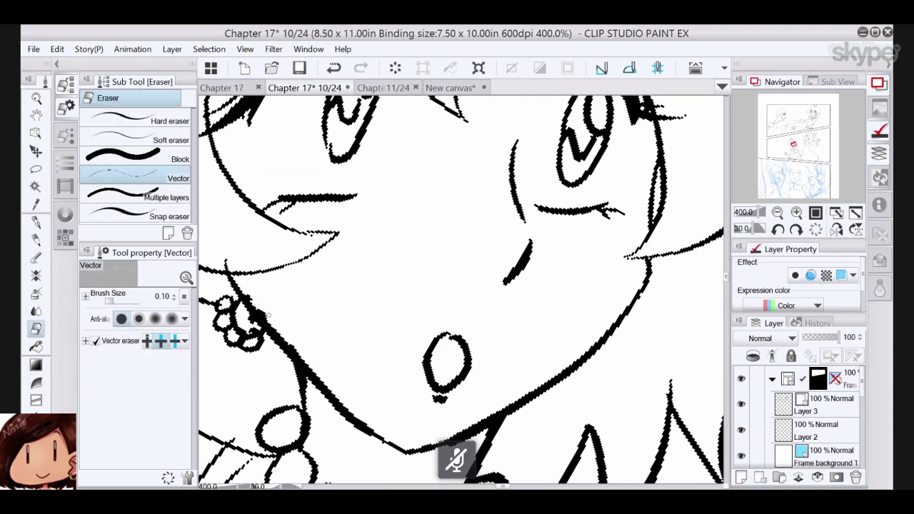
left_click(252, 319)
left_click(254, 330)
- Trim the overshooting ends of the hair strands above the short-haired figure's bare shoulder with the vector eraser
scroll(532, 285, "down", 5)
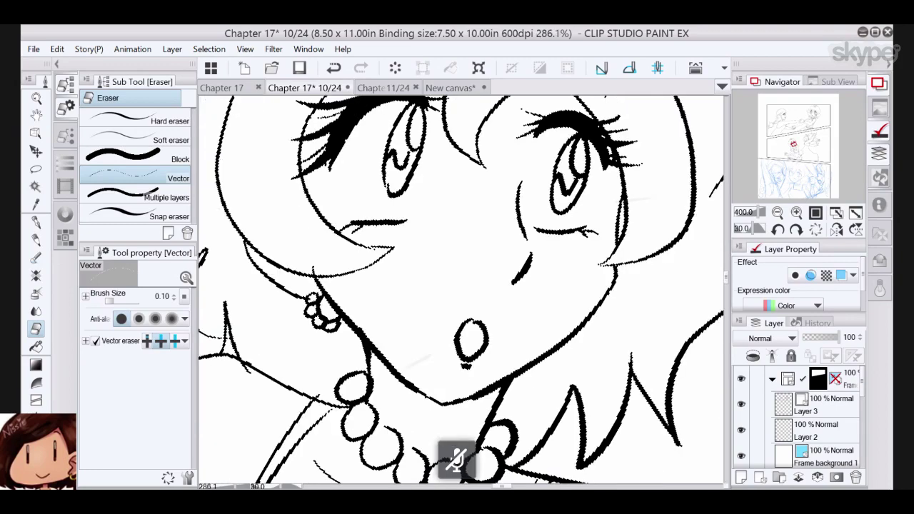
scroll(463, 289, "down", 1)
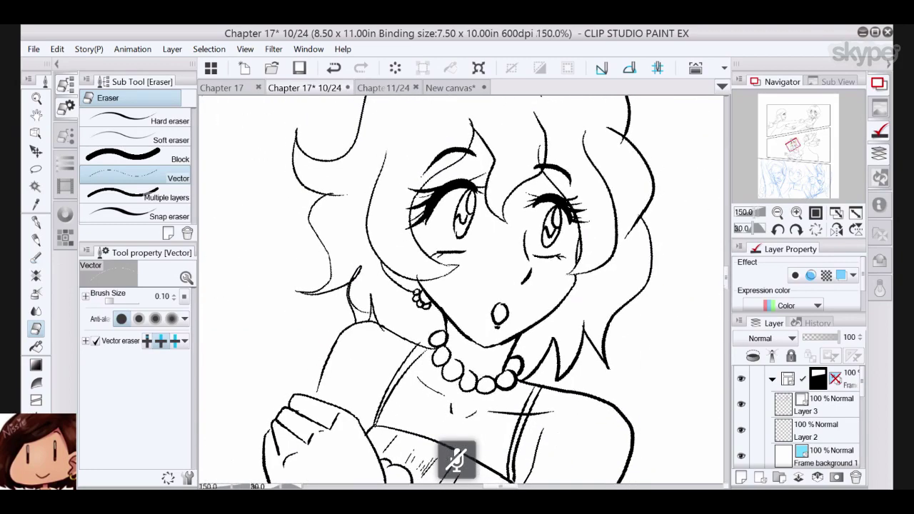
left_click(355, 274)
left_click(358, 298)
mouse_move(377, 283)
left_mouse_down()
mouse_move(371, 234)
mouse_move(402, 193)
left_mouse_up()
- Erase the overshooting line end on the outer contour of the short-haired figure's arm with the vector eraser
left_click(41, 220)
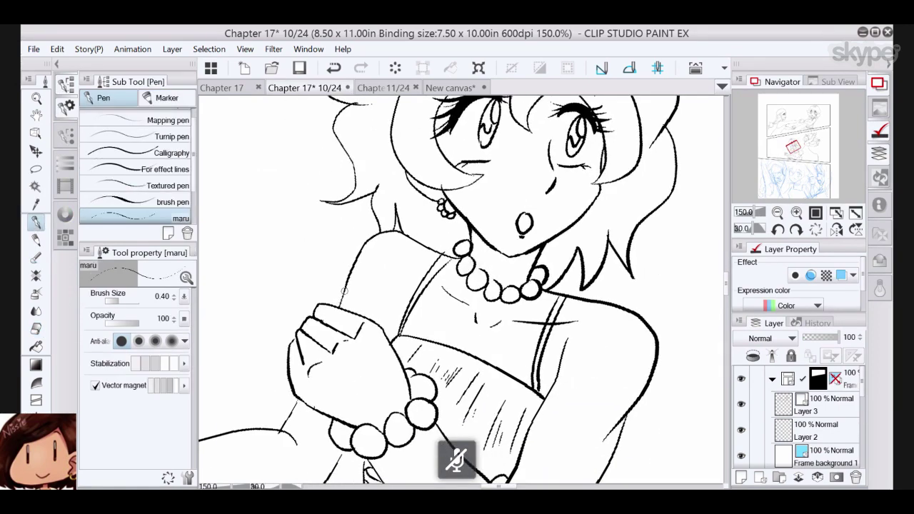
mouse_move(344, 290)
left_mouse_down()
mouse_move(283, 167)
mouse_move(269, 203)
mouse_move(273, 176)
left_mouse_up()
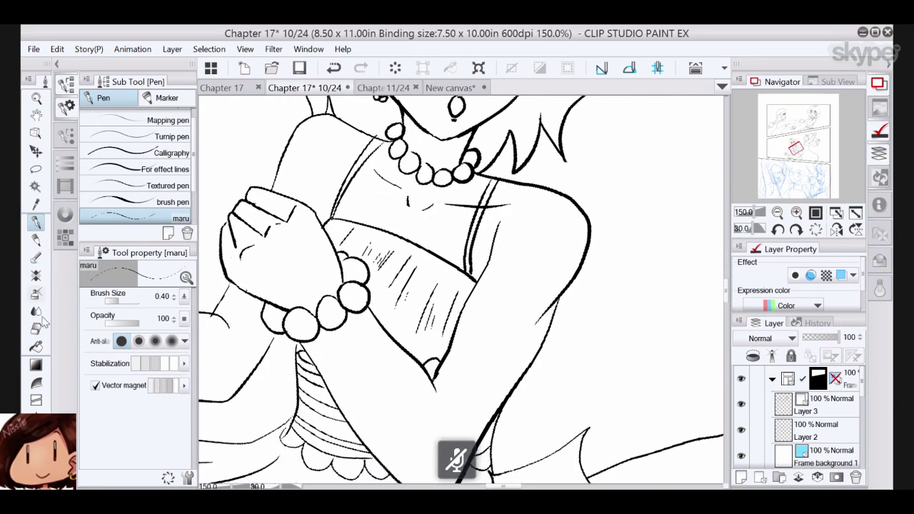
left_click(41, 325)
left_click(546, 313)
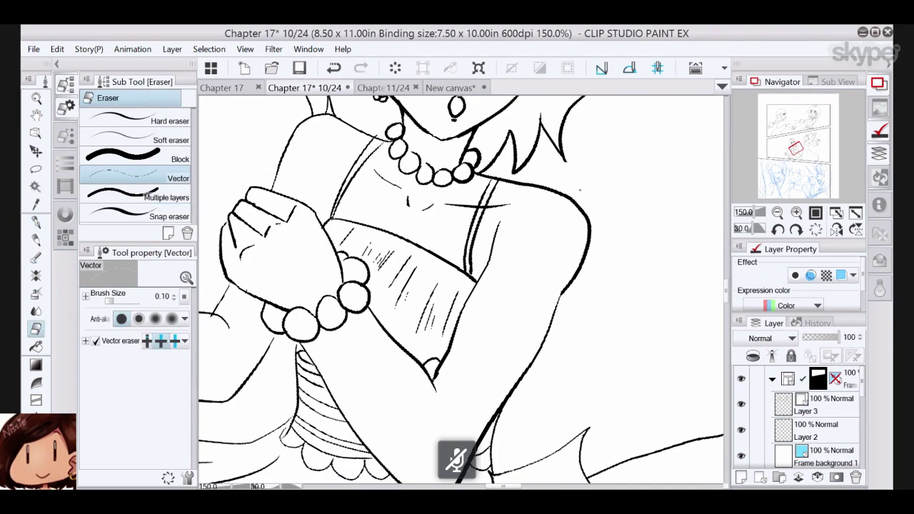
mouse_move(580, 190)
left_mouse_down()
mouse_move(535, 301)
mouse_move(542, 495)
left_mouse_up()
- Pinch the upper end of the fringe strand above the short-haired figure's eyebrow so that it meets the neighbouring line
left_click(38, 470)
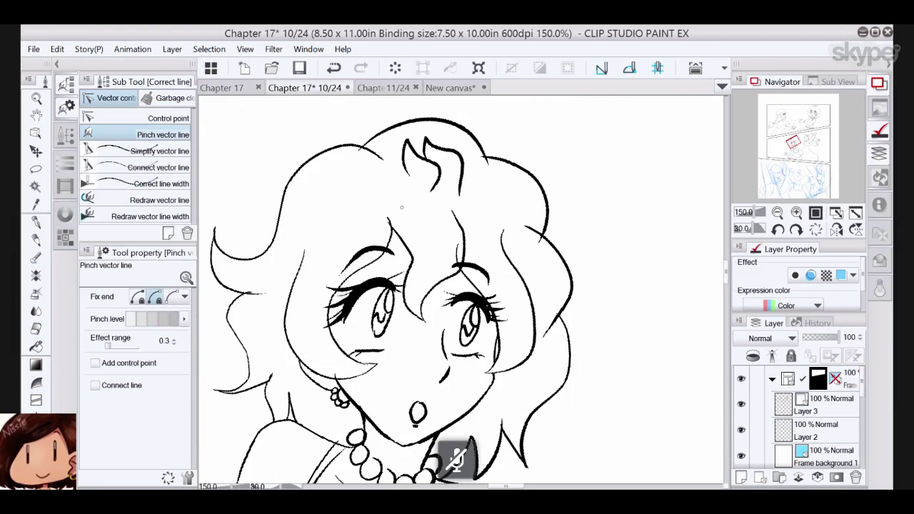
left_click_drag(386, 251, 394, 250)
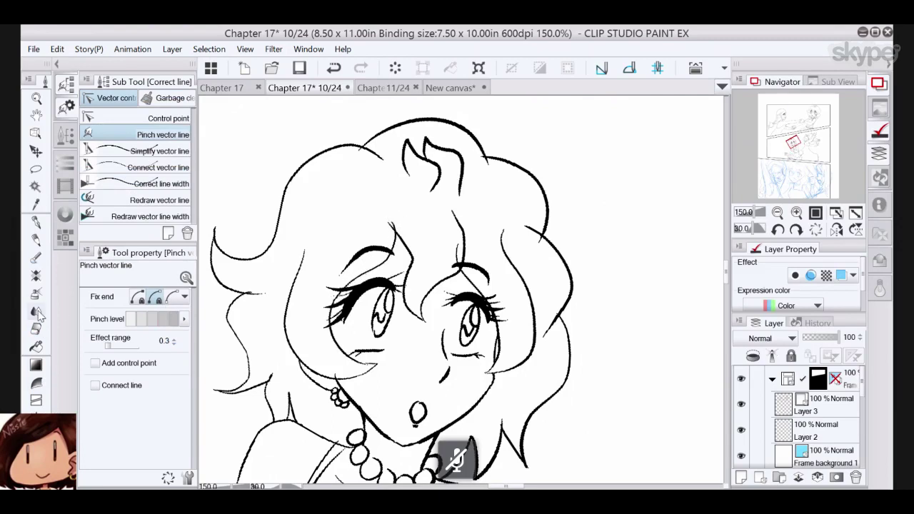
key("e")
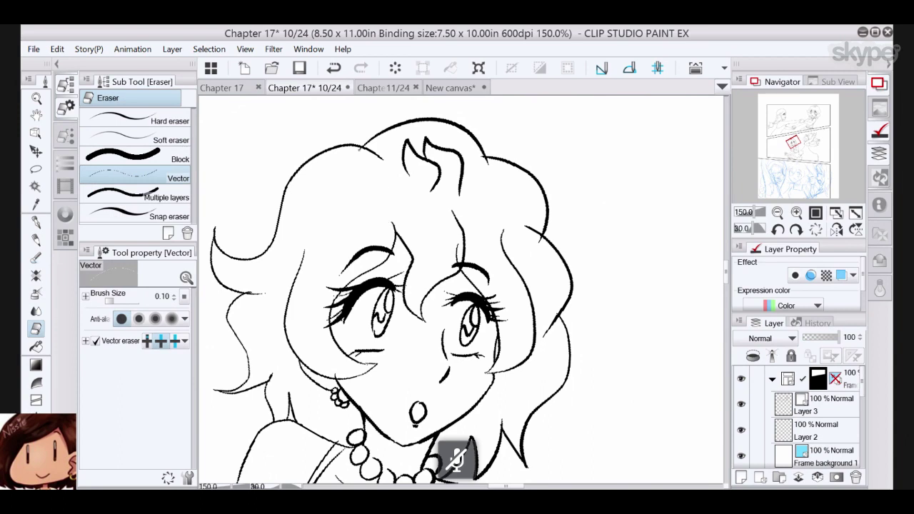
left_click_drag(548, 245, 503, 237)
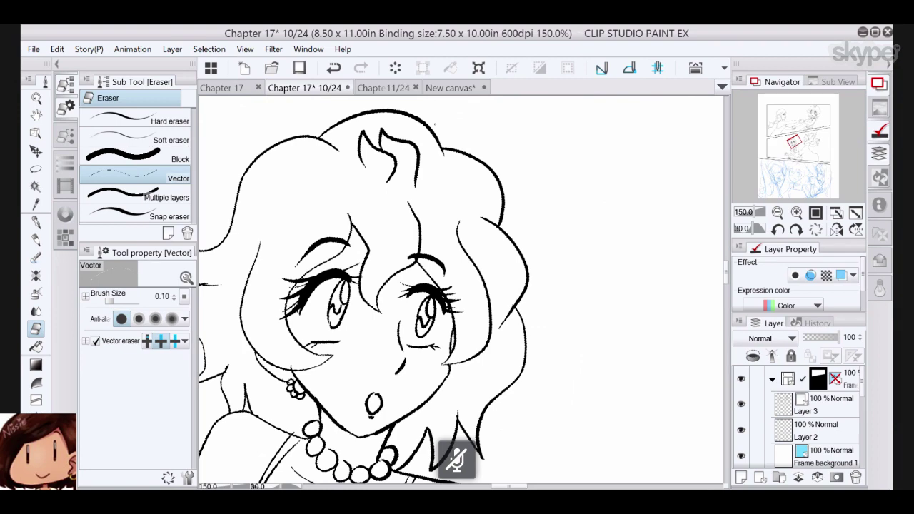
left_click_drag(435, 124, 479, 93)
- Reset the canvas rotation and add a new vector layer above Layer 2 in the third panel's frame folder
left_click(816, 230)
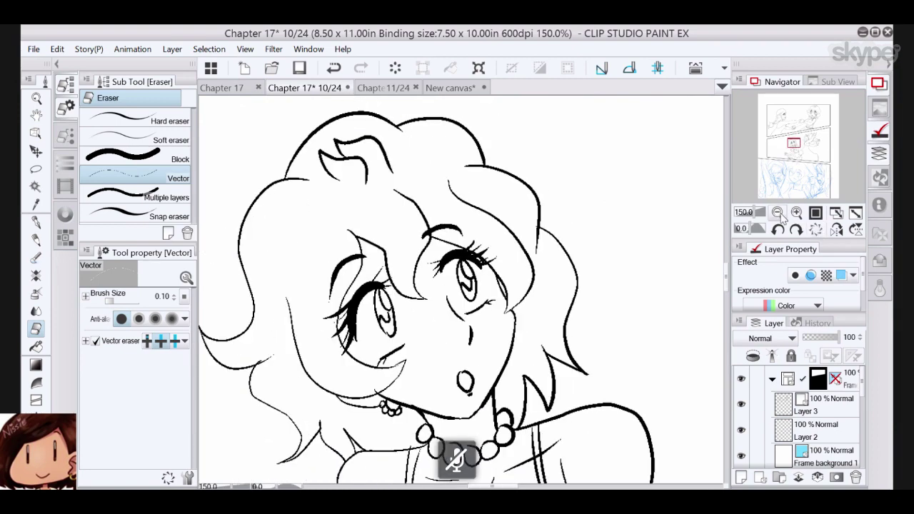
left_click(781, 216)
left_click(781, 217)
left_click_drag(793, 134, 803, 138)
left_click_drag(458, 286, 418, 313)
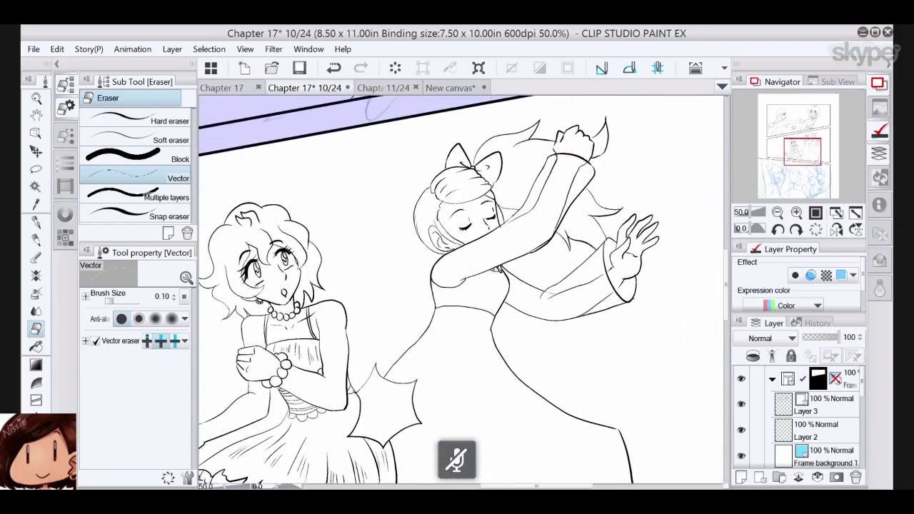
mouse_move(386, 468)
left_mouse_down()
mouse_move(493, 323)
mouse_move(568, 98)
left_mouse_up()
left_click_drag(801, 156, 777, 191)
scroll(858, 397, "down", 1)
scroll(859, 397, "down", 3)
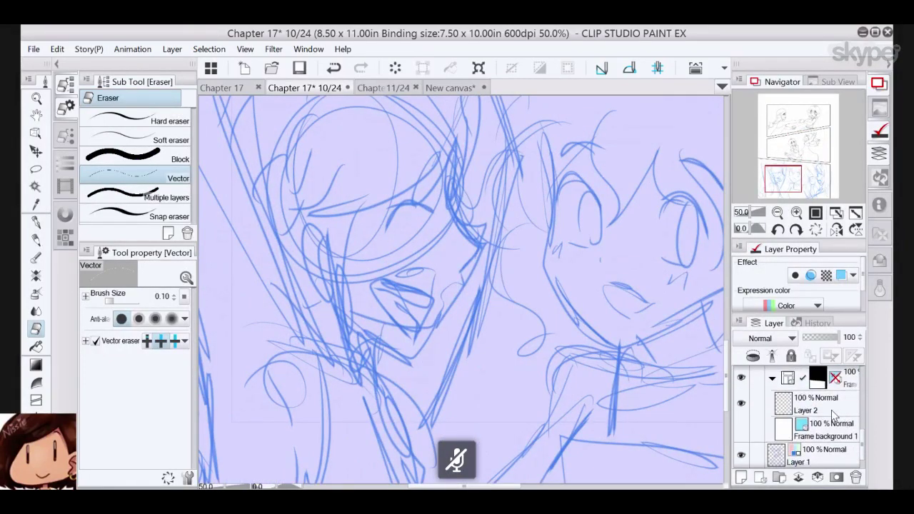
left_click(833, 412)
left_click(761, 478)
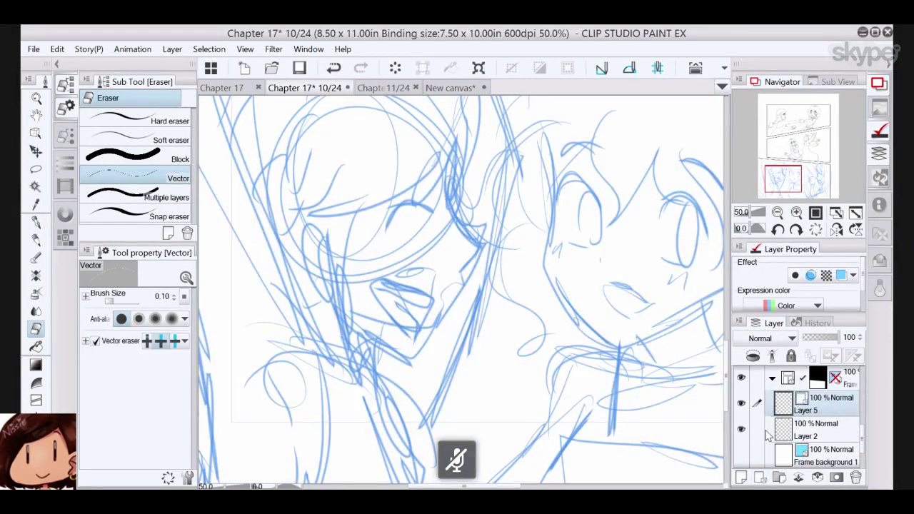
mouse_move(461, 271)
left_mouse_down()
mouse_move(462, 364)
mouse_move(483, 268)
left_mouse_up()
- On Layer 4 of panel two, ink short wavy broken lines around the short-haired figure's arm and outstretched hand with the maru pen
left_click(36, 224)
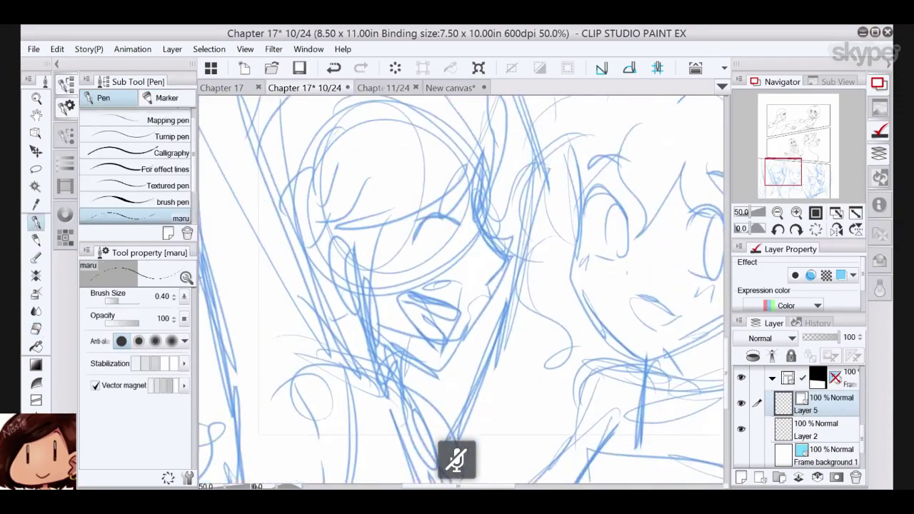
left_click_drag(483, 207, 368, 472)
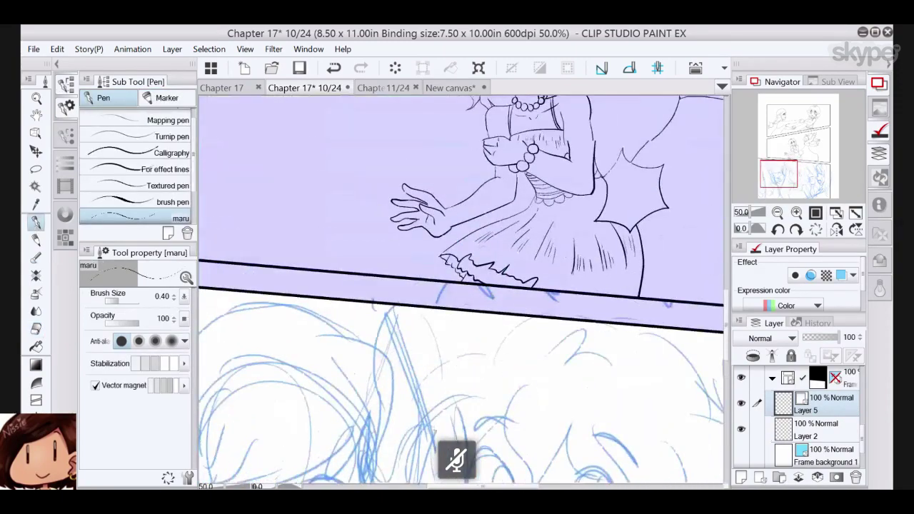
left_click_drag(500, 243, 384, 402)
left_click_drag(862, 436, 865, 409)
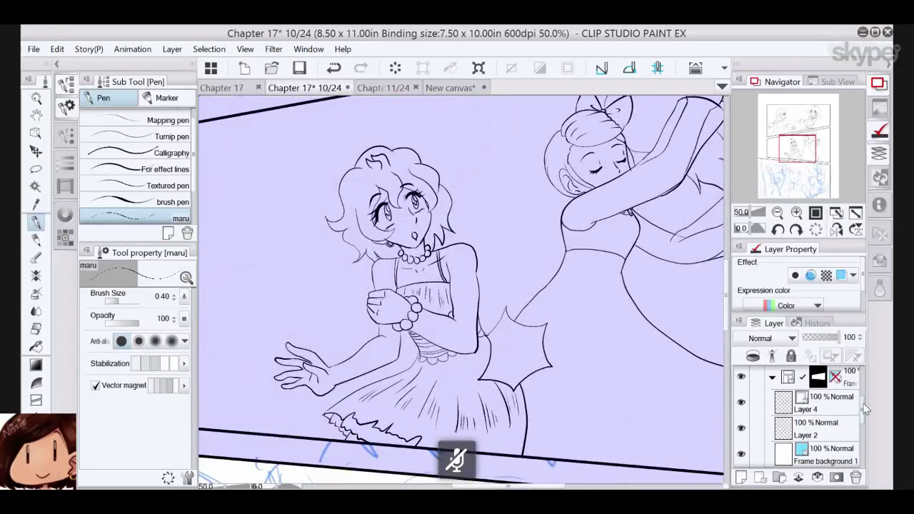
left_click(840, 407)
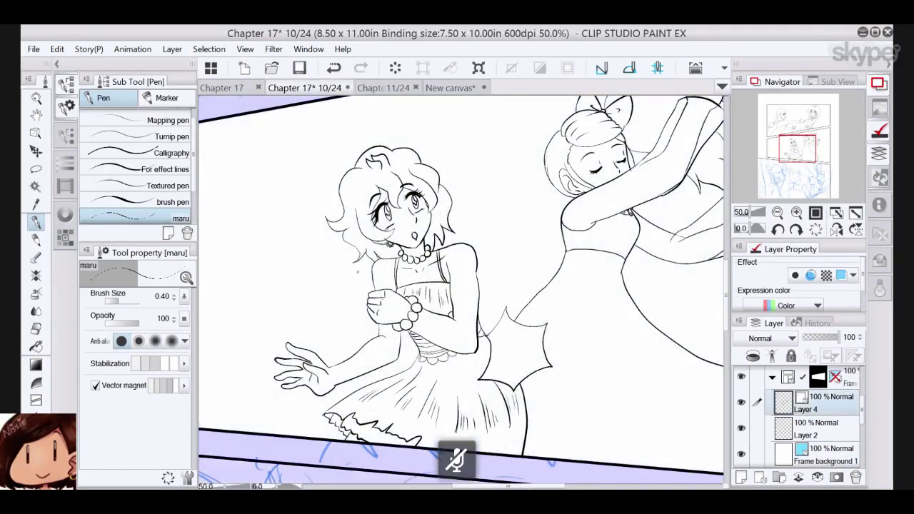
left_click_drag(358, 273, 353, 329)
left_click_drag(353, 334, 330, 351)
mouse_move(281, 335)
left_mouse_down()
mouse_move(303, 331)
mouse_move(263, 370)
left_mouse_up()
mouse_move(340, 274)
left_mouse_down()
mouse_move(329, 331)
mouse_move(268, 331)
left_mouse_up()
left_click_drag(270, 331, 264, 335)
left_click_drag(255, 340, 245, 356)
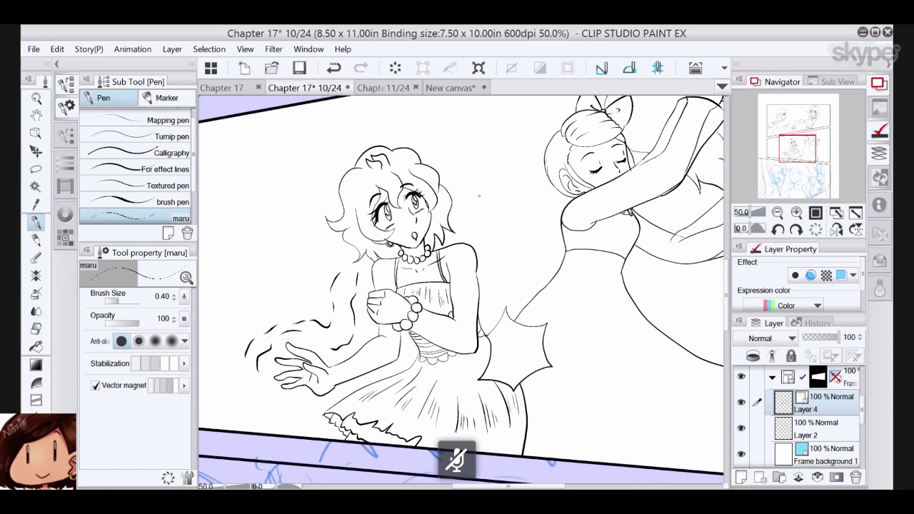
- Ink matching short broken curves in the empty space beside the short-haired figure's hair
mouse_move(321, 162)
left_mouse_down()
mouse_move(302, 227)
mouse_move(282, 213)
left_mouse_up()
left_click_drag(285, 217, 273, 258)
left_click_drag(428, 271, 277, 217)
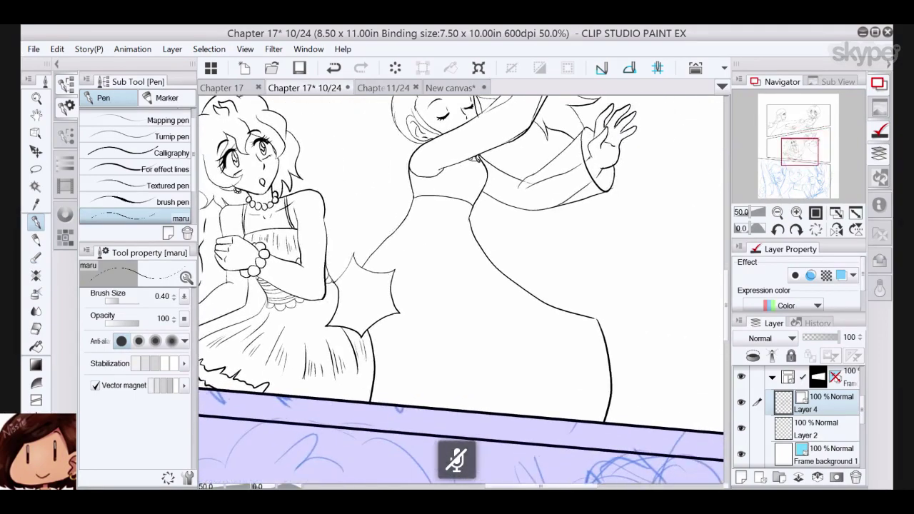
mouse_move(521, 269)
left_mouse_down()
mouse_move(581, 283)
mouse_move(591, 338)
mouse_move(581, 361)
mouse_move(599, 308)
mouse_move(657, 250)
left_mouse_up()
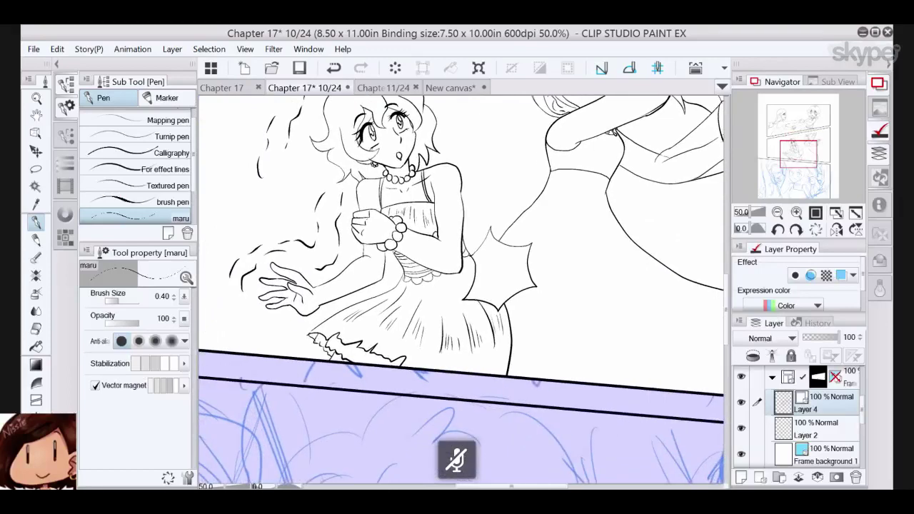
- On Layer 5 of the third panel, ink the profile of the laughing figure from the forehead to below the nose
scroll(861, 429, "down", 2)
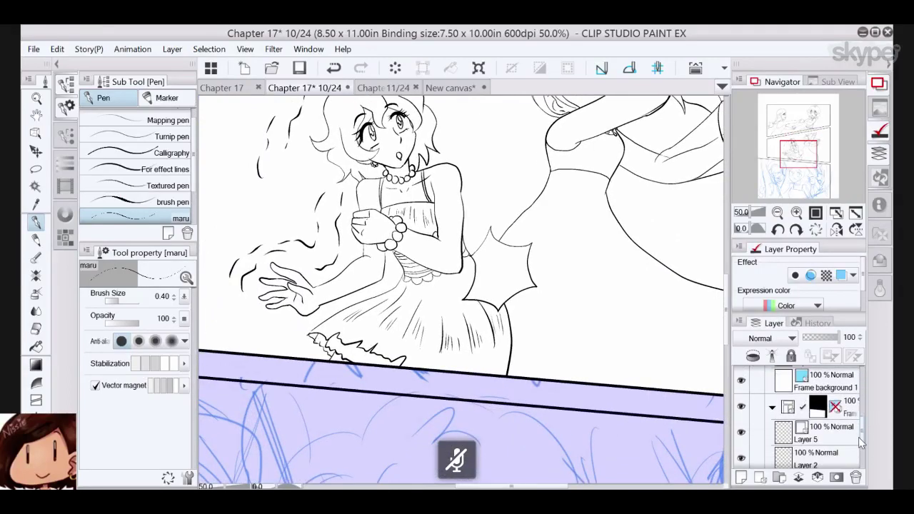
left_click(842, 375)
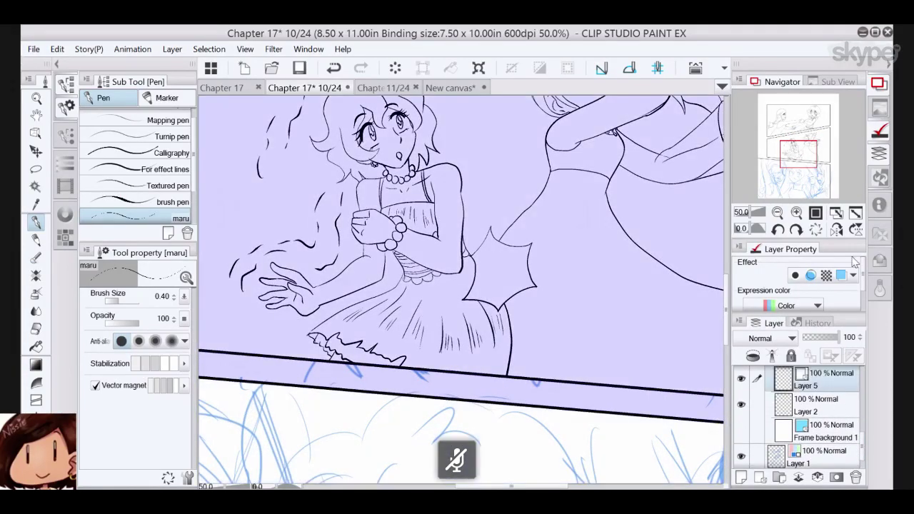
left_click_drag(803, 158, 794, 173)
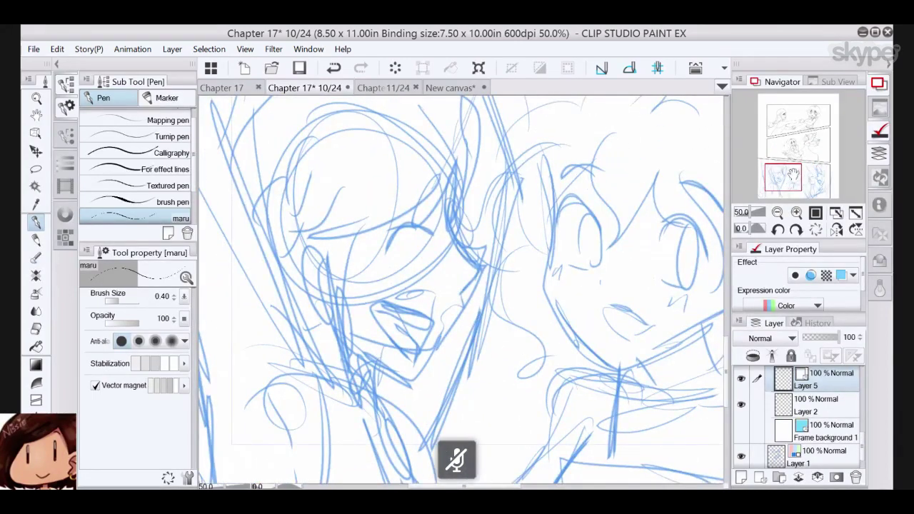
left_click_drag(793, 175, 791, 173)
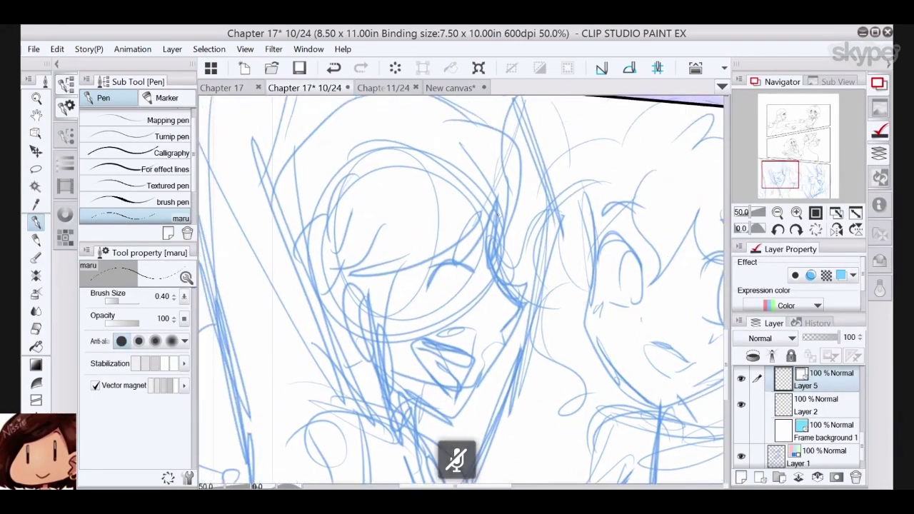
mouse_move(499, 208)
left_mouse_down()
mouse_move(497, 263)
mouse_move(513, 316)
mouse_move(502, 329)
left_mouse_up()
scroll(464, 291, "down", 3)
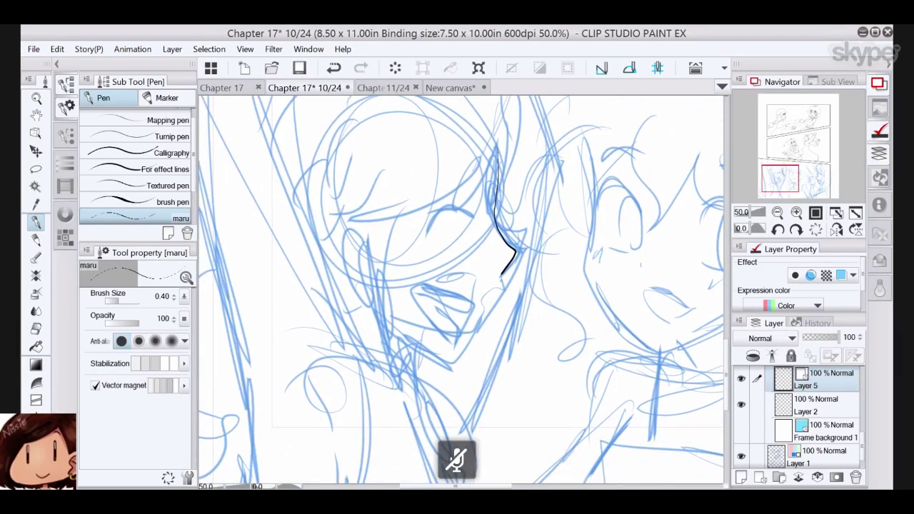
- Ink the laughing figure's open mouth, chin and jawline, followed by the closed eye and eyebrow
mouse_move(502, 274)
left_mouse_down()
mouse_move(501, 288)
mouse_move(440, 289)
mouse_move(475, 320)
mouse_move(443, 308)
mouse_move(441, 296)
mouse_move(464, 316)
mouse_move(447, 363)
mouse_move(386, 334)
left_mouse_up()
mouse_move(429, 230)
left_mouse_down()
mouse_move(474, 219)
mouse_move(419, 217)
left_mouse_up()
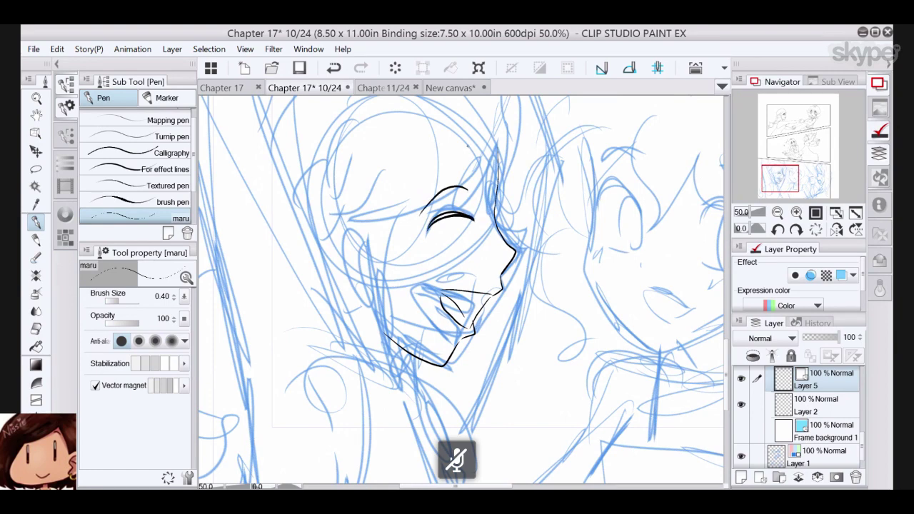
left_click_drag(468, 147, 461, 206)
- Ink the laughing figure's fringe strands over the forehead and the long strand sweeping back above the eye
left_click_drag(507, 173, 489, 269)
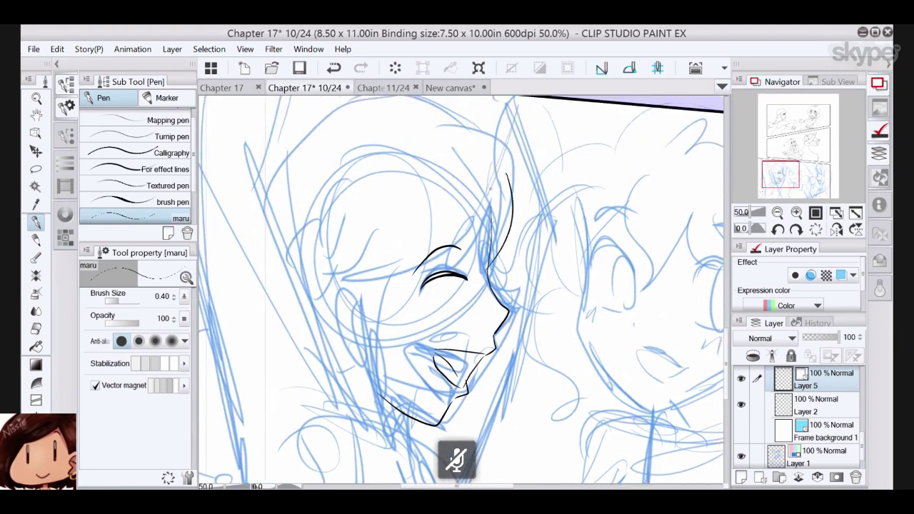
left_click_drag(492, 190, 475, 275)
left_click_drag(473, 201, 475, 278)
mouse_move(475, 196)
left_mouse_down()
mouse_move(436, 270)
mouse_move(447, 210)
mouse_move(328, 302)
left_mouse_up()
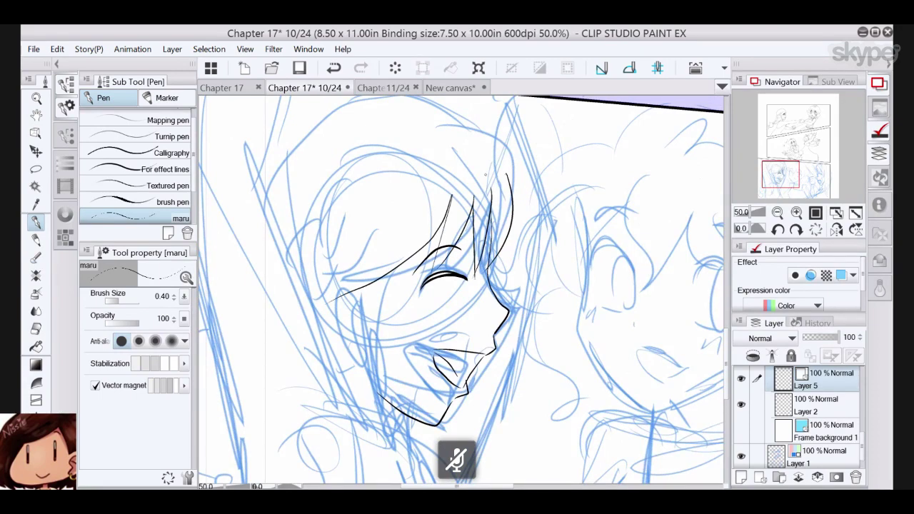
left_click_drag(486, 174, 520, 100)
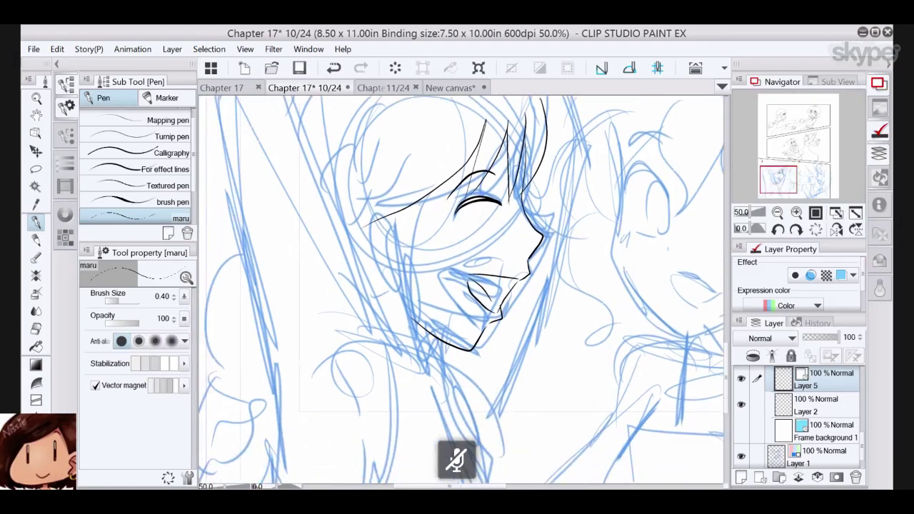
- Ink the side lock in front of the laughing figure's ear and the outline of the ear
left_click_drag(421, 199, 406, 319)
mouse_move(389, 219)
left_mouse_down()
mouse_move(391, 318)
mouse_move(392, 286)
left_mouse_up()
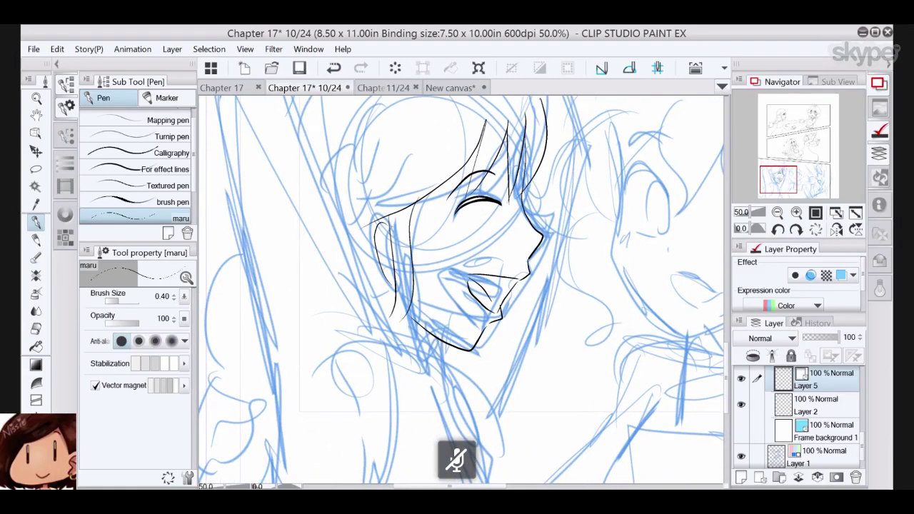
left_click_drag(472, 207, 450, 336)
- Ink the rounded top of the laughing figure's hair and the long line running down behind the ear towards the neck
mouse_move(472, 183)
left_mouse_down()
mouse_move(521, 230)
mouse_move(285, 194)
left_mouse_up()
left_click_drag(407, 350, 463, 268)
mouse_move(411, 329)
left_mouse_down()
mouse_move(459, 422)
mouse_move(420, 357)
mouse_move(331, 143)
left_mouse_up()
left_click(334, 68)
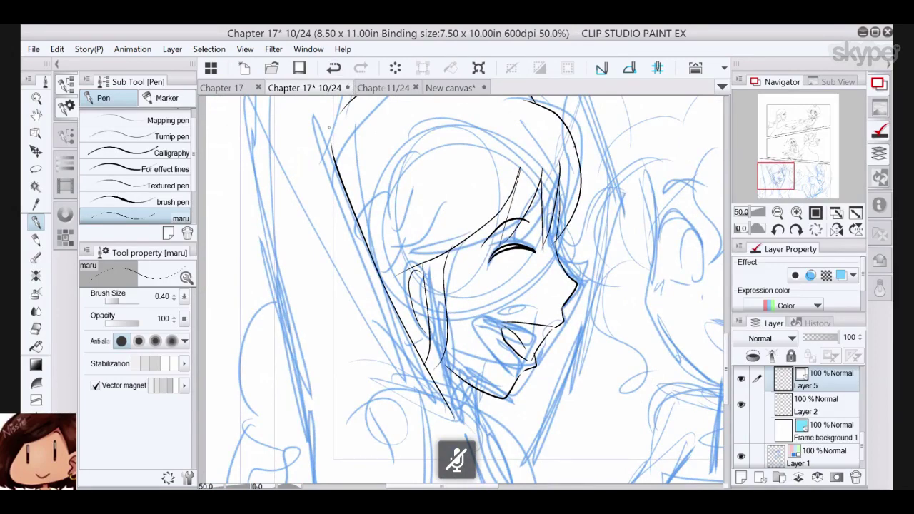
left_click_drag(407, 285, 432, 381)
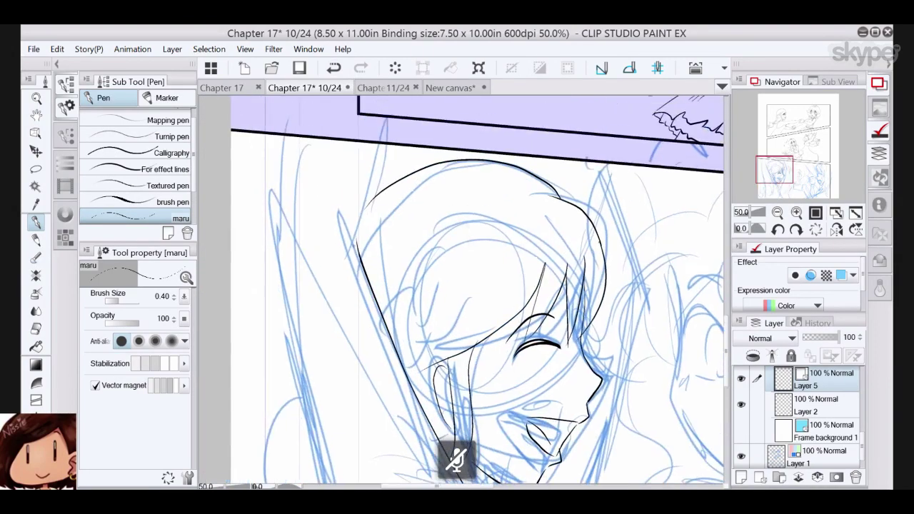
- Ink the long outer diagonal line behind the laughing figure's head and the short neck line below the jaw
left_click_drag(380, 141, 347, 260)
mouse_move(300, 138)
left_mouse_down()
mouse_move(281, 314)
mouse_move(323, 417)
mouse_move(273, 285)
mouse_move(248, 147)
left_mouse_up()
left_click_drag(433, 200, 417, 243)
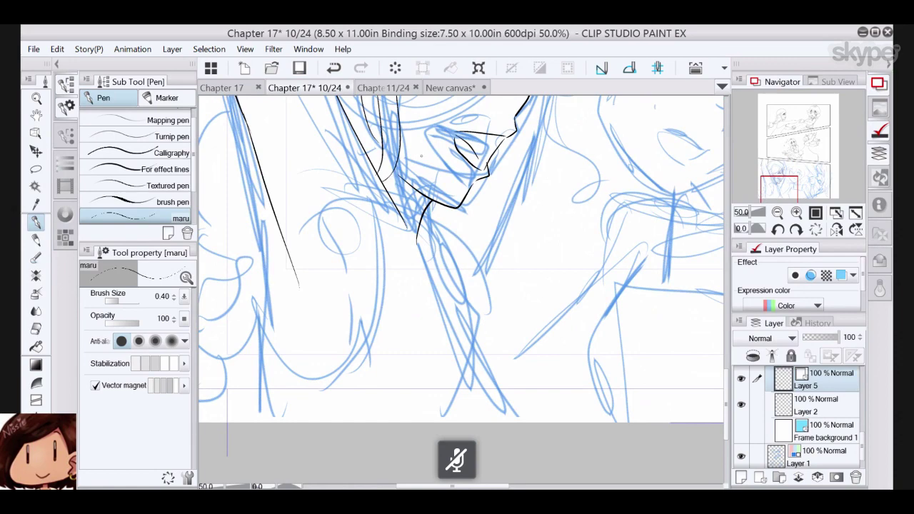
- Ink the laughing figure's front body line from the neck to the page's lower edge and the back line below the arm
mouse_move(426, 206)
left_mouse_down()
mouse_move(474, 368)
mouse_move(428, 423)
left_mouse_up()
left_click_drag(267, 181, 288, 442)
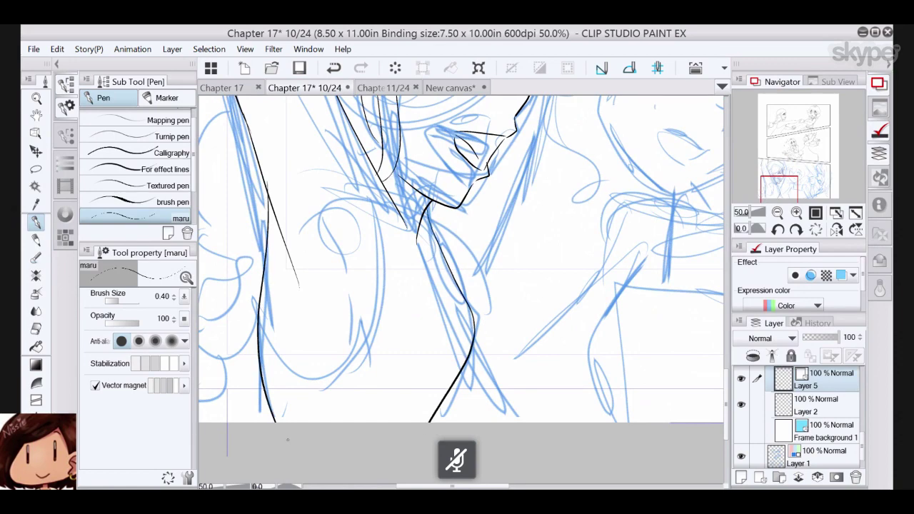
left_click_drag(400, 243, 475, 313)
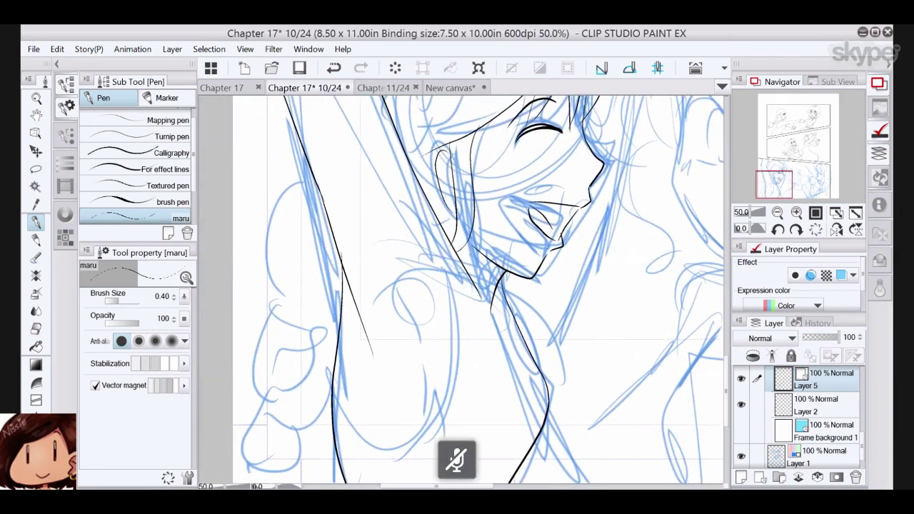
mouse_move(463, 265)
left_mouse_down()
mouse_move(504, 304)
mouse_move(452, 229)
left_mouse_up()
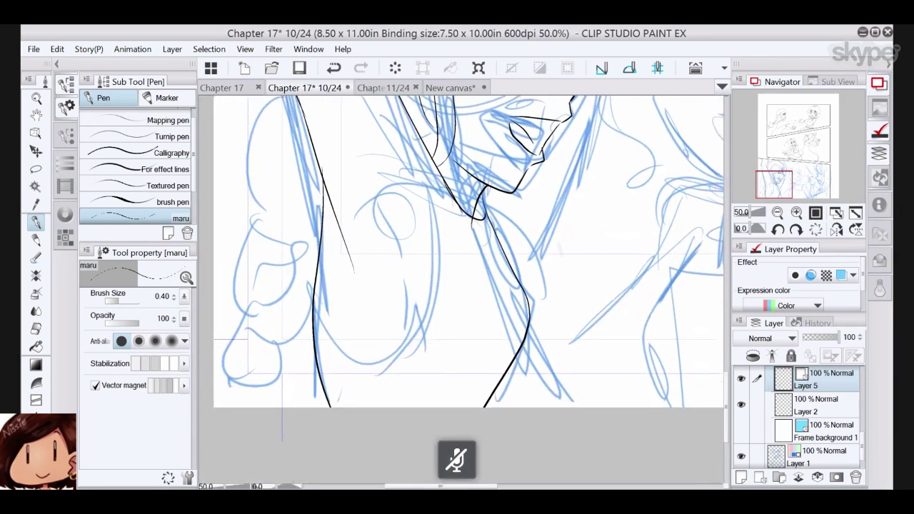
left_click(334, 68)
left_click_drag(446, 181, 497, 303)
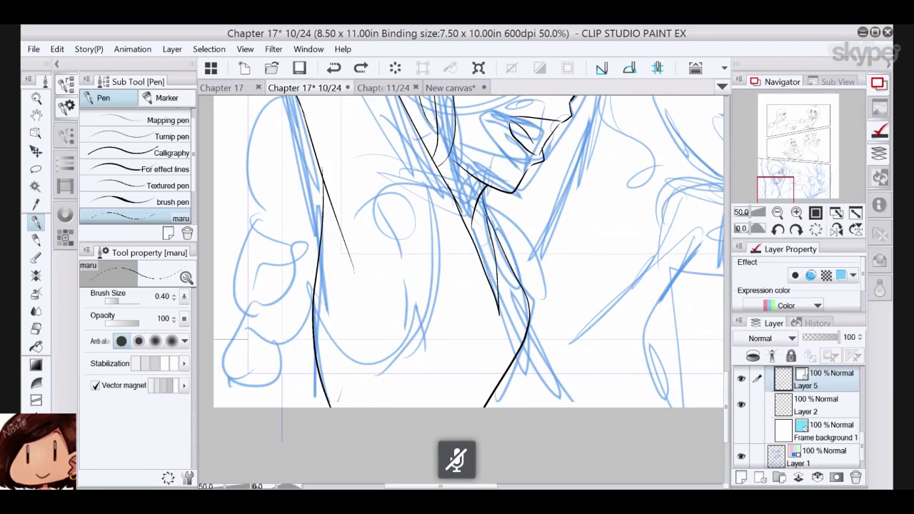
left_click(334, 67)
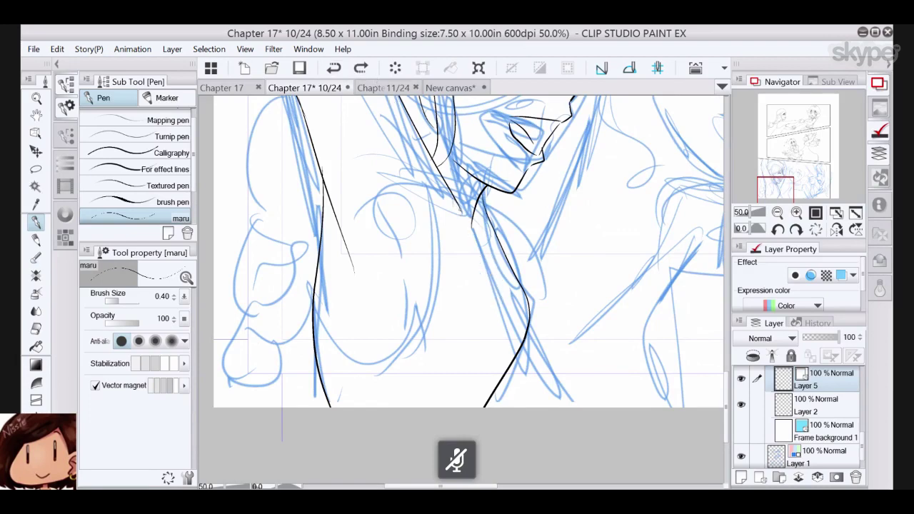
- Ink the narrow pointed shape below the laughing figure's neck and the large U-shaped curve under the raised arm, with a short inner fold line
mouse_move(462, 213)
left_mouse_down()
mouse_move(502, 293)
mouse_move(485, 204)
left_mouse_up()
mouse_move(502, 294)
left_mouse_down()
mouse_move(496, 326)
mouse_move(517, 321)
mouse_move(503, 292)
left_mouse_up()
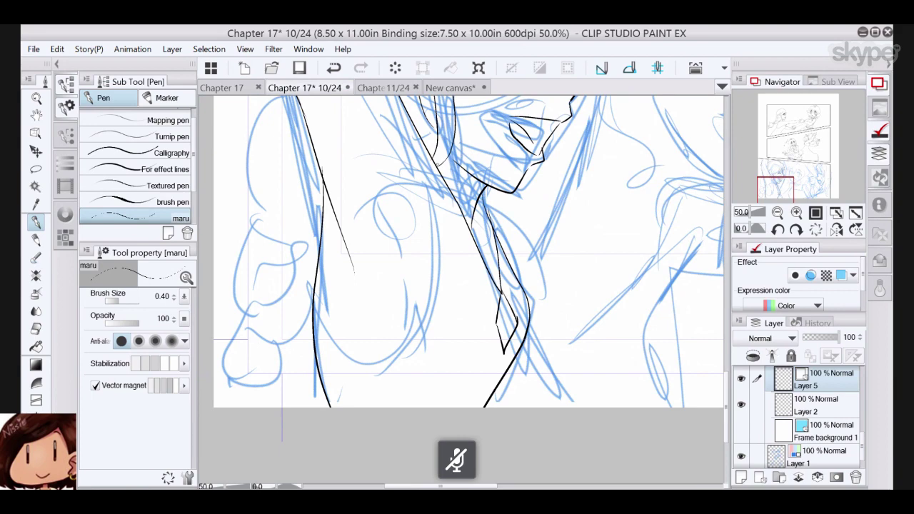
mouse_move(436, 159)
left_mouse_down()
mouse_move(436, 207)
mouse_move(364, 363)
mouse_move(317, 316)
left_mouse_up()
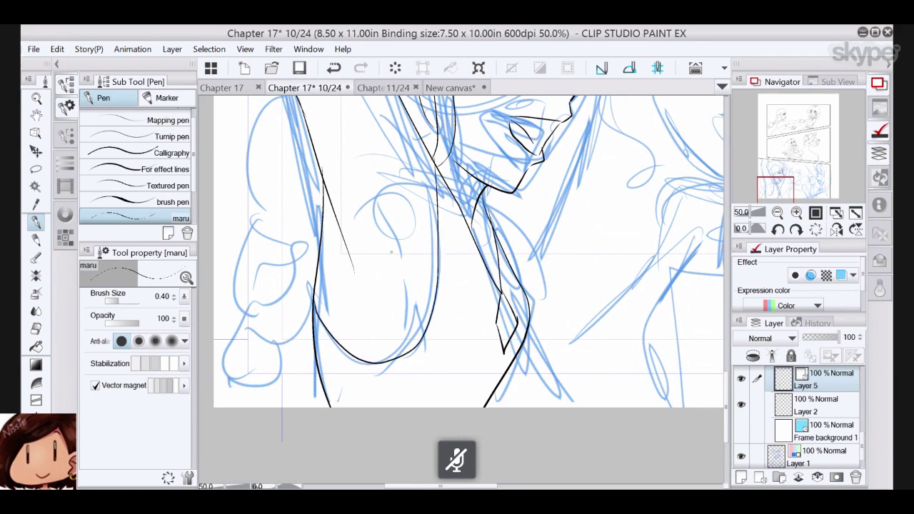
left_click_drag(388, 230, 407, 316)
- Ink the diagonal hair strand and the small scalloped ornament at the back of the laughing figure's head
mouse_move(429, 236)
left_mouse_down()
mouse_move(464, 303)
mouse_move(515, 354)
mouse_move(478, 425)
mouse_move(431, 458)
mouse_move(434, 508)
left_mouse_up()
left_click_drag(475, 216, 403, 318)
mouse_move(434, 257)
left_mouse_down()
mouse_move(388, 272)
mouse_move(401, 289)
mouse_move(383, 297)
left_mouse_up()
left_click_drag(396, 259, 367, 283)
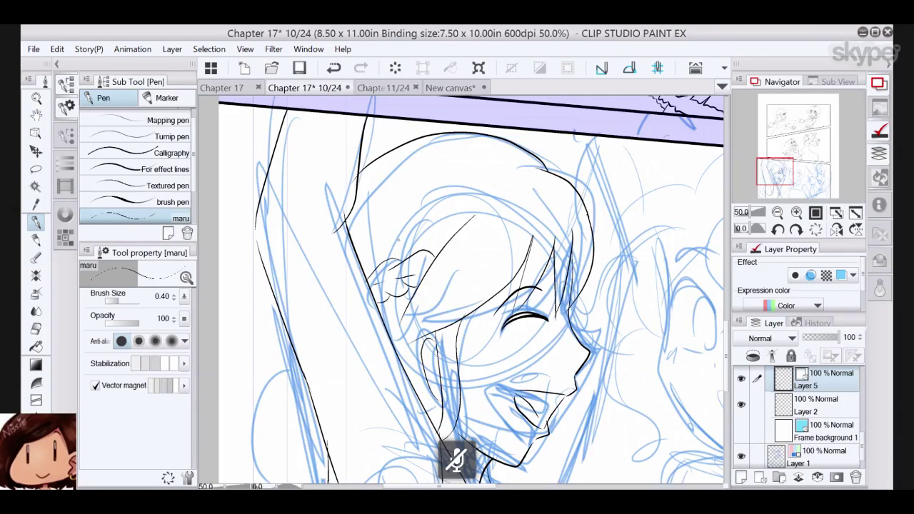
- Ink the upper section of the braid hanging behind the laughing figure's arm, with its long curved outer edge
left_click_drag(399, 240, 461, 111)
mouse_move(346, 191)
left_mouse_down()
mouse_move(327, 336)
mouse_move(331, 246)
left_mouse_up()
key("ctrl+z")
left_click_drag(336, 213, 330, 291)
left_click_drag(348, 257, 330, 308)
left_click_drag(325, 235, 292, 375)
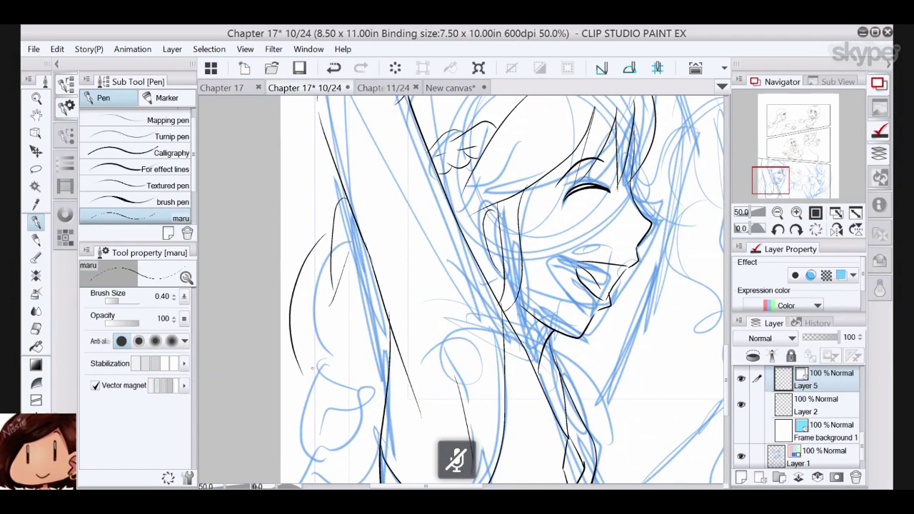
- Ink the crossing strands and outer edge of the braid's middle section beside the laughing figure's back
left_click_drag(388, 322, 336, 400)
mouse_move(372, 368)
left_mouse_down()
mouse_move(351, 433)
mouse_move(320, 471)
left_mouse_up()
left_click_drag(329, 383, 313, 443)
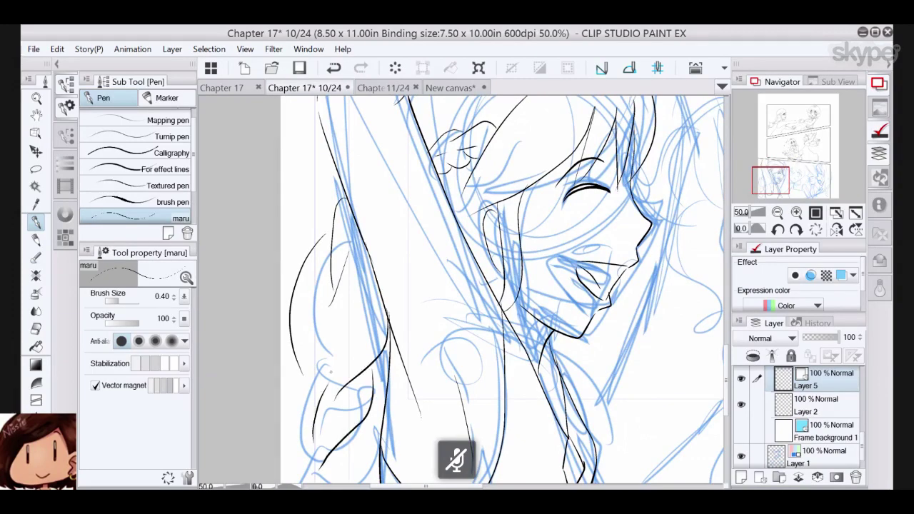
left_click_drag(299, 356, 291, 400)
mouse_move(343, 358)
left_mouse_down()
mouse_move(405, 239)
mouse_move(357, 354)
left_mouse_up()
left_click(333, 68)
left_click_drag(413, 319, 363, 417)
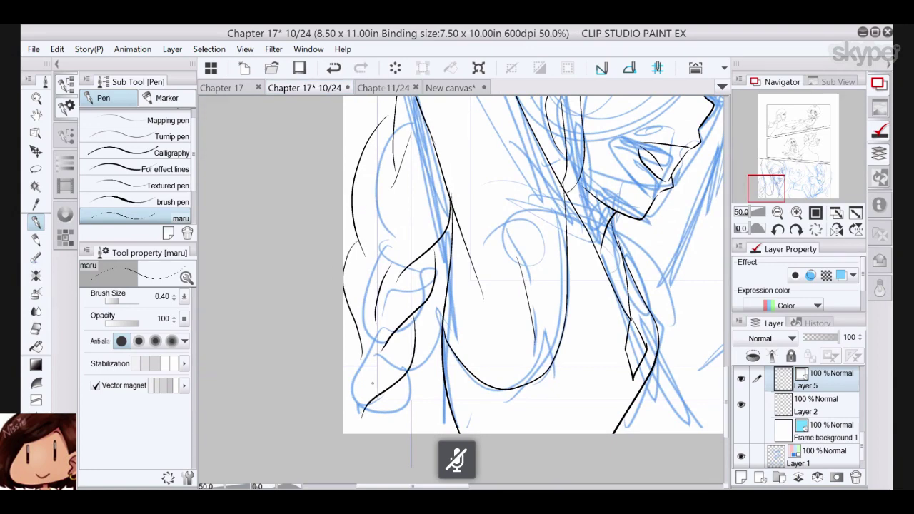
- Ink the overlapping strands of the braid's lowest sections down to the page's bottom edge
left_click_drag(377, 327, 367, 369)
left_click_drag(393, 309, 368, 353)
left_click_drag(356, 317, 343, 338)
left_click_drag(372, 365, 352, 402)
left_click_drag(399, 384, 368, 433)
mouse_move(393, 357)
left_mouse_down()
mouse_move(382, 378)
mouse_move(356, 389)
left_mouse_up()
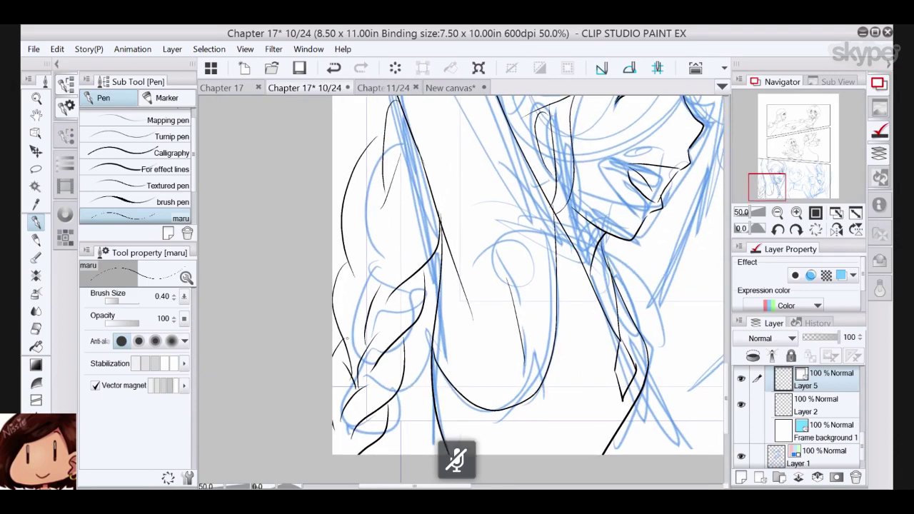
- Add inner strand lines to the upper part of the laughing figure's braid
mouse_move(380, 197)
left_mouse_down()
mouse_move(372, 255)
mouse_move(398, 212)
left_mouse_up()
left_click_drag(418, 132, 402, 218)
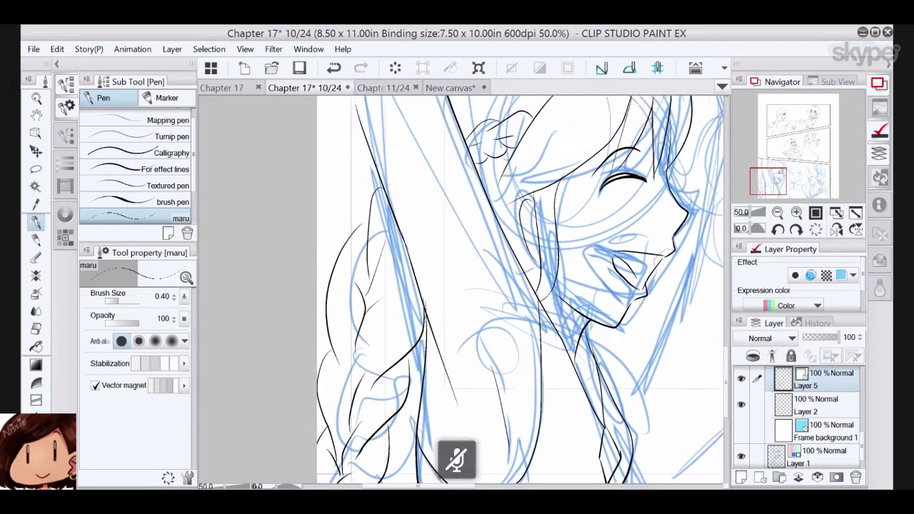
left_click_drag(377, 166, 361, 247)
- Ink the wide-eyed figure's wavy fringe strands over the forehead and the thick upper lash line of the eye nearest the laughing figure
mouse_move(528, 236)
left_mouse_down()
mouse_move(458, 326)
mouse_move(370, 317)
left_mouse_up()
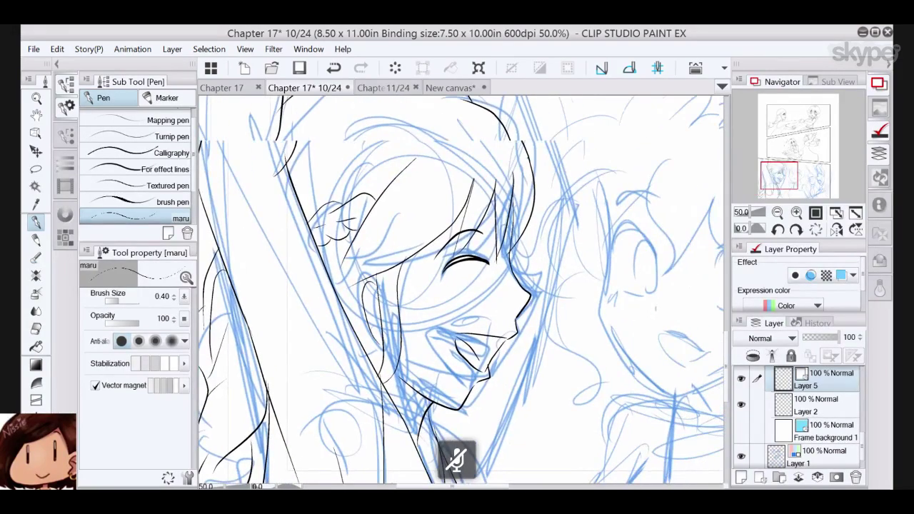
mouse_move(468, 301)
left_mouse_down()
mouse_move(424, 262)
mouse_move(422, 183)
left_mouse_up()
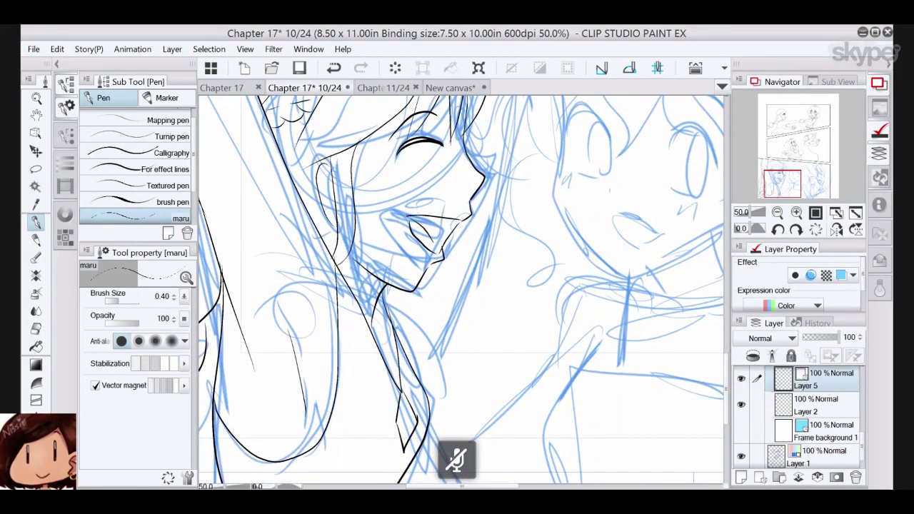
mouse_move(458, 219)
left_mouse_down()
mouse_move(439, 226)
mouse_move(408, 215)
mouse_move(434, 214)
mouse_move(430, 234)
mouse_move(392, 271)
mouse_move(428, 359)
left_mouse_up()
mouse_move(500, 308)
left_mouse_down()
mouse_move(416, 290)
mouse_move(282, 236)
left_mouse_up()
left_click_drag(390, 131, 392, 234)
mouse_move(439, 159)
left_mouse_down()
mouse_move(416, 211)
mouse_move(390, 235)
left_mouse_up()
mouse_move(366, 167)
left_mouse_down()
mouse_move(327, 230)
mouse_move(332, 255)
left_mouse_up()
left_click_drag(324, 146, 338, 263)
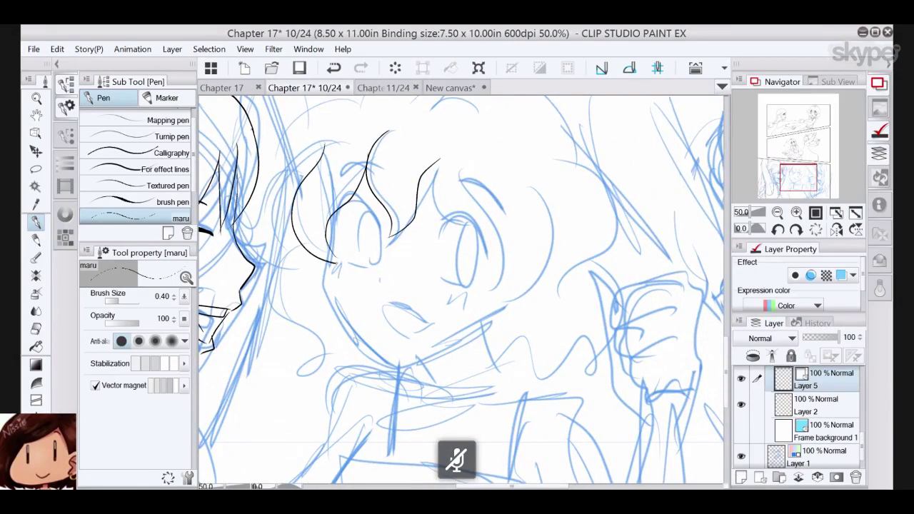
mouse_move(383, 222)
left_mouse_down()
mouse_move(340, 215)
mouse_move(336, 228)
mouse_move(367, 208)
mouse_move(350, 203)
mouse_move(382, 220)
left_mouse_up()
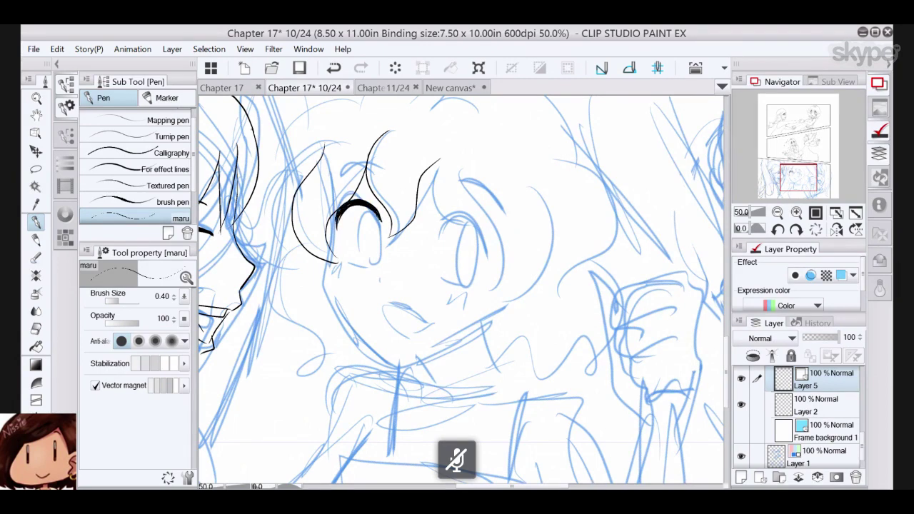
left_click_drag(380, 171, 330, 176)
left_click_drag(459, 182, 504, 214)
left_click(334, 70)
left_click(334, 69)
- Ink the wide-eyed figure's two arched eyebrows, the first eye's flicked lashes and the second eye's thick upper lash line
left_click_drag(386, 170, 330, 176)
left_click_drag(450, 183, 516, 216)
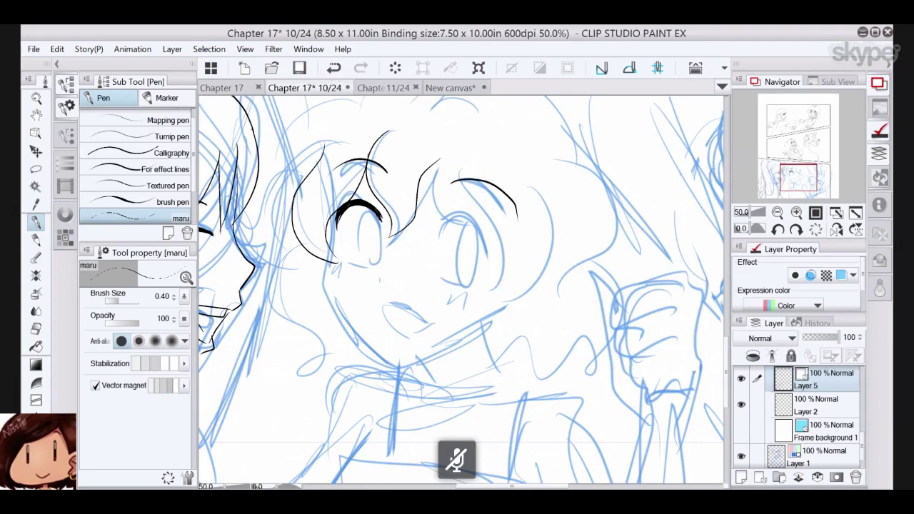
mouse_move(336, 212)
left_mouse_down()
mouse_move(330, 228)
mouse_move(317, 213)
mouse_move(317, 235)
mouse_move(322, 198)
left_mouse_up()
left_click_drag(435, 230, 493, 254)
mouse_move(447, 216)
left_mouse_down()
mouse_move(493, 264)
mouse_move(485, 229)
left_mouse_up()
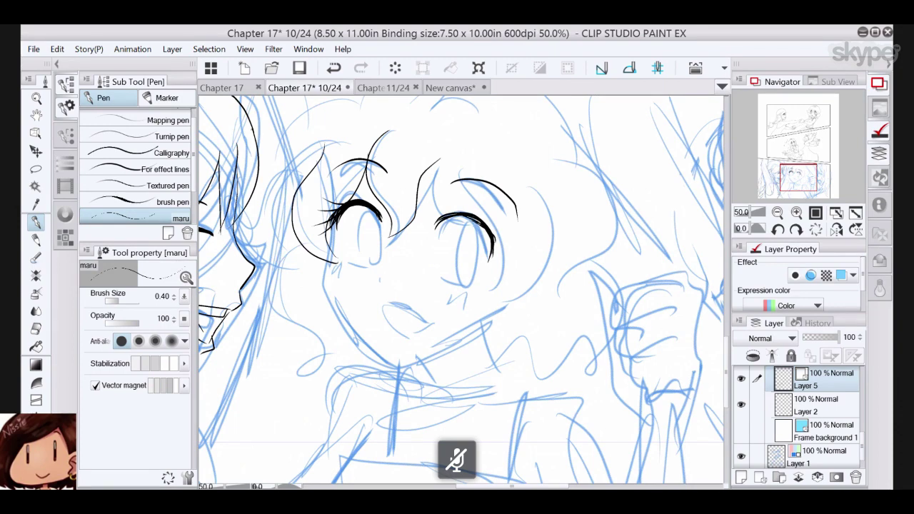
- Ink the second eye's outer lashes and thicken the outer end of its lash line in a mirrored canvas view
mouse_move(490, 232)
left_mouse_down()
mouse_move(506, 227)
mouse_move(507, 258)
left_mouse_up()
left_click_drag(502, 219, 493, 254)
left_click(836, 230)
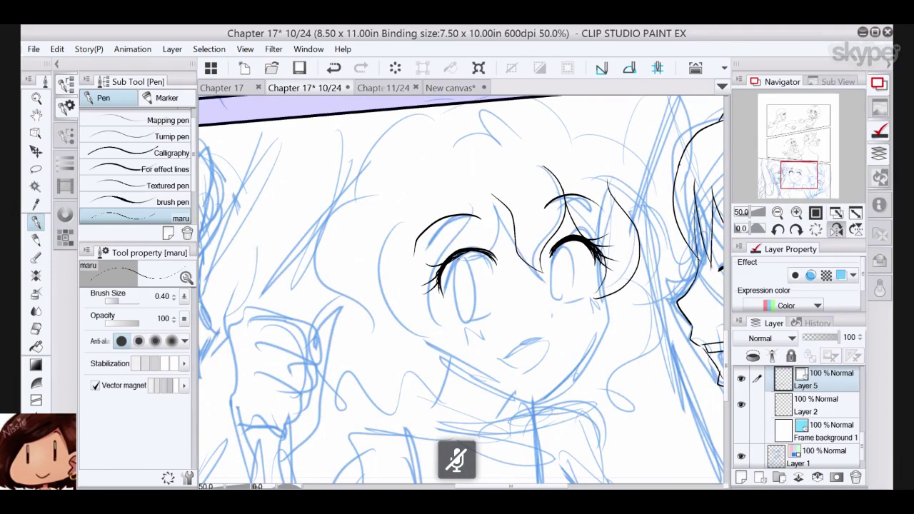
mouse_move(487, 250)
left_mouse_down()
mouse_move(441, 266)
mouse_move(445, 258)
mouse_move(438, 293)
left_mouse_up()
key("ctrl+z")
left_click_drag(451, 251, 438, 297)
left_click(837, 229)
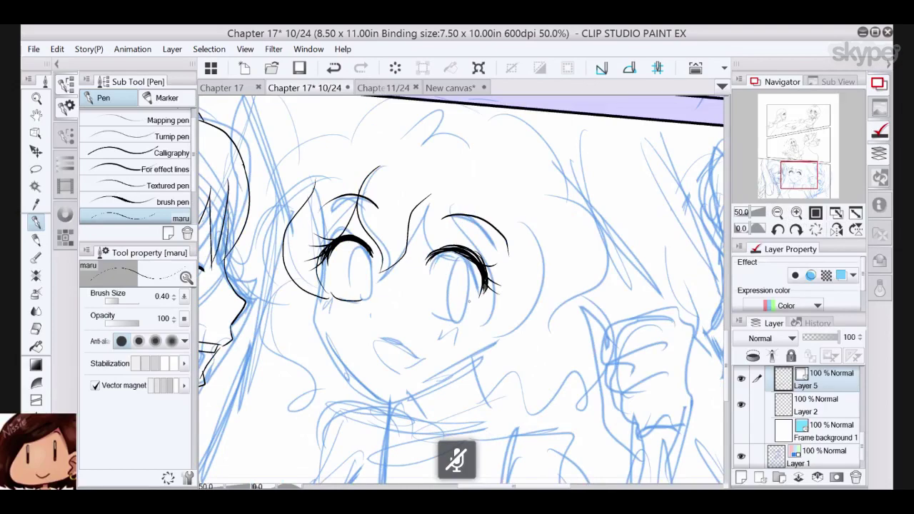
- Ink the second eye's lower lid line and both of the wide-eyed figure's oval irises with their inner highlight shapes
left_click_drag(471, 311, 429, 314)
mouse_move(366, 246)
left_mouse_down()
mouse_move(351, 303)
mouse_move(346, 246)
left_mouse_up()
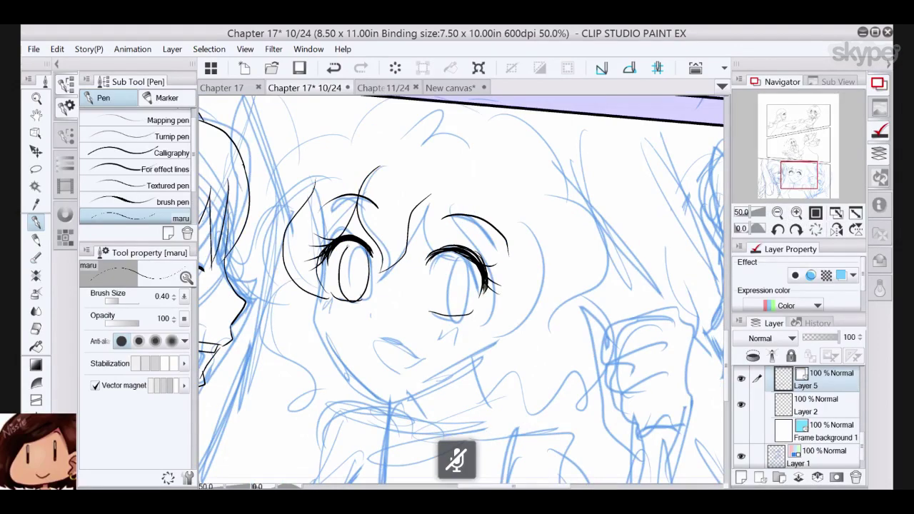
left_click(836, 232)
left_click(836, 231)
left_click(837, 232)
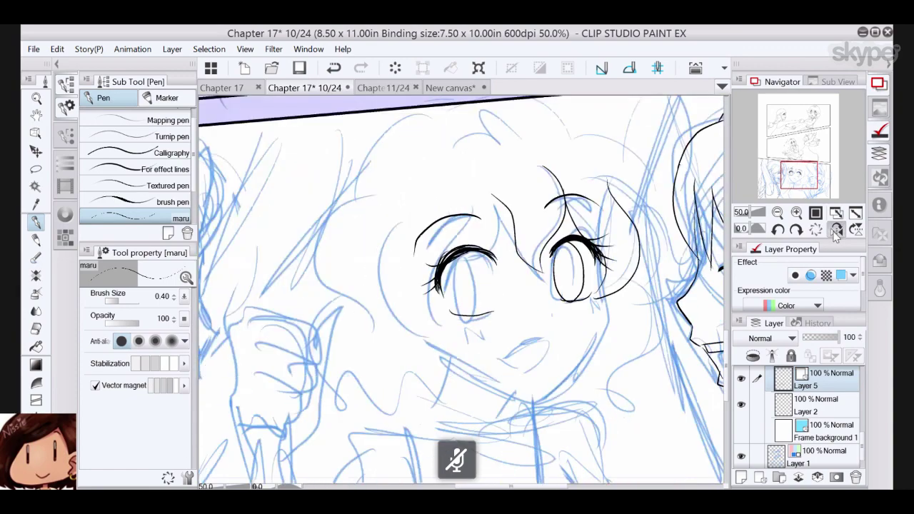
left_click(836, 231)
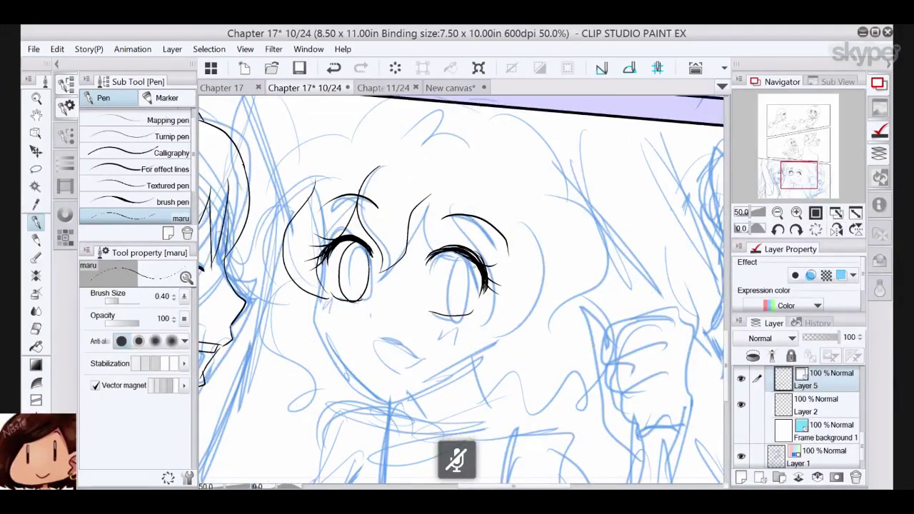
mouse_move(477, 275)
left_mouse_down()
mouse_move(448, 305)
mouse_move(458, 253)
left_mouse_up()
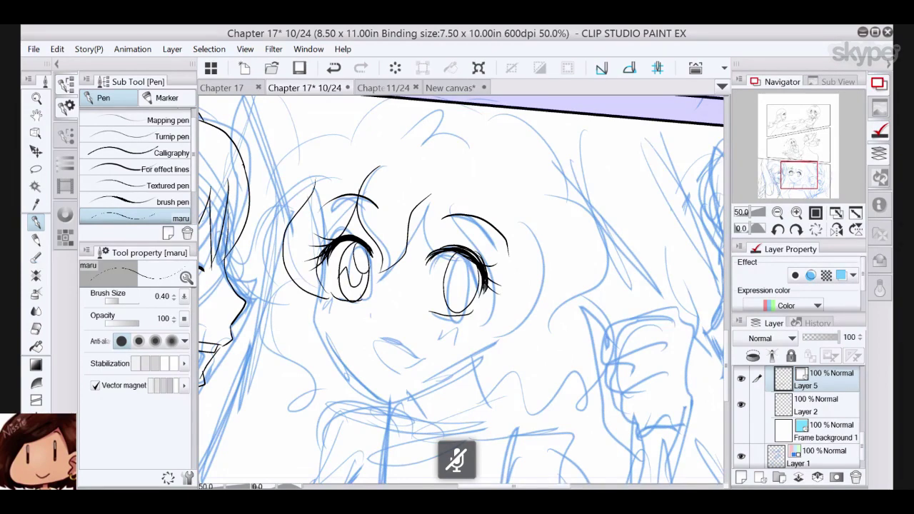
mouse_move(467, 257)
left_mouse_down()
mouse_move(462, 276)
mouse_move(475, 290)
mouse_move(452, 279)
left_mouse_up()
- Ink the wide-eyed figure's nose and open mouth, including the teeth line and the tongue
mouse_move(361, 311)
left_mouse_down()
mouse_move(366, 333)
mouse_move(414, 353)
mouse_move(439, 277)
left_mouse_up()
left_click(334, 69)
key("ctrl+plus")
key("ctrl+plus")
left_click_drag(367, 271, 450, 294)
mouse_move(365, 273)
left_mouse_down()
mouse_move(396, 333)
mouse_move(448, 306)
left_mouse_up()
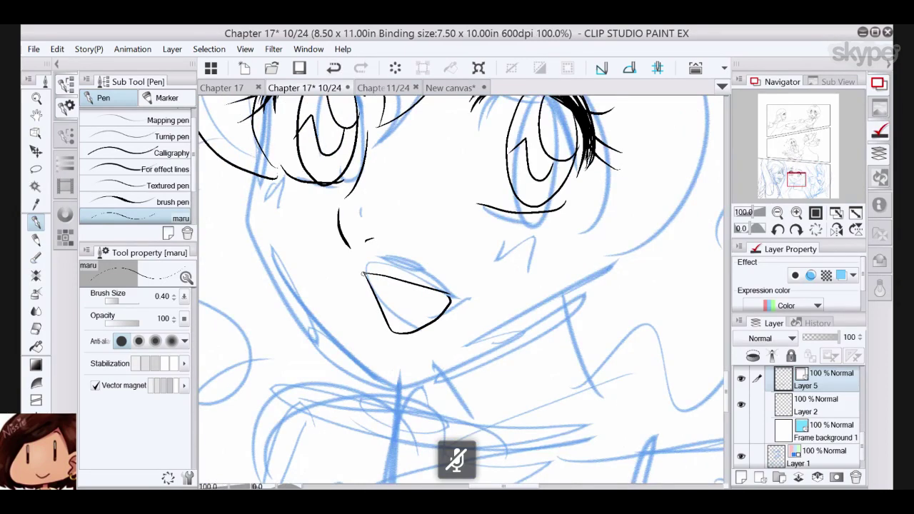
mouse_move(363, 274)
left_mouse_down()
mouse_move(412, 298)
mouse_move(447, 295)
left_mouse_up()
left_click_drag(384, 311, 401, 293)
- Ink short blush hatching under both eyes and small lash flicks at the outer corners of the lower lids
mouse_move(279, 188)
left_mouse_down()
mouse_move(260, 204)
mouse_move(270, 210)
left_mouse_up()
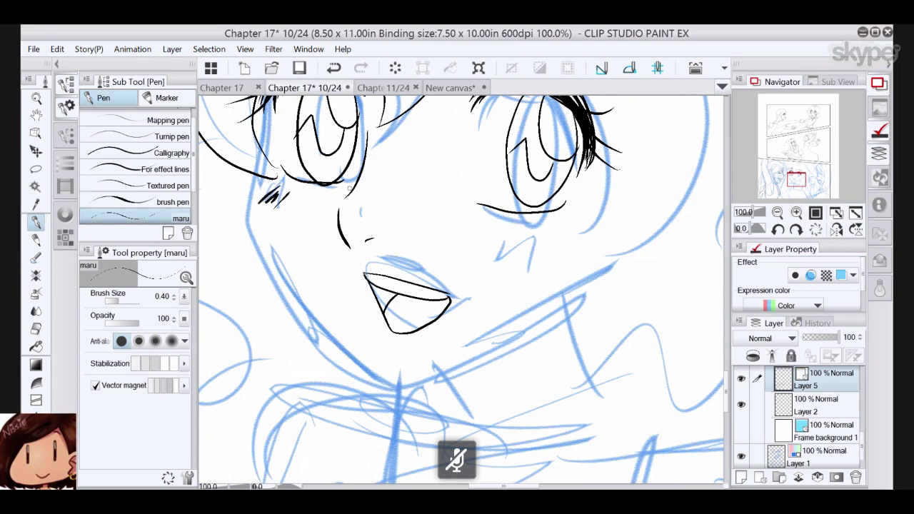
mouse_move(549, 213)
left_mouse_down()
mouse_move(511, 250)
mouse_move(525, 245)
mouse_move(525, 255)
mouse_move(572, 219)
left_mouse_up()
left_click_drag(295, 180, 272, 173)
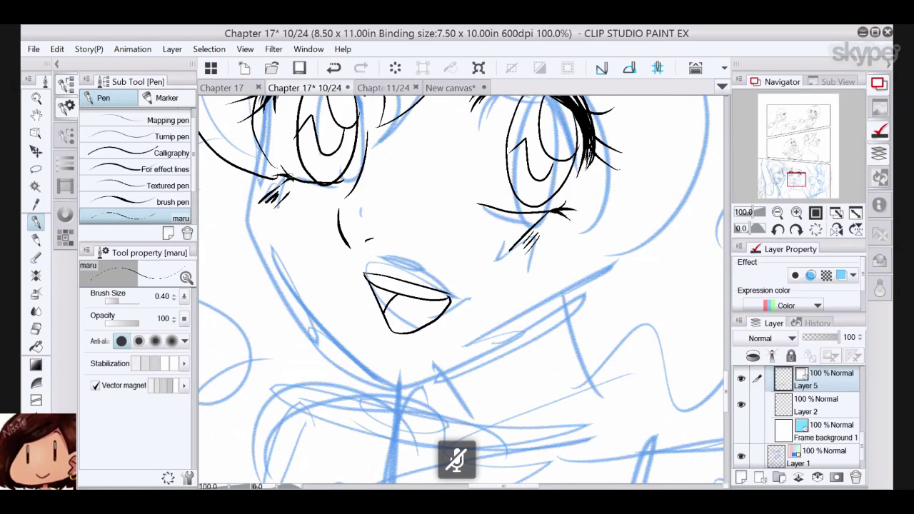
- Ink the wide-eyed figure's face contour on the side facing the laughing figure, from the cheek to the chin
mouse_move(796, 179)
left_mouse_down()
mouse_move(799, 146)
mouse_move(795, 176)
left_mouse_up()
scroll(477, 292, "down", 2)
mouse_move(361, 167)
left_mouse_down()
mouse_move(355, 216)
mouse_move(439, 382)
mouse_move(458, 390)
left_mouse_up()
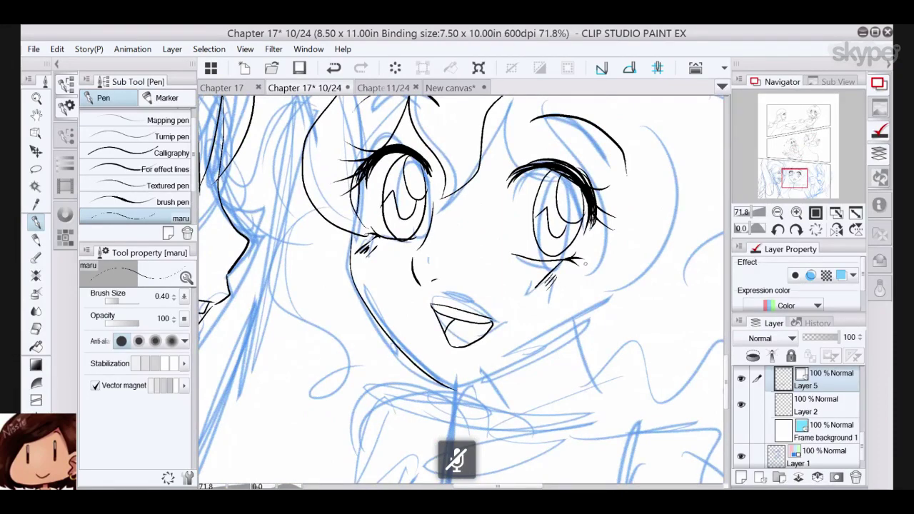
- Ink the fringe strand beside the second eyebrow and the long curved side lock sweeping around the cheek
left_click_drag(493, 236, 435, 285)
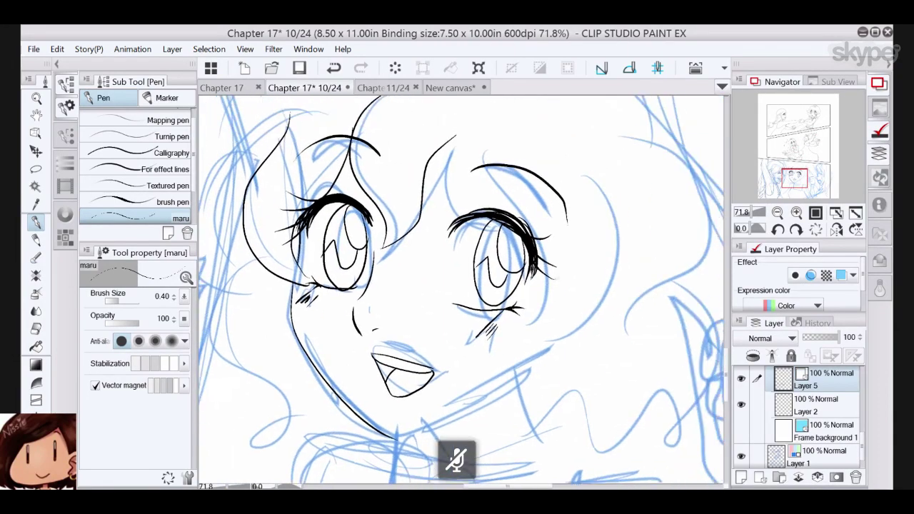
left_click_drag(456, 136, 464, 215)
mouse_move(528, 129)
left_mouse_down()
mouse_move(598, 293)
mouse_move(518, 349)
left_mouse_up()
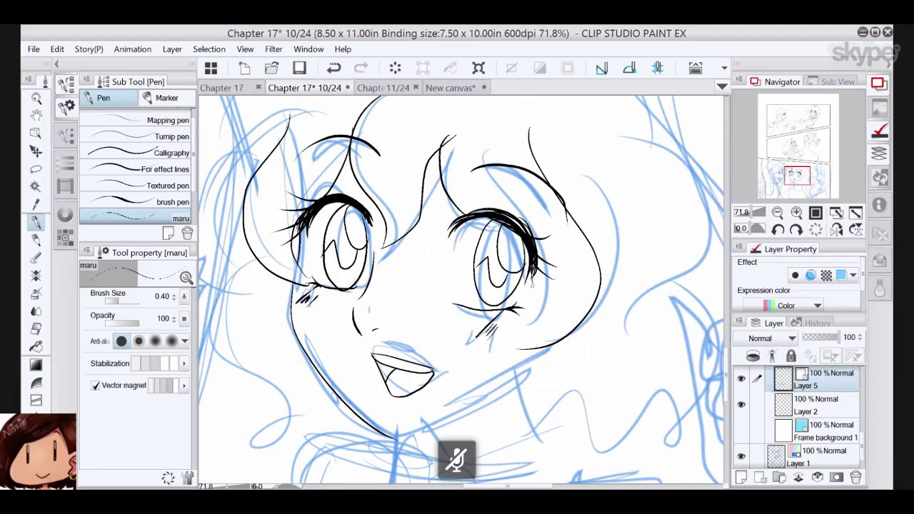
- Ink the cheek line below the second eye, the jawline to the chin and the small curve beneath the side lock
left_click_drag(532, 284, 500, 363)
left_click_drag(566, 340, 401, 440)
left_click_drag(527, 362, 546, 351)
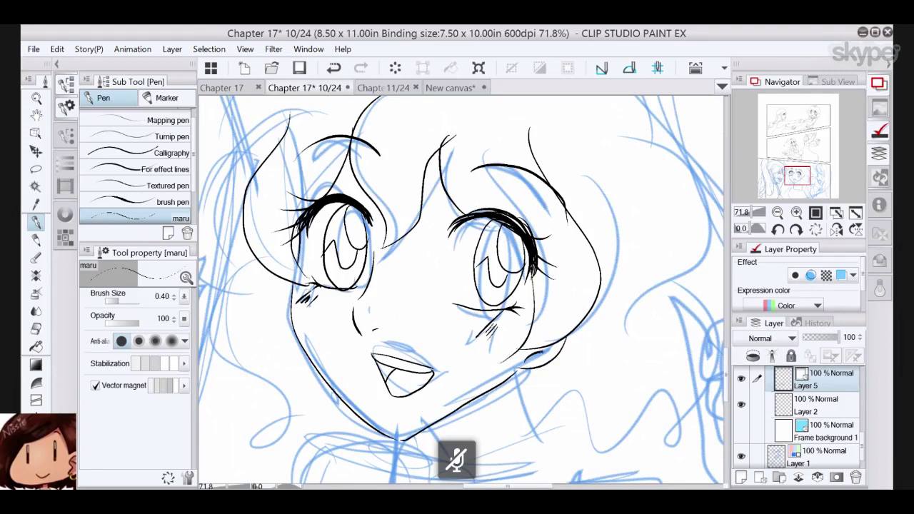
- Ink the pointed hair tufts on the wide-eyed figure's crown and the curved strand beside them
left_click_drag(550, 285, 564, 455)
mouse_move(428, 233)
left_mouse_down()
mouse_move(477, 190)
mouse_move(478, 213)
mouse_move(526, 214)
left_mouse_up()
left_click_drag(401, 166, 354, 245)
scroll(465, 286, "down", 2)
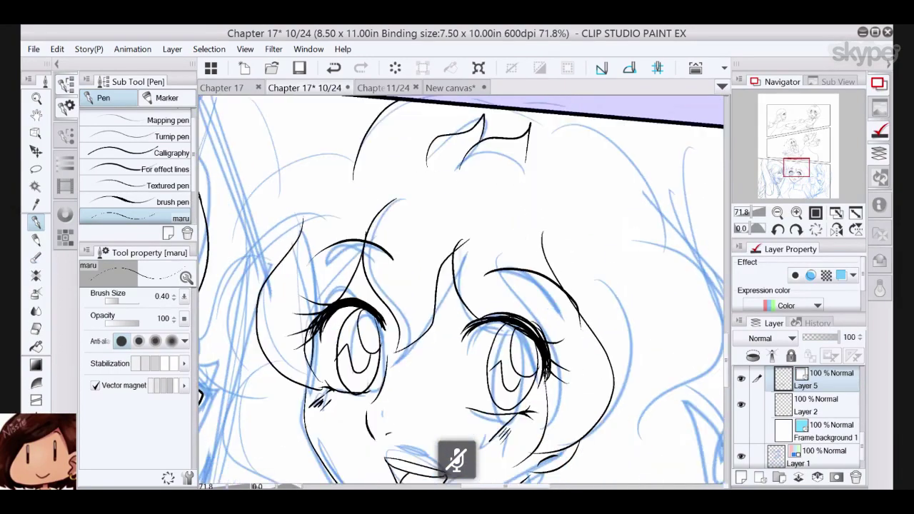
scroll(464, 286, "down", 3)
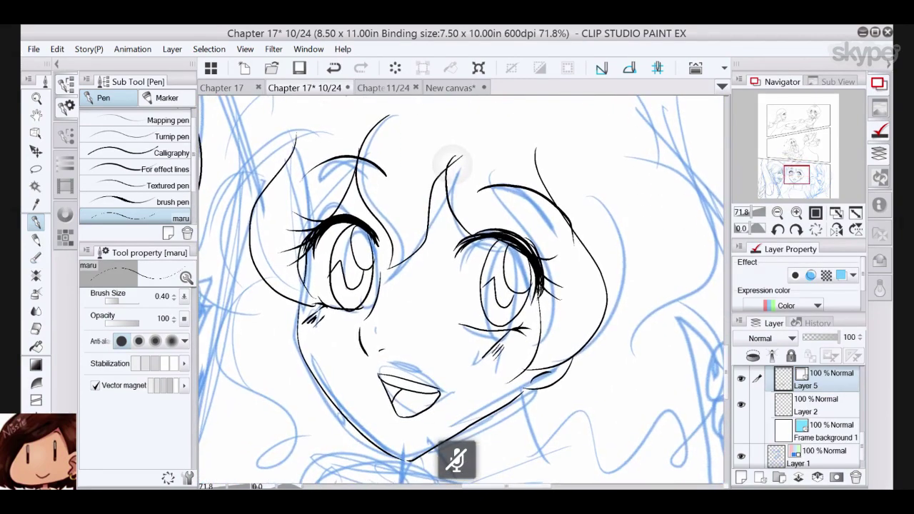
- Ink the long hair contour curving down beside the wide-eyed figure's face on the side facing the laughing figure
left_click_drag(455, 166, 507, 265)
mouse_move(415, 148)
left_mouse_down()
mouse_move(328, 236)
mouse_move(292, 375)
left_mouse_up()
mouse_move(400, 307)
left_mouse_down()
mouse_move(447, 280)
mouse_move(522, 262)
left_mouse_up()
left_click(334, 69)
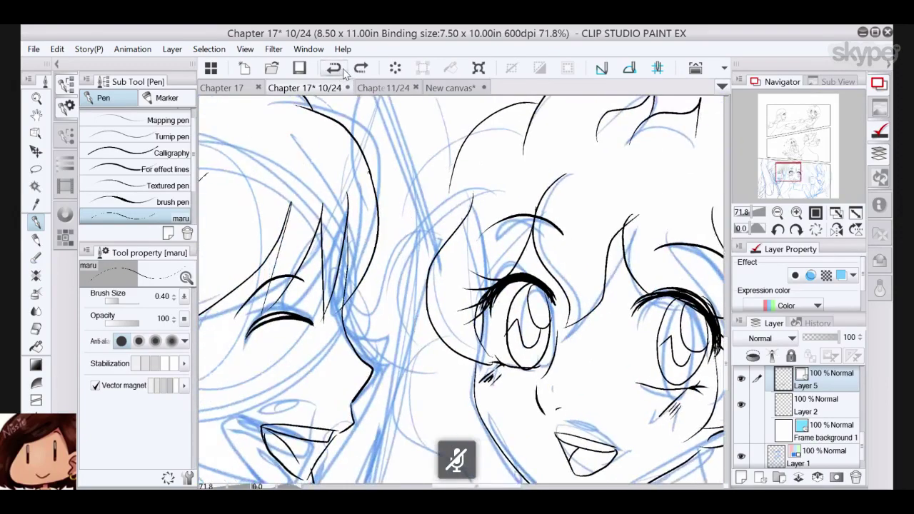
mouse_move(459, 151)
left_mouse_down()
mouse_move(372, 306)
mouse_move(351, 291)
left_mouse_up()
left_click_drag(350, 291, 420, 374)
left_click_drag(457, 285, 425, 223)
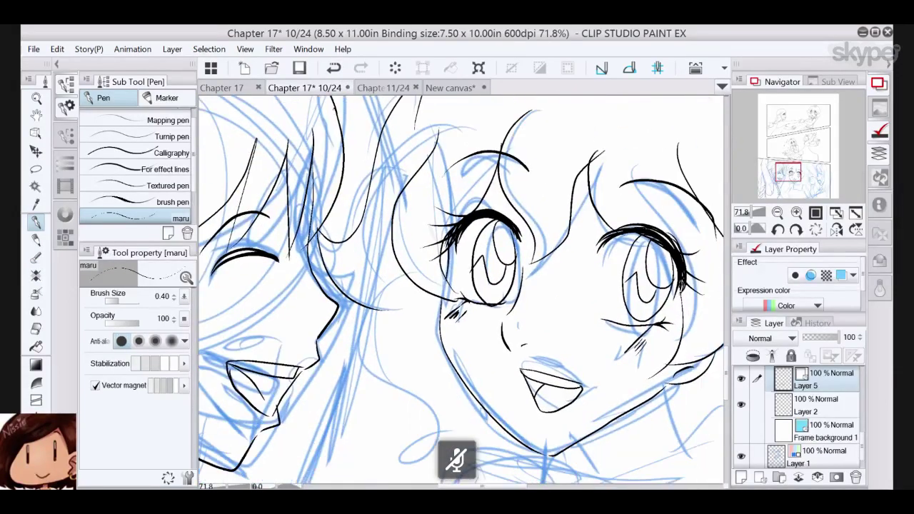
- Ink the pointed hair tips hanging below the wide-eyed figure's cheek on the side facing the laughing figure
left_click_drag(425, 368, 387, 268)
left_click_drag(338, 202, 354, 366)
mouse_move(354, 366)
left_mouse_down()
mouse_move(386, 291)
mouse_move(415, 364)
mouse_move(357, 334)
mouse_move(286, 318)
left_mouse_up()
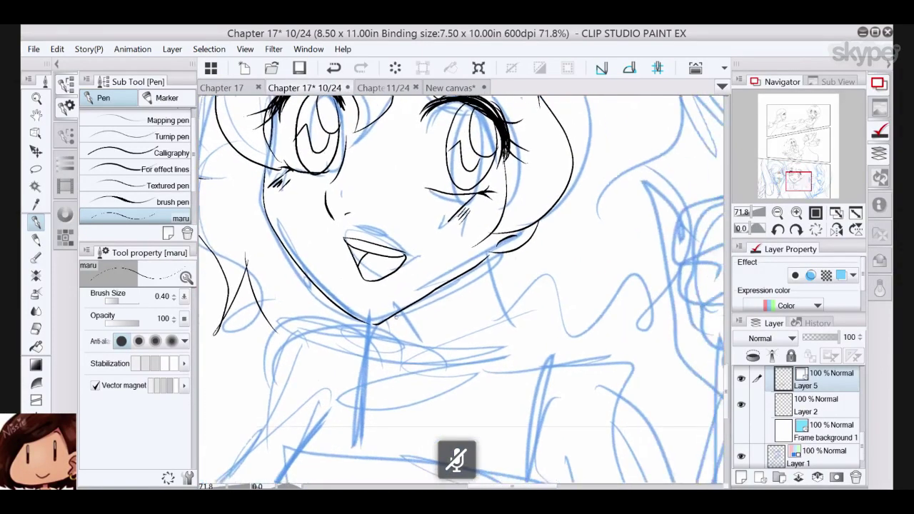
- Ink the wide-eyed figure's two neck lines and the shoulder and arm outline on the side facing the laughing figure
left_click_drag(384, 323, 389, 364)
left_click_drag(480, 261, 500, 353)
left_click_drag(428, 436, 513, 270)
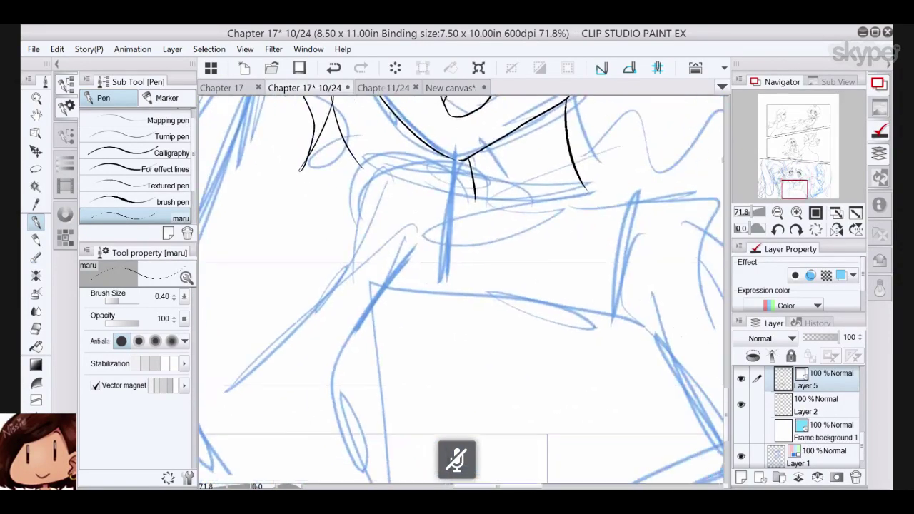
key("ctrl+minus")
key("ctrl+minus")
mouse_move(477, 207)
left_mouse_down()
mouse_move(449, 209)
mouse_move(277, 426)
left_mouse_up()
mouse_move(446, 261)
left_mouse_down()
mouse_move(392, 341)
mouse_move(397, 422)
left_mouse_up()
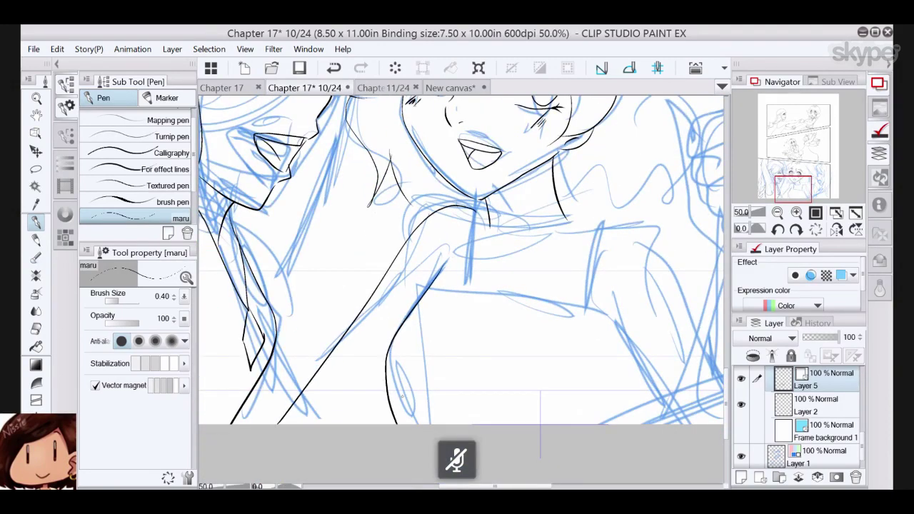
- Ink the bead necklace around the wide-eyed figure's neck and the outer contour of her far shoulder and arm
mouse_move(486, 209)
left_mouse_down()
mouse_move(473, 236)
mouse_move(488, 227)
mouse_move(537, 263)
mouse_move(562, 237)
mouse_move(585, 240)
mouse_move(570, 227)
mouse_move(592, 216)
left_mouse_up()
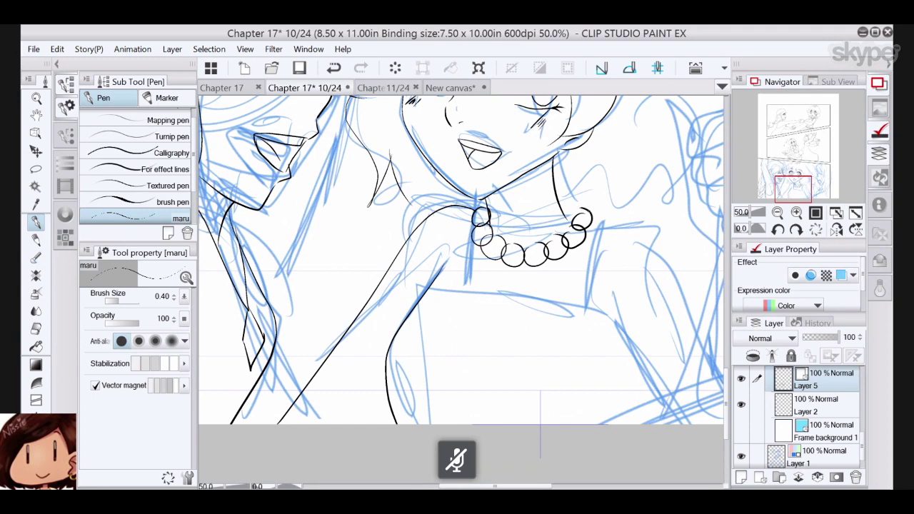
left_click_drag(576, 201, 570, 216)
scroll(583, 177, "right", 2)
scroll(462, 277, "right", 3)
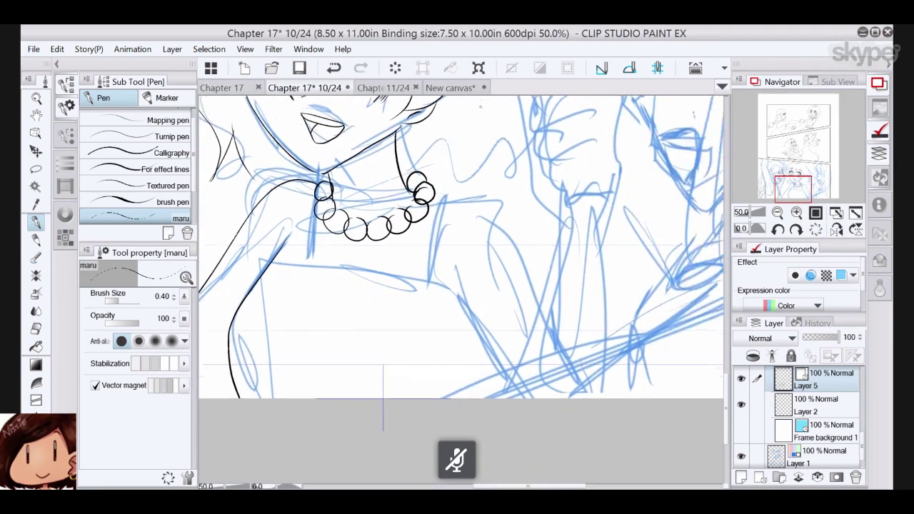
mouse_move(435, 193)
left_mouse_down()
mouse_move(459, 196)
mouse_move(543, 293)
mouse_move(576, 368)
left_mouse_up()
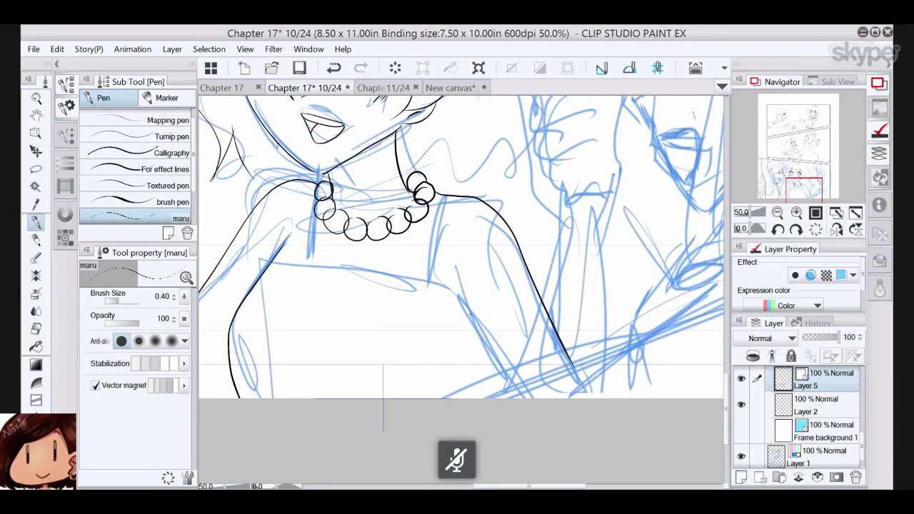
- Ink the far side of the torso, the curved neckline of the top and its two shoulder straps
left_click_drag(453, 312, 512, 398)
mouse_move(482, 311)
left_mouse_down()
mouse_move(525, 333)
mouse_move(568, 283)
mouse_move(350, 241)
left_mouse_up()
mouse_move(403, 160)
left_mouse_down()
mouse_move(381, 236)
mouse_move(370, 239)
left_mouse_up()
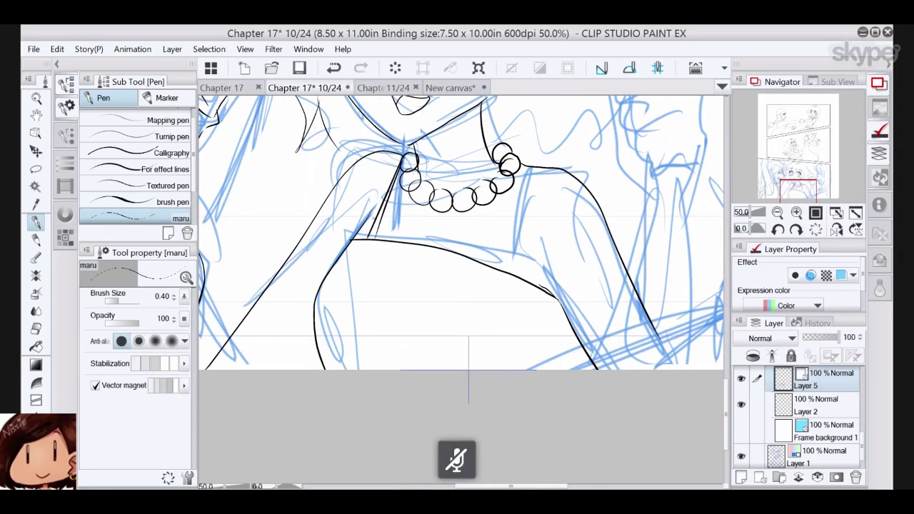
mouse_move(529, 168)
left_mouse_down()
mouse_move(514, 207)
mouse_move(513, 290)
left_mouse_up()
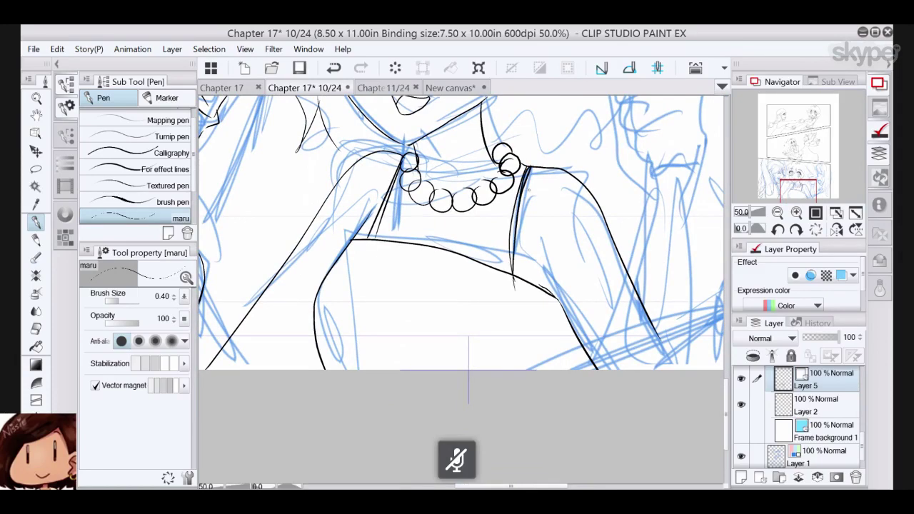
left_click_drag(529, 190, 541, 145)
left_click_drag(376, 206, 352, 303)
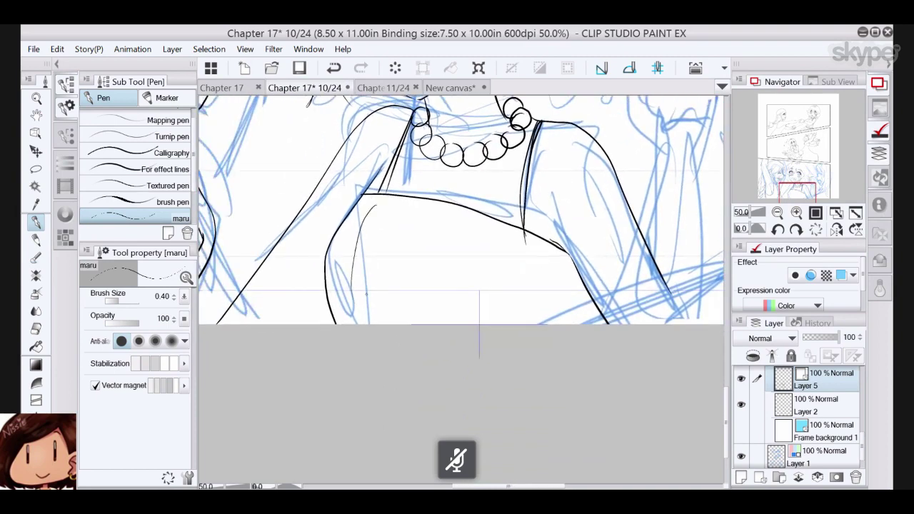
left_click_drag(378, 222, 362, 277)
left_click(334, 67)
left_click(333, 67)
- Ink a row of thin vertical pleat lines across the front of the wide-eyed figure's top, below the neckline
left_click_drag(371, 209, 346, 247)
left_click_drag(353, 293, 351, 312)
left_click_drag(378, 219, 348, 280)
mouse_move(391, 204)
left_mouse_down()
mouse_move(360, 282)
mouse_move(379, 303)
left_mouse_up()
left_click_drag(411, 226, 393, 300)
left_click_drag(458, 223, 444, 306)
left_click_drag(461, 246, 455, 296)
left_click_drag(475, 275, 469, 308)
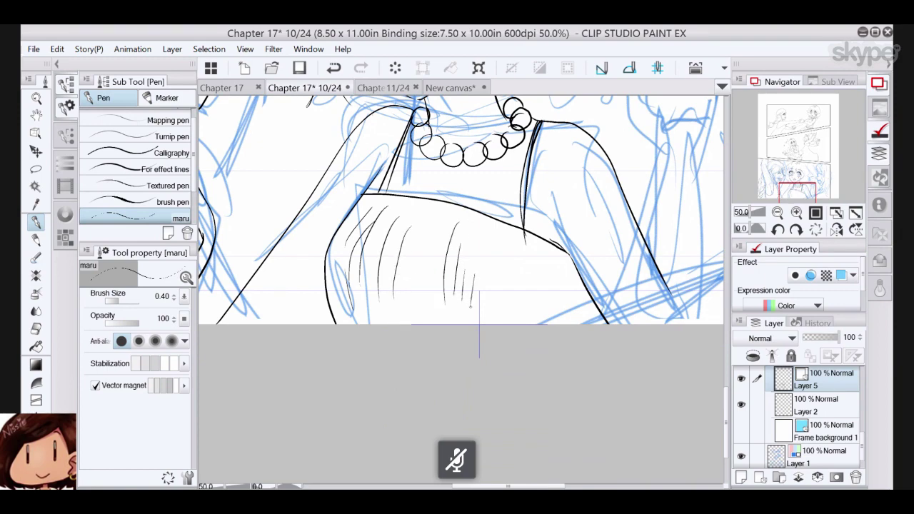
left_click_drag(502, 256, 493, 312)
left_click_drag(515, 276, 523, 297)
left_click_drag(515, 280, 510, 304)
left_click_drag(539, 256, 530, 319)
- Ink the large outer hair curve sweeping past the wide-eyed figure's cheek on the side away from the laughing figure
mouse_move(528, 249)
left_mouse_down()
mouse_move(510, 280)
mouse_move(444, 335)
mouse_move(457, 406)
mouse_move(450, 438)
left_mouse_up()
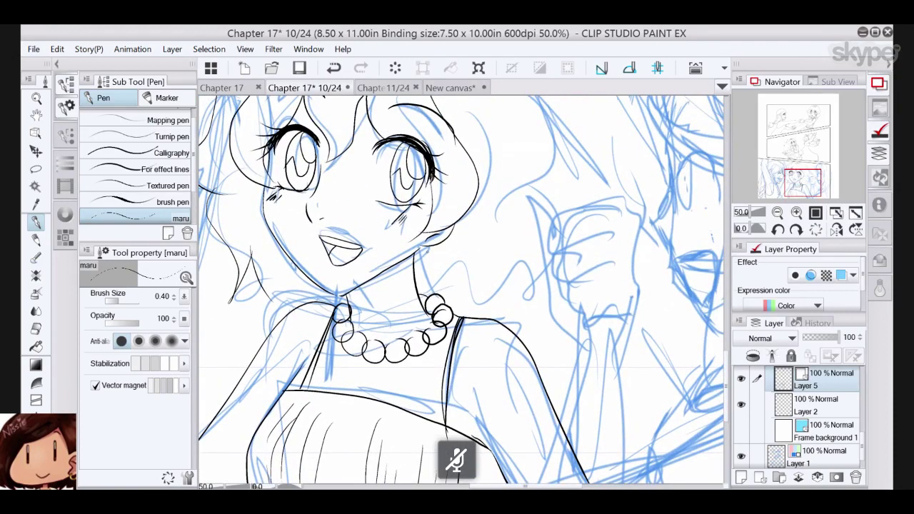
left_click_drag(465, 272, 417, 396)
mouse_move(392, 134)
left_mouse_down()
mouse_move(466, 226)
mouse_move(459, 361)
mouse_move(478, 293)
mouse_move(444, 231)
left_mouse_up()
- Ink the raised fist beside the wide-eyed figure with its thumb and curled fingers, plus both forearm lines down to the panel edge
mouse_move(574, 235)
left_mouse_down()
mouse_move(565, 198)
mouse_move(500, 230)
mouse_move(500, 244)
mouse_move(550, 226)
left_mouse_up()
mouse_move(496, 264)
left_mouse_down()
mouse_move(550, 247)
mouse_move(497, 293)
left_mouse_up()
left_click_drag(546, 268, 500, 286)
mouse_move(501, 293)
left_mouse_down()
mouse_move(512, 315)
mouse_move(536, 313)
left_mouse_up()
mouse_move(536, 313)
left_mouse_down()
mouse_move(527, 354)
mouse_move(509, 333)
mouse_move(483, 237)
mouse_move(500, 207)
left_mouse_up()
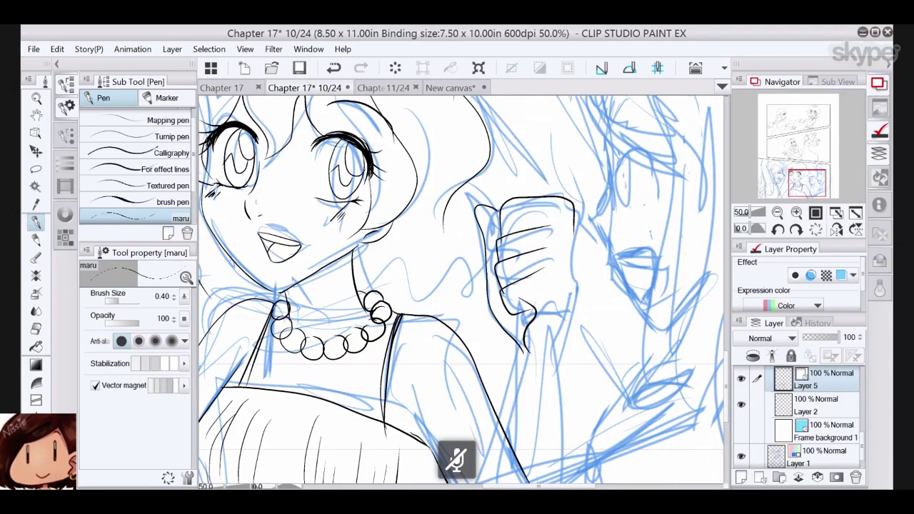
mouse_move(572, 220)
left_mouse_down()
mouse_move(582, 280)
mouse_move(555, 354)
mouse_move(501, 272)
mouse_move(448, 401)
left_mouse_up()
left_click_drag(523, 264, 522, 430)
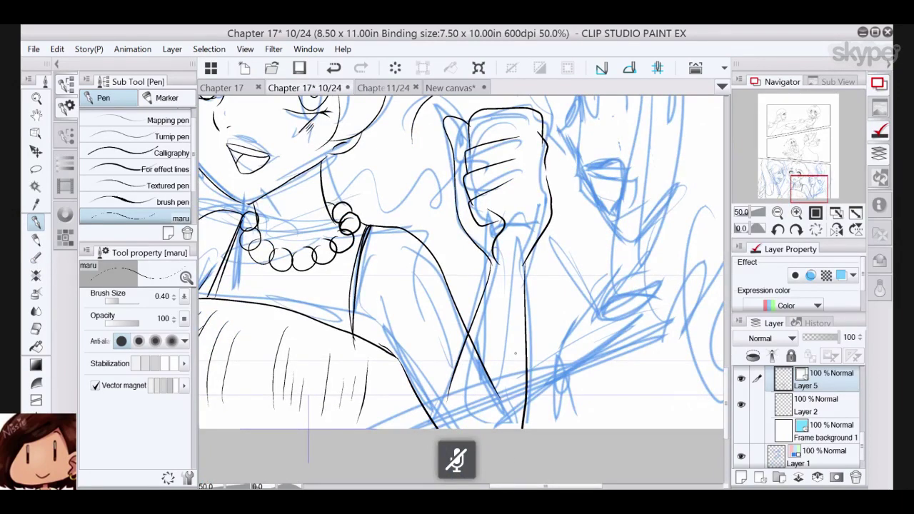
- Ink the missing side contour of the middle girl's strapless bodice, redrawing it after undoing the first stroke
left_click_drag(516, 354, 596, 309)
left_click_drag(487, 329, 476, 385)
key("ctrl+z")
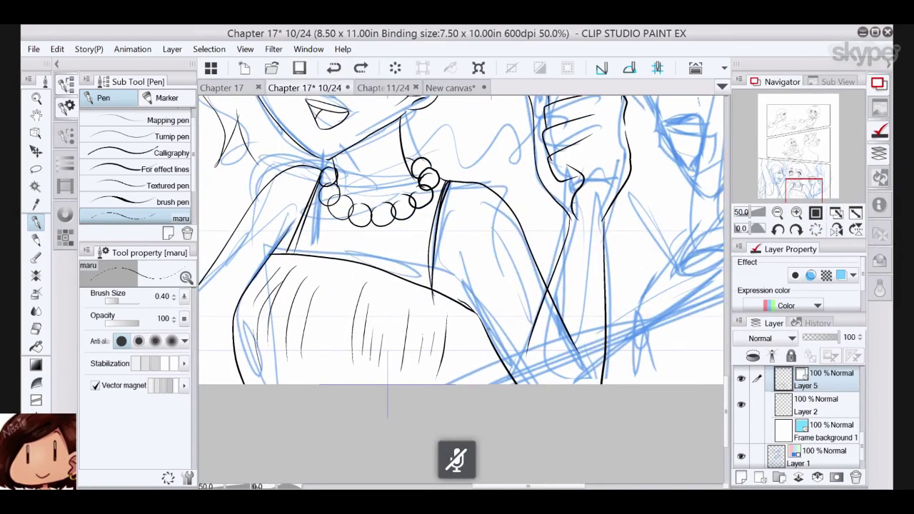
left_click_drag(493, 345, 479, 386)
- Ink the pointed hair ends on both sides of the middle girl's neck, above her shoulders
scroll(478, 254, "up", 5)
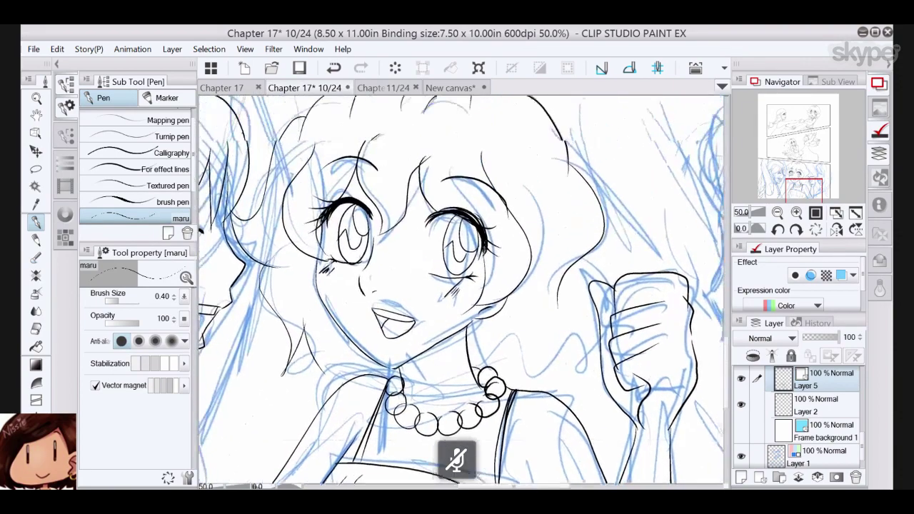
mouse_move(281, 311)
left_mouse_down()
mouse_move(284, 355)
mouse_move(307, 355)
left_mouse_up()
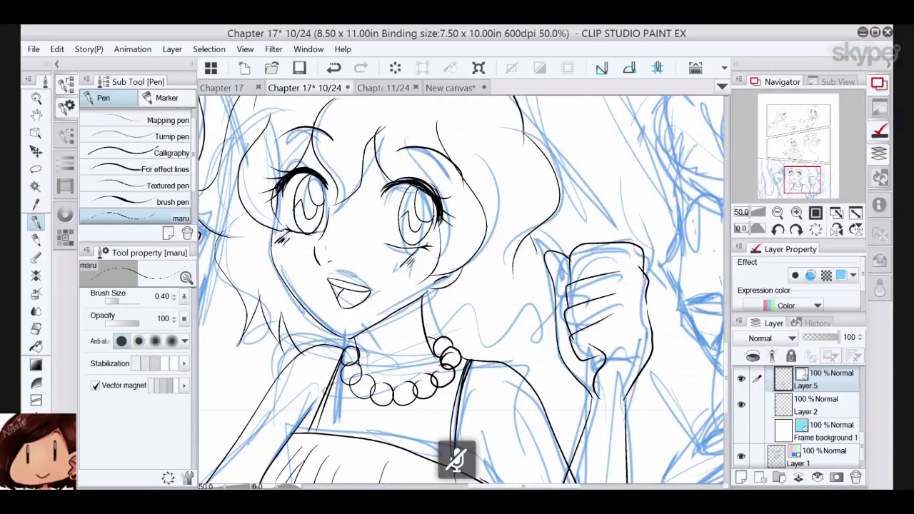
mouse_move(537, 253)
left_mouse_down()
mouse_move(532, 362)
mouse_move(492, 343)
mouse_move(485, 357)
mouse_move(467, 337)
mouse_move(473, 348)
left_mouse_up()
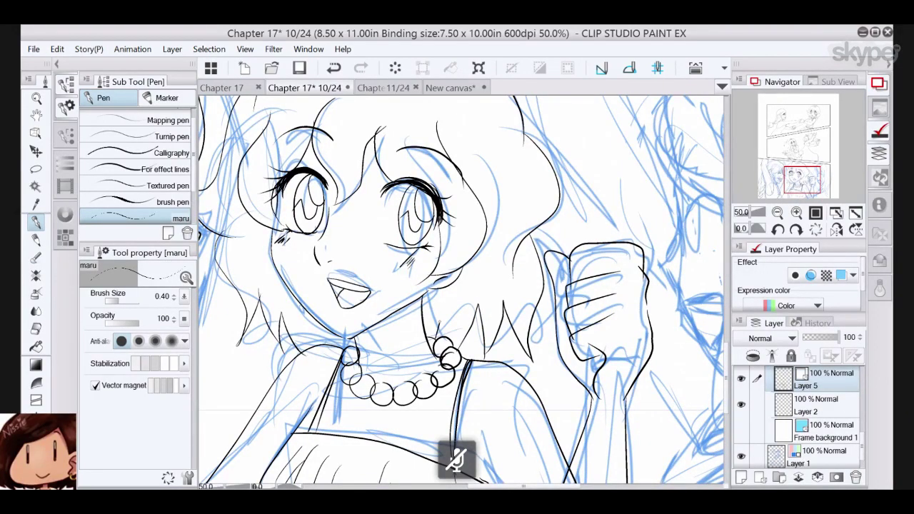
- Ink a round flower earring on the middle girl's visible earlobe, edged with a row of small beads
mouse_move(440, 313)
left_mouse_down()
mouse_move(460, 354)
mouse_move(494, 227)
left_mouse_up()
mouse_move(472, 196)
left_mouse_down()
mouse_move(483, 213)
mouse_move(476, 196)
left_mouse_up()
left_click(333, 68)
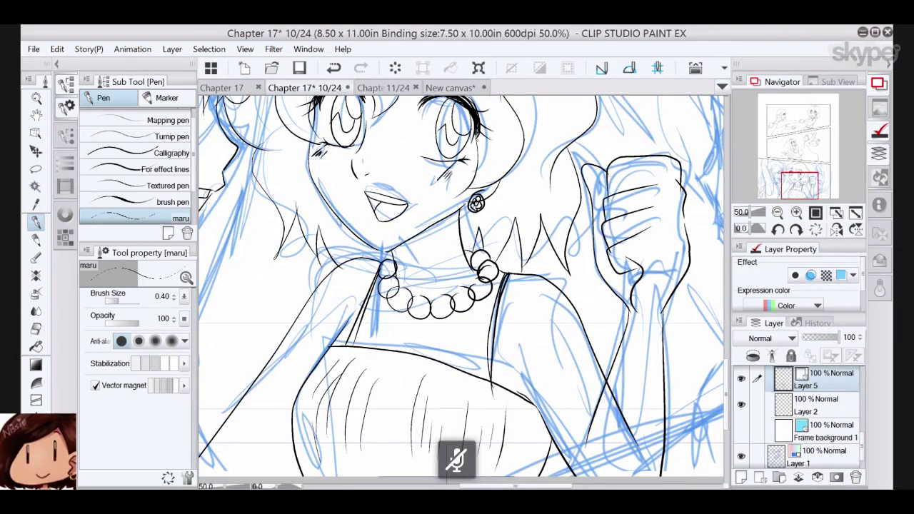
left_click_drag(477, 203, 443, 295)
scroll(452, 271, "up", 5)
mouse_move(421, 343)
left_mouse_down()
mouse_move(416, 275)
mouse_move(387, 310)
mouse_move(413, 329)
left_mouse_up()
mouse_move(422, 285)
left_mouse_down()
mouse_move(432, 305)
mouse_move(440, 268)
mouse_move(453, 296)
mouse_move(436, 328)
mouse_move(408, 337)
mouse_move(412, 347)
left_mouse_up()
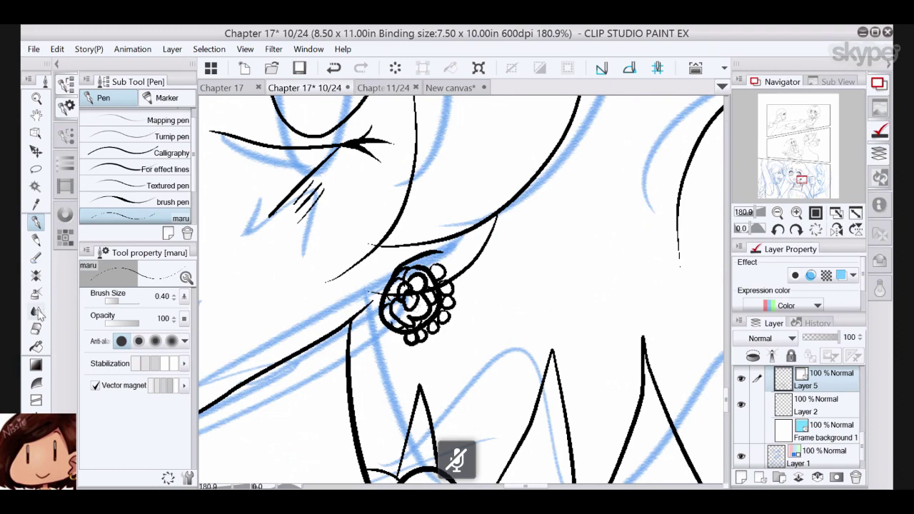
- Select the stray vector line inside the earring's flower as an object and delete it
left_click(35, 328)
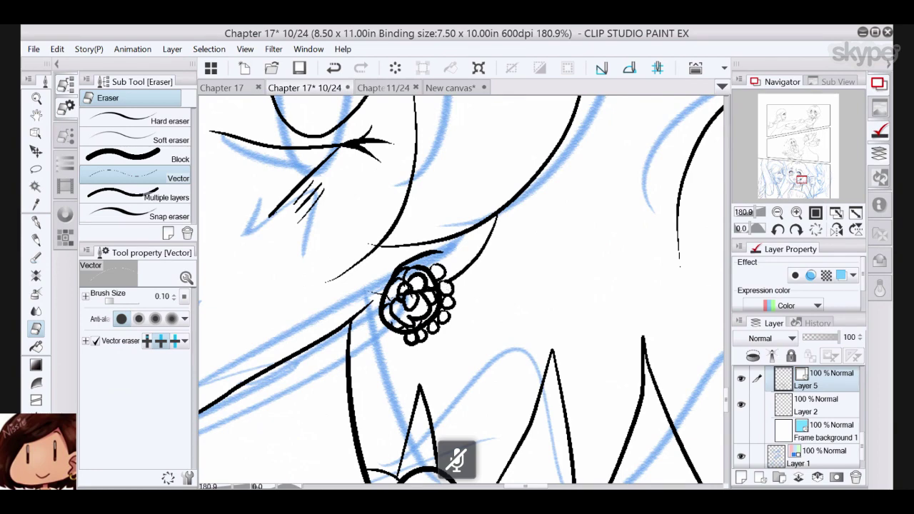
left_click(36, 132)
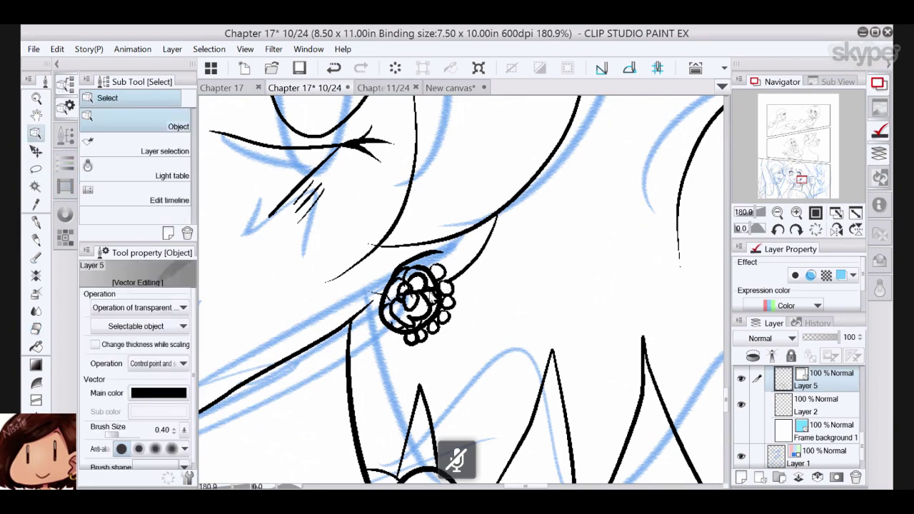
left_click(433, 297)
left_click(396, 69)
left_click(37, 329)
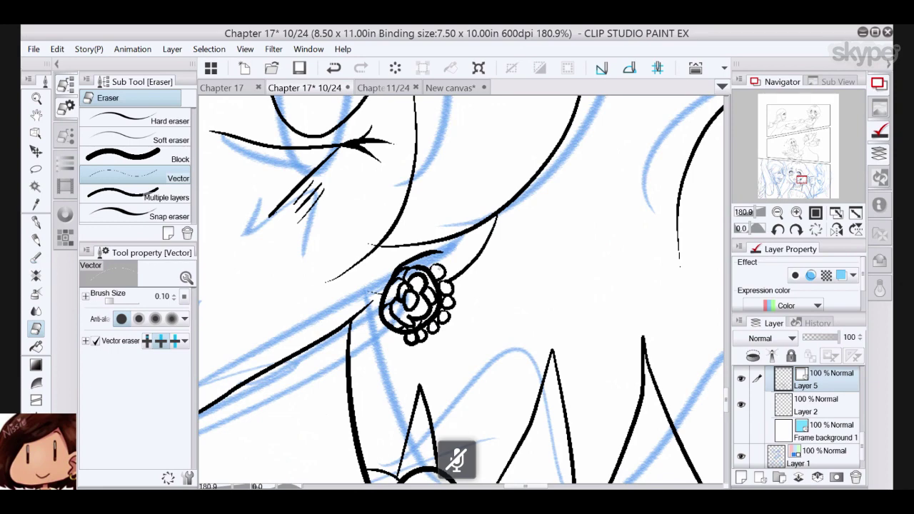
- Ink a short stroke between the earring and the cheek, and vector-erase the long diagonal line through the blush marks under the eye
left_click(37, 223)
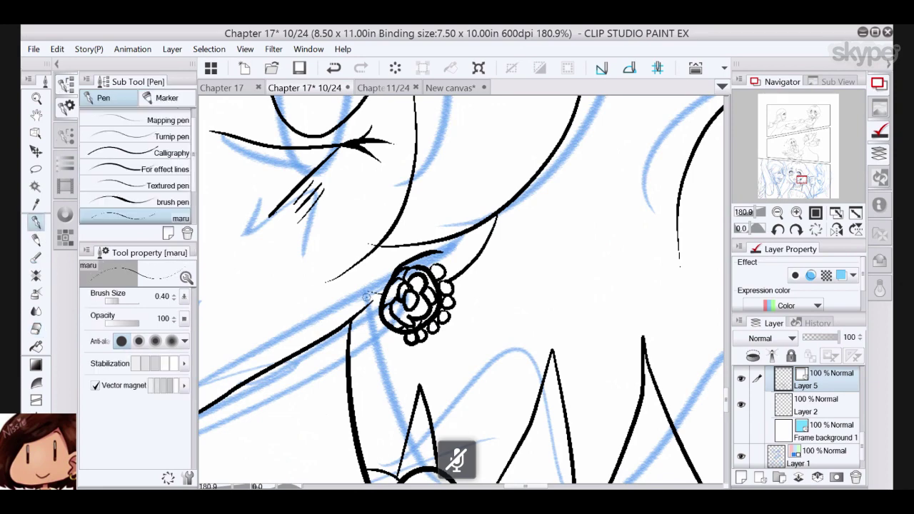
left_click_drag(368, 297, 382, 305)
scroll(484, 315, "down", 8)
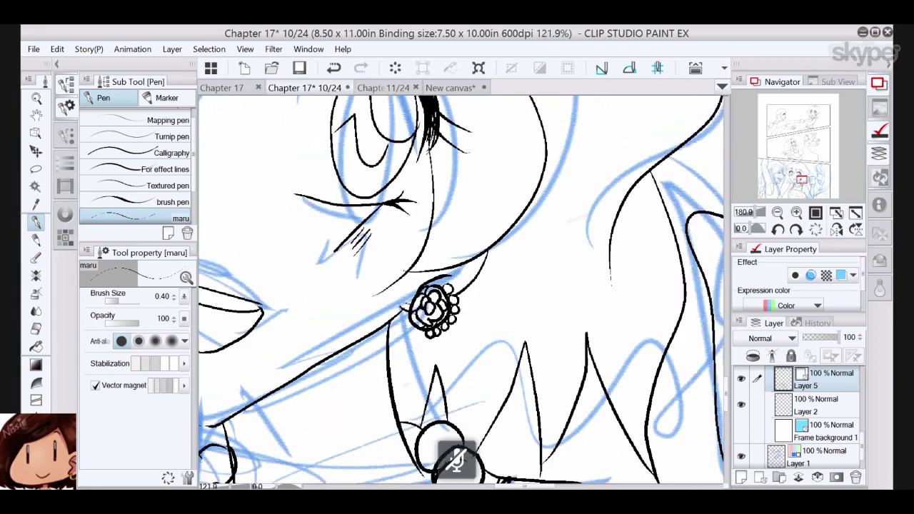
scroll(482, 312, "down", 3)
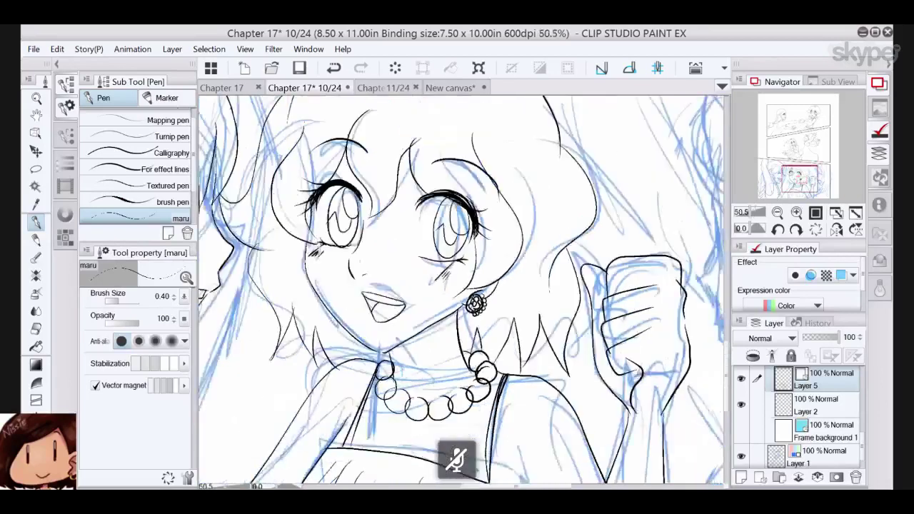
key("e")
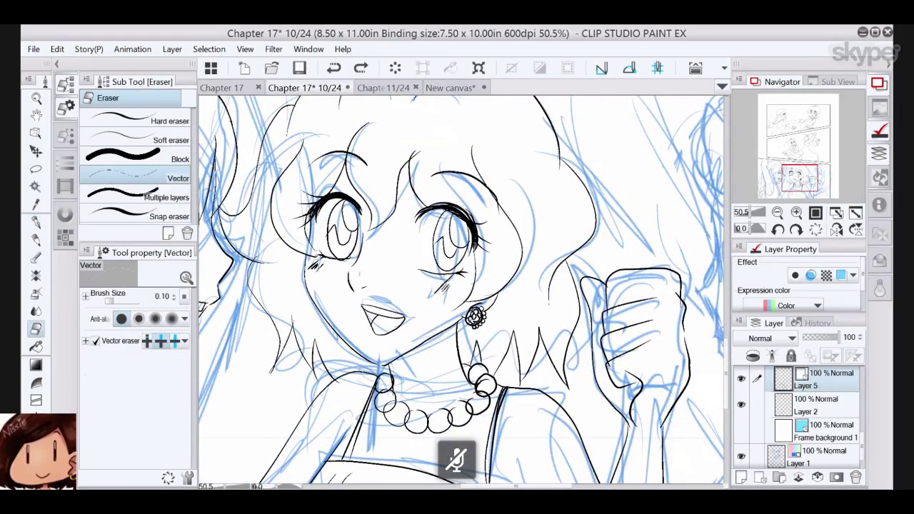
left_click(36, 222)
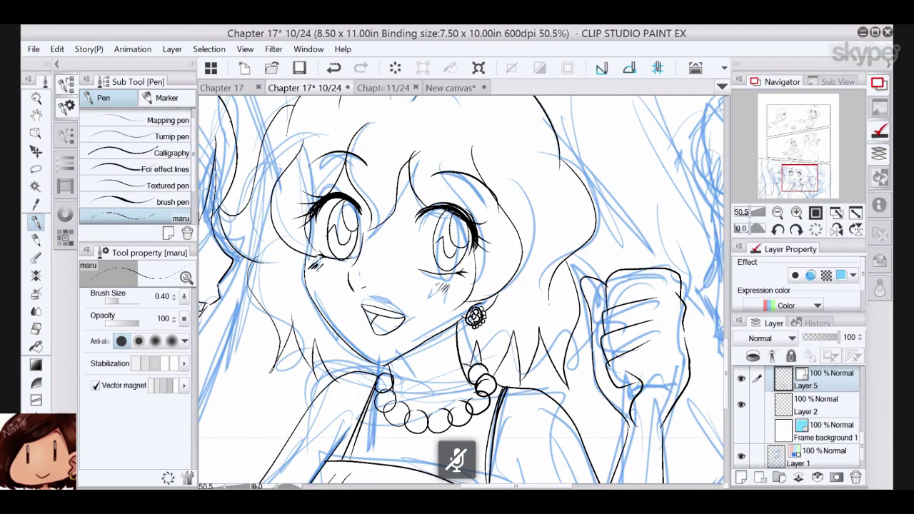
- Ink the forehead-to-nose profile and the nostril of the girl beside the raised fist, following the blue sketch
left_click_drag(640, 179, 638, 212)
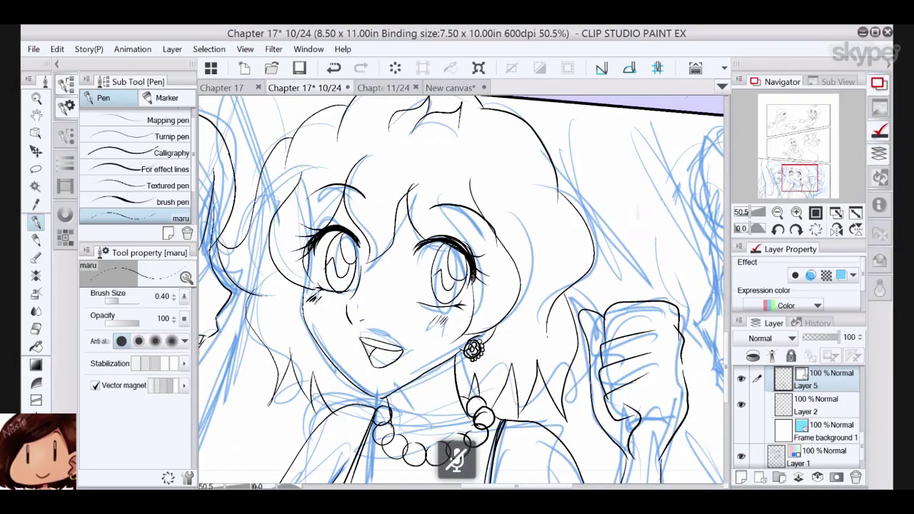
scroll(464, 292, "down", 10)
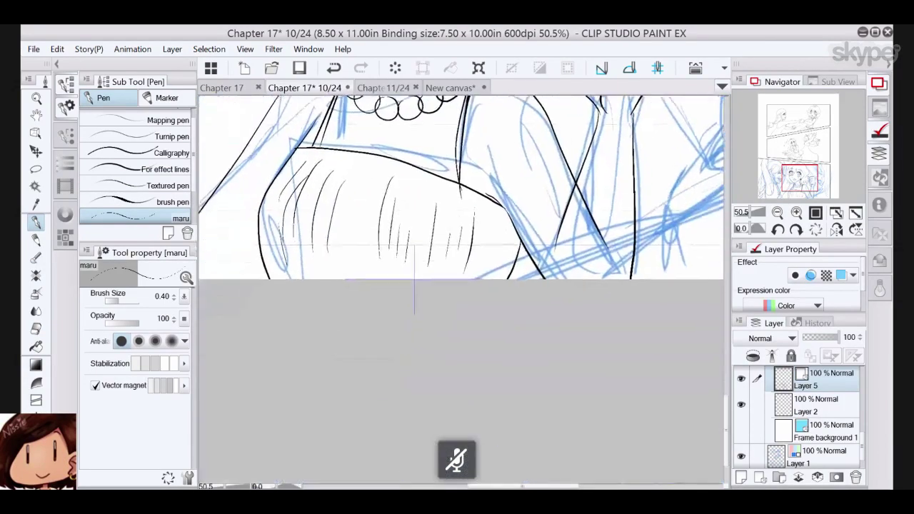
left_click_drag(614, 143, 313, 437)
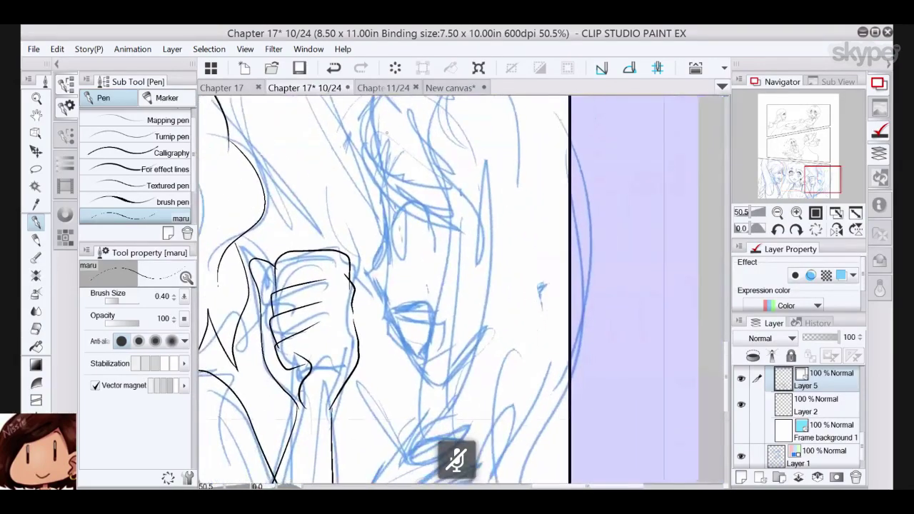
mouse_move(373, 146)
left_mouse_down()
mouse_move(387, 296)
mouse_move(395, 289)
left_mouse_up()
left_click_drag(421, 258, 448, 249)
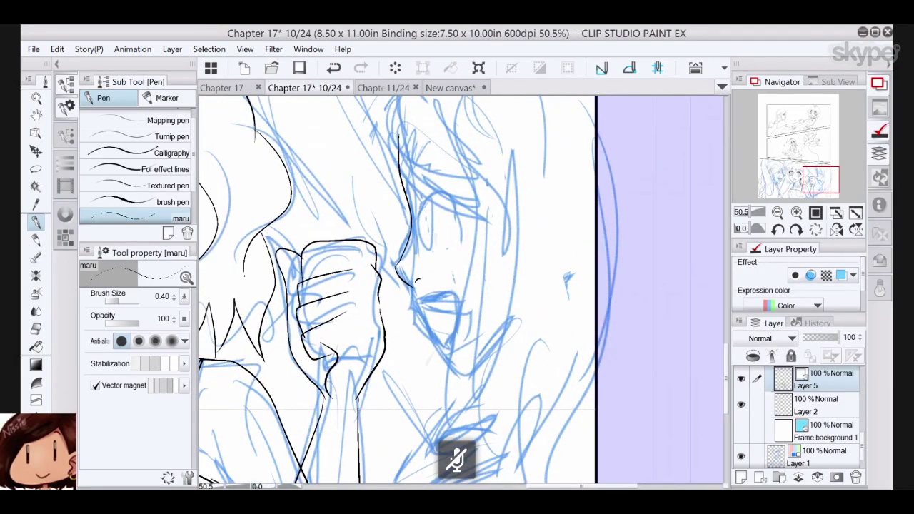
- Ink the profile girl's lips, open mouth, chin and jawline over the blue sketch
scroll(446, 301, "up", 1)
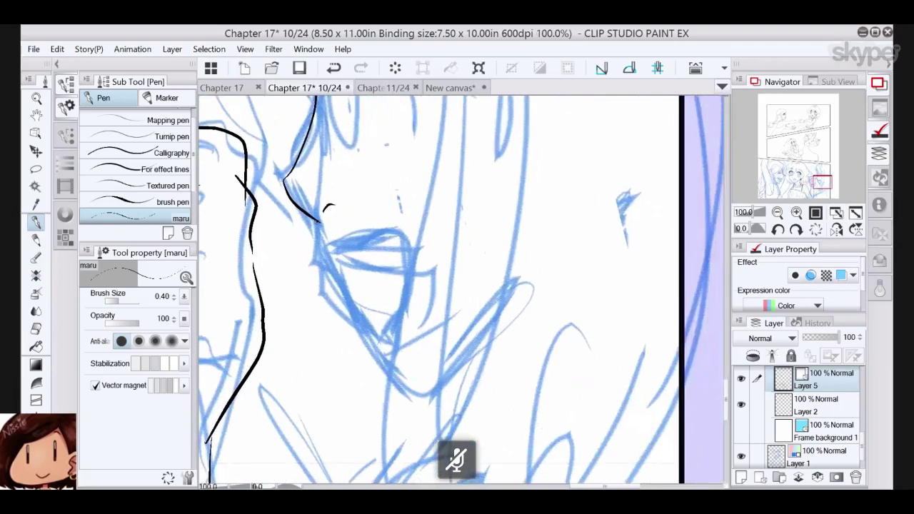
mouse_move(319, 221)
left_mouse_down()
mouse_move(331, 272)
mouse_move(404, 277)
mouse_move(370, 331)
left_mouse_up()
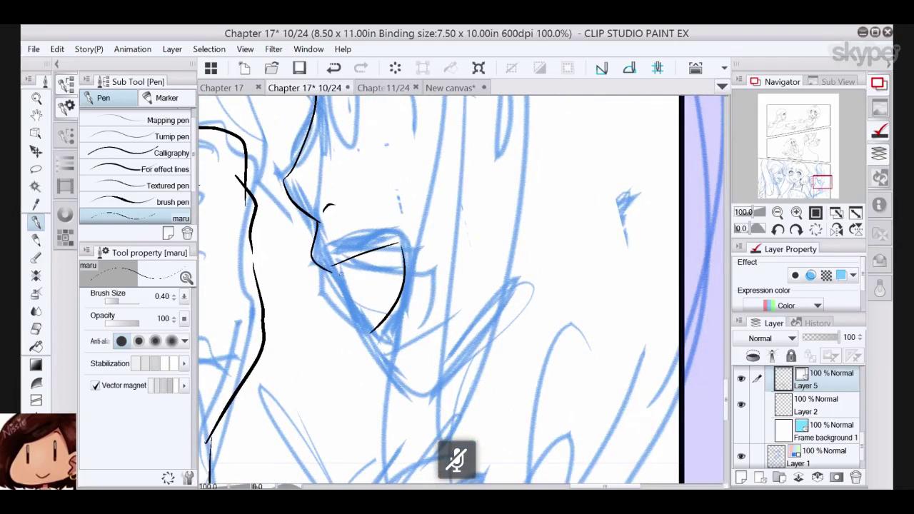
mouse_move(330, 268)
left_mouse_down()
mouse_move(361, 330)
mouse_move(421, 393)
mouse_move(486, 309)
left_mouse_up()
left_click_drag(474, 185, 522, 330)
- Ink a thick arched upper lash line on the profile girl's eye and add four long eyelashes at its outer end
mouse_move(370, 228)
left_mouse_down()
mouse_move(452, 205)
mouse_move(428, 188)
mouse_move(457, 230)
left_mouse_up()
mouse_move(378, 212)
left_mouse_down()
mouse_move(428, 183)
mouse_move(457, 241)
left_mouse_up()
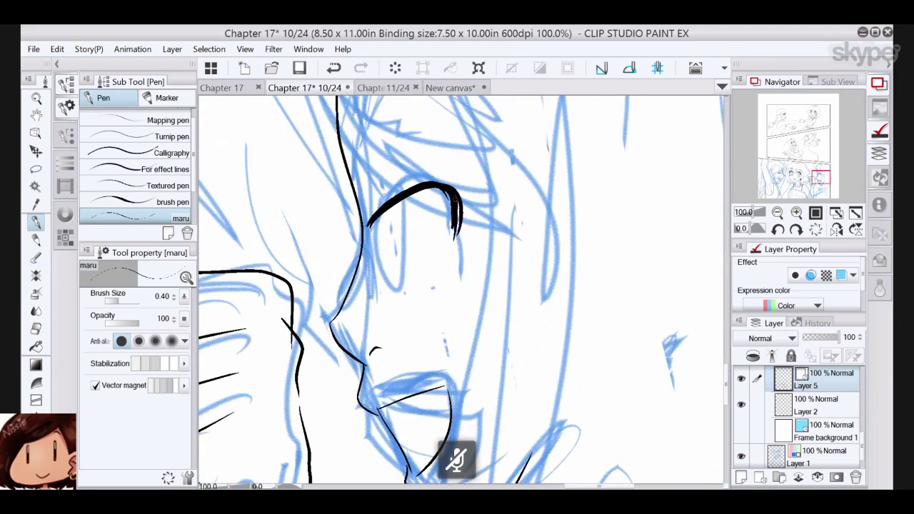
mouse_move(428, 179)
left_mouse_down()
mouse_move(454, 191)
mouse_move(420, 181)
left_mouse_up()
left_click_drag(434, 180, 442, 184)
mouse_move(386, 200)
left_mouse_down()
mouse_move(445, 177)
mouse_move(390, 195)
left_mouse_up()
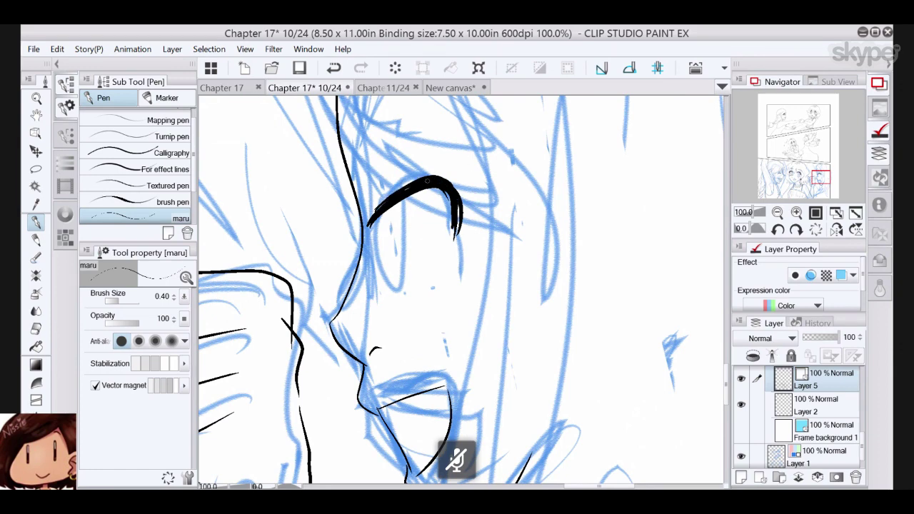
mouse_move(447, 180)
left_mouse_down()
mouse_move(492, 170)
mouse_move(498, 190)
left_mouse_up()
mouse_move(461, 214)
left_mouse_down()
mouse_move(503, 217)
mouse_move(506, 239)
left_mouse_up()
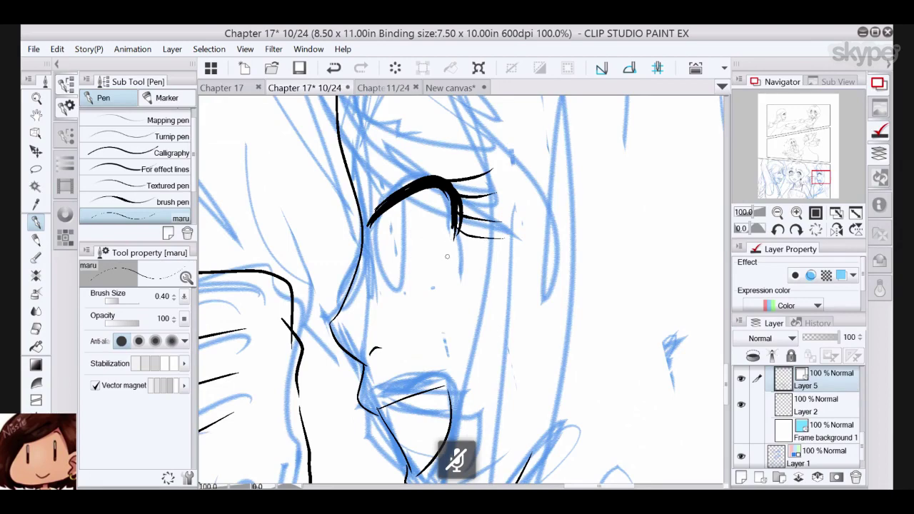
- Ink the profile girl's lower eyelid, the iris with its pupil and highlight, the lower lashes and the eyebrow
mouse_move(452, 256)
left_mouse_down()
mouse_move(451, 266)
mouse_move(388, 301)
left_mouse_up()
mouse_move(381, 225)
left_mouse_down()
mouse_move(386, 275)
mouse_move(411, 240)
mouse_move(386, 209)
mouse_move(398, 231)
mouse_move(390, 277)
mouse_move(381, 255)
left_mouse_up()
left_click_drag(429, 116, 430, 183)
left_click_drag(359, 302, 403, 257)
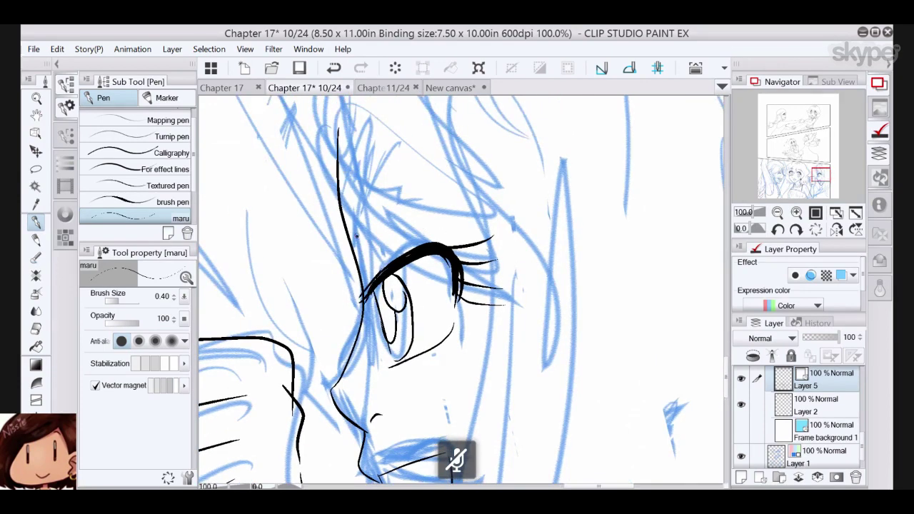
mouse_move(357, 236)
left_mouse_down()
mouse_move(465, 208)
mouse_move(470, 129)
left_mouse_up()
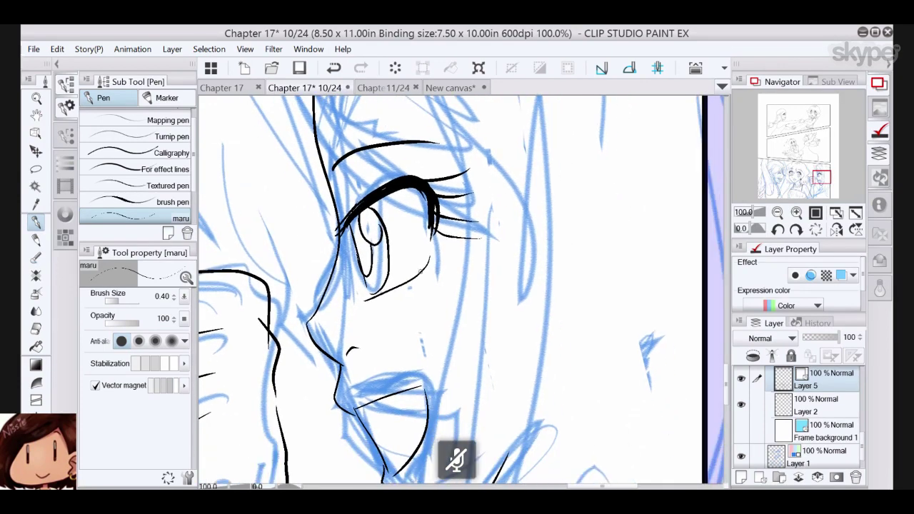
mouse_move(418, 278)
left_mouse_down()
mouse_move(433, 268)
mouse_move(461, 341)
mouse_move(415, 229)
mouse_move(393, 271)
mouse_move(394, 378)
mouse_move(380, 346)
left_mouse_up()
- Ink the profile girl's hair parting, the long strand beside her eye and the wavy outline of her fringe
key("ctrl+minus")
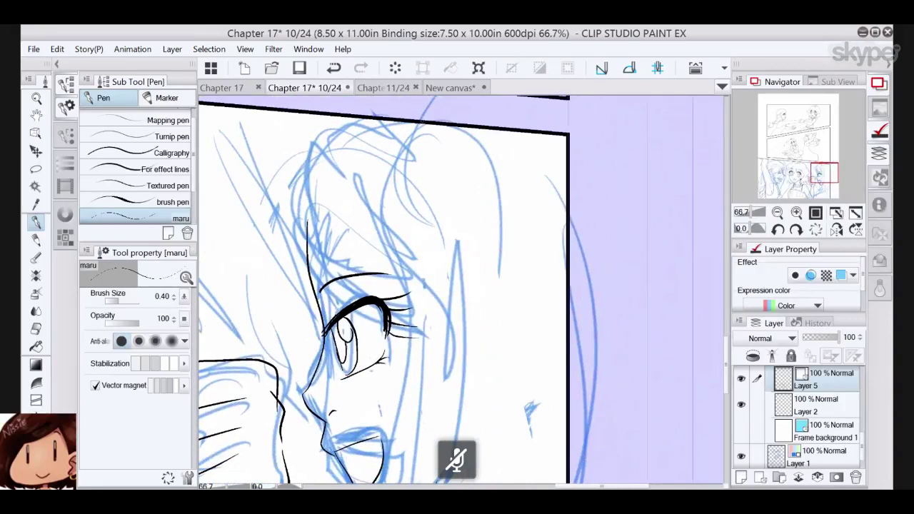
mouse_move(421, 123)
left_mouse_down()
mouse_move(377, 194)
mouse_move(417, 375)
left_mouse_up()
left_click_drag(446, 268, 416, 375)
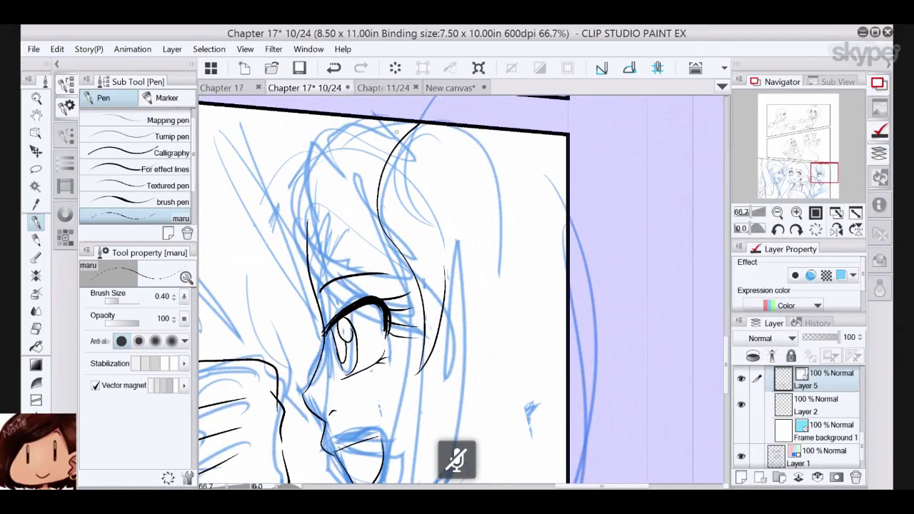
mouse_move(405, 122)
left_mouse_down()
mouse_move(400, 141)
mouse_move(326, 127)
mouse_move(380, 195)
left_mouse_up()
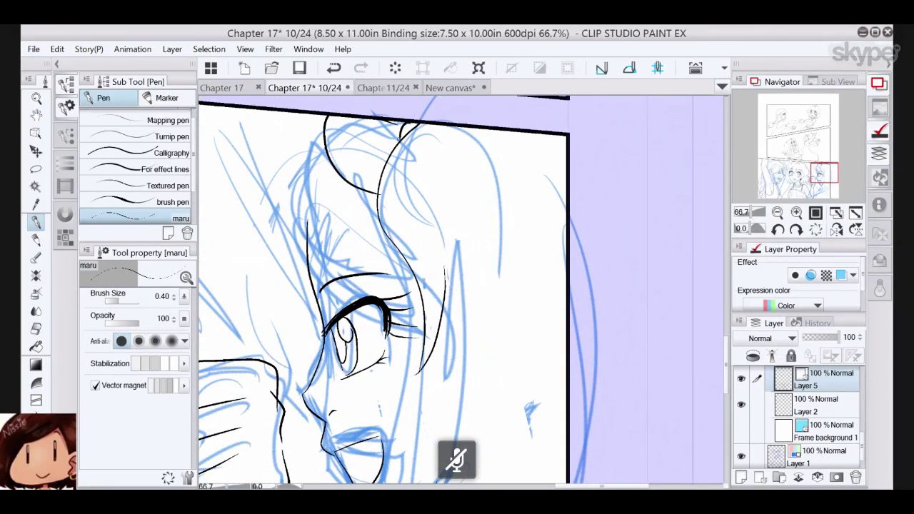
mouse_move(400, 138)
left_mouse_down()
mouse_move(291, 150)
mouse_move(270, 225)
mouse_move(329, 304)
left_mouse_up()
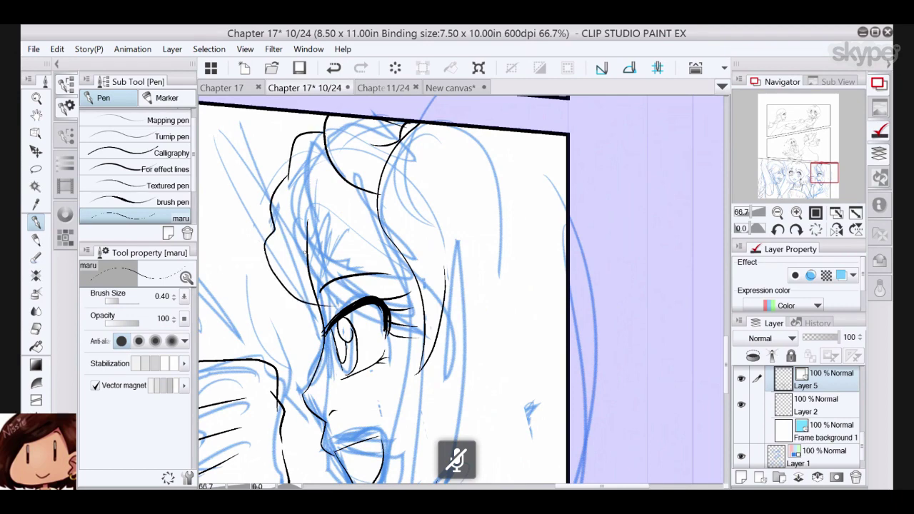
- Ink the inner strands of the profile girl's fringe sweeping across her forehead
left_click_drag(281, 250, 353, 293)
left_click_drag(300, 237, 350, 270)
left_click_drag(305, 197, 350, 233)
mouse_move(392, 321)
left_mouse_down()
mouse_move(423, 326)
mouse_move(460, 259)
left_mouse_up()
key("ctrl+minus")
left_click_drag(457, 301, 435, 271)
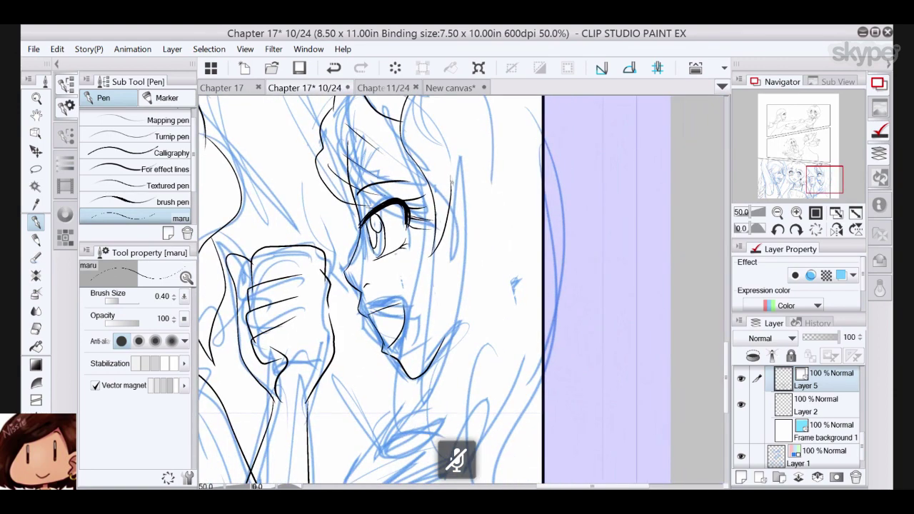
- Ink the long locks falling beside the profile girl's cheek and neck, ending in pointed tips near the panel border
mouse_move(450, 174)
left_mouse_down()
mouse_move(462, 223)
mouse_move(439, 281)
mouse_move(433, 342)
left_mouse_up()
mouse_move(464, 287)
left_mouse_down()
mouse_move(433, 343)
mouse_move(439, 322)
mouse_move(433, 441)
left_mouse_up()
left_click_drag(540, 376, 512, 442)
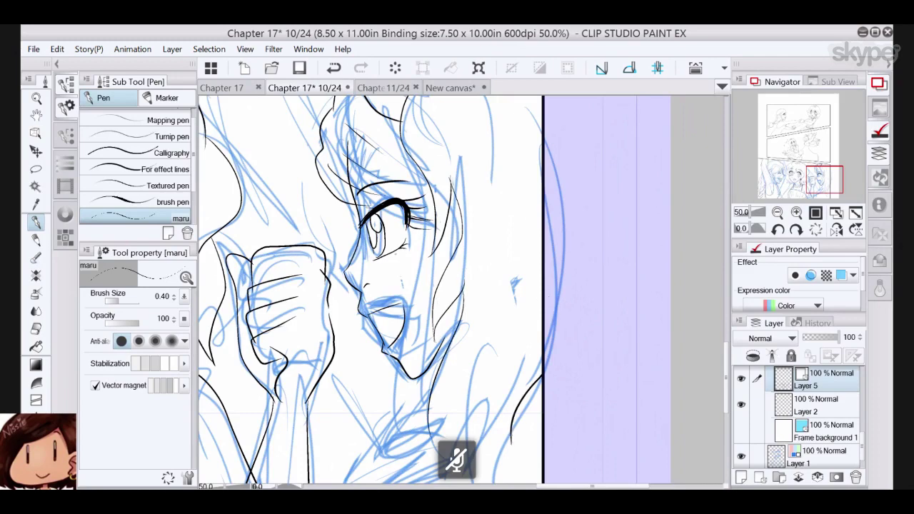
mouse_move(500, 332)
left_mouse_down()
mouse_move(513, 436)
mouse_move(501, 368)
mouse_move(451, 457)
left_mouse_up()
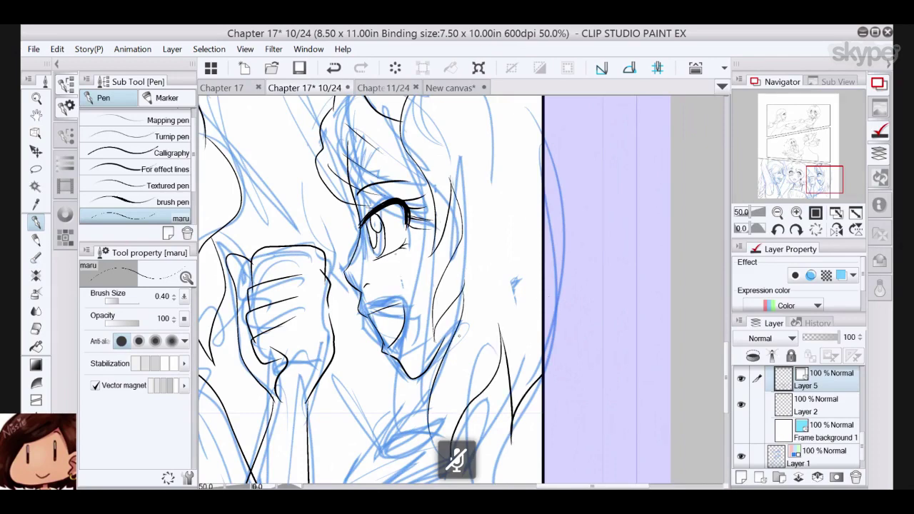
left_click_drag(460, 335, 471, 357)
- Ink the diagonal upper-body line from under the profile girl's hair down to the page's lower edge
mouse_move(385, 300)
left_mouse_down()
mouse_move(371, 136)
mouse_move(372, 178)
left_mouse_up()
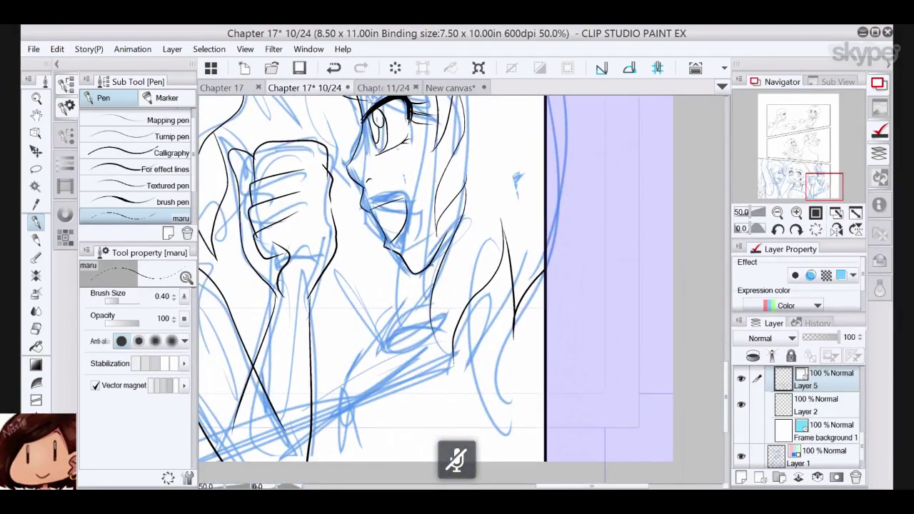
left_click_drag(429, 314, 451, 274)
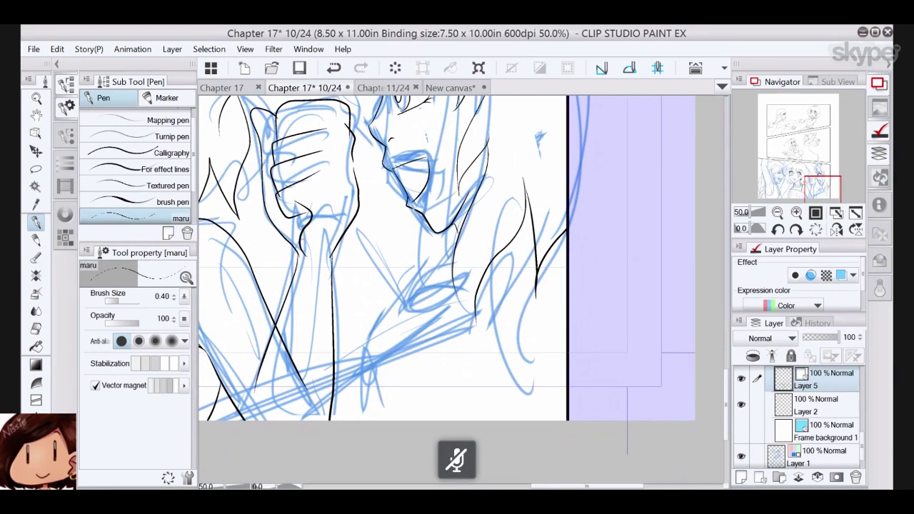
mouse_move(530, 254)
left_mouse_down()
mouse_move(483, 267)
mouse_move(393, 330)
mouse_move(296, 420)
left_mouse_up()
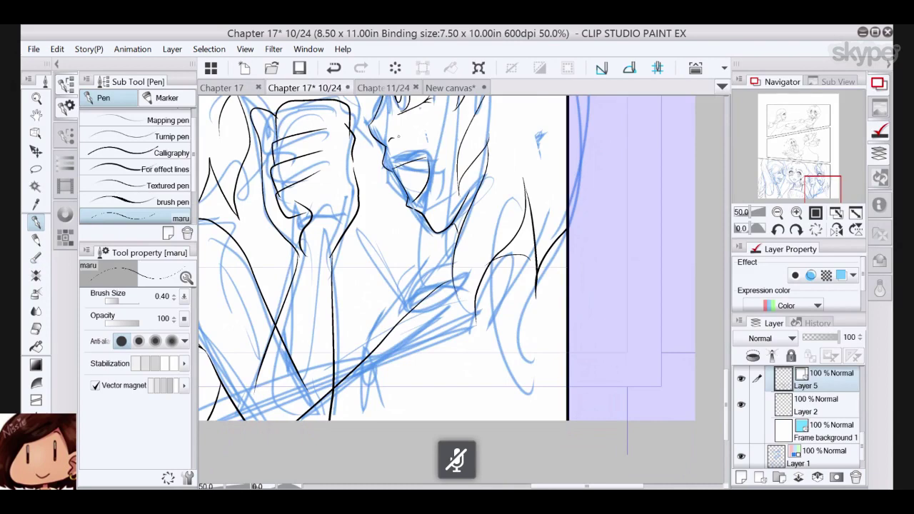
- Undo the diagonal upper-body line and re-ink it, adding a curved shoulder line from the pointed hair lock toward the collar
left_click(335, 68)
left_click(361, 68)
left_click(334, 68)
left_click(335, 68)
mouse_move(523, 251)
left_mouse_down()
mouse_move(484, 246)
mouse_move(300, 414)
left_mouse_up()
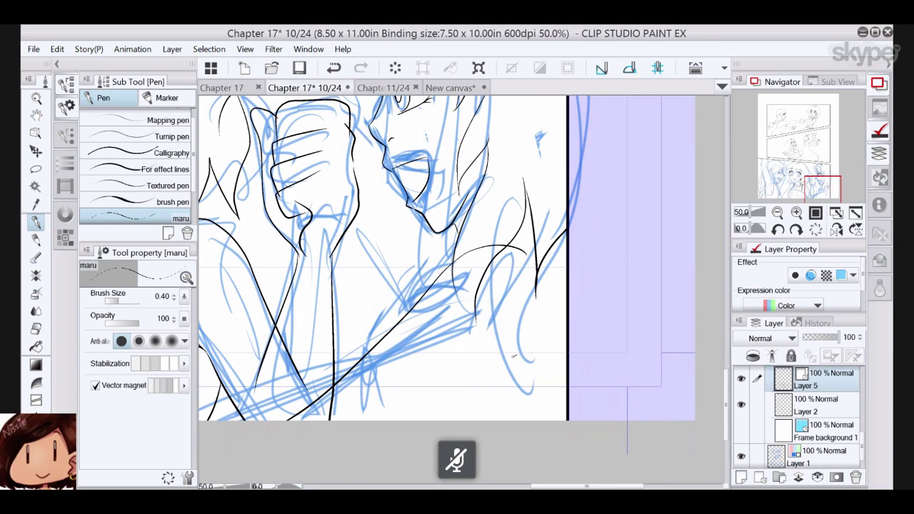
- Ink the lower arm line running to the page edge and the collar edge with small oval details under the profile girl's chin
mouse_move(513, 356)
left_mouse_down()
mouse_move(470, 390)
mouse_move(393, 426)
left_mouse_up()
mouse_move(452, 262)
left_mouse_down()
mouse_move(377, 320)
mouse_move(359, 360)
left_mouse_up()
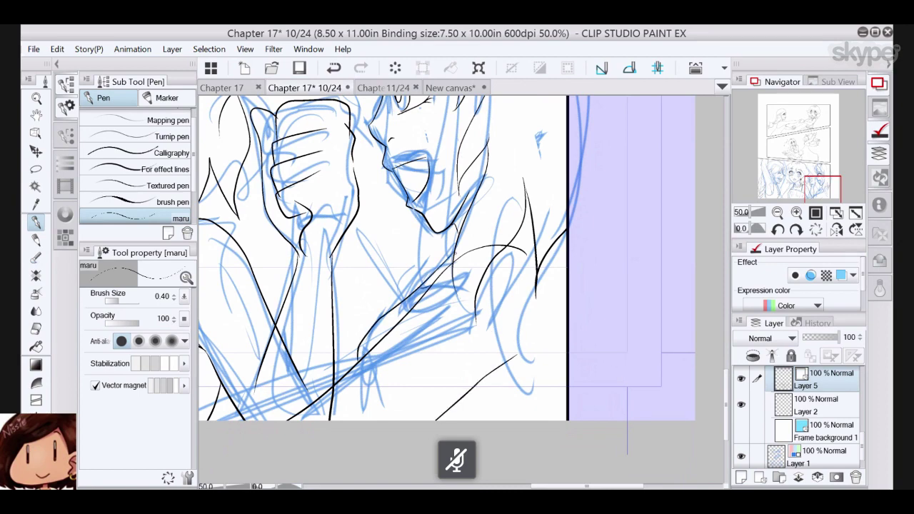
left_click_drag(455, 255, 416, 289)
left_click(333, 67)
left_click_drag(443, 265, 423, 280)
- Erase the overshooting ends of the shoulder curve and of the pointed hair lock with the Vector eraser
left_click(36, 328)
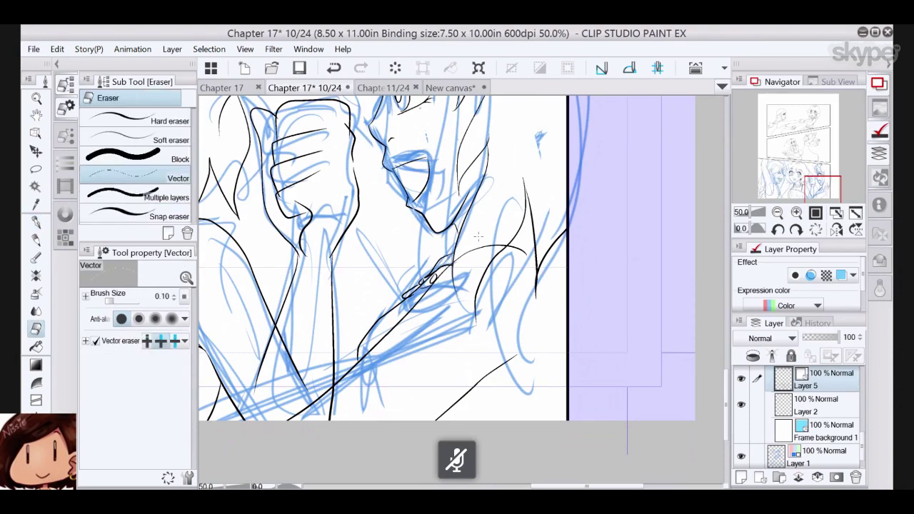
left_click_drag(489, 238, 543, 241)
left_click(36, 223)
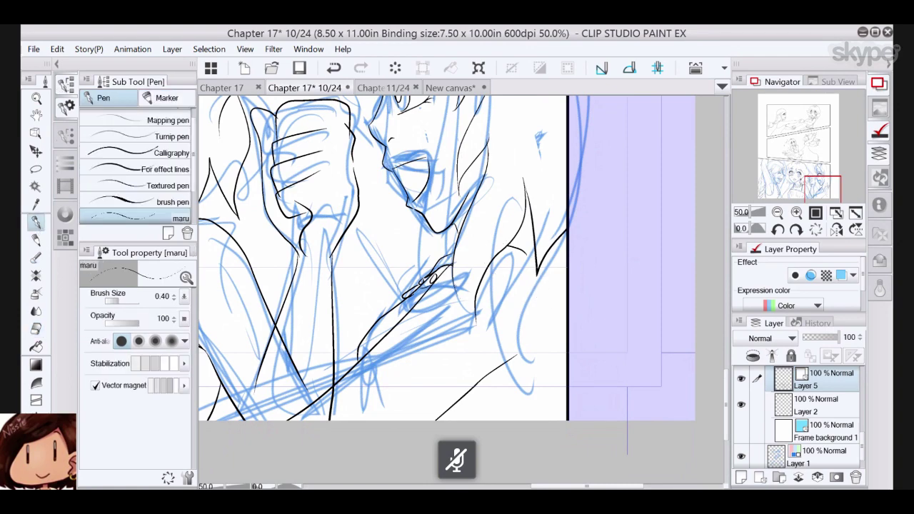
- Erase the part of the profile girl's forehead line that runs through her fringe
mouse_move(457, 298)
left_mouse_down()
mouse_move(476, 318)
mouse_move(440, 405)
mouse_move(474, 450)
left_mouse_up()
scroll(401, 286, "up", 4)
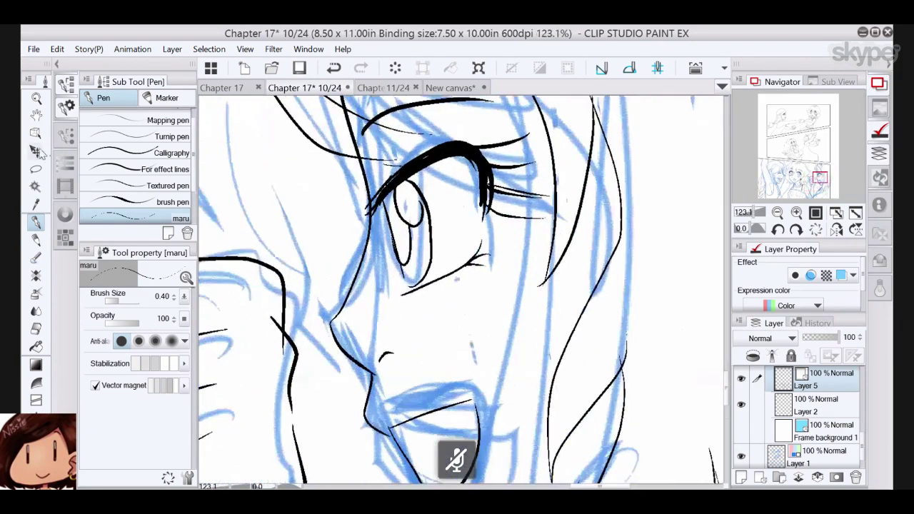
key("o")
left_click(353, 300)
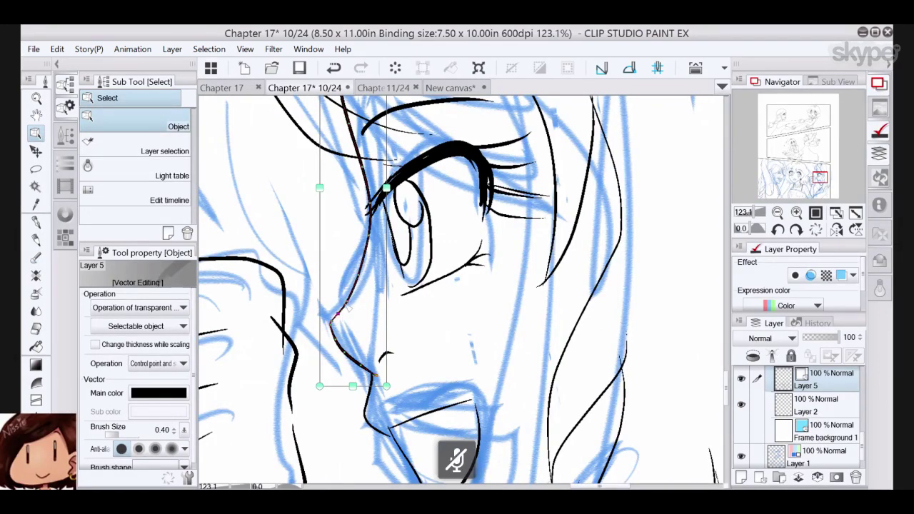
scroll(348, 308, "down", 4)
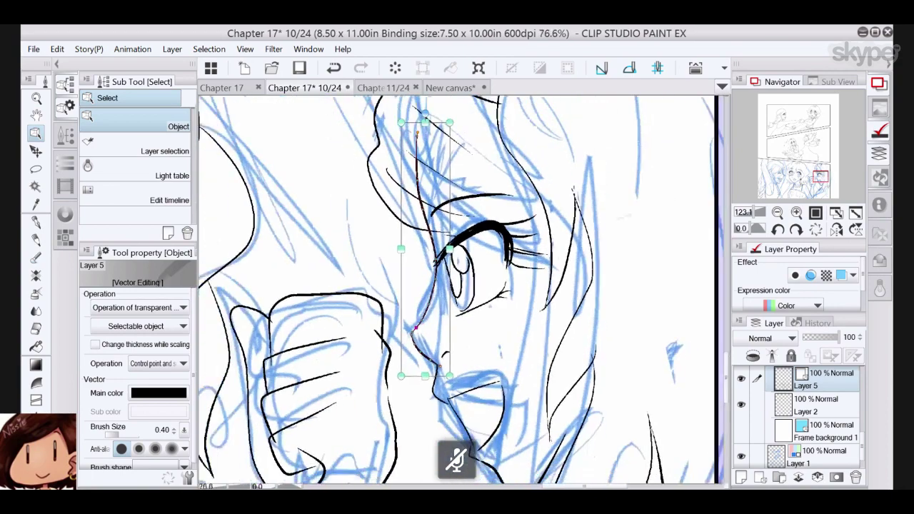
key("p")
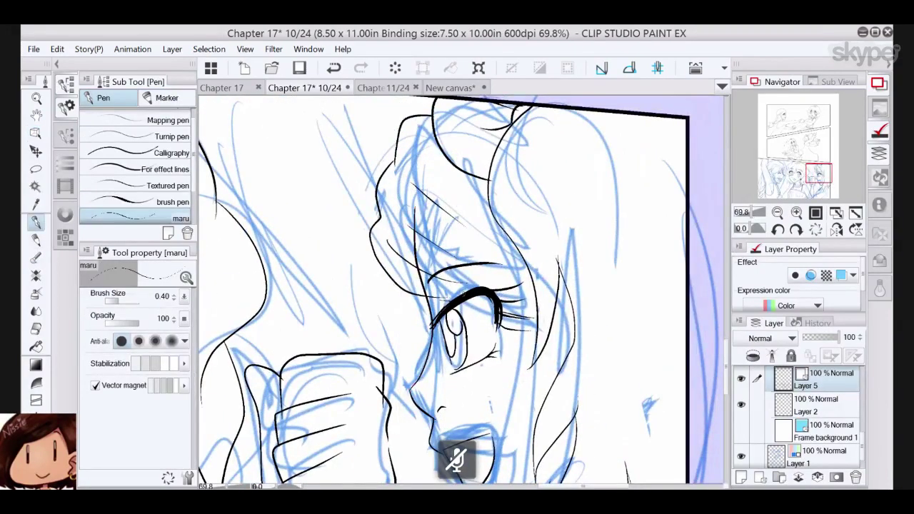
left_click_drag(444, 299, 535, 288)
left_click_drag(458, 134, 419, 173)
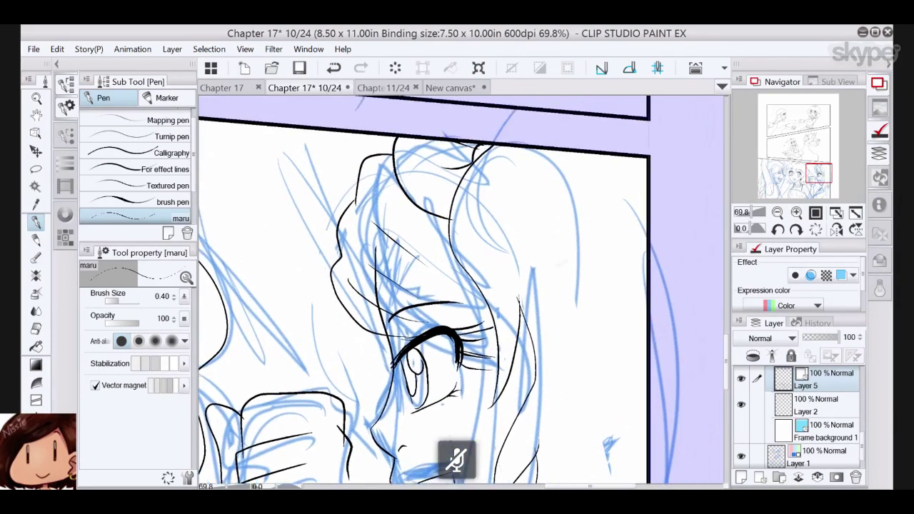
left_click(36, 329)
left_click_drag(386, 328, 379, 279)
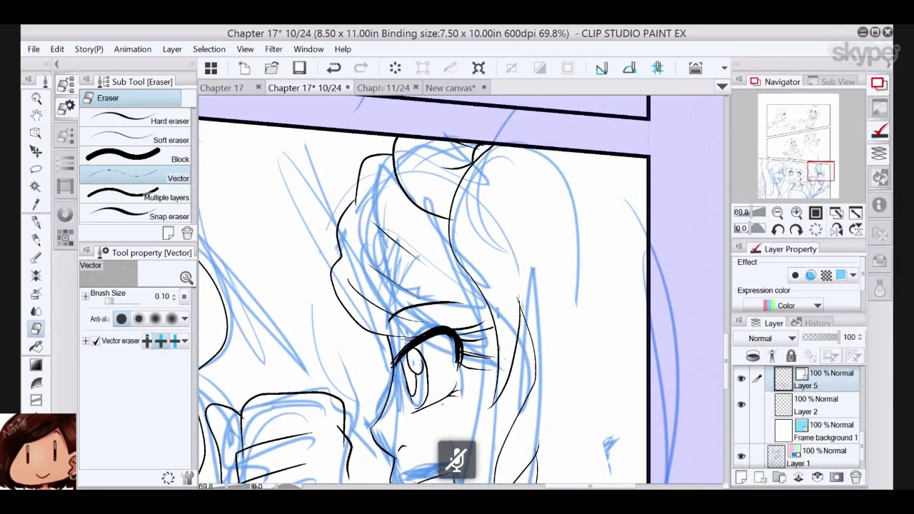
left_click(36, 223)
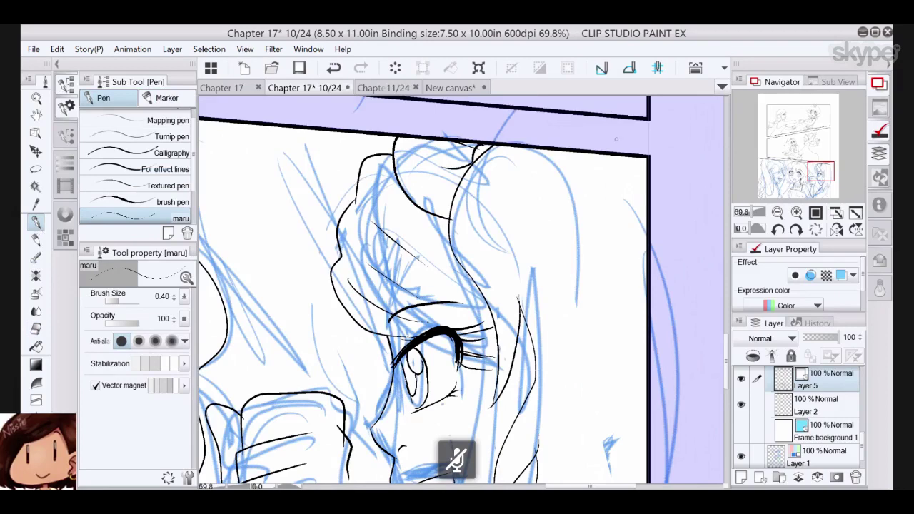
- Trim the overlapping line ends on the hair lock beside the profile girl's cheek and on the raised fist's outline
left_click_drag(457, 357, 358, 154)
left_click(36, 329)
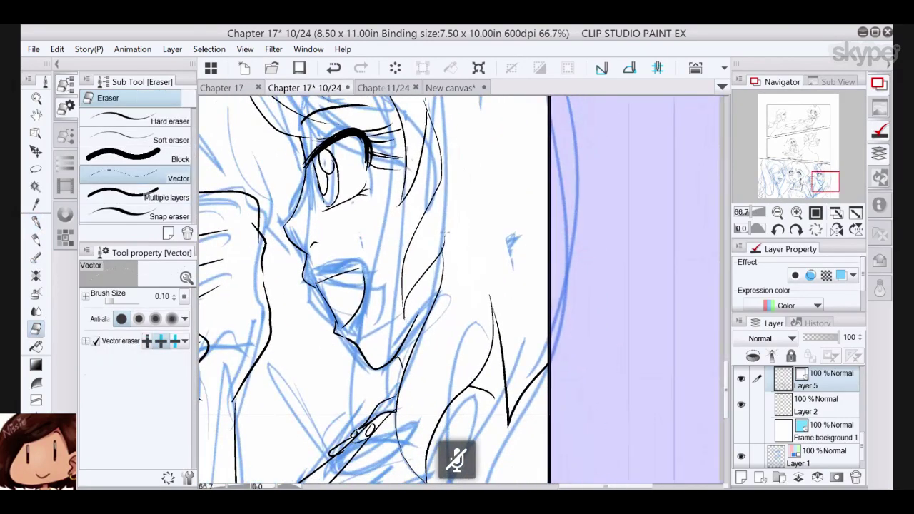
left_click(37, 223)
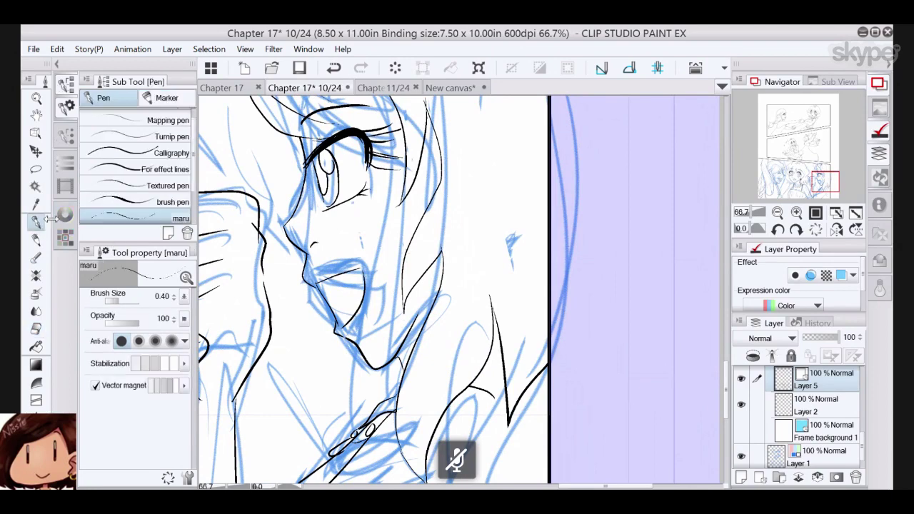
left_click_drag(257, 222, 358, 301)
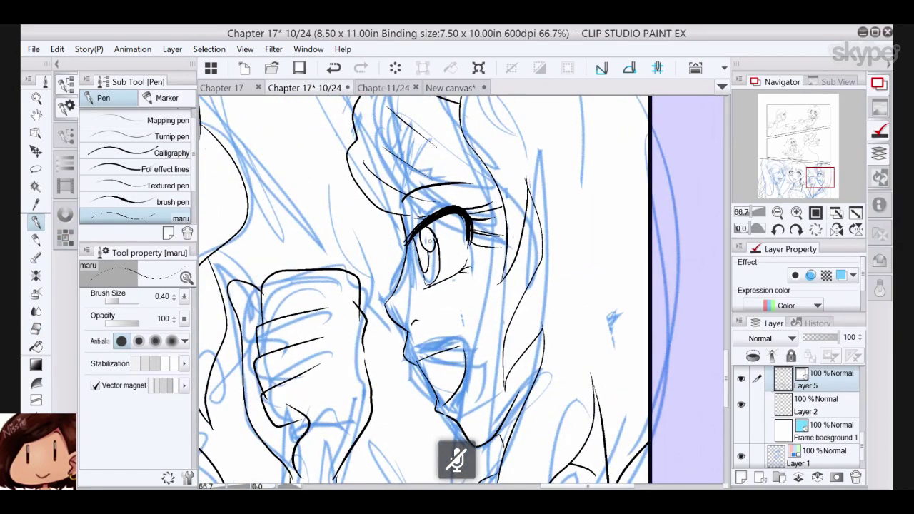
left_click_drag(428, 285, 435, 231)
left_click(37, 329)
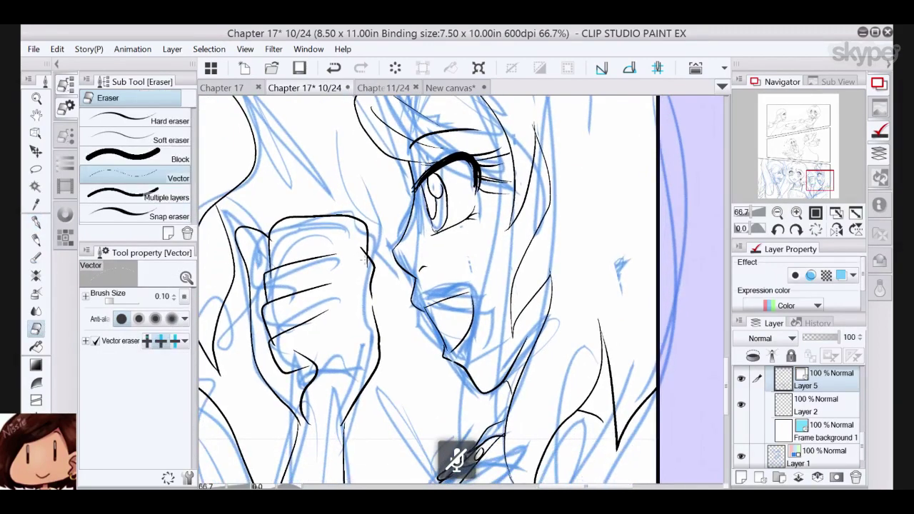
left_click(37, 222)
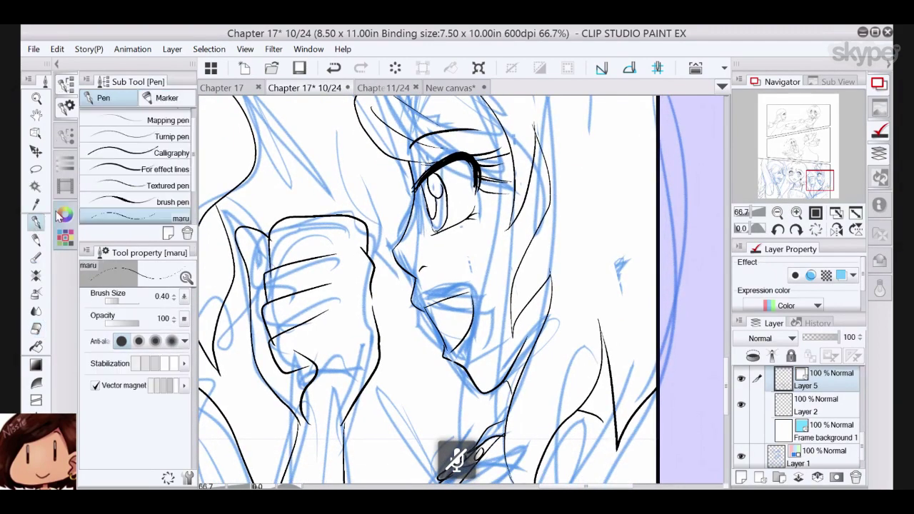
- Ink the two long hair curves falling from the pointed lock, one to the arm line and one to the page's lower edge
left_click_drag(429, 236, 421, 367)
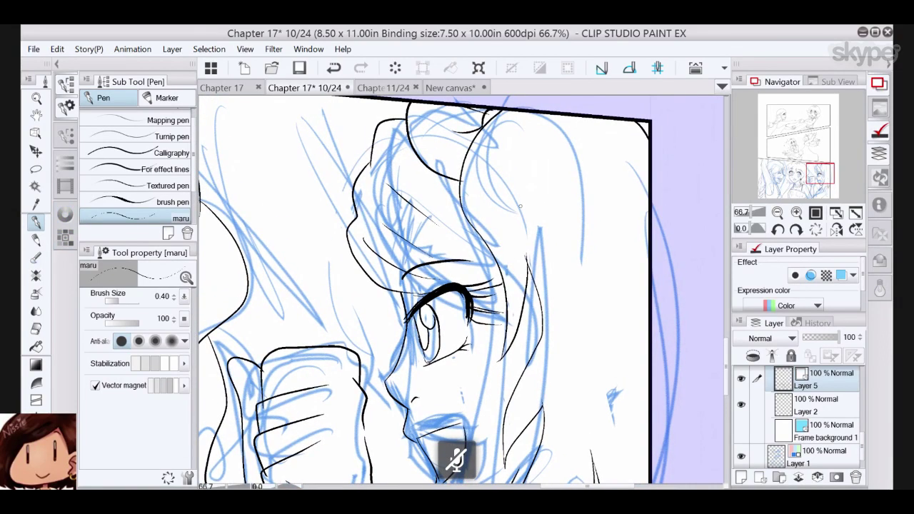
mouse_move(521, 204)
left_mouse_down()
mouse_move(571, 250)
mouse_move(535, 265)
mouse_move(530, 256)
left_mouse_up()
mouse_move(493, 480)
left_mouse_down()
mouse_move(468, 434)
mouse_move(420, 89)
left_mouse_up()
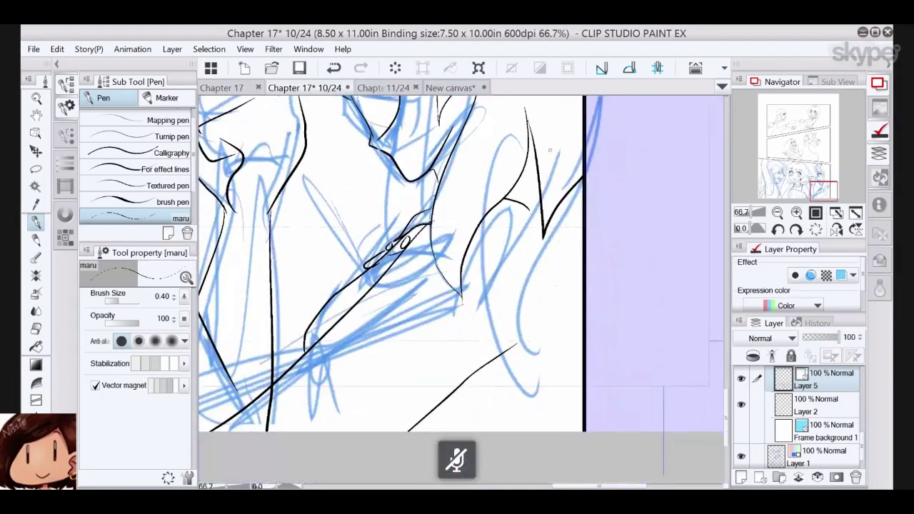
mouse_move(528, 208)
left_mouse_down()
mouse_move(543, 231)
mouse_move(480, 370)
left_mouse_up()
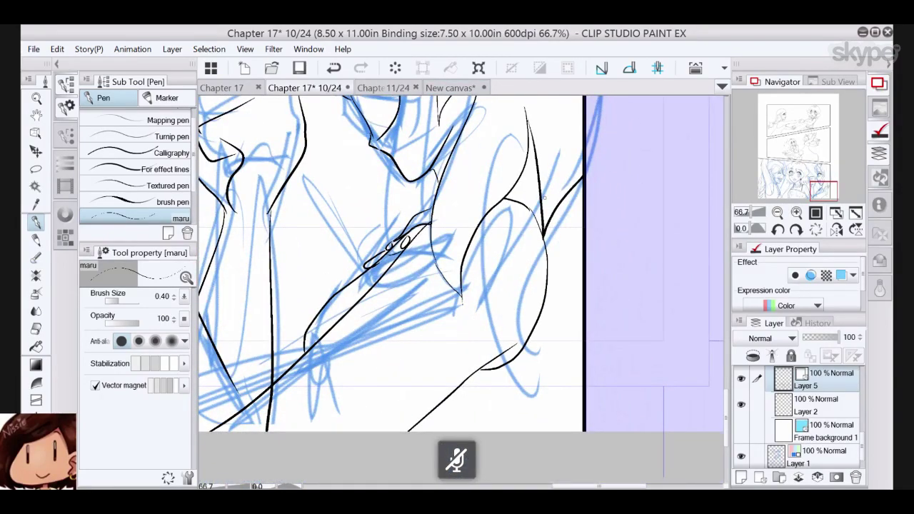
mouse_move(528, 153)
left_mouse_down()
mouse_move(564, 310)
mouse_move(546, 431)
left_mouse_up()
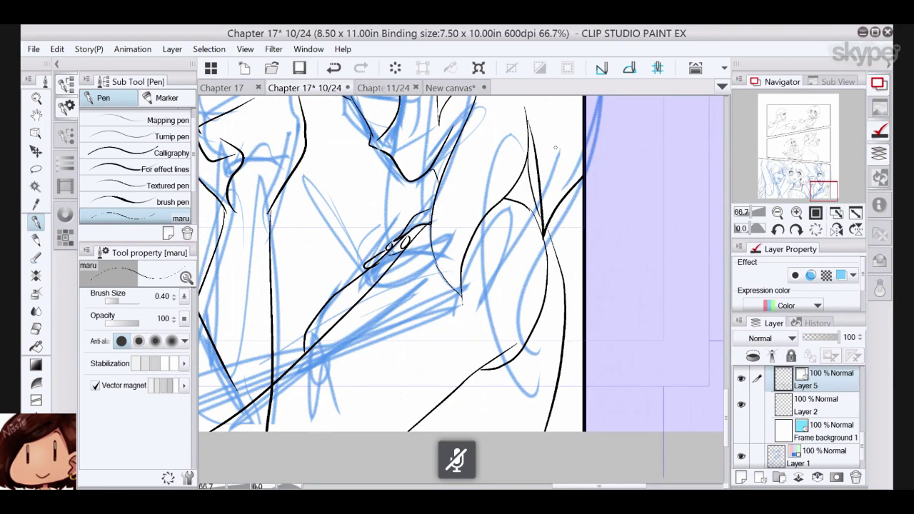
- Erase the surplus edge of the pointed hair lock and its line rising to the panel border
mouse_move(556, 148)
left_mouse_down()
mouse_move(506, 349)
mouse_move(445, 298)
left_mouse_up()
scroll(532, 325, "down", 1)
left_click(39, 328)
left_click_drag(447, 335, 435, 332)
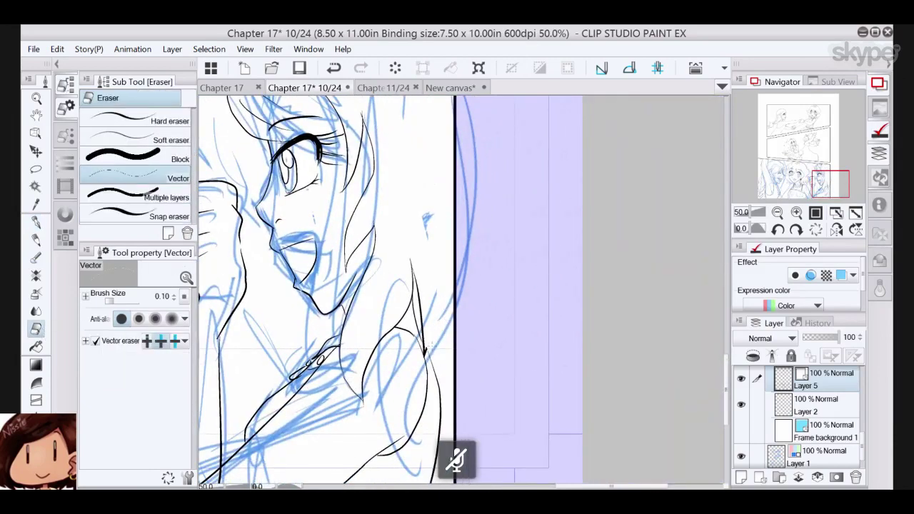
left_click(429, 357)
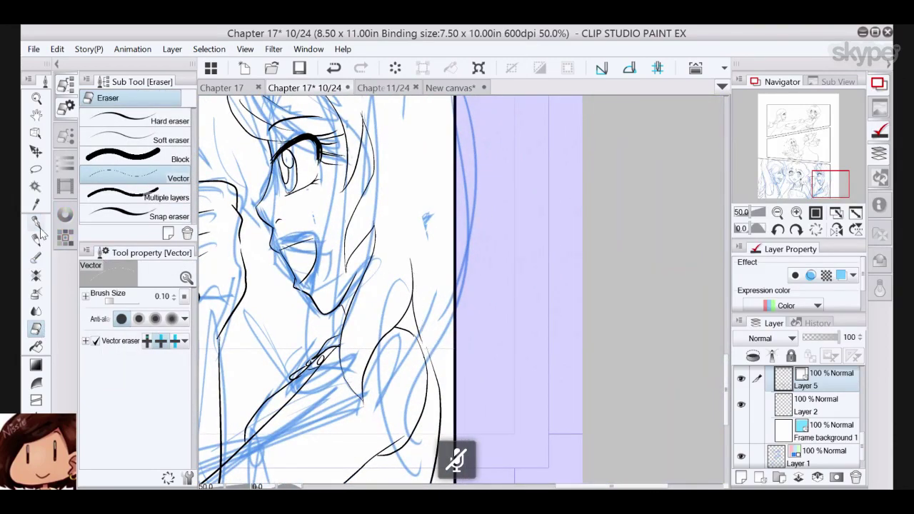
- Ink extra strands along the lower hair curves and a short curve sweeping up to the panel border
left_click(36, 223)
mouse_move(472, 306)
left_mouse_down()
mouse_move(472, 277)
mouse_move(449, 418)
mouse_move(495, 388)
left_mouse_up()
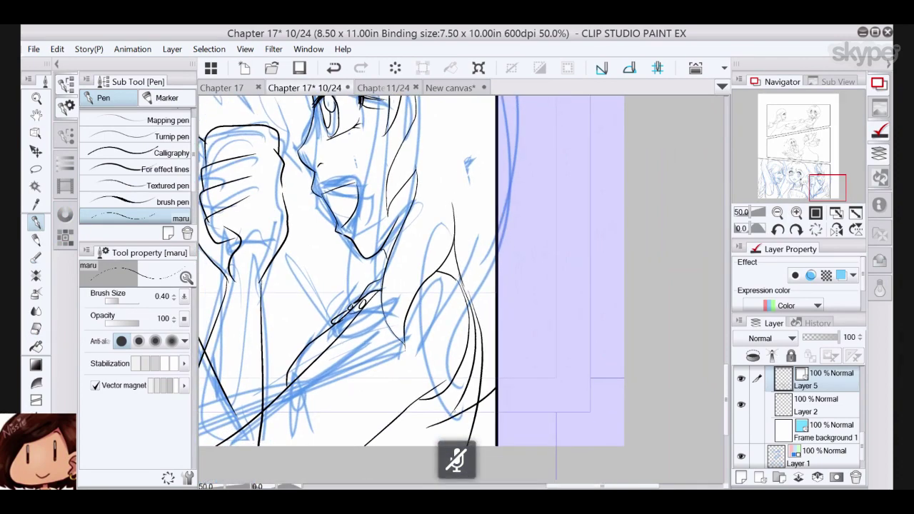
left_click_drag(475, 338, 447, 419)
left_click_drag(458, 272, 465, 294)
left_click(333, 67)
left_click(361, 67)
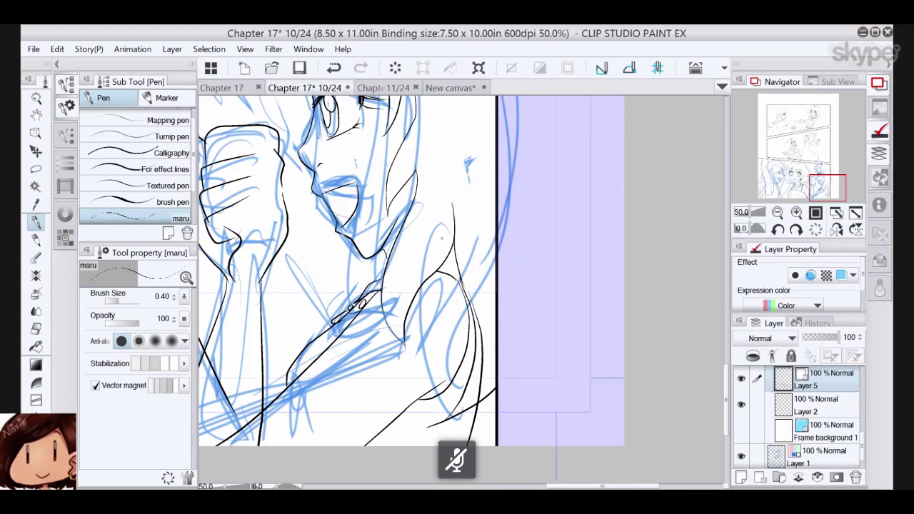
- Erase the outer hair curves between the shoulder and the short curve at the panel border, undoing erasures that remove too much
left_click(36, 329)
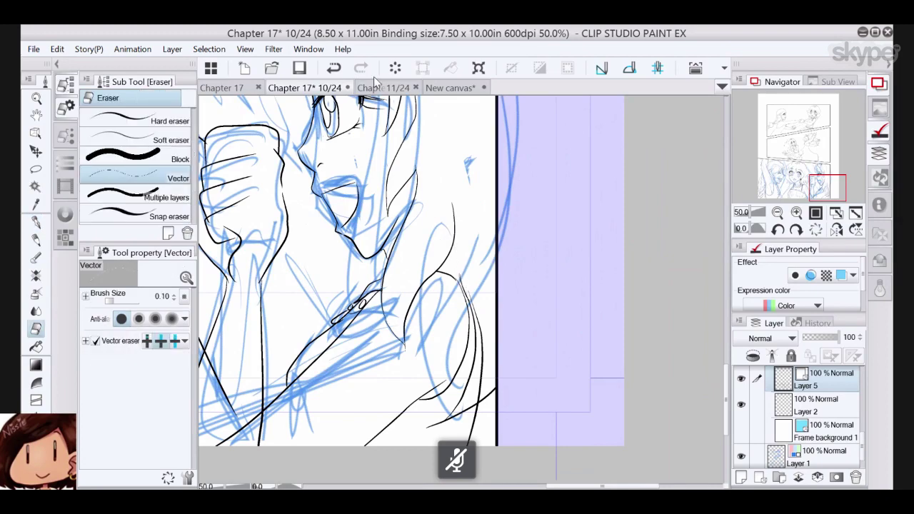
left_click(333, 67)
left_click_drag(468, 291, 480, 320)
left_click(334, 67)
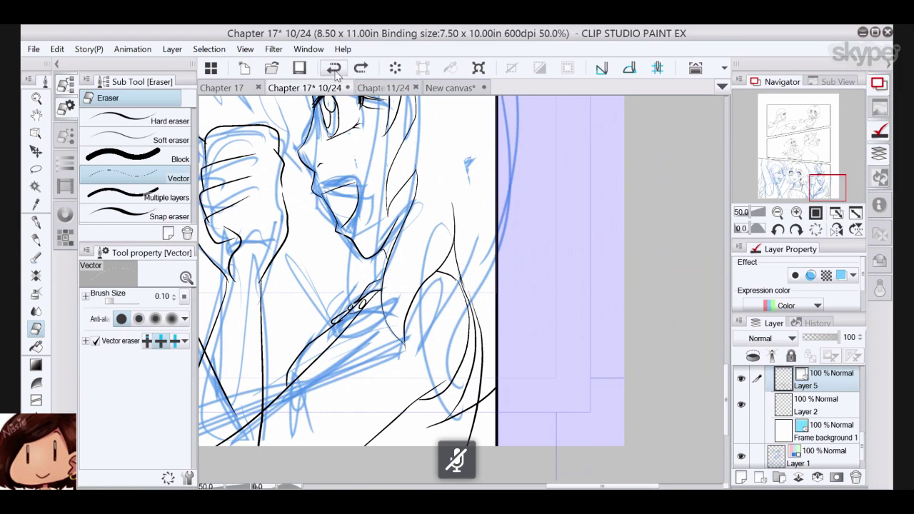
left_click_drag(473, 296, 486, 360)
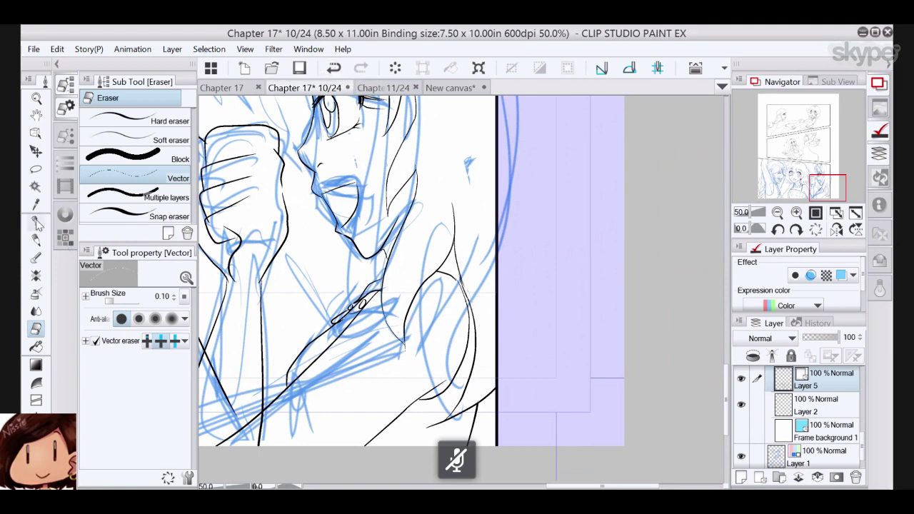
- Re-ink the outer hair curve behind the shoulder and erase the stray ends where it meets the lock
left_click(36, 222)
left_click_drag(481, 295, 443, 295)
scroll(431, 290, "up", 2)
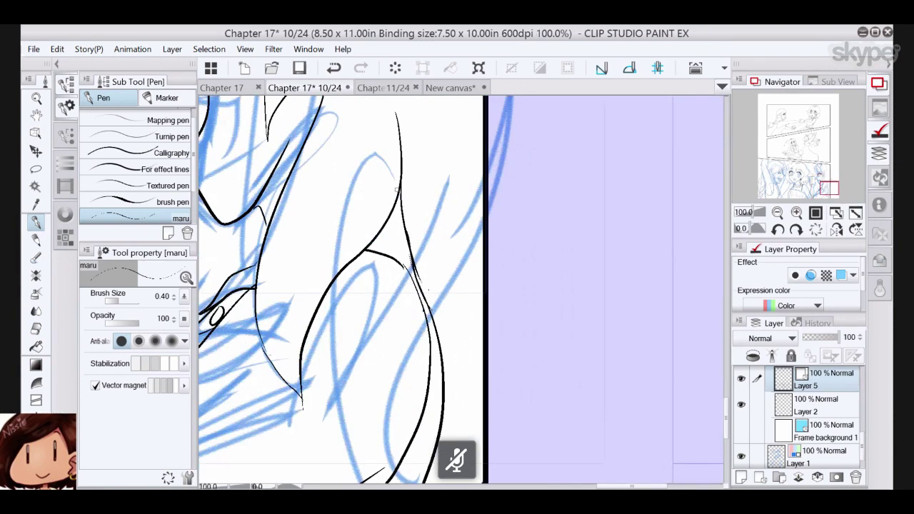
key("e")
left_click_drag(417, 273, 409, 251)
left_click_drag(407, 199, 472, 320)
scroll(377, 291, "down", 1)
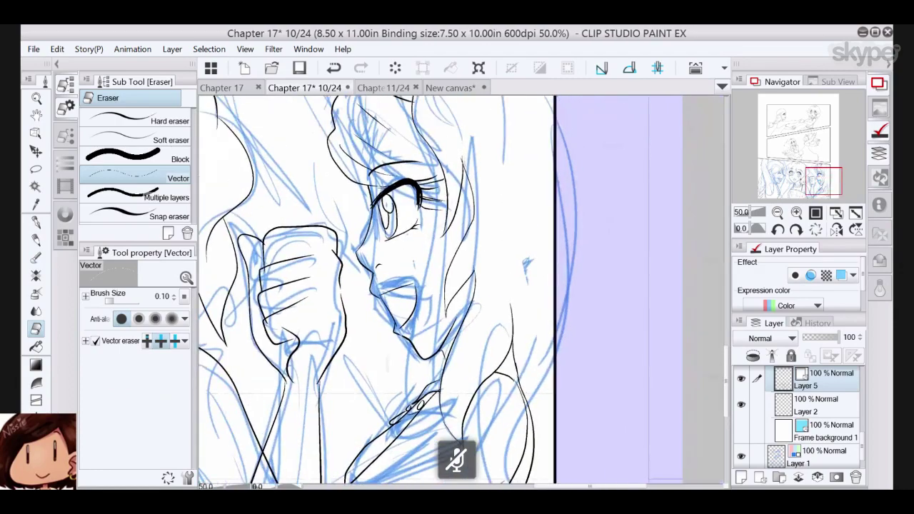
- Ink the curved tongue line inside the profile girl's open mouth
scroll(414, 286, "up", 5)
key("p")
mouse_move(348, 308)
left_mouse_down()
mouse_move(421, 287)
mouse_move(378, 359)
left_mouse_up()
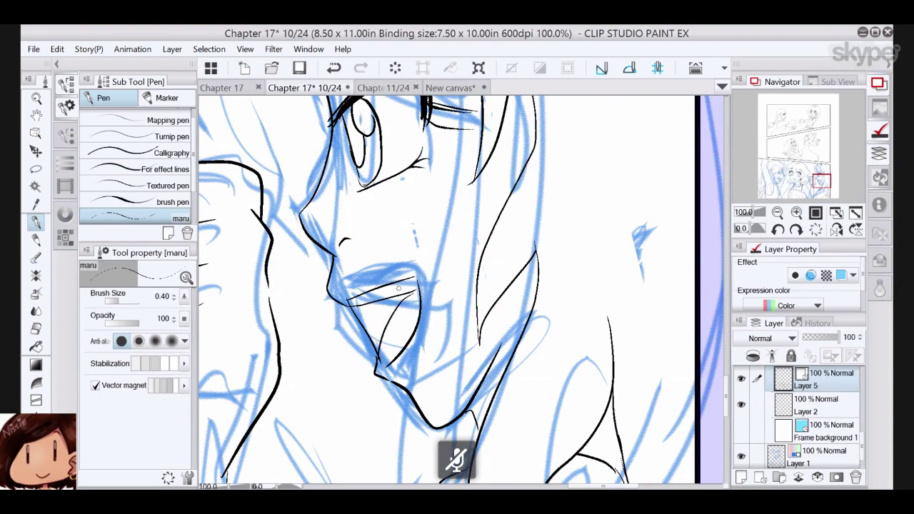
left_click_drag(399, 289, 431, 486)
- Ink fine inner strands across the profile girl's fringe and short strands falling from her hair parting
scroll(464, 300, "down", 3)
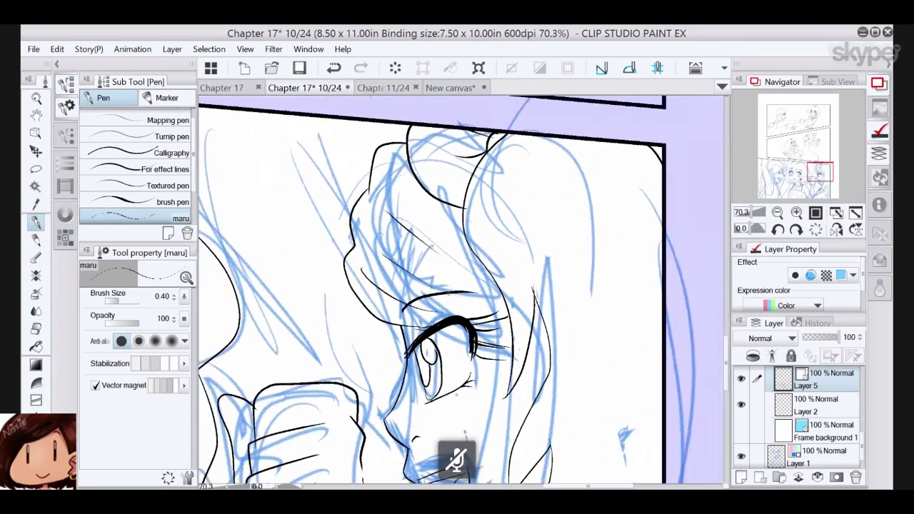
mouse_move(504, 297)
left_mouse_down()
mouse_move(456, 285)
mouse_move(479, 306)
mouse_move(438, 308)
left_mouse_up()
left_click_drag(378, 223, 433, 248)
left_click_drag(402, 260, 464, 275)
left_click_drag(435, 241, 407, 279)
left_click_drag(476, 176, 455, 247)
left_click_drag(477, 176, 472, 234)
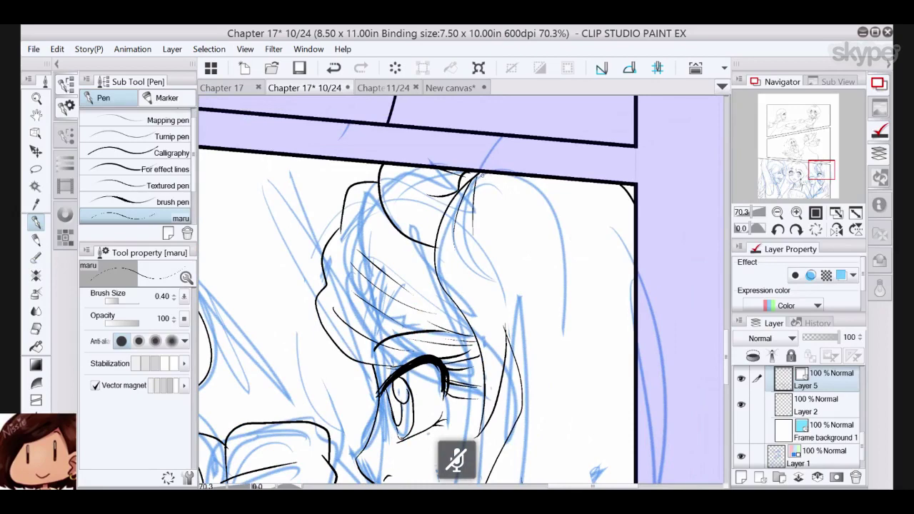
- Ink long sweeping strands over the back of the profile girl's hair, from the parting and upper panel border downward
left_click_drag(481, 174, 552, 258)
left_click_drag(524, 177, 590, 261)
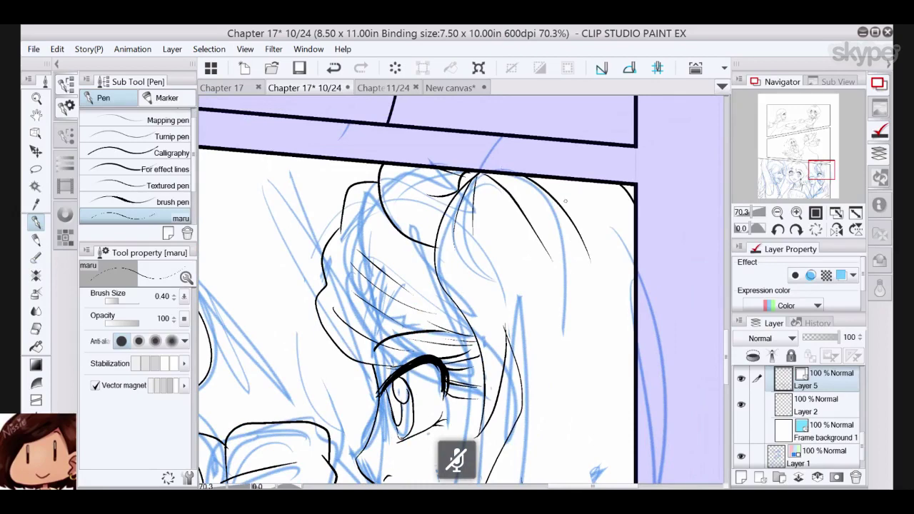
left_click_drag(548, 180, 578, 223)
mouse_move(504, 213)
left_mouse_down()
mouse_move(552, 265)
mouse_move(529, 300)
mouse_move(540, 353)
left_mouse_up()
mouse_move(625, 192)
left_mouse_down()
mouse_move(526, 213)
mouse_move(532, 290)
left_mouse_up()
left_click_drag(503, 206, 528, 247)
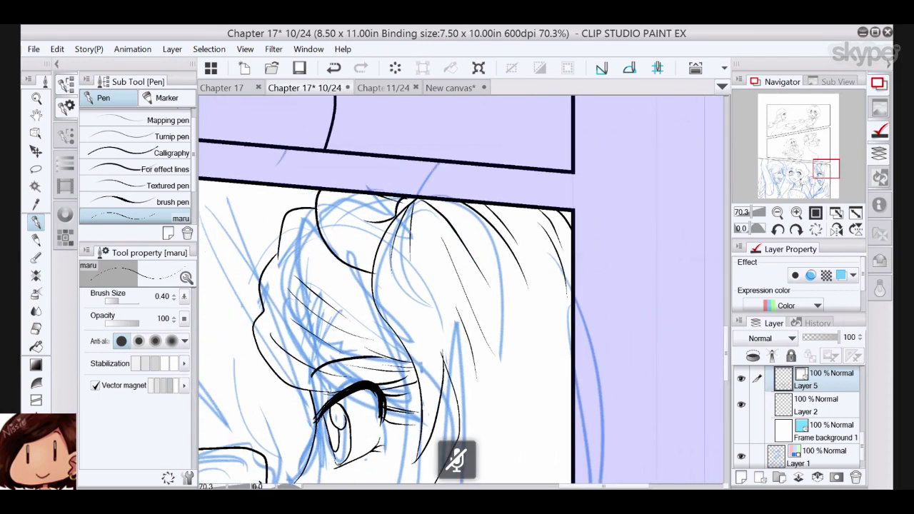
left_click_drag(366, 170, 477, 187)
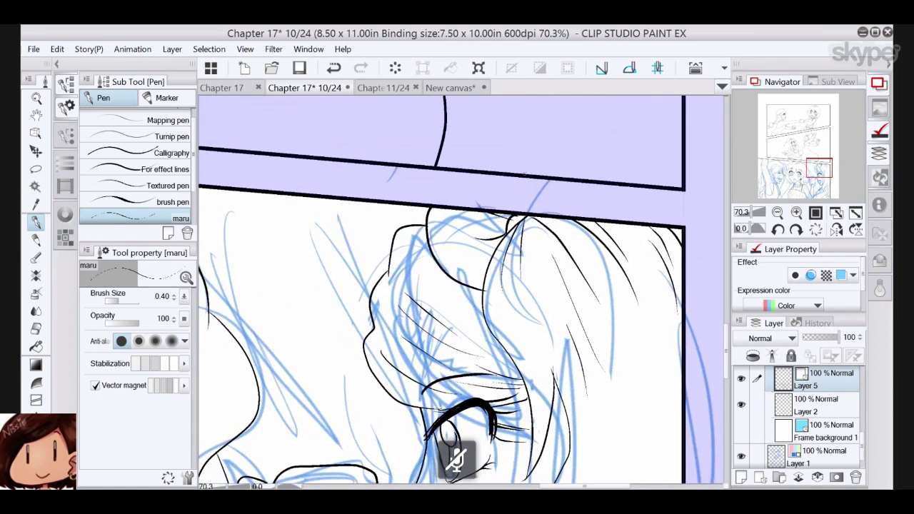
left_click(36, 328)
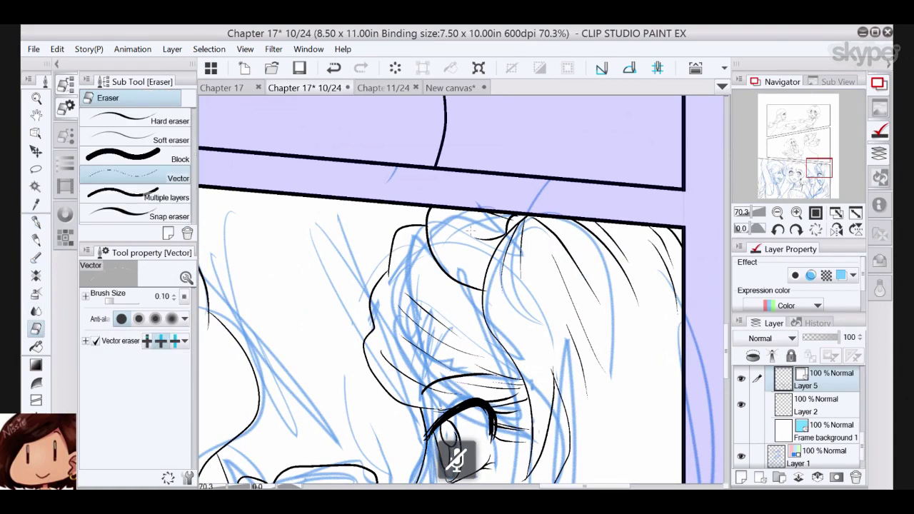
left_click(37, 224)
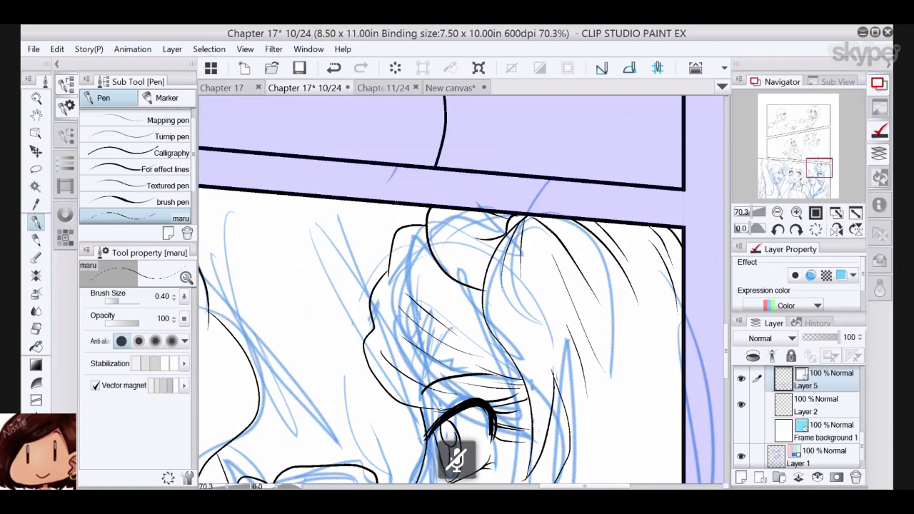
left_click_drag(397, 203, 371, 296)
left_click_drag(422, 342, 762, 177)
key("ctrl+minus")
key("ctrl+minus")
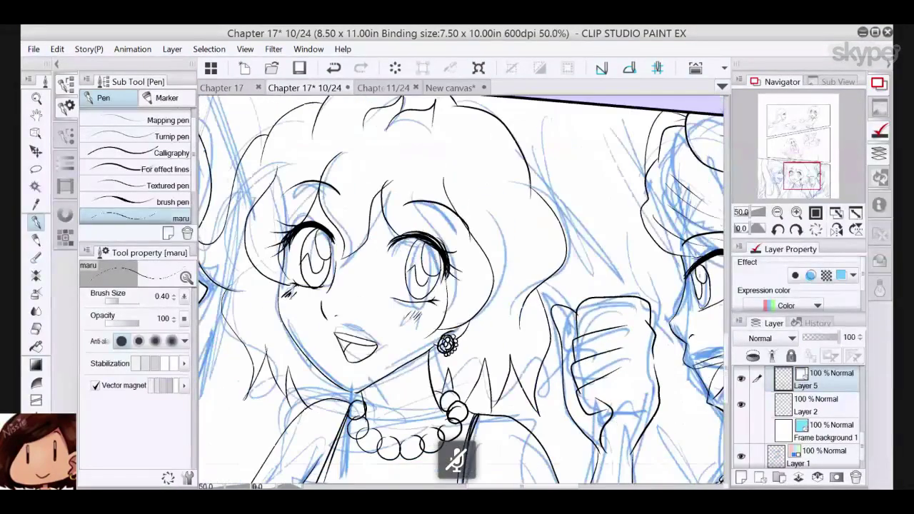
- Show the Frame background 1 layer to cover the blue sketch and review the inked line art across the last panel
key("e")
left_click_drag(395, 138, 533, 50)
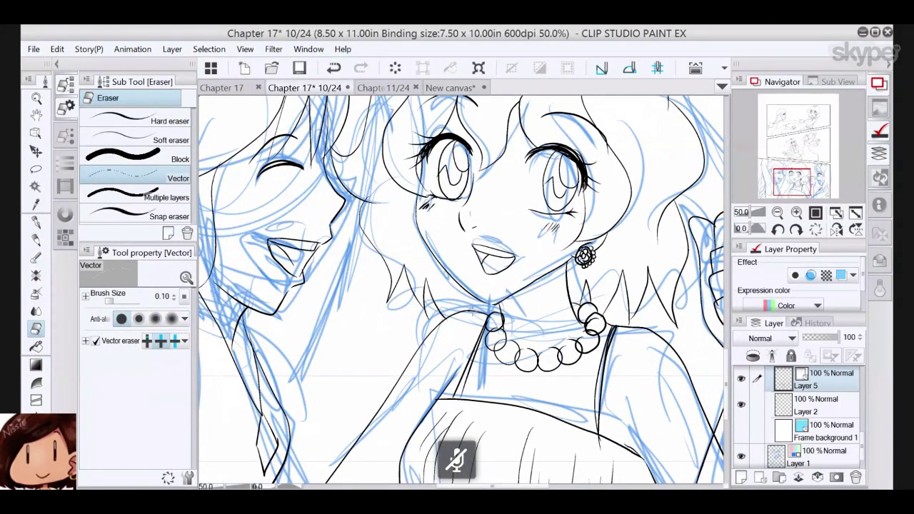
left_click_drag(472, 311, 445, 418)
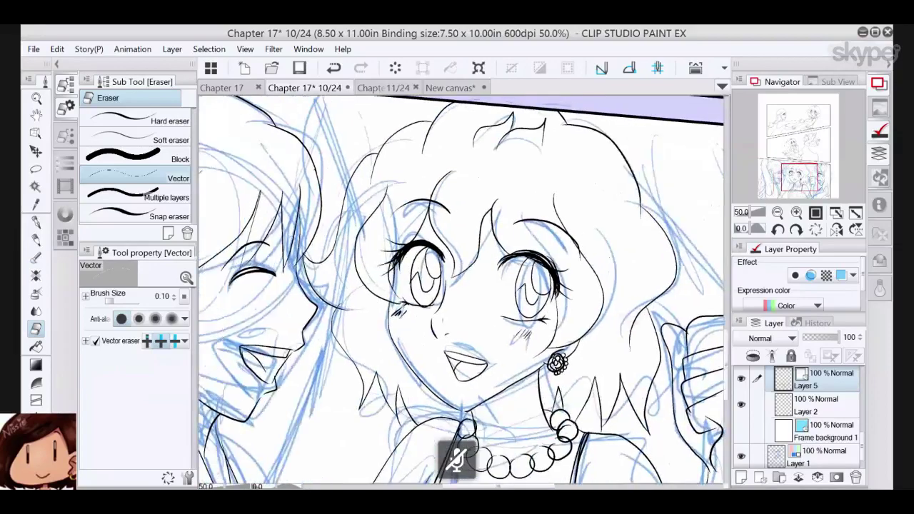
left_click_drag(444, 357, 662, 343)
key("ctrl+minus")
key("ctrl+minus")
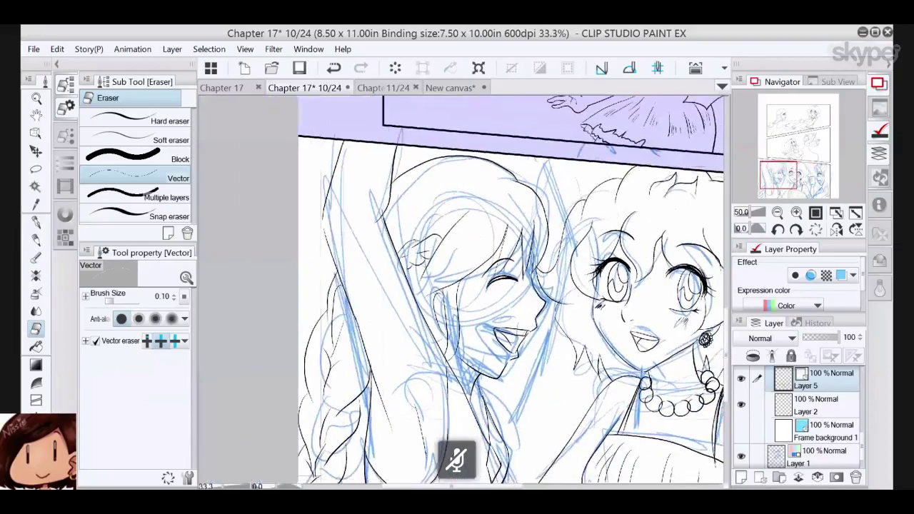
left_click_drag(572, 371, 498, 228)
key("ctrl+minus")
left_click(742, 431)
left_click_drag(557, 300, 473, 331)
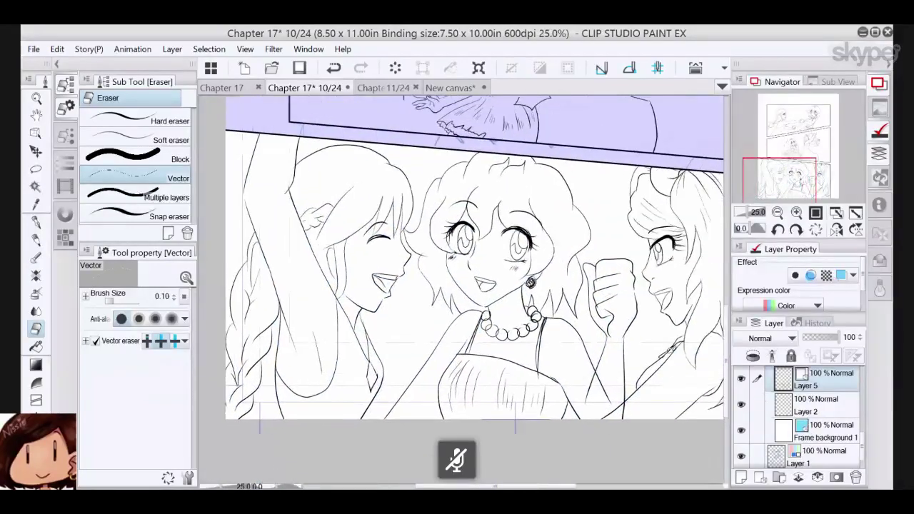
left_click_drag(501, 285, 423, 314)
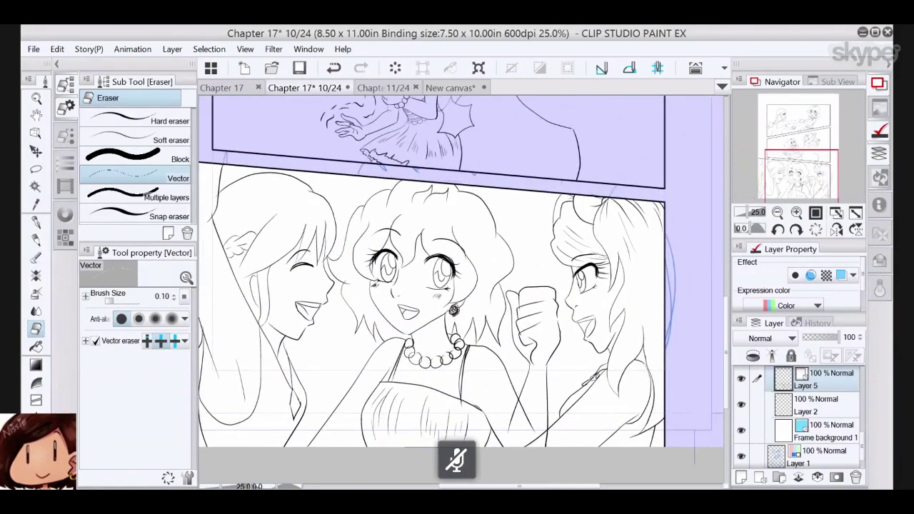
left_click_drag(596, 303, 662, 304)
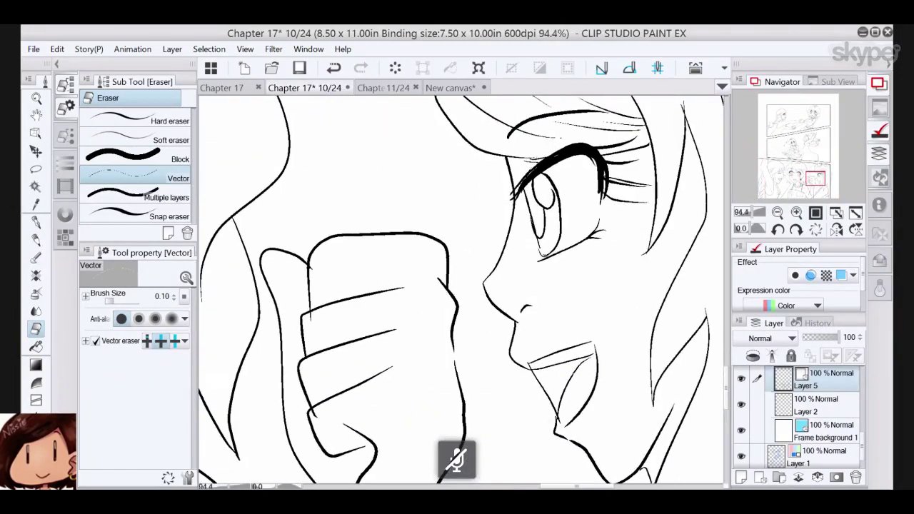
- Smooth the middle girl's jawline by adjusting its vector control points, and close the line gap at her chin
left_click_drag(428, 286, 579, 303)
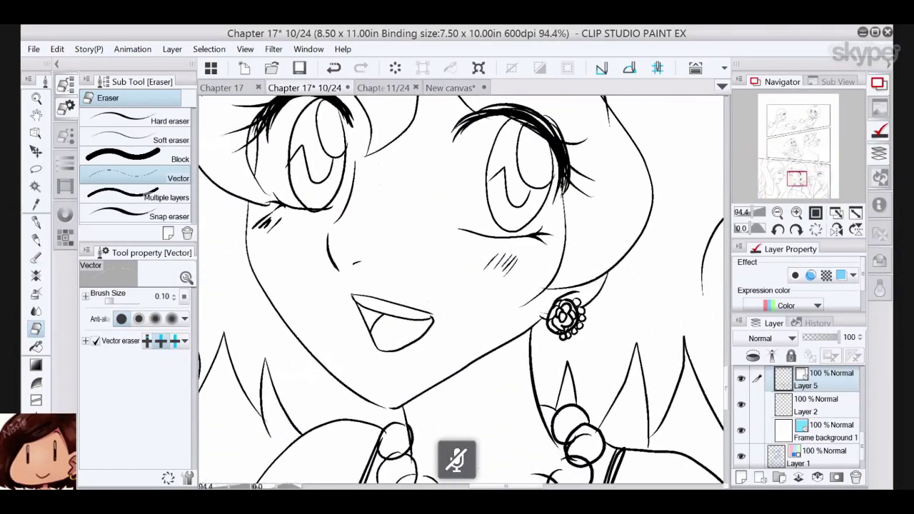
left_click(36, 132)
left_click(482, 364)
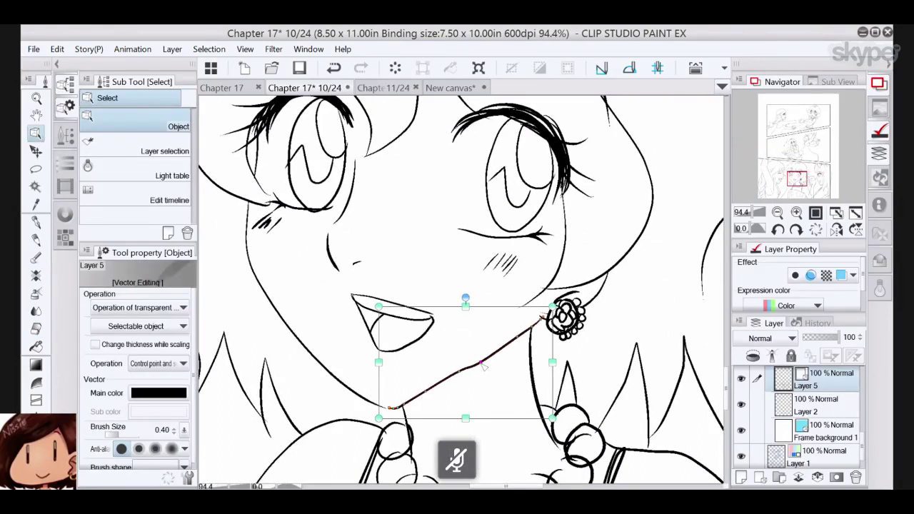
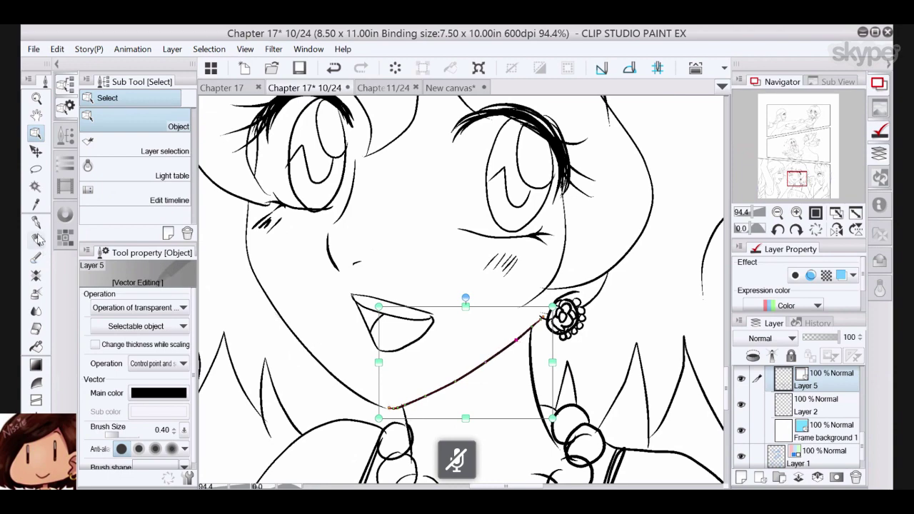
left_click(38, 222)
mouse_move(390, 408)
left_mouse_down()
mouse_move(412, 411)
mouse_move(412, 375)
mouse_move(391, 315)
mouse_move(372, 311)
mouse_move(386, 328)
left_mouse_up()
- Erase the overlapping arcs between the middle girl's necklace beads and the neck line crossing them with the Vector eraser
left_click(36, 329)
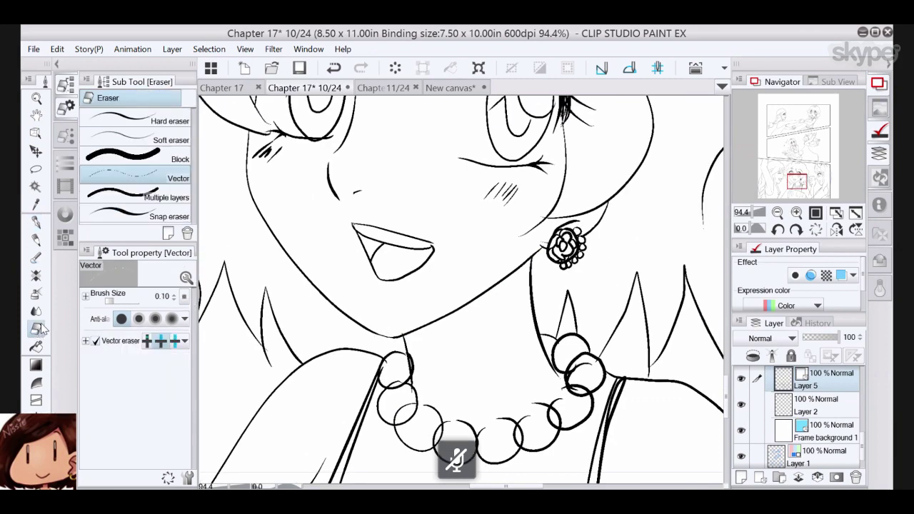
mouse_move(577, 365)
left_mouse_down()
mouse_move(562, 291)
mouse_move(568, 315)
left_mouse_up()
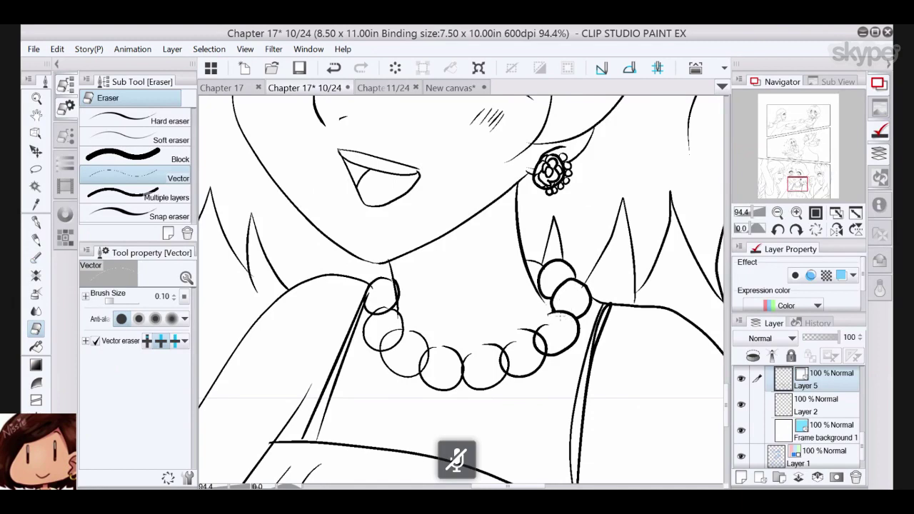
left_click(543, 345)
left_click(509, 359)
left_click(428, 359)
left_click(392, 342)
left_click(378, 314)
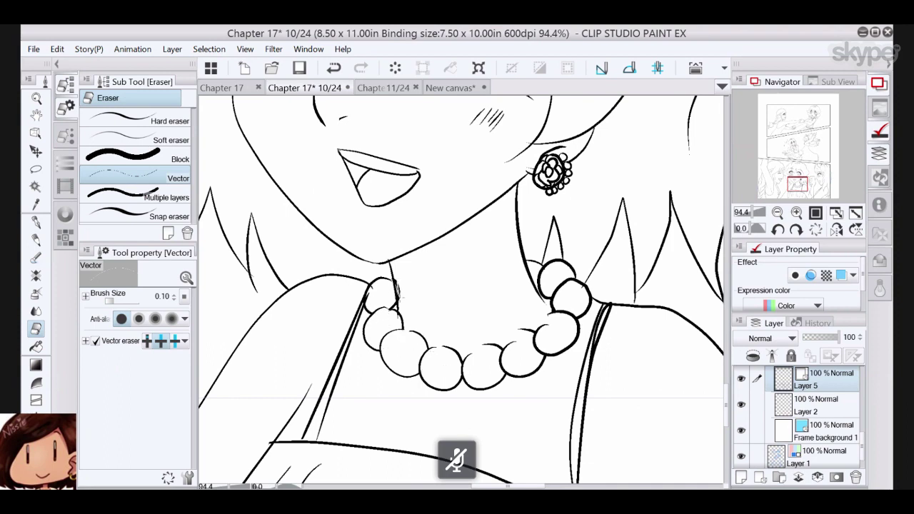
left_click(399, 291)
- Re-ink the incomplete bead outlines of the necklace and erase the stray line ends around them
left_click(36, 224)
mouse_move(437, 333)
left_mouse_down()
mouse_move(402, 267)
mouse_move(429, 294)
left_mouse_up()
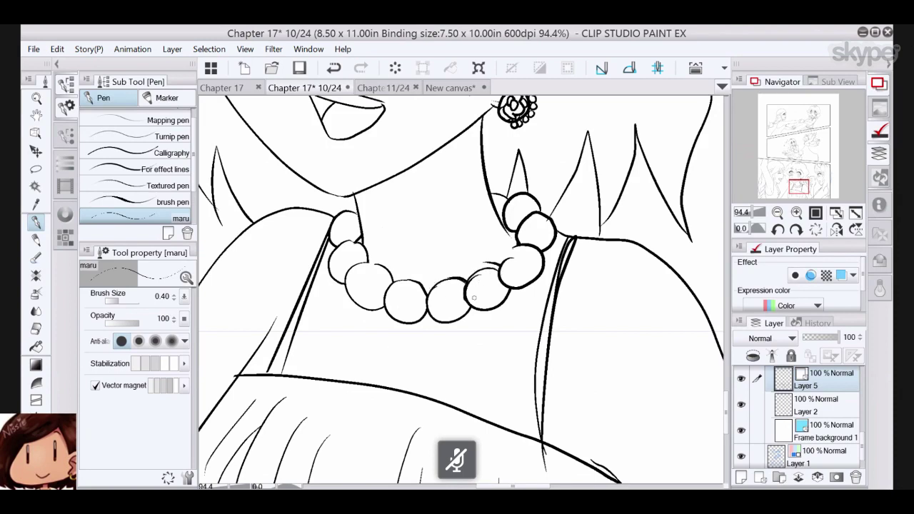
left_click_drag(540, 250, 508, 250)
left_click(36, 328)
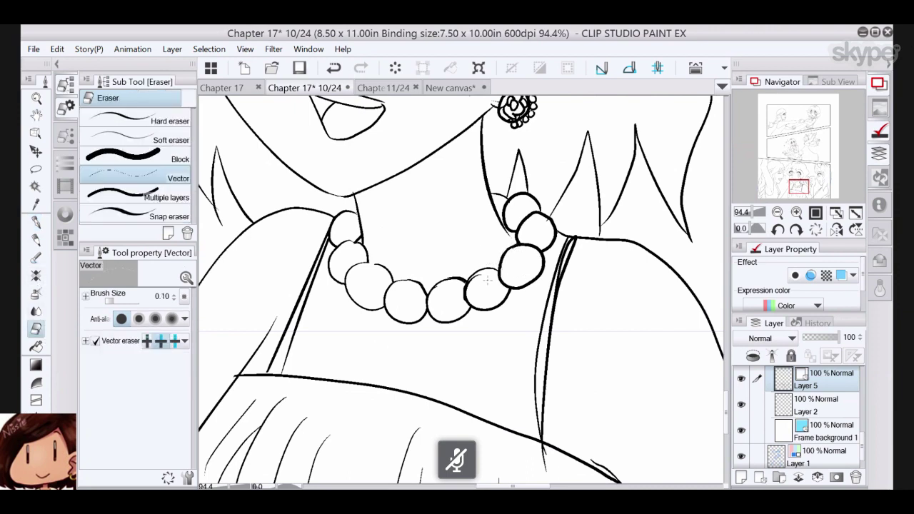
left_click_drag(472, 277, 474, 282)
- Undo the last stroke and touch up the ink line at the outer corner of the middle girl's eye beside her hair
left_click_drag(484, 98, 533, 318)
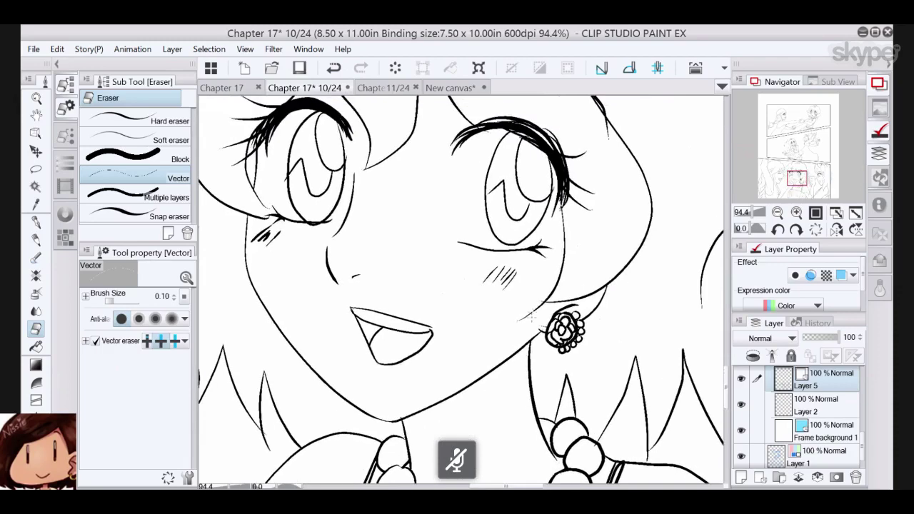
mouse_move(355, 275)
left_mouse_down()
mouse_move(372, 286)
mouse_move(397, 368)
left_mouse_up()
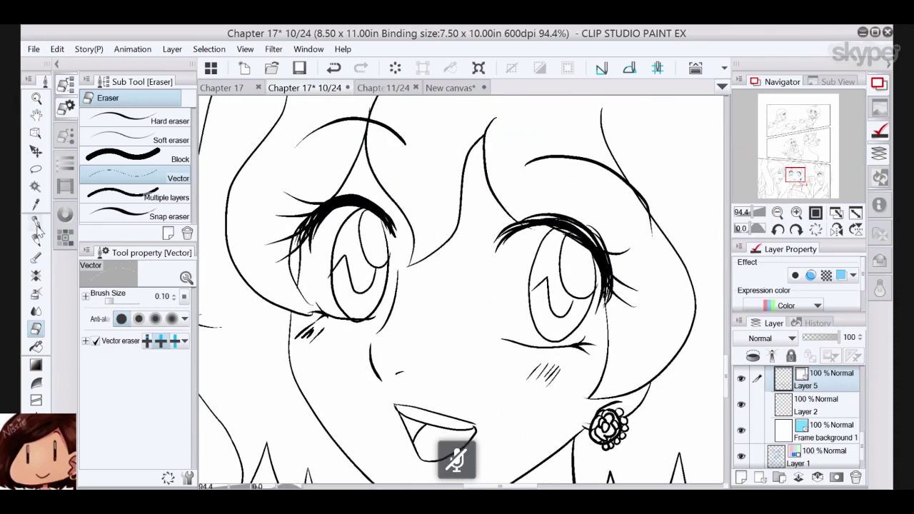
key("p")
left_click(334, 69)
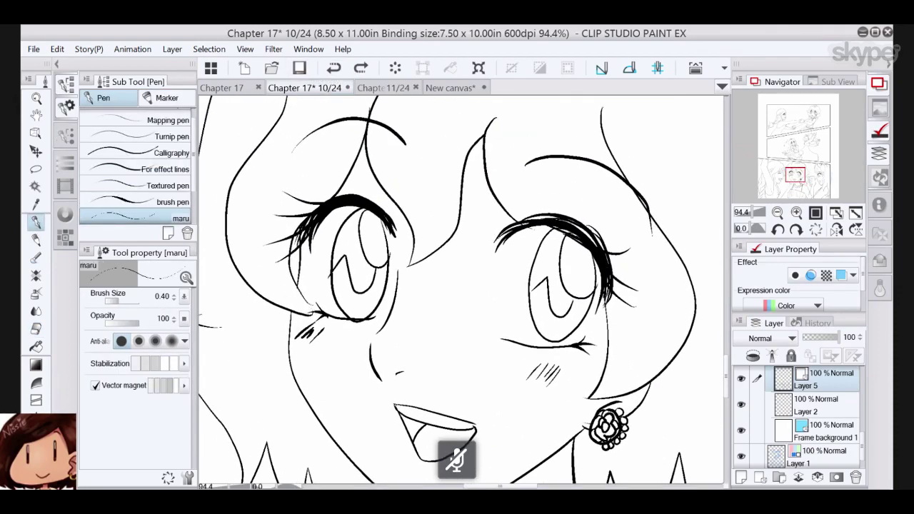
left_click_drag(301, 294, 318, 313)
- Pull the open line ends of the profile girl's front hair lock together with Pinch vector line
scroll(543, 287, "down", 8)
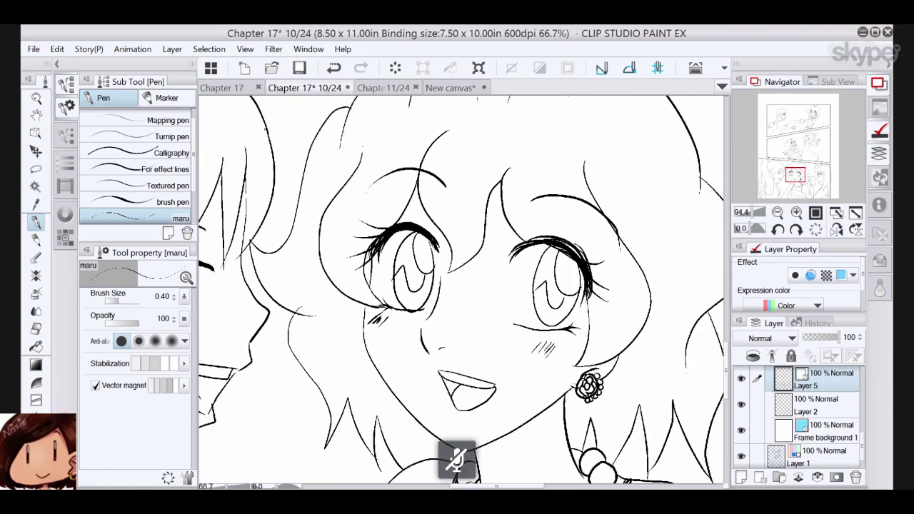
scroll(543, 288, "down", 1)
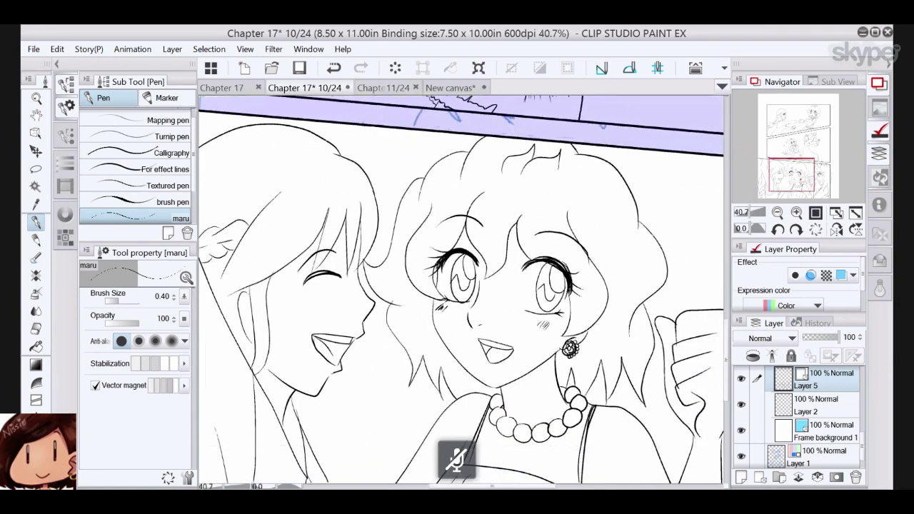
left_click_drag(543, 287, 260, 200)
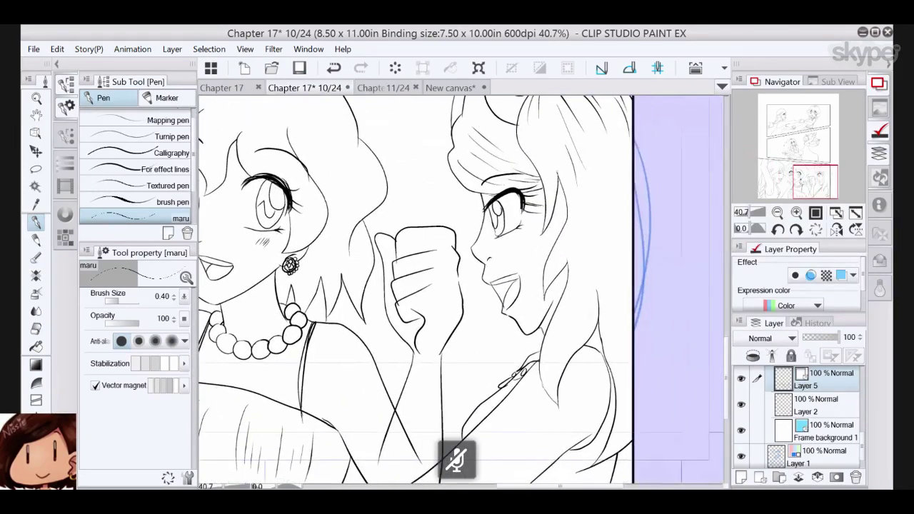
scroll(588, 244, "up", 3)
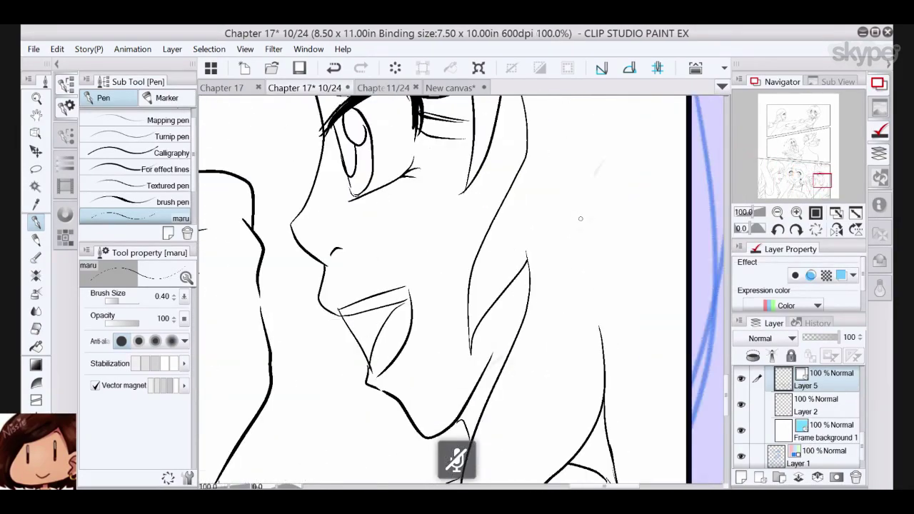
scroll(532, 250, "down", 1)
left_click_drag(533, 251, 531, 308)
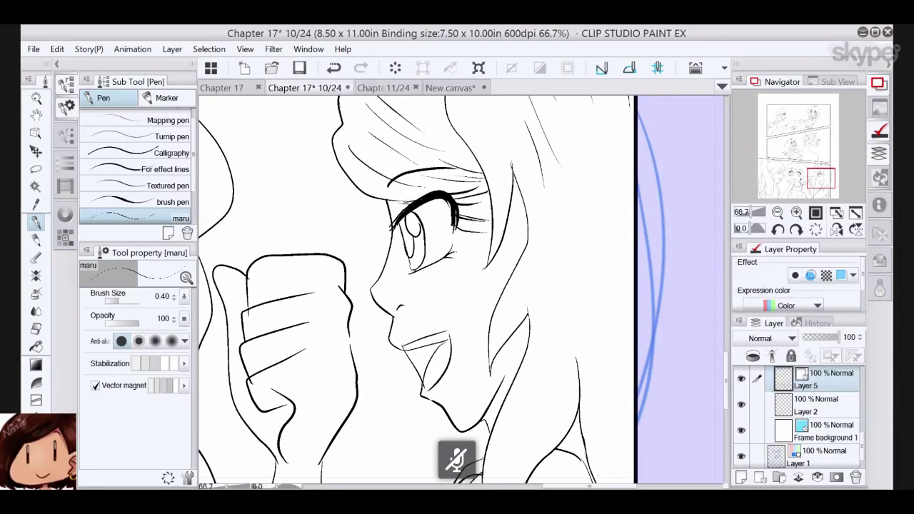
left_click(37, 330)
left_click_drag(516, 142, 419, 144)
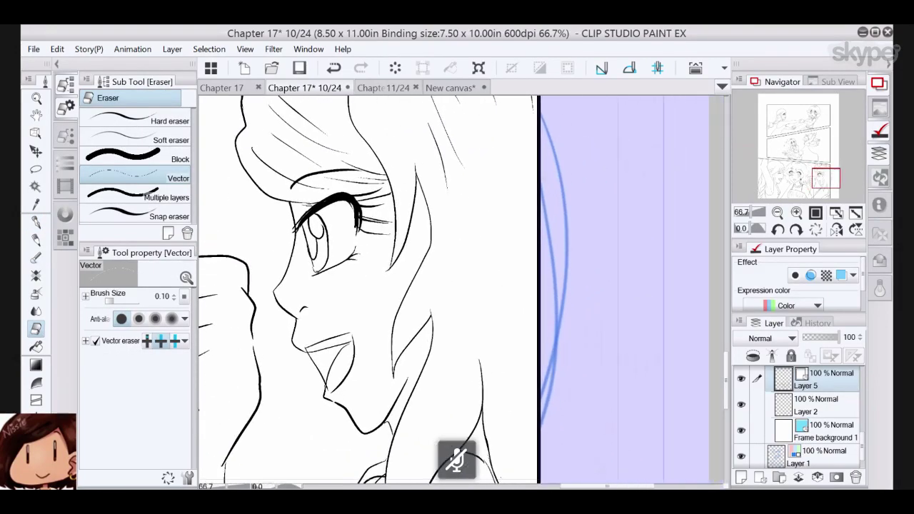
left_click(37, 472)
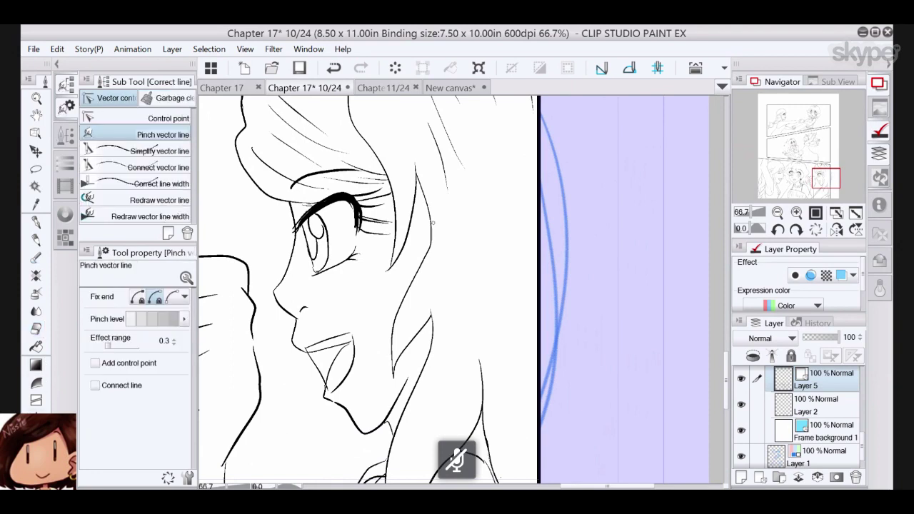
left_click_drag(432, 223, 428, 209)
key("ctrl+z")
left_click_drag(437, 272, 457, 200)
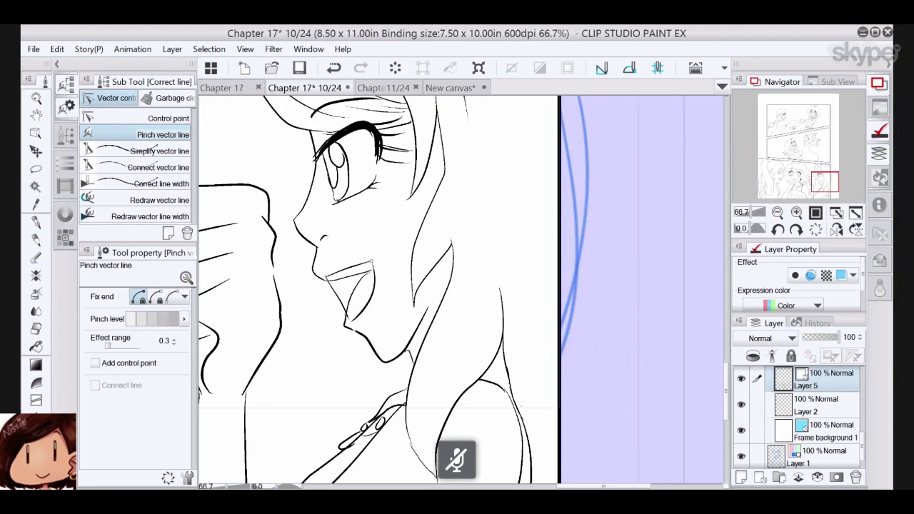
- Pinch the back and lower lines of the profile girl's open mouth so that their ends meet at the corners
left_click(156, 297)
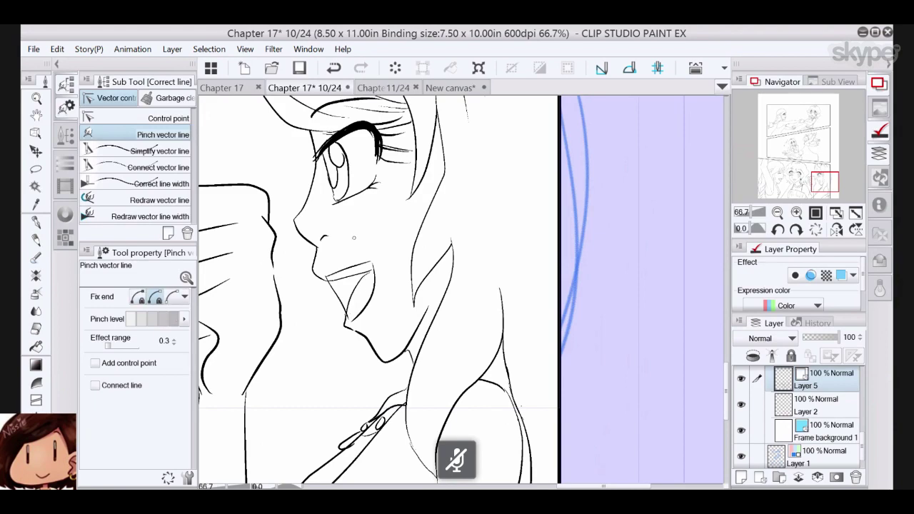
scroll(354, 238, "up", 2)
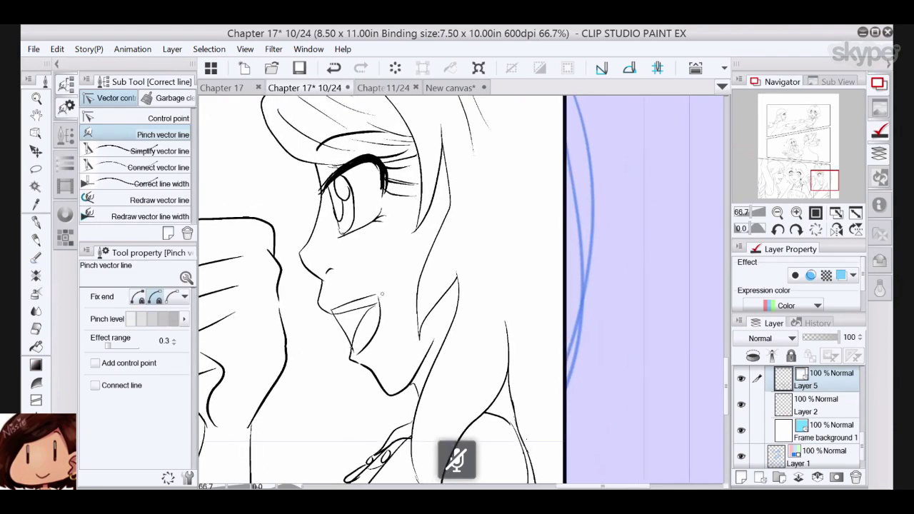
left_click_drag(377, 294, 381, 296)
mouse_move(360, 353)
left_mouse_down()
mouse_move(354, 343)
mouse_move(379, 302)
mouse_move(365, 323)
left_mouse_up()
- Pinch the profile girl's lower lip and chin lines closer beneath the lower corner of her open mouth
left_click(155, 296)
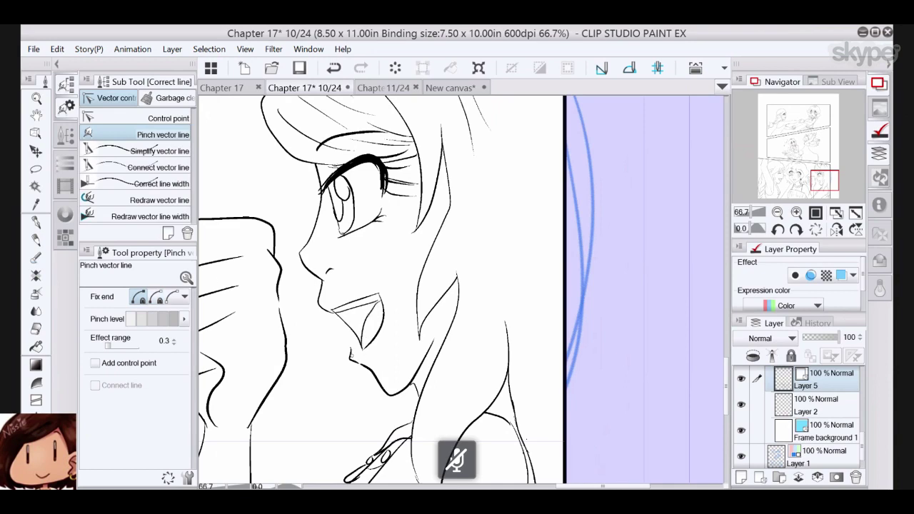
left_click(155, 296)
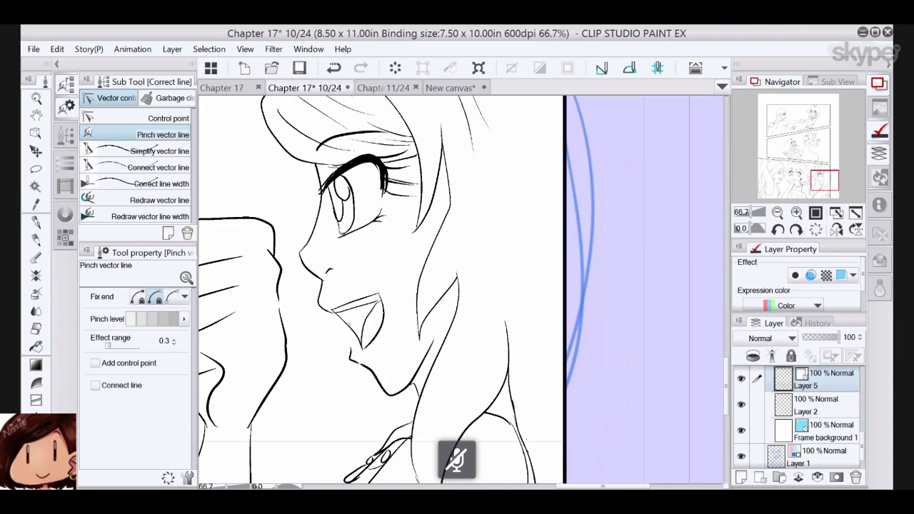
left_click_drag(357, 352, 359, 352)
mouse_move(385, 391)
left_mouse_down()
mouse_move(380, 367)
mouse_move(395, 394)
left_mouse_up()
- Pinch the end of the profile girl's jaw line up to her front hair lock and raise the curve of her chin
left_click(138, 296)
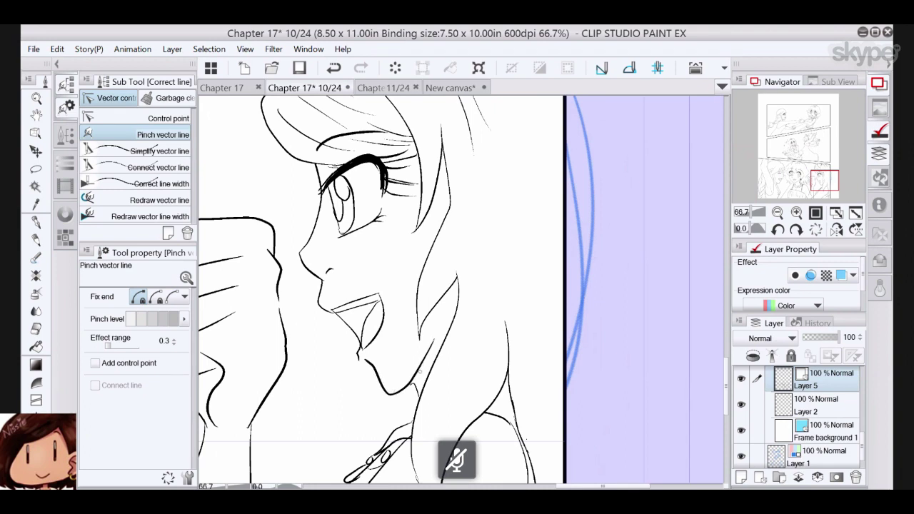
left_click(156, 297)
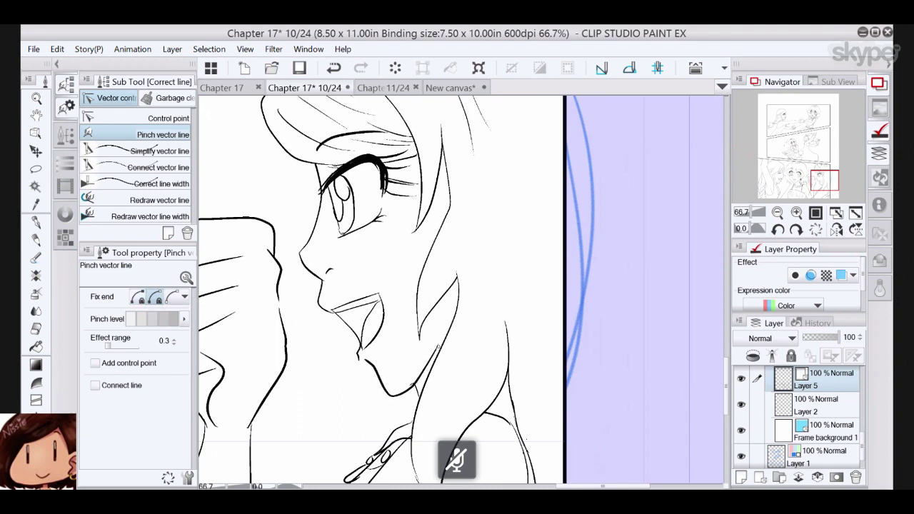
left_click(138, 296)
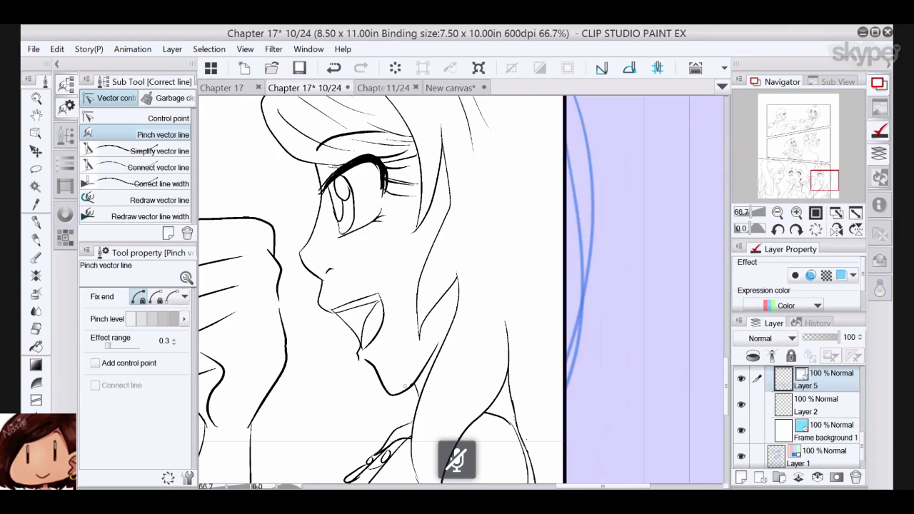
left_click_drag(396, 387, 400, 385)
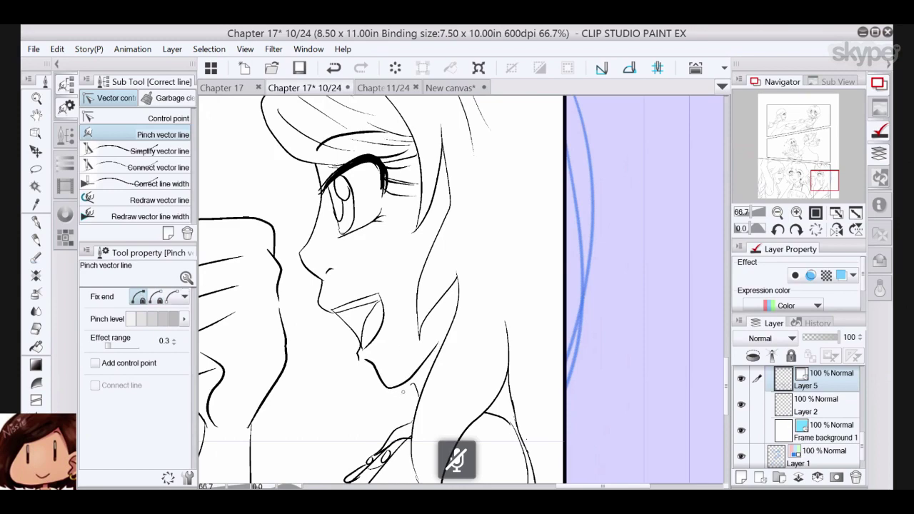
- Reshape the profile girl's chin and jaw curve by moving a control point of the line with the Object tool
left_click(35, 134)
left_click(401, 389)
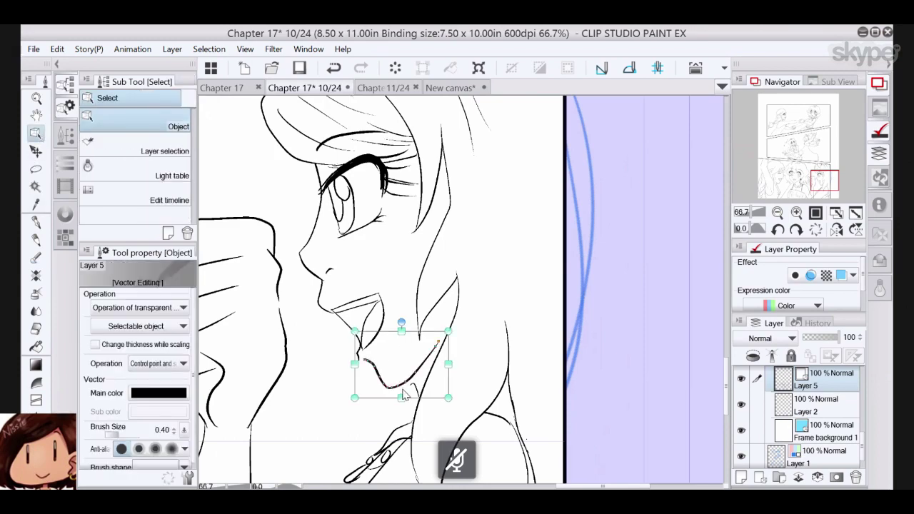
left_click_drag(398, 391, 422, 379)
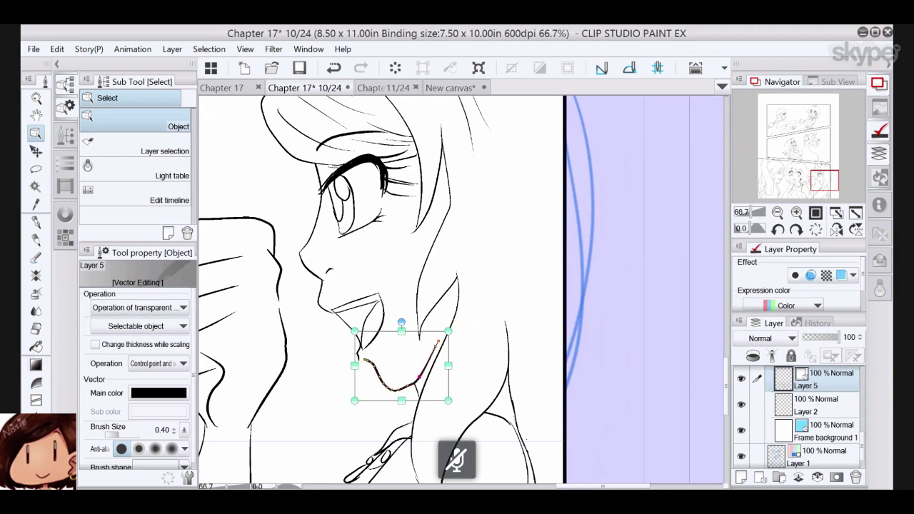
- Pinch the ends of the profile girl's lower lip and chin lines so that they join under her mouth
left_click(36, 456)
left_click(155, 297)
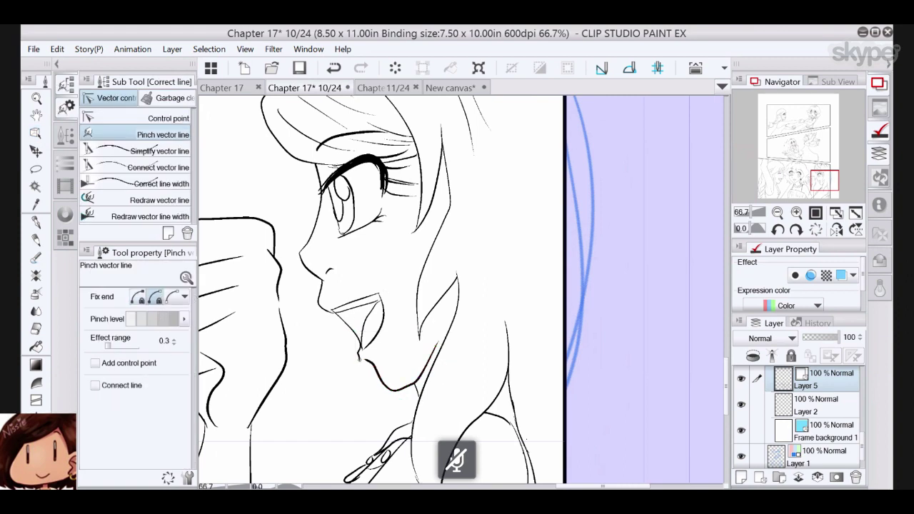
left_click(142, 298)
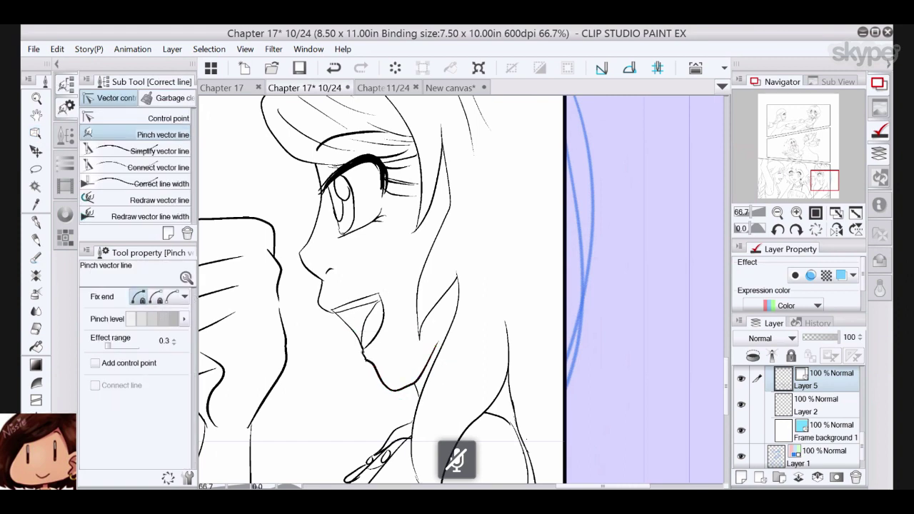
left_click_drag(363, 353, 358, 356)
left_click(156, 297)
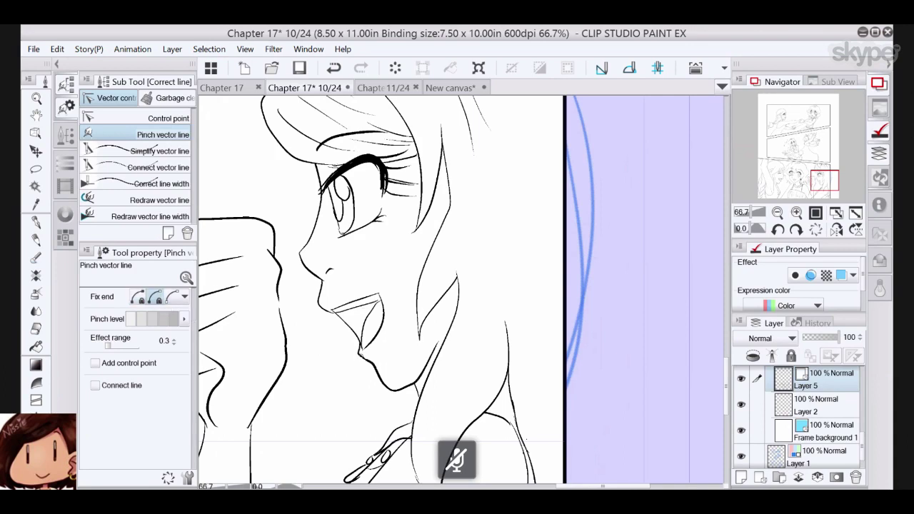
left_click(138, 297)
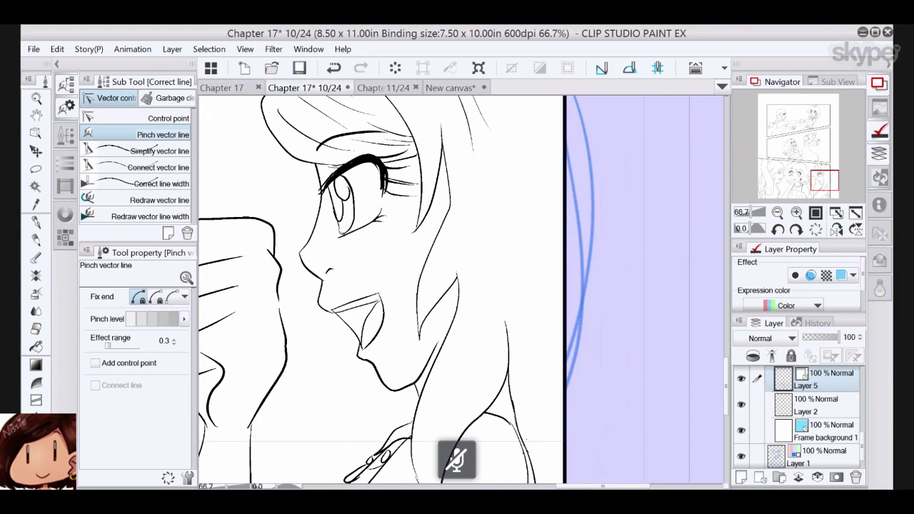
- Refine the front edge and the upper teeth line of the profile girl's open mouth with Pinch vector line
mouse_move(429, 286)
left_mouse_down()
mouse_move(407, 313)
mouse_move(423, 293)
left_mouse_up()
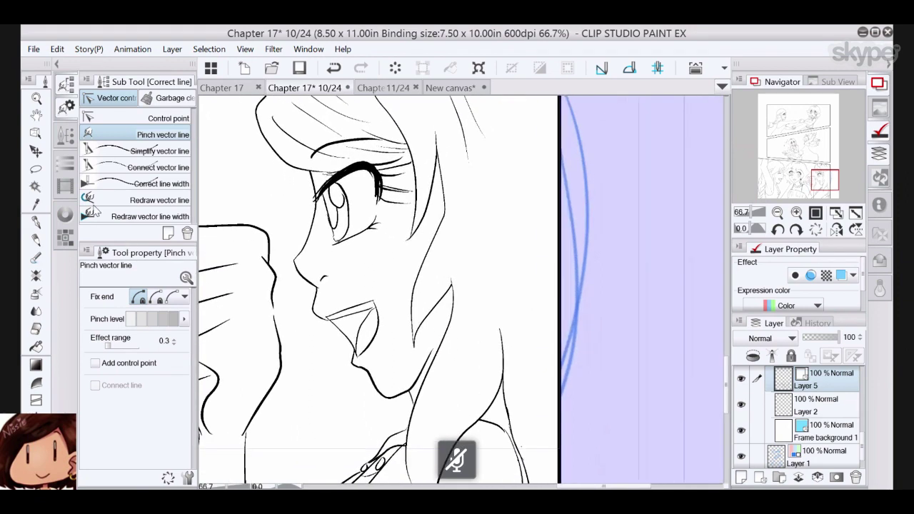
left_click(35, 134)
left_click(400, 397)
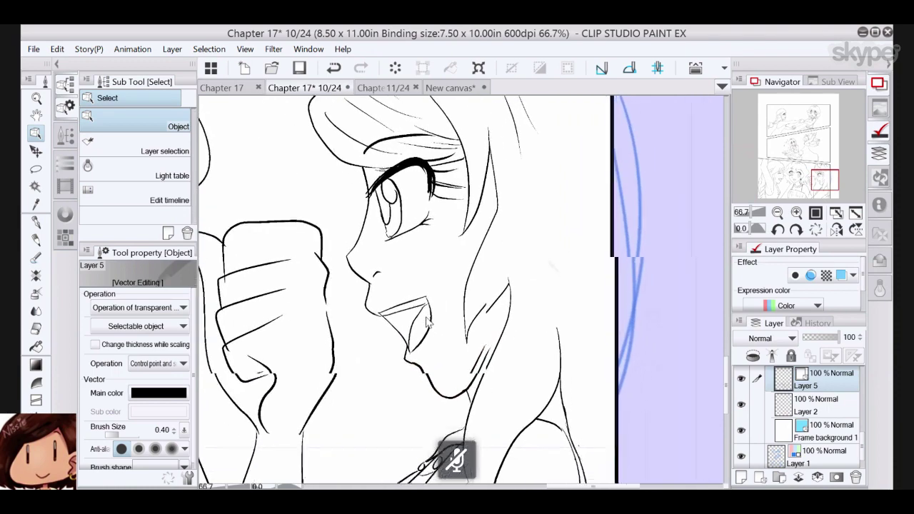
scroll(426, 323, "right", 2)
scroll(427, 323, "up", 3)
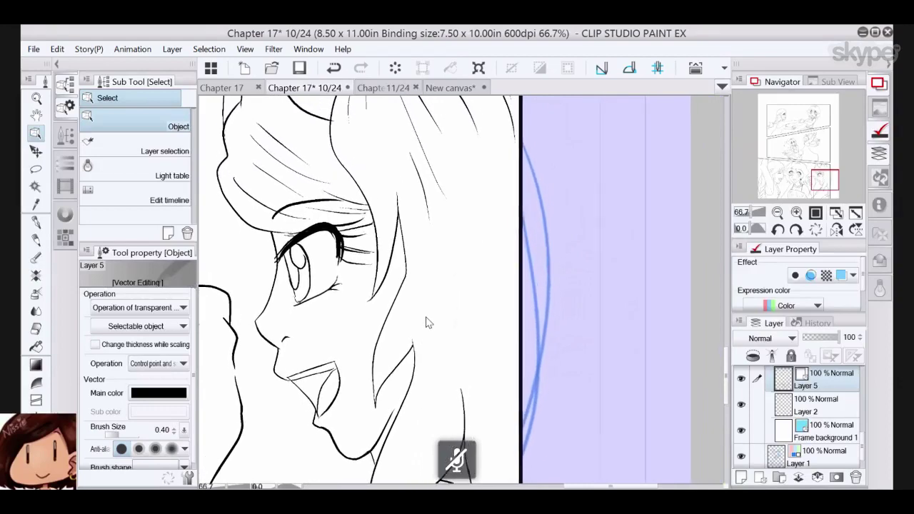
scroll(427, 323, "down", 5)
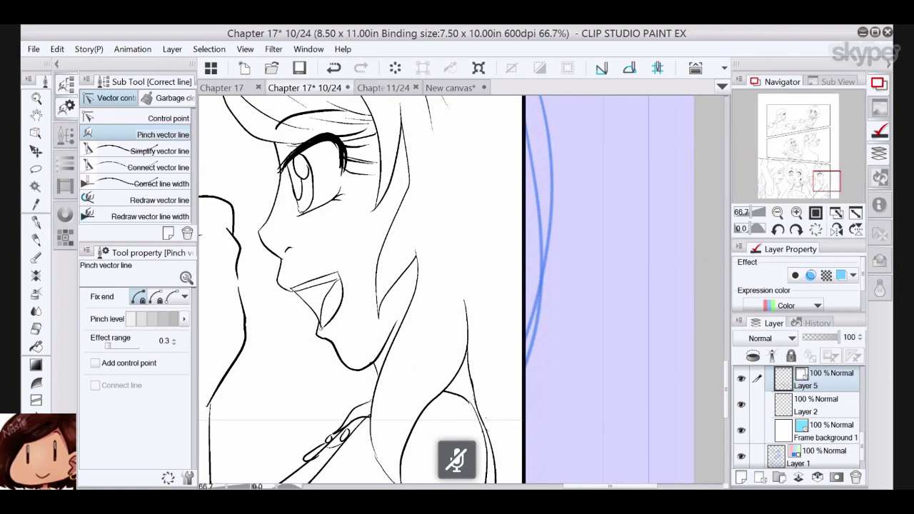
left_click_drag(326, 300, 322, 303)
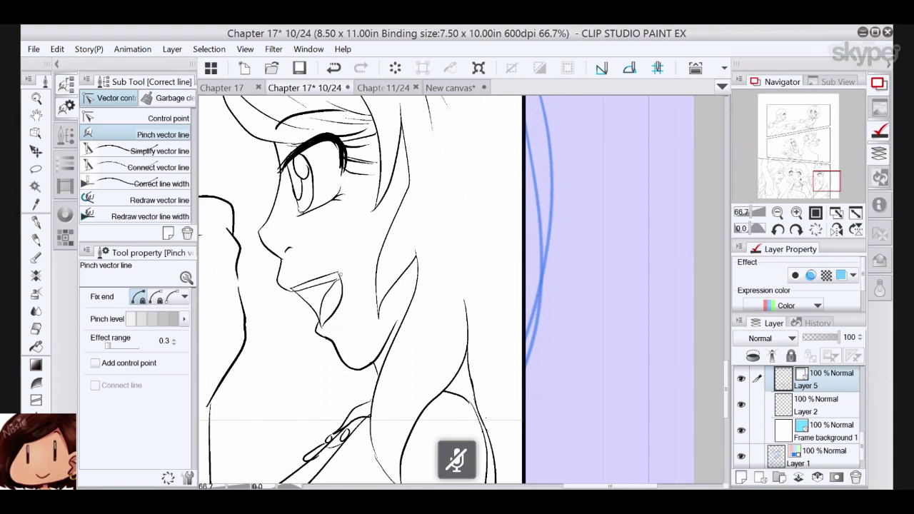
left_click_drag(340, 275, 299, 285)
left_click_drag(323, 281, 332, 281)
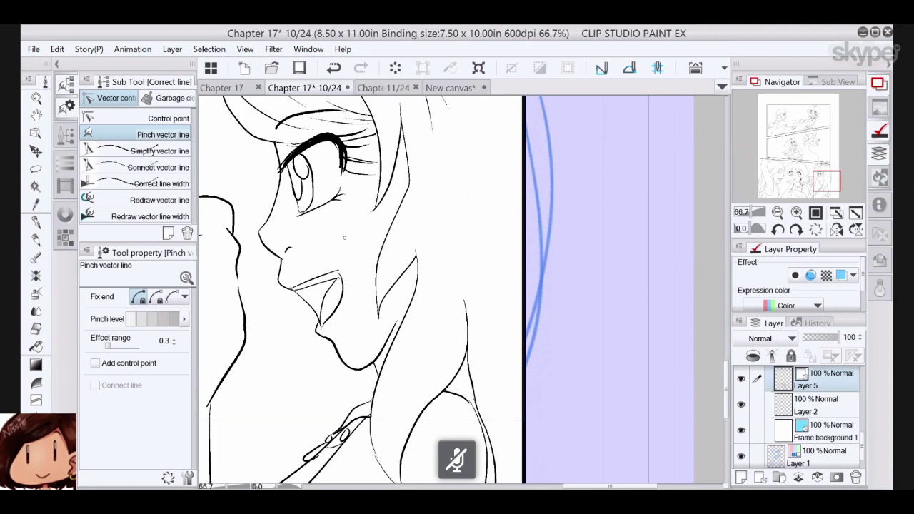
- Pinch the profile girl's lower eyelid line into place under the iris and ink lashes at the front of her eye with the maru pen
scroll(345, 238, "up", 3)
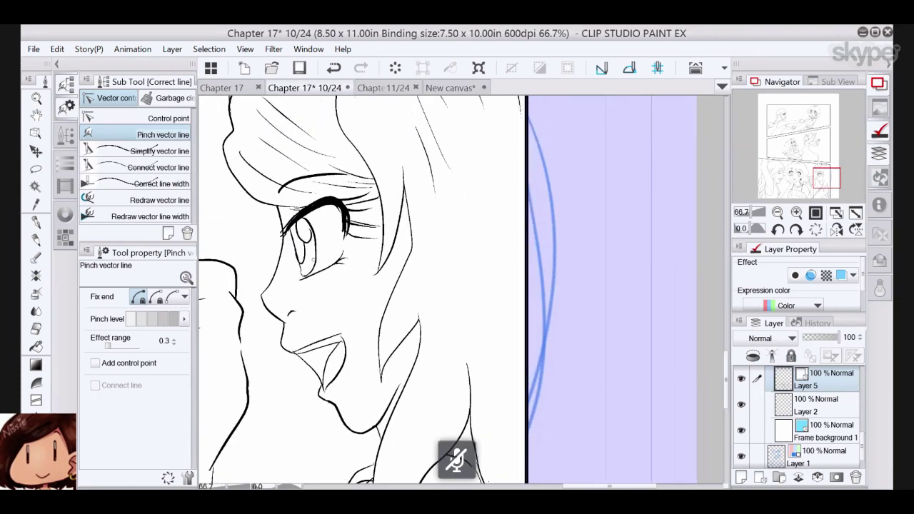
mouse_move(304, 280)
left_mouse_down()
mouse_move(342, 253)
mouse_move(336, 266)
left_mouse_up()
left_click(156, 296)
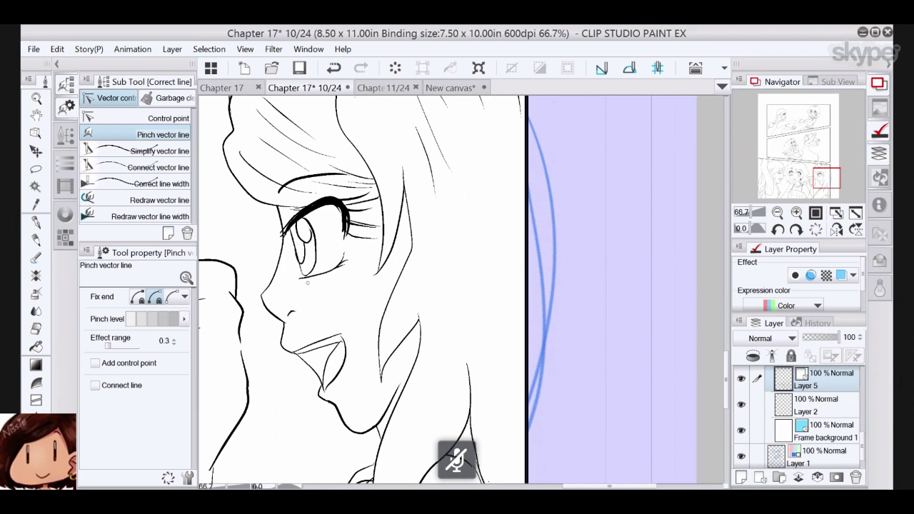
left_click(36, 223)
left_click_drag(293, 217, 266, 224)
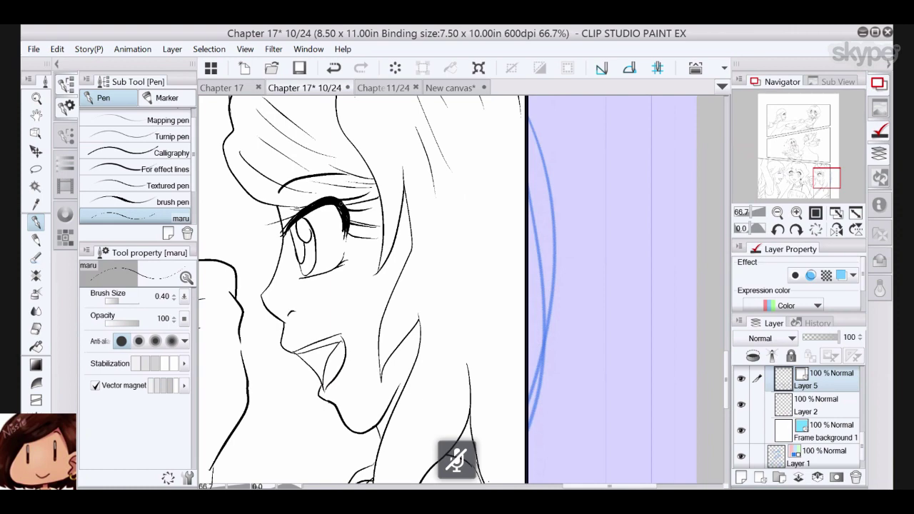
- Tidy the raised fist's outline with the Vector eraser and close the gap along the back of the hand with the maru pen
scroll(501, 251, "down", 5)
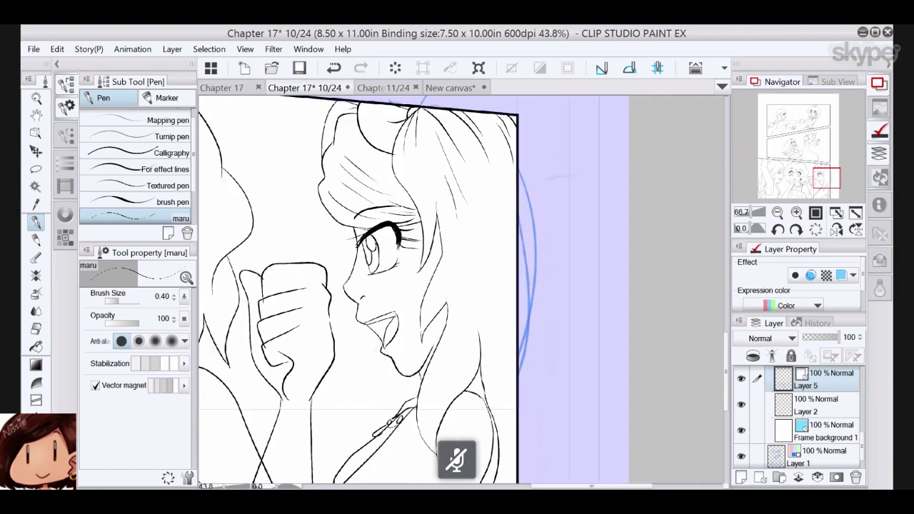
left_click_drag(501, 252, 581, 122)
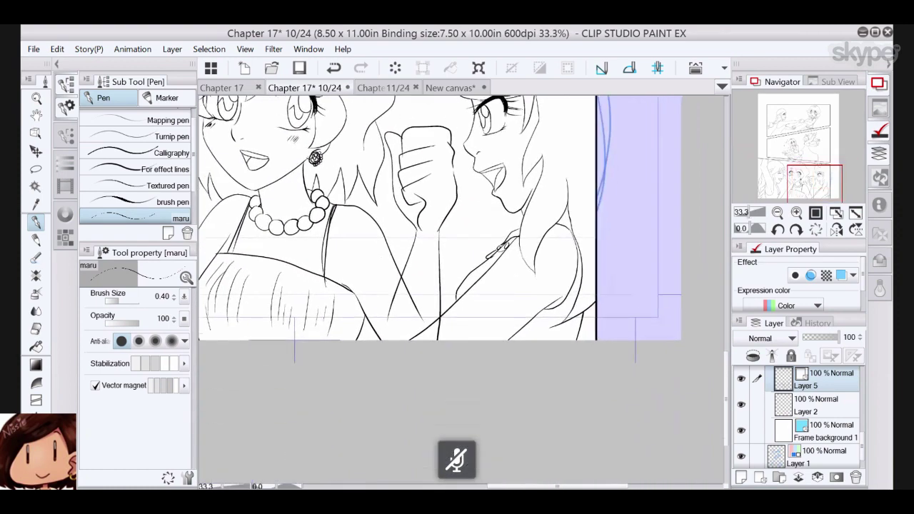
left_click_drag(457, 272, 471, 292)
left_click_drag(481, 239, 477, 317)
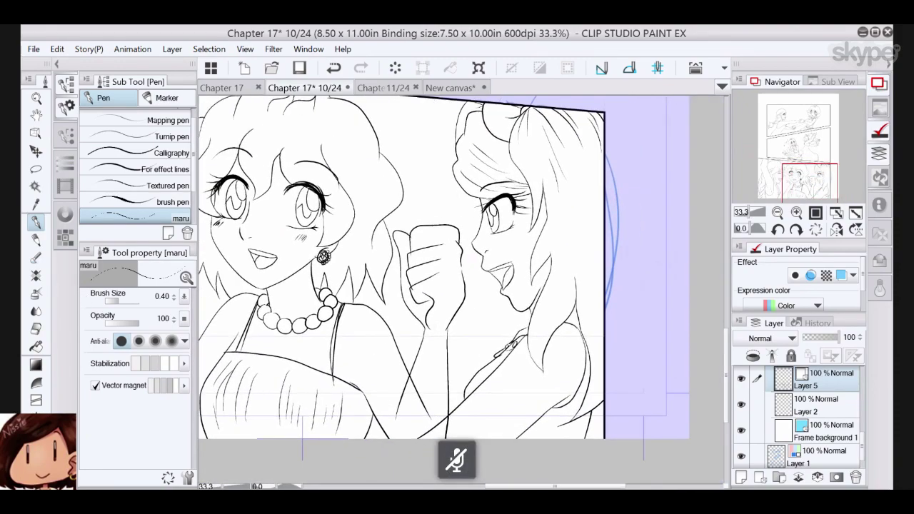
scroll(454, 259, "up", 5)
left_click(35, 328)
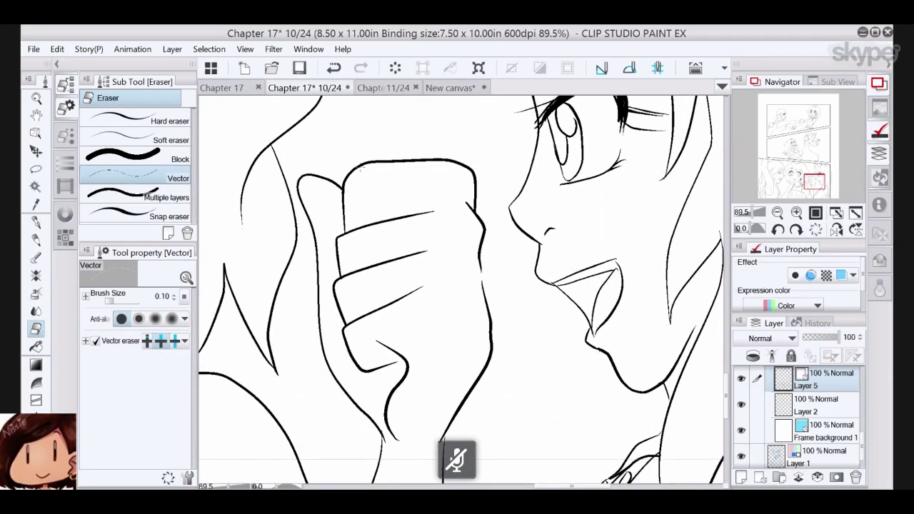
left_click_drag(372, 146, 396, 98)
left_click(36, 223)
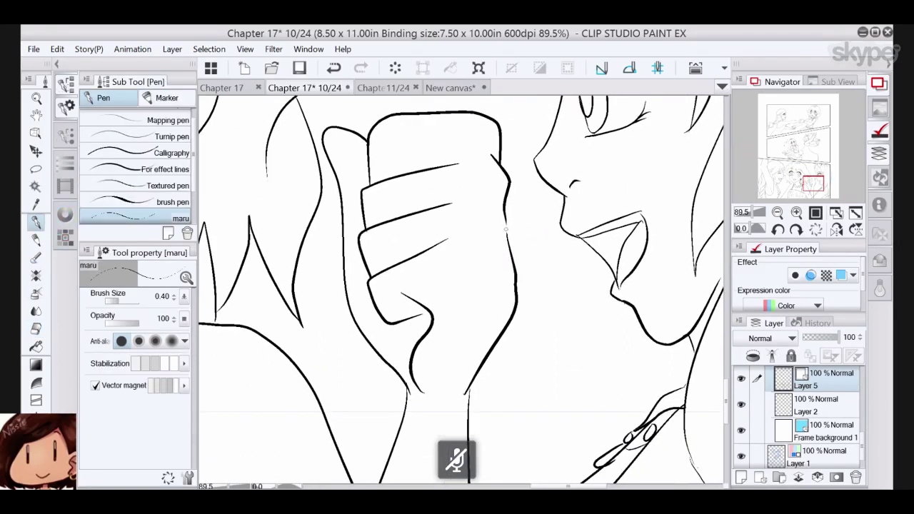
left_click_drag(508, 233, 500, 219)
scroll(520, 178, "down", 5)
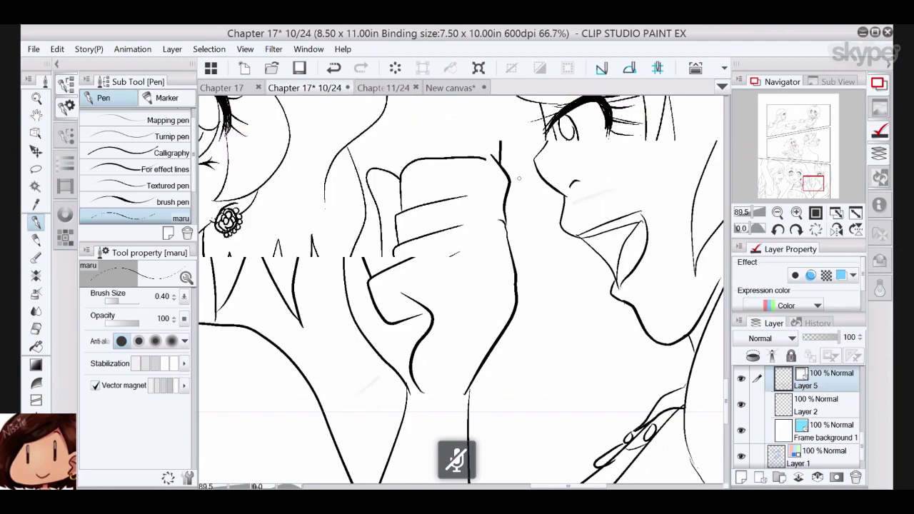
scroll(493, 287, "down", 4)
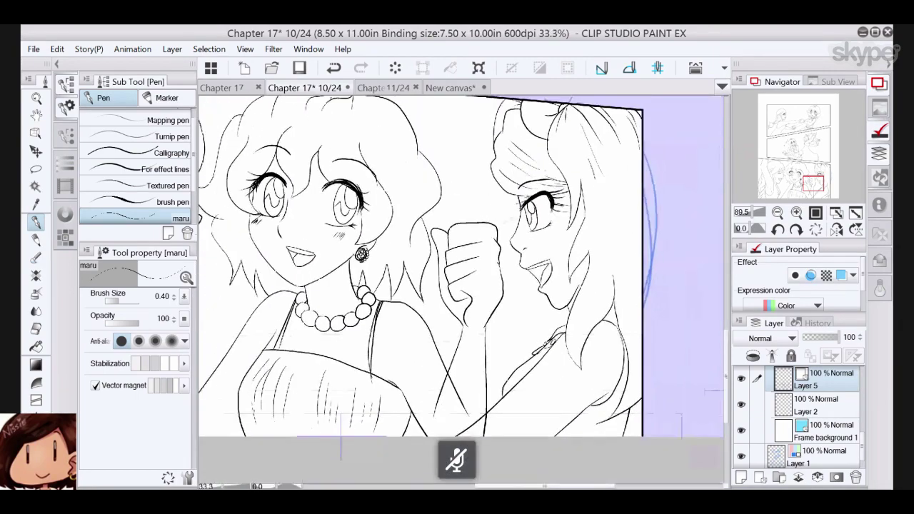
- Ink lashes at both corners of the closed eye of the laughing girl in the bangs with the maru pen, after resetting the canvas rotation
scroll(370, 245, "up", 5)
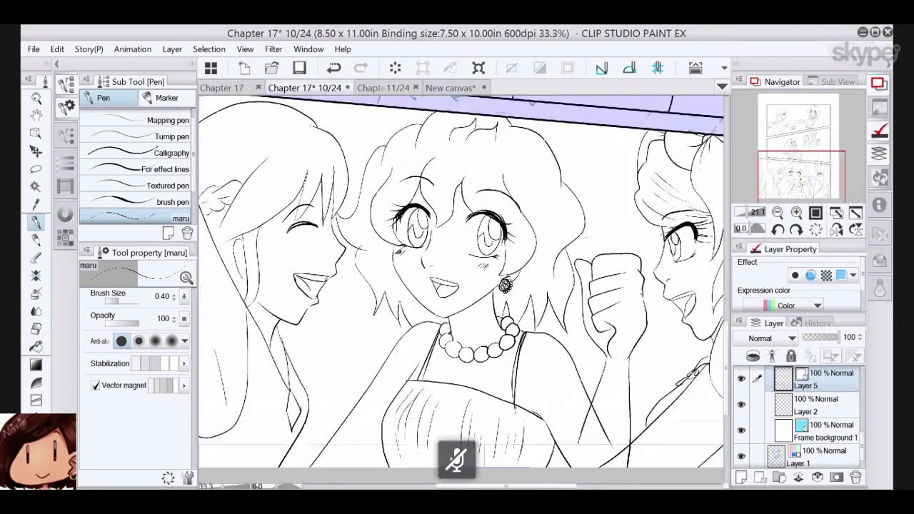
left_click_drag(370, 245, 472, 326)
left_click_drag(500, 235, 507, 257)
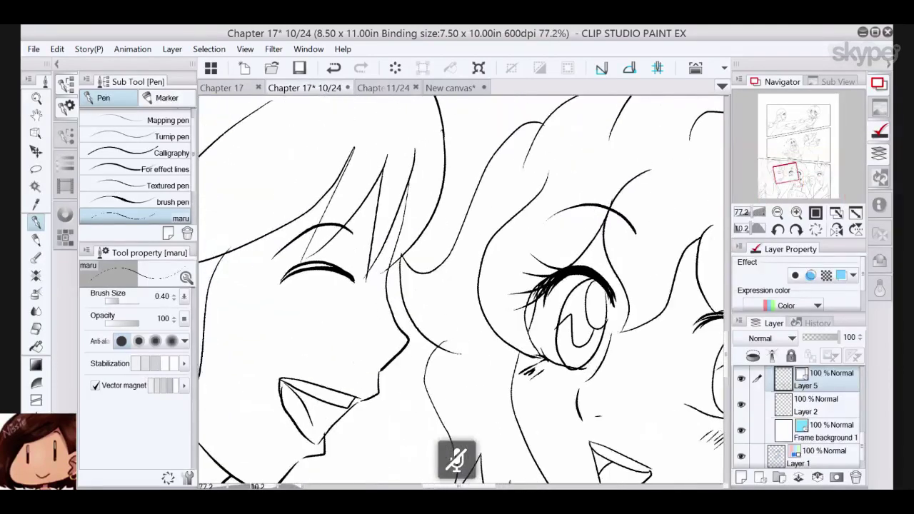
left_click(817, 230)
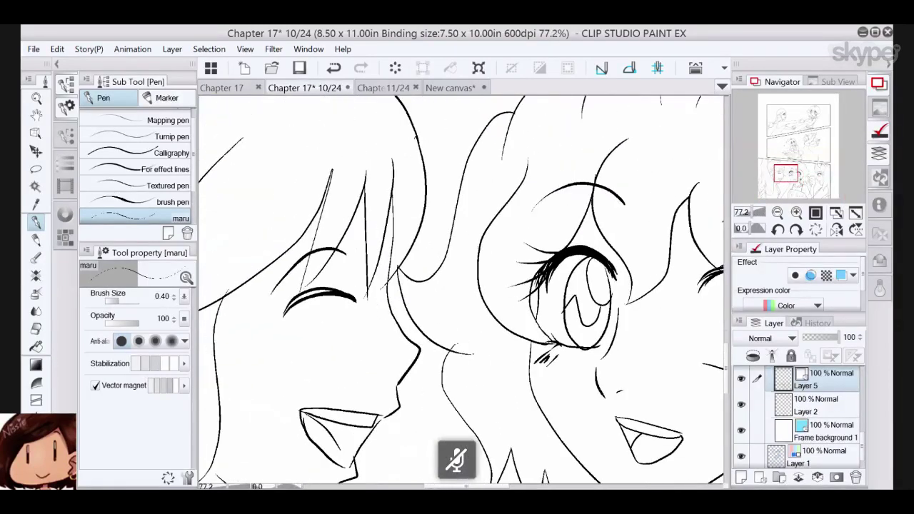
left_click(799, 213)
left_click_drag(355, 290, 353, 256)
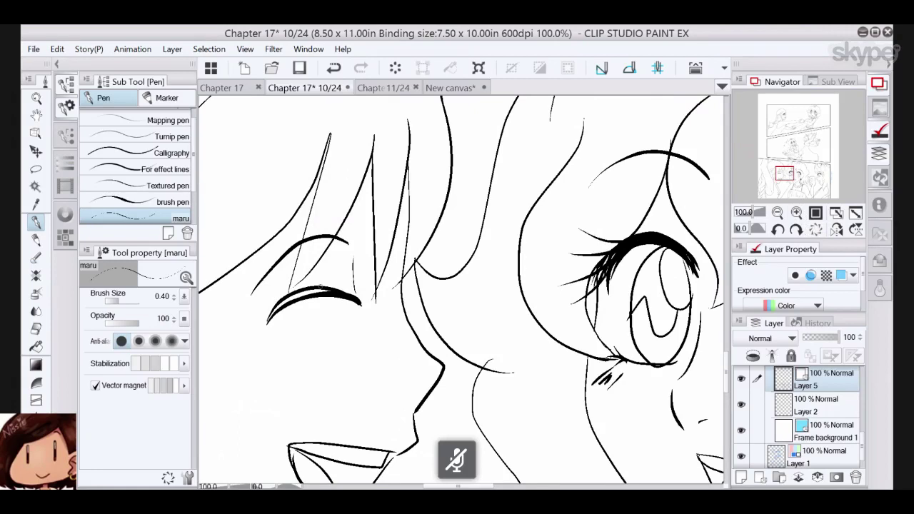
left_click_drag(317, 292, 245, 321)
mouse_move(290, 301)
left_mouse_down()
mouse_move(255, 330)
mouse_move(237, 308)
left_mouse_up()
mouse_move(343, 299)
left_mouse_down()
mouse_move(375, 295)
mouse_move(365, 306)
left_mouse_up()
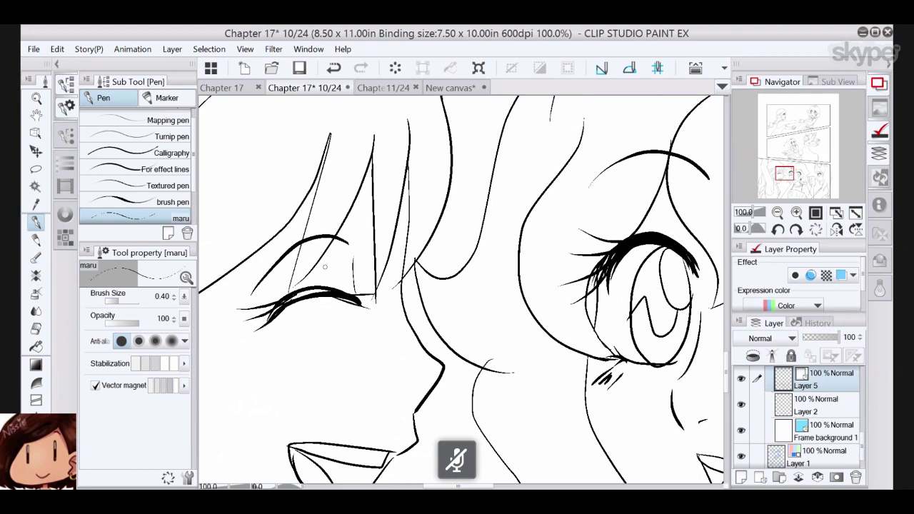
key("ctrl+minus")
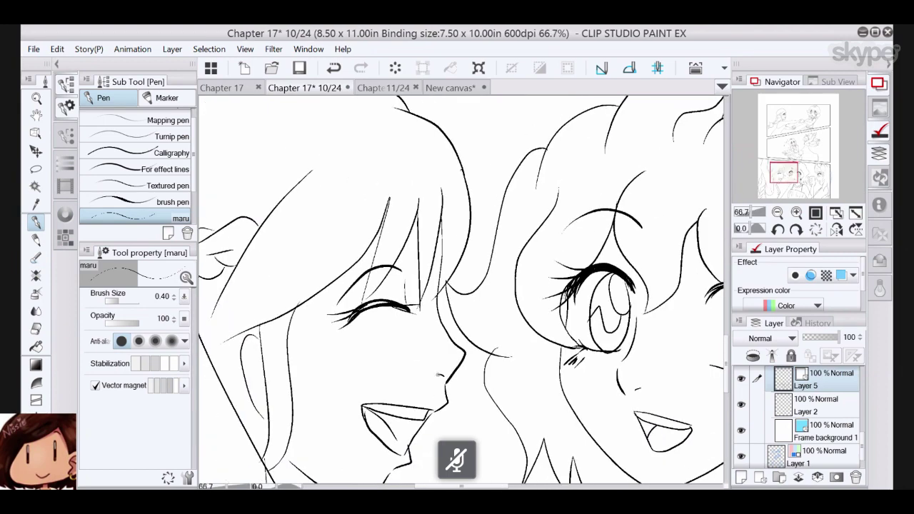
scroll(325, 267, "down", 2)
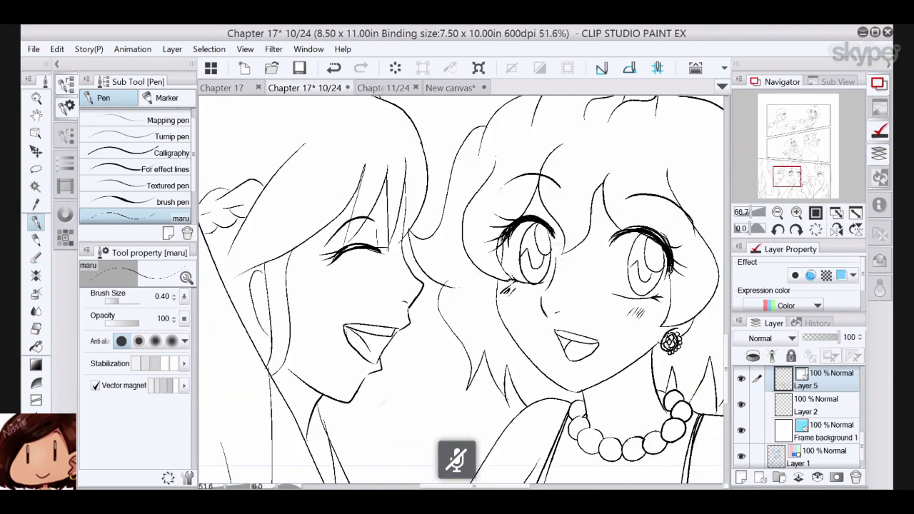
- Ink the braided girl's far shoulder line from her neck to the middle girl's arm with the maru pen
scroll(461, 289, "down", 2)
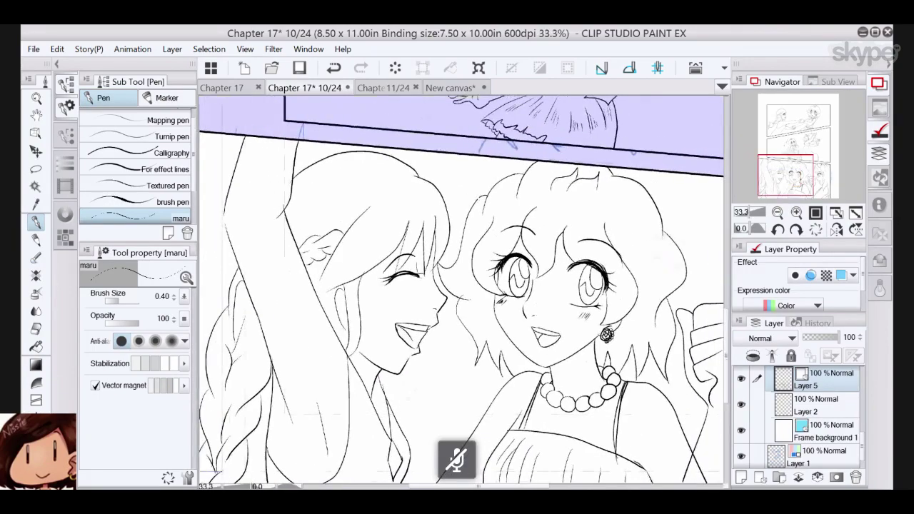
scroll(461, 290, "down", 2)
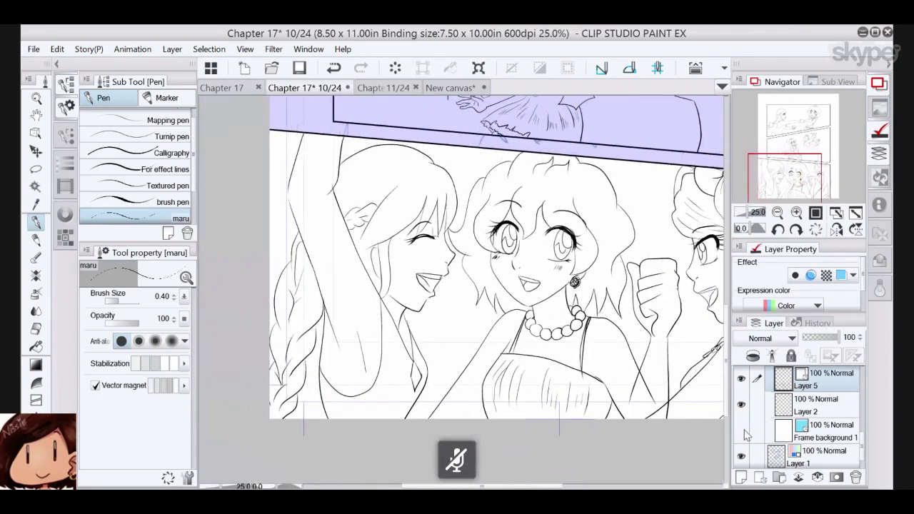
left_click(745, 431)
mouse_move(407, 315)
left_mouse_down()
mouse_move(460, 377)
mouse_move(432, 405)
left_mouse_up()
- Redraw the braided girl's side line from the armpit to the page edge and remove the old one with the Vector eraser
left_click_drag(318, 333, 316, 442)
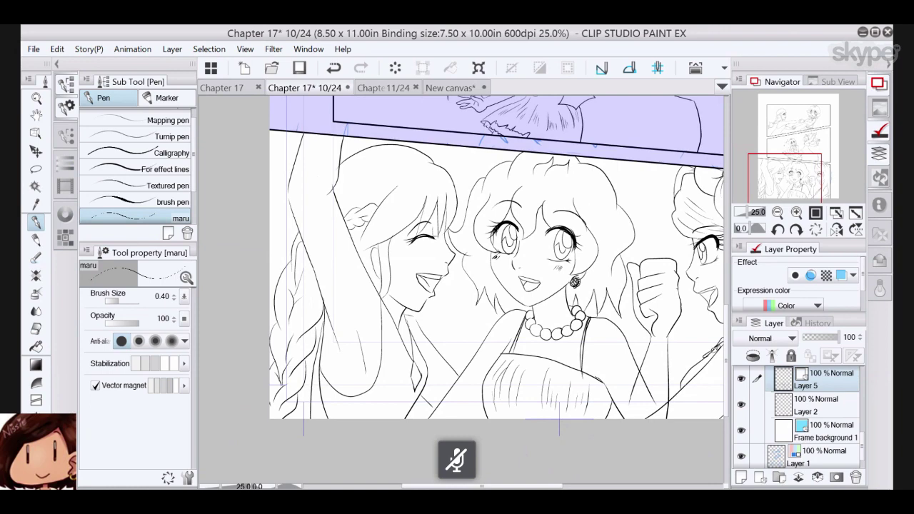
scroll(304, 429, "up", 2)
key("ctrl+z")
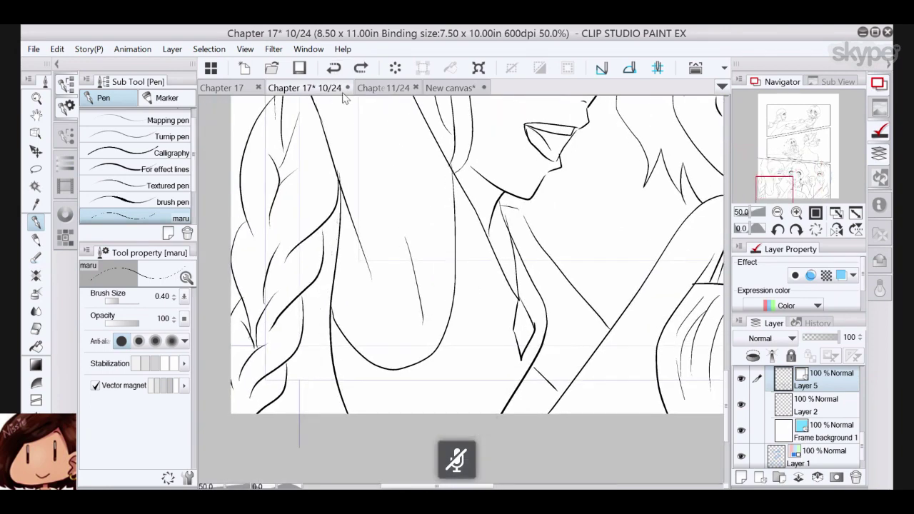
left_click_drag(341, 204, 315, 413)
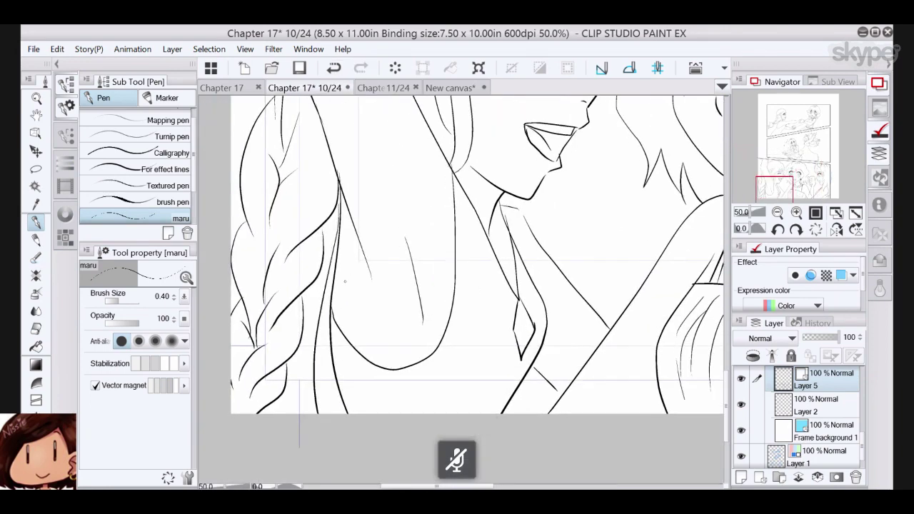
key("e")
left_click(345, 373)
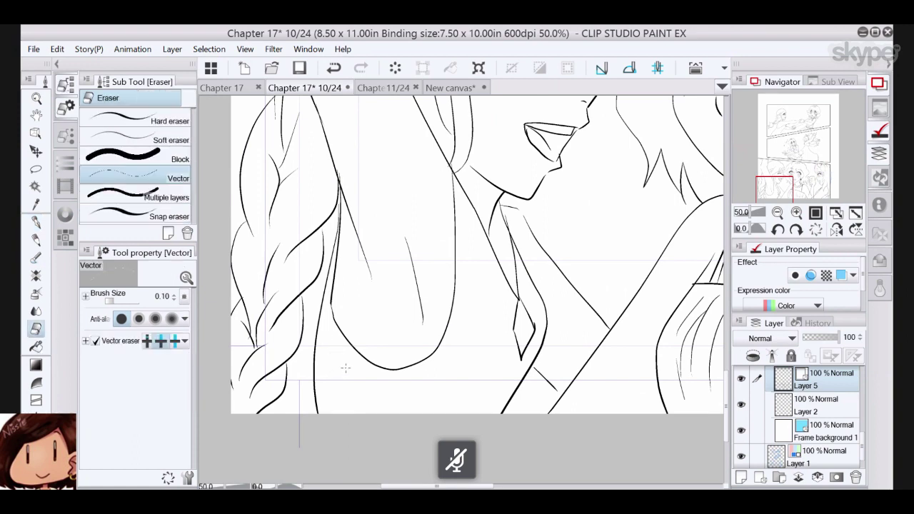
- Ink a new front torso line for the braided girl from her neck down to the page edge with the maru pen
key("p")
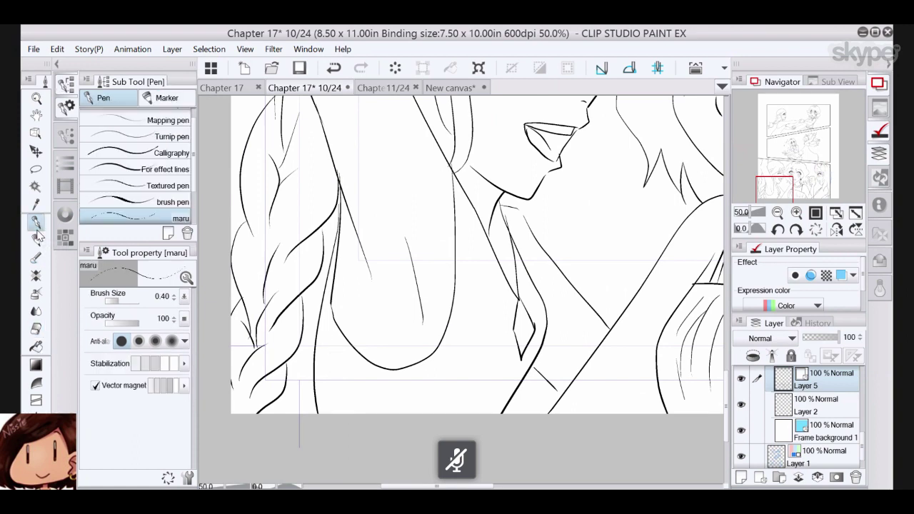
left_click_drag(545, 300, 523, 413)
left_click(340, 69)
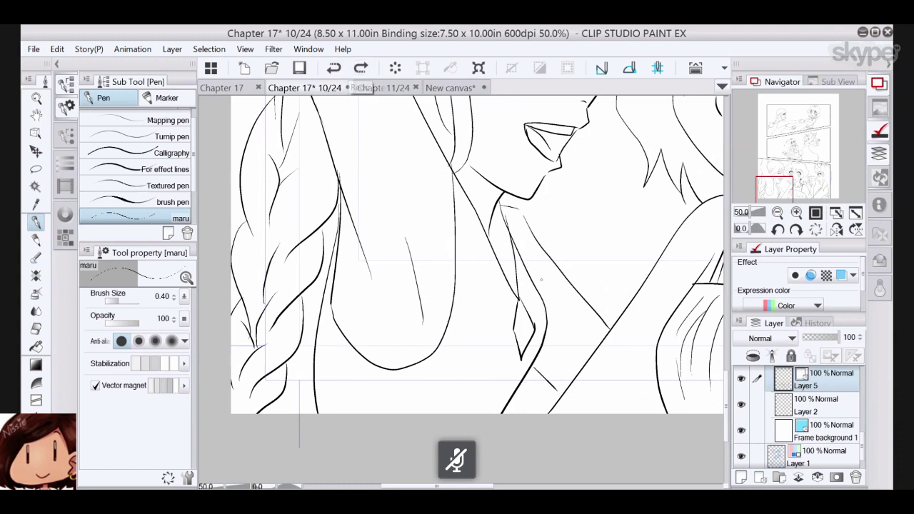
left_click(361, 69)
mouse_move(502, 200)
left_mouse_down()
mouse_move(526, 271)
mouse_move(540, 382)
mouse_move(532, 414)
left_mouse_up()
- Remove the old front torso line and its overlapping segments beside the braided girl's neckline with the Vector eraser
left_click(40, 330)
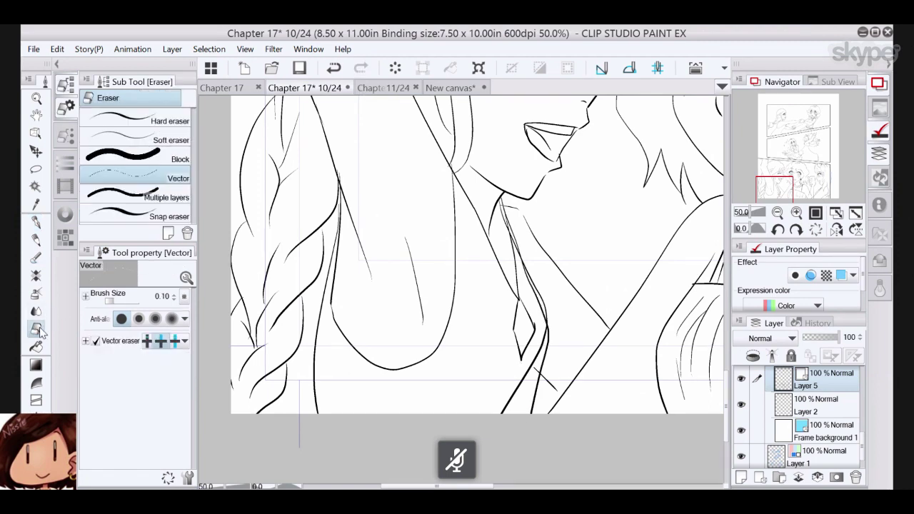
left_click_drag(536, 288, 545, 303)
left_click_drag(511, 225, 525, 251)
left_click(334, 68)
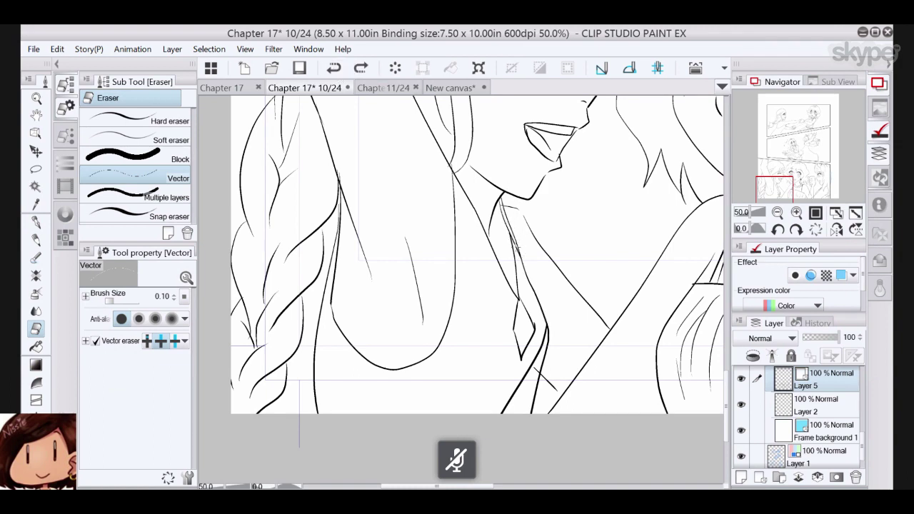
left_click(519, 249)
left_click_drag(540, 325, 541, 341)
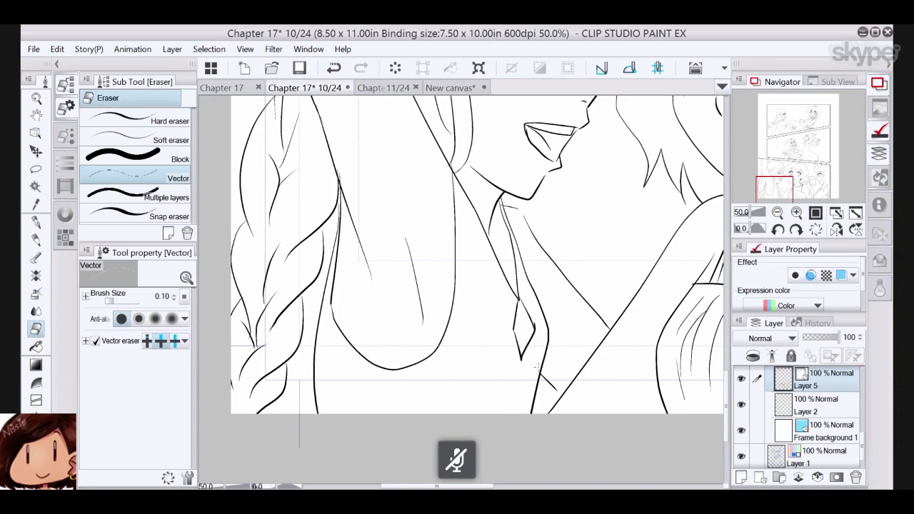
left_click(333, 67)
left_click(536, 325)
left_click(334, 68)
- Touch up the lower edge of the pointed shape at the braided girl's neckline with the maru pen
left_click(36, 223)
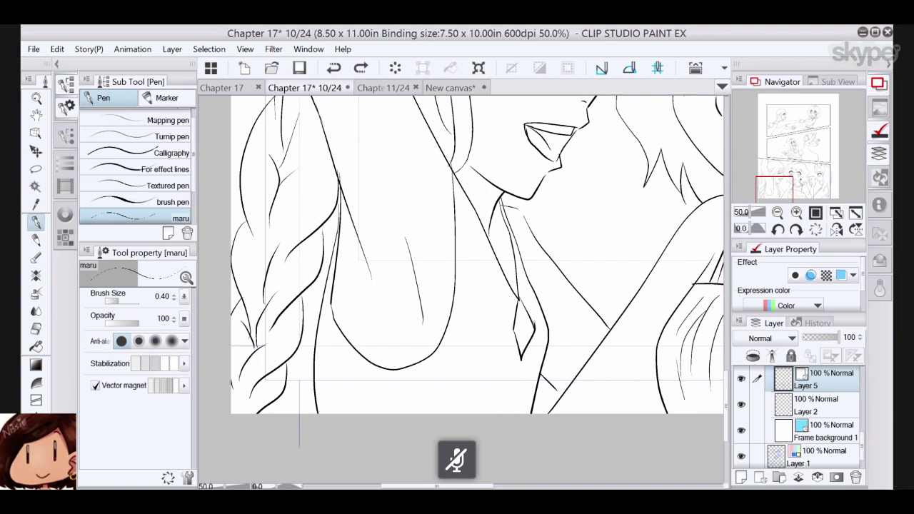
left_click_drag(535, 326, 527, 348)
mouse_move(524, 210)
left_mouse_down()
mouse_move(471, 218)
mouse_move(454, 215)
mouse_move(455, 206)
mouse_move(420, 233)
mouse_move(394, 191)
left_mouse_up()
left_click(36, 472)
left_click(335, 70)
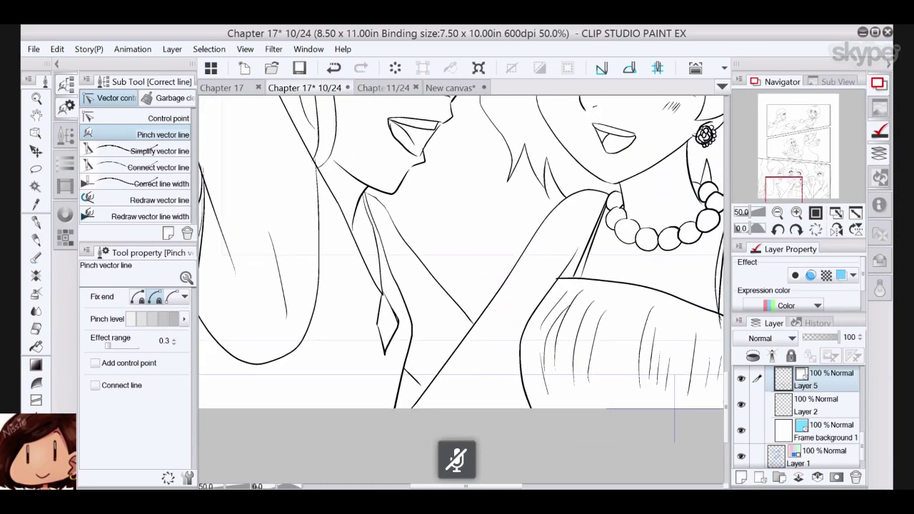
left_click(40, 224)
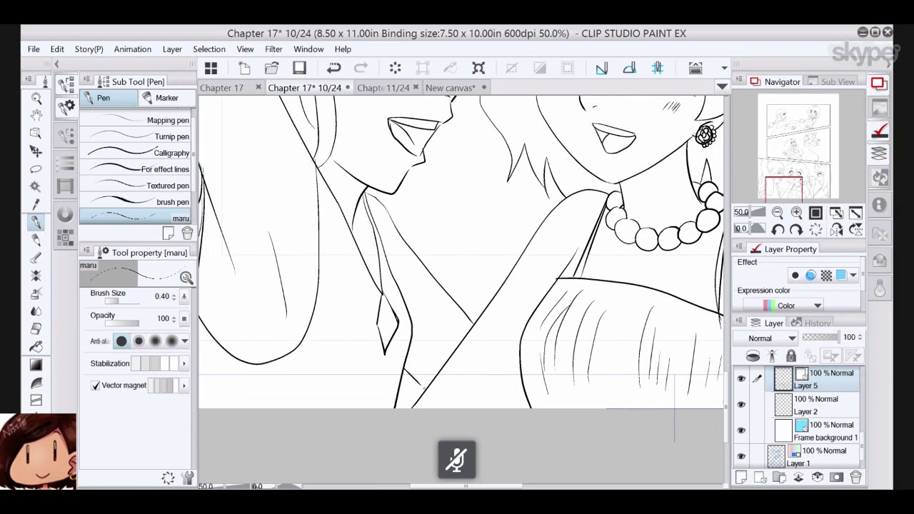
- Trim the lines crossing through the raised forearm below the fist with the Vector eraser
left_click_drag(493, 235, 364, 235)
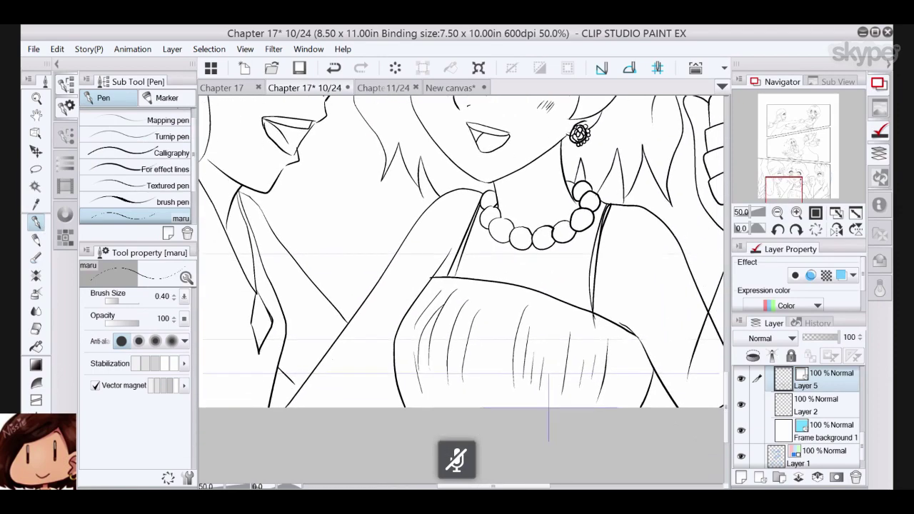
scroll(463, 286, "down", 2)
left_click_drag(543, 286, 365, 264)
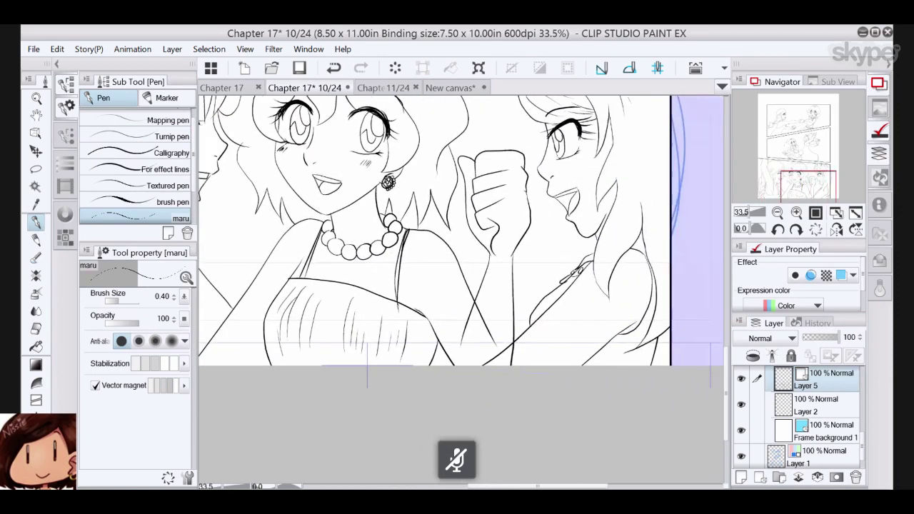
left_click(35, 330)
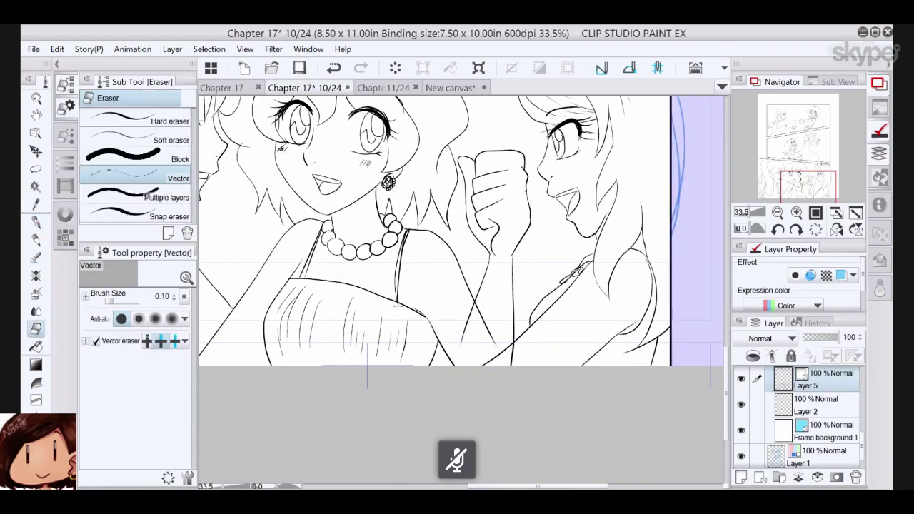
left_click(487, 315)
left_click(513, 354)
left_click_drag(539, 325, 474, 342)
- Hide the blue sketch on Layer 1, select the Paper layer to check the clean inks, and save page 10
left_click_drag(566, 208, 637, 335)
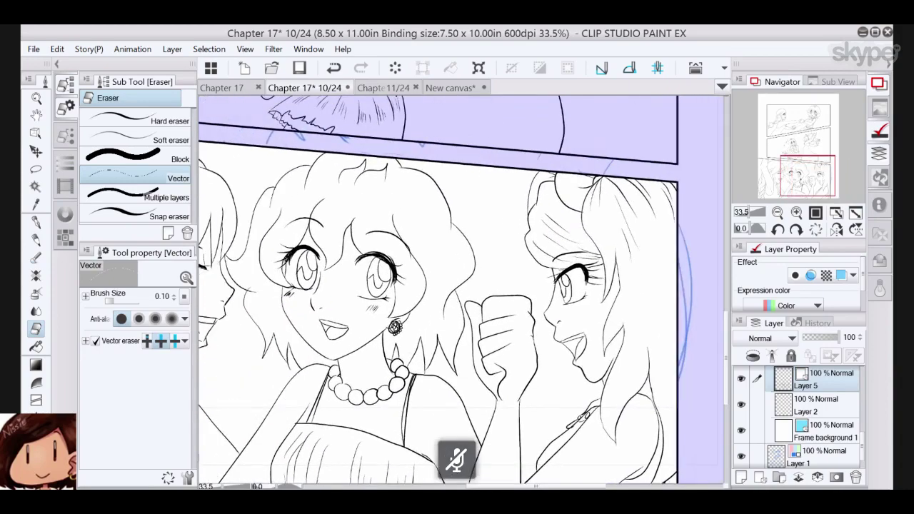
scroll(526, 255, "down", 3)
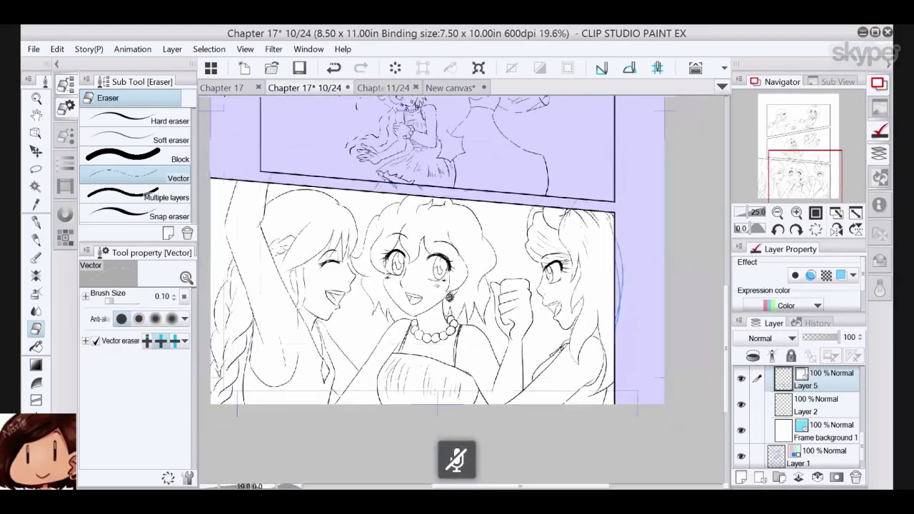
scroll(535, 250, "down", 3)
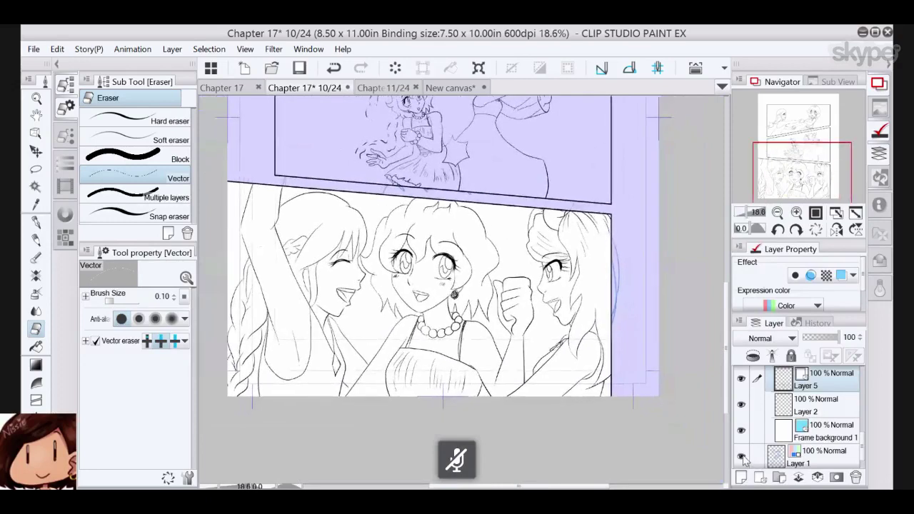
left_click(742, 458)
mouse_move(457, 228)
left_mouse_down()
mouse_move(462, 320)
mouse_move(483, 410)
left_mouse_up()
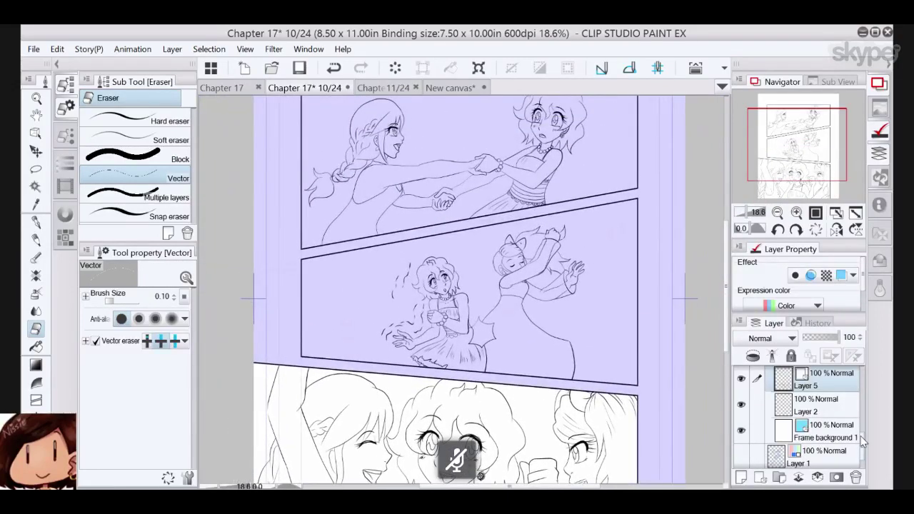
scroll(822, 429, "down", 2)
left_click(845, 461)
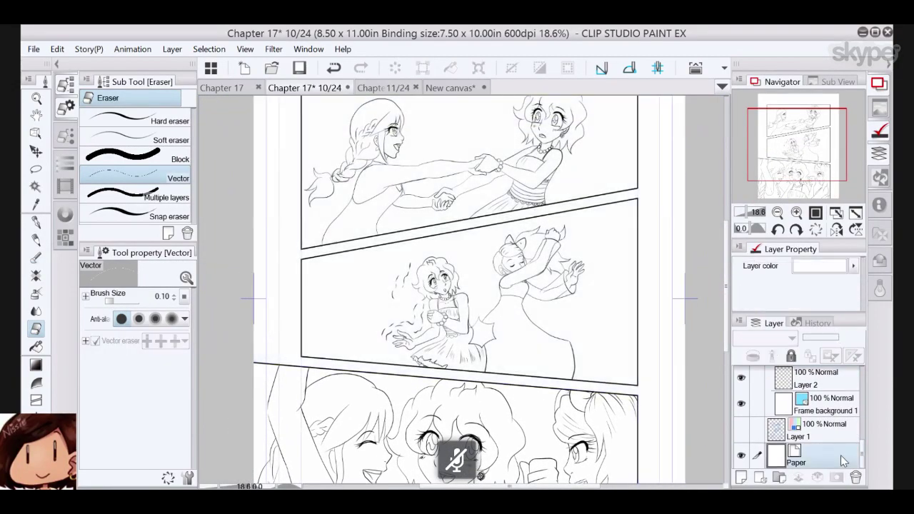
mouse_move(814, 155)
left_mouse_down()
mouse_move(815, 182)
mouse_move(815, 172)
left_mouse_up()
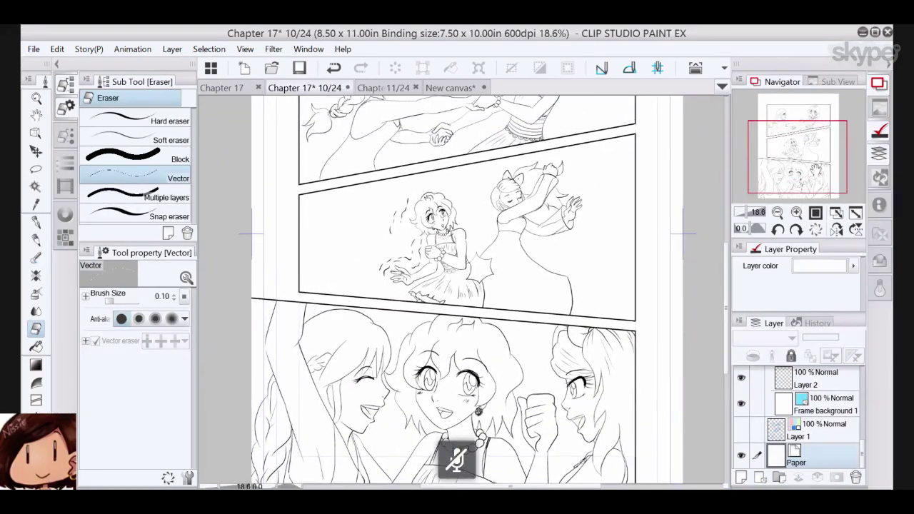
left_click(300, 68)
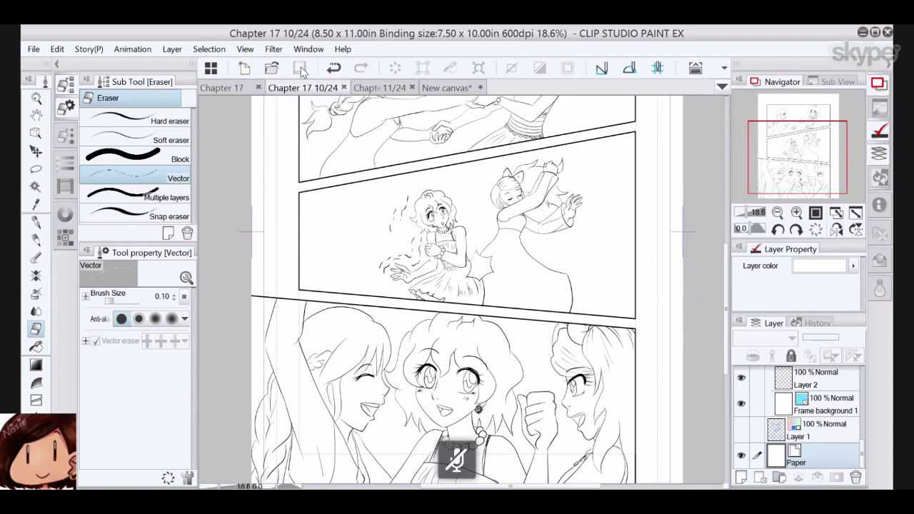
- Switch to page 11 and add a vector layer above Layer 2 in the frame folder containing the "I'm gonna get some water" balloon
left_click(388, 88)
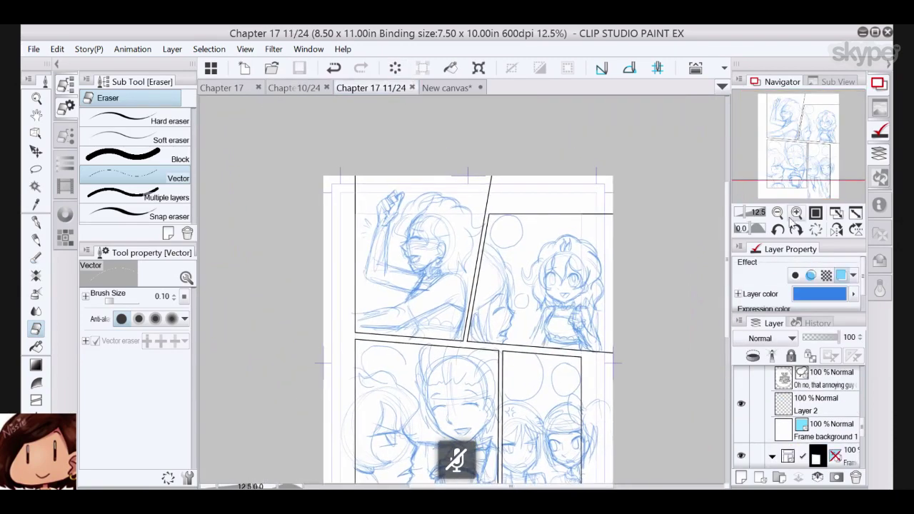
left_click(796, 214)
left_click(796, 214)
left_click(797, 214)
left_click(797, 214)
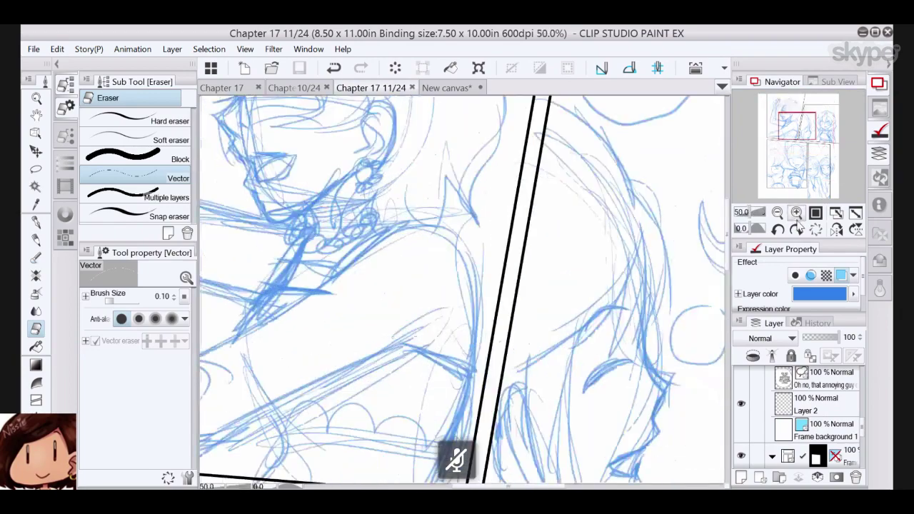
left_click_drag(861, 426, 853, 360)
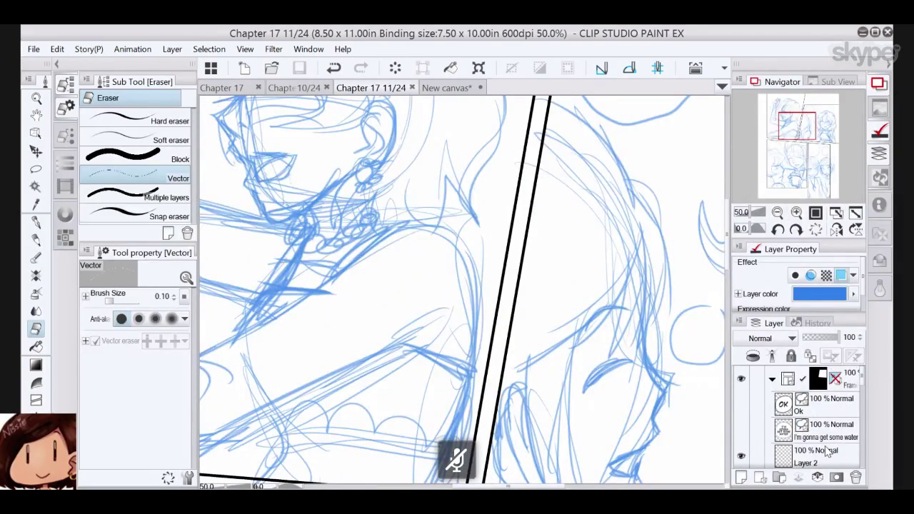
left_click(826, 450)
left_click(761, 478)
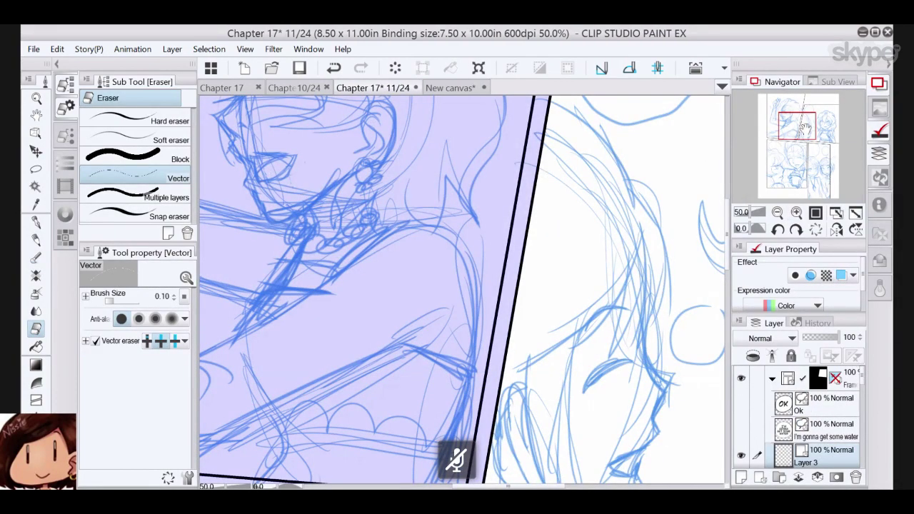
- Collapse the two upper panels' frame folders and move the upper-left panel's folder to the top of the layer stack
left_click_drag(806, 129, 831, 135)
left_click(778, 213)
left_click(778, 213)
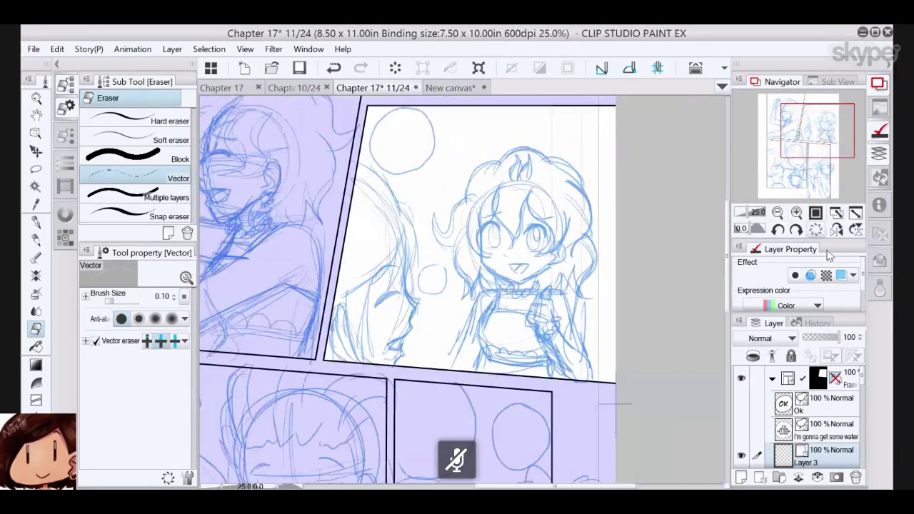
left_click(773, 379)
left_click(773, 405)
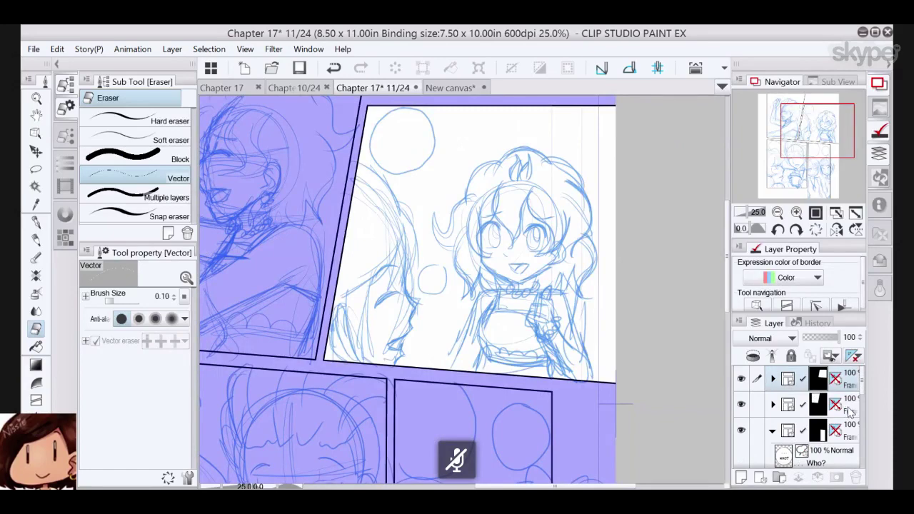
left_click(850, 411)
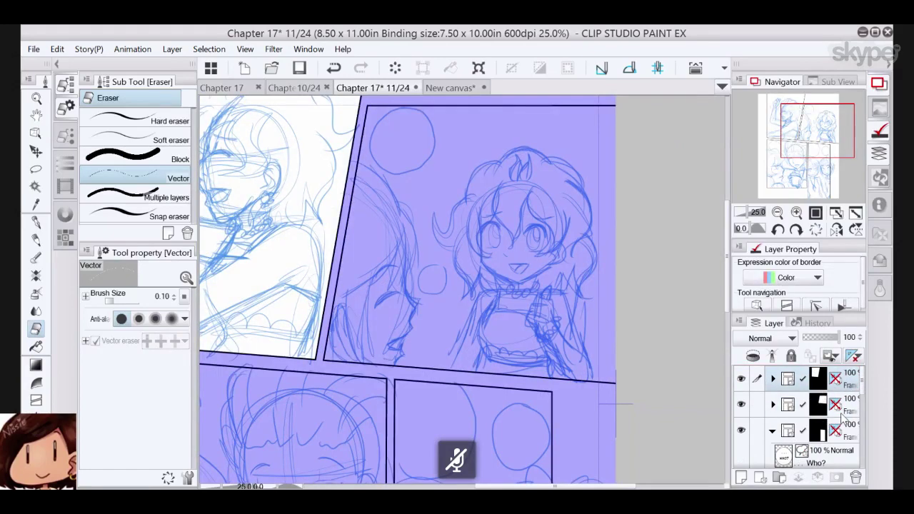
- Collapse the two lower panels' frame folders and move the lower-left panel's folder above the lower-right one
left_click_drag(863, 388, 860, 397)
left_click(773, 401)
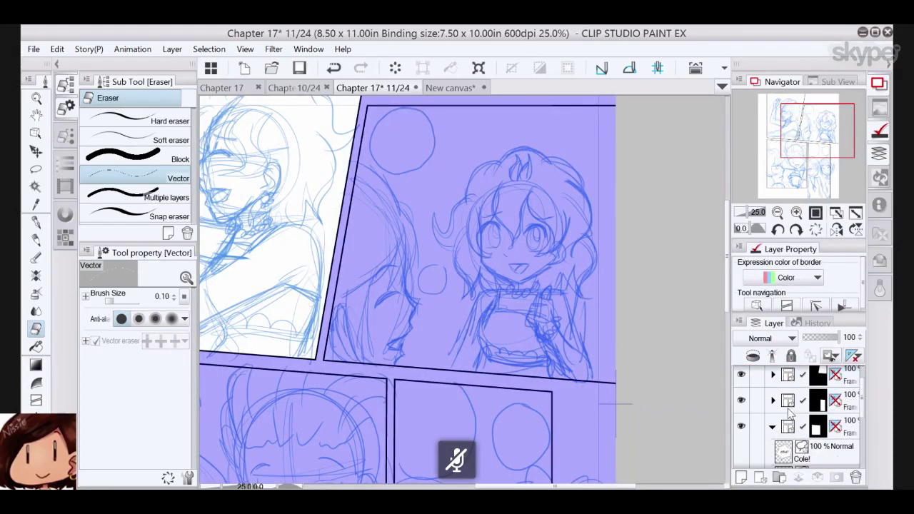
left_click(773, 428)
mouse_move(845, 421)
left_mouse_down()
mouse_move(844, 390)
mouse_move(815, 392)
left_mouse_up()
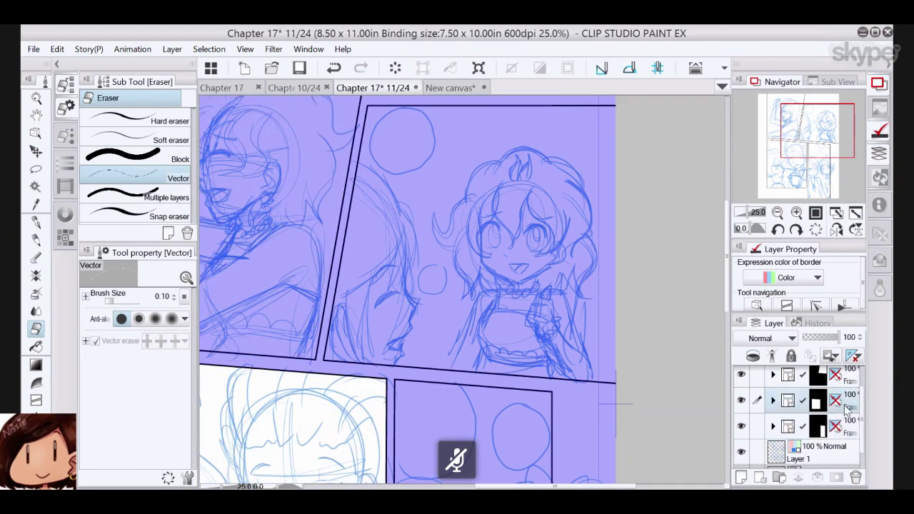
left_click(846, 427)
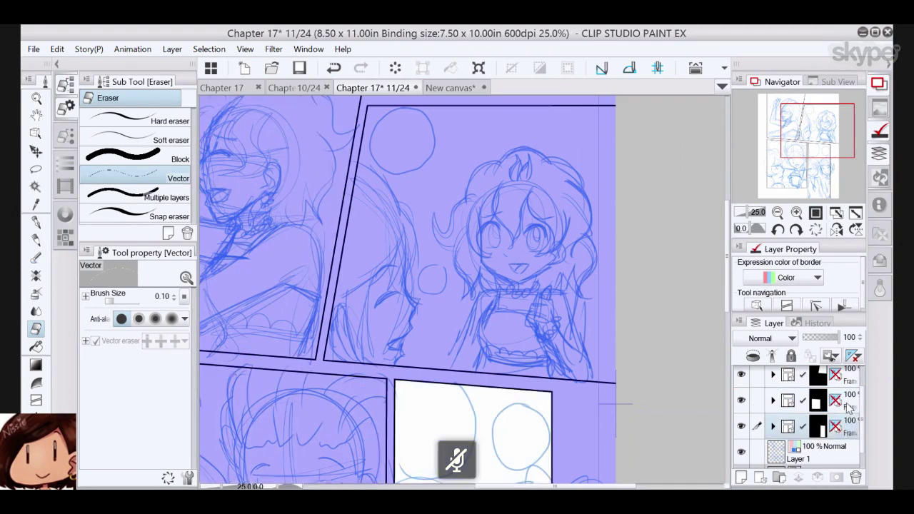
- Expand the upper-left panel's frame folder and add a vector layer directly above its Layer 2
left_click_drag(862, 422, 813, 396)
left_click(773, 380)
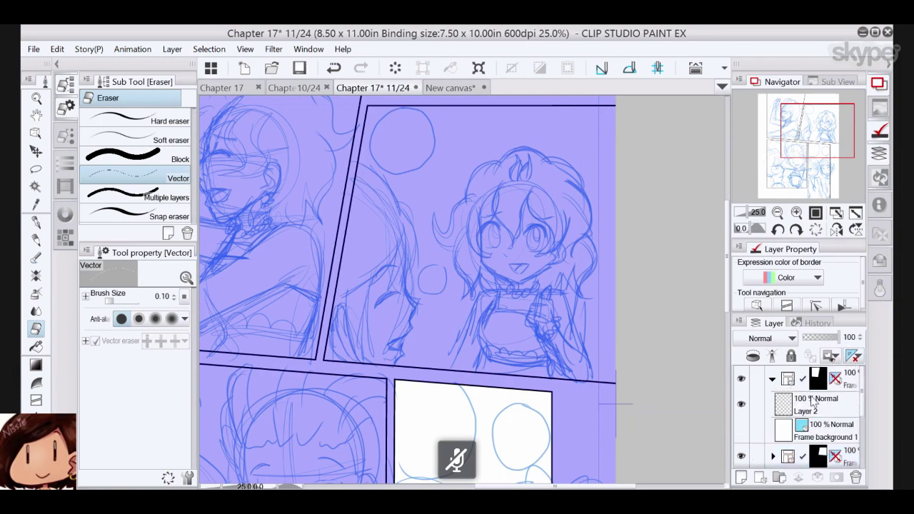
left_click(823, 412)
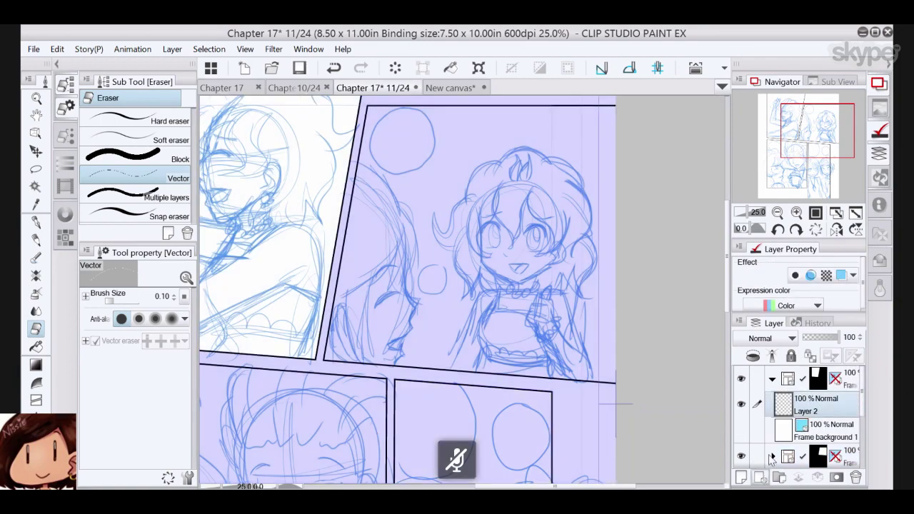
left_click(761, 478)
left_click_drag(804, 124, 785, 114)
left_click(816, 214)
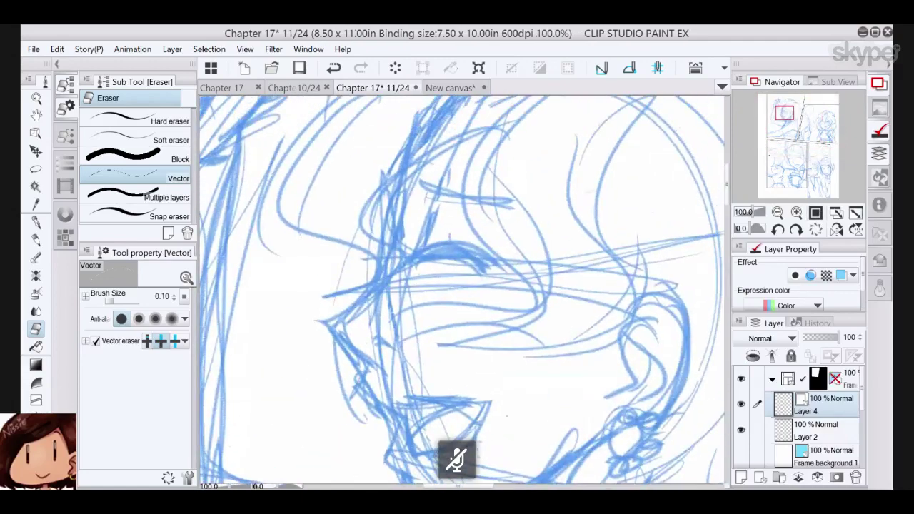
- Ink the laughing woman's front hair strands and the profile of her forehead and nose with the 0.40 maru pen
scroll(509, 286, "down", 2)
left_click(37, 223)
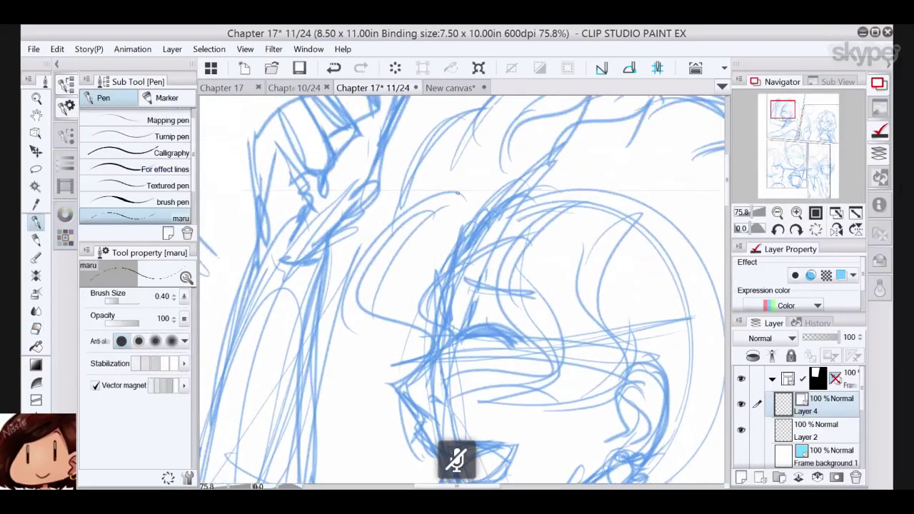
mouse_move(457, 193)
left_mouse_down()
mouse_move(365, 242)
mouse_move(428, 365)
left_mouse_up()
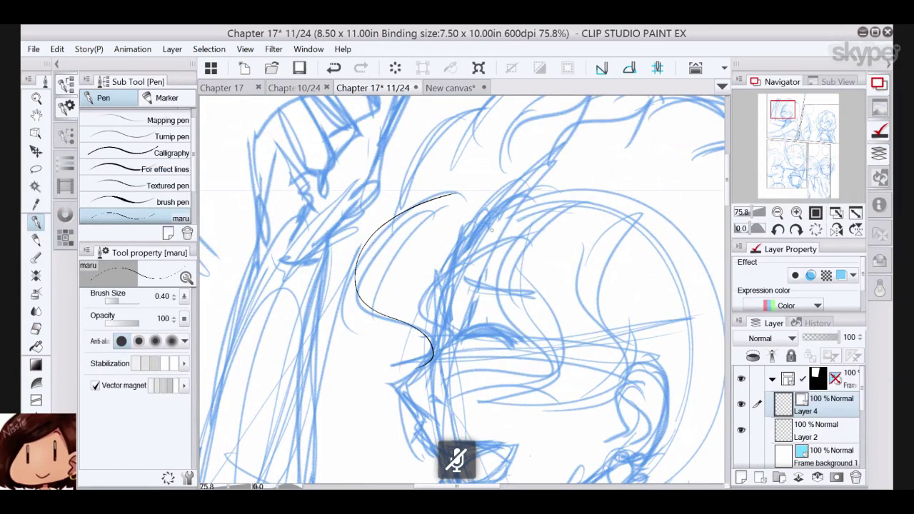
mouse_move(468, 242)
left_mouse_down()
mouse_move(384, 281)
mouse_move(366, 370)
left_mouse_up()
mouse_move(397, 275)
left_mouse_down()
mouse_move(388, 352)
mouse_move(346, 386)
mouse_move(371, 423)
left_mouse_up()
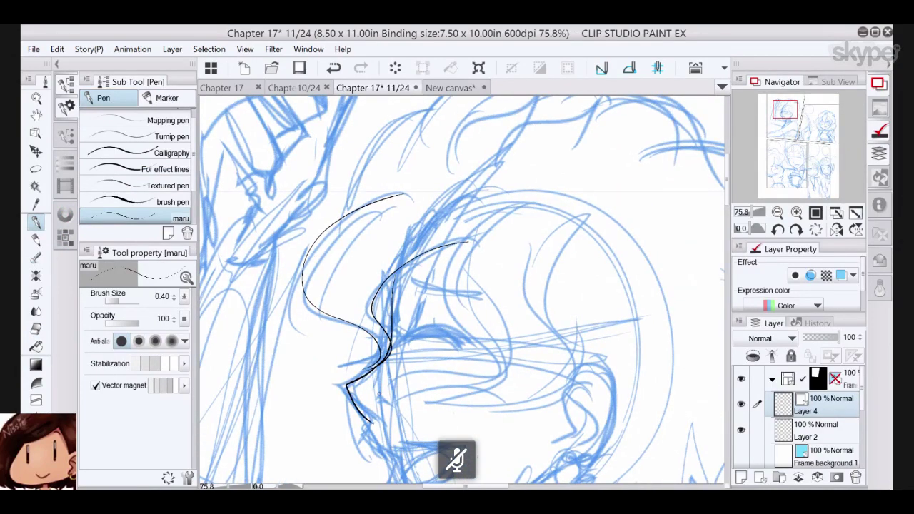
scroll(380, 395, "down", 2)
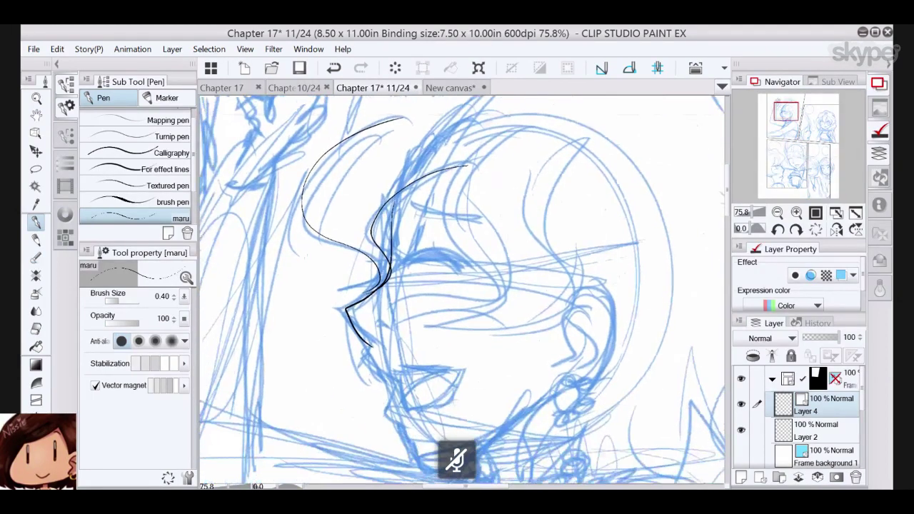
left_click(334, 68)
left_click(333, 68)
mouse_move(399, 191)
left_mouse_down()
mouse_move(392, 236)
mouse_move(354, 311)
mouse_move(372, 346)
left_mouse_up()
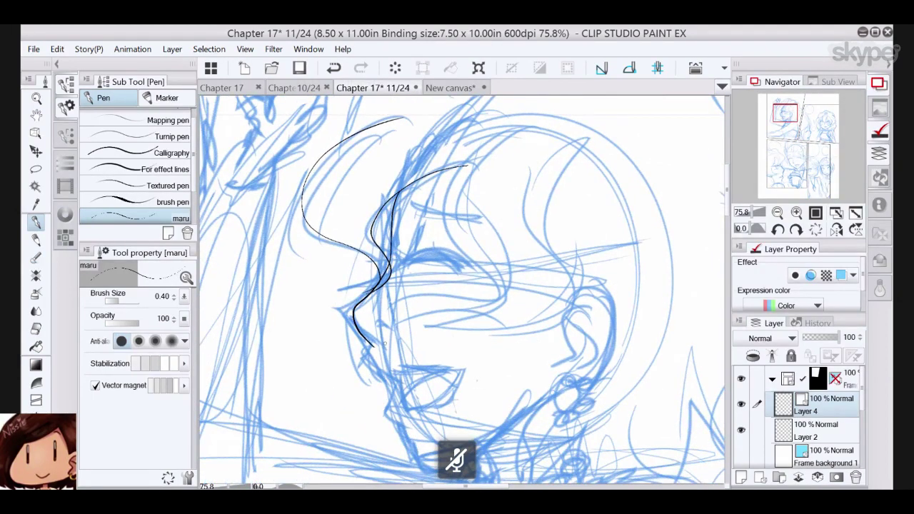
- Ink her closed eye with a thick curved lash line and add the eyebrow above it
mouse_move(404, 267)
left_mouse_down()
mouse_move(472, 274)
mouse_move(448, 256)
left_mouse_up()
left_click_drag(408, 228, 405, 251)
left_click_drag(405, 203, 463, 210)
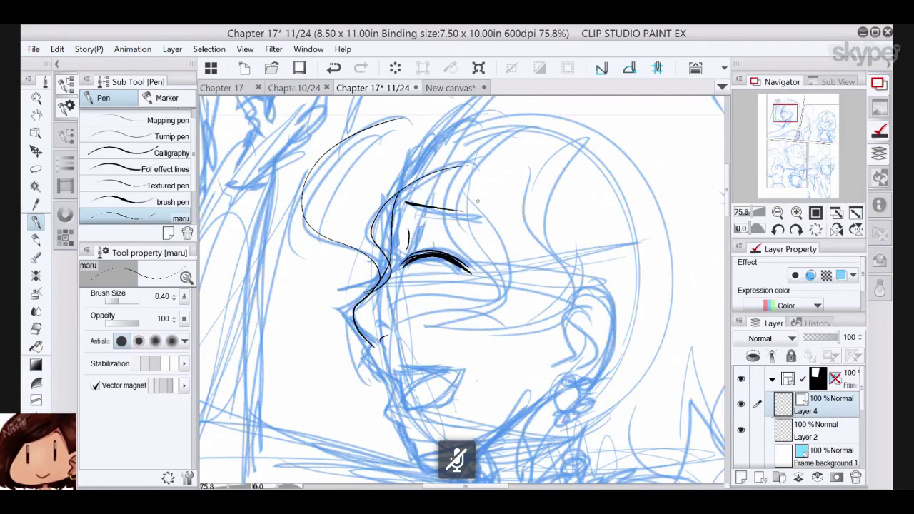
- Ink the side-swept fringe, ear, flower earring, open mouth and jawline of the laughing woman
mouse_move(480, 152)
left_mouse_down()
mouse_move(477, 256)
mouse_move(457, 325)
mouse_move(544, 204)
mouse_move(535, 160)
left_mouse_up()
mouse_move(580, 287)
left_mouse_down()
mouse_move(609, 342)
mouse_move(586, 382)
left_mouse_up()
left_click_drag(586, 310, 540, 228)
mouse_move(538, 223)
left_mouse_down()
mouse_move(511, 275)
mouse_move(541, 278)
mouse_move(520, 299)
mouse_move(529, 318)
mouse_move(532, 310)
mouse_move(517, 315)
mouse_move(529, 299)
mouse_move(539, 310)
mouse_move(511, 333)
left_mouse_up()
mouse_move(327, 259)
left_mouse_down()
mouse_move(321, 281)
mouse_move(334, 290)
mouse_move(384, 290)
mouse_move(391, 309)
mouse_move(355, 325)
left_mouse_up()
mouse_move(337, 291)
left_mouse_down()
mouse_move(372, 382)
mouse_move(420, 377)
mouse_move(484, 328)
mouse_move(523, 328)
mouse_move(531, 383)
left_mouse_up()
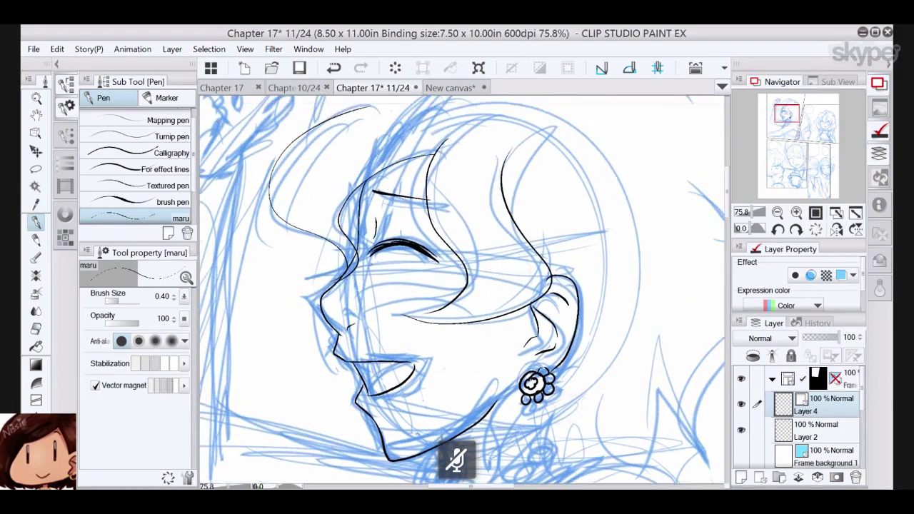
- Ink the curled locks and outer hair contour on top of her head, plus the small curl over the forehead
left_click_drag(371, 263, 365, 428)
mouse_move(448, 248)
left_mouse_down()
mouse_move(449, 230)
mouse_move(510, 236)
left_mouse_up()
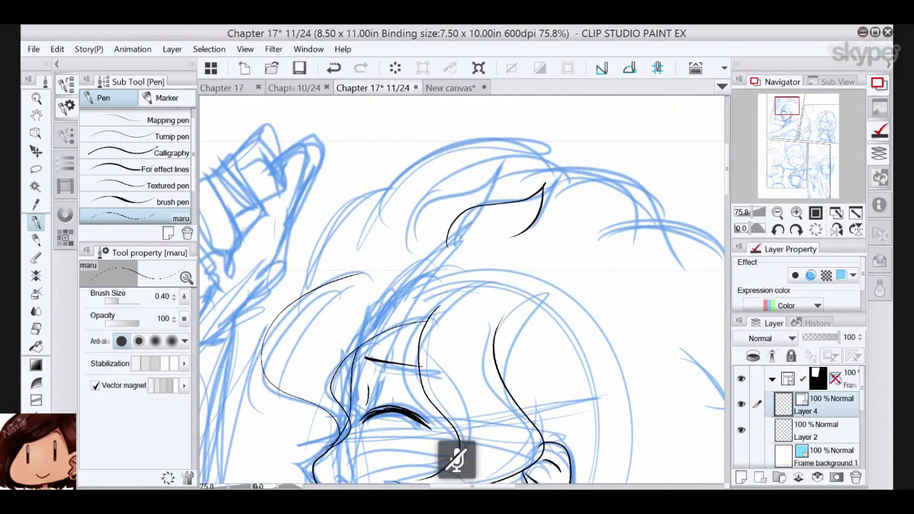
mouse_move(414, 252)
left_mouse_down()
mouse_move(499, 166)
mouse_move(505, 194)
left_mouse_up()
mouse_move(577, 188)
left_mouse_down()
mouse_move(552, 153)
mouse_move(445, 142)
mouse_move(377, 228)
left_mouse_up()
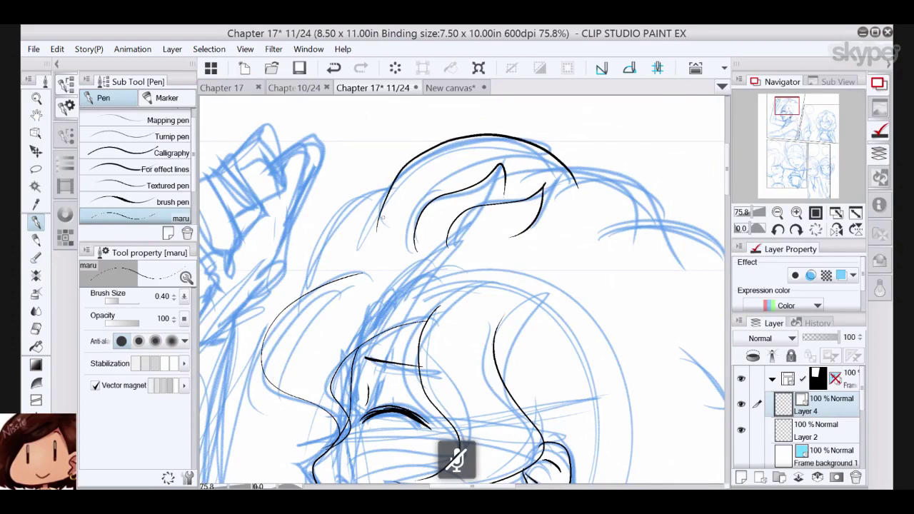
mouse_move(390, 194)
left_mouse_down()
mouse_move(340, 207)
mouse_move(303, 293)
left_mouse_up()
mouse_move(429, 386)
left_mouse_down()
mouse_move(428, 324)
mouse_move(467, 162)
left_mouse_up()
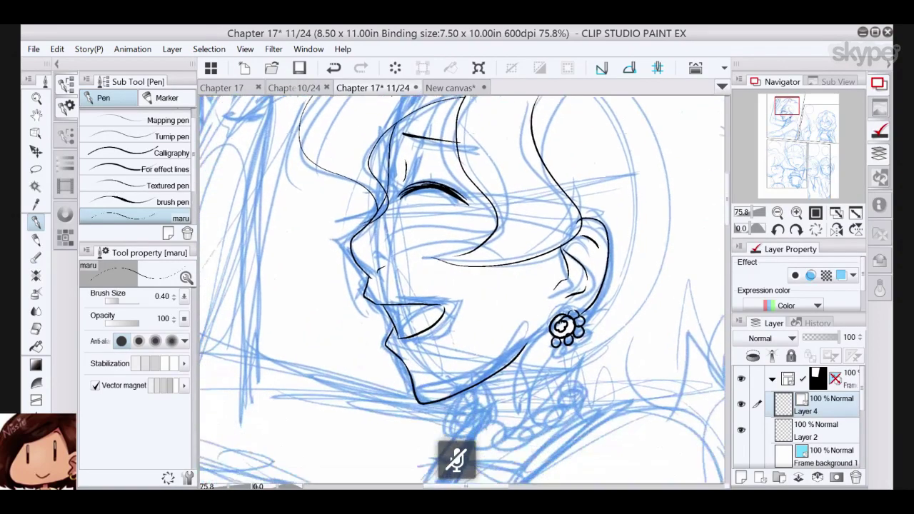
mouse_move(349, 179)
left_mouse_down()
mouse_move(343, 232)
mouse_move(352, 242)
left_mouse_up()
- Ink the front beads of the necklace and the pointed hair strands on her neck
mouse_move(475, 312)
left_mouse_down()
mouse_move(385, 285)
mouse_move(376, 232)
left_mouse_up()
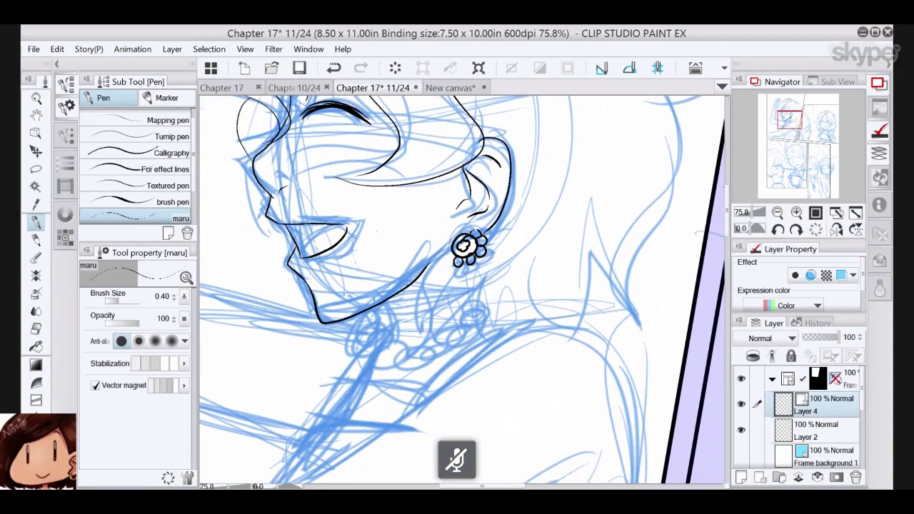
mouse_move(400, 314)
left_mouse_down()
mouse_move(417, 255)
mouse_move(400, 274)
mouse_move(386, 254)
mouse_move(441, 315)
mouse_move(435, 294)
left_mouse_up()
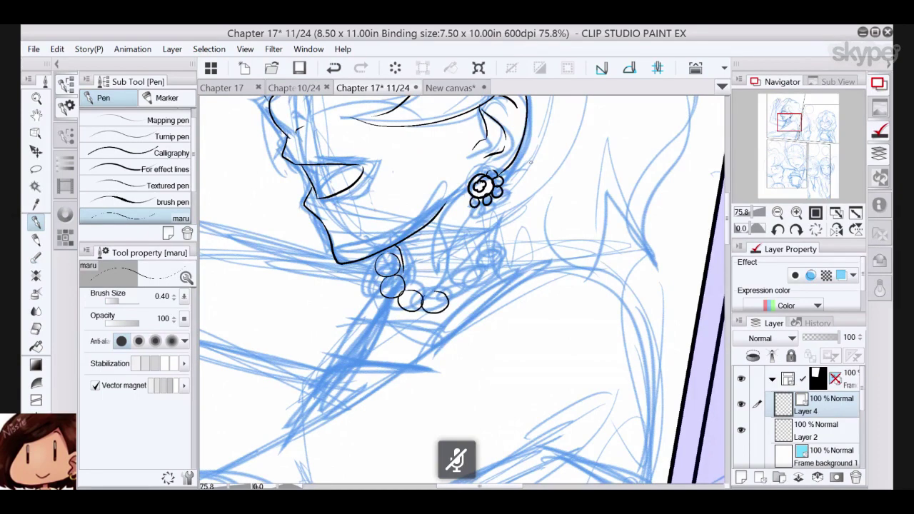
left_click_drag(446, 203, 450, 290)
left_click_drag(461, 237, 486, 276)
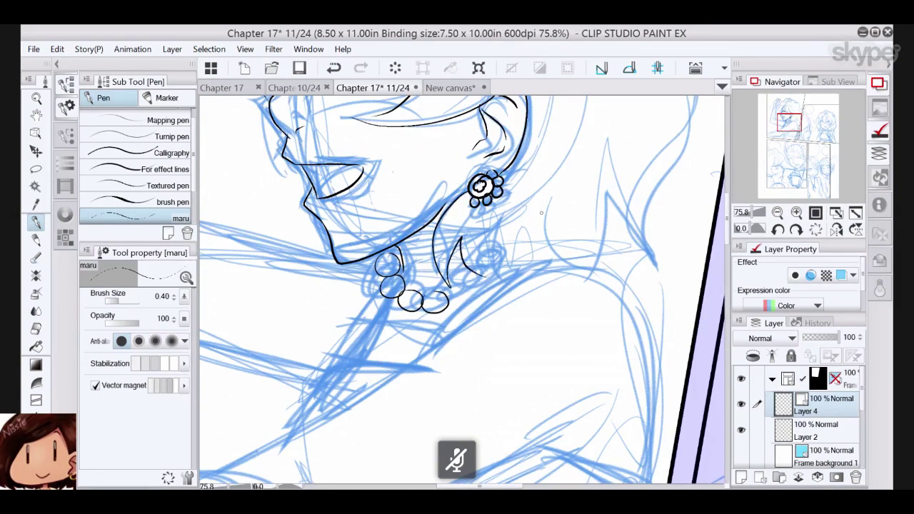
- Ink the shoulder curve and the upper edge of the arm crossing her chest, redrawing the arm line until it flows smoothly
mouse_move(483, 231)
left_mouse_down()
mouse_move(550, 267)
mouse_move(657, 400)
mouse_move(658, 436)
mouse_move(677, 369)
mouse_move(750, 312)
left_mouse_up()
left_click_drag(698, 167, 413, 339)
left_click_drag(652, 279, 568, 269)
scroll(568, 269, "down", 1)
left_click(340, 69)
mouse_move(618, 174)
left_mouse_down()
mouse_move(516, 214)
mouse_move(310, 347)
left_mouse_up()
left_click(339, 70)
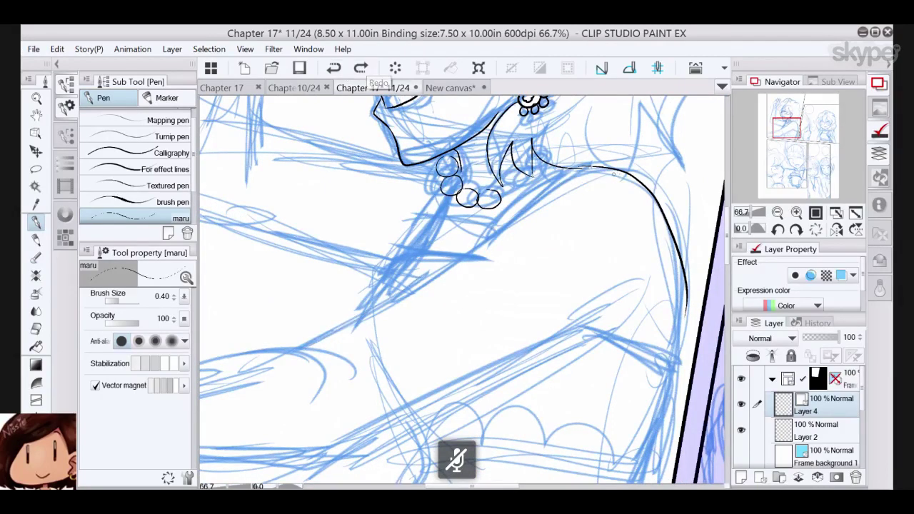
mouse_move(613, 174)
left_mouse_down()
mouse_move(496, 227)
mouse_move(330, 338)
left_mouse_up()
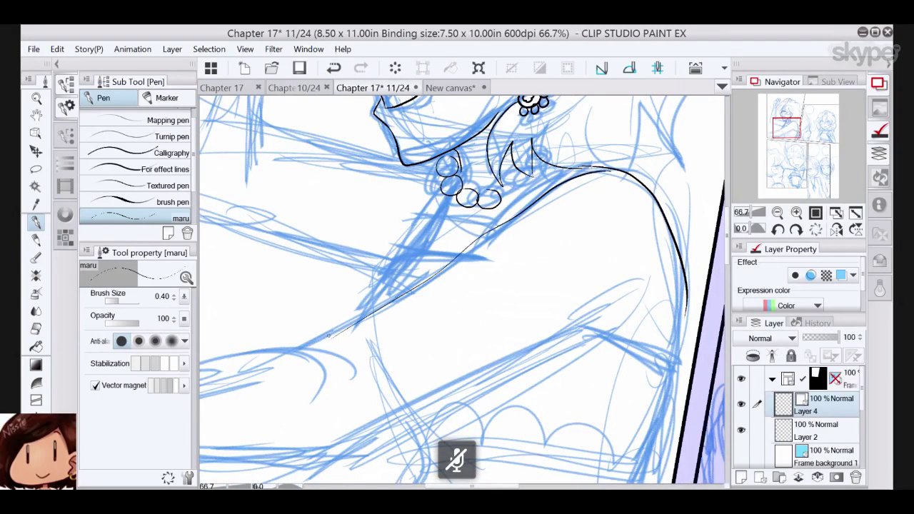
left_click(333, 68)
mouse_move(591, 172)
left_mouse_down()
mouse_move(555, 186)
mouse_move(353, 320)
mouse_move(318, 335)
left_mouse_up()
- Ink the long lower edge of the crossed arm and the upper contour of its forearm
left_click_drag(464, 307, 488, 245)
mouse_move(656, 244)
left_mouse_down()
mouse_move(488, 320)
mouse_move(219, 380)
left_mouse_up()
left_click_drag(368, 242, 388, 241)
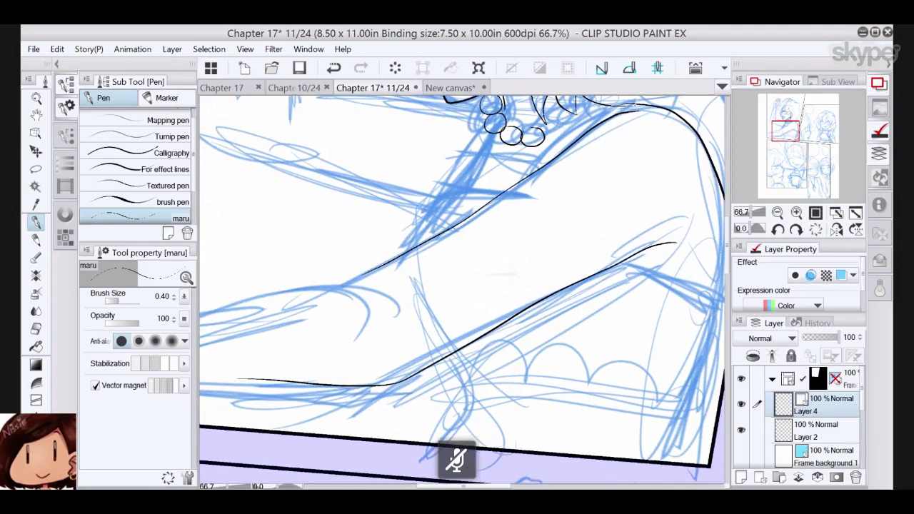
mouse_move(386, 286)
left_mouse_down()
mouse_move(467, 280)
mouse_move(561, 257)
mouse_move(529, 240)
mouse_move(322, 287)
left_mouse_up()
mouse_move(557, 236)
left_mouse_down()
mouse_move(372, 349)
mouse_move(343, 350)
left_mouse_up()
- Ink the line from the neck to the chest with its short neckline curve, and complete the necklace beads
left_click_drag(450, 213, 373, 328)
left_click_drag(394, 287, 458, 279)
left_click(333, 69)
left_click_drag(395, 275, 451, 285)
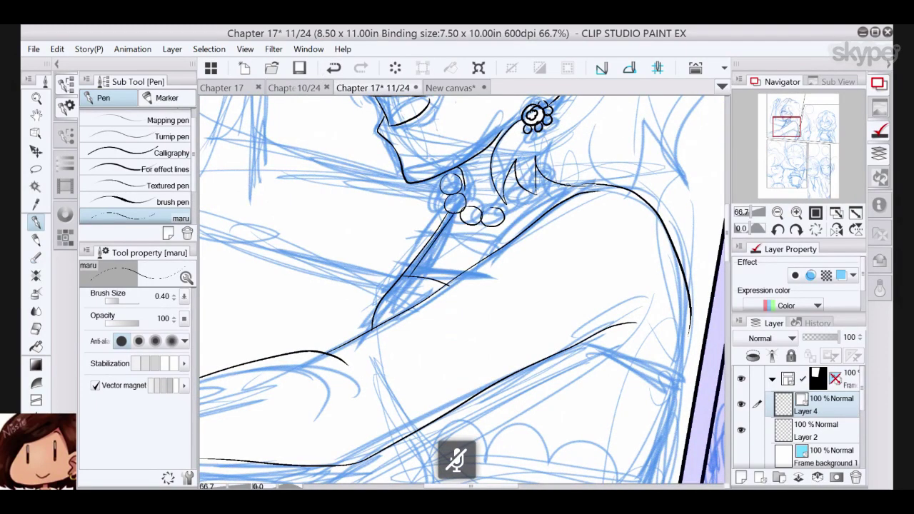
mouse_move(568, 186)
left_mouse_down()
mouse_move(533, 224)
mouse_move(546, 214)
mouse_move(504, 220)
mouse_move(516, 203)
mouse_move(534, 211)
mouse_move(530, 190)
mouse_move(550, 195)
mouse_move(543, 178)
mouse_move(555, 170)
left_mouse_up()
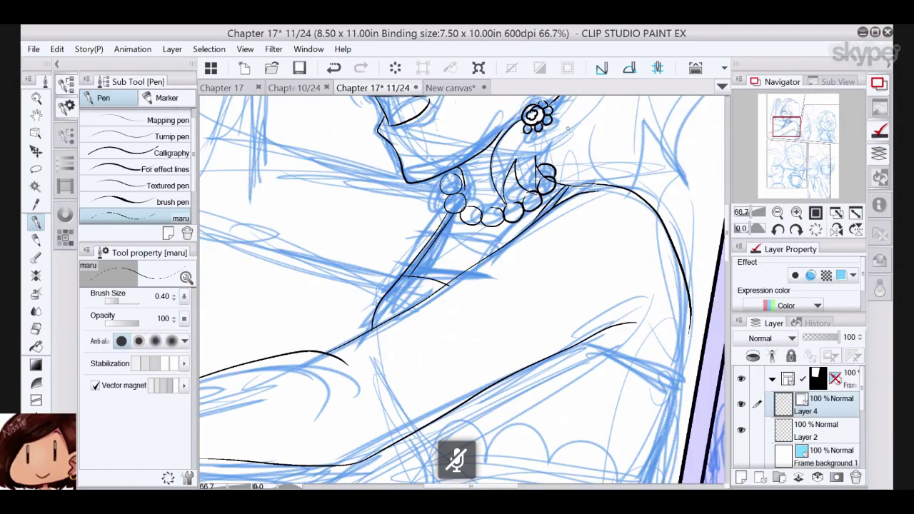
- Ink the raised fist with its folded fingers, thumb and wrist
left_click_drag(568, 129, 705, 312)
mouse_move(500, 200)
left_mouse_down()
mouse_move(478, 363)
mouse_move(489, 400)
left_mouse_up()
mouse_move(338, 204)
left_mouse_down()
mouse_move(402, 222)
mouse_move(375, 243)
mouse_move(368, 210)
mouse_move(391, 285)
left_mouse_up()
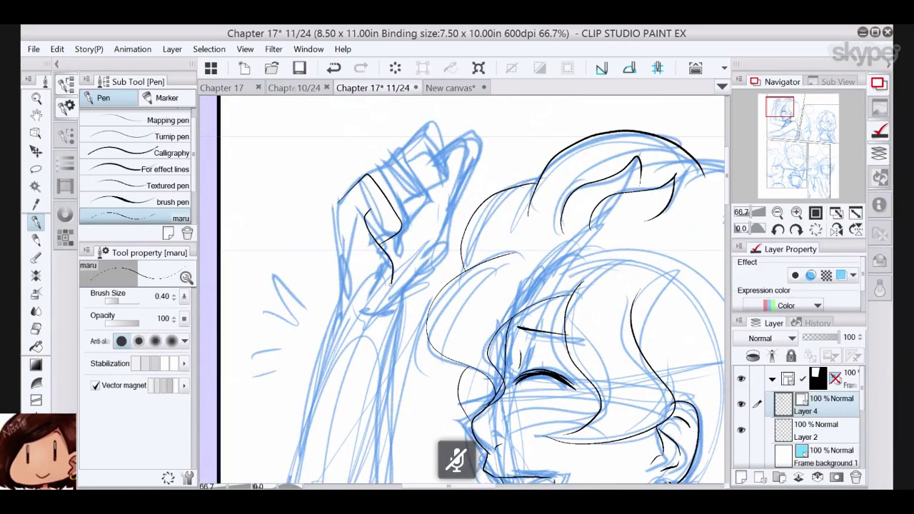
mouse_move(373, 177)
left_mouse_down()
mouse_move(382, 164)
mouse_move(423, 213)
mouse_move(390, 238)
mouse_move(420, 203)
left_mouse_up()
mouse_move(392, 156)
left_mouse_down()
mouse_move(432, 168)
mouse_move(441, 207)
left_mouse_up()
mouse_move(391, 160)
left_mouse_down()
mouse_move(403, 133)
mouse_move(428, 116)
mouse_move(444, 133)
mouse_move(441, 188)
left_mouse_up()
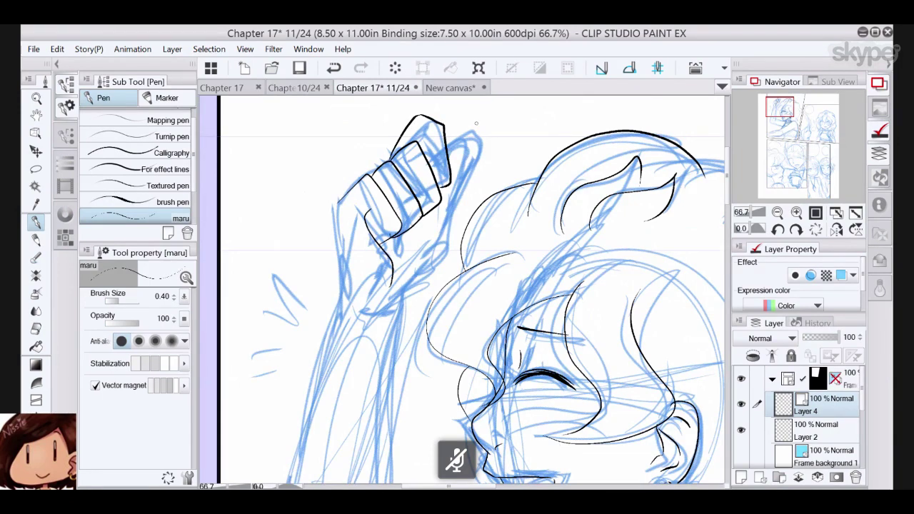
mouse_move(445, 151)
left_mouse_down()
mouse_move(460, 138)
mouse_move(482, 151)
mouse_move(409, 286)
mouse_move(376, 319)
left_mouse_up()
- Ink the zigzag and small curved motion marks beside the raised arm
scroll(472, 290, "down", 1)
mouse_move(368, 189)
left_mouse_down()
mouse_move(399, 107)
mouse_move(406, 147)
mouse_move(433, 203)
mouse_move(420, 295)
mouse_move(401, 180)
mouse_move(355, 200)
mouse_move(319, 190)
left_mouse_up()
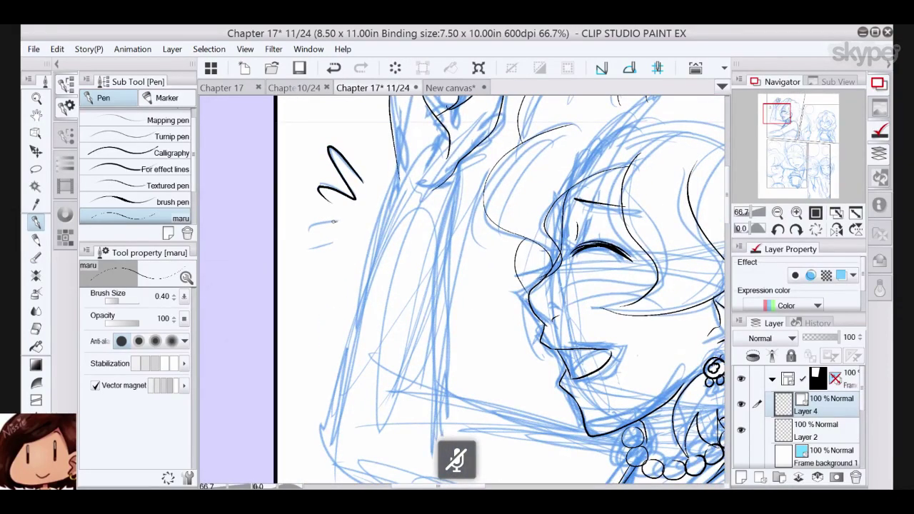
left_click_drag(337, 222, 298, 235)
left_click_drag(333, 242, 308, 265)
- Ink the inner and outer edges of the raised forearm down towards the elbow, undoing the stray stroke
left_click_drag(452, 170, 443, 413)
mouse_move(397, 173)
left_mouse_down()
mouse_move(350, 333)
mouse_move(333, 449)
mouse_move(261, 274)
left_mouse_up()
left_click_drag(550, 286, 370, 242)
left_click(326, 67)
- Ink both edges of the raised upper arm from the elbow to the chin and shoulder
left_click(797, 228)
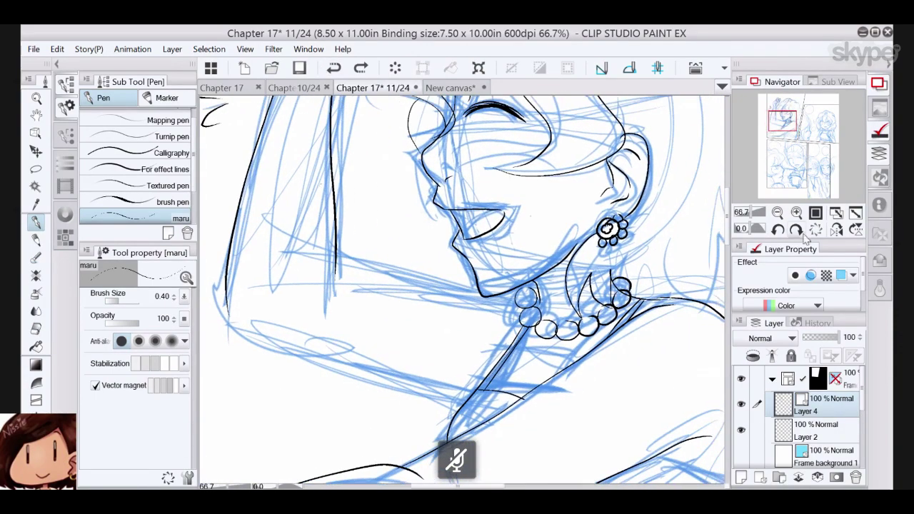
left_click(796, 228)
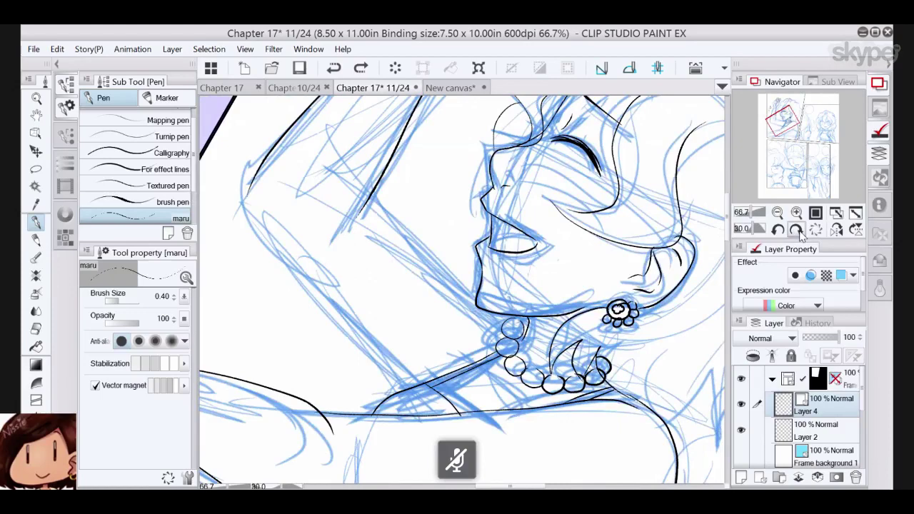
left_click(796, 229)
left_click_drag(337, 155, 419, 305)
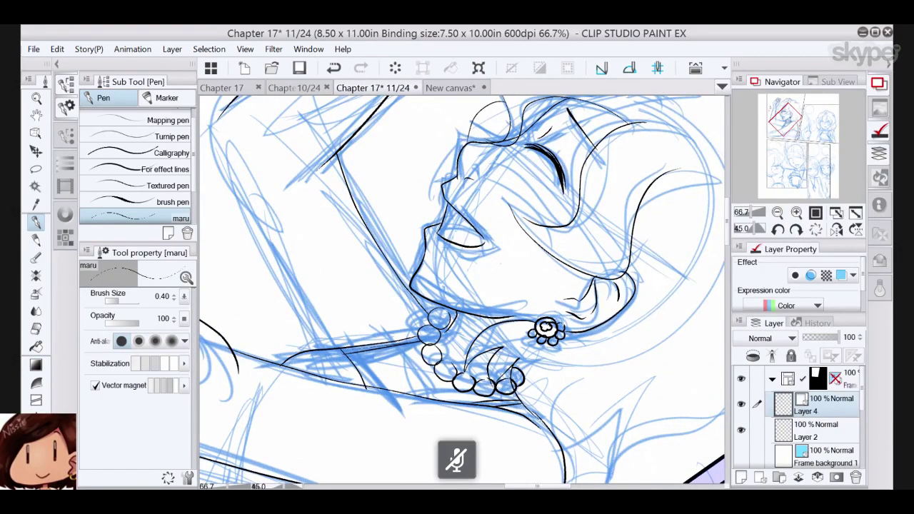
left_click_drag(336, 204, 367, 218)
mouse_move(260, 120)
left_mouse_down()
mouse_move(332, 306)
mouse_move(367, 354)
left_mouse_up()
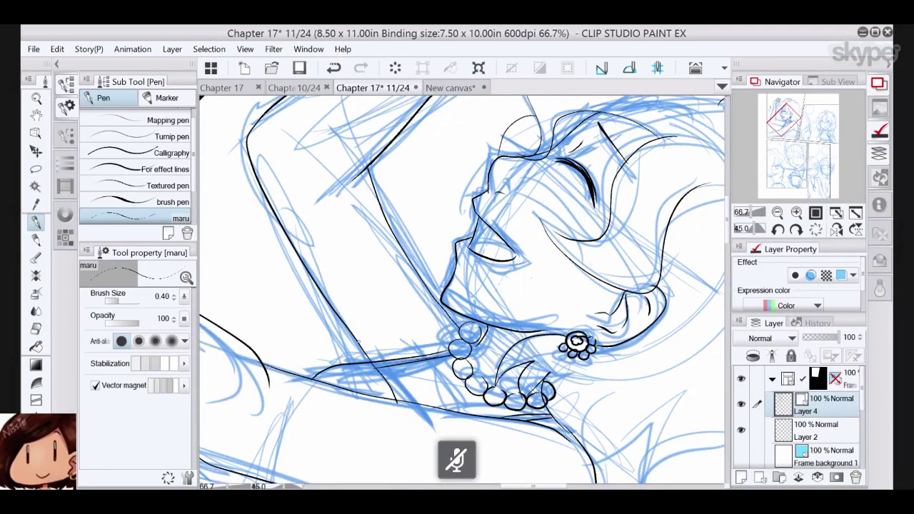
left_click_drag(358, 342, 347, 384)
- Reshape the inner line of the raised upper arm with the Pinch vector line tool
left_click(38, 399)
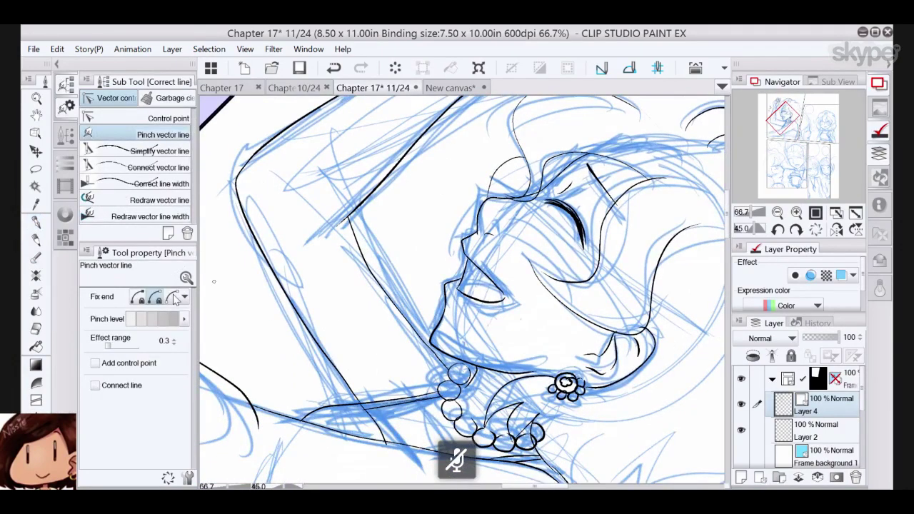
left_click_drag(361, 255, 375, 315)
left_click(817, 229)
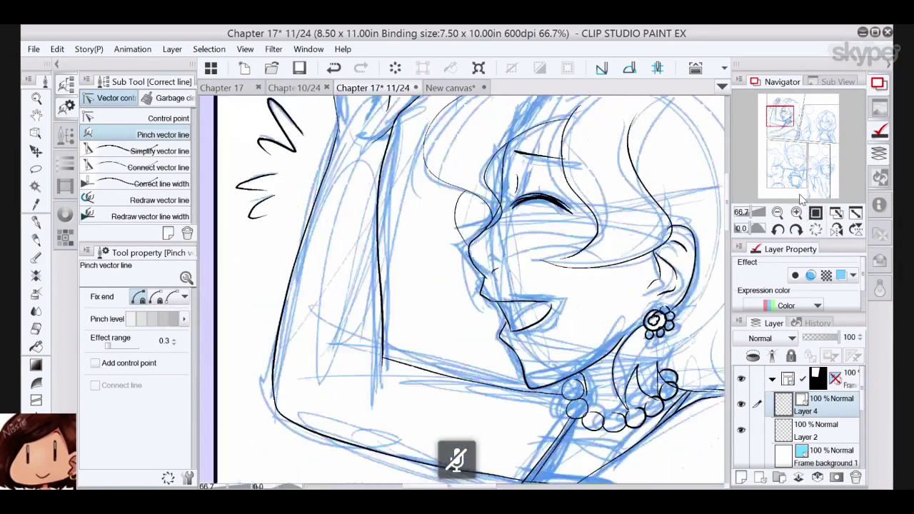
left_click_drag(500, 250, 461, 337)
- Ink the wavy back contour of her hair from the crown to the flipped tip near the panel border
key("p")
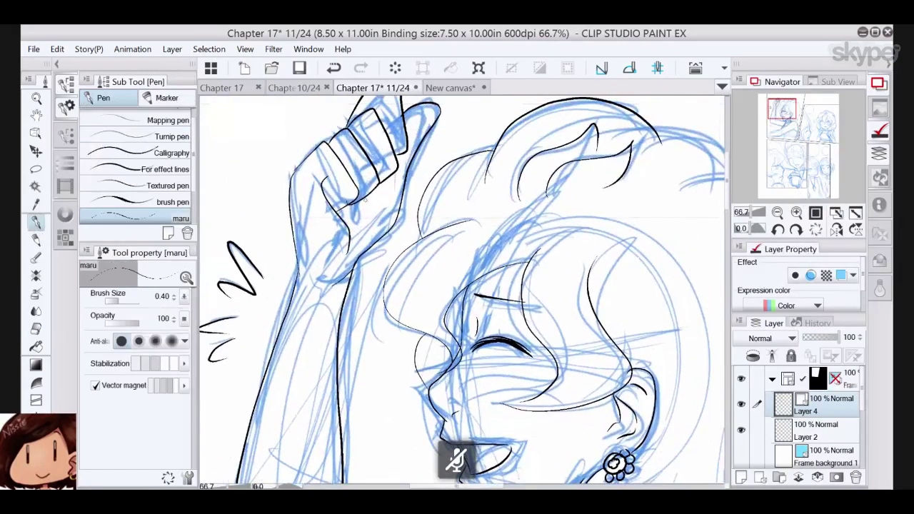
mouse_move(628, 215)
left_mouse_down()
mouse_move(537, 224)
mouse_move(434, 183)
mouse_move(317, 233)
left_mouse_up()
left_click_drag(338, 162, 470, 213)
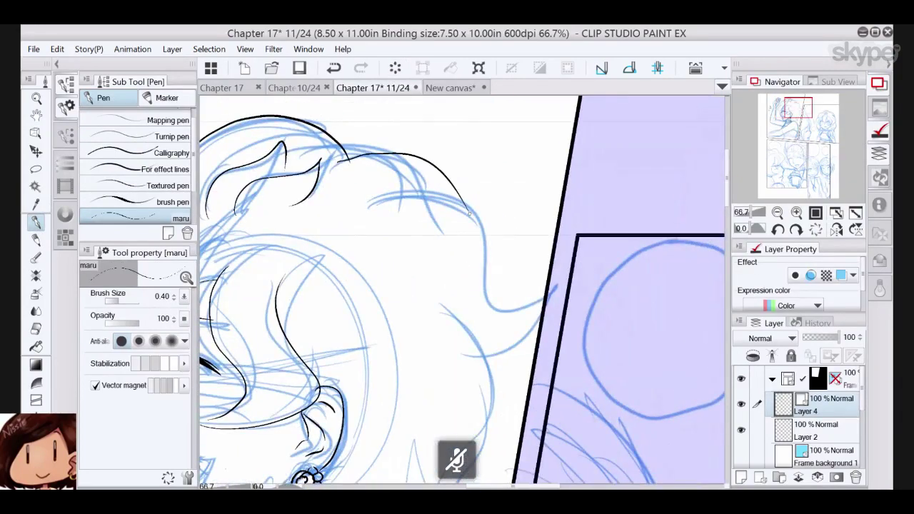
left_click(334, 67)
mouse_move(339, 157)
left_mouse_down()
mouse_move(413, 172)
mouse_move(536, 309)
mouse_move(494, 362)
left_mouse_up()
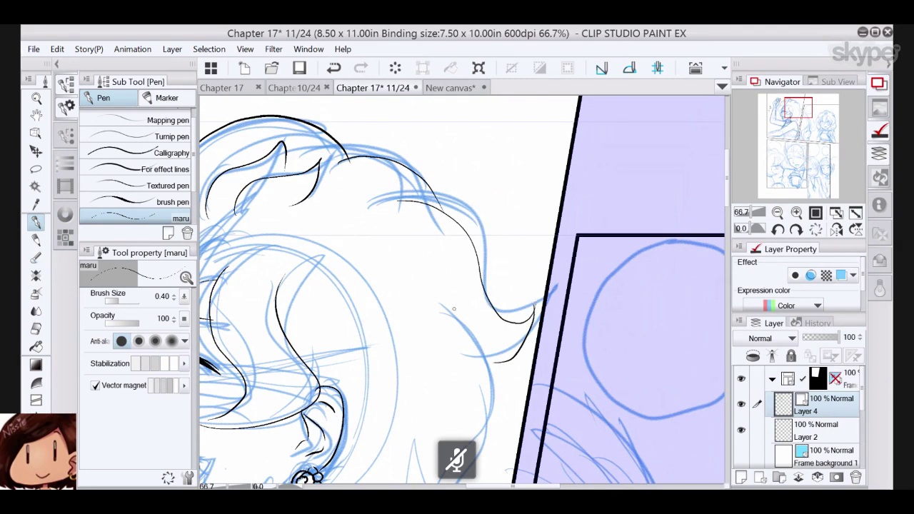
- Ink the lower back of her hair and the pointed strand tips above the shoulder
left_click_drag(454, 309, 436, 169)
mouse_move(448, 189)
left_mouse_down()
mouse_move(469, 302)
mouse_move(444, 406)
left_mouse_up()
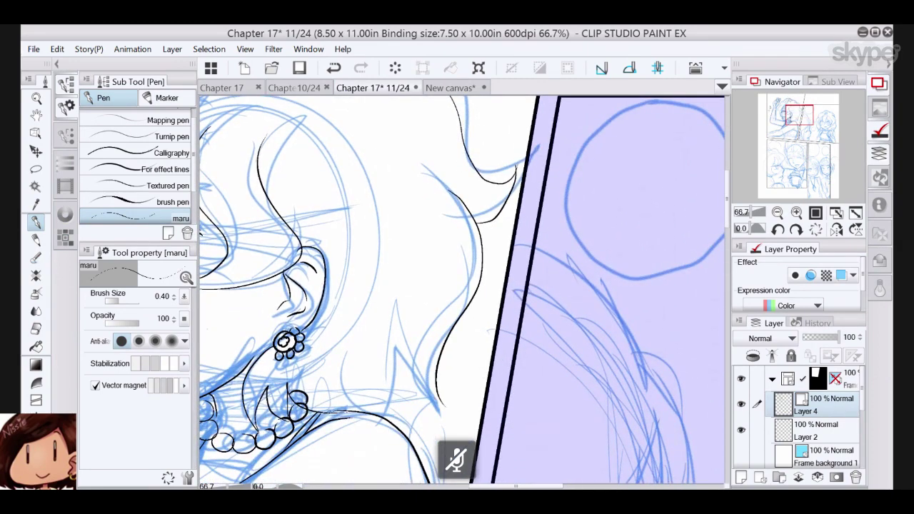
left_click_drag(332, 373, 355, 416)
left_click_drag(381, 366, 436, 415)
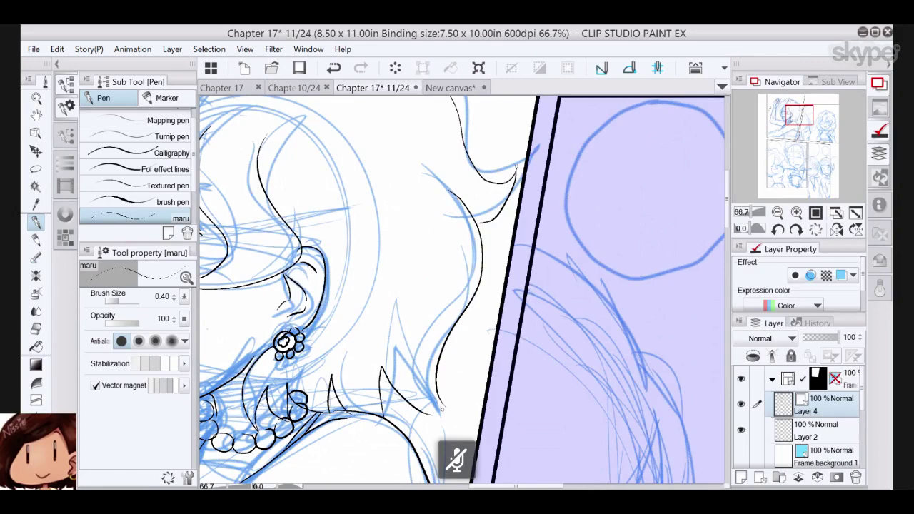
- Adjust the pointed hair strand tips above the shoulder with the Pinch vector line tool
left_click_drag(399, 305, 434, 264)
key("y")
left_click_drag(479, 363, 446, 352)
left_click(156, 296)
left_click_drag(371, 342, 384, 340)
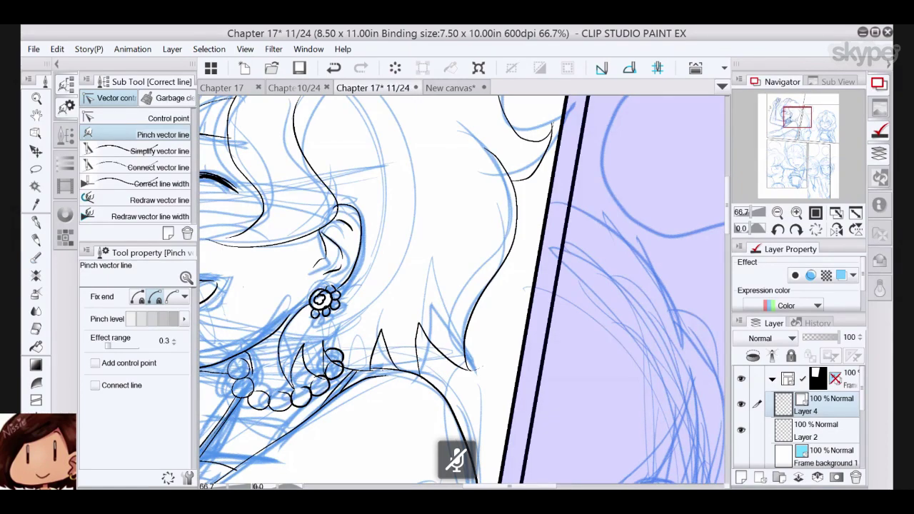
- Erase the overlapping line segments where the necklace pearls meet each other and the neck strands, using the Vector eraser
left_click_drag(321, 384, 564, 263)
scroll(458, 285, "up", 1)
key("p")
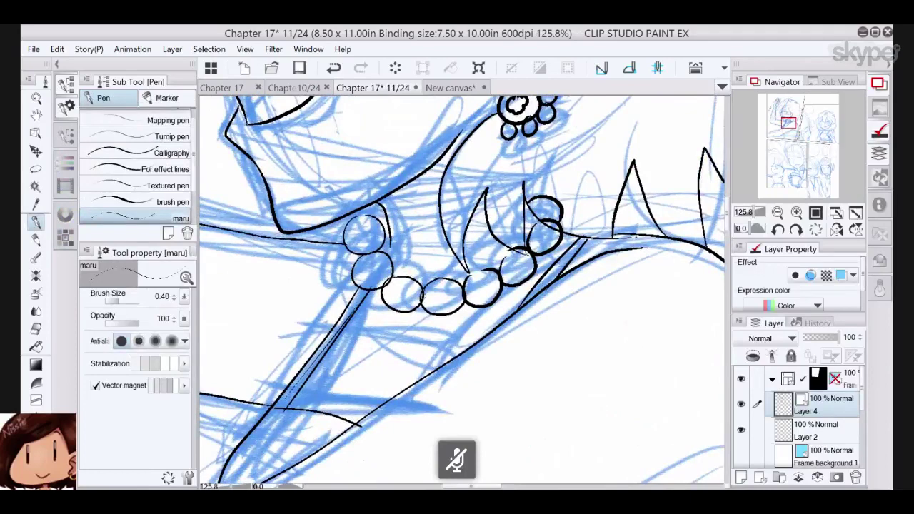
key("e")
left_click_drag(389, 283, 386, 286)
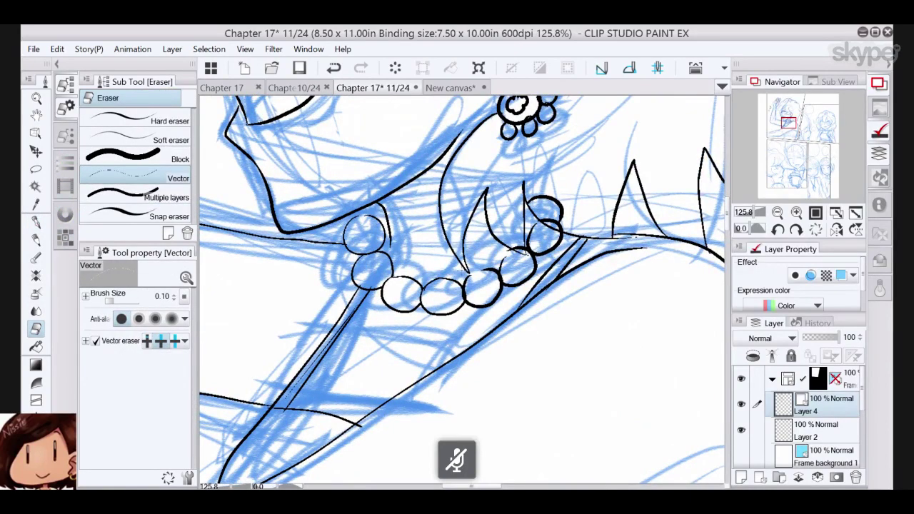
left_click(467, 296)
left_click(506, 276)
left_click(547, 229)
left_click(524, 252)
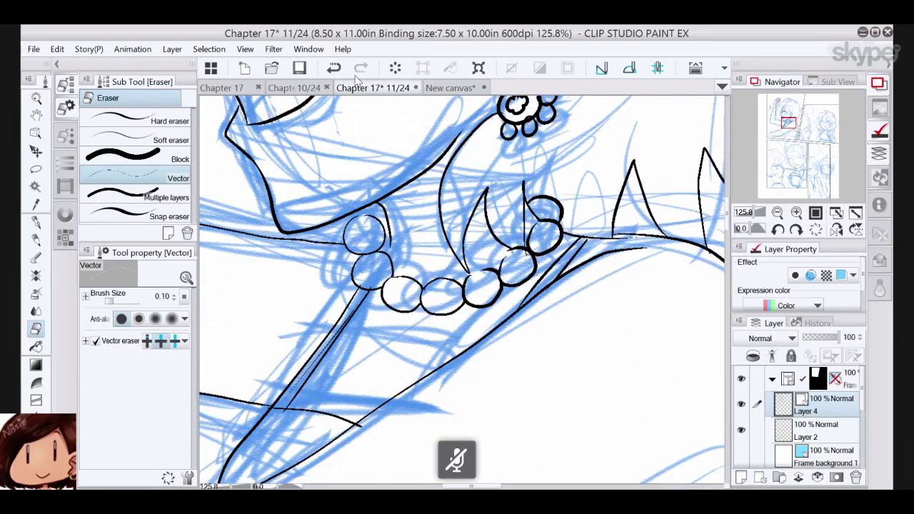
left_click(334, 68)
left_click(524, 250)
left_click_drag(380, 198, 405, 226)
key("p")
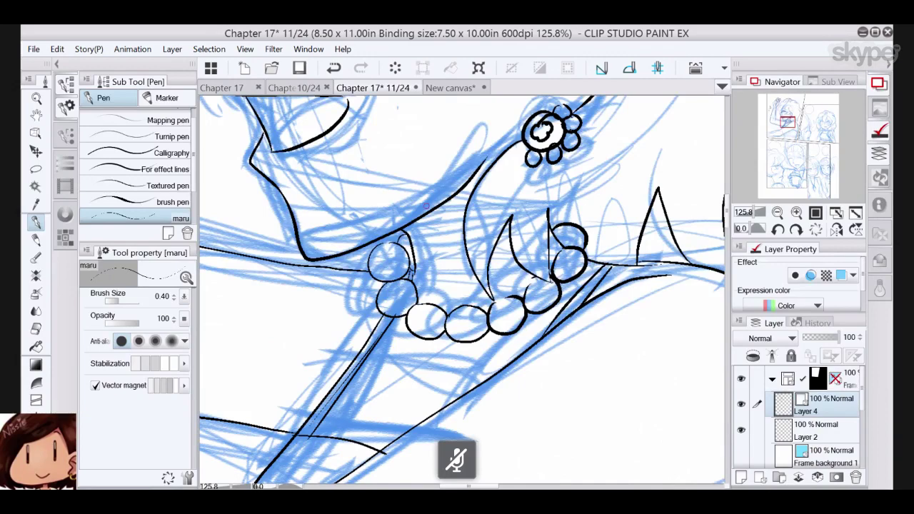
- Save the comic page
left_click_drag(426, 206, 359, 342)
scroll(543, 264, "down", 1)
scroll(562, 263, "down", 2)
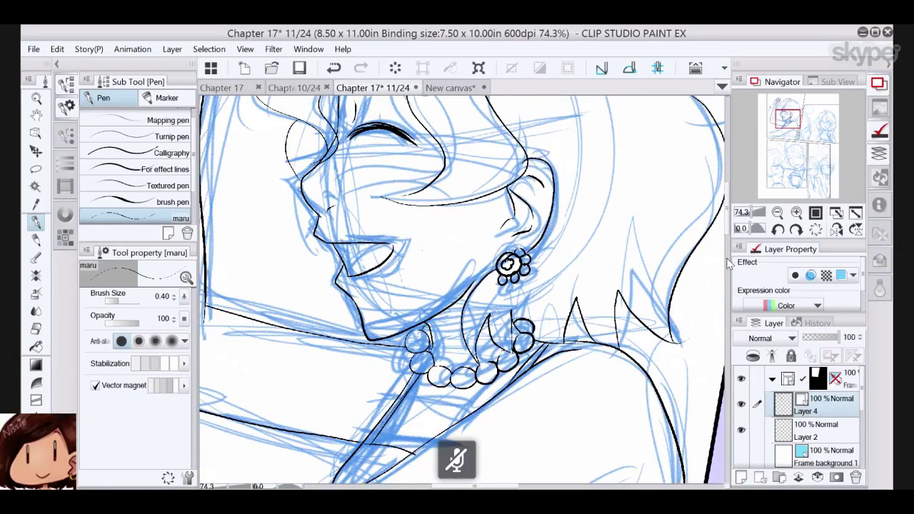
left_click(299, 67)
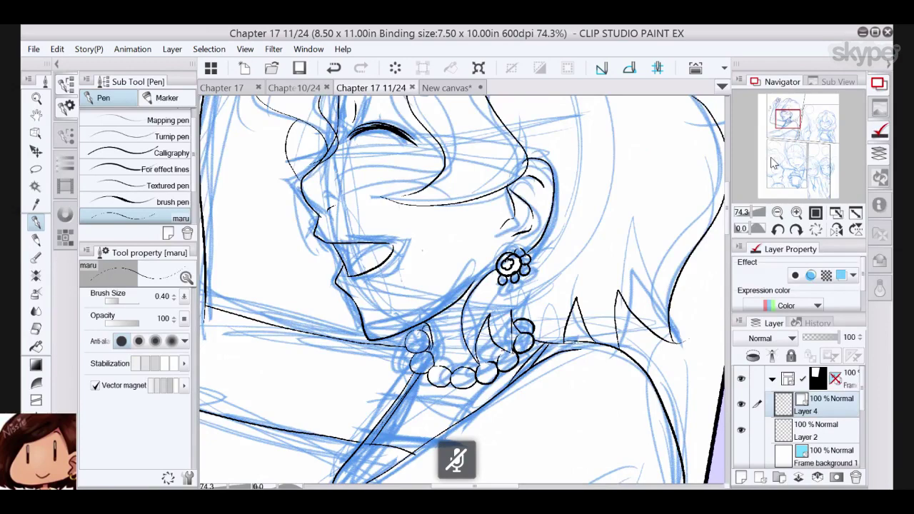
left_click(876, 33)
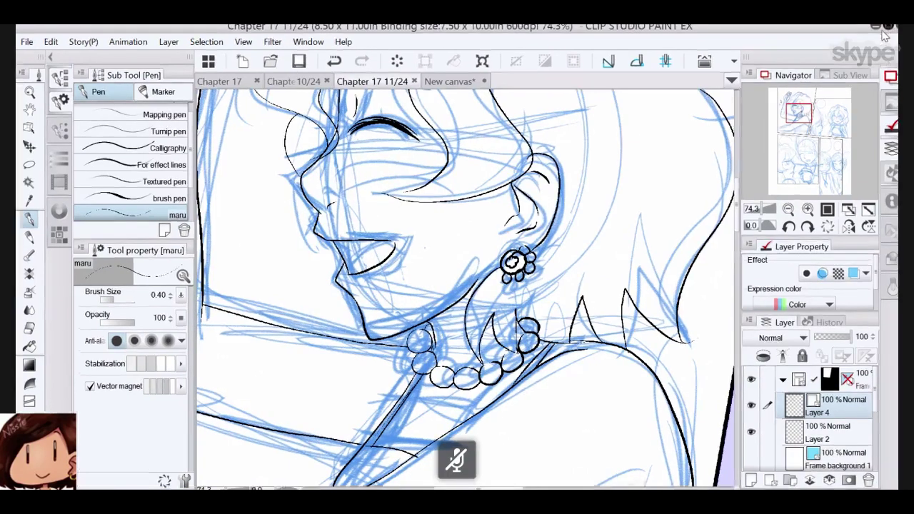
left_click(880, 34)
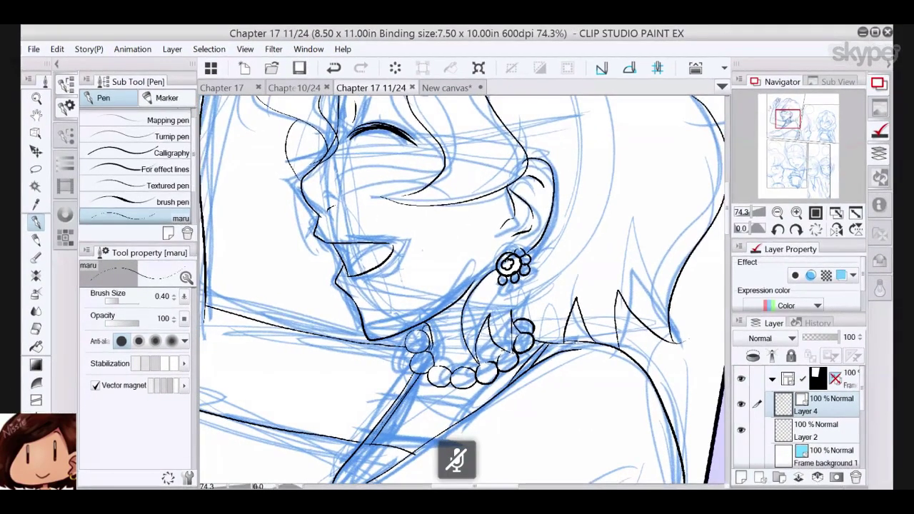
- Ink the front contour of the torso below the arm and the back contour down to the panel's lower border
mouse_move(788, 118)
left_mouse_down()
mouse_move(781, 120)
mouse_move(786, 133)
mouse_move(782, 110)
mouse_move(787, 138)
left_mouse_up()
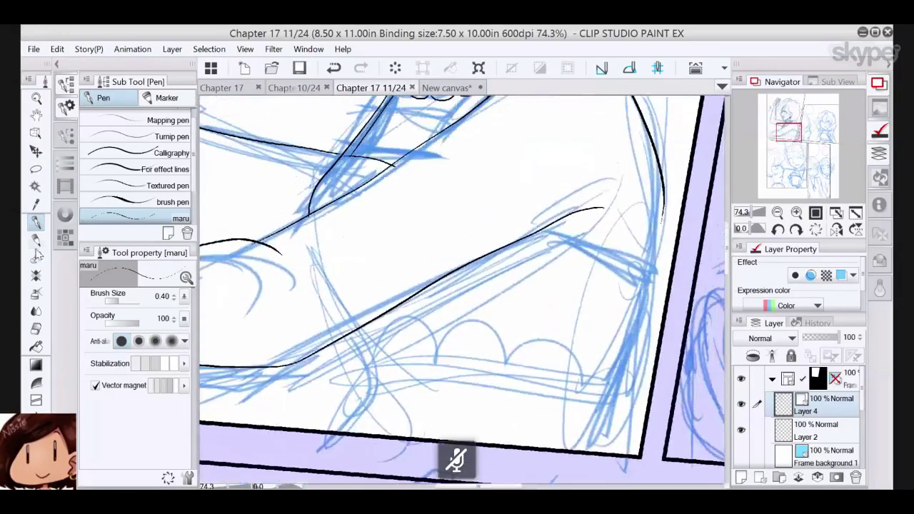
left_click(37, 242)
left_click(40, 221)
left_click_drag(340, 335, 351, 432)
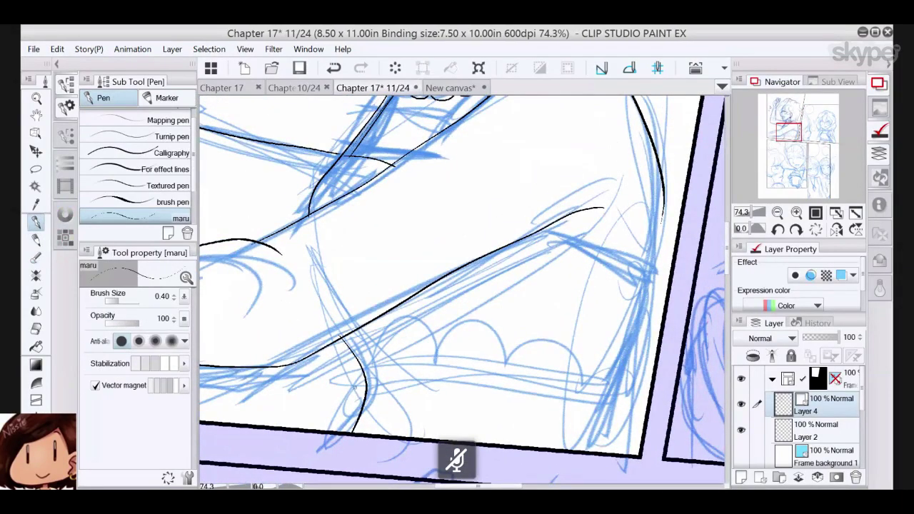
mouse_move(661, 217)
left_mouse_down()
mouse_move(645, 308)
mouse_move(597, 451)
left_mouse_up()
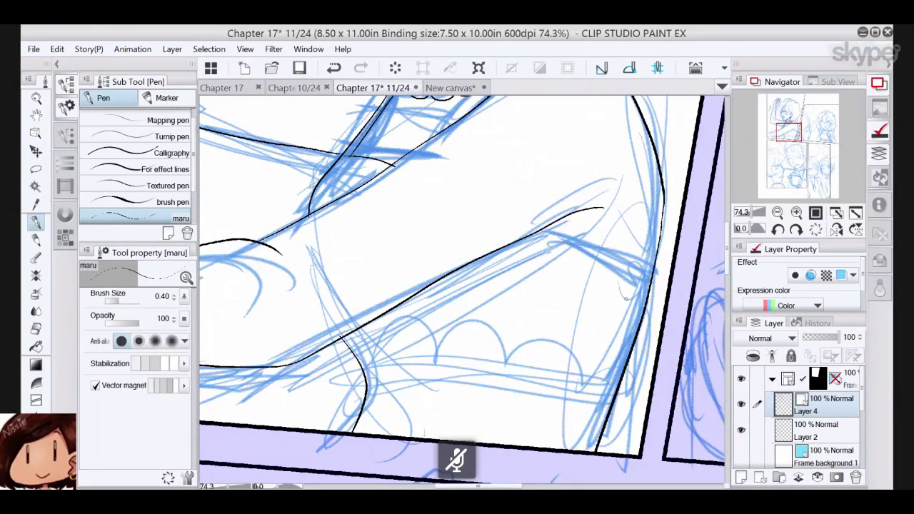
- Ink the curved top edge of the dress band across the torso and a row of scallops along it
mouse_move(360, 362)
left_mouse_down()
mouse_move(518, 367)
mouse_move(613, 391)
left_mouse_up()
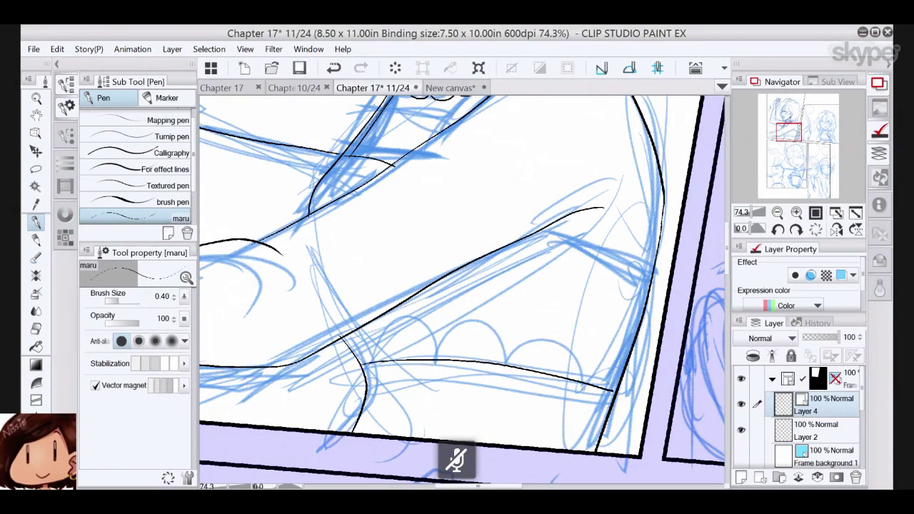
mouse_move(354, 338)
left_mouse_down()
mouse_move(388, 357)
mouse_move(418, 335)
mouse_move(441, 352)
mouse_move(479, 331)
mouse_move(497, 363)
mouse_move(533, 341)
mouse_move(549, 371)
left_mouse_up()
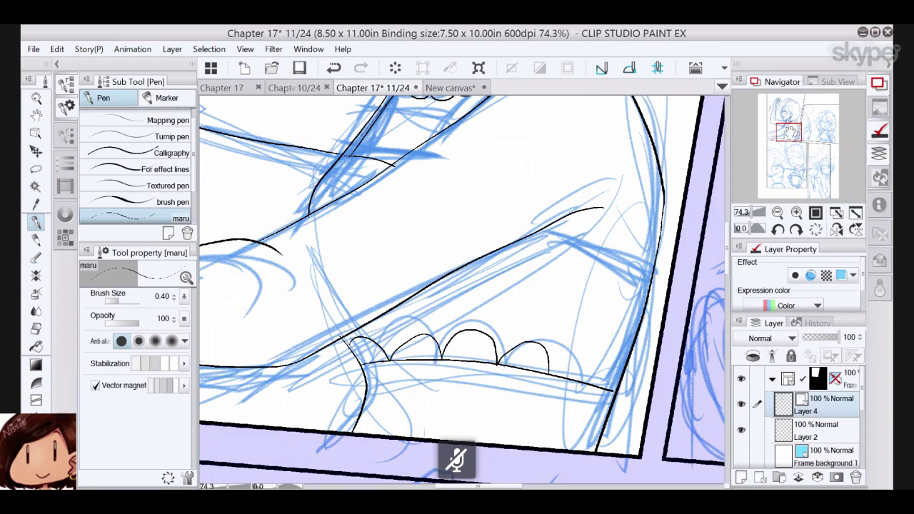
left_click_drag(790, 133, 793, 137)
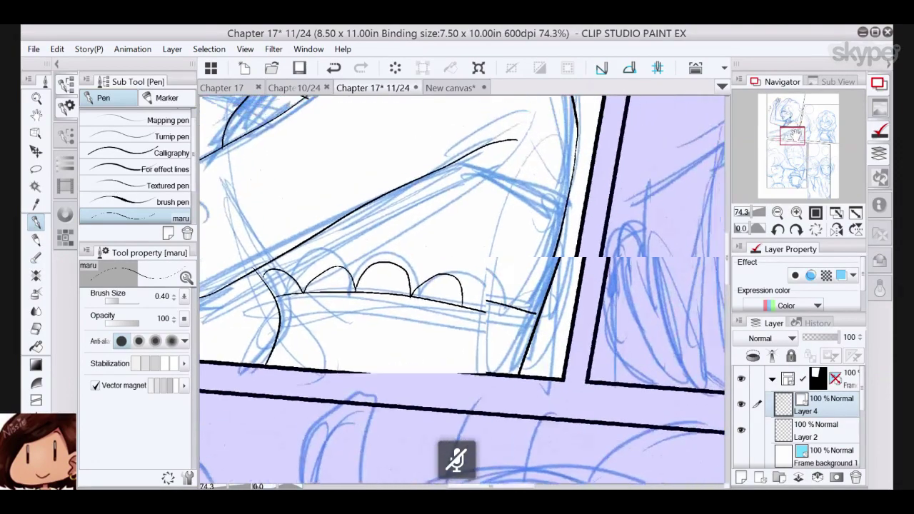
left_click_drag(463, 305, 536, 301)
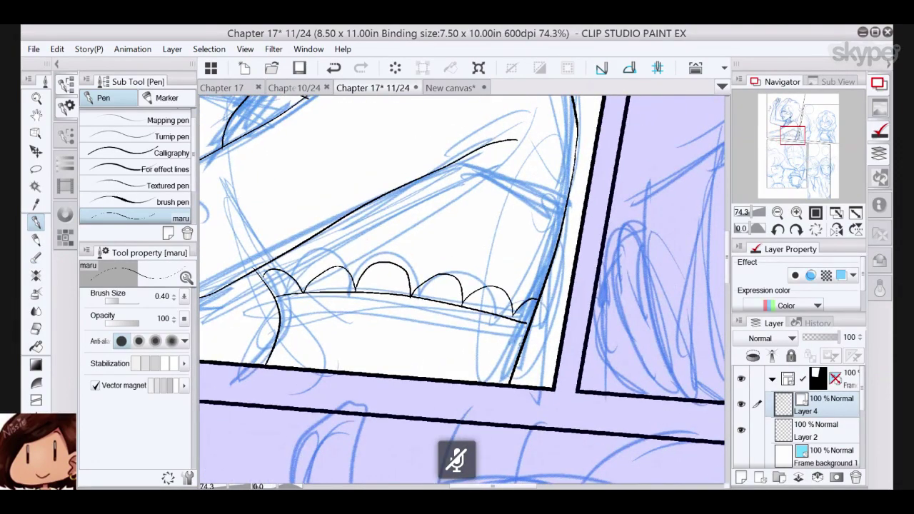
- Ink the parallel curved bands below the scallops and draw small lace holes inside each scallop
mouse_move(521, 342)
left_mouse_down()
mouse_move(418, 311)
mouse_move(282, 309)
left_mouse_up()
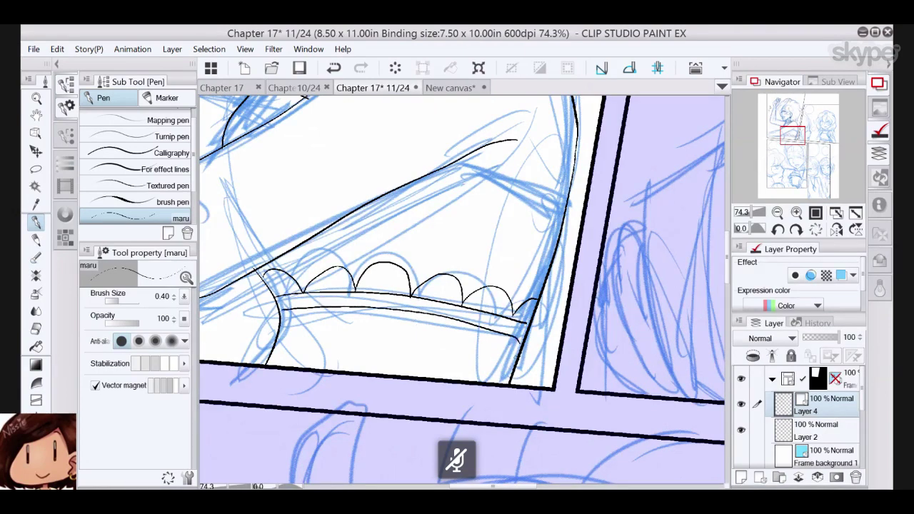
mouse_move(503, 350)
left_mouse_down()
mouse_move(381, 324)
mouse_move(296, 323)
mouse_move(314, 342)
mouse_move(412, 354)
mouse_move(491, 383)
left_mouse_up()
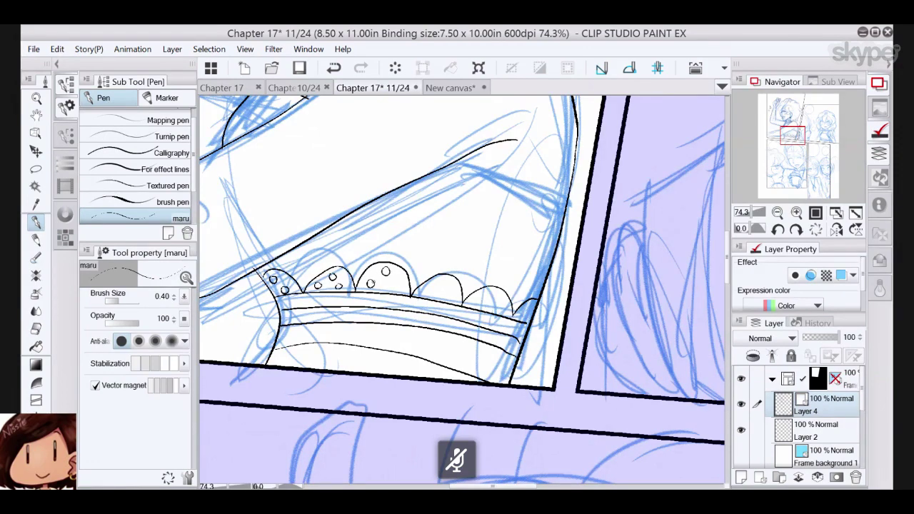
left_click_drag(445, 281, 444, 281)
left_click_drag(438, 284, 438, 285)
left_click_drag(493, 292, 493, 294)
- Move the front end point of the lowest band line onto the torso's front contour
left_click(36, 472)
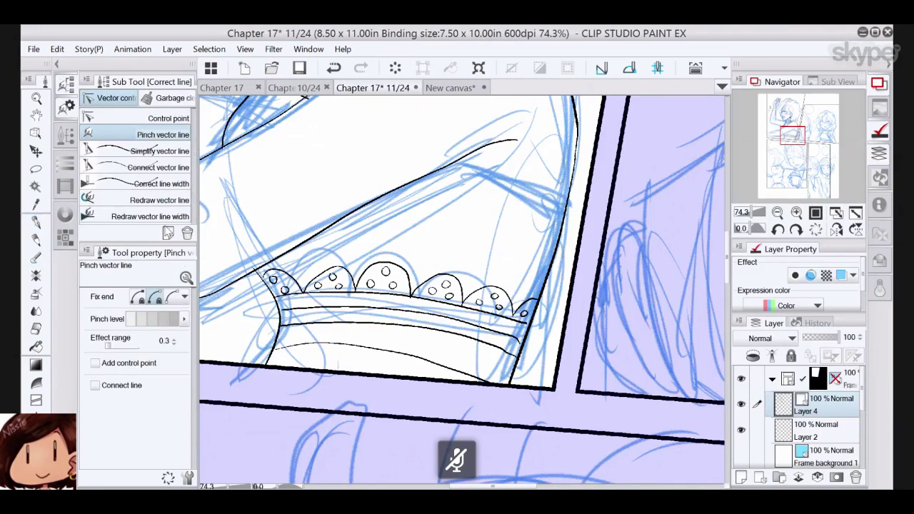
left_click(178, 153)
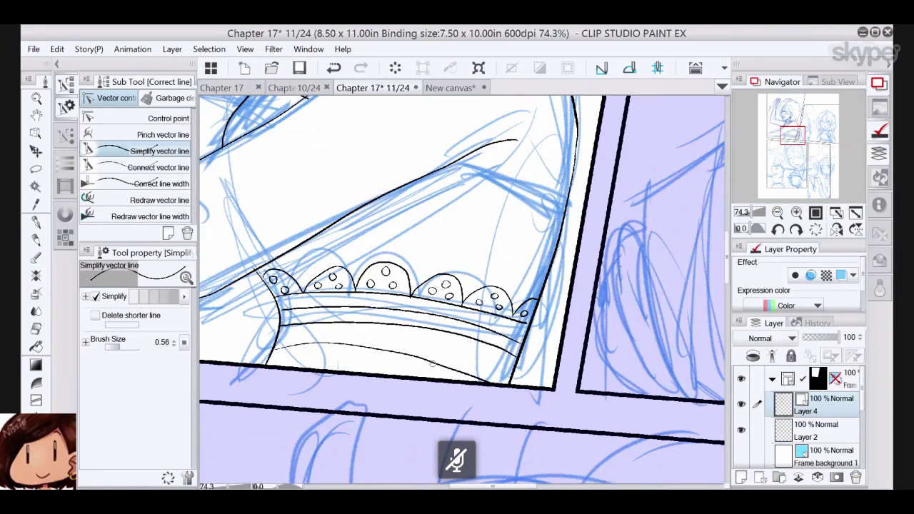
key("o")
left_click(446, 365)
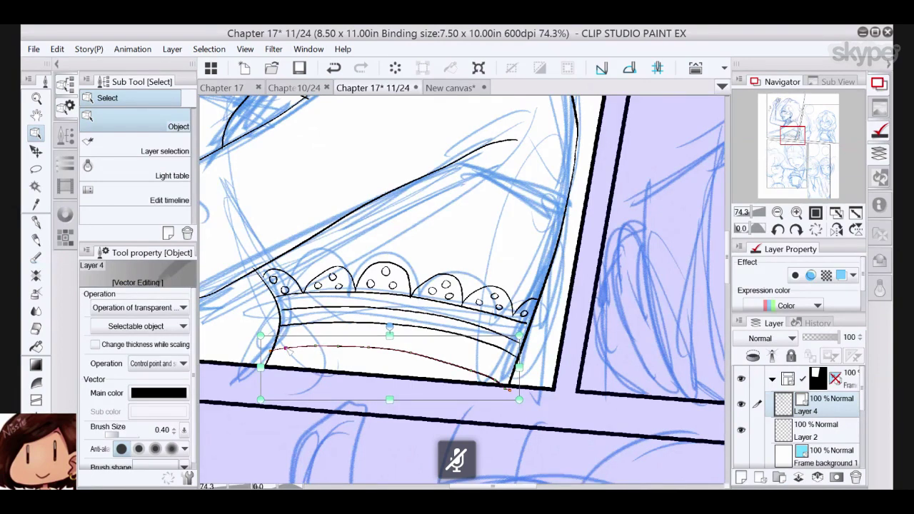
left_click_drag(270, 352, 273, 352)
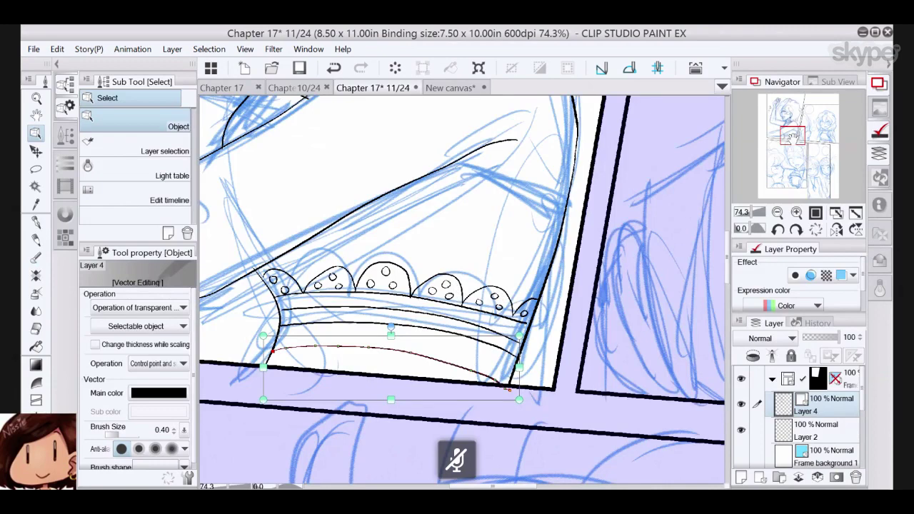
- Ink the dress's upper edge from the armpit to the back contour and add short hatching at the neckline
left_click_drag(793, 136, 783, 129)
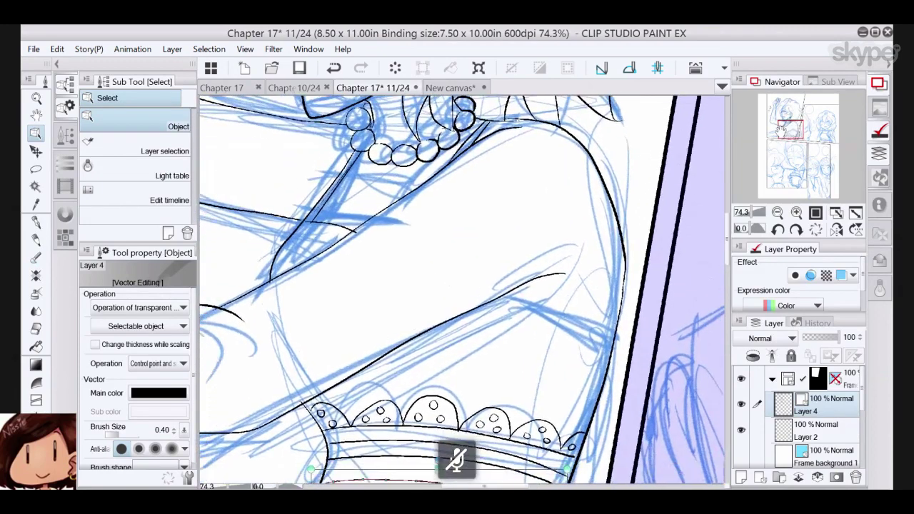
left_click(36, 222)
left_click_drag(510, 293, 606, 342)
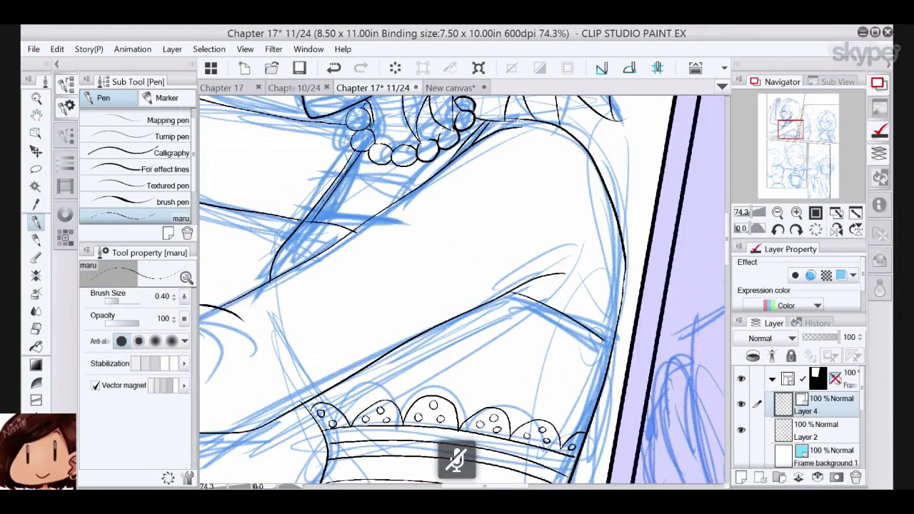
mouse_move(308, 231)
left_mouse_down()
mouse_move(289, 262)
mouse_move(319, 236)
left_mouse_up()
- Ink thin gather lines on the dress fabric above the scalloped trim, from the back toward the front
left_click_drag(472, 316, 457, 386)
left_click_drag(449, 334, 446, 386)
left_click_drag(490, 323, 483, 385)
mouse_move(502, 339)
left_mouse_down()
mouse_move(498, 377)
mouse_move(506, 389)
left_mouse_up()
left_click_drag(533, 340, 524, 388)
left_click_drag(563, 338, 542, 404)
left_click_drag(579, 358, 561, 400)
left_click_drag(596, 368, 582, 397)
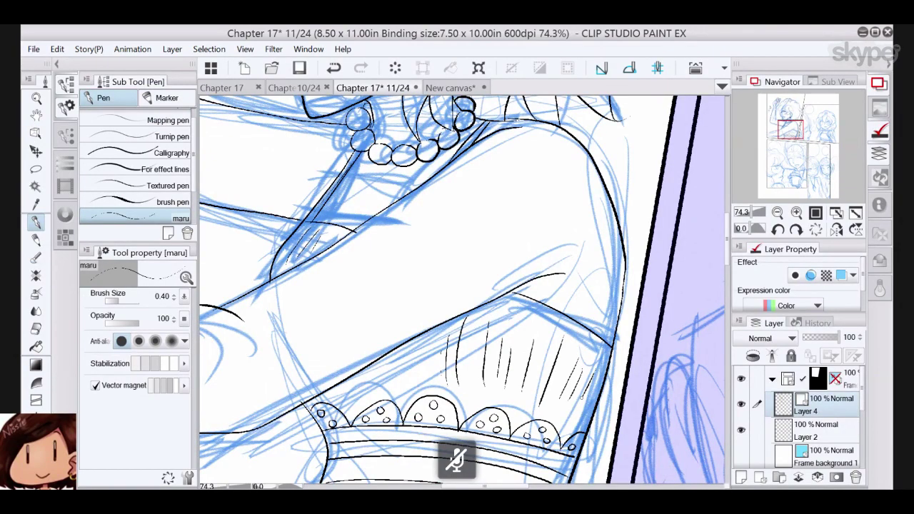
left_click_drag(414, 344, 407, 372)
left_click_drag(410, 367, 406, 380)
mouse_move(402, 368)
left_mouse_down()
mouse_move(398, 384)
mouse_move(349, 394)
left_mouse_up()
left_click_drag(351, 390, 344, 409)
left_click_drag(377, 366, 374, 394)
- Ink a beaded bracelet at the wrist beside the panel border and extend the forearm's lower edge to it
left_click_drag(789, 127, 750, 156)
left_click(778, 214)
left_click(778, 213)
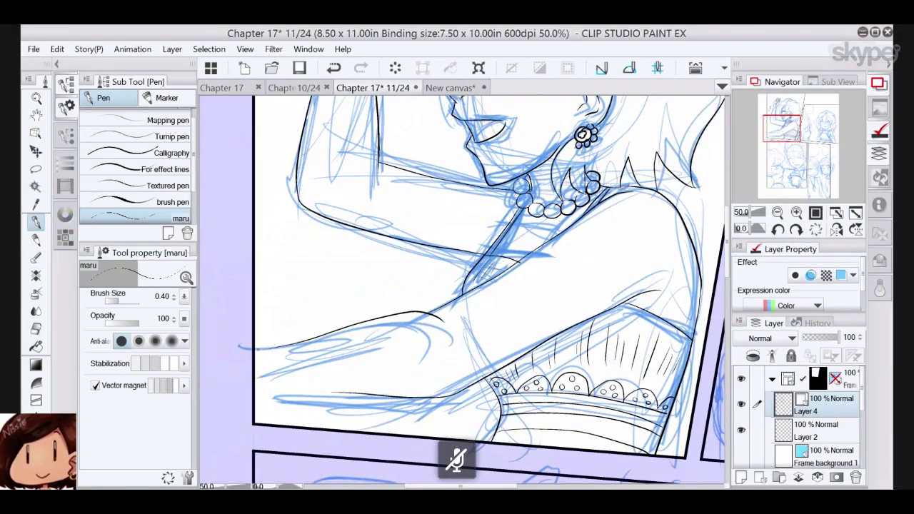
mouse_move(262, 346)
left_mouse_down()
mouse_move(267, 404)
mouse_move(348, 392)
left_mouse_up()
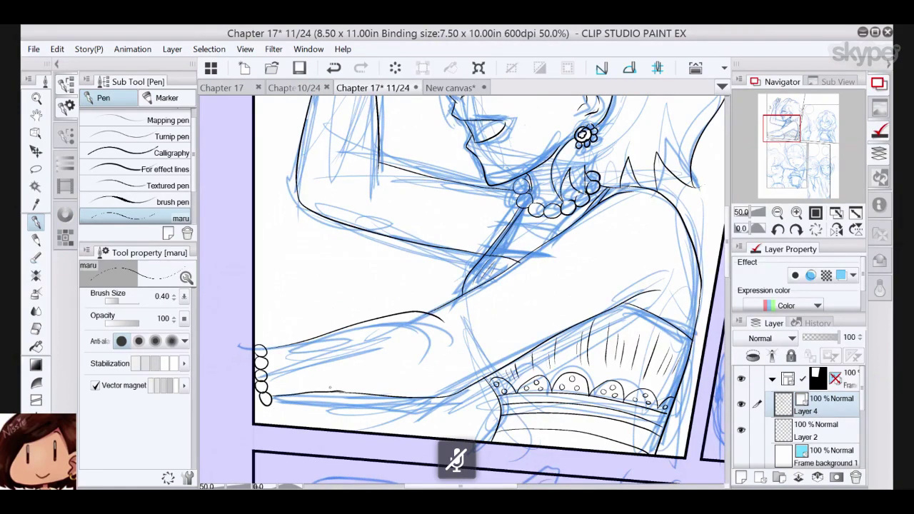
- Undo the forearm's lower edge extension and redraw it from the bracelet into the existing arm line
left_click(333, 67)
left_click_drag(278, 398, 369, 395)
key("e")
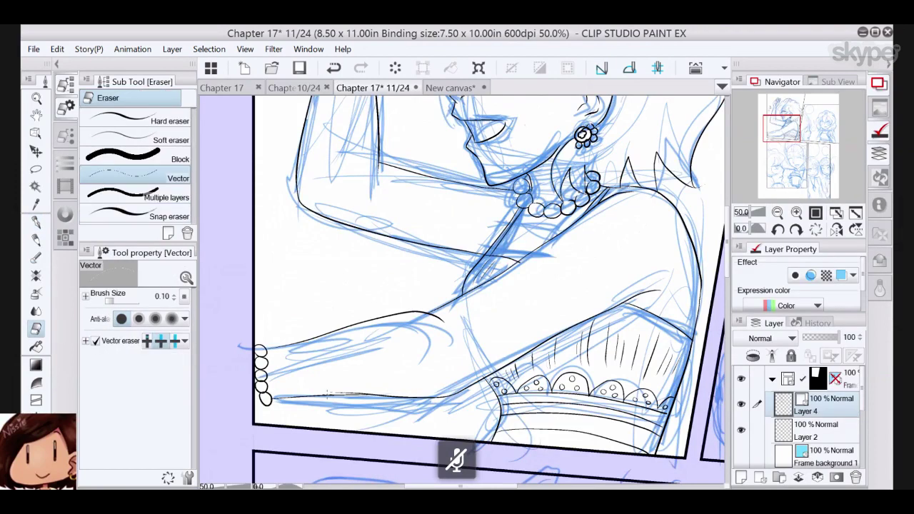
left_click_drag(329, 392, 338, 390)
left_click(335, 68)
left_click(36, 222)
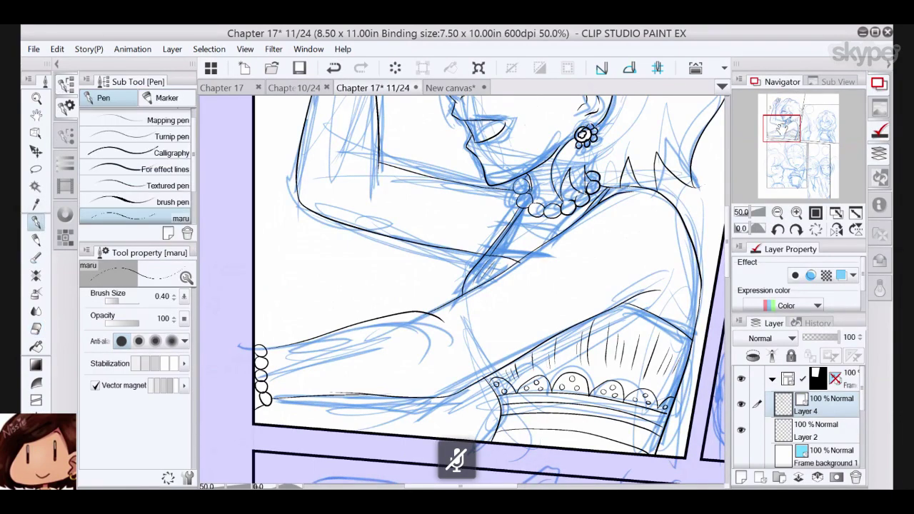
- Select Layer 3 in the upper-right panel's frame folder as the active layer for inking with the maru pen
mouse_move(782, 130)
left_mouse_down()
mouse_move(797, 113)
mouse_move(787, 114)
left_mouse_up()
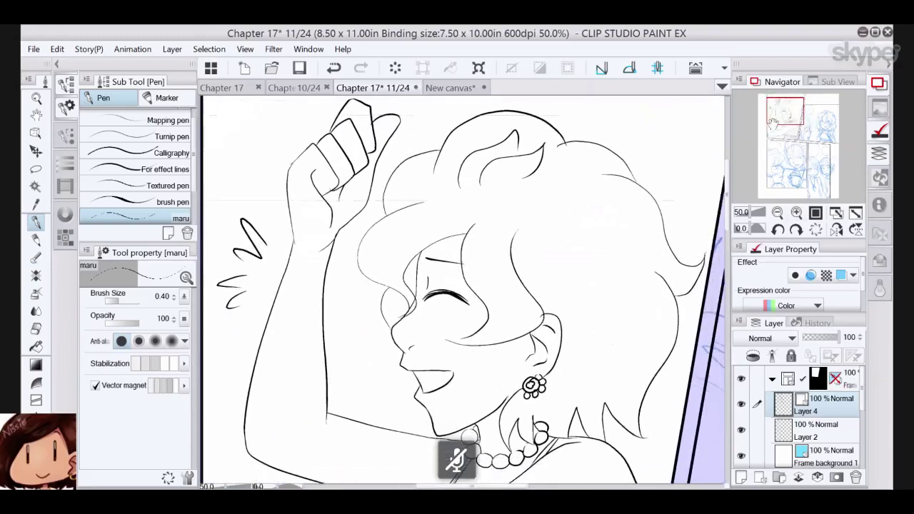
left_click(36, 329)
left_click(36, 223)
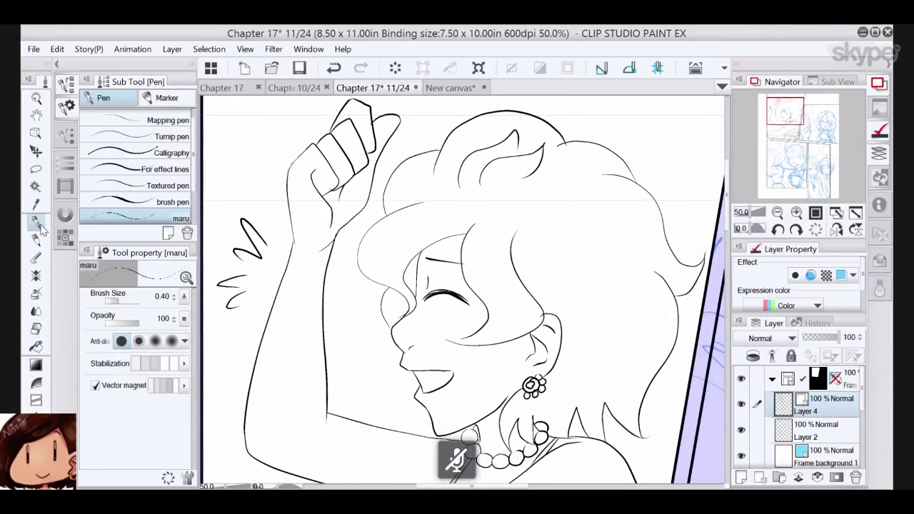
left_click_drag(793, 114, 828, 129)
scroll(786, 400, "down", 3)
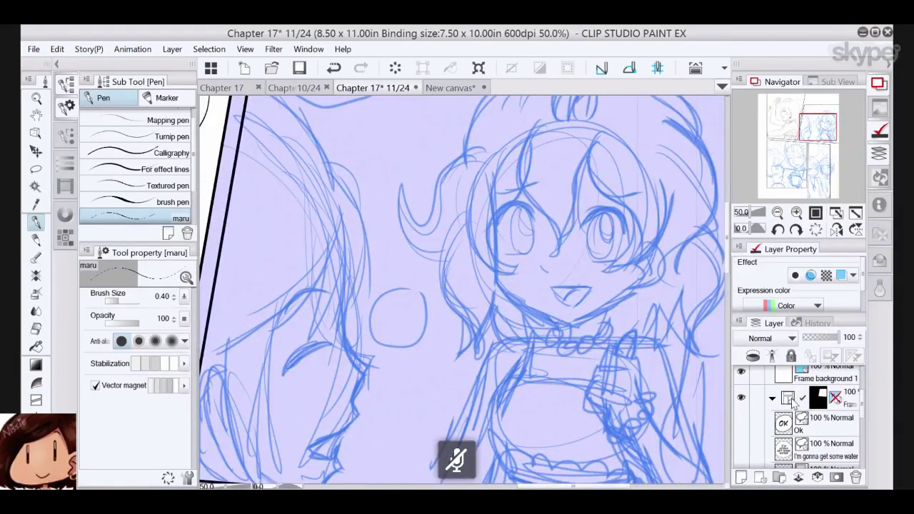
scroll(858, 424, "up", 3)
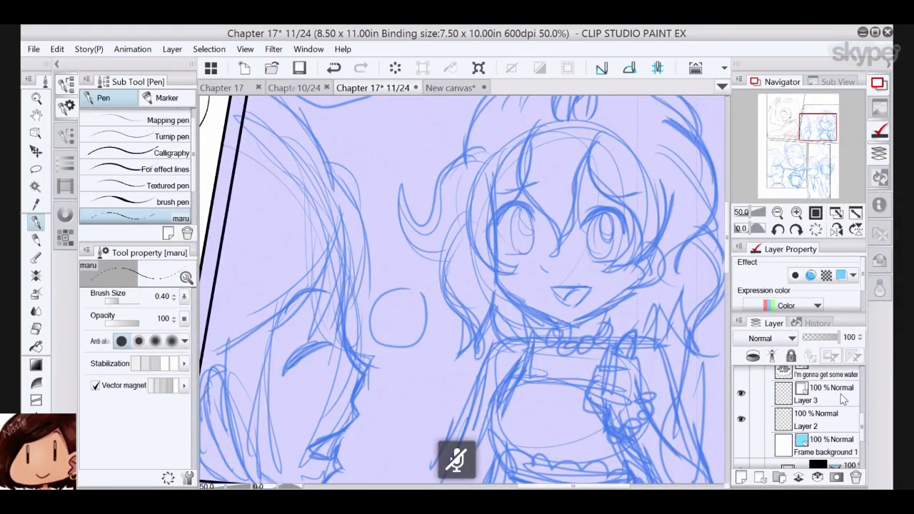
left_click(843, 398)
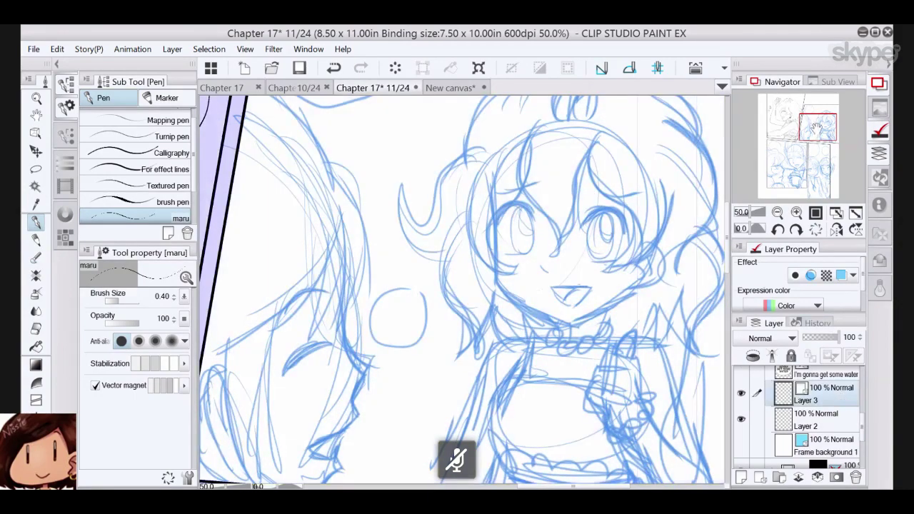
left_click_drag(815, 129, 820, 129)
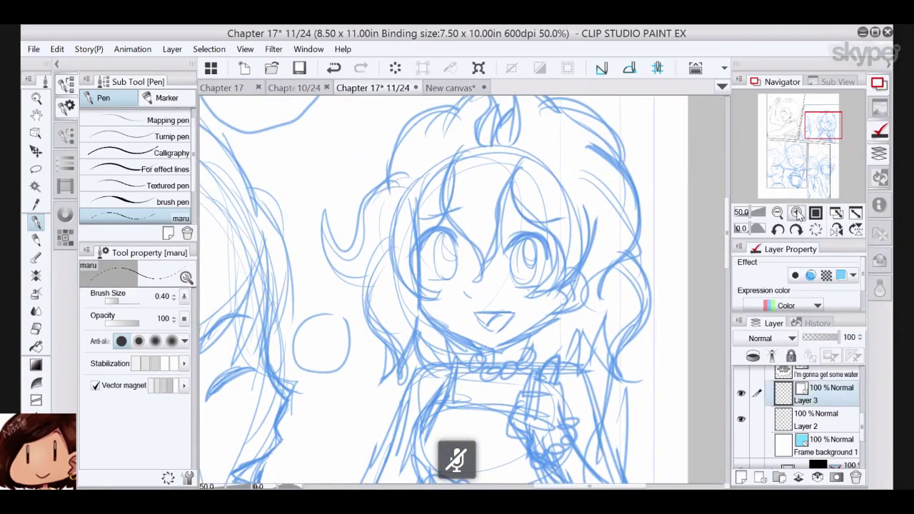
- Ink thick curved upper lash lines over both eyes of the woman facing forward
left_click(798, 214)
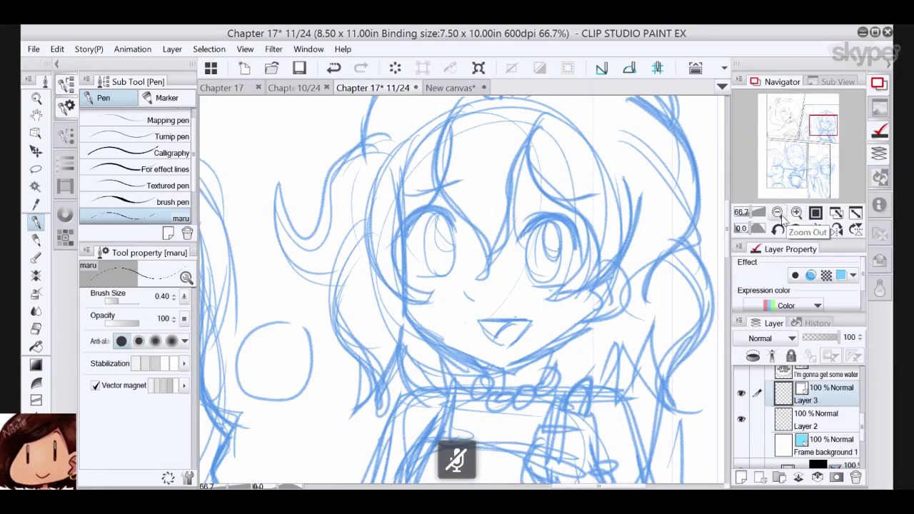
left_click(779, 213)
left_click(797, 213)
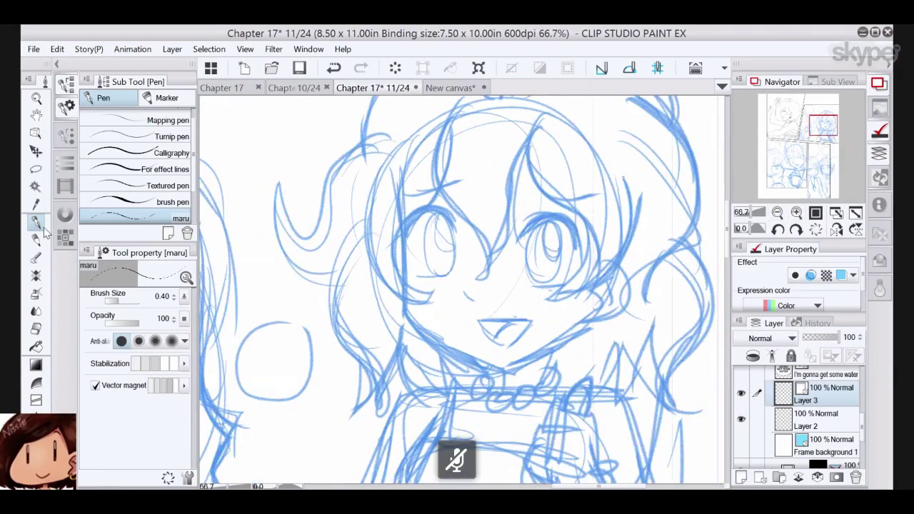
mouse_move(454, 223)
left_mouse_down()
mouse_move(416, 212)
mouse_move(401, 237)
left_mouse_up()
mouse_move(449, 217)
left_mouse_down()
mouse_move(398, 237)
mouse_move(429, 207)
mouse_move(453, 218)
left_mouse_up()
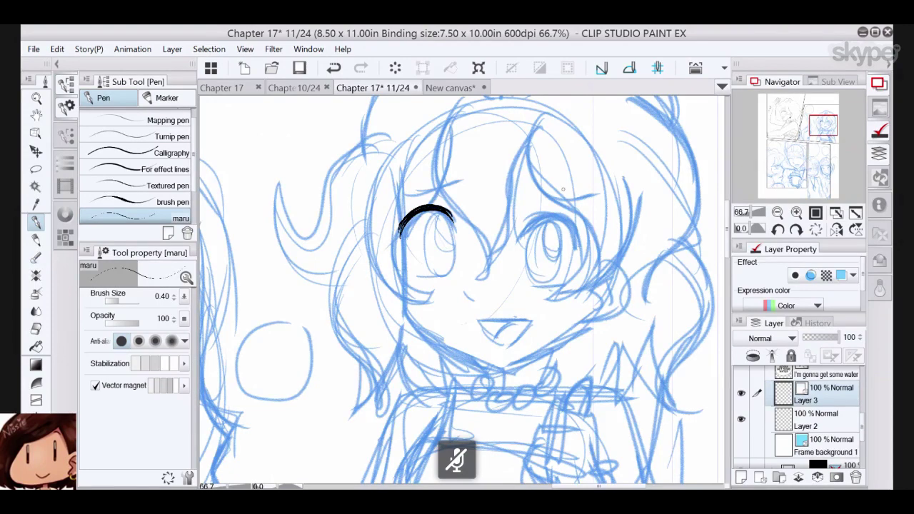
mouse_move(530, 226)
left_mouse_down()
mouse_move(579, 247)
mouse_move(519, 233)
left_mouse_up()
mouse_move(580, 243)
left_mouse_down()
mouse_move(550, 215)
mouse_move(582, 234)
left_mouse_up()
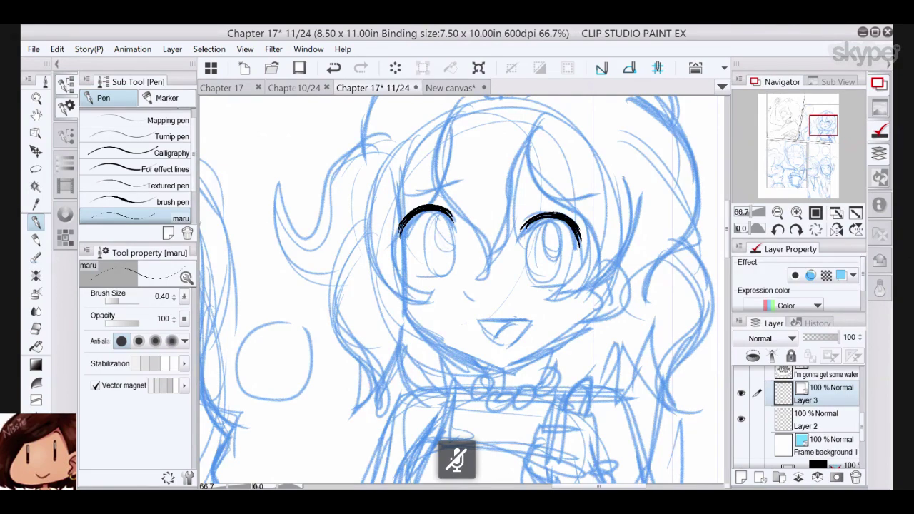
- Add thin eyelash strokes fanning out from the upper lash lines of both eyes
left_click_drag(413, 208, 380, 226)
left_click_drag(405, 221, 378, 237)
mouse_move(569, 216)
left_mouse_down()
mouse_move(593, 211)
mouse_move(597, 222)
left_mouse_up()
mouse_move(577, 237)
left_mouse_down()
mouse_move(598, 233)
mouse_move(603, 242)
left_mouse_up()
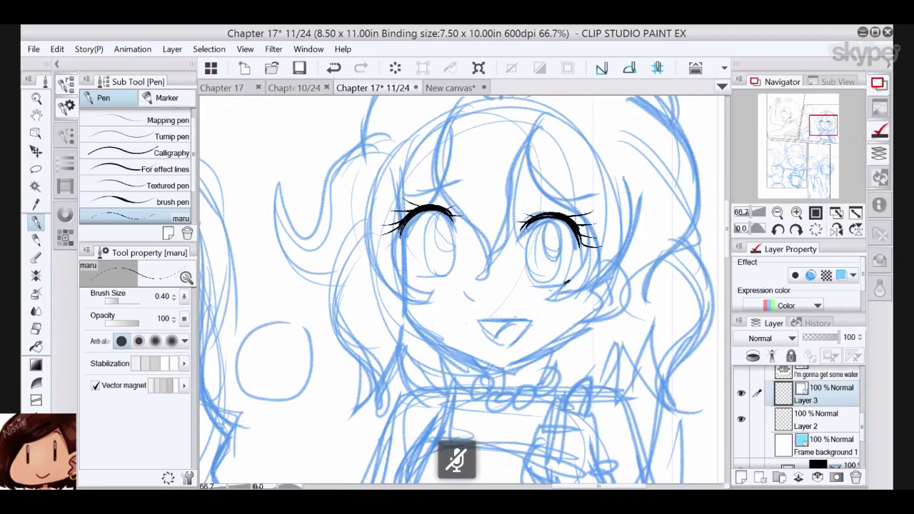
- Ink the lower lid lines, oval irises and inner pupil and highlight shapes of both eyes
left_click_drag(567, 282, 525, 286)
left_click_drag(412, 271, 442, 277)
mouse_move(443, 214)
left_mouse_down()
mouse_move(456, 249)
mouse_move(428, 277)
mouse_move(423, 215)
mouse_move(442, 212)
left_mouse_up()
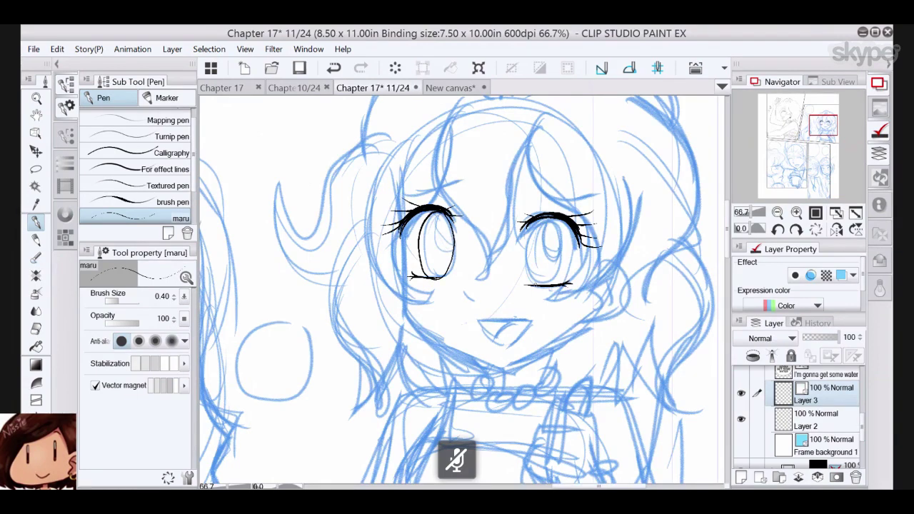
mouse_move(537, 285)
left_mouse_down()
mouse_move(525, 240)
mouse_move(556, 219)
mouse_move(561, 280)
mouse_move(527, 266)
left_mouse_up()
mouse_move(436, 212)
left_mouse_down()
mouse_move(448, 248)
mouse_move(429, 254)
left_mouse_up()
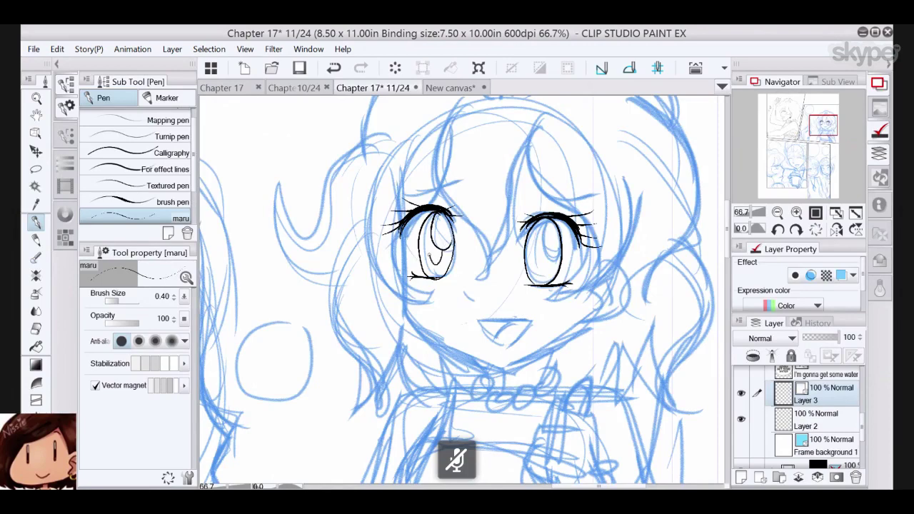
mouse_move(541, 226)
left_mouse_down()
mouse_move(561, 256)
mouse_move(535, 248)
left_mouse_up()
left_click_drag(462, 287, 471, 301)
key("ctrl+z")
left_click_drag(460, 252, 461, 278)
left_click(346, 77)
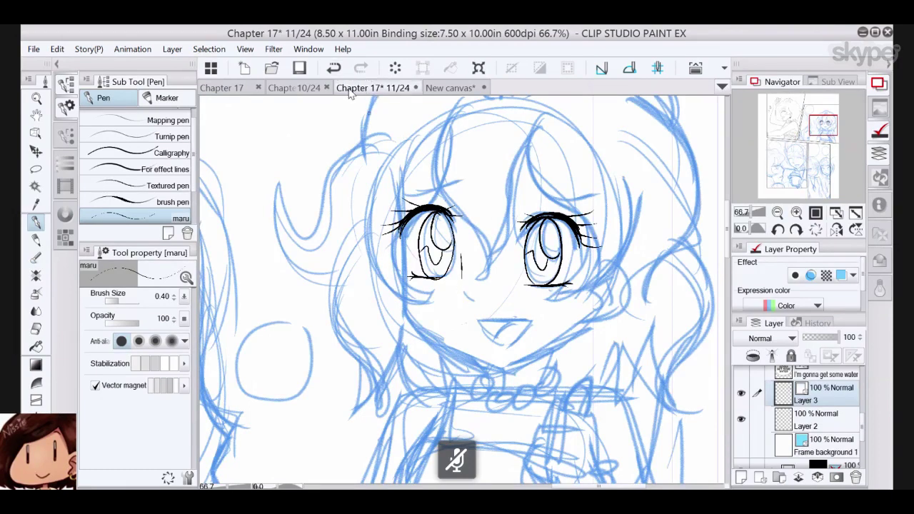
left_click(344, 75)
- Ink the small curved nose and the open smiling mouth with its tongue line
mouse_move(460, 284)
left_mouse_down()
mouse_move(509, 320)
mouse_move(532, 319)
mouse_move(486, 333)
mouse_move(495, 343)
mouse_move(532, 320)
left_mouse_up()
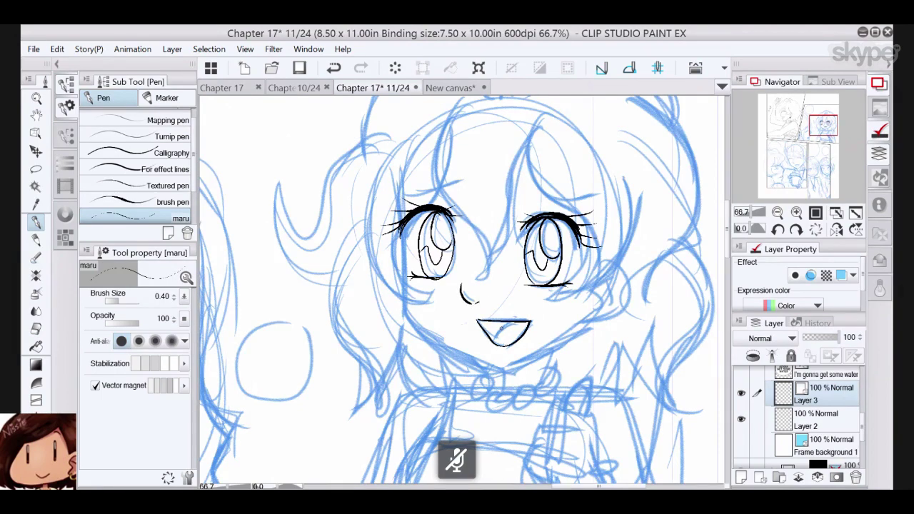
left_click_drag(490, 342, 508, 321)
- Ink the parted bangs across the forehead and the curved strands framing both sides of the face
mouse_move(459, 104)
left_mouse_down()
mouse_move(439, 188)
mouse_move(490, 270)
left_mouse_up()
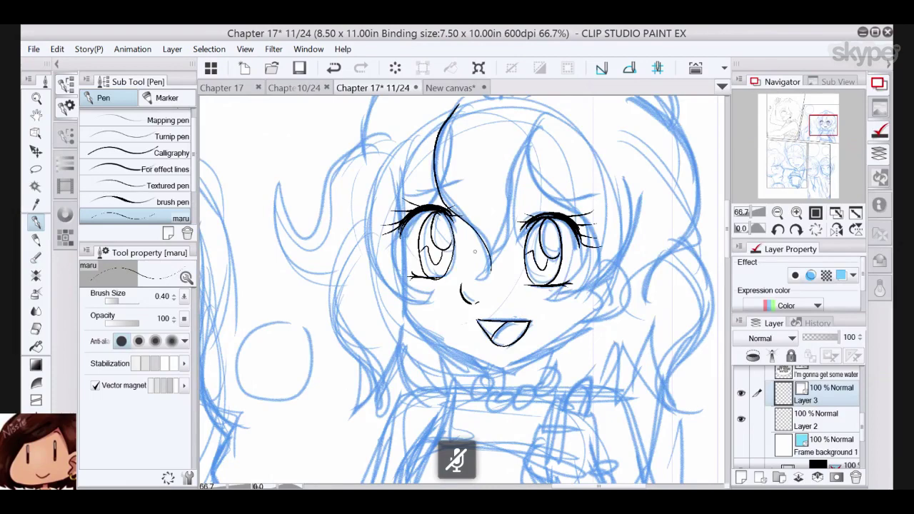
mouse_move(530, 132)
left_mouse_down()
mouse_move(509, 198)
mouse_move(512, 243)
mouse_move(492, 279)
left_mouse_up()
mouse_move(409, 130)
left_mouse_down()
mouse_move(365, 236)
mouse_move(427, 301)
left_mouse_up()
mouse_move(407, 234)
left_mouse_down()
mouse_move(399, 250)
mouse_move(416, 292)
mouse_move(432, 302)
left_mouse_up()
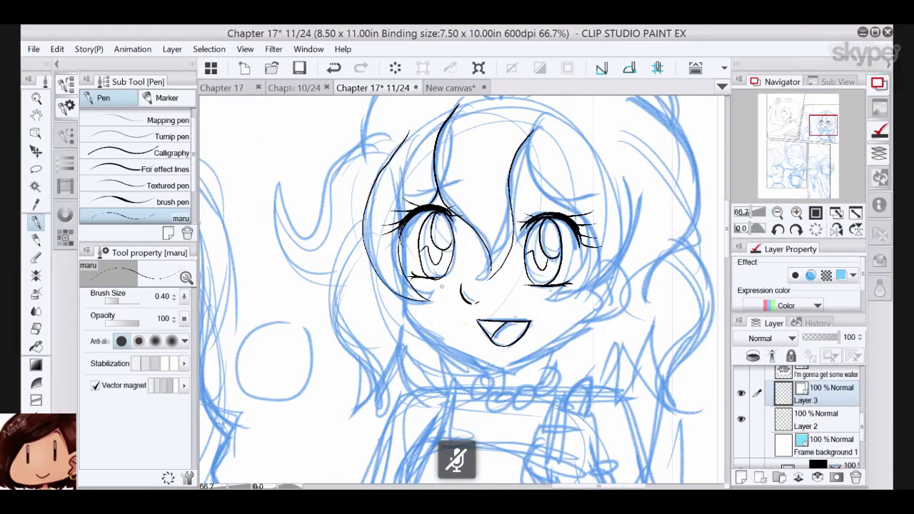
left_click_drag(531, 133, 520, 188)
mouse_move(592, 228)
left_mouse_down()
mouse_move(565, 306)
mouse_move(627, 211)
left_mouse_up()
- Ink the visible ear with its inner fold lines and a flower-shaped earring on the lobe
mouse_move(626, 265)
left_mouse_down()
mouse_move(588, 326)
mouse_move(605, 318)
mouse_move(591, 330)
mouse_move(594, 313)
mouse_move(590, 322)
left_mouse_up()
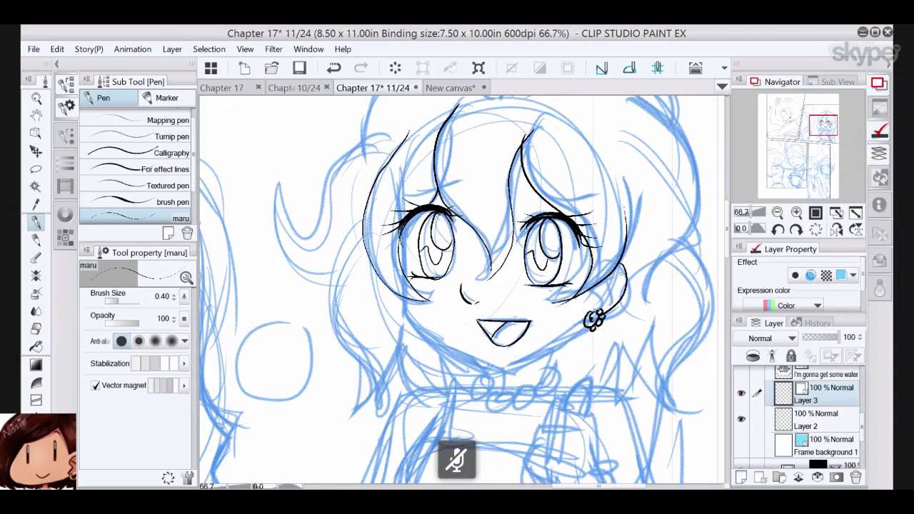
left_click_drag(605, 277, 601, 297)
left_click_drag(605, 294, 596, 302)
- Ink the jawline from both sides to the chin and a beaded necklace around the neck
mouse_move(399, 239)
left_mouse_down()
mouse_move(420, 335)
mouse_move(497, 371)
left_mouse_up()
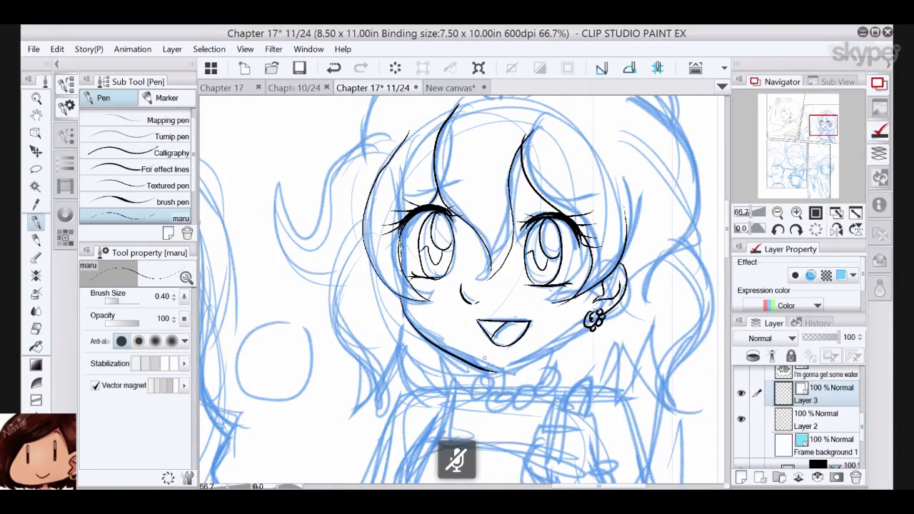
left_click_drag(587, 327, 496, 373)
left_click(334, 69)
left_click_drag(587, 328, 496, 373)
left_click_drag(555, 353, 548, 379)
mouse_move(480, 368)
left_mouse_down()
mouse_move(486, 399)
mouse_move(506, 407)
mouse_move(507, 397)
mouse_move(555, 382)
left_mouse_up()
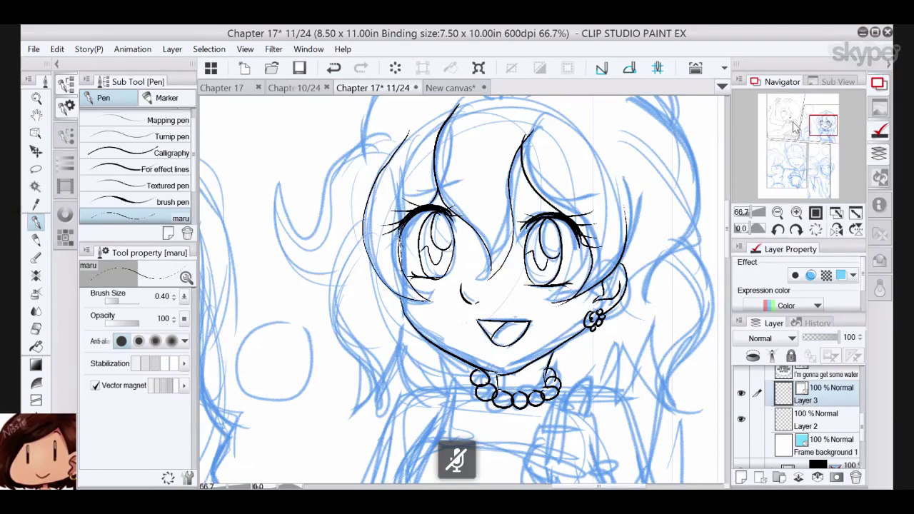
- Ink the flame-shaped tuft on top of the head, the rounded hair outline around it and the outward-curling side lock
left_click_drag(727, 233, 727, 217)
mouse_move(483, 203)
left_mouse_down()
mouse_move(505, 141)
mouse_move(507, 201)
mouse_move(530, 143)
mouse_move(534, 190)
left_mouse_up()
mouse_move(578, 143)
left_mouse_down()
mouse_move(493, 120)
mouse_move(365, 247)
mouse_move(315, 335)
left_mouse_up()
mouse_move(321, 289)
left_mouse_down()
mouse_move(308, 384)
mouse_move(335, 386)
left_mouse_up()
- Ink the wavy lock hanging beside the curled strand and the adjoining shoulder and outer arm line
scroll(727, 211, "down", 5)
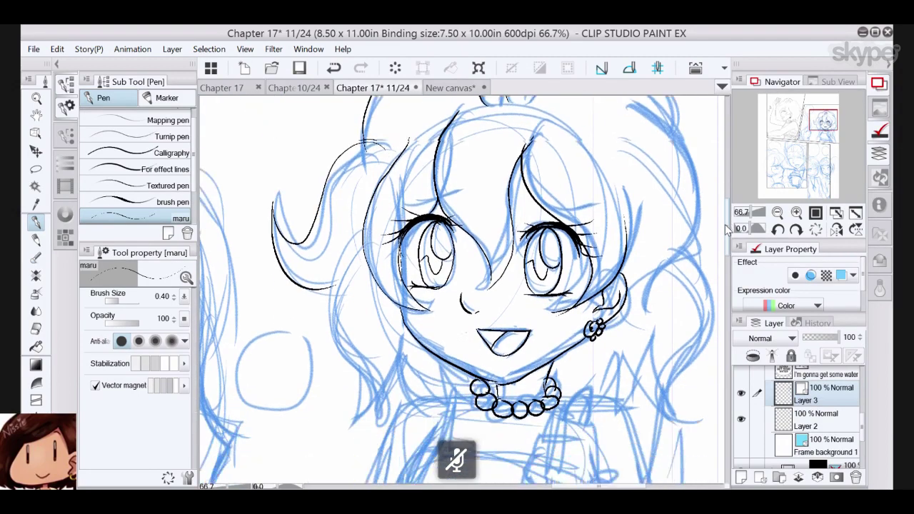
mouse_move(331, 212)
left_mouse_down()
mouse_move(368, 325)
mouse_move(370, 373)
left_mouse_up()
left_click_drag(396, 310, 370, 366)
mouse_move(402, 293)
left_mouse_down()
mouse_move(390, 333)
mouse_move(417, 350)
mouse_move(385, 382)
mouse_move(350, 468)
left_mouse_up()
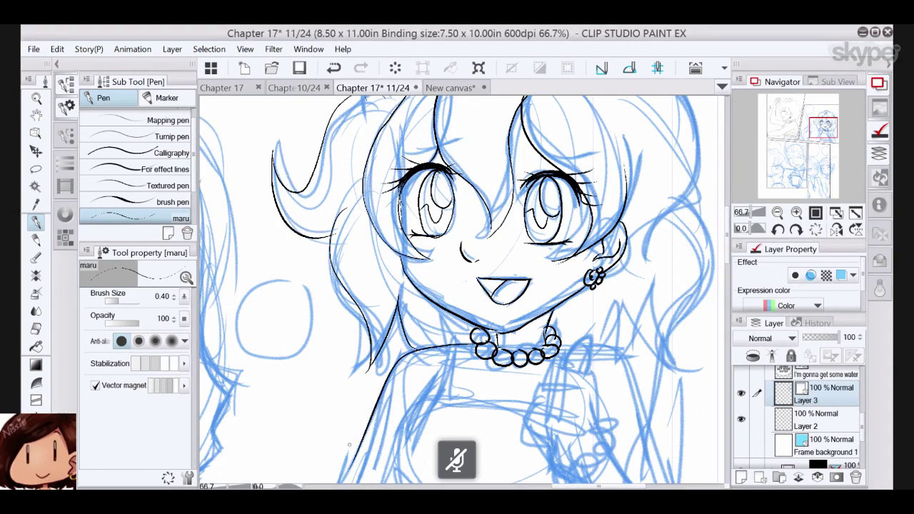
- Ink the thumbs-up hand with folded fingers, a beaded bracelet and the forearm's upper edge
left_click_drag(823, 129, 827, 137)
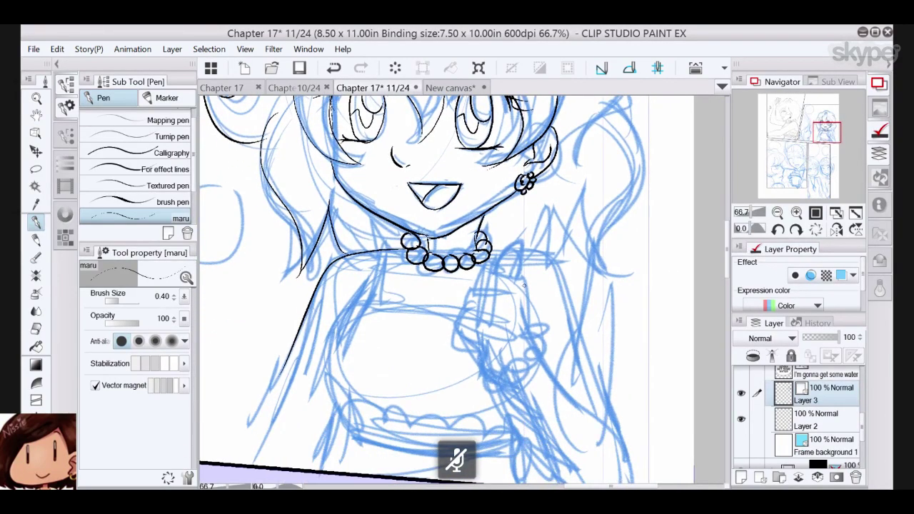
mouse_move(522, 278)
left_mouse_down()
mouse_move(481, 270)
mouse_move(463, 308)
left_mouse_up()
mouse_move(461, 309)
left_mouse_down()
mouse_move(483, 325)
mouse_move(457, 328)
left_mouse_up()
mouse_move(458, 330)
left_mouse_down()
mouse_move(464, 359)
mouse_move(509, 391)
left_mouse_up()
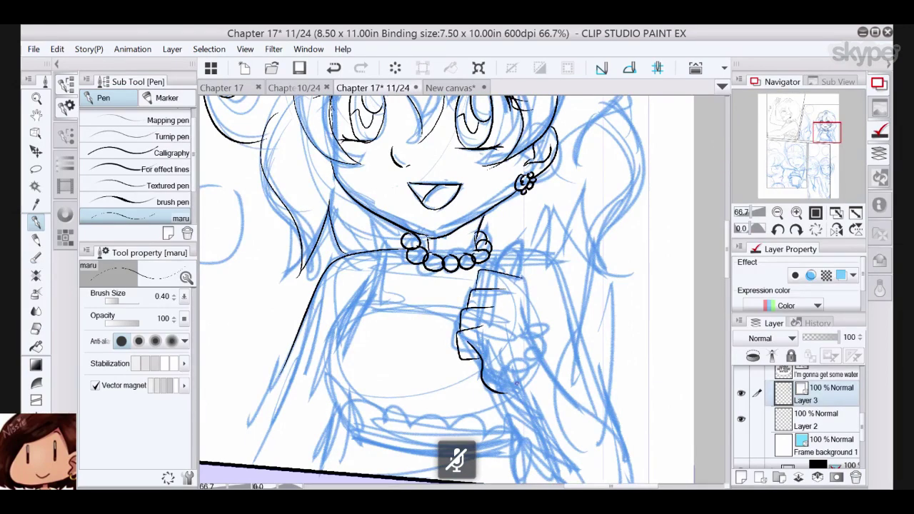
mouse_move(518, 277)
left_mouse_down()
mouse_move(529, 287)
mouse_move(530, 355)
left_mouse_up()
mouse_move(500, 274)
left_mouse_down()
mouse_move(524, 251)
mouse_move(519, 278)
left_mouse_up()
mouse_move(497, 393)
left_mouse_down()
mouse_move(523, 397)
mouse_move(535, 362)
mouse_move(548, 353)
mouse_move(537, 347)
mouse_move(531, 355)
mouse_move(611, 438)
left_mouse_up()
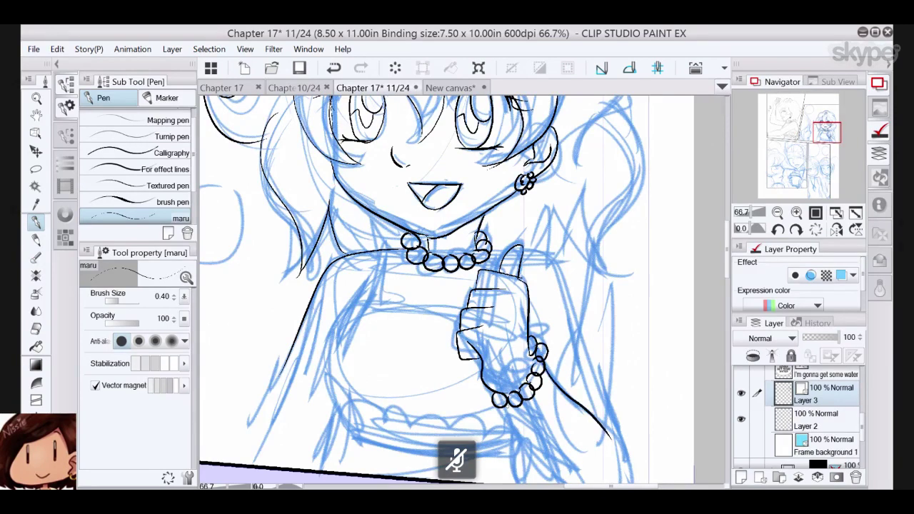
- Ink the remaining outlines of both arms and the torso's side down to the panel border
left_click_drag(509, 407, 553, 483)
mouse_move(521, 250)
left_mouse_down()
mouse_move(573, 297)
mouse_move(616, 439)
mouse_move(616, 483)
left_mouse_up()
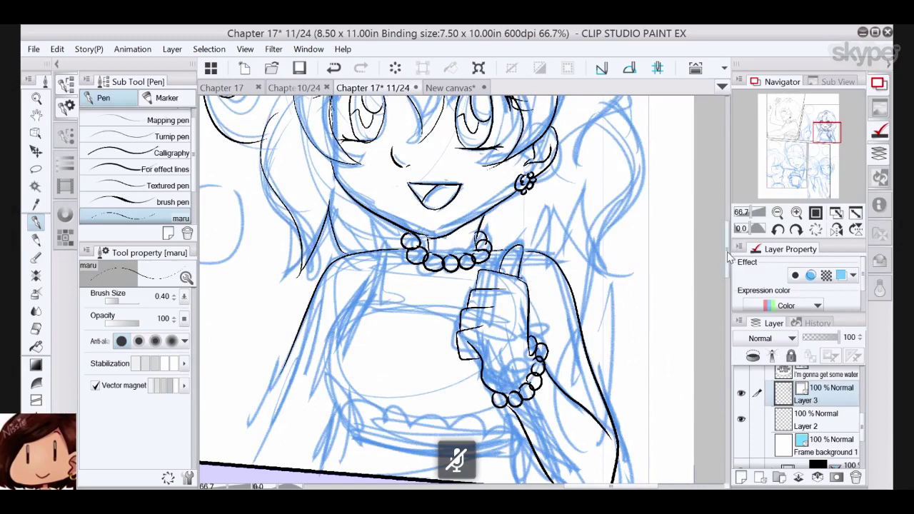
left_click_drag(728, 250, 729, 266)
mouse_move(382, 227)
left_mouse_down()
mouse_move(333, 325)
mouse_move(350, 434)
left_mouse_up()
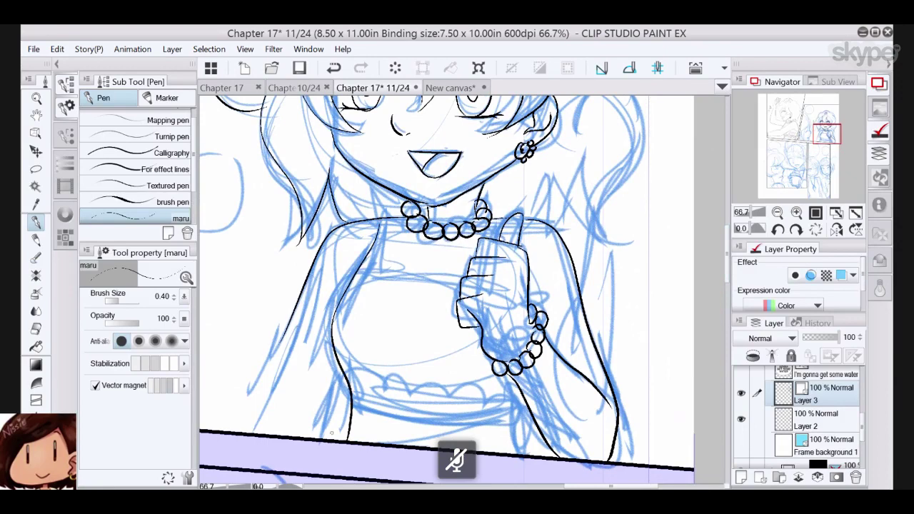
left_click_drag(339, 365, 309, 438)
left_click_drag(286, 331, 237, 433)
- Ink the top's curved neckline, its shoulder strap and the waist edge beneath the raised hand
mouse_move(461, 285)
left_mouse_down()
mouse_move(417, 277)
mouse_move(347, 283)
mouse_move(459, 285)
left_mouse_up()
left_click_drag(386, 220, 359, 278)
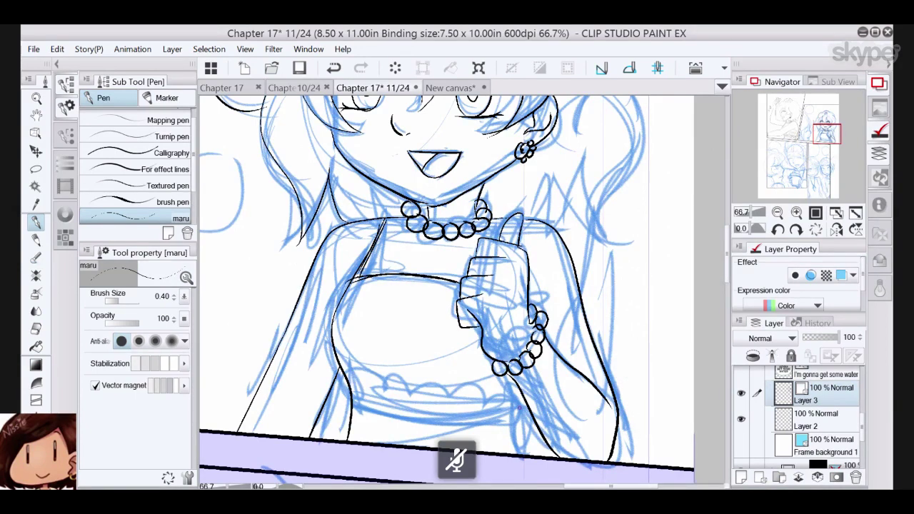
left_click_drag(522, 394, 527, 450)
- Ink the scalloped trim below the bust and fill its scallops with small dots
mouse_move(520, 403)
left_mouse_down()
mouse_move(350, 392)
mouse_move(382, 393)
mouse_move(406, 374)
mouse_move(421, 397)
mouse_move(521, 392)
left_mouse_up()
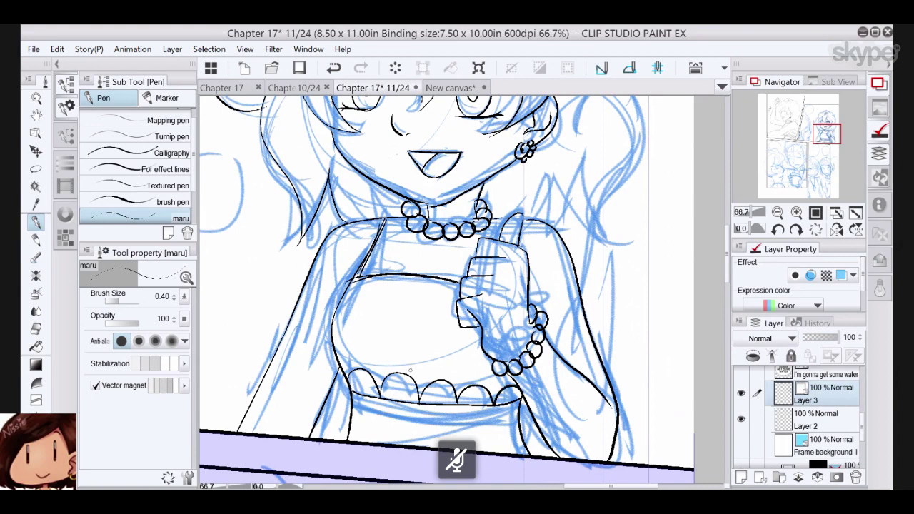
left_click_drag(359, 378, 356, 386)
left_click(403, 393)
left_click(440, 390)
left_click(446, 398)
- Ink curved band and fold lines across the waist beneath the scalloped trim
mouse_move(516, 405)
left_mouse_down()
mouse_move(459, 415)
mouse_move(353, 400)
left_mouse_up()
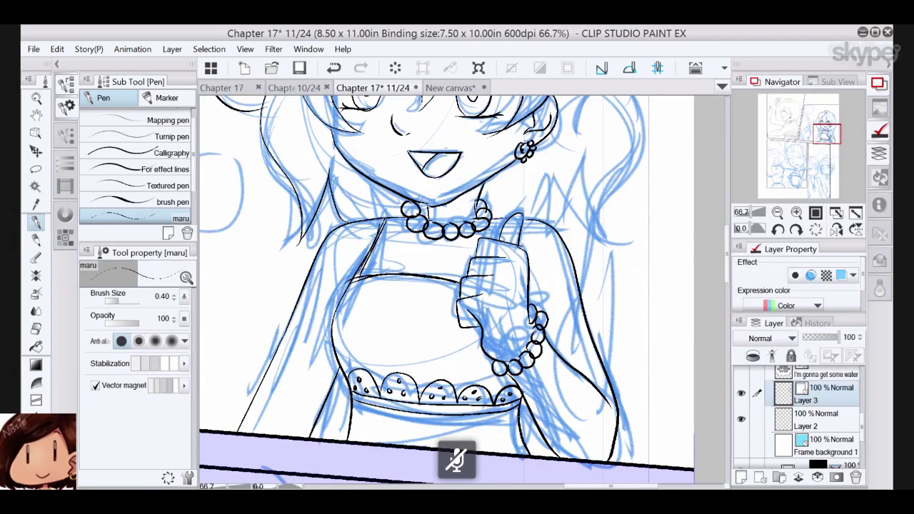
left_click_drag(520, 412, 353, 411)
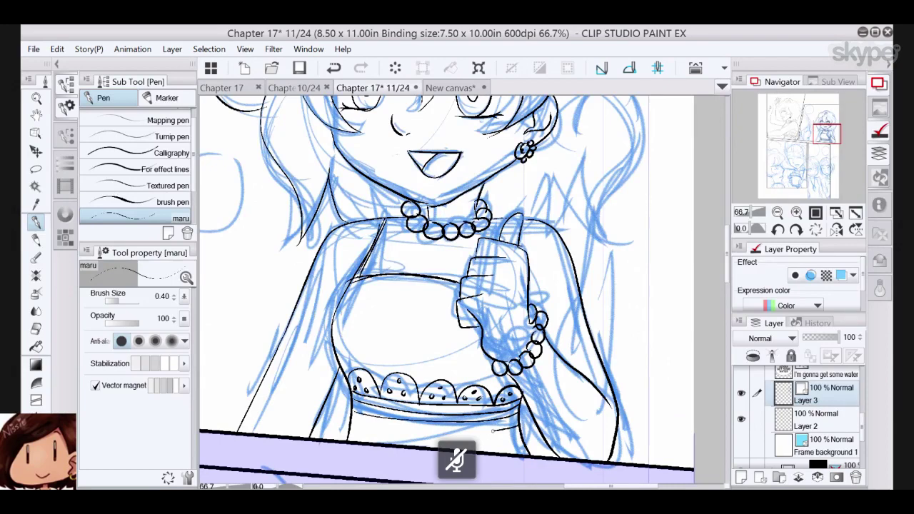
left_click_drag(493, 431, 348, 422)
mouse_move(526, 437)
left_mouse_down()
mouse_move(445, 443)
mouse_move(356, 429)
left_mouse_up()
- Ink thin vertical gather lines across the bust fabric, ending beside the raised hand
mouse_move(370, 287)
left_mouse_down()
mouse_move(359, 349)
mouse_move(370, 350)
left_mouse_up()
left_click_drag(394, 294, 384, 344)
left_click_drag(413, 293, 402, 354)
left_click_drag(430, 299, 437, 354)
mouse_move(456, 324)
left_mouse_down()
mouse_move(452, 349)
mouse_move(468, 378)
left_mouse_up()
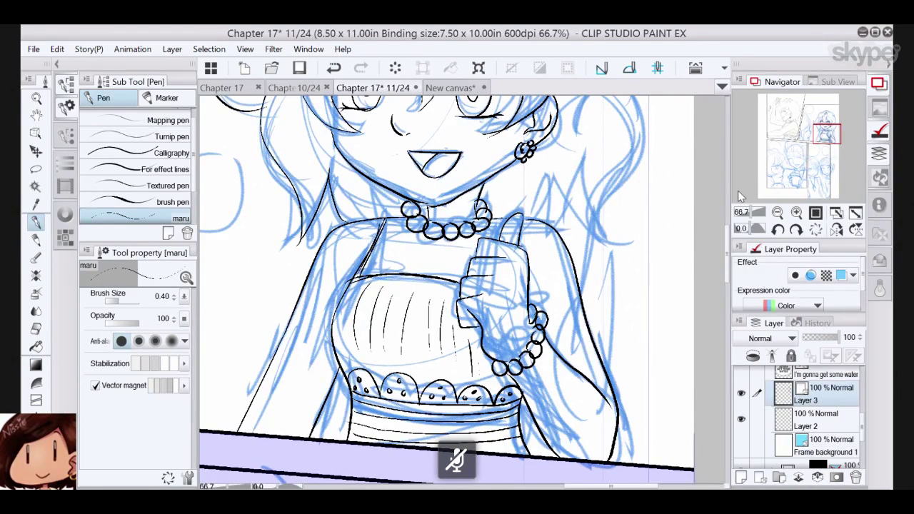
left_click_drag(729, 253, 726, 215)
mouse_move(497, 135)
left_mouse_down()
mouse_move(554, 138)
mouse_move(601, 222)
left_mouse_up()
left_click(334, 68)
left_click_drag(495, 137, 611, 233)
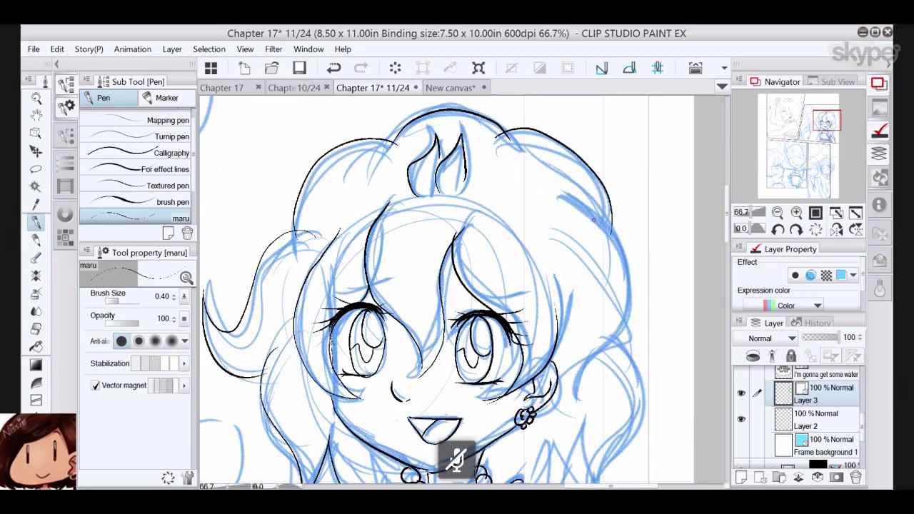
left_click(334, 69)
- Ink the outer hair contour on the earring side from the head's top down to the lock's tip at the shoulder
mouse_move(495, 139)
left_mouse_down()
mouse_move(556, 147)
mouse_move(610, 228)
mouse_move(603, 220)
mouse_move(580, 394)
left_mouse_up()
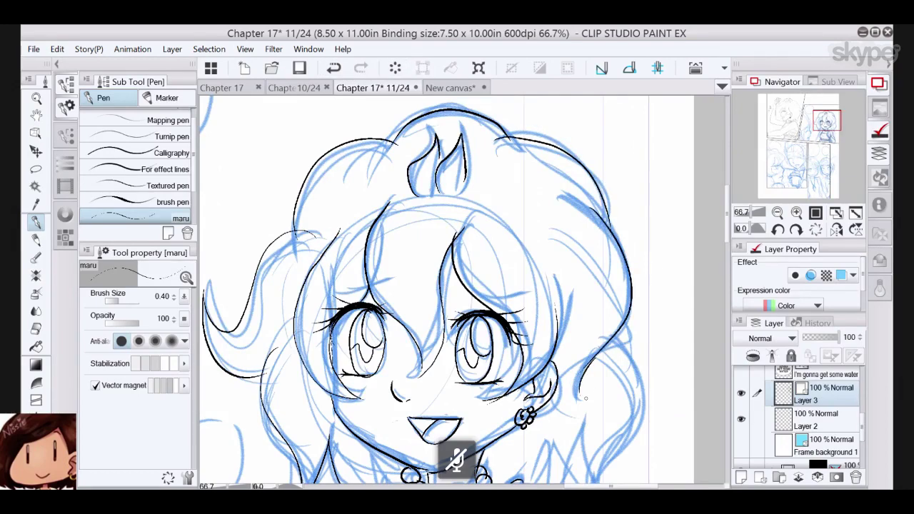
scroll(715, 228, "down", 5)
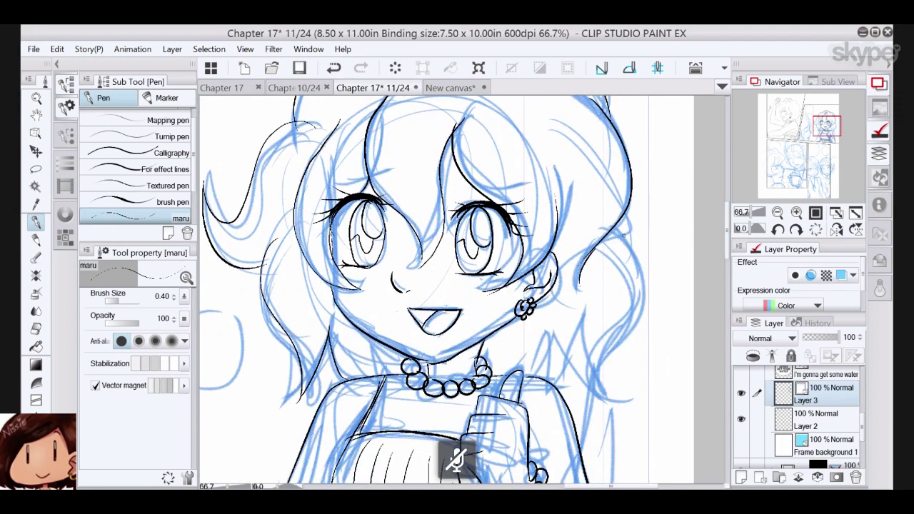
left_click_drag(619, 229, 597, 407)
mouse_move(562, 337)
left_mouse_down()
mouse_move(601, 412)
mouse_move(559, 394)
left_mouse_up()
- Ink pointed hair tips on both sides of the neck and both slanted eyebrows
left_click_drag(499, 378, 515, 347)
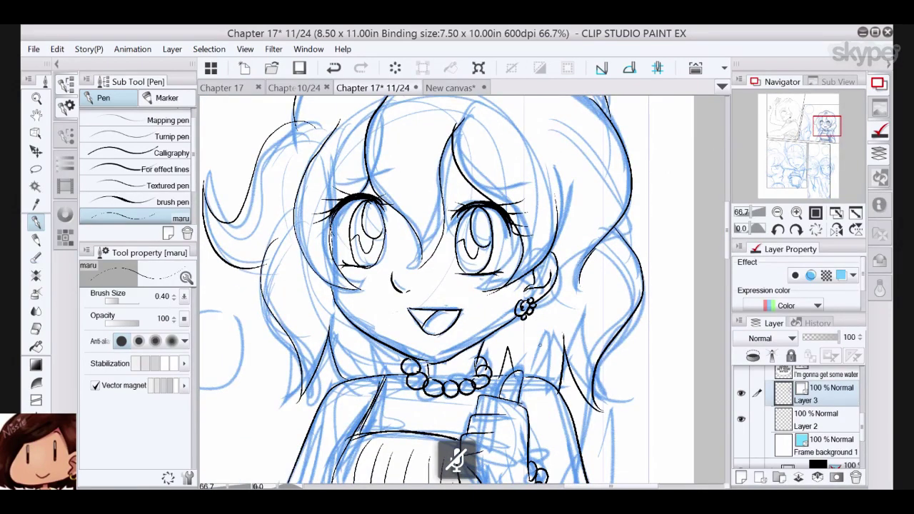
mouse_move(530, 379)
left_mouse_down()
mouse_move(537, 343)
mouse_move(550, 384)
left_mouse_up()
left_click_drag(359, 383, 396, 358)
left_click_drag(454, 171, 526, 185)
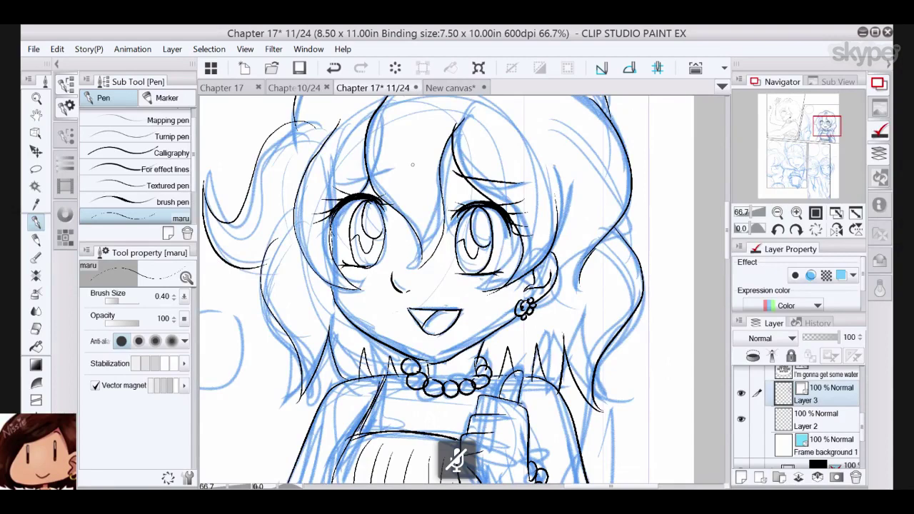
left_click_drag(392, 170, 356, 184)
- Ink the second character's profile from forehead over nose and open mouth to the chin at the panel border
mouse_move(814, 127)
left_mouse_down()
mouse_move(806, 133)
mouse_move(815, 130)
left_mouse_up()
mouse_move(363, 237)
left_mouse_down()
mouse_move(393, 345)
mouse_move(377, 383)
left_mouse_up()
left_click_drag(728, 253, 729, 268)
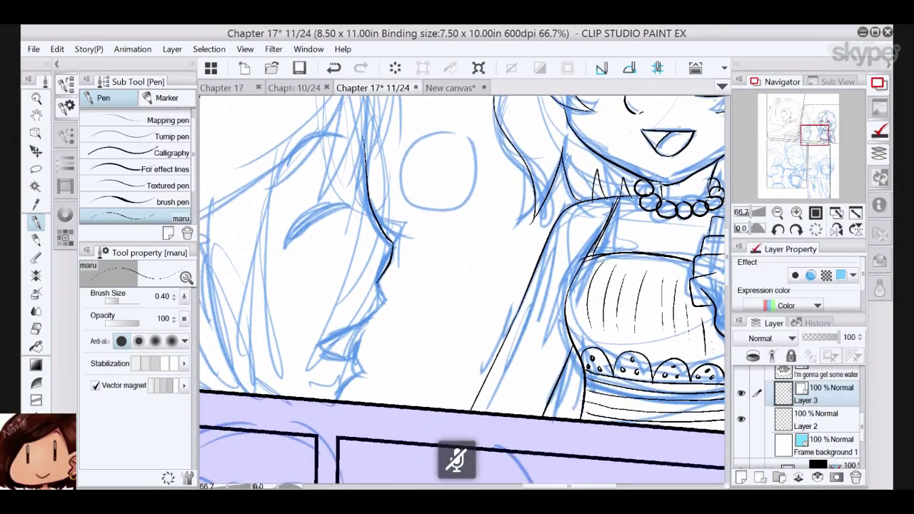
mouse_move(378, 284)
left_mouse_down()
mouse_move(362, 321)
mouse_move(321, 341)
mouse_move(350, 359)
left_mouse_up()
left_click_drag(367, 320, 342, 403)
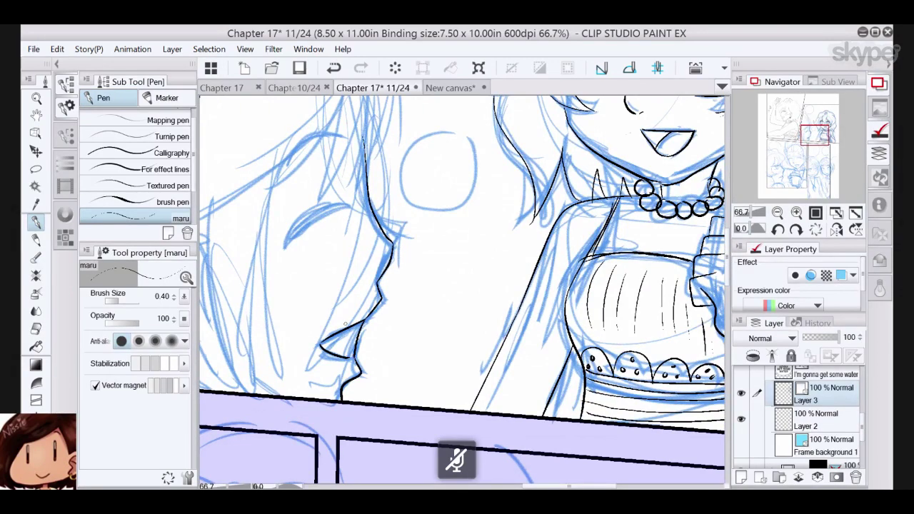
mouse_move(356, 325)
left_mouse_down()
mouse_move(330, 340)
mouse_move(353, 355)
left_mouse_up()
- Ink the profile character's closed eye with thick lash strokes and the arched eyebrow above it
left_click_drag(347, 203, 284, 240)
left_click_drag(348, 200, 297, 218)
mouse_move(361, 205)
left_mouse_down()
mouse_move(273, 235)
mouse_move(279, 247)
left_mouse_up()
left_click_drag(344, 135, 274, 184)
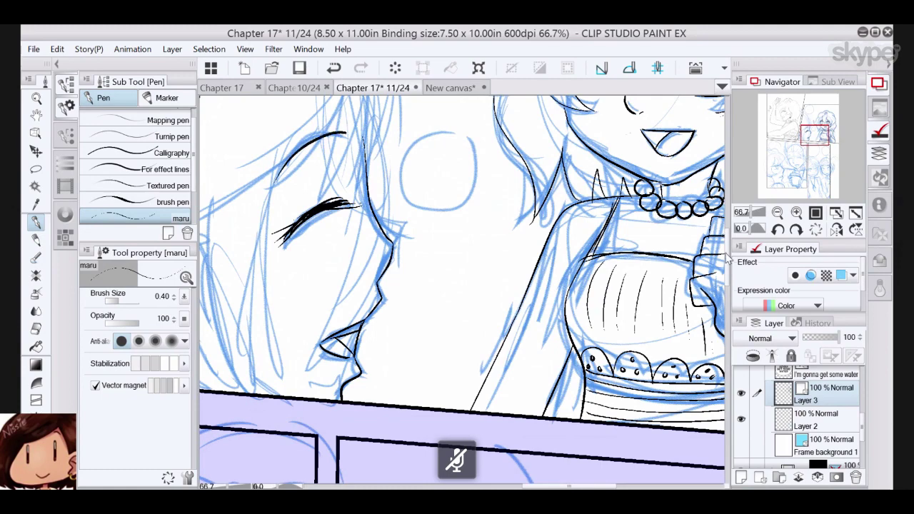
left_click_drag(728, 257, 728, 239)
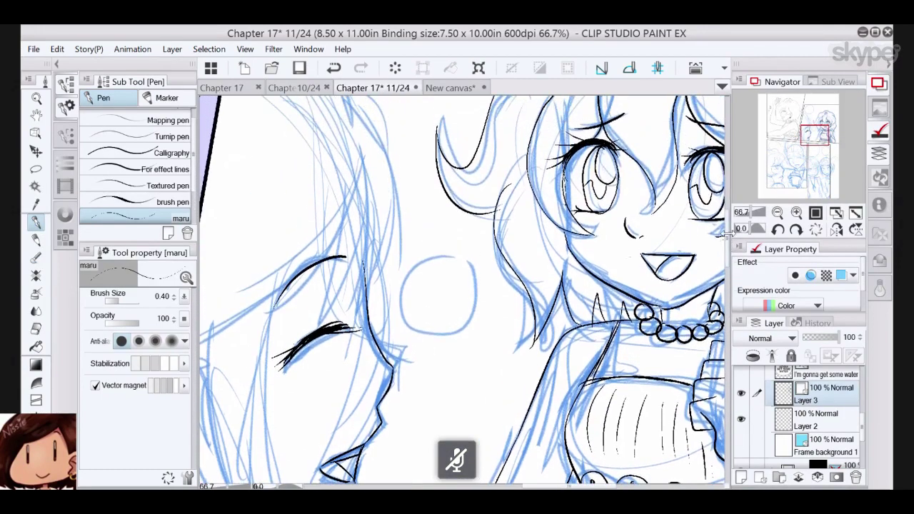
- Ink the profile character's bang strands falling over the brow and forehead, plus the long strand sweeping back toward the ear
left_click_drag(367, 122, 368, 296)
mouse_move(363, 153)
left_mouse_down()
mouse_move(362, 311)
mouse_move(324, 320)
left_mouse_up()
mouse_move(341, 170)
left_mouse_down()
mouse_move(325, 318)
mouse_move(341, 205)
mouse_move(201, 361)
left_mouse_up()
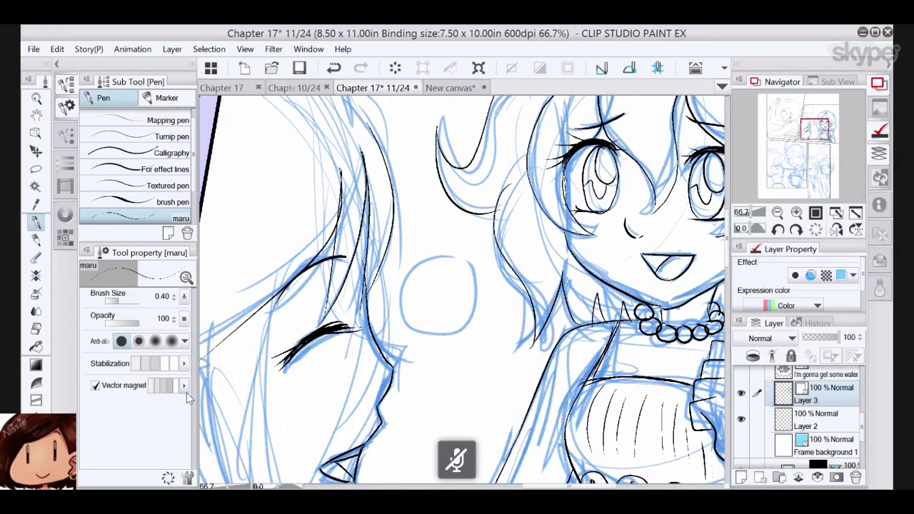
- Ink the profile character's long side lock behind the closed eye and the curved hair line from the ear to the panel's lower border
left_click_drag(810, 132, 798, 134)
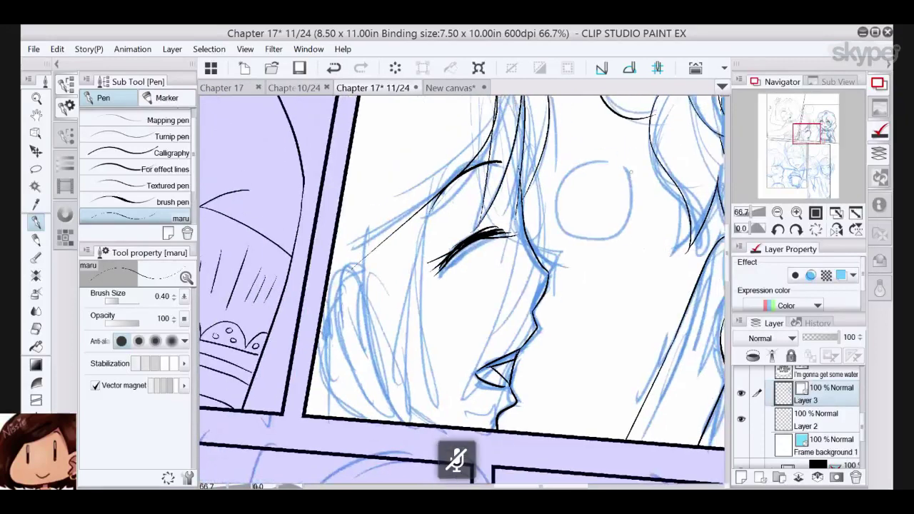
left_click_drag(420, 201, 434, 423)
left_click_drag(353, 263, 411, 420)
mouse_move(349, 290)
left_mouse_down()
mouse_move(326, 300)
mouse_move(358, 418)
left_mouse_up()
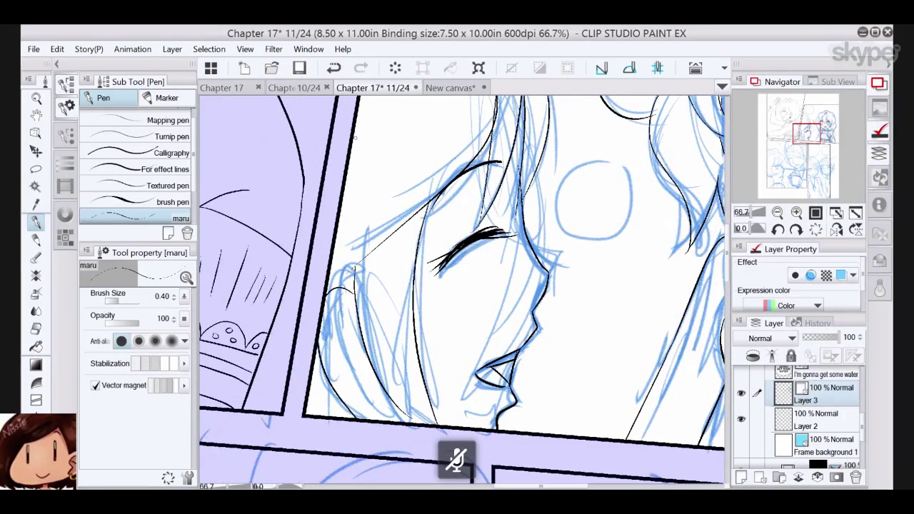
left_click(334, 69)
mouse_move(355, 280)
left_mouse_down()
mouse_move(340, 335)
mouse_move(373, 396)
left_mouse_up()
mouse_move(336, 306)
left_mouse_down()
mouse_move(319, 400)
mouse_move(346, 419)
left_mouse_up()
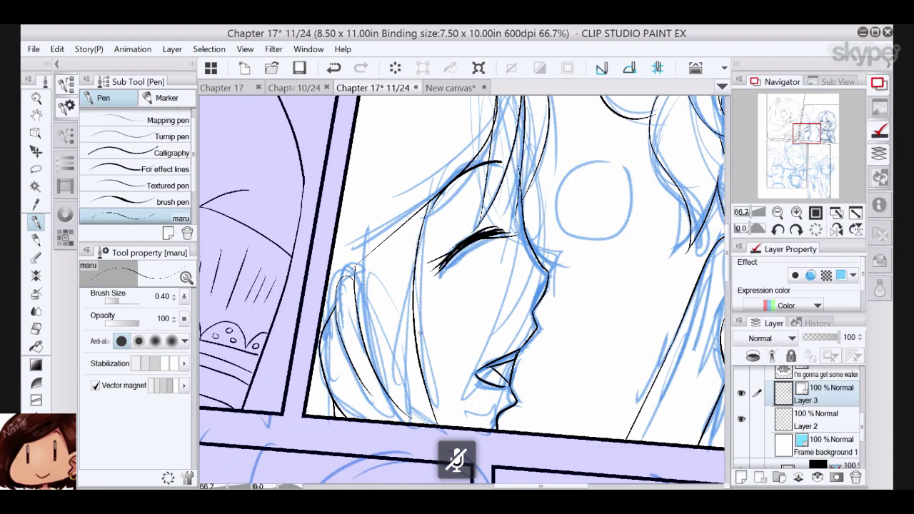
left_click(335, 70)
left_click(334, 70)
left_click(335, 70)
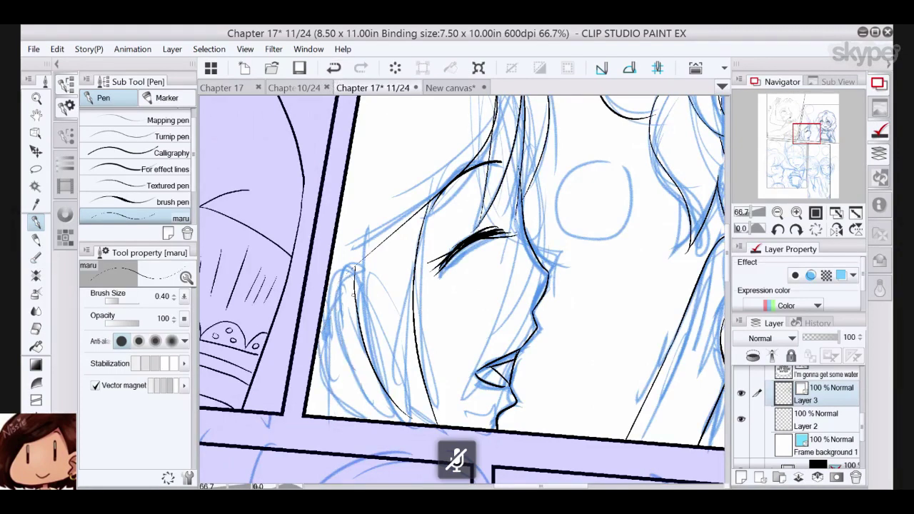
- Ink the profile character's ear rim and the line running from beneath it to the lower panel border
mouse_move(353, 289)
left_mouse_down()
mouse_move(334, 304)
mouse_move(349, 368)
mouse_move(379, 413)
left_mouse_up()
left_click_drag(343, 345, 332, 419)
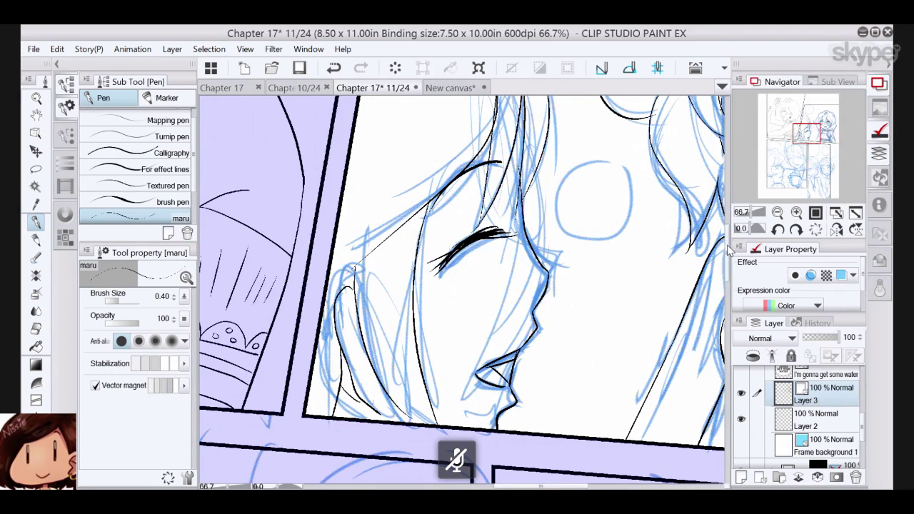
- Ink the outer contour of the profile character's head from the panel's slanted border down to the bangs
left_click_drag(727, 248, 727, 227)
left_click_drag(728, 216, 727, 204)
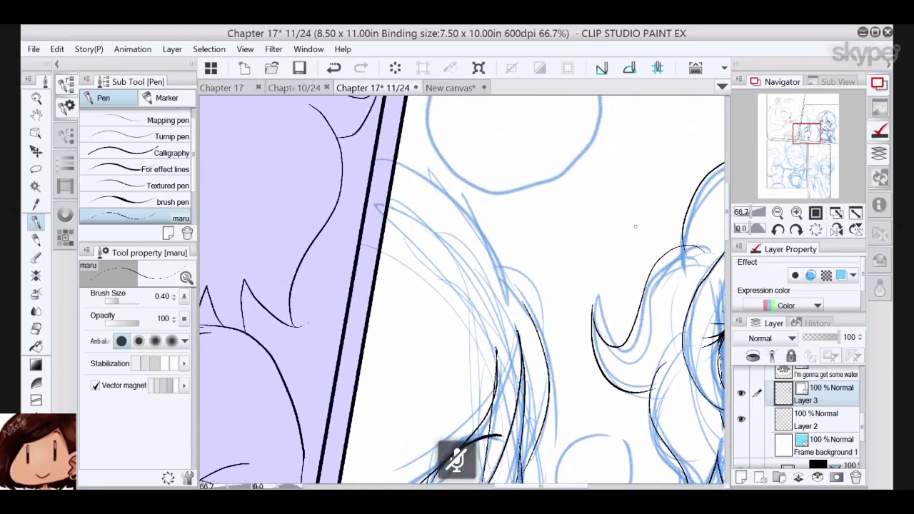
mouse_move(529, 312)
left_mouse_down()
mouse_move(506, 287)
mouse_move(500, 253)
mouse_move(397, 165)
left_mouse_up()
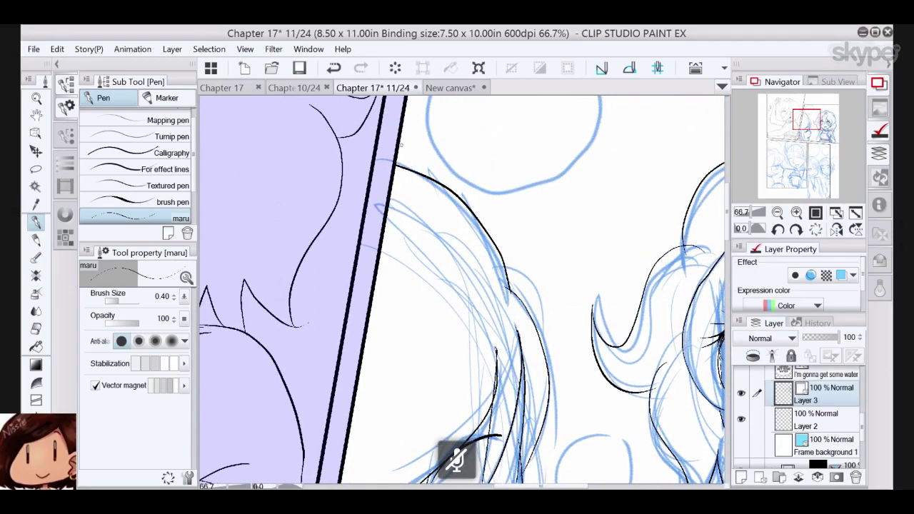
- Ink the fold inside the profile character's ear and the ear's lower edge curving down to the hair line
scroll(724, 236, "down", 4)
left_click_drag(726, 251, 726, 290)
mouse_move(352, 204)
left_mouse_down()
mouse_move(347, 227)
mouse_move(363, 269)
left_mouse_up()
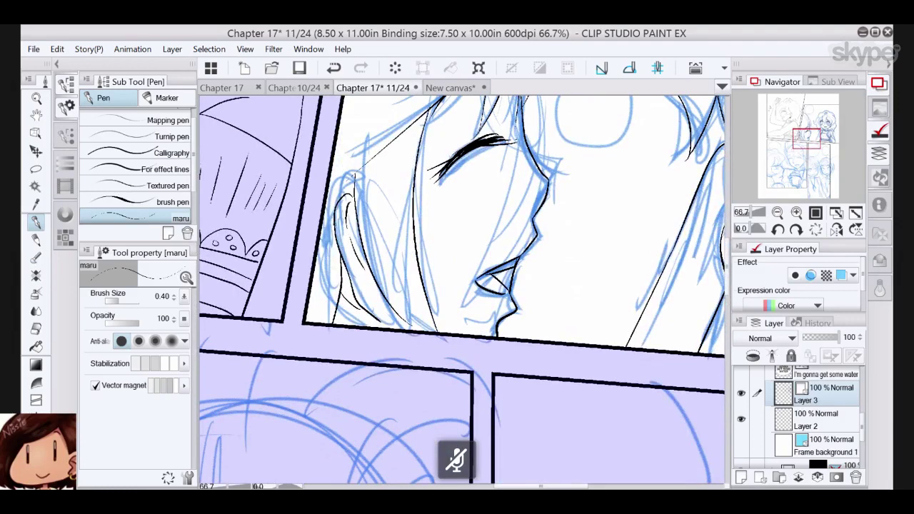
mouse_move(336, 233)
left_mouse_down()
mouse_move(373, 297)
mouse_move(391, 309)
left_mouse_up()
- Erase the stray lines below the profile character's ear with the vector eraser, reinforce the ear's outer edge and ink a short neck line
key("e")
left_click(355, 293)
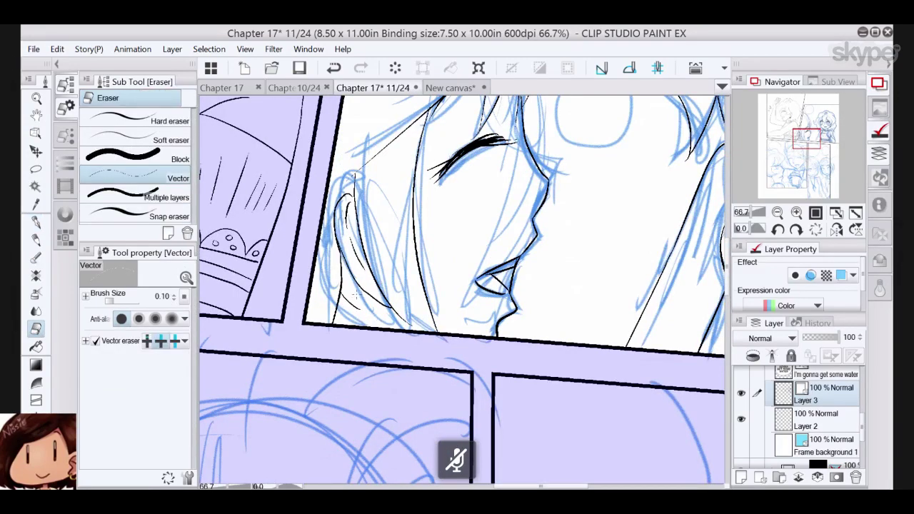
left_click_drag(347, 302, 355, 297)
key("p")
left_click_drag(332, 221, 342, 253)
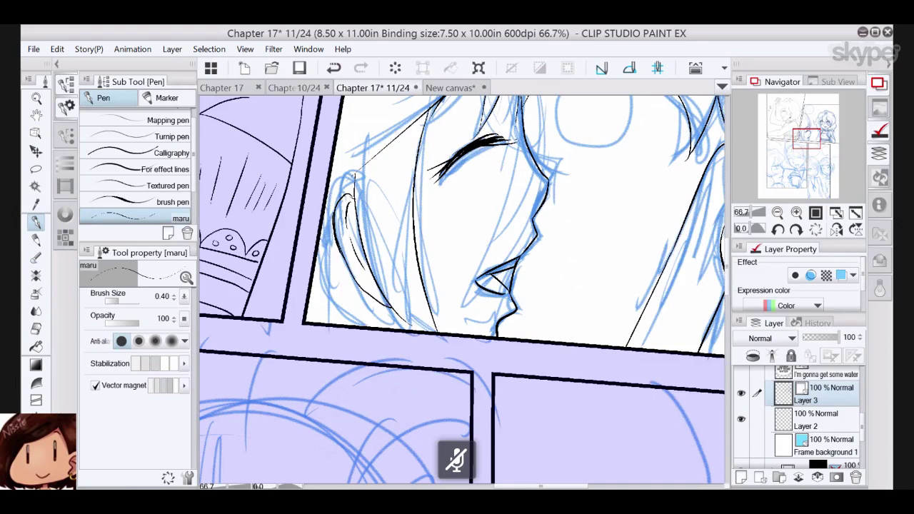
left_click_drag(379, 305, 388, 327)
mouse_move(614, 191)
left_mouse_down()
mouse_move(623, 224)
mouse_move(613, 247)
left_mouse_up()
mouse_move(604, 193)
left_mouse_down()
mouse_move(615, 242)
mouse_move(594, 280)
mouse_move(624, 268)
mouse_move(602, 309)
left_mouse_up()
left_click(334, 67)
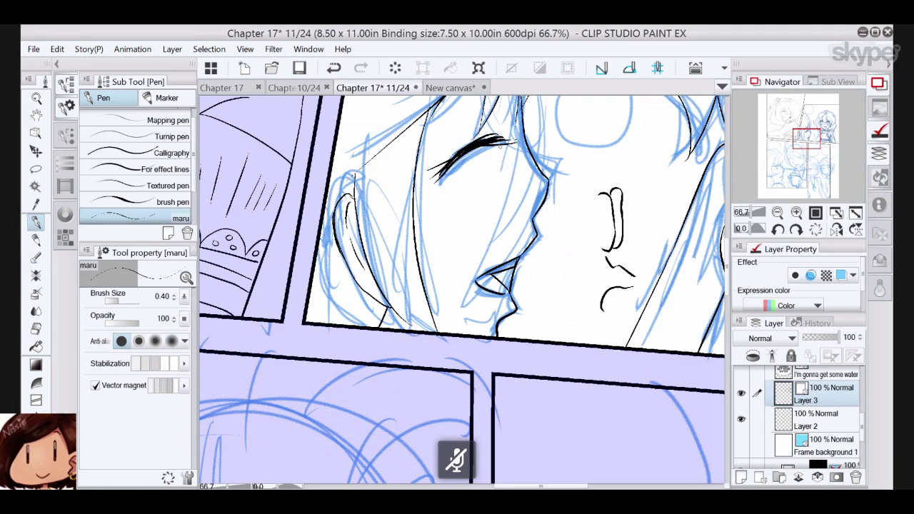
left_click(35, 169)
mouse_move(613, 173)
left_mouse_down()
mouse_move(566, 249)
mouse_move(647, 181)
left_mouse_up()
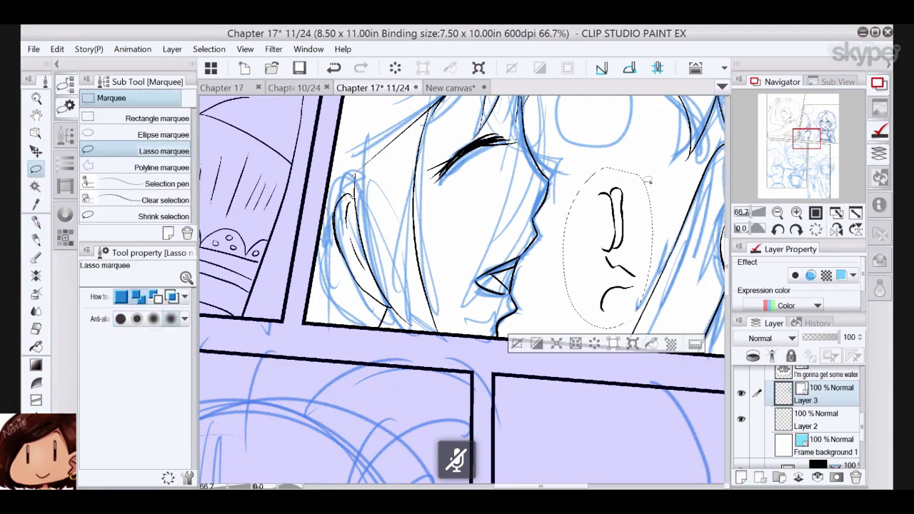
left_click(591, 344)
left_click(516, 343)
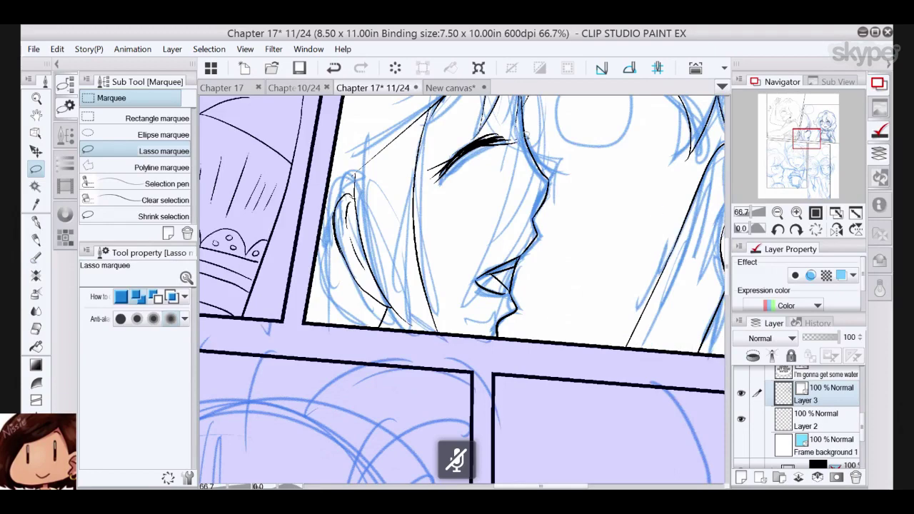
- Ink a small nostril mark on the profile character and erase the line overshoot at the nose tip
left_click(35, 223)
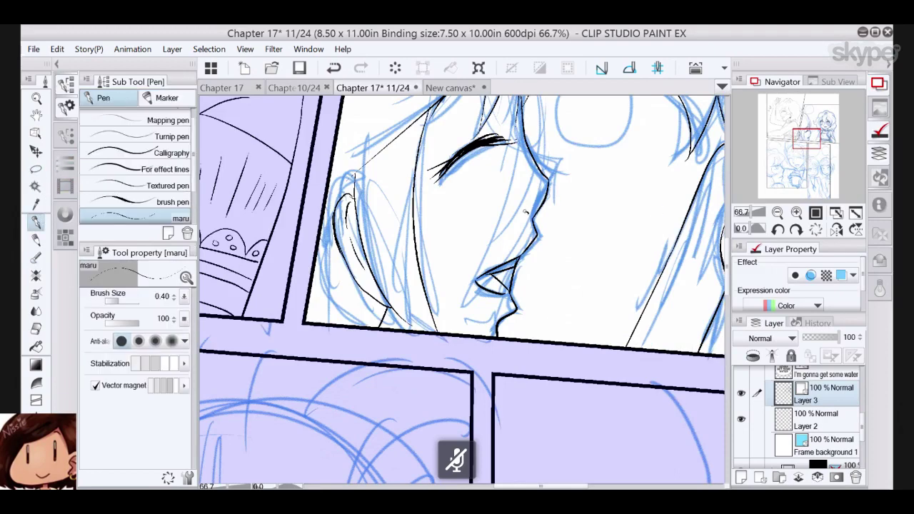
left_click(806, 138)
left_click_drag(806, 138, 811, 135)
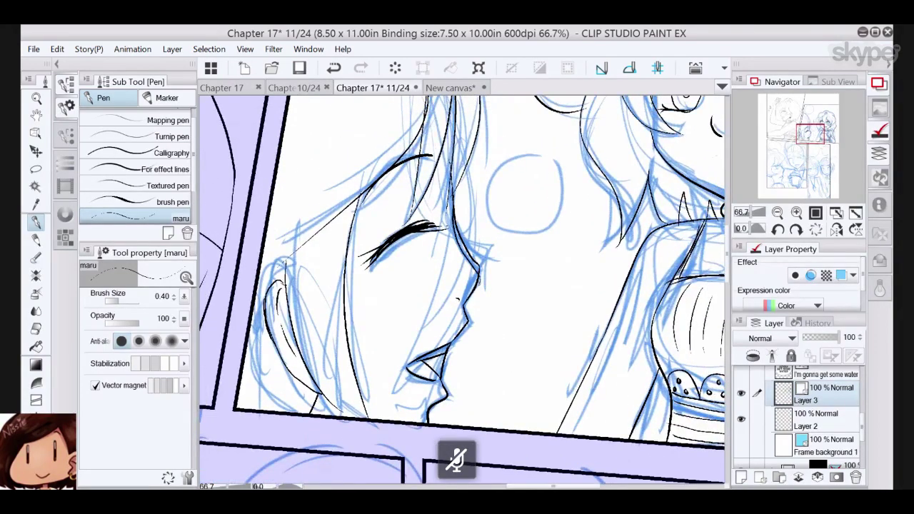
key("e")
mouse_move(482, 287)
left_mouse_down()
mouse_move(474, 290)
mouse_move(483, 271)
left_mouse_up()
key("p")
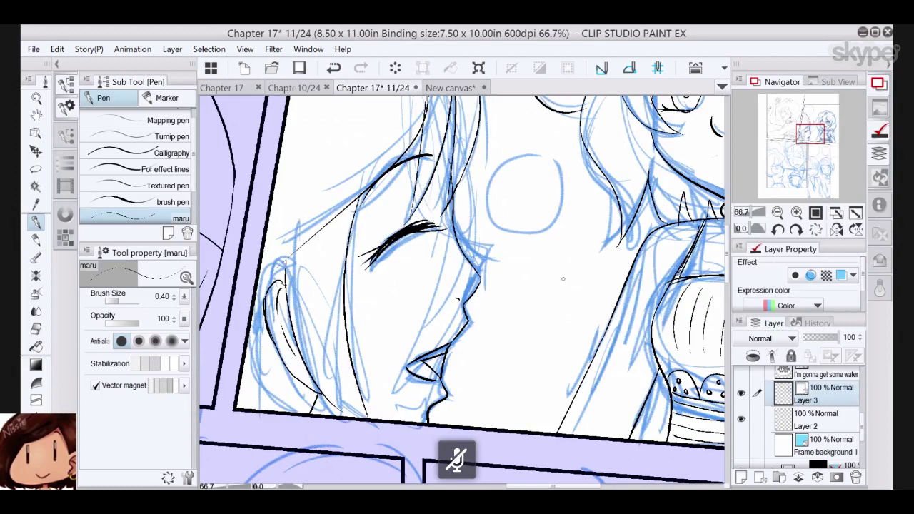
mouse_move(563, 279)
left_mouse_down()
mouse_move(566, 310)
mouse_move(522, 321)
mouse_move(519, 289)
mouse_move(554, 293)
mouse_move(528, 307)
left_mouse_up()
mouse_move(521, 311)
left_mouse_down()
mouse_move(567, 301)
mouse_move(568, 308)
left_mouse_up()
mouse_move(539, 306)
left_mouse_down()
mouse_move(550, 308)
mouse_move(539, 293)
mouse_move(558, 306)
mouse_move(563, 282)
left_mouse_up()
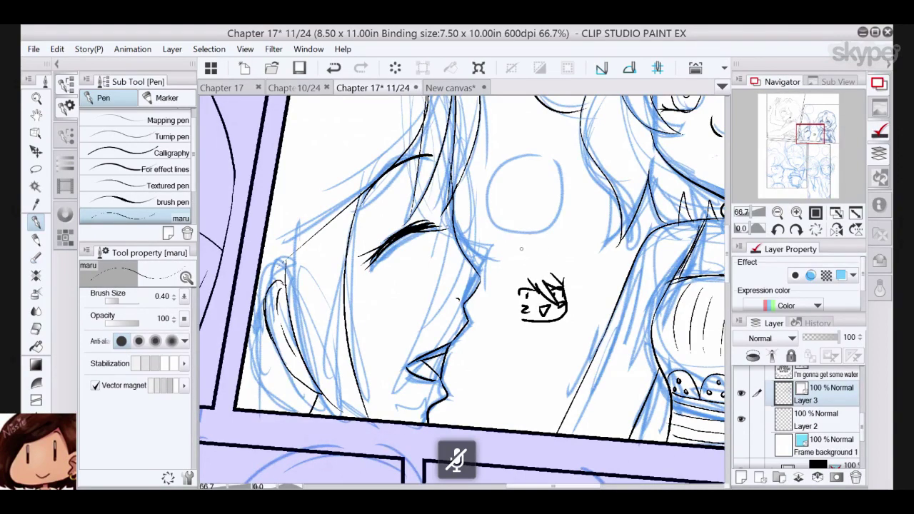
mouse_move(522, 253)
left_mouse_down()
mouse_move(538, 238)
mouse_move(589, 257)
mouse_move(608, 295)
mouse_move(494, 268)
mouse_move(477, 309)
mouse_move(492, 334)
mouse_move(519, 321)
left_mouse_up()
left_click_drag(512, 295, 518, 315)
mouse_move(498, 262)
left_mouse_down()
mouse_move(484, 246)
mouse_move(509, 229)
left_mouse_up()
left_click(334, 67)
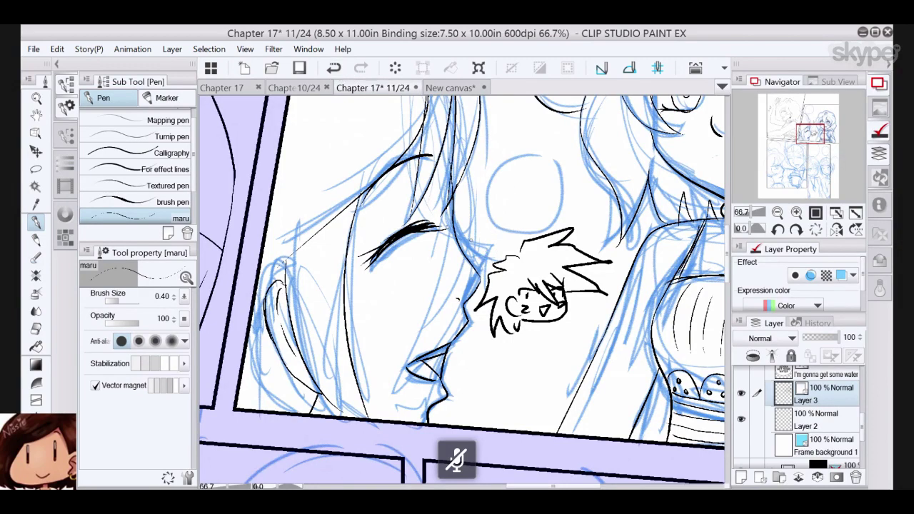
mouse_move(483, 263)
left_mouse_down()
mouse_move(475, 241)
mouse_move(523, 218)
mouse_move(540, 235)
mouse_move(491, 242)
mouse_move(508, 219)
mouse_move(503, 255)
mouse_move(478, 232)
mouse_move(515, 289)
left_mouse_up()
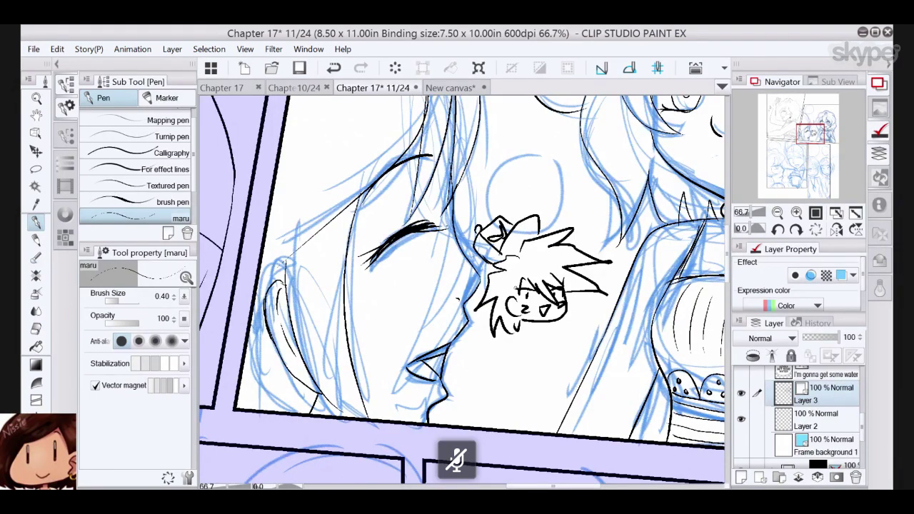
mouse_move(516, 325)
left_mouse_down()
mouse_move(548, 342)
mouse_move(576, 320)
mouse_move(571, 326)
mouse_move(569, 310)
mouse_move(586, 326)
left_mouse_up()
left_click_drag(504, 334, 465, 382)
mouse_move(519, 336)
left_mouse_down()
mouse_move(556, 343)
mouse_move(526, 383)
mouse_move(477, 370)
mouse_move(536, 314)
mouse_move(535, 333)
mouse_move(583, 360)
mouse_move(548, 371)
mouse_move(550, 396)
left_mouse_up()
mouse_move(500, 380)
left_mouse_down()
mouse_move(497, 411)
mouse_move(527, 416)
left_mouse_up()
left_click_drag(527, 416, 510, 428)
mouse_move(507, 388)
left_mouse_down()
mouse_move(483, 427)
mouse_move(538, 400)
mouse_move(547, 432)
left_mouse_up()
mouse_move(556, 389)
left_mouse_down()
mouse_move(544, 410)
mouse_move(553, 426)
mouse_move(547, 409)
left_mouse_up()
left_click_drag(523, 379, 539, 375)
mouse_move(523, 370)
left_mouse_down()
mouse_move(538, 365)
mouse_move(534, 356)
left_mouse_up()
mouse_move(521, 357)
left_mouse_down()
mouse_move(532, 353)
mouse_move(524, 348)
left_mouse_up()
mouse_move(526, 330)
left_mouse_down()
mouse_move(512, 363)
mouse_move(491, 361)
mouse_move(464, 377)
mouse_move(500, 395)
left_mouse_up()
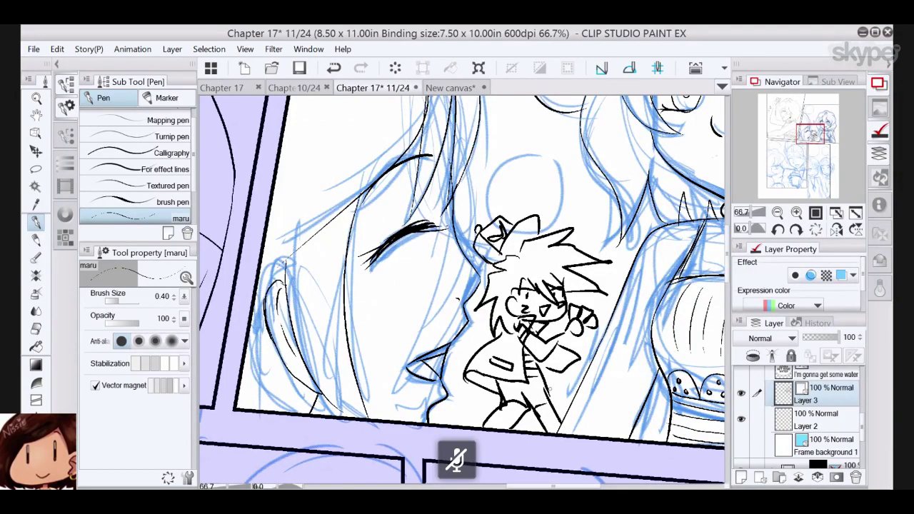
left_click(778, 213)
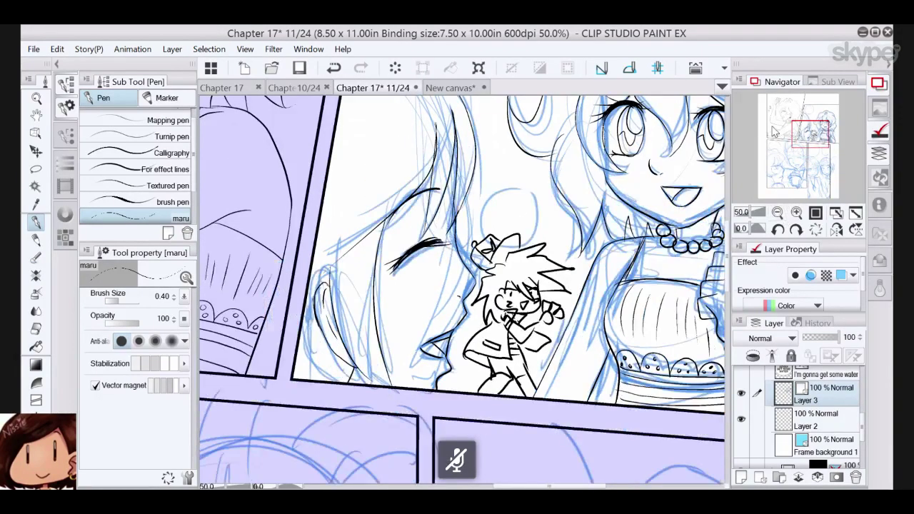
left_click(36, 168)
mouse_move(521, 212)
left_mouse_down()
mouse_move(494, 212)
mouse_move(468, 256)
mouse_move(481, 280)
mouse_move(471, 306)
mouse_move(523, 442)
mouse_move(540, 414)
left_mouse_up()
left_click(330, 67)
left_click(335, 68)
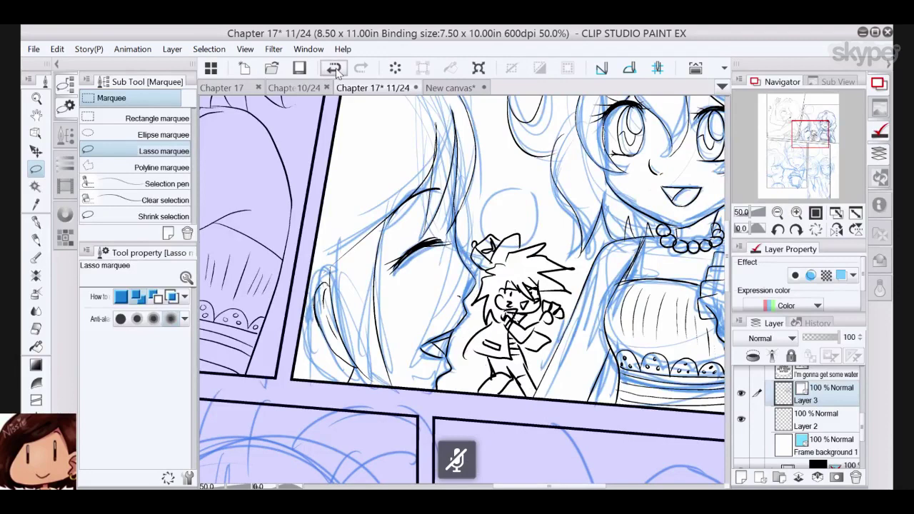
left_click(335, 70)
left_click(335, 70)
left_click(335, 71)
left_click(335, 72)
left_click(335, 72)
left_click(335, 72)
left_click(334, 70)
left_click(335, 70)
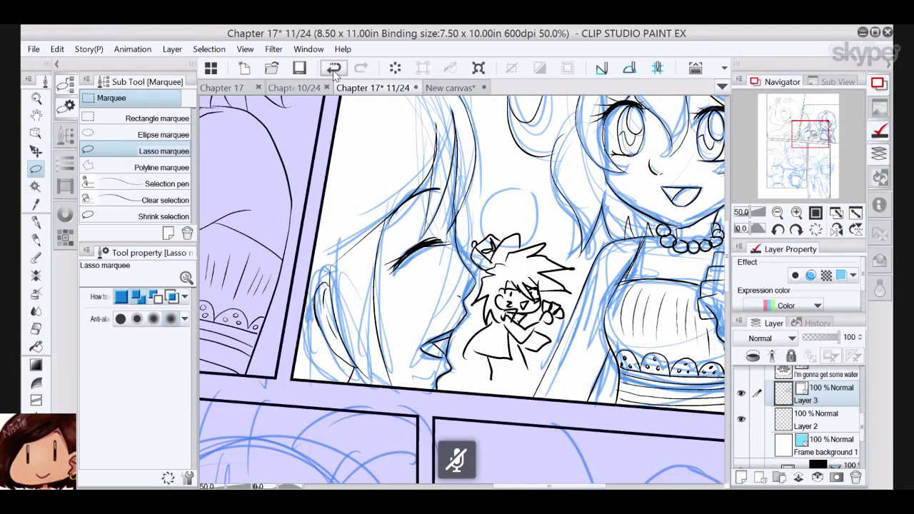
left_click(334, 70)
left_click(335, 70)
left_click(335, 70)
left_click(335, 70)
mouse_move(565, 257)
left_mouse_down()
mouse_move(584, 266)
mouse_move(565, 330)
mouse_move(473, 370)
mouse_move(482, 272)
mouse_move(468, 242)
mouse_move(536, 214)
mouse_move(568, 253)
left_mouse_up()
left_click(448, 393)
left_click(432, 392)
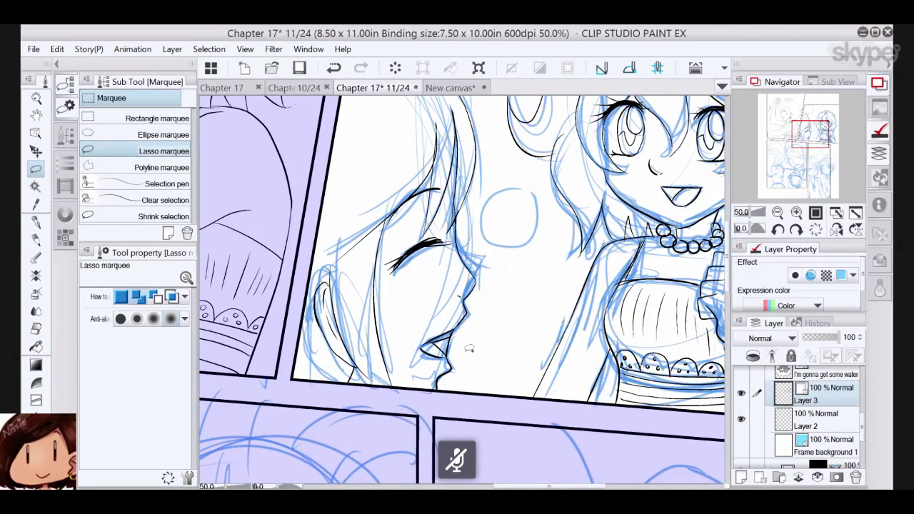
- Make the Frame background 1 layer visible to check the upper-right panel's line art without the blue sketch
mouse_move(810, 137)
left_mouse_down()
mouse_move(816, 124)
mouse_move(812, 137)
left_mouse_up()
left_click(777, 213)
left_click(777, 213)
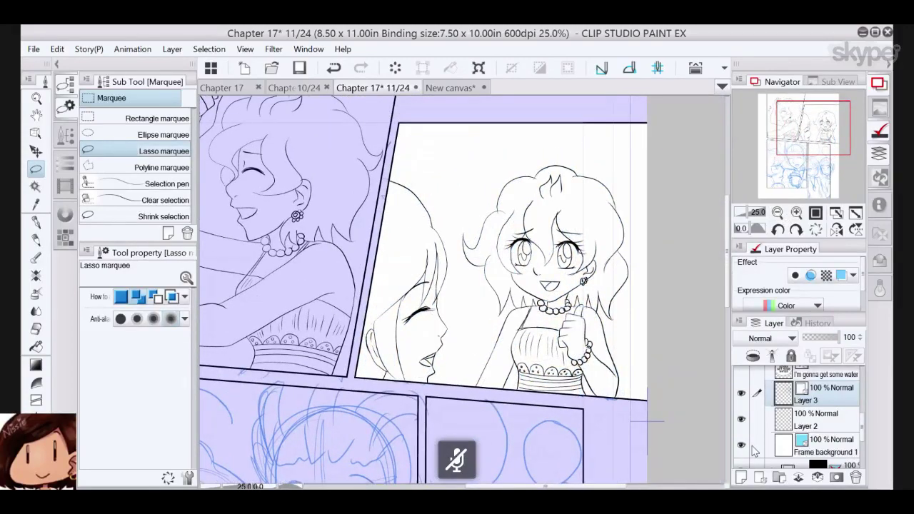
left_click(798, 214)
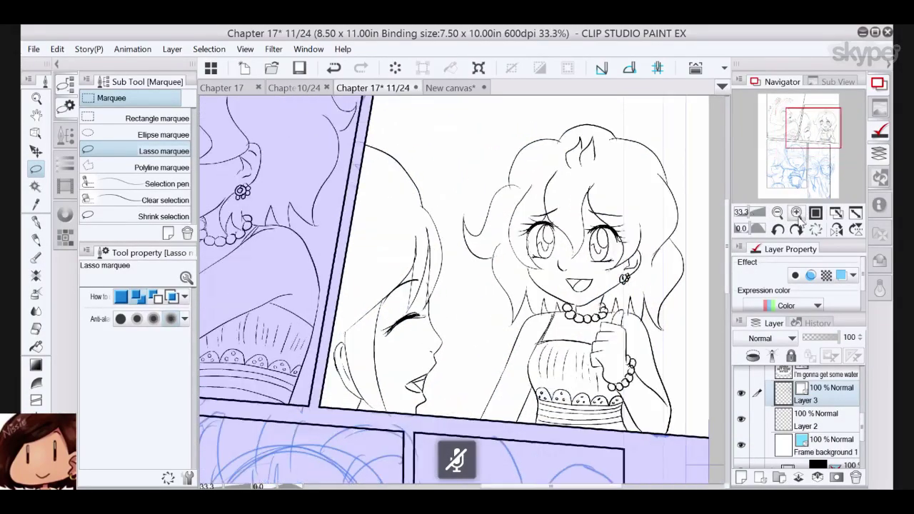
left_click(798, 214)
left_click_drag(805, 128, 804, 133)
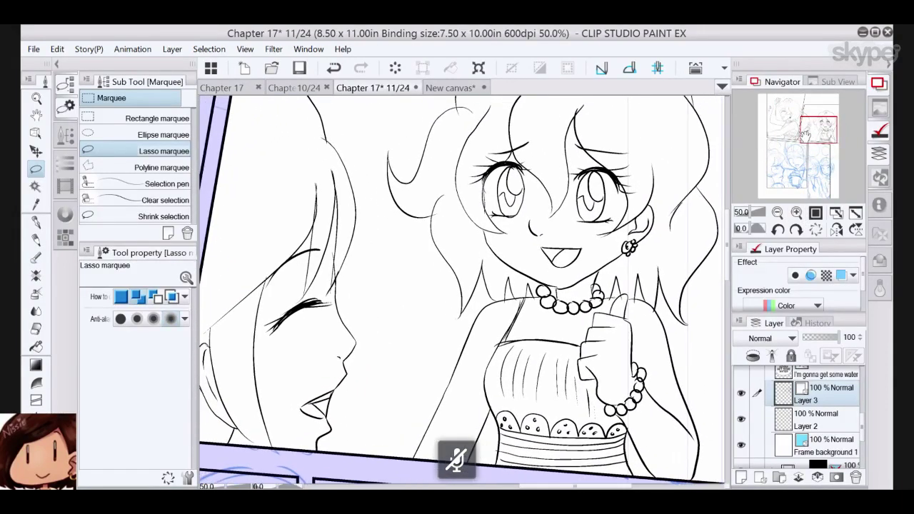
- Erase the overlapping line bits at the dress's top edge and around the necklace with the vector eraser
left_click(35, 328)
left_click_drag(501, 348, 511, 347)
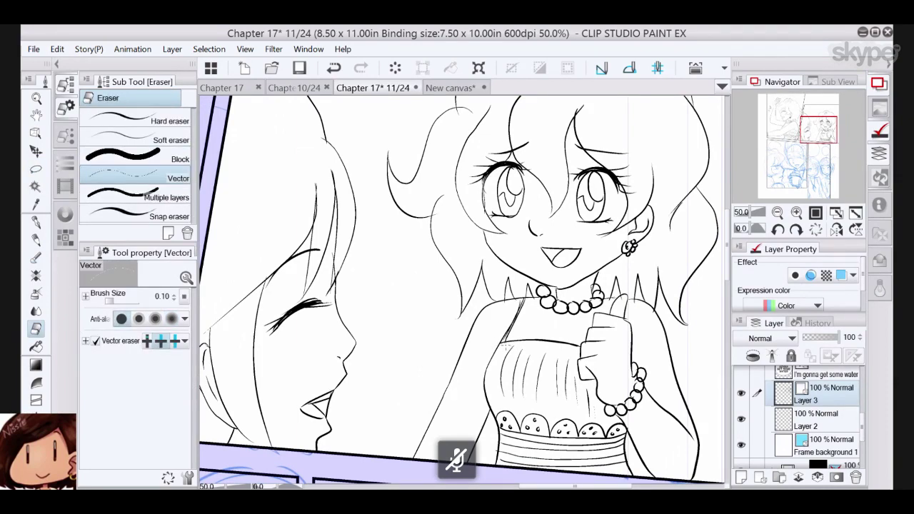
left_click_drag(557, 304, 562, 306)
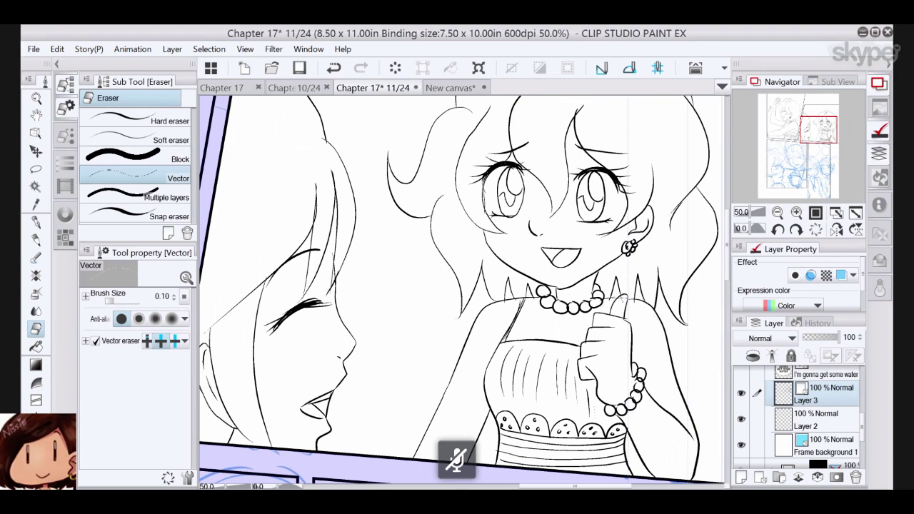
left_click_drag(815, 140, 816, 131)
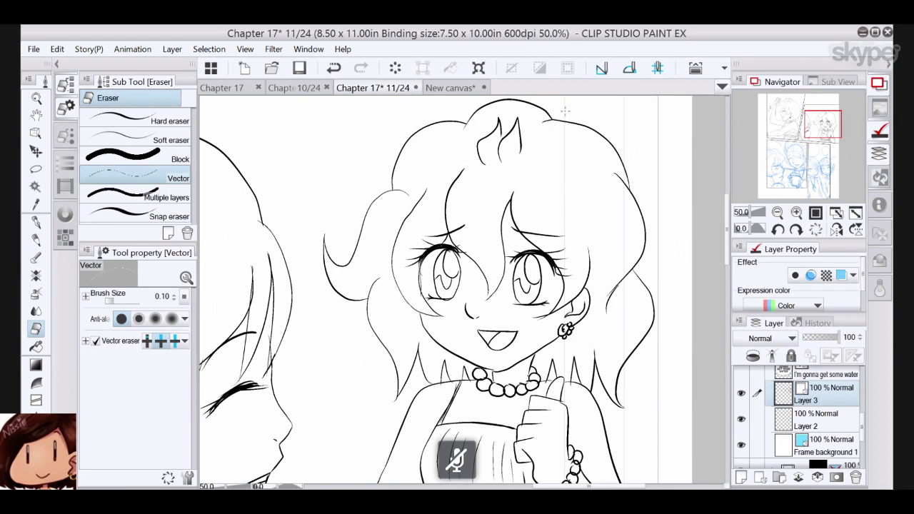
- Adjust the profile character's line below the mouth with Pinch vector line, changing the fix end and pinch level settings
left_click_drag(812, 126, 807, 135)
key("y")
left_click(161, 135)
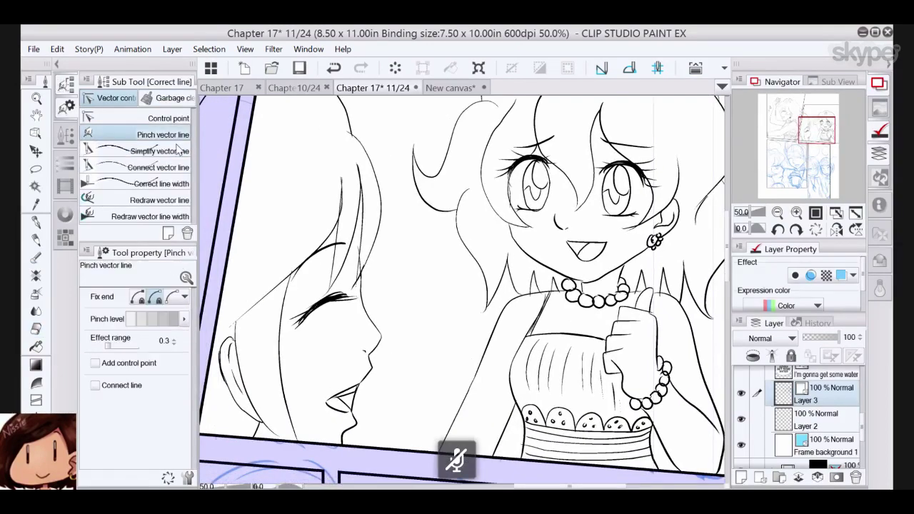
left_click(138, 299)
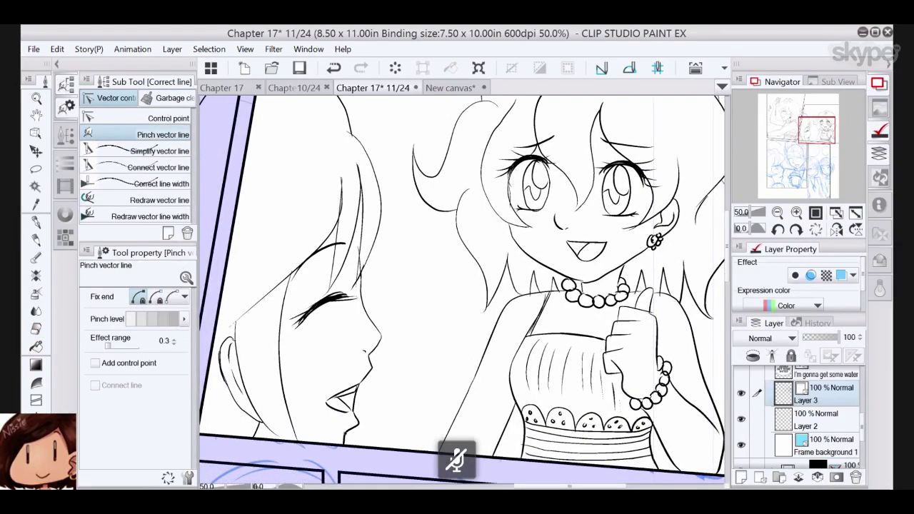
left_click(36, 133)
left_click(351, 438)
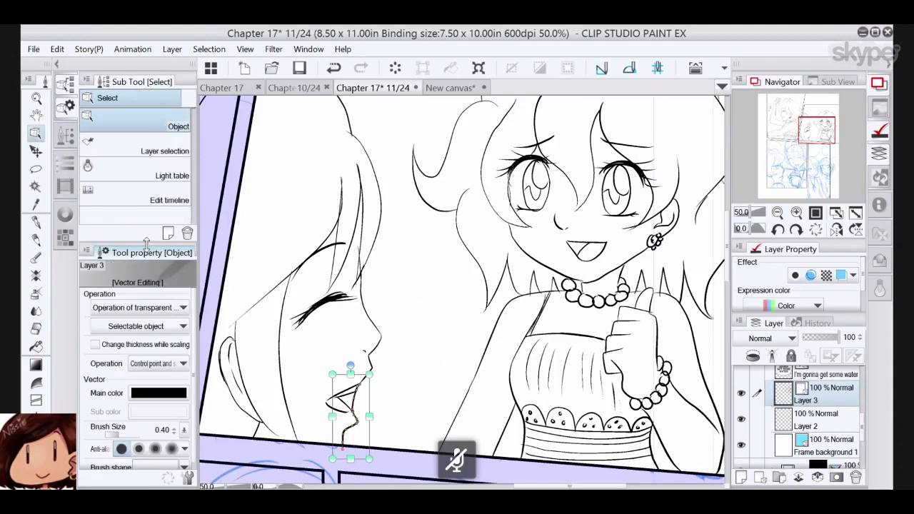
left_click(35, 468)
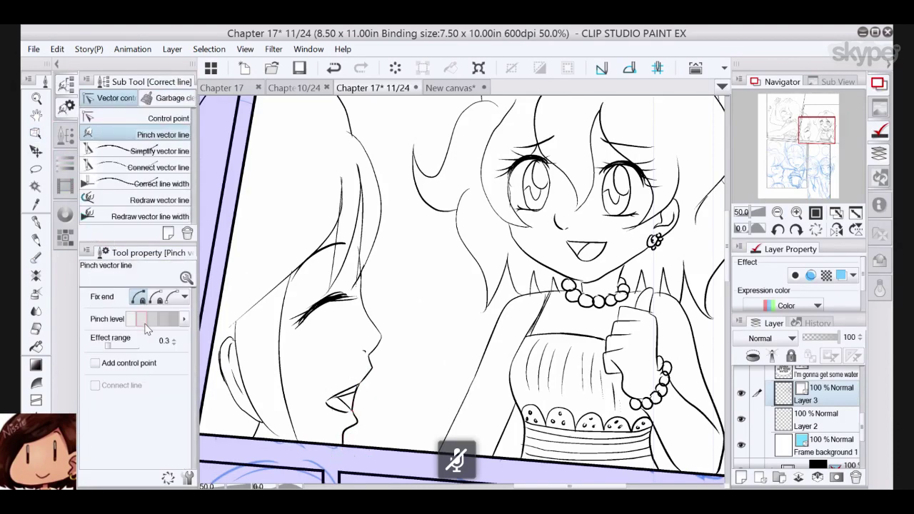
left_click(146, 319)
left_click(154, 319)
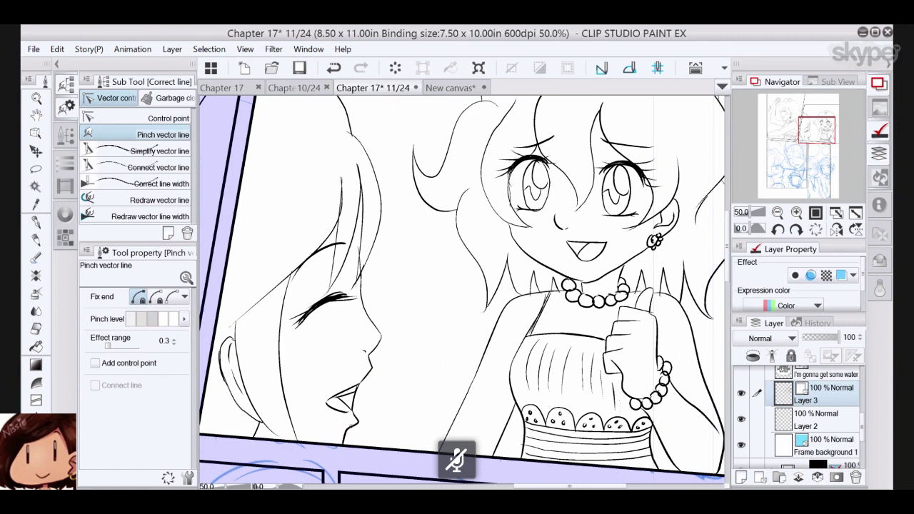
left_click_drag(349, 428, 347, 442)
- Return to the maru pen, review the whole upper-right panel and save the page
left_click(36, 222)
left_click_drag(803, 139, 812, 125)
left_click(778, 213)
left_click(778, 213)
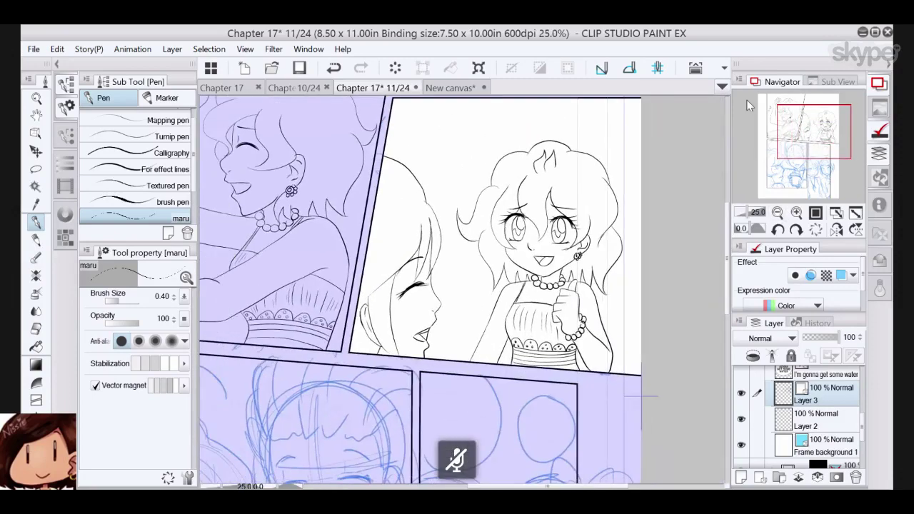
left_click(307, 68)
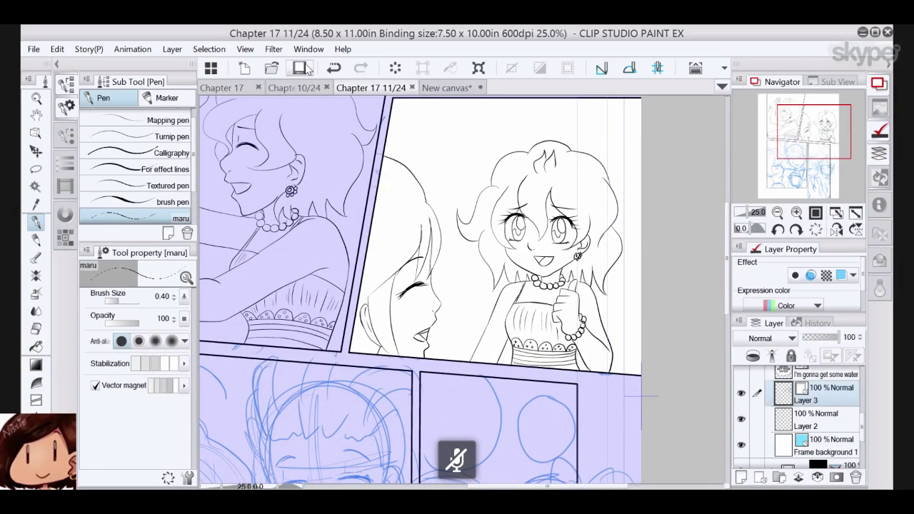
- Add a new vector layer above Layer 2 in the lower-left panel's frame folder for inking
left_click_drag(812, 144, 791, 178)
left_click_drag(861, 418, 860, 433)
left_click(774, 406)
scroll(860, 439, "down", 3)
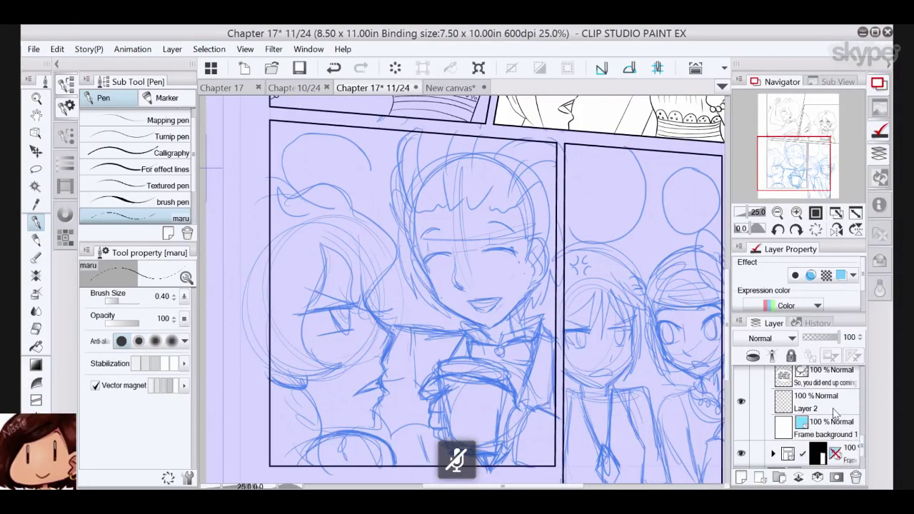
left_click(834, 415)
left_click(759, 477)
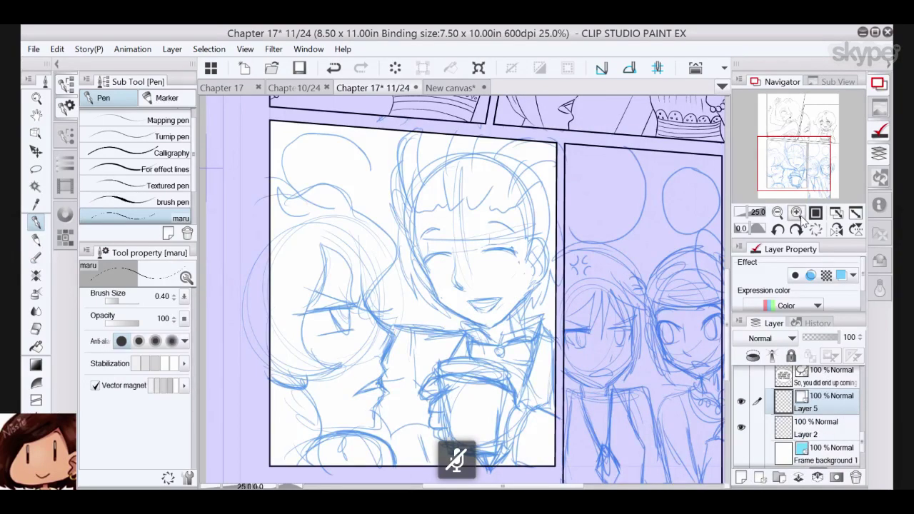
- Ink the scowling profile character's front hair outline and the two bangs strands curving around the eye
left_click(796, 213)
mouse_move(795, 166)
left_mouse_down()
mouse_move(784, 173)
mouse_move(783, 165)
left_mouse_up()
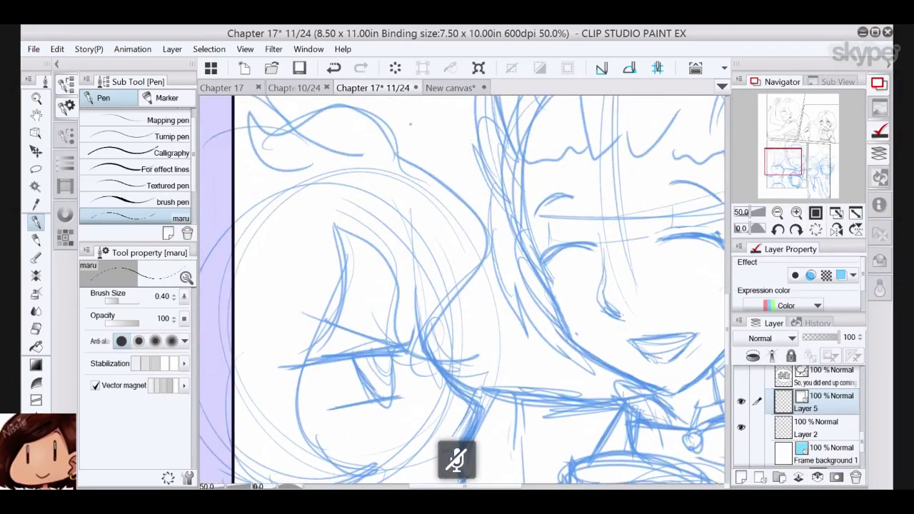
mouse_move(398, 155)
left_mouse_down()
mouse_move(473, 251)
mouse_move(450, 368)
left_mouse_up()
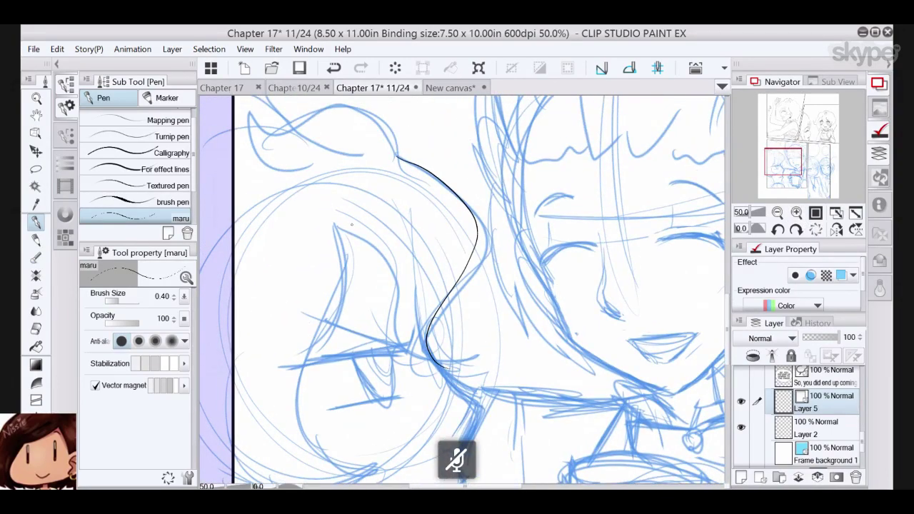
mouse_move(334, 226)
left_mouse_down()
mouse_move(390, 282)
mouse_move(399, 351)
mouse_move(450, 372)
left_mouse_up()
mouse_move(334, 226)
left_mouse_down()
mouse_move(335, 319)
mouse_move(302, 383)
mouse_move(378, 470)
left_mouse_up()
- Ink the scowling character's thick upper lash line, slanted eyebrow, lower lid and iris
left_click_drag(283, 368, 402, 353)
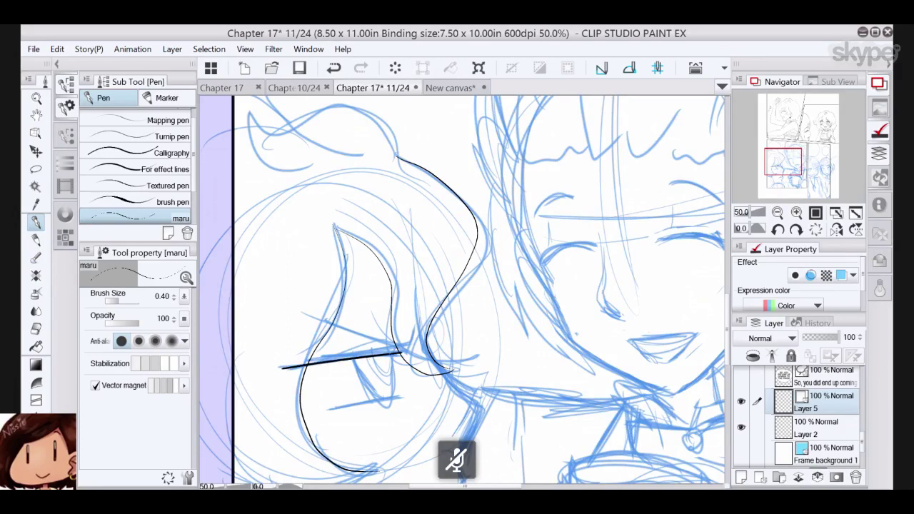
mouse_move(288, 366)
left_mouse_down()
mouse_move(412, 349)
mouse_move(293, 319)
left_mouse_up()
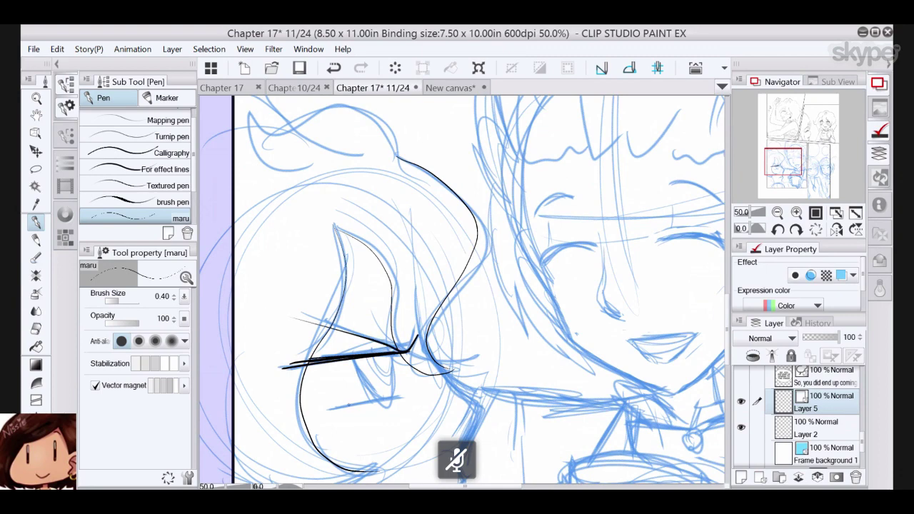
left_click_drag(327, 409, 397, 398)
mouse_move(391, 357)
left_mouse_down()
mouse_move(394, 392)
mouse_move(345, 364)
mouse_move(369, 360)
mouse_move(379, 375)
mouse_move(368, 367)
mouse_move(357, 382)
left_mouse_up()
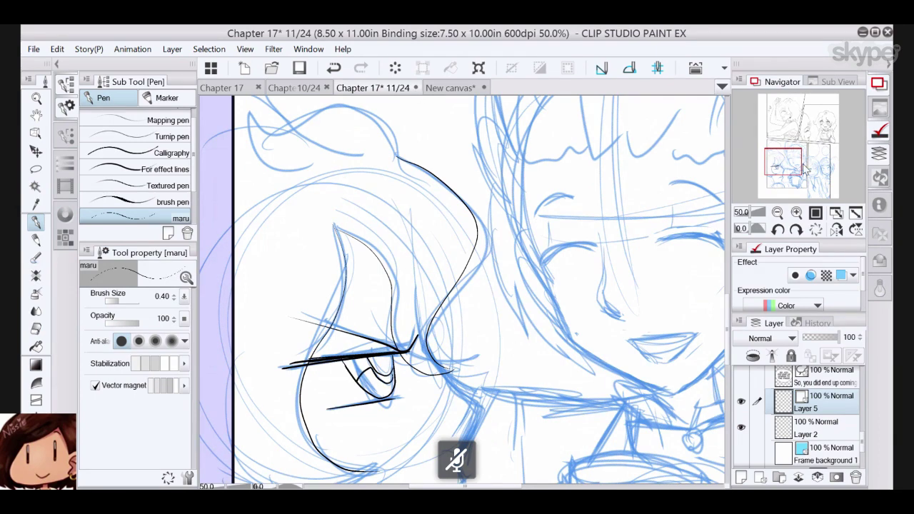
- Ink the wavy hair outline above the scowling character's forehead, including the small curl at the panel's left border
left_click_drag(792, 165, 788, 159)
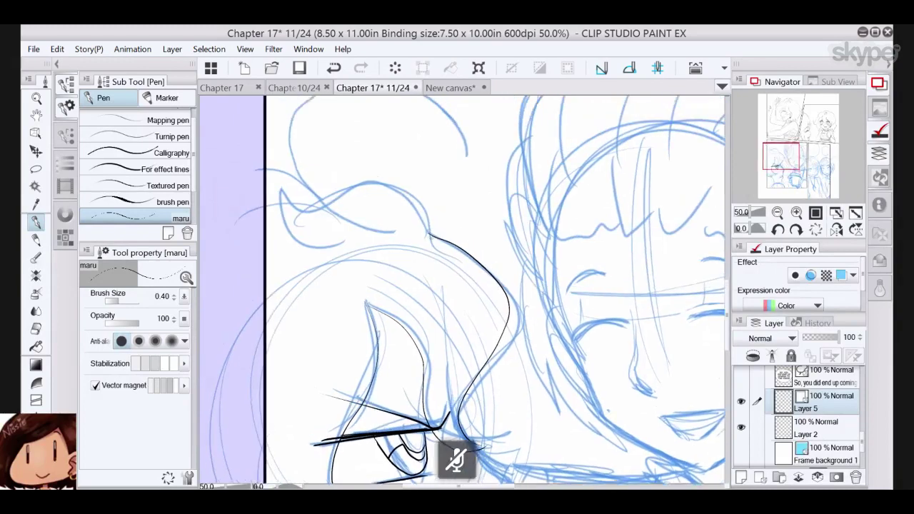
mouse_move(429, 236)
left_mouse_down()
mouse_move(292, 200)
mouse_move(316, 242)
left_mouse_up()
left_click_drag(346, 195, 265, 187)
left_click_drag(291, 243, 266, 235)
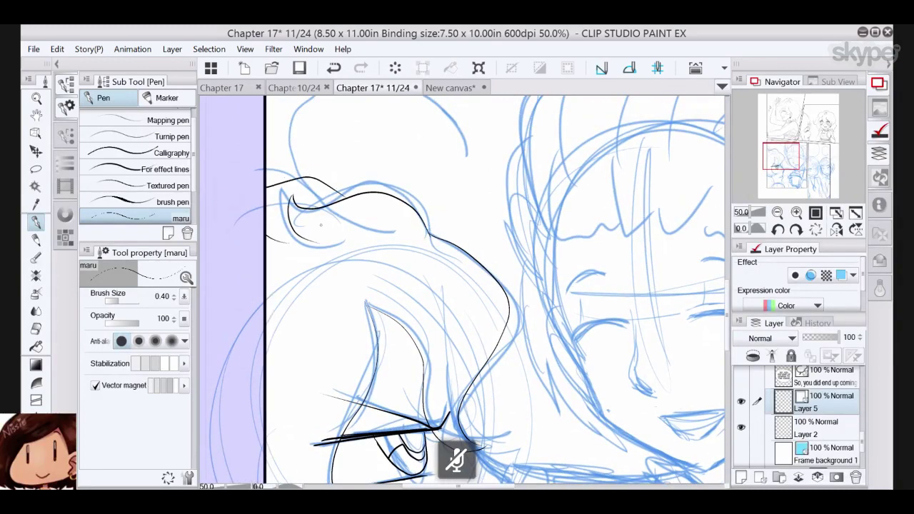
- Ink the scowling character's face profile from nose to jaw with the mouth, plus the lower hair edge and flower earring
left_click_drag(788, 154, 787, 173)
mouse_move(479, 212)
left_mouse_down()
mouse_move(506, 235)
mouse_move(513, 272)
mouse_move(500, 293)
mouse_move(504, 317)
mouse_move(444, 368)
mouse_move(490, 343)
mouse_move(486, 401)
mouse_move(453, 433)
mouse_move(374, 436)
left_mouse_up()
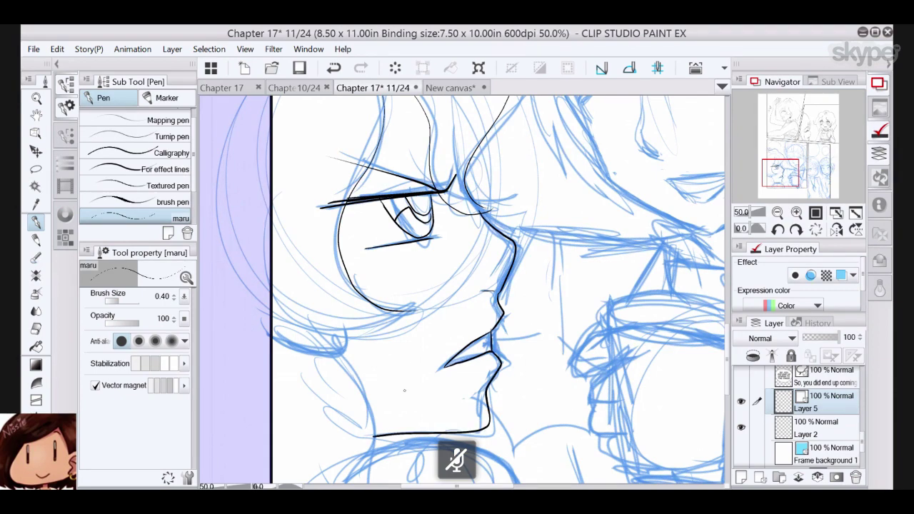
mouse_move(418, 307)
left_mouse_down()
mouse_move(286, 330)
mouse_move(322, 352)
mouse_move(356, 355)
mouse_move(335, 333)
mouse_move(328, 349)
mouse_move(343, 362)
mouse_move(353, 359)
mouse_move(345, 343)
left_mouse_up()
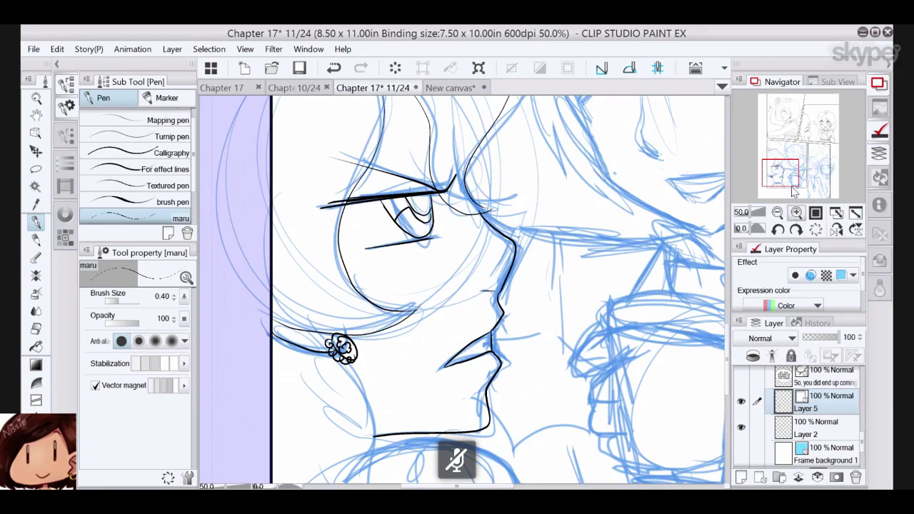
- Erase the overlapping line bits inside the flower earring with the vector eraser
left_click(797, 212)
left_click(797, 212)
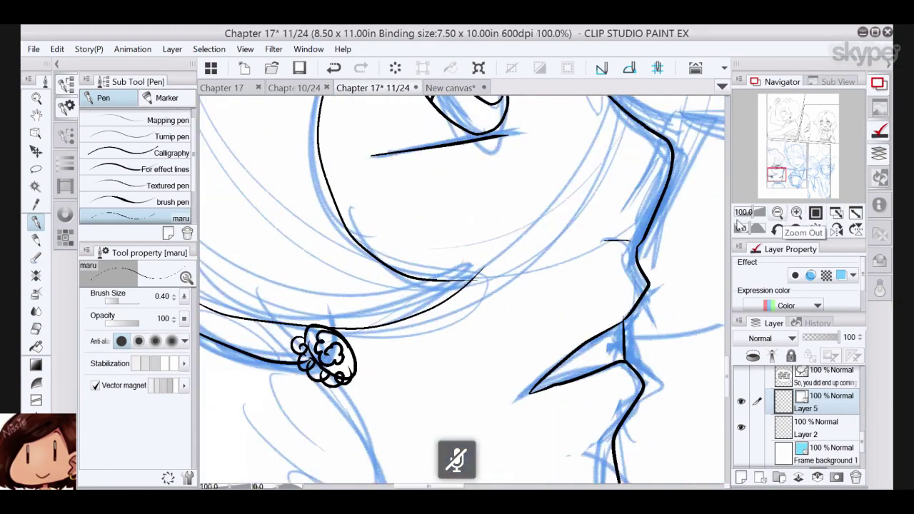
left_click(37, 329)
mouse_move(313, 360)
left_mouse_down()
mouse_move(306, 368)
mouse_move(321, 378)
mouse_move(348, 378)
left_mouse_up()
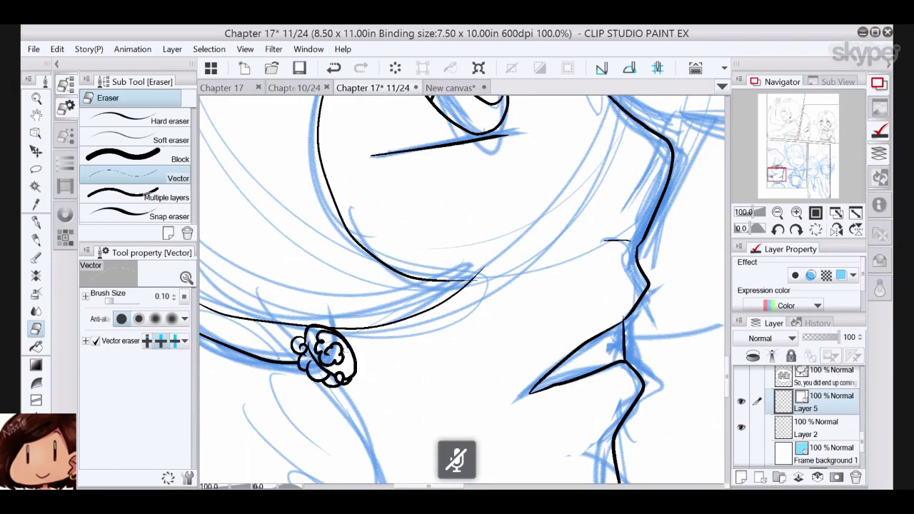
left_click(35, 222)
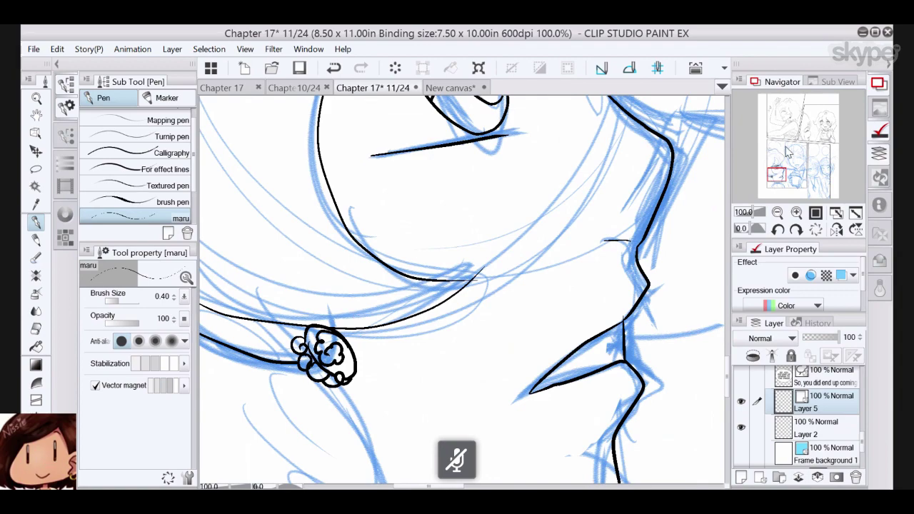
- Ink the scowling character's neck, back and rounded shoulder down to the panel border, and touch up the mouth line
left_click(778, 213)
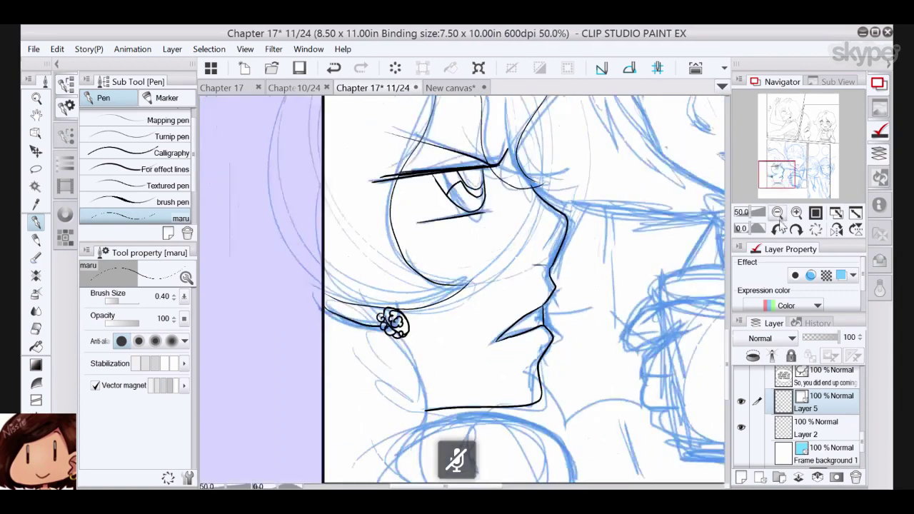
left_click_drag(783, 174, 783, 174)
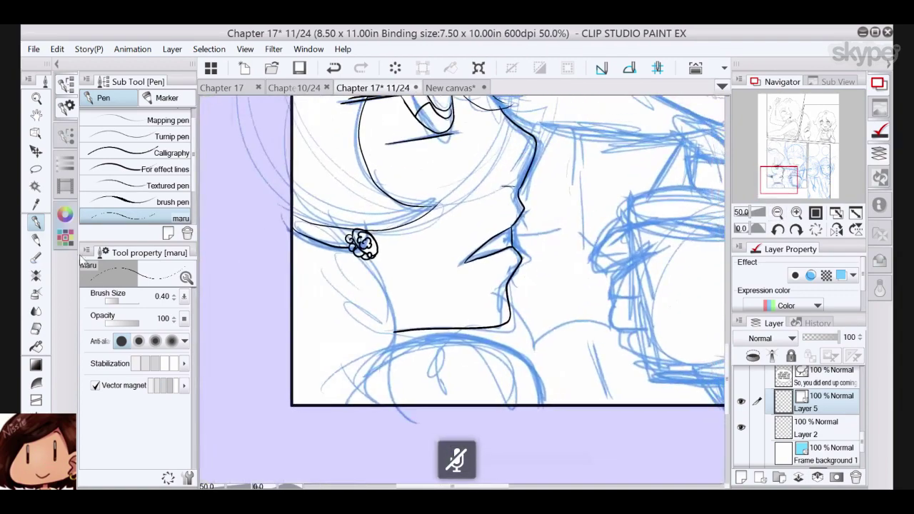
left_click_drag(394, 331, 365, 405)
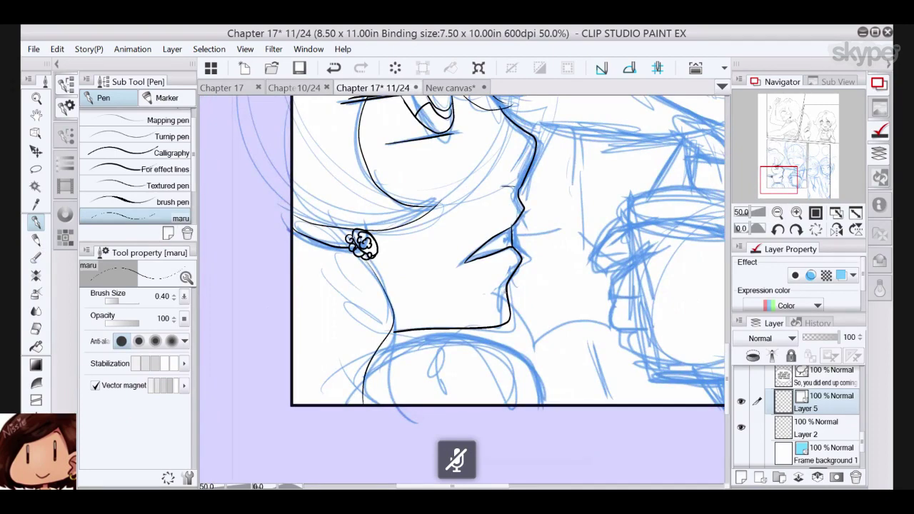
mouse_move(376, 355)
left_mouse_down()
mouse_move(509, 338)
mouse_move(536, 405)
left_mouse_up()
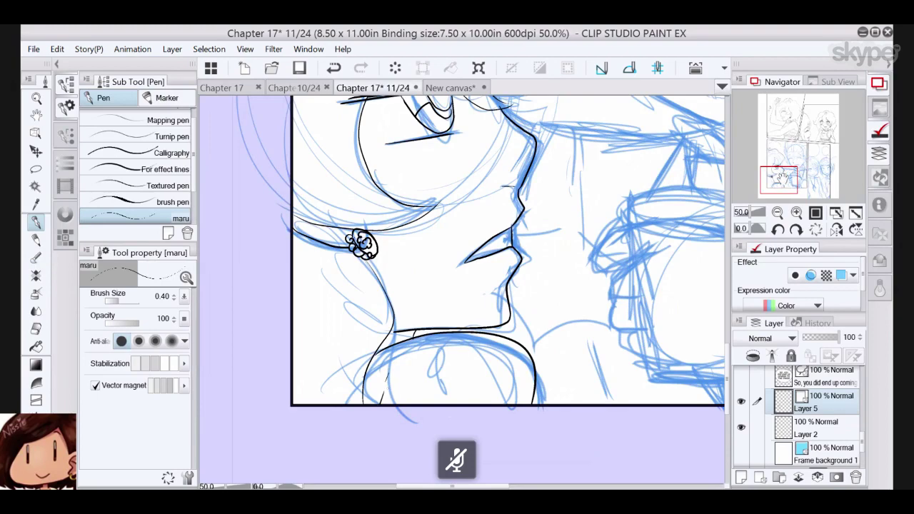
mouse_move(782, 178)
left_mouse_down()
mouse_move(793, 166)
mouse_move(790, 176)
left_mouse_up()
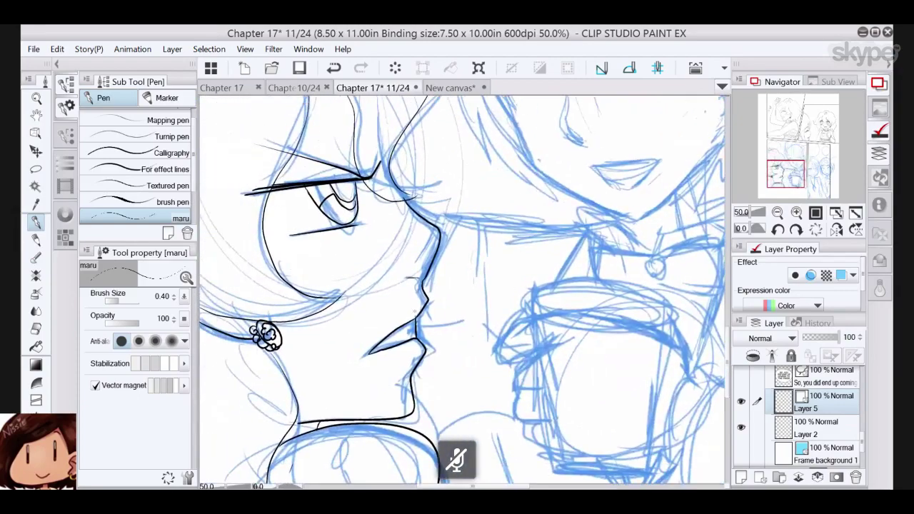
left_click_drag(410, 329, 394, 339)
- Ink the smiling character's face outline down to the chin and the open mouth
mouse_move(787, 173)
left_mouse_down()
mouse_move(781, 163)
mouse_move(789, 172)
mouse_move(796, 159)
left_mouse_up()
mouse_move(335, 155)
left_mouse_down()
mouse_move(333, 216)
mouse_move(381, 337)
mouse_move(411, 364)
mouse_move(483, 397)
mouse_move(512, 382)
mouse_move(572, 314)
left_mouse_up()
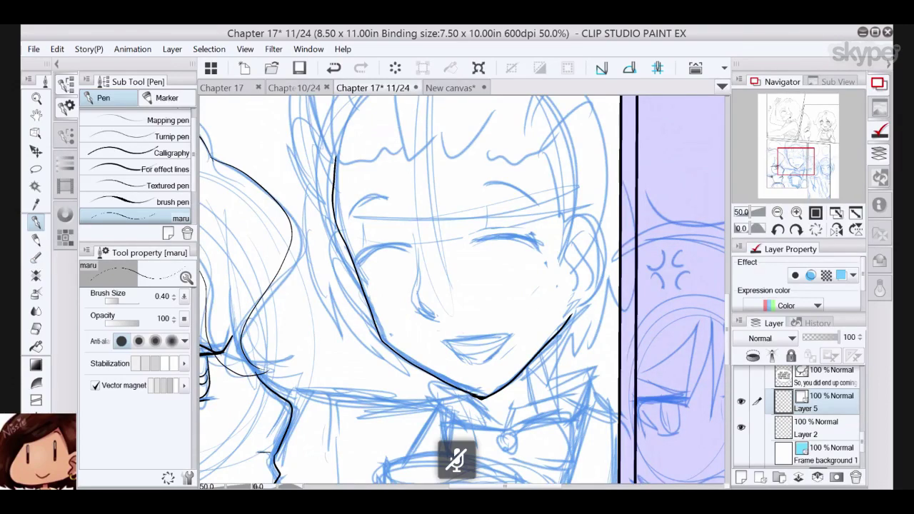
mouse_move(443, 341)
left_mouse_down()
mouse_move(509, 333)
mouse_move(465, 364)
mouse_move(506, 339)
left_mouse_up()
left_click_drag(444, 342, 504, 334)
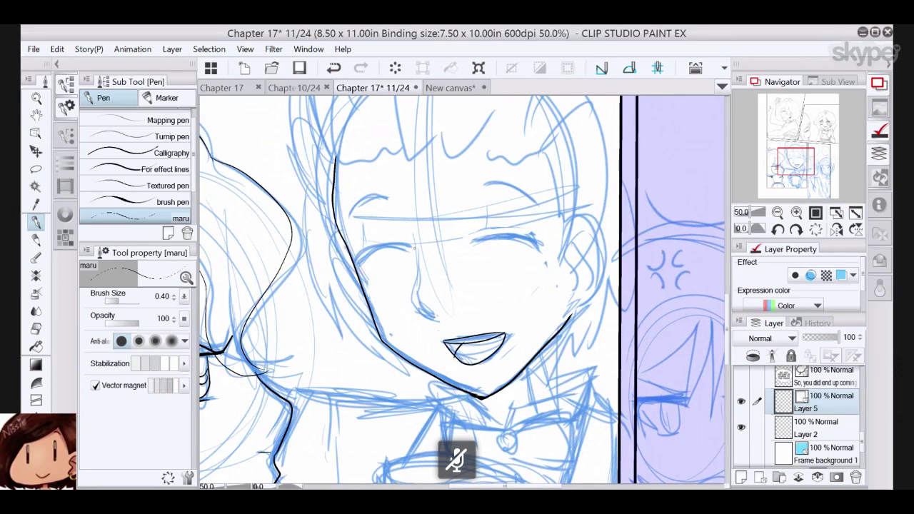
- Ink the smiling character's nose and both closed eyes with thickened, curved lash lines
mouse_move(415, 247)
left_mouse_down()
mouse_move(415, 303)
mouse_move(439, 323)
left_mouse_up()
mouse_move(411, 251)
left_mouse_down()
mouse_move(374, 246)
mouse_move(385, 244)
mouse_move(361, 257)
left_mouse_up()
left_click_drag(390, 239, 359, 261)
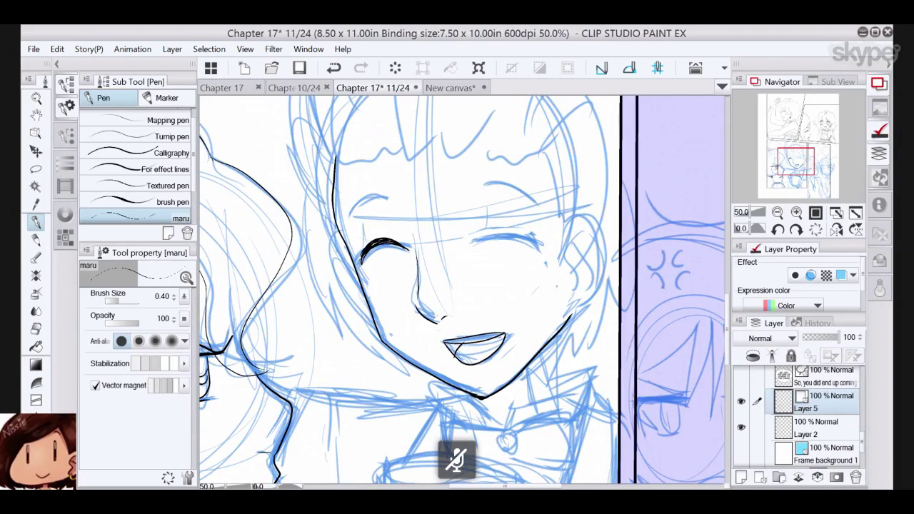
left_click_drag(474, 244, 501, 234)
left_click_drag(510, 235, 538, 247)
mouse_move(478, 238)
left_mouse_down()
mouse_move(527, 233)
mouse_move(537, 247)
mouse_move(511, 229)
left_mouse_up()
left_click_drag(516, 229, 480, 233)
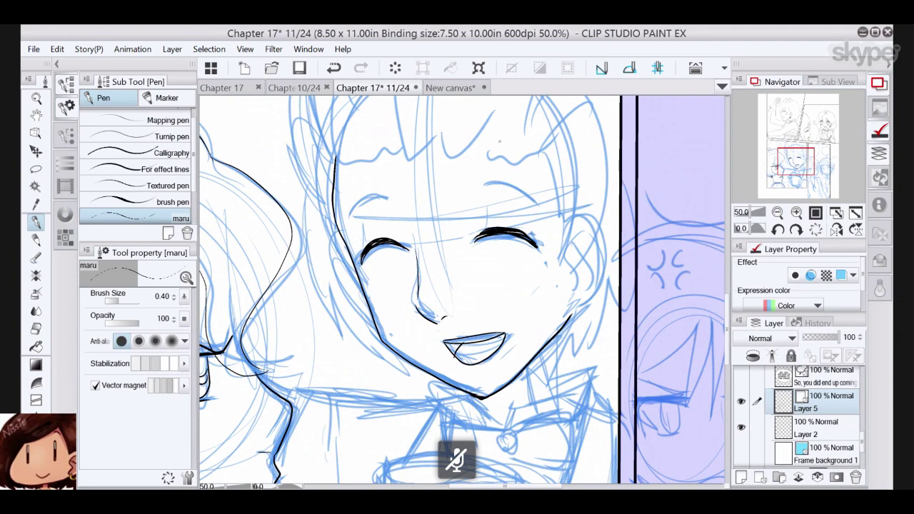
- Ink both eyebrows and both ears of the smiling character
left_click_drag(477, 185, 539, 197)
left_click_drag(388, 195, 348, 208)
left_click_drag(475, 184, 517, 183)
mouse_move(559, 237)
left_mouse_down()
mouse_move(585, 216)
mouse_move(599, 300)
mouse_move(574, 313)
left_mouse_up()
mouse_move(590, 228)
left_mouse_down()
mouse_move(566, 270)
mouse_move(573, 290)
mouse_move(591, 258)
mouse_move(587, 248)
left_mouse_up()
mouse_move(347, 249)
left_mouse_down()
mouse_move(340, 286)
mouse_move(368, 314)
mouse_move(343, 273)
mouse_move(362, 303)
left_mouse_up()
- Ink the left half of the smiling character's jagged bangs with strand lines, and the hair outline rising on that side
left_click_drag(790, 166, 791, 154)
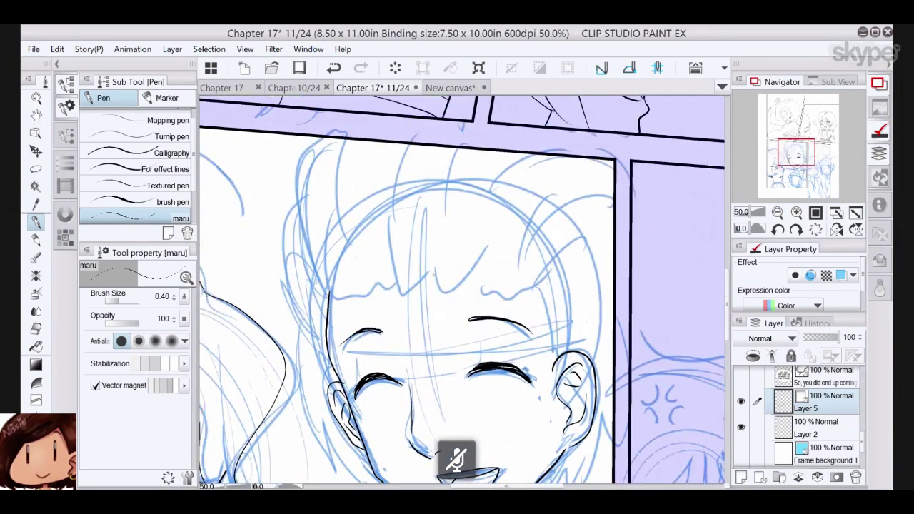
mouse_move(434, 275)
left_mouse_down()
mouse_move(392, 228)
mouse_move(357, 289)
left_mouse_up()
mouse_move(357, 290)
left_mouse_down()
mouse_move(395, 284)
mouse_move(328, 298)
left_mouse_up()
left_click_drag(306, 159, 297, 240)
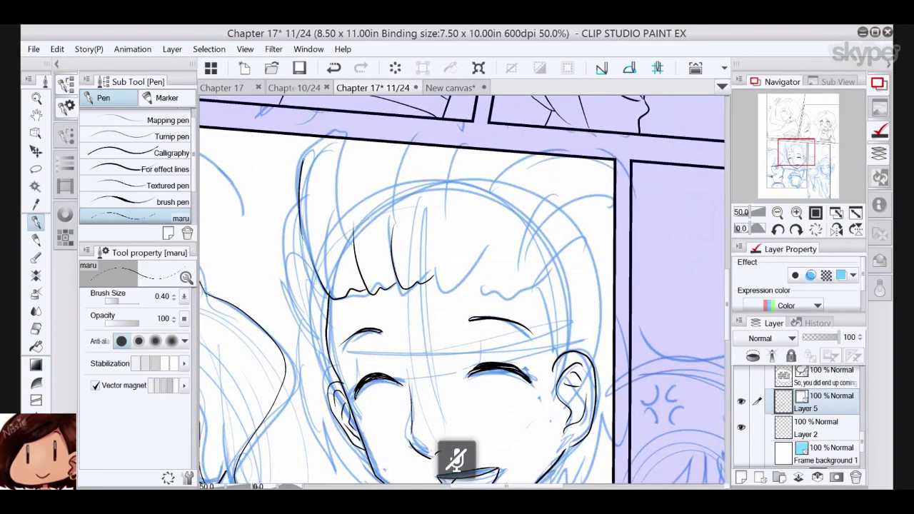
left_click_drag(328, 139, 301, 162)
left_click_drag(433, 286, 508, 290)
left_click_drag(503, 291, 518, 257)
left_click(334, 67)
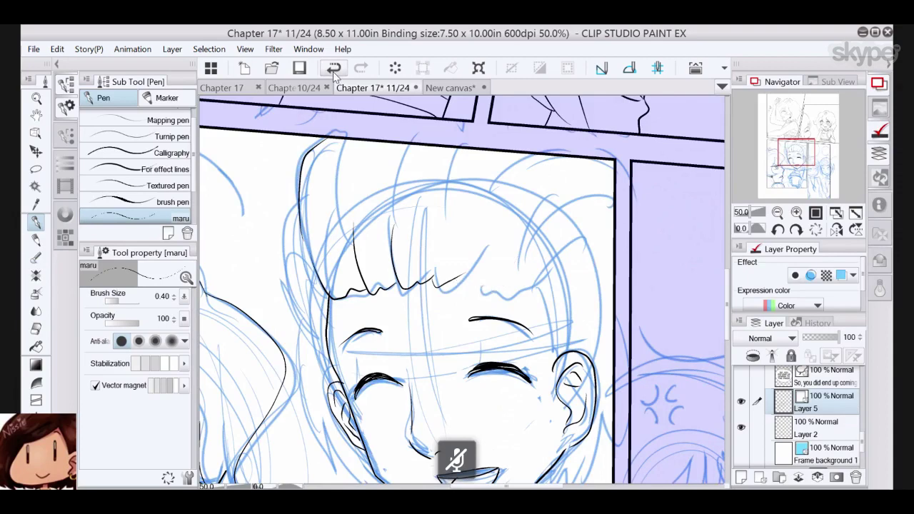
left_click(334, 67)
- Ink the right half of the smiling character's bangs from the ear to the middle, adding vertical strand lines
mouse_move(556, 367)
left_mouse_down()
mouse_move(552, 318)
mouse_move(526, 241)
left_mouse_up()
mouse_move(526, 278)
left_mouse_down()
mouse_move(501, 273)
mouse_move(483, 226)
left_mouse_up()
left_click_drag(484, 271, 439, 226)
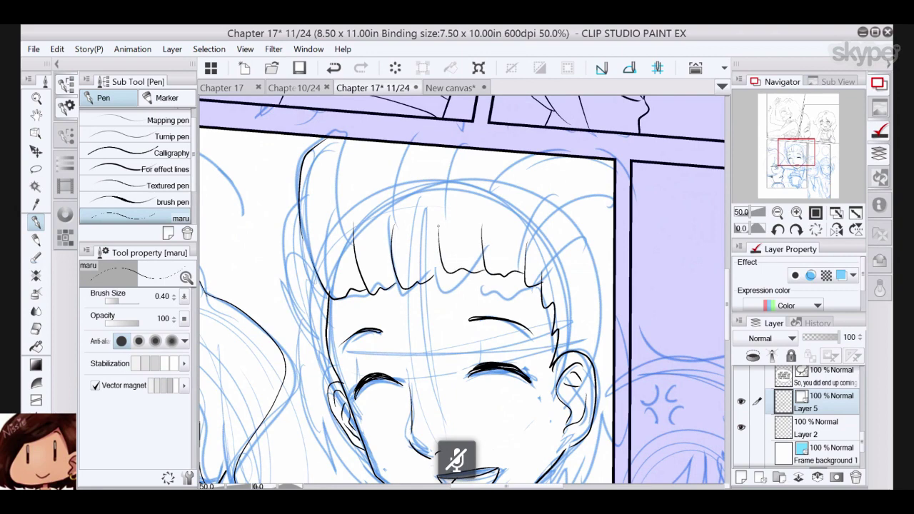
mouse_move(447, 272)
left_mouse_down()
mouse_move(433, 278)
mouse_move(424, 222)
left_mouse_up()
- Ink four short strand lines across the top of the smiling character's hair below the panel border
left_click_drag(347, 184, 351, 140)
left_click_drag(390, 197, 405, 145)
left_click_drag(444, 186, 457, 148)
left_click_drag(528, 173, 553, 156)
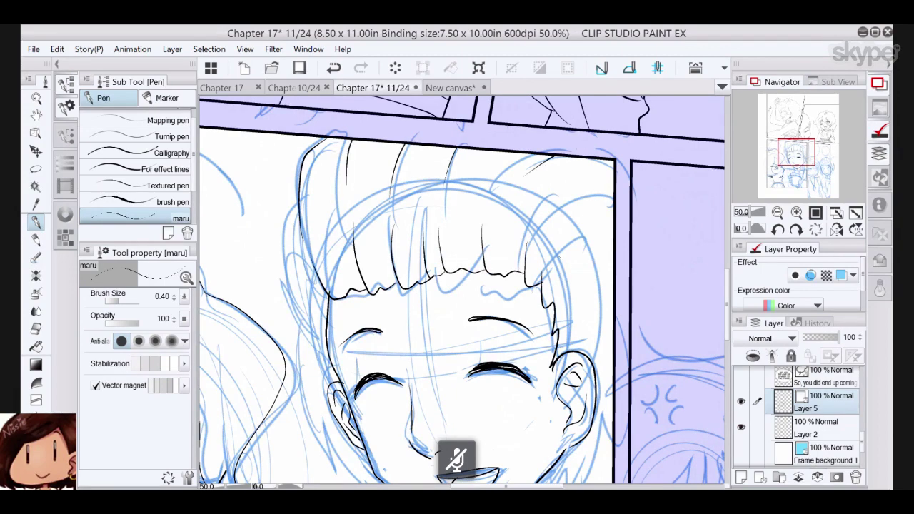
- Ink three curved strand lines sweeping from the smiling character's temple to the panel's right border
left_click_drag(544, 275, 613, 224)
left_click_drag(549, 214, 613, 184)
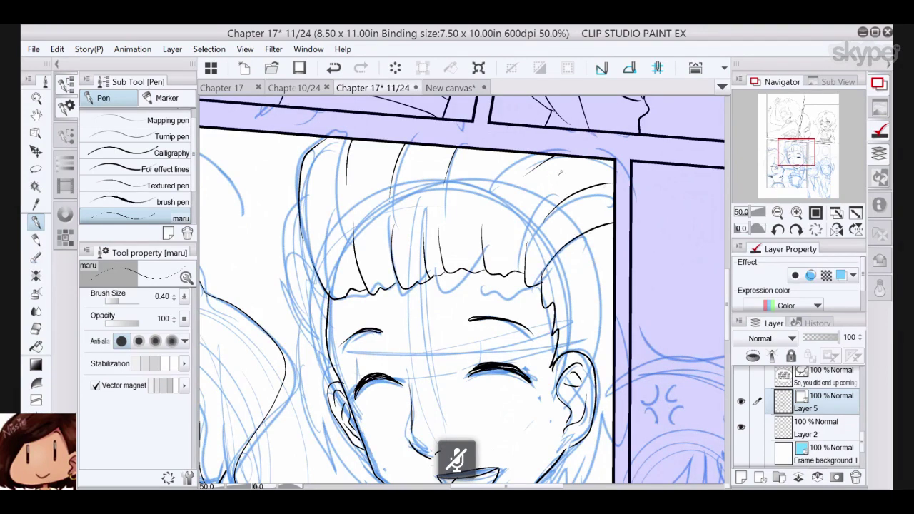
left_click_drag(562, 173, 613, 162)
- Ink the smiling character's side hair from the left outline down past the ear, ending in pointed locks beside the jaw
mouse_move(301, 219)
left_mouse_down()
mouse_move(285, 243)
mouse_move(304, 300)
left_mouse_up()
scroll(462, 290, "down", 1)
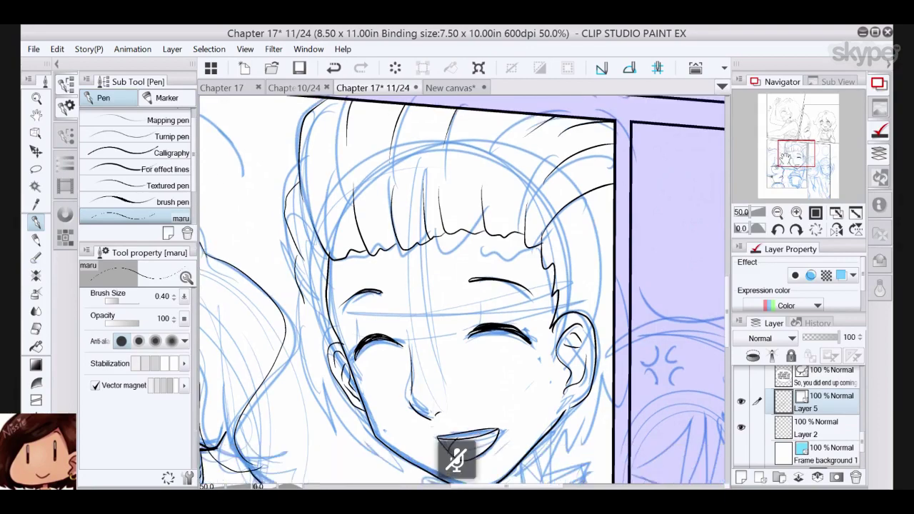
mouse_move(457, 357)
left_mouse_down()
mouse_move(477, 214)
mouse_move(502, 182)
left_mouse_up()
mouse_move(343, 115)
left_mouse_down()
mouse_move(359, 224)
mouse_move(380, 256)
left_mouse_up()
mouse_move(370, 208)
left_mouse_down()
mouse_move(443, 299)
mouse_move(414, 252)
mouse_move(378, 277)
left_mouse_up()
- Ink the smiling character's hand gripping the cup, with the thumb, the fingers, the back of the hand and the cuff
left_click_drag(798, 170, 798, 176)
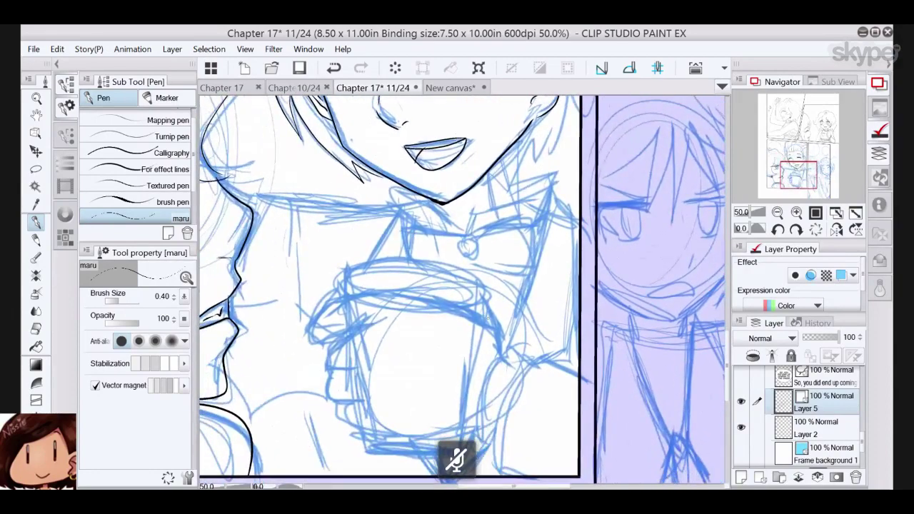
mouse_move(488, 323)
left_mouse_down()
mouse_move(400, 296)
mouse_move(323, 306)
mouse_move(315, 330)
mouse_move(363, 331)
mouse_move(330, 350)
mouse_move(366, 369)
mouse_move(333, 389)
mouse_move(367, 400)
left_mouse_up()
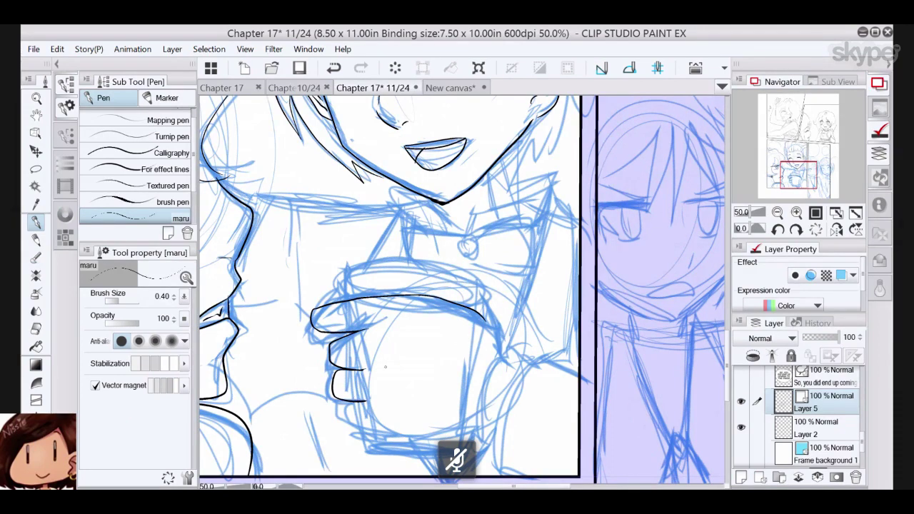
mouse_move(340, 402)
left_mouse_down()
mouse_move(394, 438)
mouse_move(476, 431)
left_mouse_up()
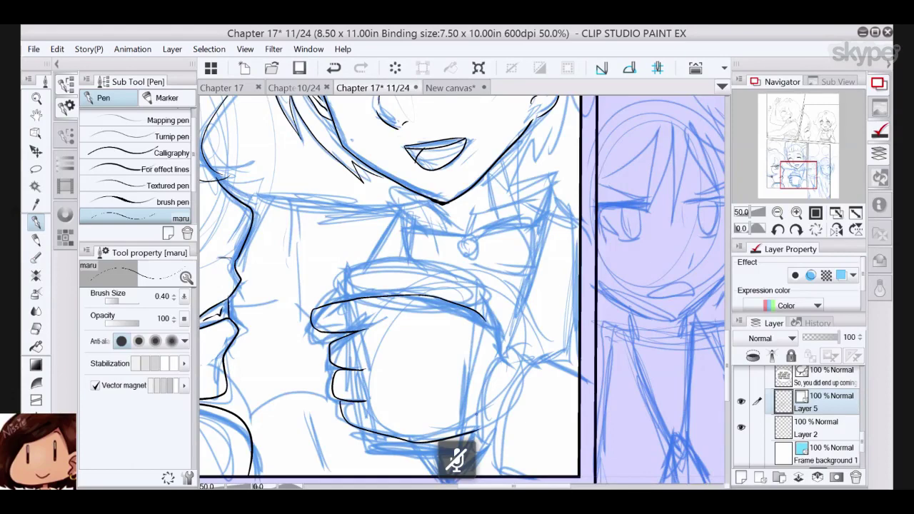
mouse_move(482, 302)
left_mouse_down()
mouse_move(503, 354)
mouse_move(520, 360)
mouse_move(480, 397)
mouse_move(493, 443)
left_mouse_up()
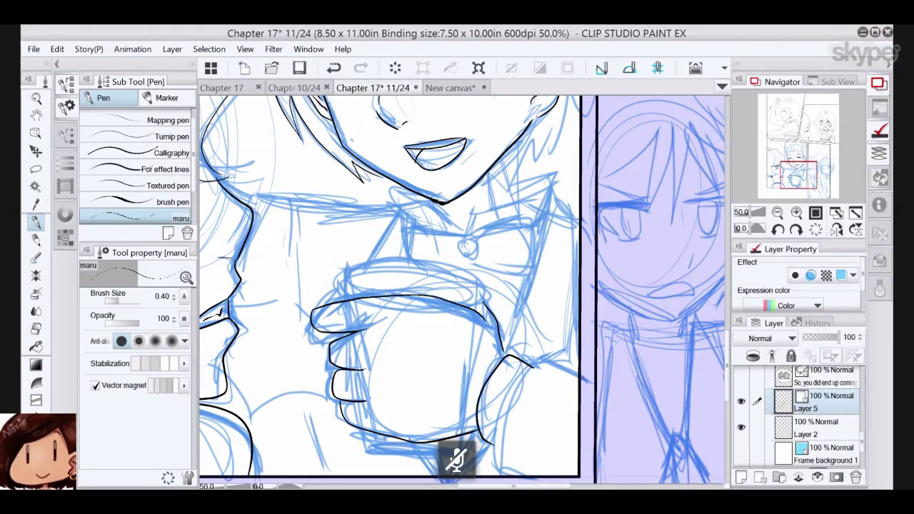
- Ink the sleeve's upper and inner edges behind the cuff, replacing the first attempt
mouse_move(578, 374)
left_mouse_down()
mouse_move(529, 376)
mouse_move(494, 475)
left_mouse_up()
left_click(334, 69)
mouse_move(578, 373)
left_mouse_down()
mouse_move(533, 363)
mouse_move(502, 447)
mouse_move(516, 474)
left_mouse_up()
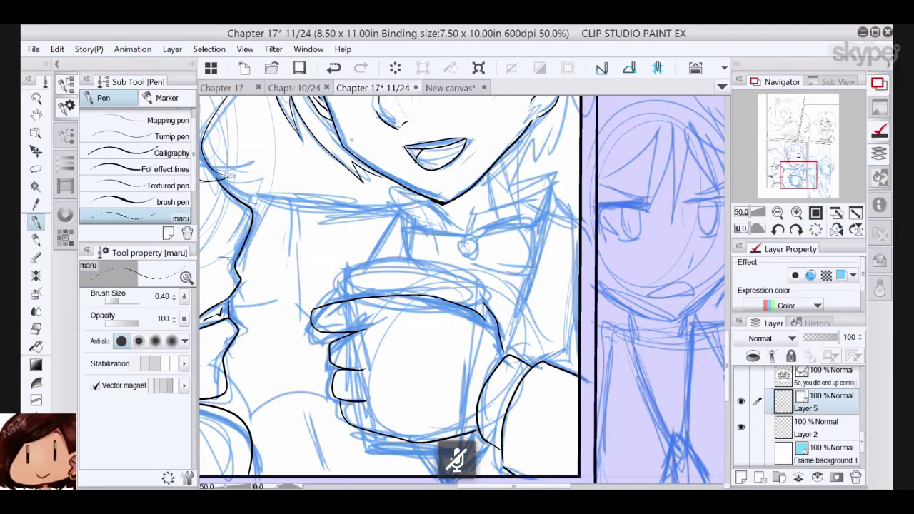
- Ink the cup around the gripping hand, with its short side edges, the oval base and the curved lid
mouse_move(482, 317)
left_mouse_down()
mouse_move(478, 281)
mouse_move(484, 316)
left_mouse_up()
left_click_drag(359, 428, 365, 443)
left_click_drag(801, 175, 799, 179)
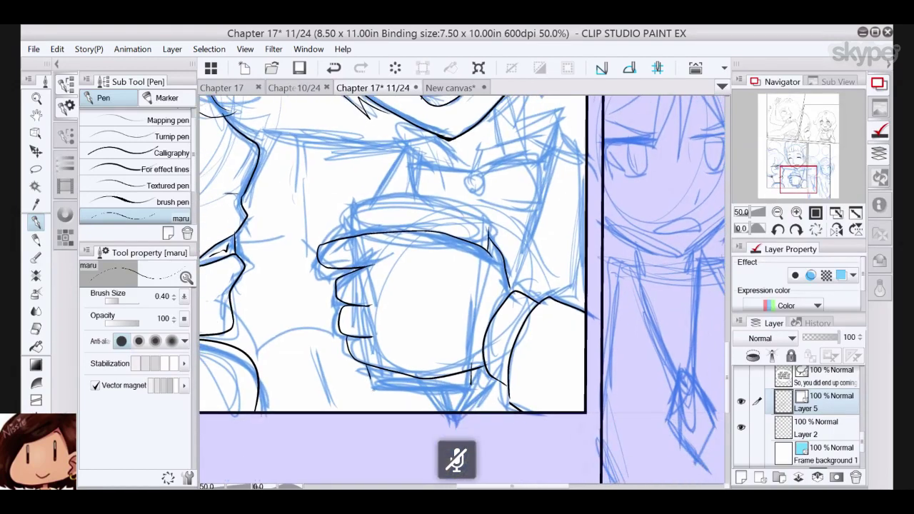
mouse_move(468, 381)
left_mouse_down()
mouse_move(431, 392)
mouse_move(372, 386)
mouse_move(406, 379)
mouse_move(467, 387)
left_mouse_up()
left_click_drag(379, 382, 451, 391)
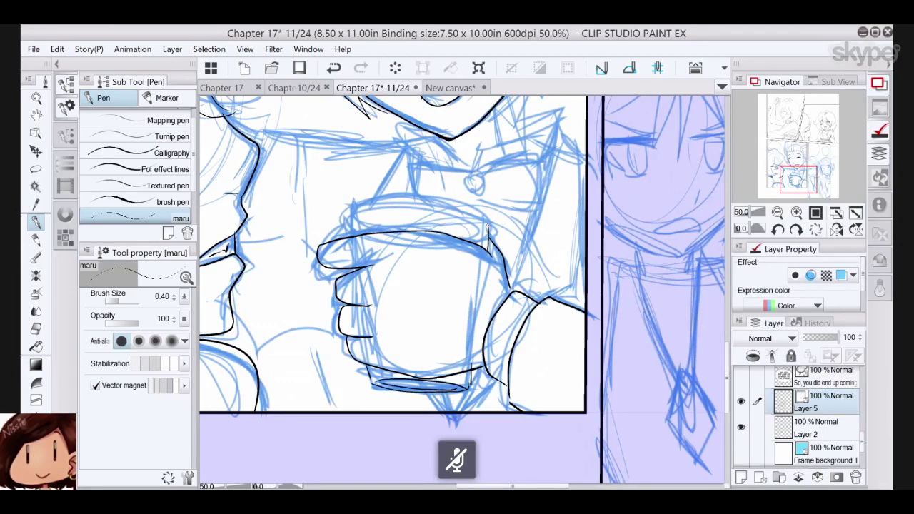
mouse_move(490, 231)
left_mouse_down()
mouse_move(483, 215)
mouse_move(406, 198)
mouse_move(348, 213)
mouse_move(348, 235)
left_mouse_up()
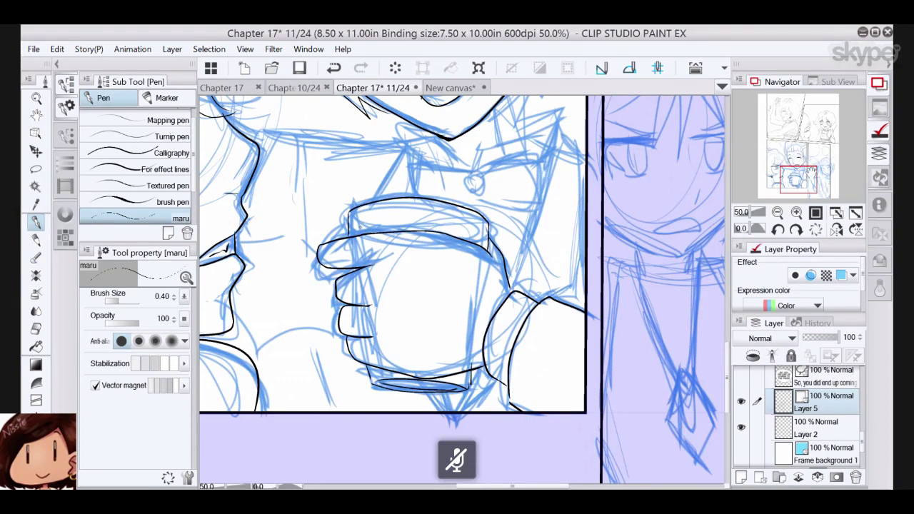
- Ink the smiling character's bow tie with its knot, and both folded collar wings and neck line above it
left_click_drag(799, 180, 799, 171)
mouse_move(481, 321)
left_mouse_down()
mouse_move(493, 307)
mouse_move(482, 324)
mouse_move(557, 335)
mouse_move(501, 330)
mouse_move(514, 316)
left_mouse_up()
left_click_drag(486, 307, 423, 301)
mouse_move(422, 301)
left_mouse_down()
mouse_move(429, 327)
mouse_move(486, 326)
mouse_move(457, 325)
mouse_move(494, 281)
mouse_move(555, 256)
mouse_move(533, 254)
left_mouse_up()
left_click_drag(533, 213, 532, 269)
key("ctrl+z")
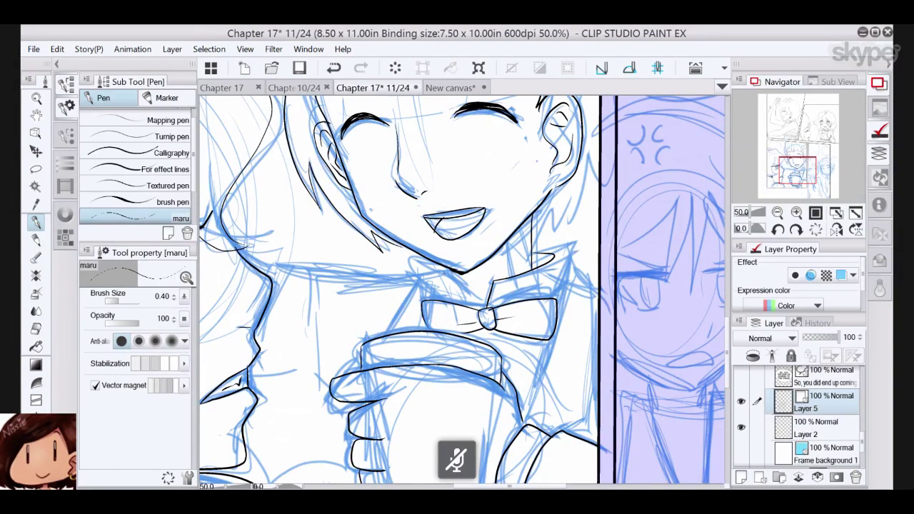
mouse_move(477, 308)
left_mouse_down()
mouse_move(459, 286)
mouse_move(414, 272)
left_mouse_up()
mouse_move(409, 268)
left_mouse_down()
mouse_move(434, 263)
mouse_move(415, 283)
mouse_move(428, 300)
left_mouse_up()
left_click_drag(554, 253, 557, 292)
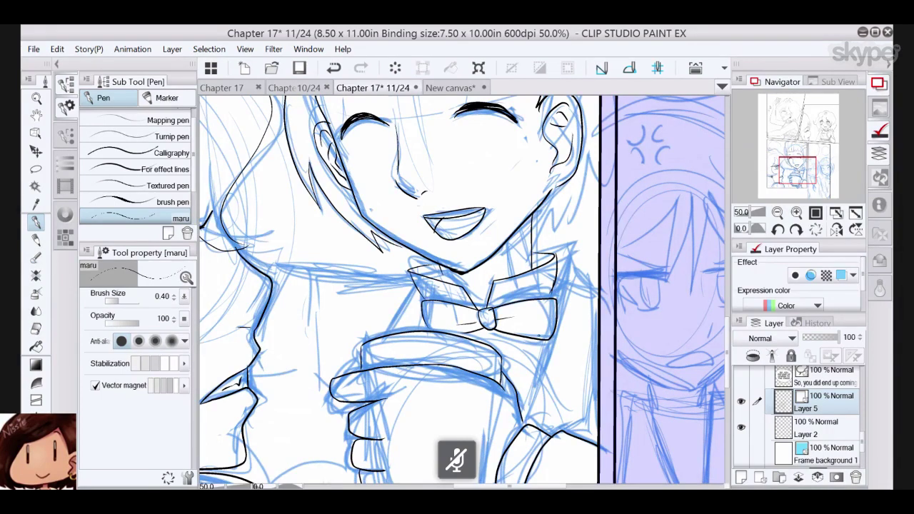
- Ink the vest and sleeve lines below the smiling character's collar, and the spiky hair tips behind the neck
left_click_drag(538, 342, 523, 406)
mouse_move(560, 270)
left_mouse_down()
mouse_move(579, 286)
mouse_move(587, 343)
mouse_move(594, 426)
mouse_move(581, 438)
left_mouse_up()
left_click_drag(412, 287, 391, 327)
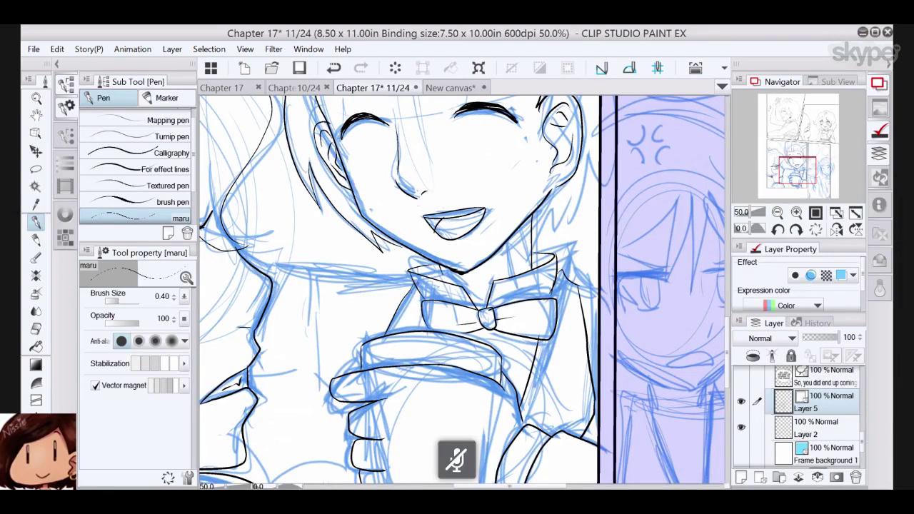
left_click_drag(795, 176, 804, 160)
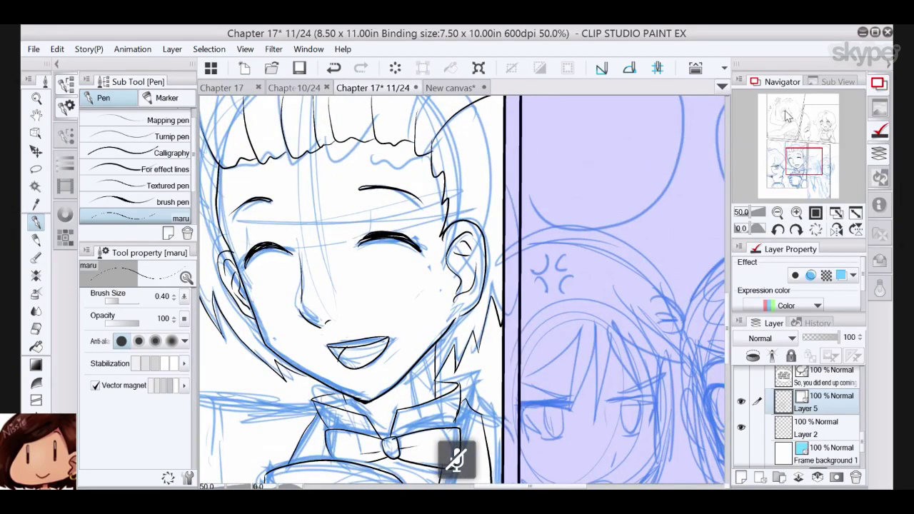
- Ink the shoulder, the arm folds and the vest point below the cup, and trim the fold line overshooting toward the hand
mouse_move(795, 158)
left_mouse_down()
mouse_move(791, 147)
mouse_move(786, 170)
mouse_move(794, 193)
mouse_move(793, 183)
left_mouse_up()
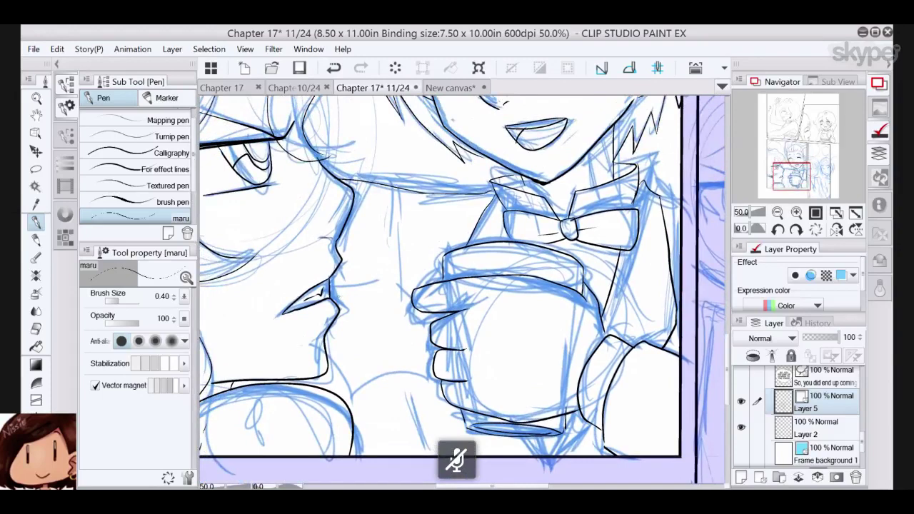
mouse_move(333, 292)
left_mouse_down()
mouse_move(412, 308)
mouse_move(408, 354)
mouse_move(427, 443)
left_mouse_up()
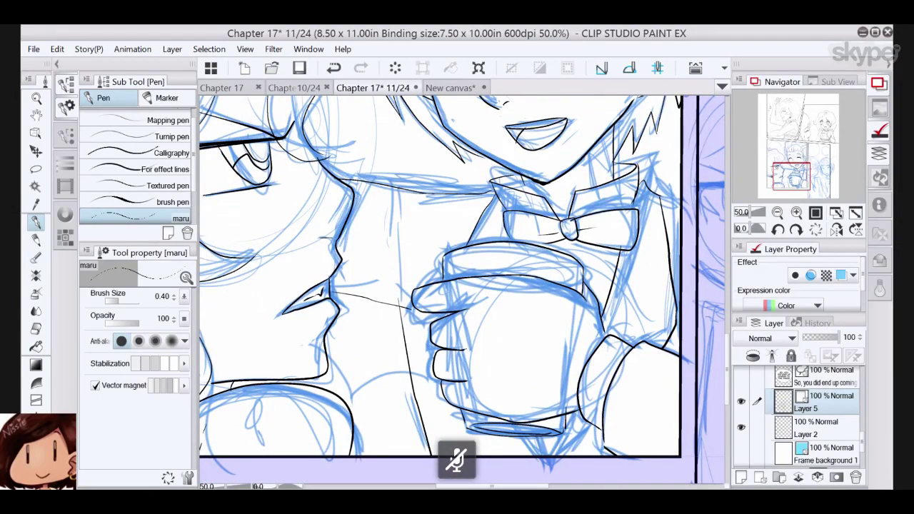
mouse_move(537, 437)
left_mouse_down()
mouse_move(548, 458)
mouse_move(581, 413)
mouse_move(585, 435)
mouse_move(559, 457)
mouse_move(536, 455)
left_mouse_up()
left_click(35, 329)
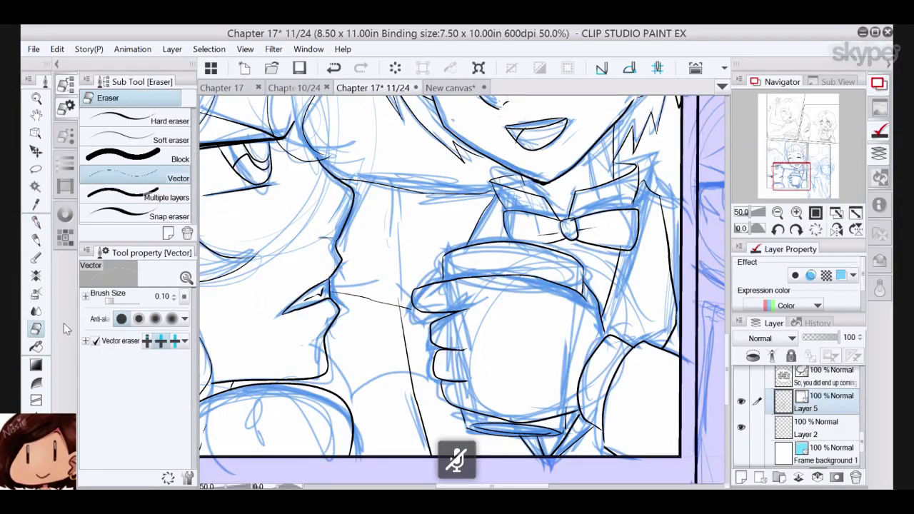
left_click(36, 222)
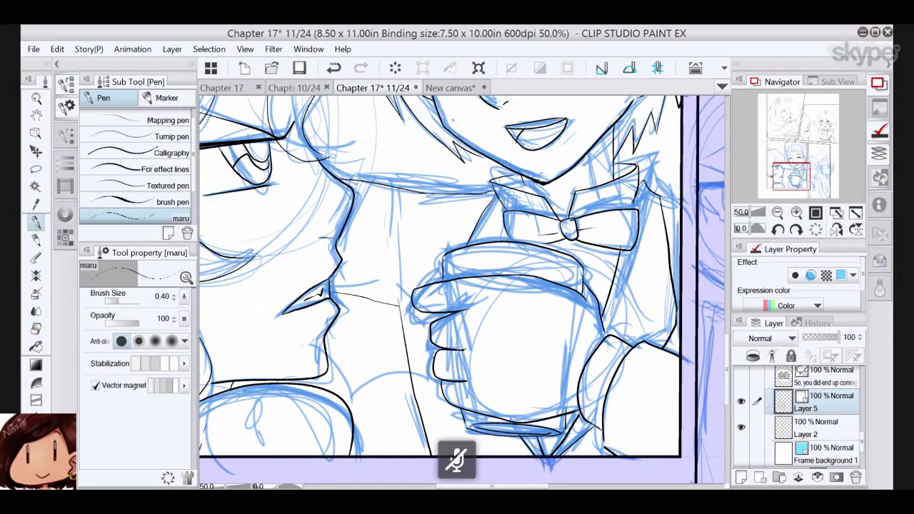
- Ink the thin vertical fold line running down between the shoulder line and the arm fold
left_click_drag(407, 205, 405, 283)
left_click_drag(537, 245, 561, 240)
key("e")
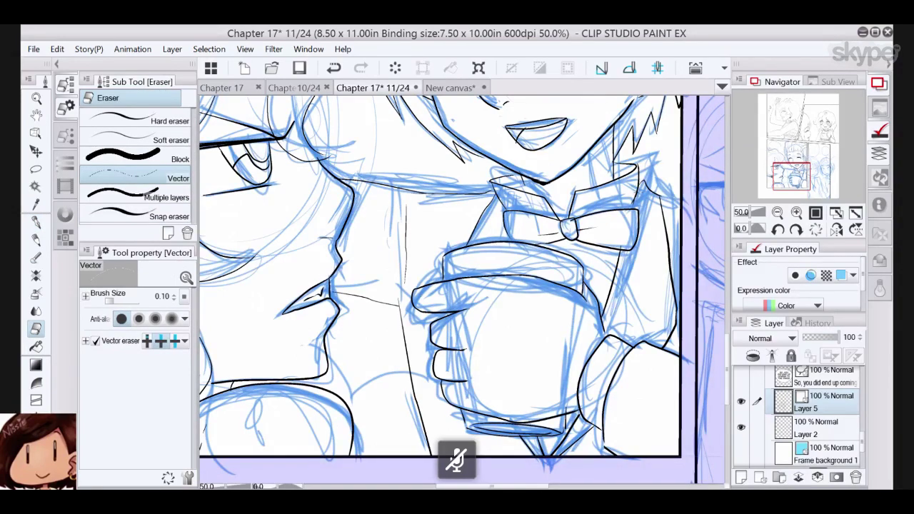
left_click(37, 222)
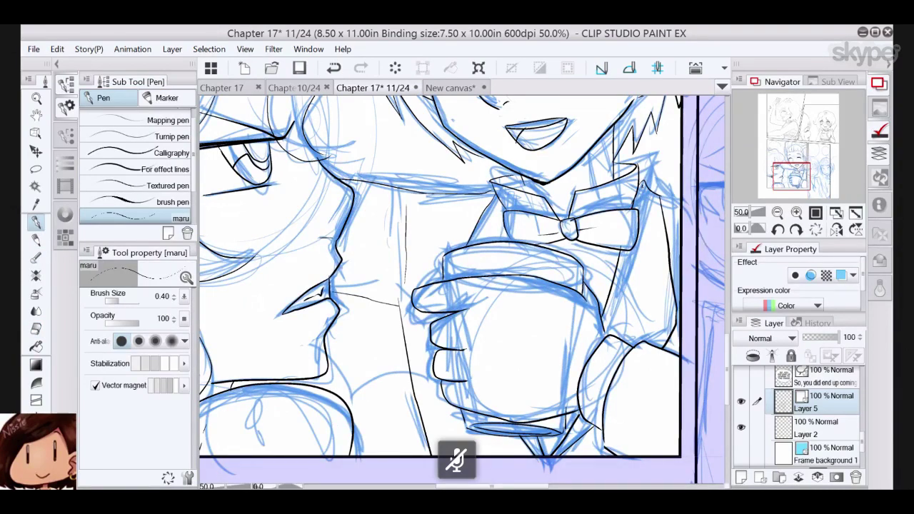
- Ink the shoulder line from the collar to the panel's right border, and the cup's side edge along the fingertips
mouse_move(632, 188)
left_mouse_down()
mouse_move(643, 209)
mouse_move(681, 201)
left_mouse_up()
key("e")
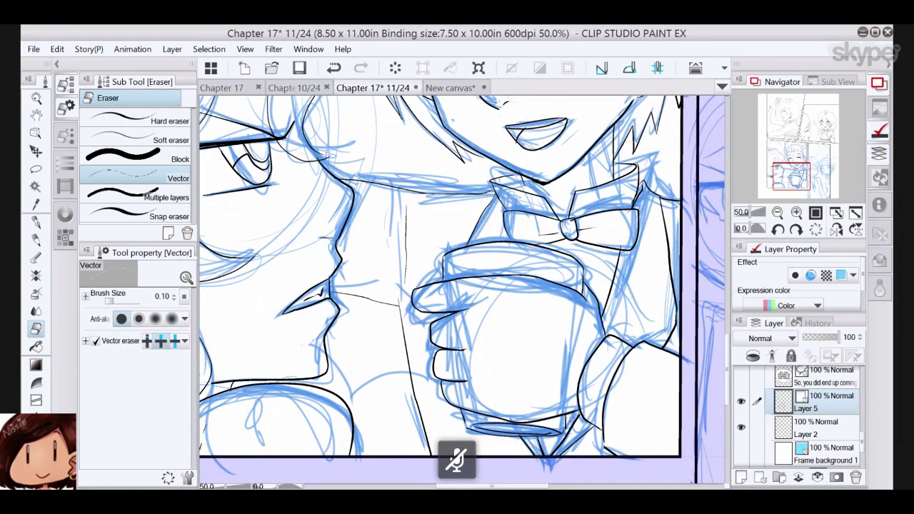
key("y")
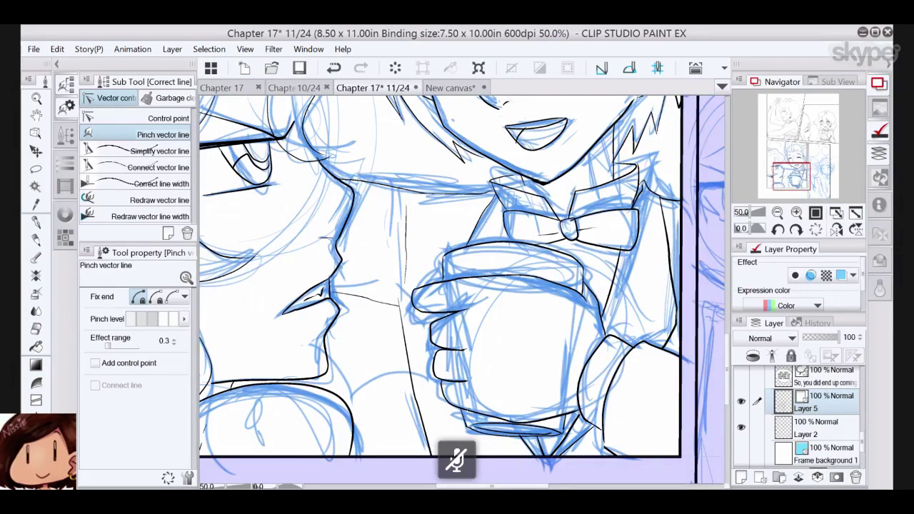
left_click(36, 222)
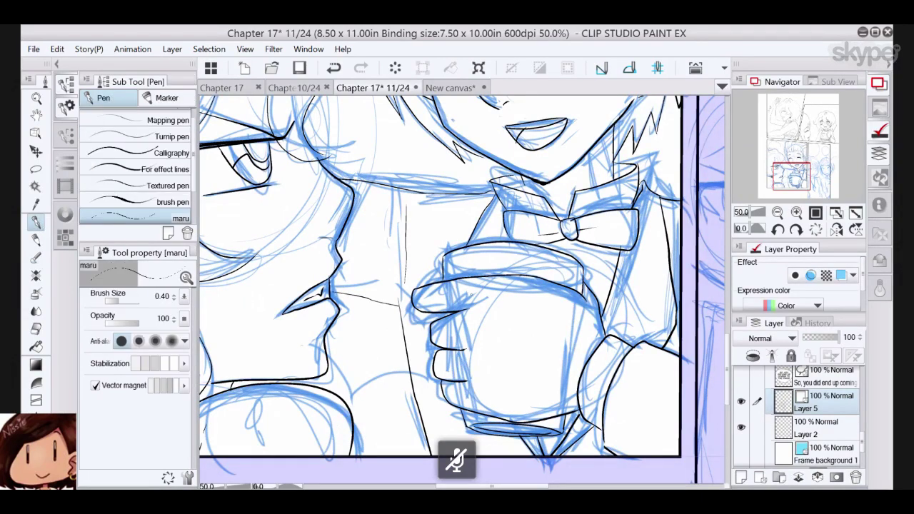
left_click_drag(472, 293, 470, 377)
- Ink a row of short strand lines across the top of the smiling character's hair below the panel border
left_click_drag(801, 175, 799, 150)
left_click_drag(392, 129, 398, 194)
left_click_drag(401, 148, 403, 198)
left_click_drag(444, 127, 446, 174)
left_click_drag(489, 134, 482, 180)
left_click_drag(502, 140, 497, 168)
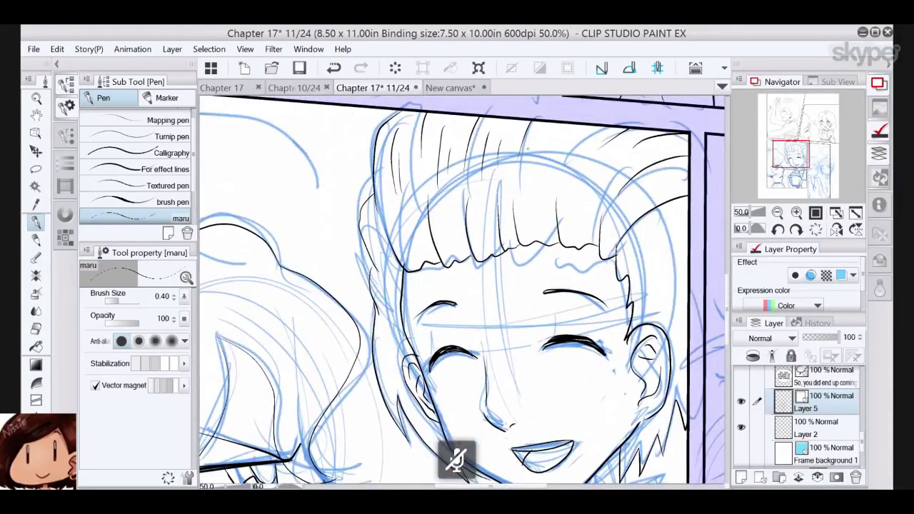
left_click_drag(549, 135, 543, 169)
left_click_drag(602, 137, 582, 176)
left_click_drag(620, 145, 589, 187)
left_click_drag(578, 134, 564, 171)
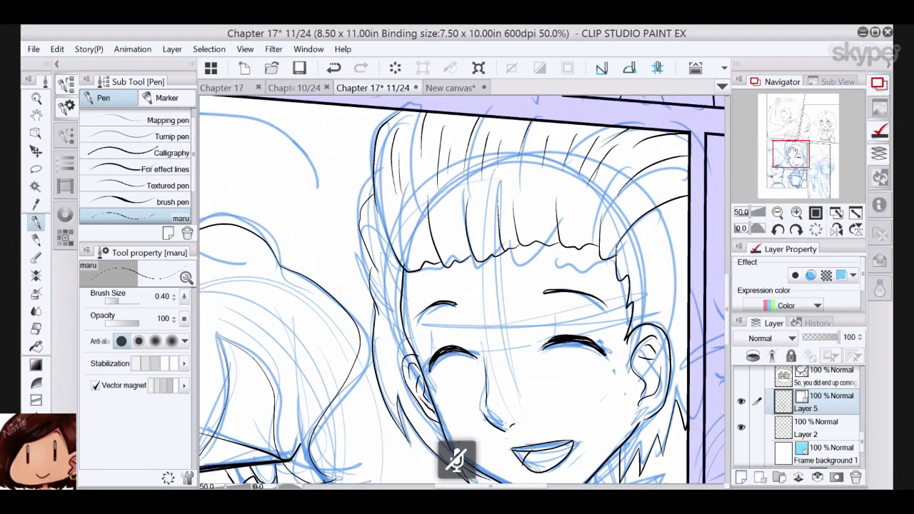
- Add small detail lines around the frowning character's eye and profile
left_click_drag(794, 154, 787, 171)
left_click_drag(328, 299, 310, 315)
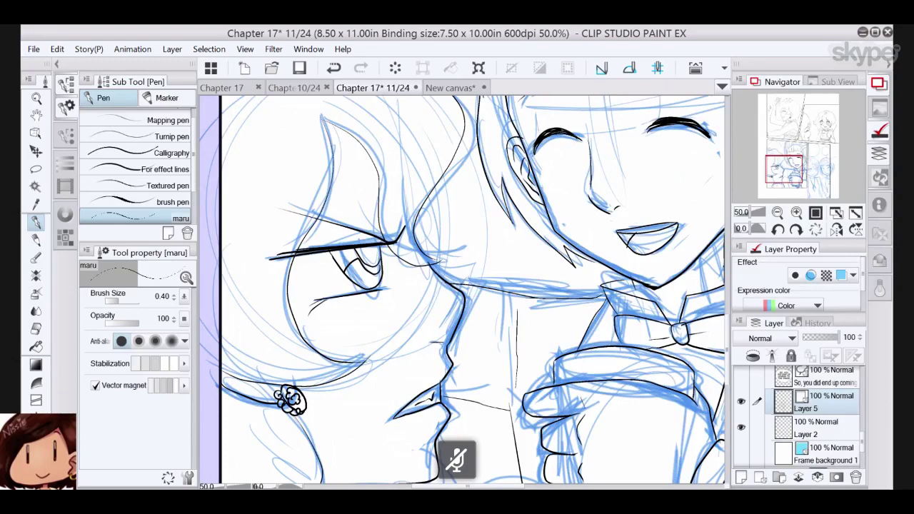
mouse_move(300, 251)
left_mouse_down()
mouse_move(265, 247)
mouse_move(274, 259)
mouse_move(256, 260)
mouse_move(275, 238)
left_mouse_up()
left_click_drag(464, 264, 438, 322)
- Make the Frame background 1 layer visible so the panel's line art shows without the sketch
left_click(779, 213)
left_click_drag(786, 165, 788, 168)
left_click(778, 213)
left_click(742, 451)
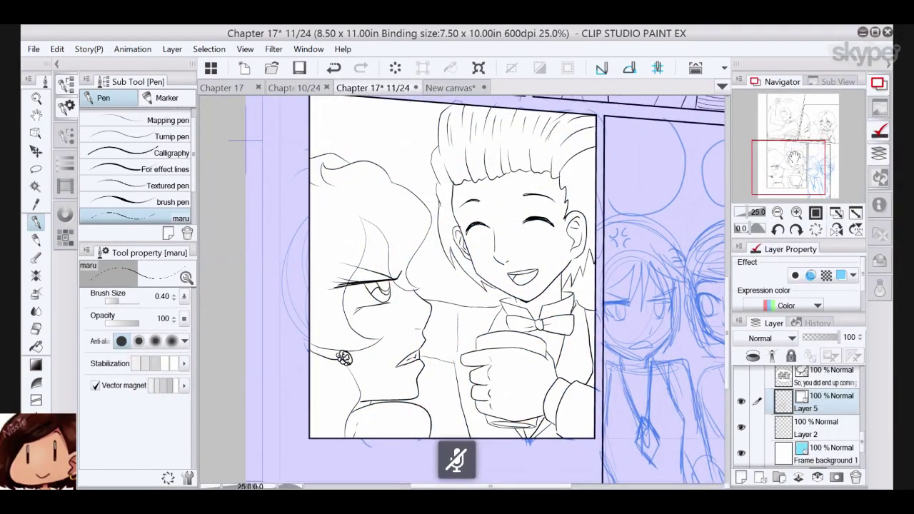
- Erase the strand lines across the top of the smiling character's hair with the Vector eraser
left_click_drag(788, 168, 809, 143)
left_click(797, 213)
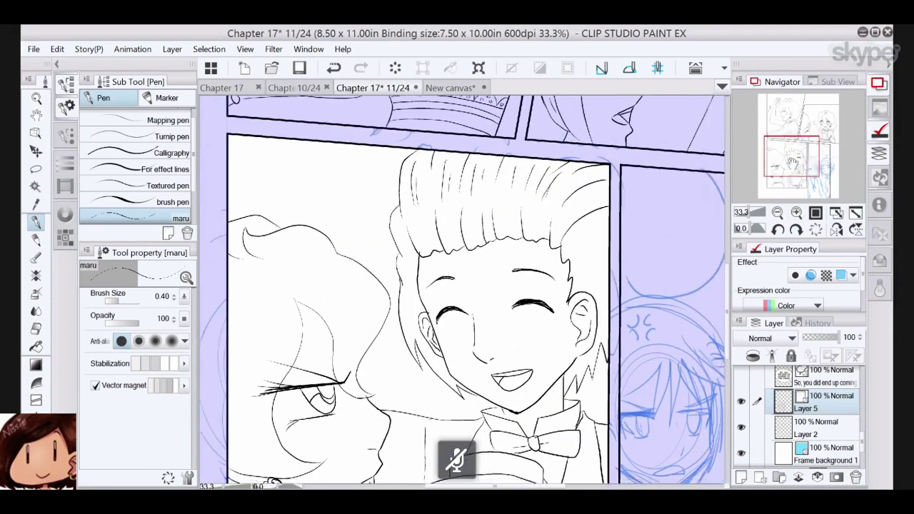
left_click(36, 328)
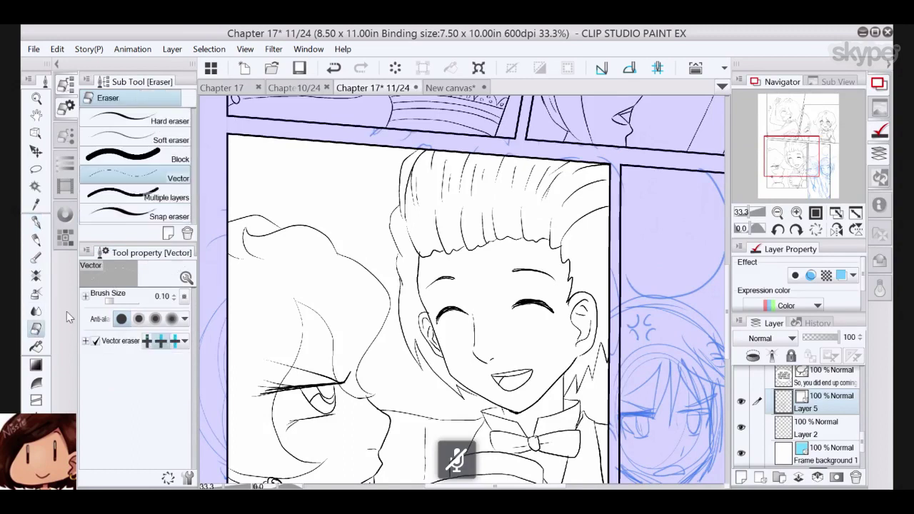
left_click(402, 178)
left_click(413, 182)
left_click(433, 168)
mouse_move(443, 183)
left_mouse_down()
mouse_move(564, 184)
mouse_move(593, 170)
left_mouse_up()
- Redraw the upper hair of the smiling character with curved strands below the panel border and a second outline on the left side
key("p")
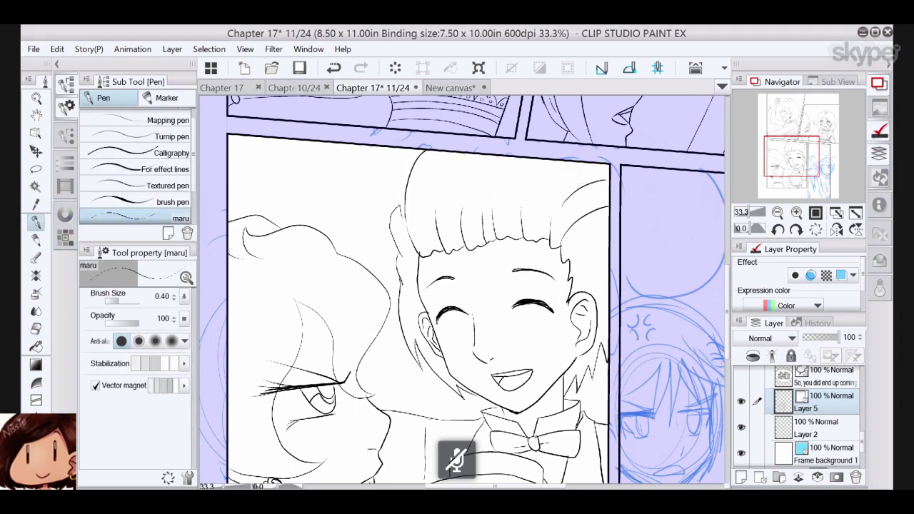
left_click_drag(438, 187, 463, 154)
left_click_drag(493, 183, 501, 162)
left_click_drag(523, 182, 534, 158)
mouse_move(473, 177)
left_mouse_down()
mouse_move(485, 155)
mouse_move(481, 162)
left_mouse_up()
mouse_move(434, 178)
left_mouse_down()
mouse_move(451, 152)
mouse_move(437, 158)
left_mouse_up()
mouse_move(513, 187)
left_mouse_down()
mouse_move(524, 162)
mouse_move(570, 165)
left_mouse_up()
left_click_drag(398, 207, 412, 162)
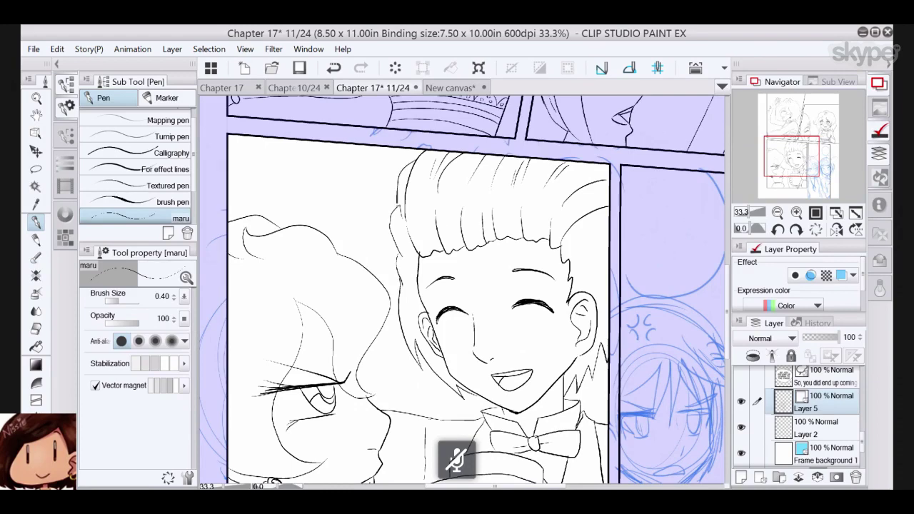
- Trim the overlap in the left hair outline and add fine strand lines from there across the smiling character's upper hair
left_click(37, 331)
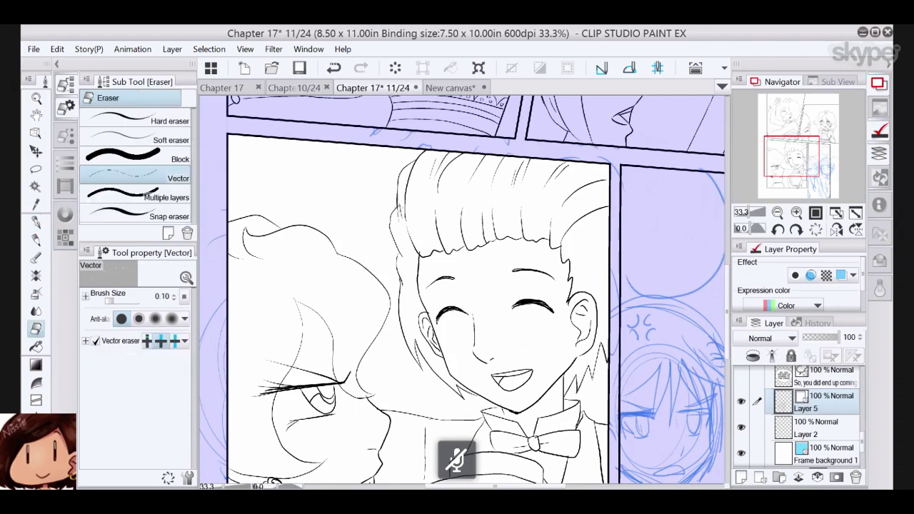
left_click(36, 222)
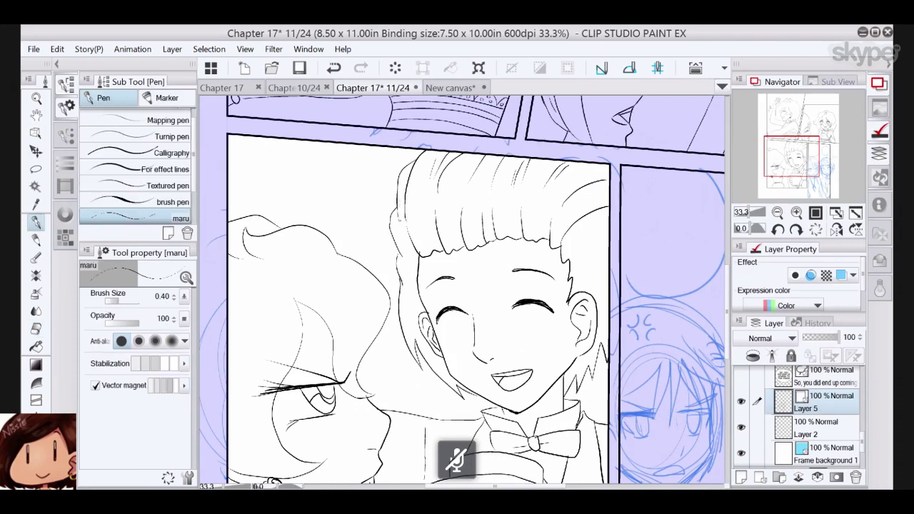
left_click_drag(397, 247, 406, 223)
left_click_drag(421, 182, 416, 223)
left_click_drag(457, 169, 449, 215)
mouse_move(493, 165)
left_mouse_down()
mouse_move(478, 204)
mouse_move(500, 210)
left_mouse_up()
left_click_drag(542, 167, 533, 198)
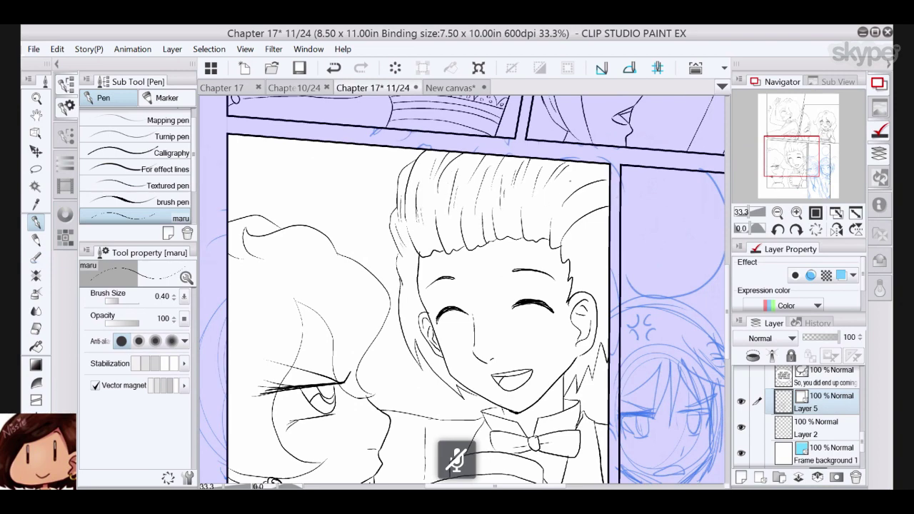
left_click_drag(500, 343, 583, 204)
left_click_drag(783, 170, 783, 169)
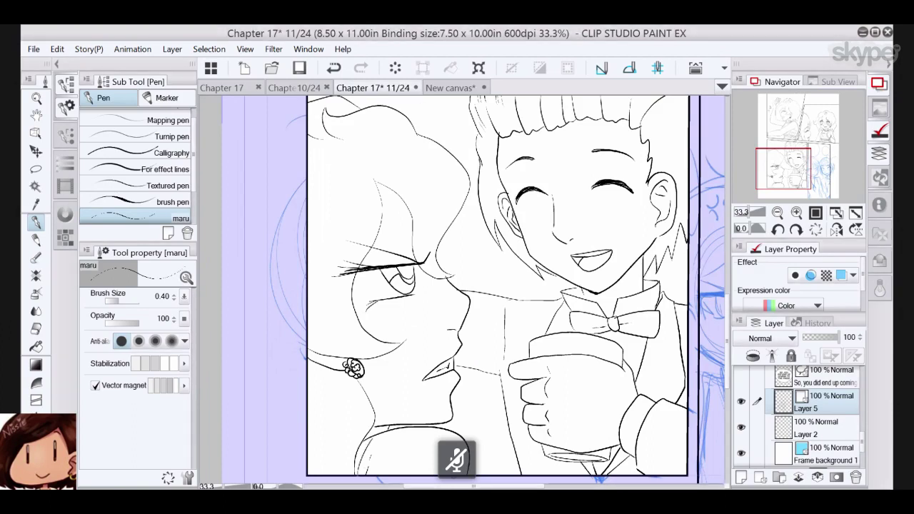
- Add a short line at the frowning character's shoulder and adjust the smiling character's shoulder line near the collar with Pinch vector line at a higher pinch level
left_click_drag(366, 450, 359, 468)
left_click(796, 212)
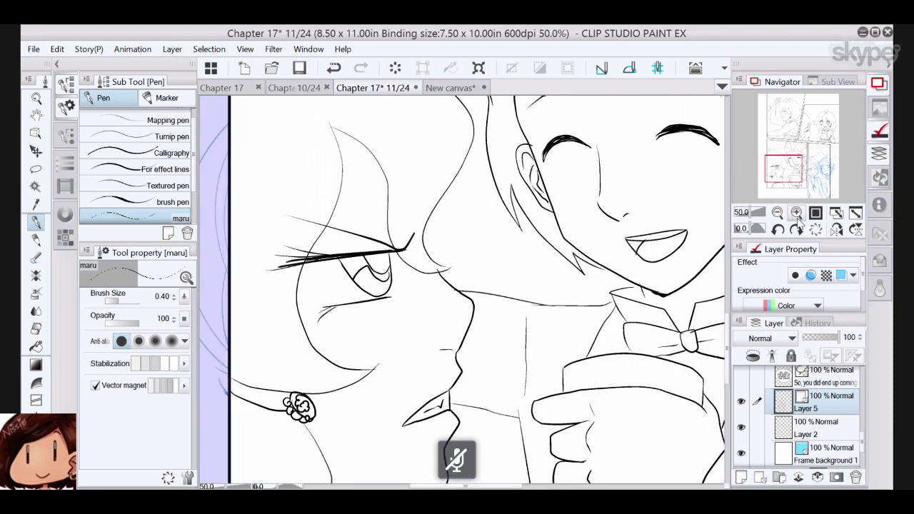
left_click_drag(793, 171, 798, 166)
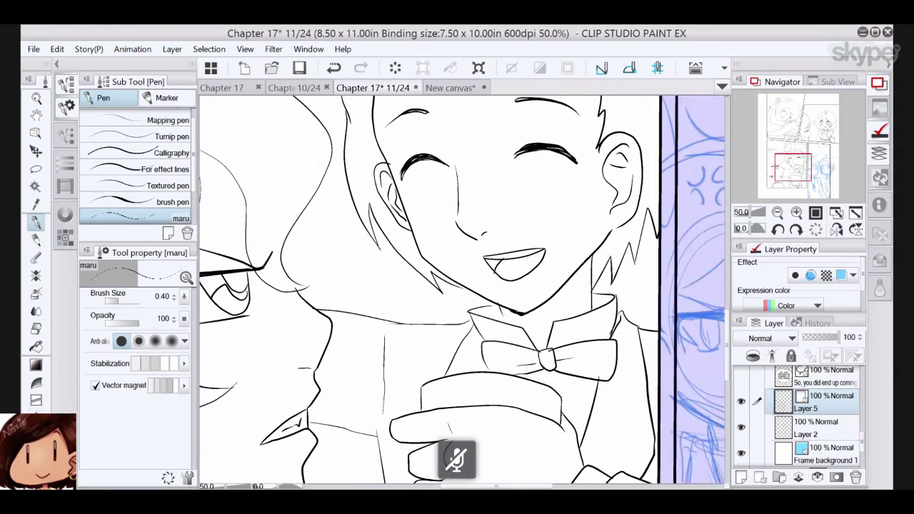
left_click(36, 468)
left_click(157, 297)
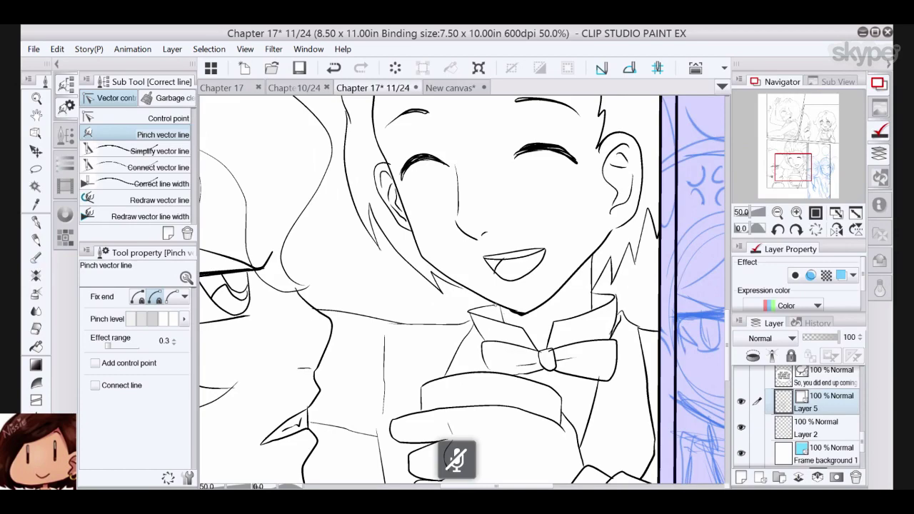
left_click(165, 320)
left_click(175, 320)
mouse_move(471, 312)
left_mouse_down()
mouse_move(477, 308)
mouse_move(472, 321)
left_mouse_up()
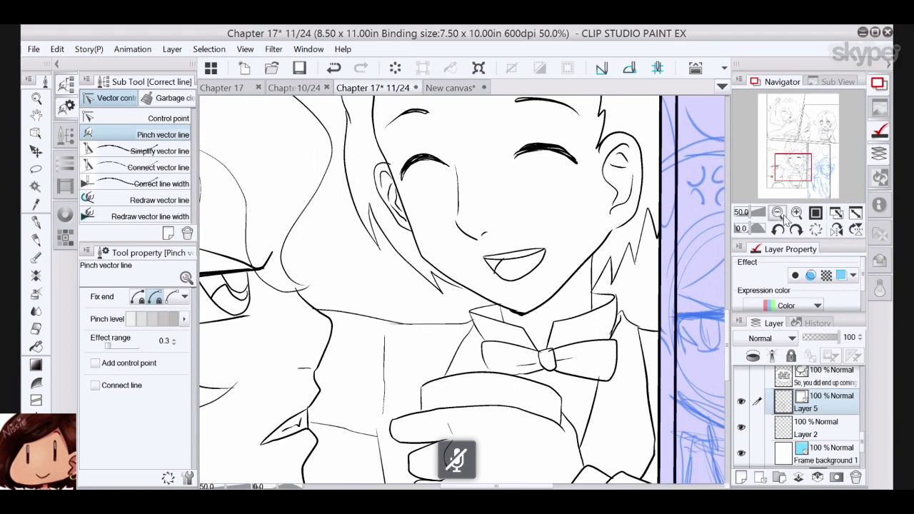
- Reshape the smiling character's arm and shoulder outline between the frowning face and the mug into a rounded sleeve with Pinch vector line
left_click(779, 213)
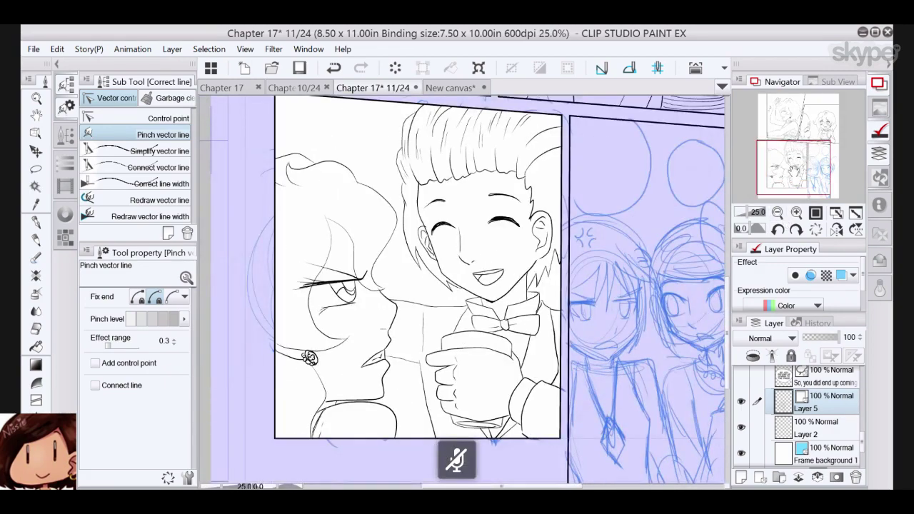
left_click_drag(795, 173, 801, 171)
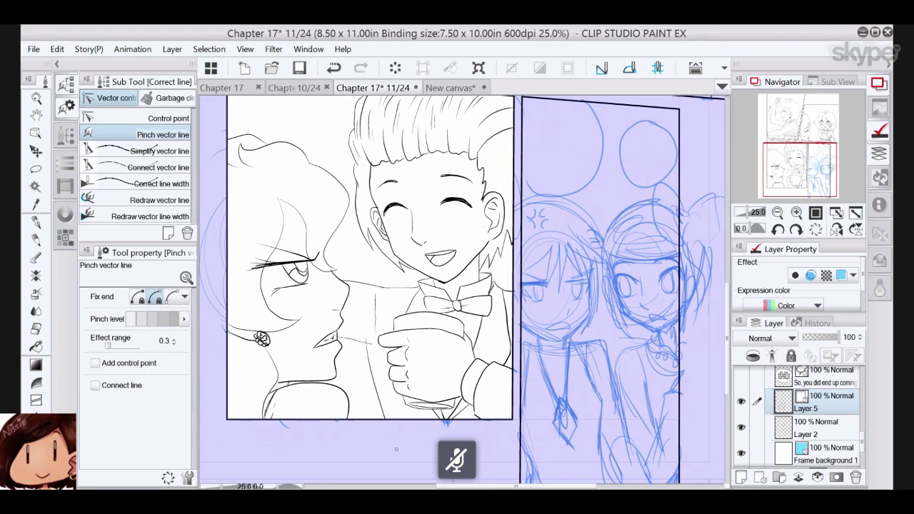
left_click_drag(344, 340, 378, 358)
left_click(36, 329)
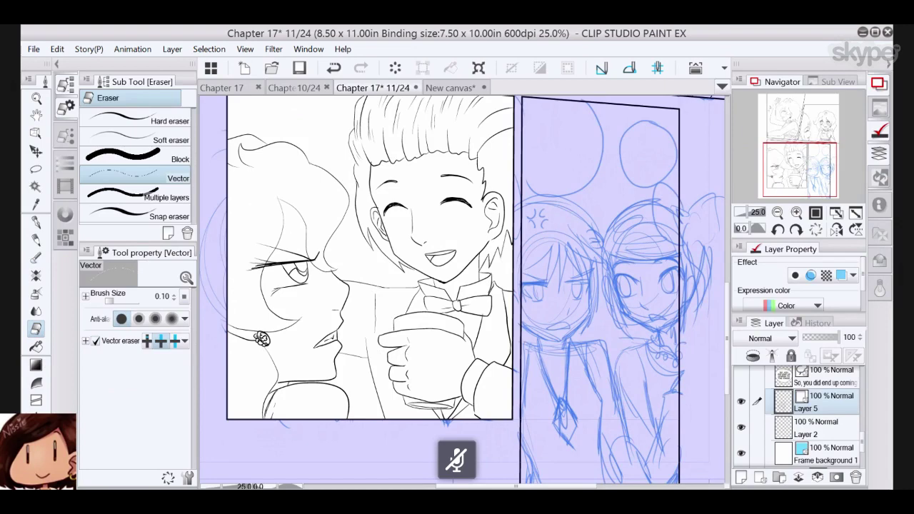
left_click(36, 471)
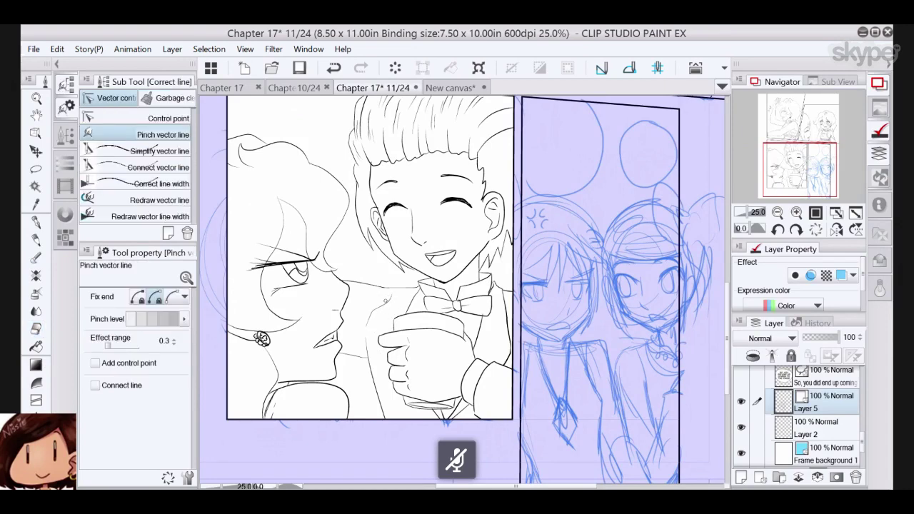
left_click(137, 296)
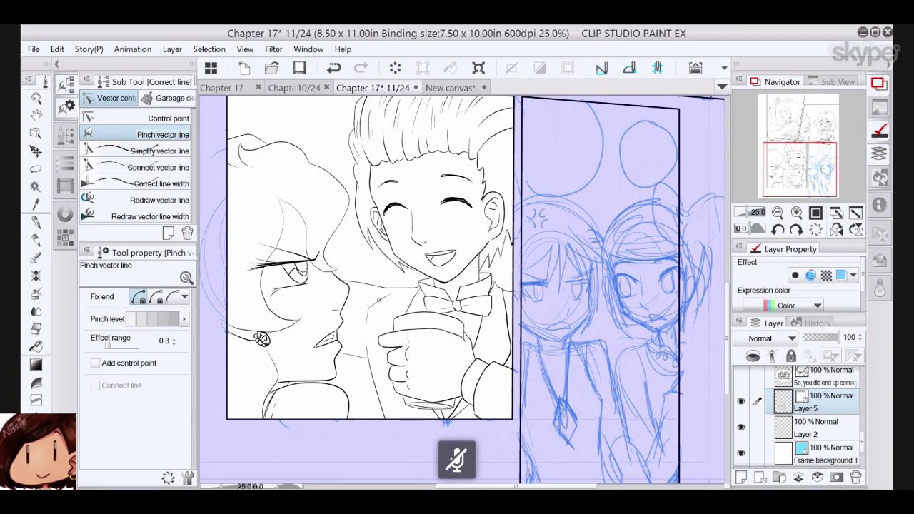
left_click(156, 297)
left_click_drag(390, 294, 374, 303)
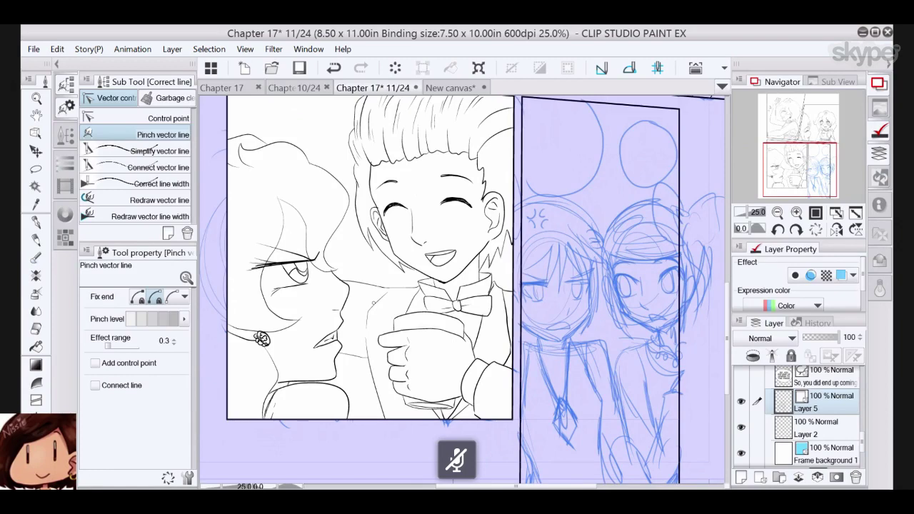
mouse_move(807, 173)
left_mouse_down()
mouse_move(795, 164)
mouse_move(808, 166)
left_mouse_up()
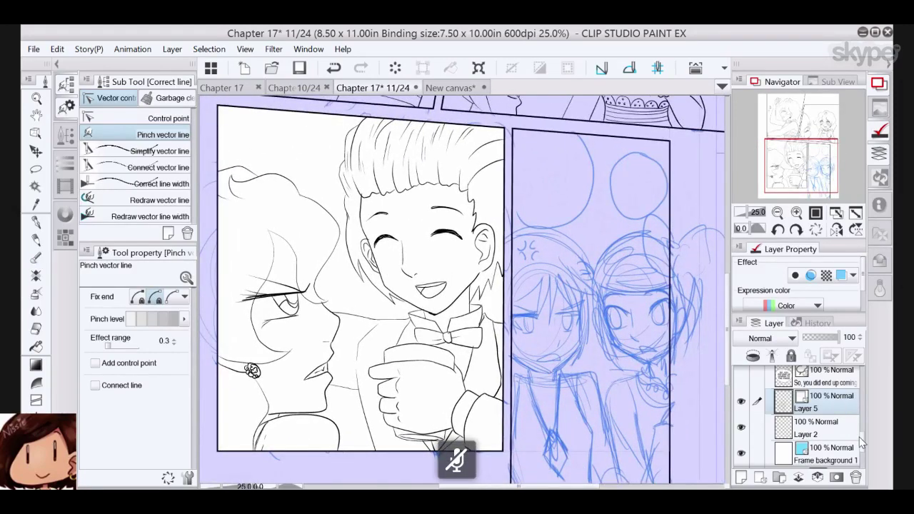
- Create a new vector layer above Layer 2 inside the frame folder of the lower-right panel with the two sketched characters
scroll(864, 449, "down", 1)
scroll(863, 449, "down", 2)
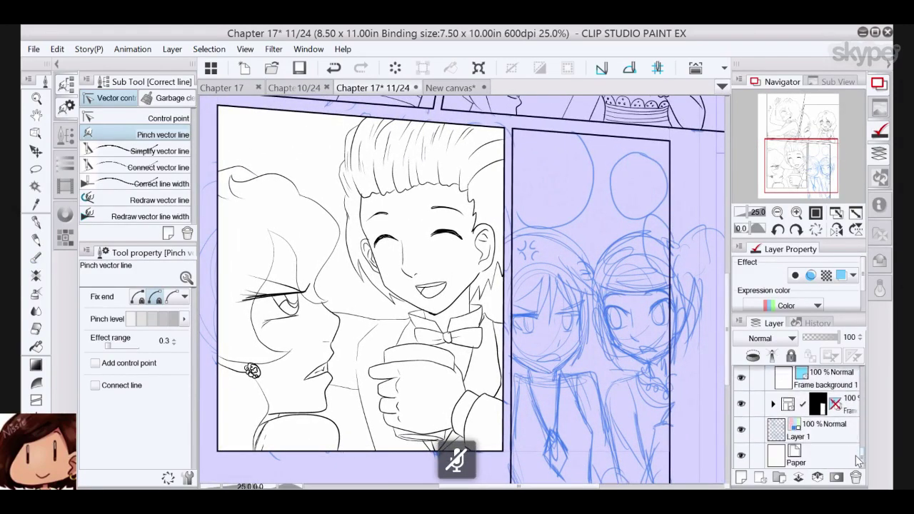
left_click(773, 405)
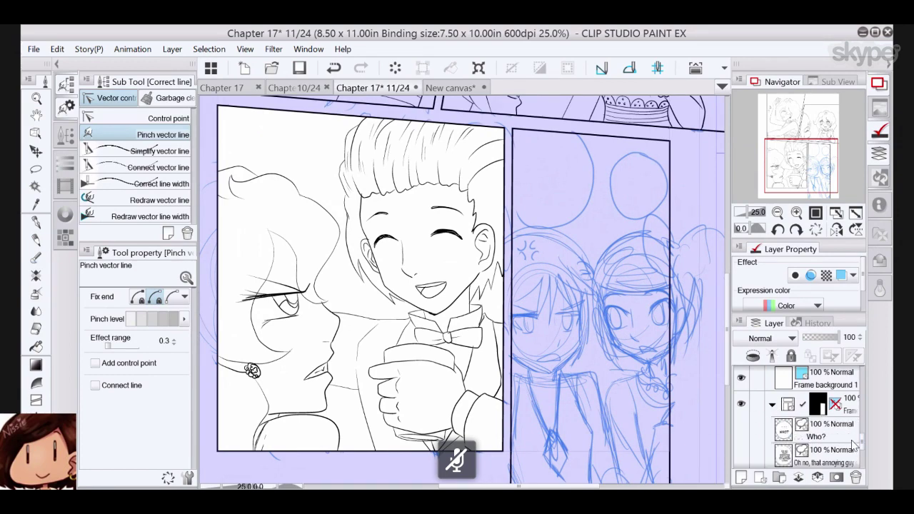
scroll(863, 450, "down", 2)
left_click_drag(861, 452, 861, 458)
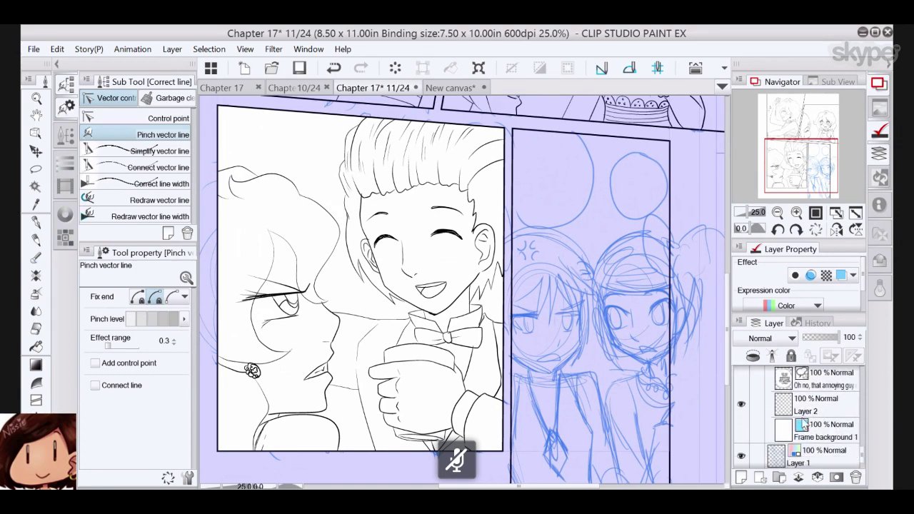
left_click(802, 422)
left_click(761, 478)
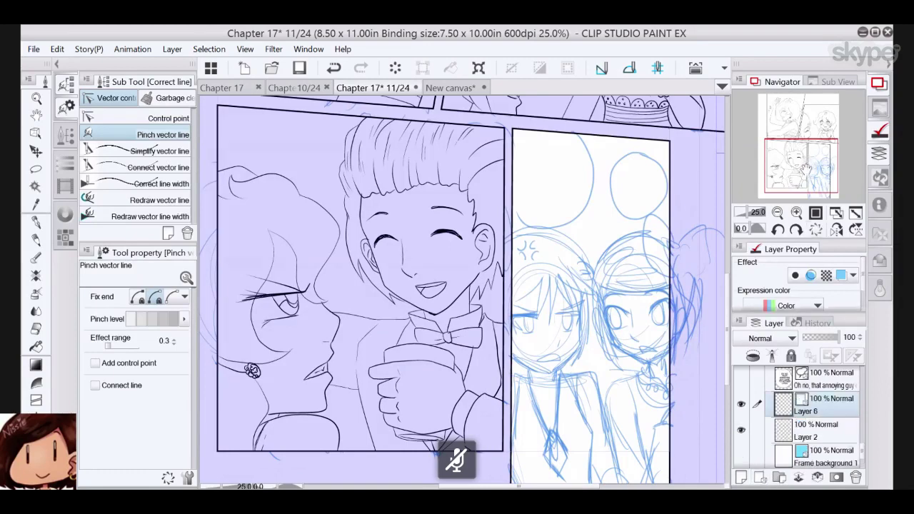
left_click_drag(806, 170, 813, 176)
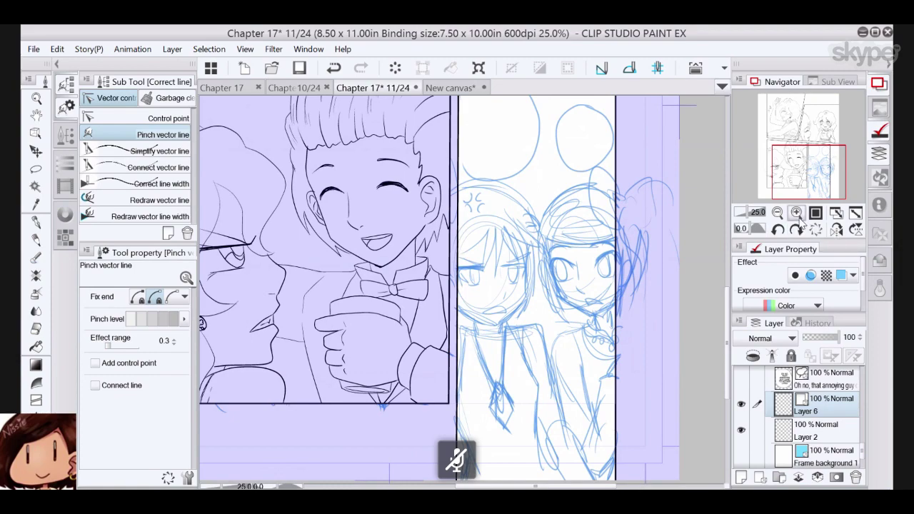
- Ink the anger mark on the left figure's hair with the maru pen, following the blue sketch
left_click(799, 217)
left_click(799, 217)
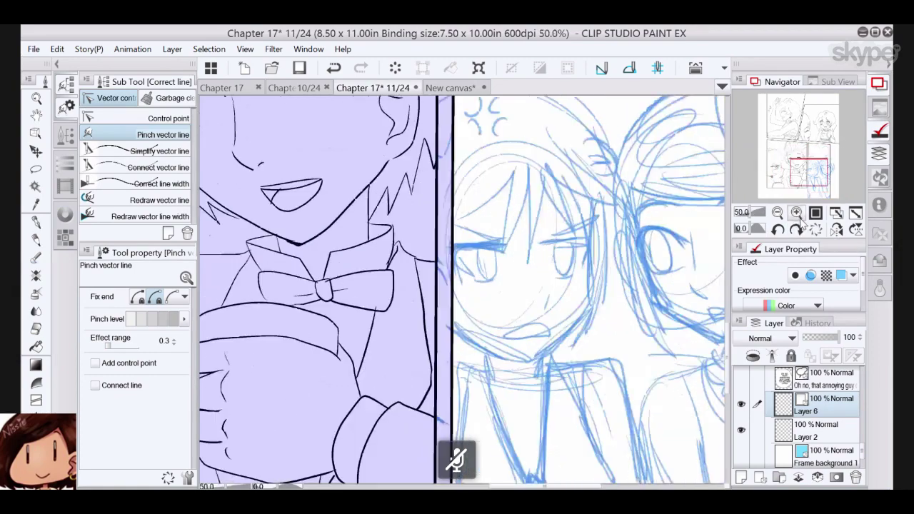
left_click_drag(806, 173, 814, 162)
left_click(35, 222)
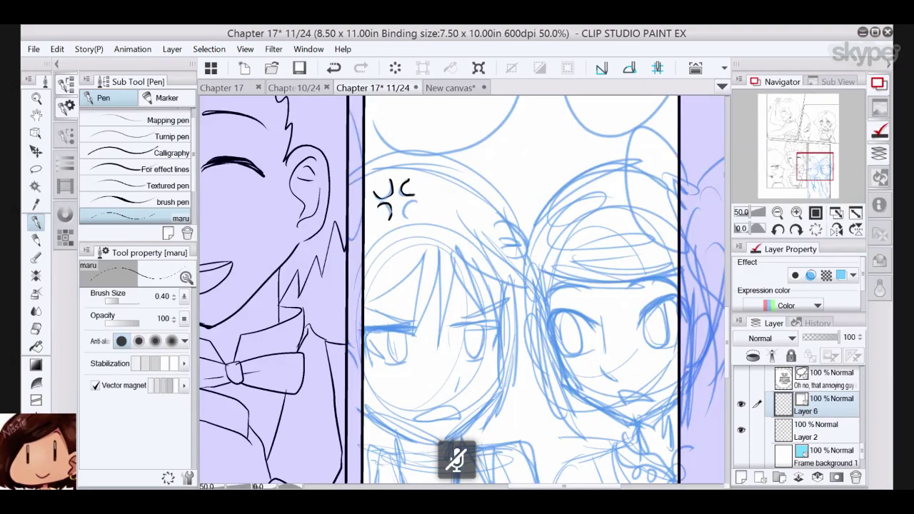
left_click_drag(419, 203, 404, 218)
- Ink the thick upper lash line and the slanted eyebrow of the left figure's eye beside the panel border
left_click_drag(809, 166, 810, 172)
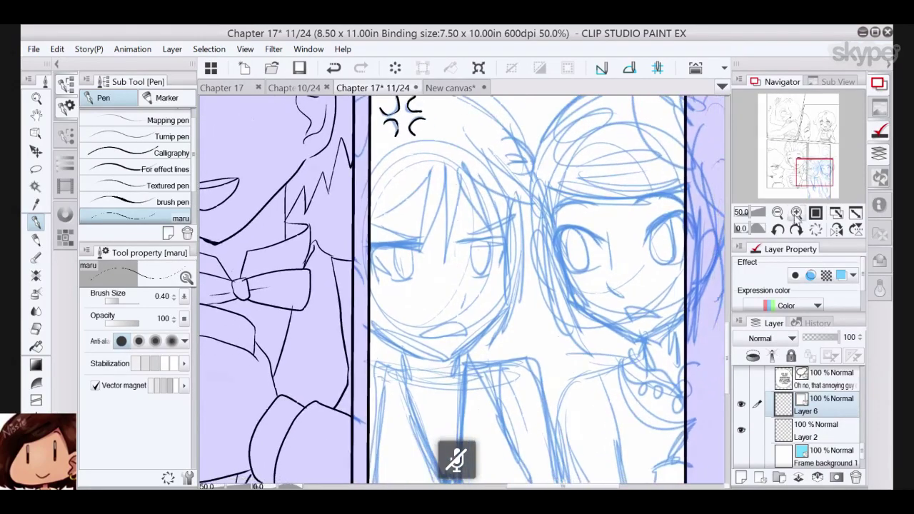
left_click(797, 212)
left_click(797, 212)
mouse_move(380, 203)
left_mouse_down()
mouse_move(281, 228)
mouse_move(284, 250)
left_mouse_up()
left_click_drag(345, 199, 372, 197)
mouse_move(280, 211)
left_mouse_down()
mouse_move(349, 197)
mouse_move(280, 210)
left_mouse_up()
left_click_drag(280, 214, 286, 251)
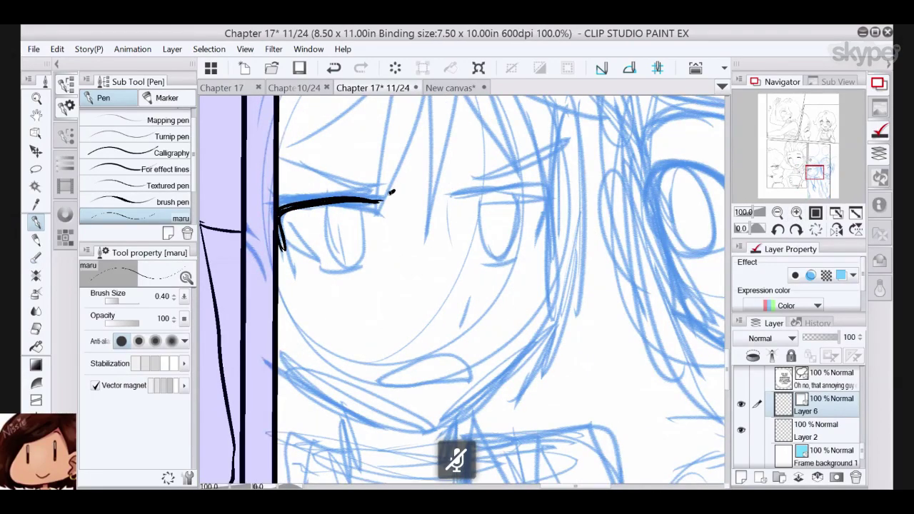
left_click_drag(392, 192, 280, 170)
- Ink the upper lid of the left figure's other eye, thicken it, and add short lashes at its outer corner
left_click_drag(455, 201, 551, 191)
left_click_drag(550, 195, 542, 230)
left_click_drag(510, 190, 551, 190)
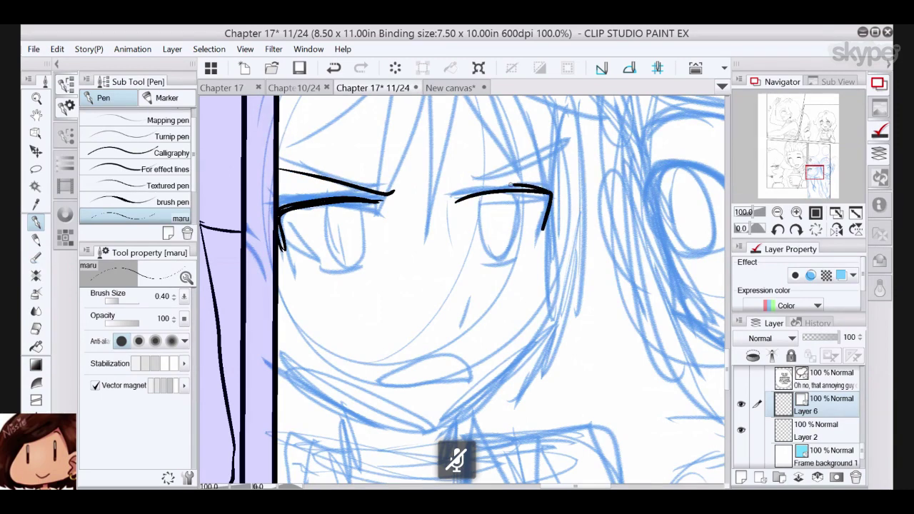
mouse_move(459, 198)
left_mouse_down()
mouse_move(516, 188)
mouse_move(543, 230)
left_mouse_up()
left_click_drag(548, 192, 541, 223)
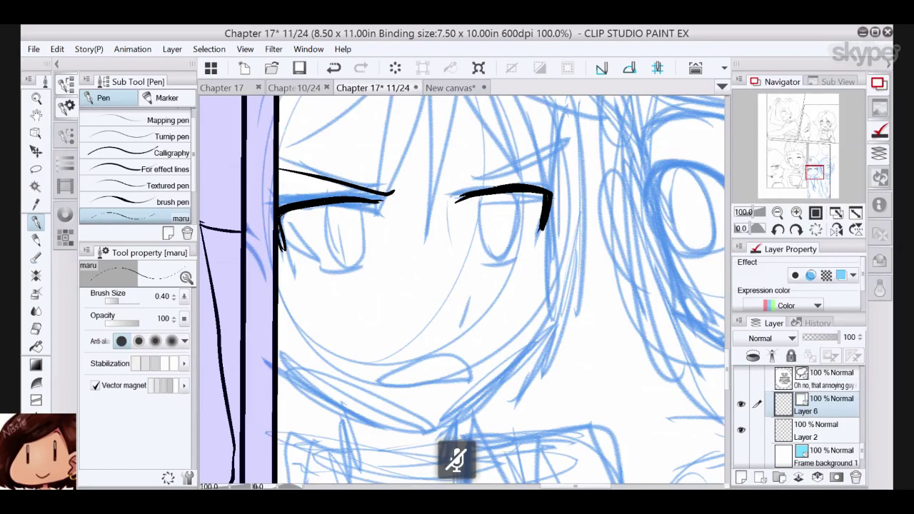
mouse_move(546, 190)
left_mouse_down()
mouse_move(577, 190)
mouse_move(586, 201)
mouse_move(577, 223)
left_mouse_up()
- Ink the lower lid lines and the oval irises of both of the left figure's eyes
left_click_drag(538, 253, 482, 262)
left_click_drag(306, 274, 374, 266)
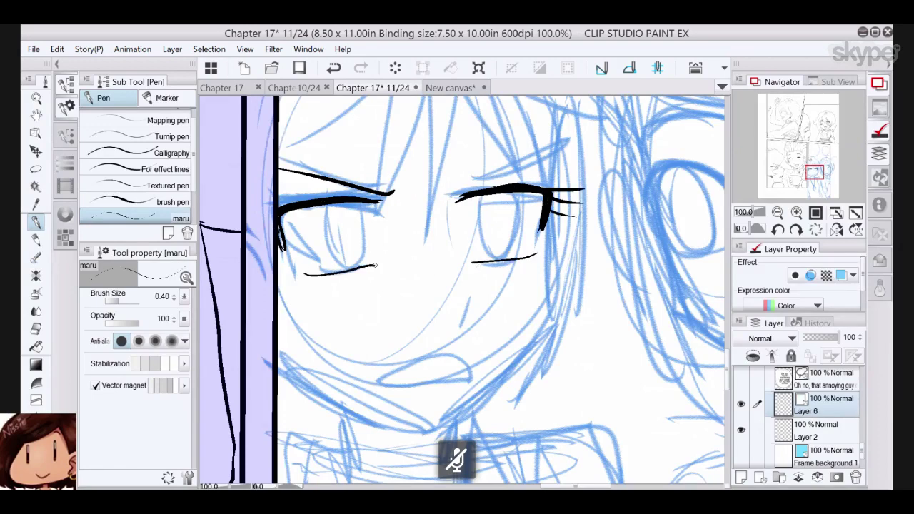
left_click_drag(317, 275, 299, 282)
mouse_move(363, 203)
left_mouse_down()
mouse_move(333, 265)
mouse_move(318, 208)
left_mouse_up()
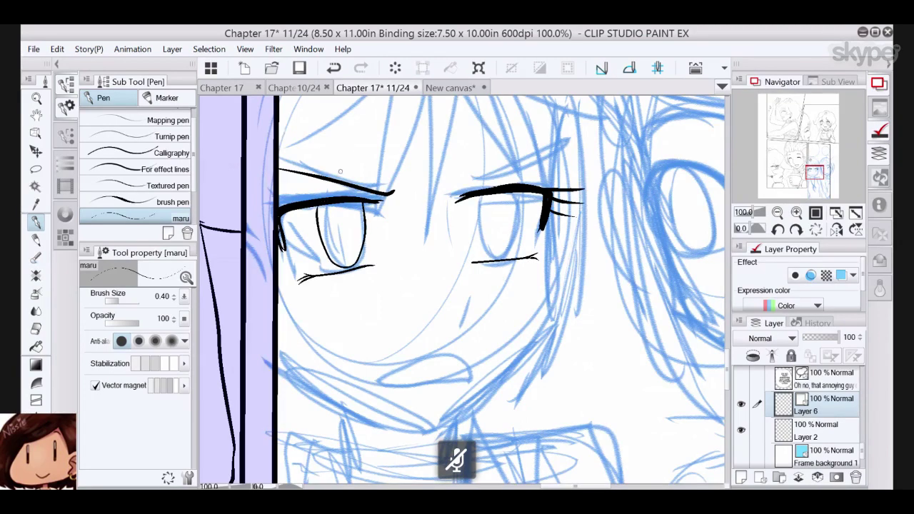
mouse_move(519, 192)
left_mouse_down()
mouse_move(515, 245)
mouse_move(497, 255)
mouse_move(480, 197)
left_mouse_up()
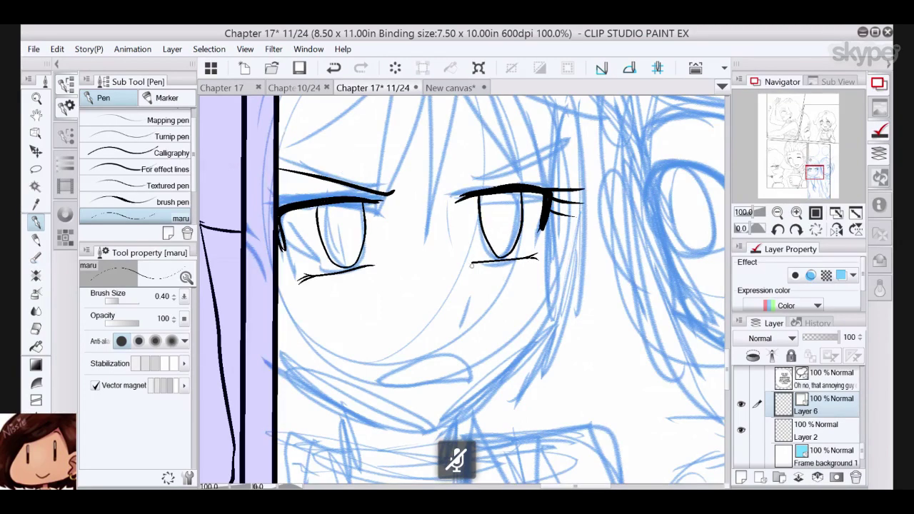
- Ink the left figure's nose and open mouth over the sketch
left_click_drag(451, 235, 469, 284)
left_click_drag(472, 292, 461, 320)
mouse_move(467, 381)
left_mouse_down()
mouse_move(461, 358)
mouse_move(415, 359)
mouse_move(379, 384)
mouse_move(469, 373)
left_mouse_up()
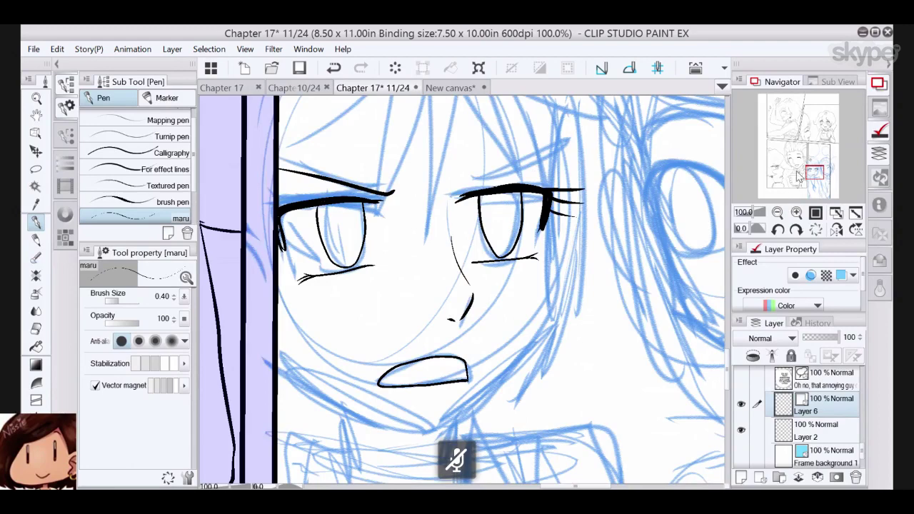
- Ink the left figure's pointed bangs across the forehead, including the strands sweeping towards the second figure
left_click_drag(814, 172, 813, 169)
mouse_move(498, 163)
left_mouse_down()
mouse_move(465, 343)
mouse_move(461, 152)
mouse_move(414, 330)
left_mouse_up()
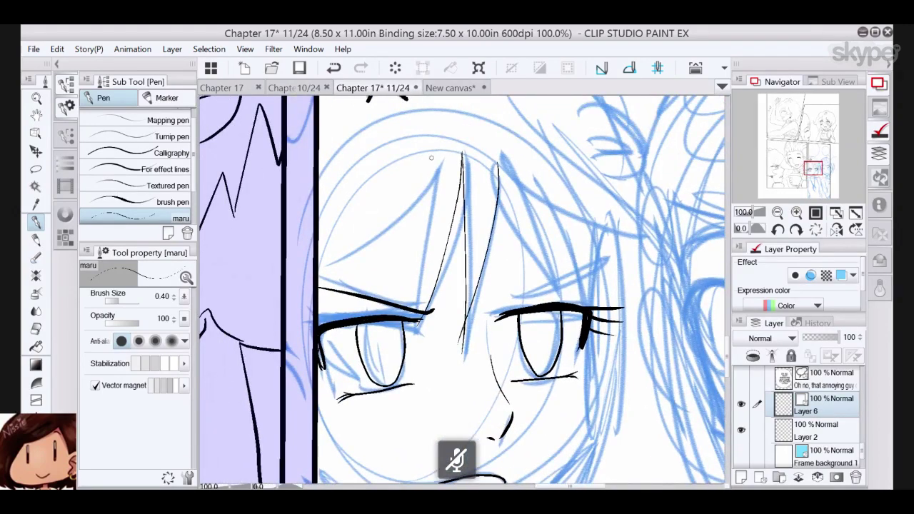
mouse_move(433, 157)
left_mouse_down()
mouse_move(419, 310)
mouse_move(409, 215)
mouse_move(319, 294)
left_mouse_up()
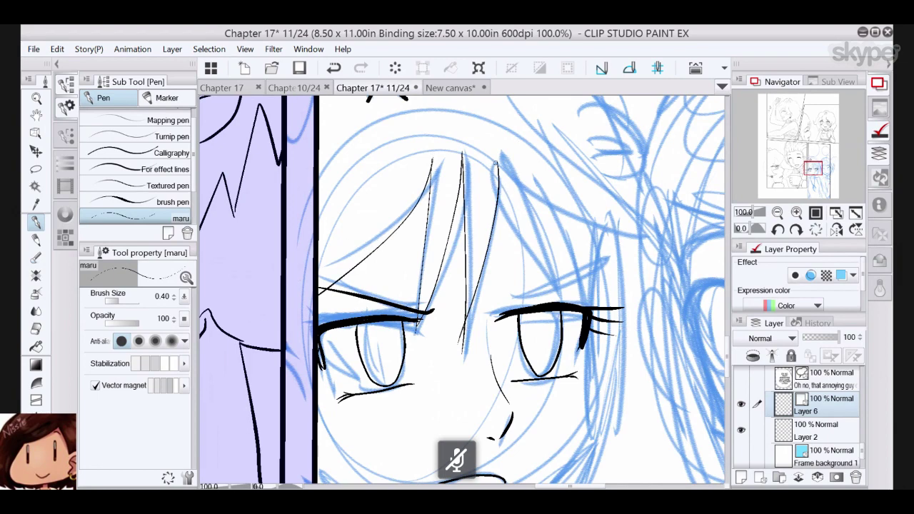
left_click_drag(496, 165, 589, 307)
key("ctrl+z")
left_click_drag(495, 163, 560, 288)
left_click_drag(519, 171, 559, 285)
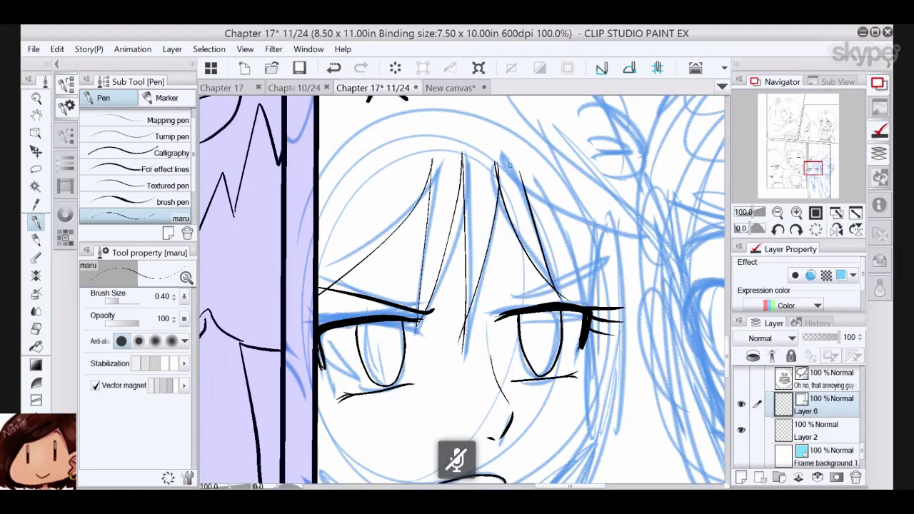
left_click_drag(510, 165, 652, 284)
mouse_move(537, 127)
left_mouse_down()
mouse_move(610, 210)
mouse_move(650, 279)
left_mouse_up()
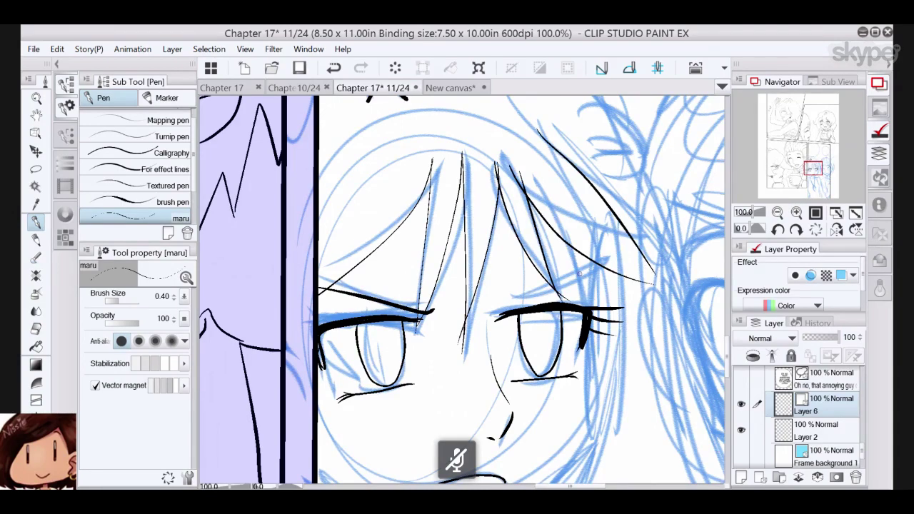
left_click_drag(812, 168, 814, 171)
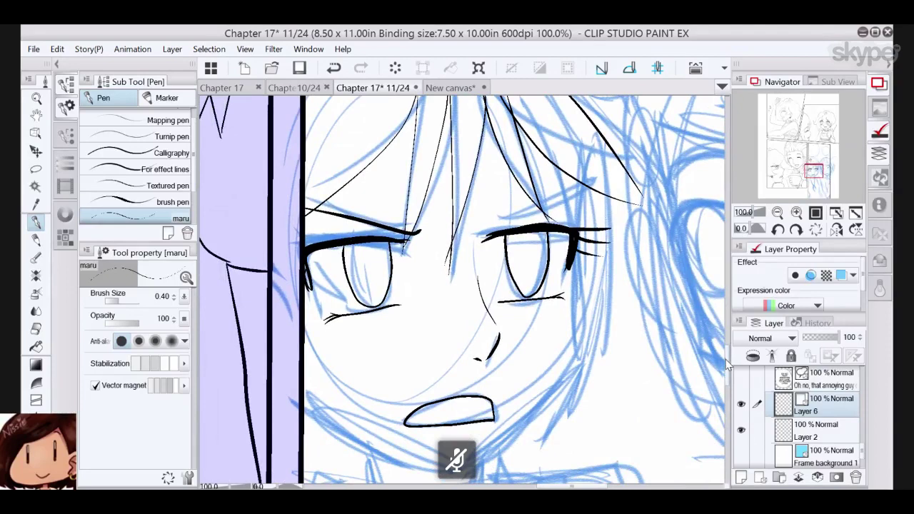
mouse_move(577, 147)
left_mouse_down()
mouse_move(563, 351)
mouse_move(485, 431)
mouse_move(463, 446)
mouse_move(306, 364)
left_mouse_up()
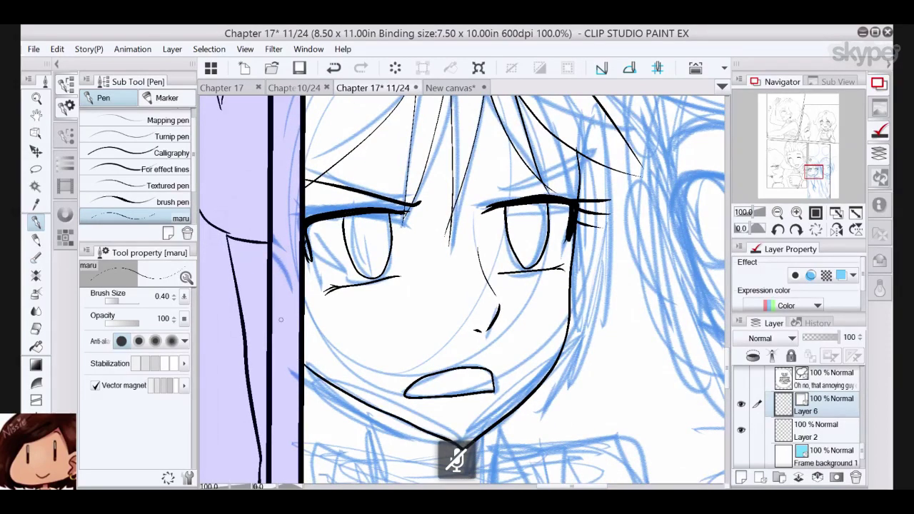
left_click(334, 67)
left_click_drag(579, 148, 576, 336)
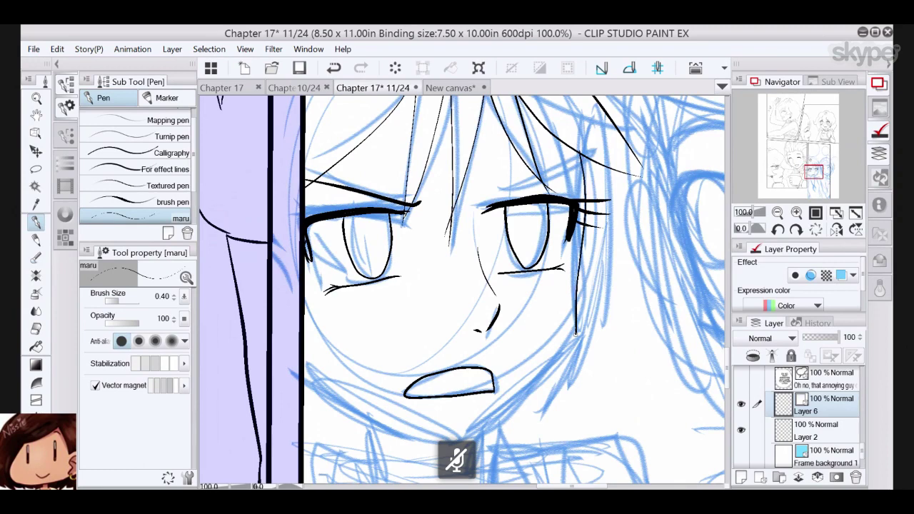
left_click(333, 67)
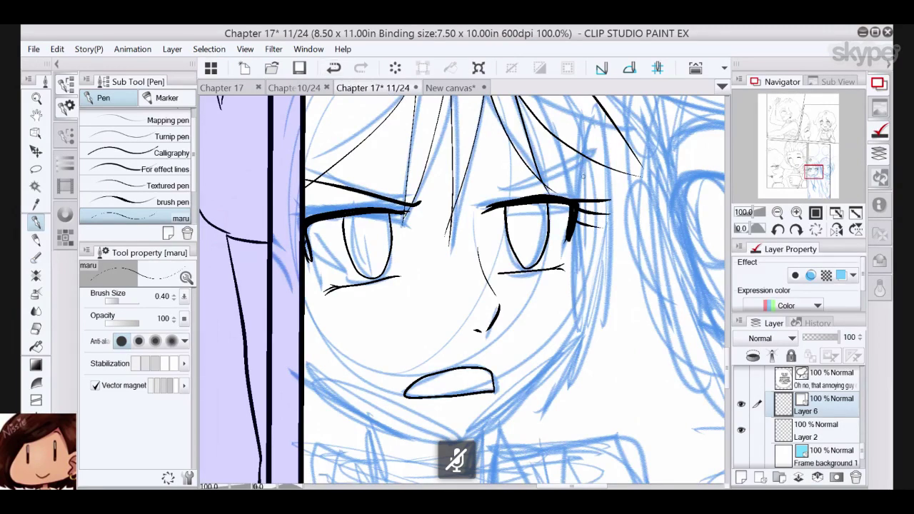
mouse_move(581, 149)
left_mouse_down()
mouse_move(571, 318)
mouse_move(545, 376)
mouse_move(444, 452)
mouse_move(308, 379)
left_mouse_up()
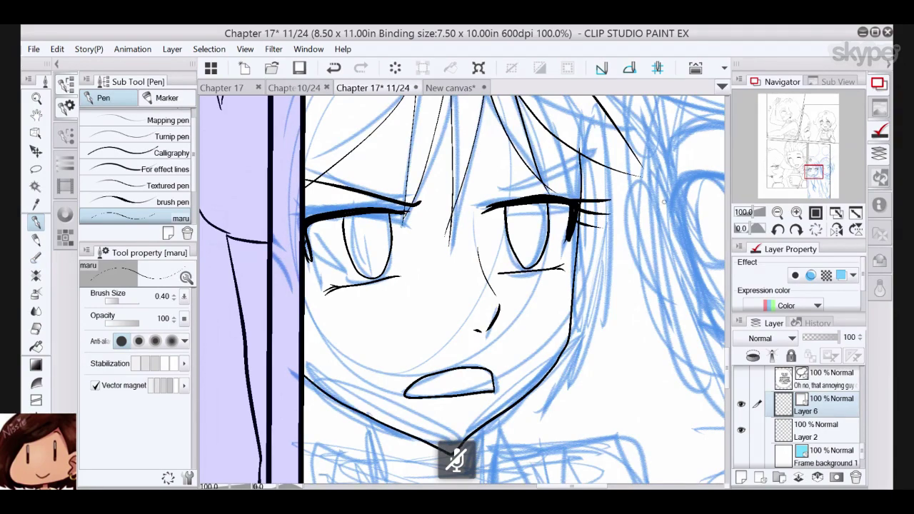
left_click_drag(814, 171, 813, 172)
left_click(334, 67)
left_click(334, 68)
- Ink the left figure's cheek and jaw down to the chin, and the other jaw side up to the panel border
mouse_move(584, 149)
left_mouse_down()
mouse_move(570, 333)
mouse_move(520, 399)
mouse_move(463, 451)
left_mouse_up()
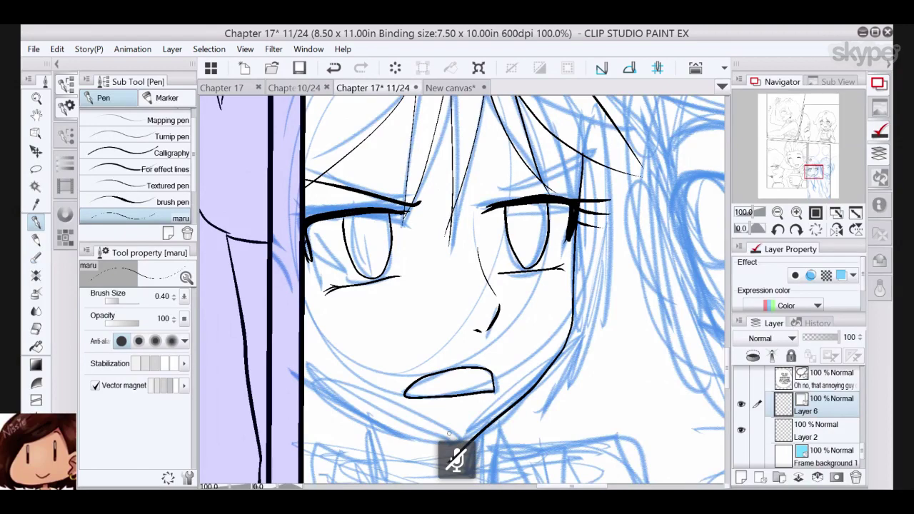
mouse_move(308, 382)
left_mouse_down()
mouse_move(401, 435)
mouse_move(450, 446)
left_mouse_up()
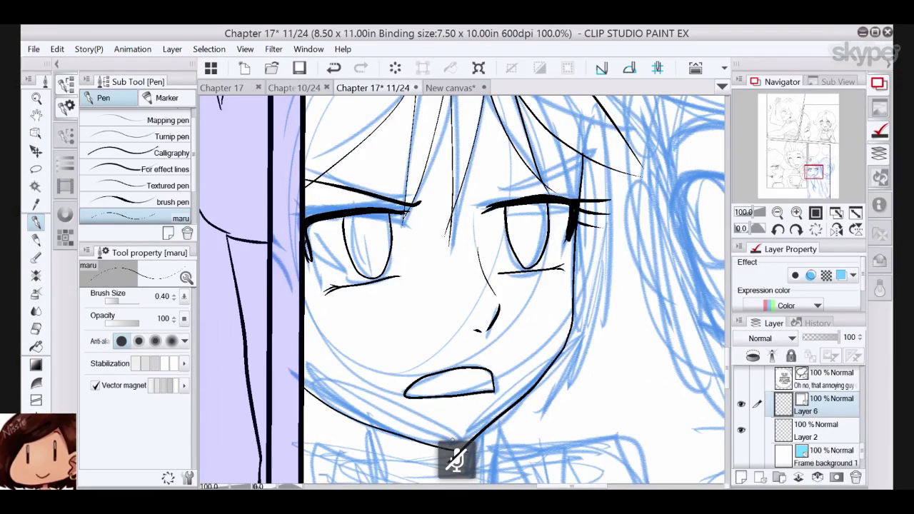
left_click(36, 329)
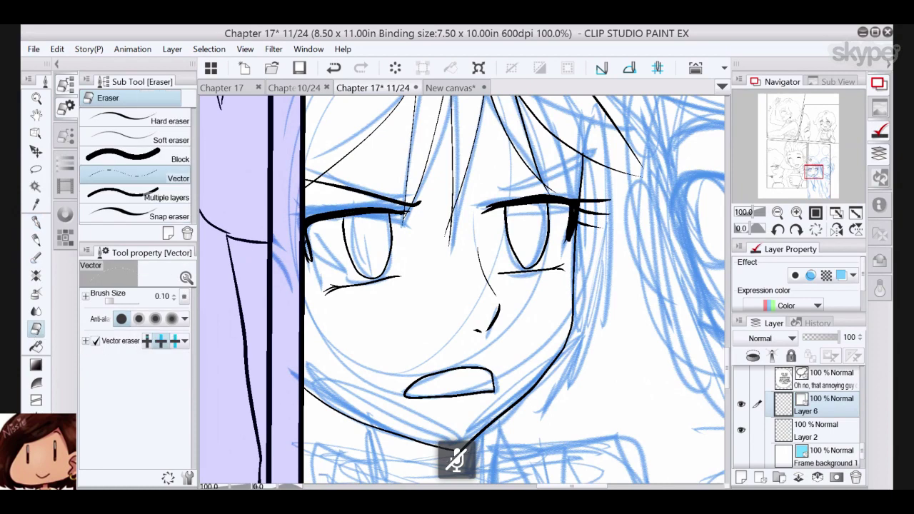
left_click(37, 223)
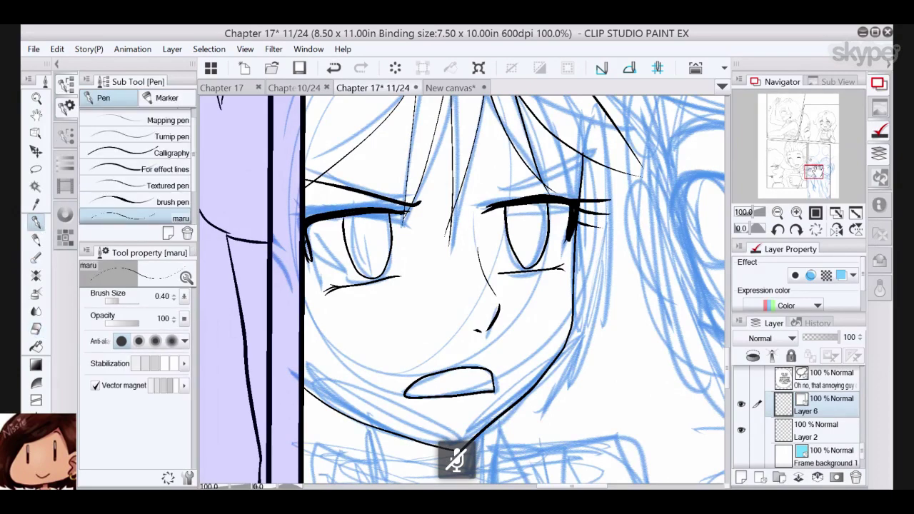
- Ink the pointed hair tuft at the side of the left figure's head and the curved outline of the crown
left_click_drag(493, 193, 427, 445)
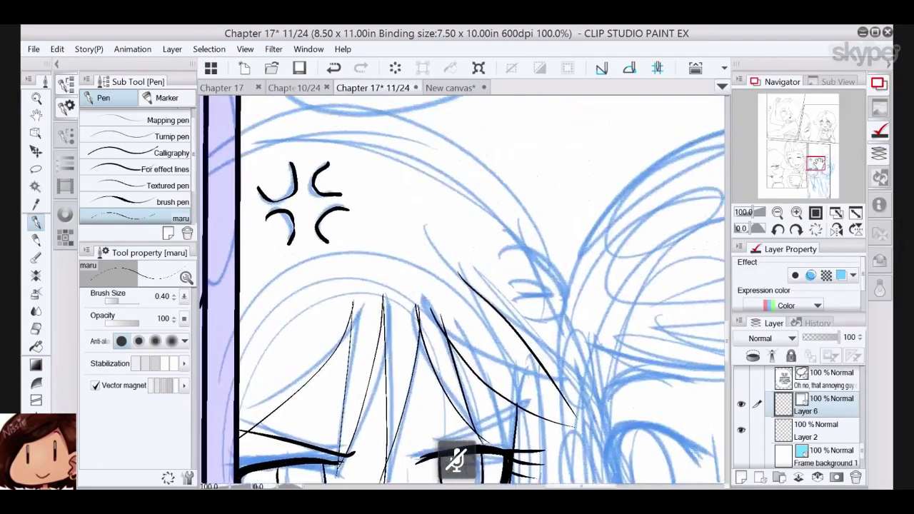
left_click_drag(819, 164, 818, 165)
mouse_move(542, 300)
left_mouse_down()
mouse_move(583, 280)
mouse_move(540, 221)
left_mouse_up()
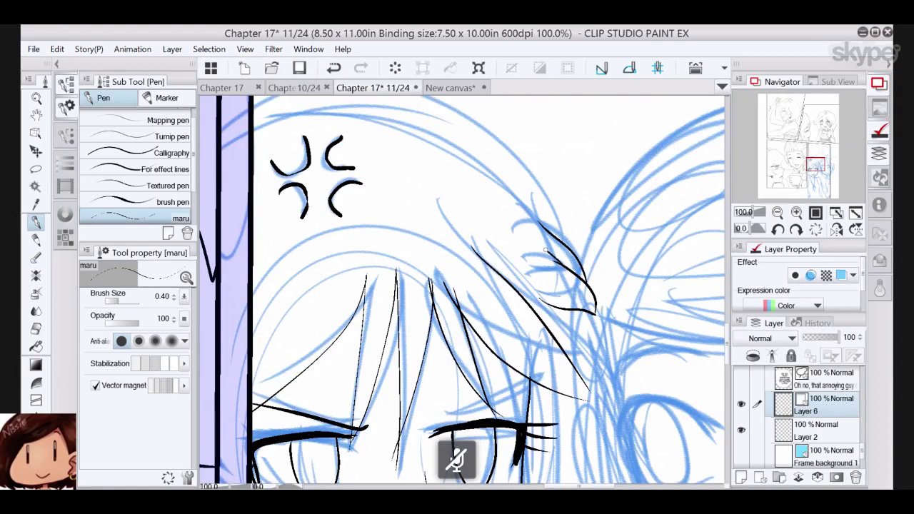
mouse_move(552, 253)
left_mouse_down()
mouse_move(533, 237)
mouse_move(536, 254)
mouse_move(505, 250)
left_mouse_up()
left_click_drag(814, 165, 814, 163)
mouse_move(564, 308)
left_mouse_down()
mouse_move(525, 237)
mouse_move(422, 163)
mouse_move(253, 172)
left_mouse_up()
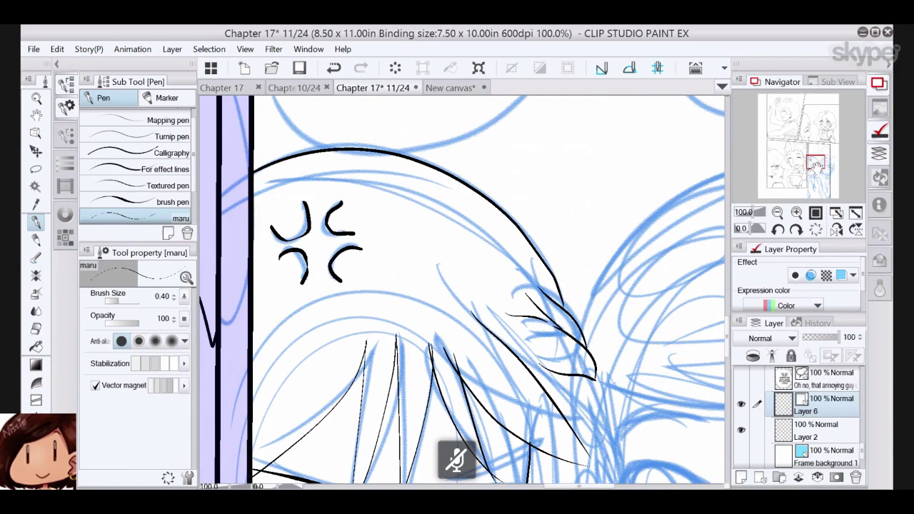
- Ink the long side hair strands hanging past the left figure's cheek and jaw
left_click_drag(816, 164, 810, 145)
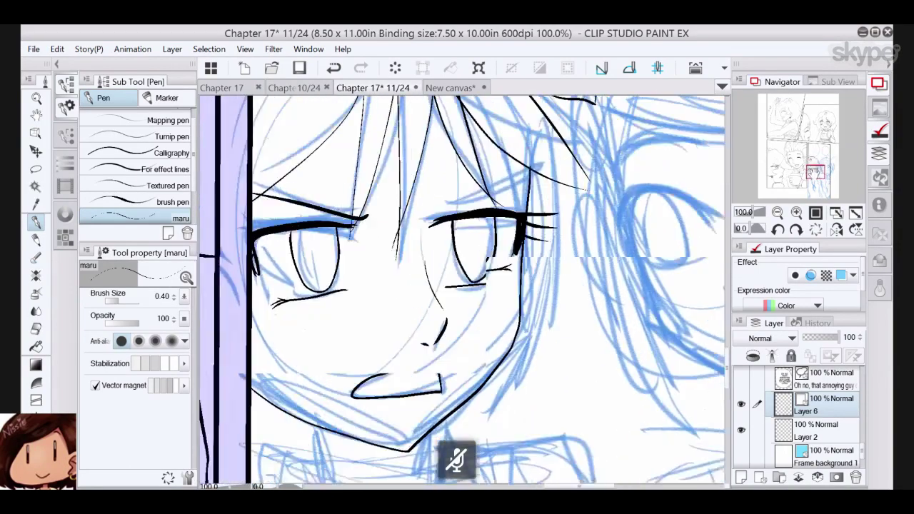
left_click_drag(556, 188, 488, 468)
left_click_drag(513, 359, 482, 471)
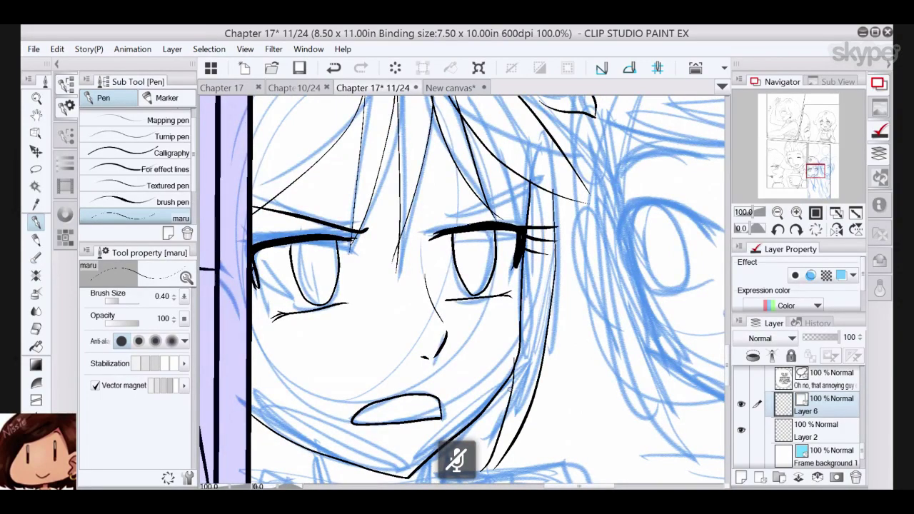
left_click_drag(513, 377, 460, 450)
- Ink the left figure's neck, the V-shaped neckline and the front edges of the jacket
left_click_drag(816, 170, 811, 180)
left_click_drag(534, 265, 525, 329)
left_click_drag(392, 256, 418, 344)
left_click_drag(813, 177, 811, 182)
mouse_move(436, 178)
left_mouse_down()
mouse_move(385, 180)
mouse_move(439, 206)
mouse_move(533, 418)
left_mouse_up()
left_click_drag(553, 172, 534, 423)
left_click_drag(402, 180, 371, 388)
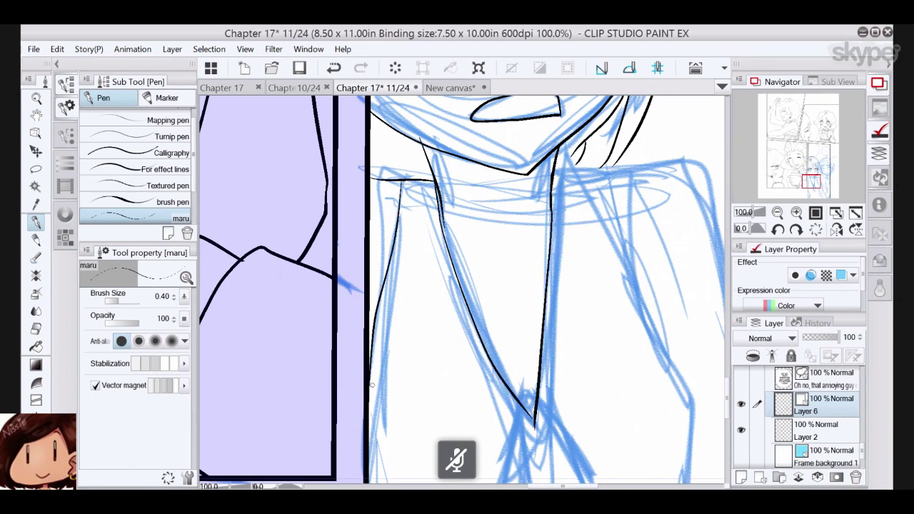
mouse_move(554, 168)
left_mouse_down()
mouse_move(609, 240)
mouse_move(686, 433)
mouse_move(687, 483)
left_mouse_up()
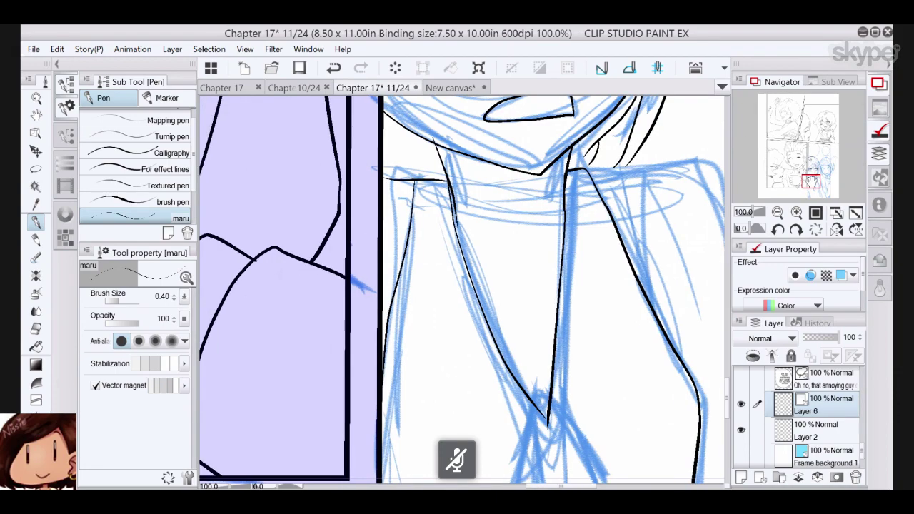
- Redraw the left figure's shoulder curve beside the second figure and ink the outer line of the arm downwards
left_click_drag(812, 182, 818, 181)
left_click(783, 215)
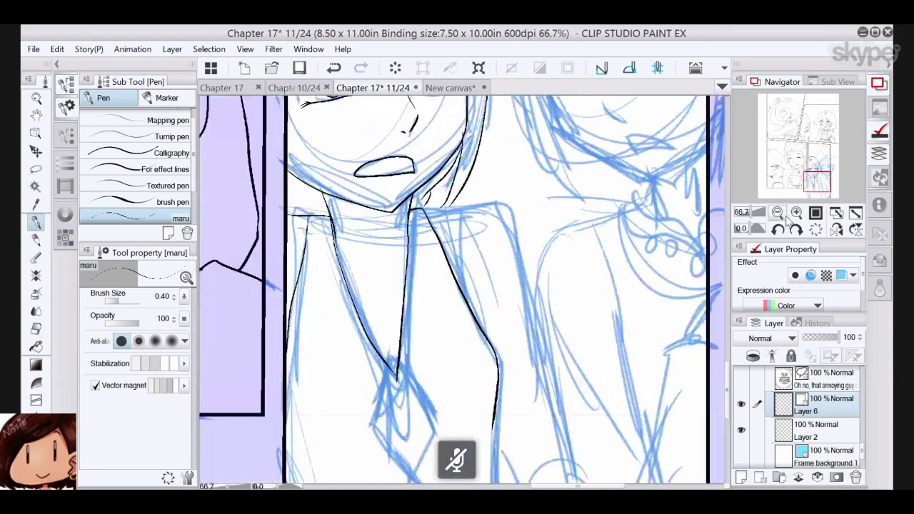
left_click(779, 213)
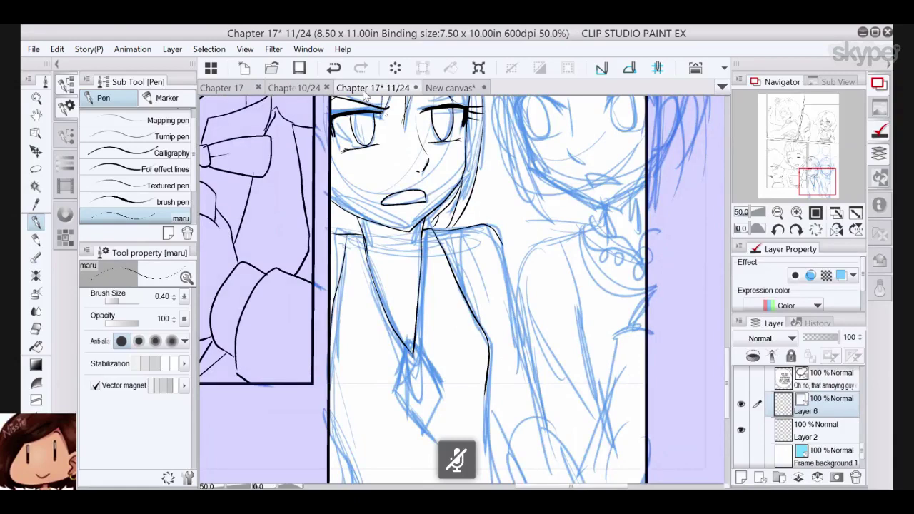
left_click(335, 68)
left_click_drag(473, 225, 505, 272)
left_click_drag(512, 316, 534, 423)
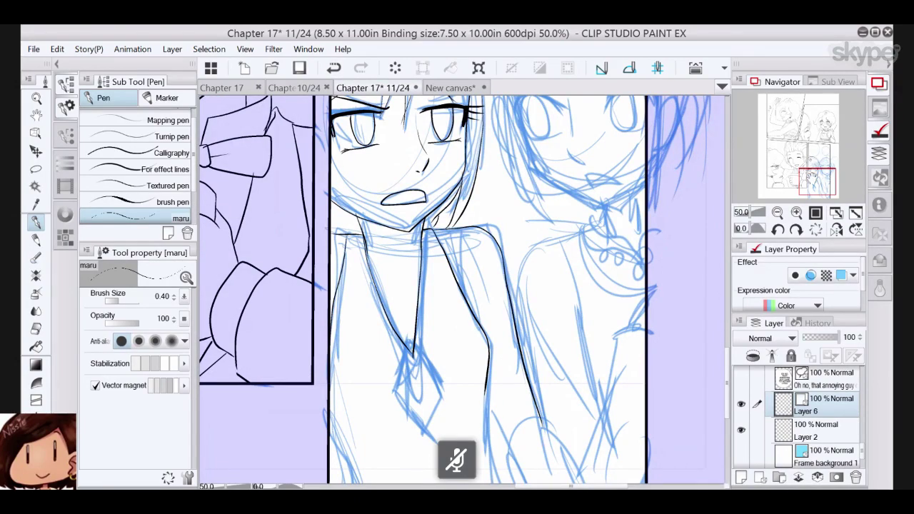
- Extend the left figure's jacket edge to the page bottom and ink the lower curve along the panel's left border
left_click_drag(579, 373, 630, 225)
left_click_drag(537, 243, 570, 390)
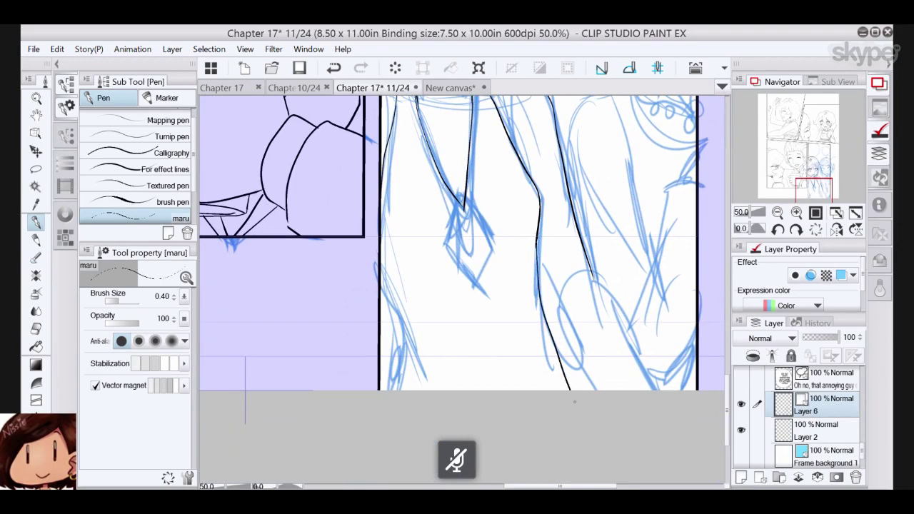
left_click_drag(392, 294, 381, 390)
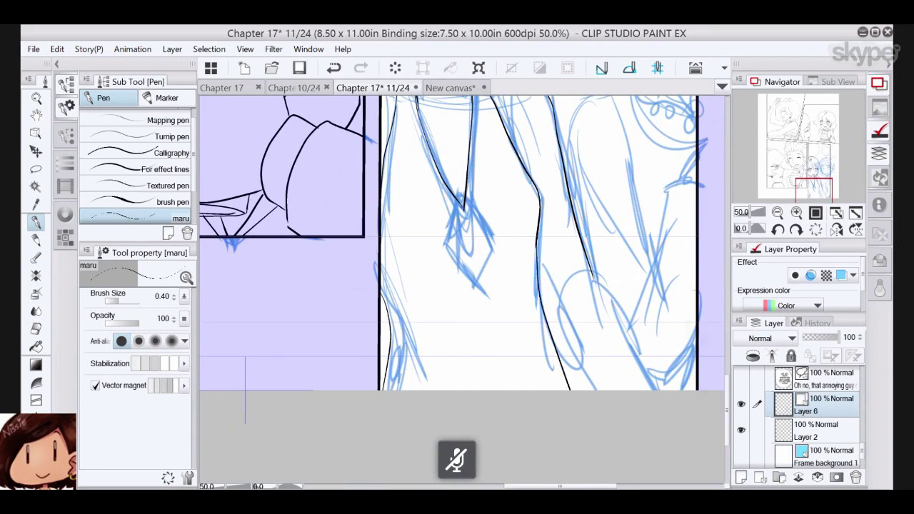
- Ink the diamond-shaped tip where the left figure's neckline edges meet and the lower arm lines down to the page bottom
mouse_move(461, 204)
left_mouse_down()
mouse_move(449, 244)
mouse_move(477, 280)
left_mouse_up()
left_click_drag(493, 245, 461, 205)
left_click_drag(537, 275, 595, 390)
mouse_move(582, 283)
left_mouse_down()
mouse_move(608, 298)
mouse_move(653, 390)
left_mouse_up()
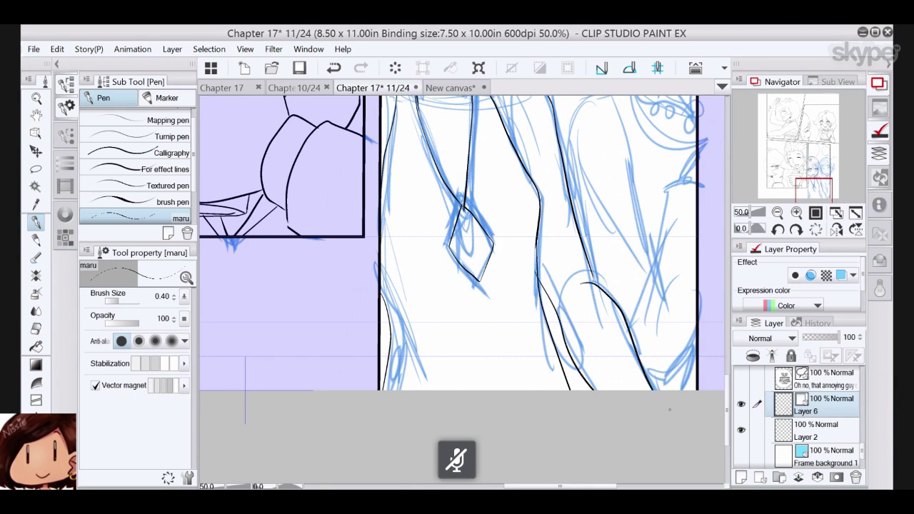
left_click(333, 67)
left_click_drag(595, 281, 653, 390)
- Ink the hair strand hanging past the left figure's cheek beside the panel border and clean up its overlapping lines
left_click_drag(810, 189, 810, 170)
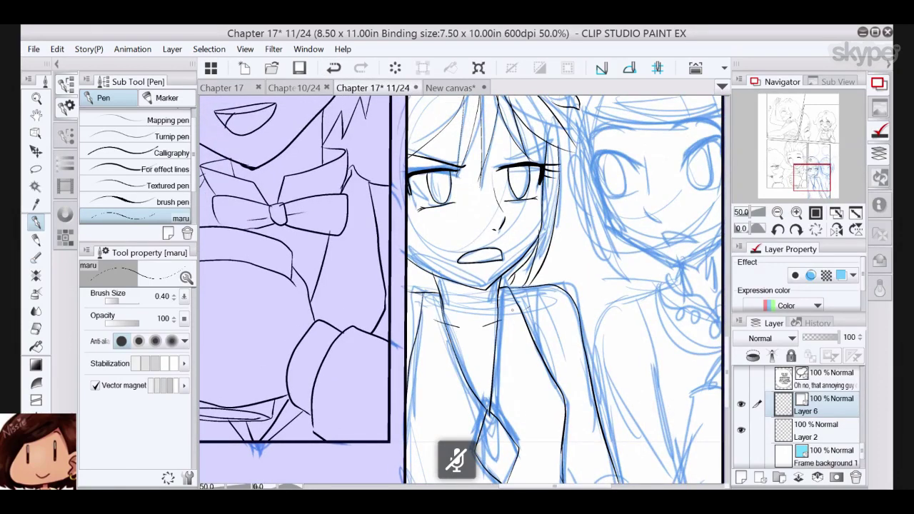
left_click_drag(802, 175, 802, 170)
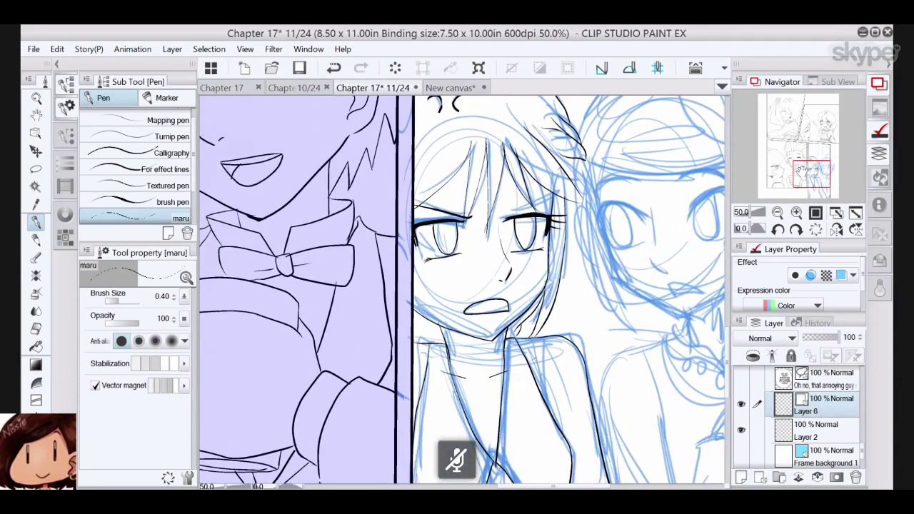
left_click_drag(415, 279, 433, 349)
left_click(36, 328)
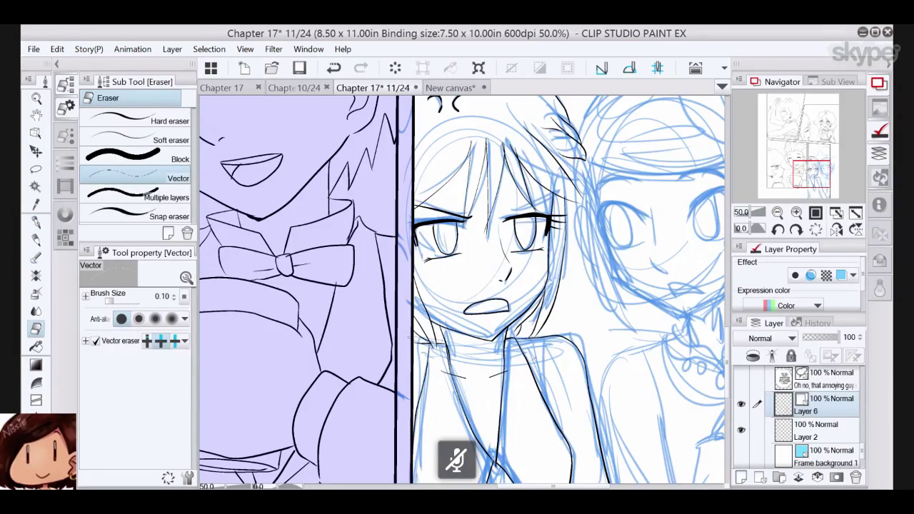
left_click(35, 222)
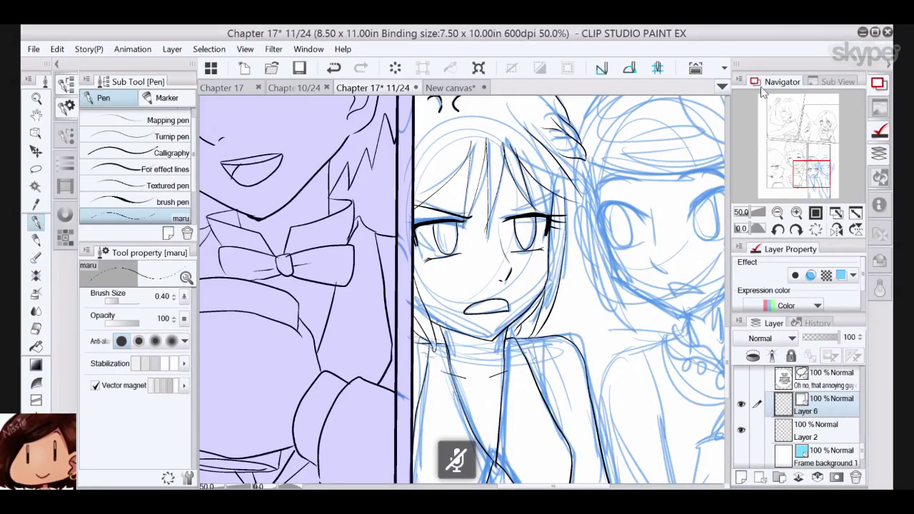
- Ink the pupils and highlights inside both of the left figure's eyes and add the slanted angry brow nearest the second figure
left_click(797, 218)
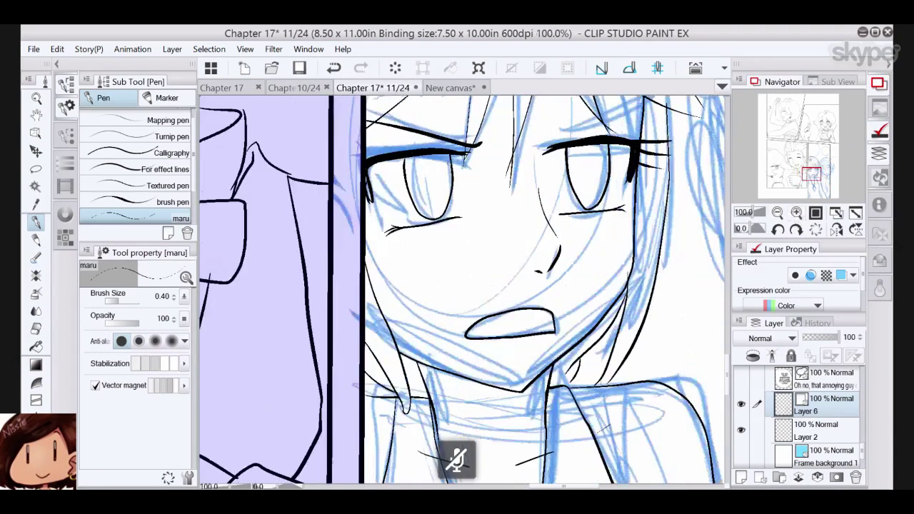
left_click_drag(433, 194, 412, 178)
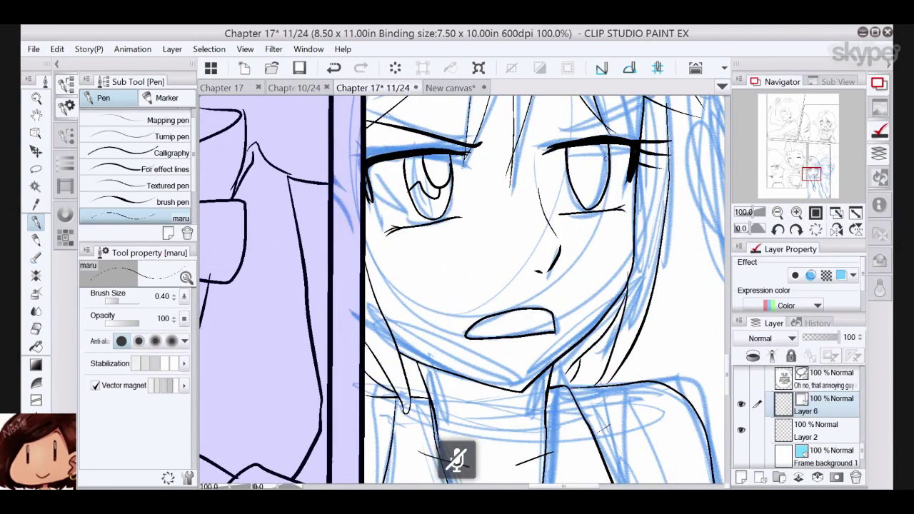
mouse_move(608, 155)
left_mouse_down()
mouse_move(586, 145)
mouse_move(595, 175)
mouse_move(581, 177)
mouse_move(578, 164)
mouse_move(597, 181)
mouse_move(569, 172)
left_mouse_up()
left_click(334, 68)
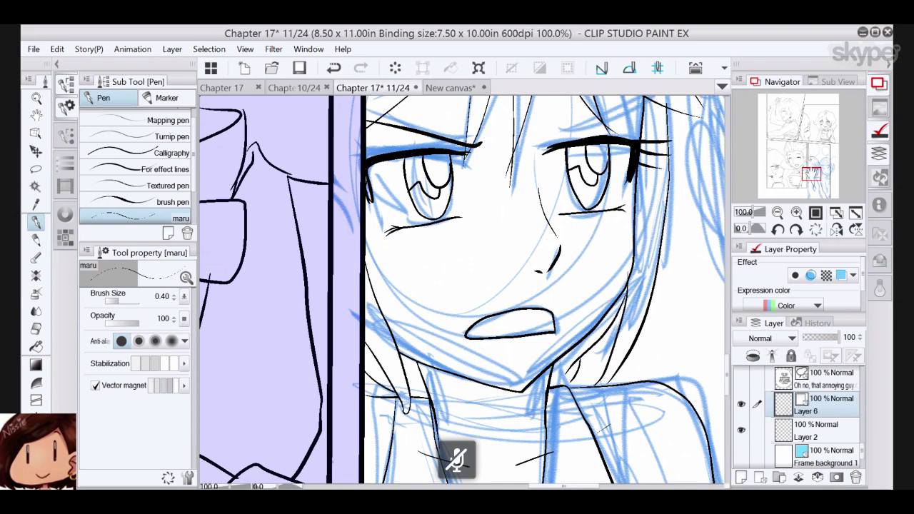
left_click_drag(811, 174, 813, 171)
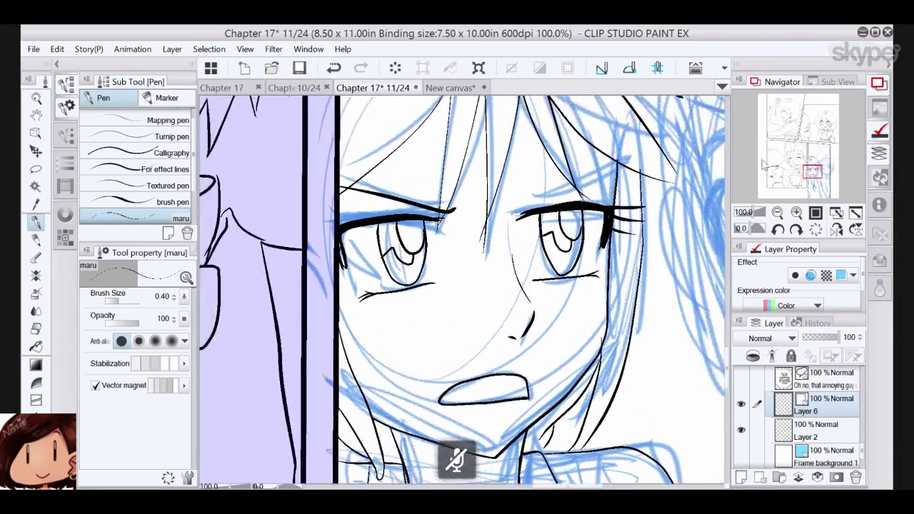
left_click_drag(518, 204, 630, 167)
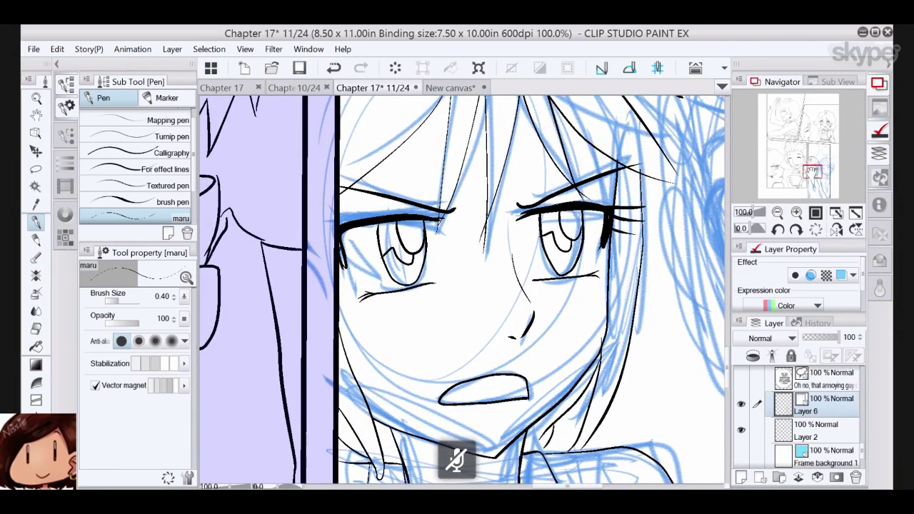
- Ink thick upper lash lines on both of the second figure's eyes, with fine lashes at the outer corner nearest the left figure
left_click_drag(814, 171, 824, 170)
mouse_move(493, 241)
left_mouse_down()
mouse_move(417, 293)
mouse_move(461, 225)
mouse_move(410, 283)
mouse_move(405, 229)
mouse_move(395, 250)
mouse_move(405, 278)
left_mouse_up()
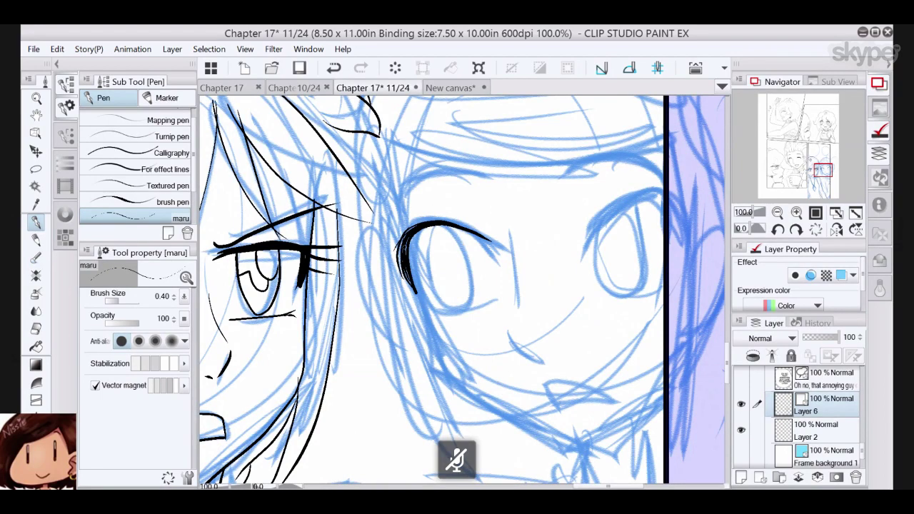
mouse_move(401, 245)
left_mouse_down()
mouse_move(380, 258)
mouse_move(376, 282)
mouse_move(393, 300)
left_mouse_up()
left_click_drag(412, 228, 385, 234)
mouse_move(584, 240)
left_mouse_down()
mouse_move(662, 195)
mouse_move(613, 209)
mouse_move(663, 191)
mouse_move(616, 204)
left_mouse_up()
mouse_move(591, 225)
left_mouse_down()
mouse_move(607, 208)
mouse_move(633, 219)
mouse_move(585, 242)
left_mouse_up()
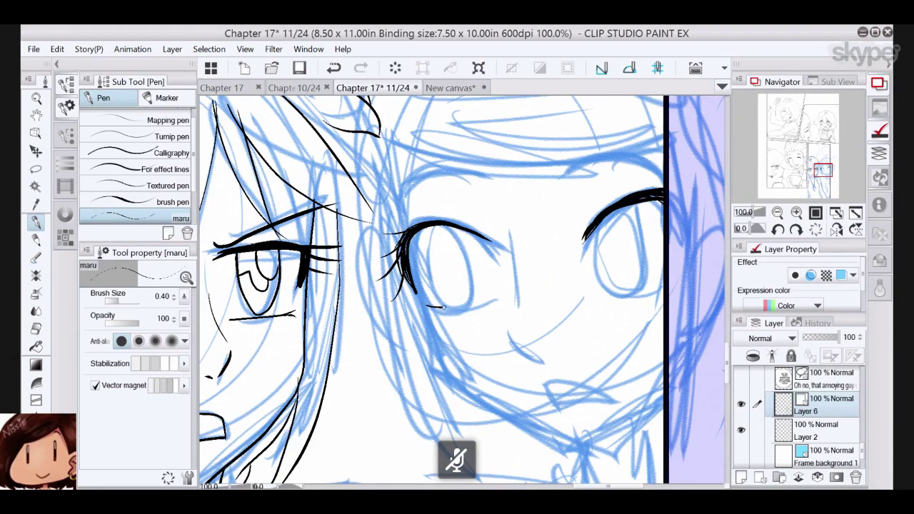
- Ink the second figure's lower eyelids and the iris, pupil and highlight of the eye nearest the left figure
left_click_drag(444, 307, 500, 293)
left_click_drag(603, 292, 664, 287)
mouse_move(443, 226)
left_mouse_down()
mouse_move(467, 285)
mouse_move(422, 306)
mouse_move(453, 228)
mouse_move(452, 254)
mouse_move(458, 241)
mouse_move(431, 276)
mouse_move(429, 268)
left_mouse_up()
left_click_drag(421, 273, 429, 265)
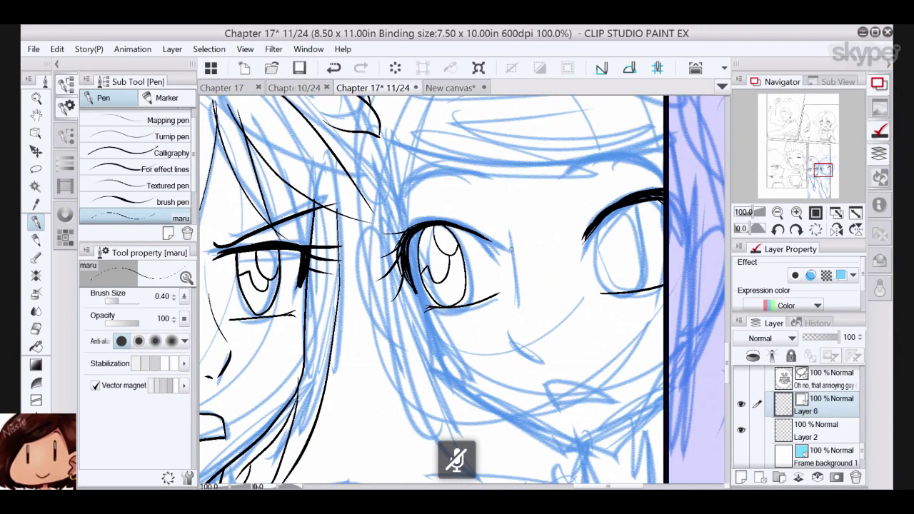
- Ink the second figure's nose bridge, nose tip and small open mouth
left_click_drag(511, 250, 516, 310)
mouse_move(508, 321)
left_mouse_down()
mouse_move(525, 354)
mouse_move(543, 361)
left_mouse_up()
key("ctrl+z")
left_click_drag(508, 332, 540, 359)
mouse_move(548, 407)
left_mouse_down()
mouse_move(552, 393)
mouse_move(586, 403)
mouse_move(551, 410)
left_mouse_up()
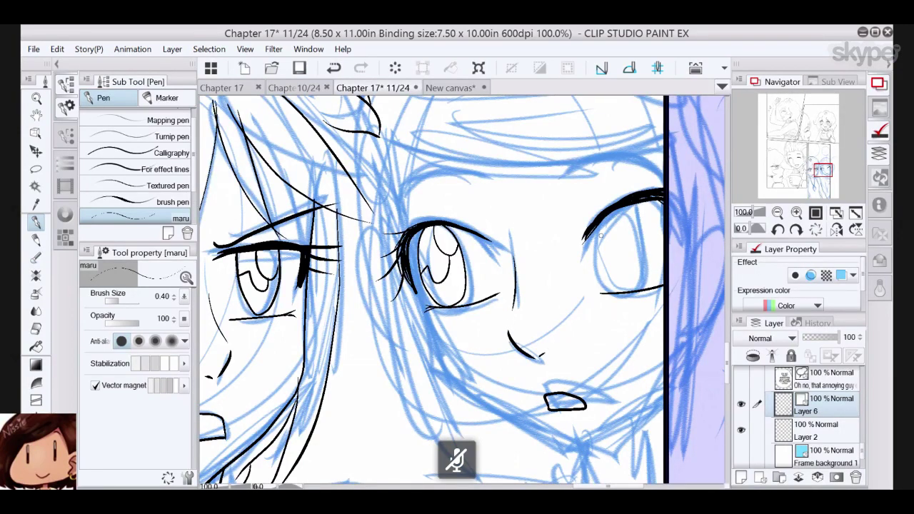
- Ink the iris and highlights of the second figure's eye near the panel border and add both arched eyebrows
mouse_move(603, 228)
left_mouse_down()
mouse_move(599, 240)
mouse_move(631, 289)
mouse_move(643, 223)
mouse_move(601, 235)
left_mouse_up()
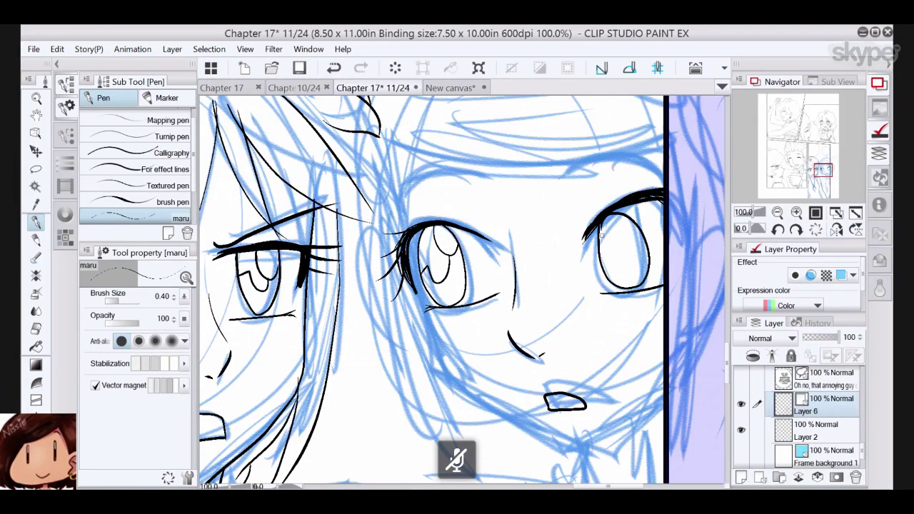
left_click(333, 67)
mouse_move(632, 287)
left_mouse_down()
mouse_move(601, 230)
mouse_move(644, 236)
mouse_move(619, 289)
left_mouse_up()
mouse_move(620, 209)
left_mouse_down()
mouse_move(641, 245)
mouse_move(606, 252)
left_mouse_up()
left_click_drag(581, 165, 655, 163)
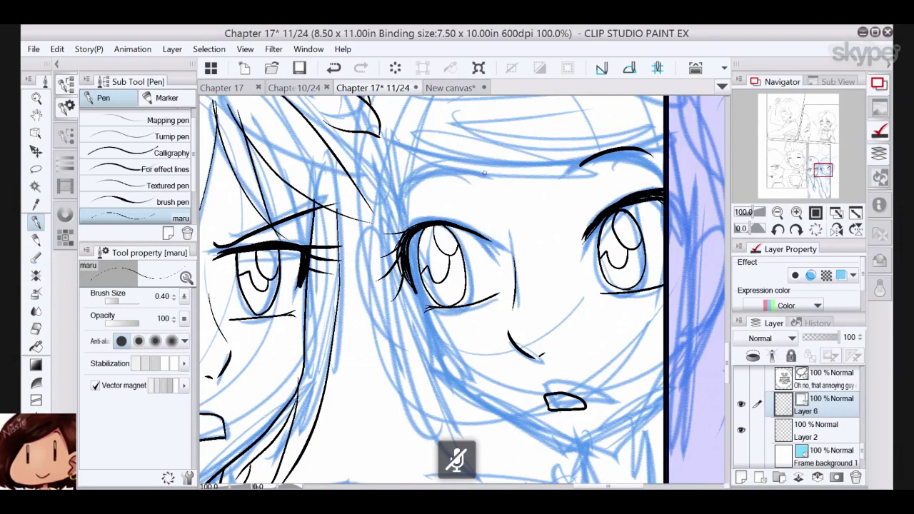
left_click_drag(485, 174, 413, 175)
- Ink the second figure's cheek and jaw contour and the thin hair strands running beside the face
mouse_move(394, 226)
left_mouse_down()
mouse_move(432, 366)
mouse_move(544, 456)
mouse_move(591, 445)
mouse_move(664, 393)
left_mouse_up()
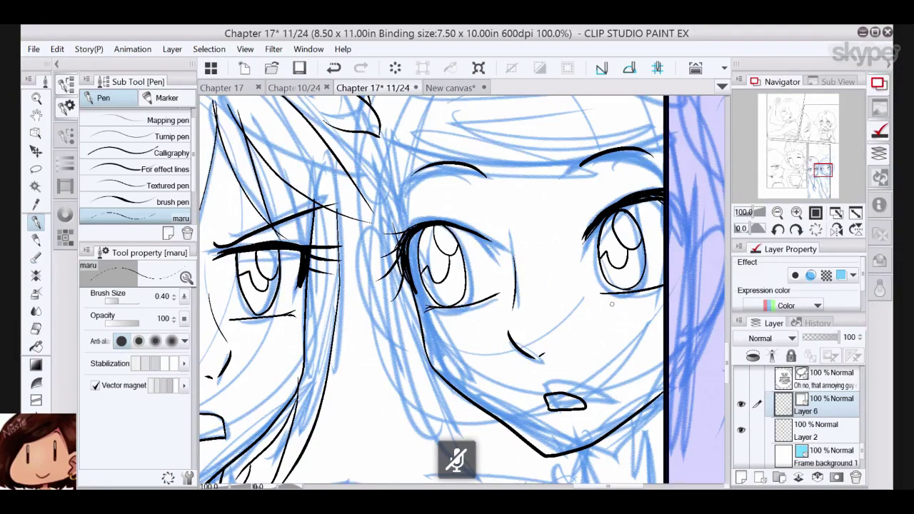
mouse_move(371, 196)
left_mouse_down()
mouse_move(402, 325)
mouse_move(477, 455)
left_mouse_up()
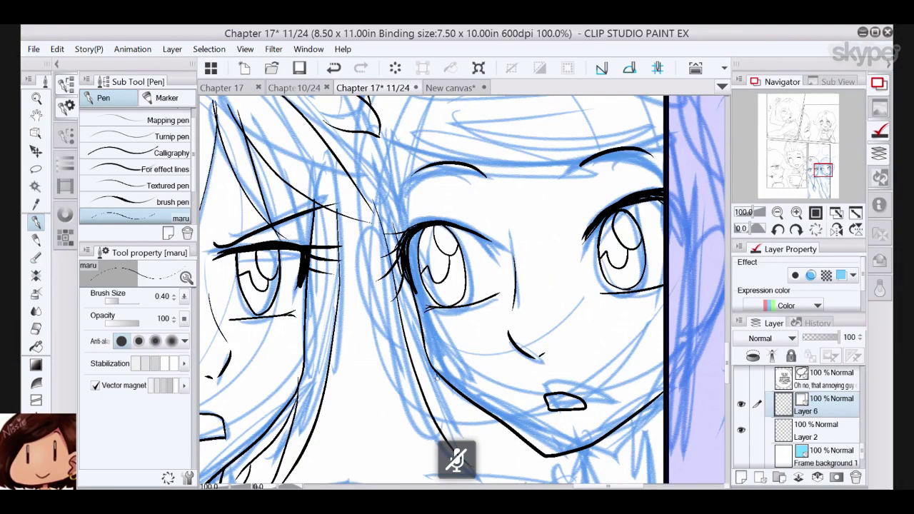
mouse_move(383, 232)
left_mouse_down()
mouse_move(374, 264)
mouse_move(404, 331)
left_mouse_up()
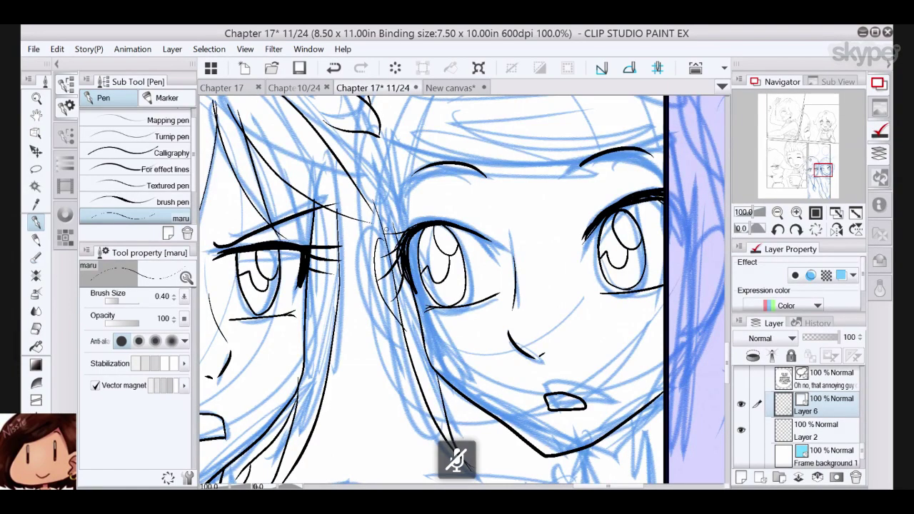
- Ink the outline of the second figure's crown and the curved line across the forehead above the eyebrows
left_click_drag(820, 172, 820, 170)
left_click(778, 213)
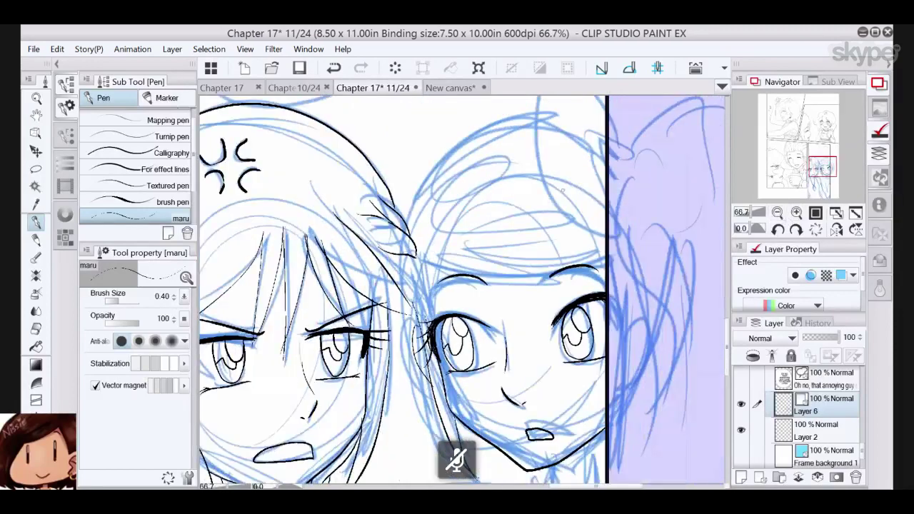
mouse_move(434, 242)
left_mouse_down()
mouse_move(433, 187)
mouse_move(461, 141)
mouse_move(599, 134)
left_mouse_up()
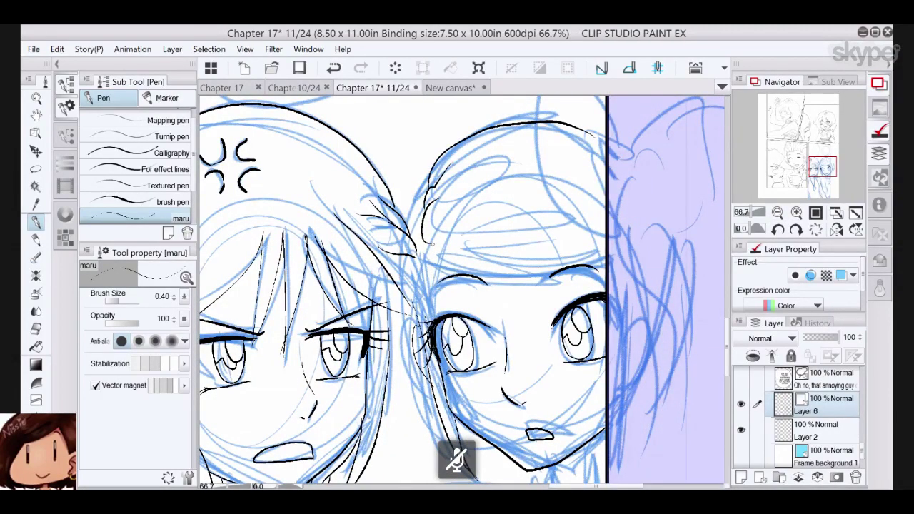
left_click_drag(456, 282, 605, 274)
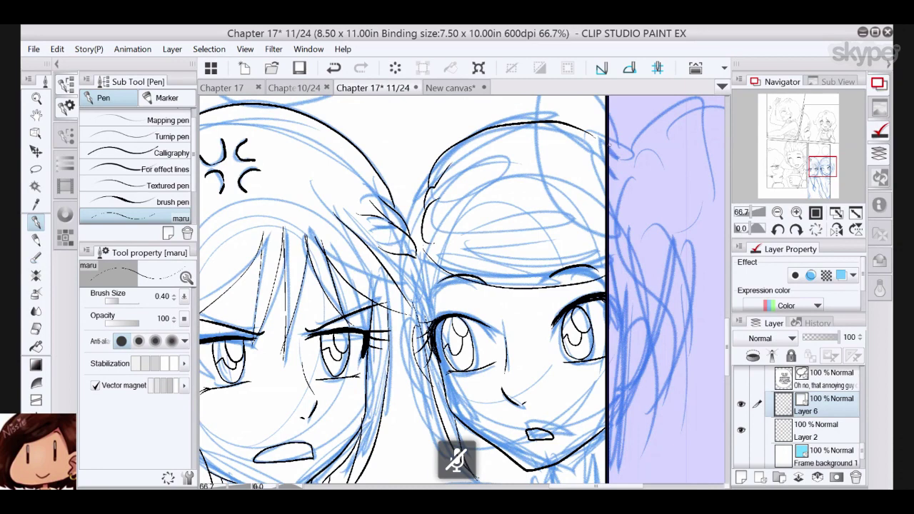
- Ink the curved shape on the second figure's head at the panel border and the outer hair contour down past the cheek
mouse_move(604, 139)
left_mouse_down()
mouse_move(554, 214)
mouse_move(605, 261)
left_mouse_up()
left_click_drag(587, 178, 600, 209)
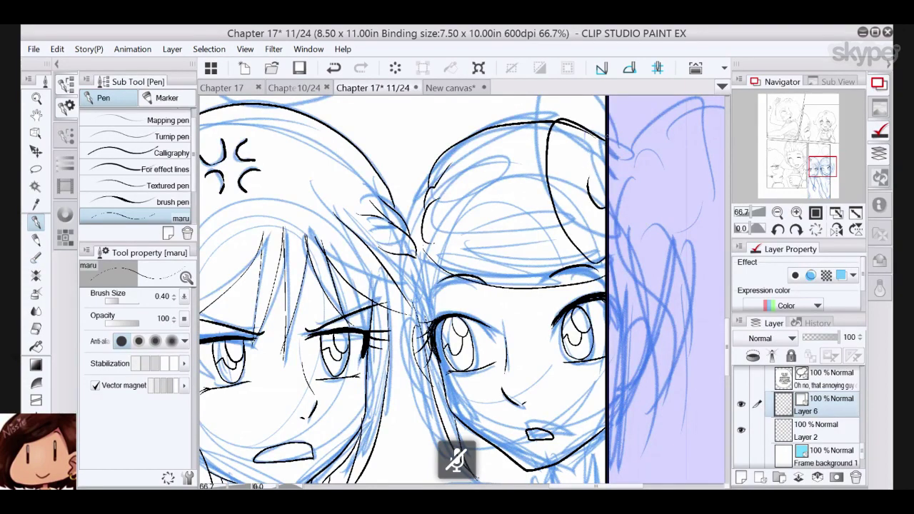
left_click_drag(474, 133, 606, 119)
mouse_move(427, 190)
left_mouse_down()
mouse_move(409, 222)
mouse_move(400, 356)
mouse_move(438, 420)
left_mouse_up()
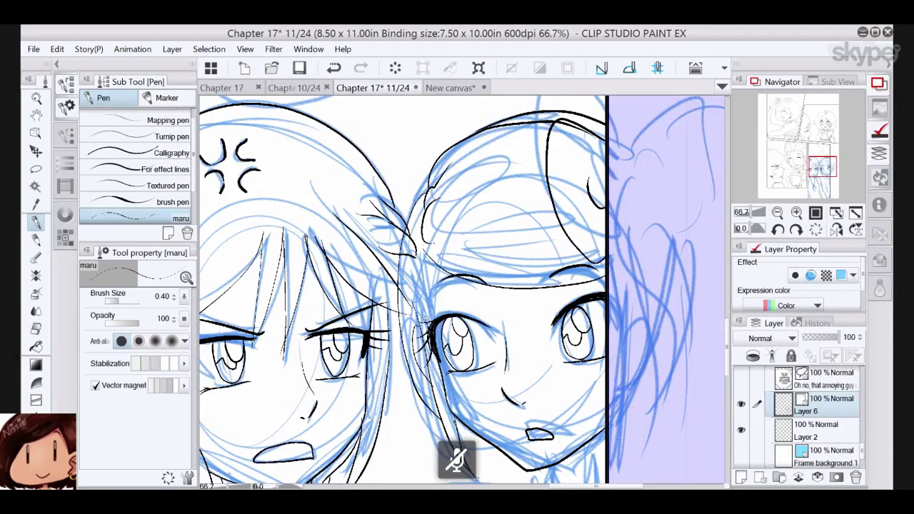
- Adjust the control points of the second figure's jaw line with the Object tool, undoing the faulty change near the cheek
left_click_drag(810, 168, 817, 180)
left_click(36, 133)
left_click(470, 328)
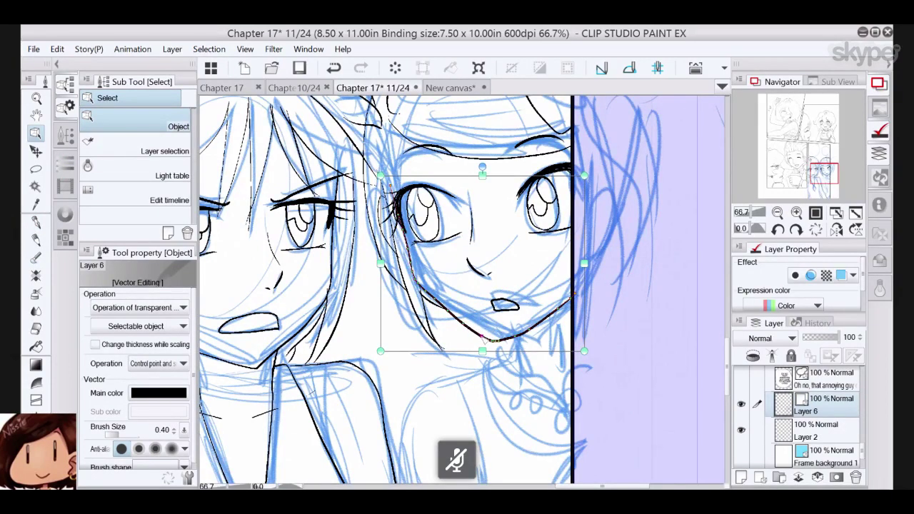
left_click(439, 309)
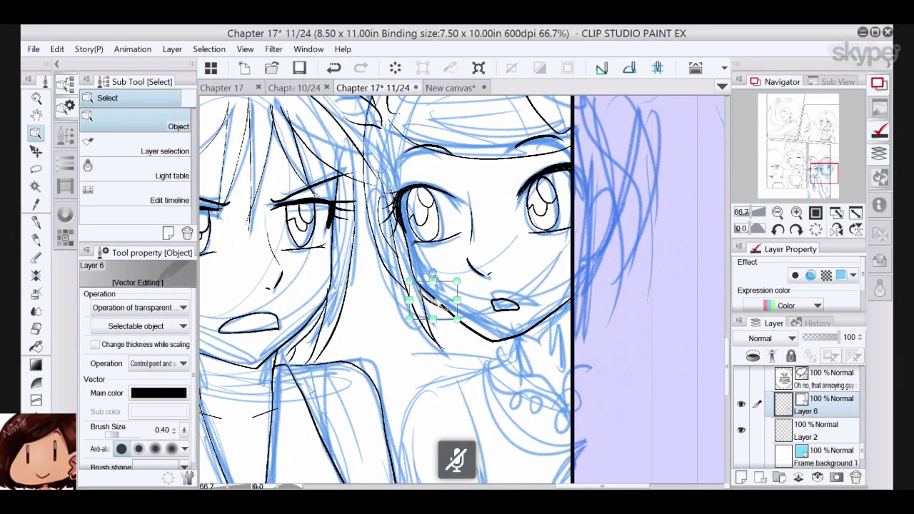
left_click(440, 307)
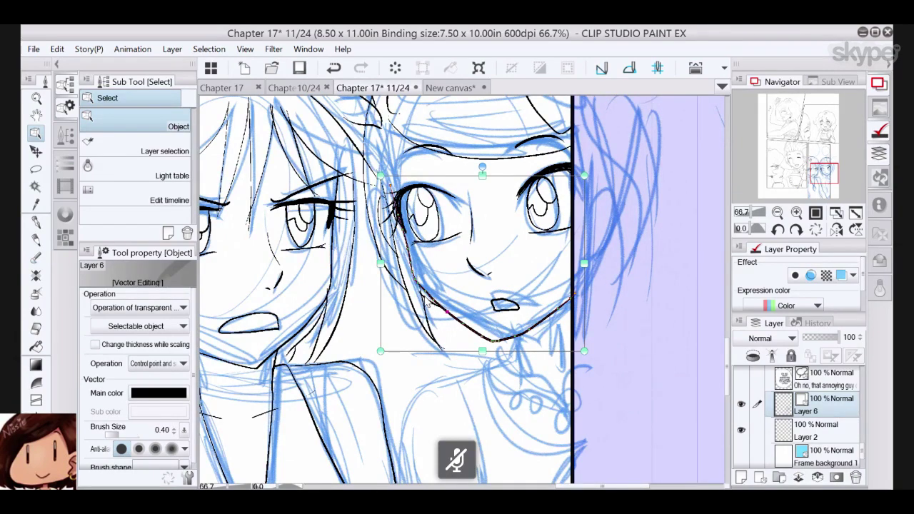
left_click(427, 303)
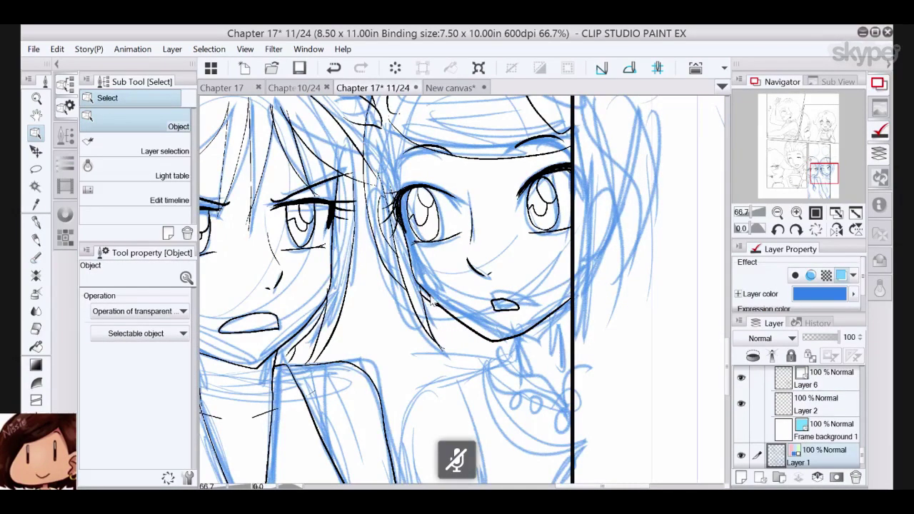
left_click(336, 72)
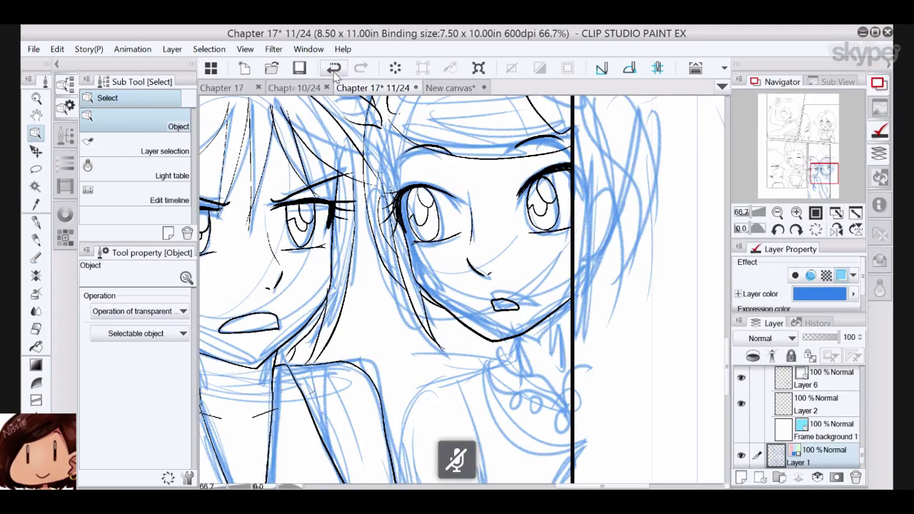
left_click(360, 68)
left_click(444, 310)
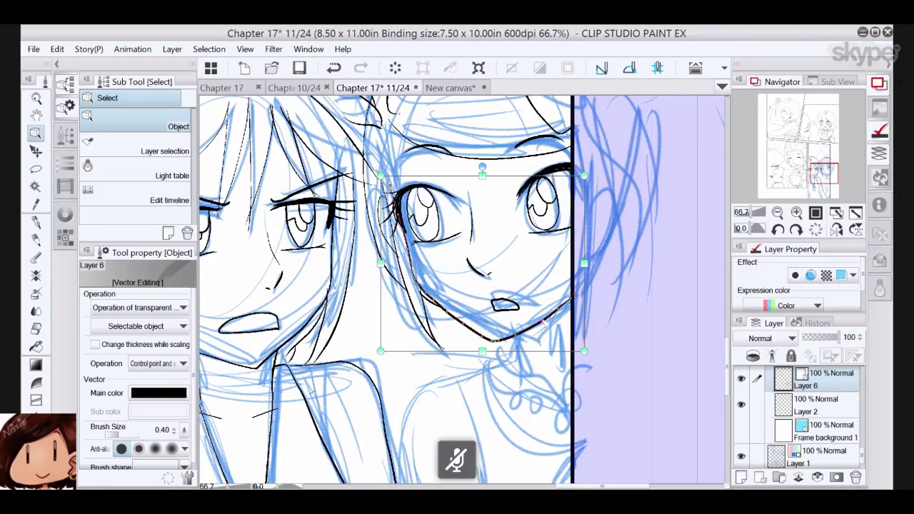
- Ink the second figure's neck, the curved collar line below it and the first round beads along its edge
left_click(37, 223)
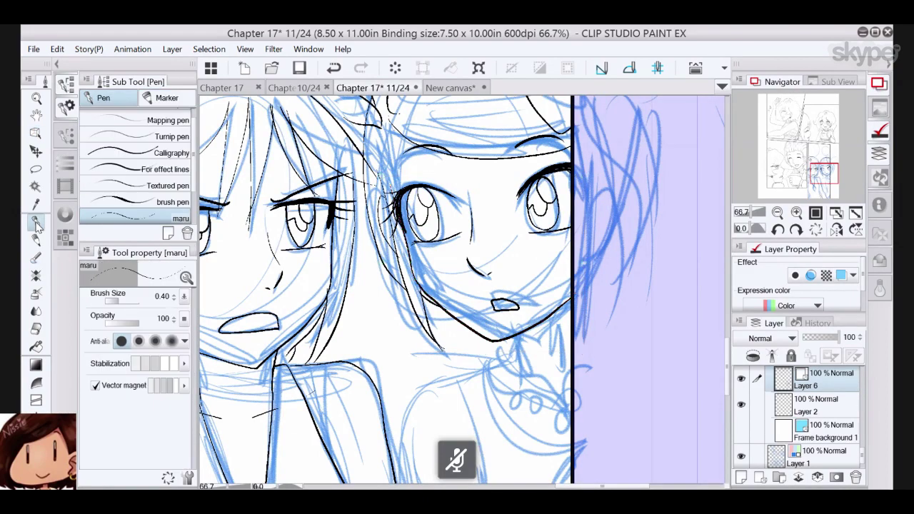
mouse_move(510, 340)
left_mouse_down()
mouse_move(518, 245)
mouse_move(524, 277)
mouse_move(580, 306)
left_mouse_up()
left_click(334, 69)
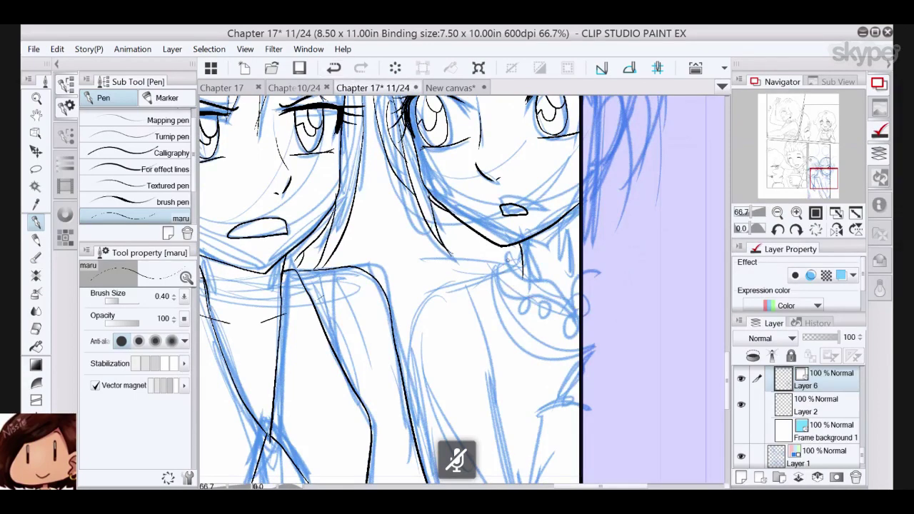
mouse_move(508, 263)
left_mouse_down()
mouse_move(577, 325)
mouse_move(515, 302)
mouse_move(497, 265)
mouse_move(524, 256)
left_mouse_up()
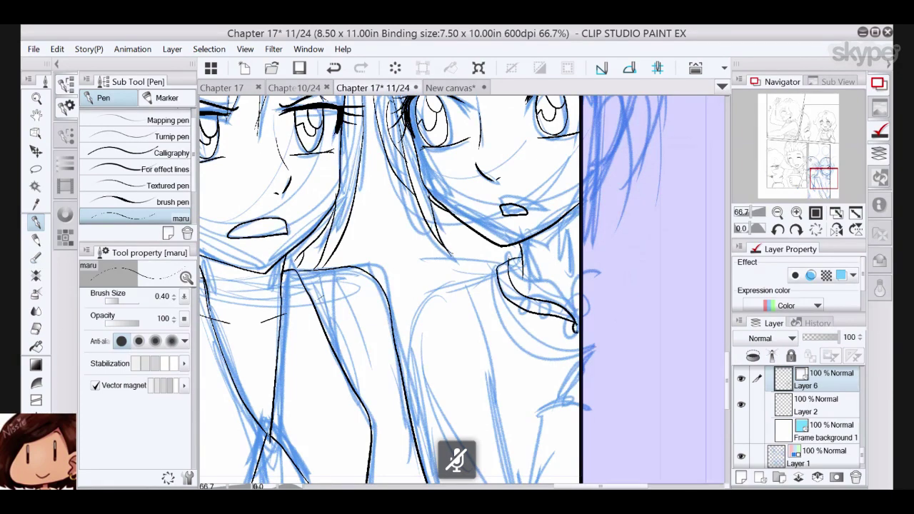
mouse_move(576, 327)
left_mouse_down()
mouse_move(571, 354)
mouse_move(559, 330)
left_mouse_up()
- Ink the second figure's shoulder, both sides of the upper arm and the torso edge up to the chest
left_click_drag(819, 179, 823, 185)
mouse_move(475, 137)
left_mouse_down()
mouse_move(420, 156)
mouse_move(371, 213)
left_mouse_up()
mouse_move(420, 156)
left_mouse_down()
mouse_move(440, 167)
mouse_move(468, 221)
mouse_move(496, 374)
left_mouse_up()
mouse_move(468, 442)
left_mouse_down()
mouse_move(507, 365)
mouse_move(528, 281)
mouse_move(548, 279)
mouse_move(537, 268)
mouse_move(553, 231)
left_mouse_up()
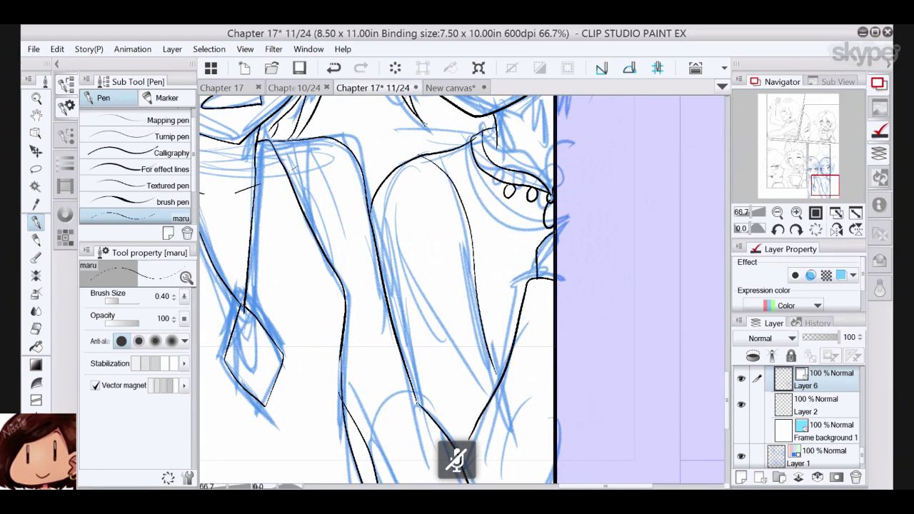
- Ink the strand and highlight lines across the hair on top of the second figure's head
left_click_drag(819, 187, 820, 167)
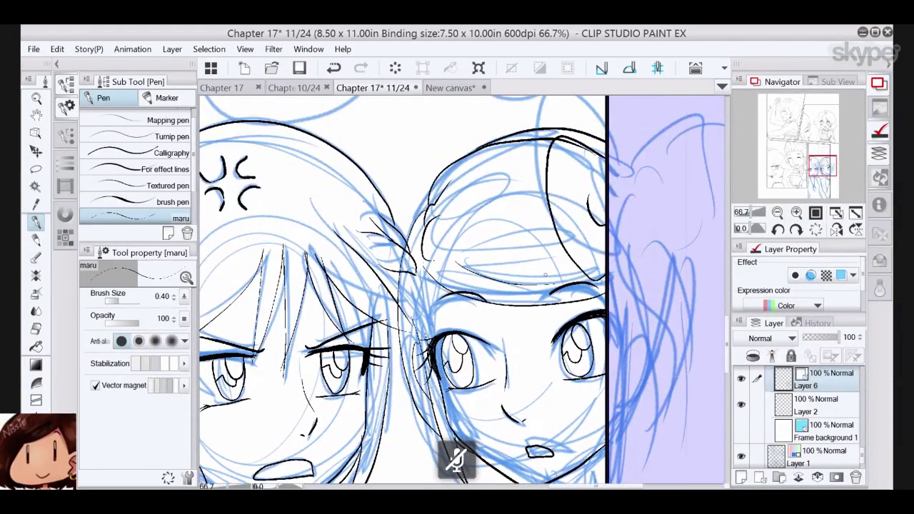
left_click_drag(468, 259, 538, 265)
left_click_drag(537, 253, 515, 252)
left_click_drag(467, 231, 557, 218)
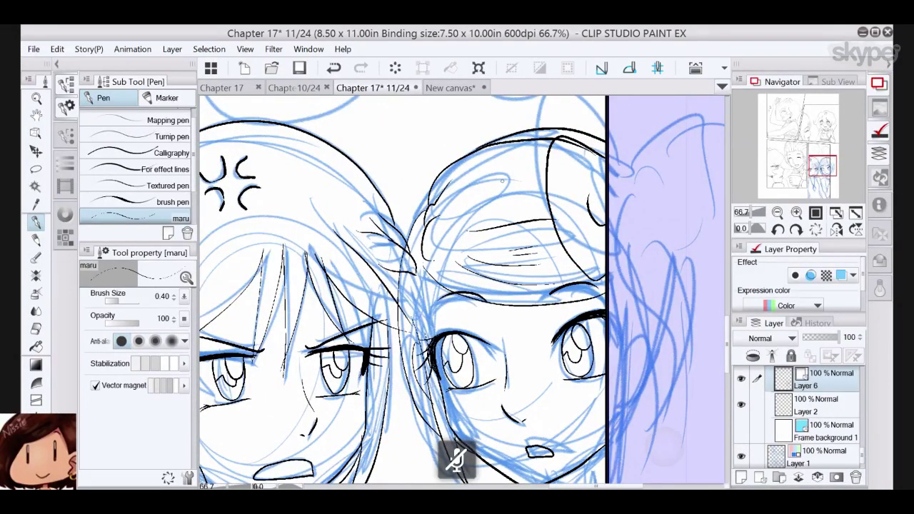
left_click_drag(464, 187, 516, 161)
left_click_drag(476, 191, 513, 176)
mouse_move(466, 210)
left_mouse_down()
mouse_move(527, 192)
mouse_move(521, 207)
left_mouse_up()
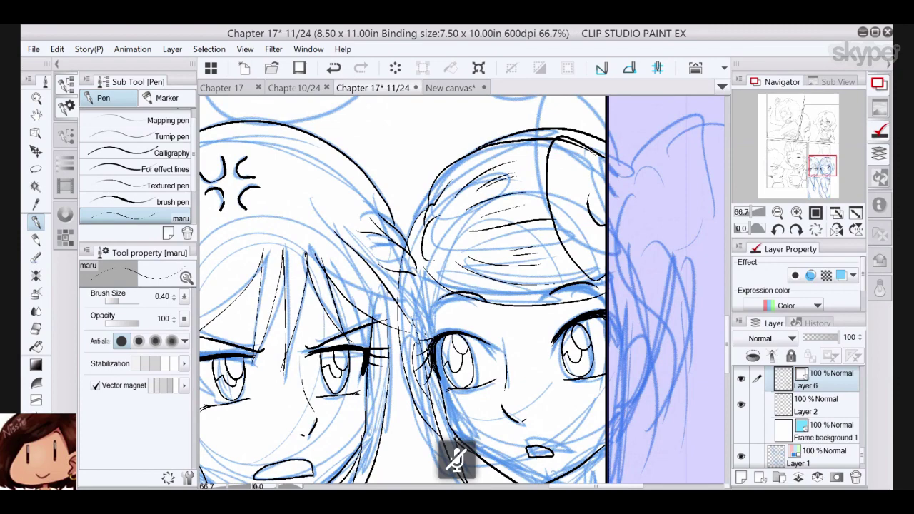
left_click_drag(456, 174, 525, 152)
- Erase the doubled outline segments along the top of the second figure's hair with the Vector eraser
left_click(36, 328)
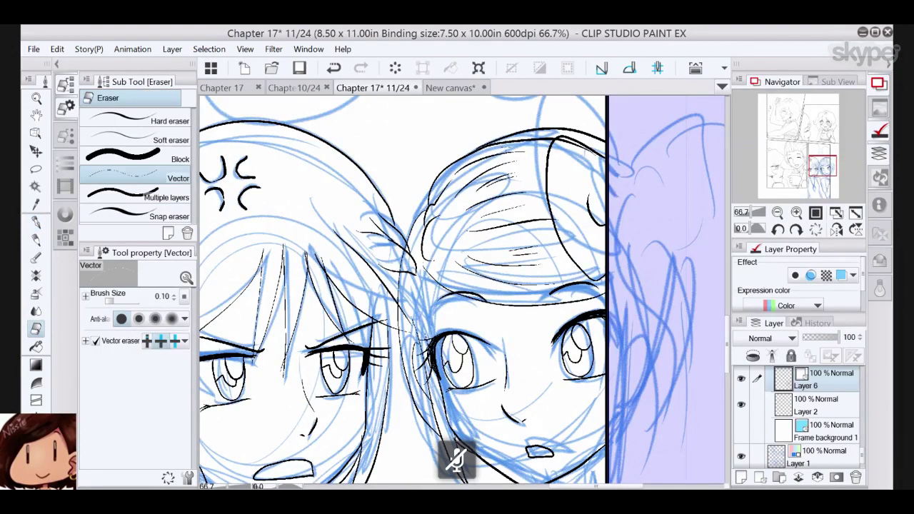
left_click(336, 69)
left_click(36, 223)
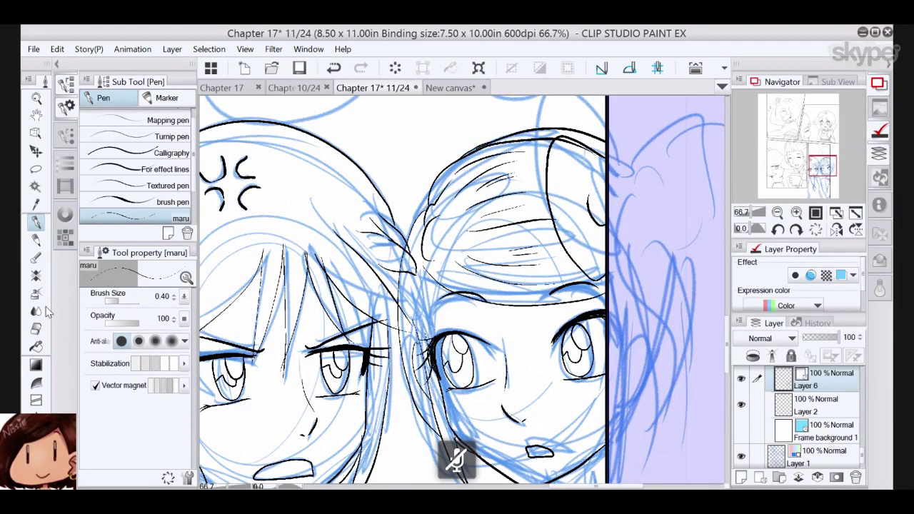
left_click(35, 328)
left_click_drag(447, 169, 594, 150)
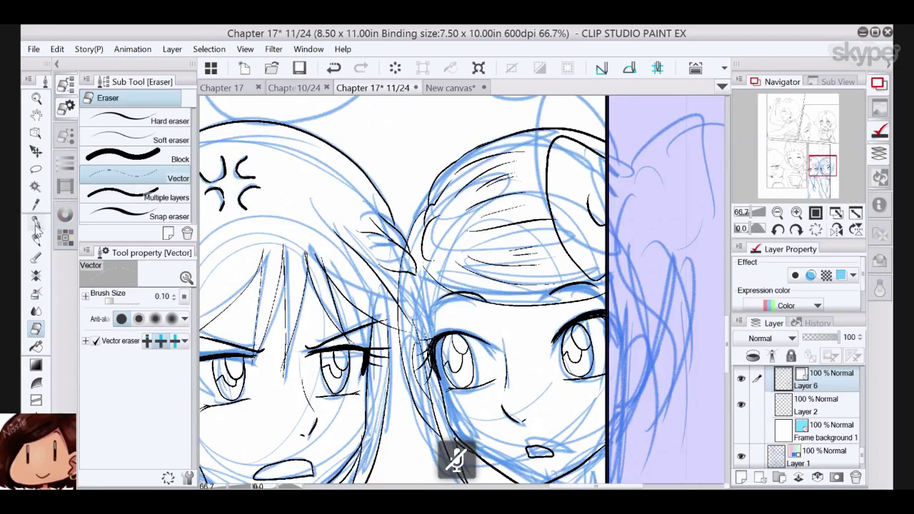
left_click(36, 222)
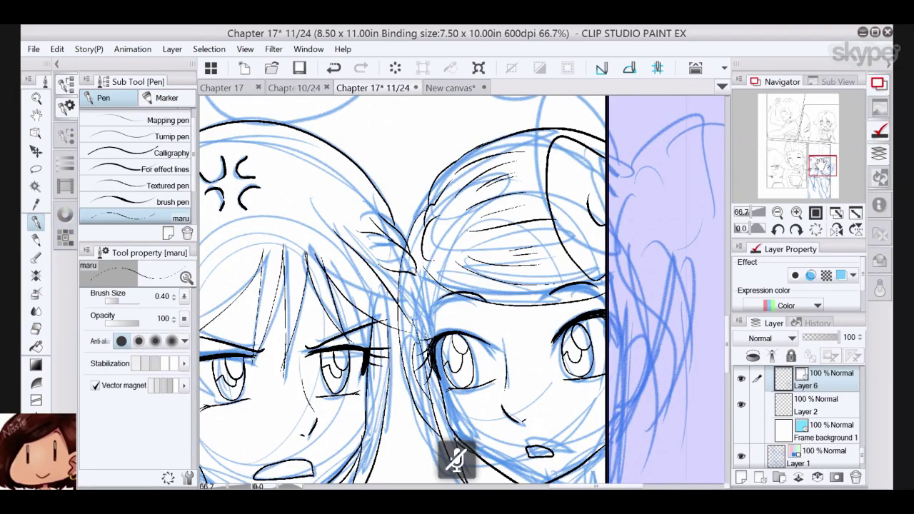
- Erase the stray line end at the bangs of the angry left figure with the Vector eraser
left_click_drag(823, 166, 795, 170)
scroll(462, 291, "up", 8)
scroll(462, 291, "left", 2)
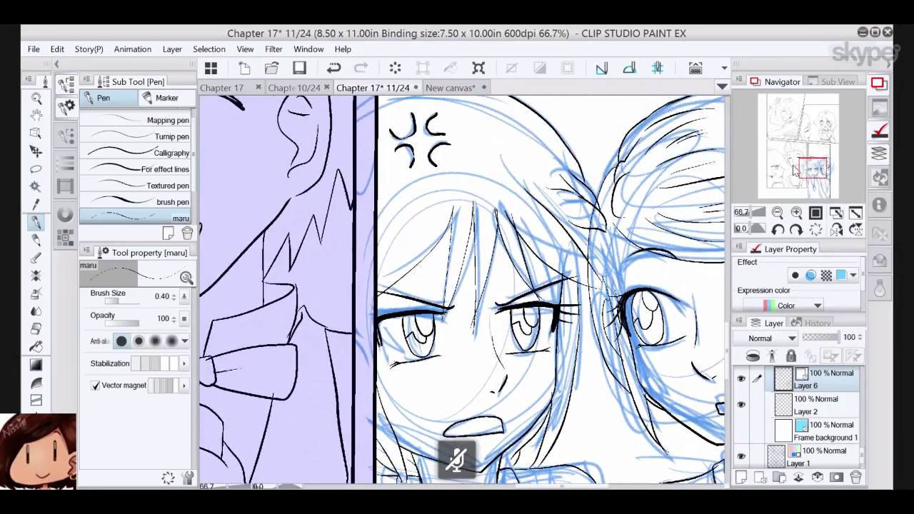
left_click(36, 329)
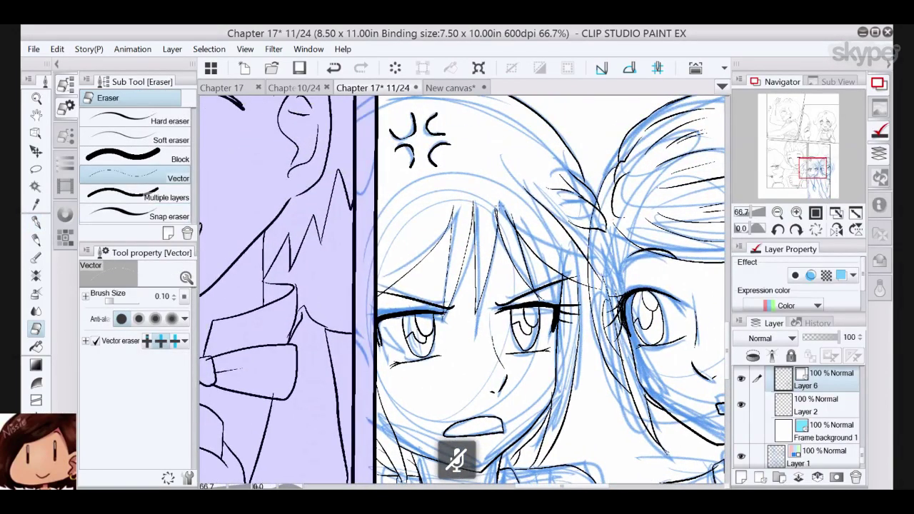
left_click(511, 213)
- Show the last panel's frame background so it covers the blue sketch behind the line art
mouse_move(811, 164)
left_mouse_down()
mouse_move(816, 155)
mouse_move(821, 172)
left_mouse_up()
left_click(778, 213)
left_click(778, 213)
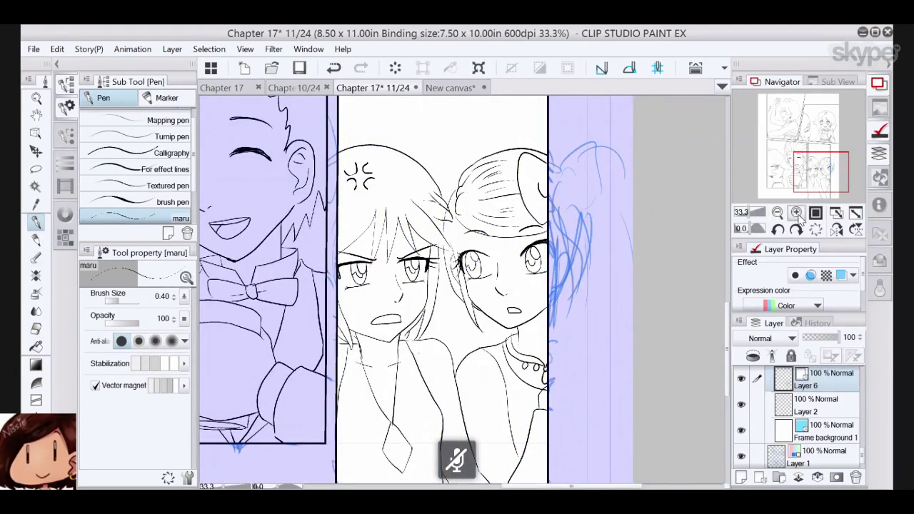
- Examine the inked faces, shoulders and collar in the last panel up close, and the whole page at 12.5%
left_click(797, 214)
left_click(797, 213)
left_click_drag(823, 174, 831, 187)
key("e")
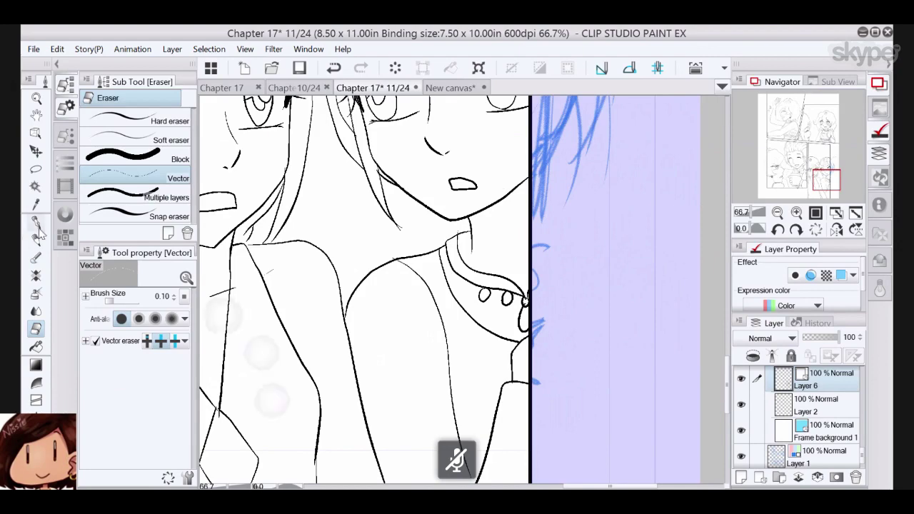
left_click(37, 223)
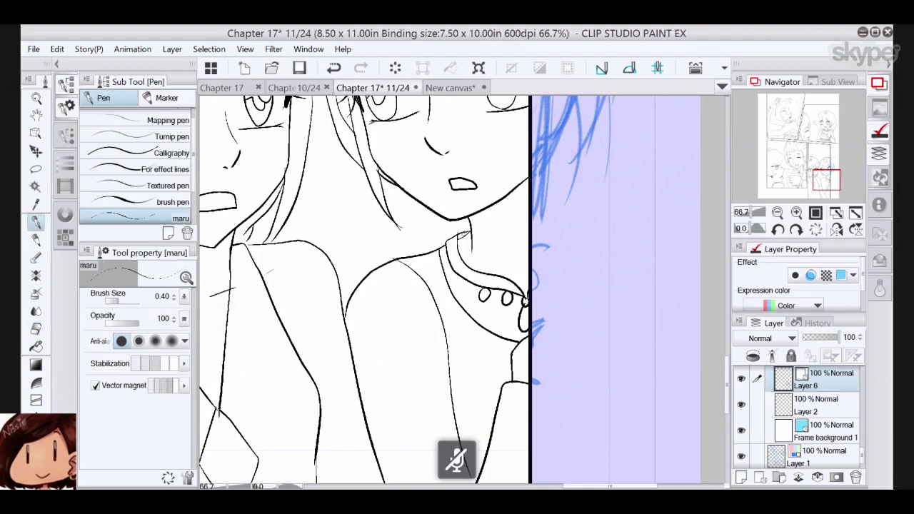
left_click_drag(817, 177, 811, 172)
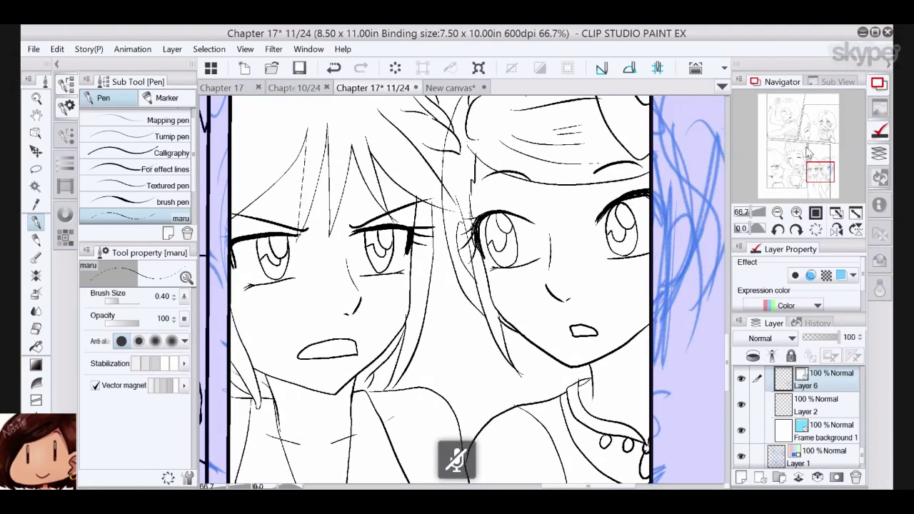
left_click(779, 216)
left_click(778, 216)
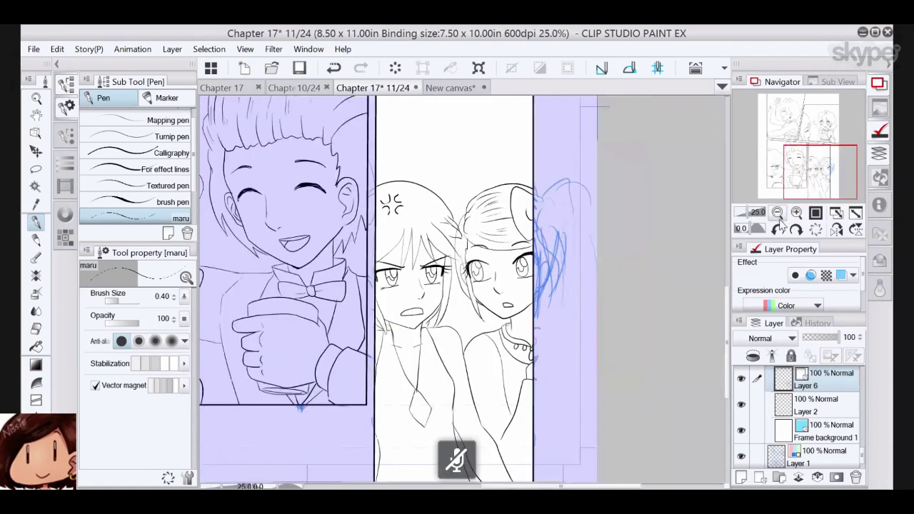
left_click(779, 215)
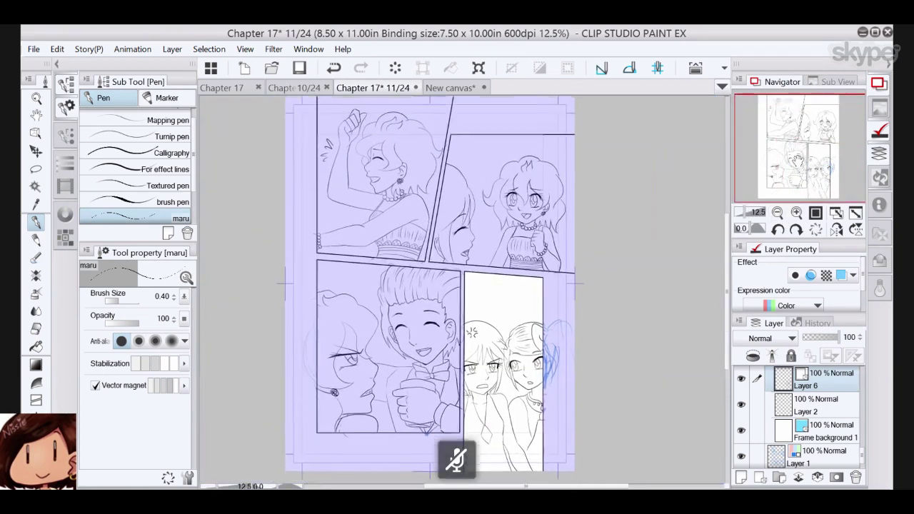
- Hide the blue sketch on Layer 1, make the Paper layer active and save the page
scroll(863, 457, "down", 2)
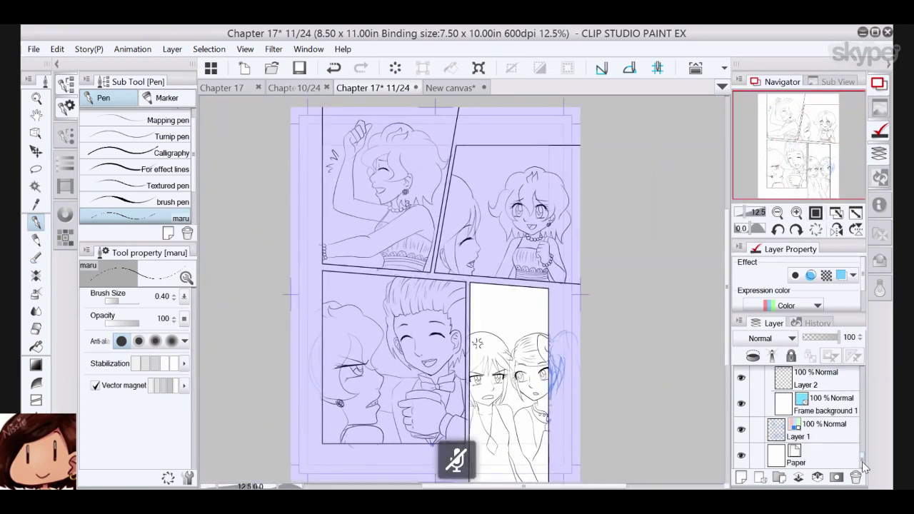
left_click(840, 461)
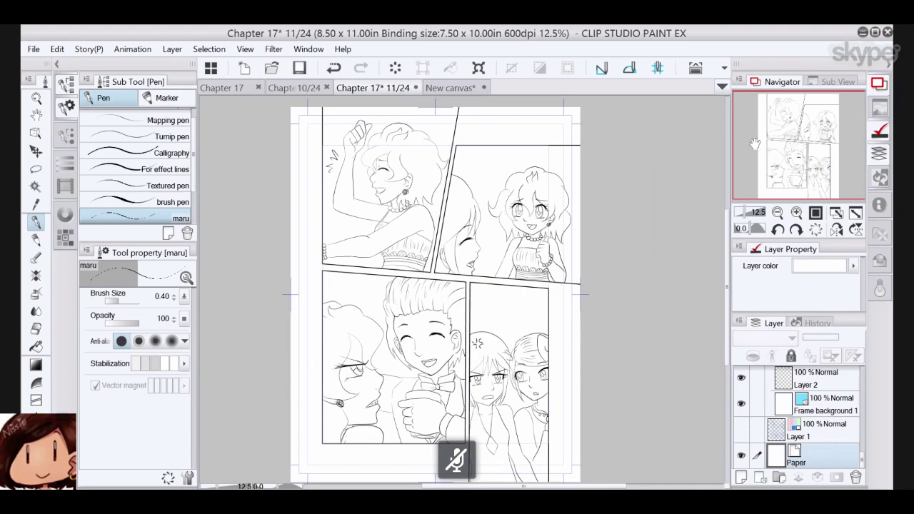
left_click(299, 71)
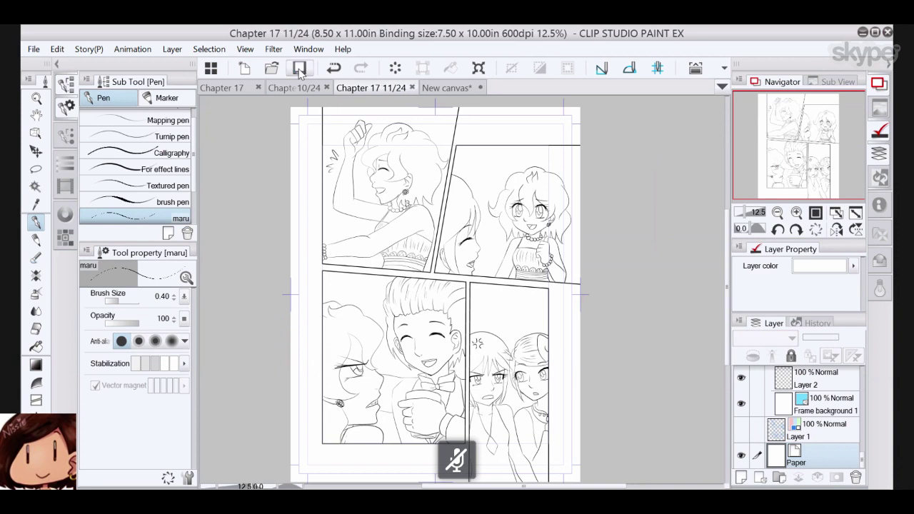
- Ink the inner line of the laughing figure's open mouth on Layer 2 of the first panel
left_click_drag(862, 457, 865, 368)
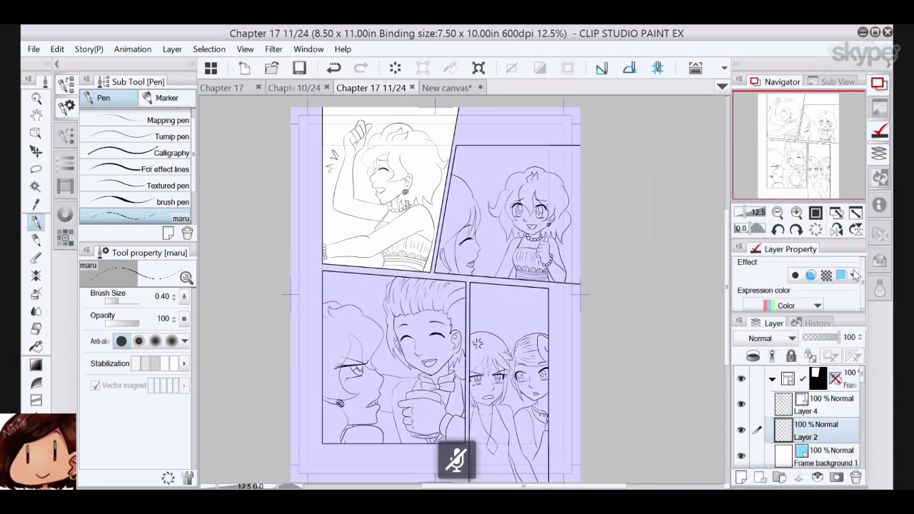
left_click(822, 429)
left_click_drag(801, 162, 786, 121)
left_click(797, 214)
left_click(797, 214)
left_click(797, 215)
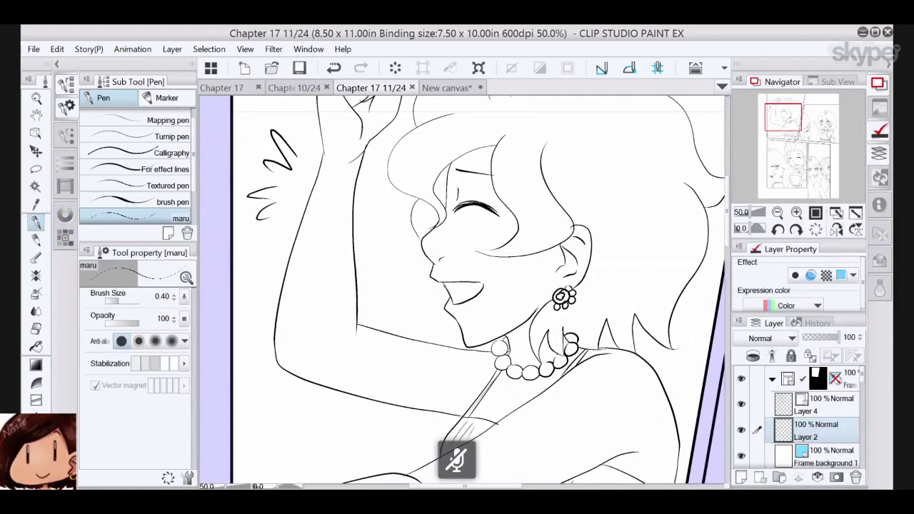
left_click_drag(470, 286, 483, 281)
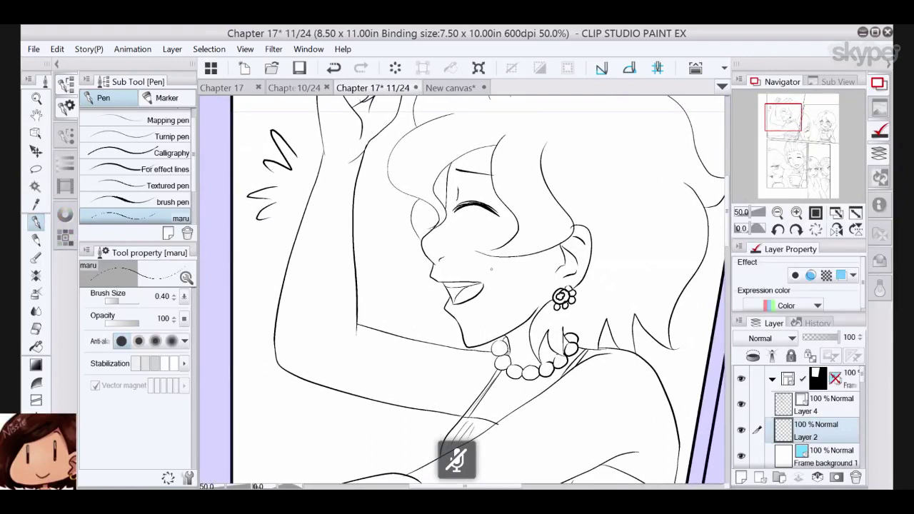
- Try to select the laughing figure's hair with the Magic wand referring to all layers, and clear the selection
left_click_drag(786, 123, 791, 130)
left_click(778, 213)
left_click(778, 213)
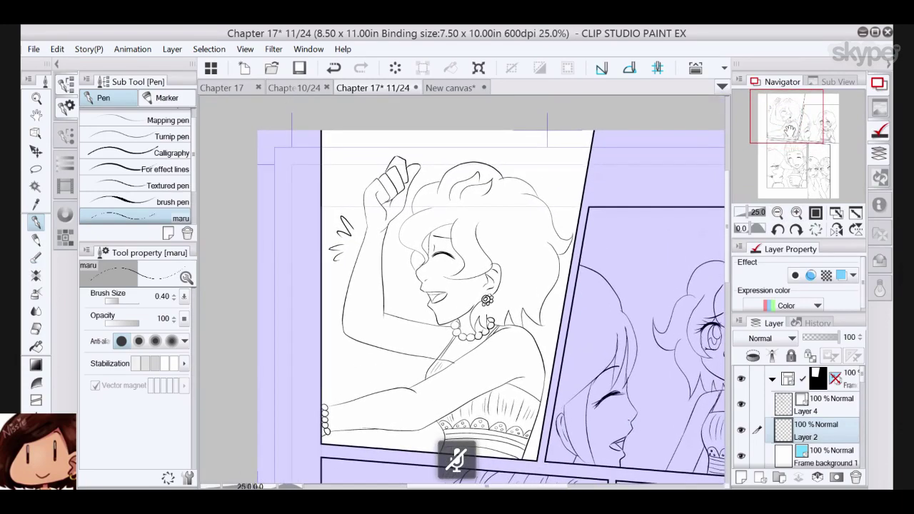
left_click(797, 213)
left_click(778, 213)
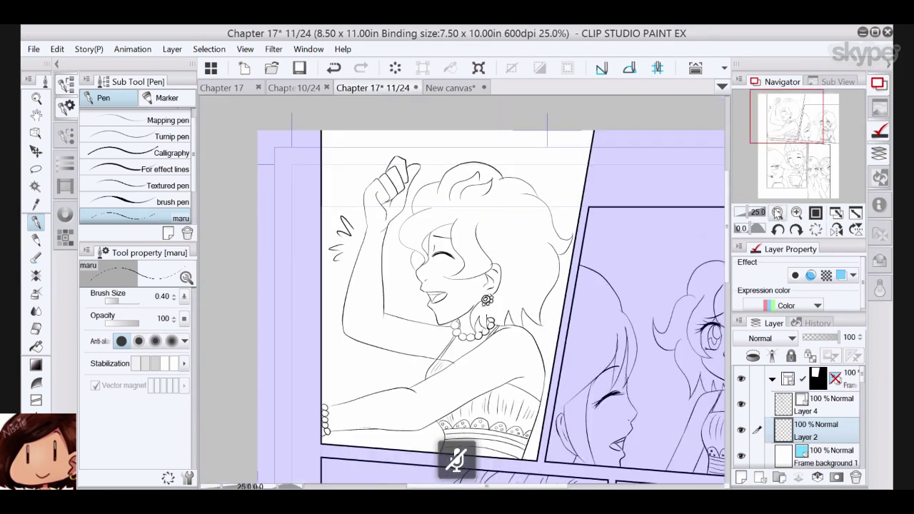
left_click(36, 188)
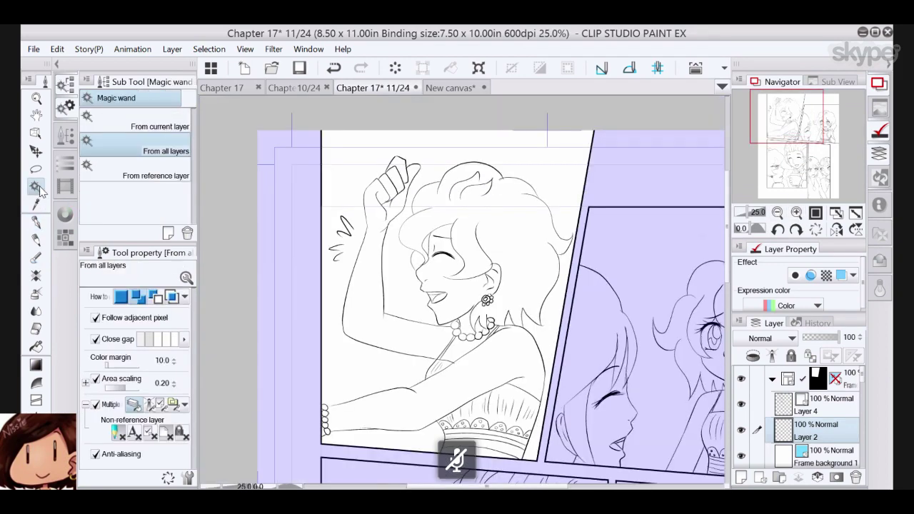
left_click(505, 236)
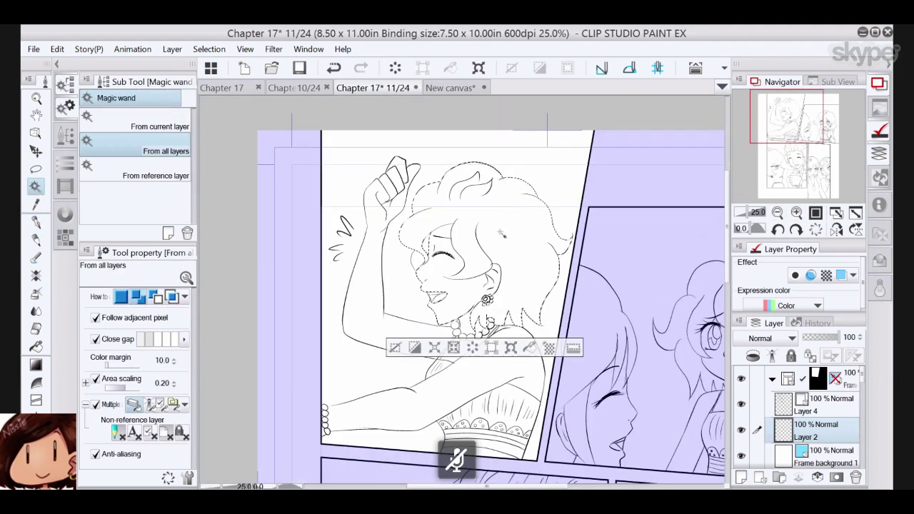
left_click(396, 348)
- Extend the end of the hair strand below the laughing figure's eye to meet the neighbouring strand's tip, closing the gap
left_click(798, 213)
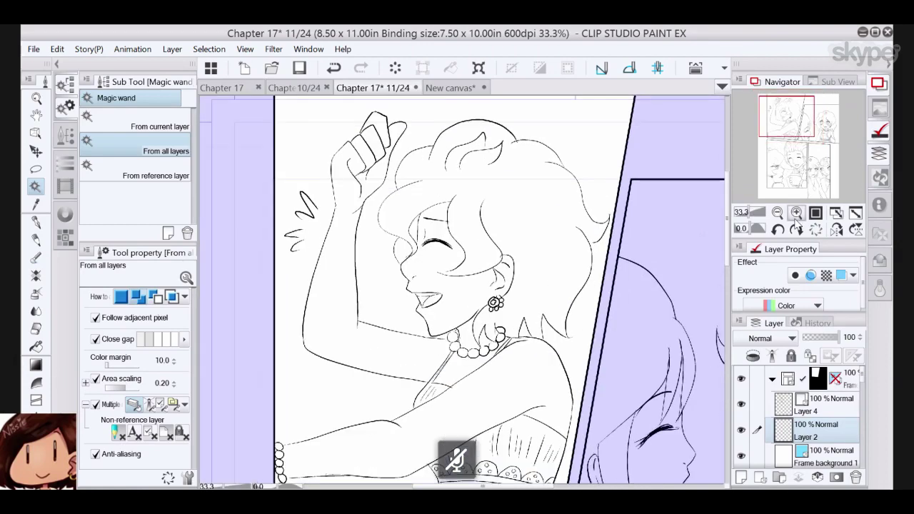
left_click(797, 213)
left_click(797, 213)
key("o")
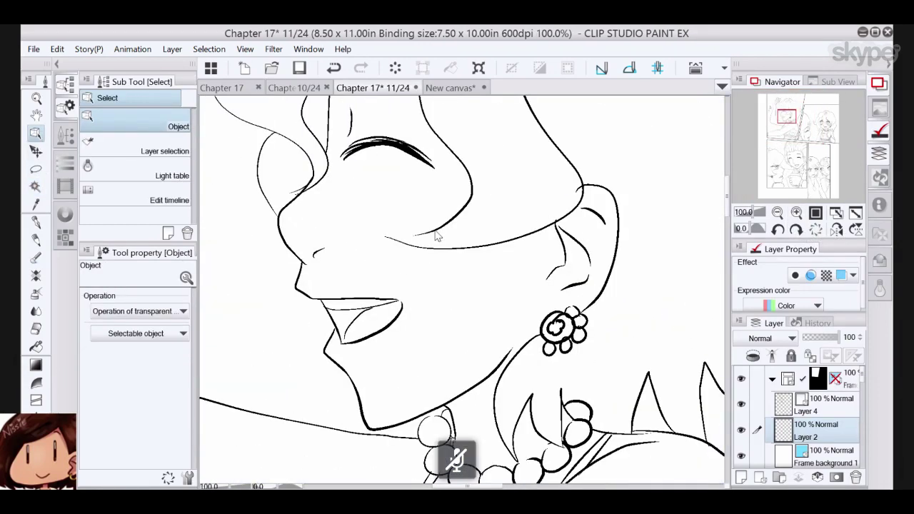
left_click(414, 236)
left_click_drag(385, 238, 383, 236)
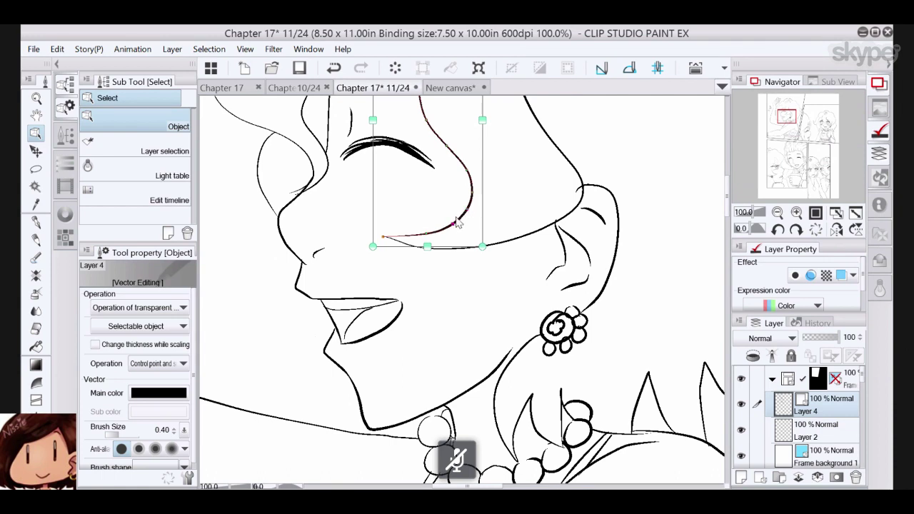
- Select the laughing figure's hair area with the Magic wand referring to all layers
left_click(36, 187)
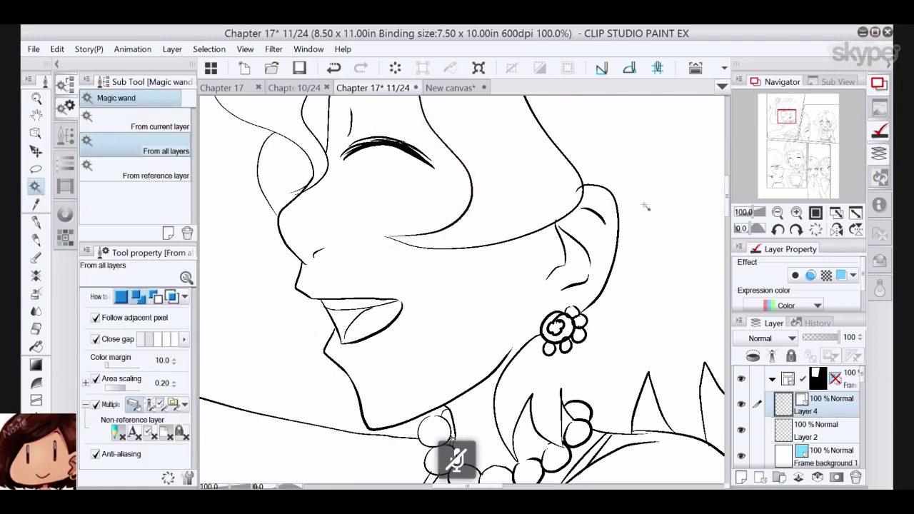
left_click(778, 213)
left_click(778, 213)
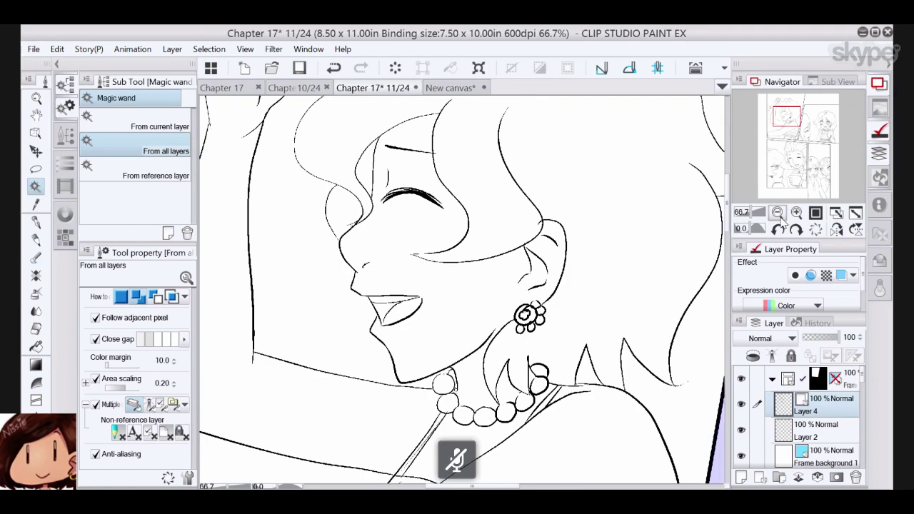
left_click(778, 212)
left_click(564, 249)
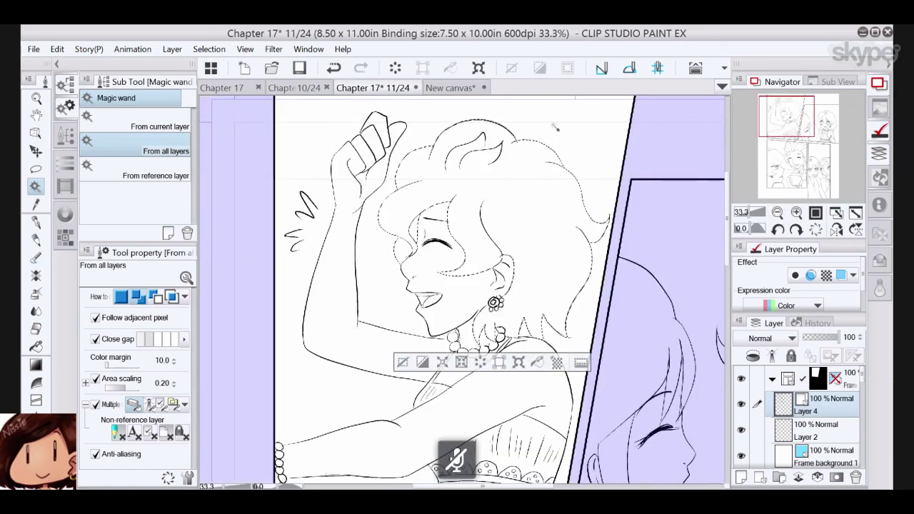
- Open the monochromatic dot gradation tones in the material library
left_click(881, 235)
scroll(804, 175, "down", 2)
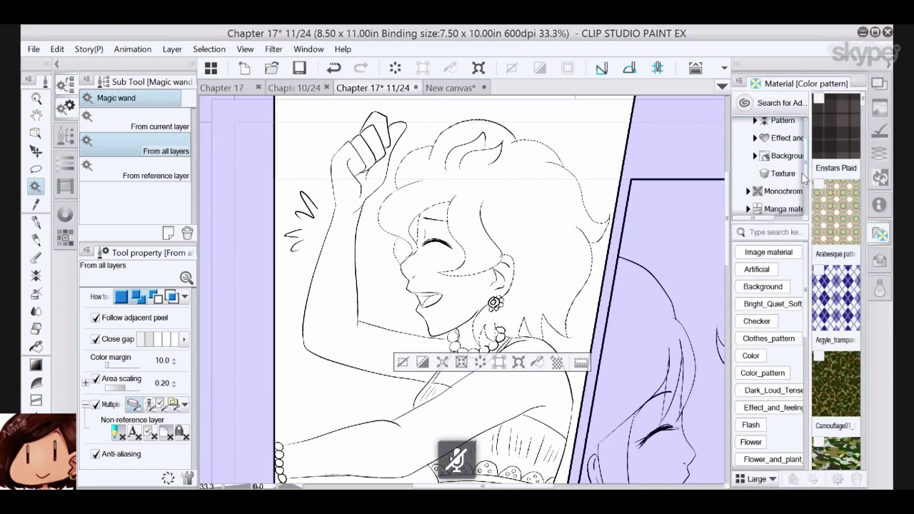
left_click_drag(803, 175, 804, 179)
left_click(749, 176)
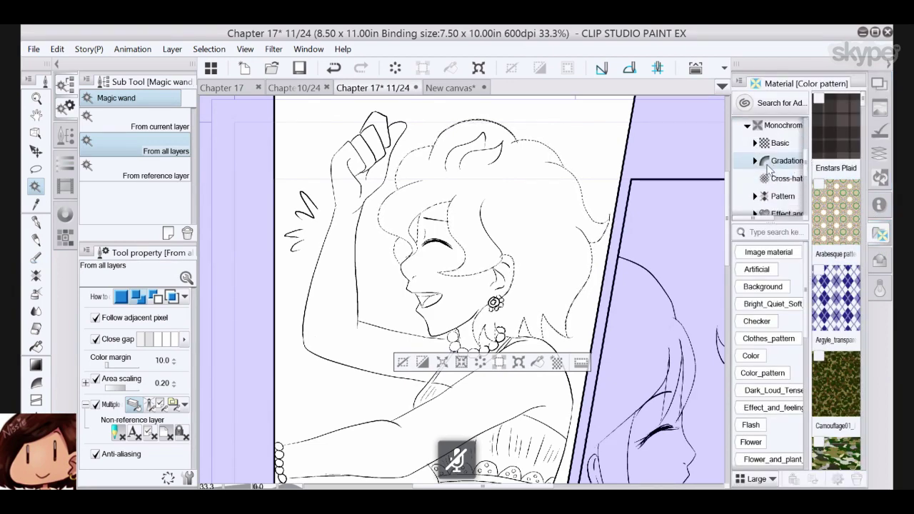
left_click(756, 162)
left_click(784, 171)
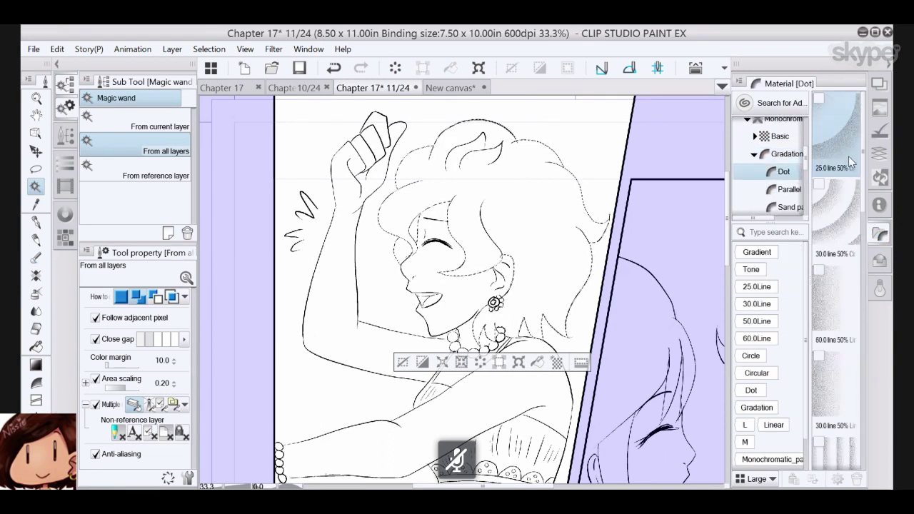
left_click_drag(806, 155, 804, 124)
left_click(750, 145)
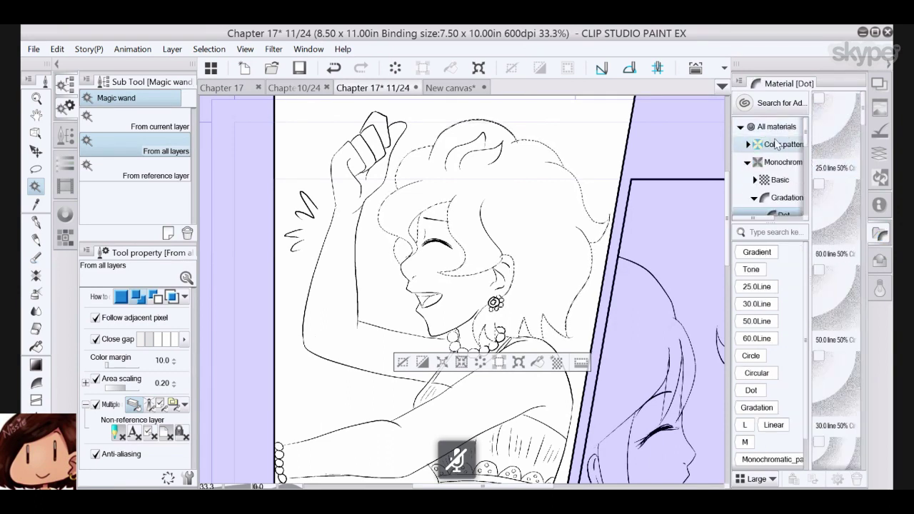
scroll(778, 150, "down", 4)
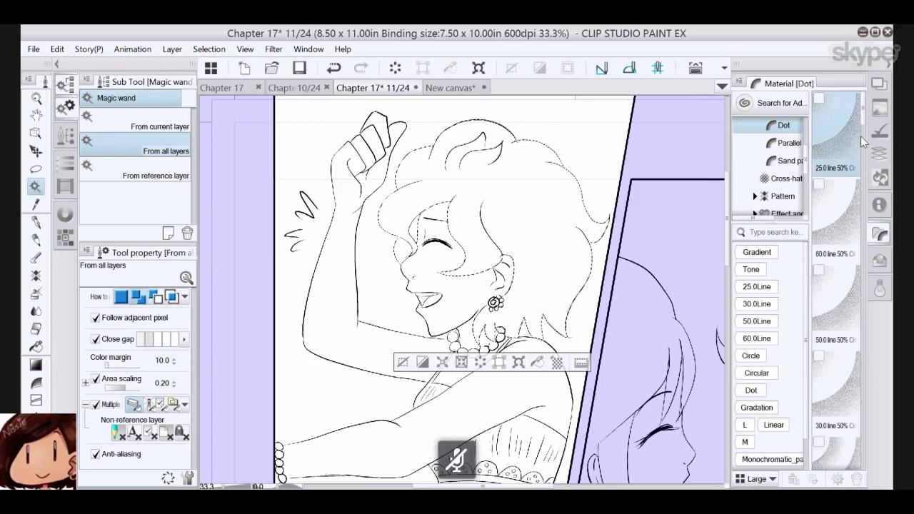
- Try a 30.0 line 50% linear S dot gradient tone on the selected hair, and undo it
left_click_drag(862, 120, 851, 271)
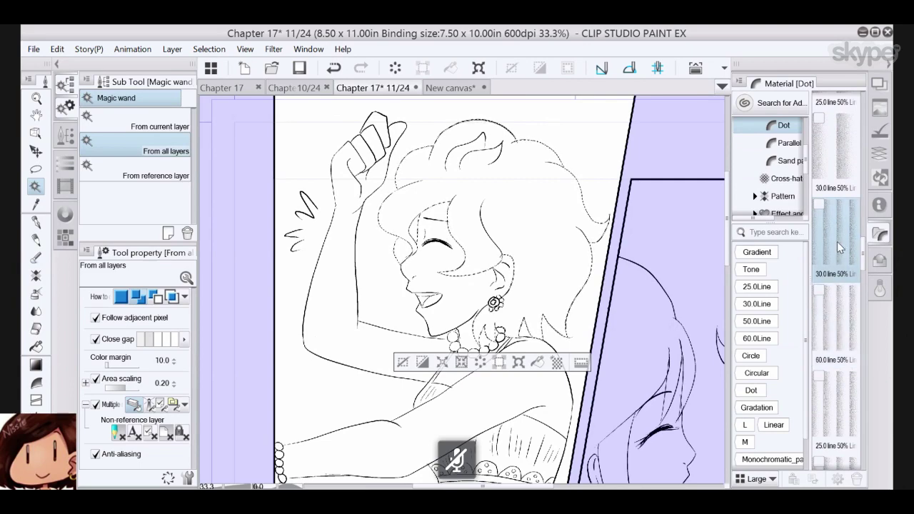
left_click(834, 246)
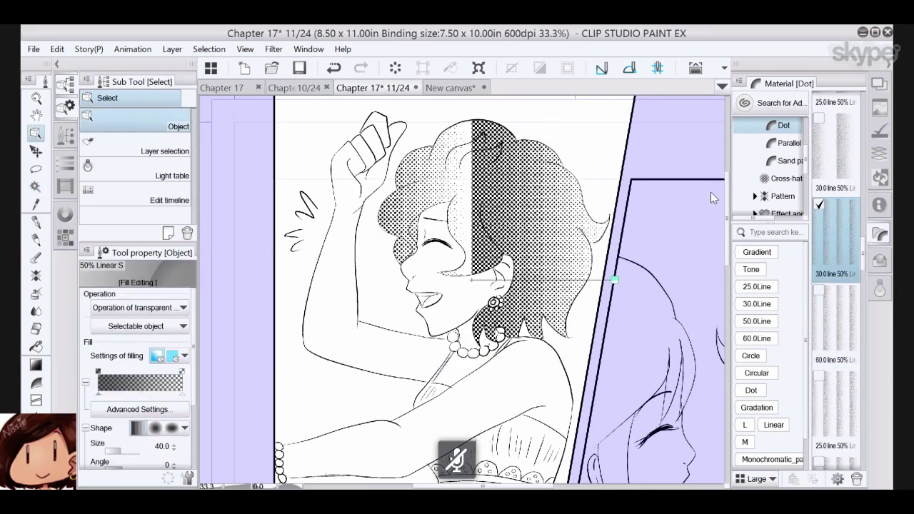
left_click(334, 69)
- Fill the selected hair with a 30.0 line 100% Linear M dot gradient and redirect it to fade upward, size about 86, angle about -86
left_click_drag(861, 254, 851, 413)
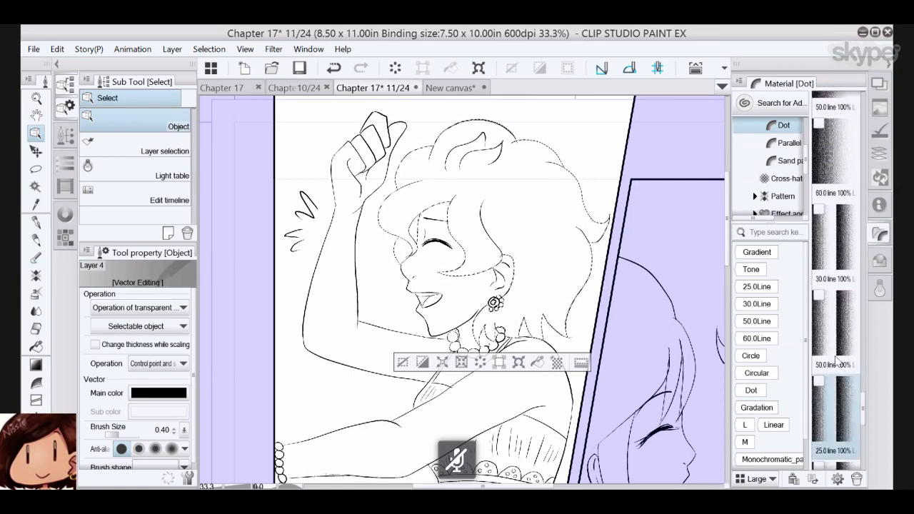
left_click(834, 259)
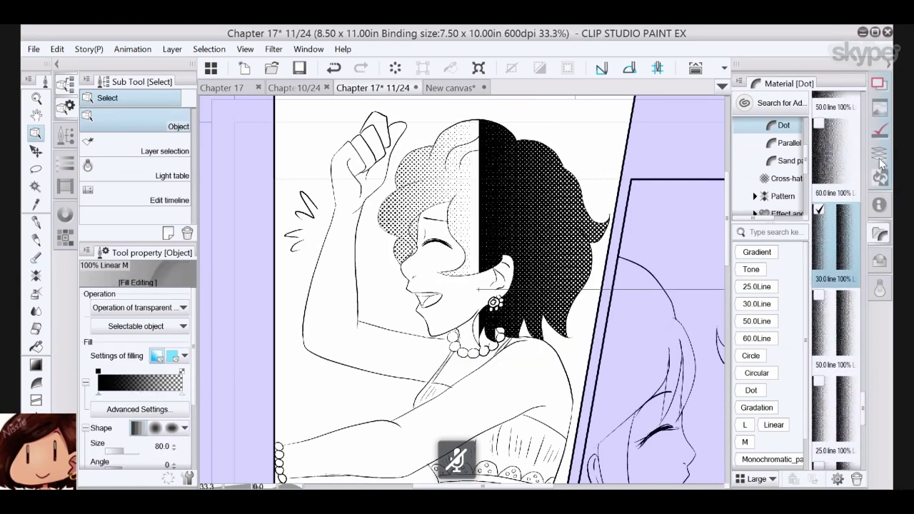
left_click(880, 156)
left_click(778, 212)
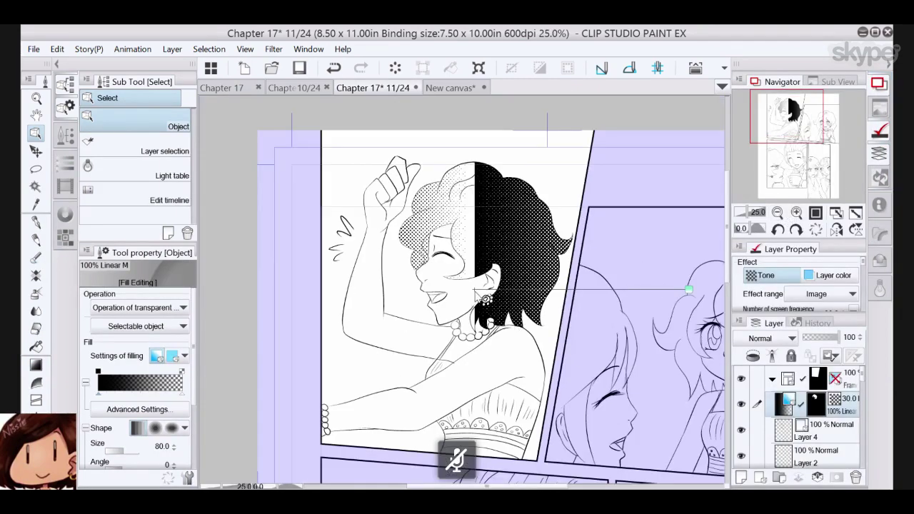
left_click_drag(663, 343, 467, 125)
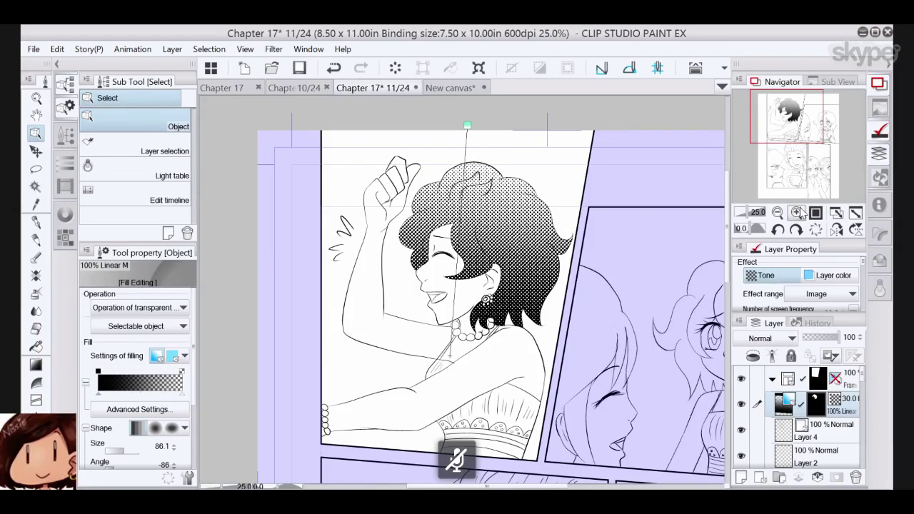
left_click(798, 213)
left_click(798, 213)
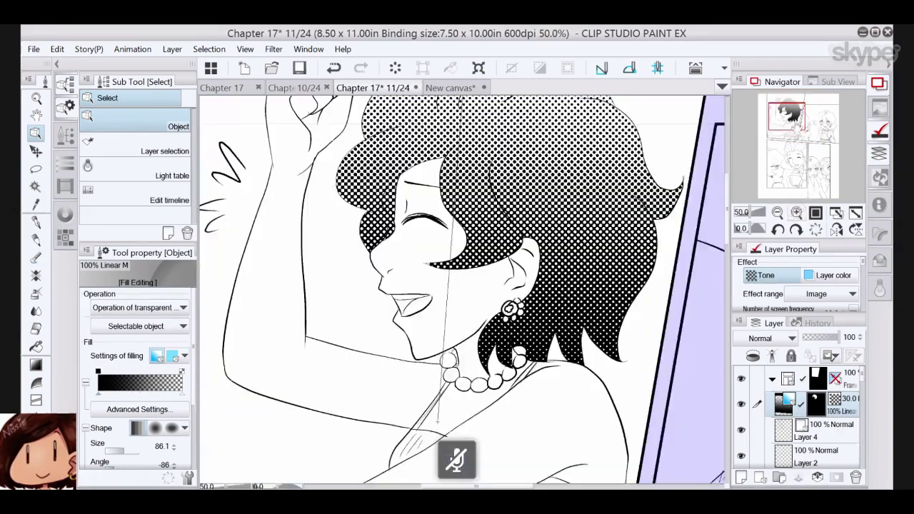
left_click_drag(803, 116, 801, 104)
key("p")
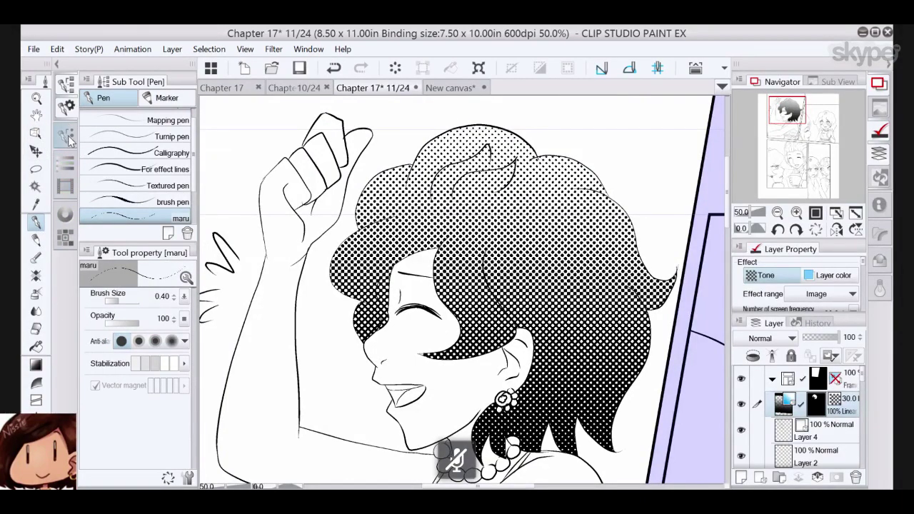
left_click(66, 237)
left_click(67, 105)
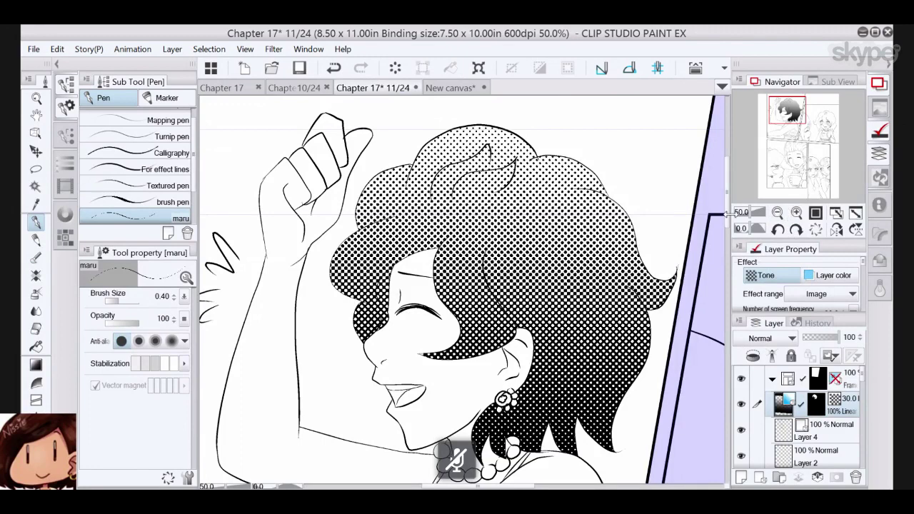
- Change the dark end of the hair tone's gradient to a gray with red, green and blue at 96
left_click(36, 134)
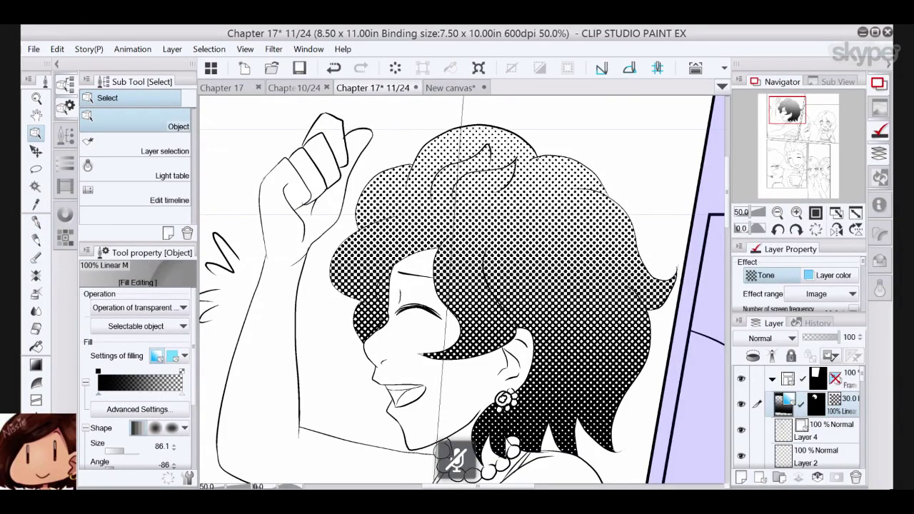
left_click(102, 386)
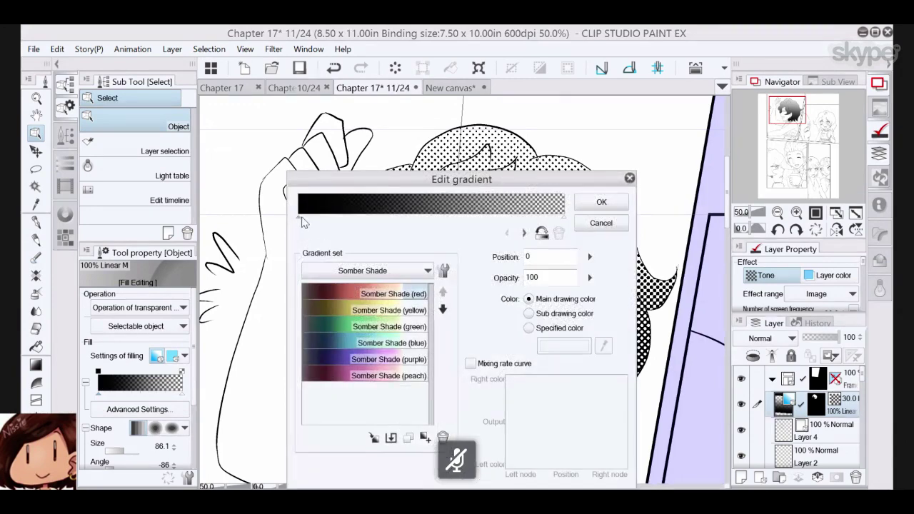
left_click(602, 202)
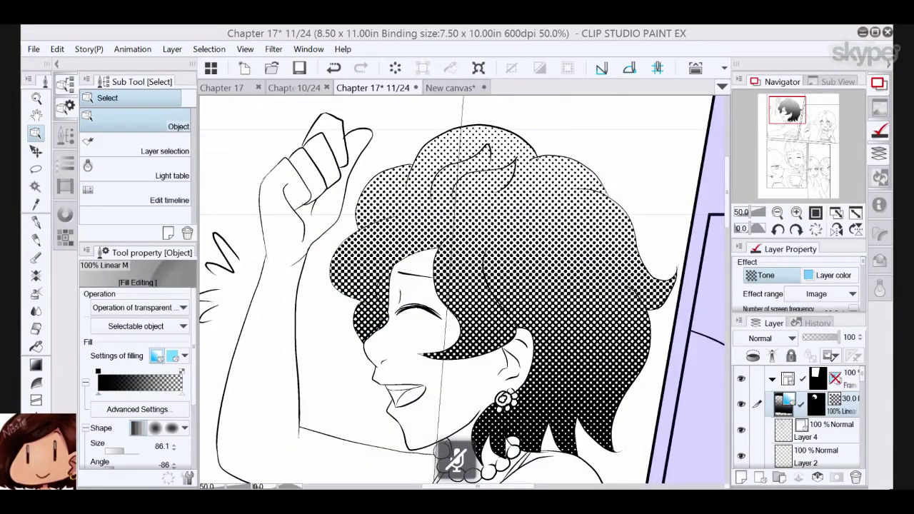
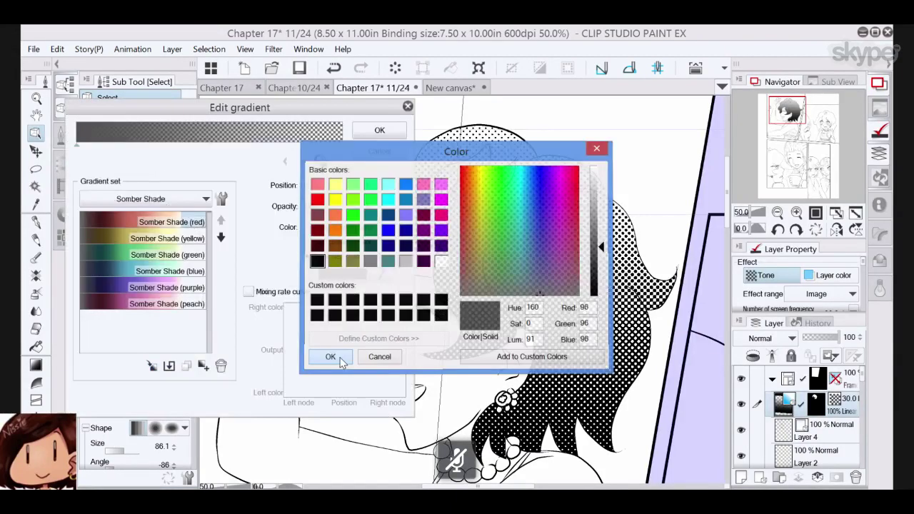
left_click(340, 358)
left_click(378, 128)
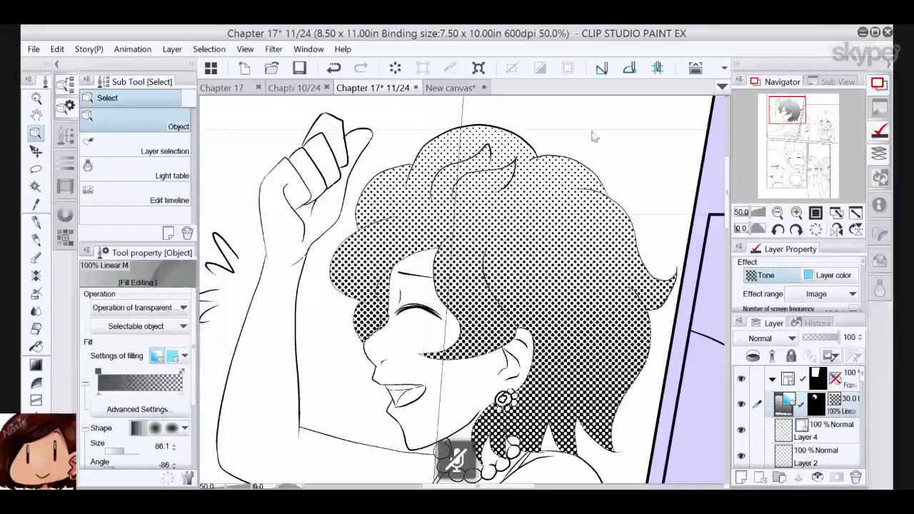
- On the hair tone layer's mask, carve white highlight streaks into the curl in front of the forehead with the G-pen
key("p")
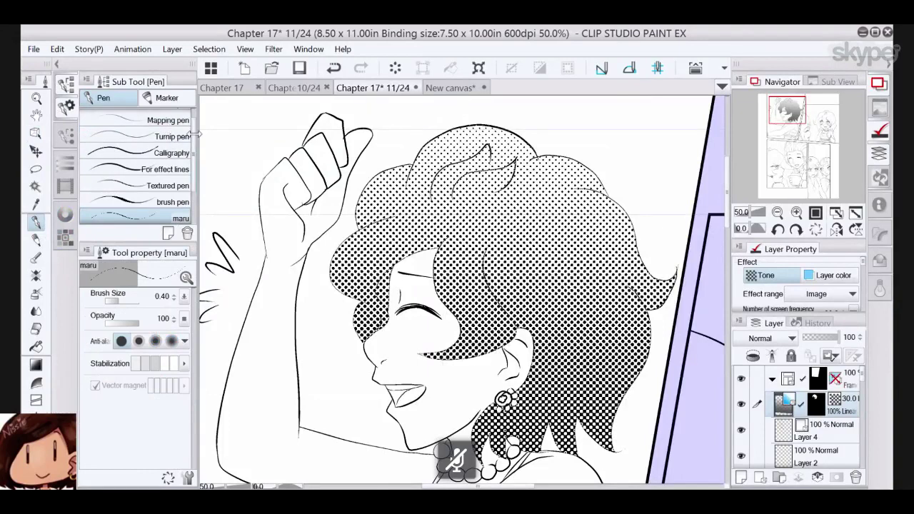
scroll(171, 142, "up", 1)
left_click(136, 118)
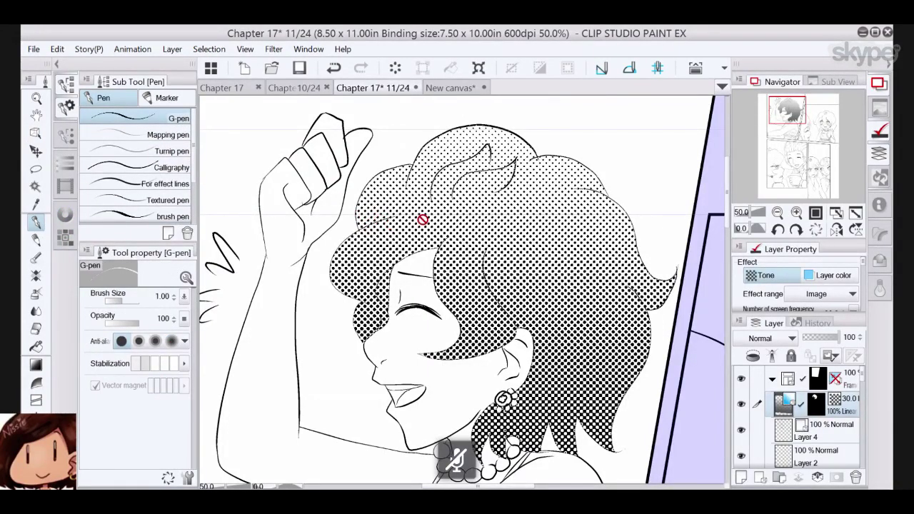
left_click(820, 404)
left_click_drag(366, 237, 343, 270)
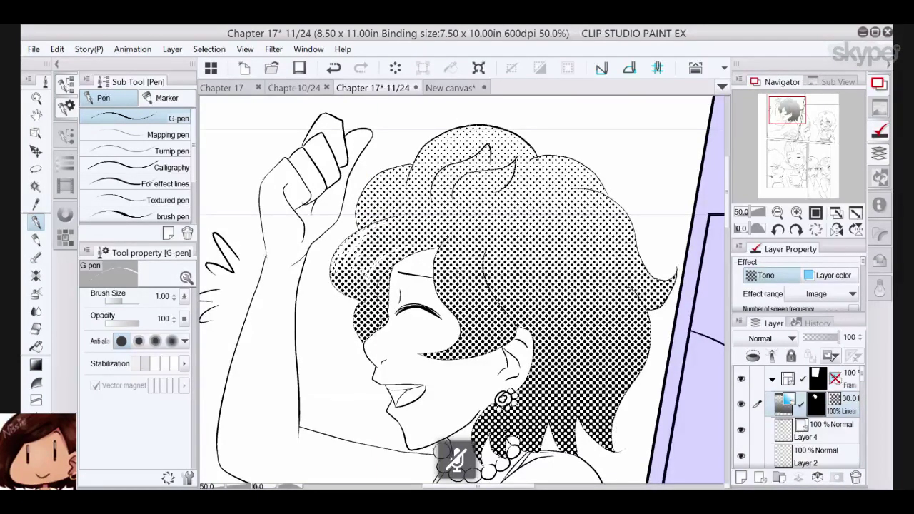
- Carve thin white highlight streaks through the bangs beside the laughing figure's closed eye on the tone mask
left_click_drag(444, 249, 458, 311)
left_click_drag(451, 270, 461, 308)
left_click_drag(469, 244, 460, 268)
left_click_drag(492, 289, 469, 310)
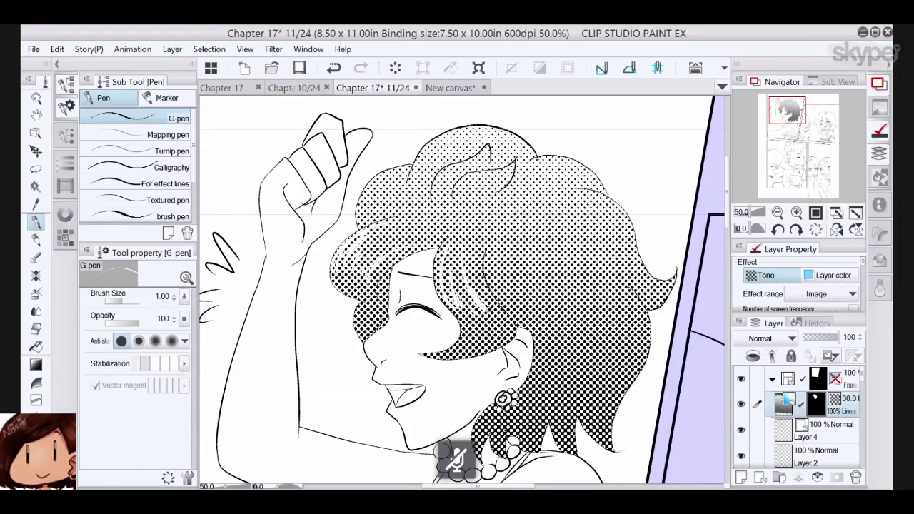
left_click_drag(472, 272, 453, 305)
- Carve a curved band of white highlight streaks across the crown and upper back of the laughing figure's hair
left_click_drag(502, 253, 532, 296)
left_click_drag(510, 265, 546, 289)
mouse_move(521, 240)
left_mouse_down()
mouse_move(567, 294)
mouse_move(563, 266)
mouse_move(595, 265)
left_mouse_up()
left_click_drag(546, 220, 587, 245)
mouse_move(562, 222)
left_mouse_down()
mouse_move(583, 233)
mouse_move(588, 195)
left_mouse_up()
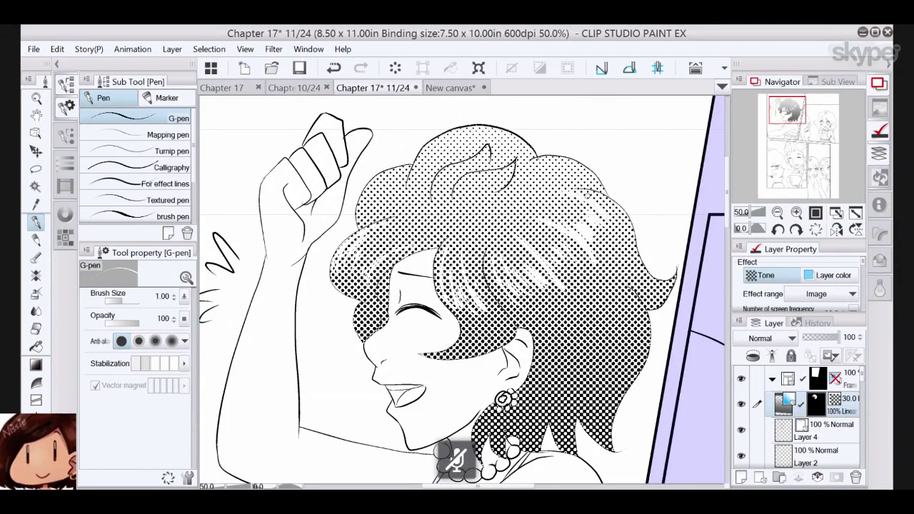
left_click_drag(564, 236, 584, 259)
left_click_drag(550, 242, 560, 258)
- Carve white highlight streaks into the lower back hair behind the laughing figure's ear
left_click_drag(624, 292, 638, 361)
left_click_drag(632, 319, 613, 372)
left_click_drag(596, 325, 604, 359)
left_click_drag(600, 355, 578, 387)
mouse_move(564, 333)
left_mouse_down()
mouse_move(569, 371)
mouse_move(553, 385)
left_mouse_up()
left_click_drag(558, 370, 550, 391)
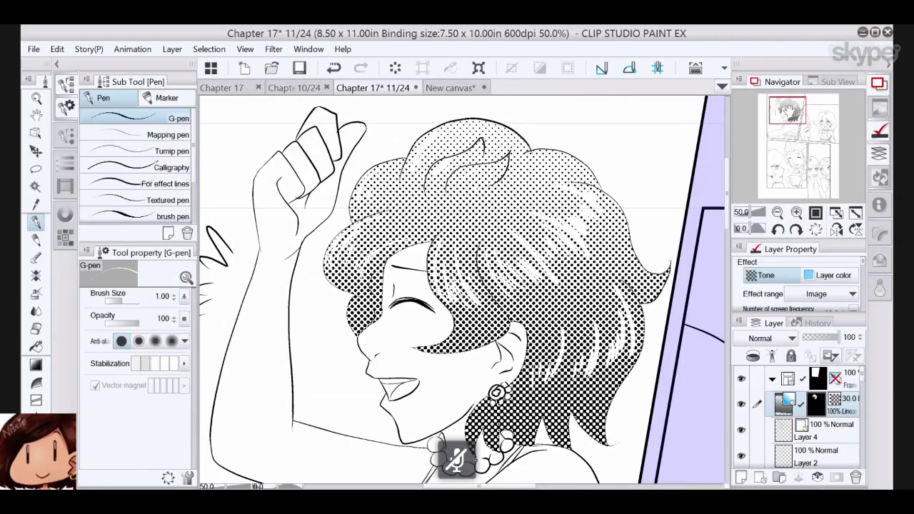
- Lasso shadow shapes under the nose, on the chin and on the neck, and fill them with a new 32.5 line tone
left_click_drag(788, 111, 787, 122)
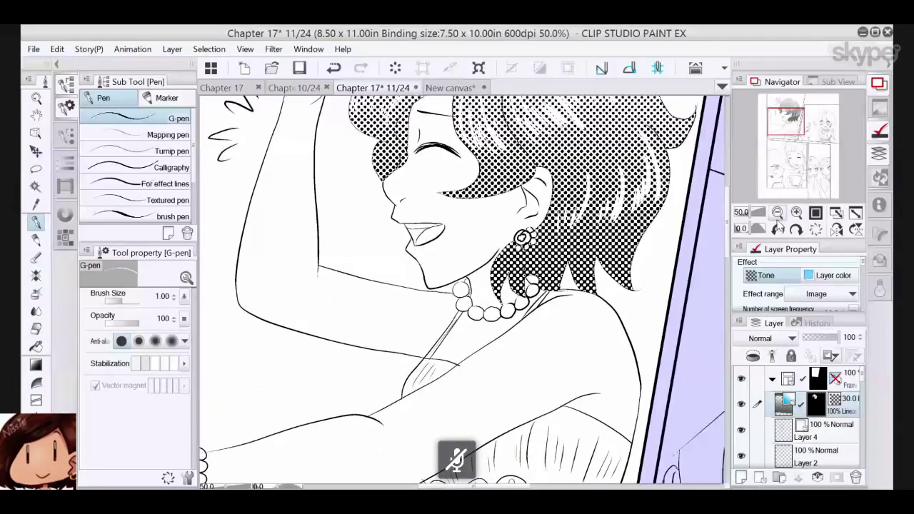
left_click(778, 214)
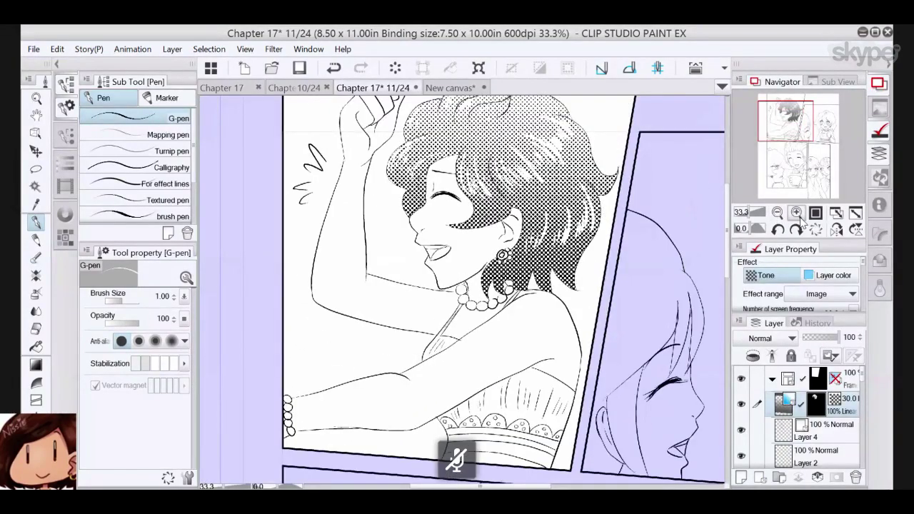
left_click(798, 213)
left_click(36, 169)
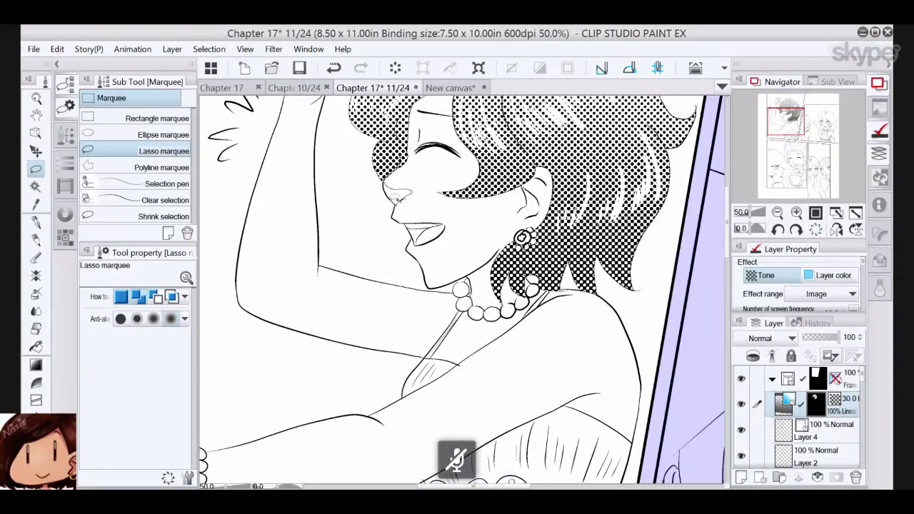
left_click_drag(389, 184, 391, 187)
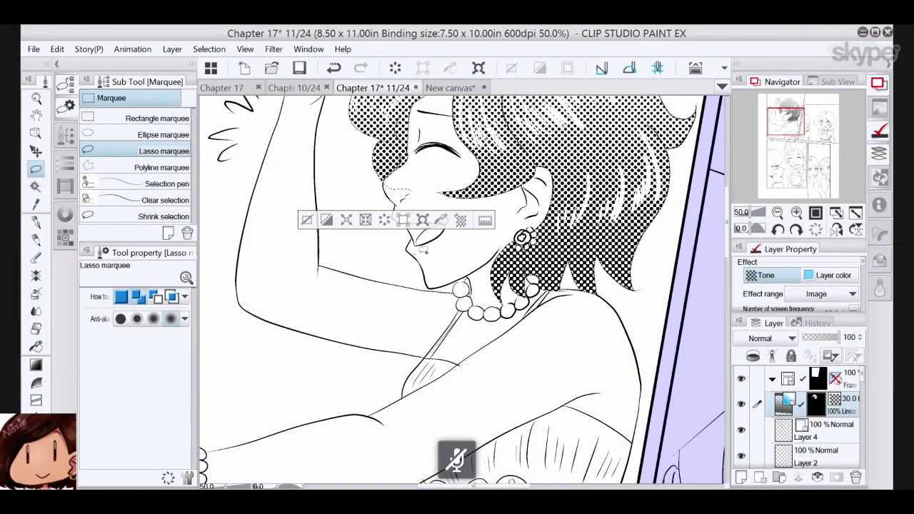
left_click_drag(414, 252, 472, 274)
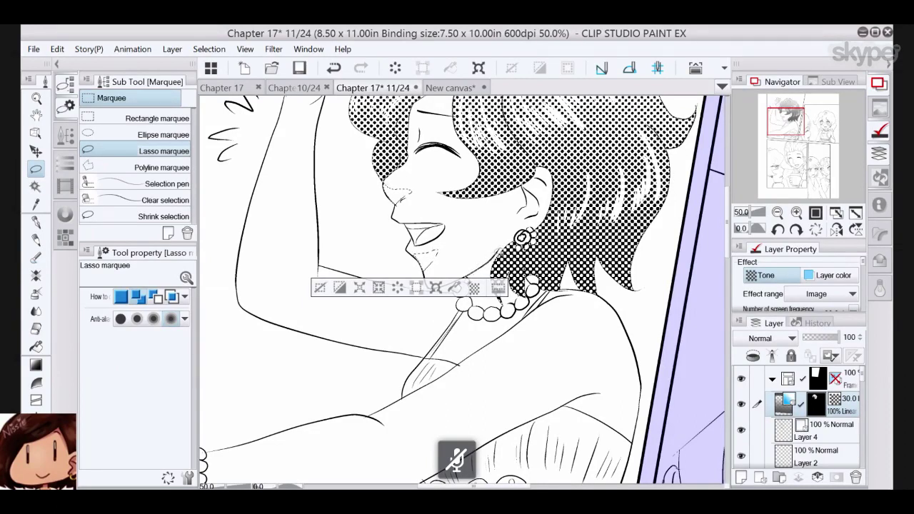
left_click_drag(474, 266, 478, 256)
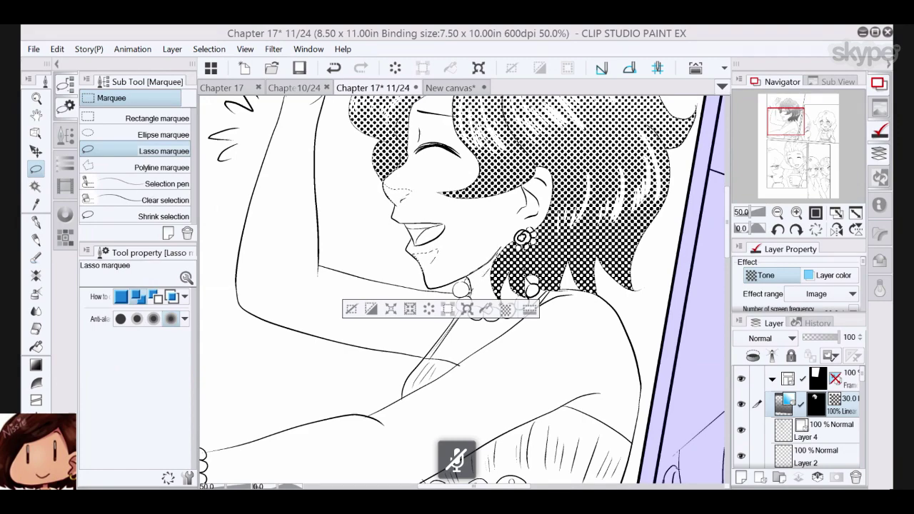
left_click(506, 308)
left_click(792, 230)
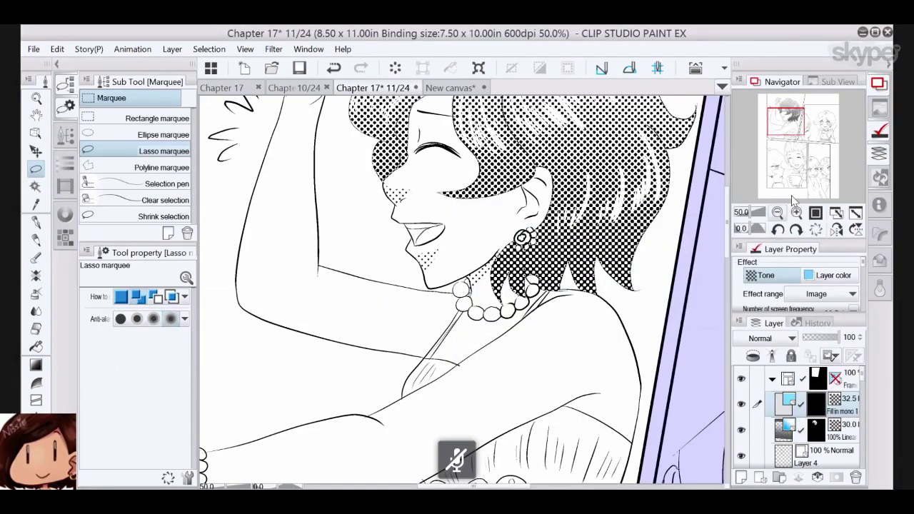
- Lasso a shadow at the base of the raised hand's palm, fill it on the skin shadow tone layer, and clear the selection
left_click_drag(461, 286, 506, 406)
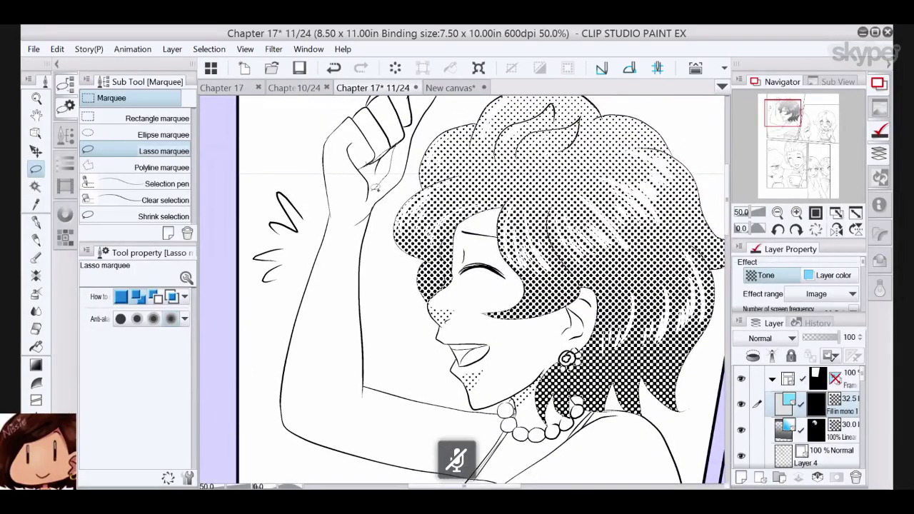
left_click_drag(368, 171, 377, 161)
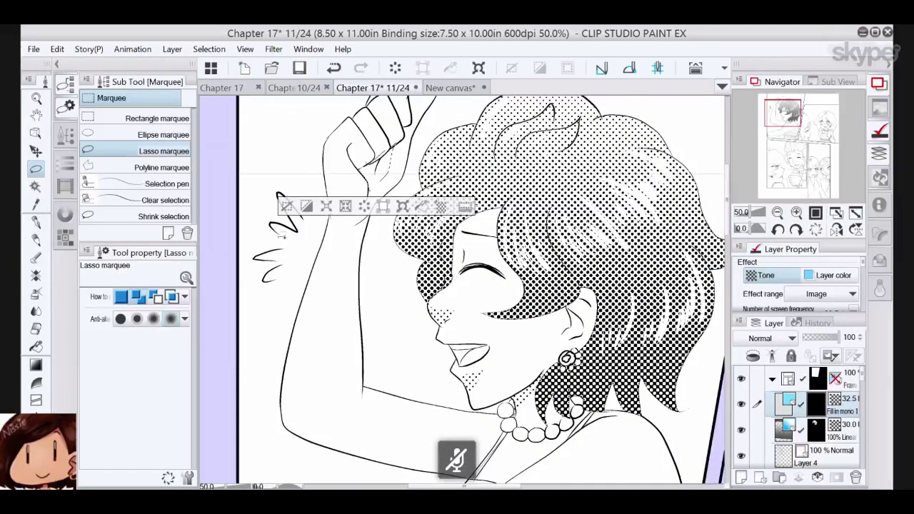
left_click(423, 207)
left_click(286, 208)
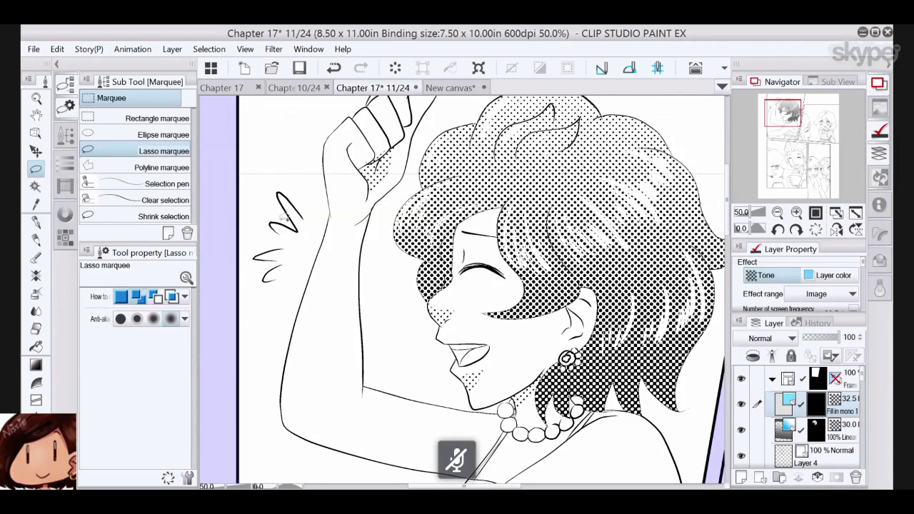
- Pinch the stray overlapping end of the lower forearm outline into one smooth contour on the ink layer, Layer 4
left_click(36, 222)
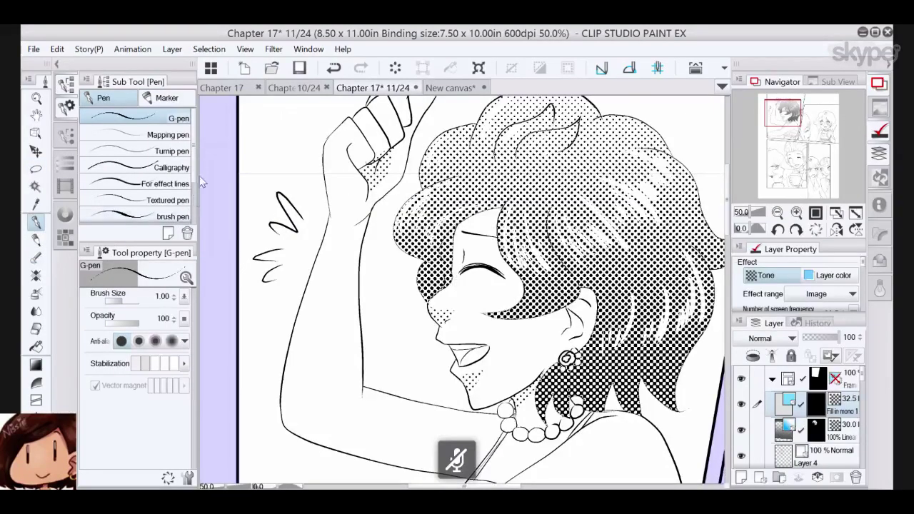
mouse_move(788, 120)
left_mouse_down()
mouse_move(783, 113)
mouse_move(784, 121)
left_mouse_up()
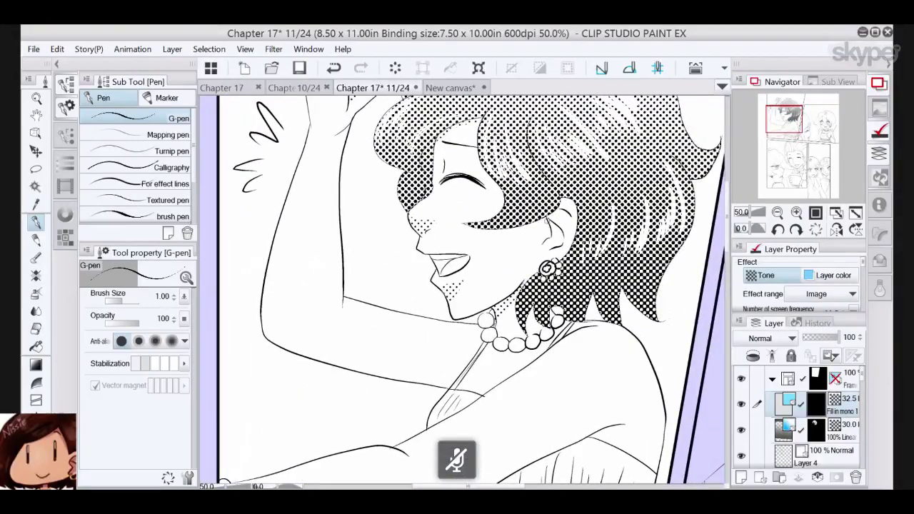
left_click_drag(784, 120, 784, 128)
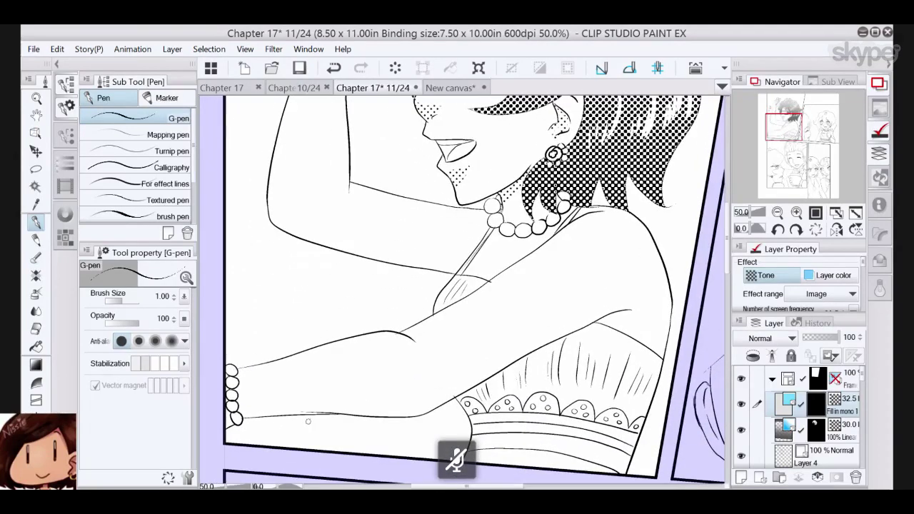
left_click(821, 452)
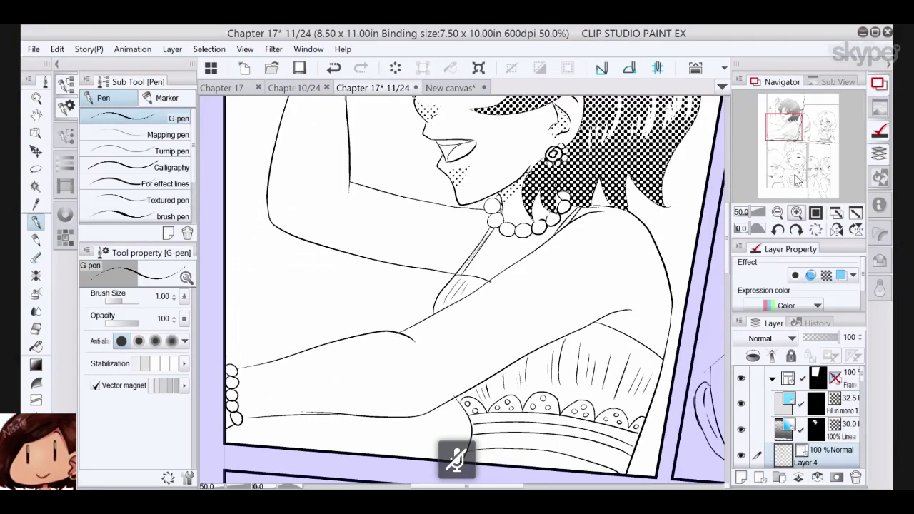
left_click(796, 213)
left_click_drag(783, 129, 774, 134)
left_click(36, 455)
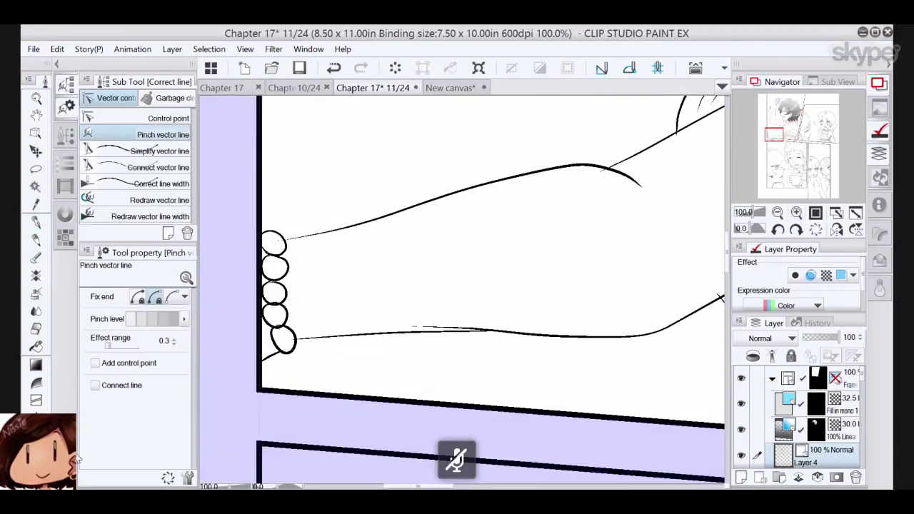
left_click_drag(422, 327, 422, 332)
left_click_drag(600, 338, 578, 333)
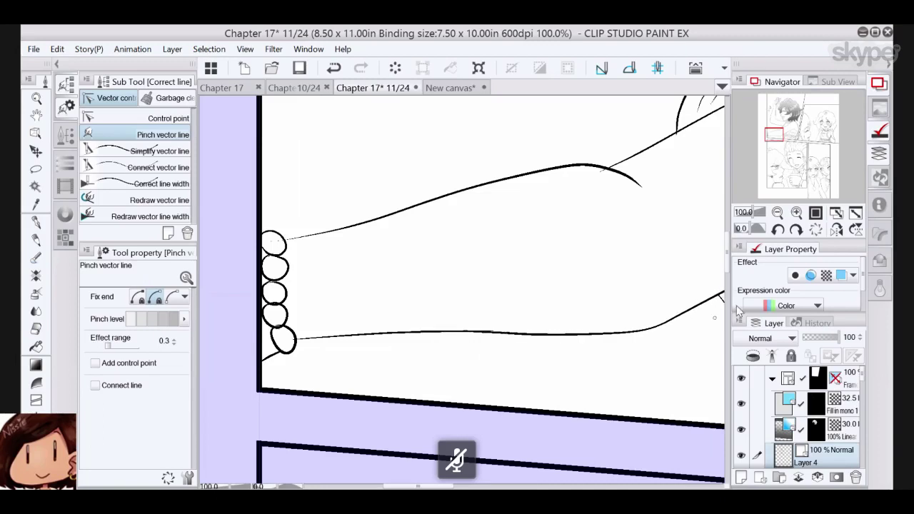
- Select both visible parts of the laughing figure's dress bodice and the lace trim holes, and fill them with a new 30.0 line tone
left_click_drag(785, 151, 797, 174)
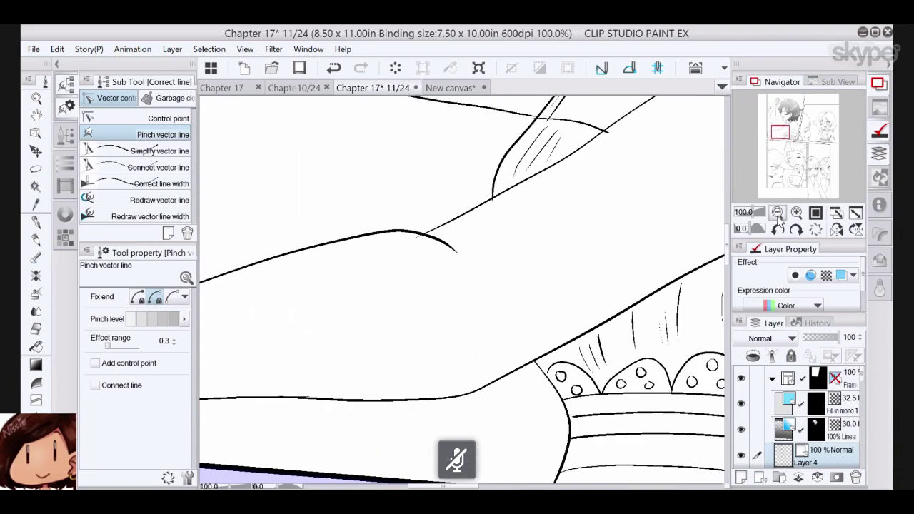
left_click(777, 213)
left_click(778, 212)
left_click(36, 170)
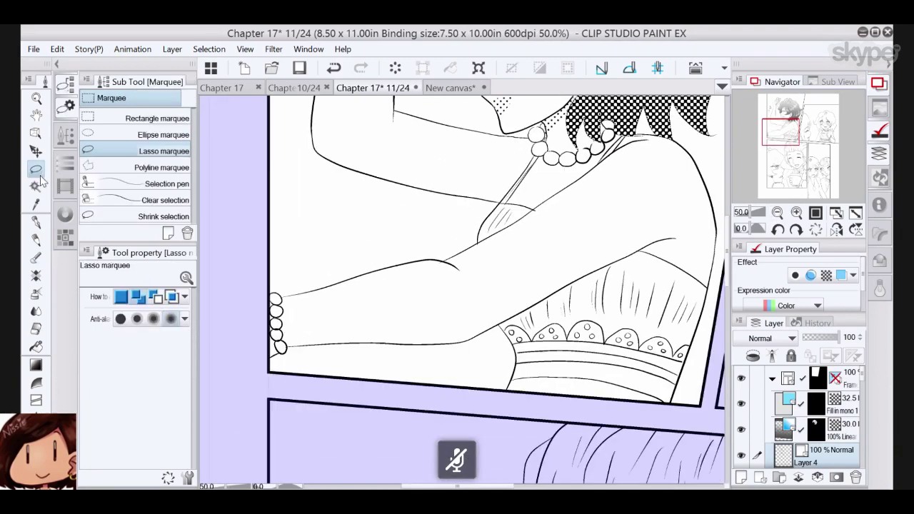
left_click(35, 186)
left_click(527, 218)
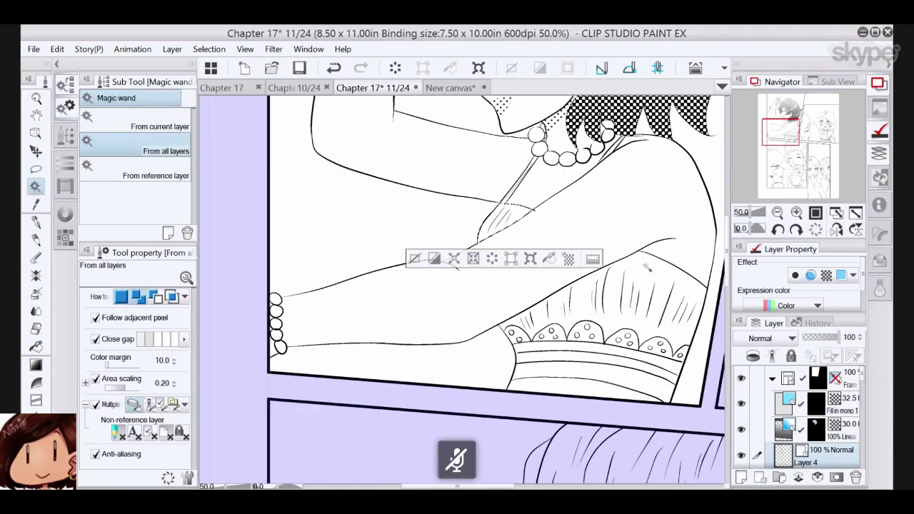
left_click(678, 312)
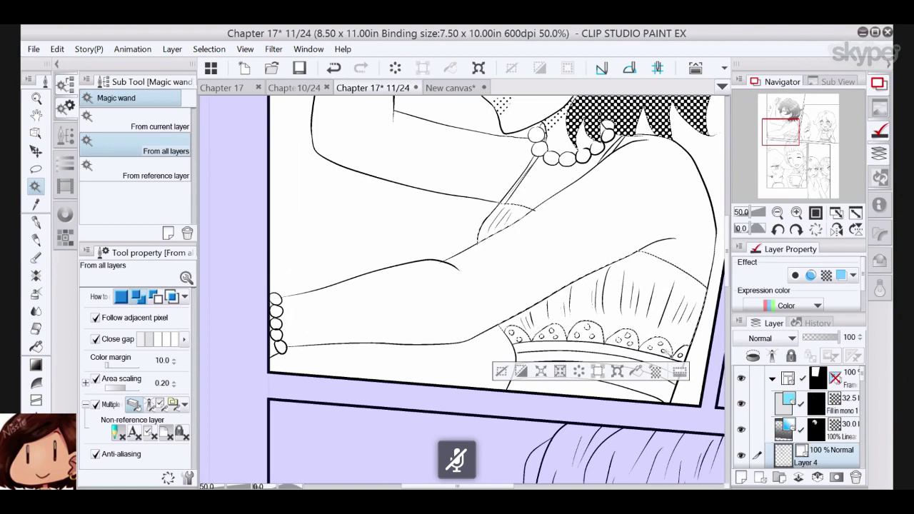
left_click(657, 376)
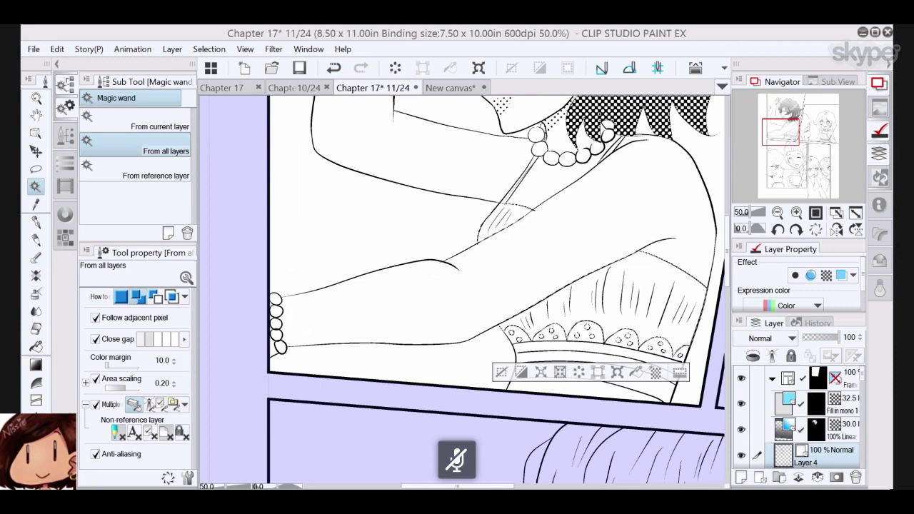
left_click(789, 237)
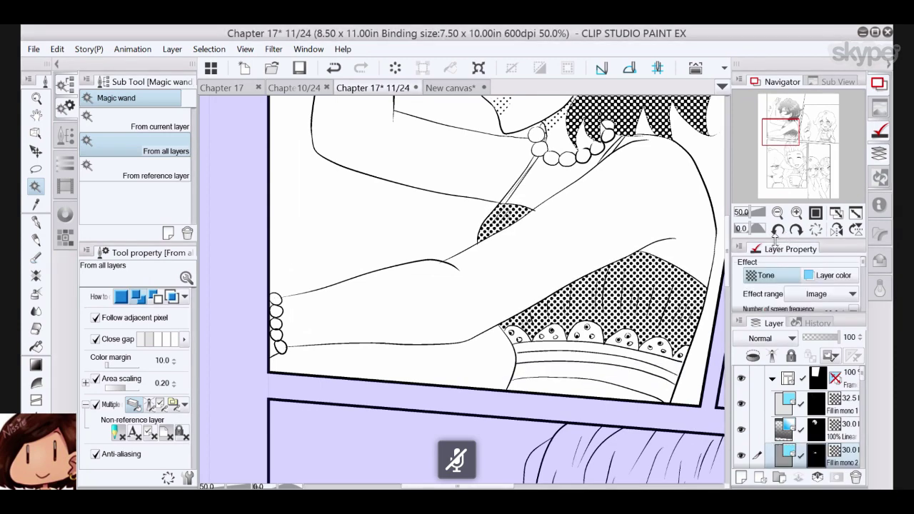
- Select alternating stripes of the dress waistband, fill them solid black on Layer 2, and clear the selection
left_click(546, 357)
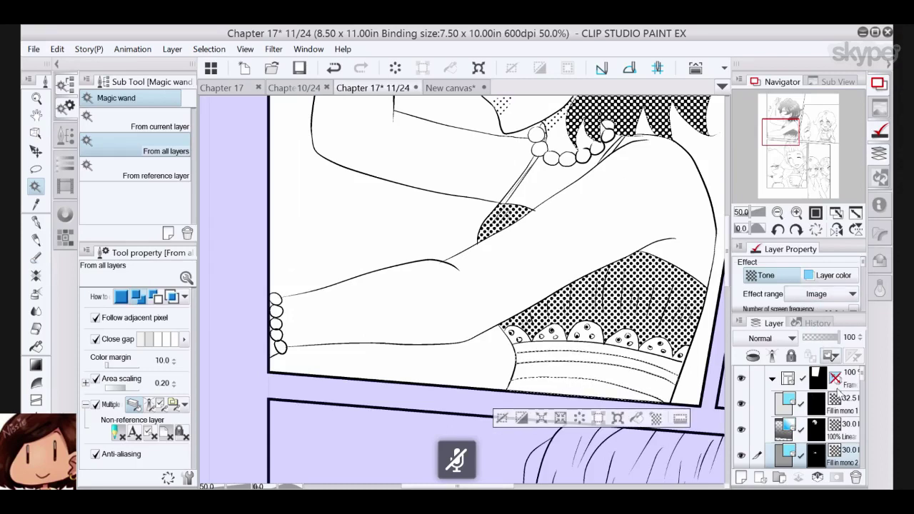
scroll(864, 378, "down", 1)
scroll(864, 381, "down", 3)
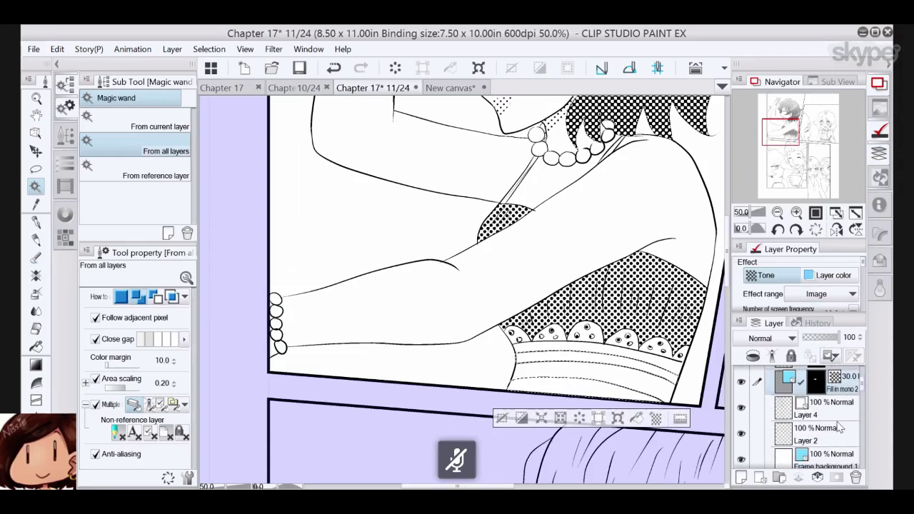
left_click(822, 434)
left_click(637, 418)
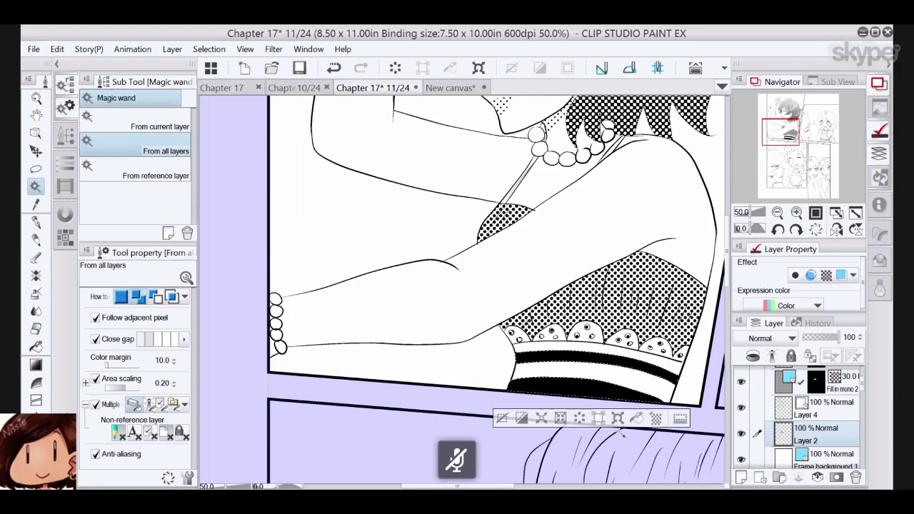
left_click(504, 418)
- Draw white shine strokes across the middle of the black waistband stripes with the G-pen, rotating the canvas for the strokes
key("p")
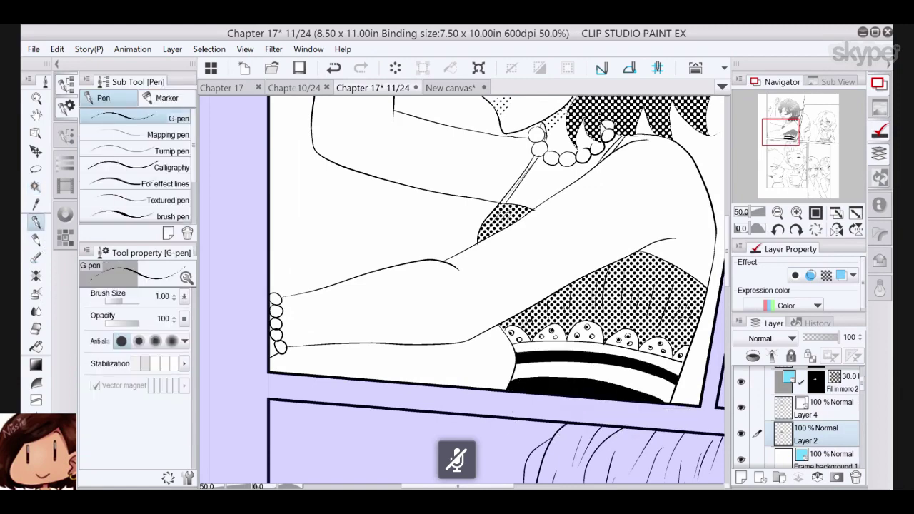
left_click(795, 229)
left_click(796, 229)
left_click(796, 229)
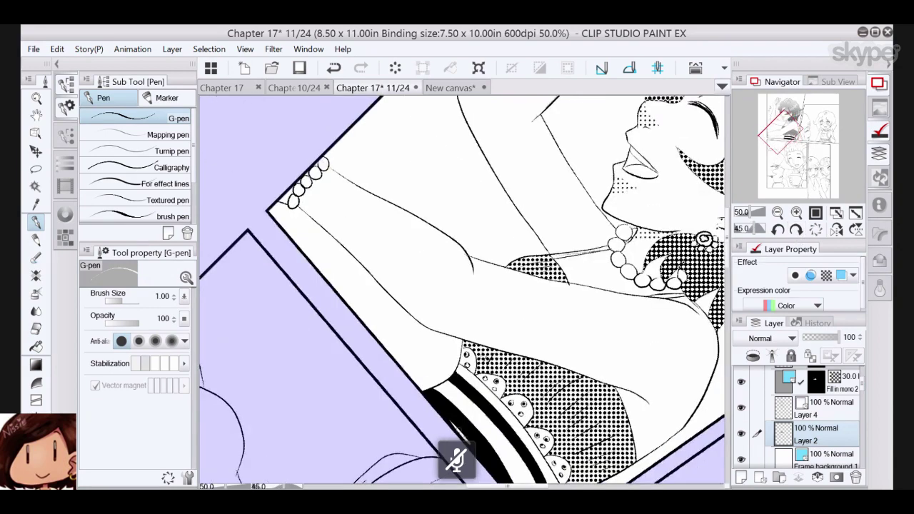
left_click(815, 229)
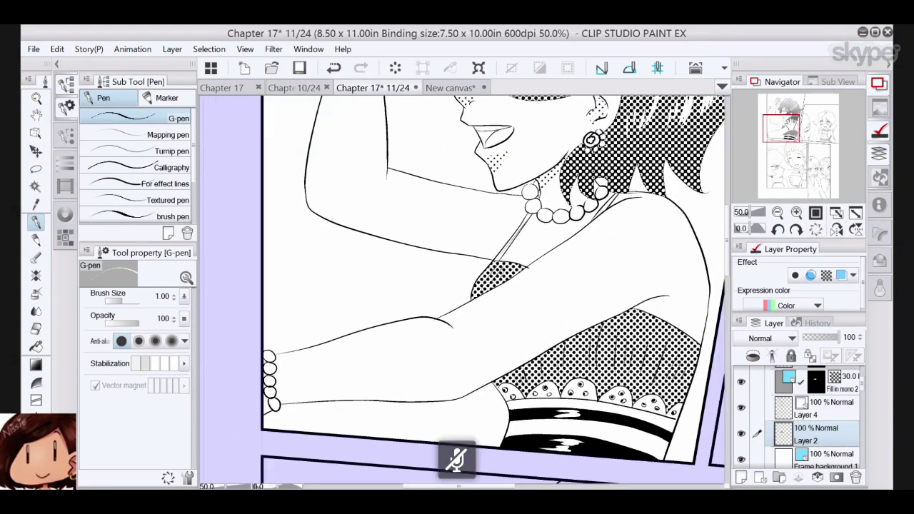
- On a new layer above Layer 2, try a trail of Musical note brush stamps beside the raised fist, and undo it
left_click_drag(781, 128, 783, 115)
left_click(779, 214)
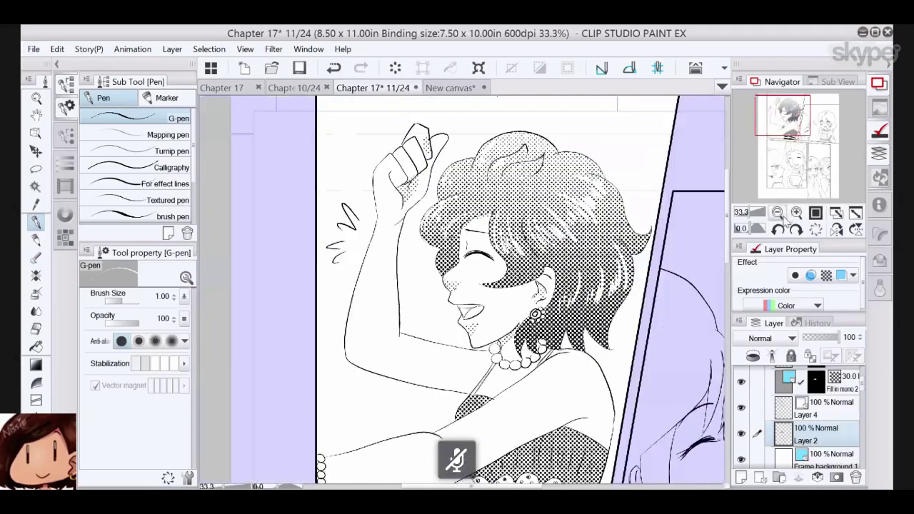
left_click(780, 214)
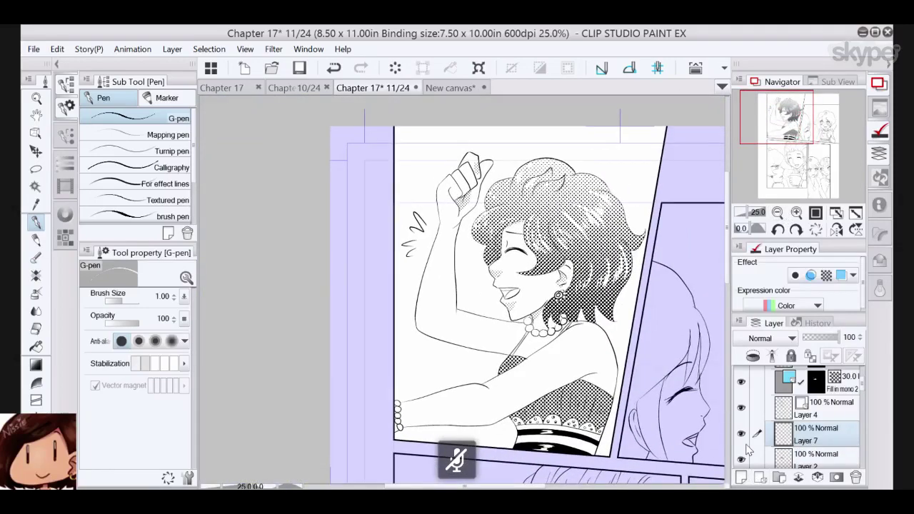
left_click(36, 275)
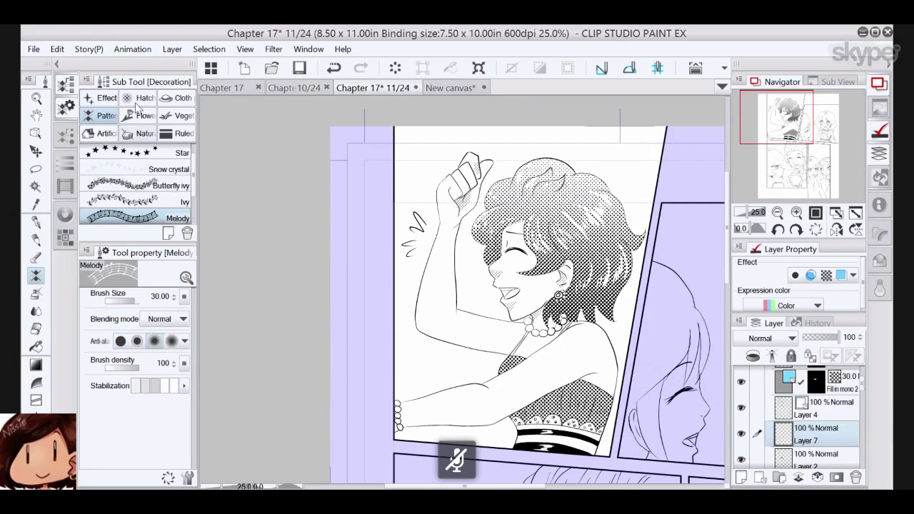
left_click(118, 102)
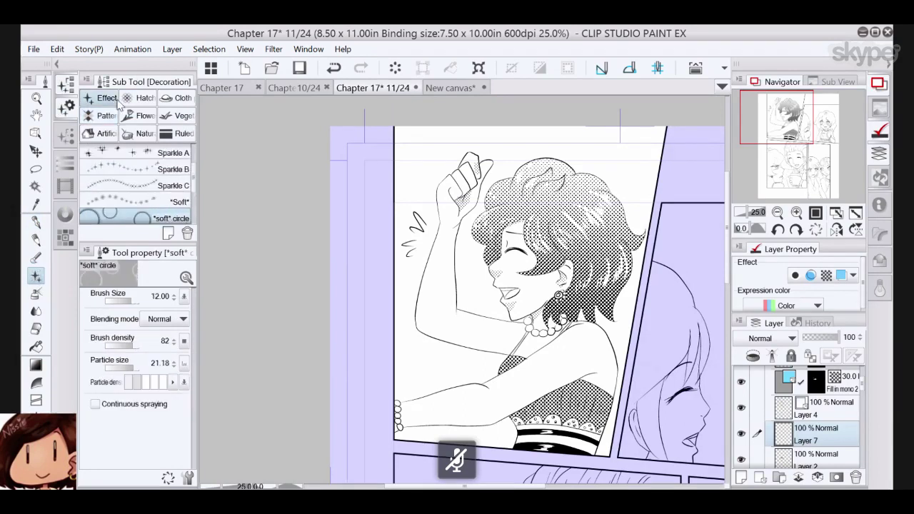
mouse_move(193, 169)
left_mouse_down()
mouse_move(193, 150)
mouse_move(193, 209)
left_mouse_up()
left_click(161, 202)
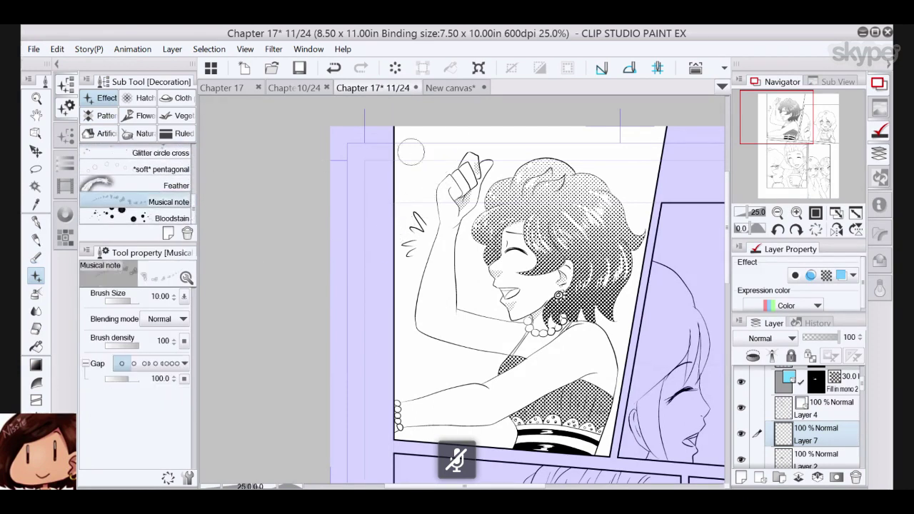
left_click_drag(443, 143, 397, 207)
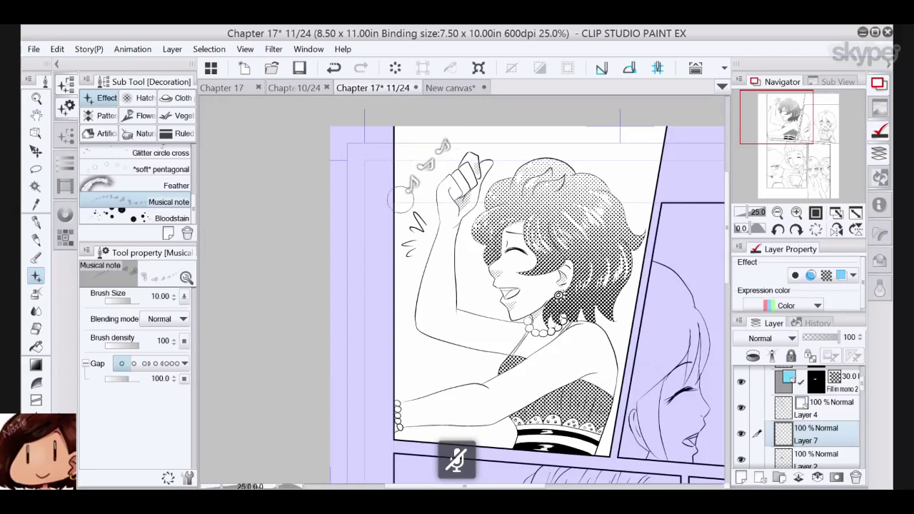
left_click(335, 69)
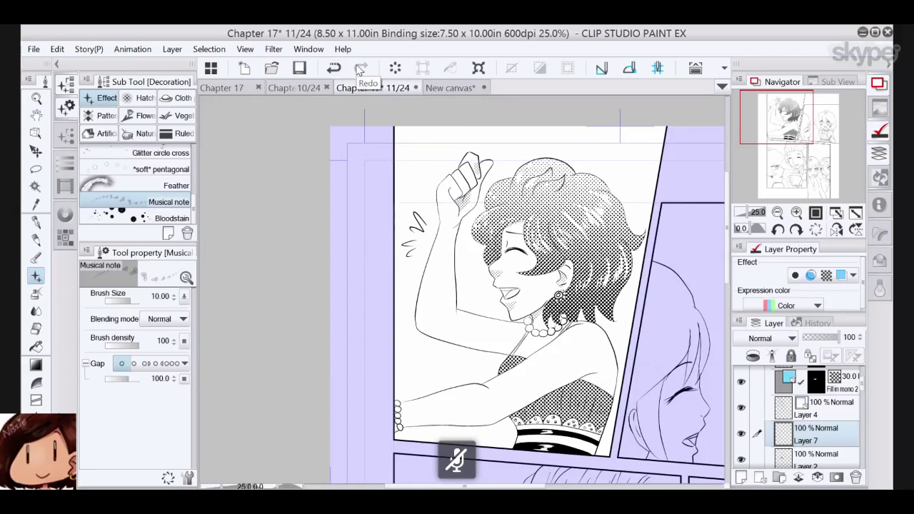
- Set the Musical note brush size to 20 and scatter large and small notes through the white background around the laughing figure
left_click(184, 297)
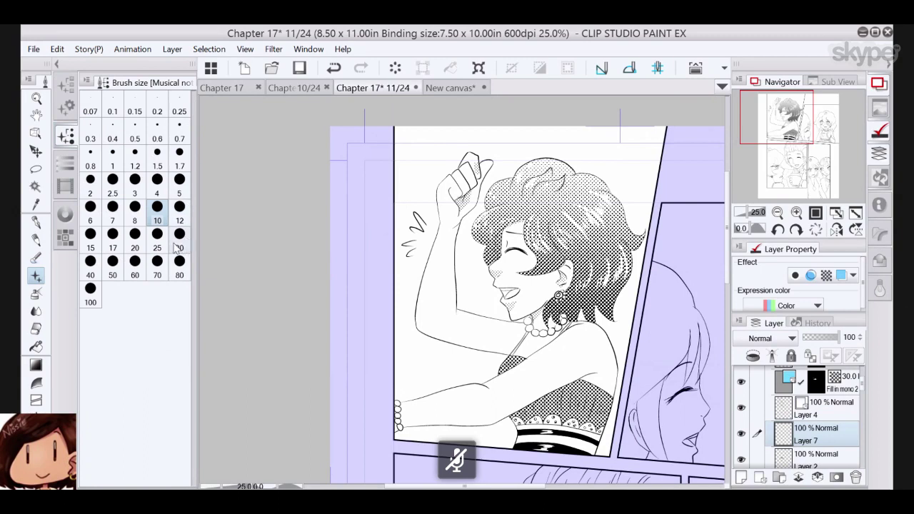
left_click(135, 235)
mouse_move(438, 150)
left_mouse_down()
mouse_move(418, 175)
mouse_move(429, 232)
left_mouse_up()
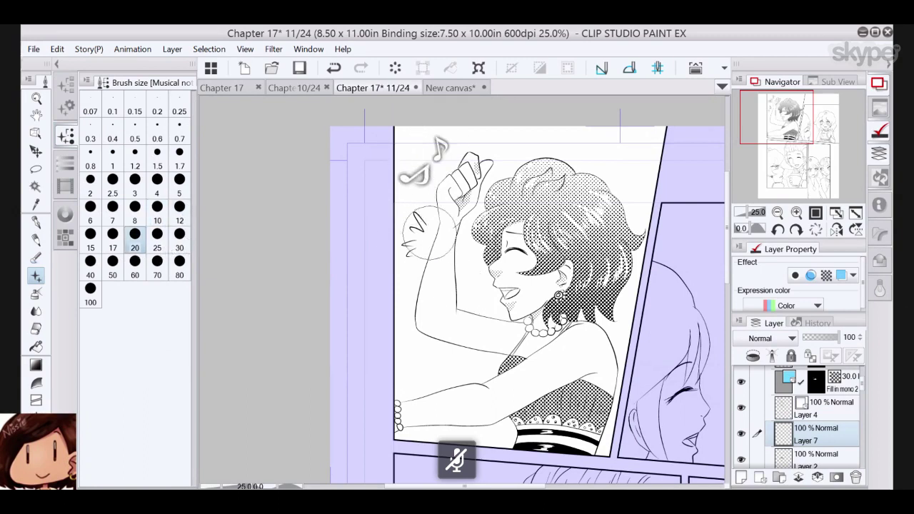
left_click_drag(633, 159, 628, 175)
left_click_drag(407, 320, 427, 374)
left_click(471, 285)
left_click_drag(571, 142, 582, 150)
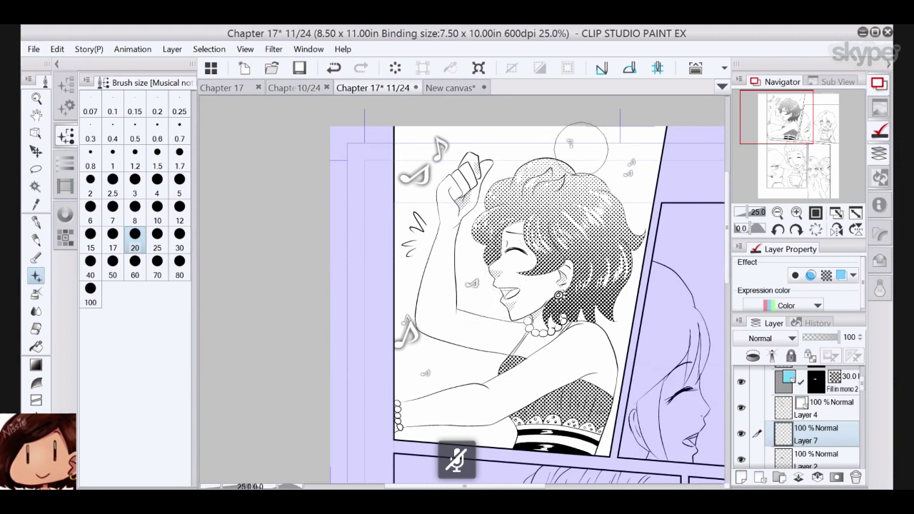
left_click(620, 341)
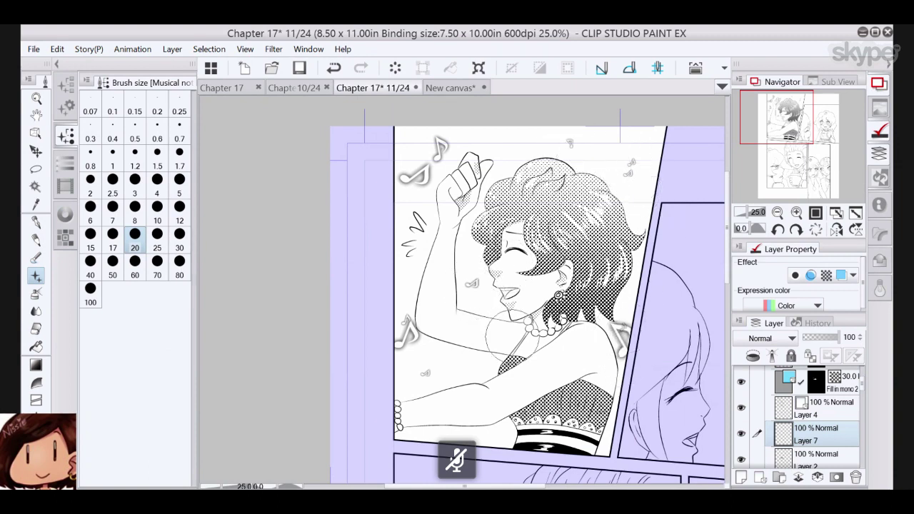
left_click(486, 430)
left_click(519, 133)
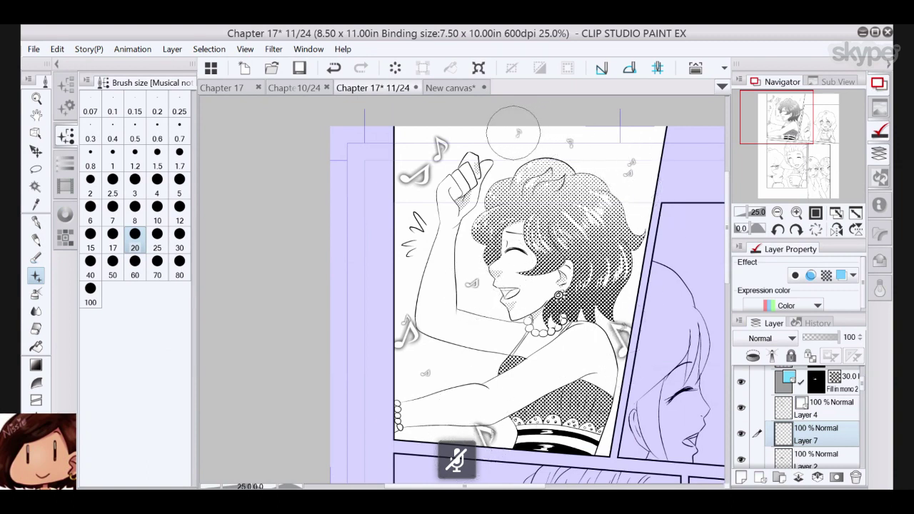
left_click(508, 138)
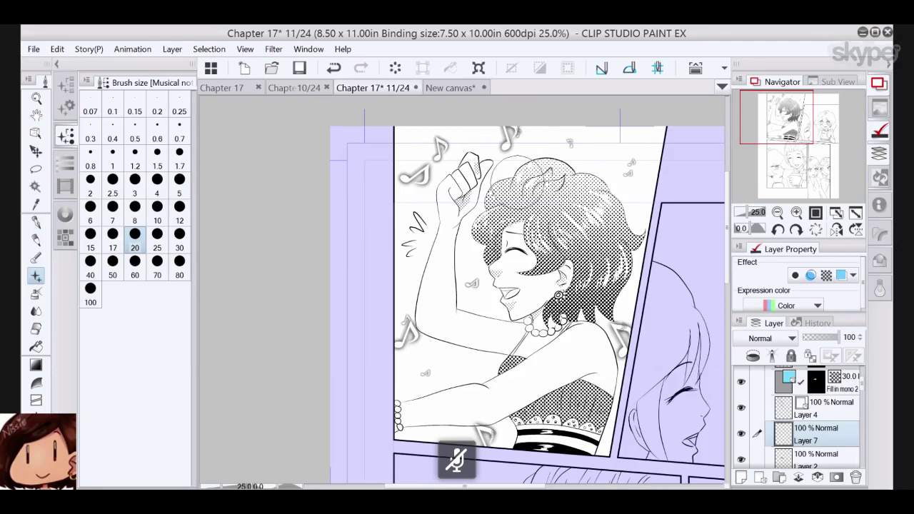
- Turn the musical note layer into a 60.0 line tone and add one more note between the two arms
left_click(827, 276)
left_click_drag(806, 146, 817, 154)
left_click(405, 315)
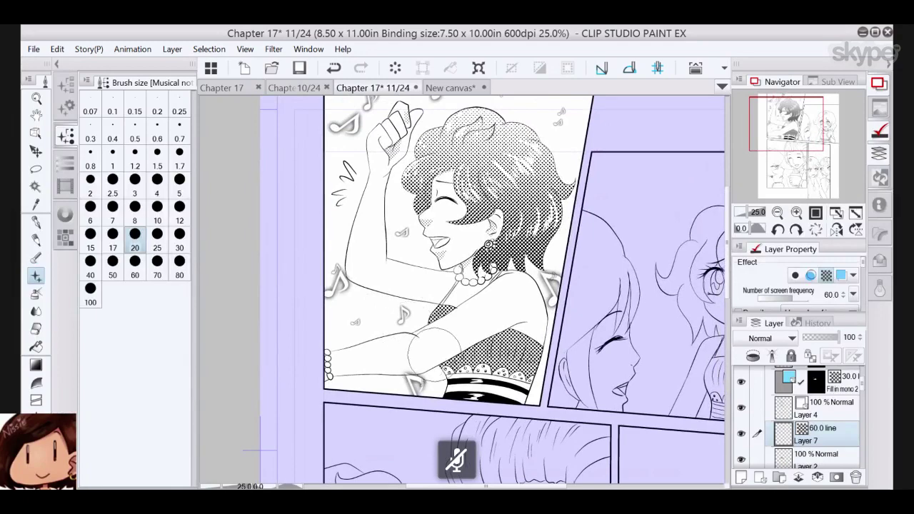
- Spray speckles with the Tone scraping 2 airbrush at size 30 along the first panel's upper edge on the musical note layer
left_click_drag(808, 141, 829, 130)
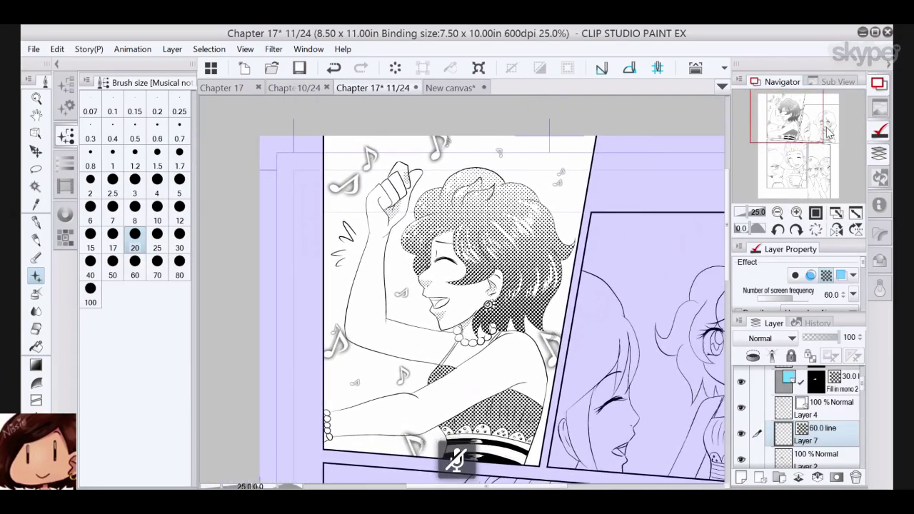
left_click(37, 295)
left_click(36, 278)
left_click(38, 295)
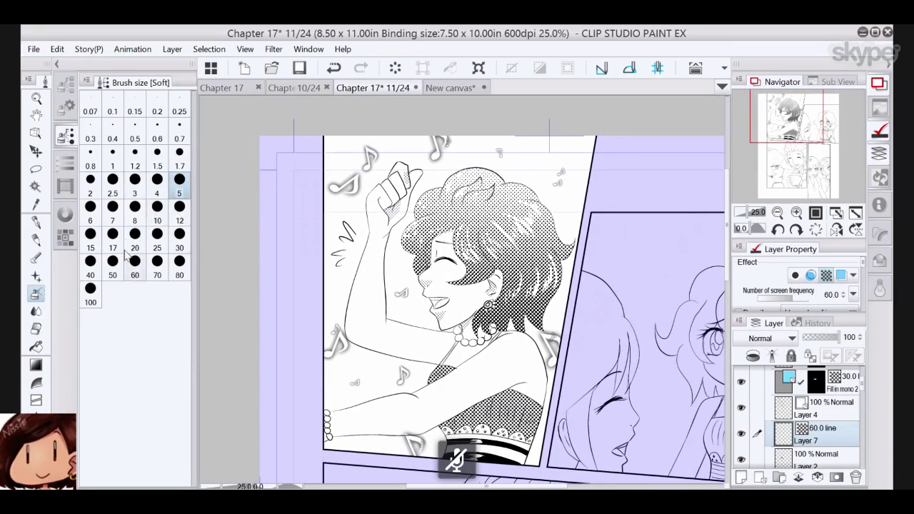
left_click(69, 107)
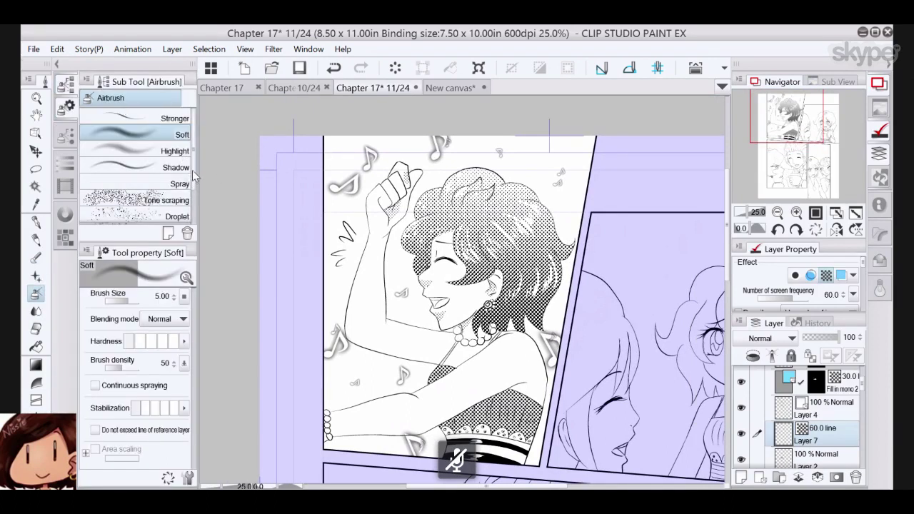
left_click_drag(193, 171, 193, 214)
left_click(143, 202)
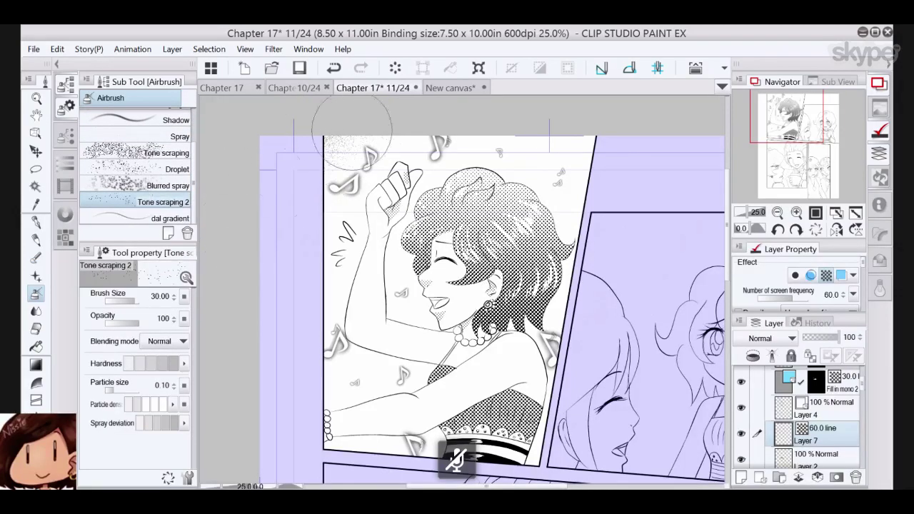
mouse_move(598, 151)
left_mouse_down()
mouse_move(589, 126)
mouse_move(605, 204)
mouse_move(590, 115)
mouse_move(602, 105)
mouse_move(546, 117)
mouse_move(568, 149)
mouse_move(444, 122)
left_mouse_up()
- Select the background areas around the laughing figure's lower arm, spray Tone scraping 2 speckles along the panel's edges there, and deselect
key("w")
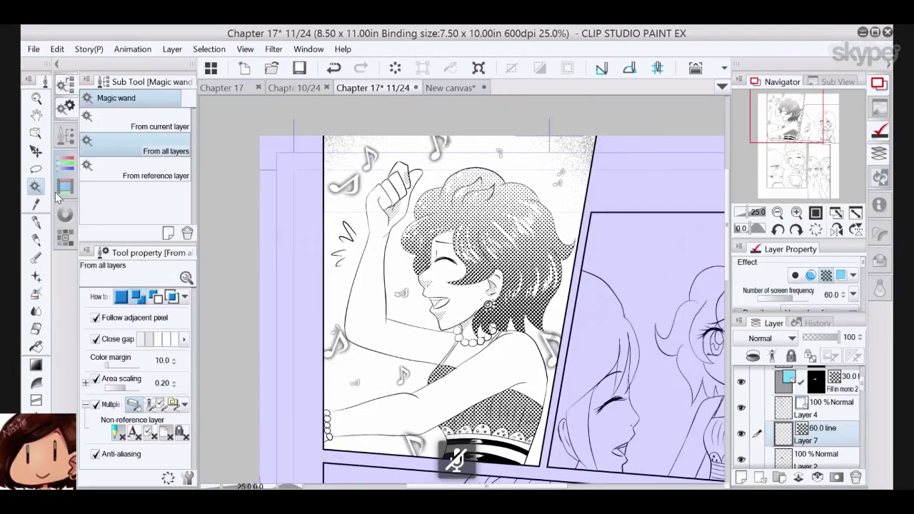
left_click(343, 399)
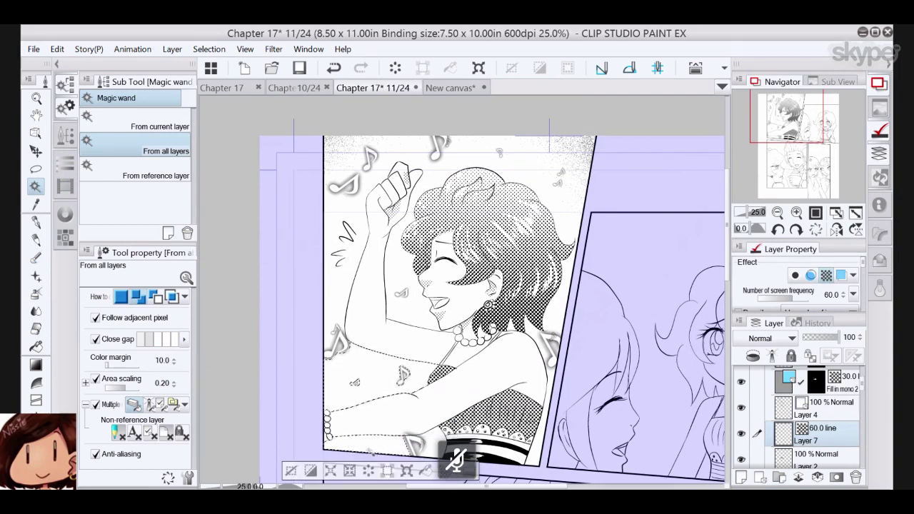
left_click(37, 292)
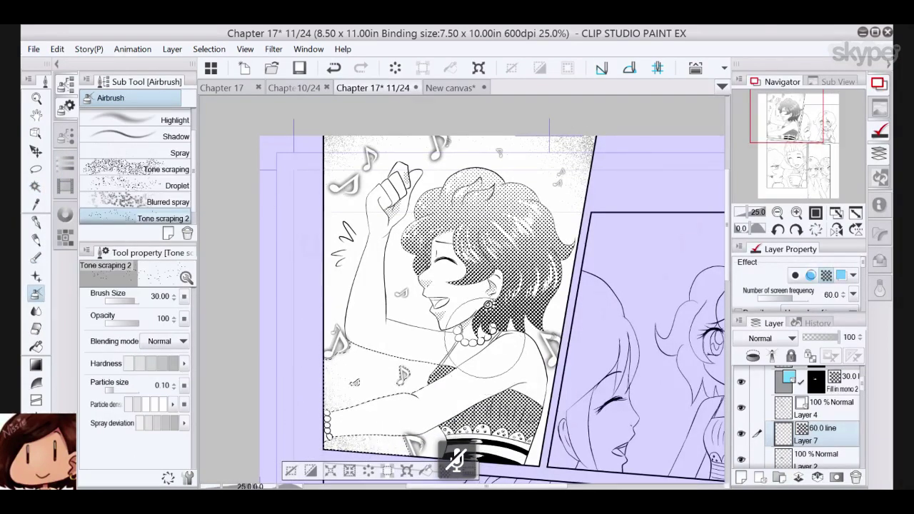
left_click(292, 471)
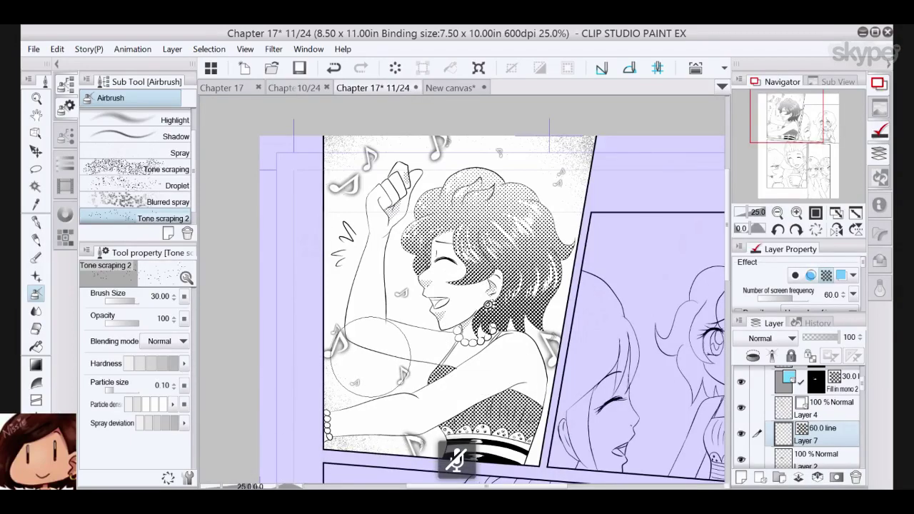
- On Layer 2 of the second panel, select the pupils of the front-facing girl and fill them with solid black
left_click_drag(793, 117, 800, 121)
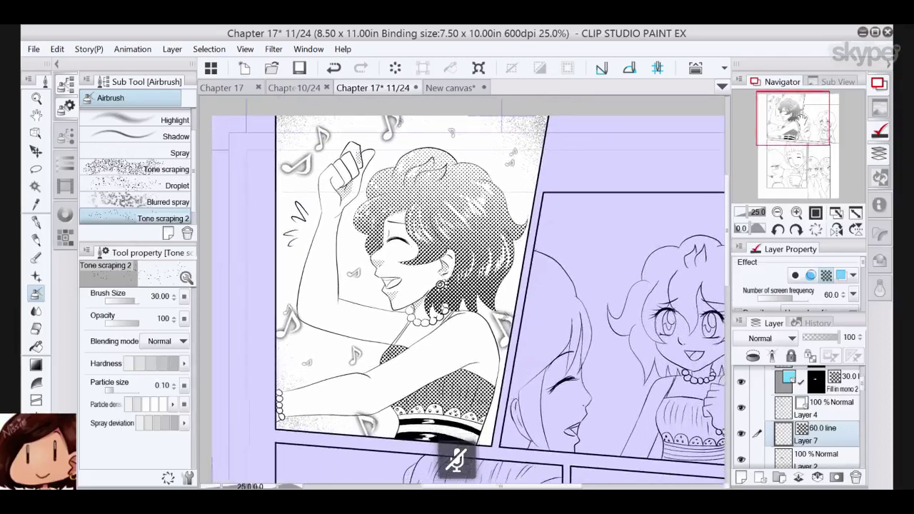
left_click_drag(324, 338, 227, 333)
scroll(863, 397, "down", 2)
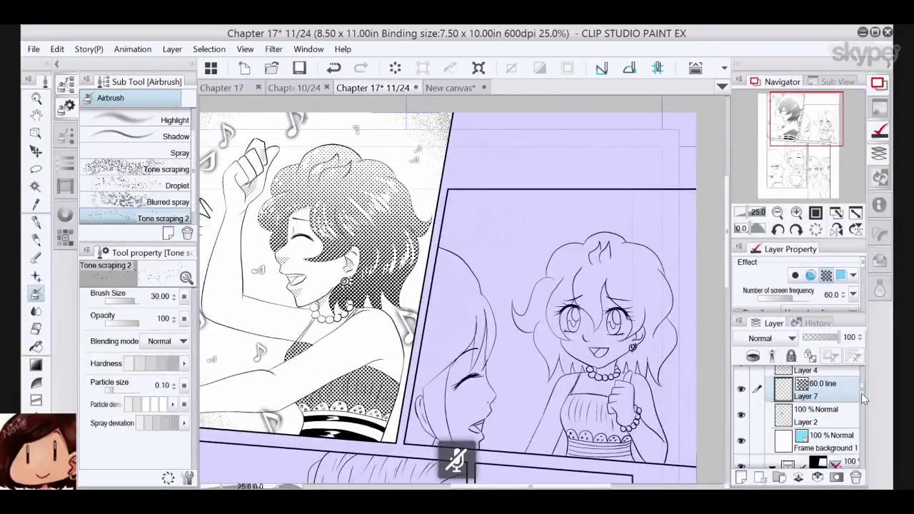
scroll(863, 399, "down", 5)
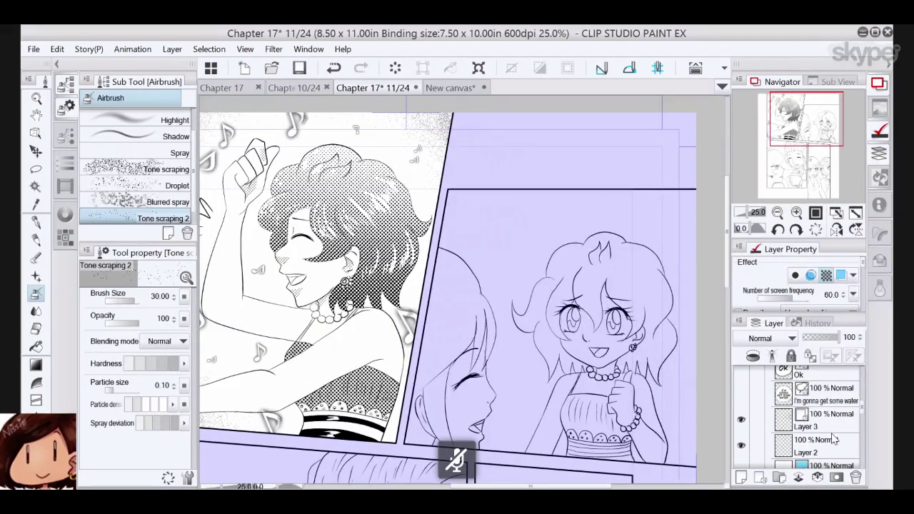
left_click(833, 440)
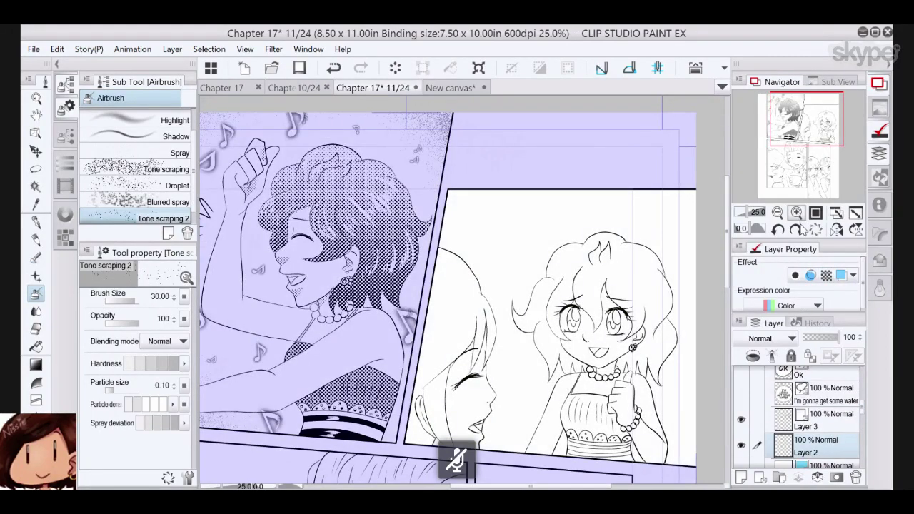
left_click(797, 214)
left_click_drag(798, 121, 815, 126)
left_click(37, 187)
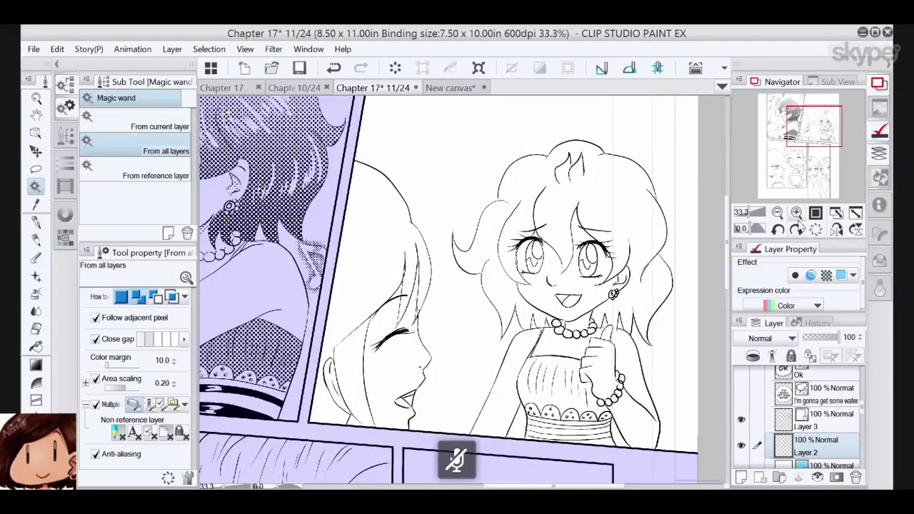
left_click(797, 213)
left_click(570, 241)
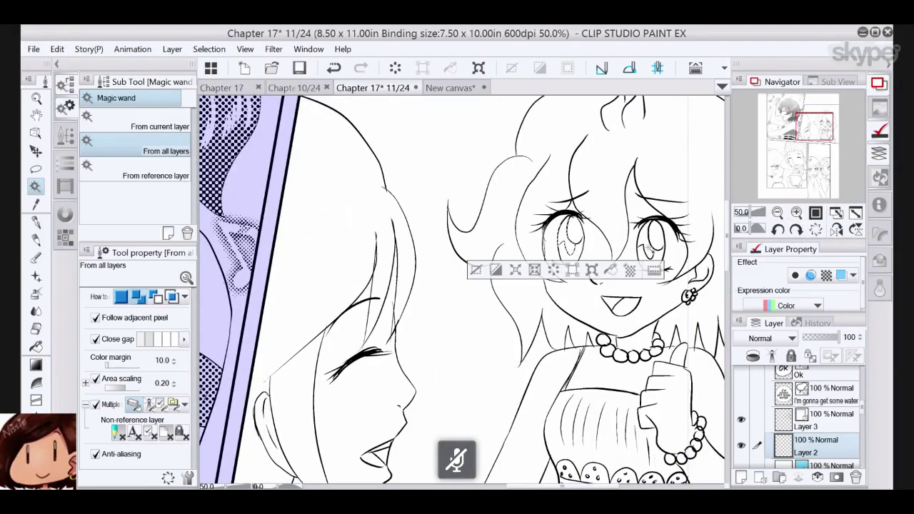
left_click(648, 248, "shift")
left_click(649, 275)
left_click(516, 276)
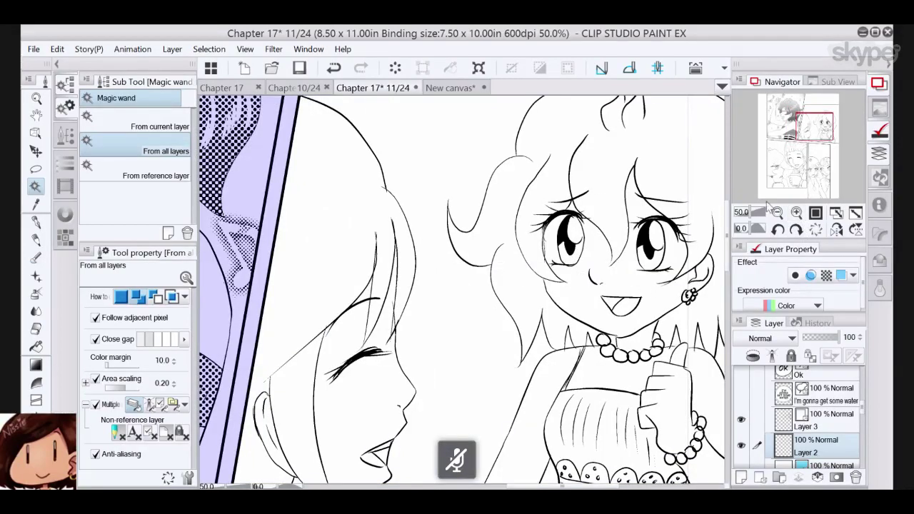
- Fill the front-facing girl's hair with a 30.0 line linear gradient tone, angled about -81 degrees to darken towards the hair's lower ends
left_click_drag(812, 133, 818, 128)
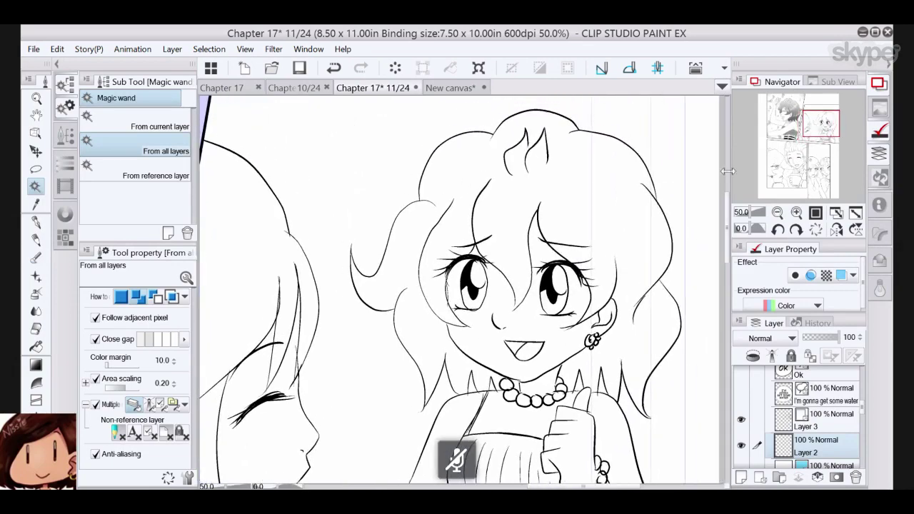
left_click(631, 238)
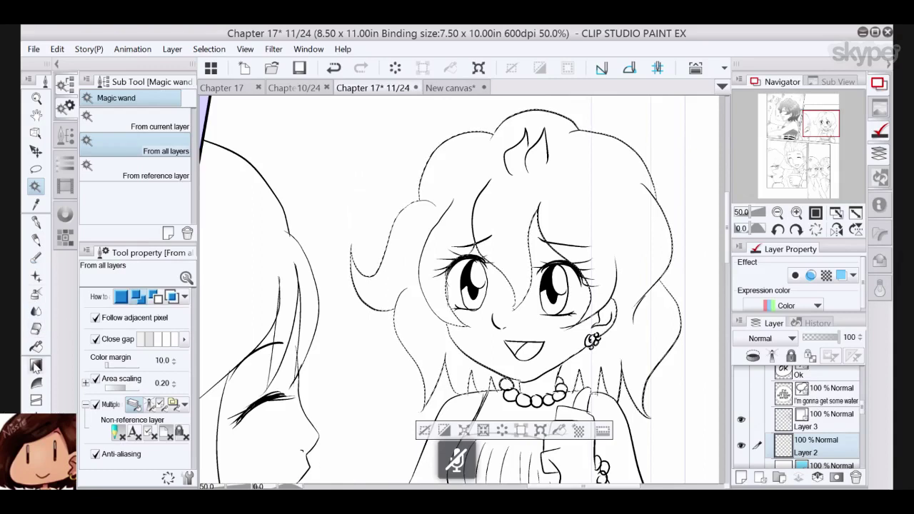
left_click(881, 237)
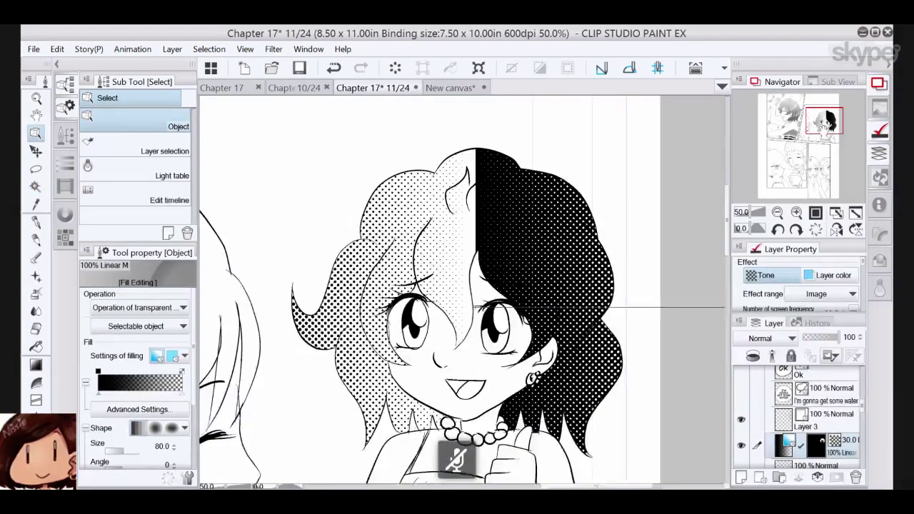
left_click_drag(640, 252, 537, 246)
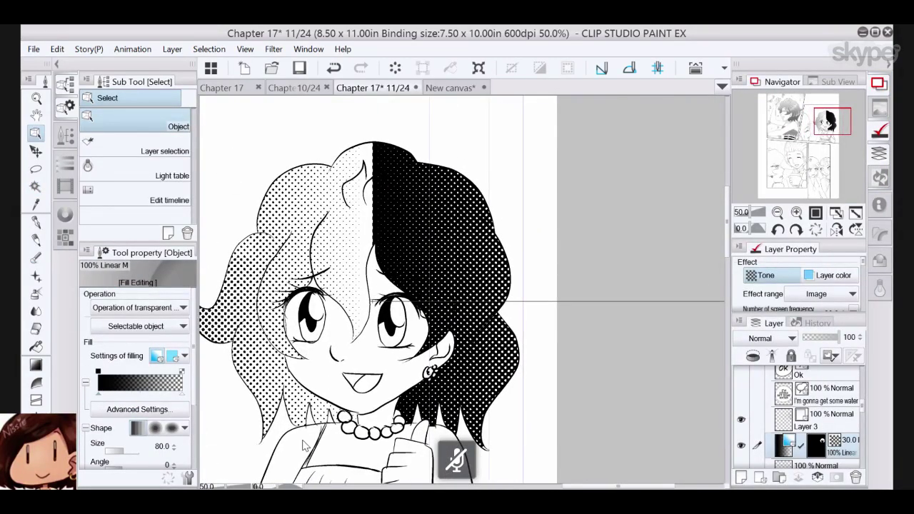
left_click_drag(303, 440, 293, 459)
left_click(778, 213)
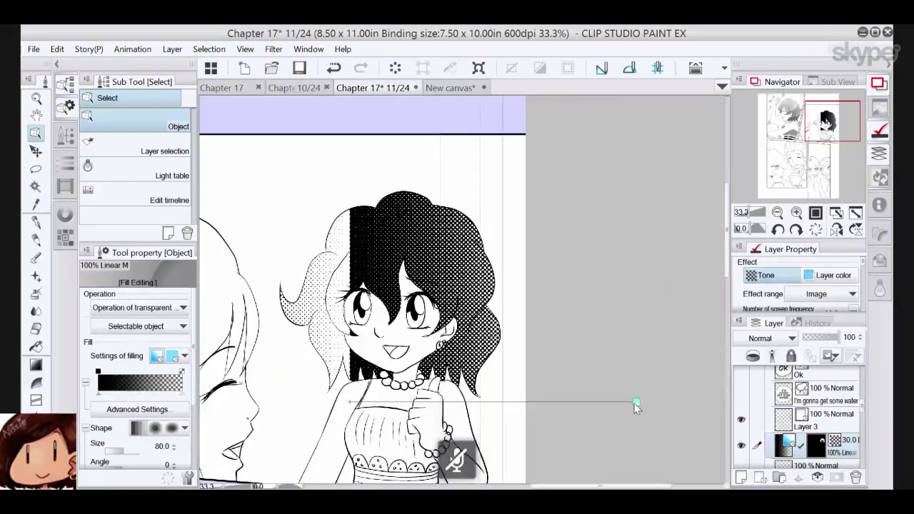
left_click_drag(636, 407, 391, 147)
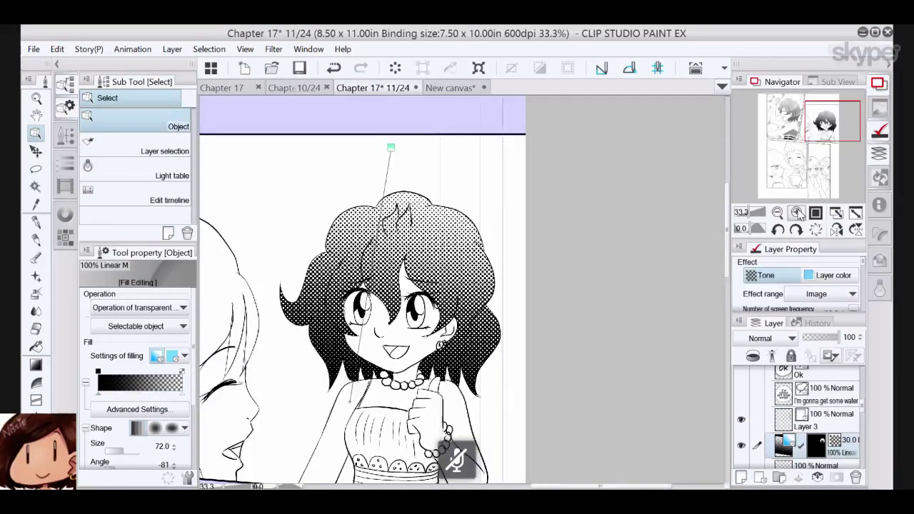
- Draw white shine strokes with the G-pen across the fringe and crown of the toned hair
left_click(798, 213)
key("p")
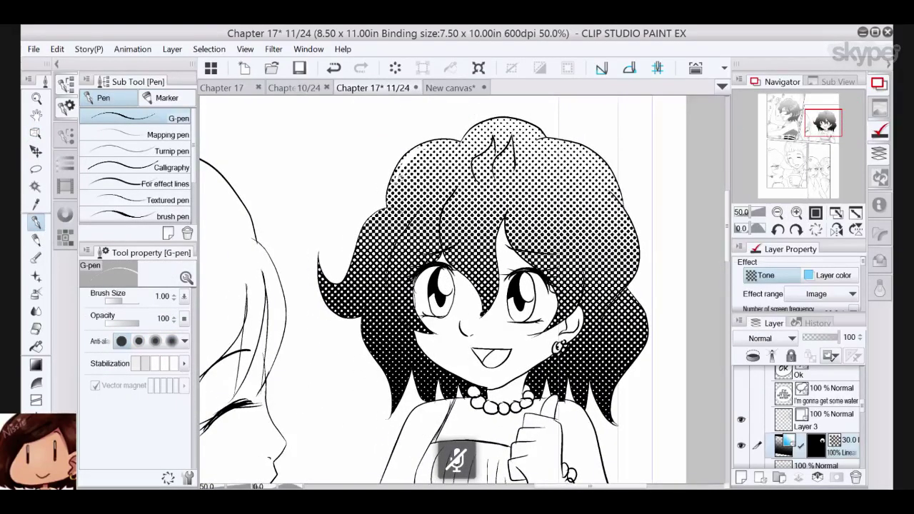
mouse_move(429, 170)
left_mouse_down()
mouse_move(407, 199)
mouse_move(443, 227)
left_mouse_up()
left_click_drag(473, 190, 465, 213)
left_click_drag(469, 207, 463, 233)
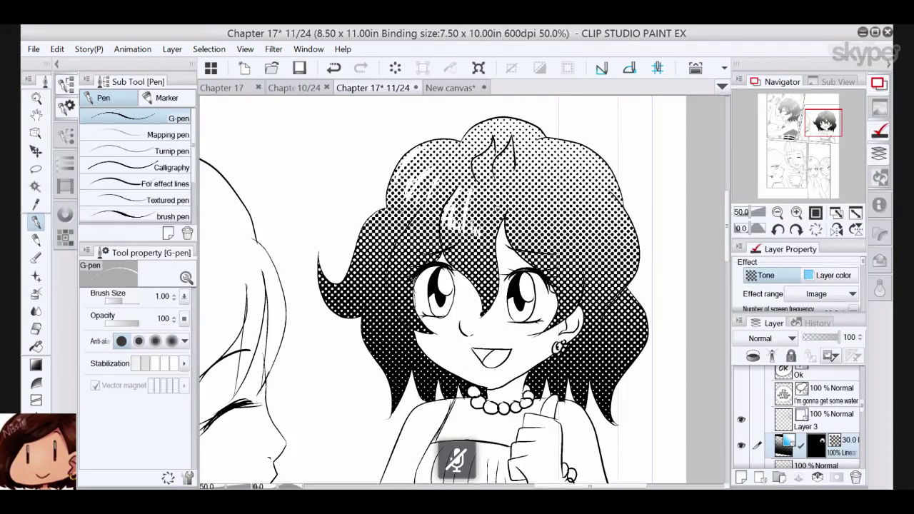
left_click_drag(500, 207, 489, 233)
left_click_drag(528, 200, 515, 250)
mouse_move(537, 218)
left_mouse_down()
mouse_move(521, 243)
mouse_move(530, 245)
left_mouse_up()
left_click_drag(557, 234, 544, 250)
left_click_drag(569, 204, 540, 249)
mouse_move(574, 220)
left_mouse_down()
mouse_move(553, 236)
mouse_move(570, 231)
left_mouse_up()
left_click_drag(564, 187, 583, 227)
left_click_drag(587, 160, 581, 175)
left_click_drag(615, 185, 606, 204)
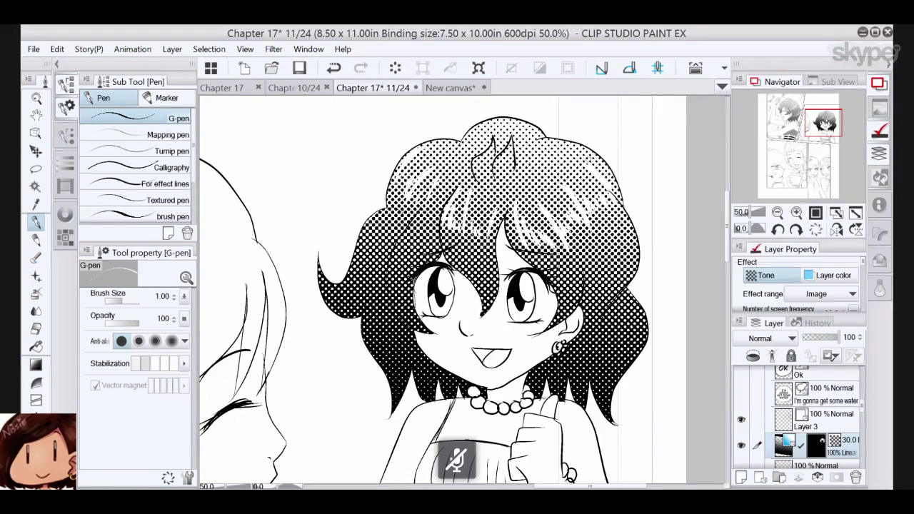
- Add white G-pen shine strokes to the side locks and lower waves of the toned hair on both sides of the face
left_click_drag(376, 227, 363, 265)
mouse_move(376, 256)
left_mouse_down()
mouse_move(366, 277)
mouse_move(391, 295)
left_mouse_up()
left_click_drag(404, 270, 399, 294)
left_click_drag(414, 269, 408, 294)
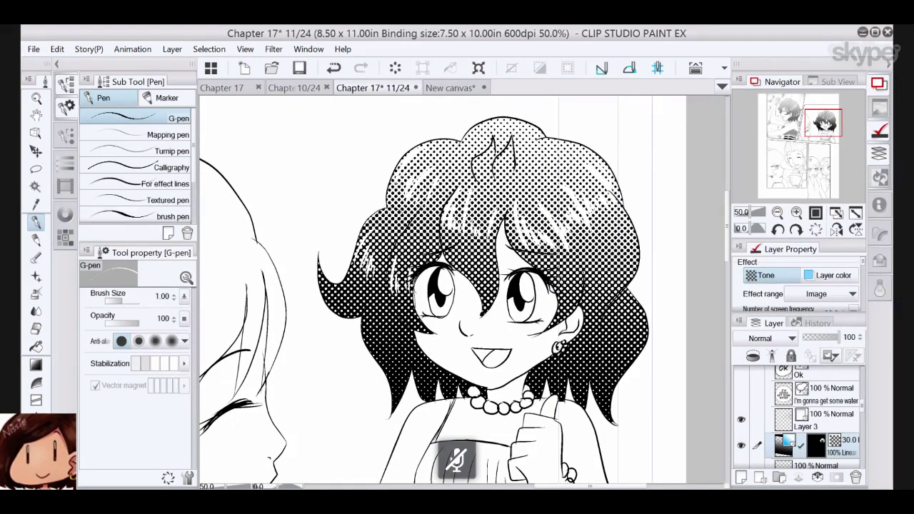
left_click_drag(596, 260, 590, 286)
mouse_move(603, 270)
left_mouse_down()
mouse_move(595, 296)
mouse_move(638, 340)
mouse_move(629, 348)
left_mouse_up()
mouse_move(622, 327)
left_mouse_down()
mouse_move(615, 348)
mouse_move(588, 353)
left_mouse_up()
left_click_drag(380, 303, 374, 322)
left_click_drag(379, 311, 370, 347)
mouse_move(384, 330)
left_mouse_down()
mouse_move(379, 340)
mouse_move(389, 343)
left_mouse_up()
left_click_drag(407, 328, 400, 349)
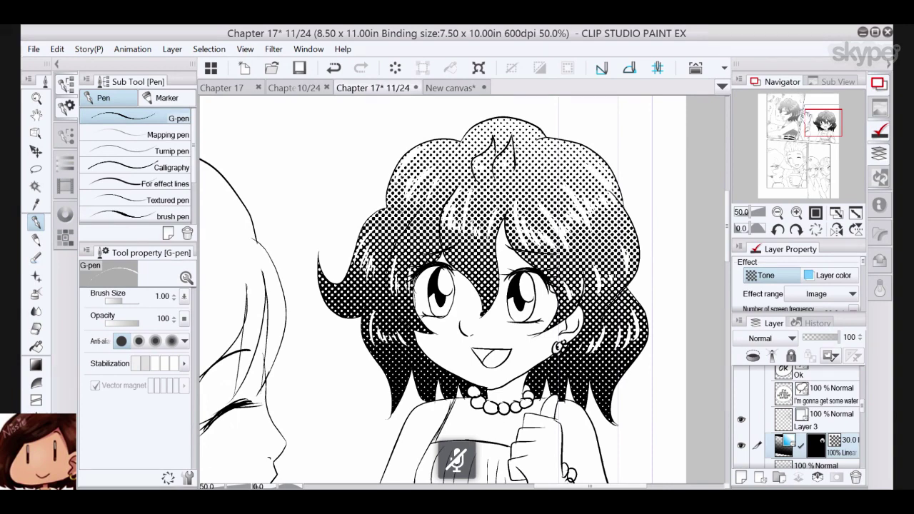
- Lasso shadow shapes on the front-facing girl's nose and neck and fill them with a 32.5 line tone
left_click_drag(818, 127, 817, 131)
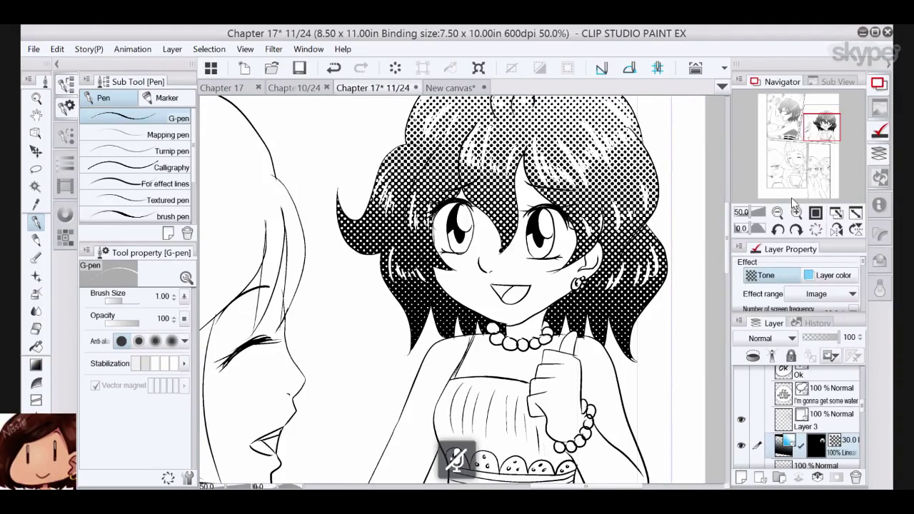
left_click(37, 170)
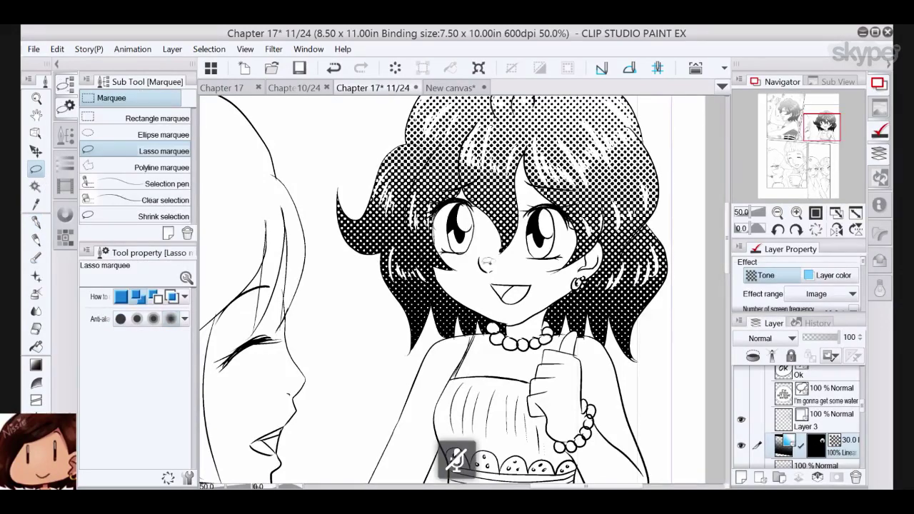
mouse_move(486, 260)
left_mouse_down()
mouse_move(502, 270)
mouse_move(480, 261)
left_mouse_up()
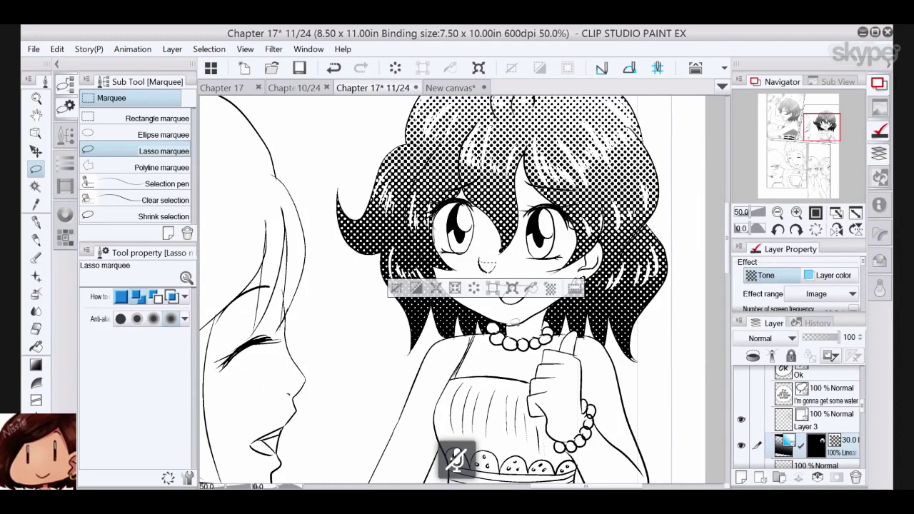
mouse_move(508, 321)
left_mouse_down()
mouse_move(547, 313)
mouse_move(514, 334)
mouse_move(509, 322)
left_mouse_up()
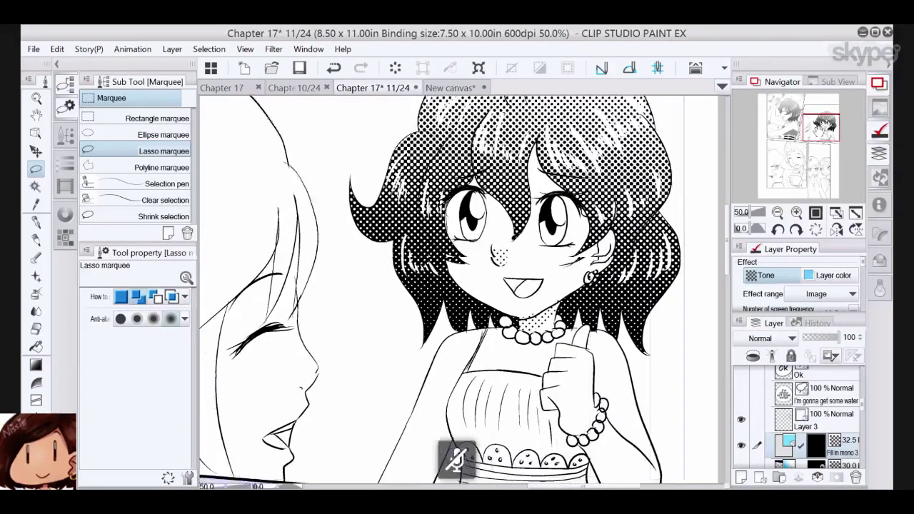
- Lasso shadow shapes on the profile figure's nose and below the mouth, fill them with the same tone, and deselect
mouse_move(319, 369)
left_mouse_down()
mouse_move(332, 311)
mouse_move(310, 319)
mouse_move(324, 333)
mouse_move(333, 317)
left_mouse_up()
mouse_move(305, 402)
left_mouse_down()
mouse_move(297, 421)
mouse_move(306, 405)
left_mouse_up()
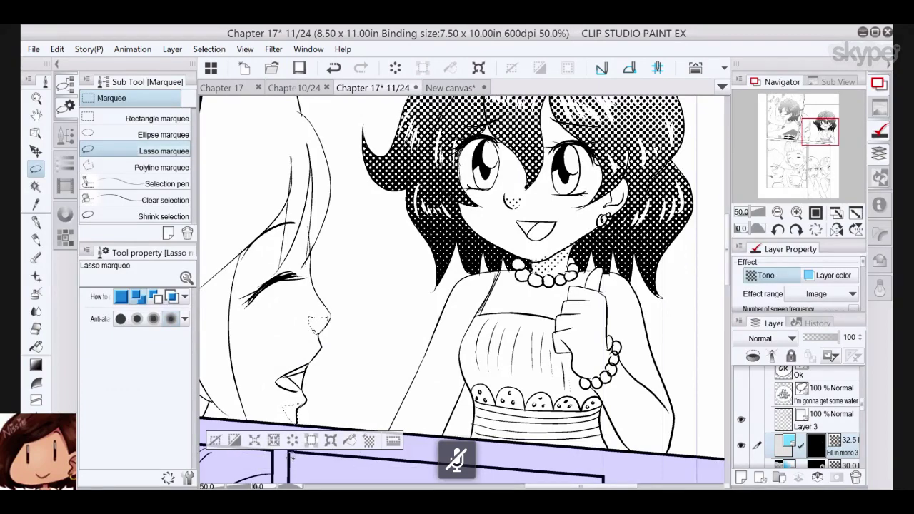
left_click(350, 441)
left_click(257, 395)
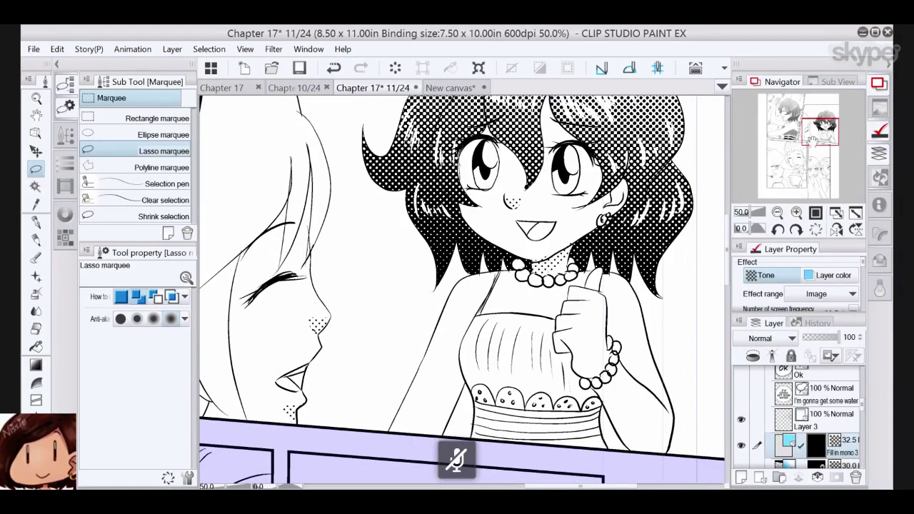
- On Layer 3, erase the stray upper part of the profile figure's fringe line with the Vector eraser, and switch to Lasso marquee
left_click_drag(813, 142, 805, 143)
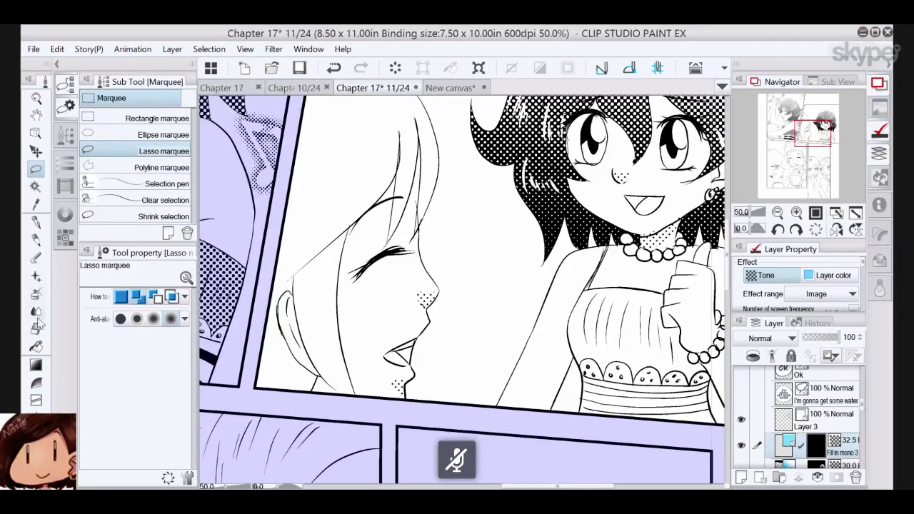
left_click(36, 327)
left_click(823, 418)
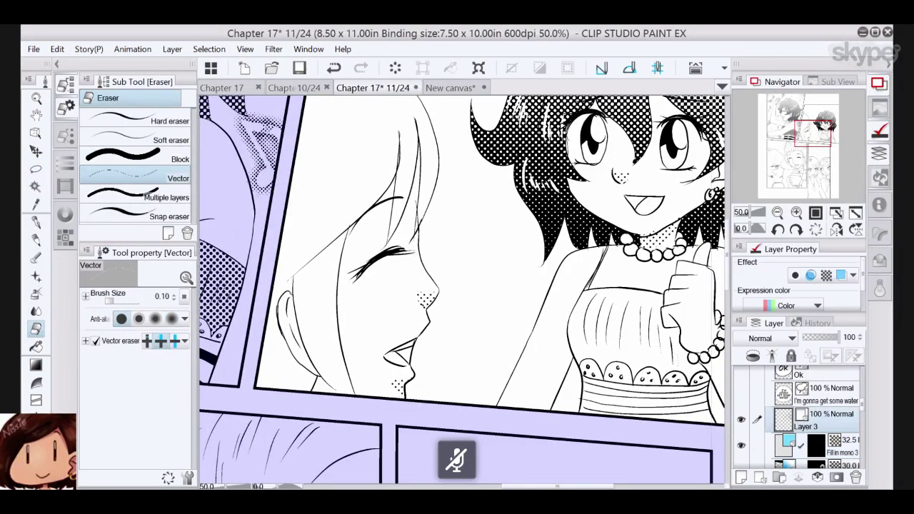
left_click(398, 140)
left_click(36, 168)
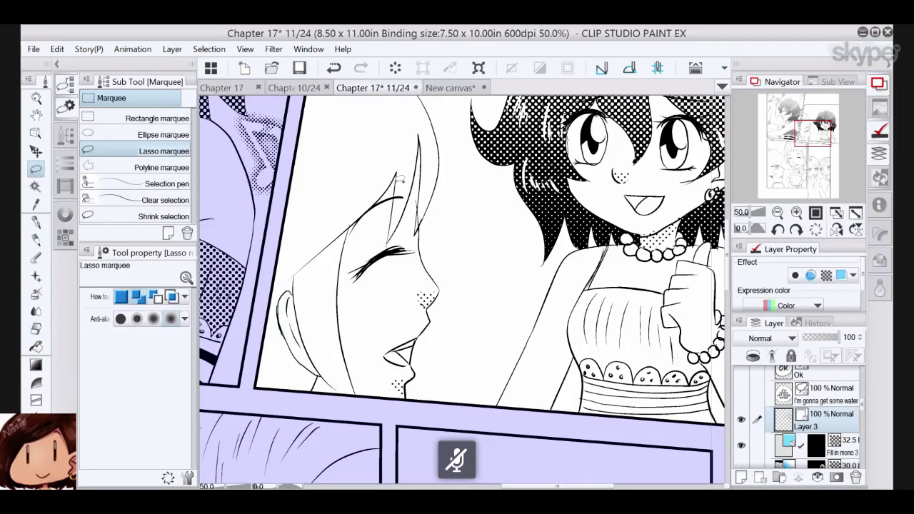
- Lasso shadow shapes beneath the profile figure's fringe, fill them on the 32.5 line tone layer, and deselect
mouse_move(399, 179)
left_mouse_down()
mouse_move(355, 243)
mouse_move(348, 236)
mouse_move(400, 171)
left_mouse_up()
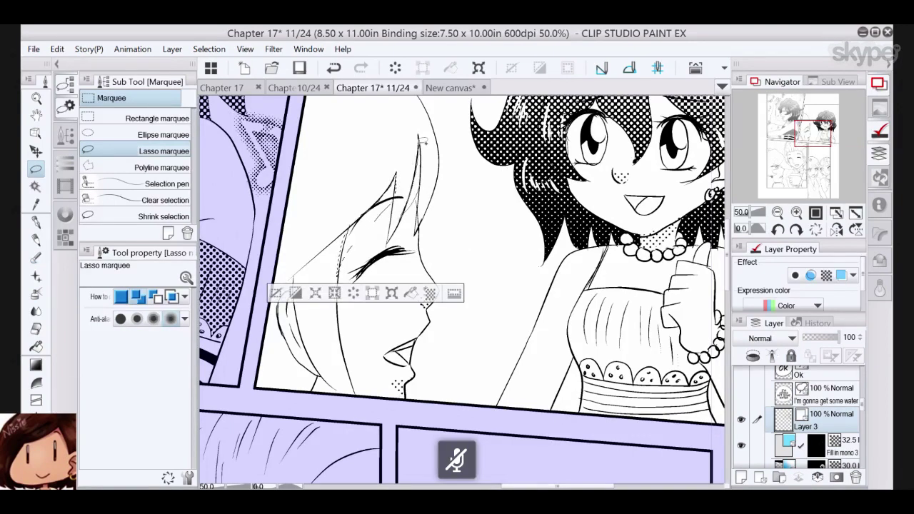
left_click_drag(422, 140, 420, 139)
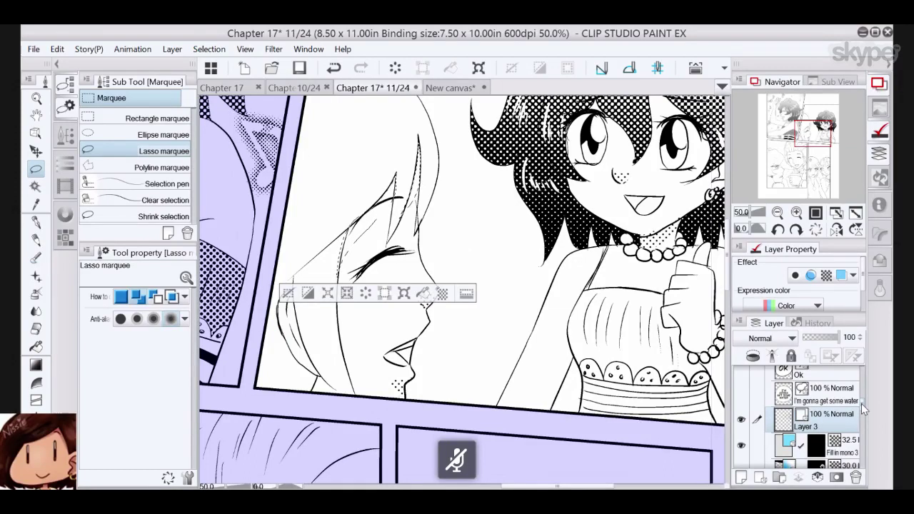
scroll(861, 403, "down", 1)
left_click(823, 432)
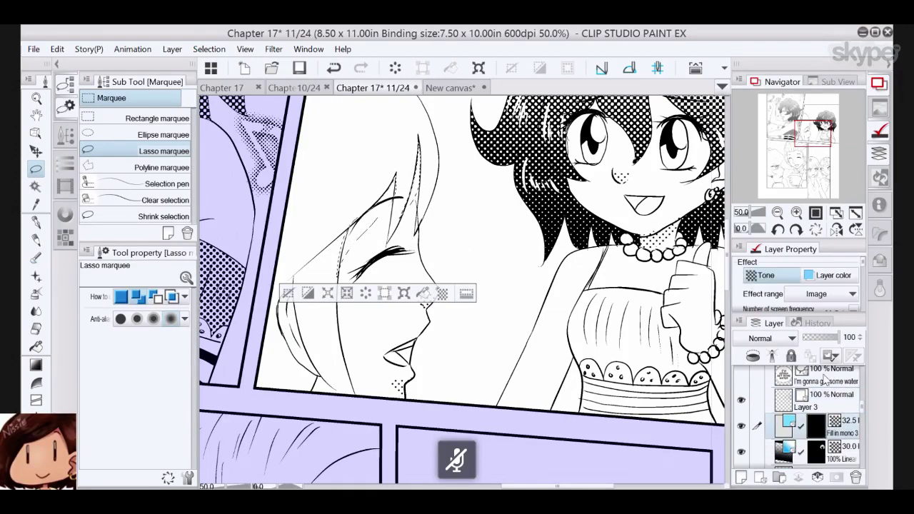
left_click(423, 293)
left_click(289, 293)
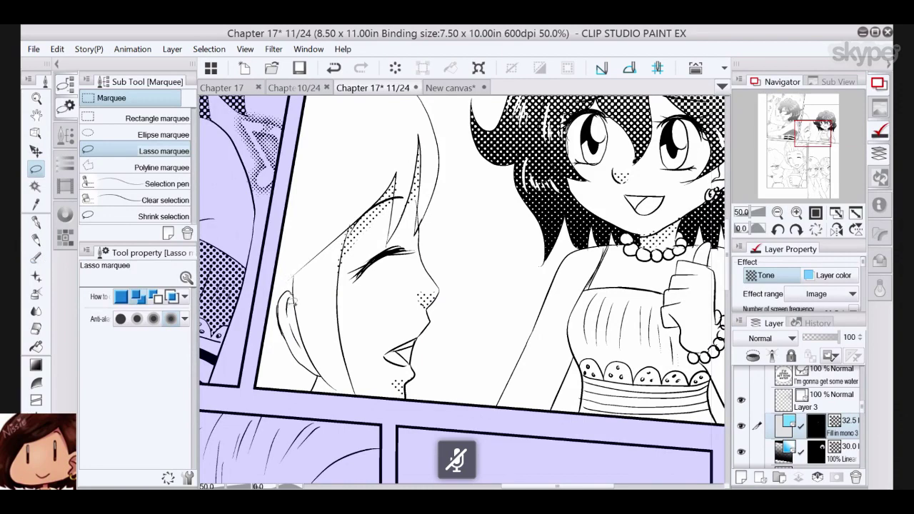
- Lasso a shadow shape inside the profile figure's ear, fill it with the same 32.5 line tone, and deselect
mouse_move(291, 295)
left_mouse_down()
mouse_move(313, 361)
mouse_move(293, 293)
left_mouse_up()
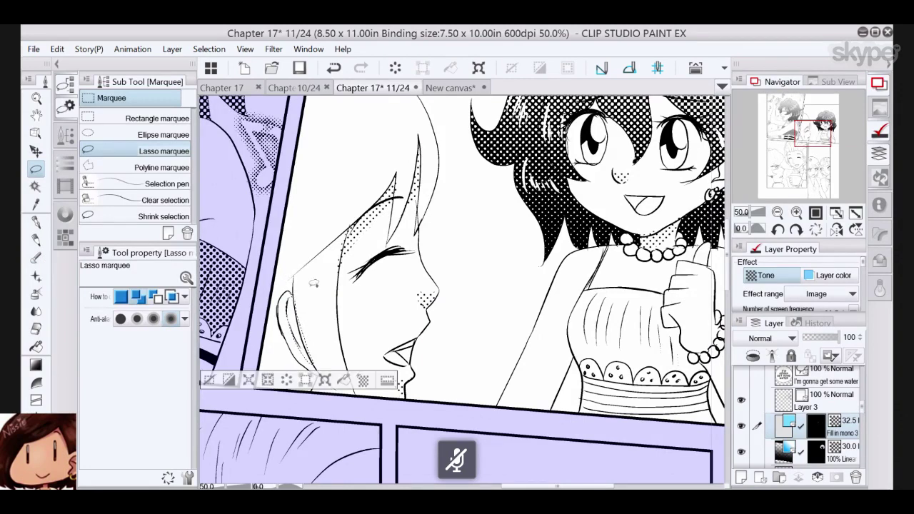
left_click(344, 380)
left_click(268, 379)
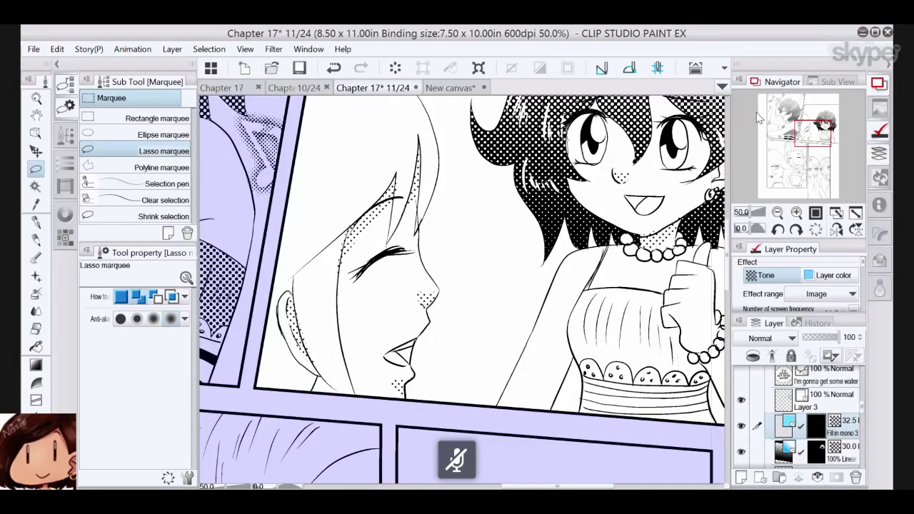
- Make Layer 3 active for inking the profile figure's hair
left_click(814, 133)
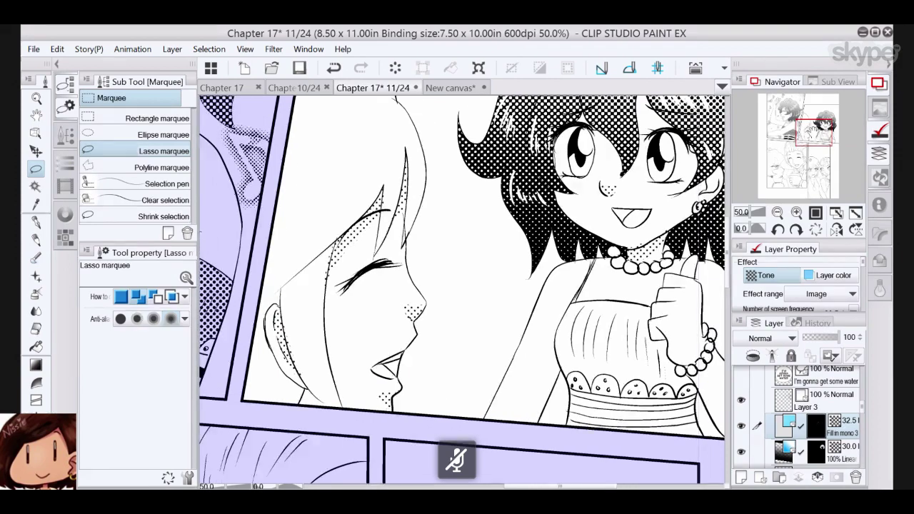
left_click_drag(813, 132, 813, 126)
left_click(832, 405)
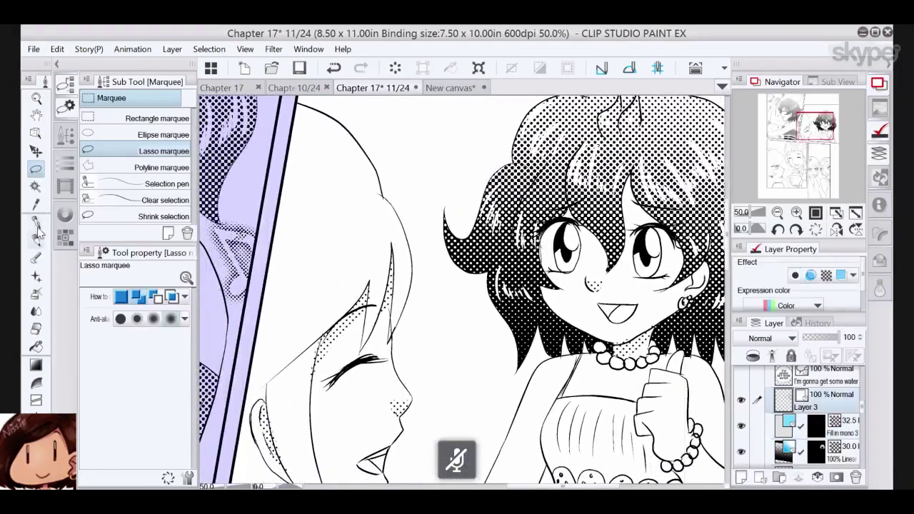
left_click(37, 234)
left_click_drag(337, 302, 261, 374)
left_click_drag(288, 343, 270, 363)
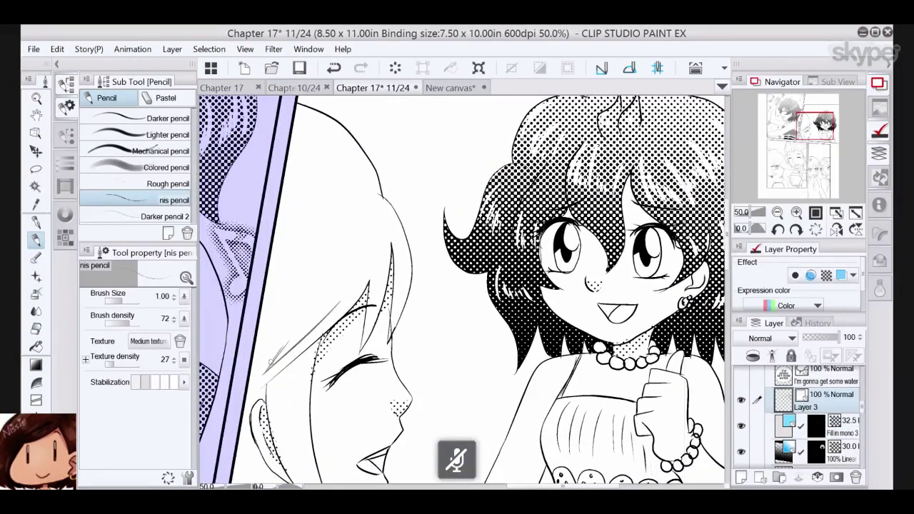
left_click(334, 68)
- Ink fine strand lines on the profile figure's fringe and side lock with the maru pen at size 0.40
left_click(37, 221)
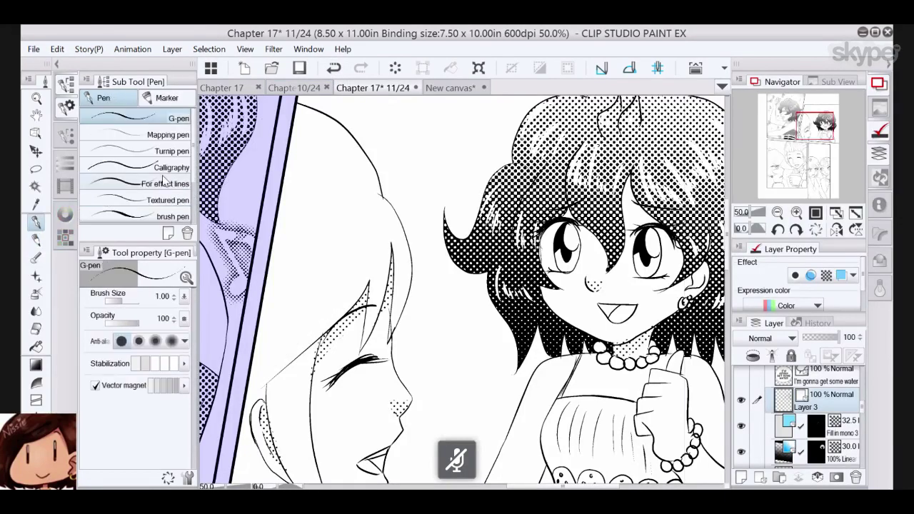
scroll(187, 187, "down", 4)
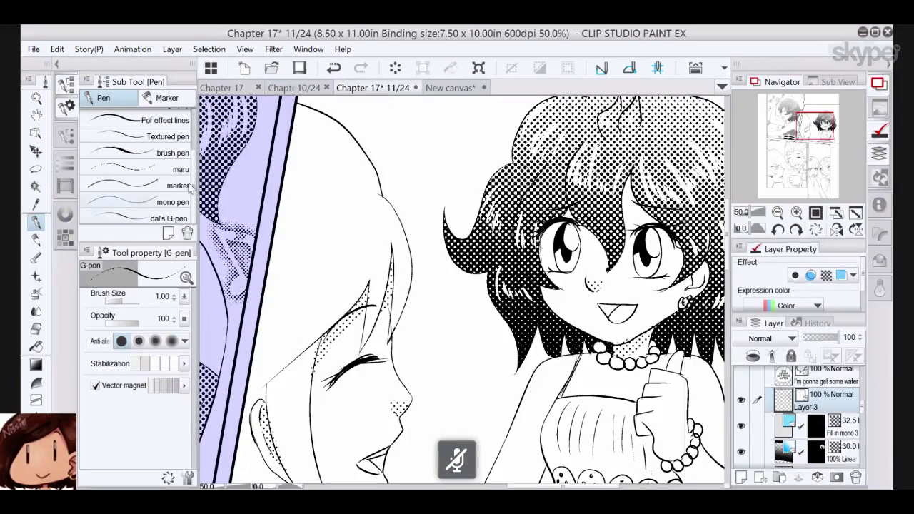
left_click(182, 171)
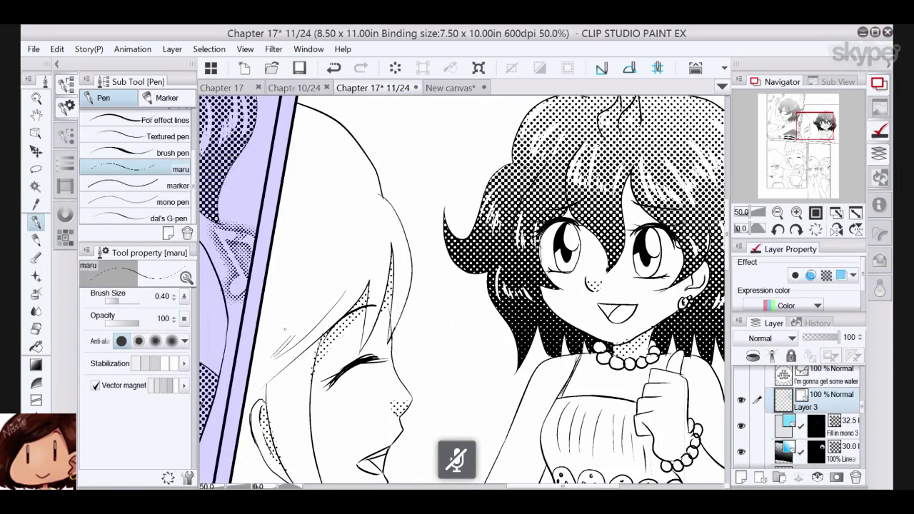
left_click_drag(285, 328, 262, 357)
left_click_drag(294, 279, 258, 353)
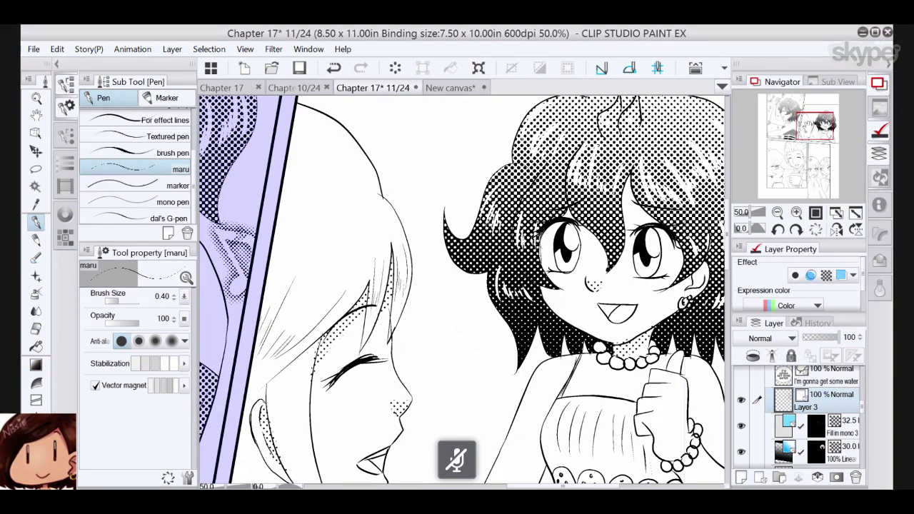
left_click_drag(351, 242, 364, 153)
left_click_drag(285, 305, 296, 359)
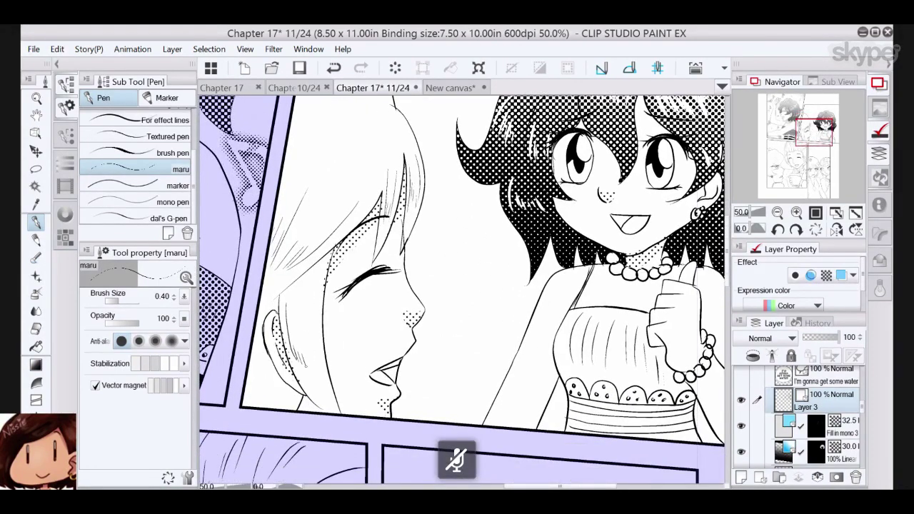
left_click_drag(312, 303, 303, 373)
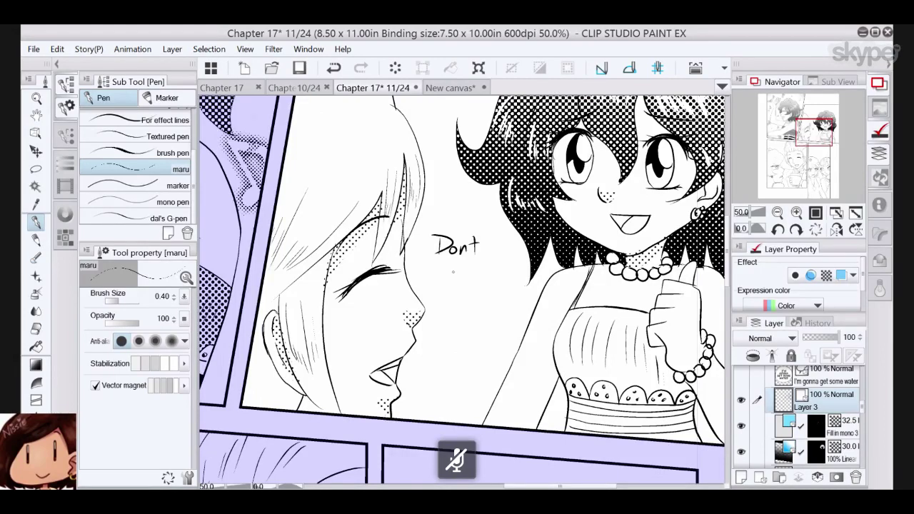
left_click_drag(446, 271, 438, 291)
left_click_drag(469, 318, 509, 321)
left_click_drag(512, 312, 514, 321)
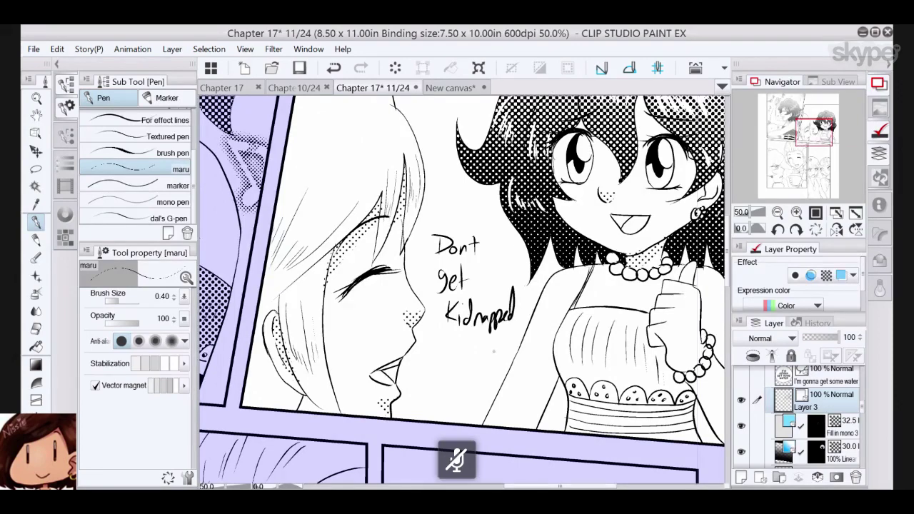
mouse_move(450, 370)
left_mouse_down()
mouse_move(488, 379)
mouse_move(457, 360)
left_mouse_up()
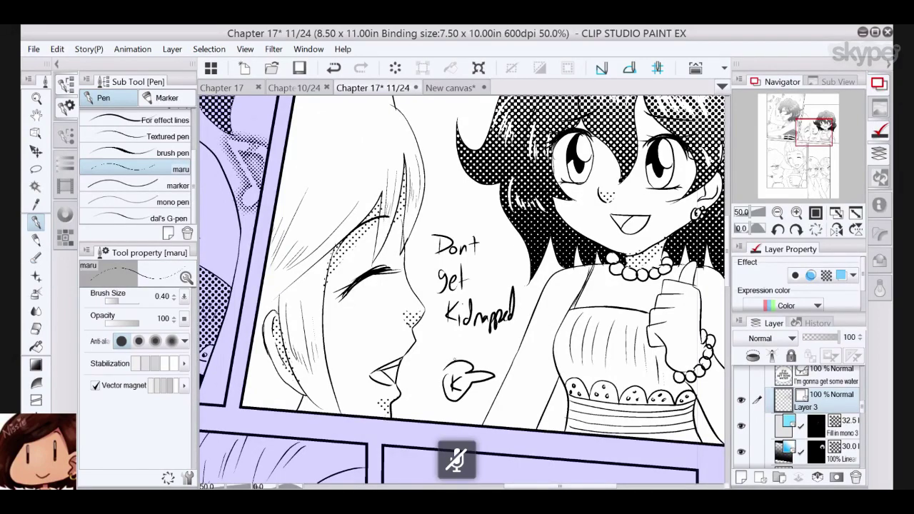
mouse_move(437, 217)
left_mouse_down()
mouse_move(490, 341)
mouse_move(465, 234)
left_mouse_up()
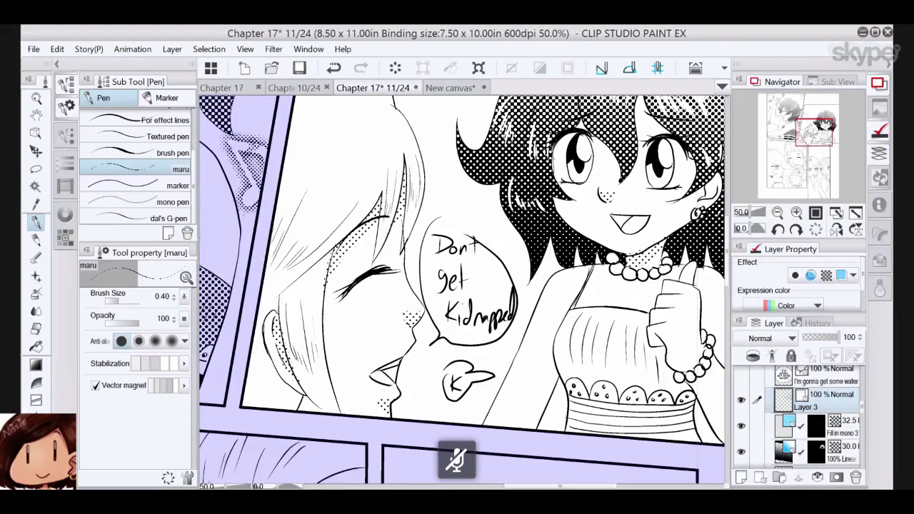
left_click_drag(472, 300, 459, 287)
left_click_drag(809, 130, 814, 127)
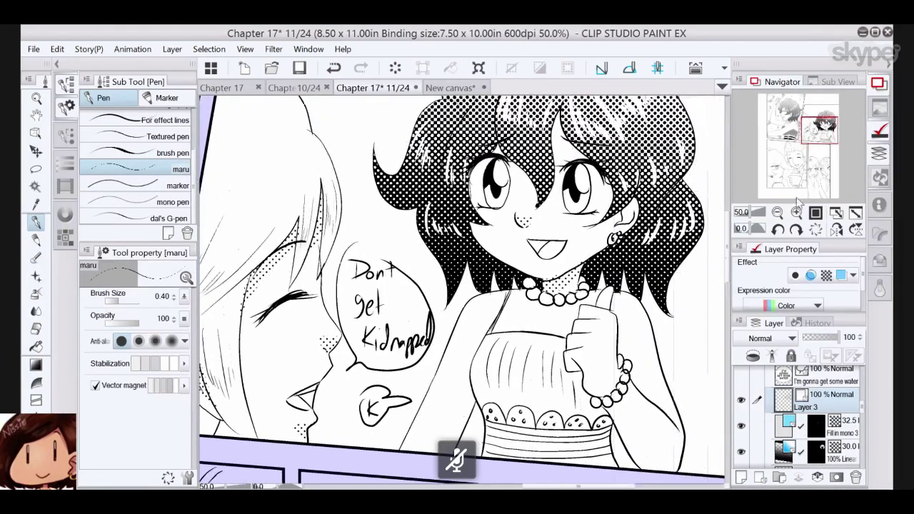
left_click(778, 212)
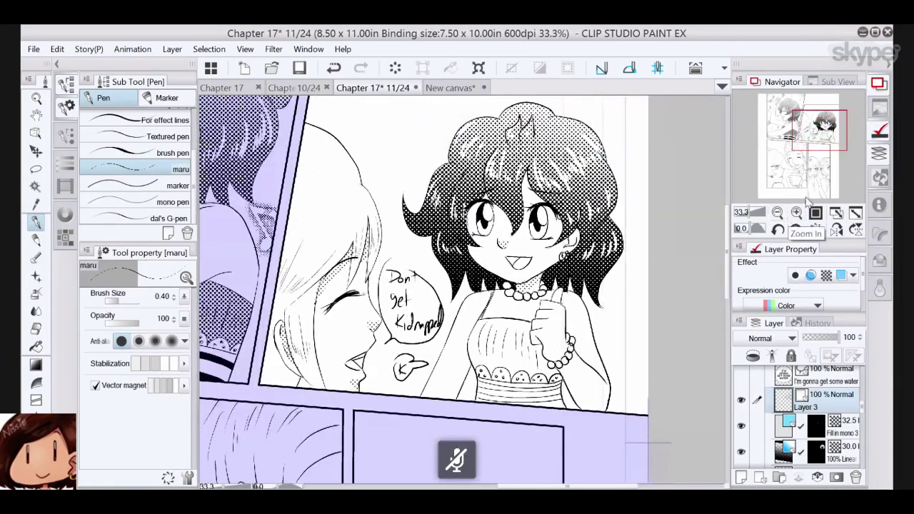
left_click(336, 71)
left_click(335, 71)
left_click(336, 71)
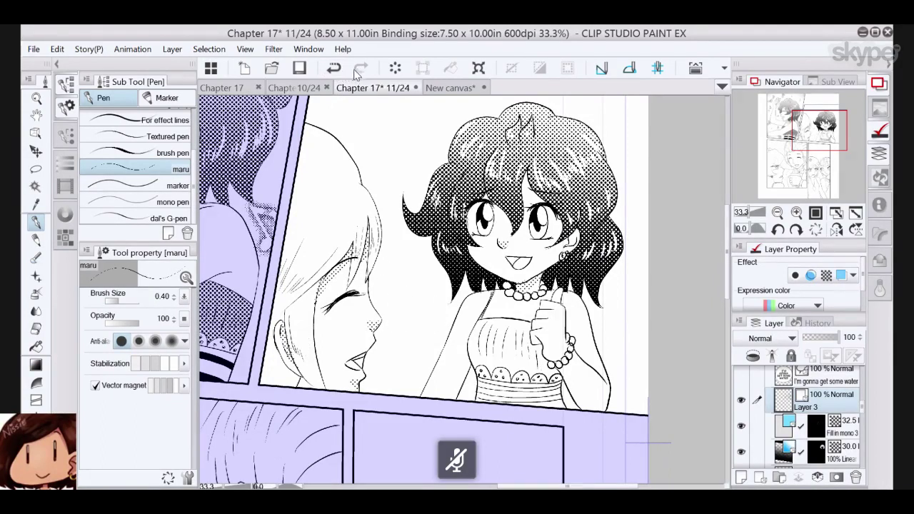
- Examine the profile figure's inked hair strands up close and within the whole second panel
left_click(797, 214)
left_click(797, 214)
left_click_drag(823, 127, 807, 135)
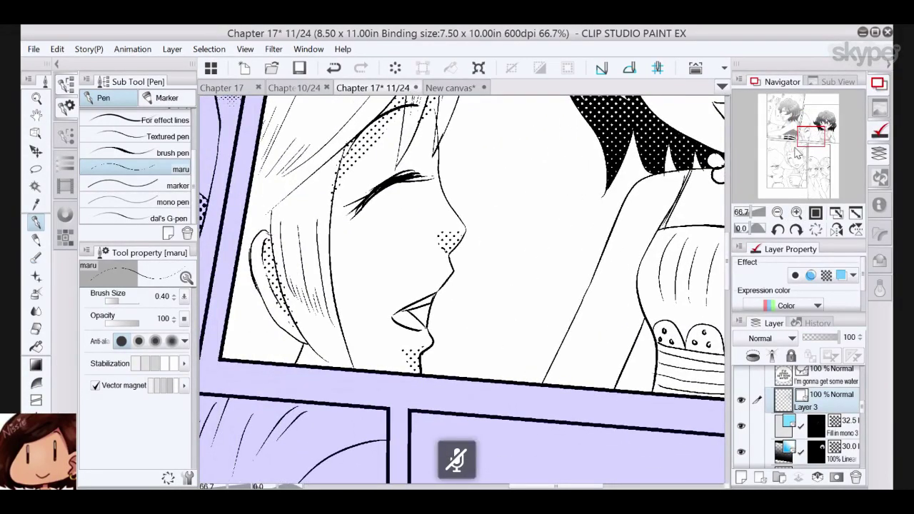
left_click(778, 214)
left_click(778, 214)
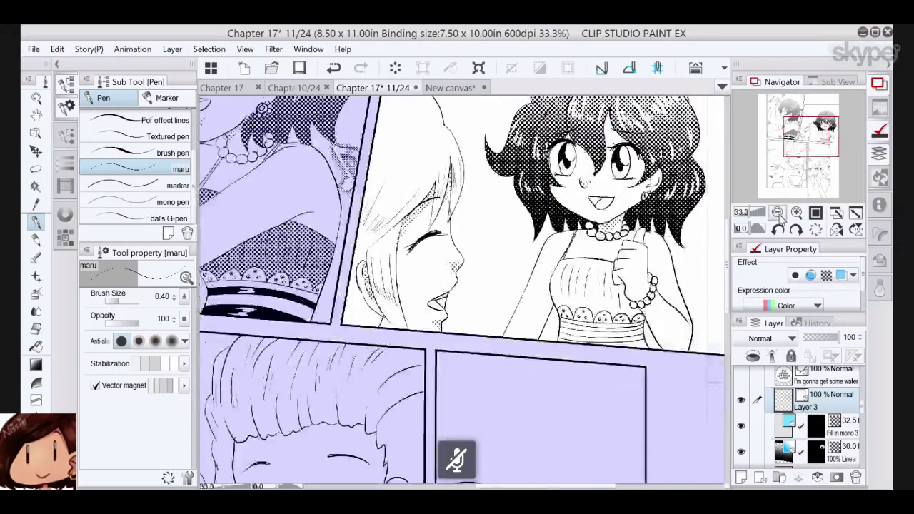
left_click(778, 214)
left_click_drag(806, 144, 810, 138)
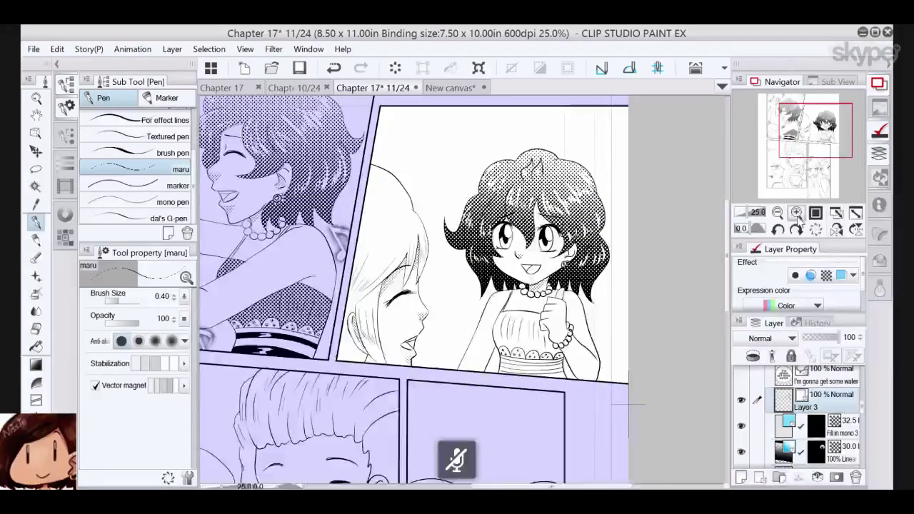
left_click(797, 213)
left_click(797, 214)
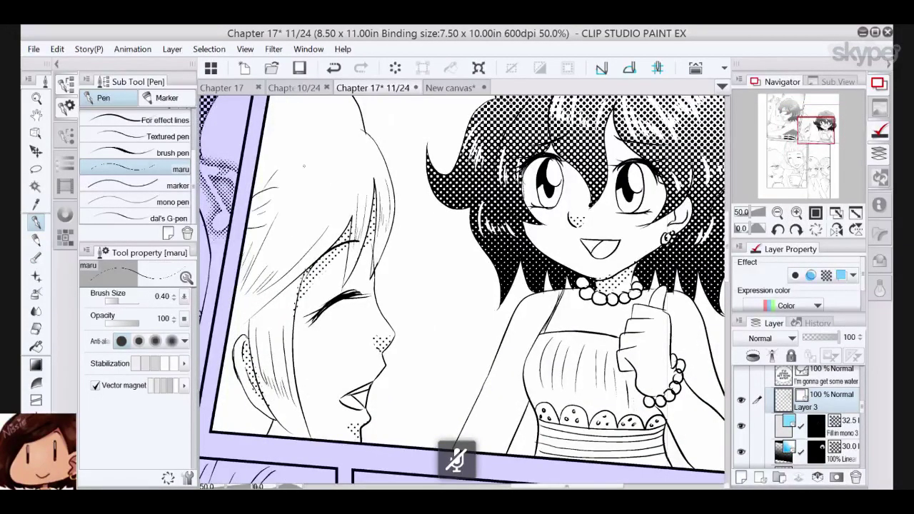
- On Layer 2, select the upper waistband stripe of the front-facing girl's dress with the Magic wand and fill it black
left_click_drag(812, 136, 823, 135)
left_click(35, 187)
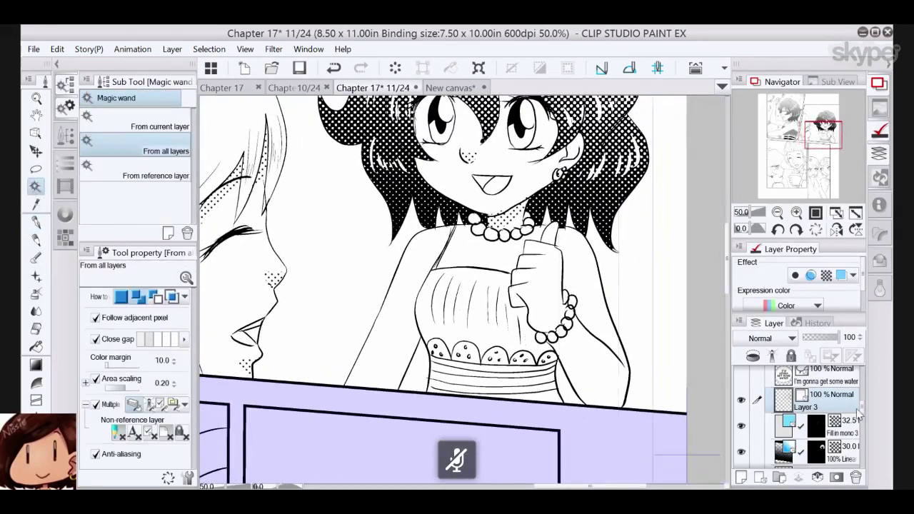
scroll(860, 415, "down", 2)
left_click(822, 426)
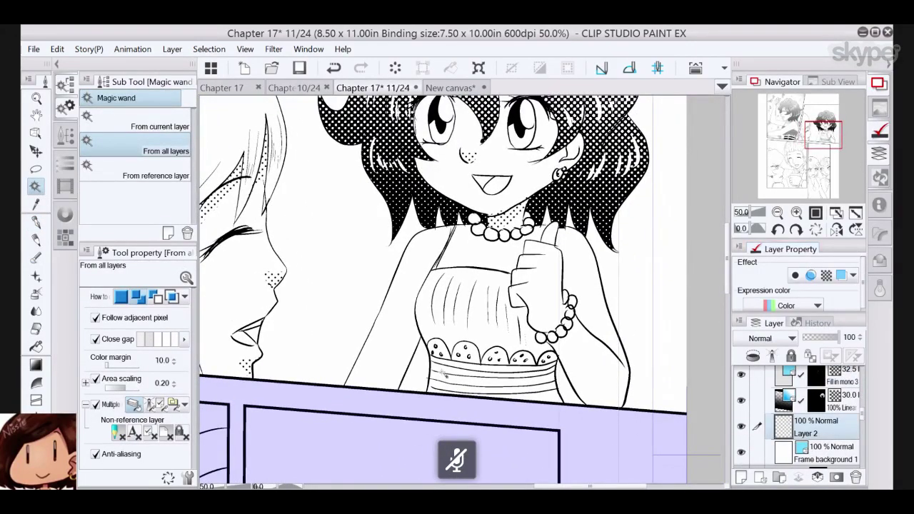
left_click(444, 376)
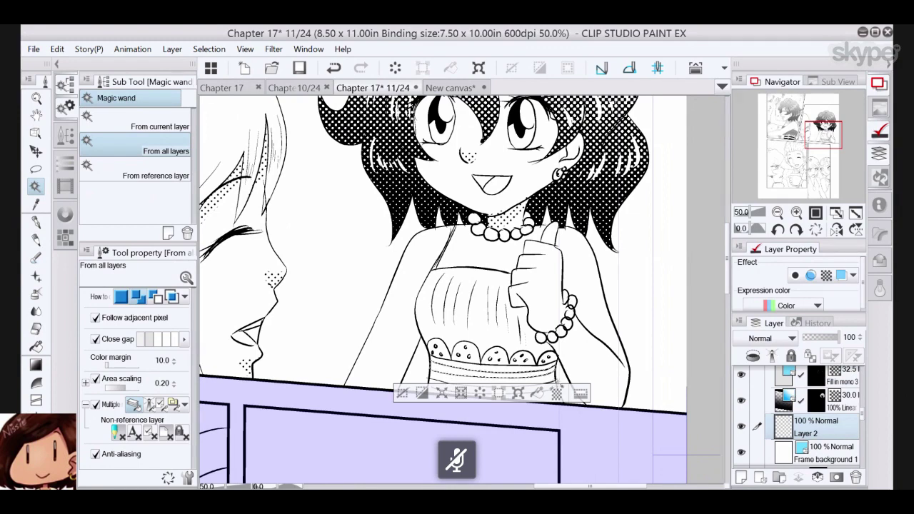
left_click(537, 393)
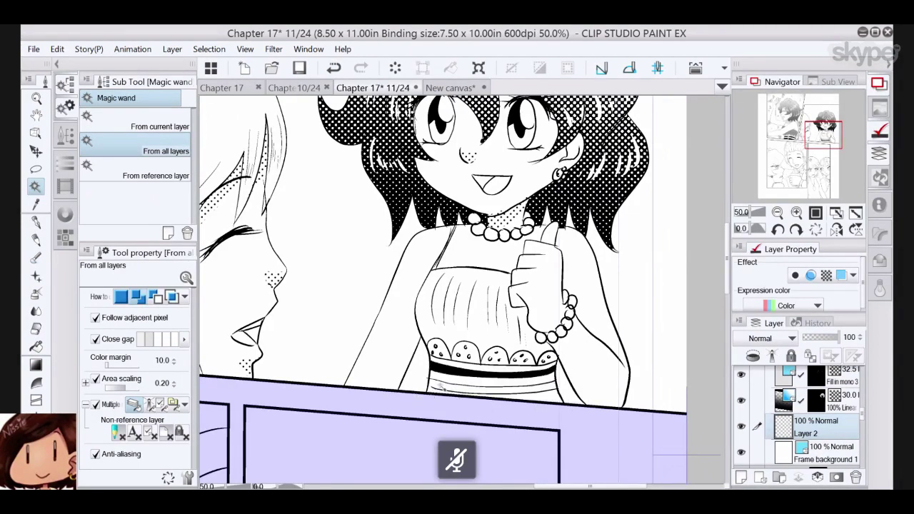
left_click(441, 387)
left_click(401, 411)
left_click(36, 471)
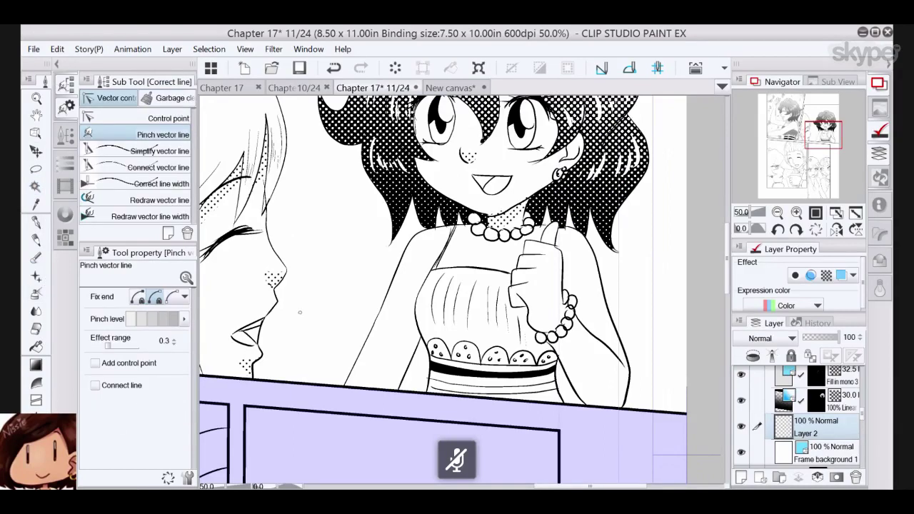
key("ctrl+shift+n")
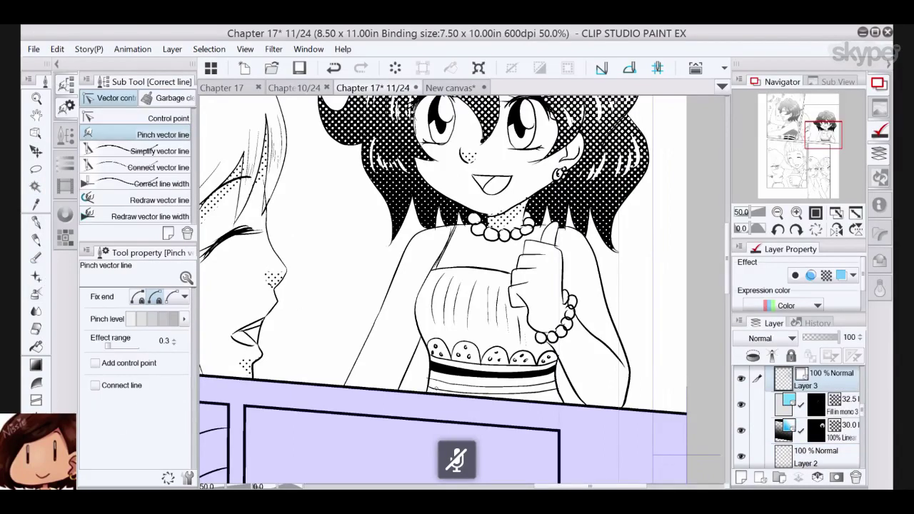
left_click(36, 186)
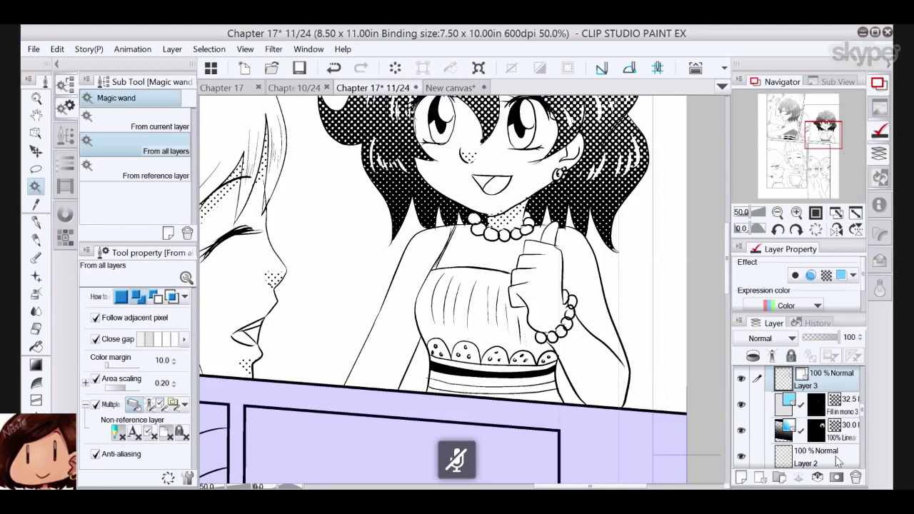
left_click(837, 461)
- Fill the lower waistband stripe black and the dress bodice with a 30.0 line tone, and switch to the maru pen
left_click(438, 385)
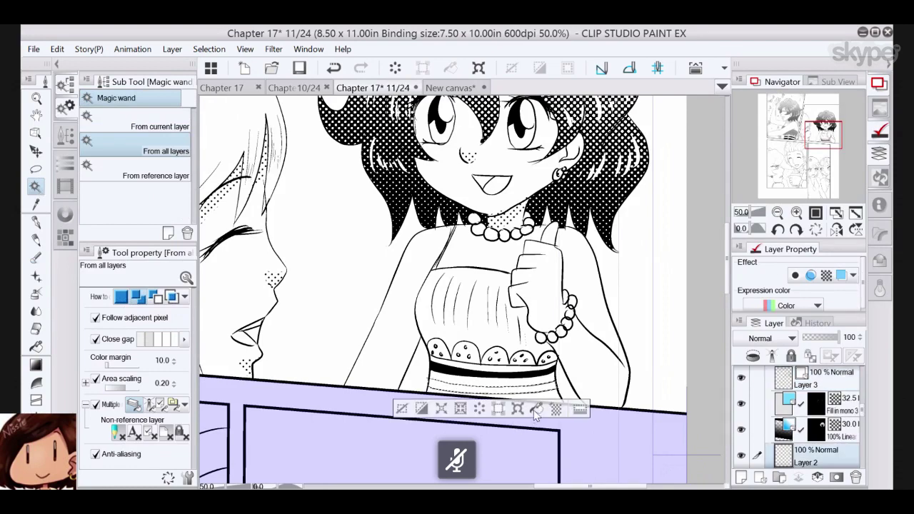
left_click(437, 277)
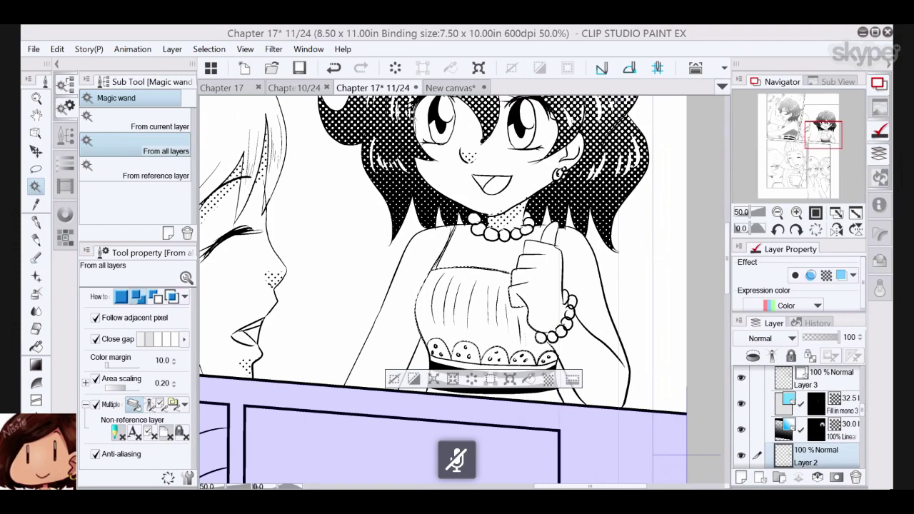
left_click(548, 379)
left_click(798, 235)
left_click(36, 222)
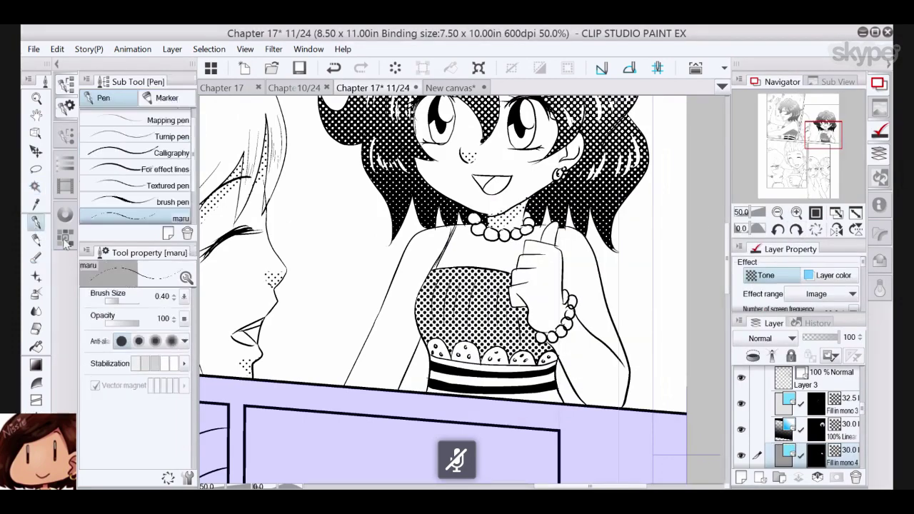
- Scratch short white highlight strokes across the upper part of the toned dress bodice with the G-pen at size 1.00
scroll(143, 158, "up", 1)
left_click(179, 118)
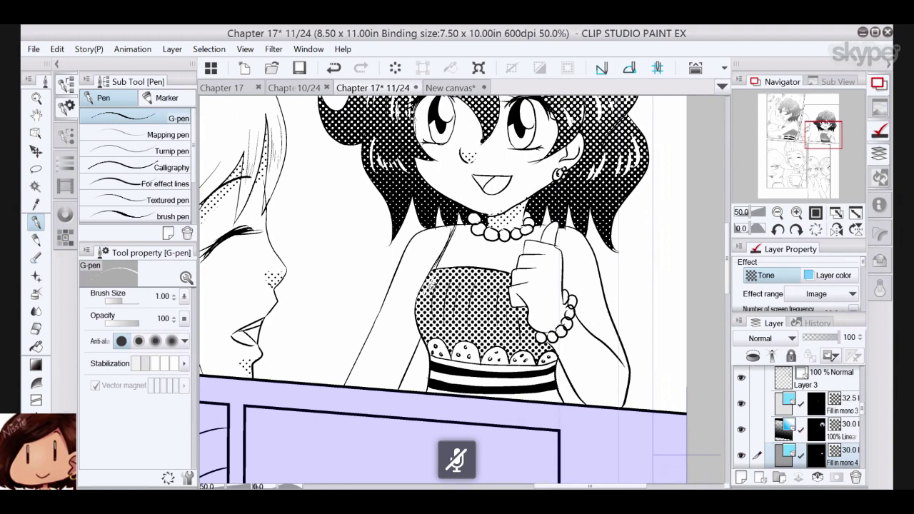
left_click_drag(433, 297, 443, 274)
left_click_drag(447, 307, 454, 289)
mouse_move(458, 299)
left_mouse_down()
mouse_move(465, 277)
mouse_move(486, 280)
left_mouse_up()
left_click_drag(482, 303, 493, 287)
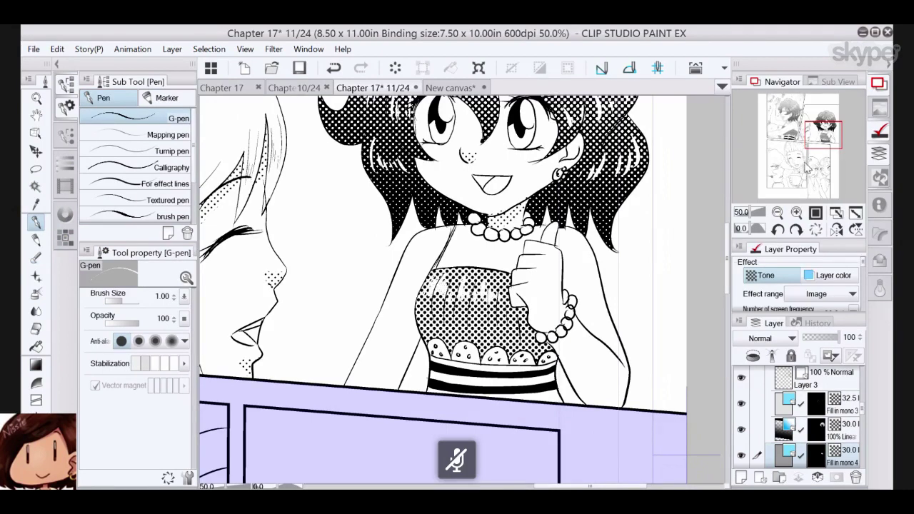
- Add shading to the front-facing girl's raised hand on the 32.5 line tone layer of the second panel
left_click_drag(819, 139, 815, 135)
left_click(818, 409)
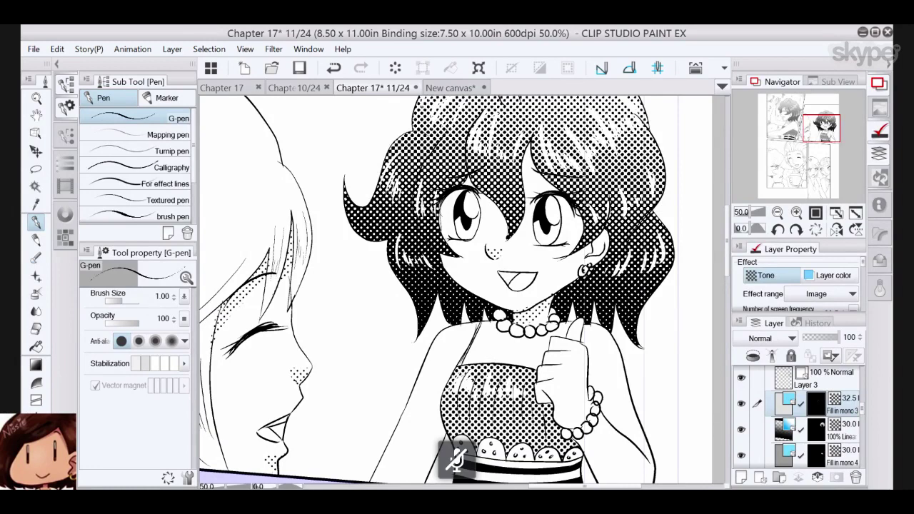
left_click_drag(573, 404, 581, 386)
left_click(779, 214)
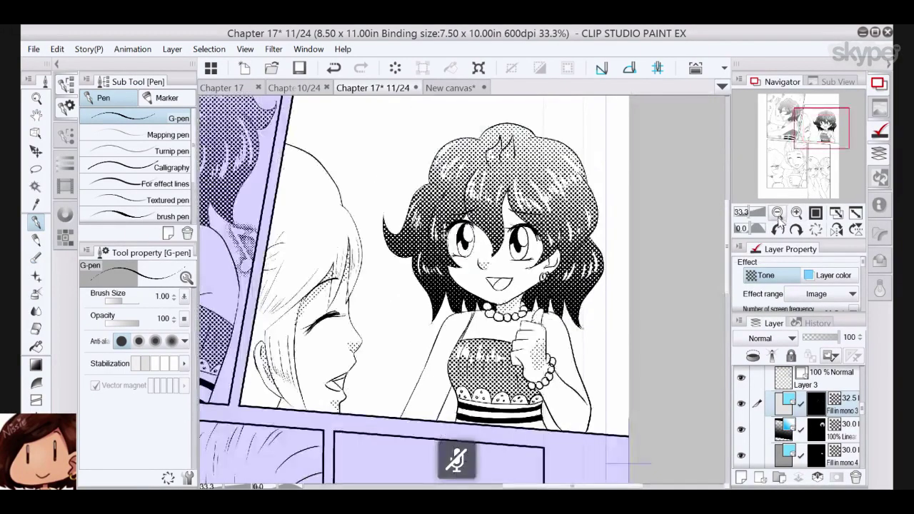
left_click(779, 213)
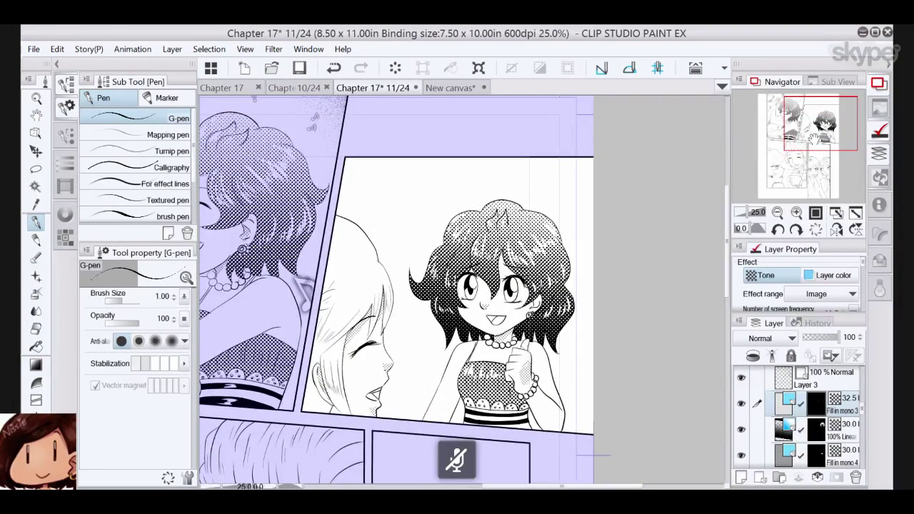
- On Layer 2 of the third panel, select the scowling profile figure's pupil with the Magic wand and fill it black
left_click_drag(815, 128, 788, 164)
left_click_drag(862, 409, 862, 433)
left_click(835, 435)
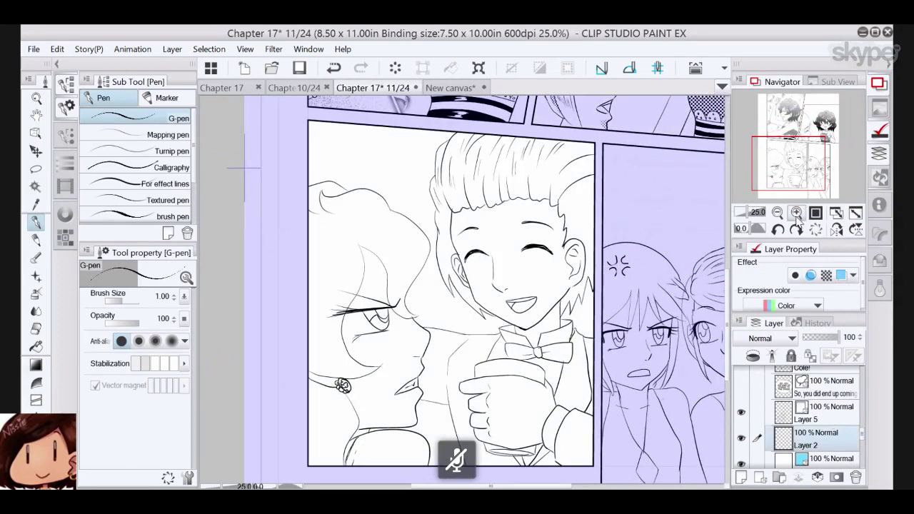
left_click(796, 212)
left_click_drag(789, 163, 781, 171)
left_click(36, 187)
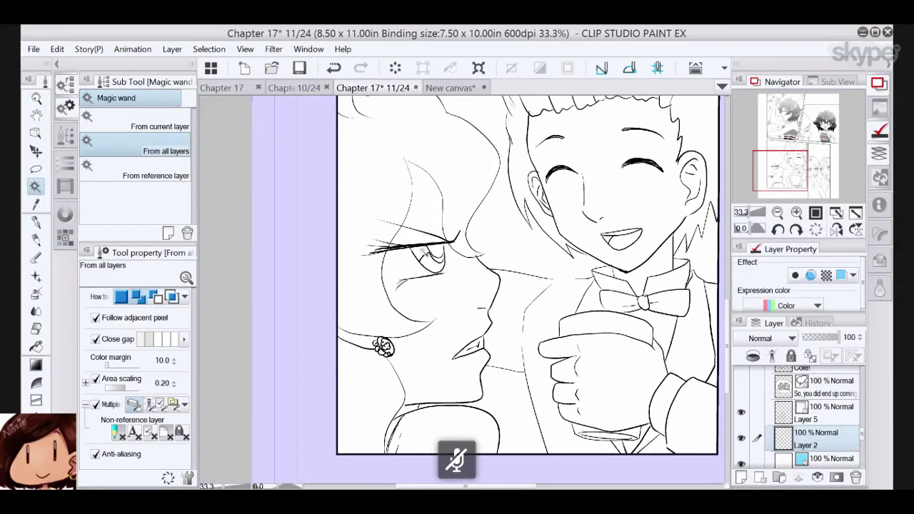
left_click(425, 254)
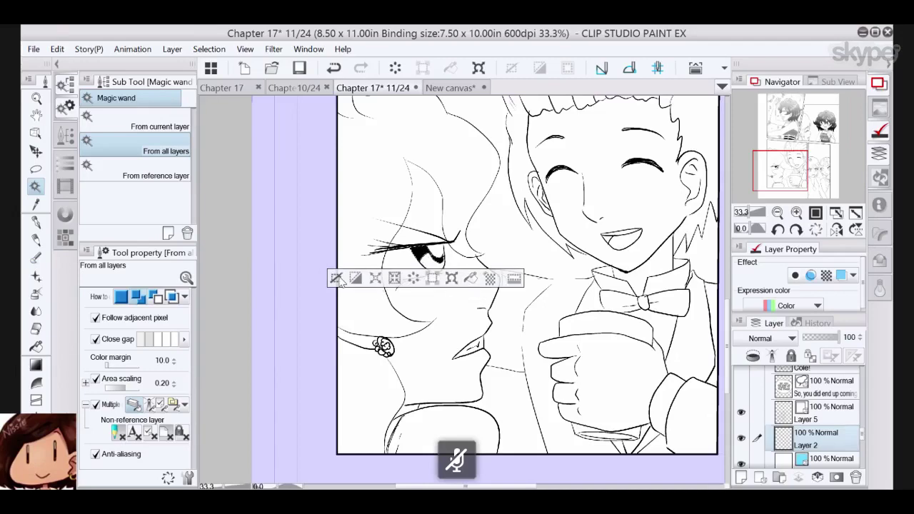
left_click(337, 279)
left_click(35, 223)
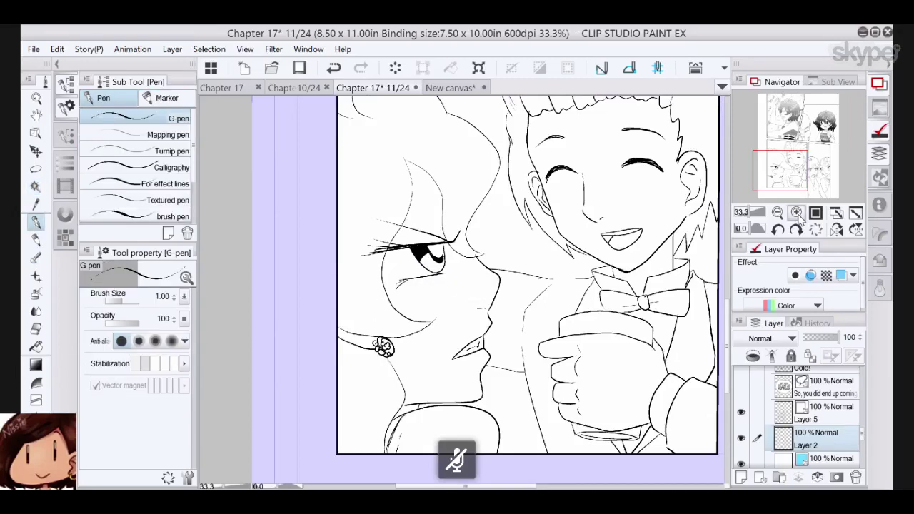
left_click(798, 216)
left_click(798, 216)
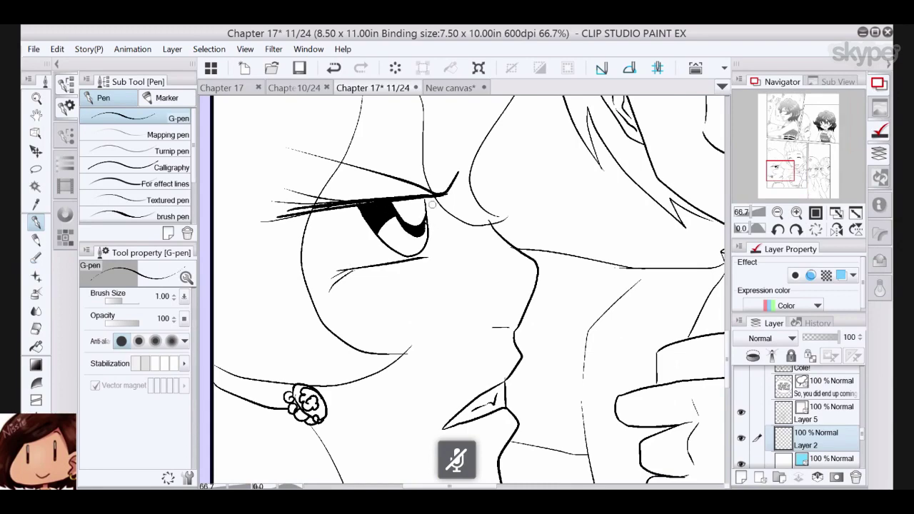
left_click(778, 214)
left_click(778, 214)
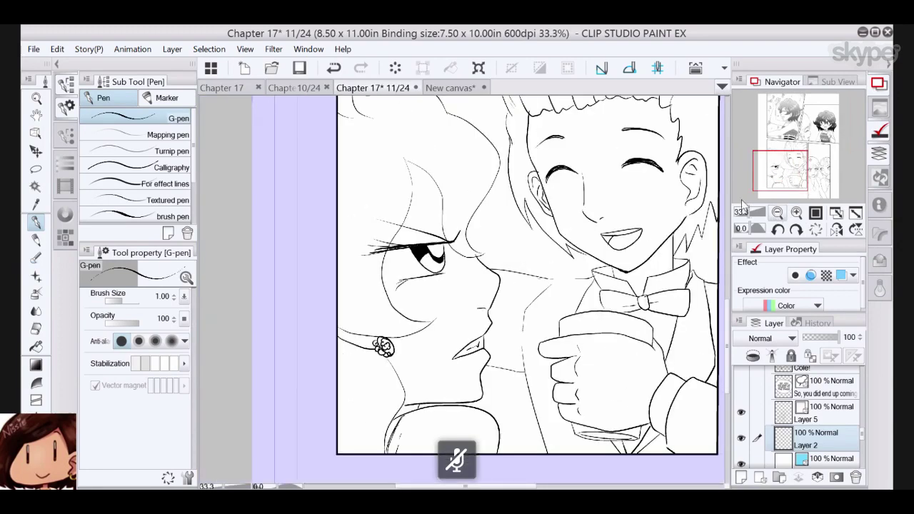
- Lasso shadow areas on the scowling figure's forehead, eye, nose and chin and fill them with a 32.5 line tone
left_click(36, 168)
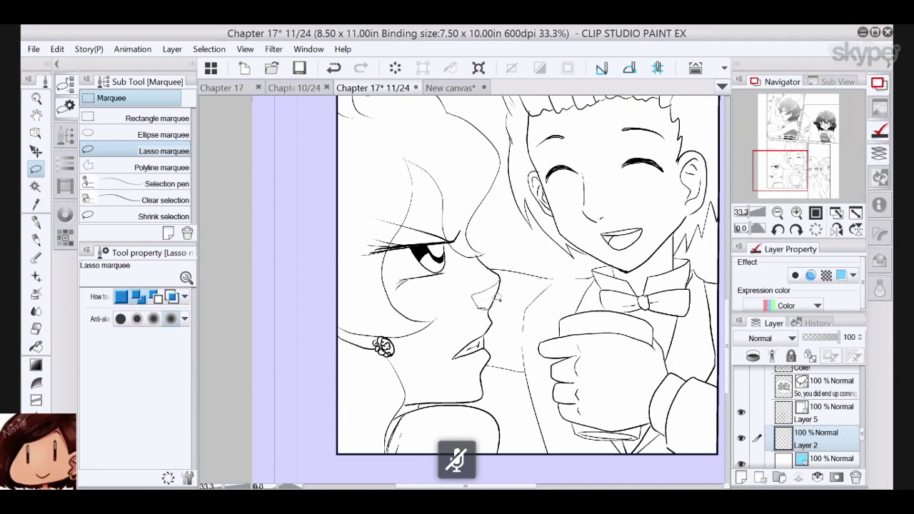
mouse_move(499, 298)
left_mouse_down()
mouse_move(486, 364)
mouse_move(468, 375)
mouse_move(488, 358)
left_mouse_up()
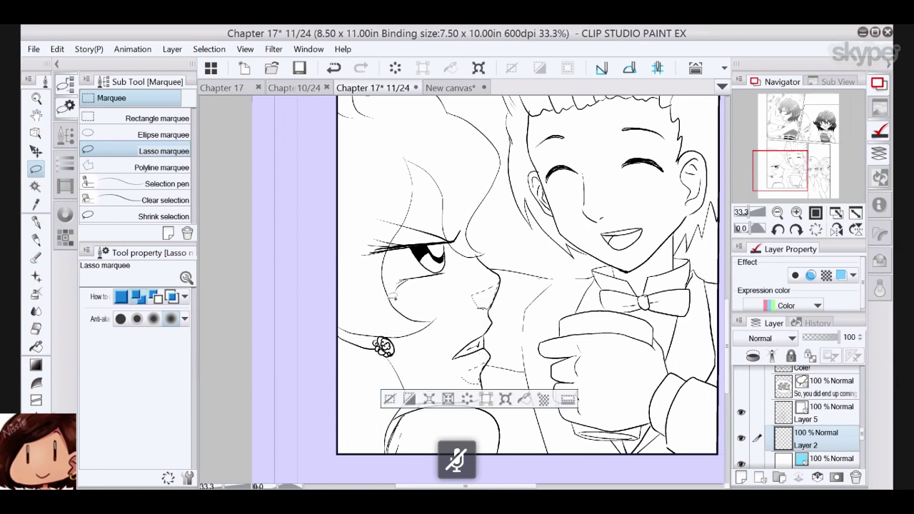
mouse_move(395, 297)
left_mouse_down()
mouse_move(421, 300)
mouse_move(445, 291)
mouse_move(484, 254)
mouse_move(458, 246)
mouse_move(439, 184)
mouse_move(409, 158)
mouse_move(418, 209)
mouse_move(403, 233)
mouse_move(452, 259)
mouse_move(448, 274)
mouse_move(411, 279)
mouse_move(396, 270)
mouse_move(391, 246)
mouse_move(404, 294)
left_mouse_up()
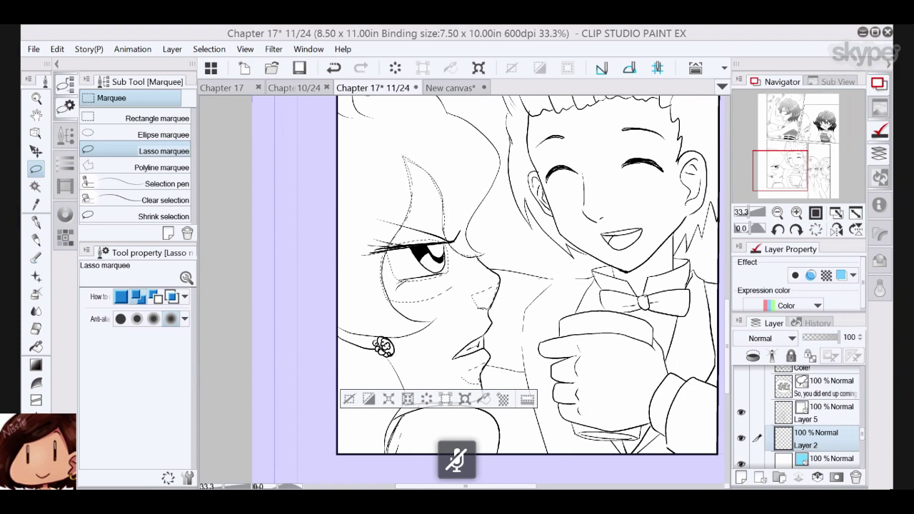
left_click(776, 232)
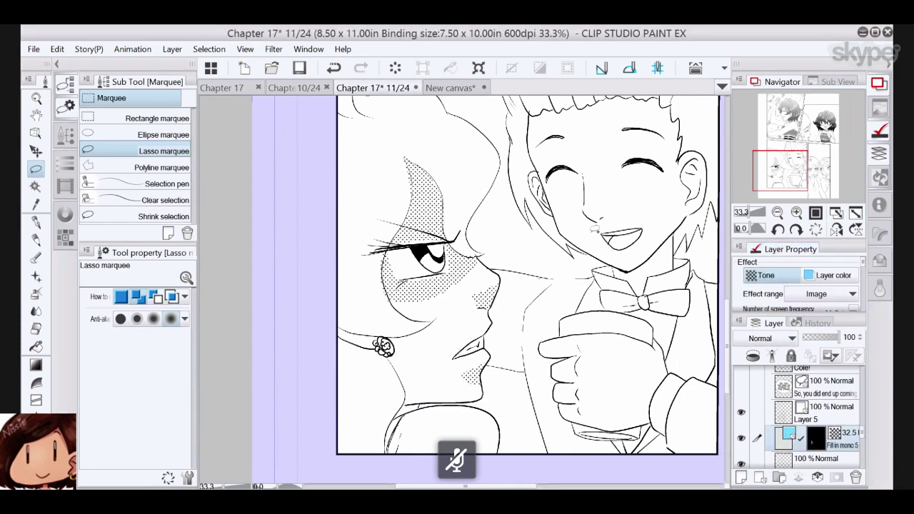
- Select the scowling figure's hair with the Magic wand and ink black shadows in its upper part on Layer 2 with the brush pen at size 2.00
left_click_drag(791, 169, 792, 164)
left_click(36, 188)
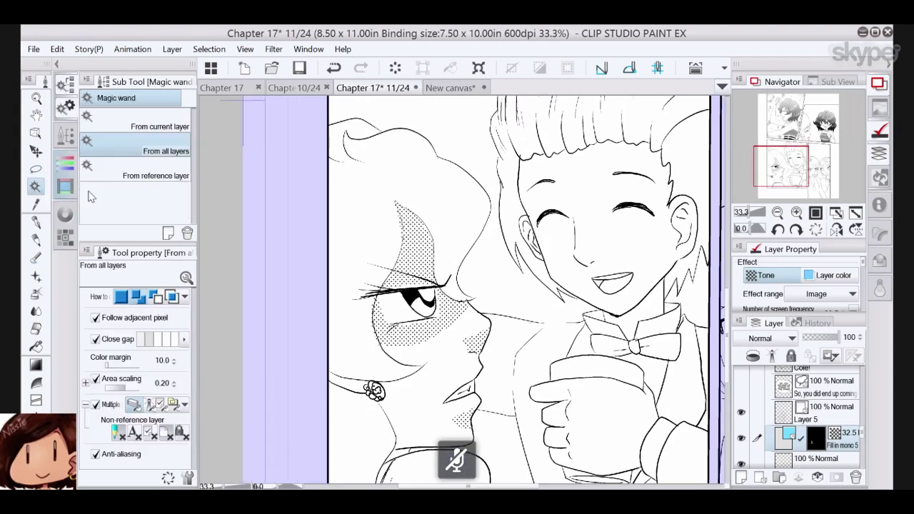
left_click(449, 216)
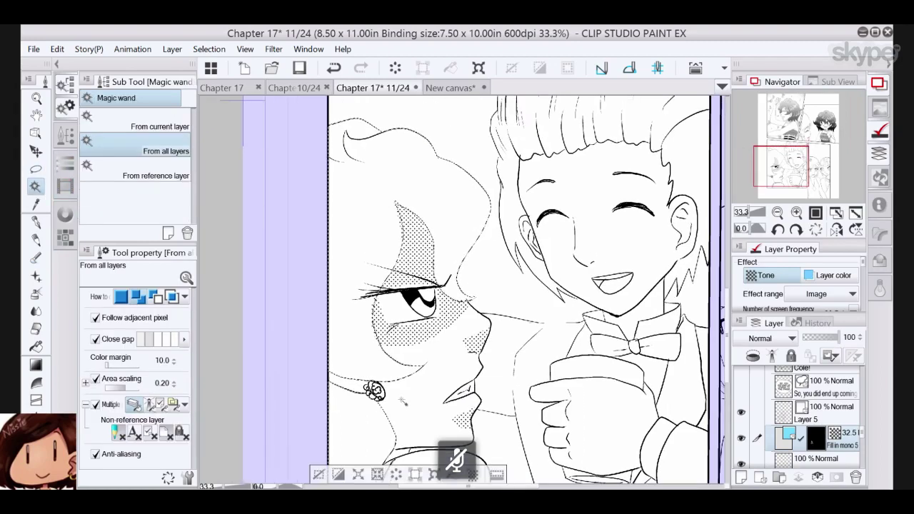
left_click(35, 223)
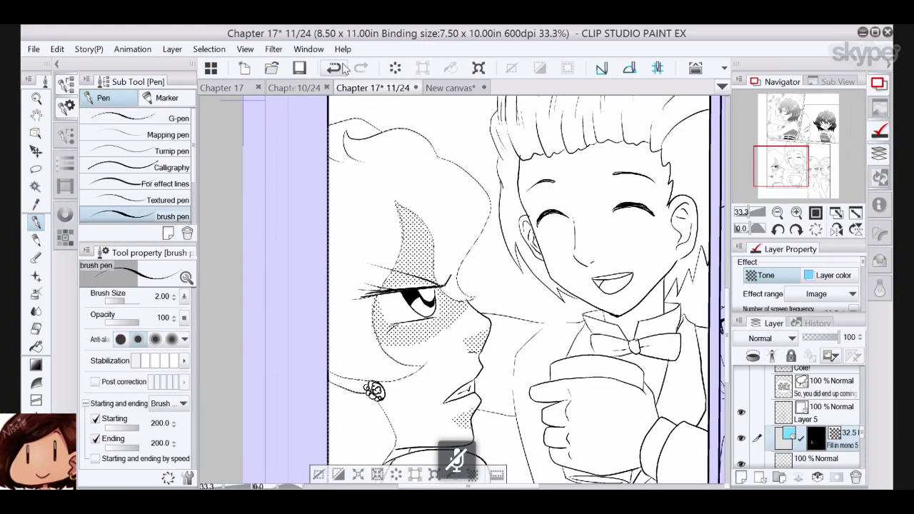
left_click(828, 459)
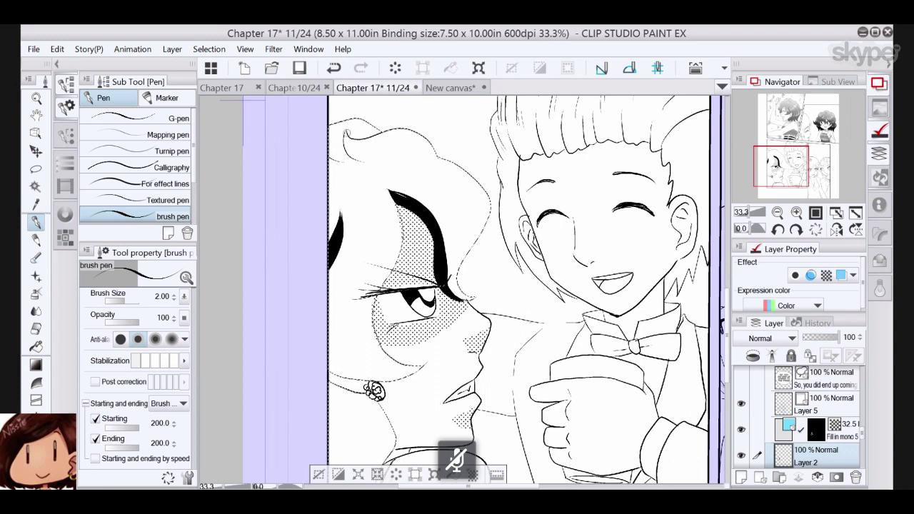
left_click_drag(347, 133, 374, 162)
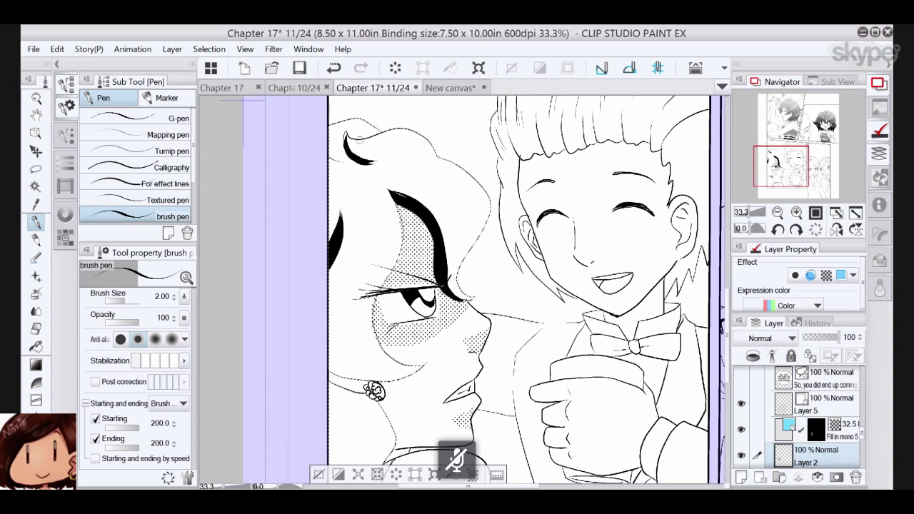
mouse_move(400, 160)
left_mouse_down()
mouse_move(360, 160)
mouse_move(372, 163)
left_mouse_up()
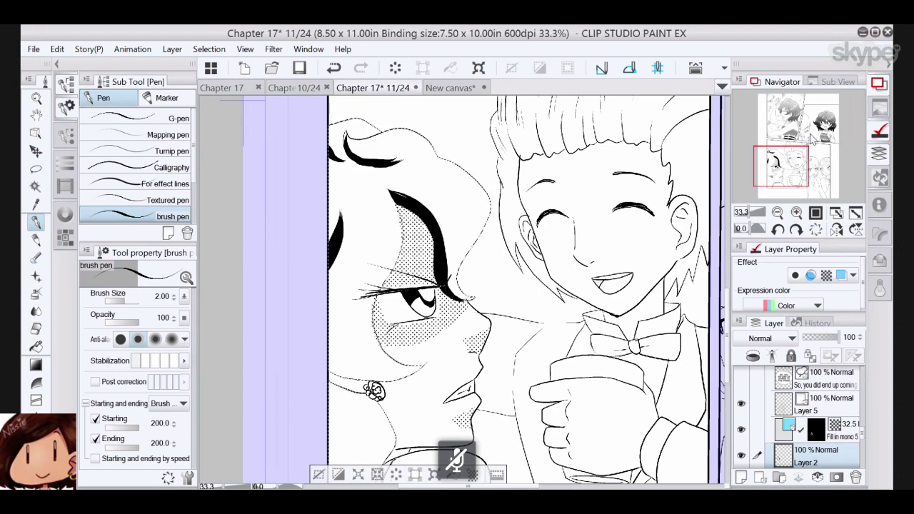
- Ink solid black shadows on the scowling figure's lower hair, along the lock above the earring and the strands behind the neck
left_click_drag(798, 157, 739, 192)
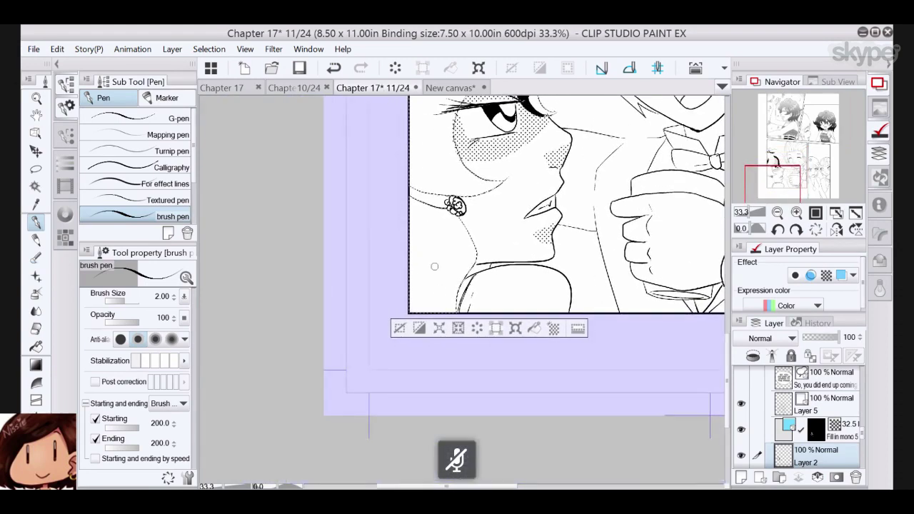
mouse_move(437, 271)
left_mouse_down()
mouse_move(430, 304)
mouse_move(437, 273)
mouse_move(414, 315)
mouse_move(431, 290)
mouse_move(422, 312)
left_mouse_up()
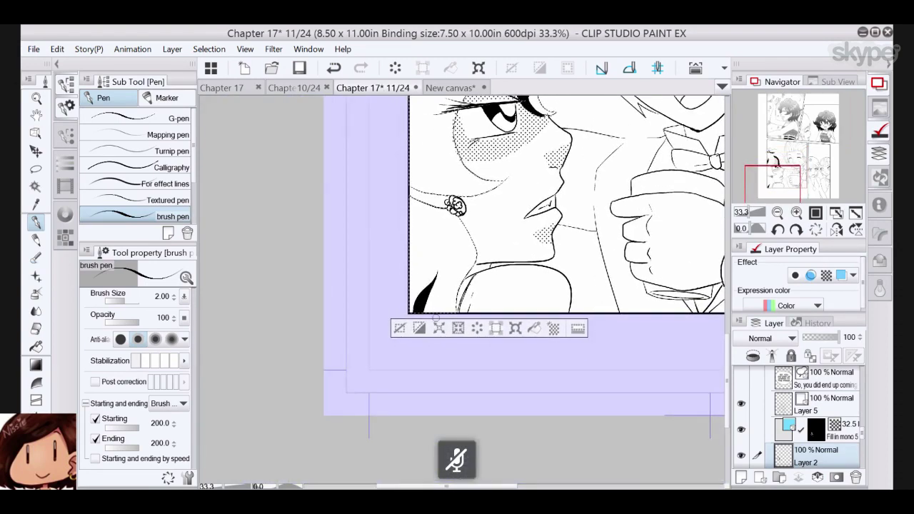
left_click_drag(503, 180, 409, 169)
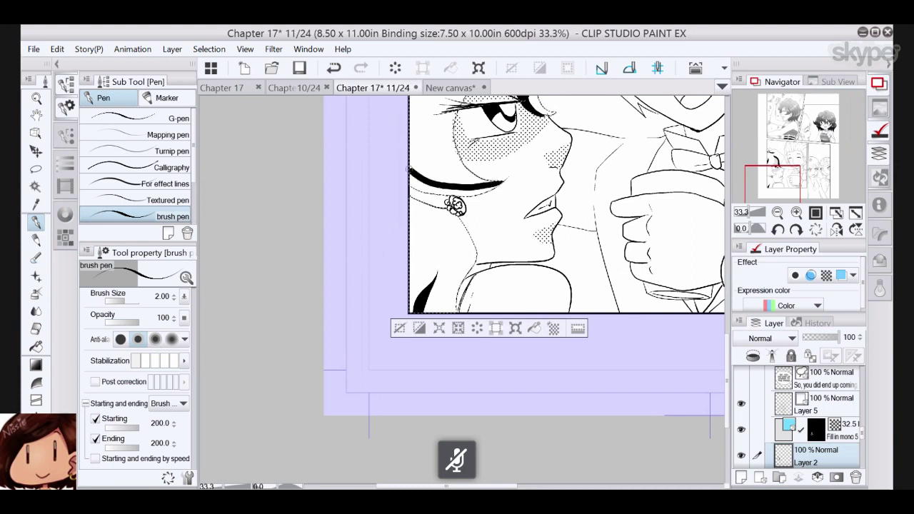
left_click_drag(503, 180, 409, 178)
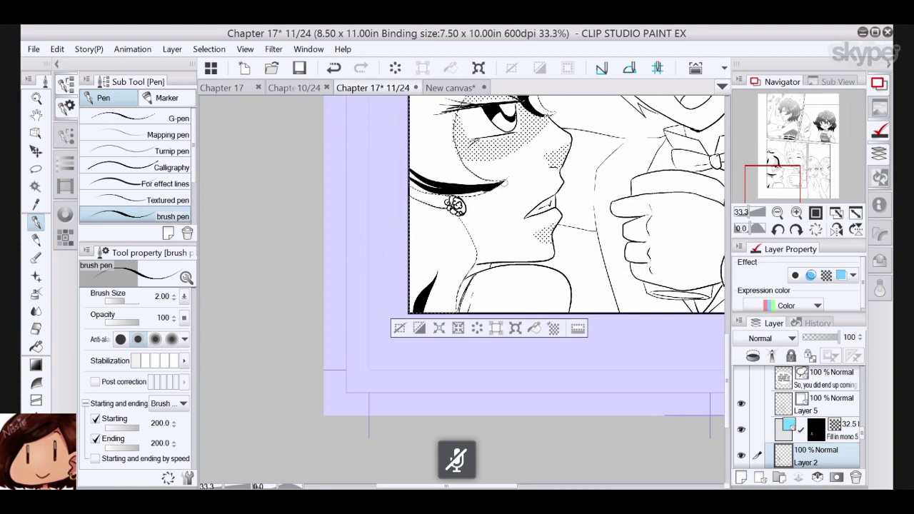
mouse_move(504, 183)
left_mouse_down()
mouse_move(420, 188)
mouse_move(410, 178)
mouse_move(436, 192)
left_mouse_up()
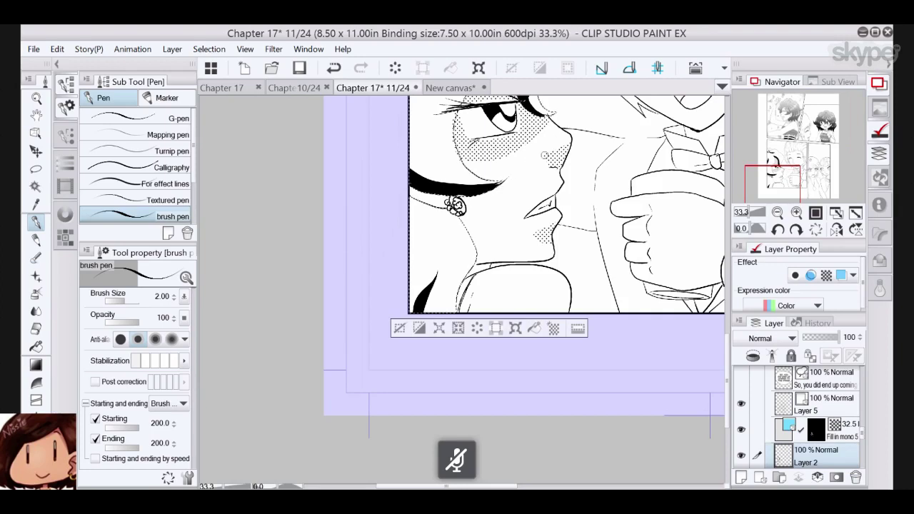
mouse_move(418, 251)
left_mouse_down()
mouse_move(399, 299)
mouse_move(407, 271)
left_mouse_up()
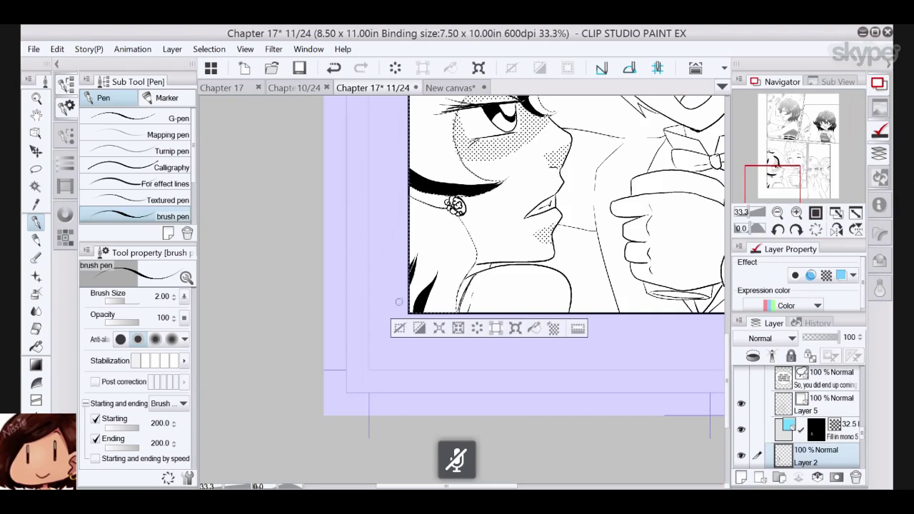
- Apply the 30.0 line linear gradient dot tone to the selected hair, set its screen frequency to 32.5 and angle the gradient nearly vertically
left_click_drag(789, 180, 788, 163)
left_click(880, 233)
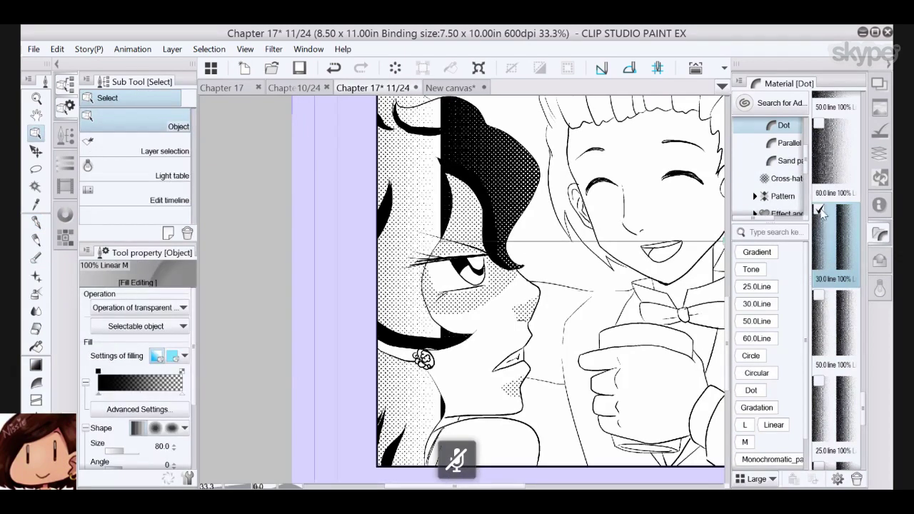
left_click(876, 158)
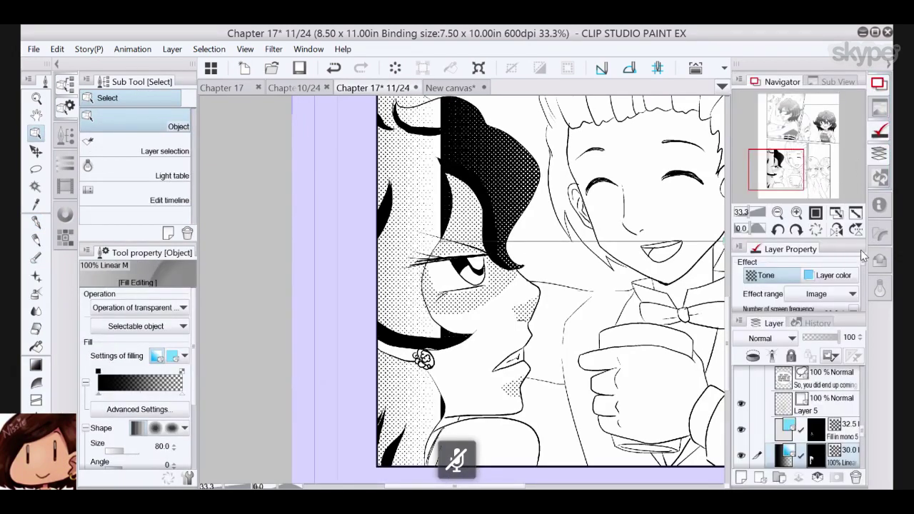
scroll(863, 261, "down", 2)
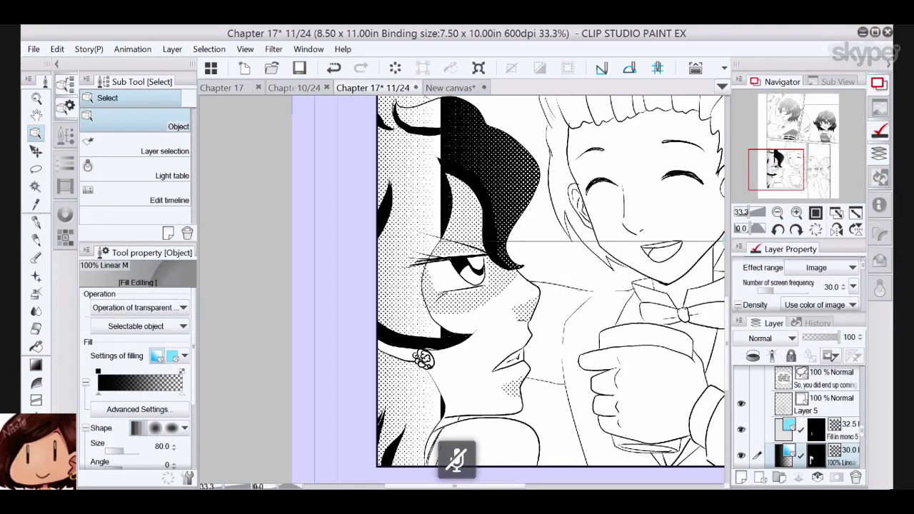
left_click(845, 286)
left_click(779, 215)
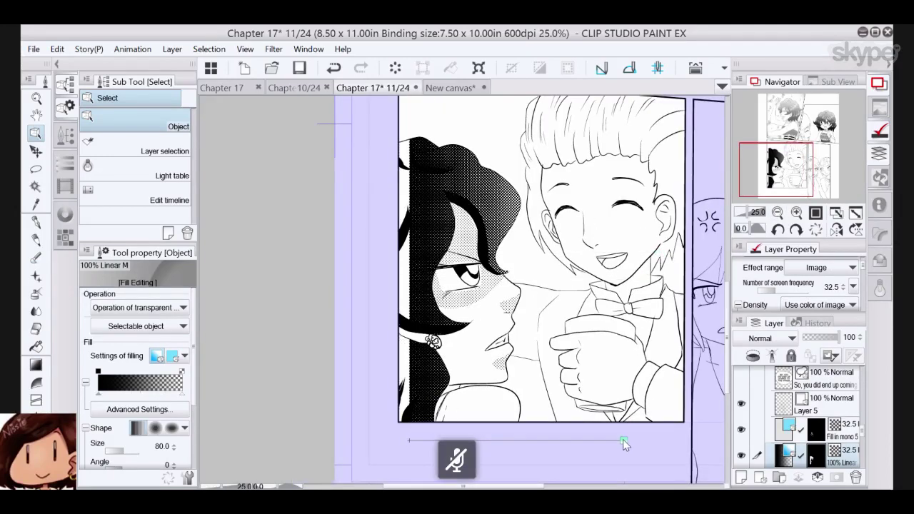
left_click_drag(623, 440, 459, 105)
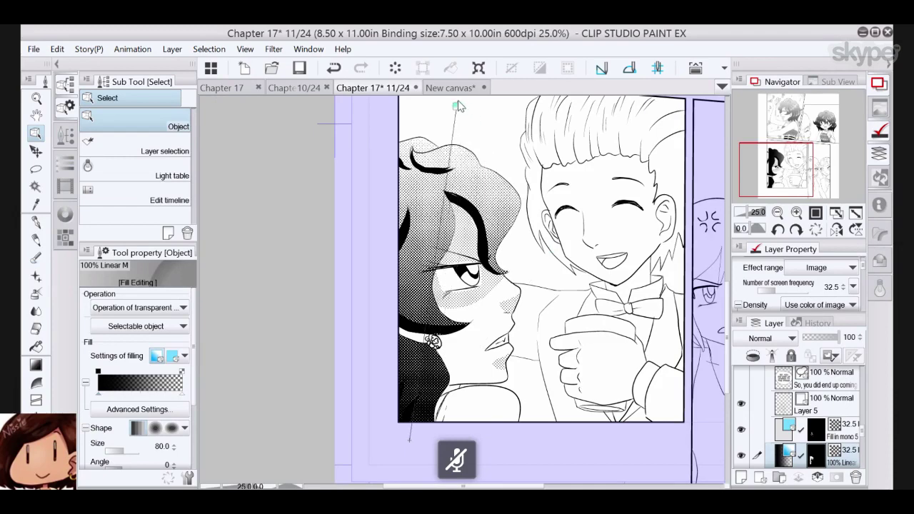
- Scratch white highlight strands into the scowling figure's gradient-toned hair with the G-pen at size 1.00
left_click(35, 222)
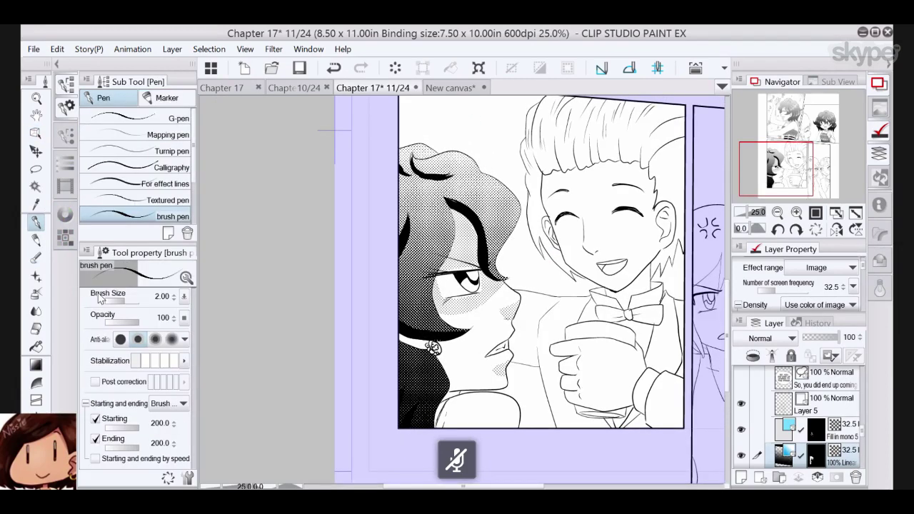
left_click(136, 118)
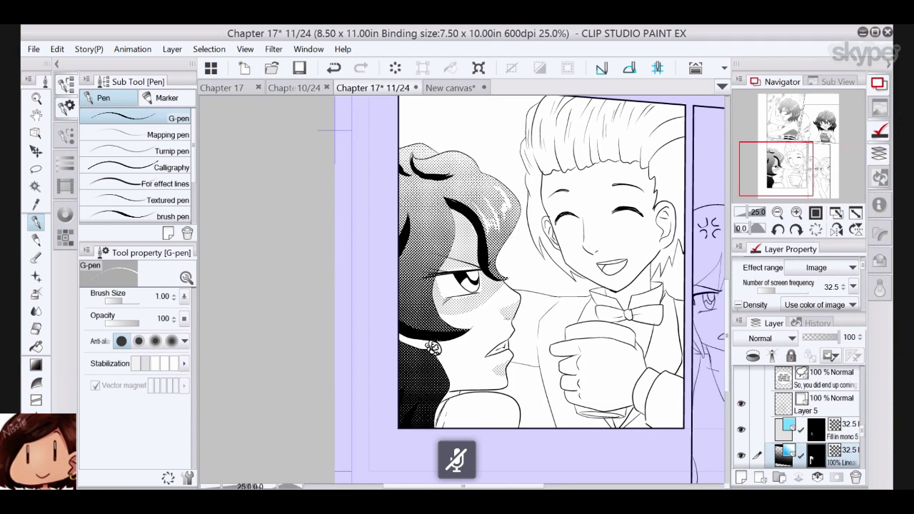
left_click_drag(451, 216, 443, 258)
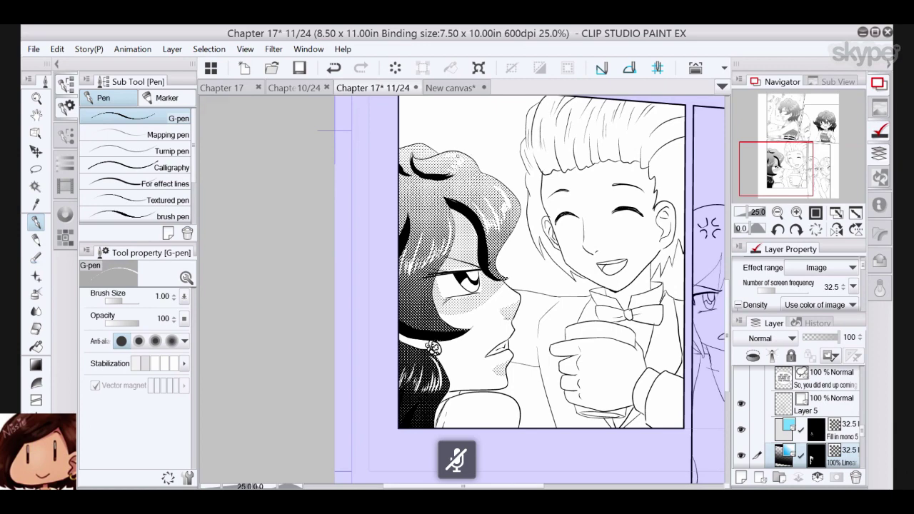
- Select the fold line on the smiling man's sleeve with the Object tool and set its main color to white
left_click_drag(793, 165, 811, 167)
scroll(861, 437, "down", 3)
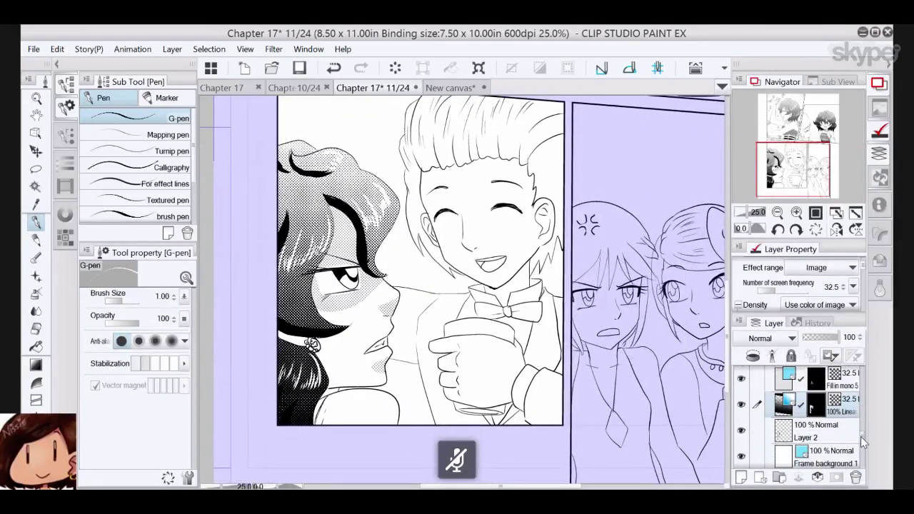
left_click(835, 412)
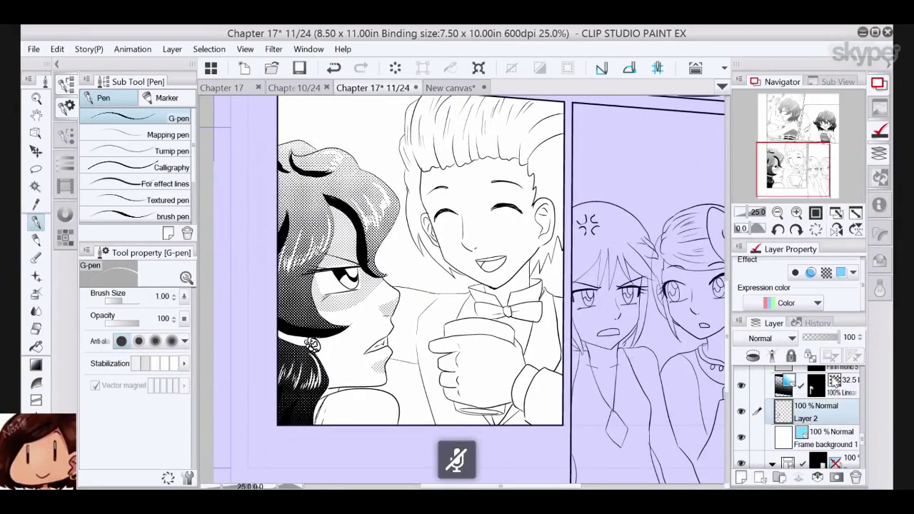
left_click(36, 133)
left_click(435, 308)
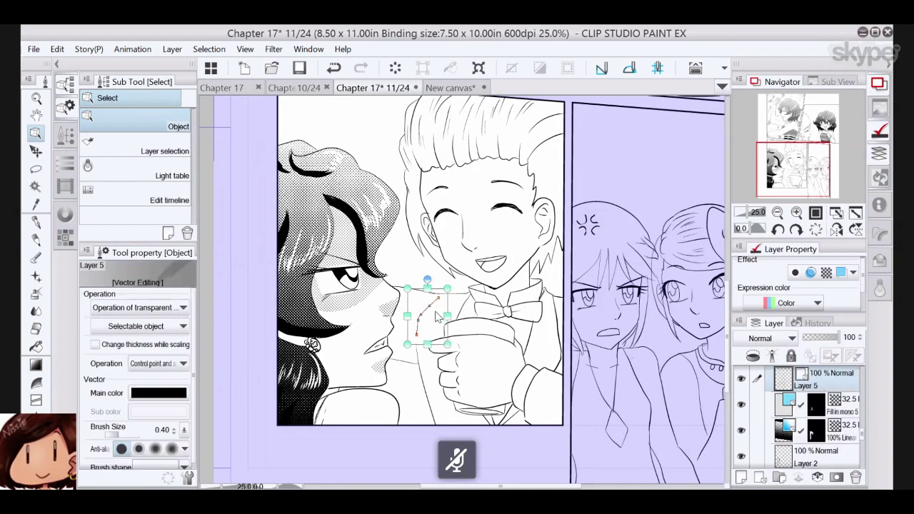
left_click(178, 398)
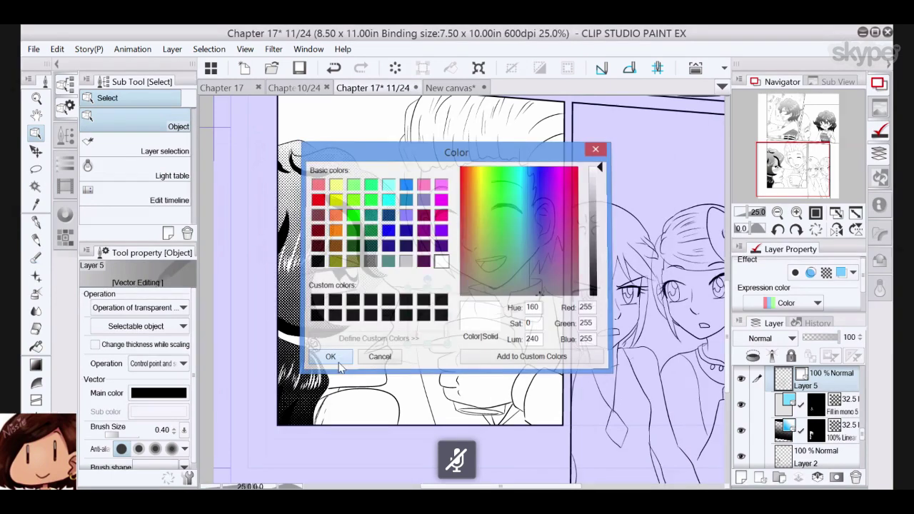
left_click(331, 356)
- Select the smiling man's jacket areas with the From all layers Magic wand, fill them black on Layer 2 and deselect
left_click(36, 186)
left_click(445, 305)
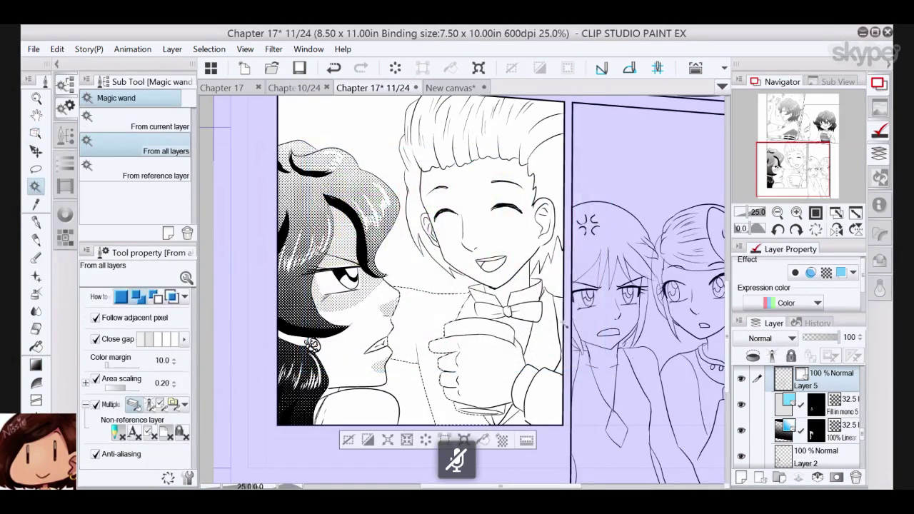
left_click(565, 323)
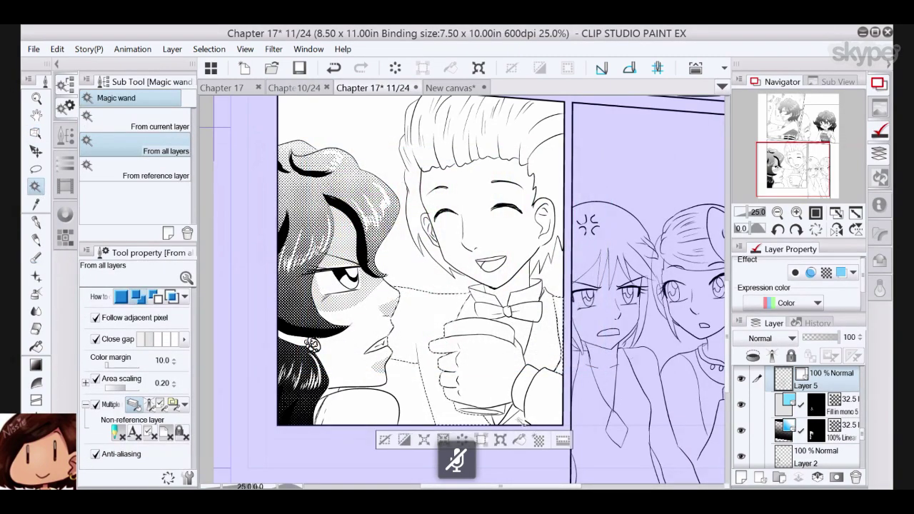
left_click(824, 461)
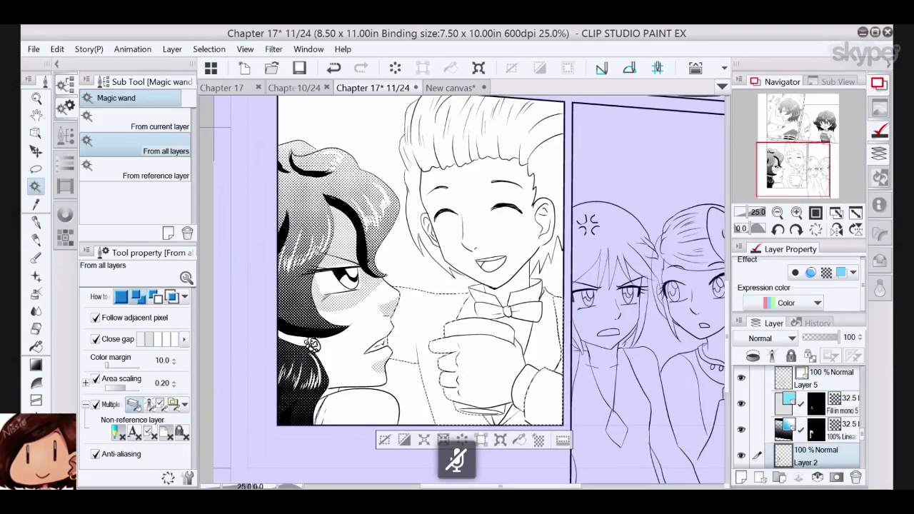
left_click(520, 440)
left_click(386, 441)
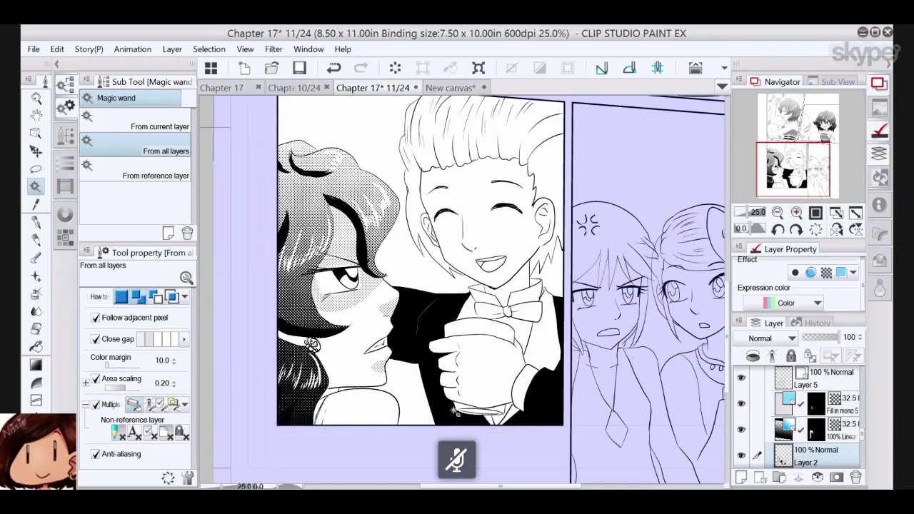
- Set the main color of the Layer 5 sleeve line beside the smiling man's cuff to white
left_click(816, 213)
left_click_drag(795, 170, 801, 184)
left_click(35, 133)
left_click(531, 245)
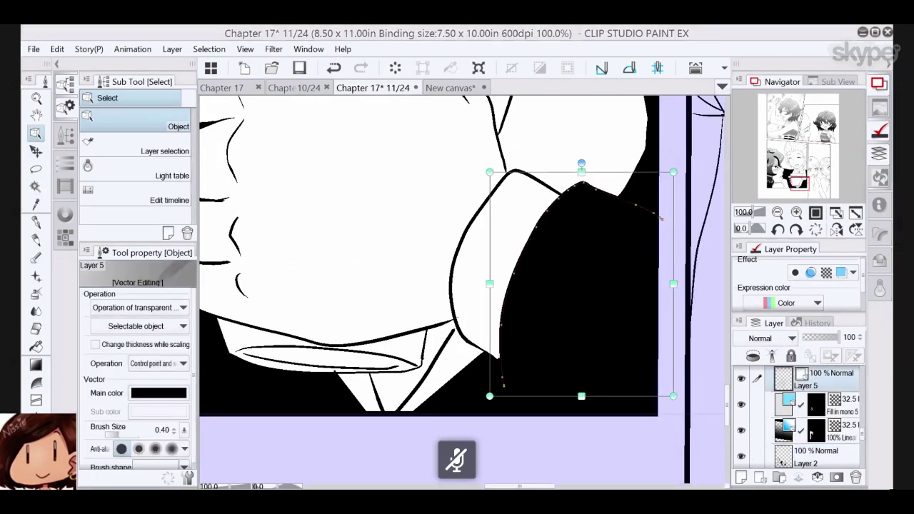
left_click(159, 393)
left_click(350, 375)
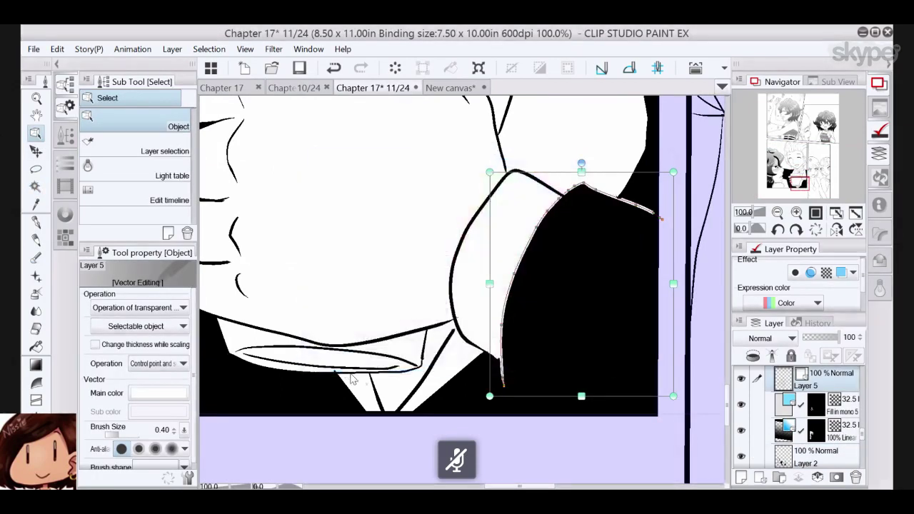
- Hide Layer 2, recolor the short jacket line by the panel's lower border white, and show Layer 2 again
left_click_drag(801, 185, 802, 188)
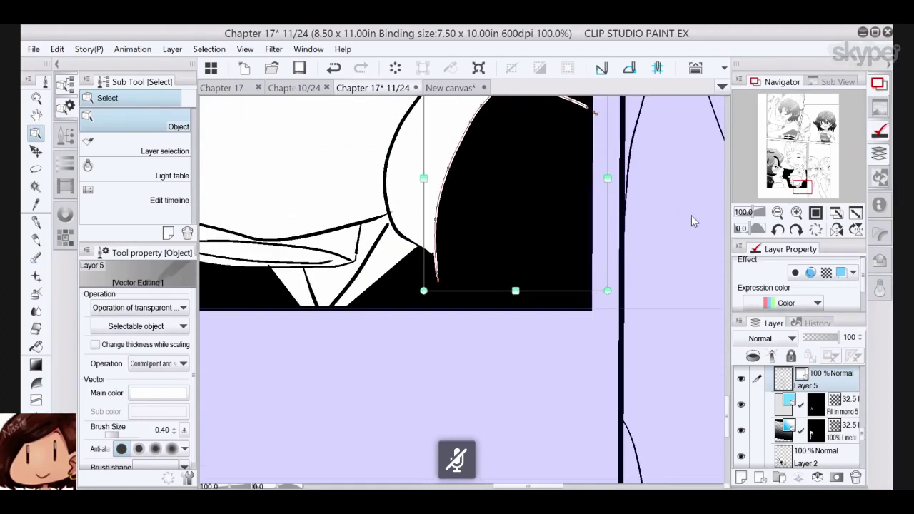
left_click(445, 290)
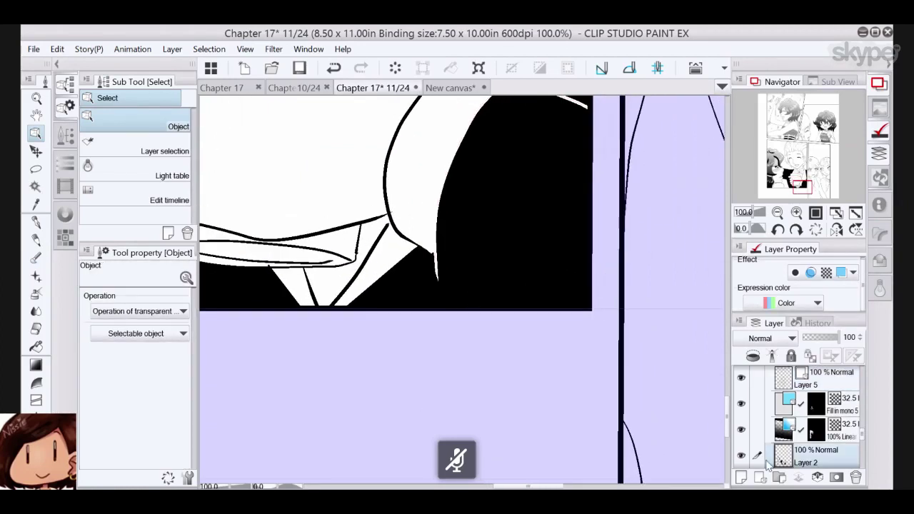
left_click(741, 456)
left_click(450, 308)
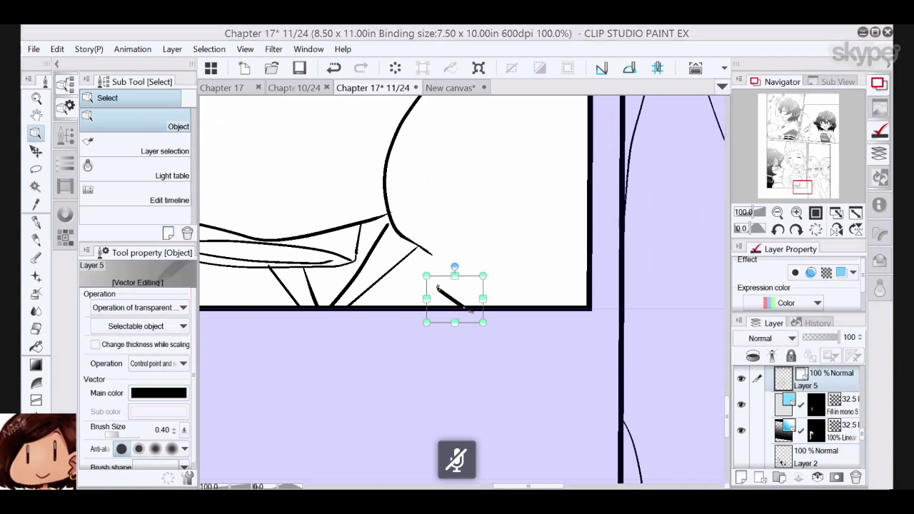
left_click(158, 393)
left_click(441, 262)
left_click(330, 356)
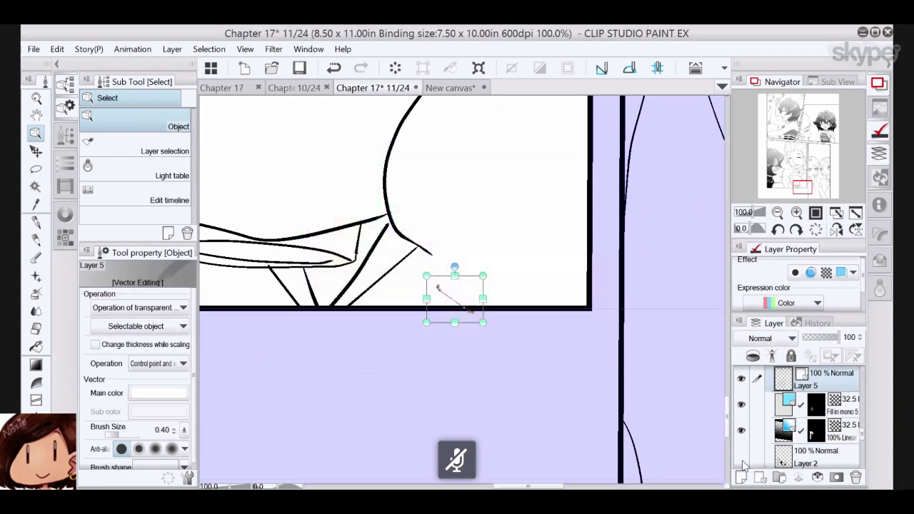
left_click(741, 456)
- Ink the bow tie's knot and the wing right of it black on Layer 2 with the G-pen at size 1.00, leaving a white fold highlight
left_click_drag(803, 187, 800, 173)
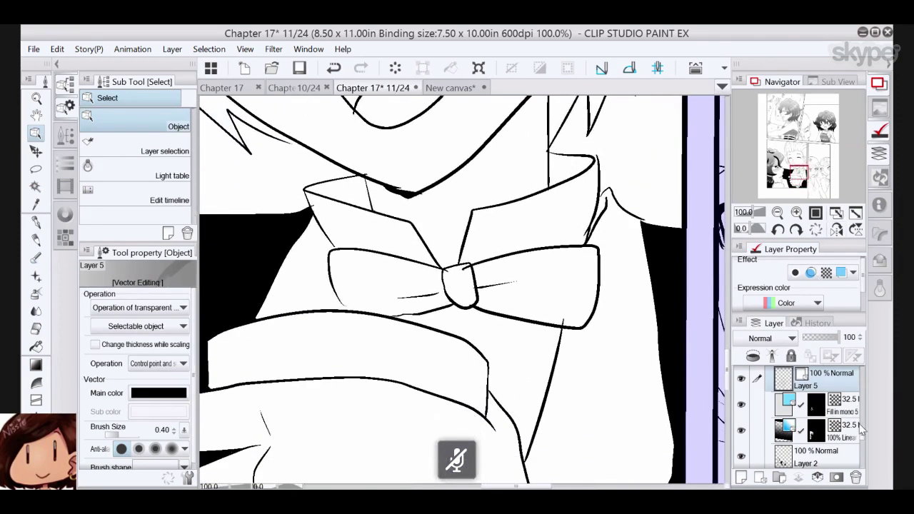
left_click(829, 457)
left_click(36, 223)
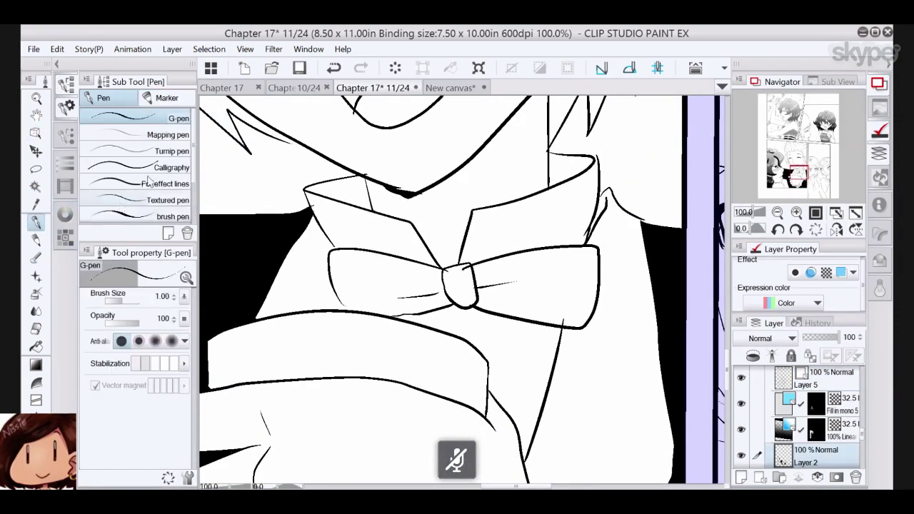
mouse_move(447, 275)
left_mouse_down()
mouse_move(465, 304)
mouse_move(473, 298)
mouse_move(448, 279)
mouse_move(460, 272)
mouse_move(467, 300)
mouse_move(462, 274)
mouse_move(448, 275)
mouse_move(580, 283)
left_mouse_up()
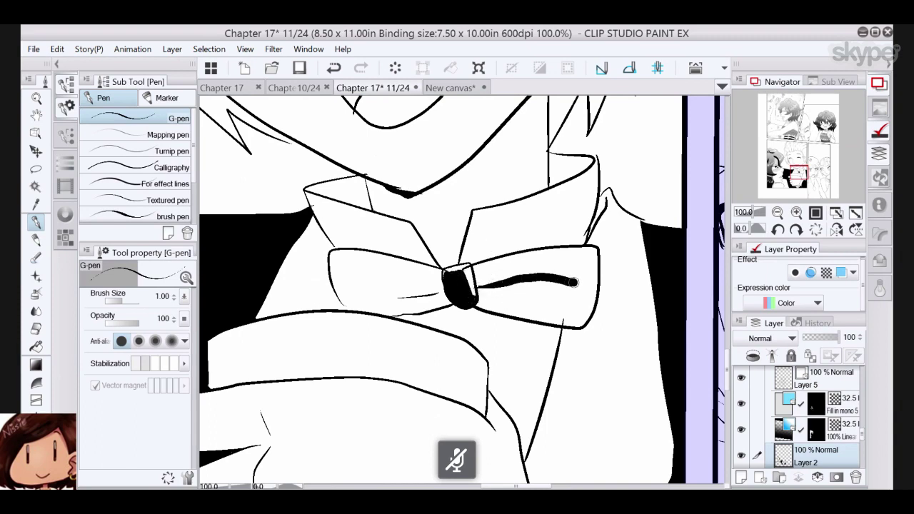
mouse_move(474, 283)
left_mouse_down()
mouse_move(589, 265)
mouse_move(587, 282)
mouse_move(478, 278)
mouse_move(511, 270)
mouse_move(485, 278)
mouse_move(570, 276)
left_mouse_up()
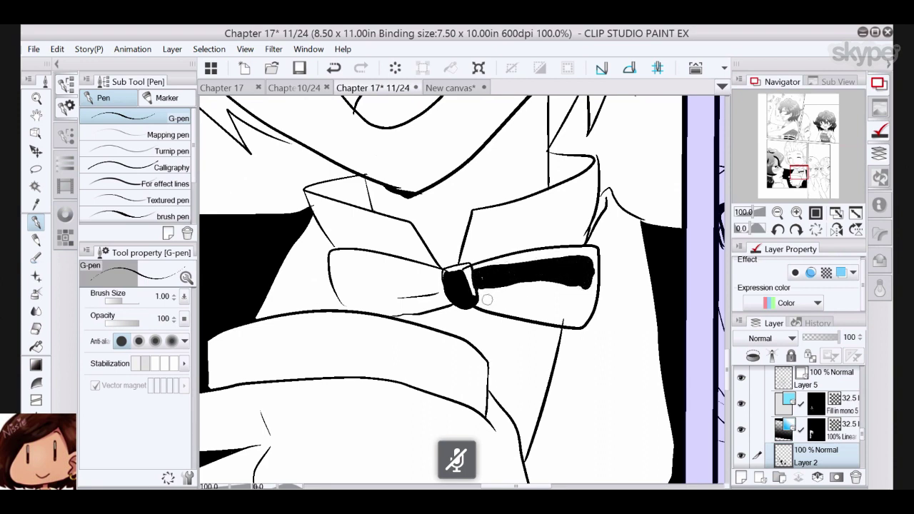
mouse_move(488, 300)
left_mouse_down()
mouse_move(554, 299)
mouse_move(586, 280)
mouse_move(578, 291)
left_mouse_up()
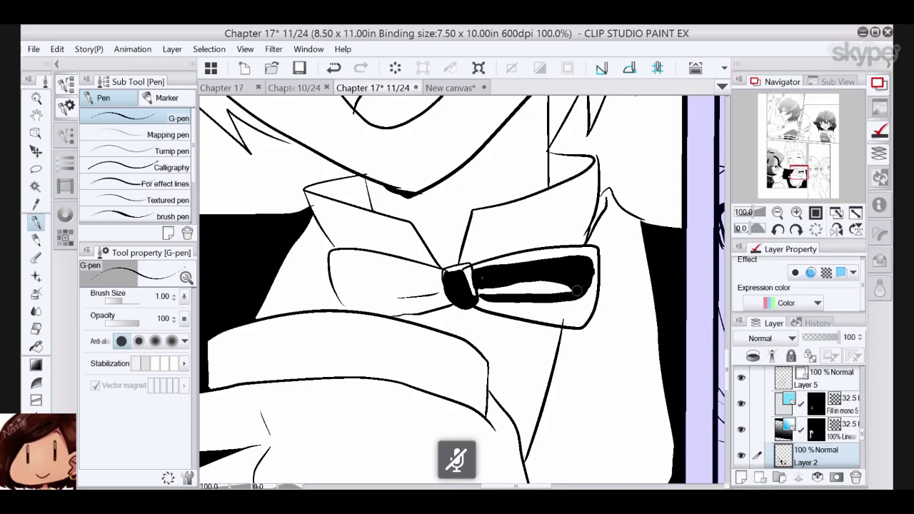
mouse_move(479, 273)
left_mouse_down()
mouse_move(577, 258)
mouse_move(589, 263)
mouse_move(591, 285)
mouse_move(574, 319)
mouse_move(484, 301)
mouse_move(566, 302)
mouse_move(580, 286)
mouse_move(573, 313)
left_mouse_up()
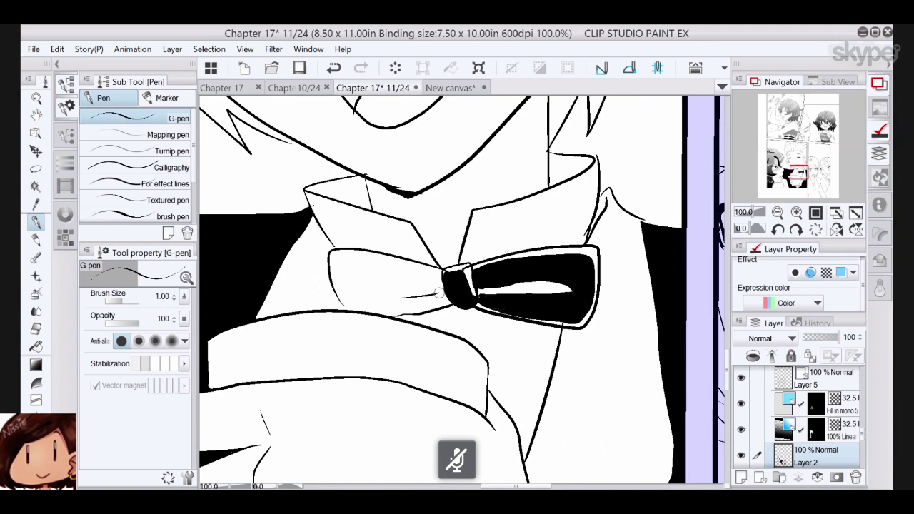
- Outline the bow tie's other wing inside its border and around a fold highlight, and fill the enclosed area black
mouse_move(438, 293)
left_mouse_down()
mouse_move(403, 297)
mouse_move(391, 291)
mouse_move(439, 283)
mouse_move(350, 262)
mouse_move(363, 310)
left_mouse_up()
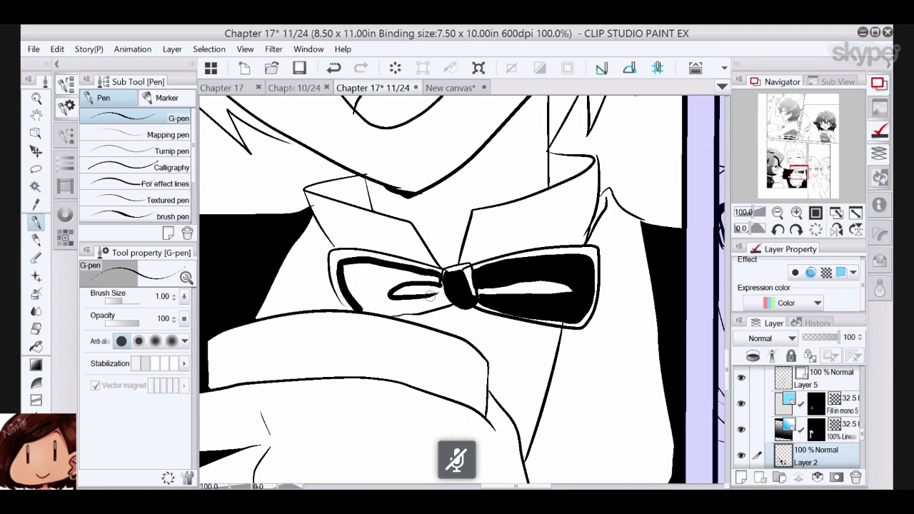
mouse_move(430, 295)
left_mouse_down()
mouse_move(449, 293)
mouse_move(410, 311)
mouse_move(362, 306)
left_mouse_up()
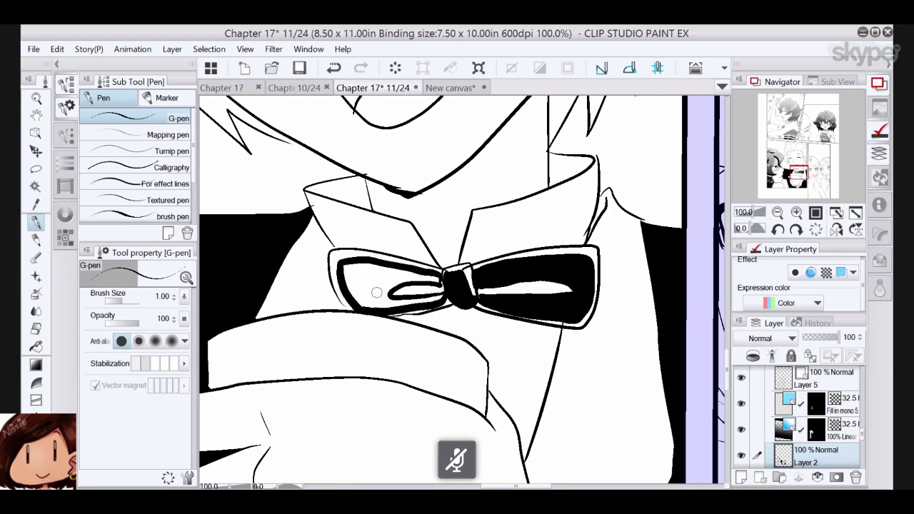
left_click(36, 347)
left_click(389, 273)
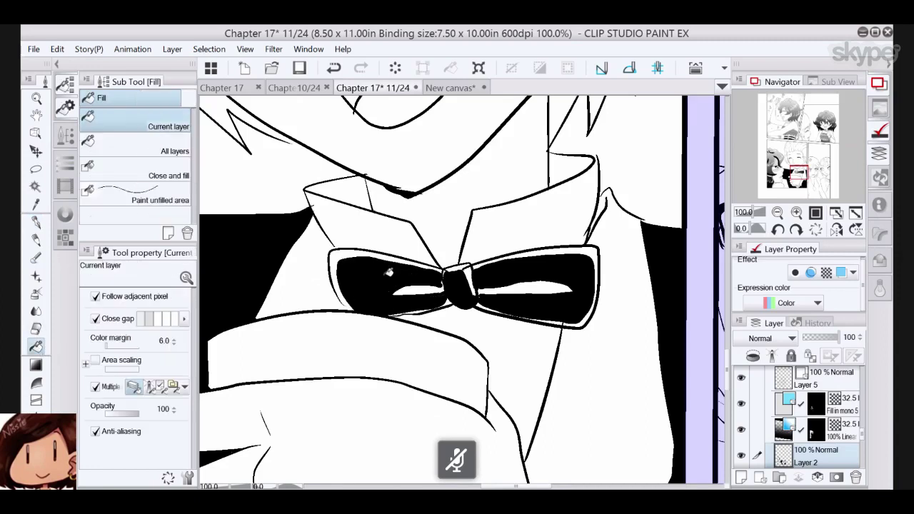
- Add small white highlight strokes and dots near the outer ends of both bow tie wings with the G-pen
left_click(35, 222)
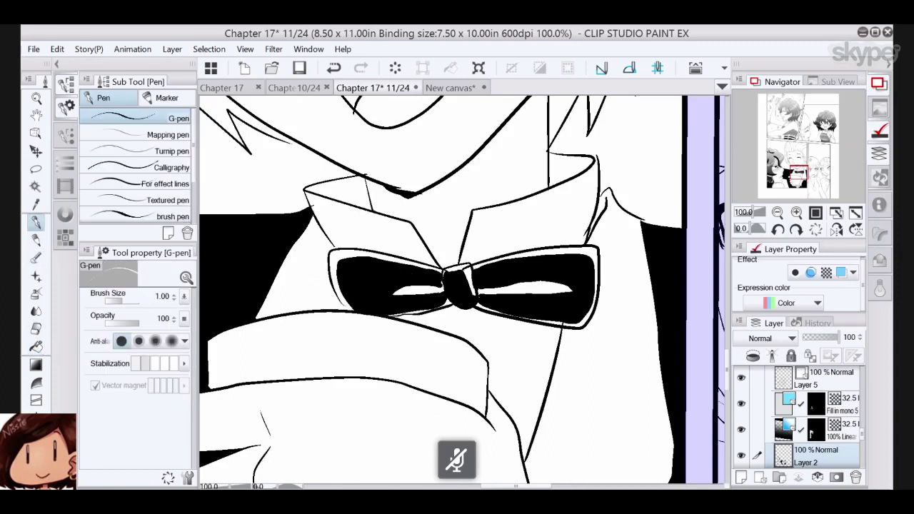
left_click_drag(354, 260, 353, 285)
left_click(356, 290)
mouse_move(580, 261)
left_mouse_down()
mouse_move(572, 259)
mouse_move(578, 288)
left_mouse_up()
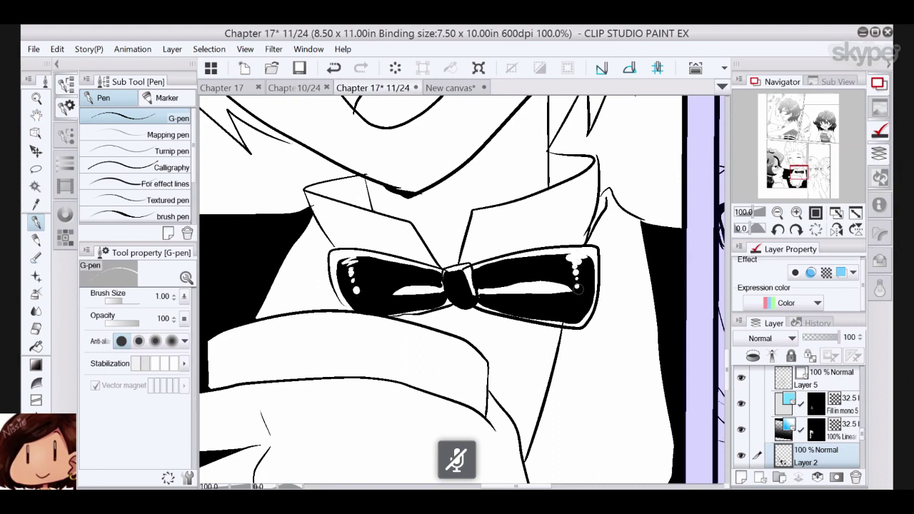
- Draw dot-tone shadows on the smiling man's ears, nose and neck on the Fill in mono tone layer with the G-pen
left_click(777, 213)
left_click(777, 213)
left_click(778, 214)
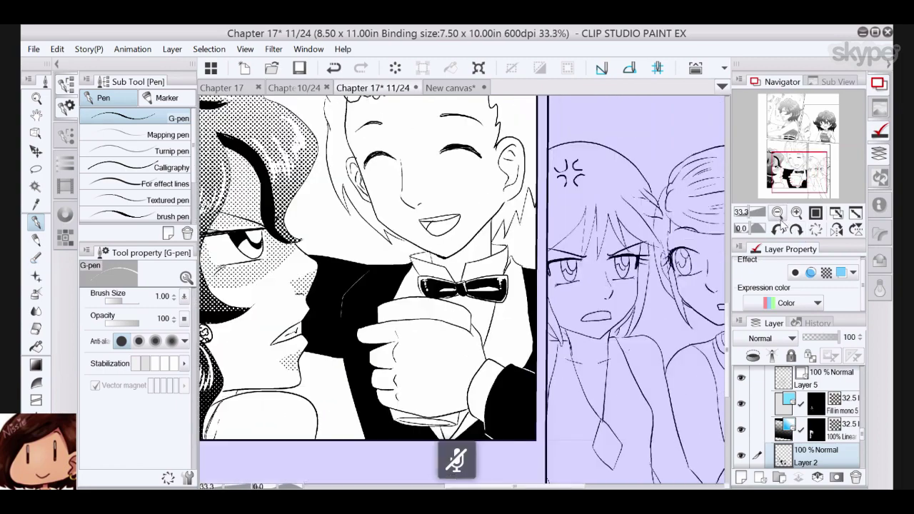
left_click_drag(802, 174, 797, 175)
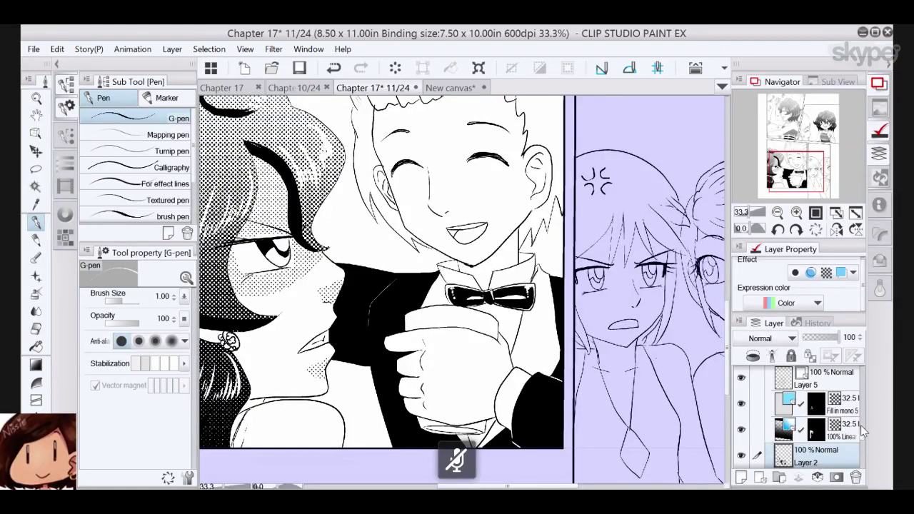
scroll(861, 425, "up", 2)
left_click(788, 423)
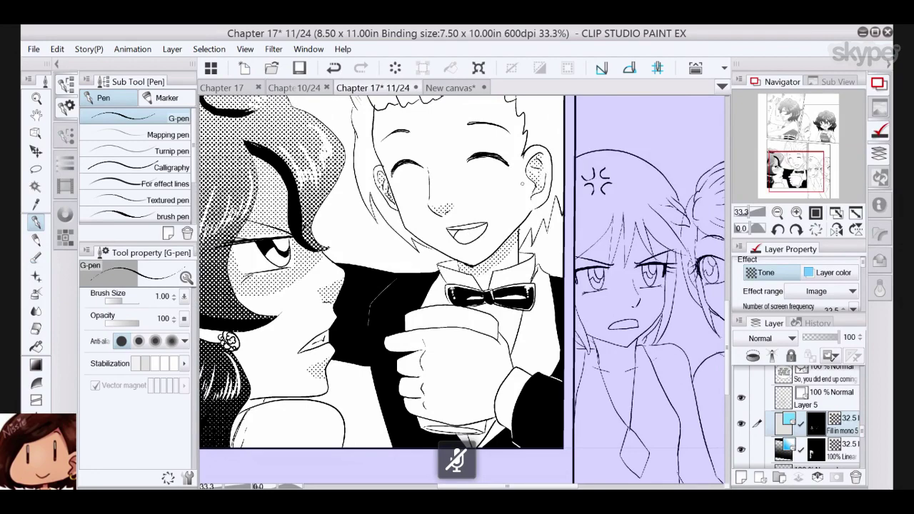
- Spray a dot-tone shadow on the back of the smiling man's raised hand with the Soft airbrush at size 5.00
left_click_drag(804, 169, 804, 160)
scroll(463, 293, "down", 3)
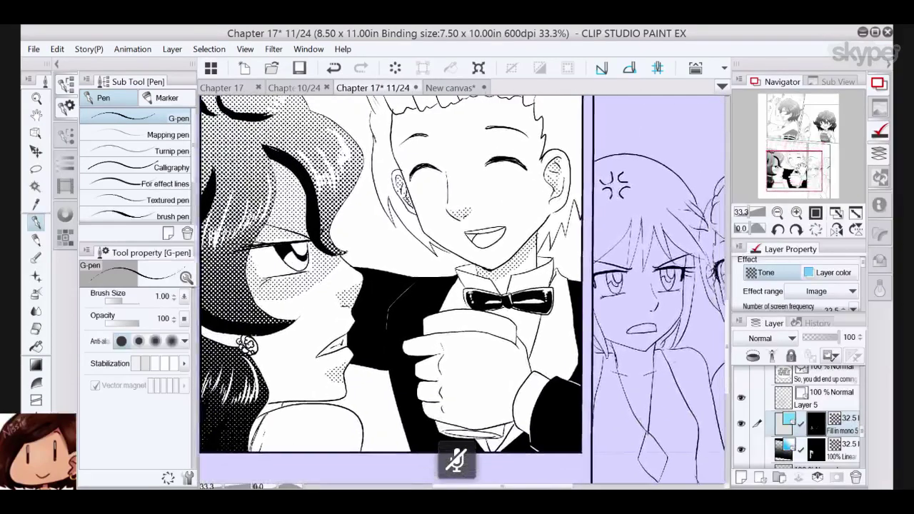
left_click(36, 293)
mouse_move(474, 385)
left_mouse_down()
mouse_move(467, 379)
mouse_move(485, 375)
mouse_move(491, 395)
left_mouse_up()
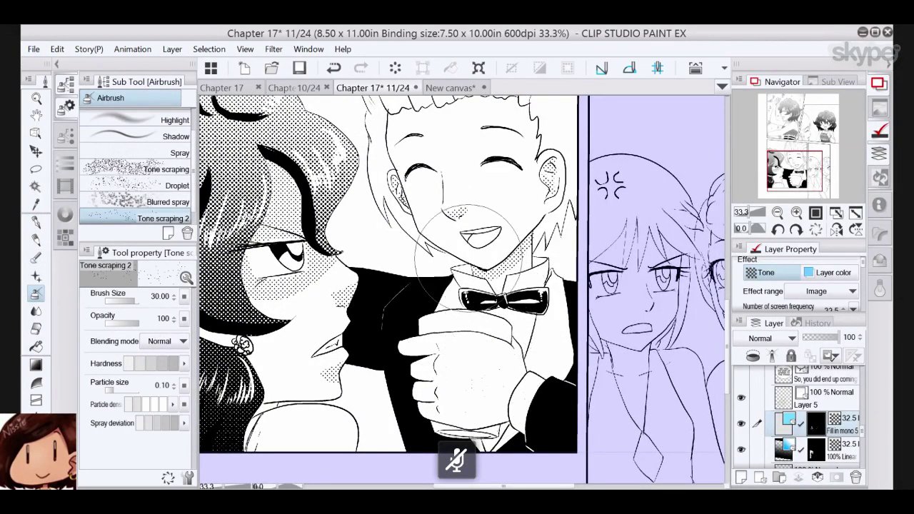
left_click(65, 134)
left_click(67, 106)
left_click_drag(193, 147, 194, 118)
left_click(169, 134)
mouse_move(465, 386)
left_mouse_down()
mouse_move(493, 386)
mouse_move(470, 357)
mouse_move(503, 400)
mouse_move(503, 388)
mouse_move(463, 390)
left_mouse_up()
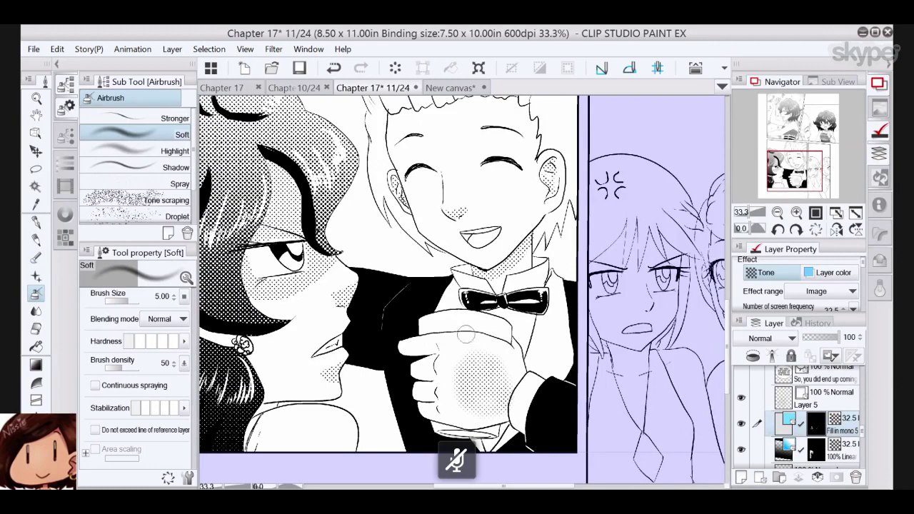
- Refine the tone shadow on the raised hand with the G-pen at size 1.00 and make Layer 5 the active layer
left_click(36, 222)
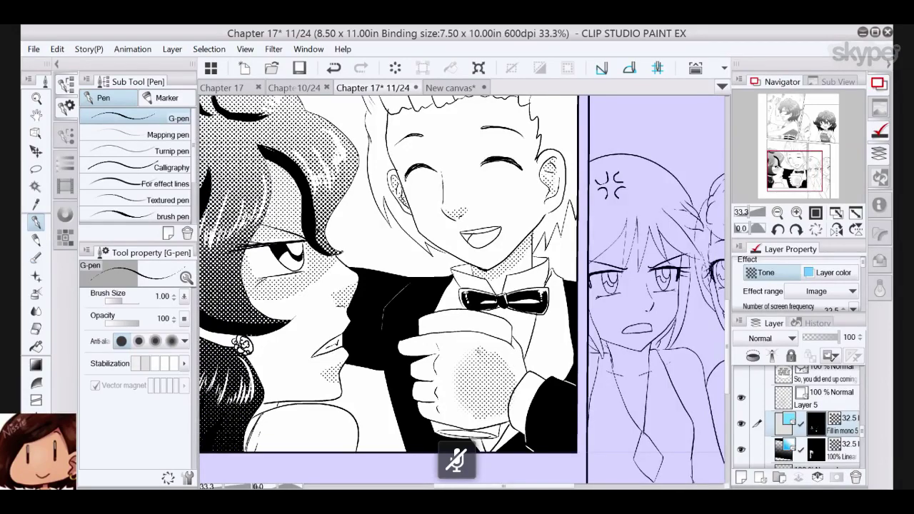
mouse_move(802, 174)
left_mouse_down()
mouse_move(819, 180)
mouse_move(787, 162)
mouse_move(771, 175)
mouse_move(798, 176)
left_mouse_up()
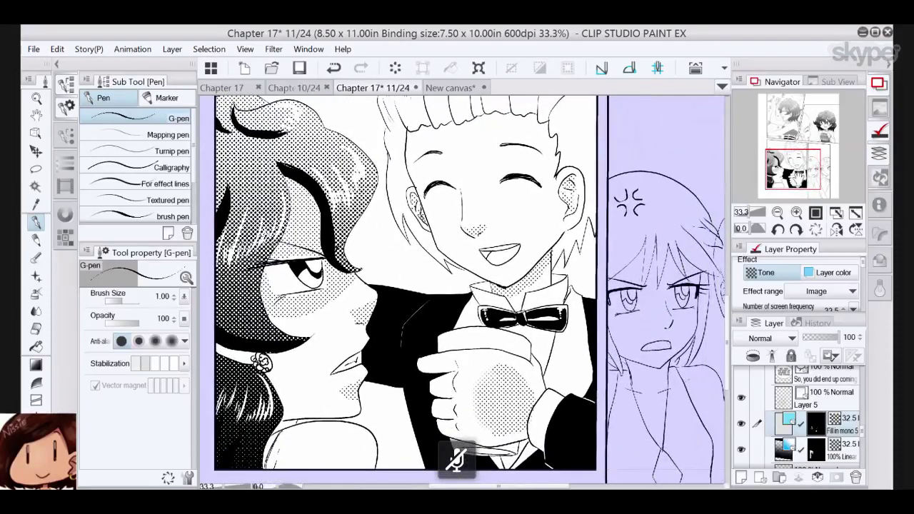
left_click(778, 213)
left_click(797, 213)
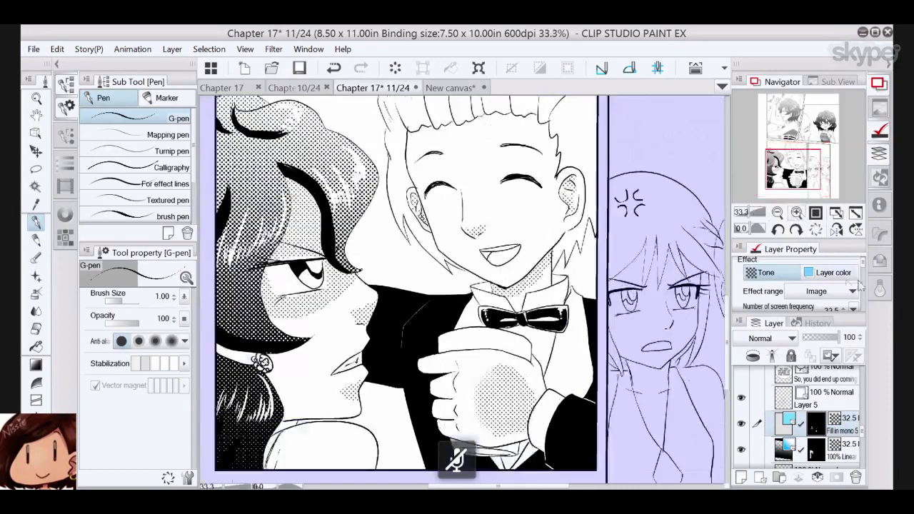
left_click(846, 400)
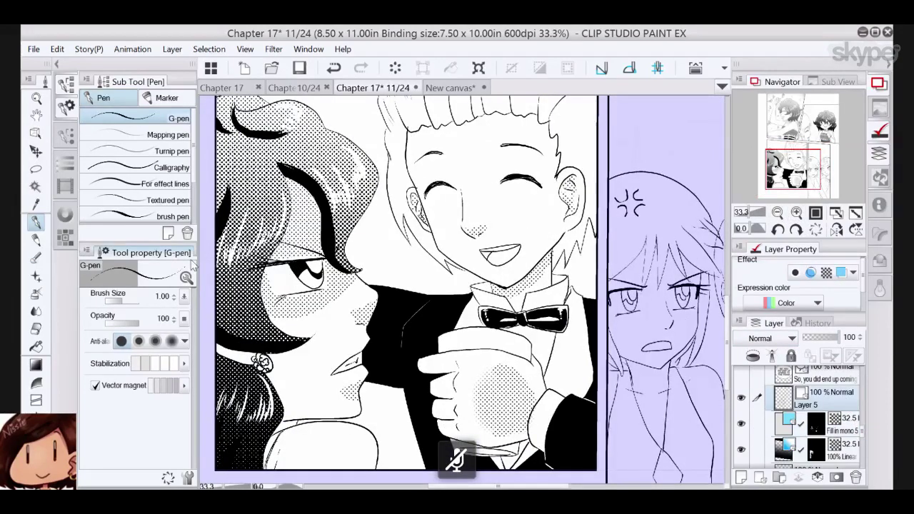
- Draw fine fold lines on the smiling man's shirt on Layer 5 with the maru pen at size 0.40
scroll(187, 211, "down", 3)
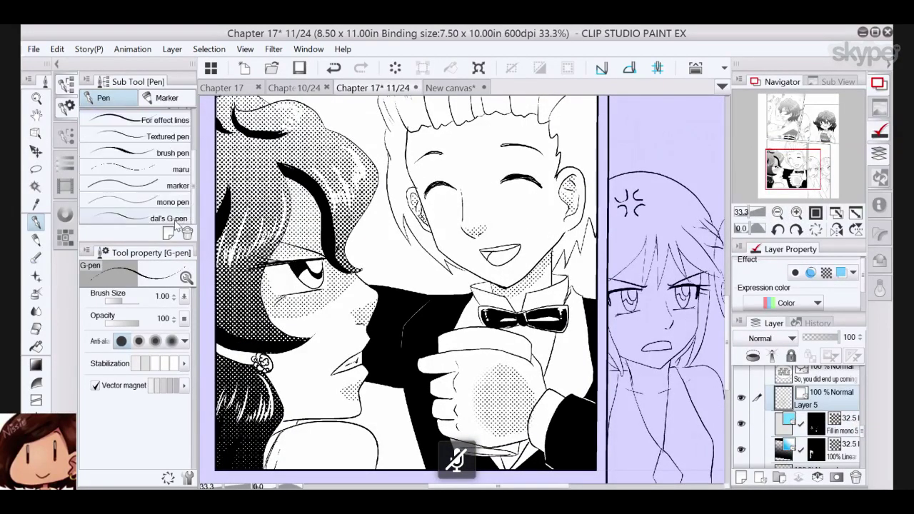
left_click(183, 170)
mouse_move(557, 334)
left_mouse_down()
mouse_move(547, 382)
mouse_move(559, 353)
left_mouse_up()
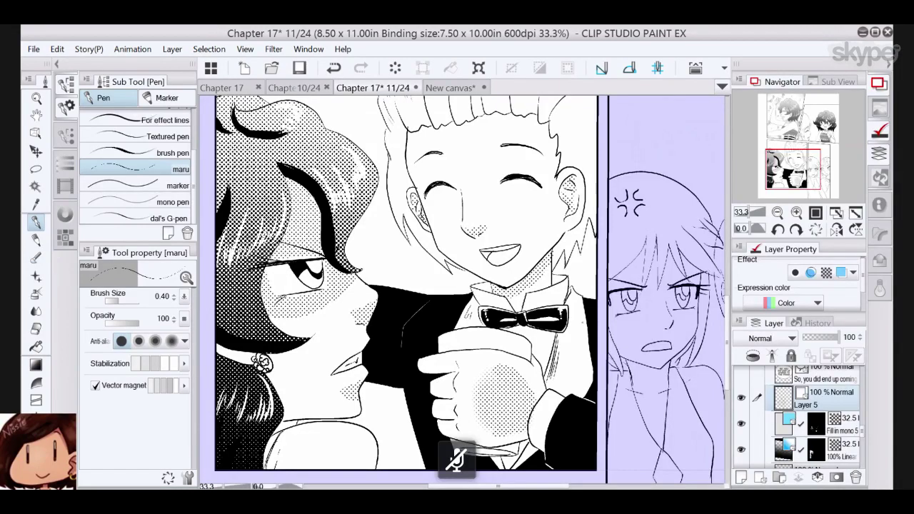
- Select the pupils of both women in the fourth panel with From all layers and fill them solid black on Layer 2
left_click(779, 215)
mouse_move(793, 167)
left_mouse_down()
mouse_move(789, 123)
mouse_move(806, 169)
left_mouse_up()
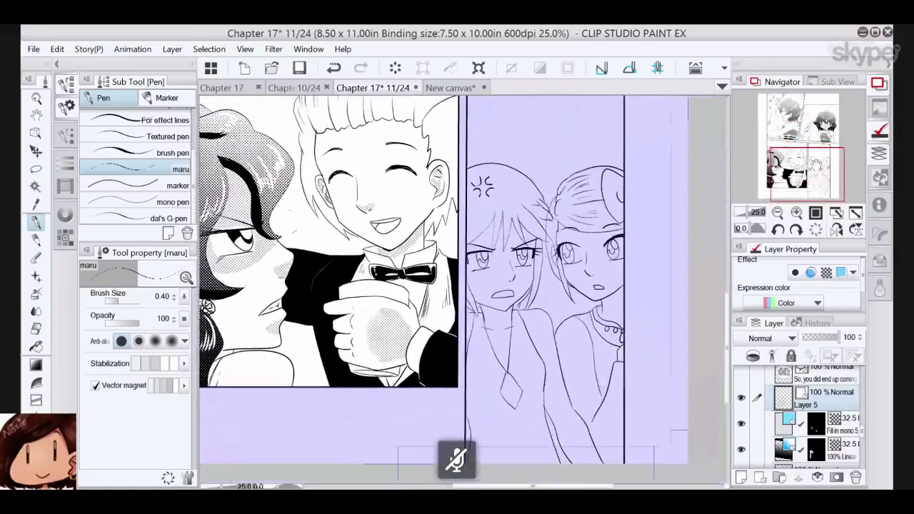
scroll(854, 443, "down", 5)
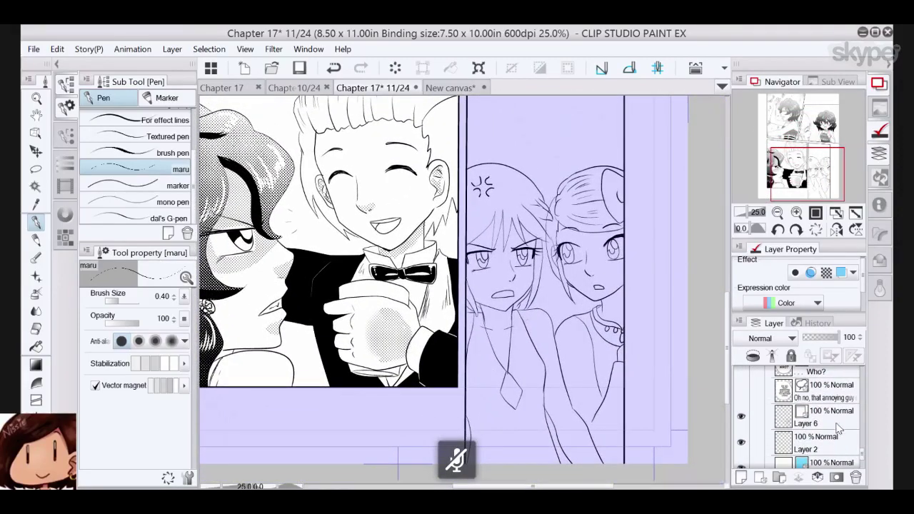
left_click(839, 425)
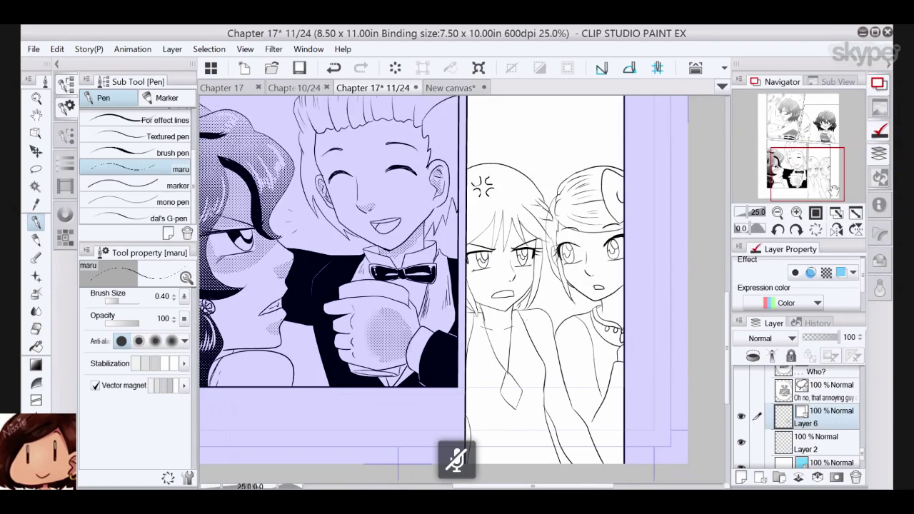
left_click_drag(814, 174, 814, 170)
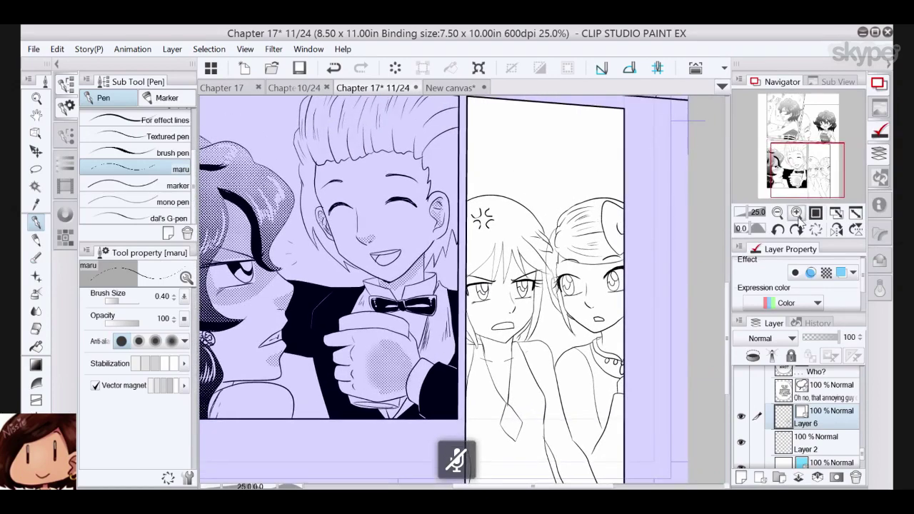
left_click(797, 213)
left_click(818, 439)
left_click(36, 187)
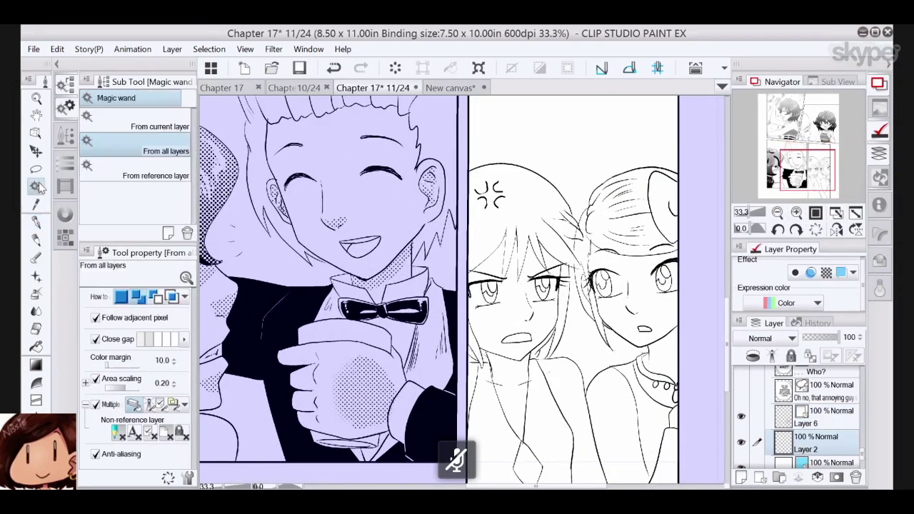
left_click(487, 290)
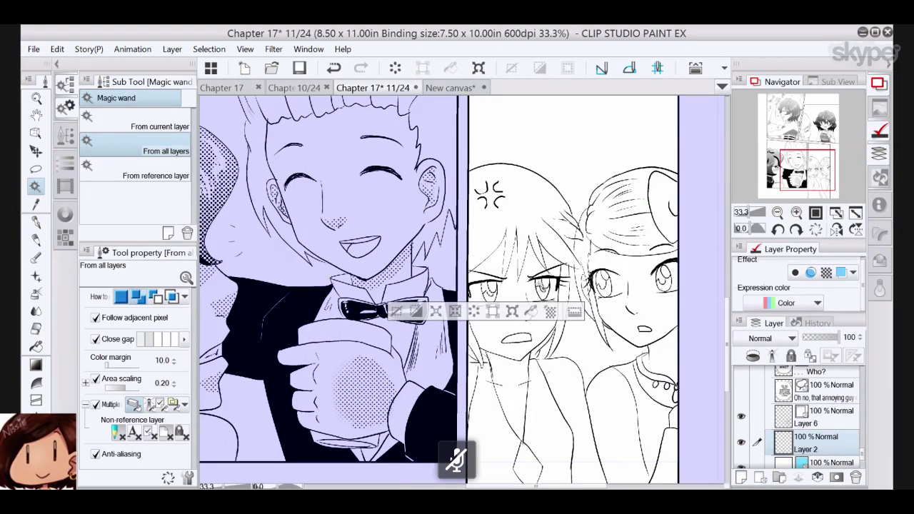
left_click(546, 284)
left_click(603, 283)
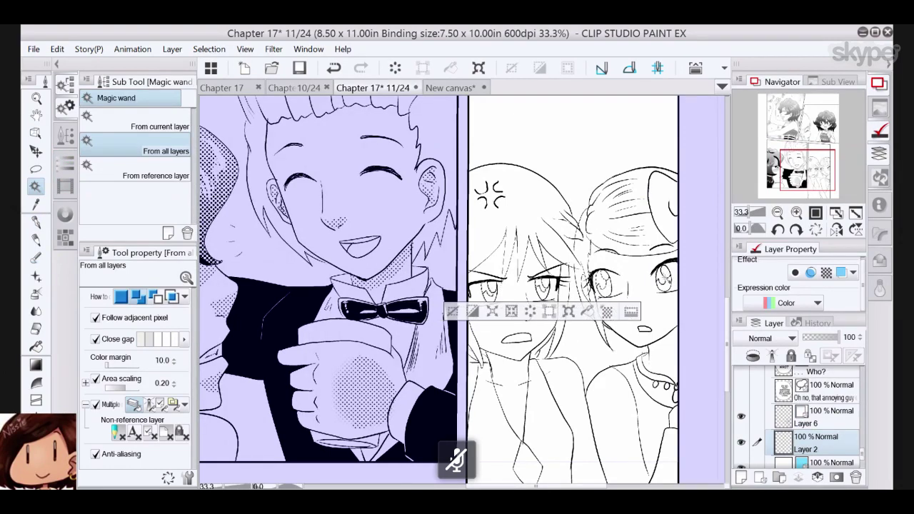
left_click(668, 277)
left_click(618, 312)
left_click(483, 312)
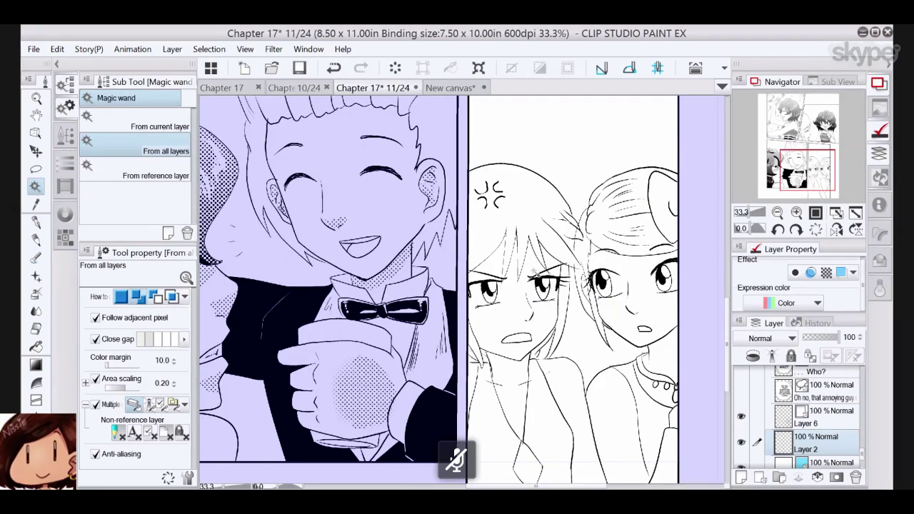
- Draw fine strand strokes across the scowling woman's crown, bangs and side locks on Layer 6 with the maru pen at size 0.40
left_click(36, 223)
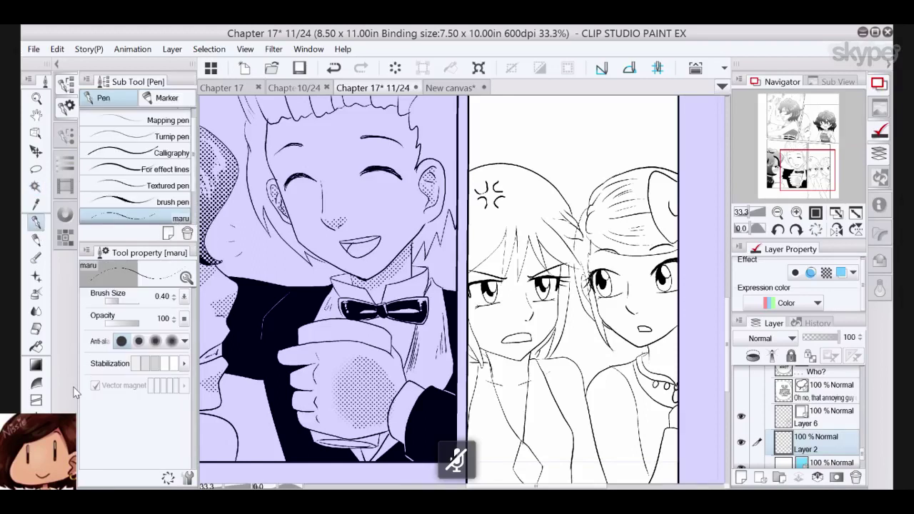
left_click(826, 419)
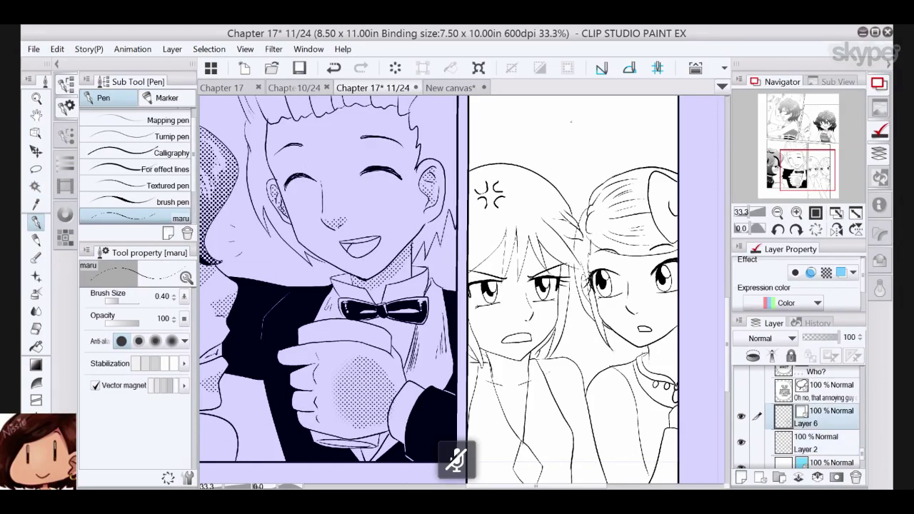
left_click(36, 329)
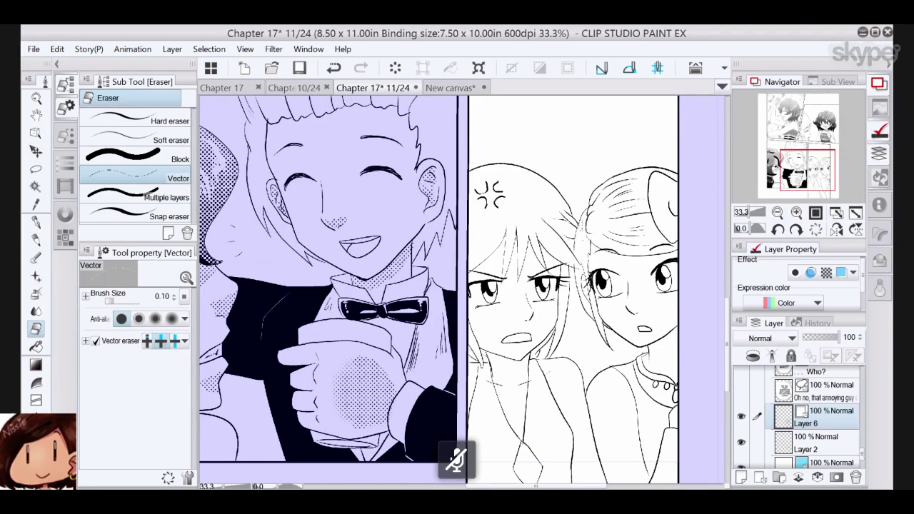
left_click(798, 214)
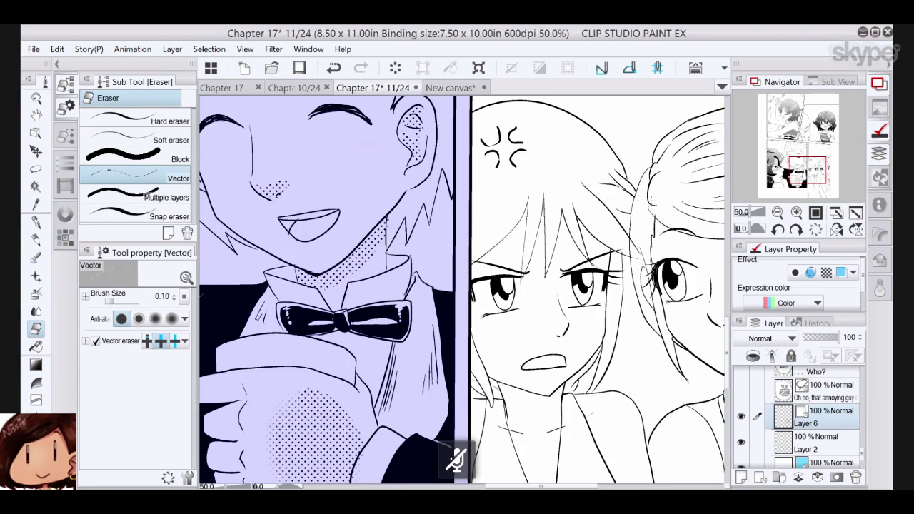
left_click(37, 224)
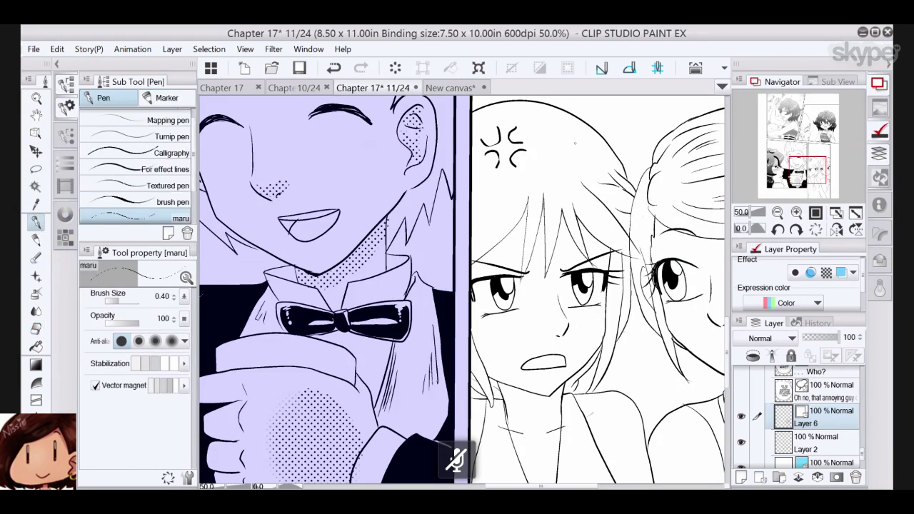
left_click_drag(563, 121, 587, 147)
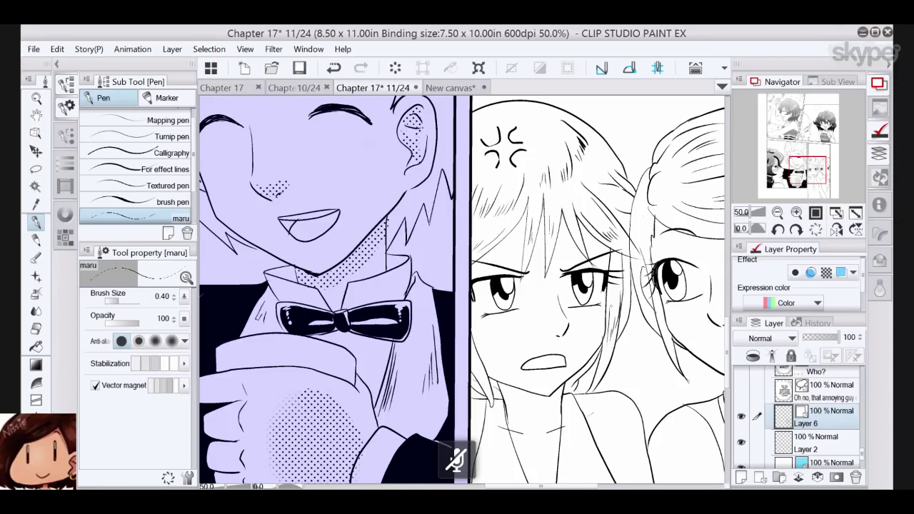
left_click_drag(808, 169, 814, 177)
left_click(36, 329)
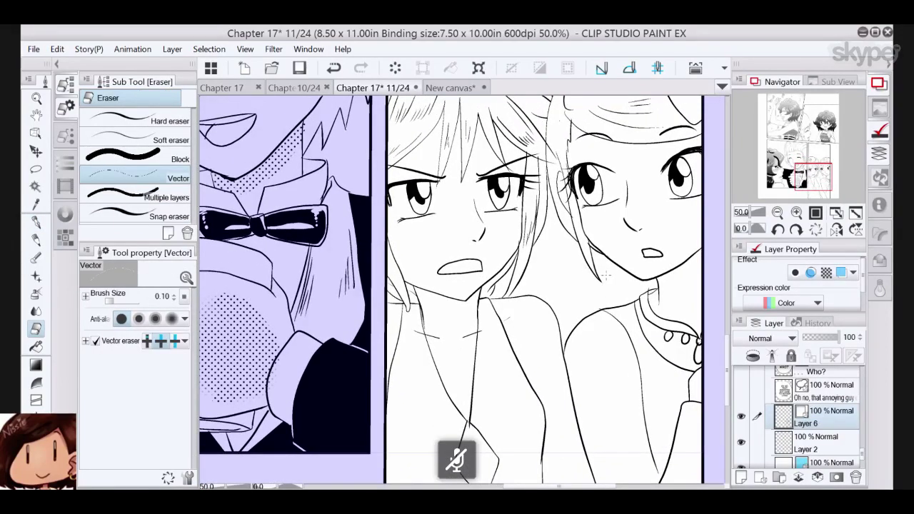
left_click(38, 225)
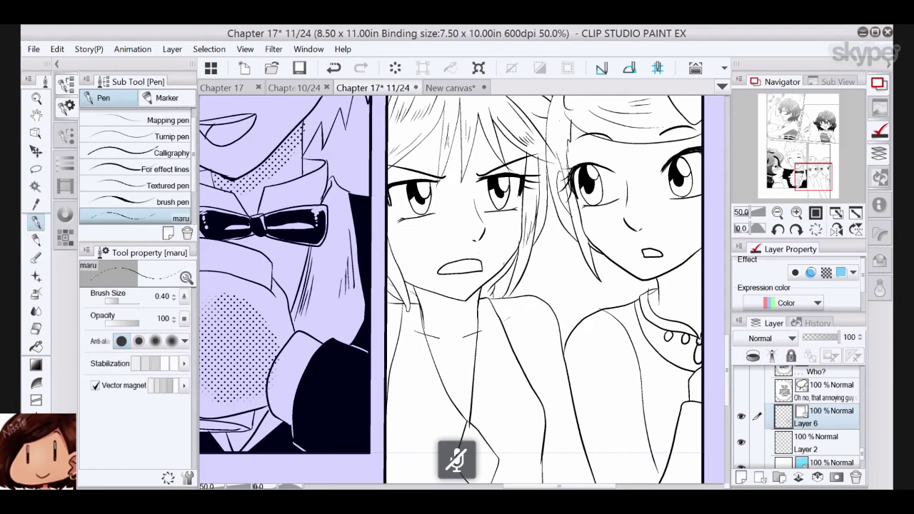
scroll(457, 289, "up", 5)
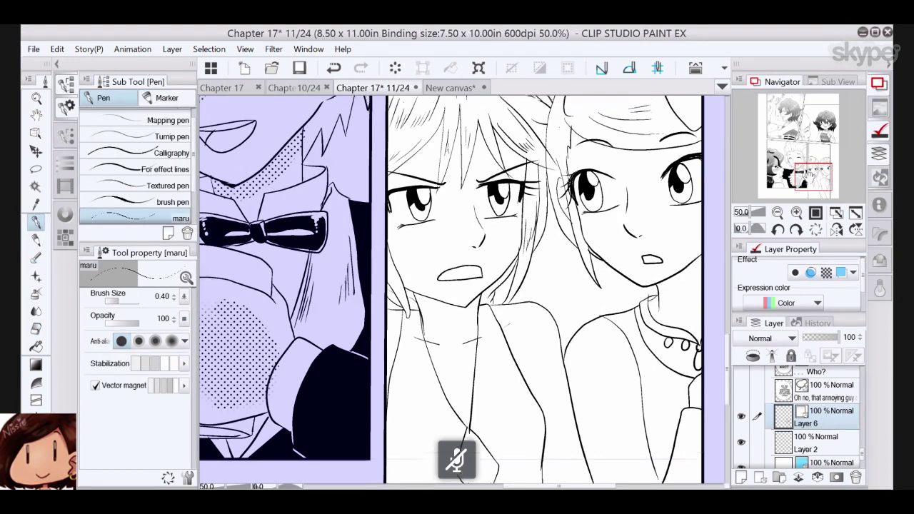
- Thin the heavy strokes on the scowling woman's crown using Correct line width with Thin width 0.05 and brush size 0.50
left_click_drag(810, 169, 810, 168)
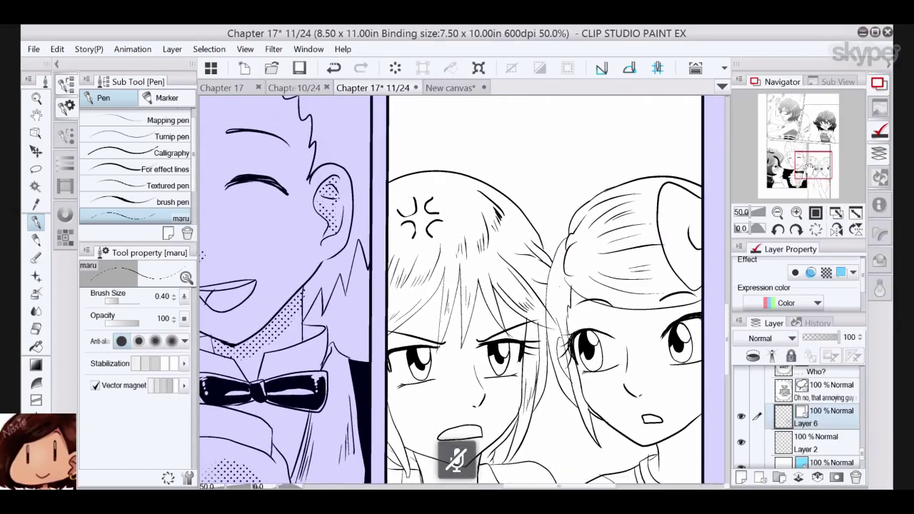
left_click(35, 471)
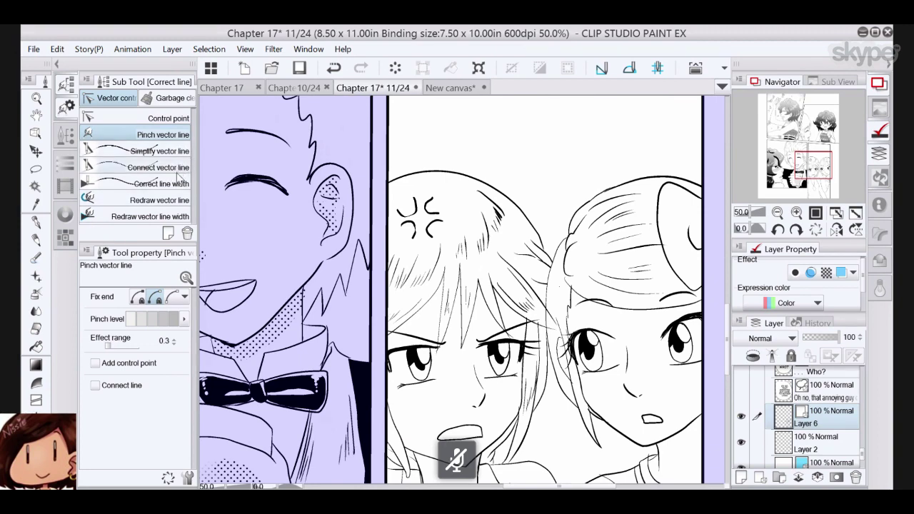
left_click(175, 182)
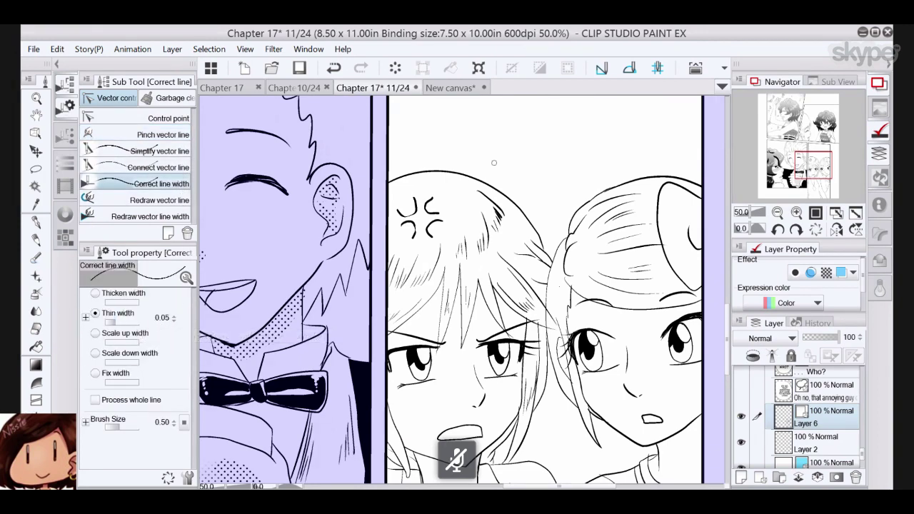
mouse_move(472, 188)
left_mouse_down()
mouse_move(498, 207)
mouse_move(512, 235)
left_mouse_up()
left_click_drag(491, 201, 506, 231)
left_click_drag(531, 169, 505, 232)
- Select the scowling woman's dress and apply the 25.0 line 50% Linear M dot gradient tone to it
left_click_drag(816, 162, 819, 172)
left_click(779, 214)
scroll(472, 250, "down", 3)
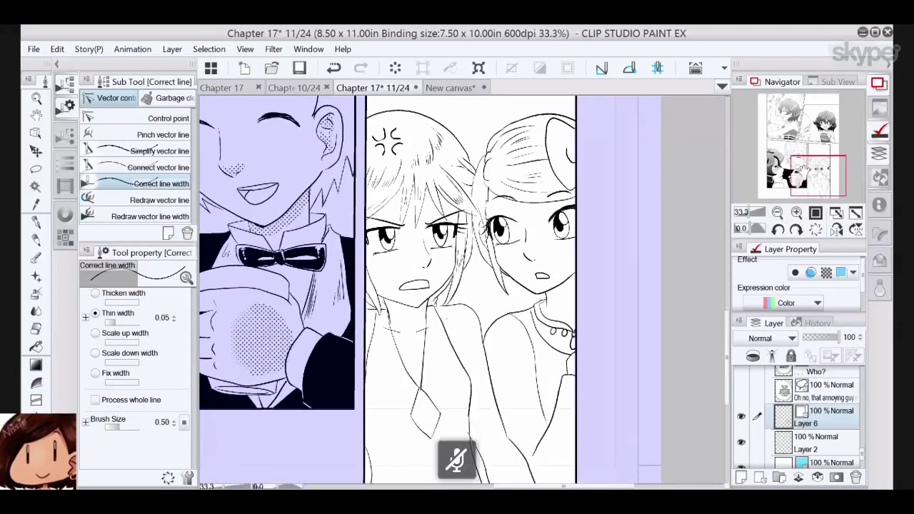
left_click(35, 188)
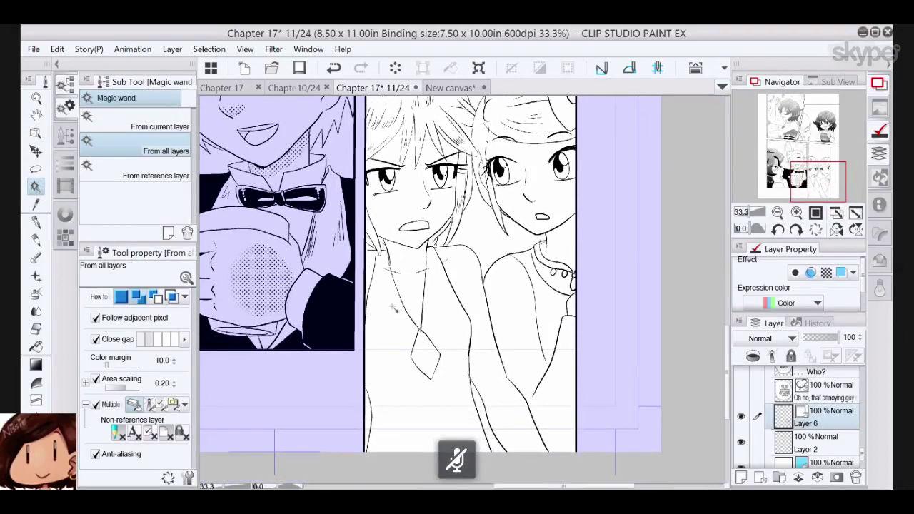
left_click(413, 299)
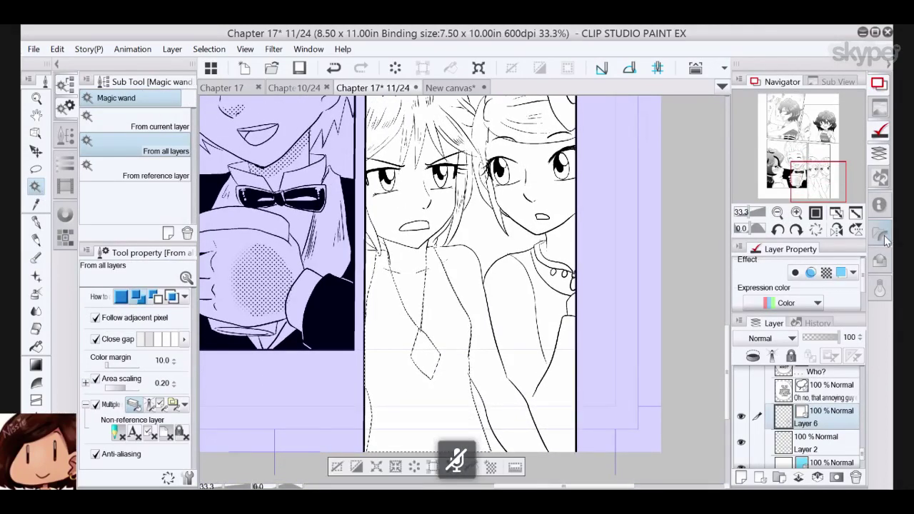
left_click(882, 237)
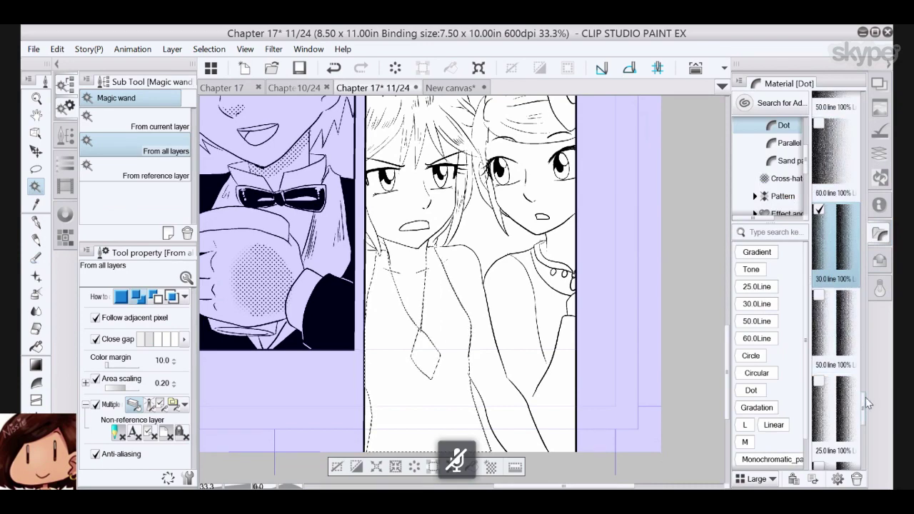
left_click_drag(864, 399, 862, 232)
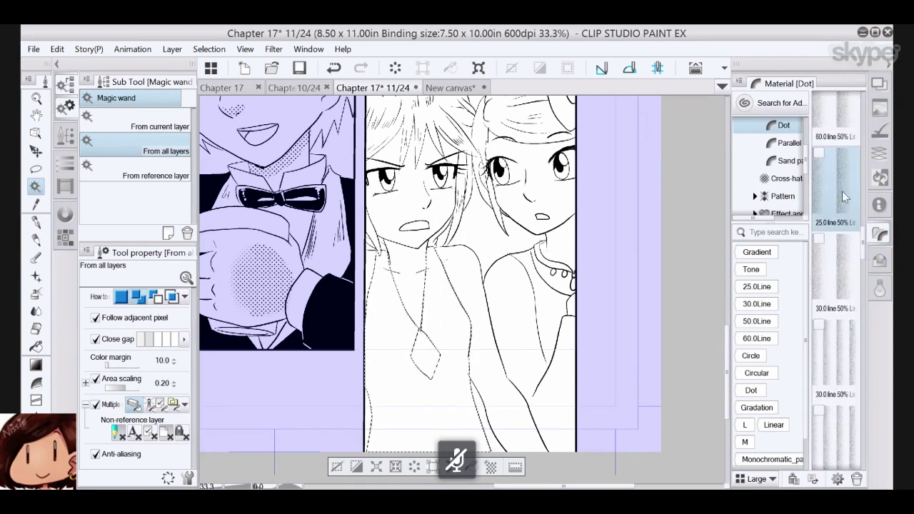
left_click(838, 192)
double_click(860, 166)
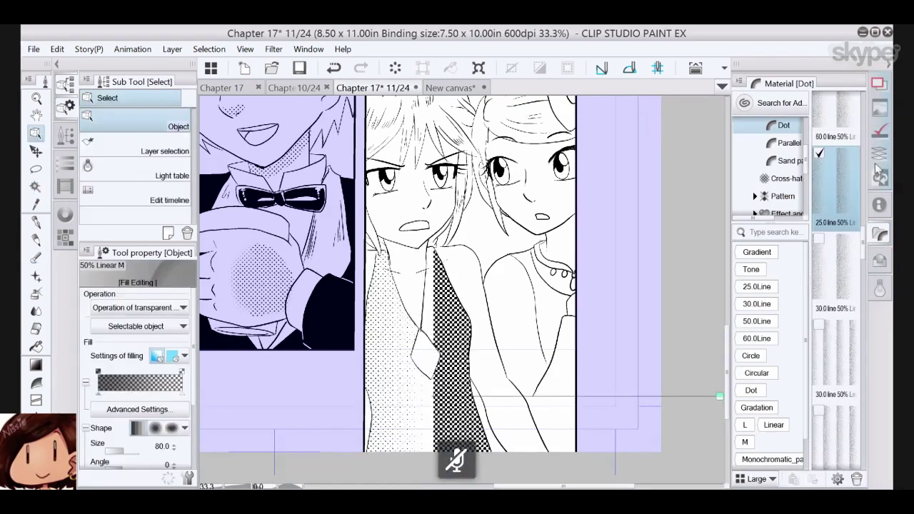
- Adjust the dress gradient to size 66.8 and angle -85 so the tone runs densest at the hem end
left_click(878, 153)
left_click_drag(441, 405, 406, 461)
left_click_drag(685, 467, 421, 228)
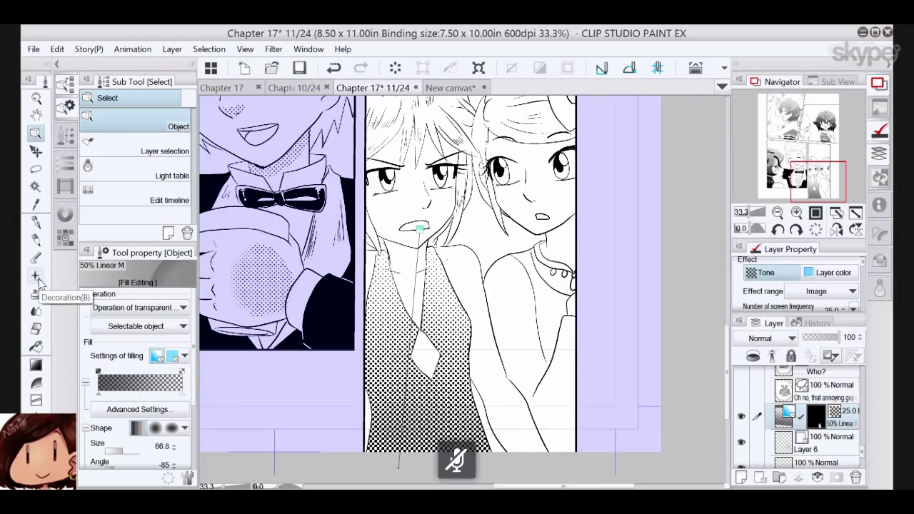
- Scrape speckled highlights out of the dress tone with the Tone scraping airbrush at size 12.00 and particle size 0.30
left_click(35, 275)
left_click(41, 309)
left_click(37, 293)
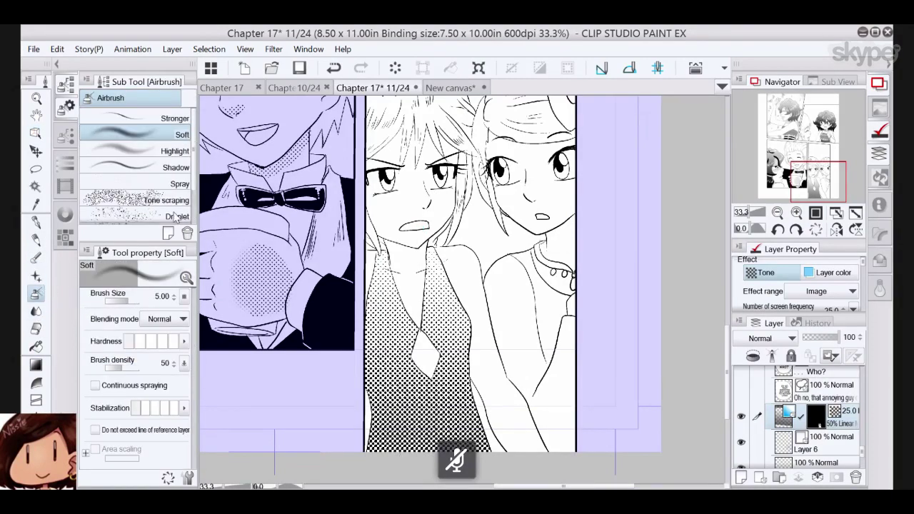
left_click(143, 200)
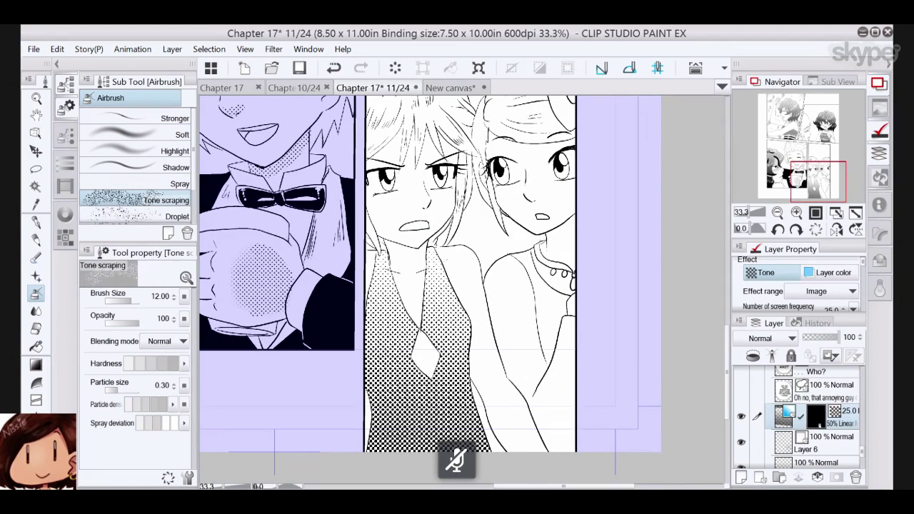
mouse_move(401, 254)
left_mouse_down()
mouse_move(399, 304)
mouse_move(370, 284)
mouse_move(407, 308)
mouse_move(450, 314)
mouse_move(426, 257)
mouse_move(458, 336)
mouse_move(446, 307)
mouse_move(489, 369)
mouse_move(450, 396)
mouse_move(475, 415)
mouse_move(429, 378)
mouse_move(428, 418)
mouse_move(410, 411)
mouse_move(421, 385)
mouse_move(501, 451)
mouse_move(456, 390)
mouse_move(448, 395)
mouse_move(490, 429)
mouse_move(423, 438)
mouse_move(439, 449)
left_mouse_up()
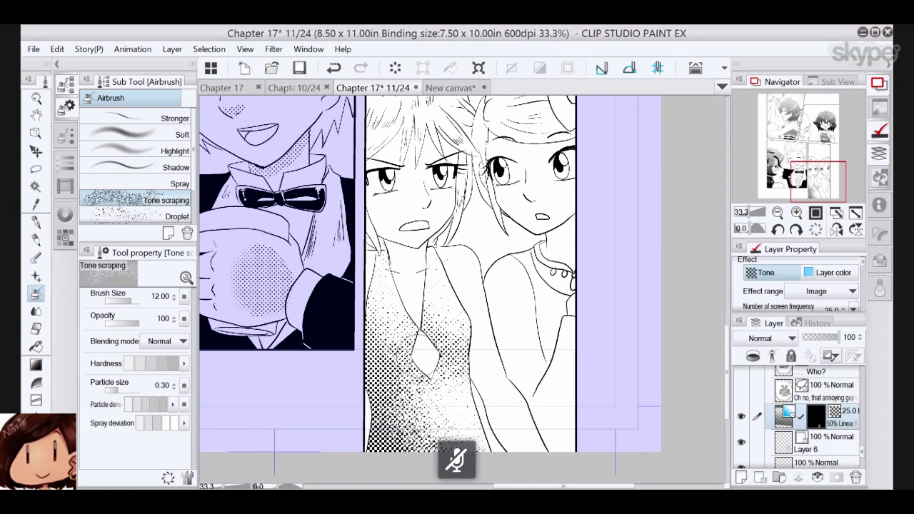
- Select the diamond pendant on the scowling woman's chest and shade it on Layer 2 with the Gauze cloud hatching brush at size 12.00
left_click(37, 189)
left_click(433, 354)
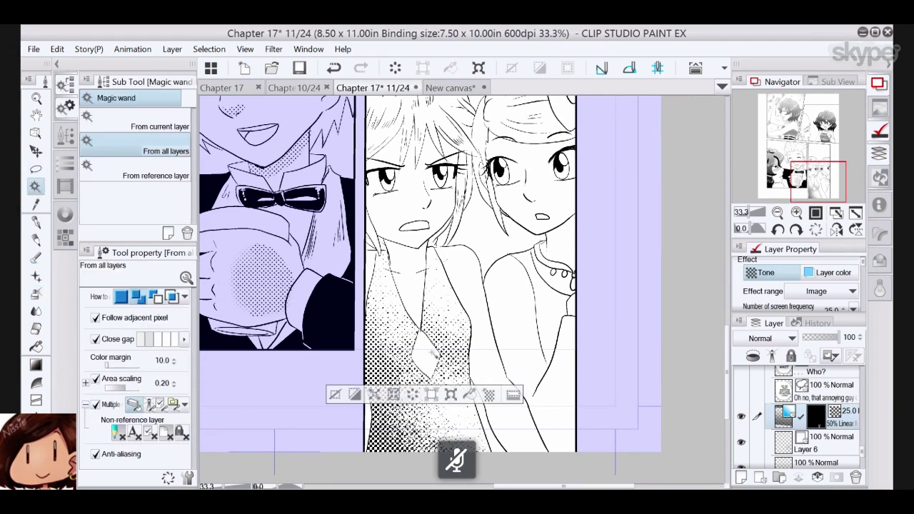
left_click(842, 461)
scroll(852, 463, "down", 1)
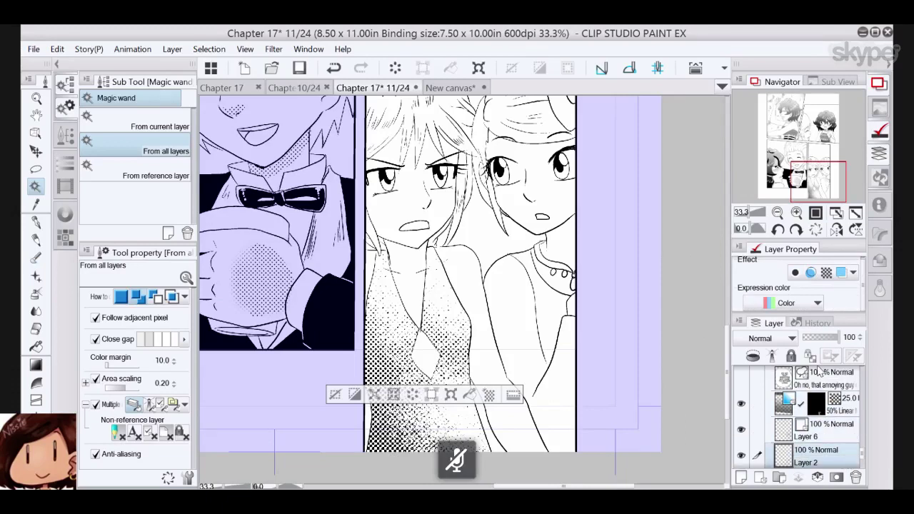
left_click(36, 276)
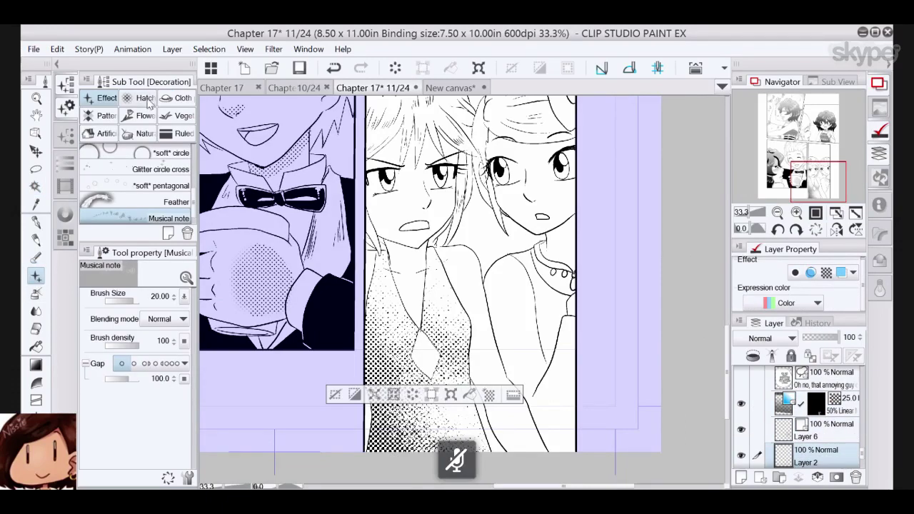
left_click(146, 99)
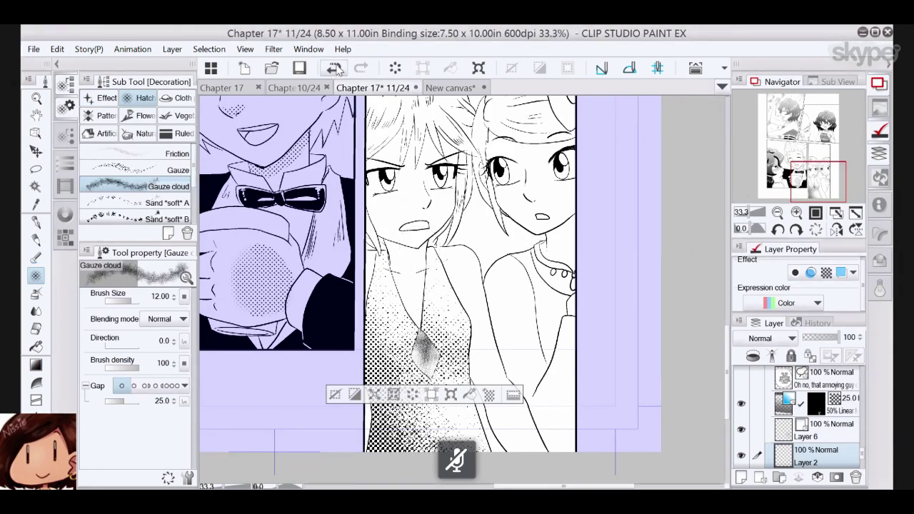
mouse_move(423, 345)
left_mouse_down()
mouse_move(426, 370)
mouse_move(437, 367)
mouse_move(424, 341)
mouse_move(430, 333)
left_mouse_up()
left_click(336, 394)
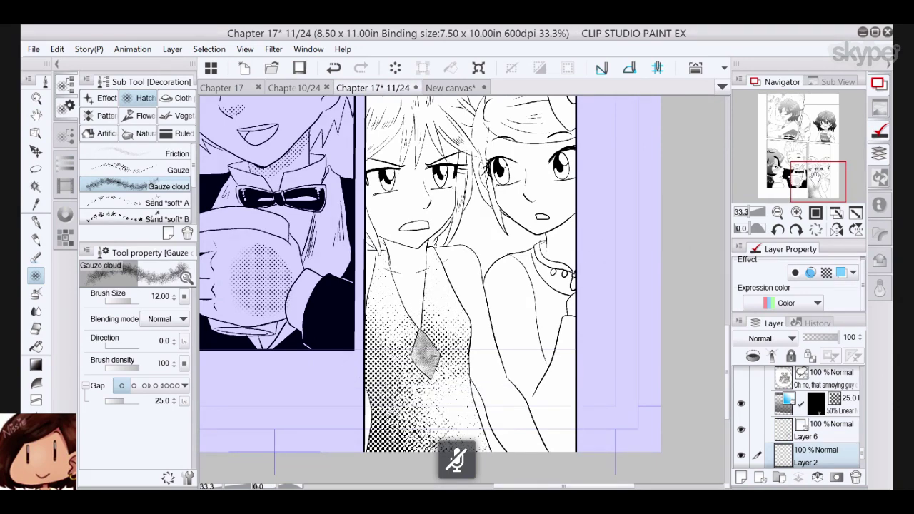
mouse_move(366, 360)
left_mouse_down()
mouse_move(311, 449)
mouse_move(321, 448)
left_mouse_up()
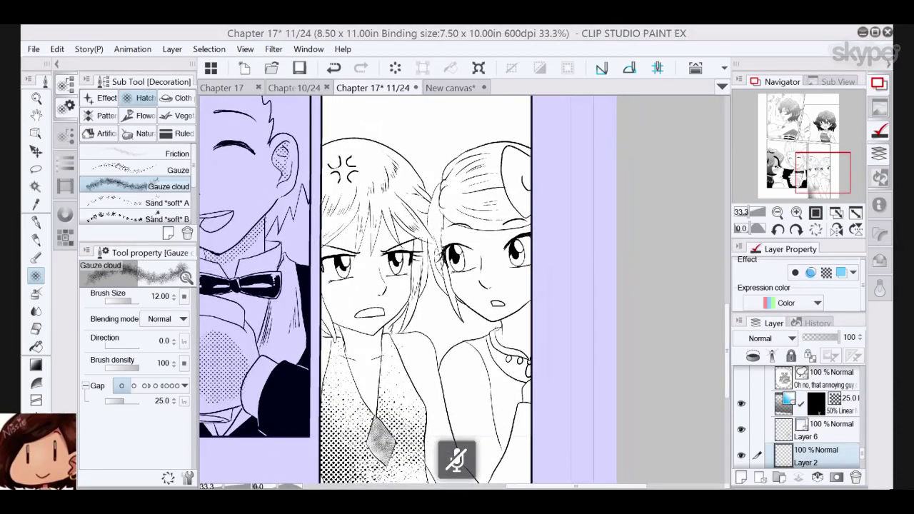
left_click(36, 188)
left_click(518, 419)
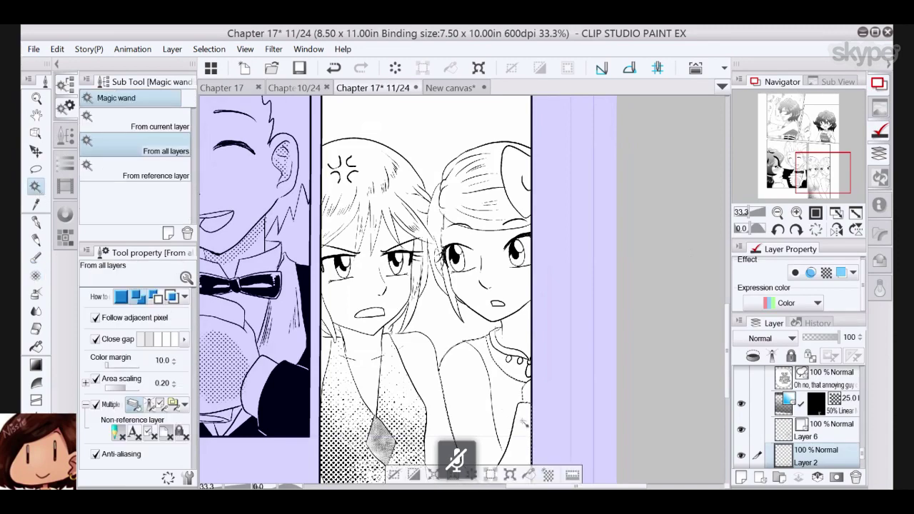
left_click(394, 475)
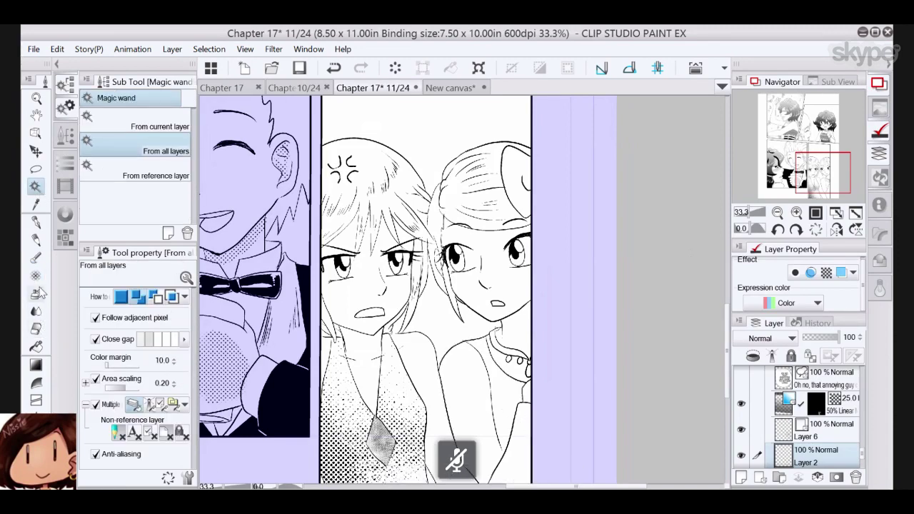
- Select the second woman's dress and hair ornament with Layer 6 active and fill them with a 30.0 line mono dot tone
left_click(35, 456)
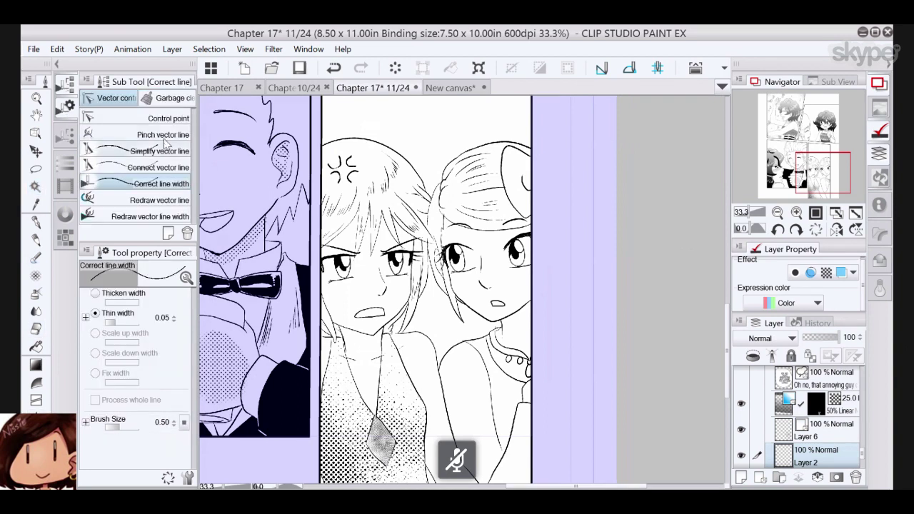
left_click(183, 135)
left_click(844, 433)
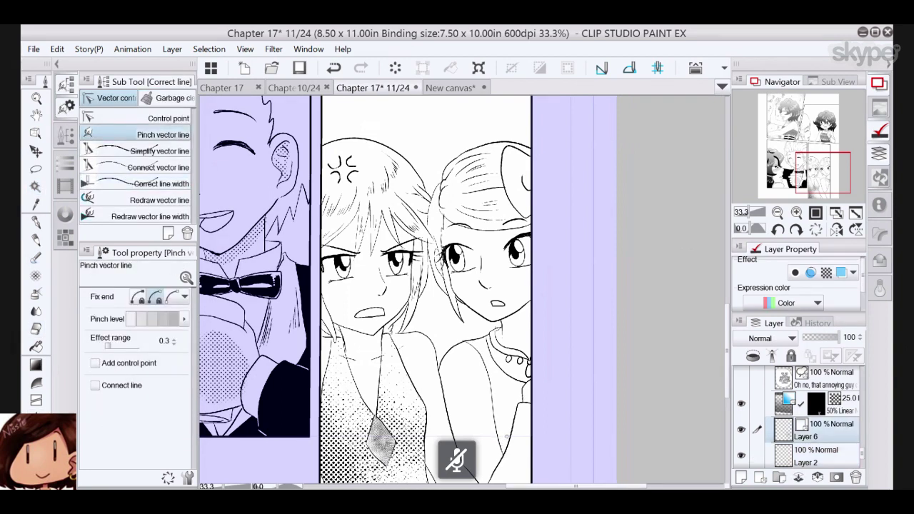
left_click(36, 187)
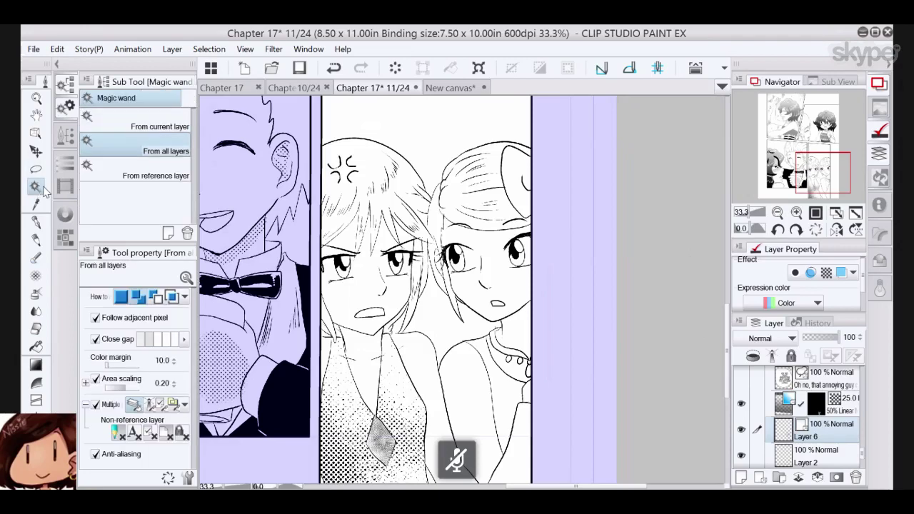
left_click(483, 395)
left_click_drag(817, 169, 817, 173)
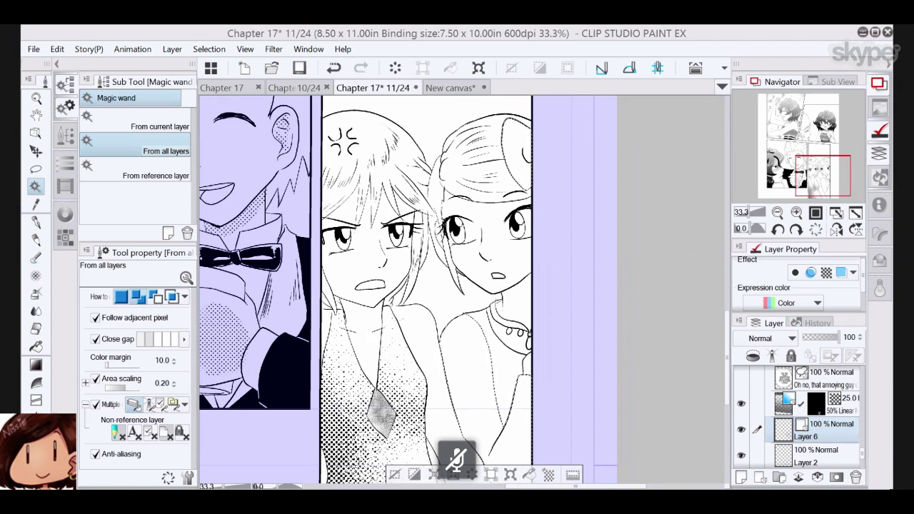
left_click(796, 230)
left_click_drag(816, 179, 816, 183)
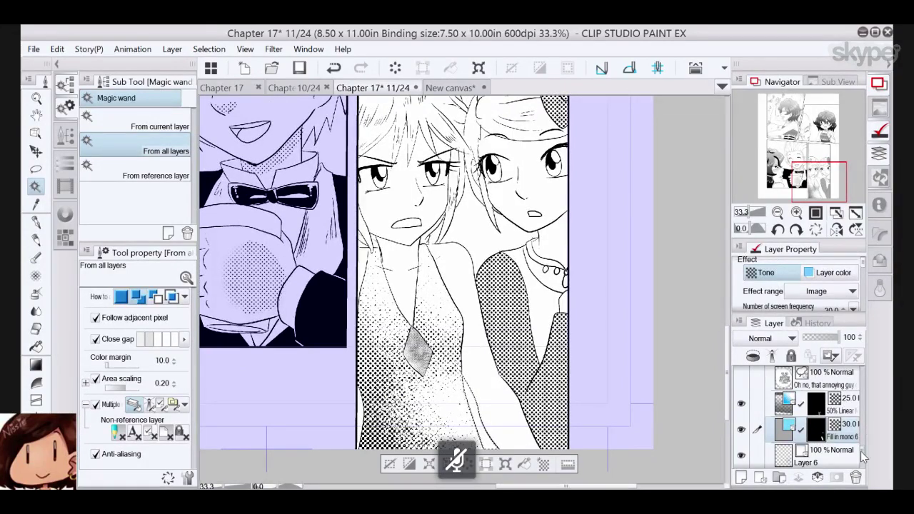
- Ink the small wedge beside the scowling woman's arm at the panel's lower edge solid black on Layer 2 with the size 2.00 brush pen
scroll(865, 457, "down", 2)
left_click(821, 443)
left_click(36, 222)
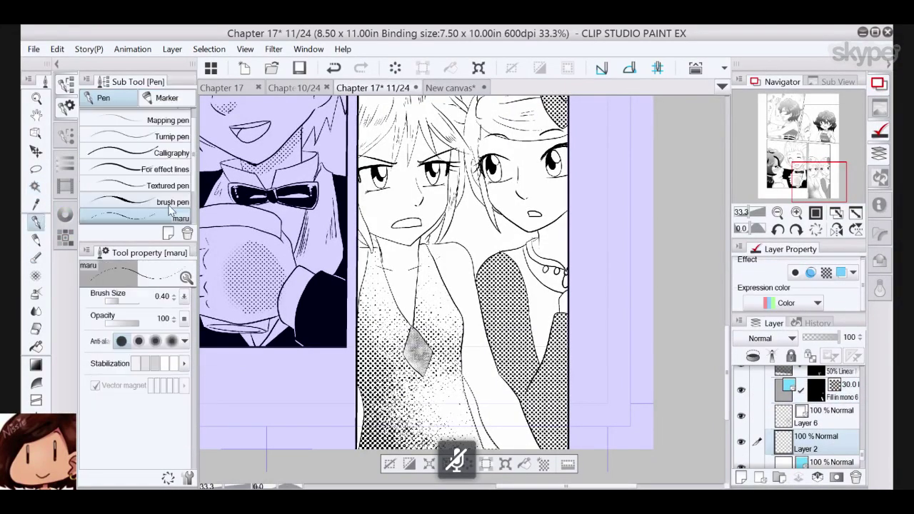
left_click(170, 205)
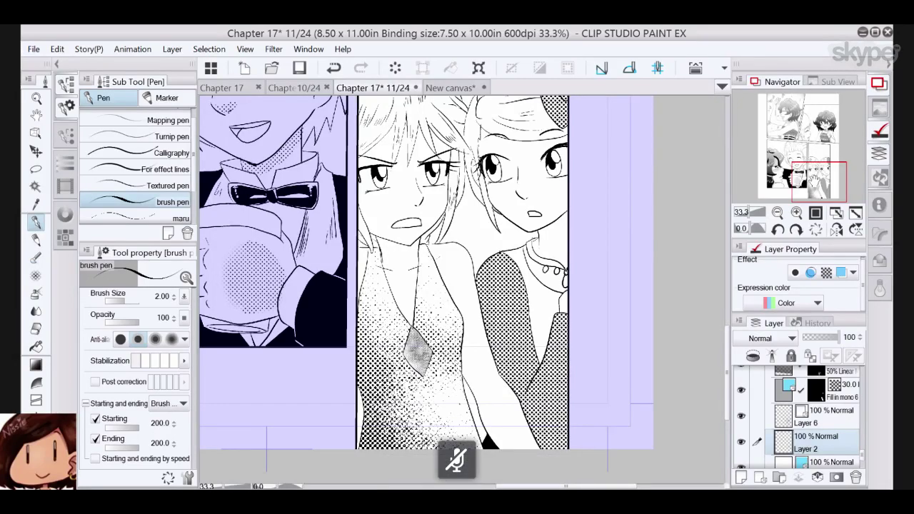
- Lasso the shadow areas under both women's noses and chins and fill them with a 32.5 line mono dot tone
mouse_move(814, 178)
left_mouse_down()
mouse_move(808, 145)
mouse_move(780, 123)
mouse_move(811, 137)
mouse_move(815, 179)
left_mouse_up()
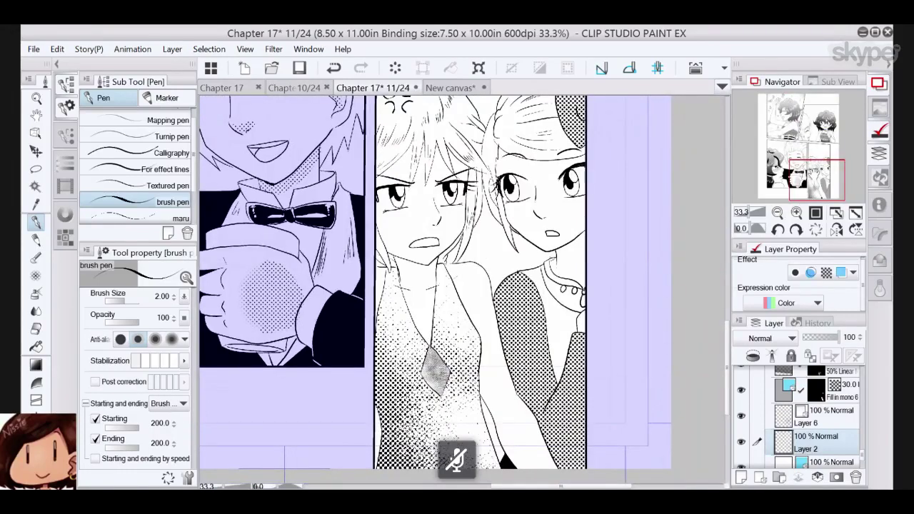
mouse_move(815, 178)
left_mouse_down()
mouse_move(813, 164)
mouse_move(818, 172)
left_mouse_up()
left_click(36, 169)
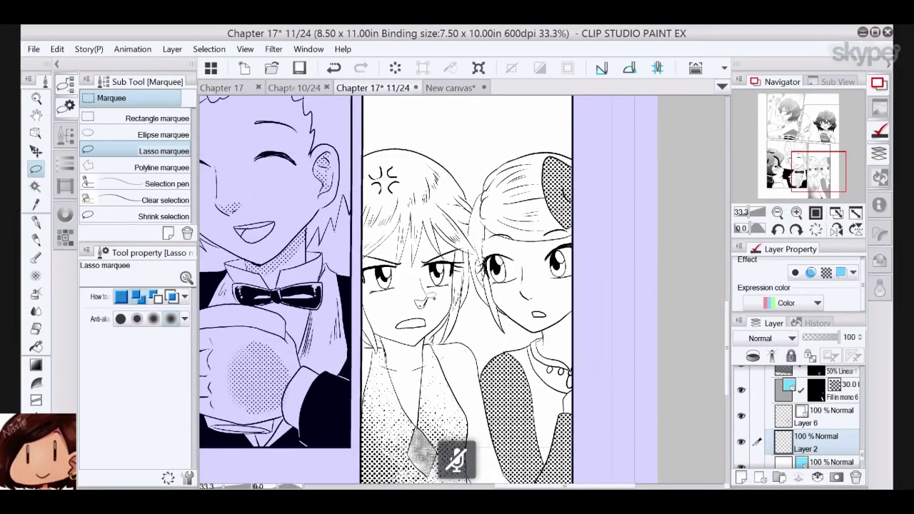
left_click_drag(426, 303, 423, 299)
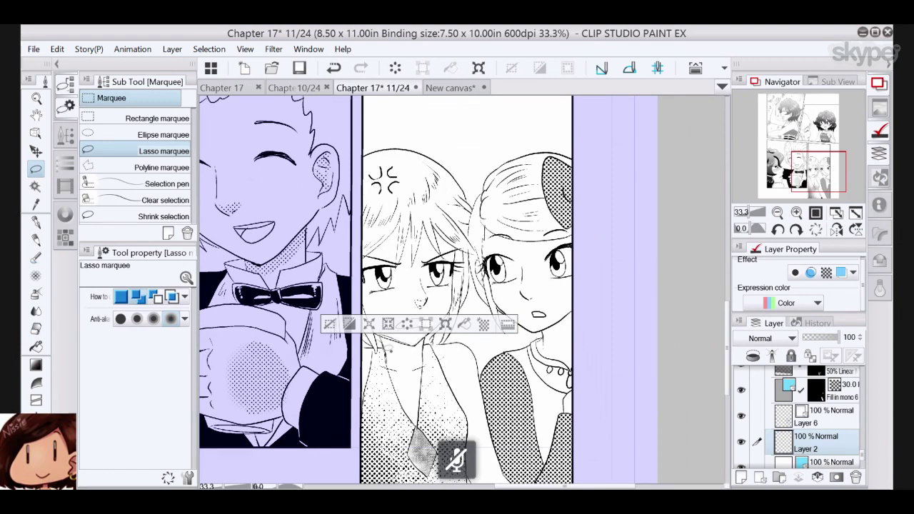
left_click_drag(429, 347, 438, 326)
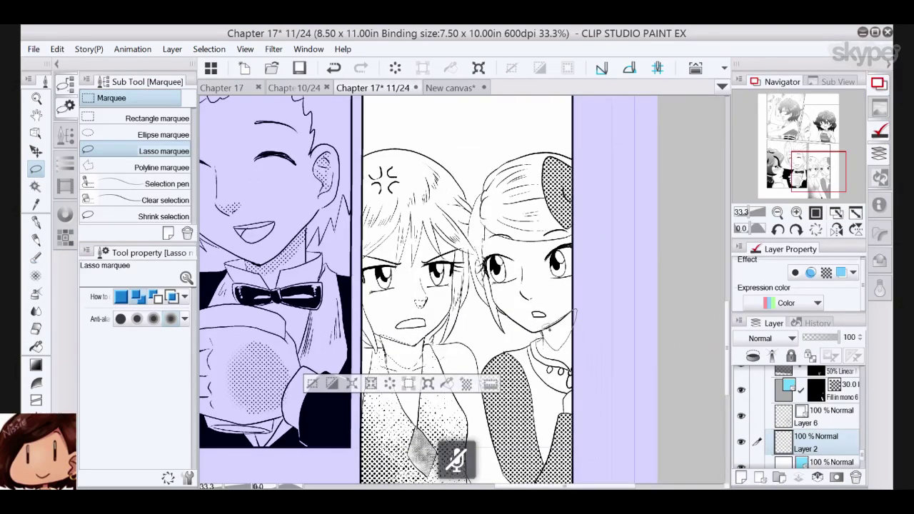
left_click_drag(525, 287, 528, 288)
key("ctrl+v")
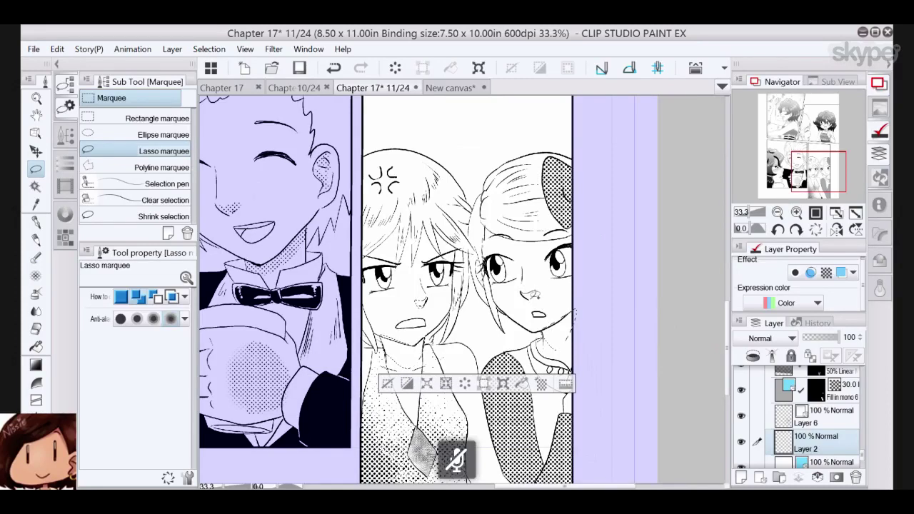
left_click(542, 386)
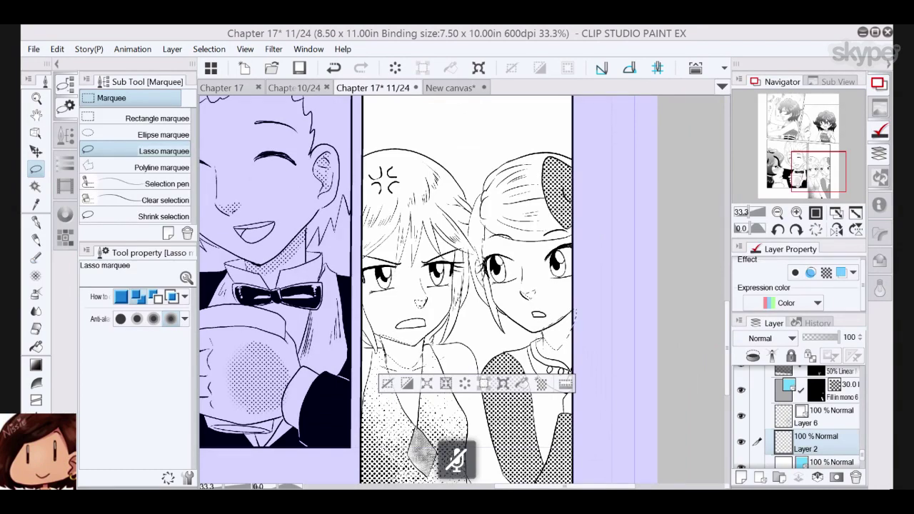
left_click(779, 240)
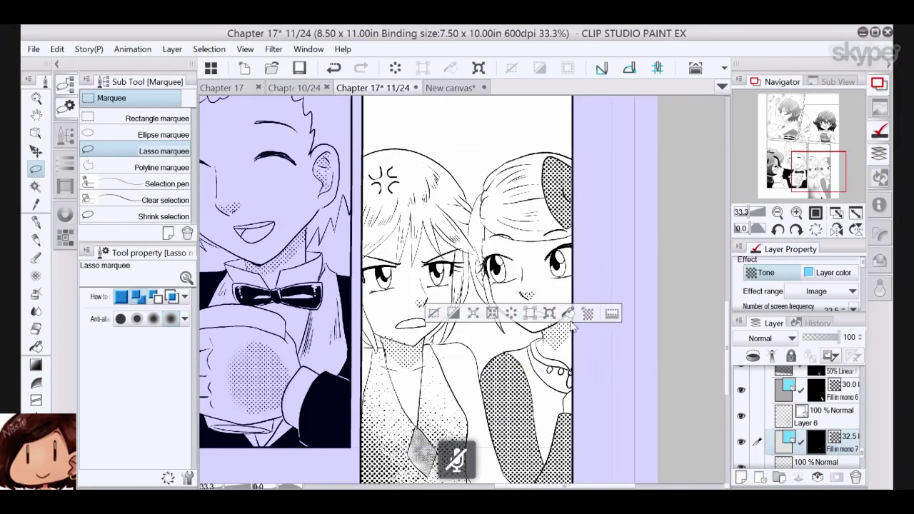
left_click(435, 315)
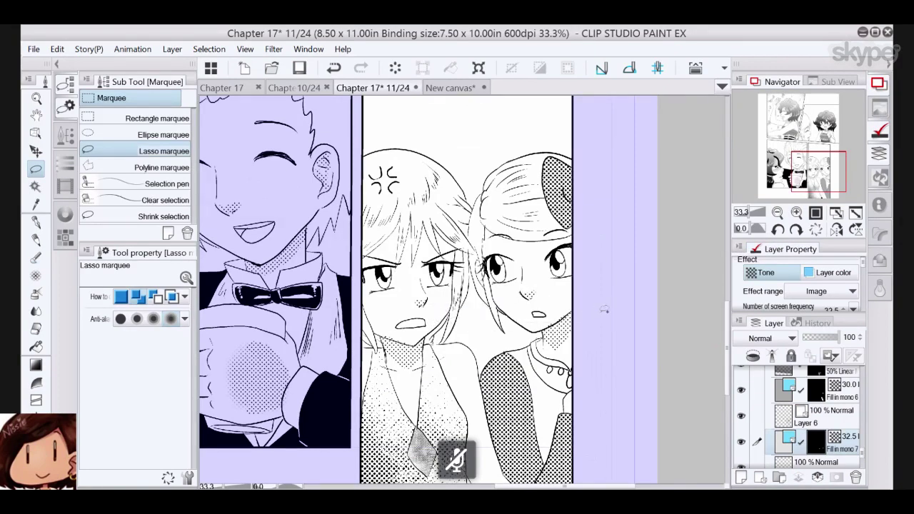
- Lasso shadow patches beneath the scowling woman's bangs and fill them on the 32.5 line tone layer
mouse_move(818, 171)
left_mouse_down()
mouse_move(811, 182)
mouse_move(814, 174)
left_mouse_up()
mouse_move(450, 213)
left_mouse_down()
mouse_move(460, 211)
mouse_move(457, 200)
mouse_move(466, 241)
mouse_move(470, 199)
mouse_move(490, 232)
mouse_move(481, 205)
left_mouse_up()
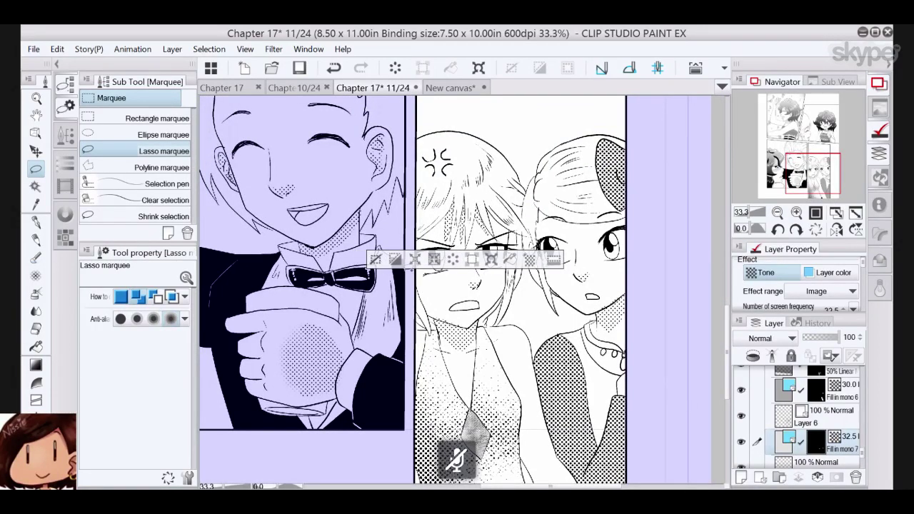
key("ctrl+d")
mouse_move(453, 211)
left_mouse_down()
mouse_move(422, 232)
mouse_move(450, 212)
left_mouse_up()
left_click(343, 254)
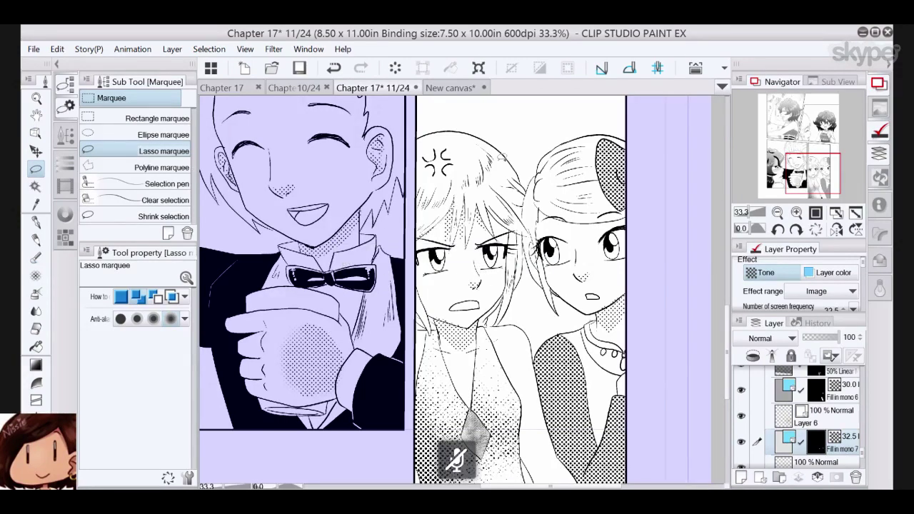
- Select the empty background above the two women and draw Gloom stream lines at a 90 degree angle across its upper edge
left_click_drag(810, 166, 817, 155)
left_click(779, 214)
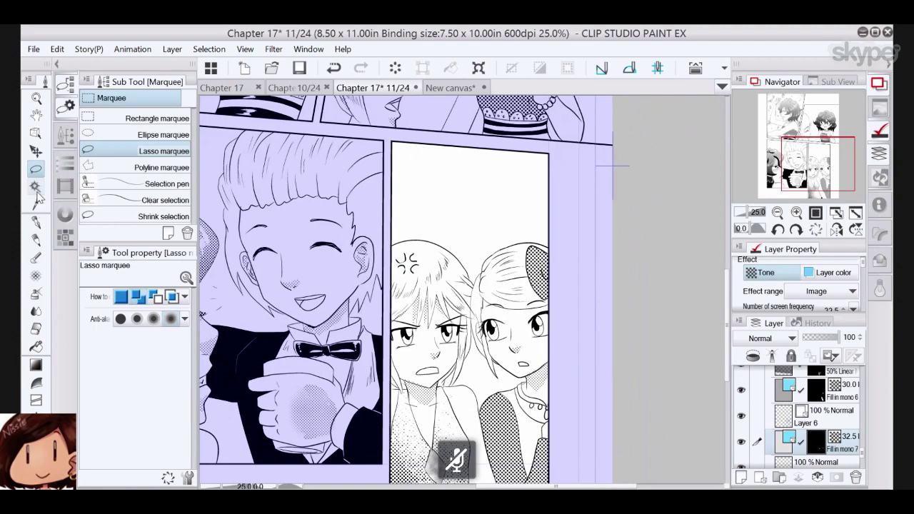
left_click(35, 187)
left_click(495, 191)
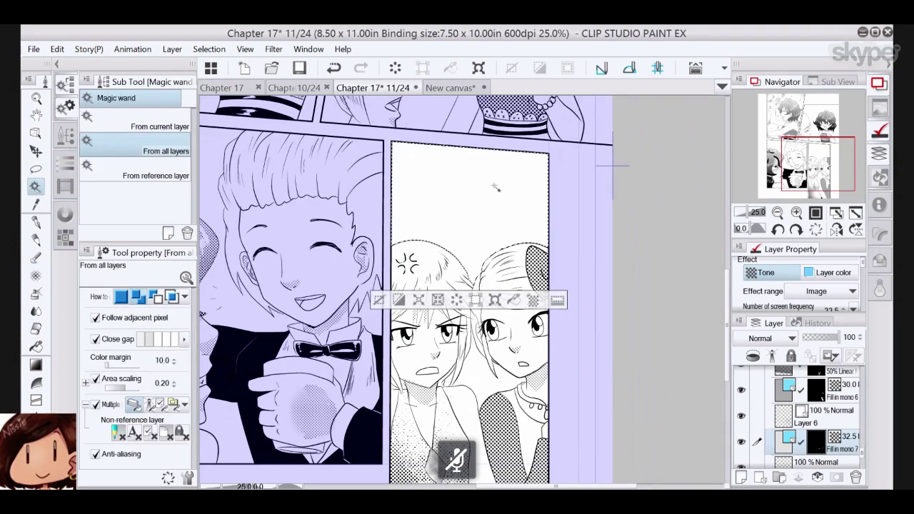
left_click(36, 400)
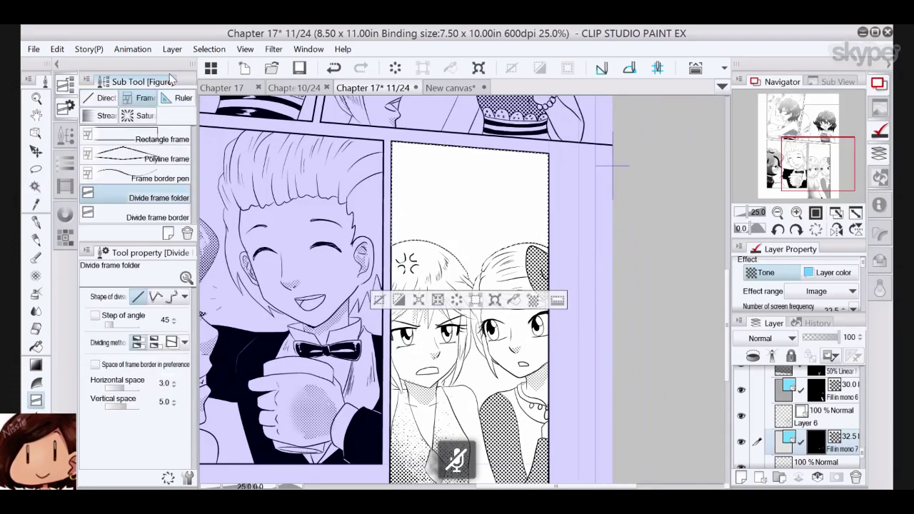
left_click(104, 115)
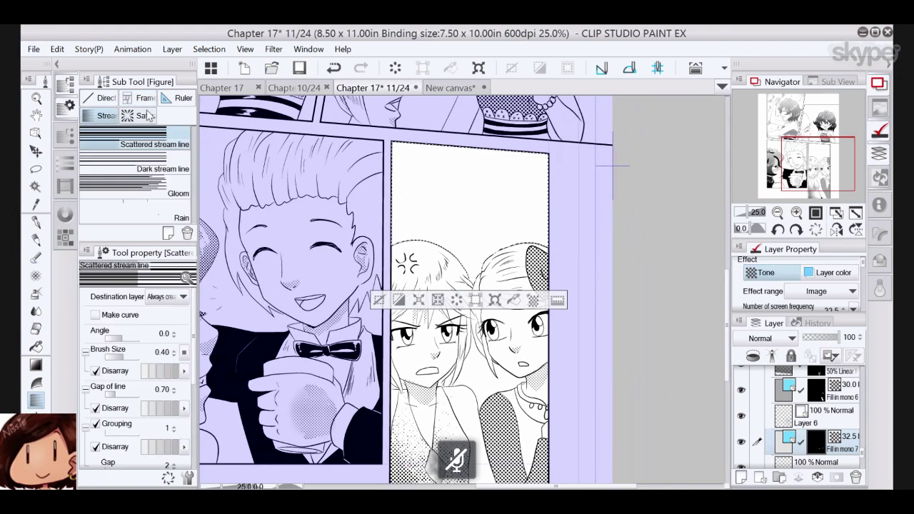
left_click(170, 194)
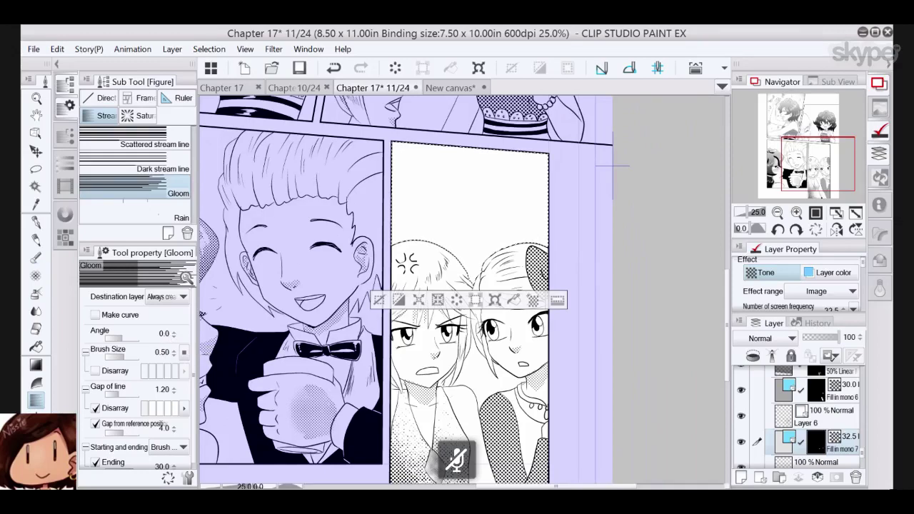
left_click(164, 333)
type("90")
key("Return")
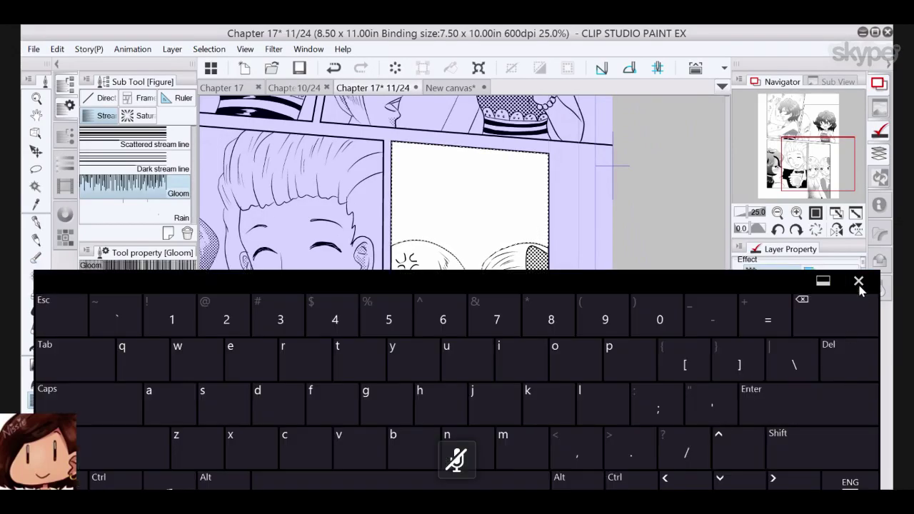
left_click(861, 284)
left_click_drag(472, 172, 581, 168)
- Stretch the Gloom lines down to just above the women's heads, shift them over the panel and widen the line gap to 1.94
key("o")
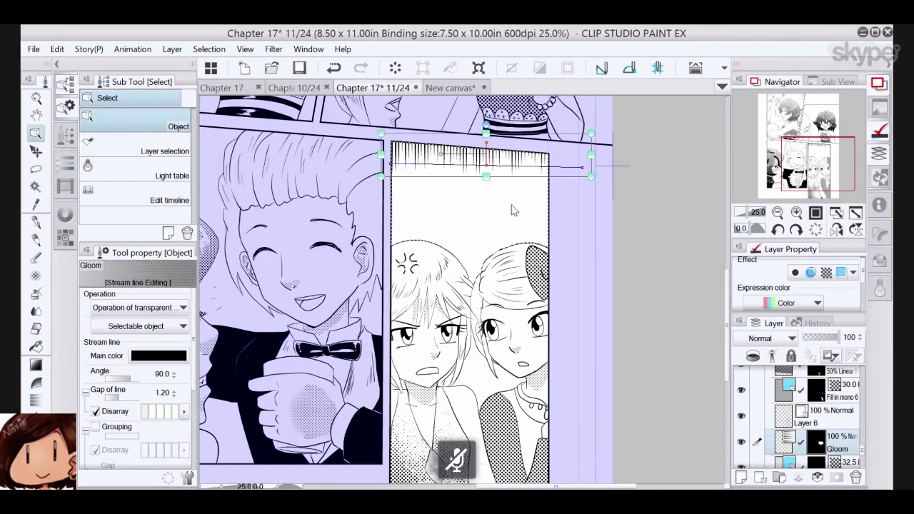
left_click_drag(486, 176, 486, 247)
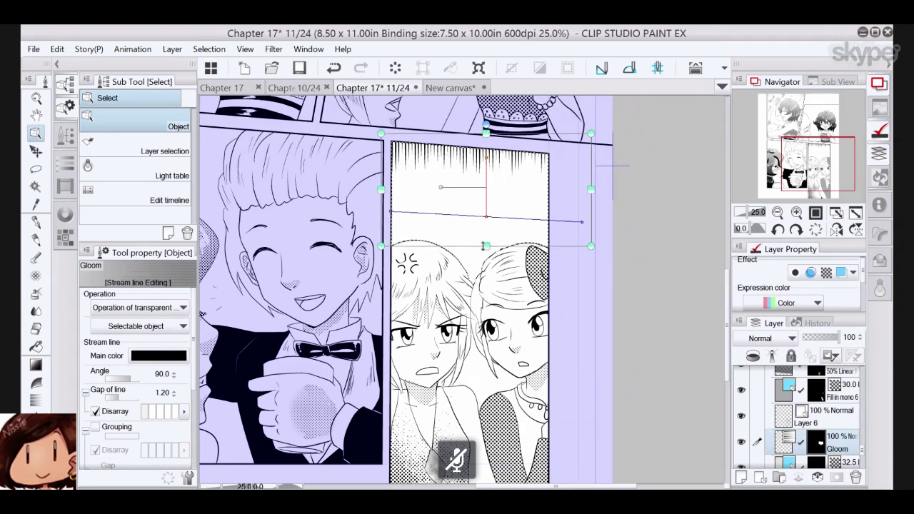
left_click_drag(594, 172, 576, 179)
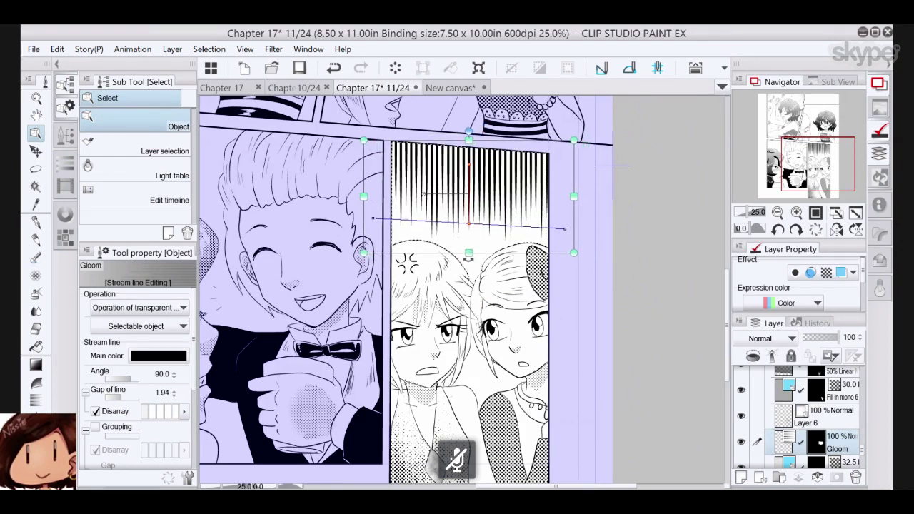
left_click(474, 266)
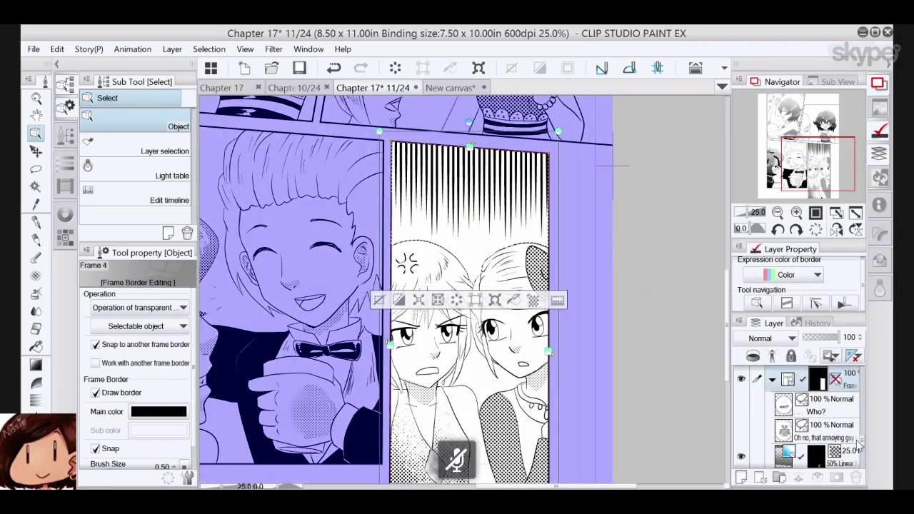
- Make the Gloom stream line layer in the fourth panel active and switch to the Lasso marquee
scroll(857, 441, "up", 2)
scroll(859, 443, "down", 2)
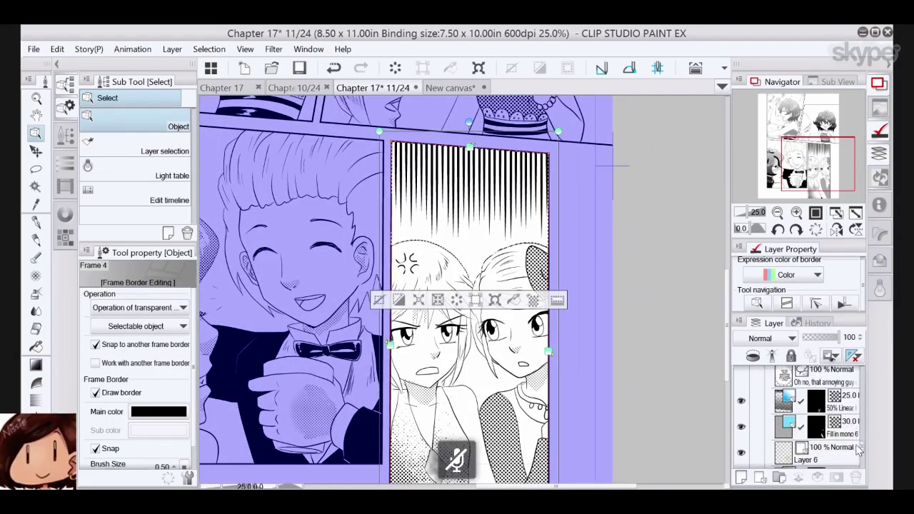
left_click(838, 451)
left_click(838, 463)
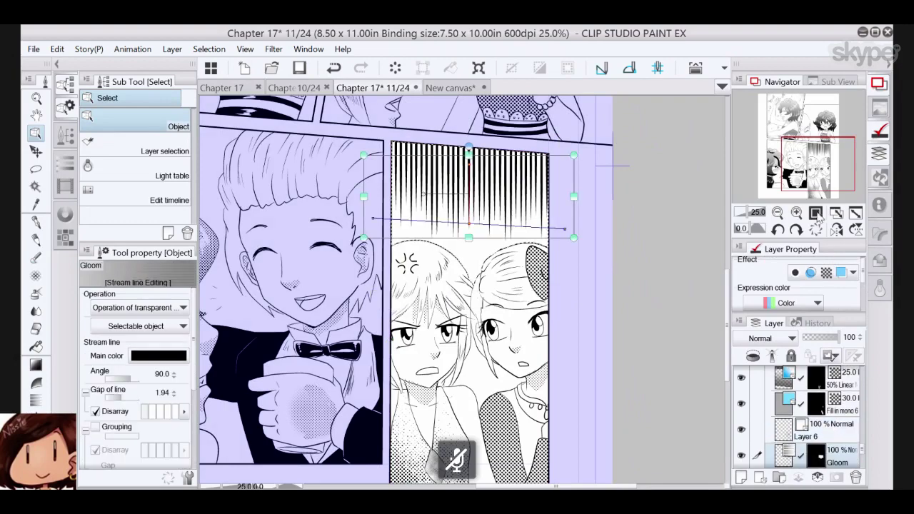
mouse_move(801, 161)
left_mouse_down()
mouse_move(796, 147)
mouse_move(792, 159)
left_mouse_up()
left_click(37, 171)
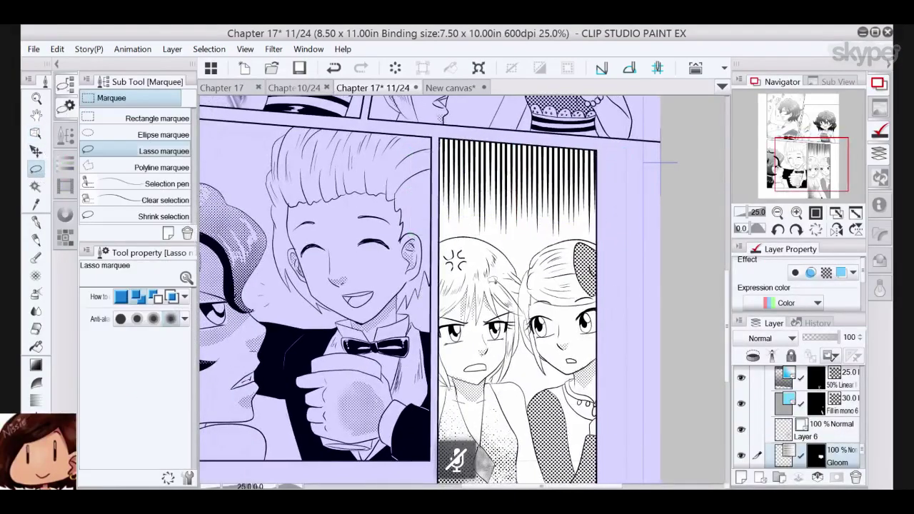
- Make Layer 2 of the third panel active and examine the tones on the dark-haired woman and the smiling man up close
left_click(778, 213)
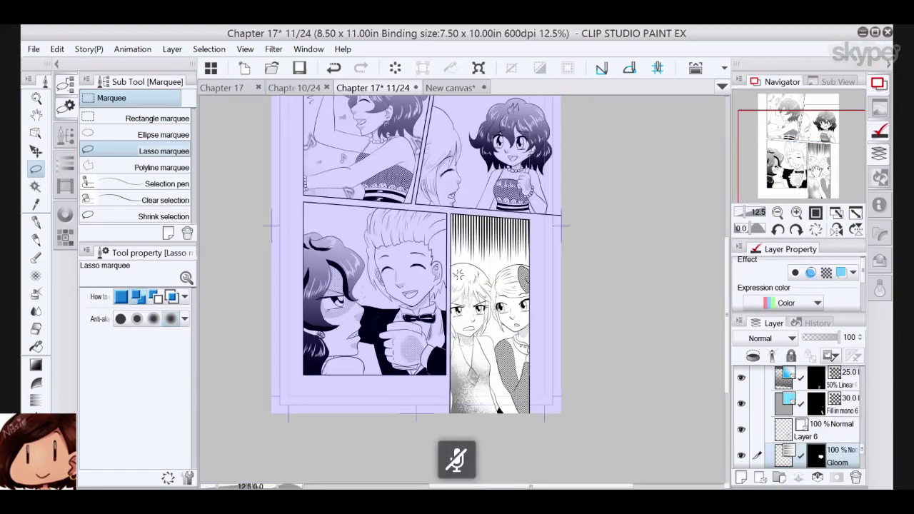
scroll(865, 452, "down", 5)
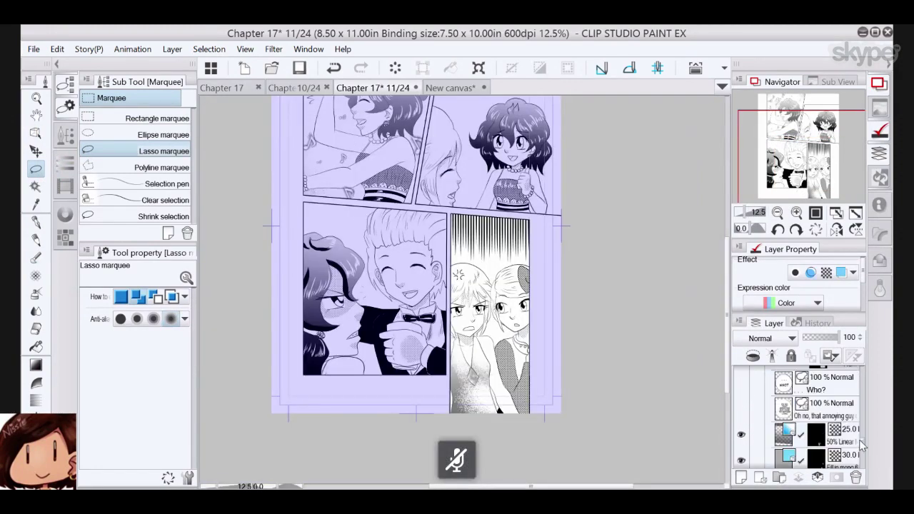
scroll(861, 429, "up", 1)
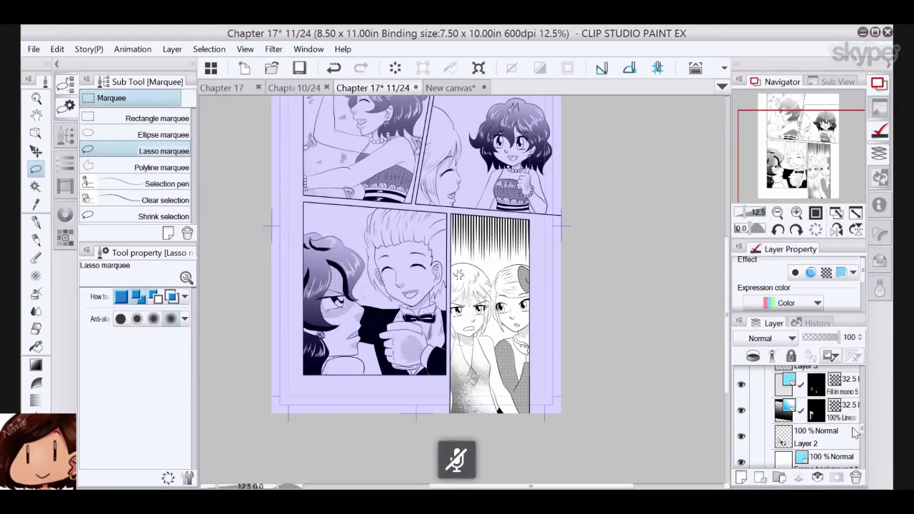
left_click(834, 434)
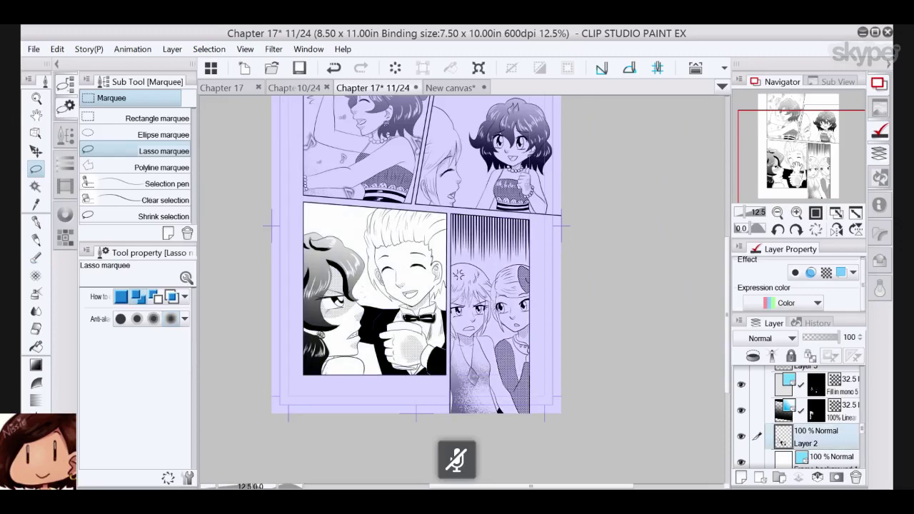
left_click_drag(796, 168, 777, 147)
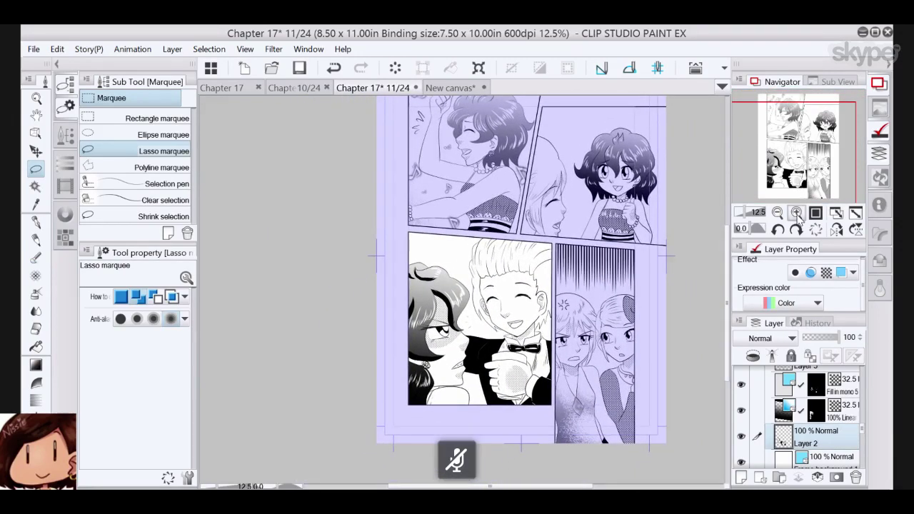
left_click(798, 217)
left_click(798, 217)
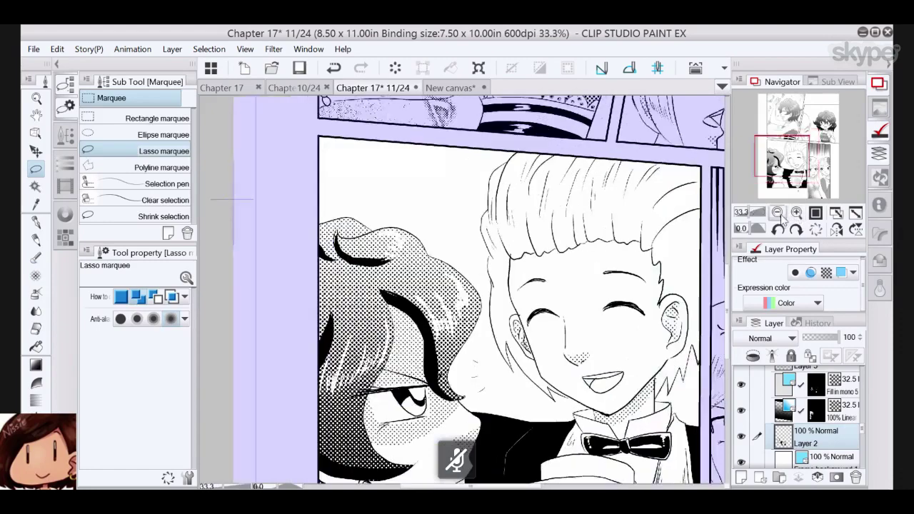
left_click(779, 214)
mouse_move(792, 166)
left_mouse_down()
mouse_move(799, 182)
mouse_move(795, 170)
left_mouse_up()
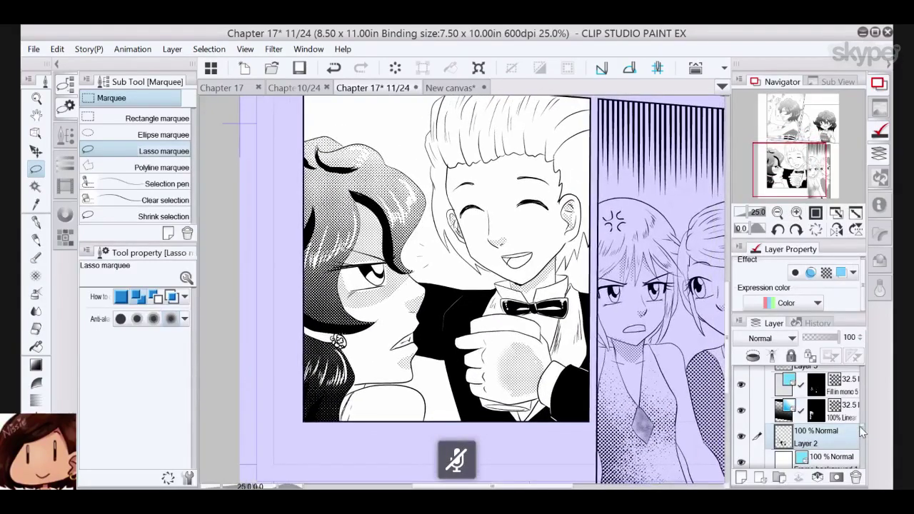
scroll(859, 426, "up", 3)
scroll(858, 455, "down", 3)
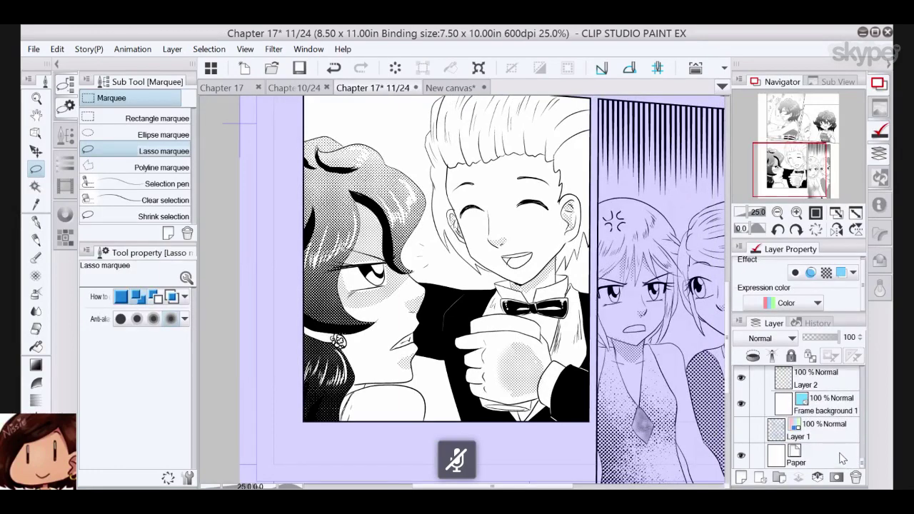
- Select the Paper layer to view the whole page without the frame mask, and save the page
left_click(844, 458)
left_click(778, 213)
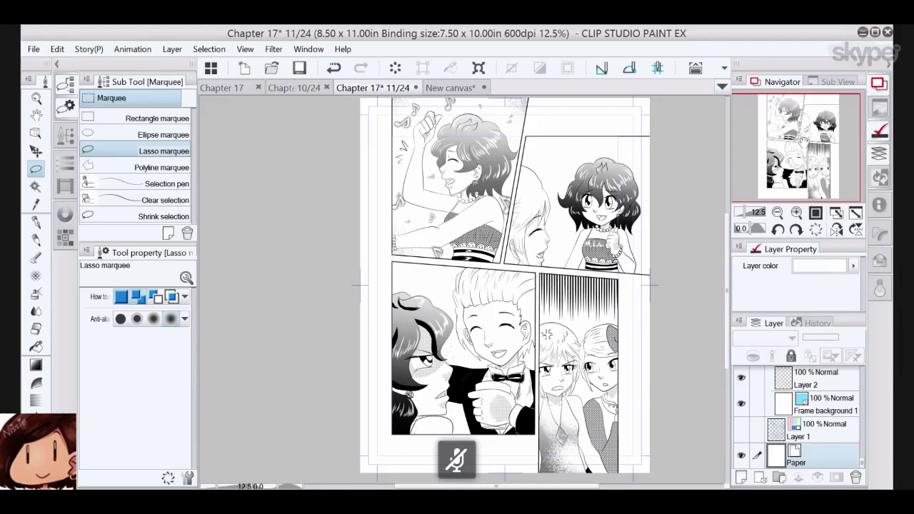
left_click(301, 69)
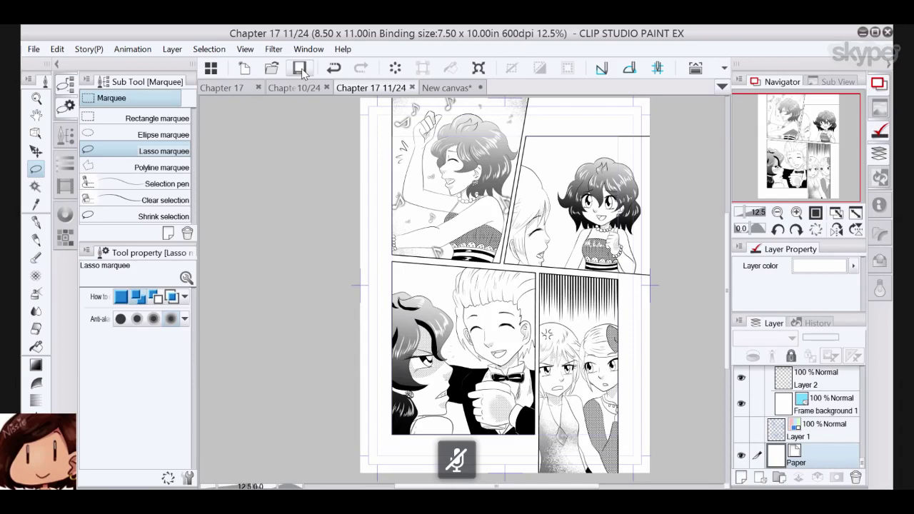
- Show the blue sketch on Layer 1 to check it against the inked page, hide it again and save the page
left_click(741, 430)
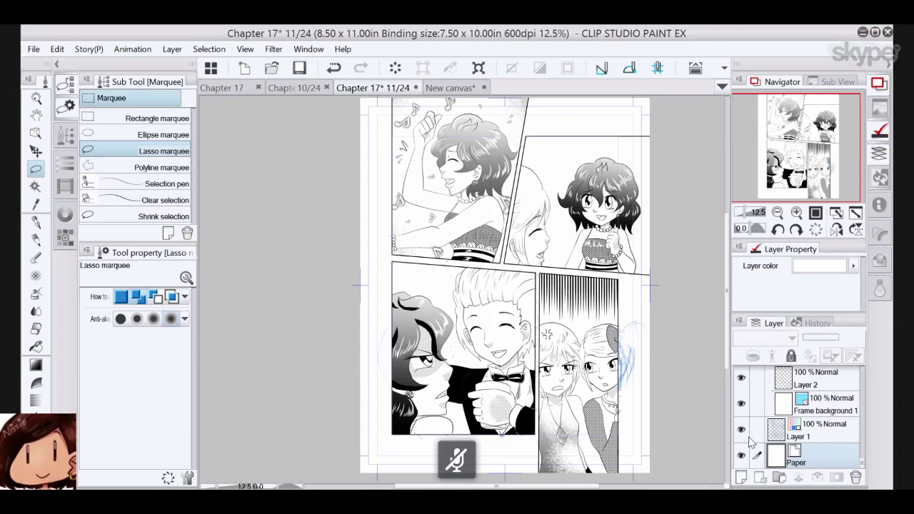
left_click(742, 429)
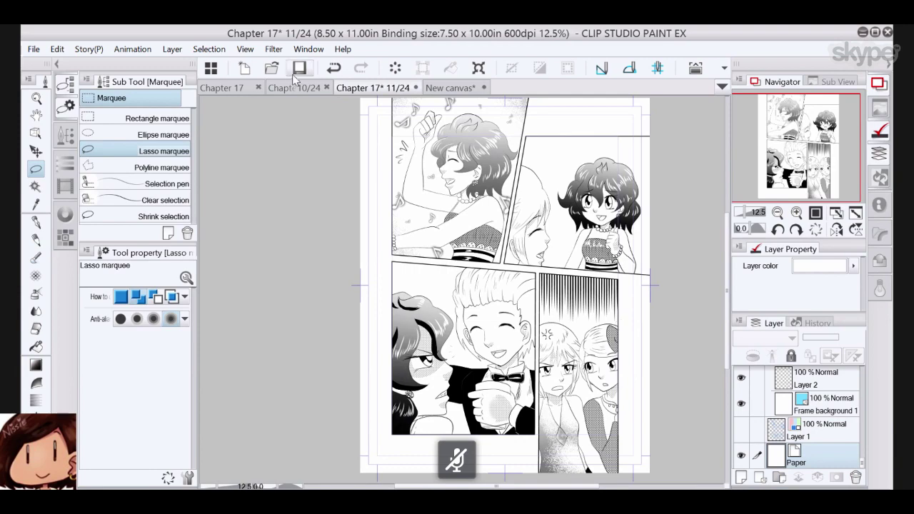
left_click(314, 64)
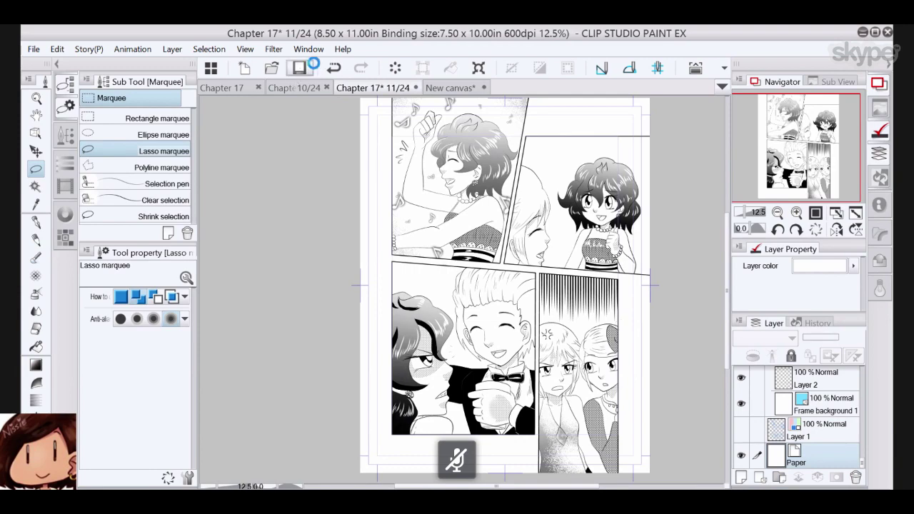